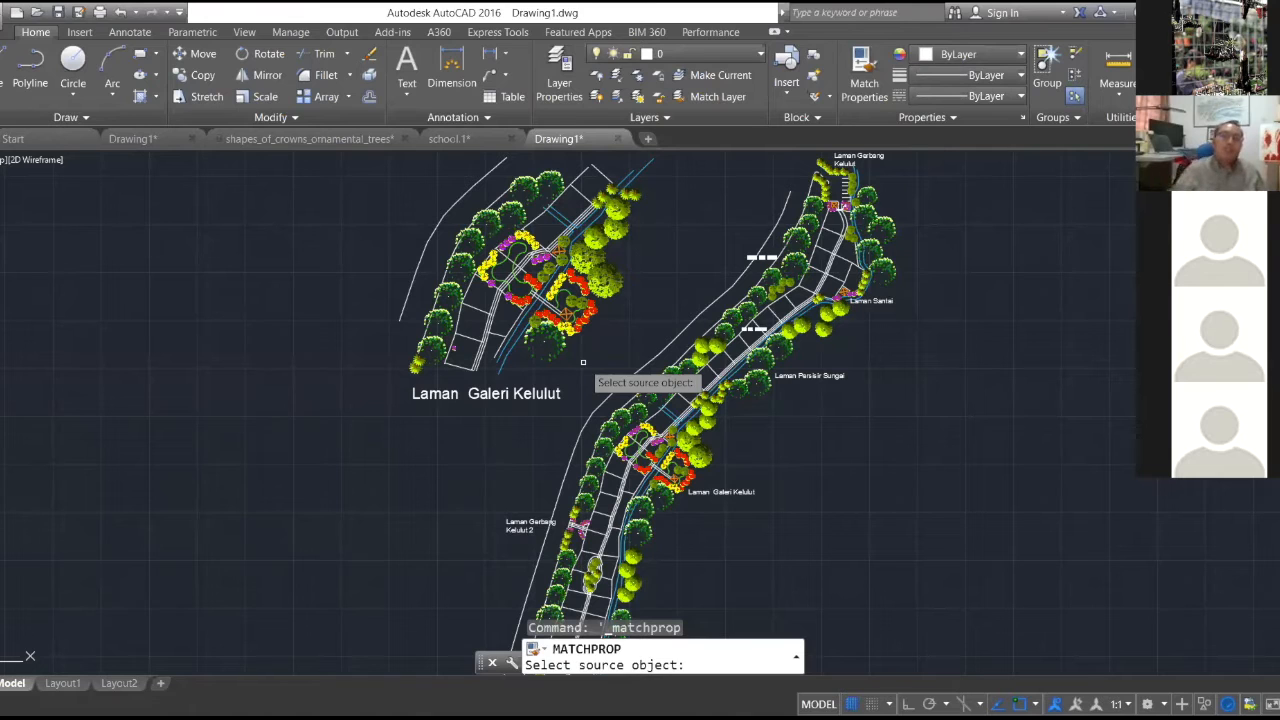
- Examine the Laman Galeri Kelulut plan up close, including its planting, green garden edges and the orange wakaf beside the river
scroll(687, 293, up, 2)
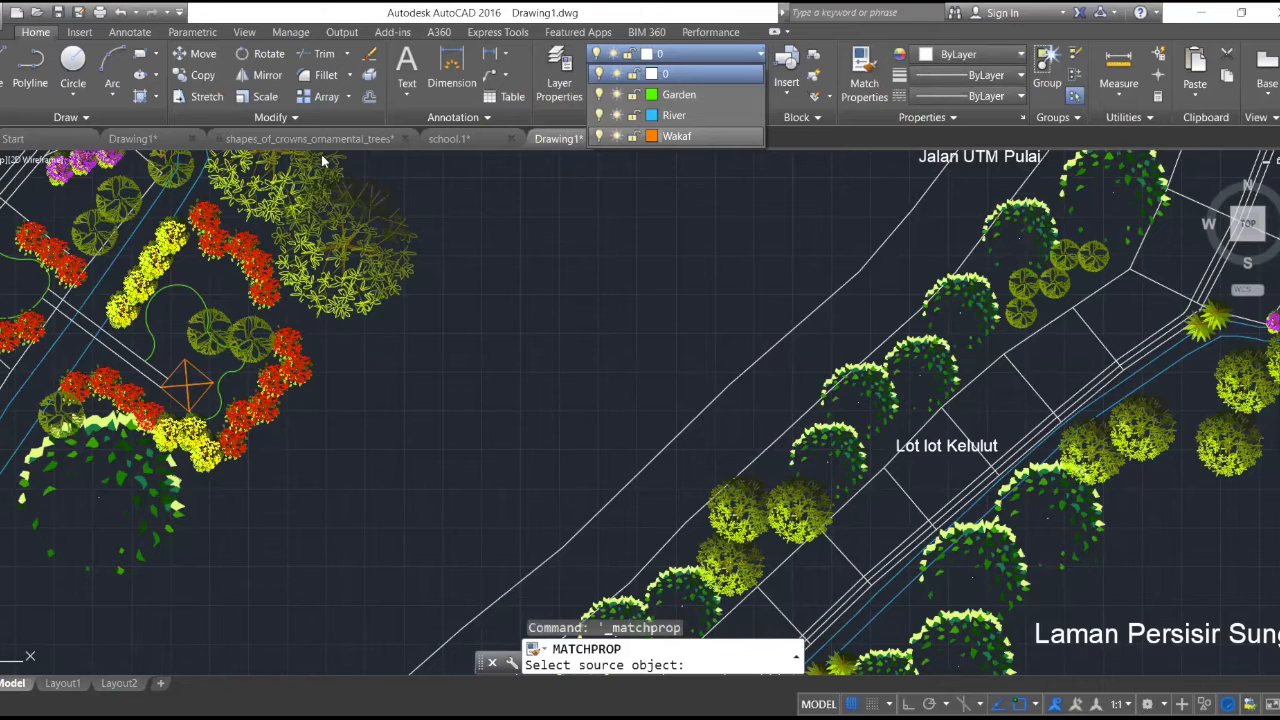
scroll(130, 350, up, 2)
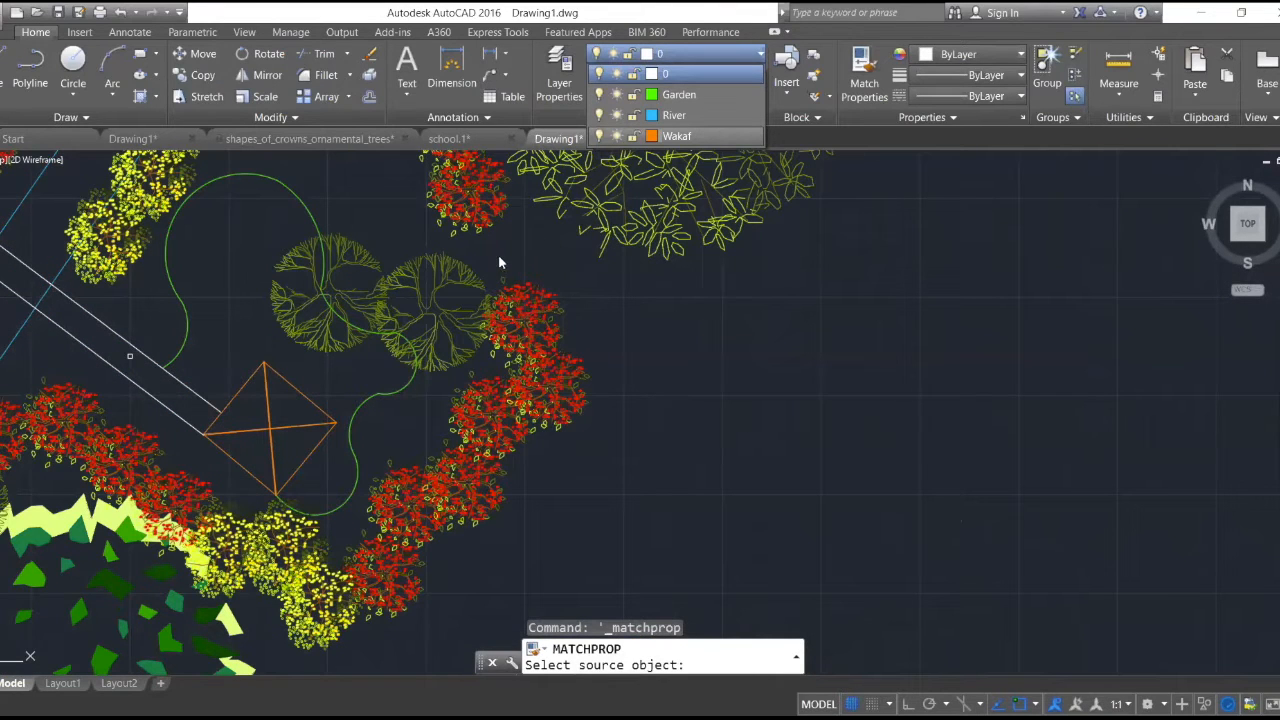
scroll(933, 235, down, 3)
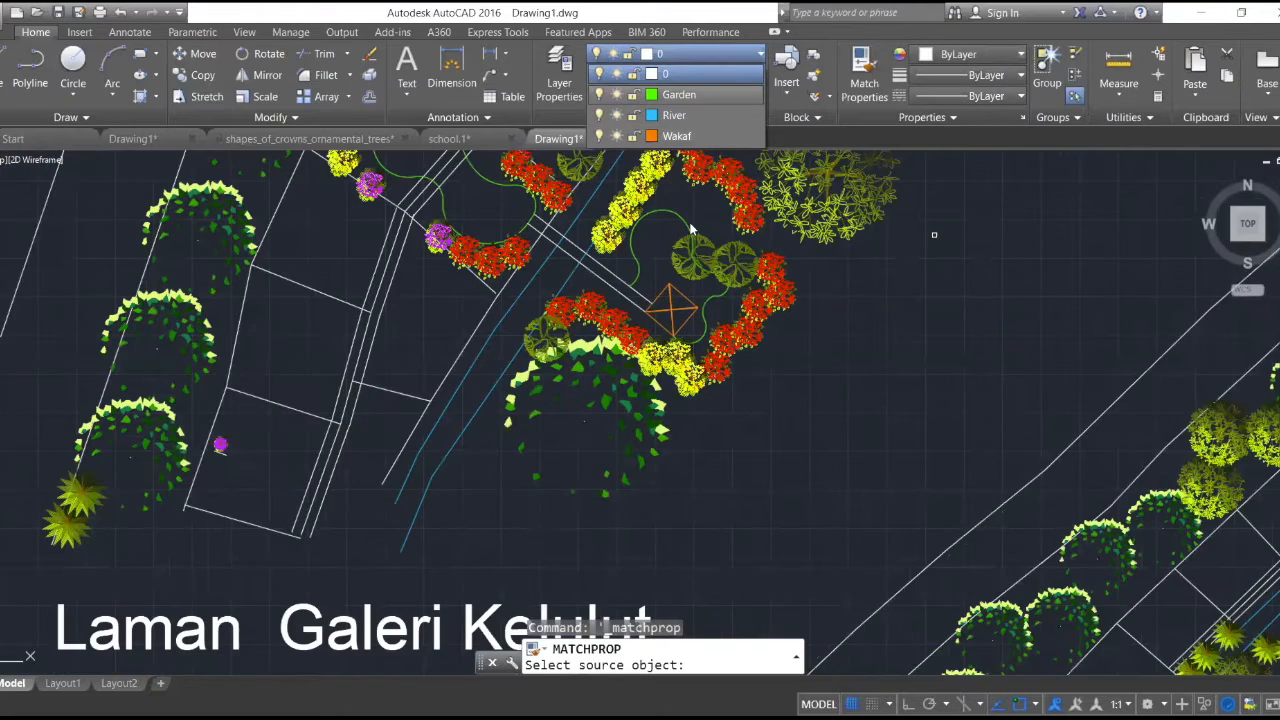
scroll(651, 290, up, 3)
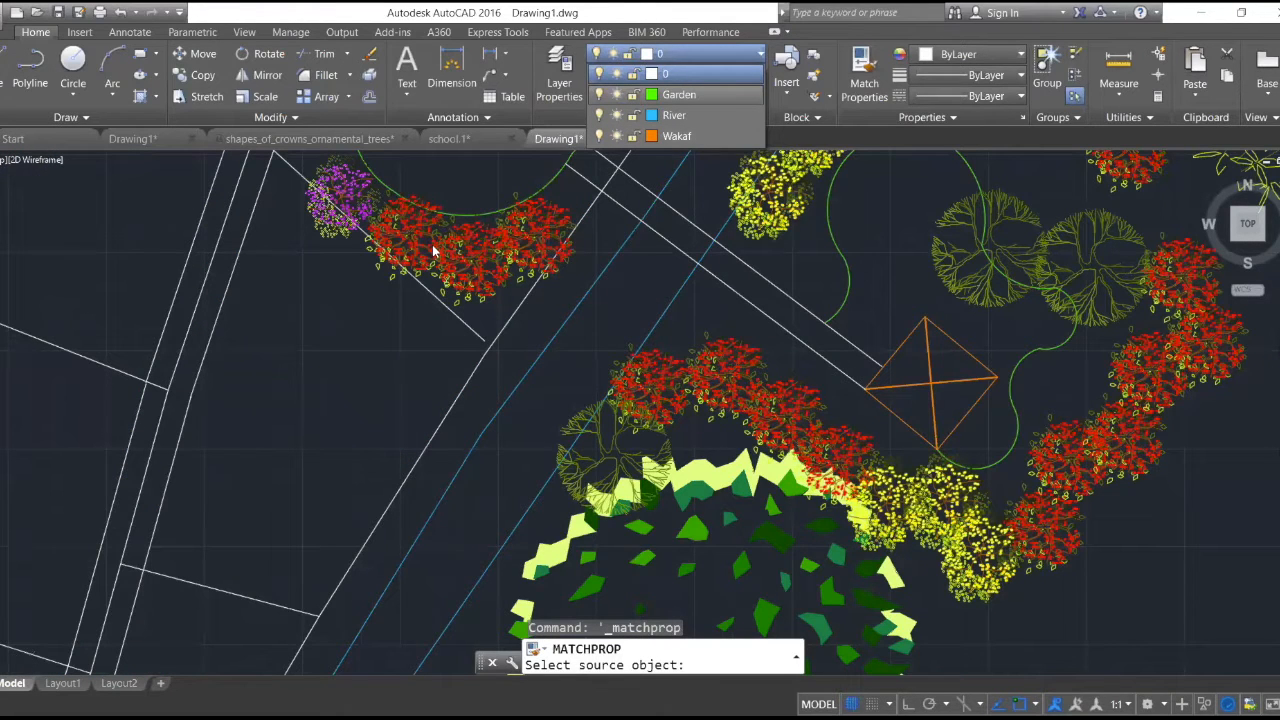
scroll(409, 235, down, 2)
scroll(534, 343, down, 2)
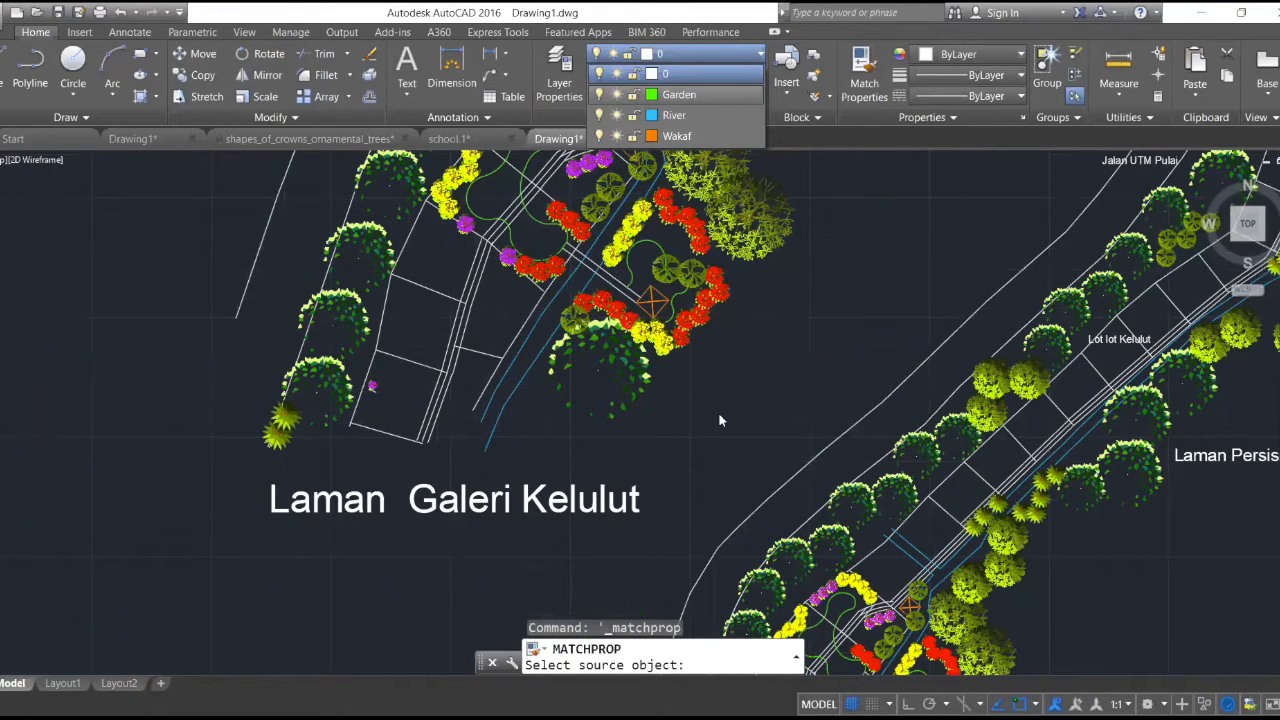
scroll(719, 420, up, 4)
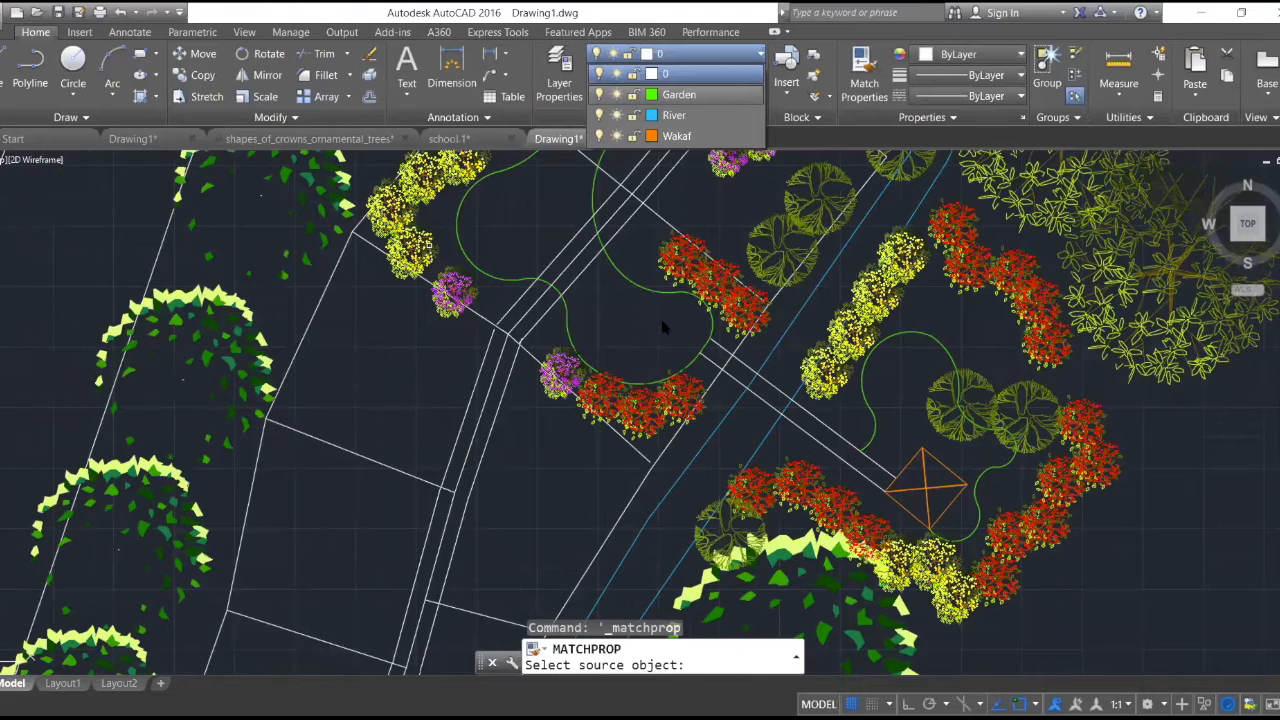
middle_drag(812, 406, 577, 362)
scroll(705, 437, up, 15)
scroll(602, 352, down, 4)
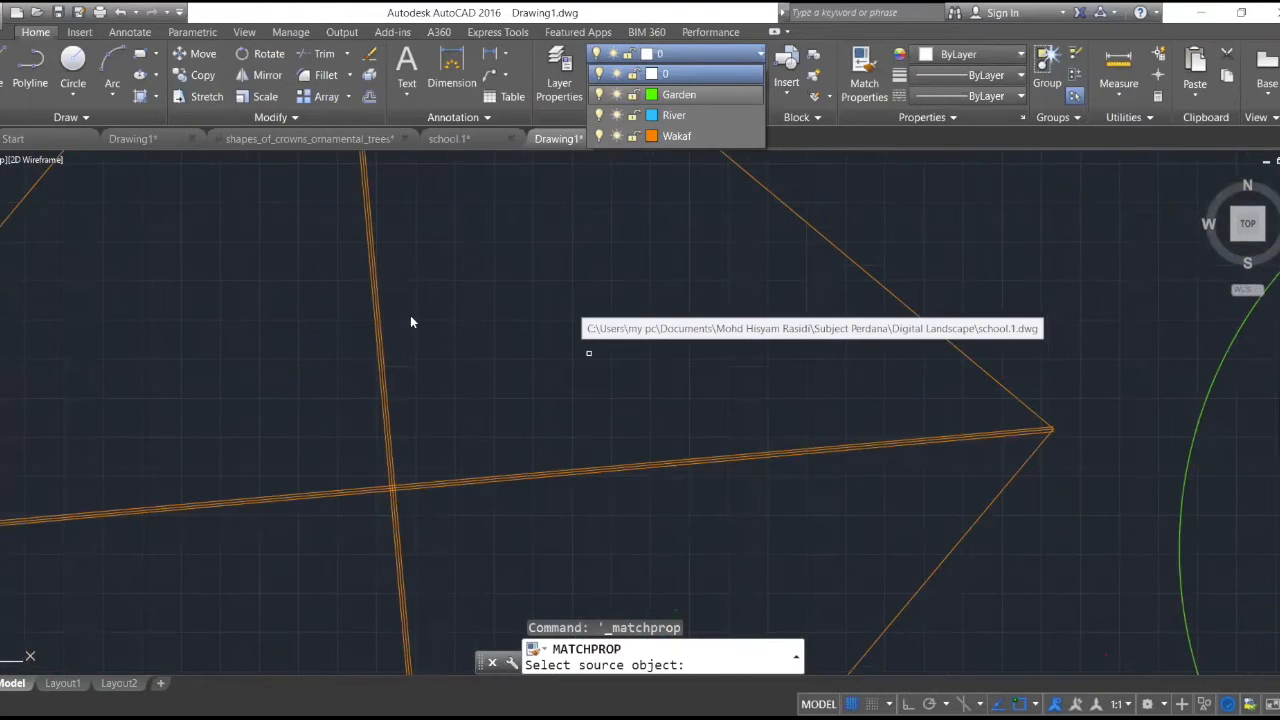
scroll(414, 305, up, 5)
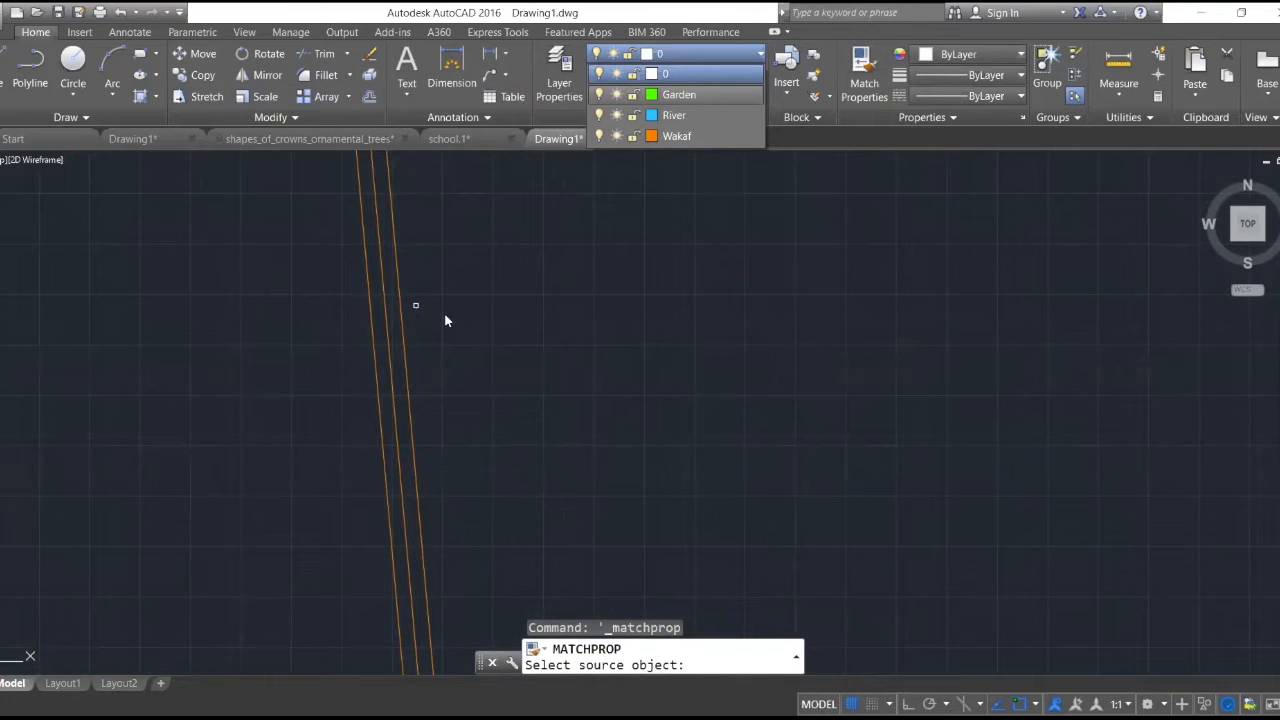
scroll(371, 368, down, 5)
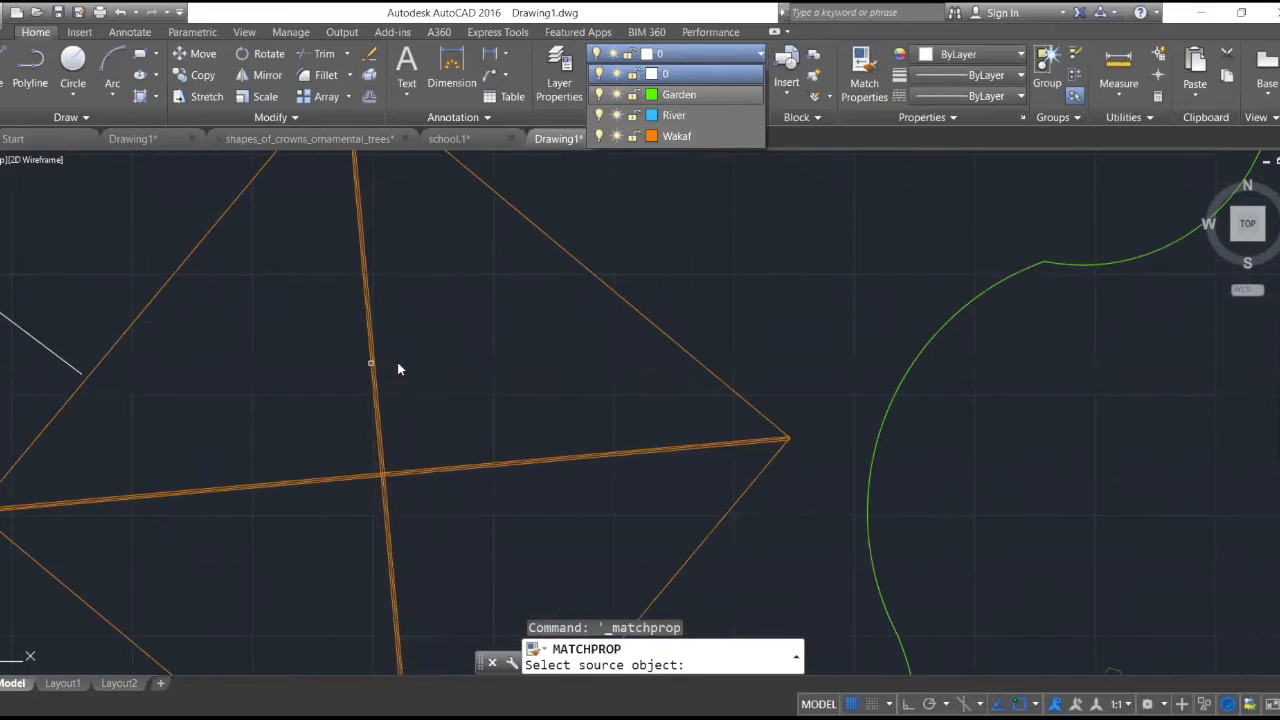
scroll(395, 350, down, 2)
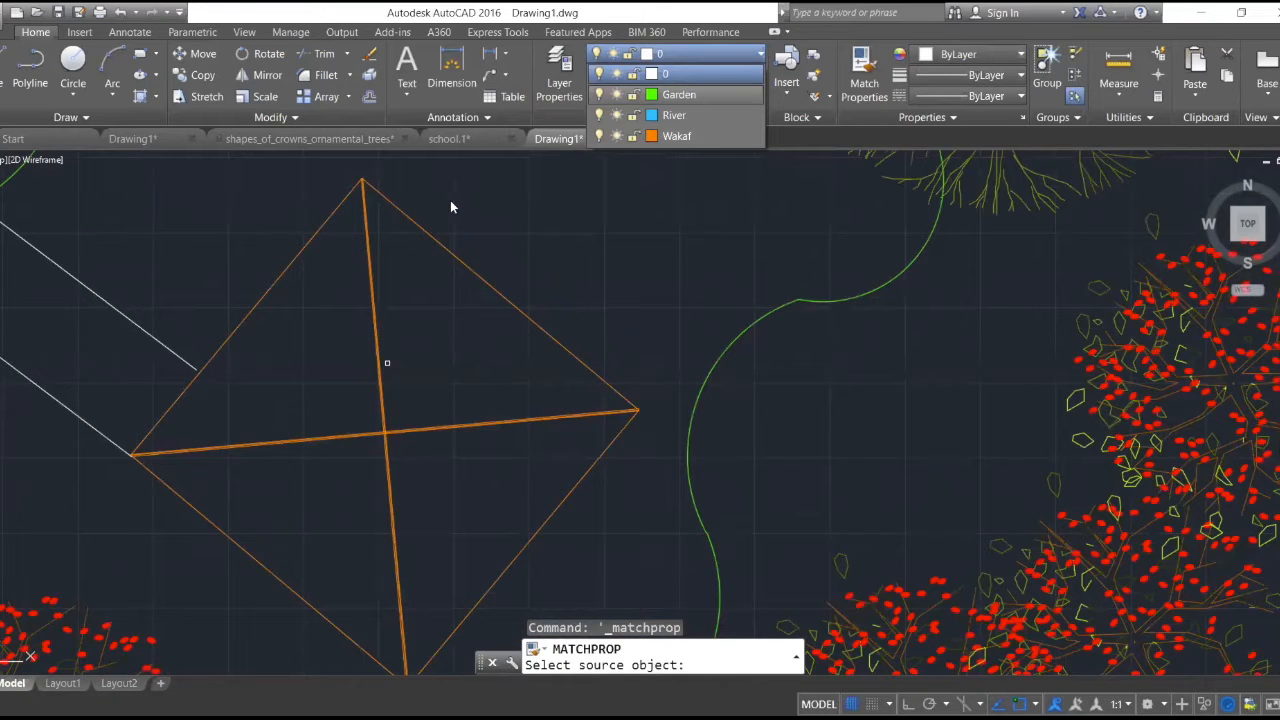
scroll(390, 362, down, 4)
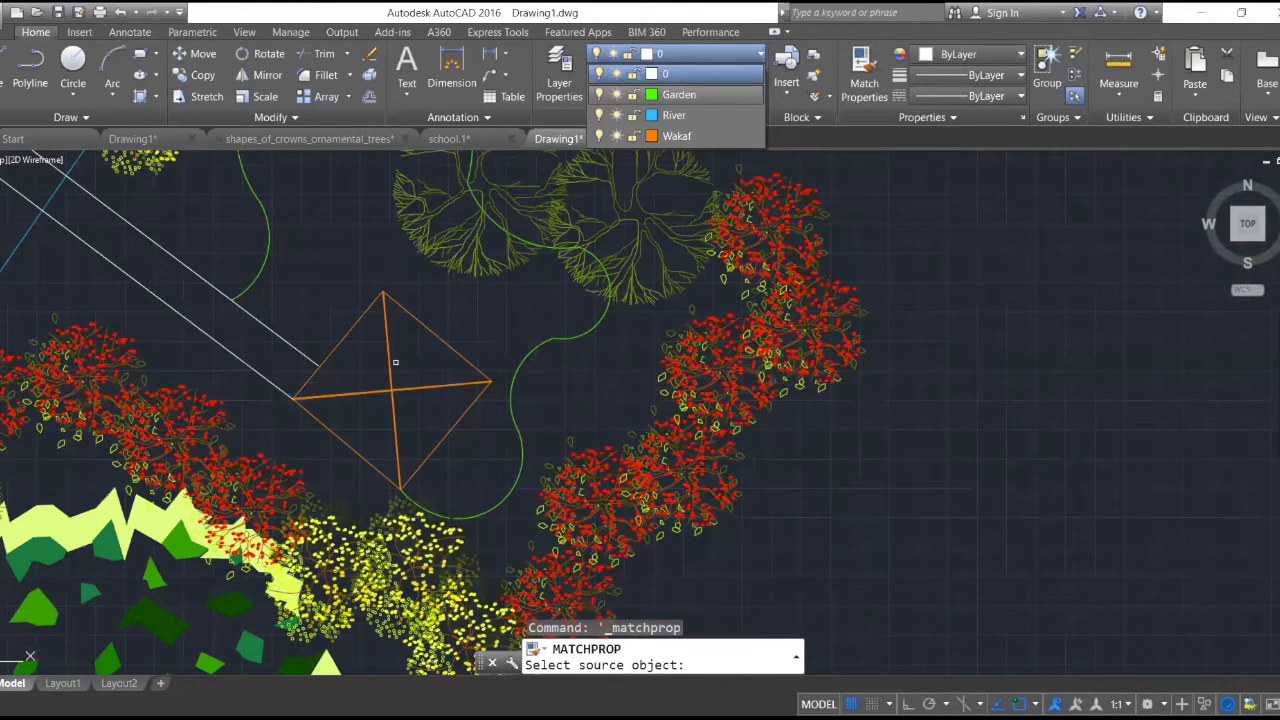
- Measure the distance along the wakaf's edge from the path-side corner to its uppermost corner, then end the measurement
scroll(115, 402, up, 3)
scroll(465, 415, up, 4)
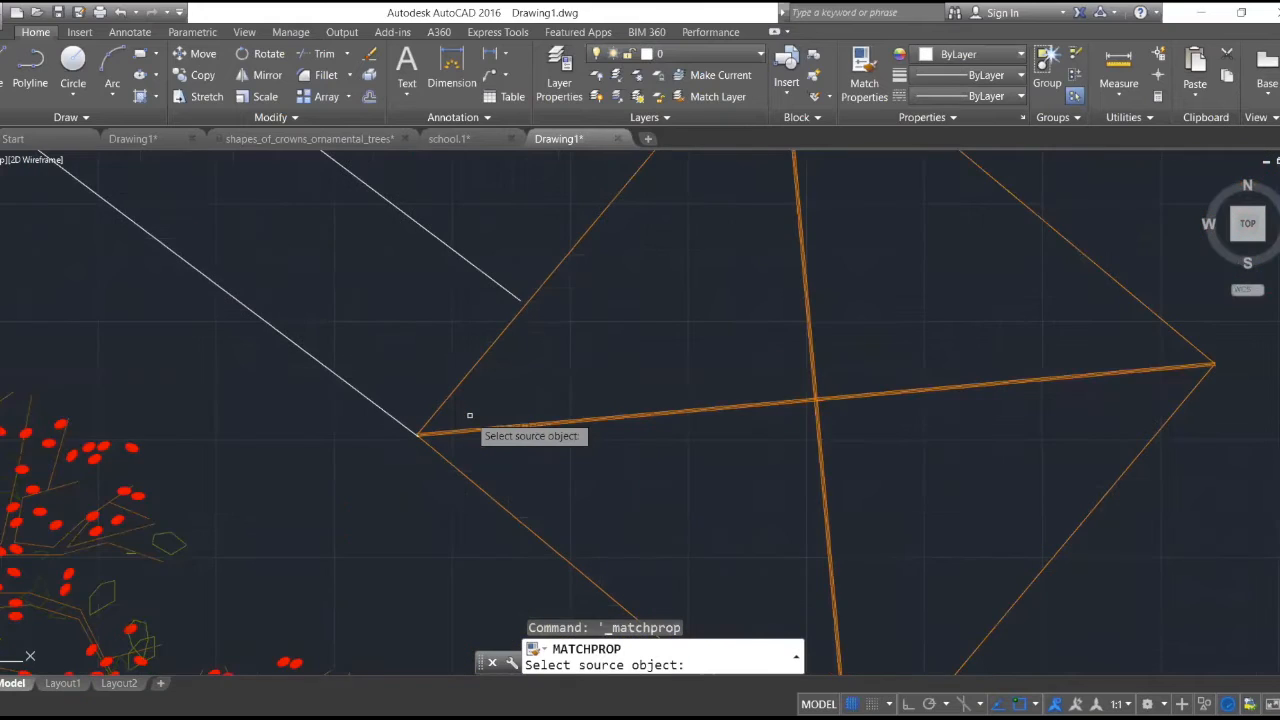
click(1127, 94)
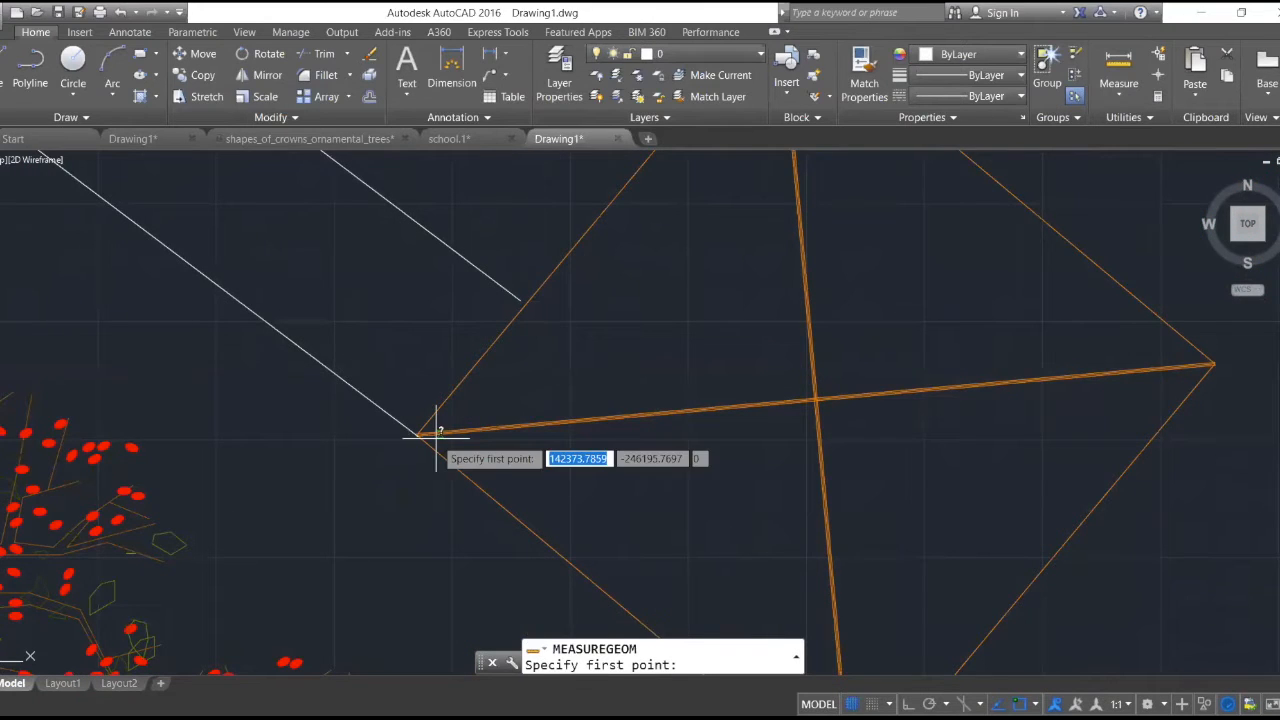
scroll(434, 437, up, 3)
scroll(613, 243, up, 3)
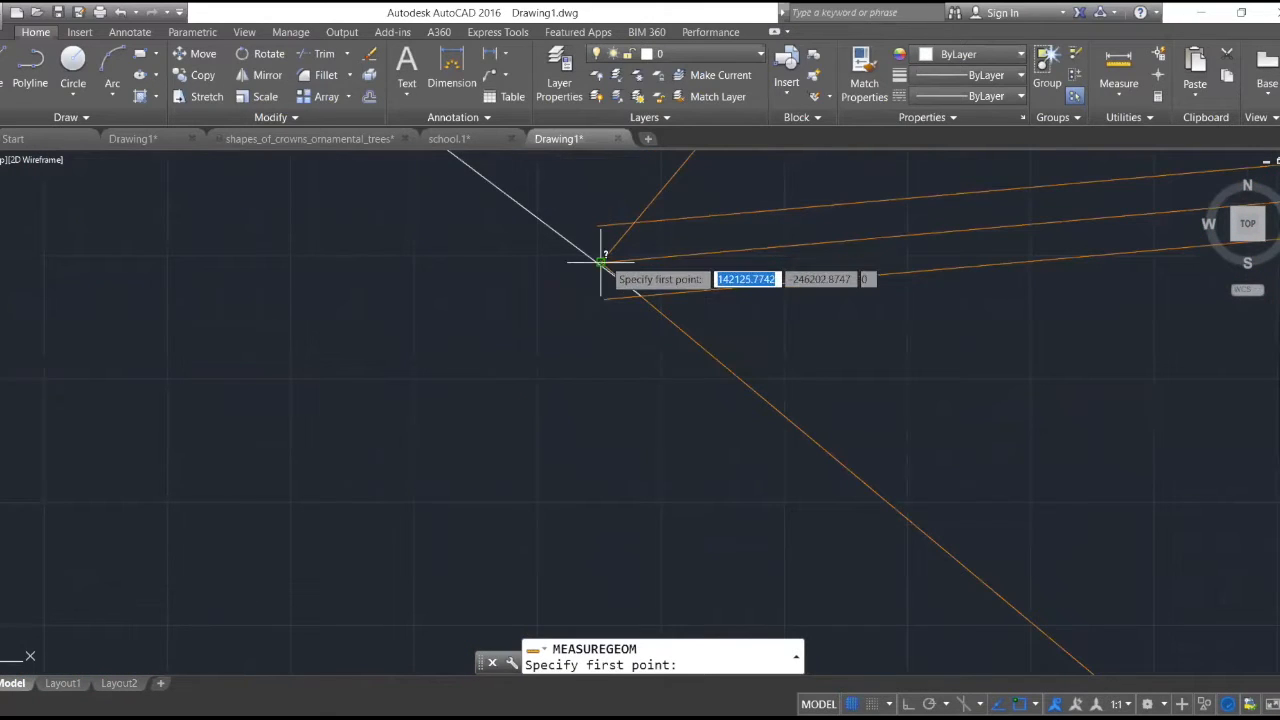
click(607, 266)
scroll(671, 357, up, 3)
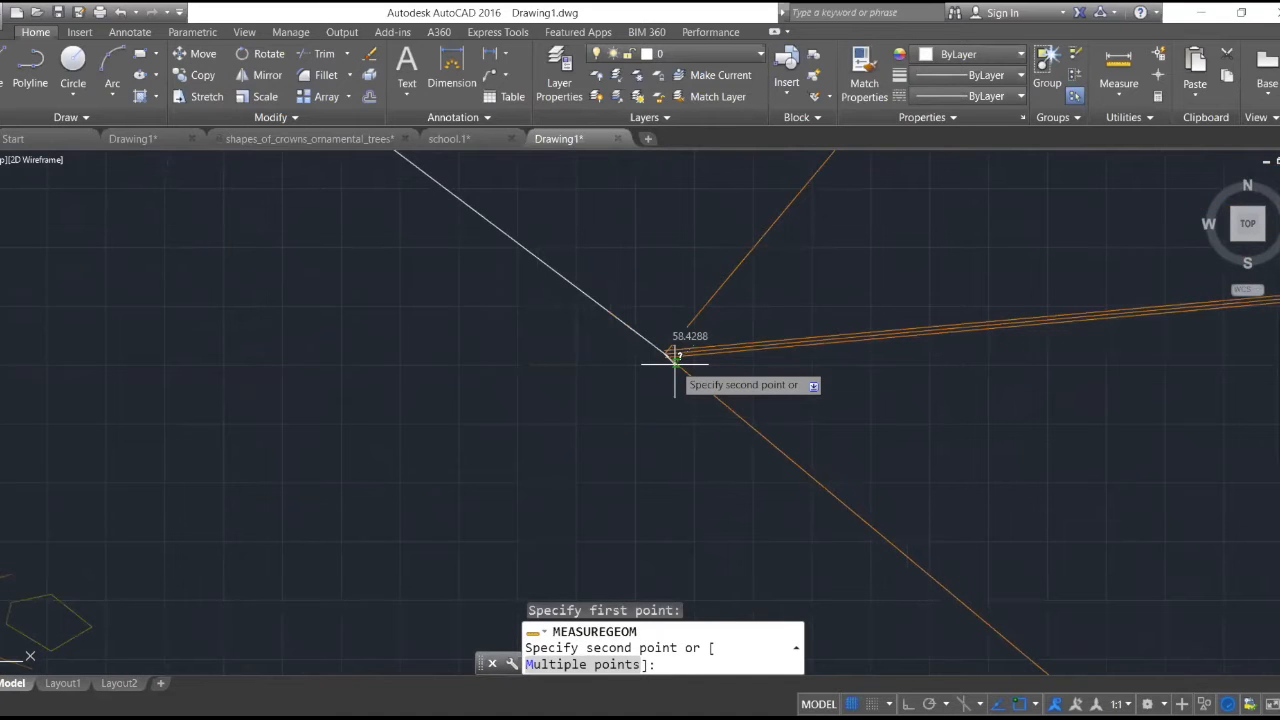
scroll(675, 363, down, 3)
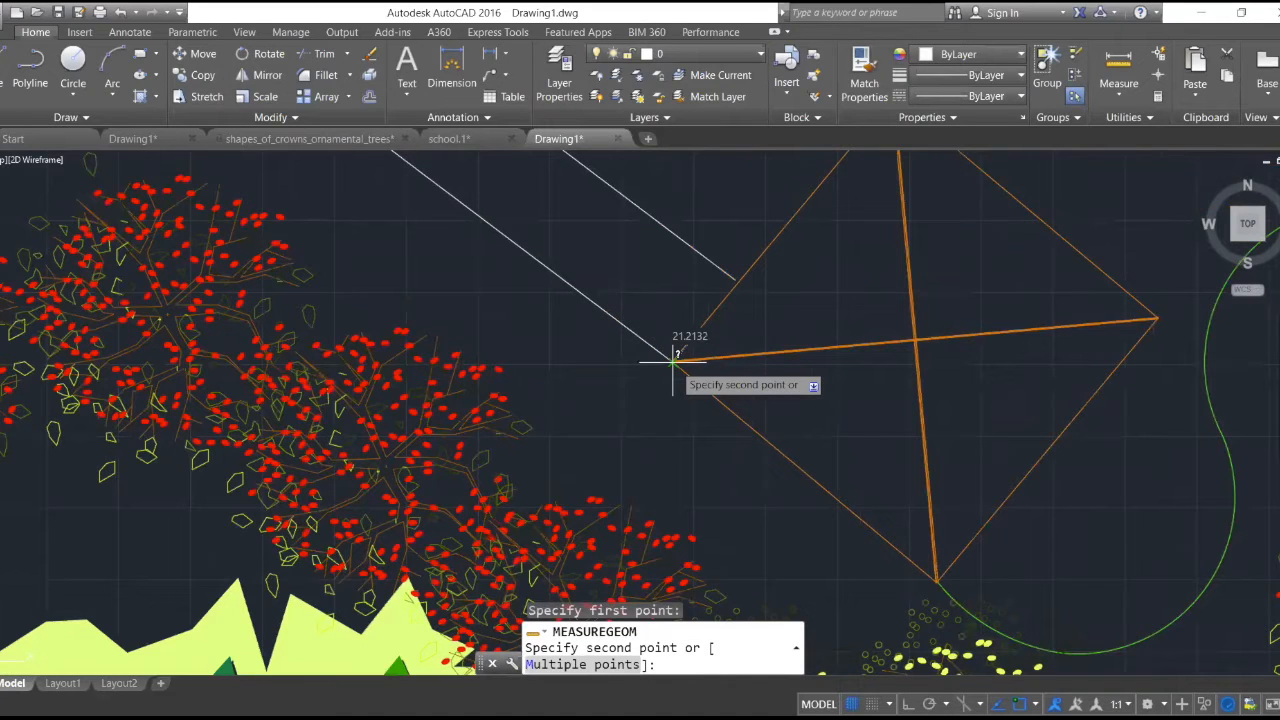
scroll(675, 357, down, 5)
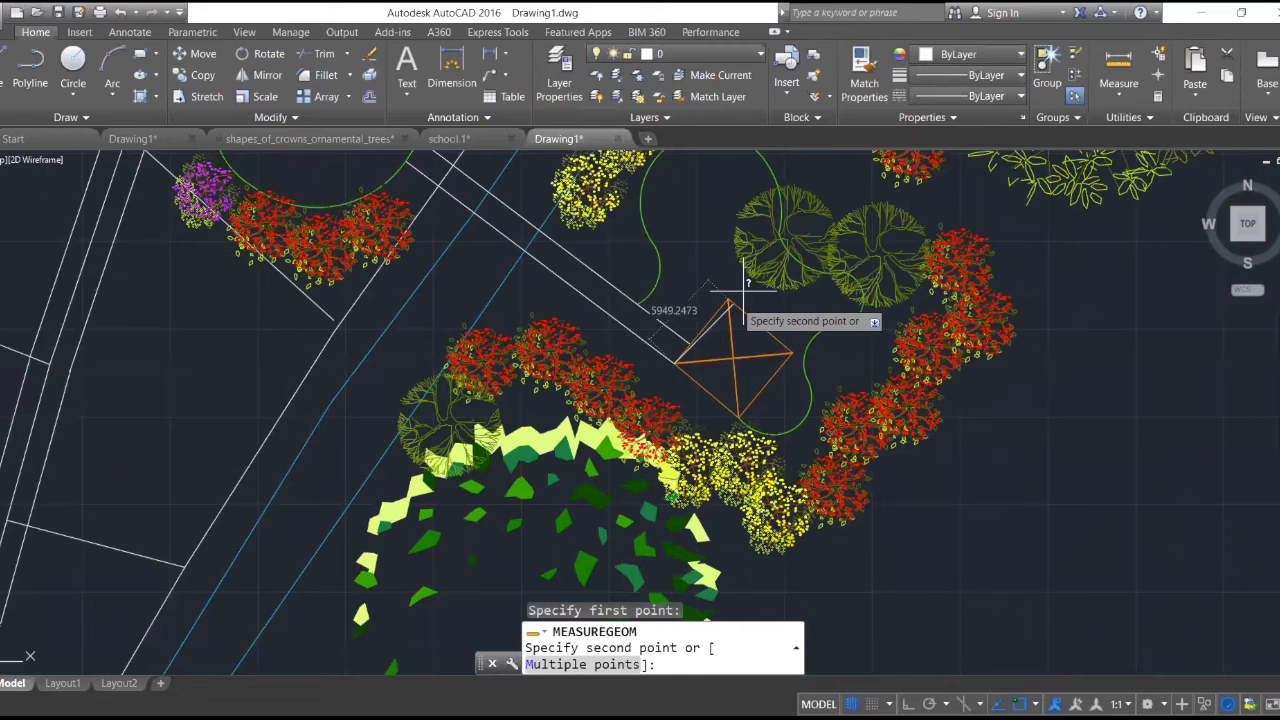
scroll(471, 500, up, 5)
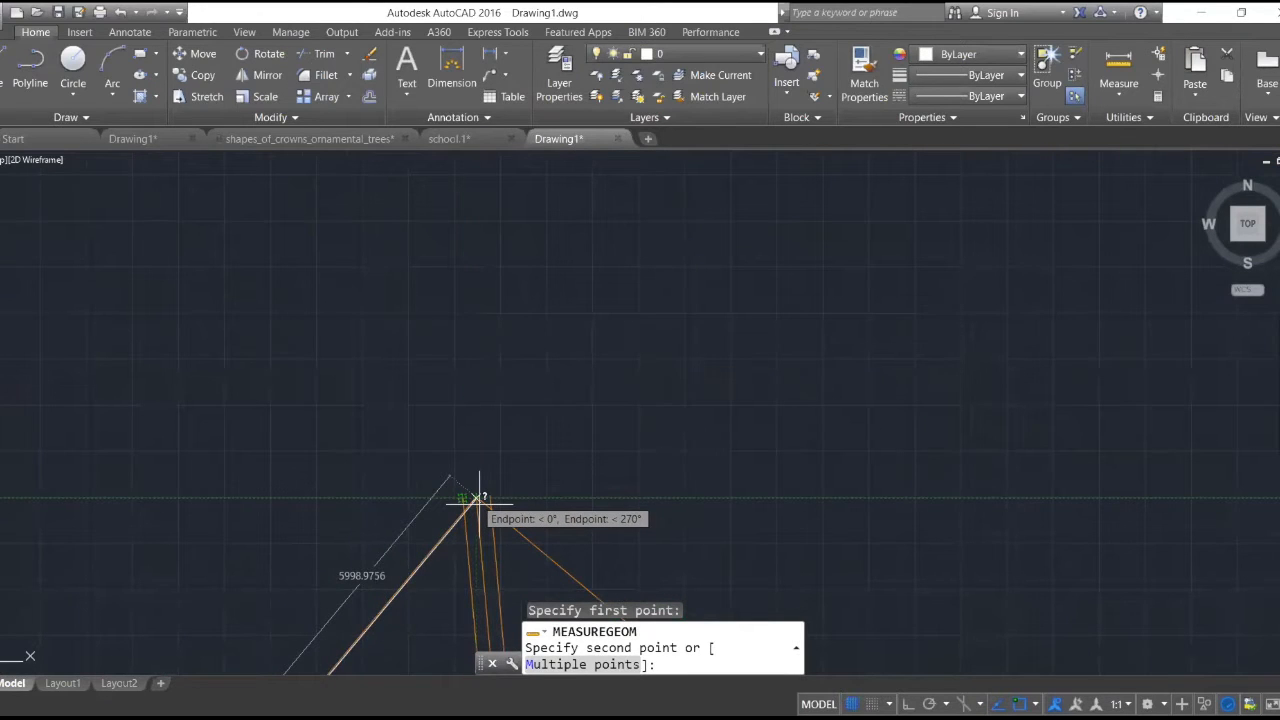
scroll(465, 471, up, 3)
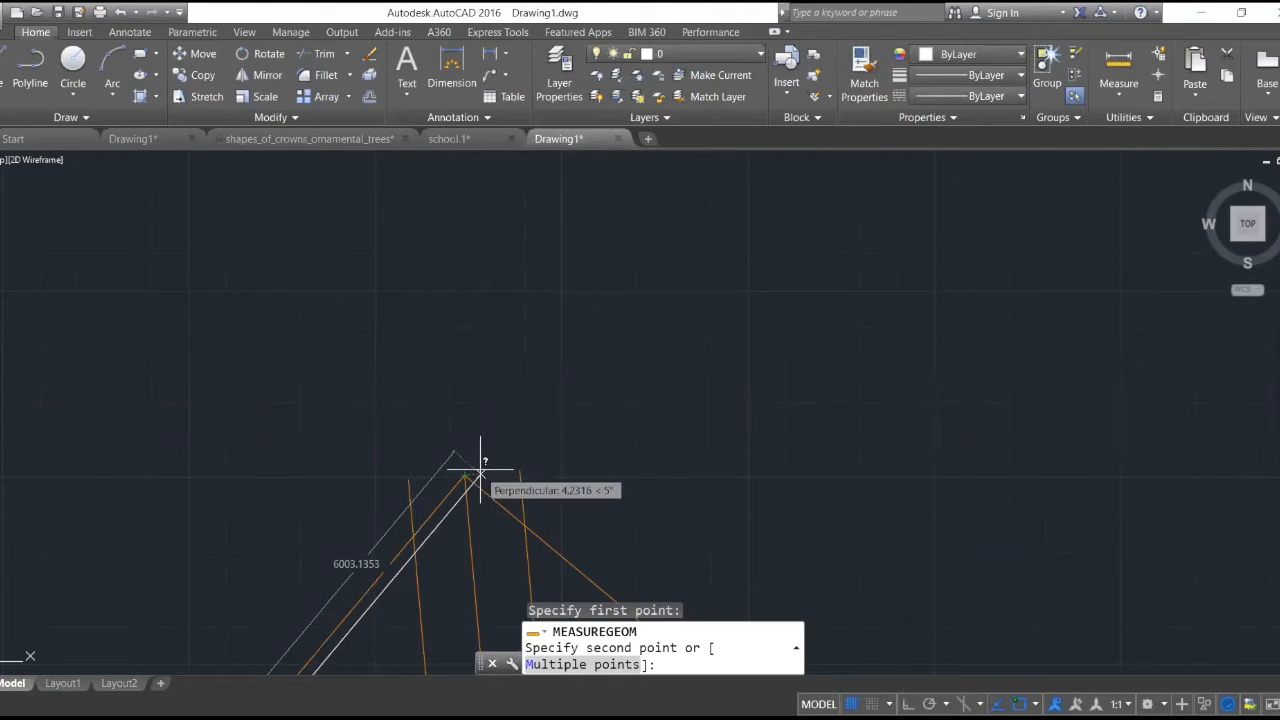
scroll(490, 462, down, 2)
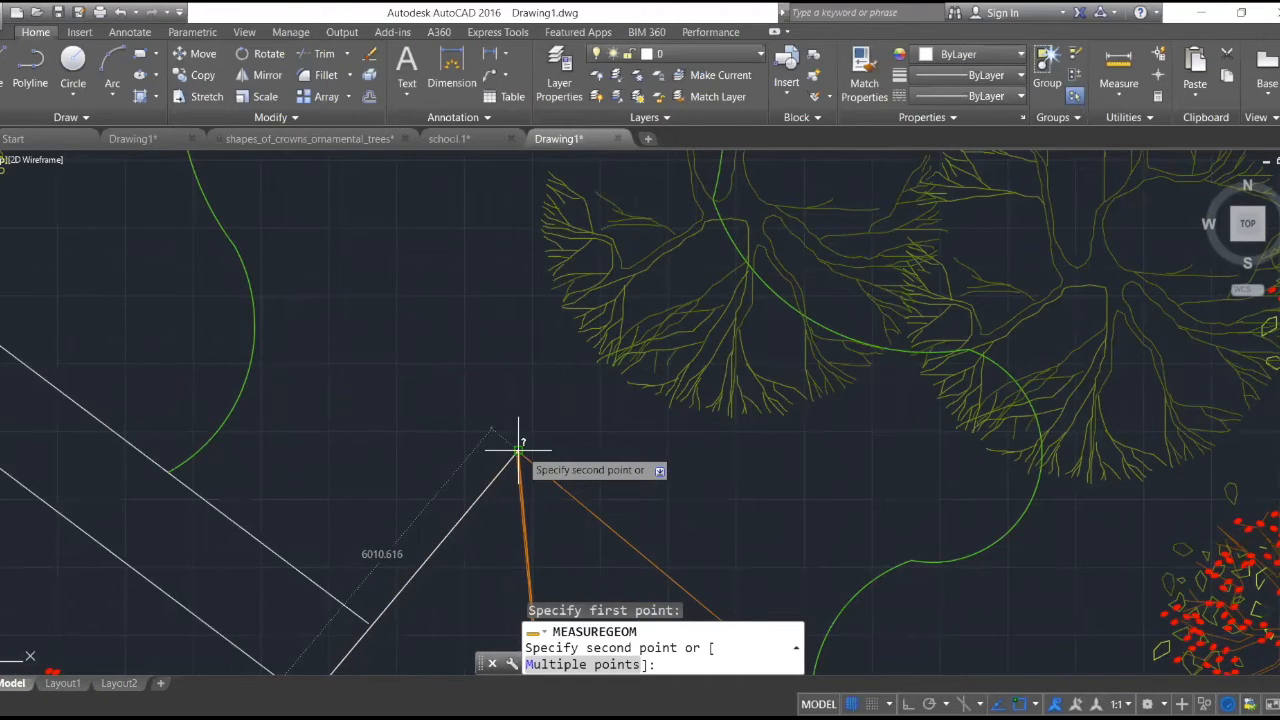
scroll(519, 450, down, 3)
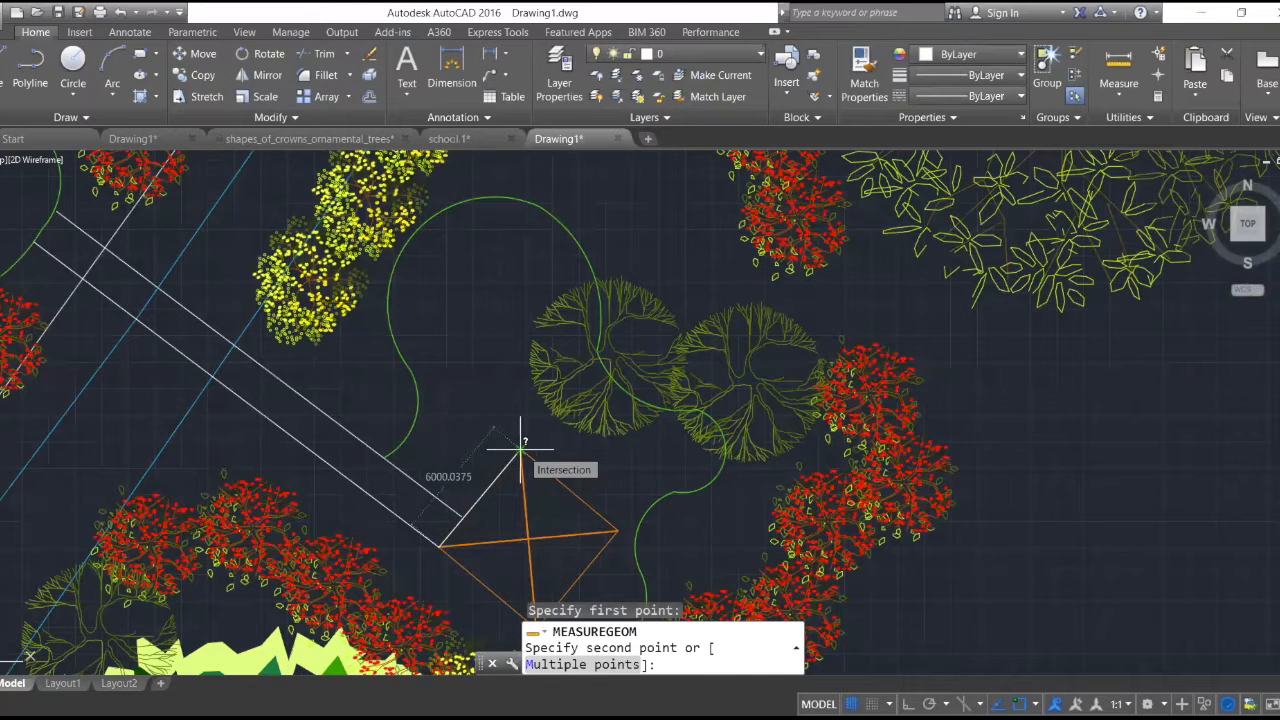
key(Escape)
- Select the connected green Garden-layer curves outlining the garden around the wakaf, starting from the path end
scroll(217, 405, up, 4)
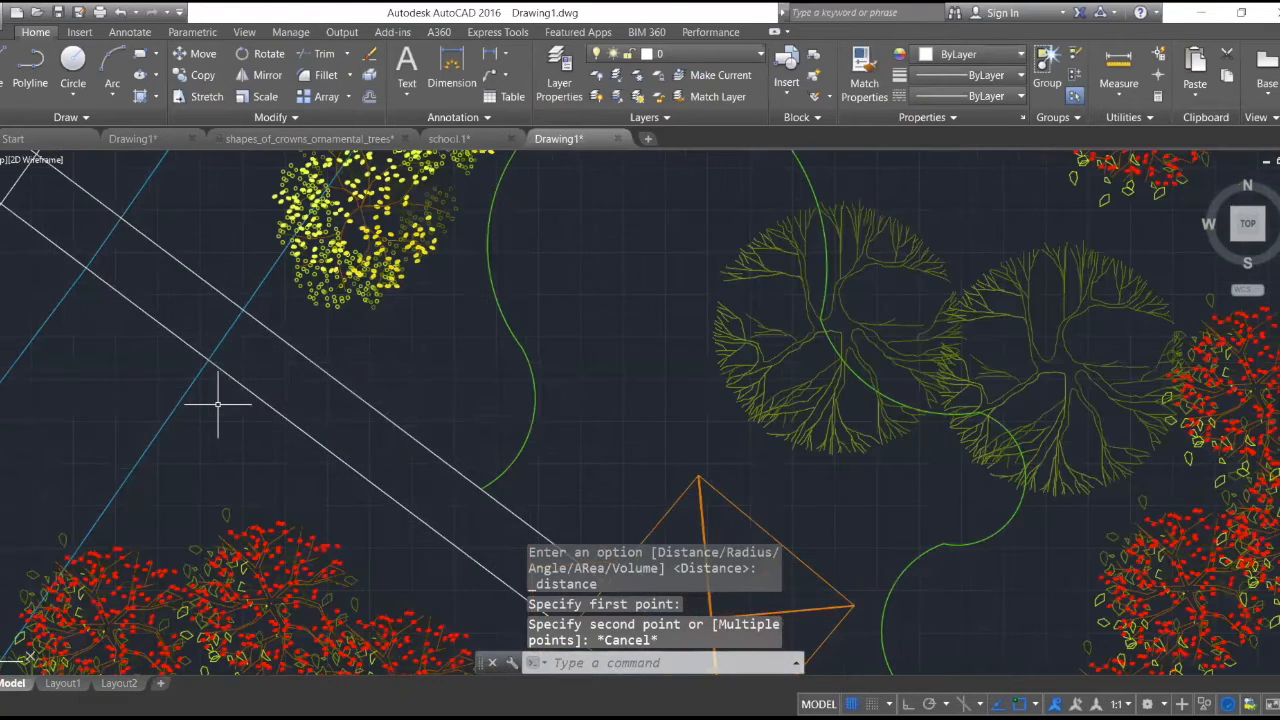
scroll(338, 376, down, 3)
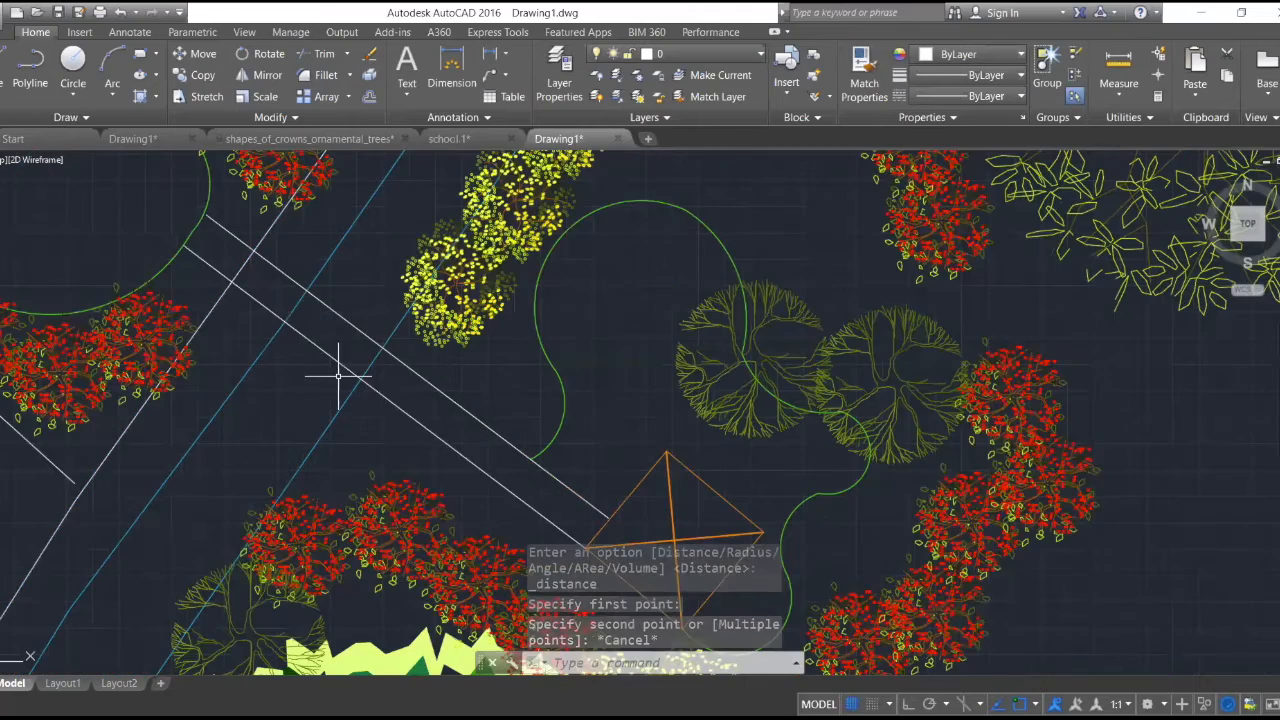
scroll(338, 376, down, 4)
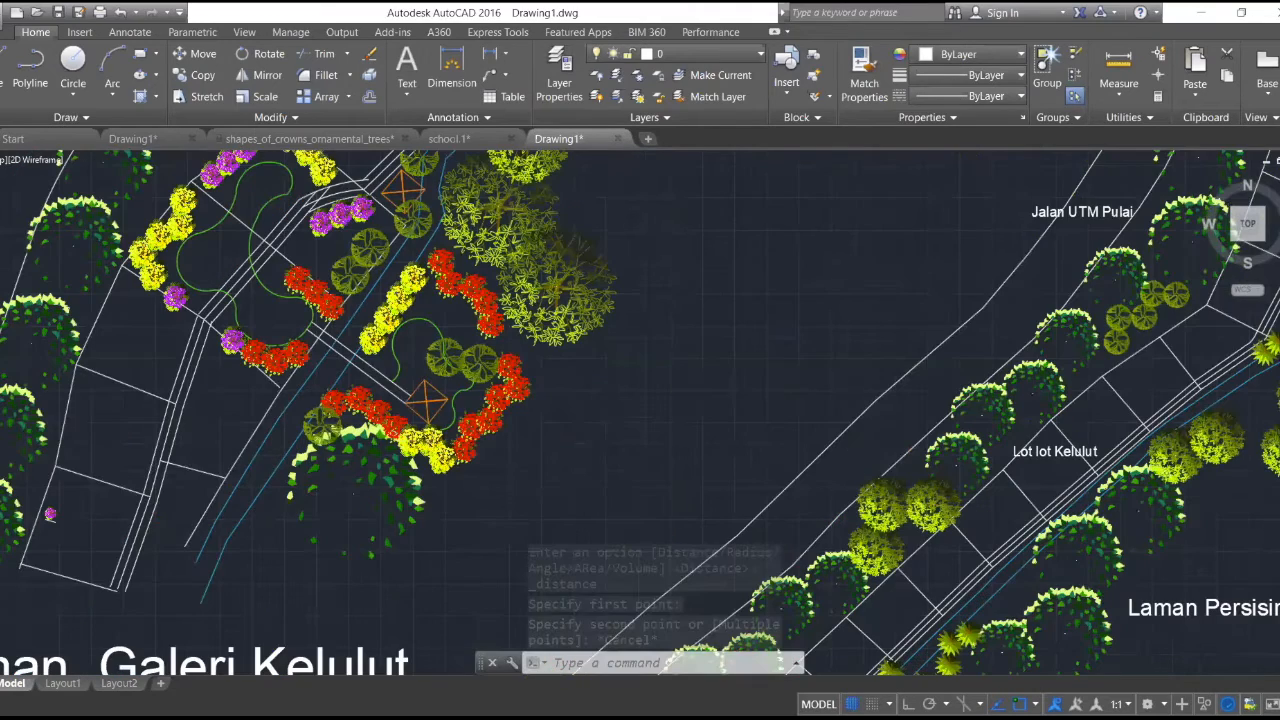
scroll(330, 345, down, 3)
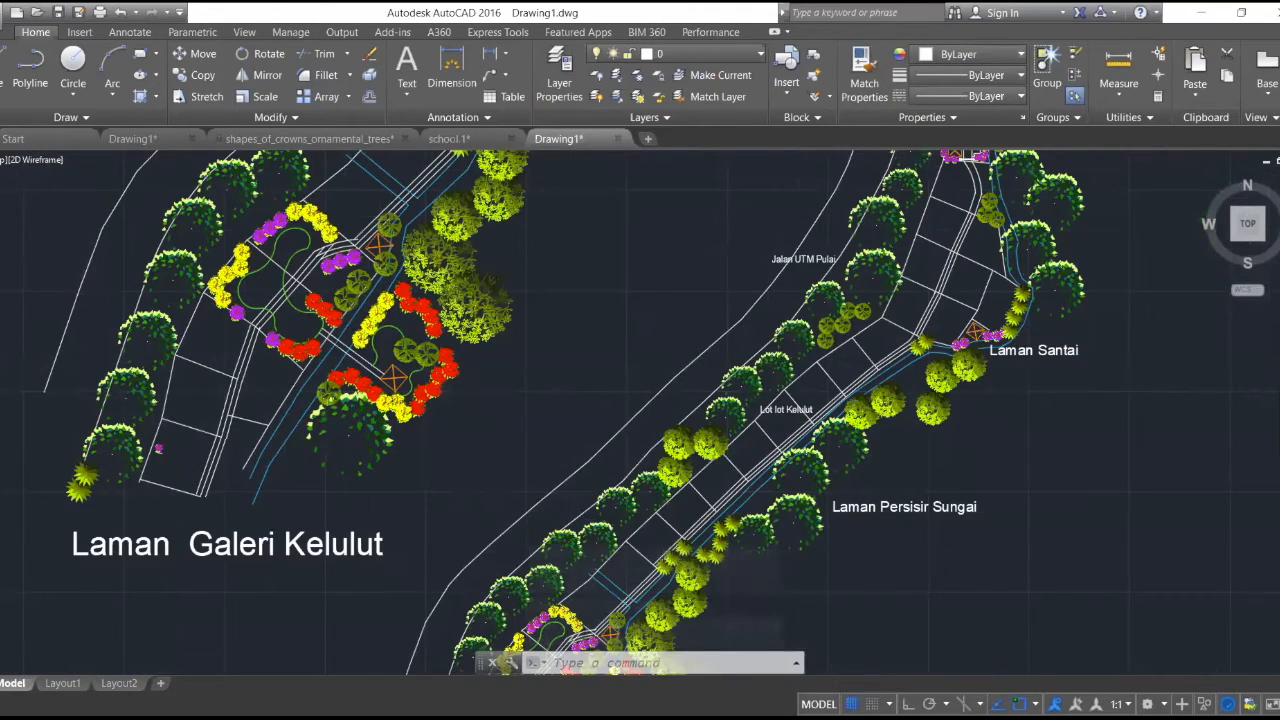
scroll(302, 303, up, 4)
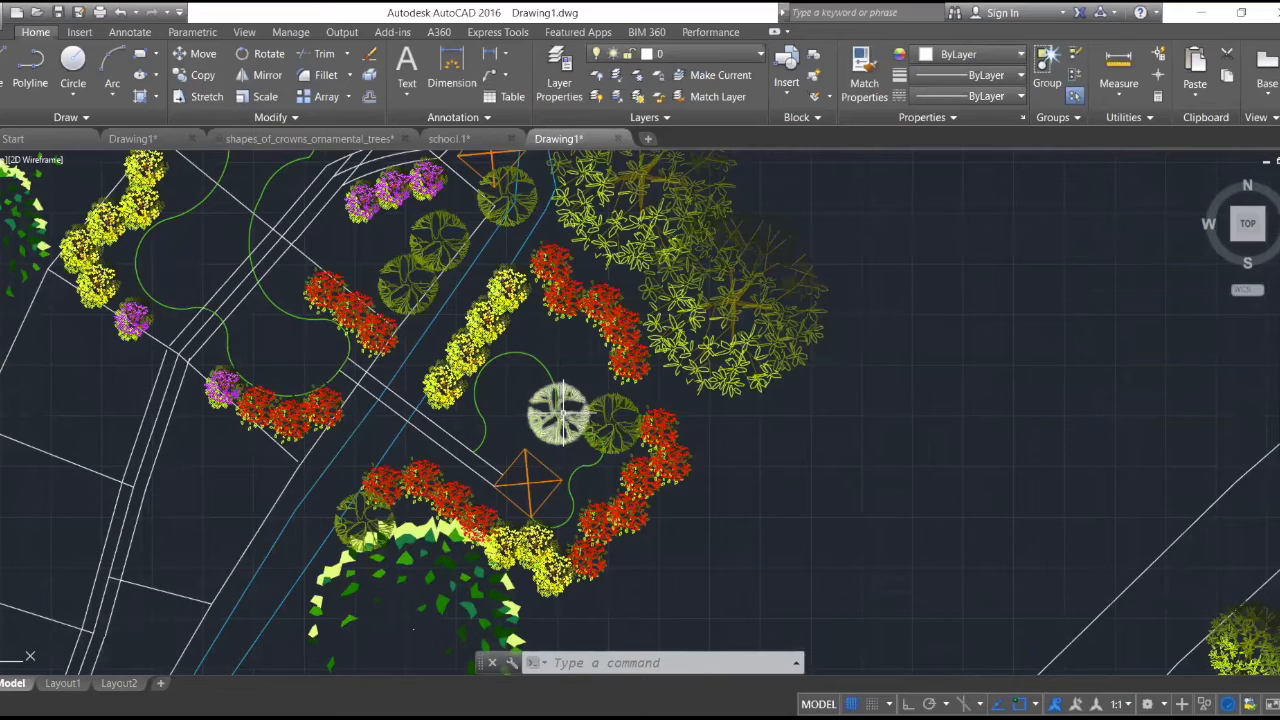
scroll(561, 411, up, 2)
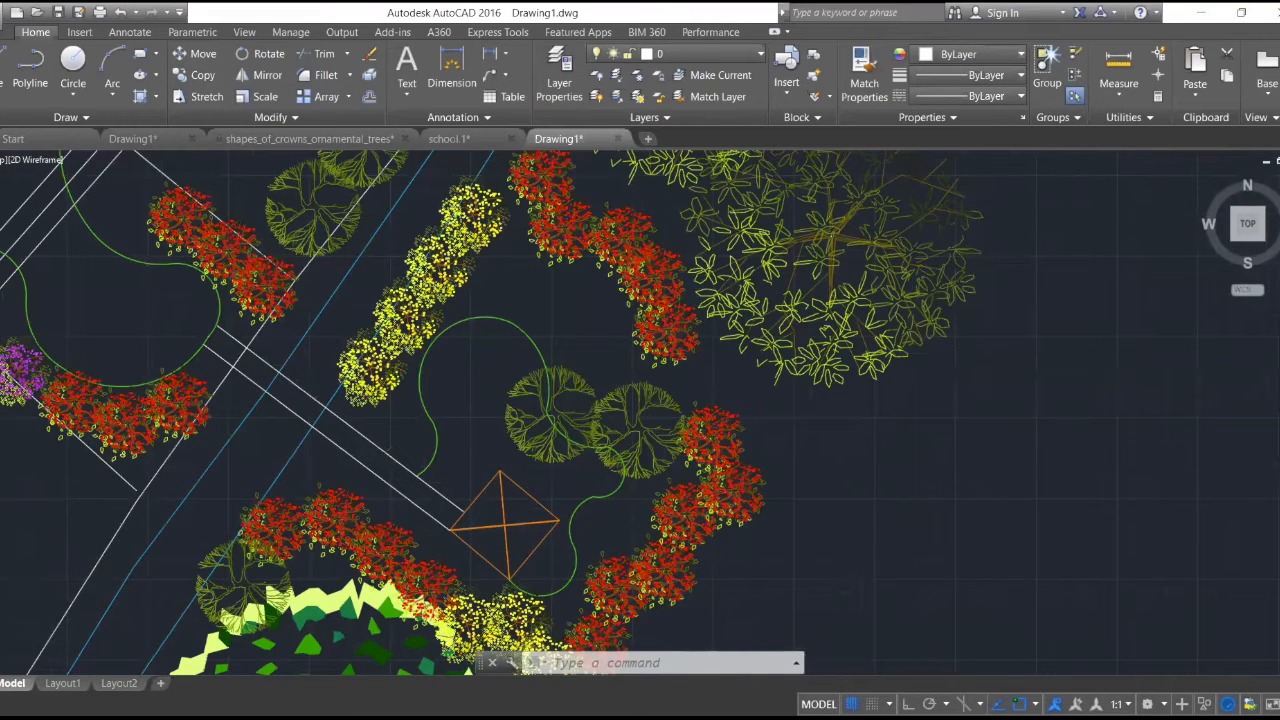
scroll(567, 407, up, 2)
click(355, 462)
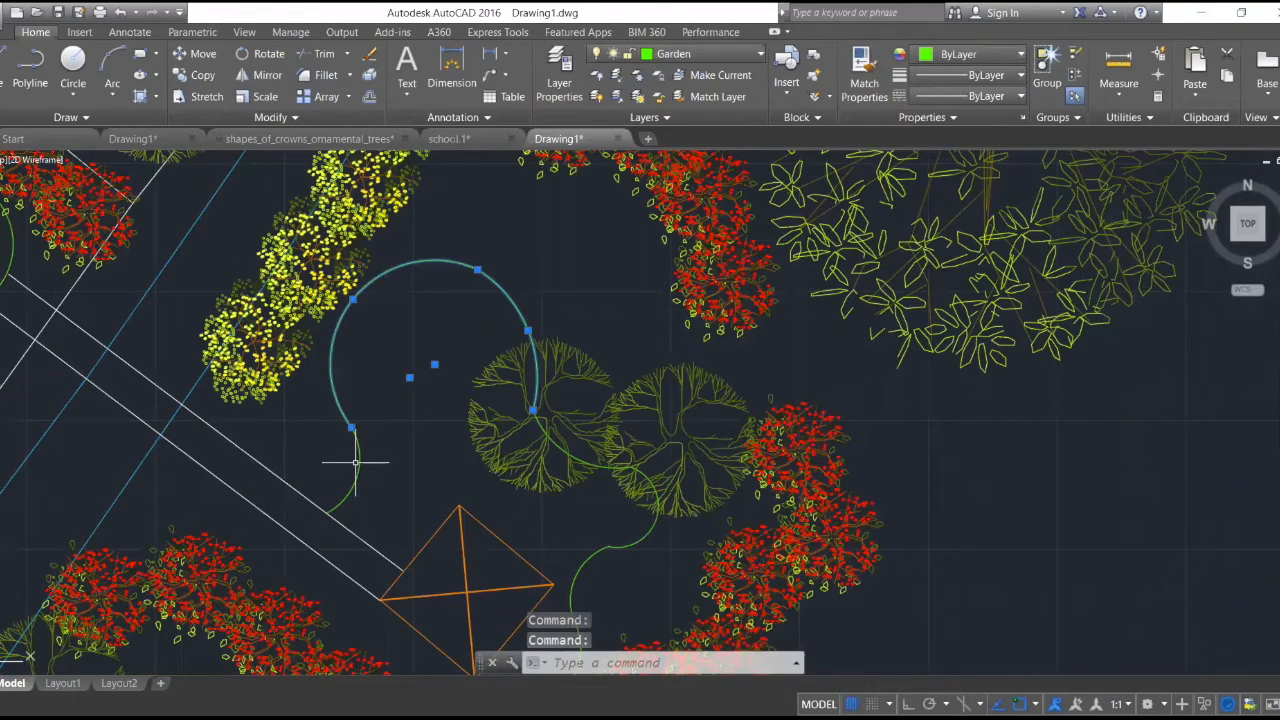
click(355, 462)
scroll(557, 443, up, 6)
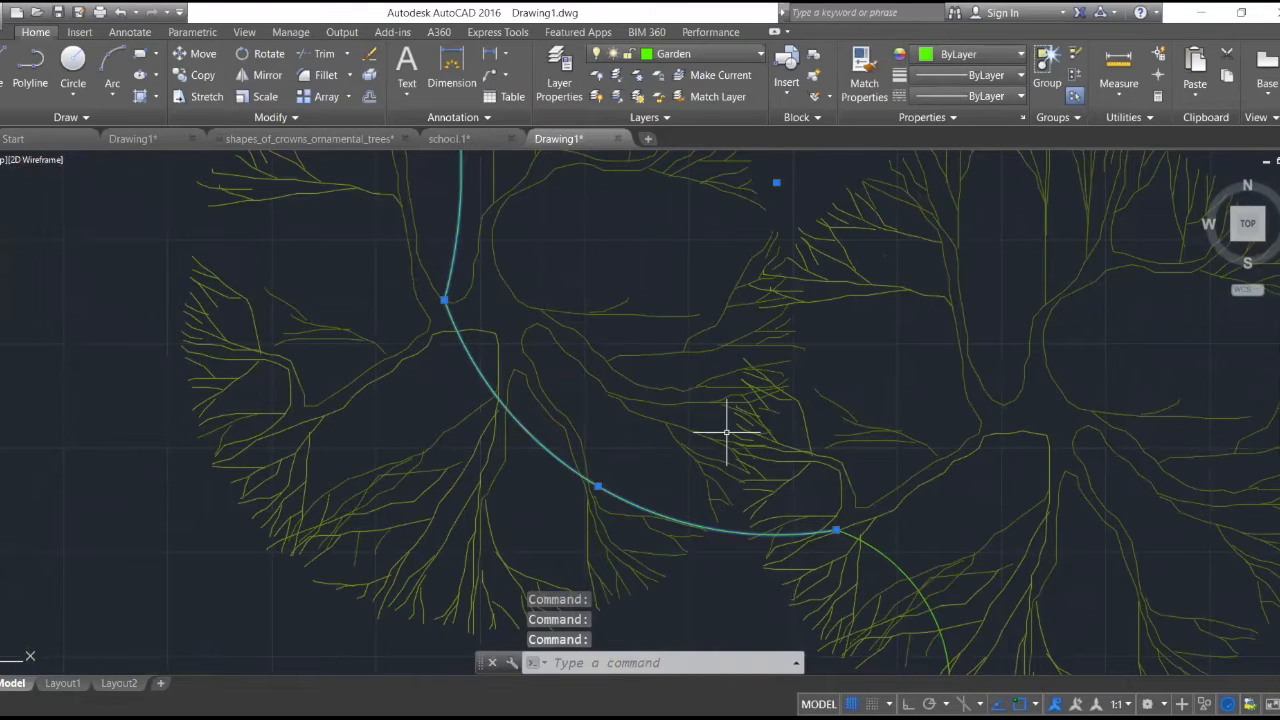
scroll(727, 432, down, 5)
scroll(760, 538, up, 2)
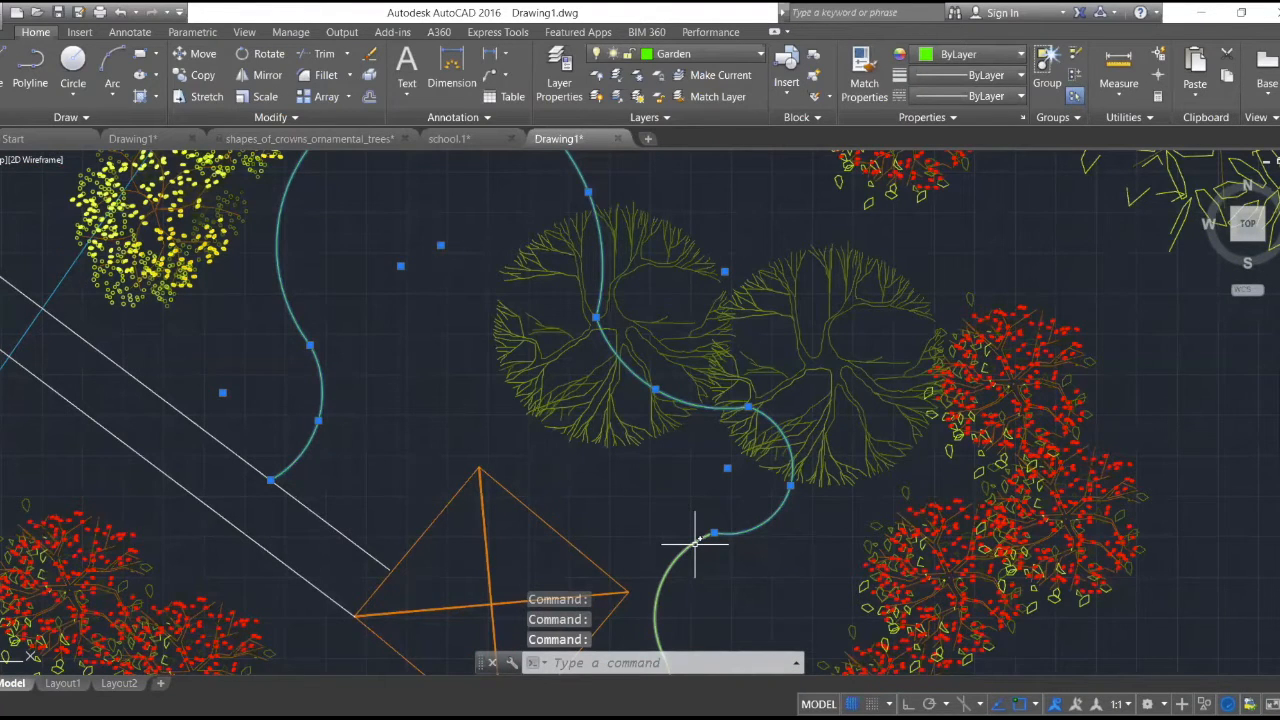
scroll(695, 545, down, 4)
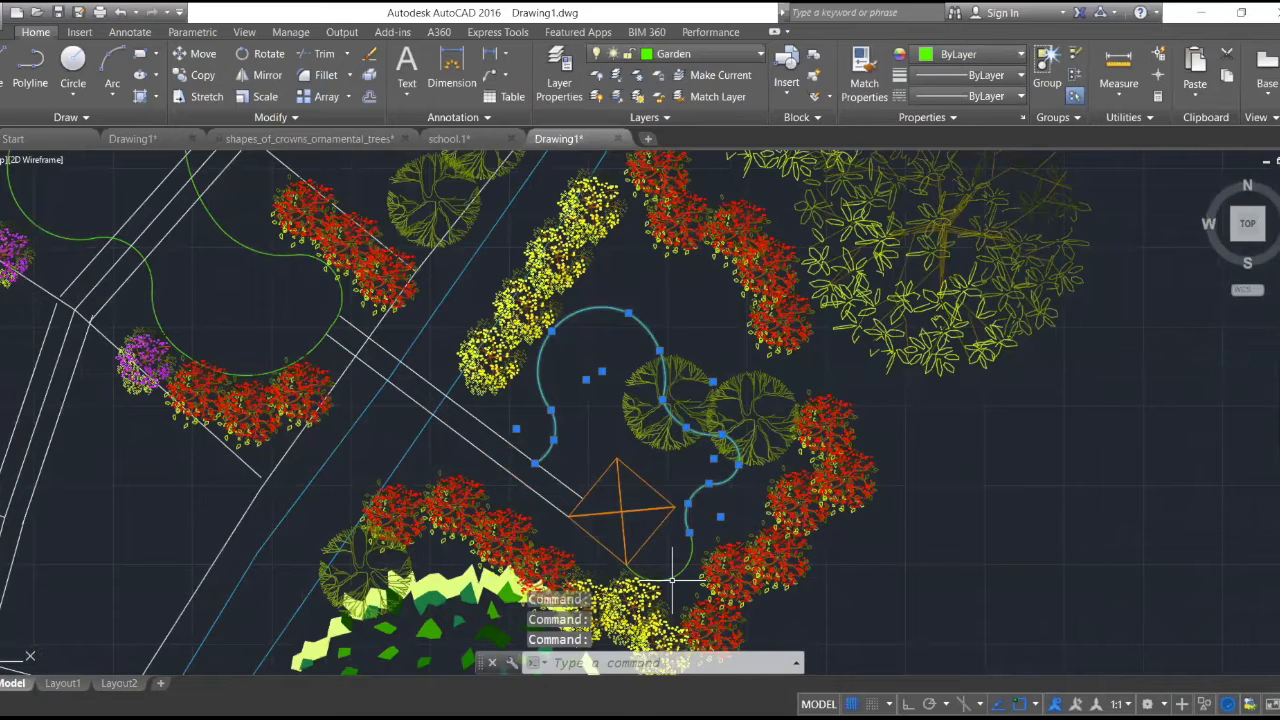
- Add the last garden curve, the wakaf and the adjoining upper path line to the selection
scroll(672, 578, up, 6)
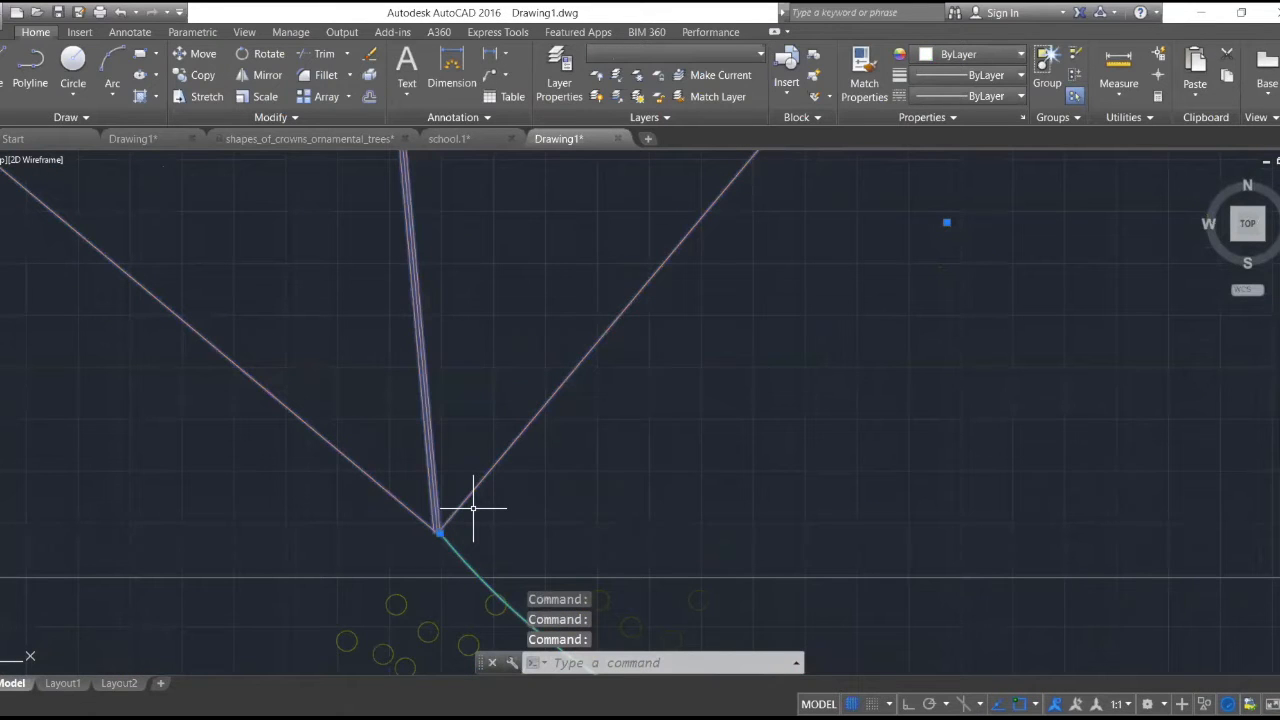
scroll(473, 508, down, 3)
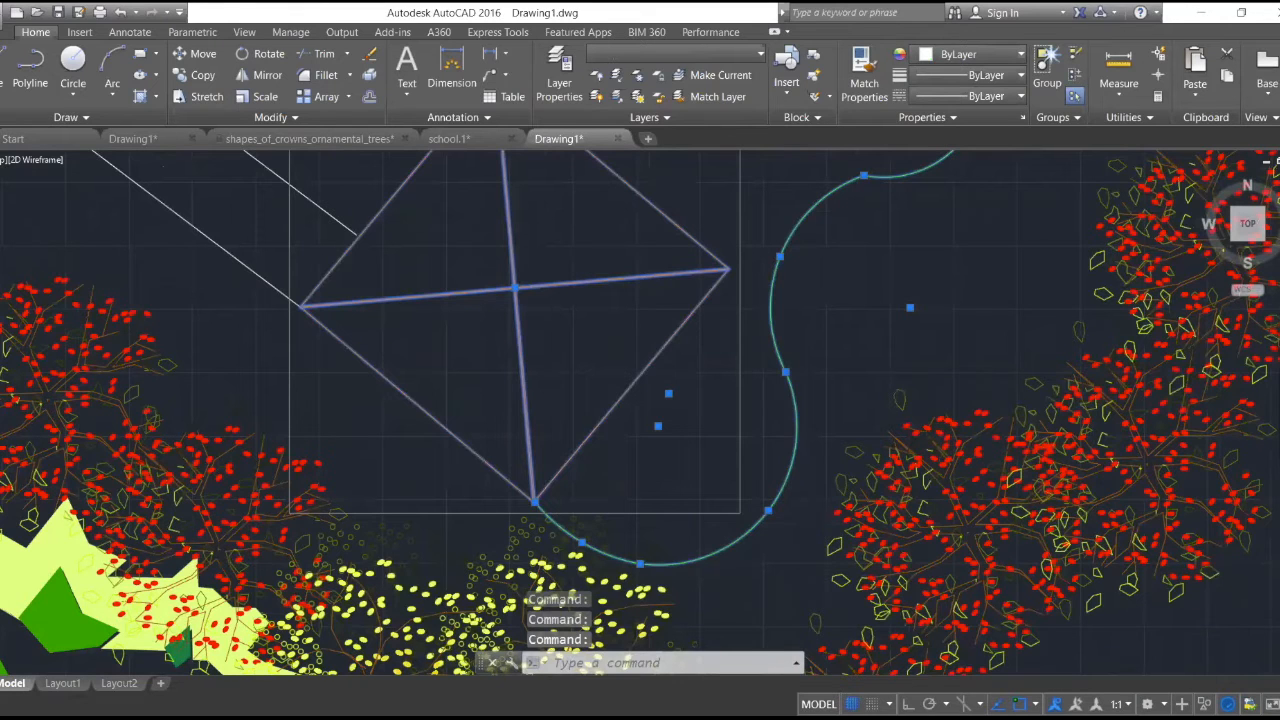
scroll(425, 476, up, 5)
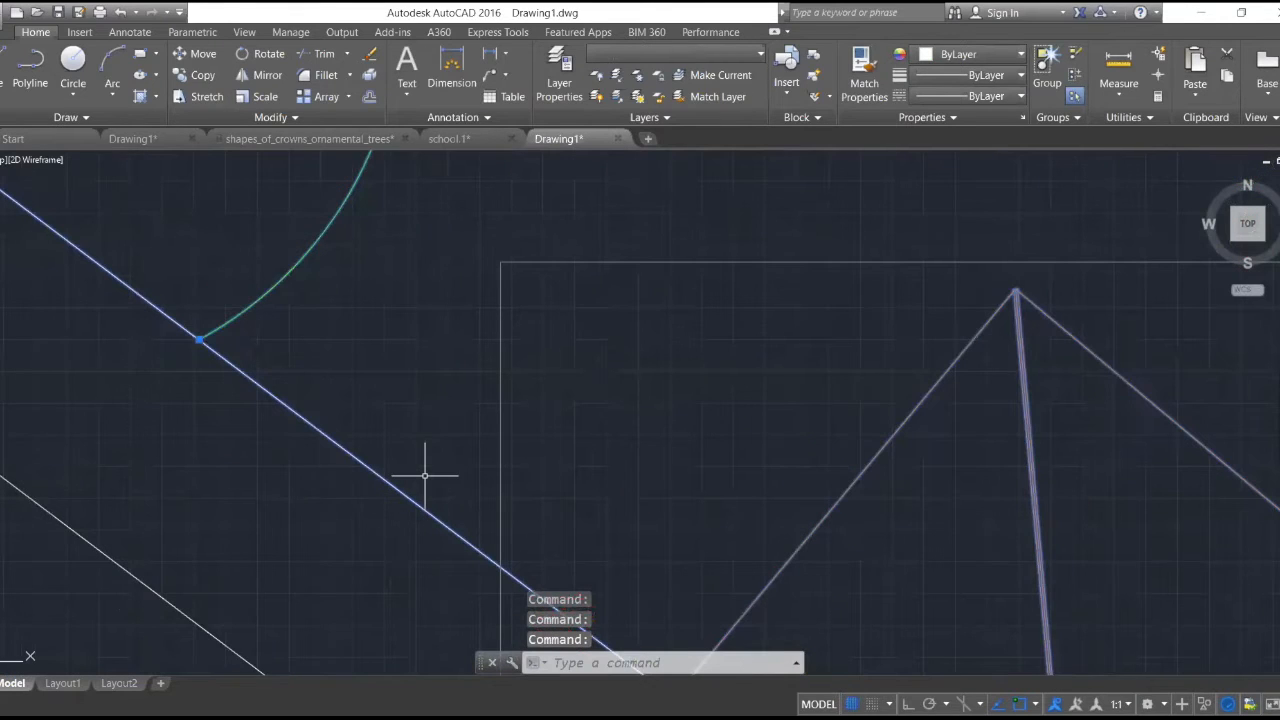
scroll(425, 476, down, 2)
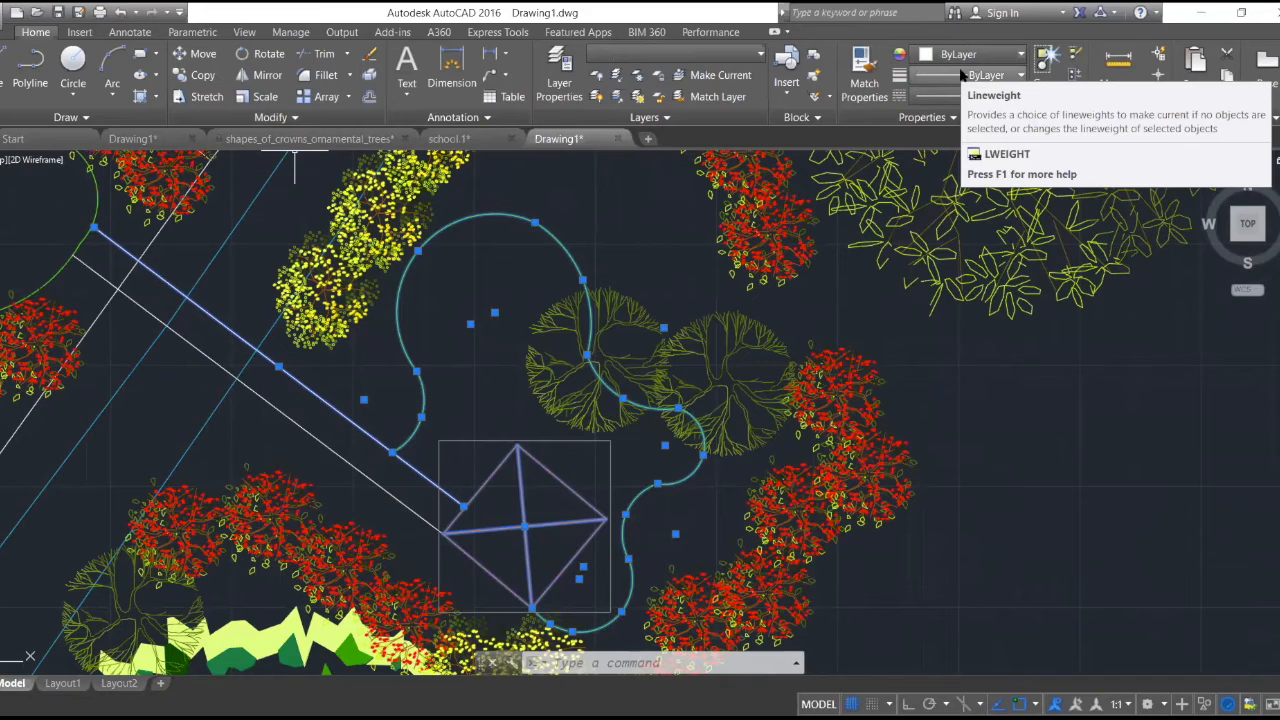
- Try to hatch the garden area around the wakaf with the ANGLE pattern, then cancel the hatch
click(155, 97)
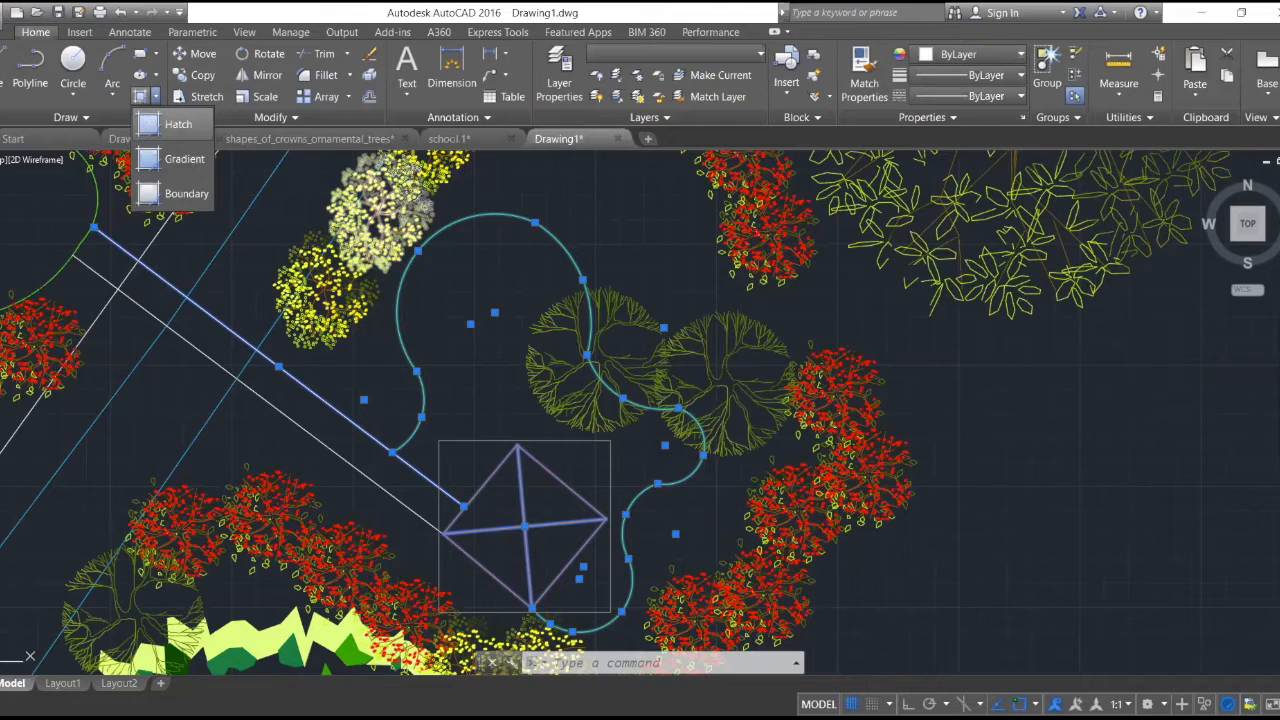
click(172, 124)
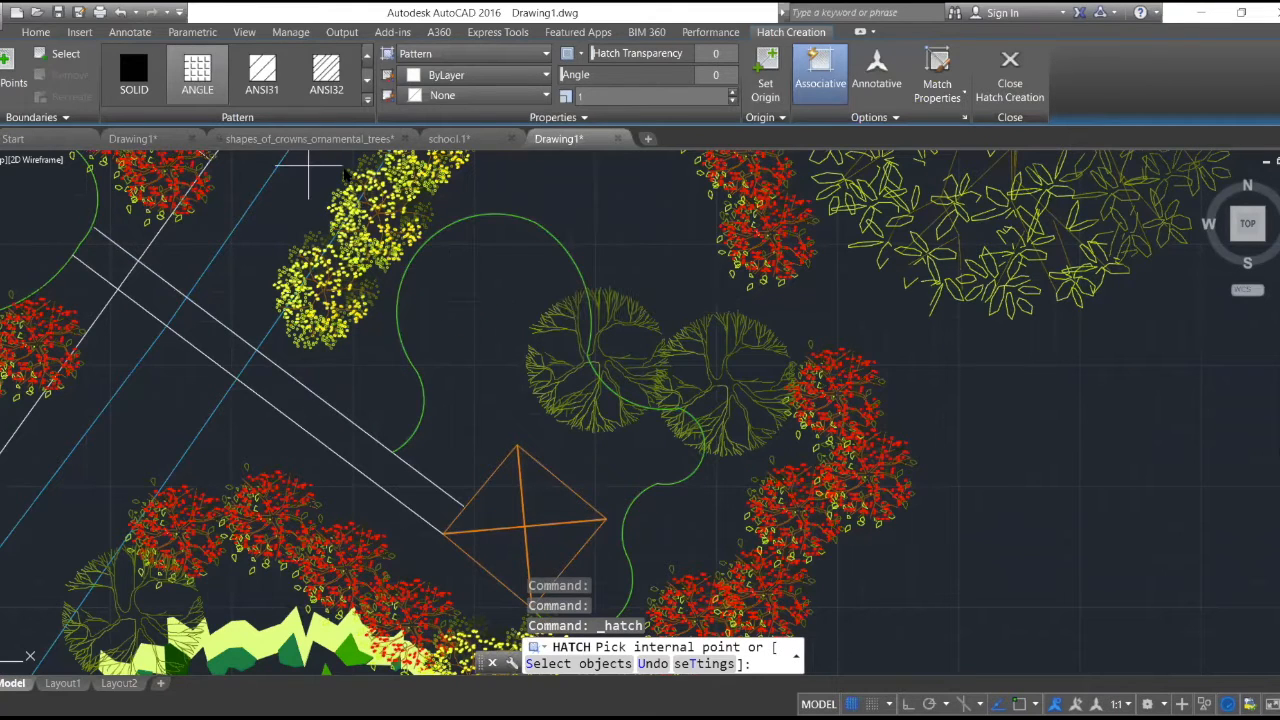
click(490, 317)
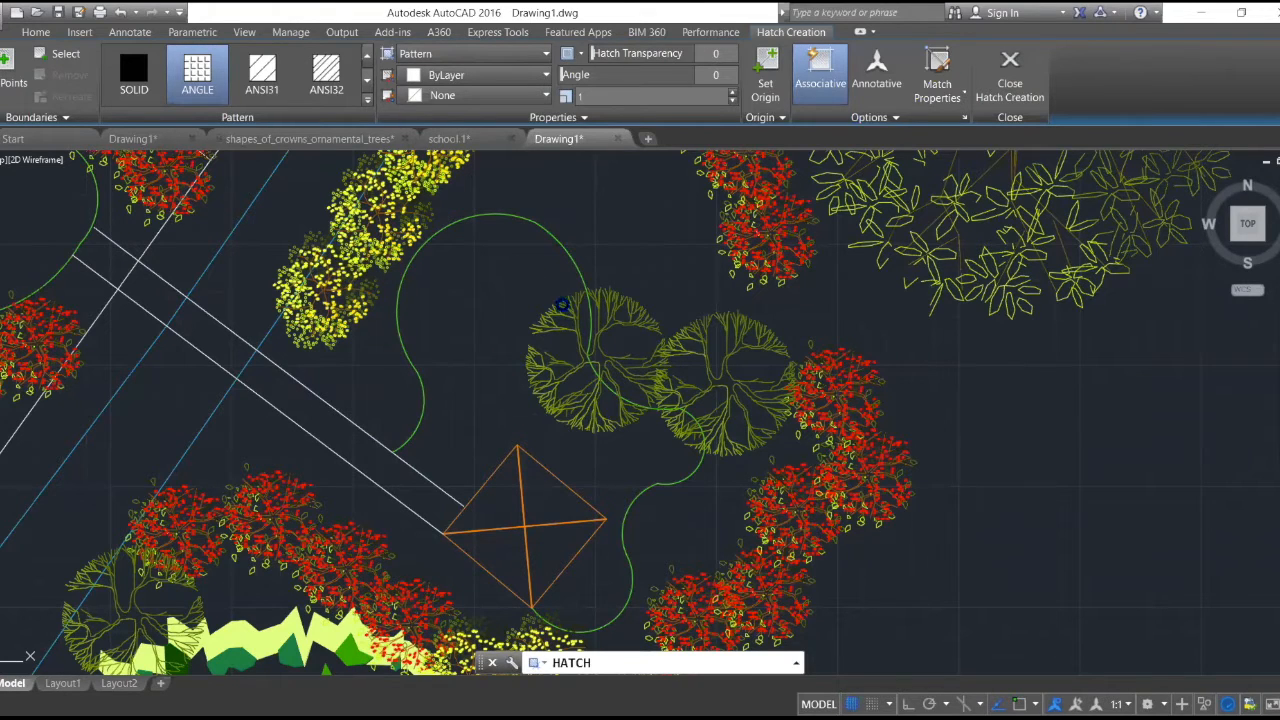
click(507, 460)
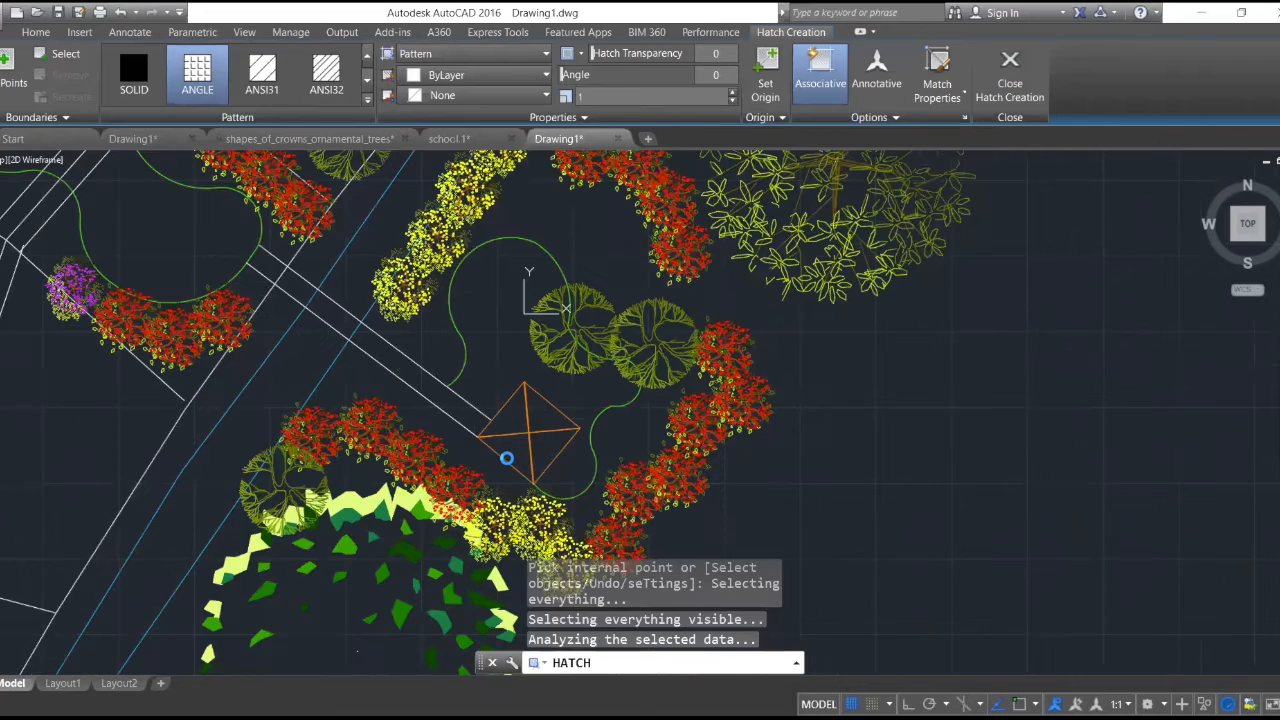
scroll(640, 265, down, 3)
key(Escape)
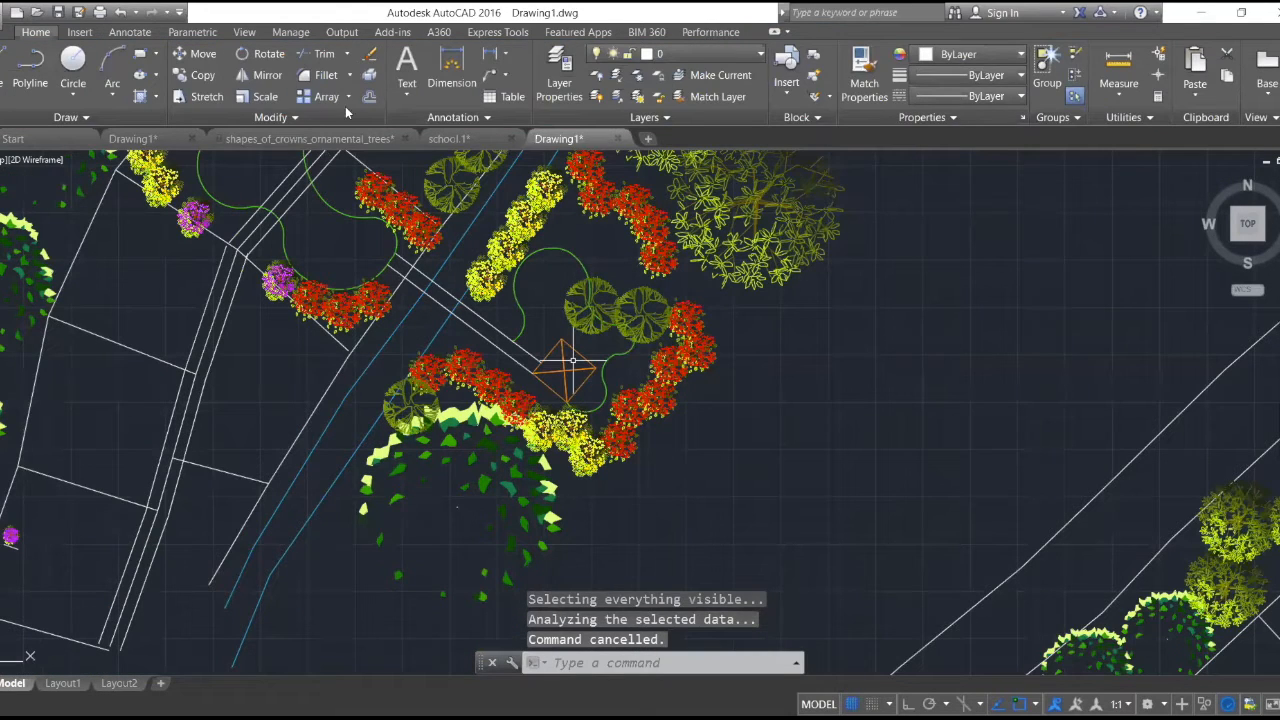
- Try to hatch the garden area beside the wakaf again, using the ANSI32 pattern
scroll(573, 360, up, 8)
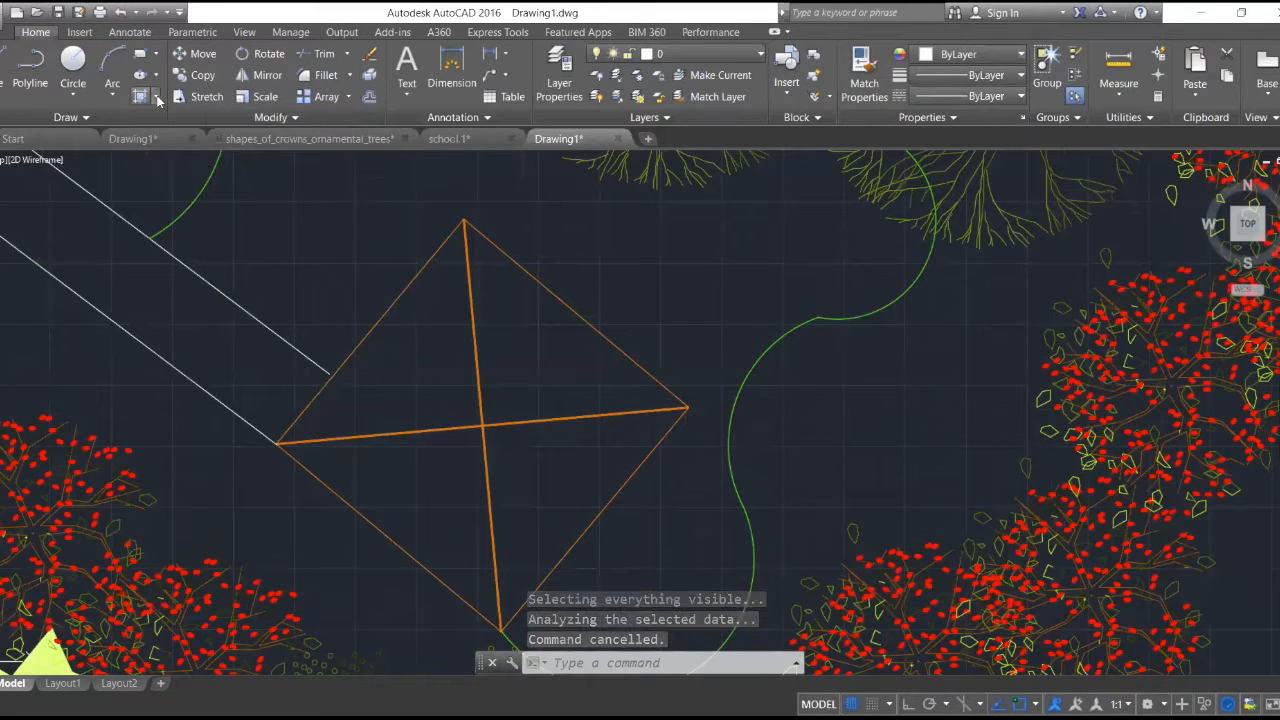
click(155, 96)
click(178, 124)
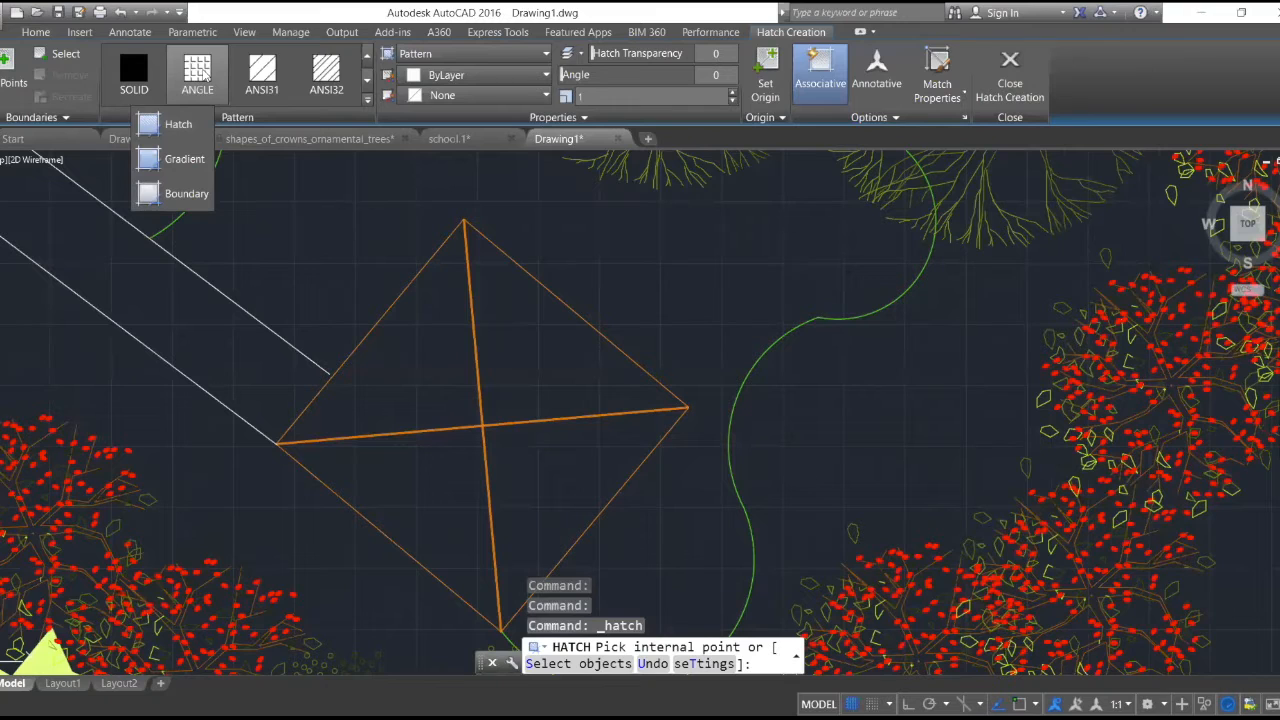
click(330, 72)
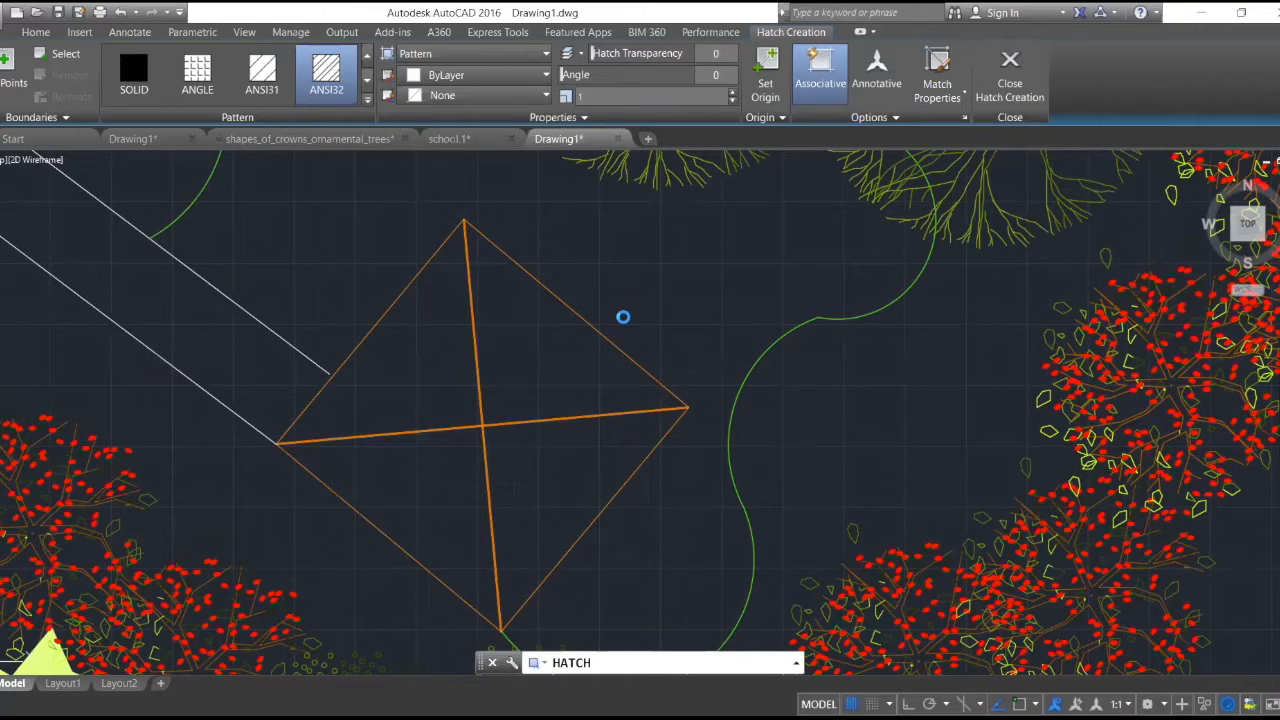
click(664, 339)
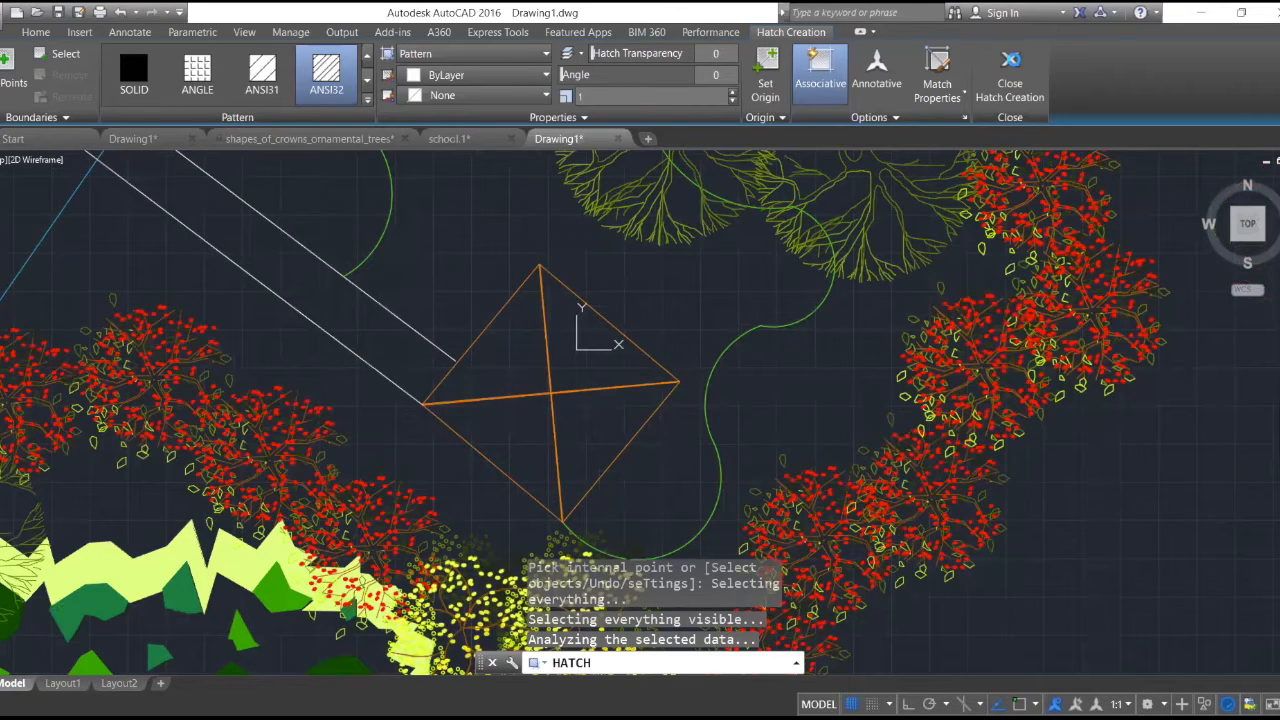
click(1010, 62)
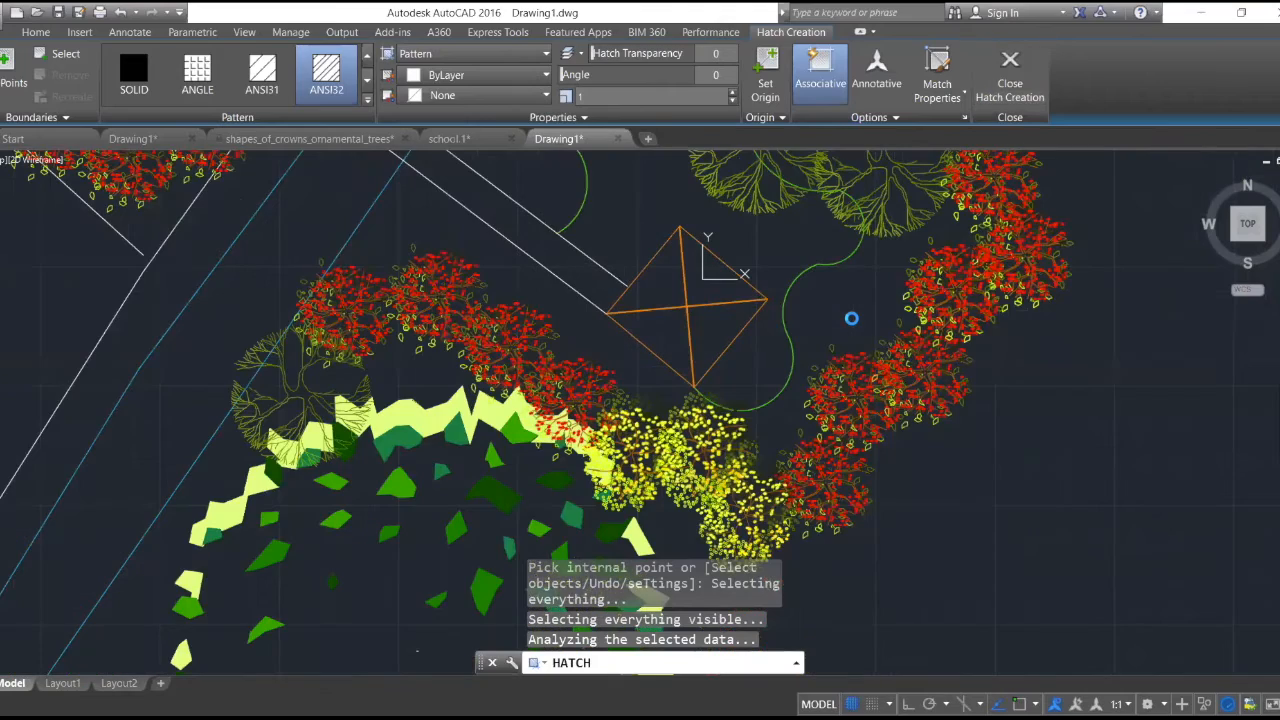
- Look over the enlarged Laman Galeri Kelulut plan and the master plan beside it, and cancel the pending hatch
scroll(854, 319, down, 2)
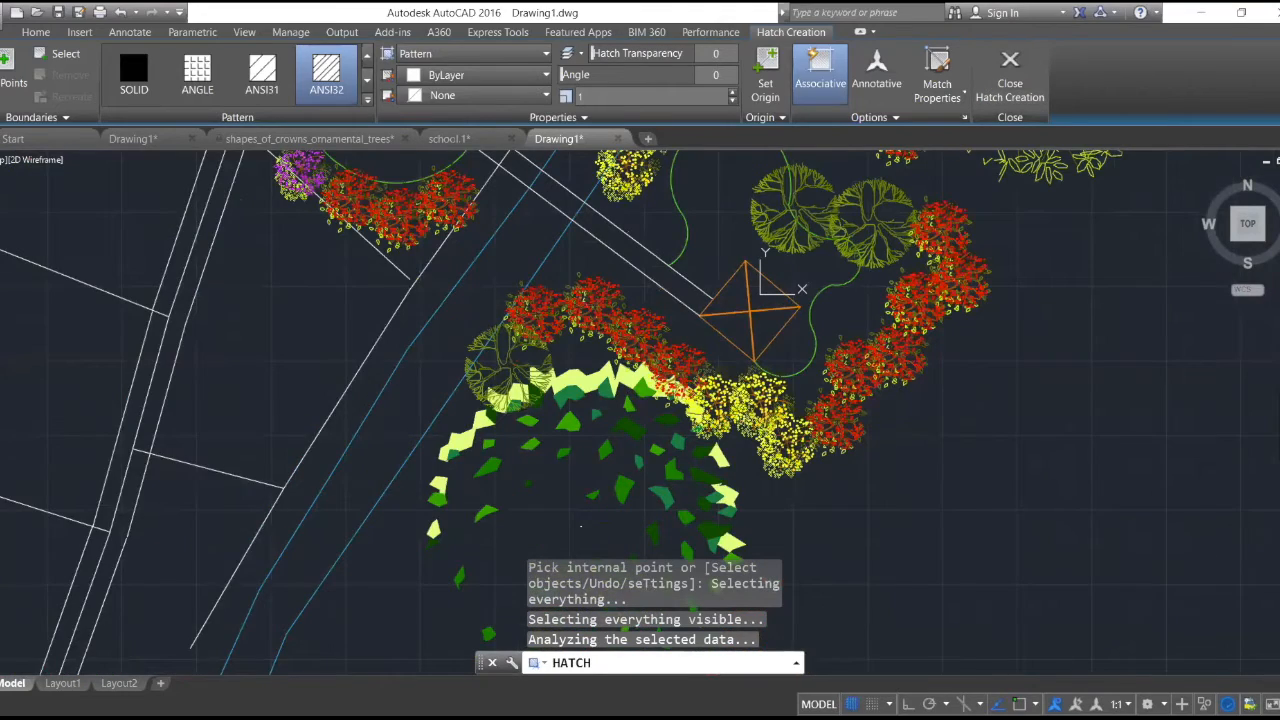
scroll(817, 327, down, 2)
scroll(914, 320, down, 4)
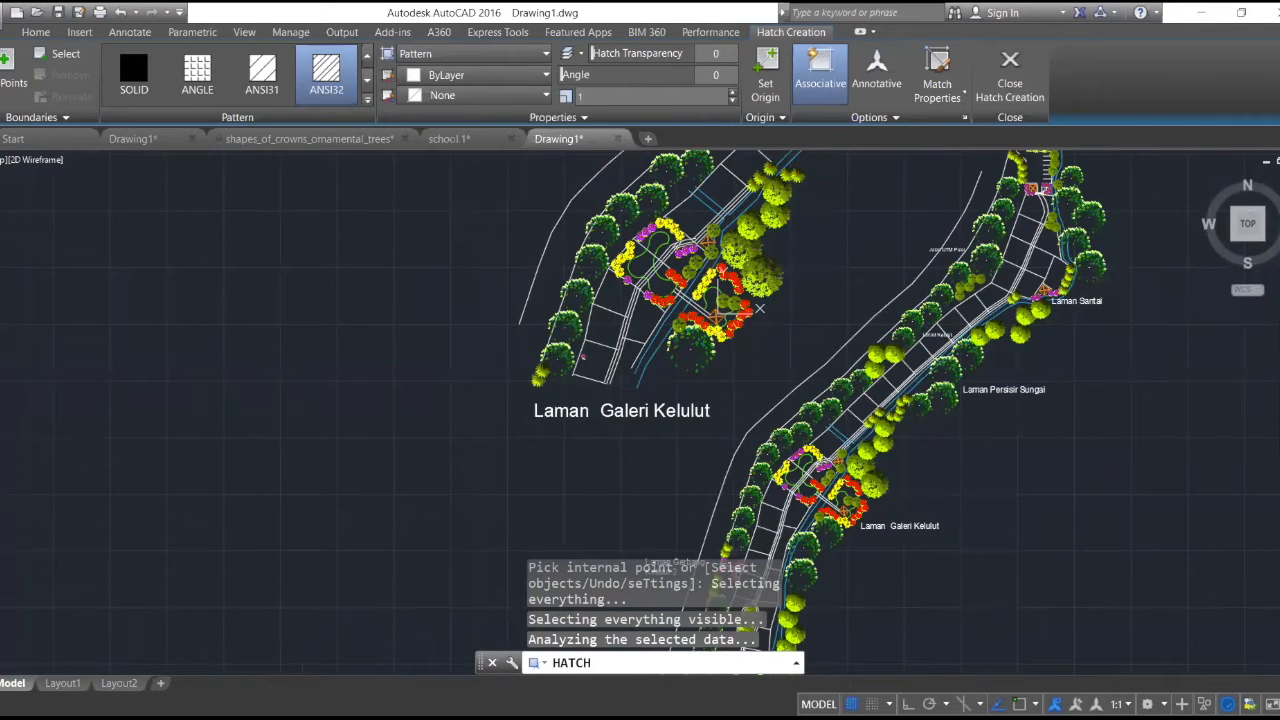
scroll(760, 308, down, 2)
scroll(838, 344, down, 2)
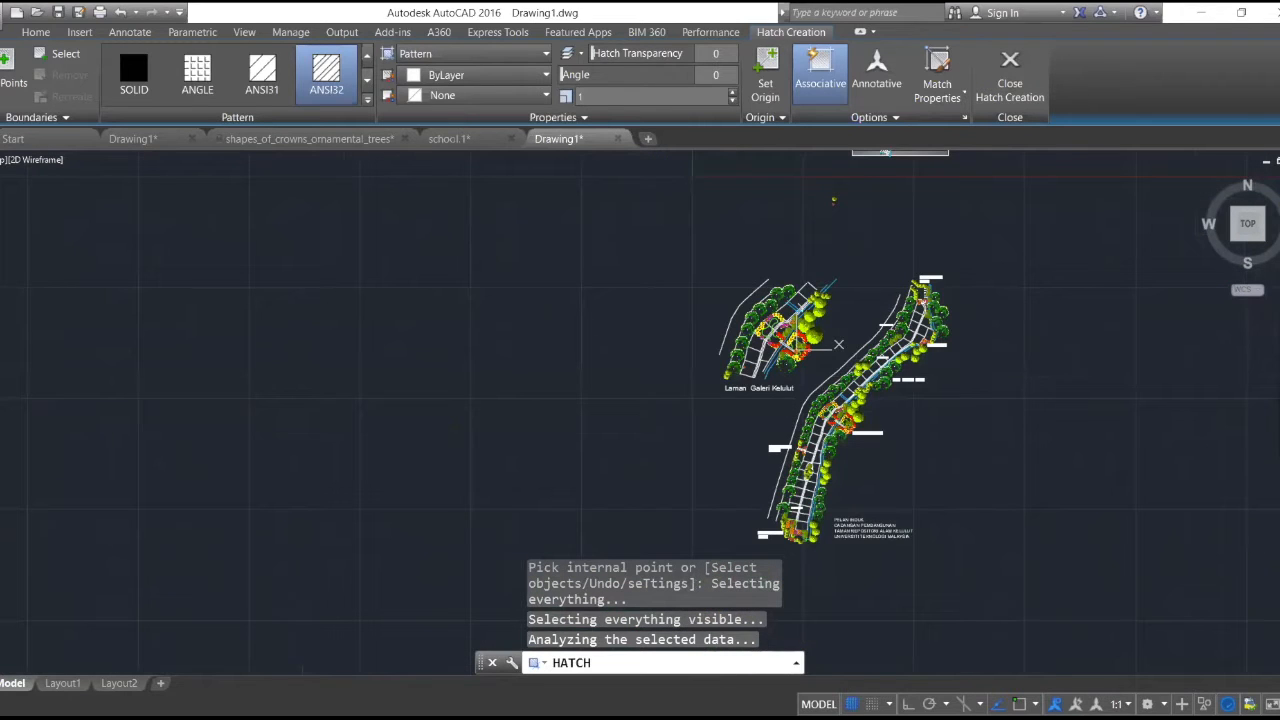
scroll(995, 366, up, 2)
scroll(951, 396, up, 2)
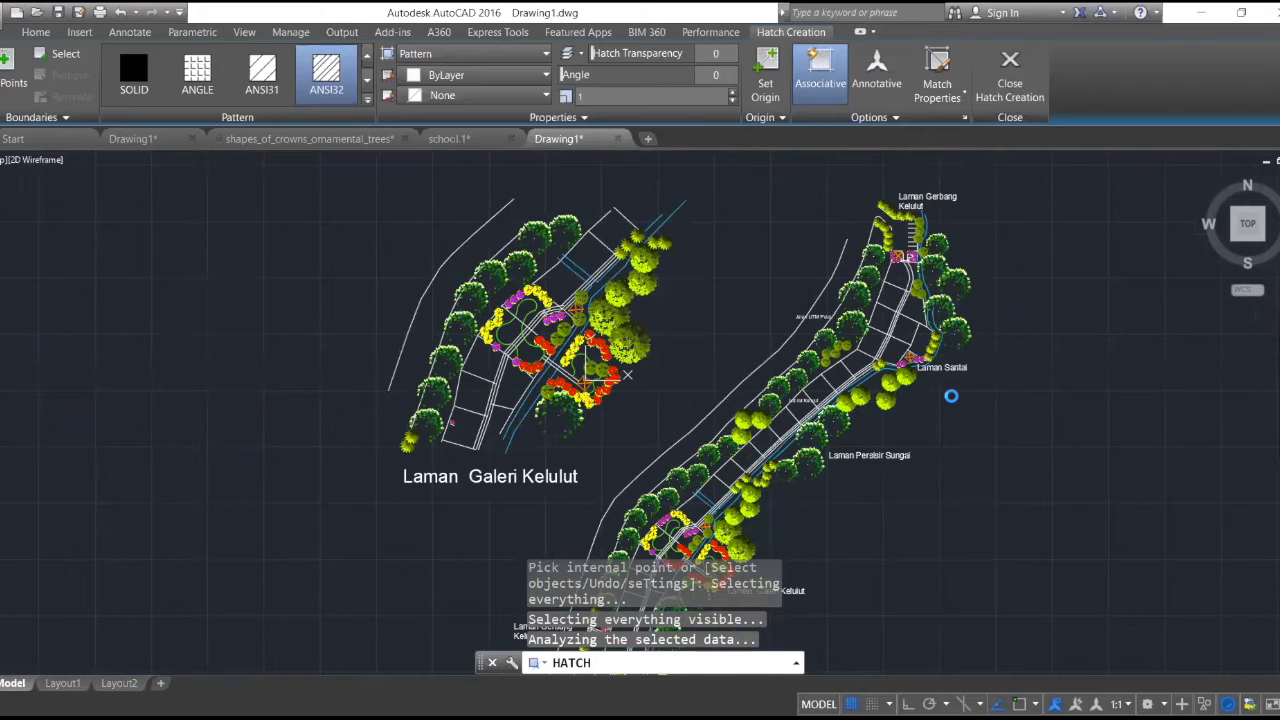
scroll(951, 396, up, 2)
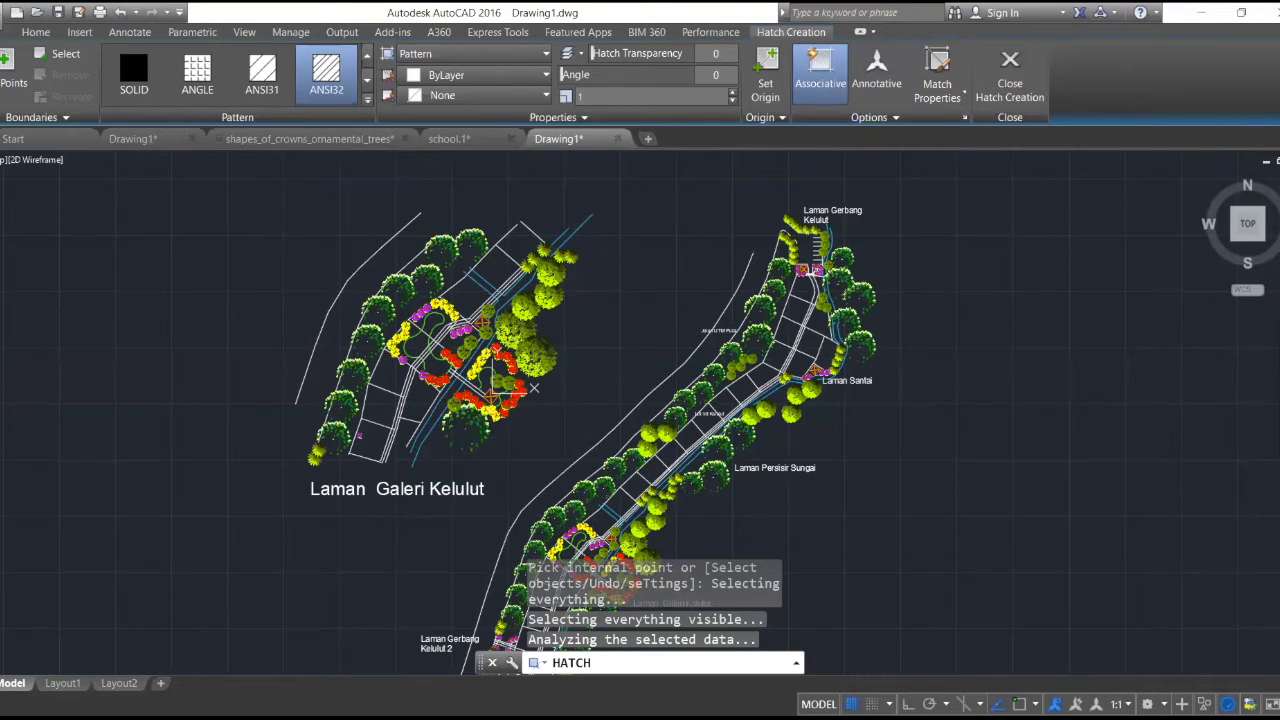
scroll(922, 266, down, 2)
key(Escape)
- Examine the Lot lot Kelulut plots on the master plan up close and select their text label
scroll(802, 330, down, 3)
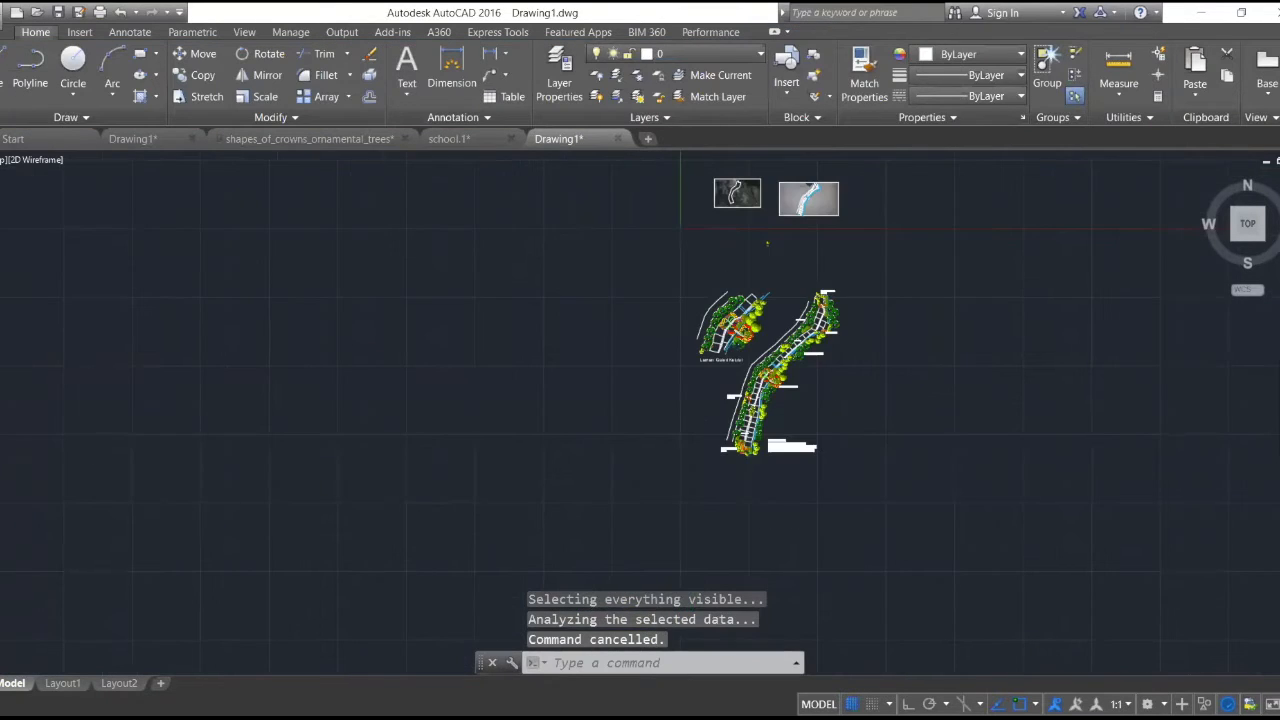
scroll(805, 356, up, 4)
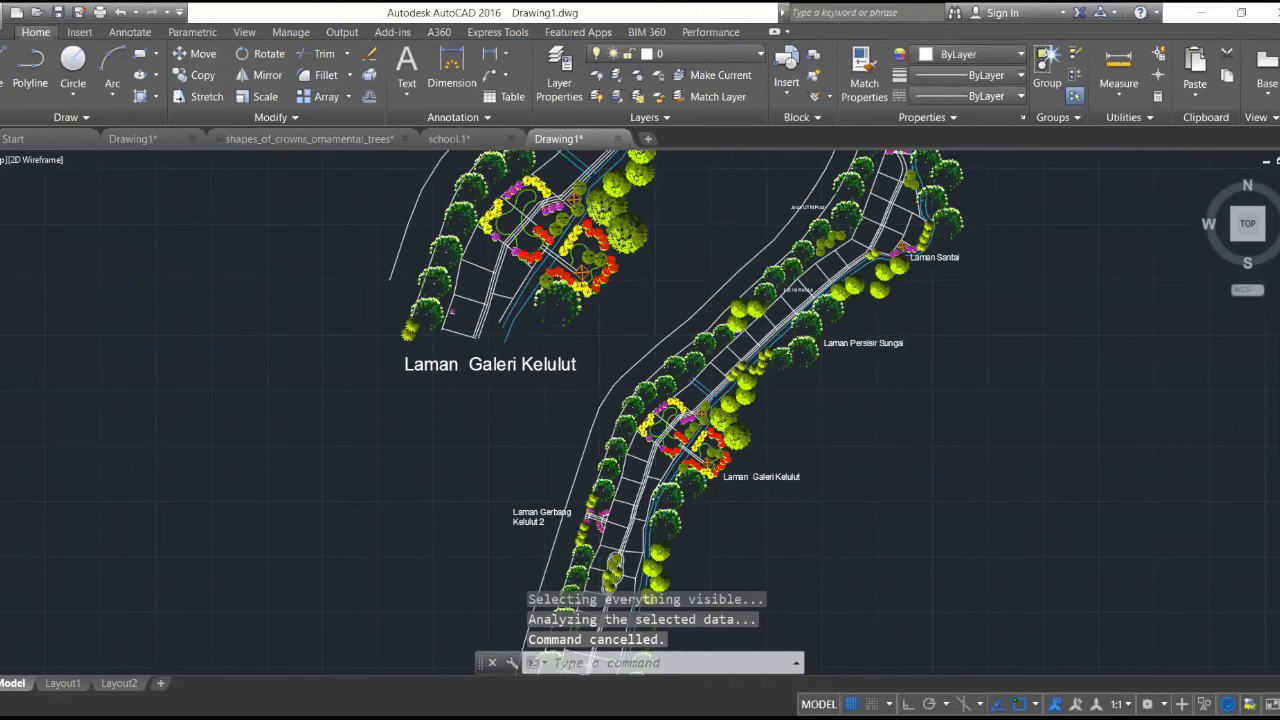
scroll(785, 281, up, 2)
scroll(791, 320, up, 2)
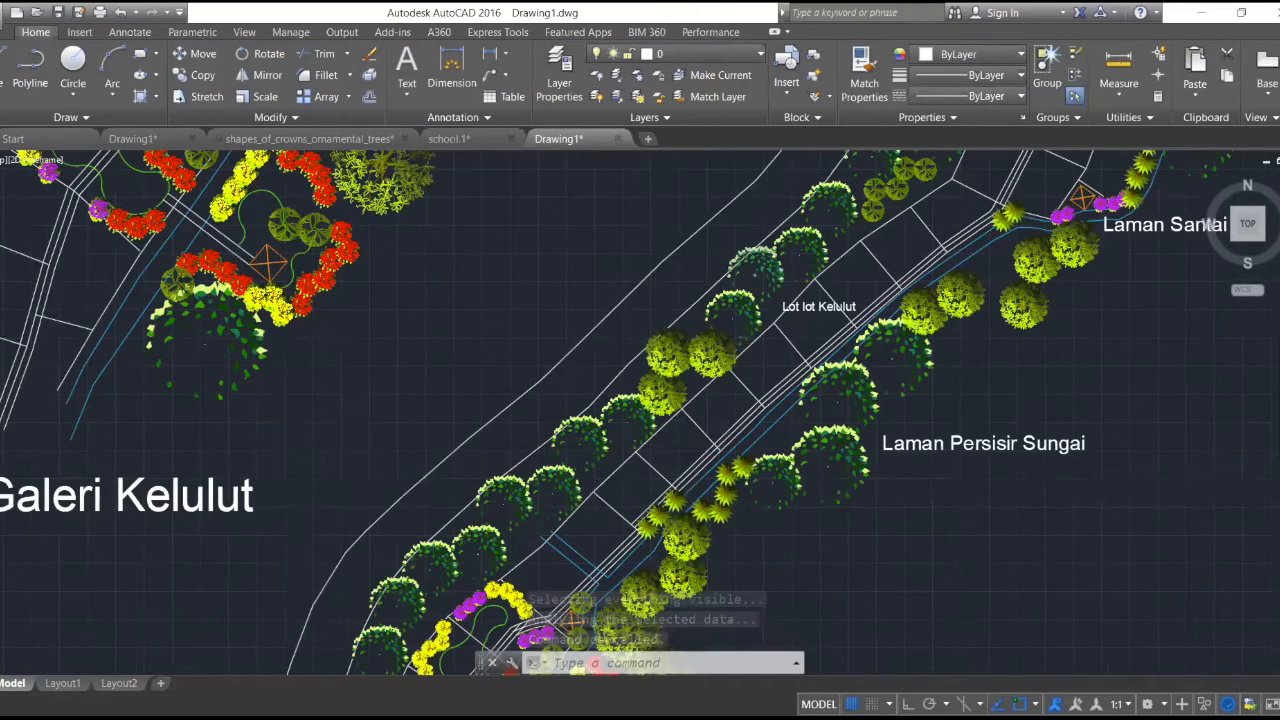
scroll(791, 320, down, 2)
scroll(791, 320, up, 6)
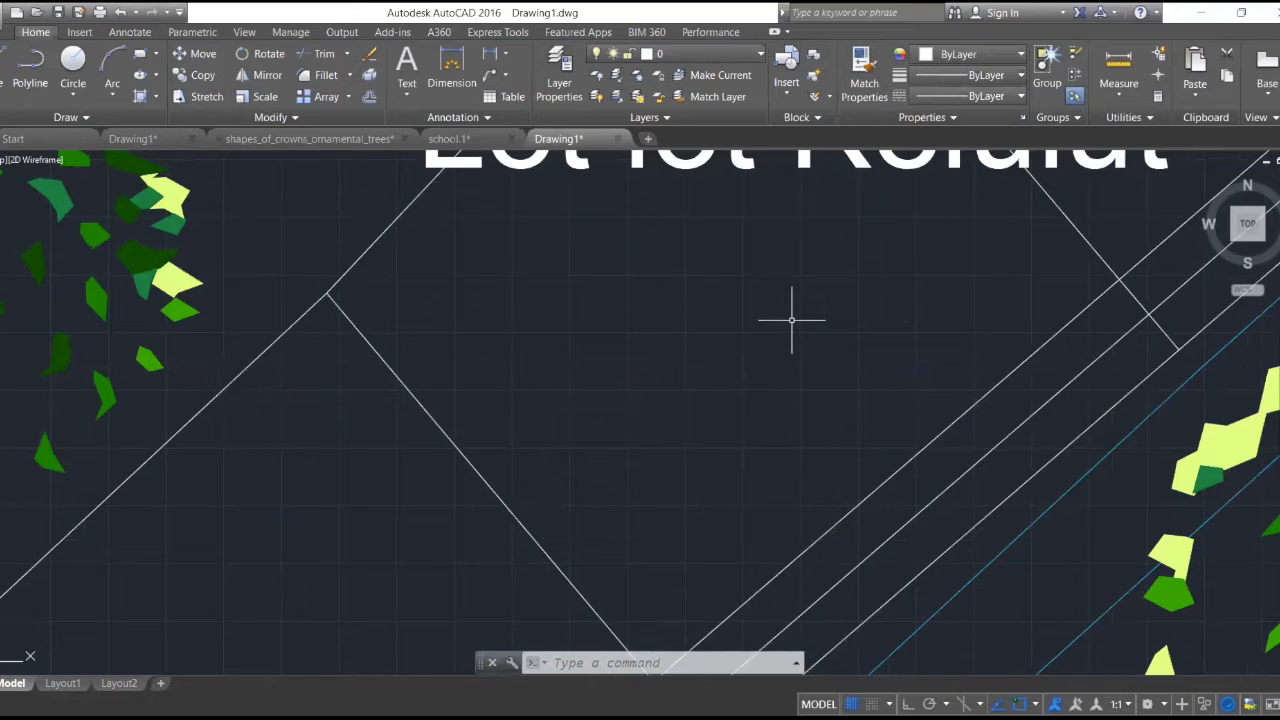
scroll(791, 320, down, 3)
scroll(821, 243, up, 3)
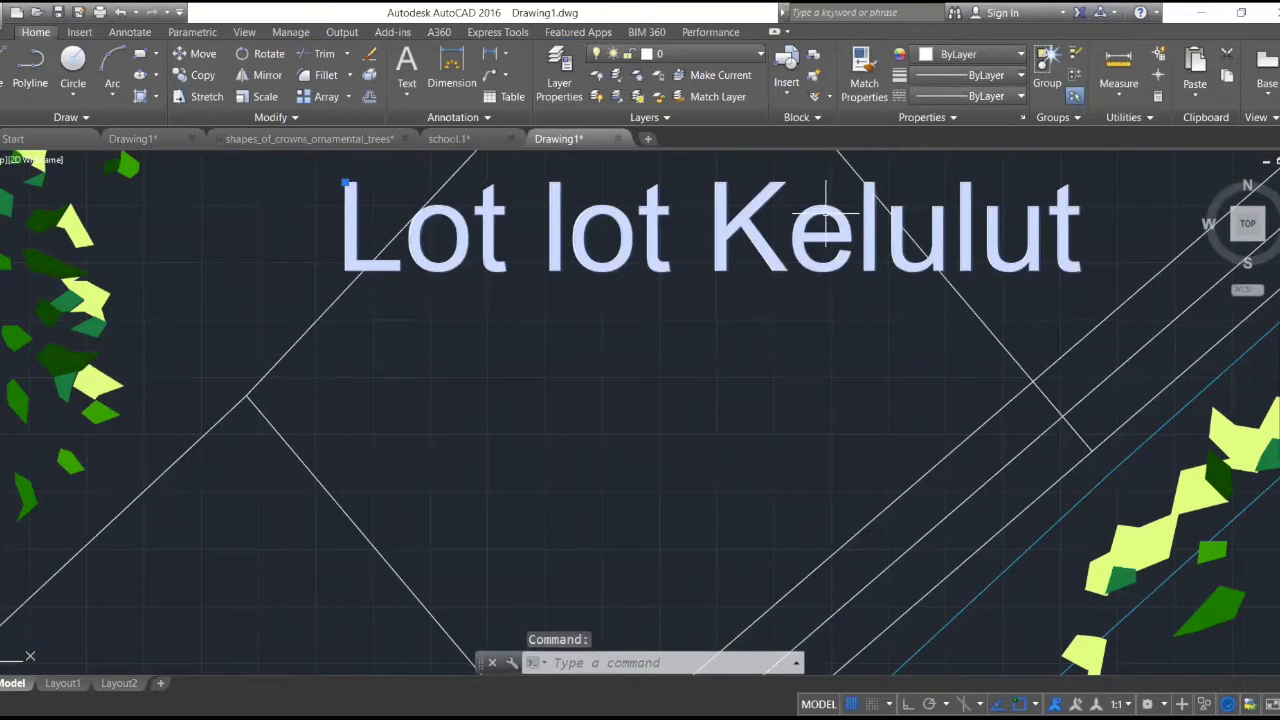
scroll(825, 214, down, 6)
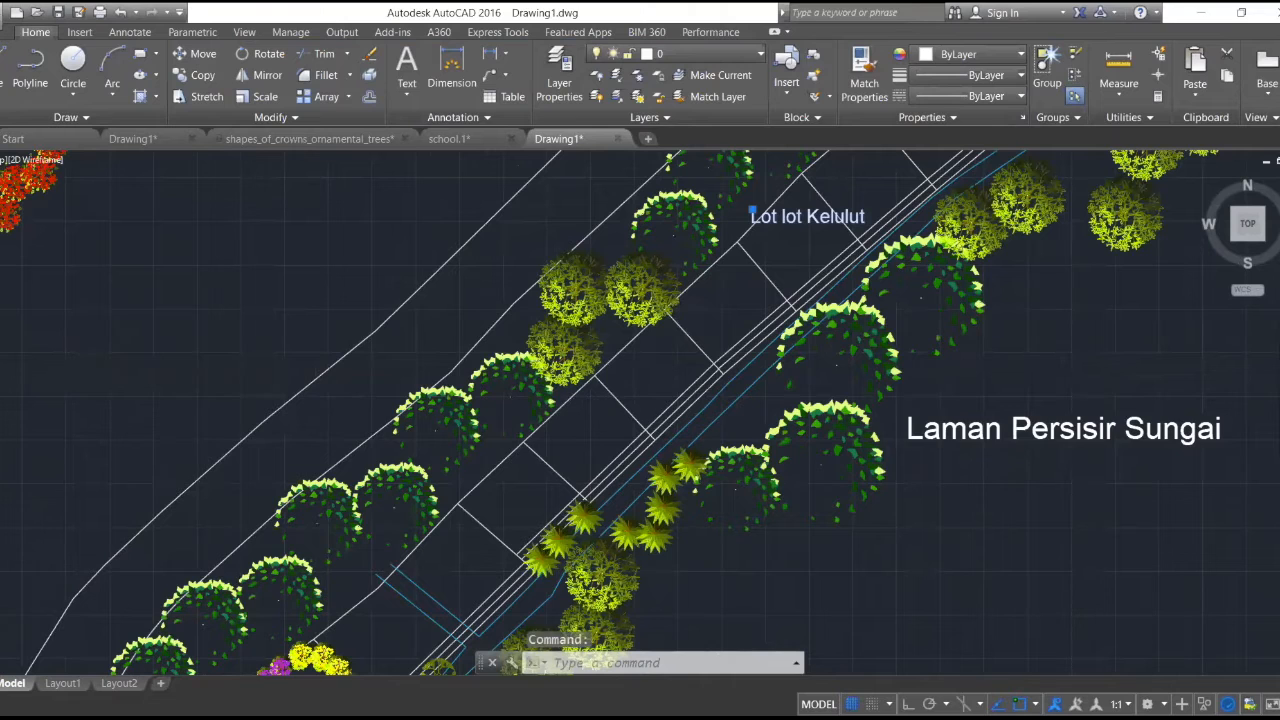
- Examine the whole master plan, followed by the Laman Santai area with its wakaf and riverside planting
scroll(828, 213, down, 4)
scroll(829, 238, down, 3)
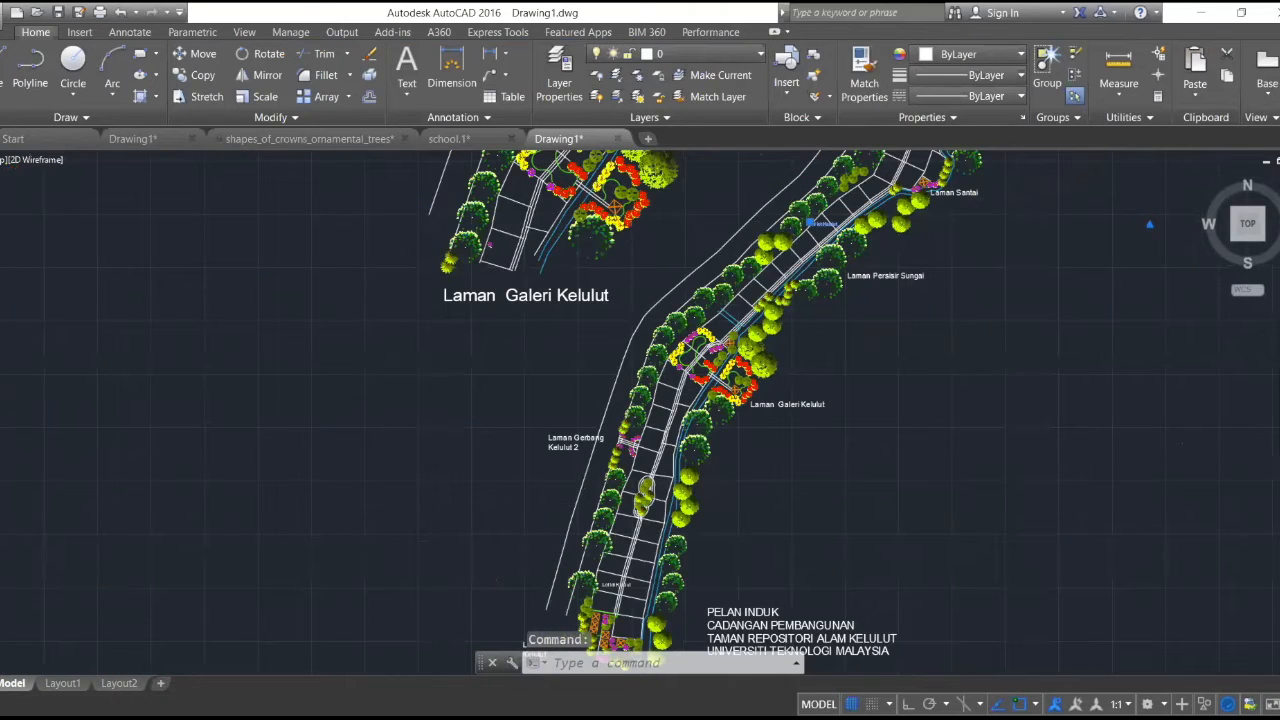
scroll(800, 260, down, 5)
scroll(776, 327, up, 4)
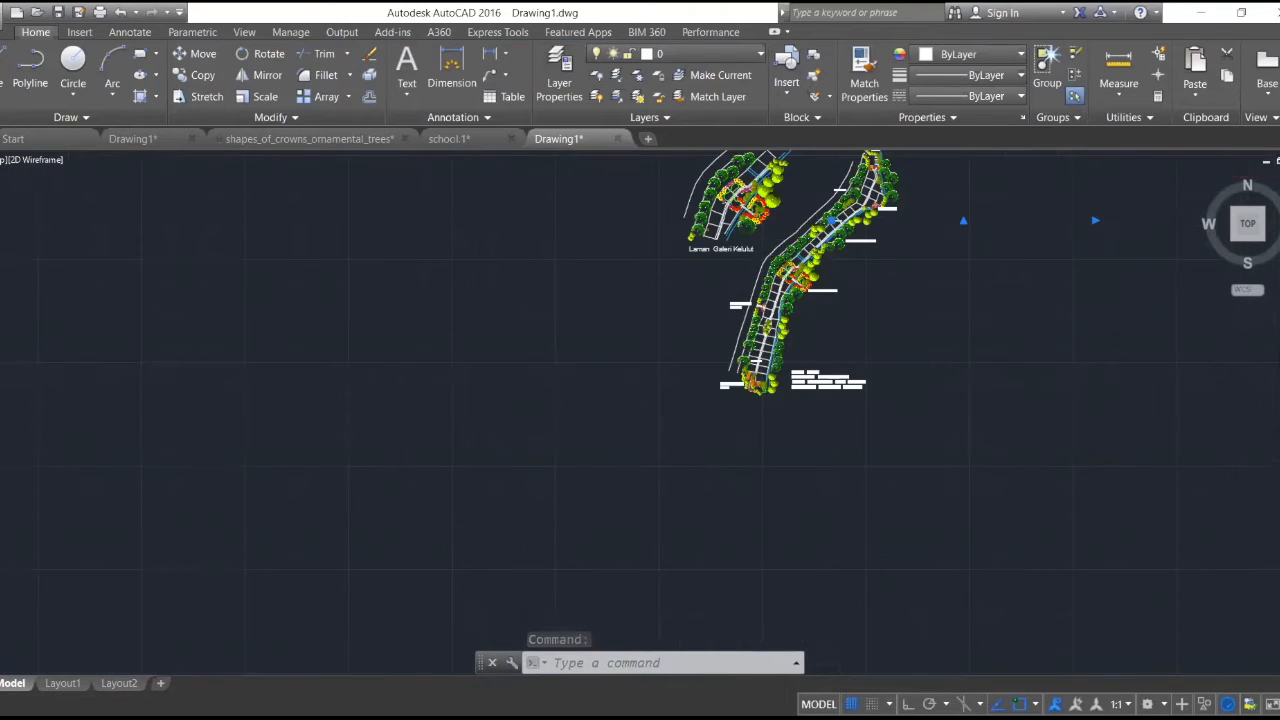
scroll(773, 302, down, 2)
middle_drag(773, 302, 724, 382)
scroll(853, 247, up, 2)
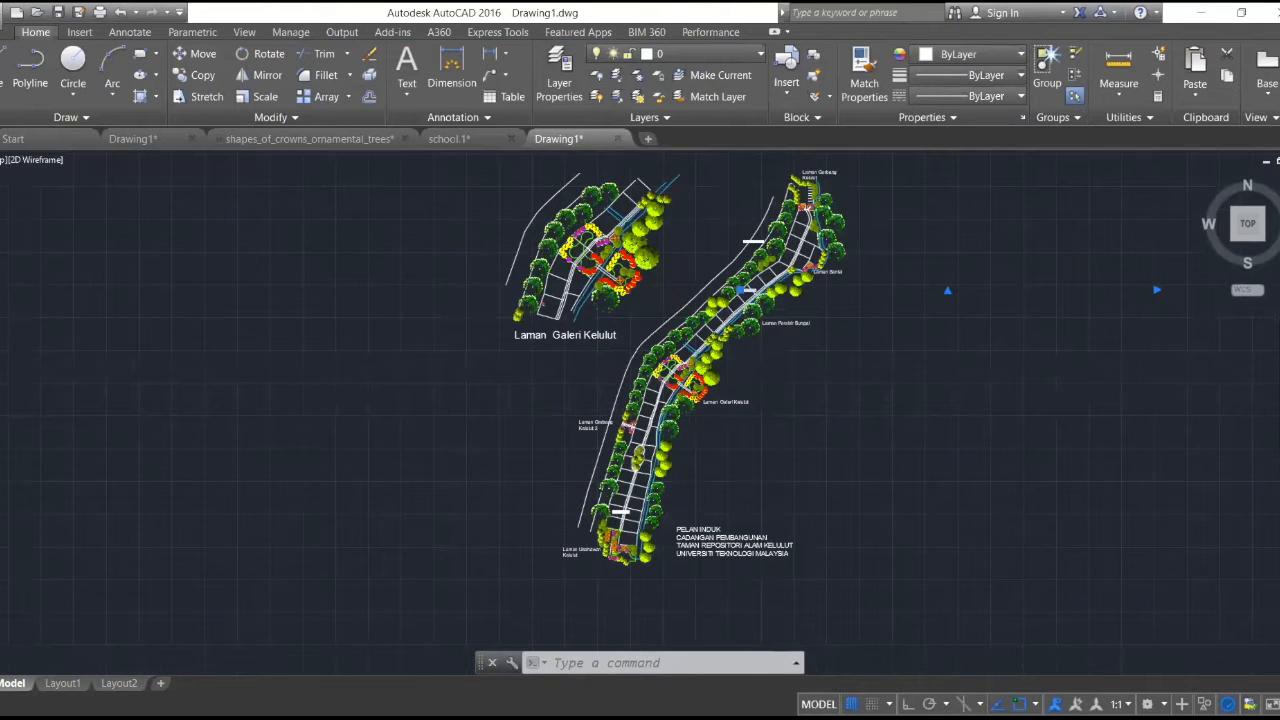
scroll(820, 260, up, 5)
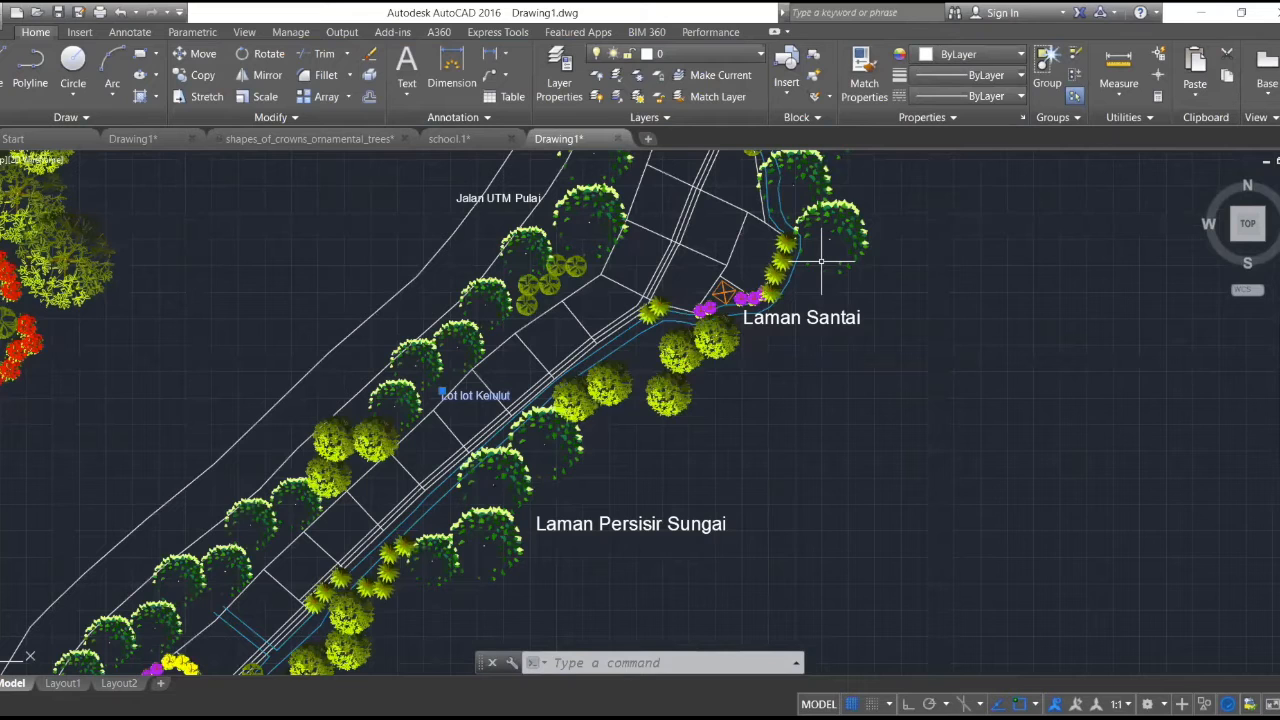
scroll(798, 317, up, 2)
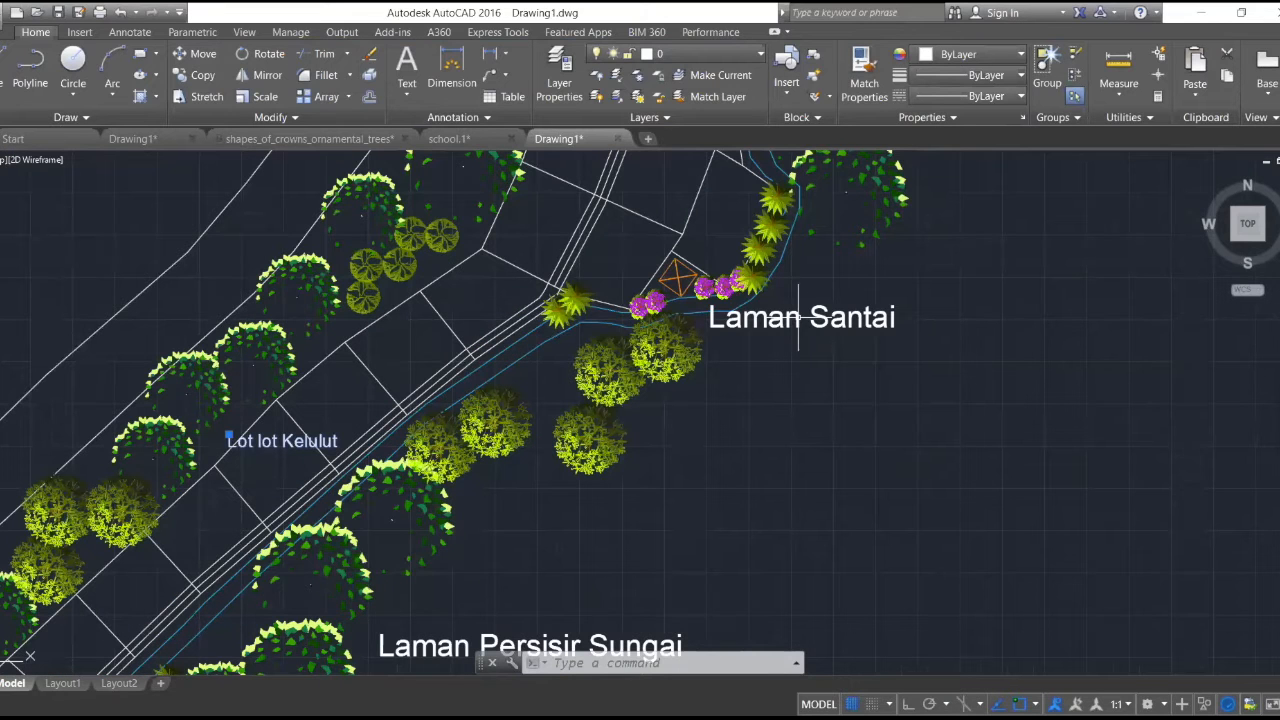
scroll(798, 317, up, 2)
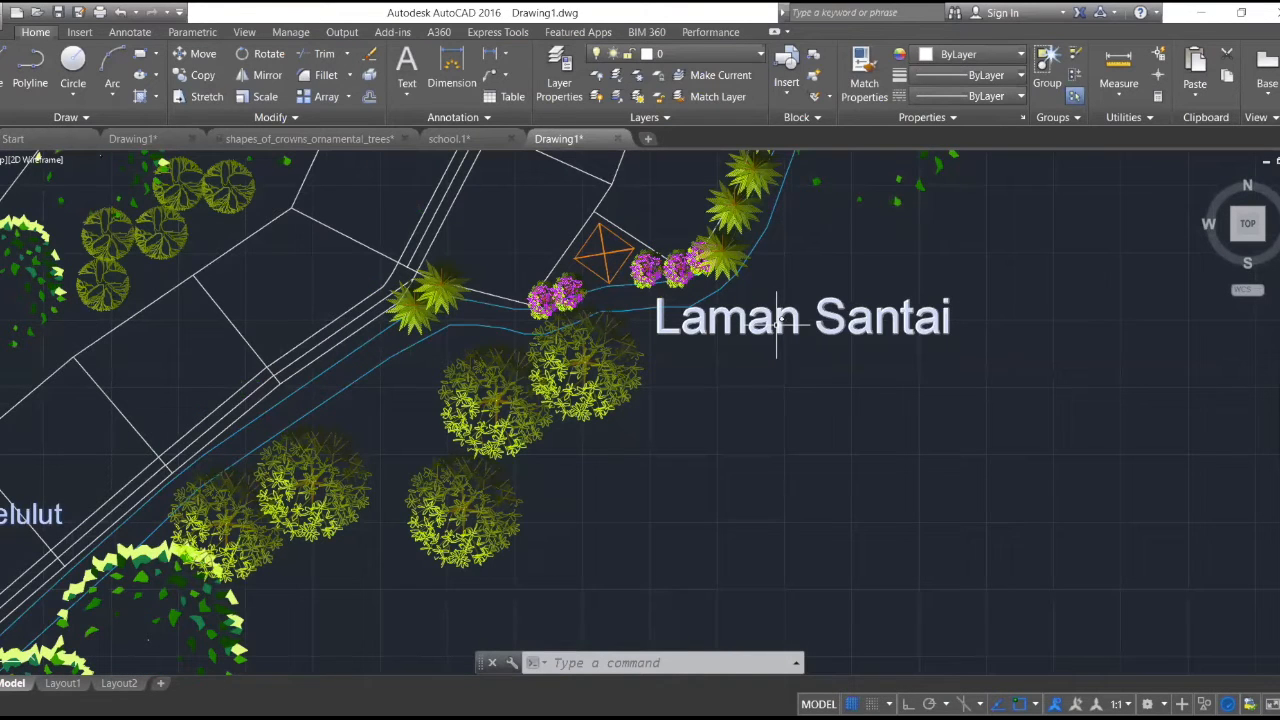
scroll(777, 320, down, 4)
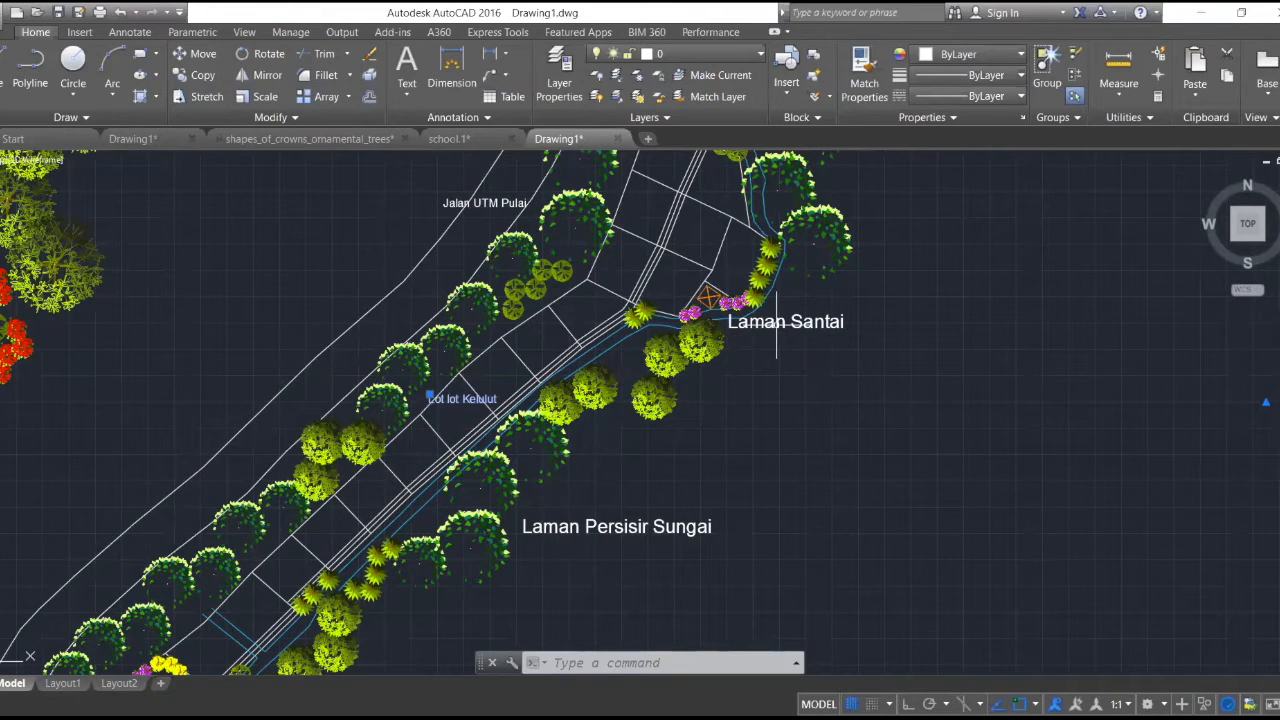
- Measure along the plot boundary below the Lot lot Kelulut label, from its outer corner to the path edge, and end the measurement
scroll(430, 410, up, 5)
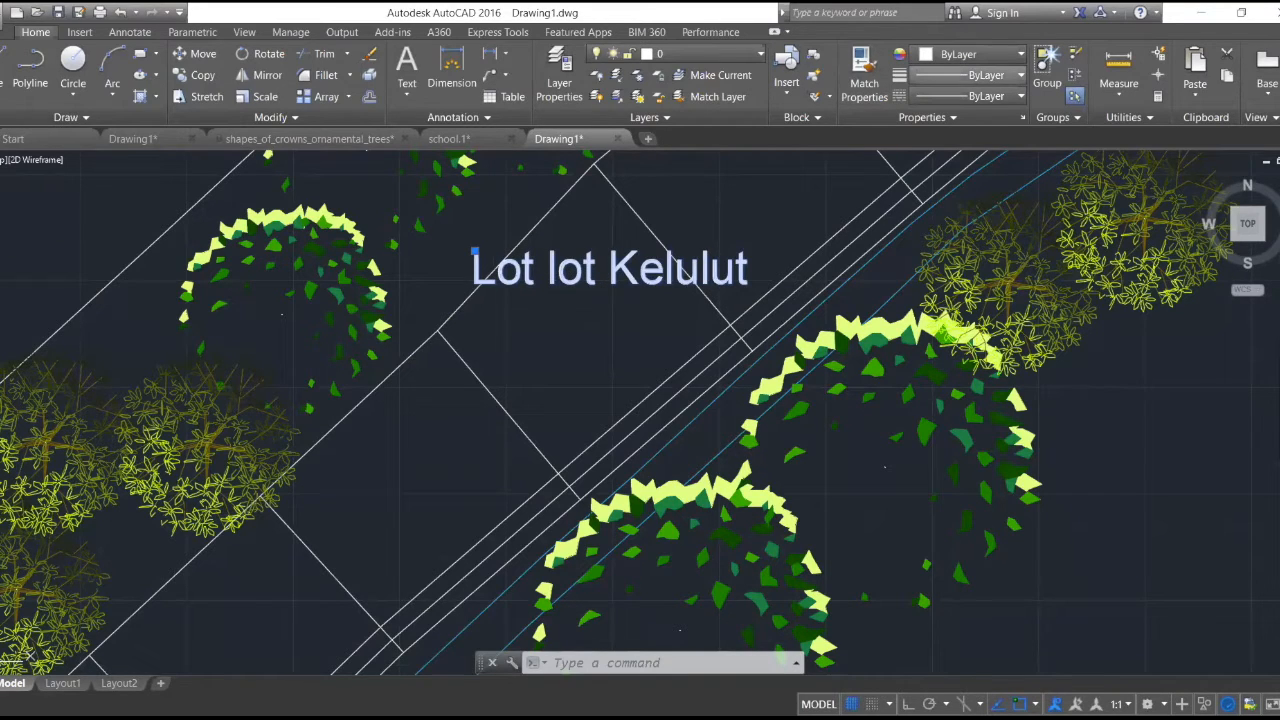
click(440, 331)
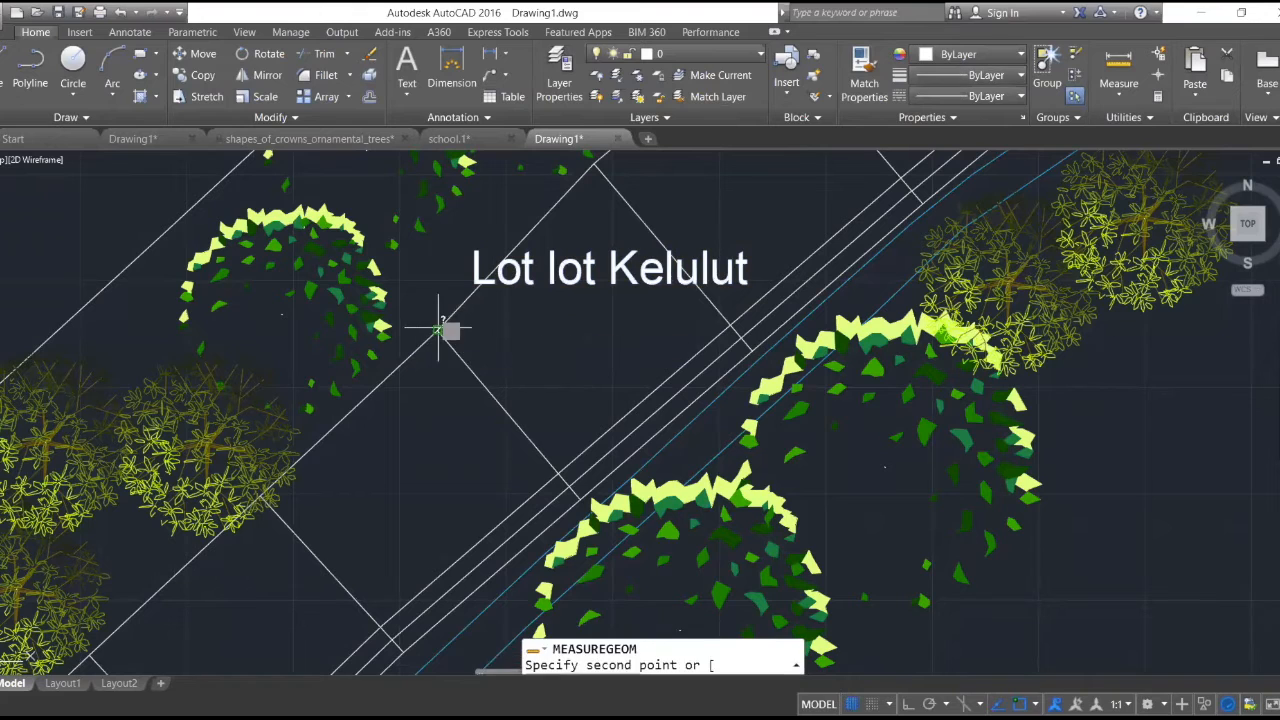
scroll(558, 462, up, 4)
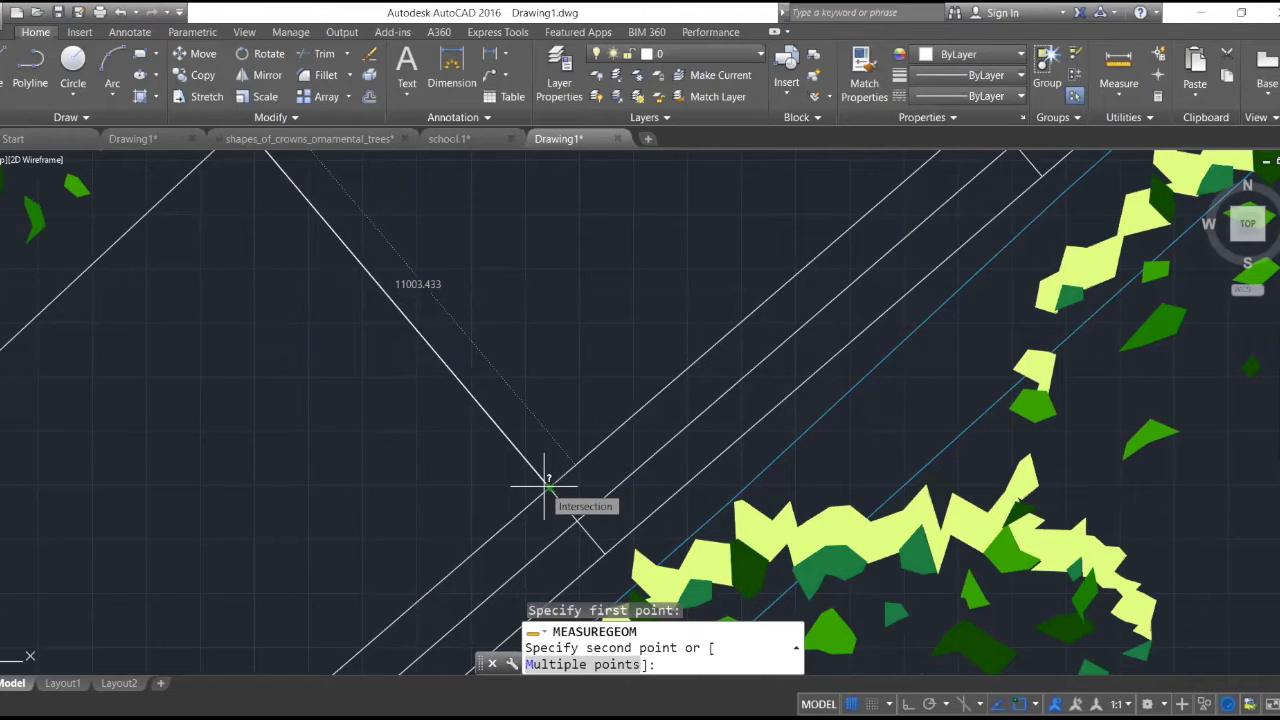
scroll(545, 487, down, 2)
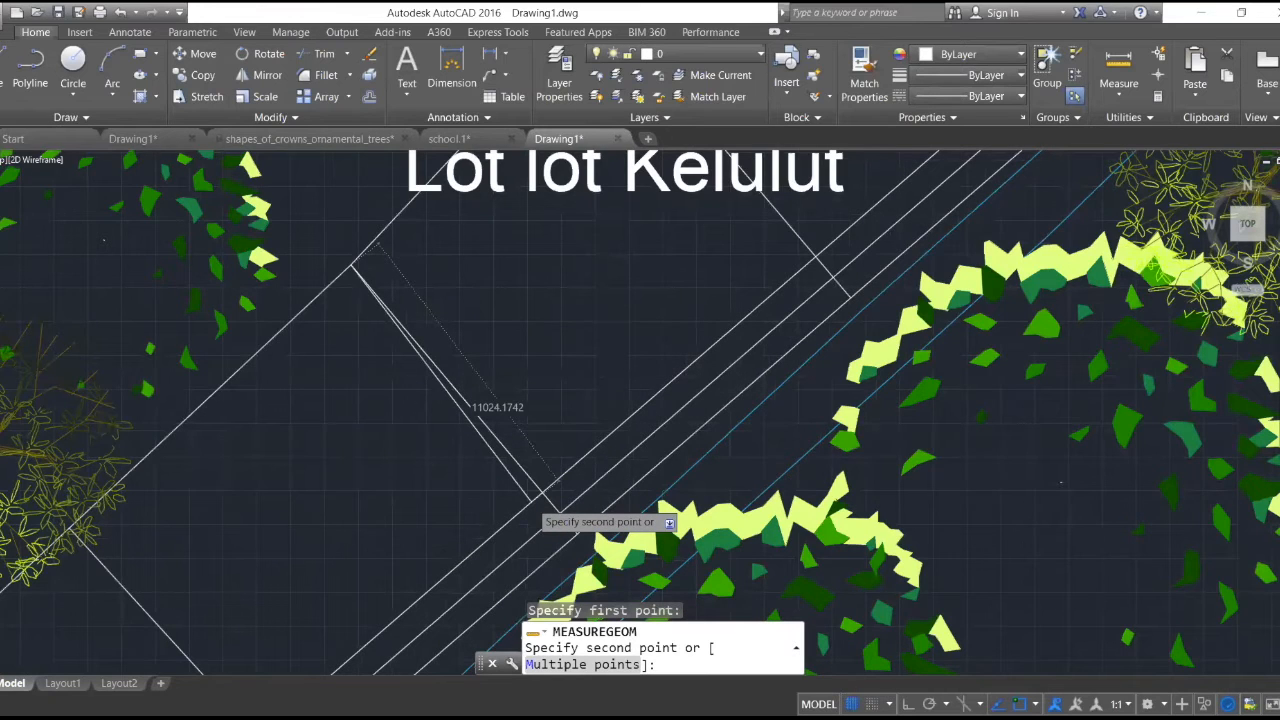
scroll(548, 492, down, 3)
scroll(538, 500, down, 3)
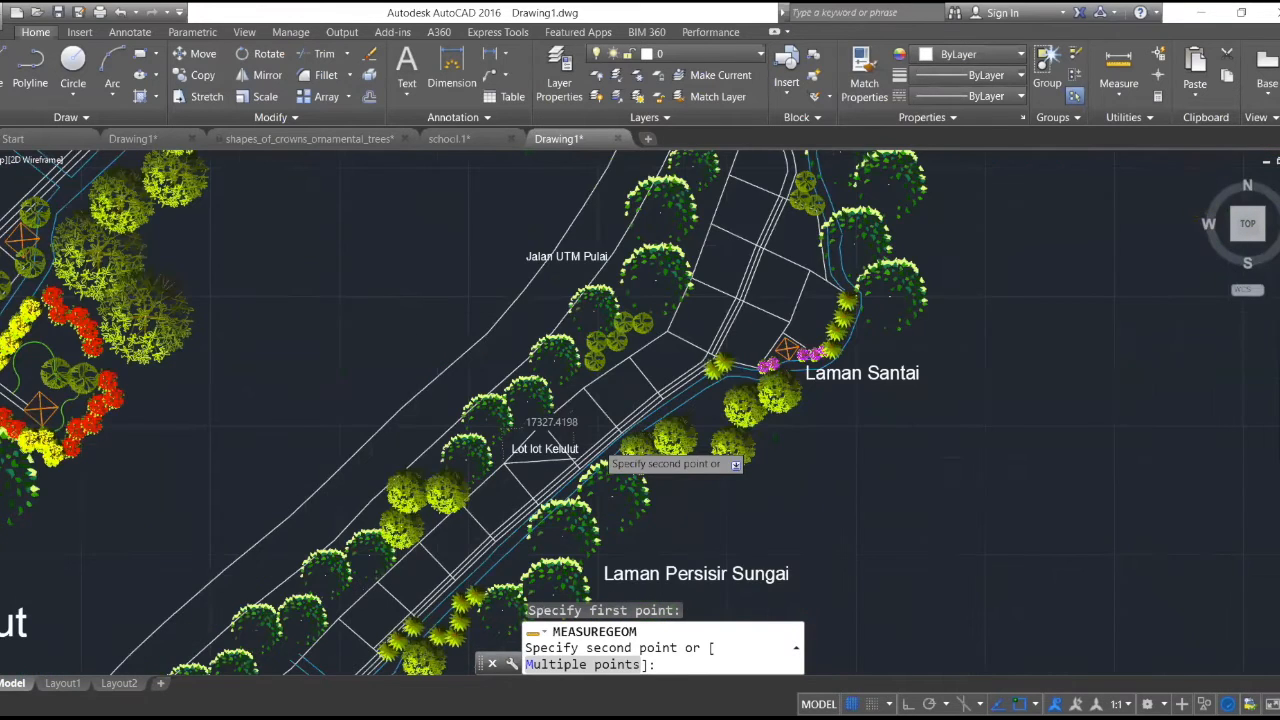
scroll(598, 455, down, 3)
key(Escape)
scroll(519, 491, up, 2)
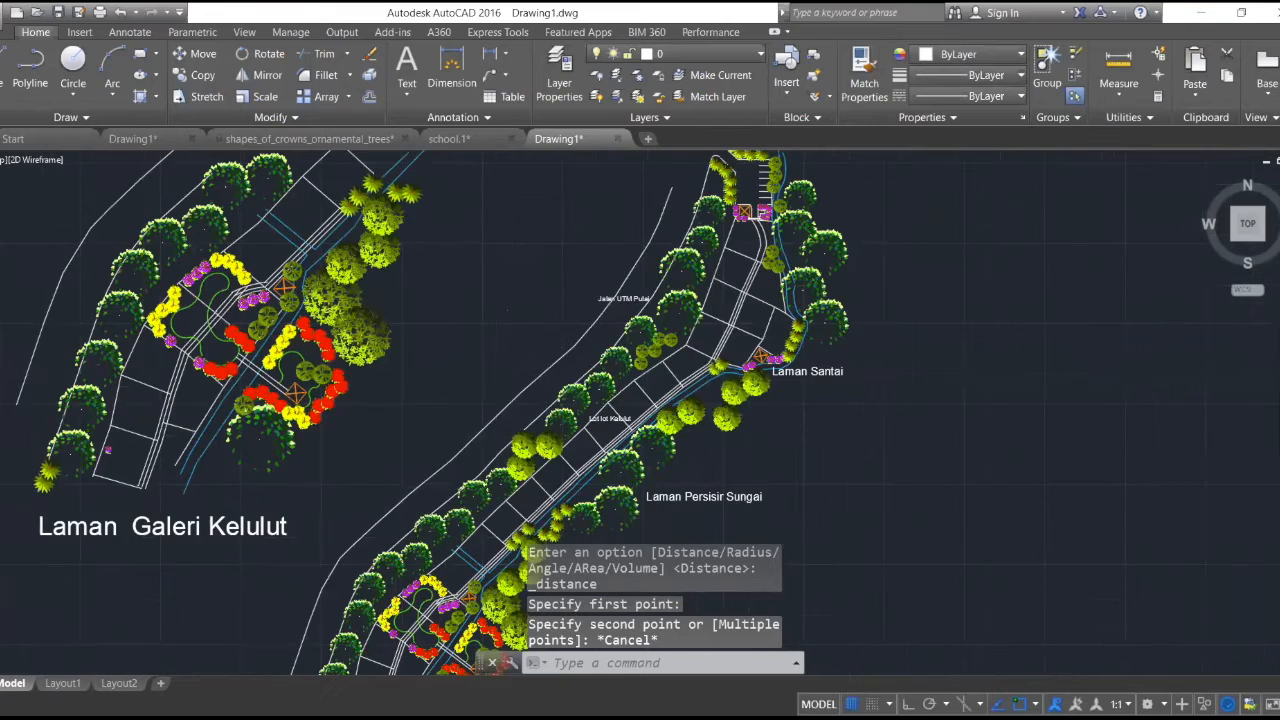
scroll(548, 474, up, 2)
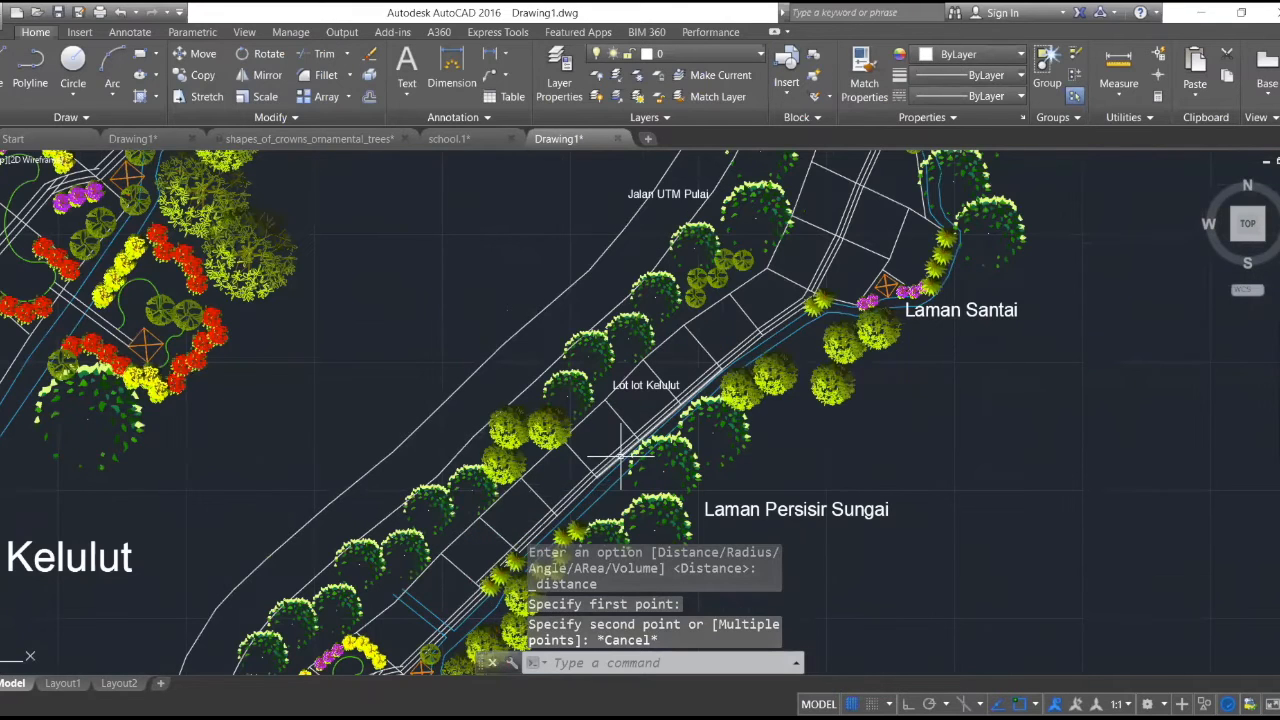
- Examine the path edge beside the plots between Lot lot Kelulut and Laman Santai, selecting one edge segment and clearing the selection
scroll(800, 271, up, 4)
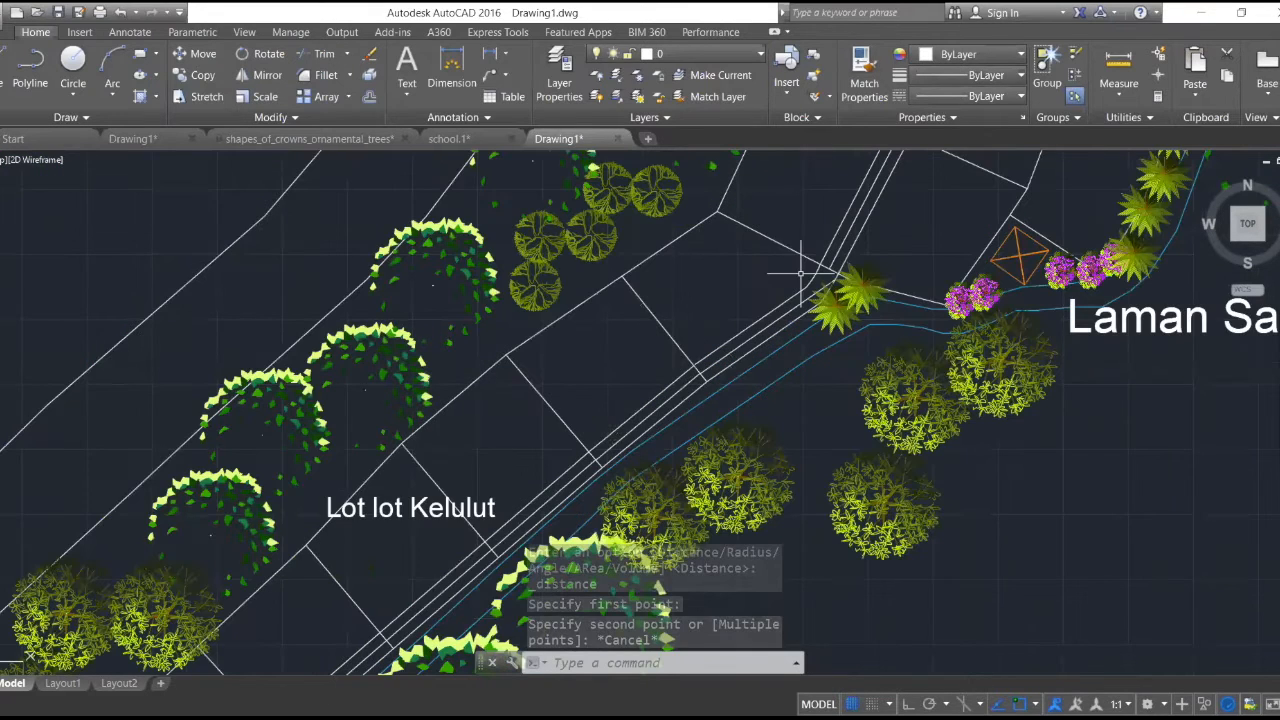
scroll(719, 364, up, 5)
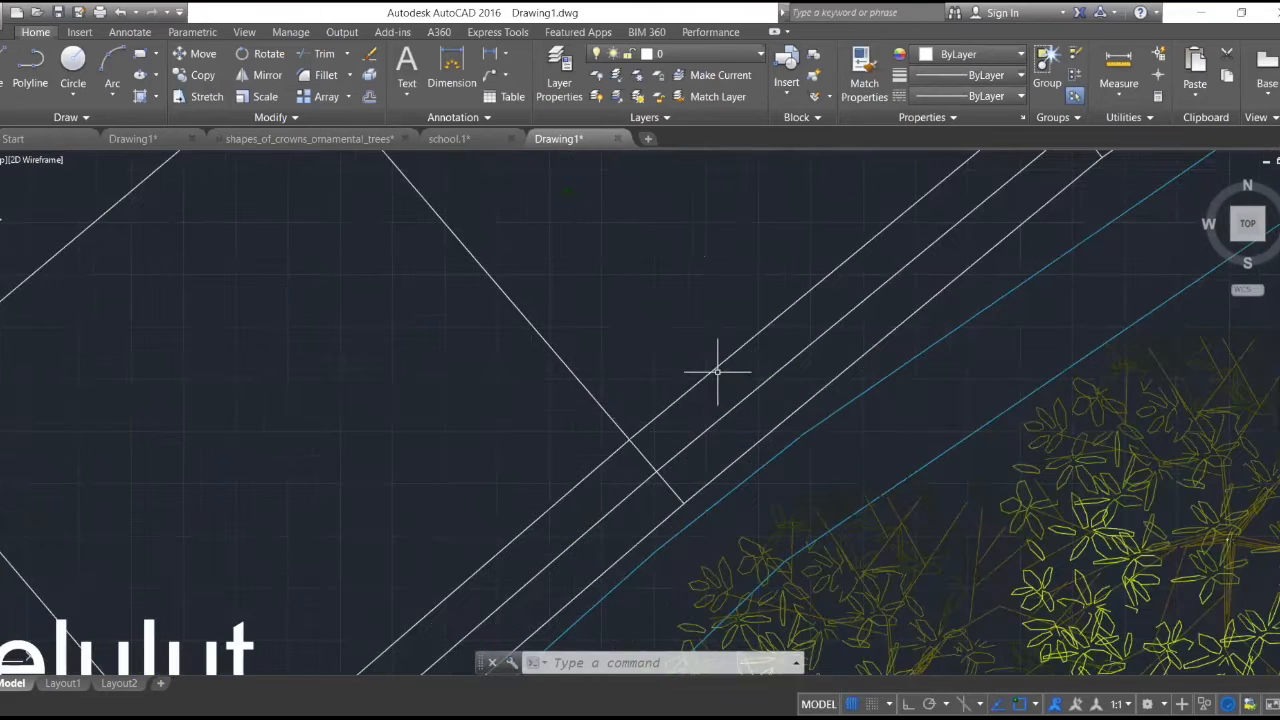
click(715, 363)
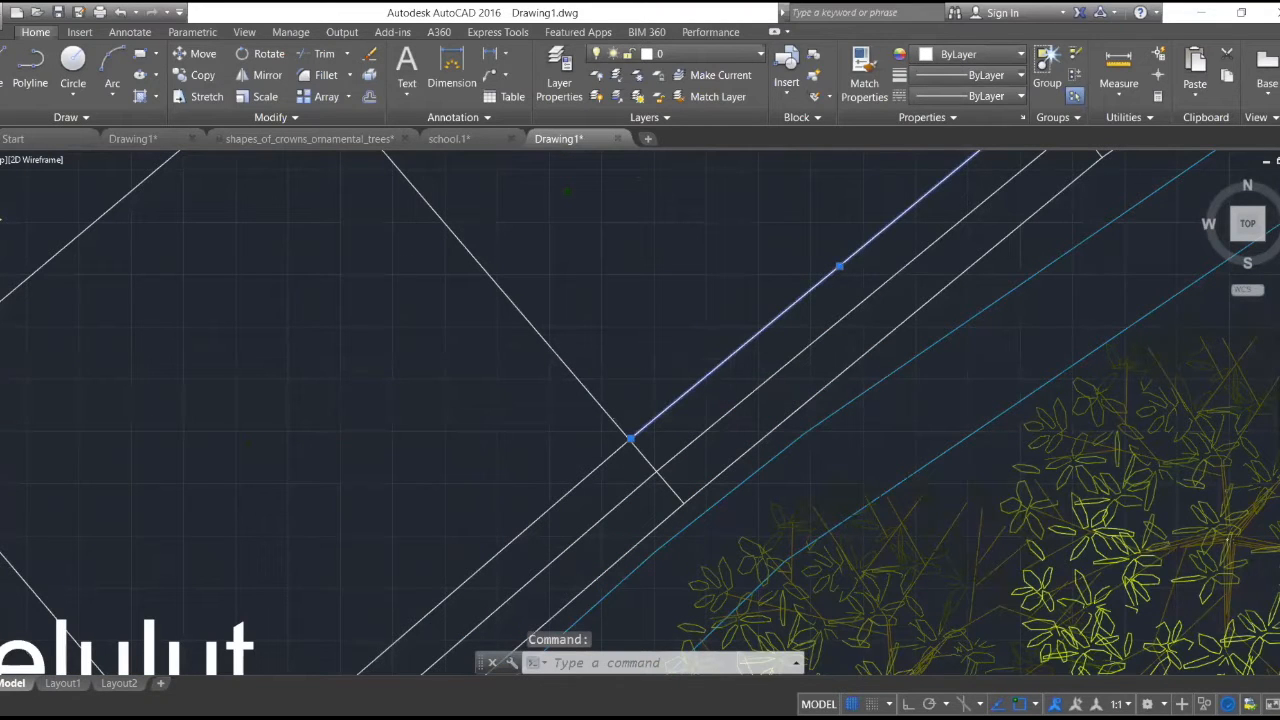
scroll(703, 365, down, 6)
scroll(701, 365, down, 4)
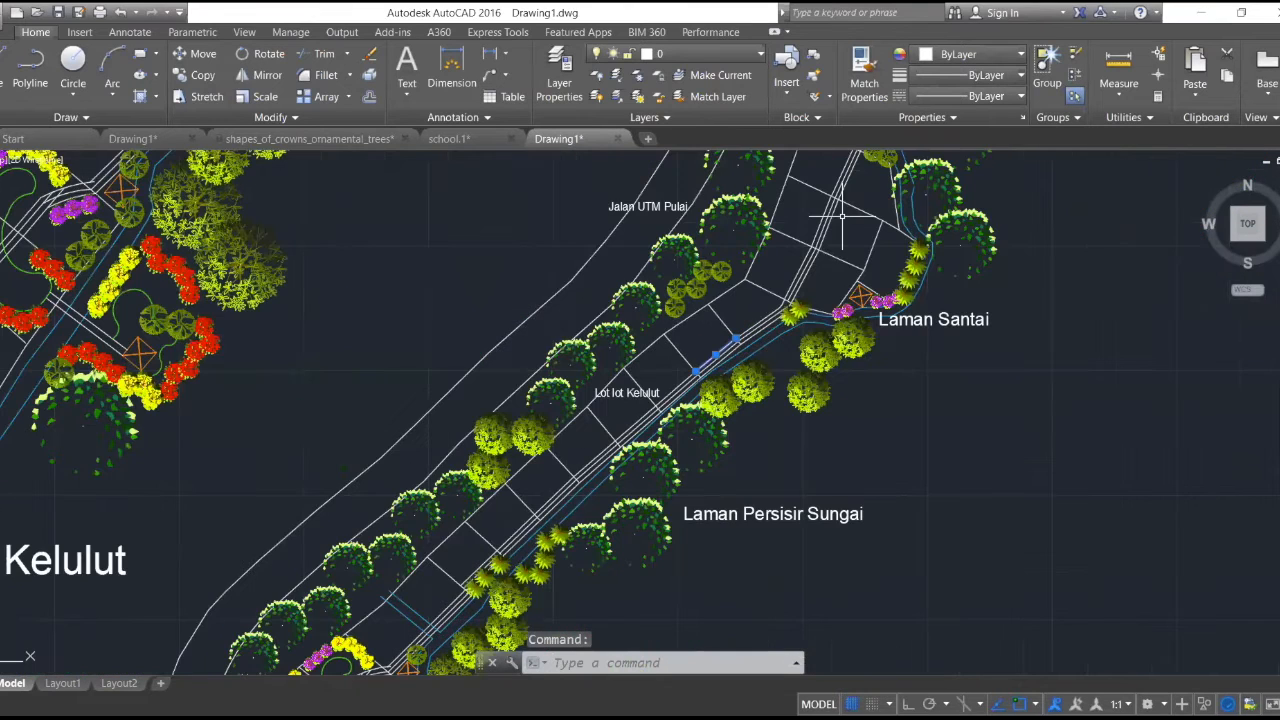
scroll(842, 215, up, 4)
key(Escape)
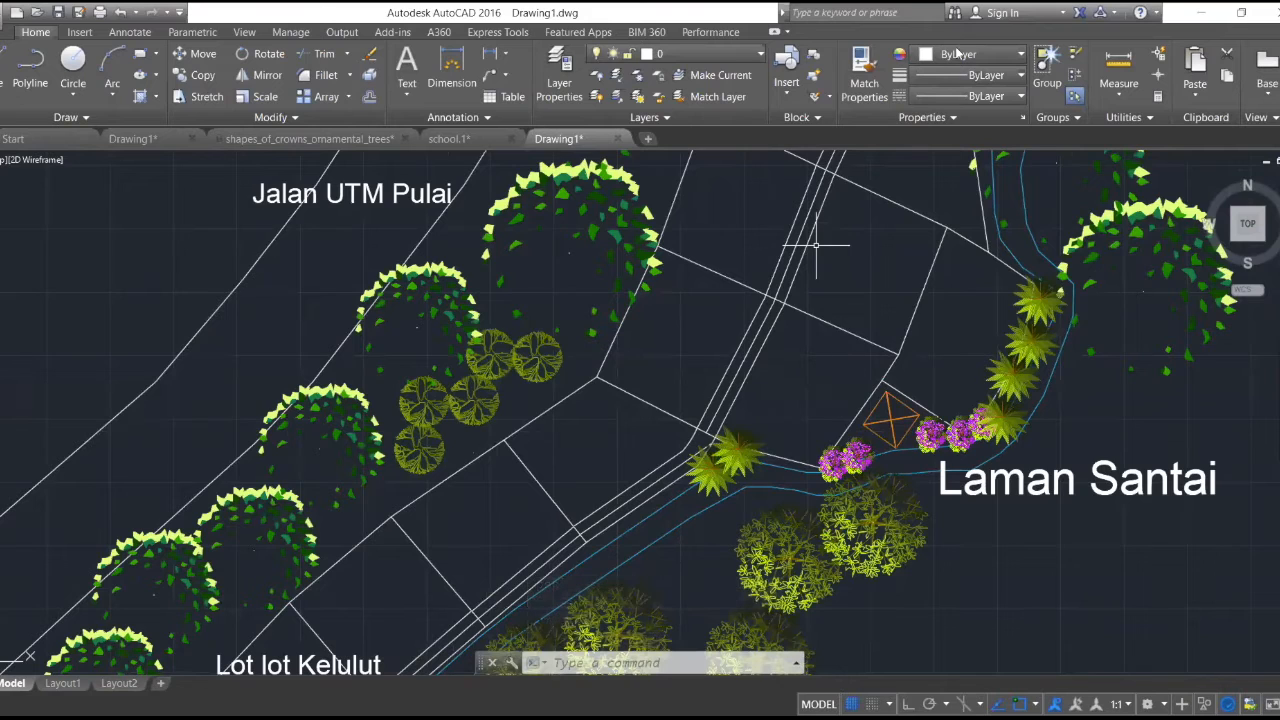
- Start a distance measurement where the plot boundary meets the path edge, on the plots northwest of the Laman Santai wakaf
scroll(816, 244, up, 4)
click(1118, 62)
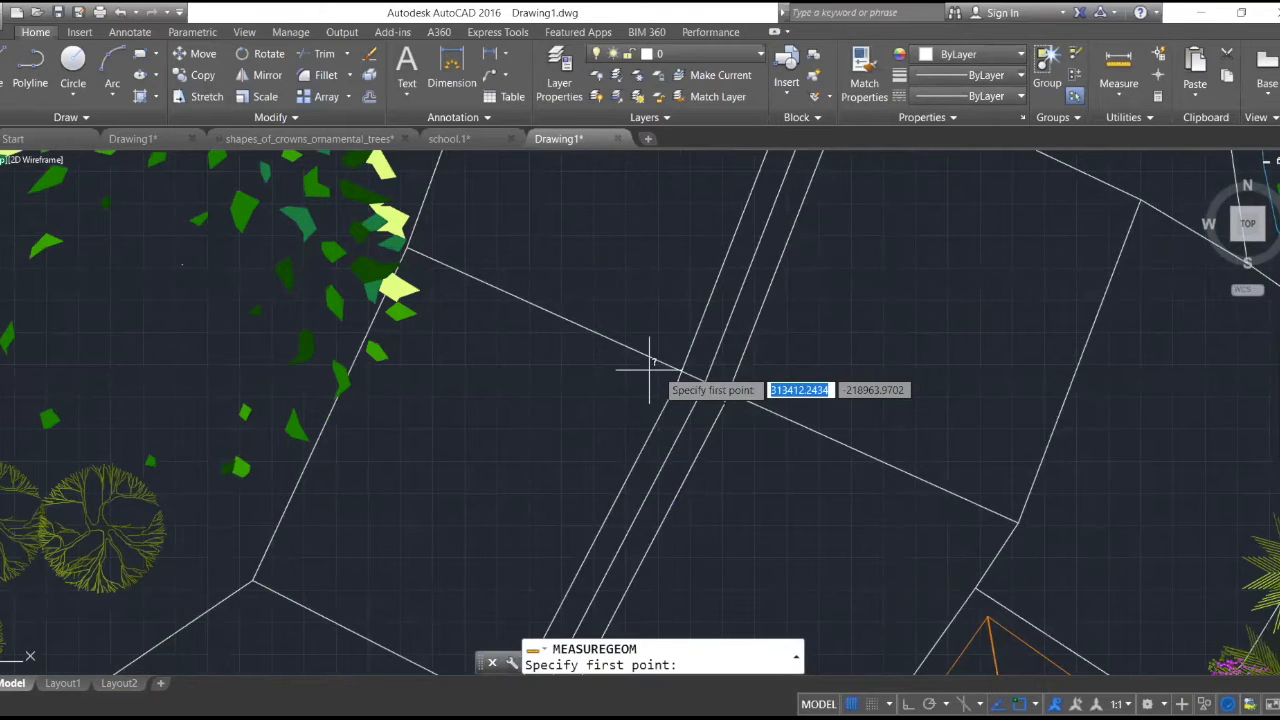
scroll(650, 368, up, 3)
click(706, 372)
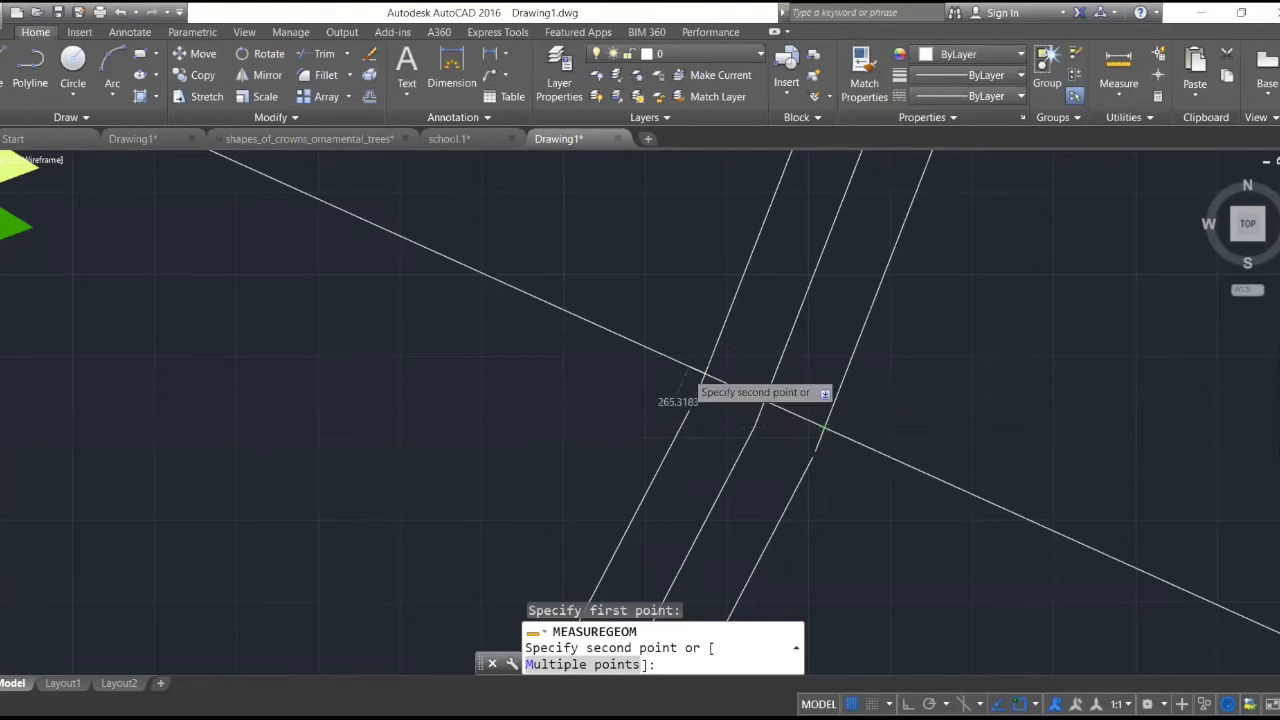
scroll(688, 372, down, 5)
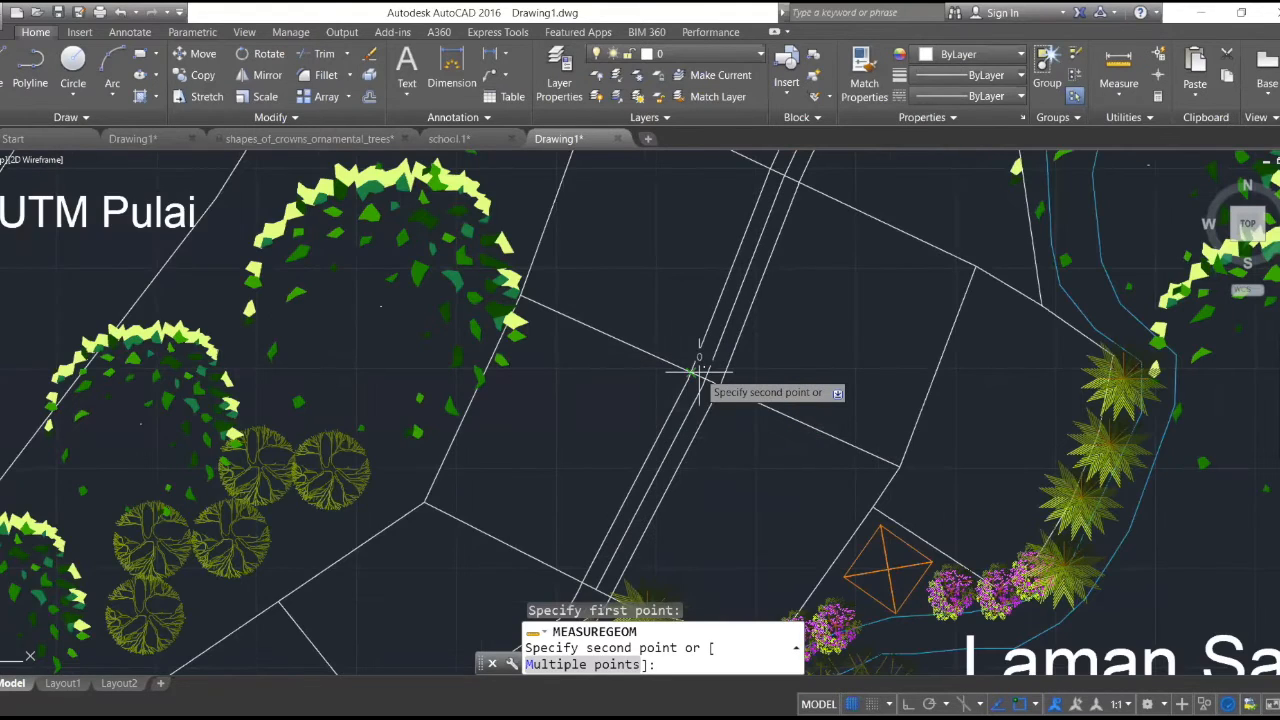
scroll(699, 372, down, 3)
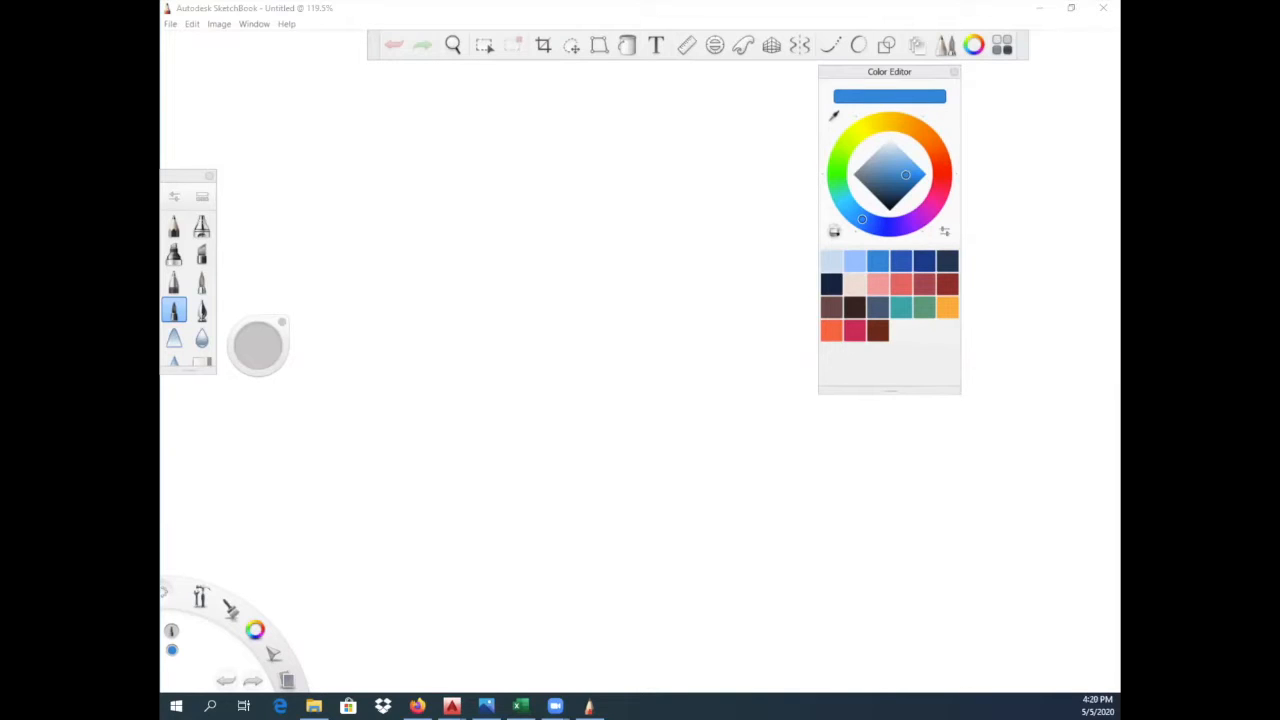
drag(448, 410, 476, 443)
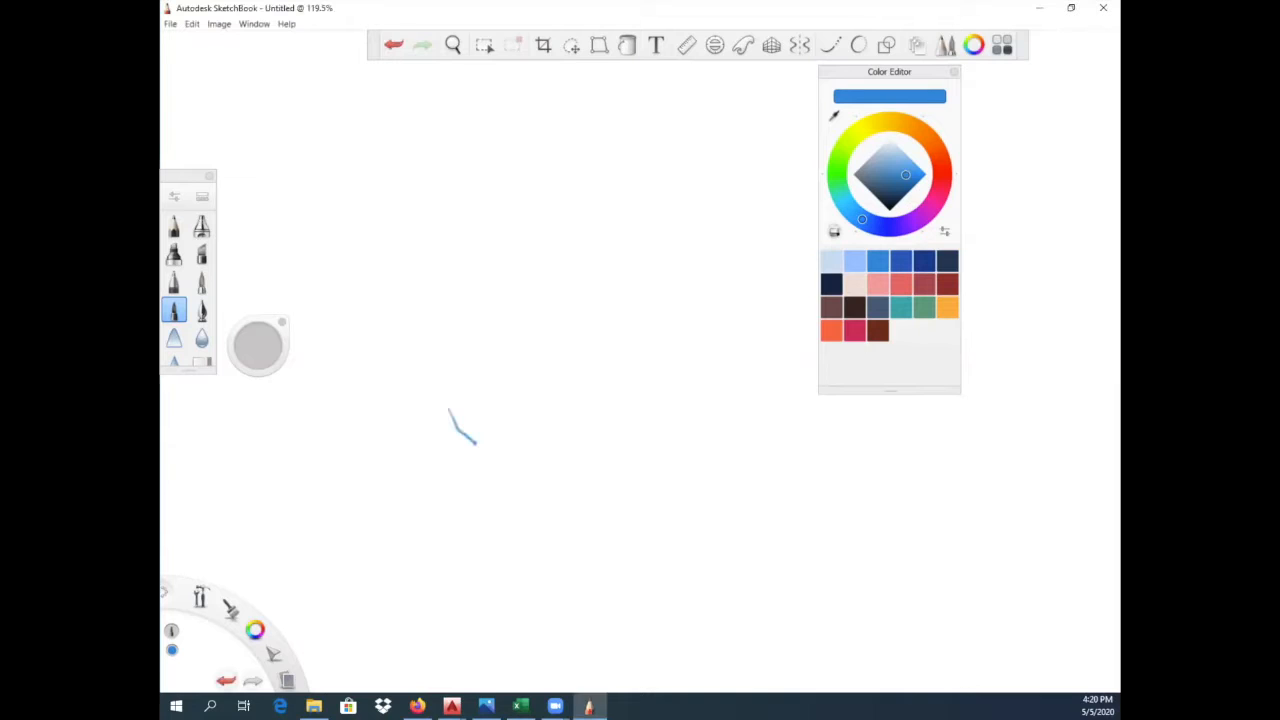
click(830, 285)
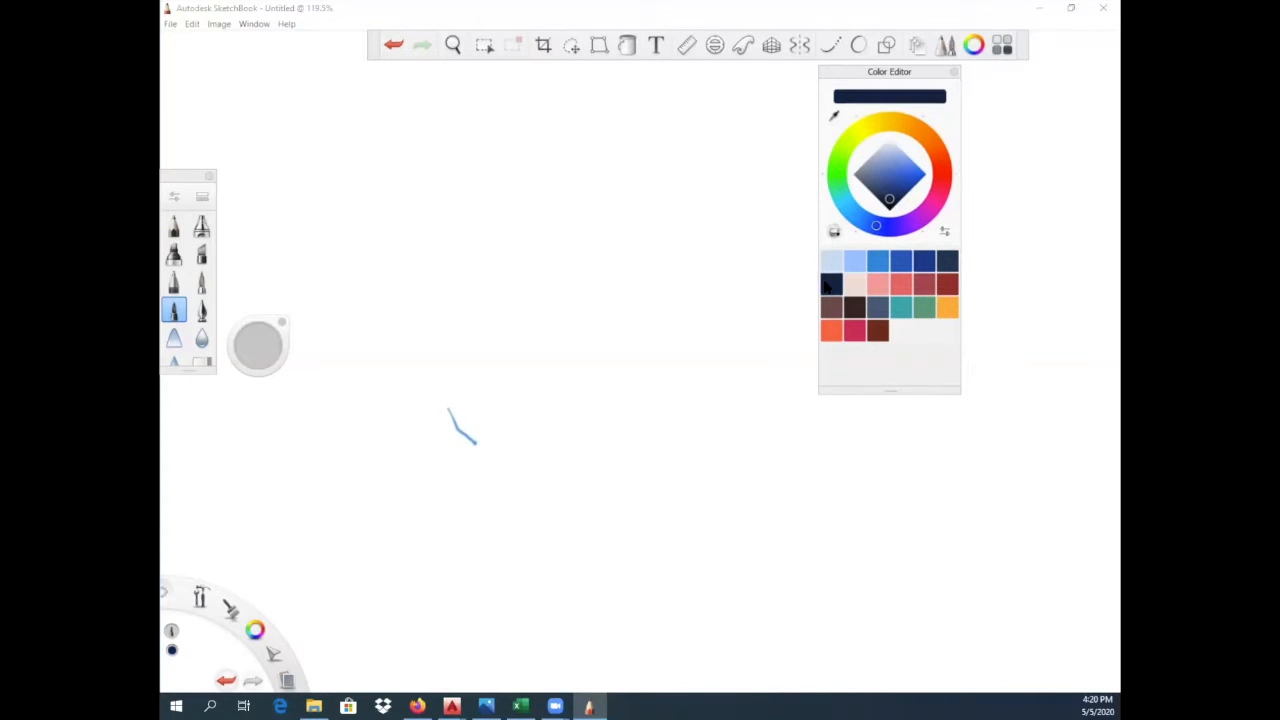
click(391, 47)
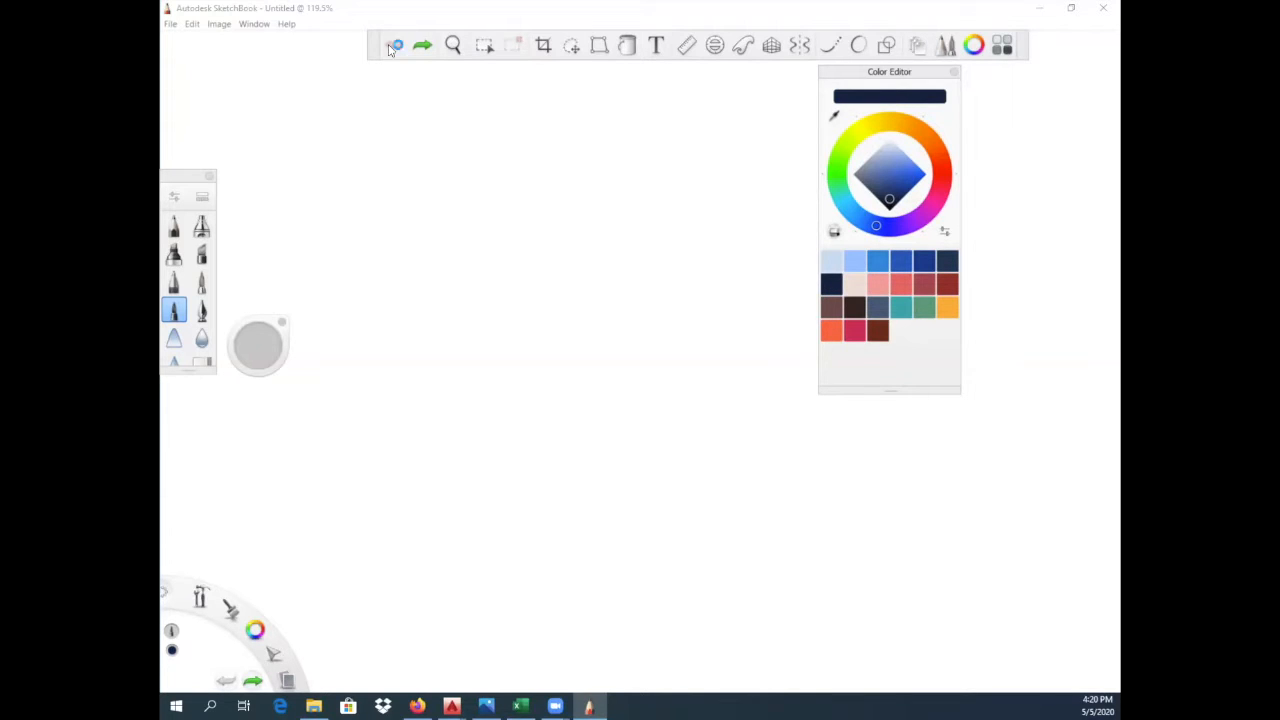
- In Autodesk SketchBook, sketch a diamond-shaped house base in perspective on the blank canvas with the dark navy colour
click(828, 286)
drag(436, 346, 565, 473)
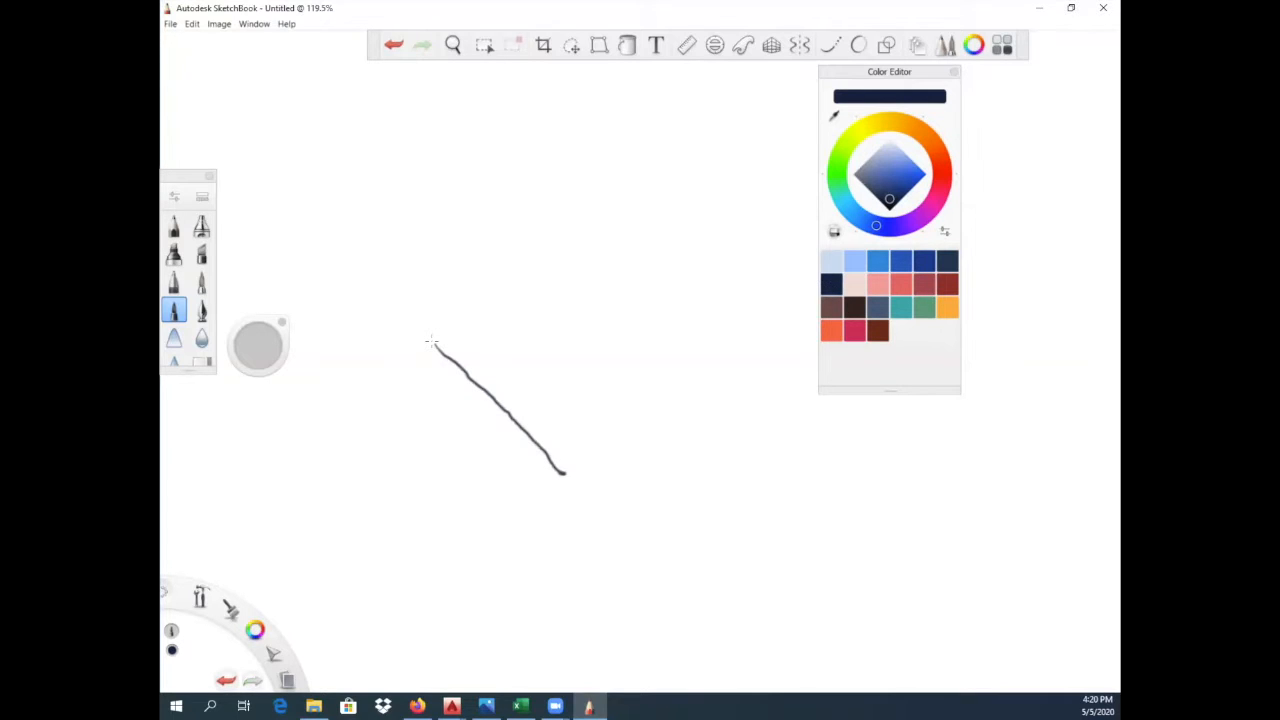
drag(558, 470, 708, 342)
mouse_move(430, 344)
mouse_down()
mouse_move(614, 209)
mouse_move(606, 236)
mouse_move(714, 344)
mouse_up()
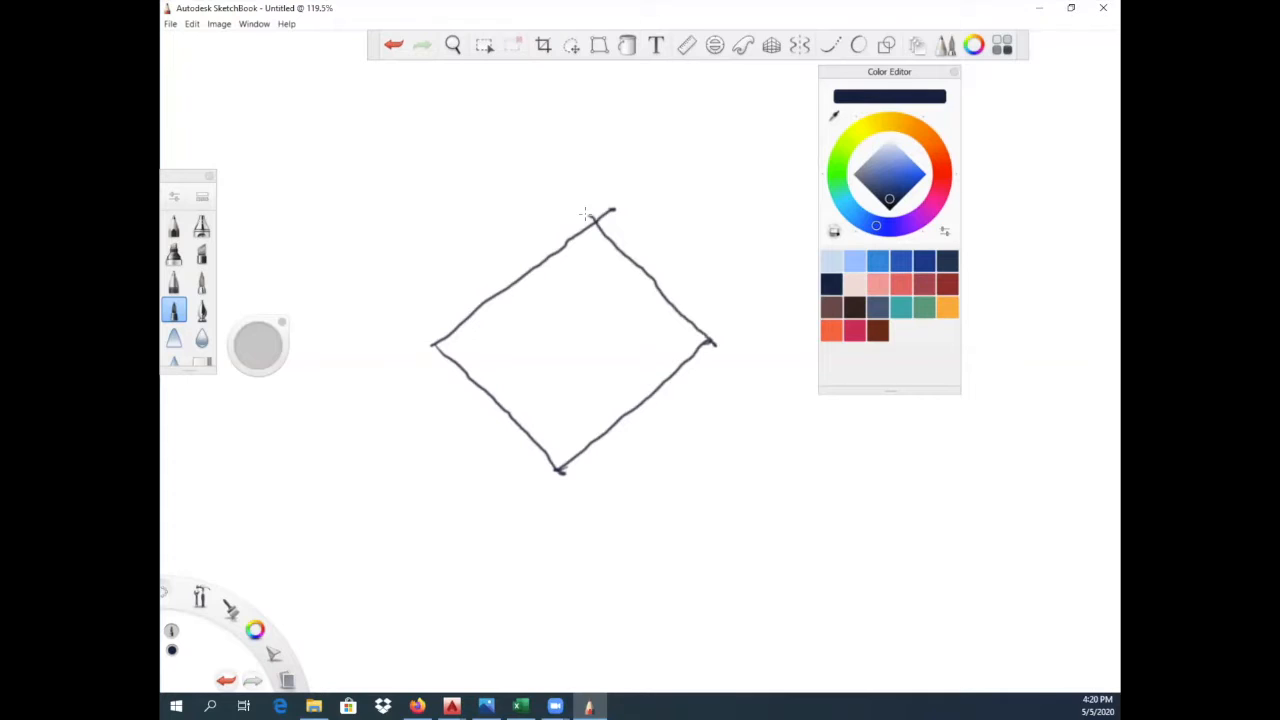
- Raise a vertical edge from each corner of the base and connect their upper ends to form a box
drag(438, 206, 434, 350)
drag(548, 334, 556, 470)
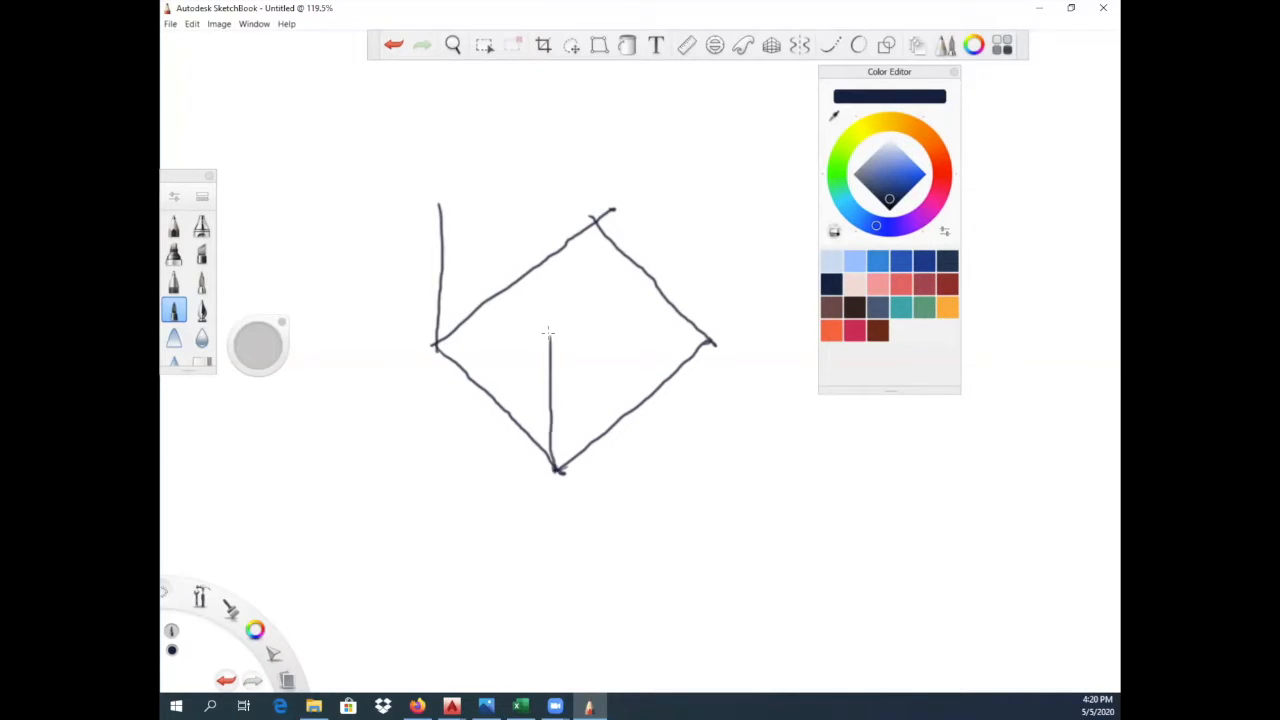
drag(595, 108, 593, 232)
drag(710, 196, 712, 346)
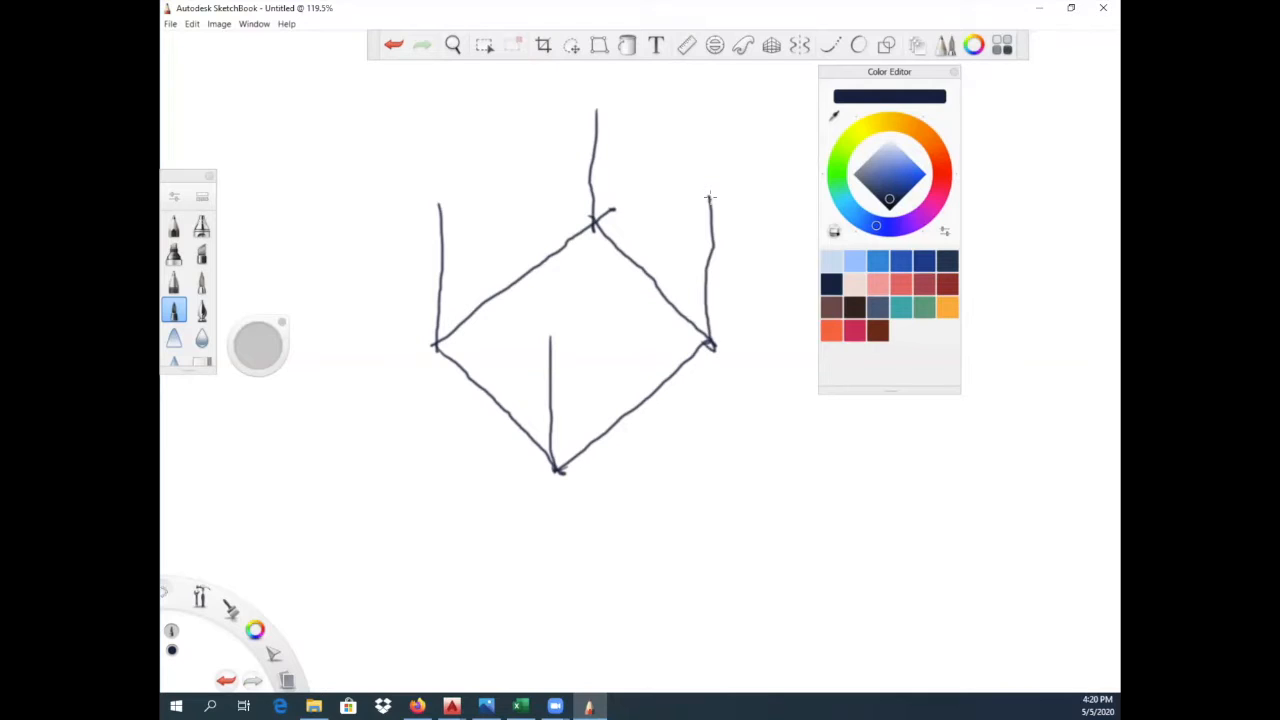
drag(549, 335, 711, 188)
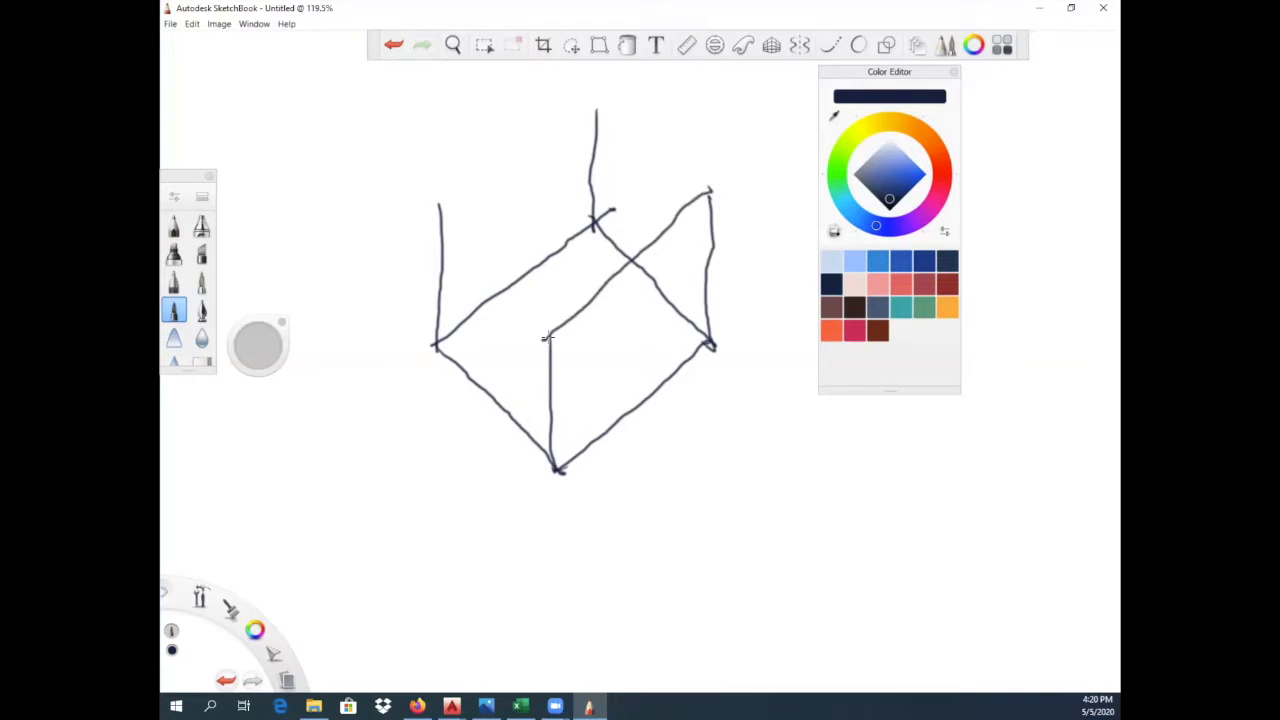
drag(436, 201, 548, 337)
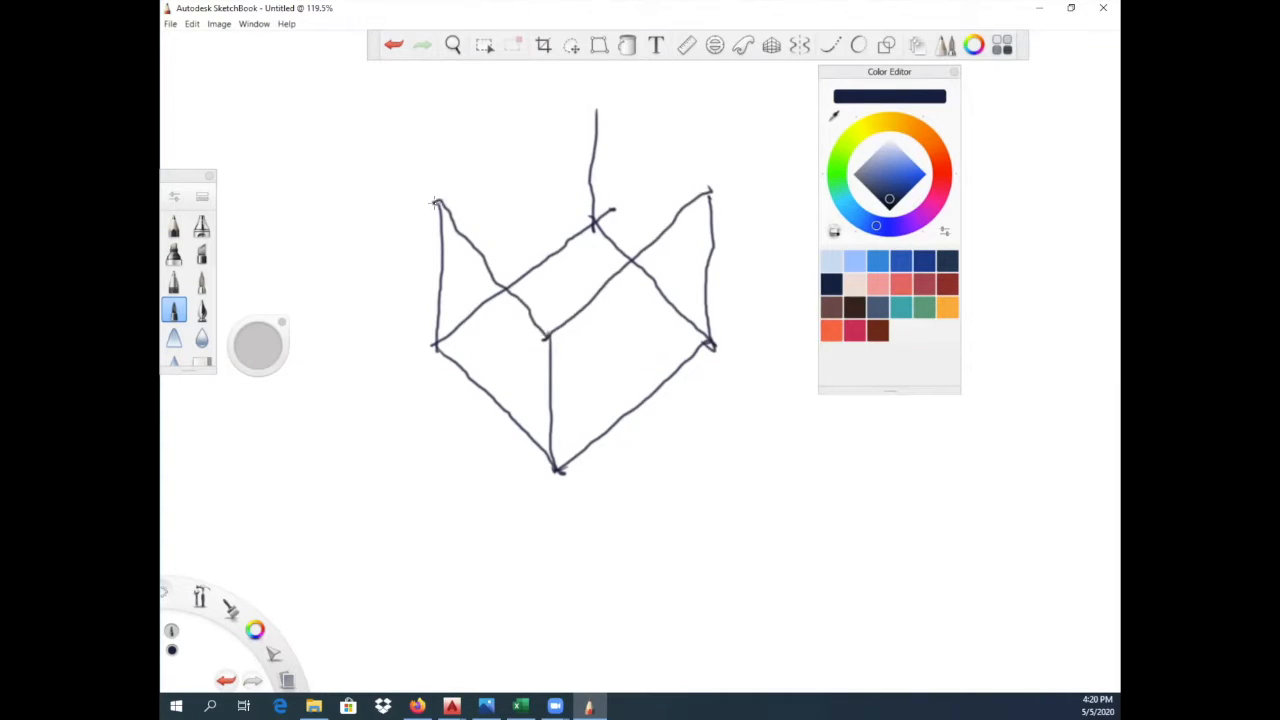
drag(597, 101, 714, 210)
drag(436, 204, 596, 103)
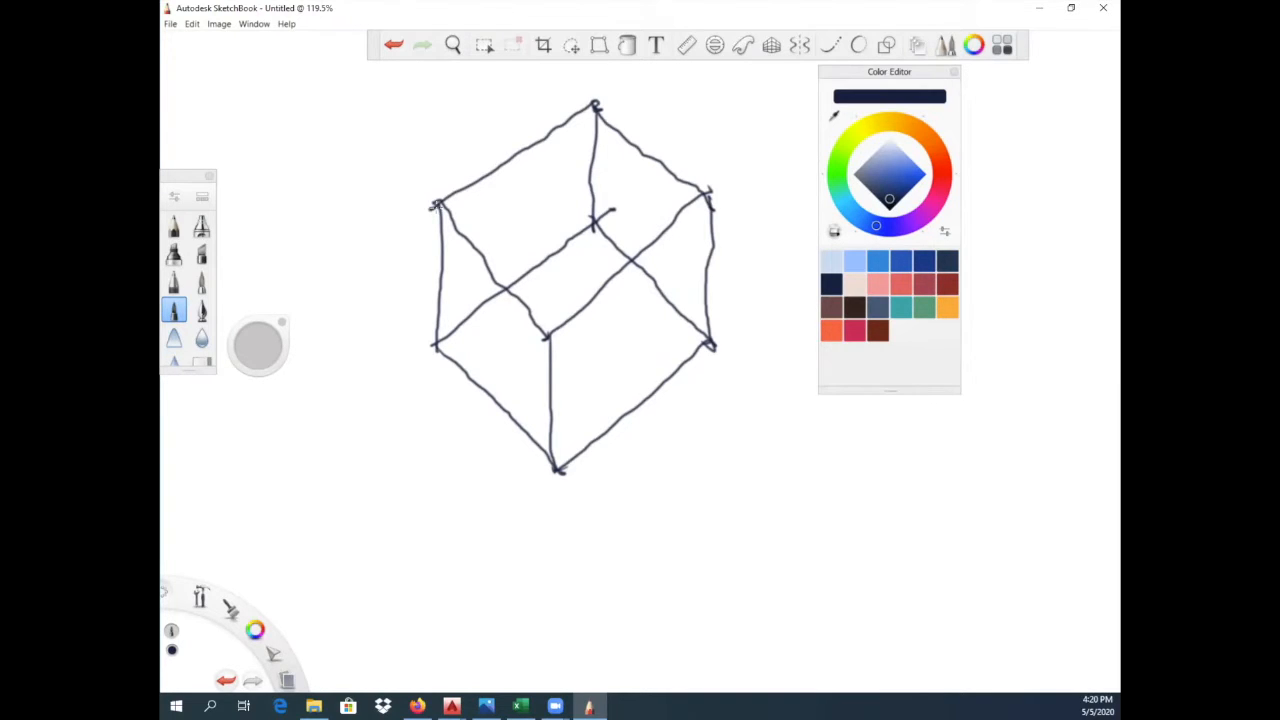
- Sketch a gable roof on the box with a centre line, an upright post, sloping edges and a ridge
drag(488, 262, 648, 152)
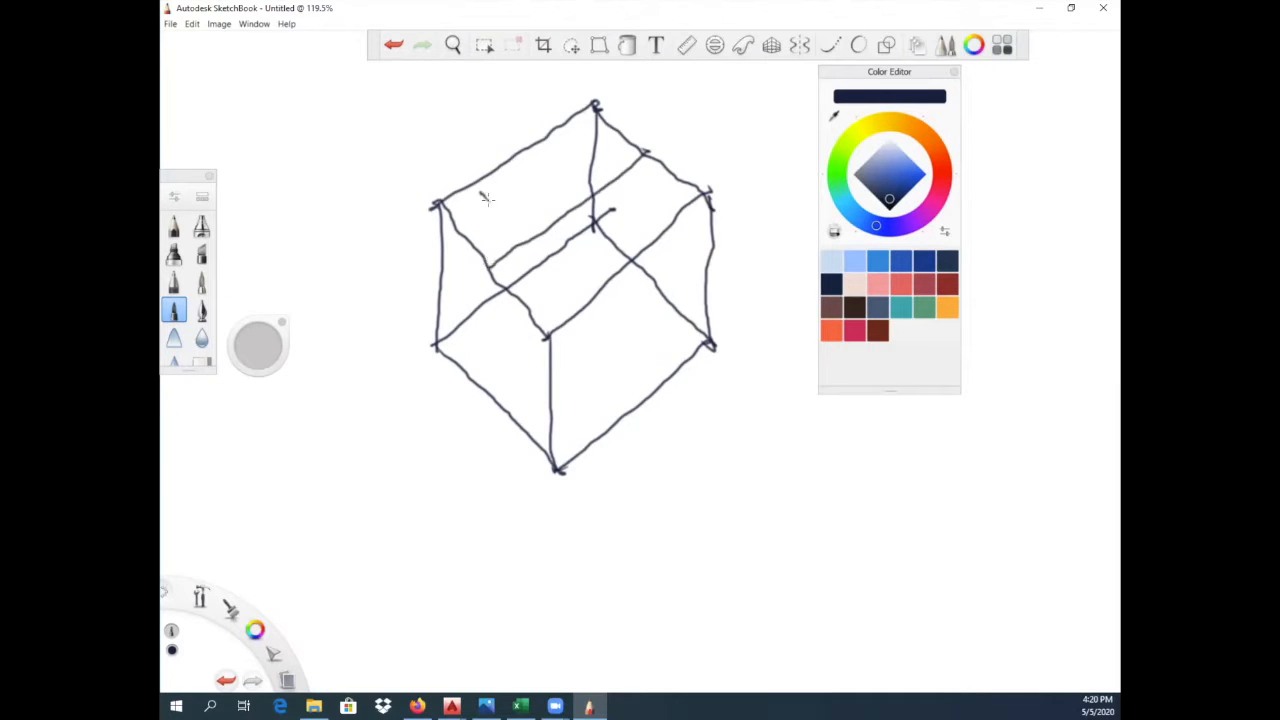
drag(486, 190, 487, 236)
mouse_move(432, 203)
mouse_down()
mouse_move(488, 186)
mouse_move(547, 334)
mouse_up()
mouse_move(484, 185)
mouse_down()
mouse_move(644, 74)
mouse_move(700, 204)
mouse_up()
drag(590, 106, 650, 72)
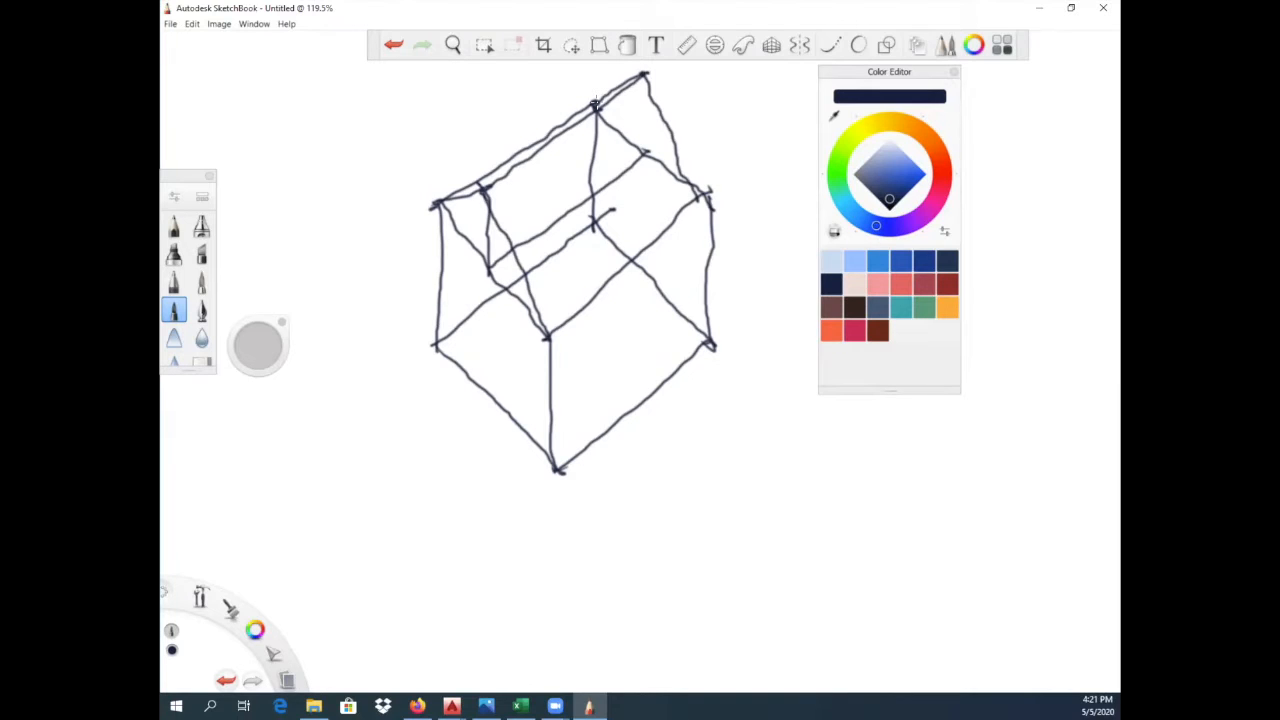
- Draw a two-line walkway leading up to the house's front wall and a doorway where it meets the wall
mouse_move(330, 453)
mouse_down()
mouse_move(366, 449)
mouse_move(470, 377)
mouse_up()
mouse_move(393, 513)
mouse_down()
mouse_move(384, 495)
mouse_move(400, 470)
mouse_move(494, 398)
mouse_up()
drag(463, 302, 467, 378)
mouse_move(464, 306)
mouse_down()
mouse_move(508, 337)
mouse_move(503, 402)
mouse_up()
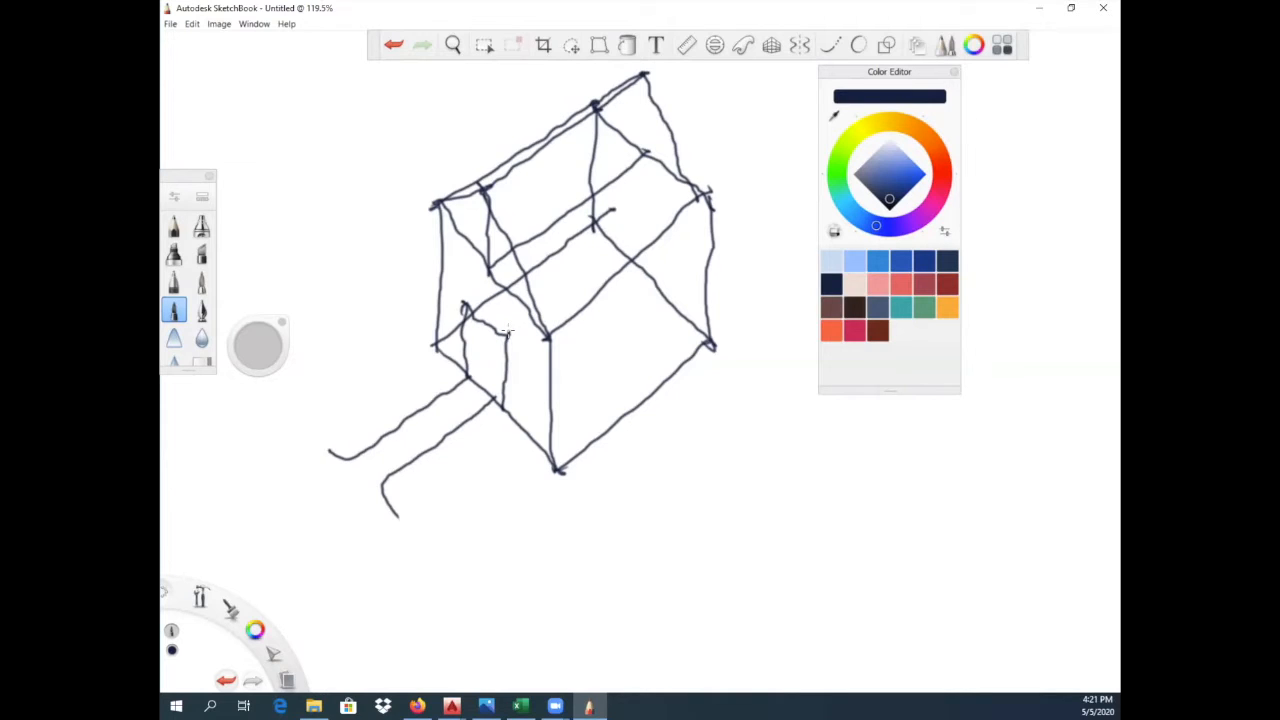
- Draw two trees with oval crowns and thin trunks along the long side wall of the house
drag(731, 303, 736, 405)
mouse_move(693, 294)
mouse_down()
mouse_move(733, 342)
mouse_move(714, 211)
mouse_move(764, 302)
mouse_move(733, 342)
mouse_up()
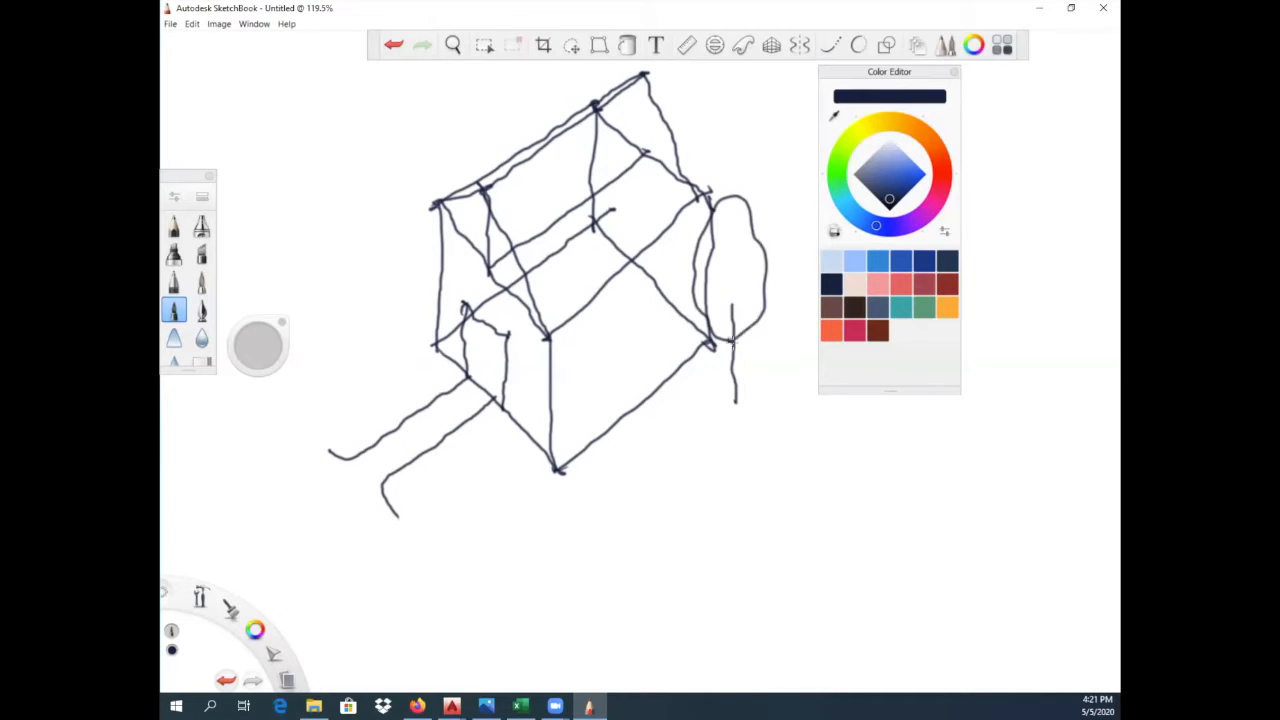
mouse_move(638, 392)
mouse_down()
mouse_move(631, 486)
mouse_move(603, 400)
mouse_move(602, 316)
mouse_move(664, 290)
mouse_move(629, 482)
mouse_up()
mouse_move(720, 334)
mouse_down()
mouse_move(728, 405)
mouse_move(730, 330)
mouse_up()
- Draw a palm tree with a tall trunk and radiating fronds on the far side of the front walkway
mouse_move(356, 418)
mouse_down()
mouse_move(365, 233)
mouse_move(371, 401)
mouse_move(366, 272)
mouse_move(342, 284)
mouse_move(308, 256)
mouse_move(302, 219)
mouse_move(356, 232)
mouse_up()
mouse_move(327, 183)
mouse_down()
mouse_move(358, 236)
mouse_move(368, 230)
mouse_up()
mouse_move(378, 163)
mouse_down()
mouse_move(360, 240)
mouse_move(414, 192)
mouse_up()
mouse_move(368, 234)
mouse_down()
mouse_move(426, 222)
mouse_move(404, 256)
mouse_move(412, 286)
mouse_move(388, 294)
mouse_up()
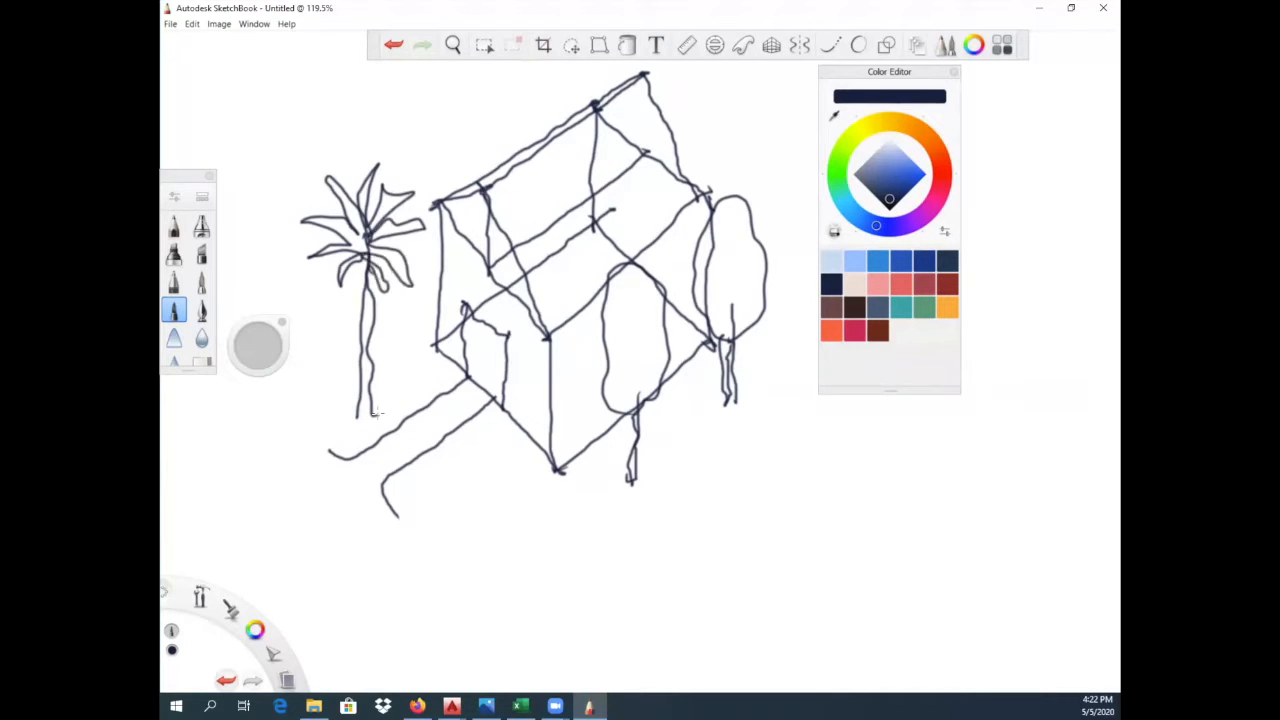
- Draw a second palm tree in front of the doorway and close the base of the first palm's trunk
drag(472, 506, 490, 324)
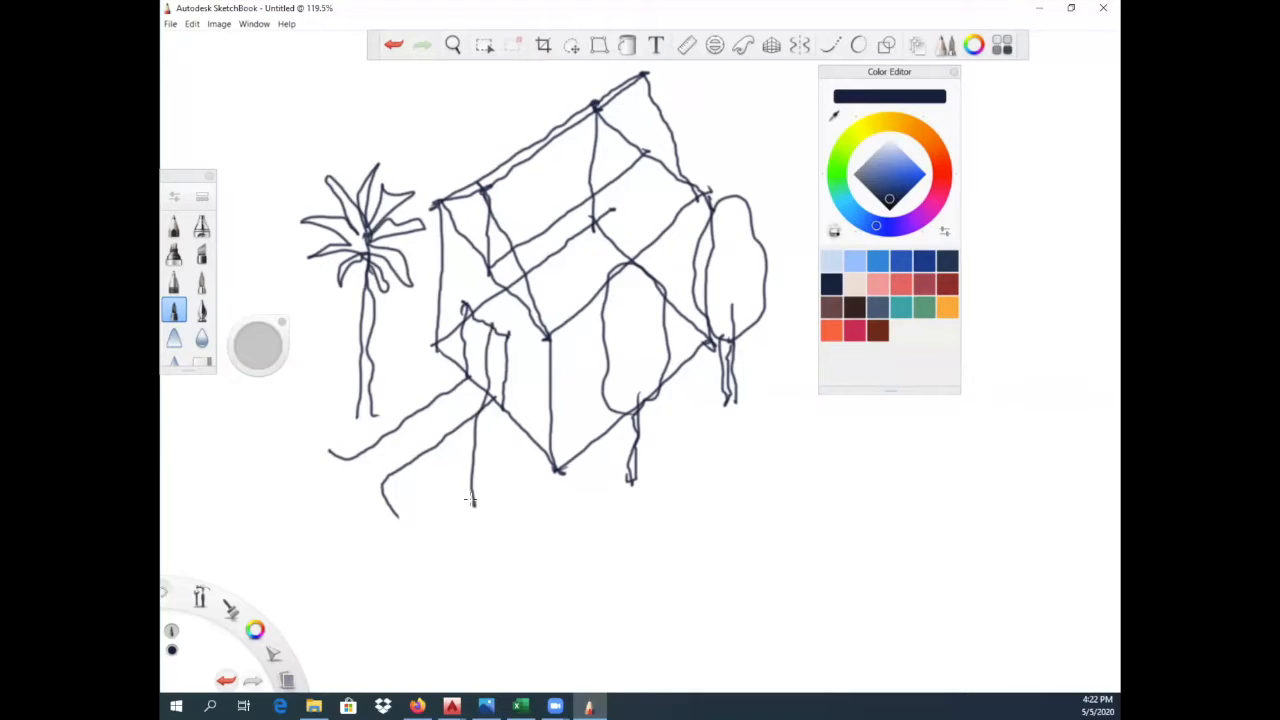
mouse_move(484, 504)
mouse_down()
mouse_move(486, 324)
mouse_move(470, 350)
mouse_move(434, 330)
mouse_move(430, 282)
mouse_move(470, 256)
mouse_up()
drag(488, 310, 482, 252)
mouse_move(490, 312)
mouse_down()
mouse_move(496, 250)
mouse_move(504, 318)
mouse_move(530, 302)
mouse_move(506, 312)
mouse_up()
mouse_move(490, 324)
mouse_down()
mouse_move(488, 518)
mouse_move(468, 512)
mouse_up()
drag(356, 414, 374, 416)
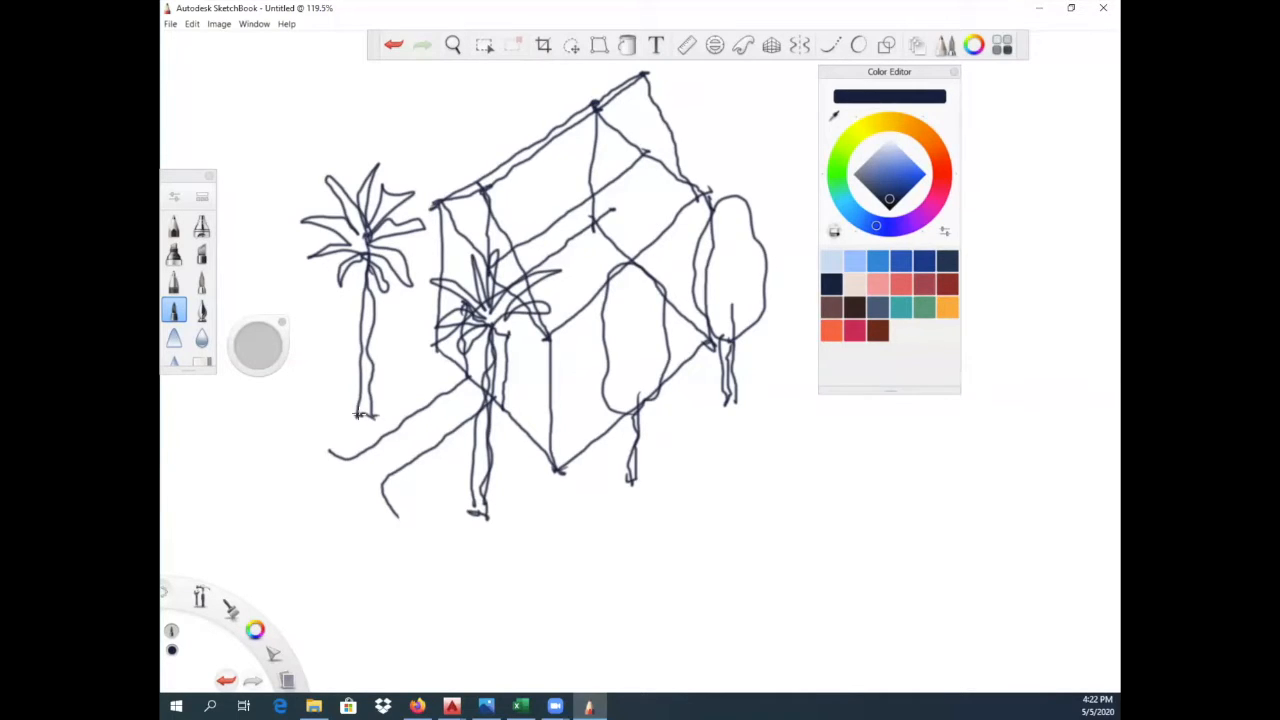
- Outline a patio with stepped sides and a curved front edge beside the house's side wall, with a small plant-like feature inside it
drag(634, 410, 681, 457)
drag(660, 383, 713, 432)
drag(643, 480, 745, 399)
drag(640, 475, 698, 521)
drag(738, 400, 788, 428)
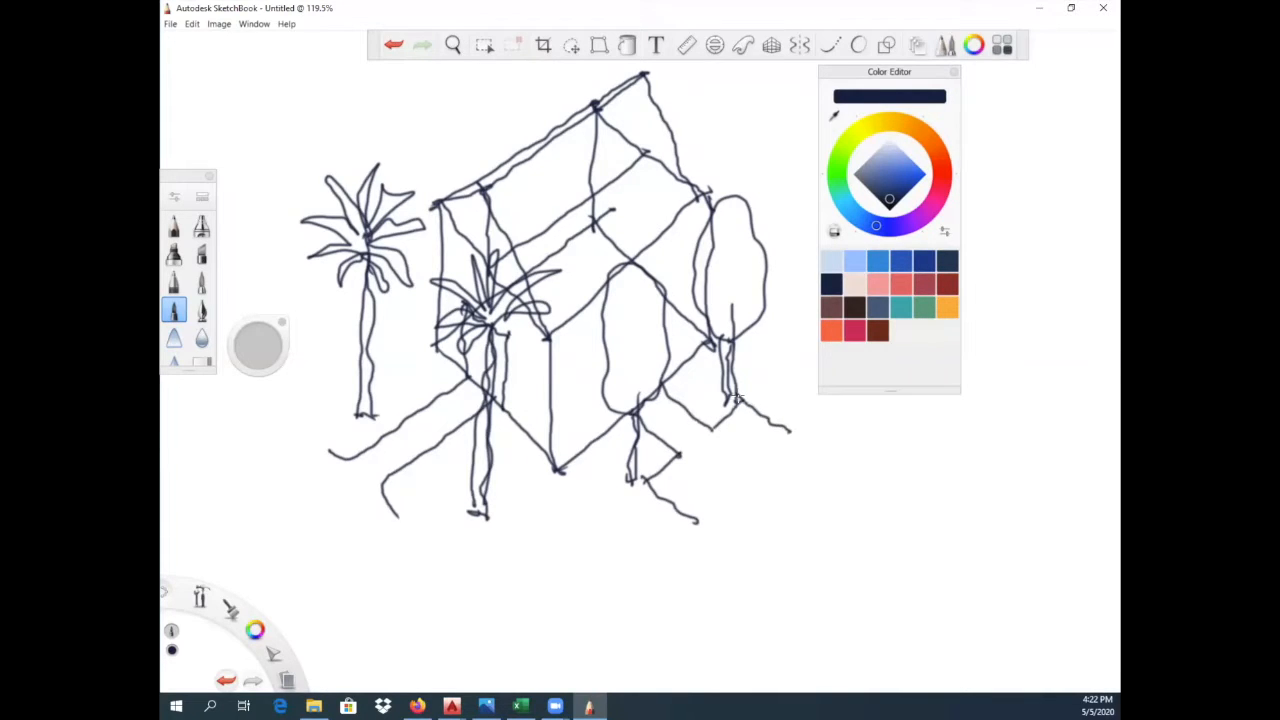
drag(693, 521, 712, 507)
drag(769, 446, 793, 428)
mouse_move(710, 507)
mouse_down()
mouse_move(764, 484)
mouse_move(772, 441)
mouse_up()
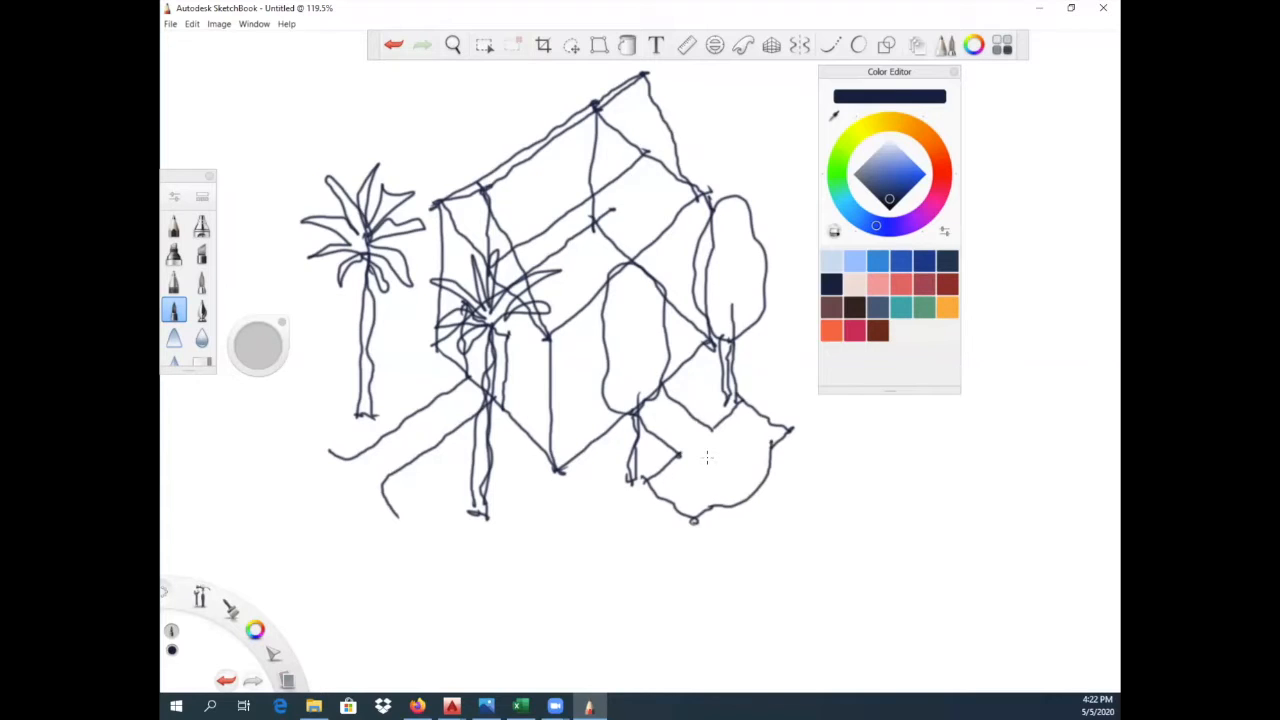
mouse_move(707, 457)
mouse_down()
mouse_move(700, 423)
mouse_move(726, 403)
mouse_move(713, 457)
mouse_up()
- Close the Color Editor and outline a larger garden area with notched corners and a curved edge behind the house
click(954, 71)
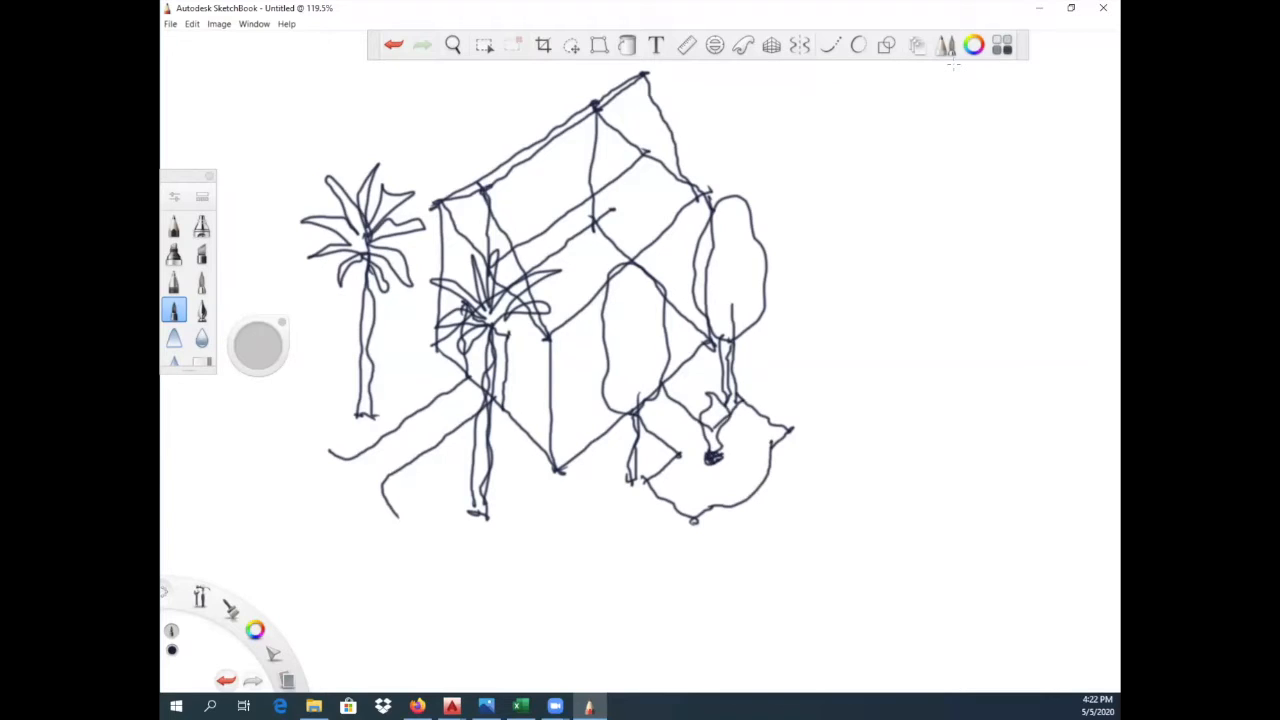
mouse_move(728, 338)
mouse_down()
mouse_move(768, 324)
mouse_move(842, 387)
mouse_move(876, 346)
mouse_move(930, 350)
mouse_move(950, 310)
mouse_move(942, 280)
mouse_move(976, 256)
mouse_up()
drag(878, 170, 985, 256)
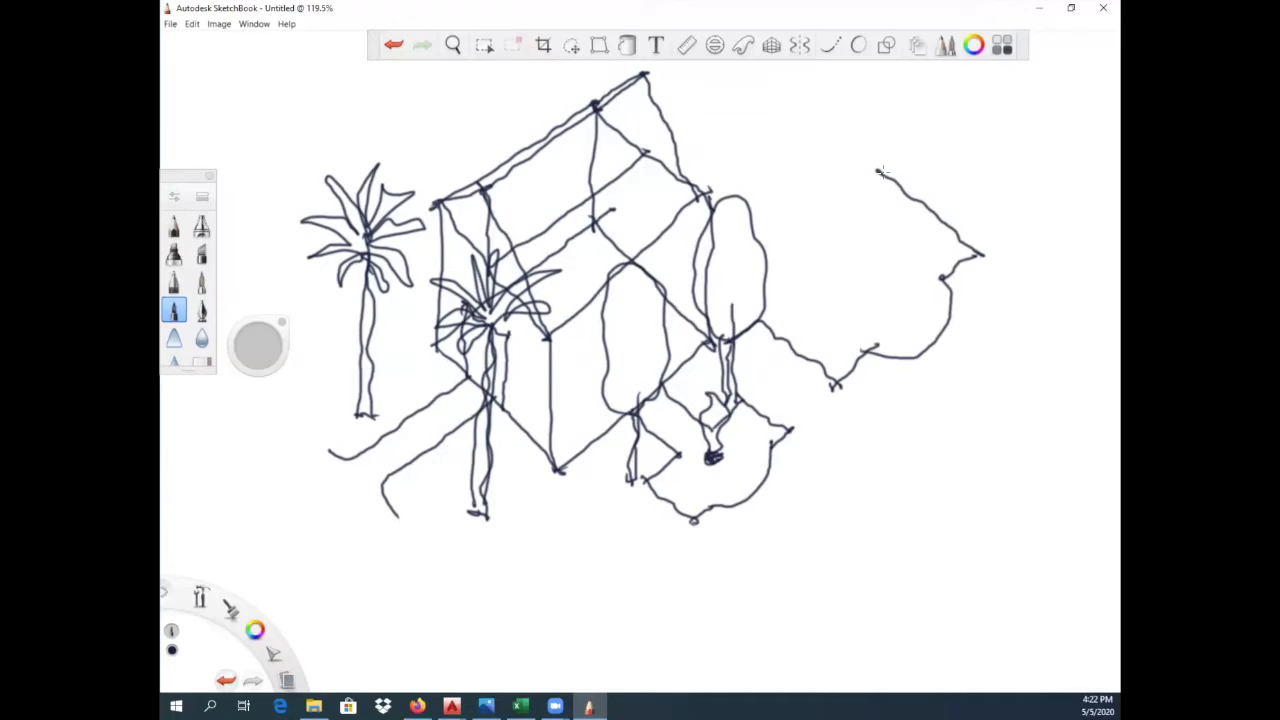
mouse_move(680, 178)
mouse_down()
mouse_move(818, 82)
mouse_move(922, 143)
mouse_up()
drag(870, 182, 909, 157)
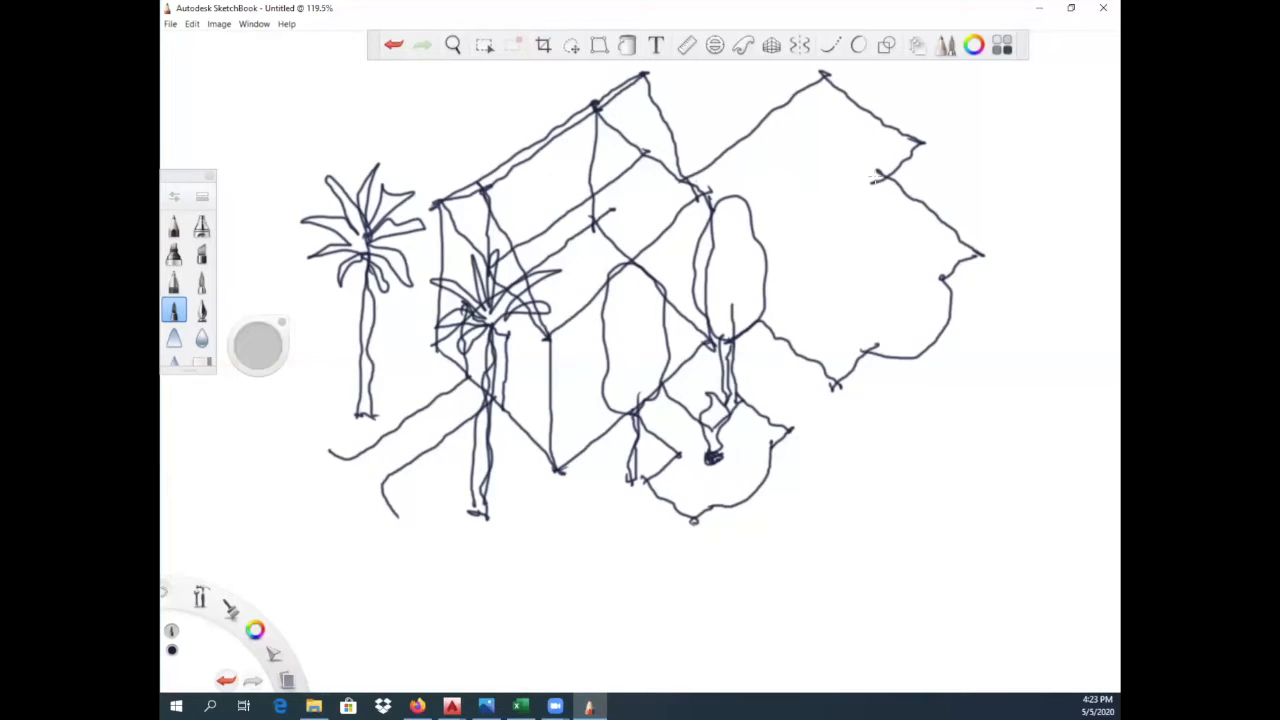
- Add two trees and a hedge along the larger garden area's edges, and draw a long diagonal line in front of the whole site
mouse_move(972, 240)
mouse_down()
mouse_move(976, 155)
mouse_move(955, 108)
mouse_move(998, 98)
mouse_move(996, 176)
mouse_move(975, 205)
mouse_move(972, 254)
mouse_up()
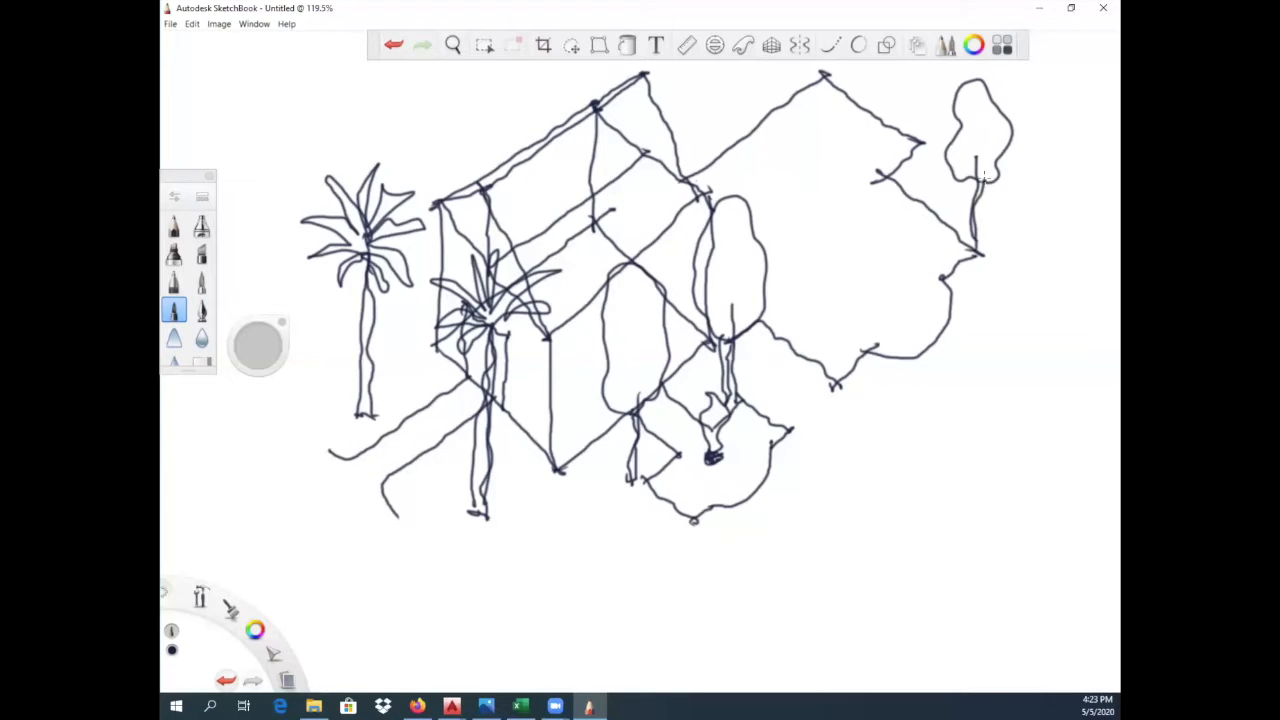
mouse_move(794, 396)
mouse_down()
mouse_move(800, 333)
mouse_move(770, 316)
mouse_move(767, 248)
mouse_move(814, 234)
mouse_move(818, 330)
mouse_move(790, 336)
mouse_move(795, 390)
mouse_up()
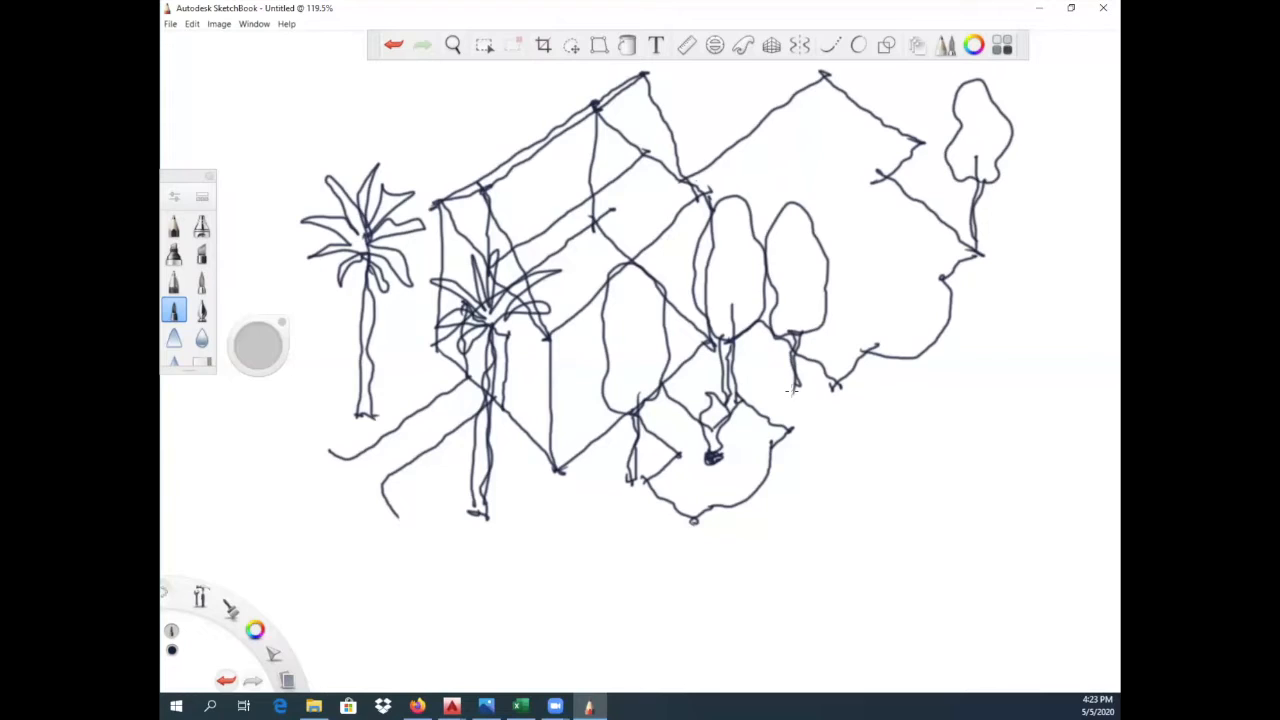
mouse_move(678, 172)
mouse_down()
mouse_move(800, 72)
mouse_move(688, 140)
mouse_move(680, 166)
mouse_move(786, 98)
mouse_up()
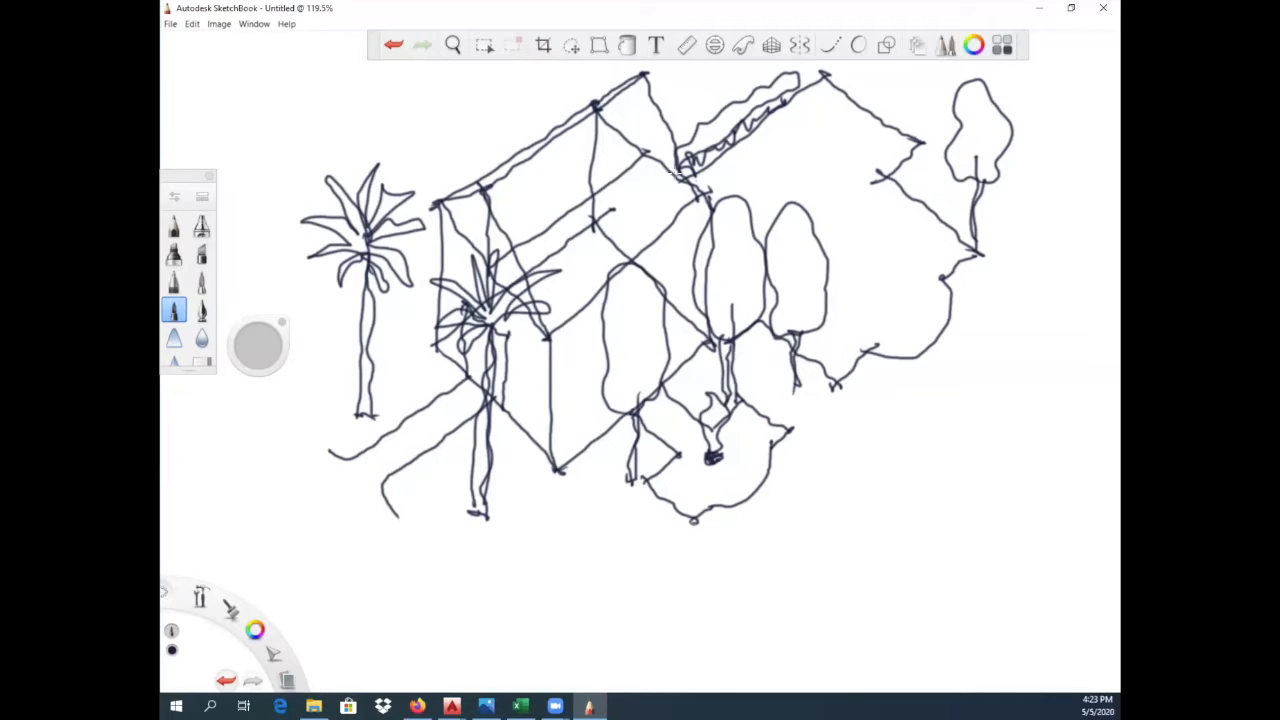
drag(662, 612, 1050, 250)
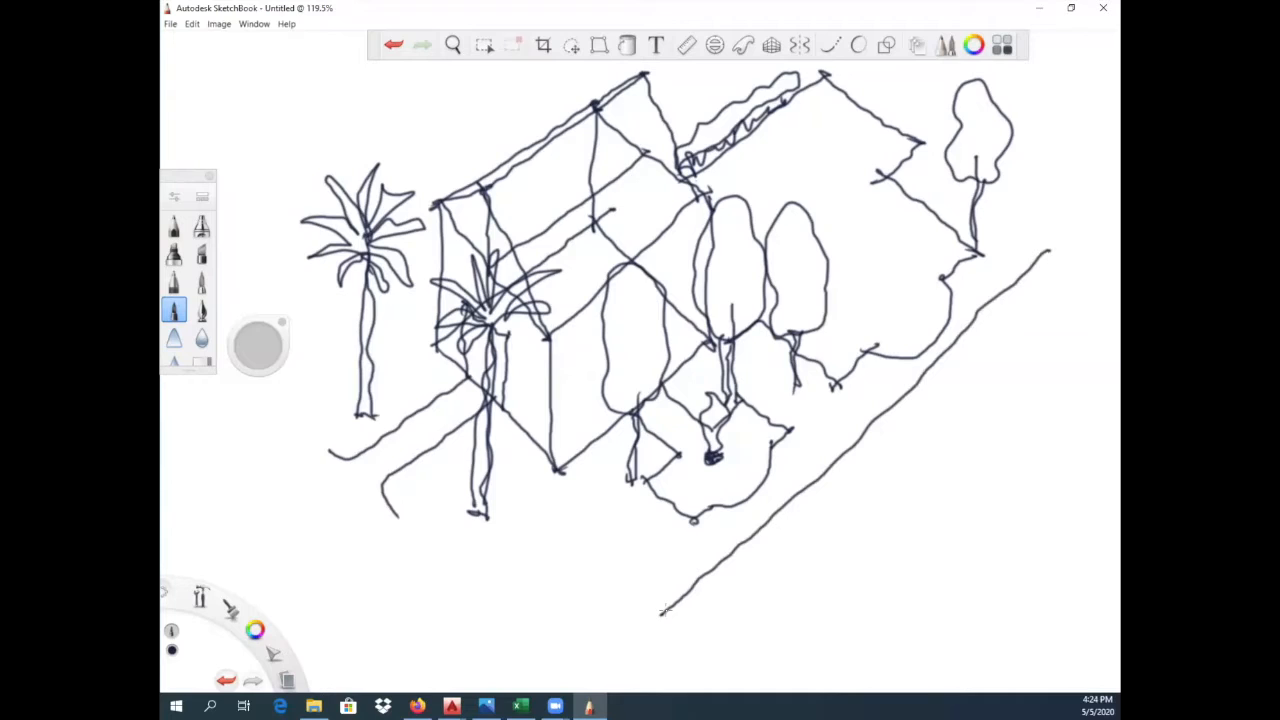
- Draw a diagonal line from the house's far corner across the long front line, and add four small trees in the foreground
drag(720, 336, 890, 488)
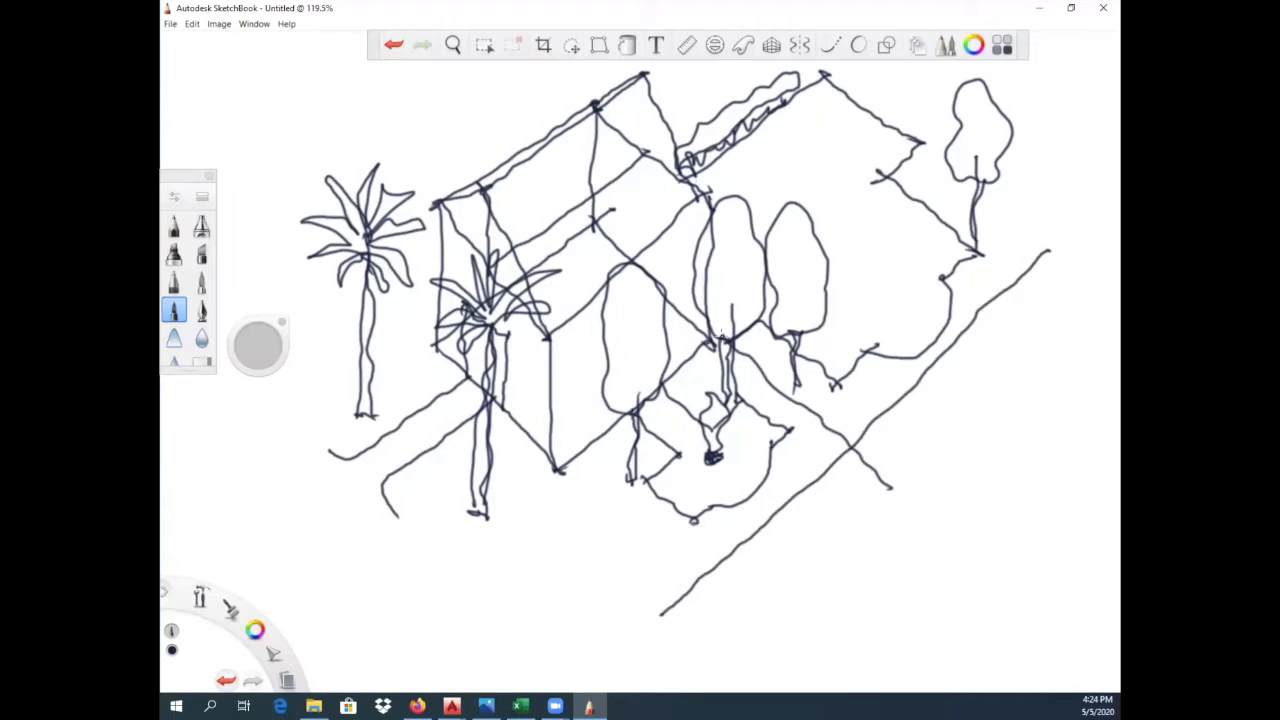
mouse_move(585, 620)
mouse_down()
mouse_move(580, 645)
mouse_move(567, 592)
mouse_move(600, 628)
mouse_move(586, 618)
mouse_move(612, 600)
mouse_move(620, 632)
mouse_move(628, 572)
mouse_move(620, 608)
mouse_up()
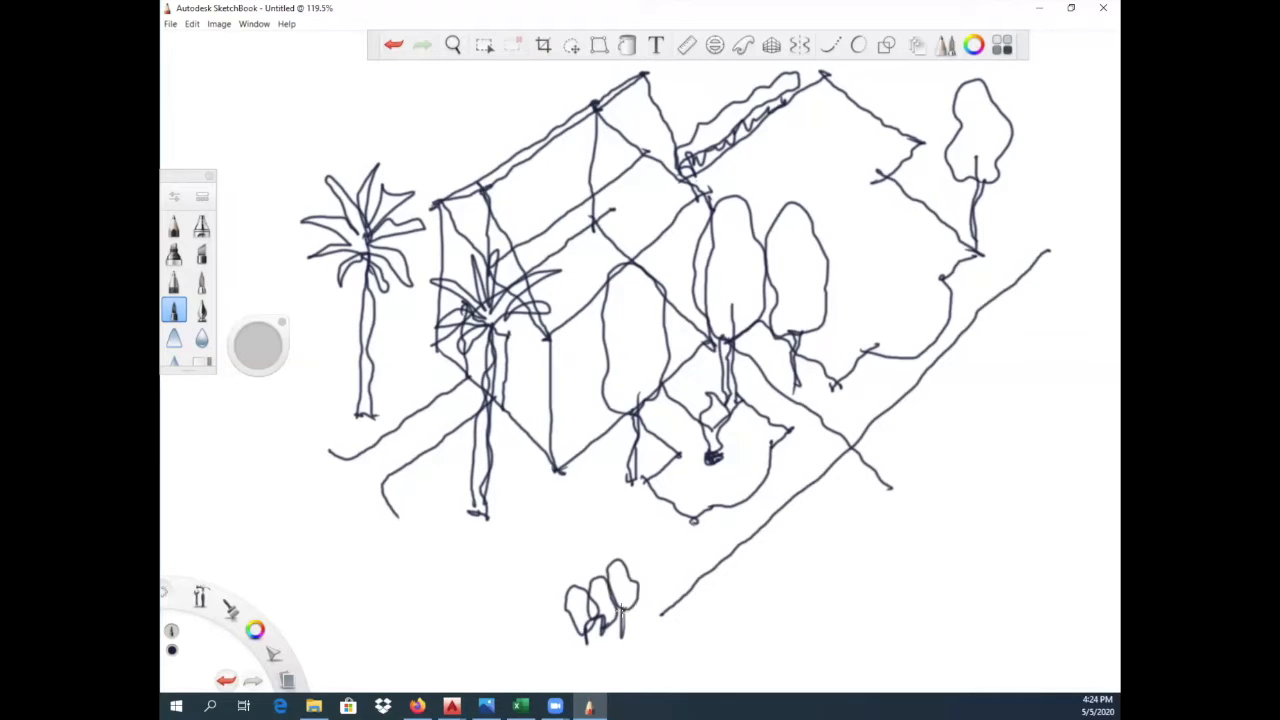
mouse_move(448, 553)
mouse_down()
mouse_move(462, 498)
mouse_move(448, 550)
mouse_up()
- Sketch a projecting porch across the house's doorway end, with a slanted roof plane, supporting edge lines and a small door-like opening
drag(372, 343, 458, 304)
mouse_move(372, 346)
mouse_down()
mouse_move(472, 444)
mouse_move(553, 393)
mouse_up()
drag(490, 322, 553, 398)
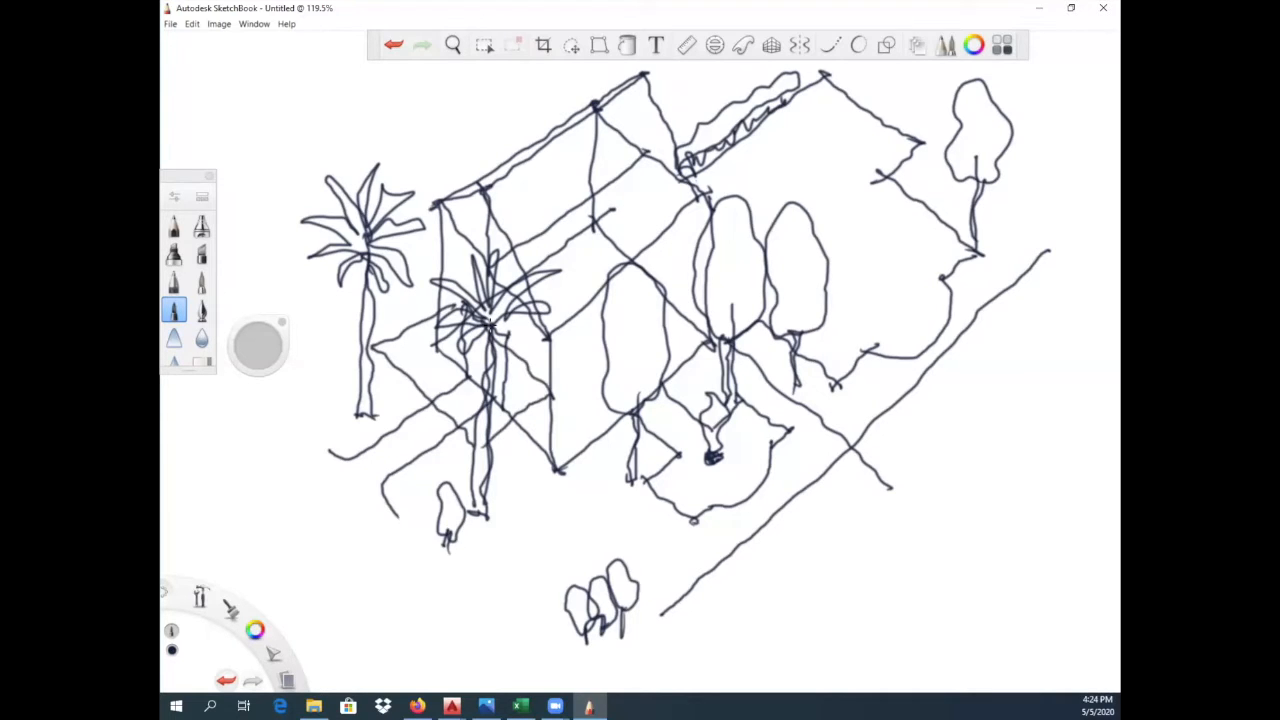
drag(372, 346, 418, 410)
mouse_move(478, 438)
mouse_down()
mouse_move(498, 492)
mouse_move(560, 466)
mouse_up()
drag(434, 394, 414, 405)
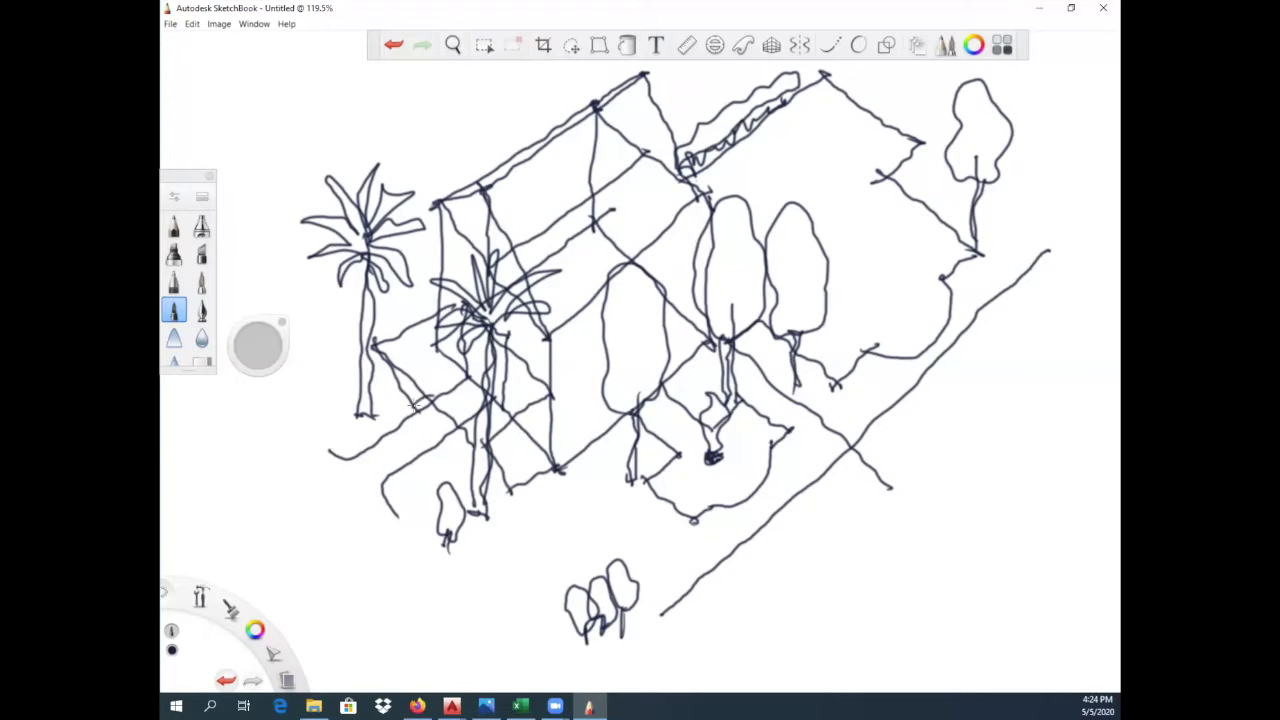
mouse_move(508, 435)
mouse_down()
mouse_move(536, 412)
mouse_move(540, 466)
mouse_move(523, 474)
mouse_up()
- Draw two rounded, double-lined curves along the long front line, one on each side of the crossing diagonal
mouse_move(803, 489)
mouse_down()
mouse_move(826, 503)
mouse_move(916, 426)
mouse_move(905, 384)
mouse_up()
mouse_move(900, 434)
mouse_down()
mouse_move(868, 482)
mouse_move(802, 494)
mouse_move(905, 400)
mouse_up()
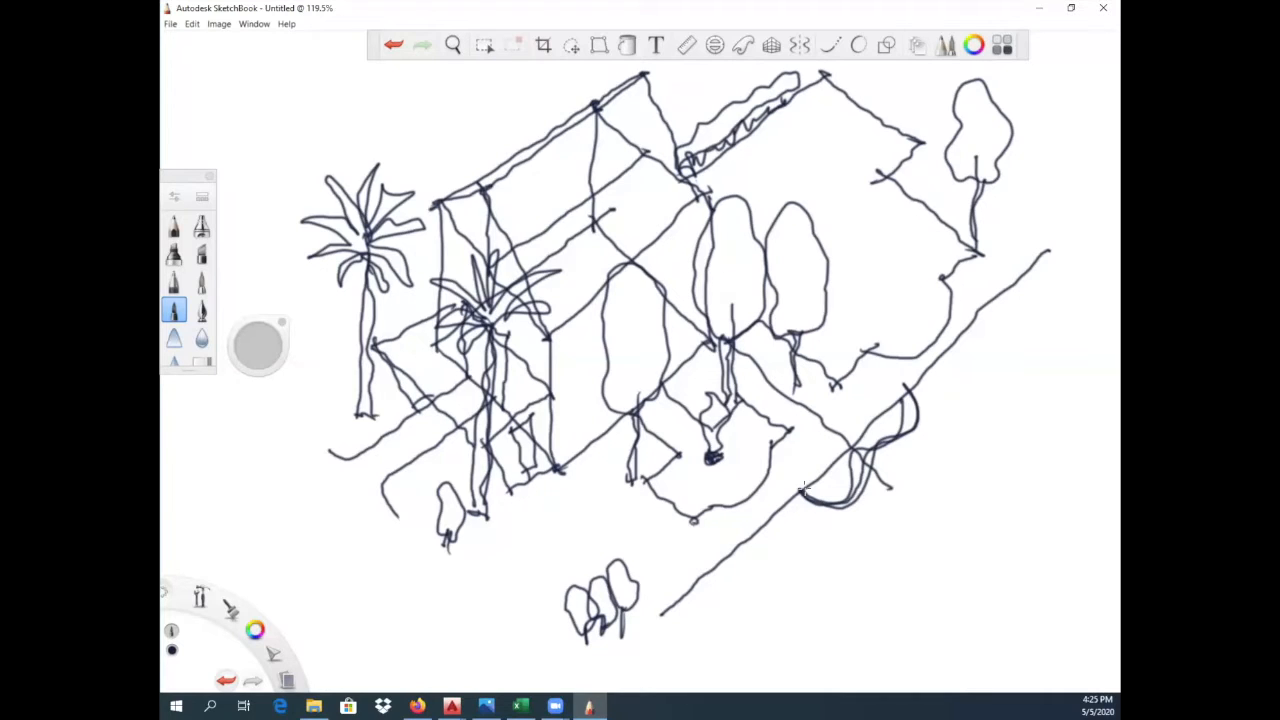
- Draw a square and a circle side by side in the empty foreground, and add a triangle inside the square
mouse_move(803, 538)
mouse_down()
mouse_move(897, 538)
mouse_move(805, 564)
mouse_move(806, 615)
mouse_move(897, 621)
mouse_up()
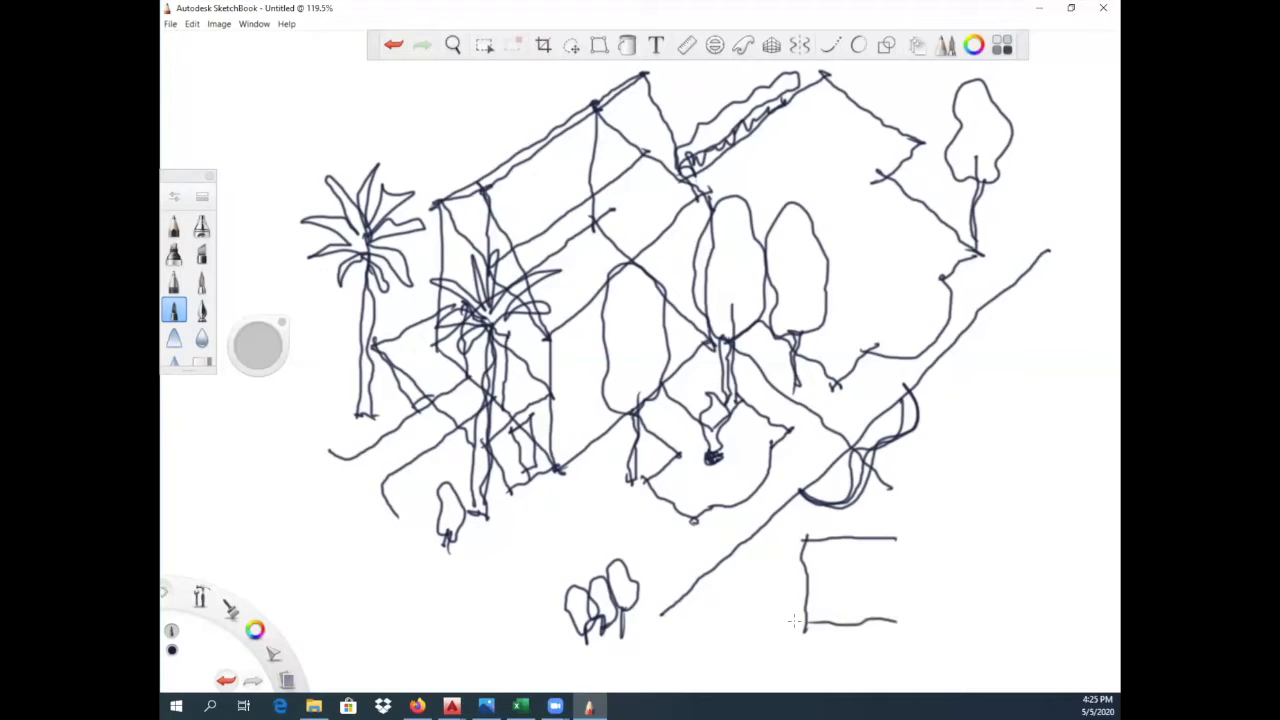
drag(884, 530, 888, 627)
mouse_move(966, 622)
mouse_down()
mouse_move(944, 624)
mouse_move(925, 556)
mouse_move(1002, 544)
mouse_move(1010, 595)
mouse_move(966, 624)
mouse_move(1006, 548)
mouse_move(1010, 606)
mouse_move(938, 616)
mouse_move(933, 558)
mouse_move(1000, 545)
mouse_up()
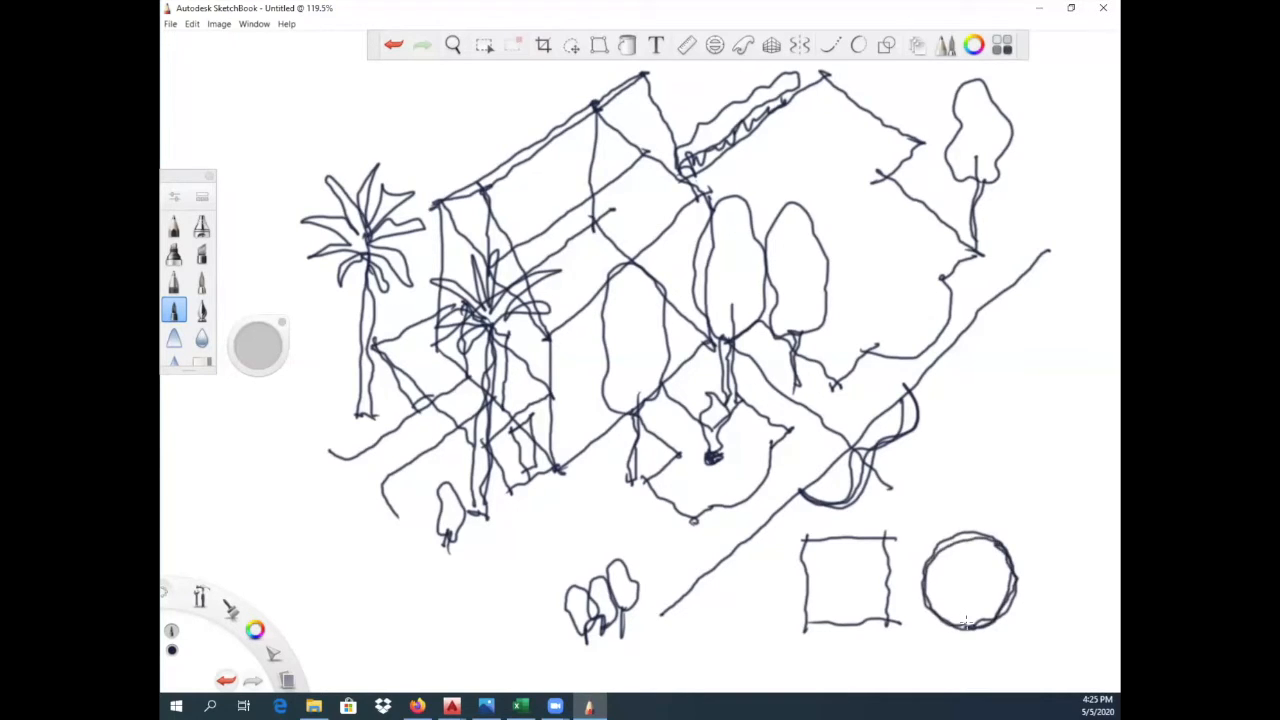
drag(840, 538, 806, 622)
mouse_move(838, 536)
mouse_down()
mouse_move(898, 620)
mouse_move(793, 617)
mouse_move(900, 620)
mouse_up()
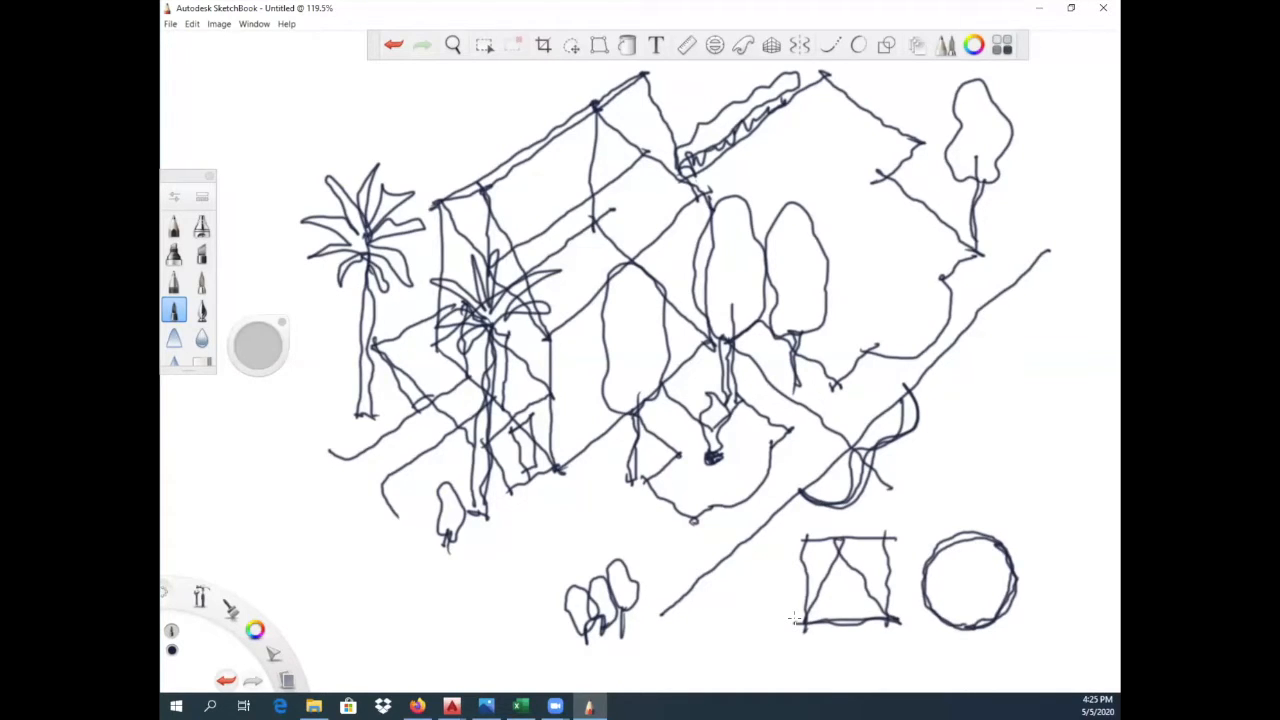
- Add short freehand strokes above the circle and beside the curves on the long front line
mouse_move(978, 515)
mouse_down()
mouse_move(952, 500)
mouse_move(965, 437)
mouse_move(1010, 427)
mouse_move(1036, 494)
mouse_move(965, 515)
mouse_move(1042, 463)
mouse_move(994, 521)
mouse_up()
drag(982, 468, 996, 518)
mouse_move(1028, 386)
mouse_down()
mouse_move(996, 380)
mouse_move(1014, 384)
mouse_move(1016, 338)
mouse_move(1024, 378)
mouse_move(1062, 348)
mouse_move(1080, 378)
mouse_move(1046, 421)
mouse_move(1036, 408)
mouse_up()
drag(1016, 384, 986, 420)
drag(1014, 384, 1012, 430)
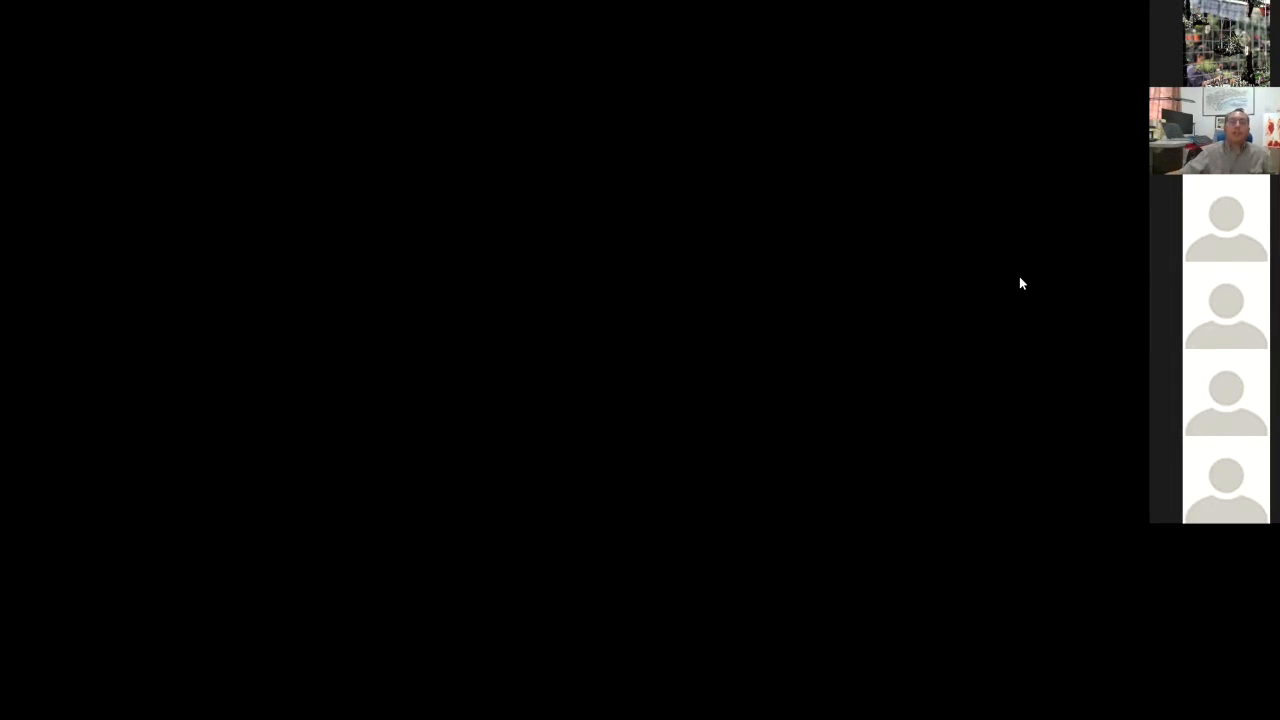
- Switch to AutoCAD, examine the overall Taman Repositori Alam Kelulut master plan, and cancel the pending distance measurement
scroll(823, 275, down, 2)
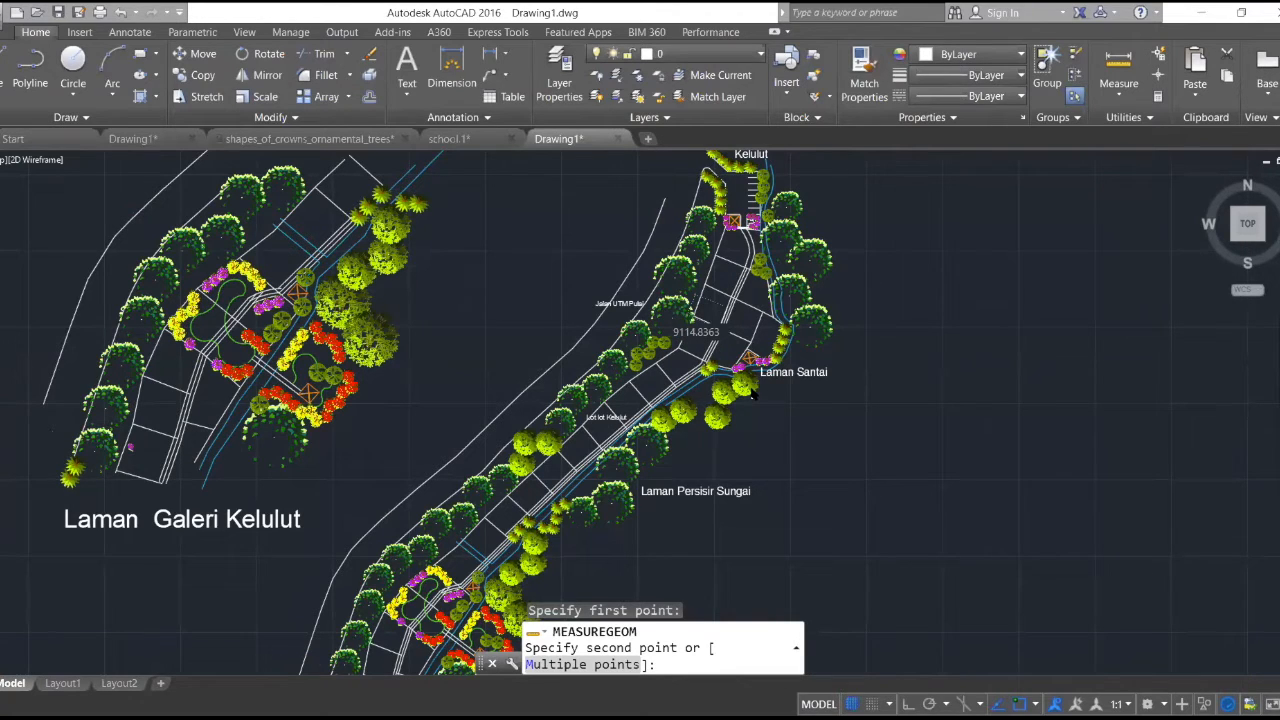
scroll(751, 389, down, 3)
scroll(811, 319, down, 1)
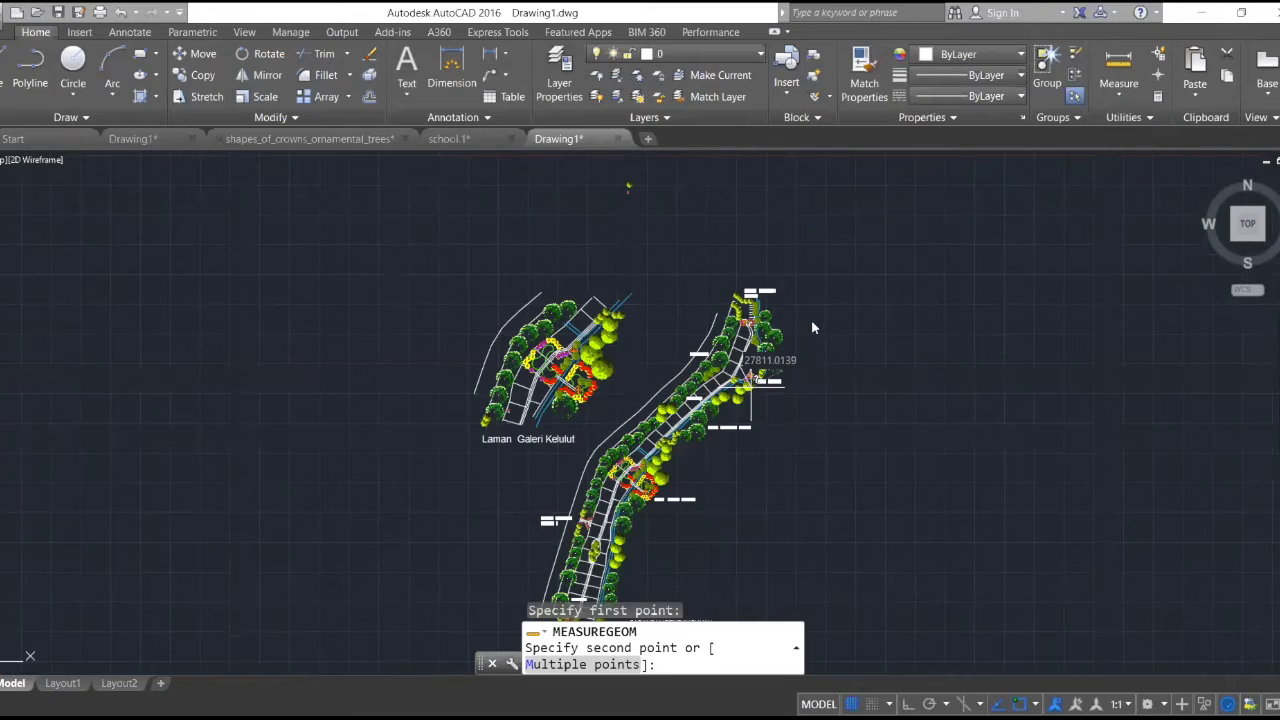
scroll(811, 320, down, 2)
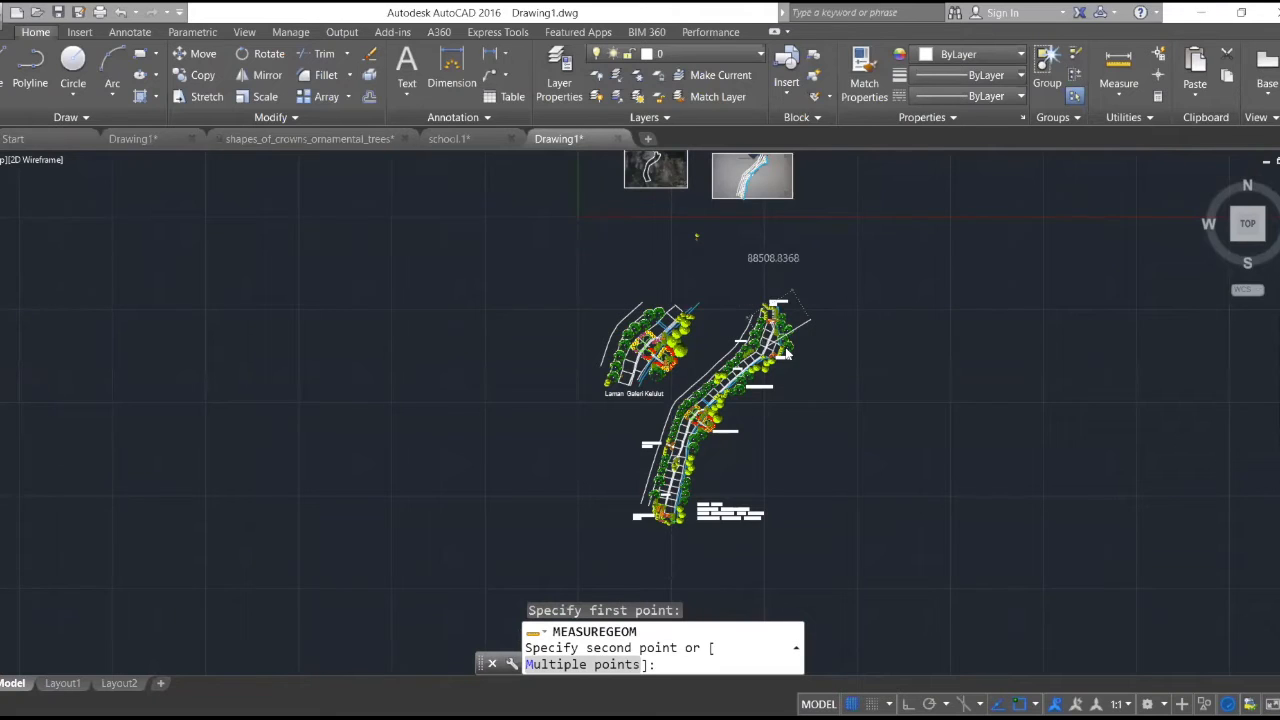
scroll(786, 394, up, 1)
scroll(808, 325, up, 2)
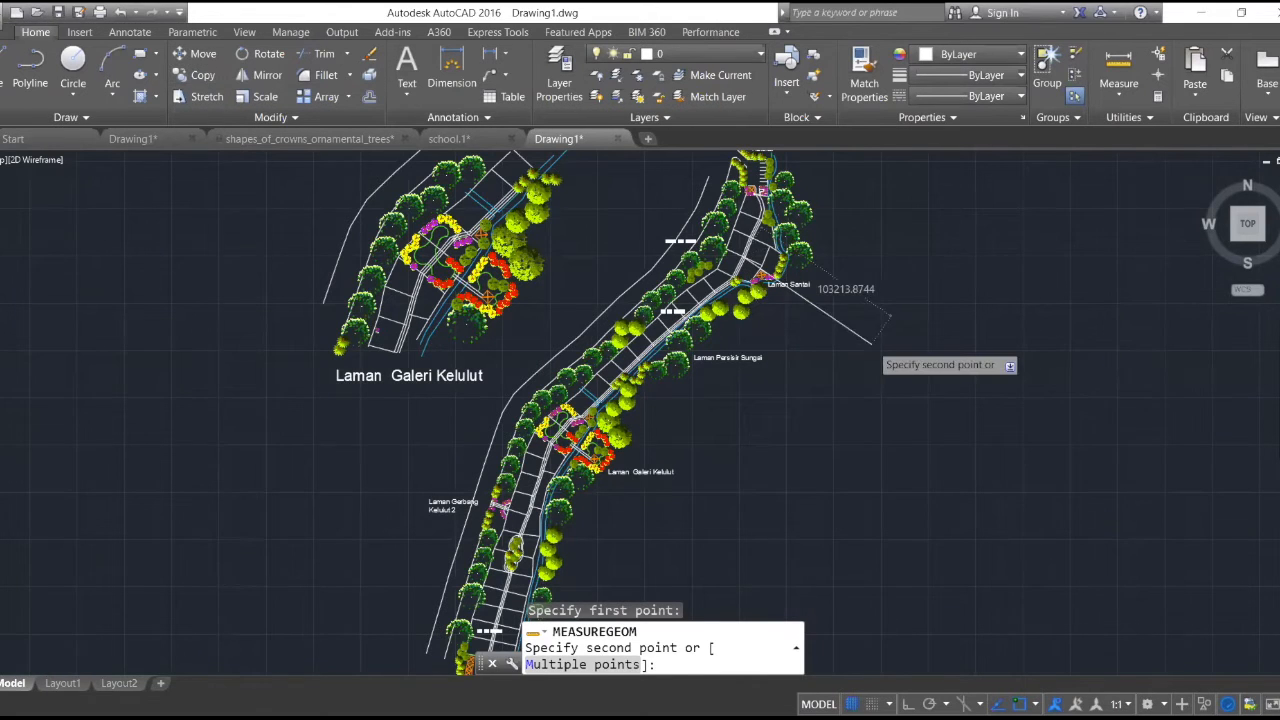
scroll(872, 343, down, 3)
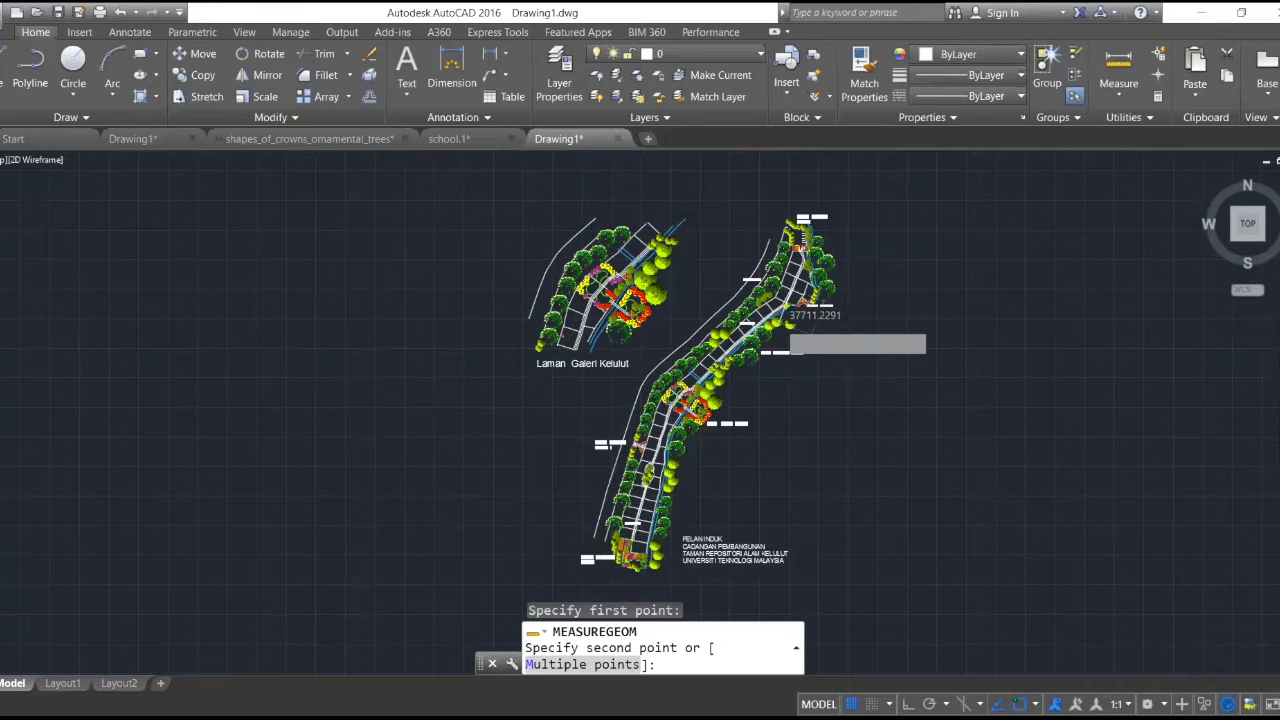
scroll(825, 283, down, 3)
scroll(825, 283, up, 2)
scroll(825, 283, up, 2)
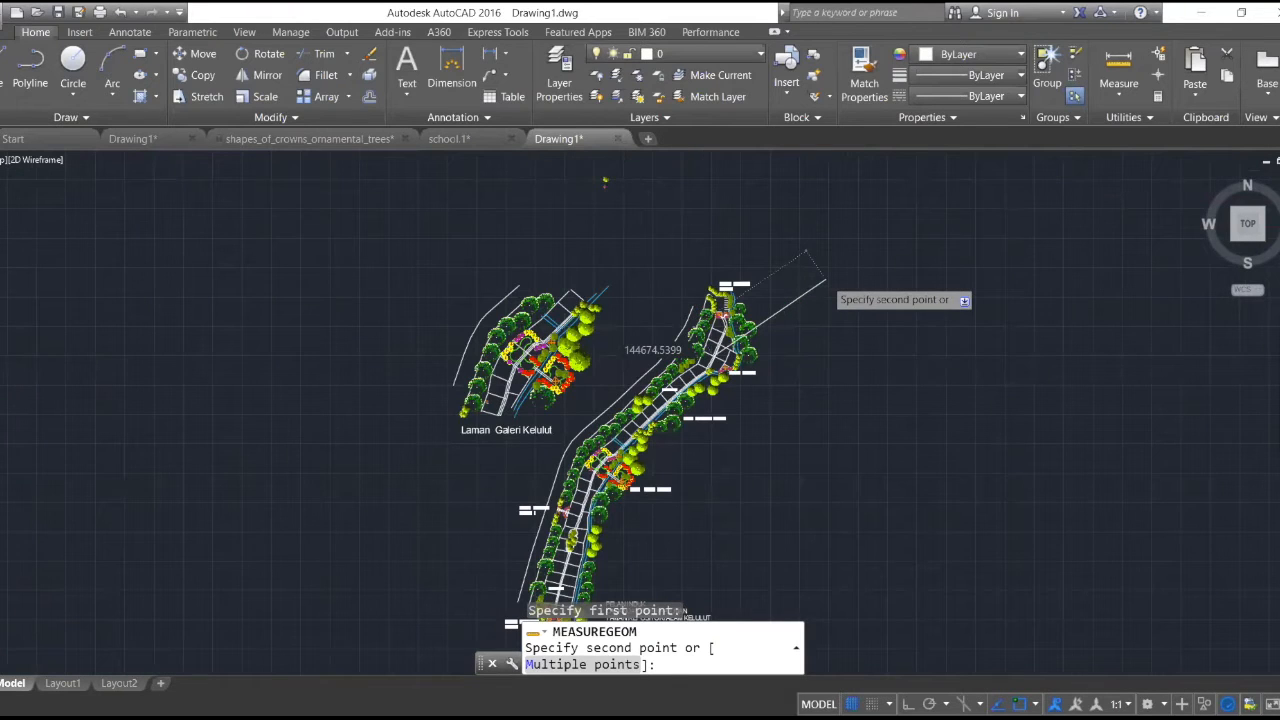
scroll(825, 282, up, 2)
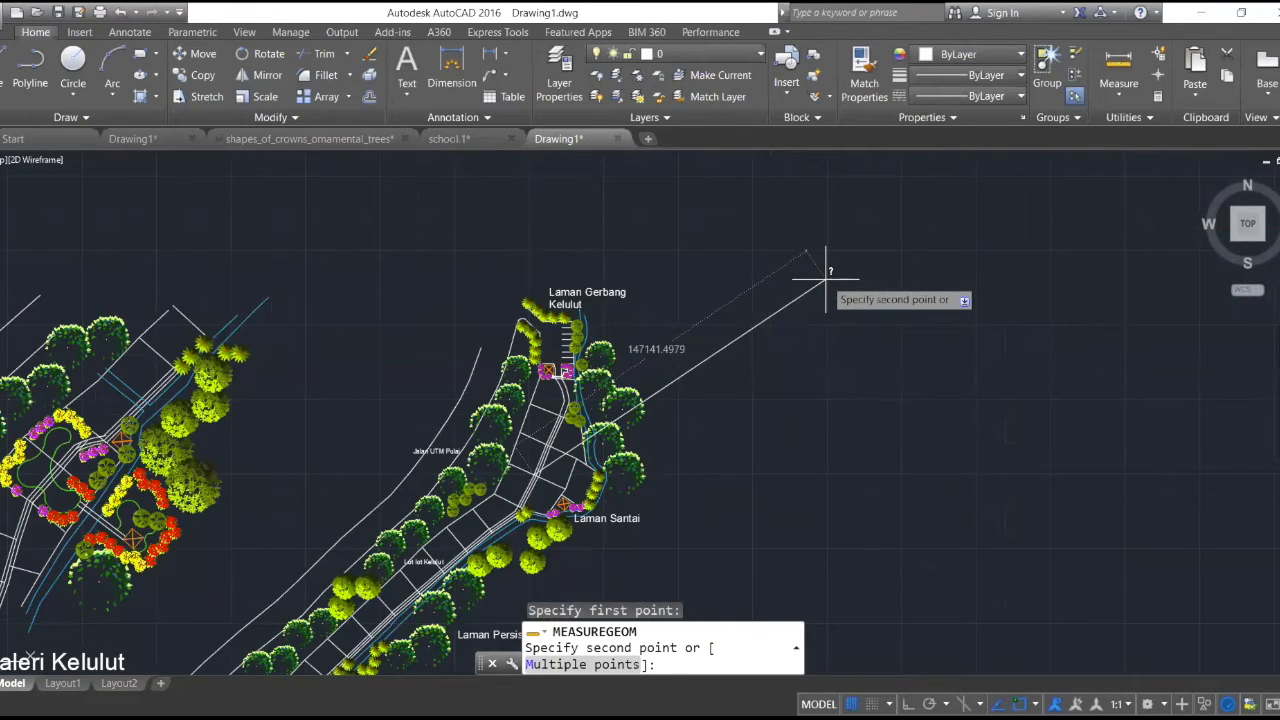
scroll(825, 283, down, 2)
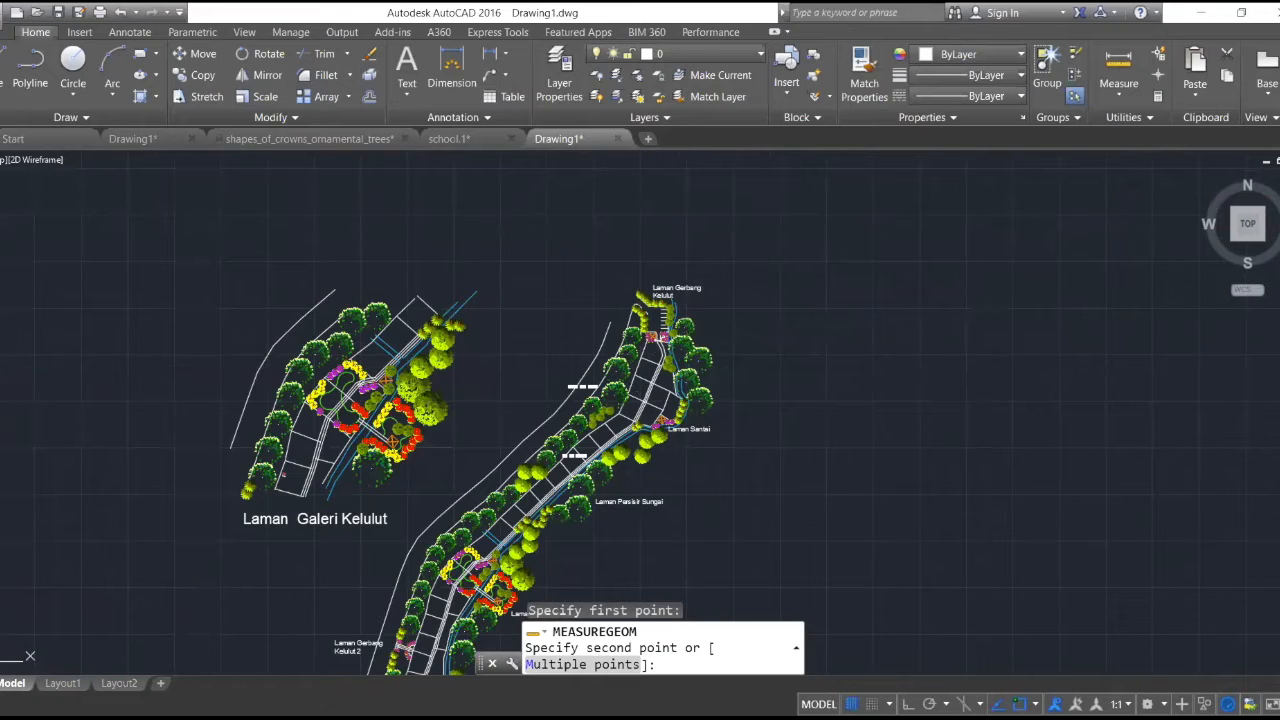
key(Escape)
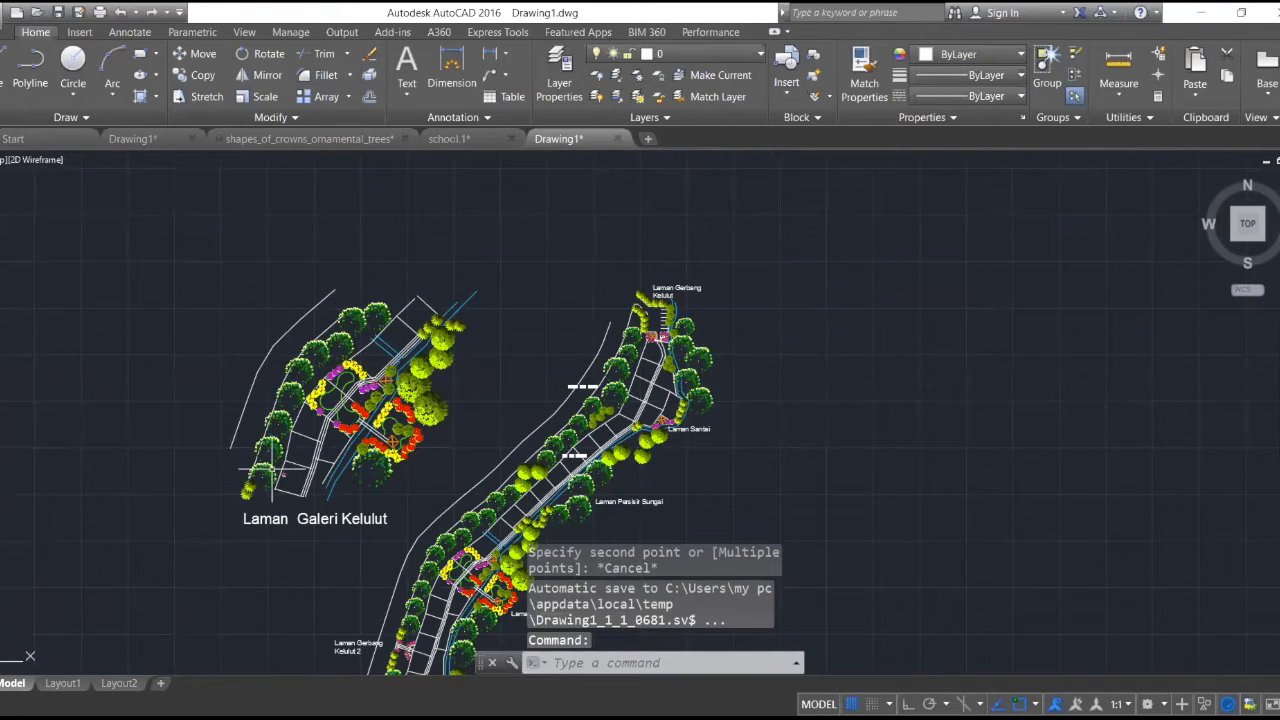
- Examine the Laman Galeri Kelulut garden on the master plan, including its flower beds, paths and curved green outlines
scroll(568, 363, down, 1)
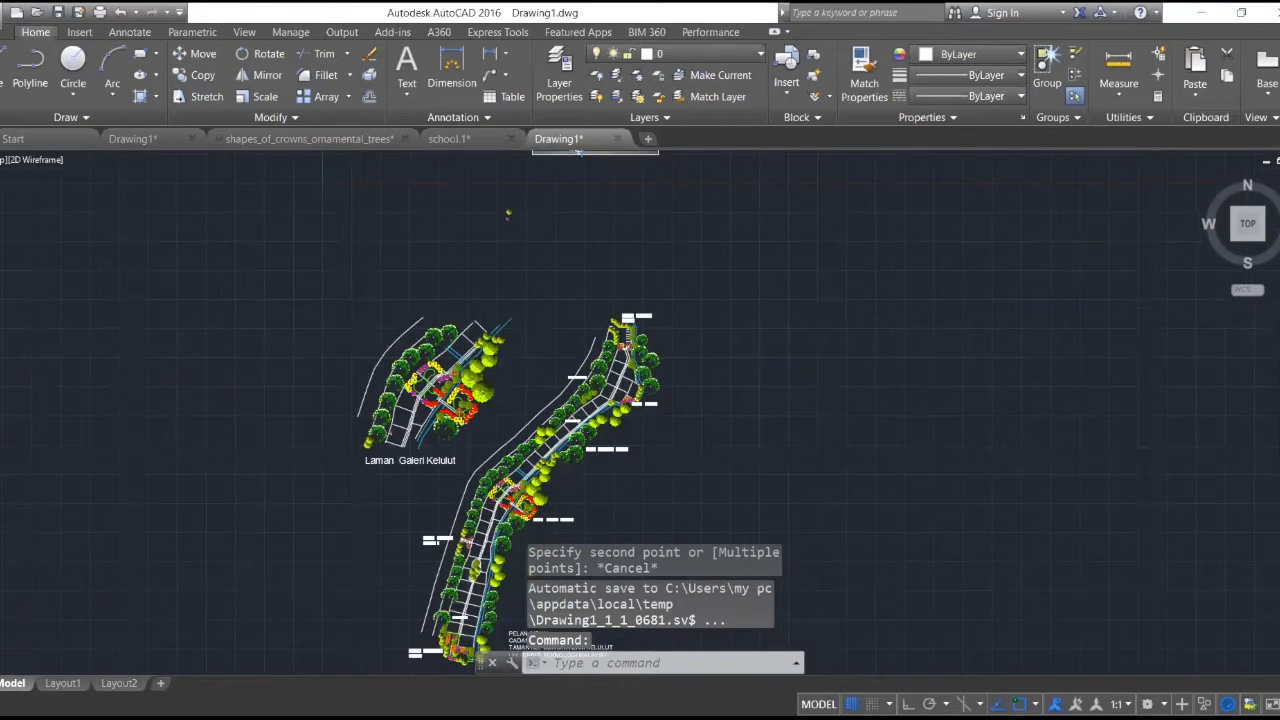
scroll(578, 366, down, 1)
scroll(553, 447, up, 2)
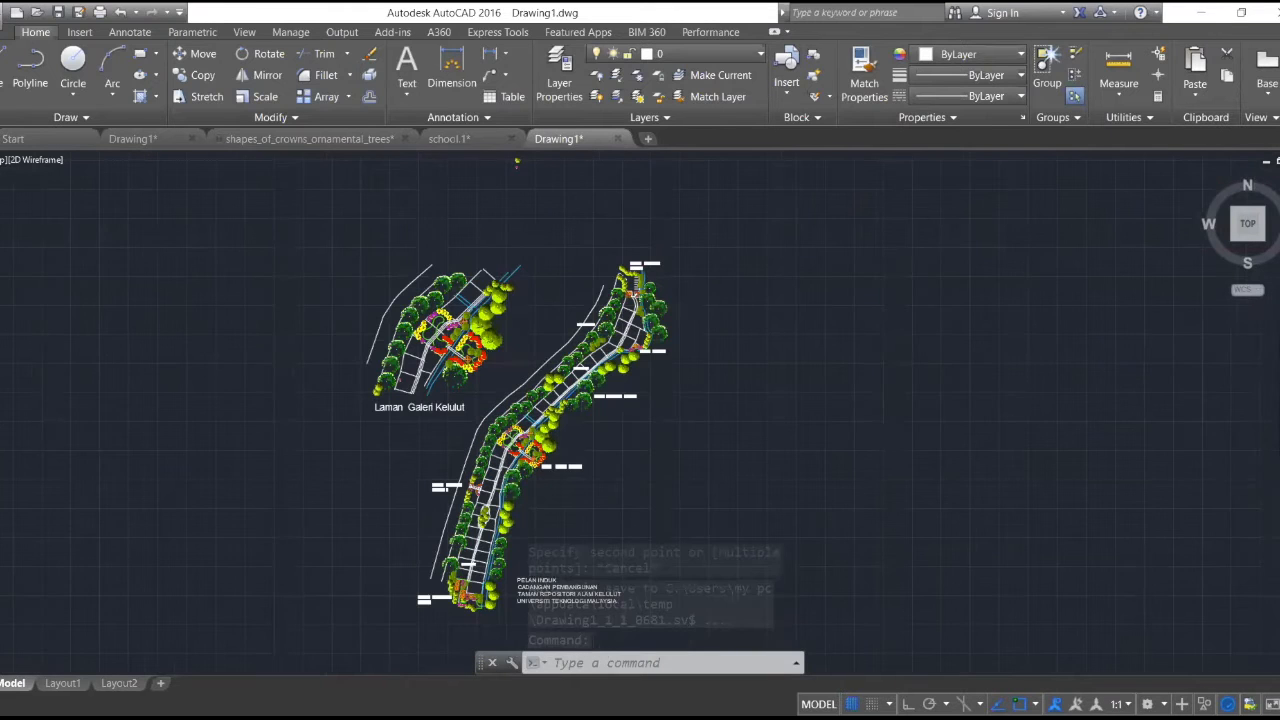
scroll(564, 448, up, 1)
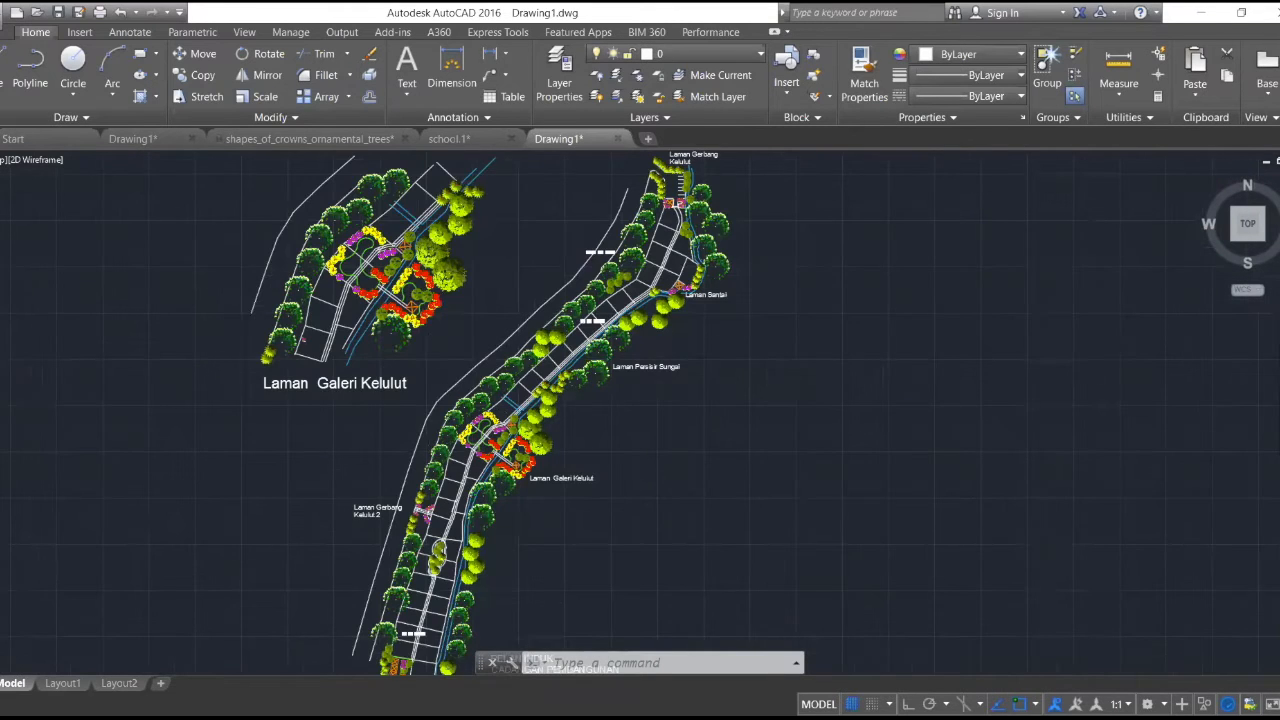
scroll(480, 445, up, 2)
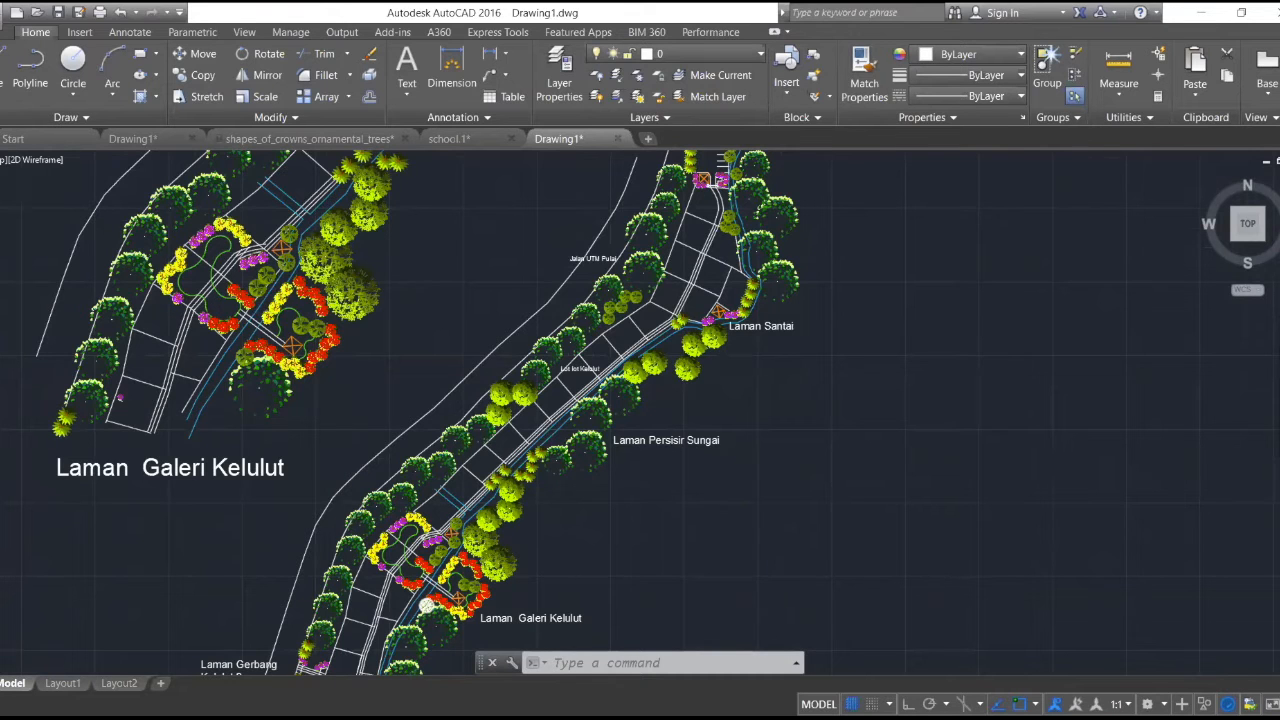
scroll(427, 606, up, 4)
scroll(427, 604, up, 2)
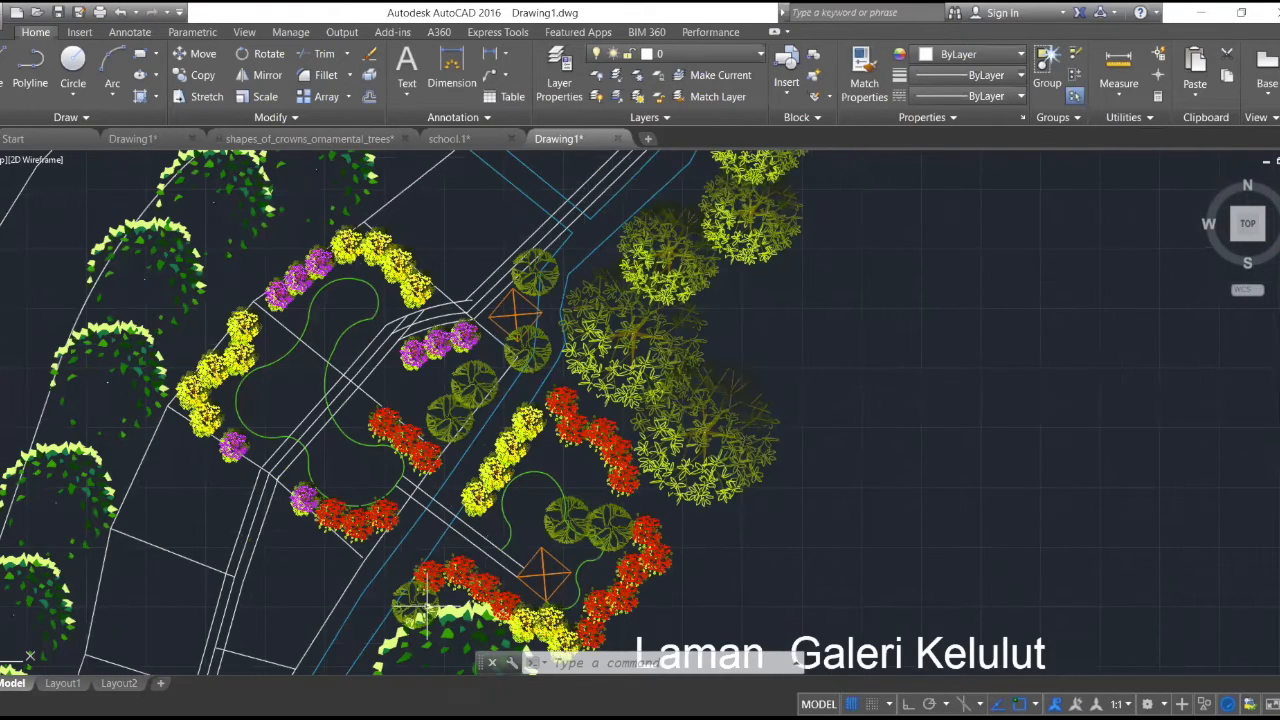
scroll(672, 387, down, 2)
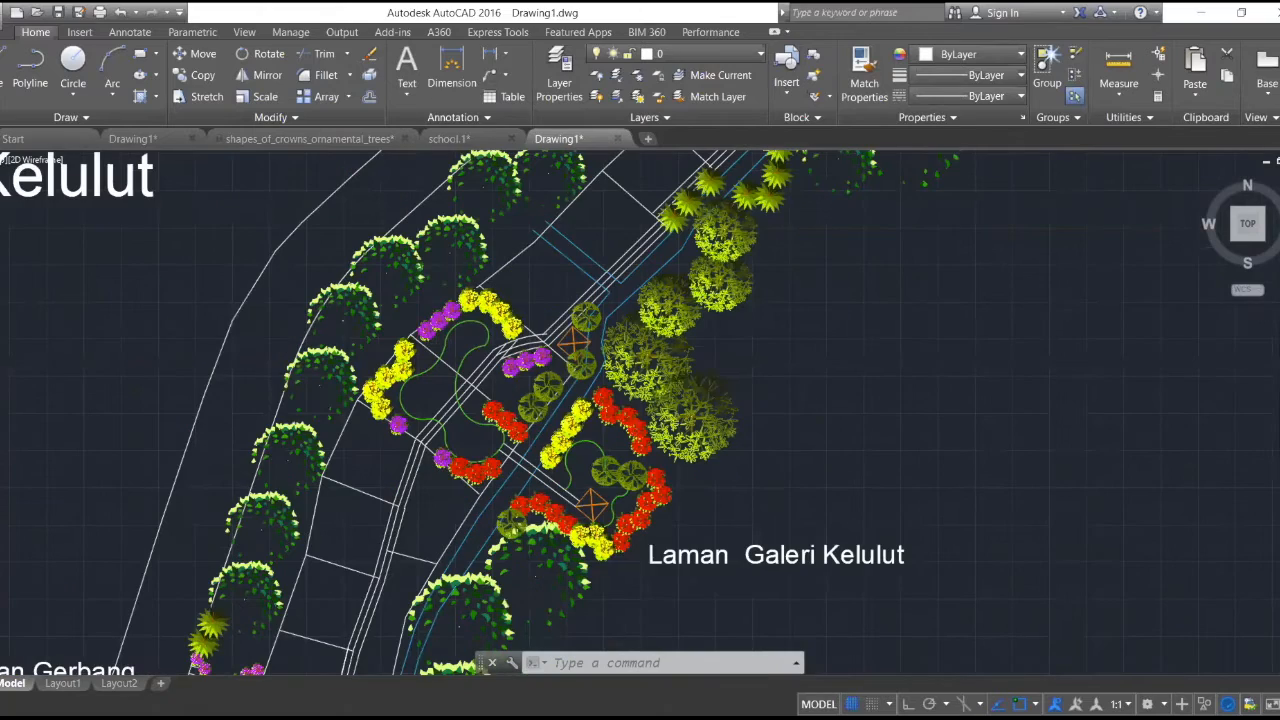
scroll(382, 520, up, 4)
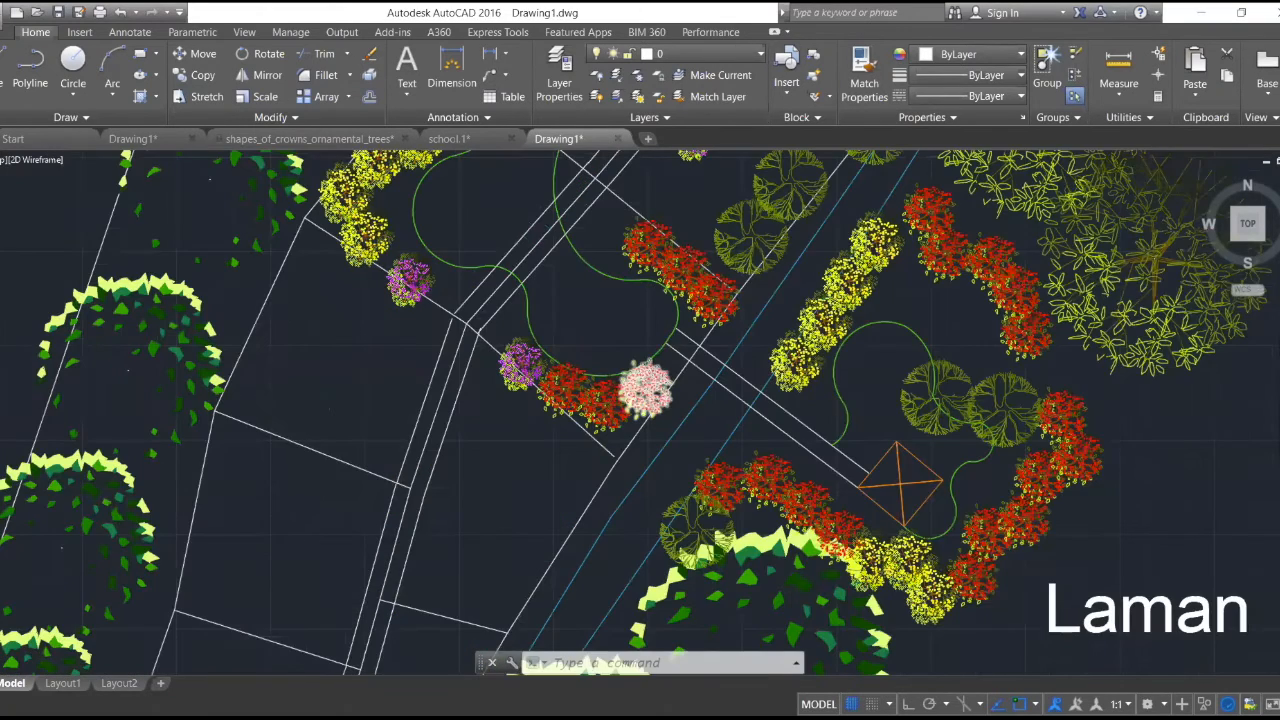
scroll(630, 405, down, 4)
scroll(800, 310, up, 2)
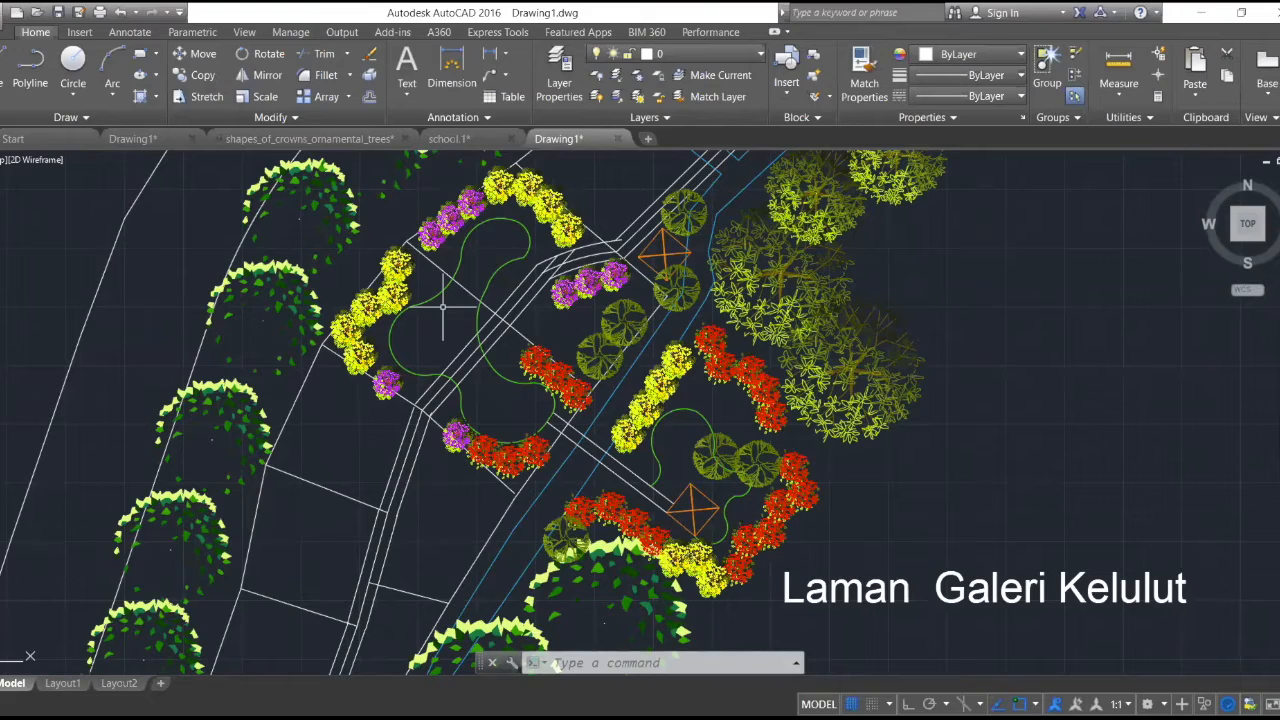
scroll(443, 307, up, 3)
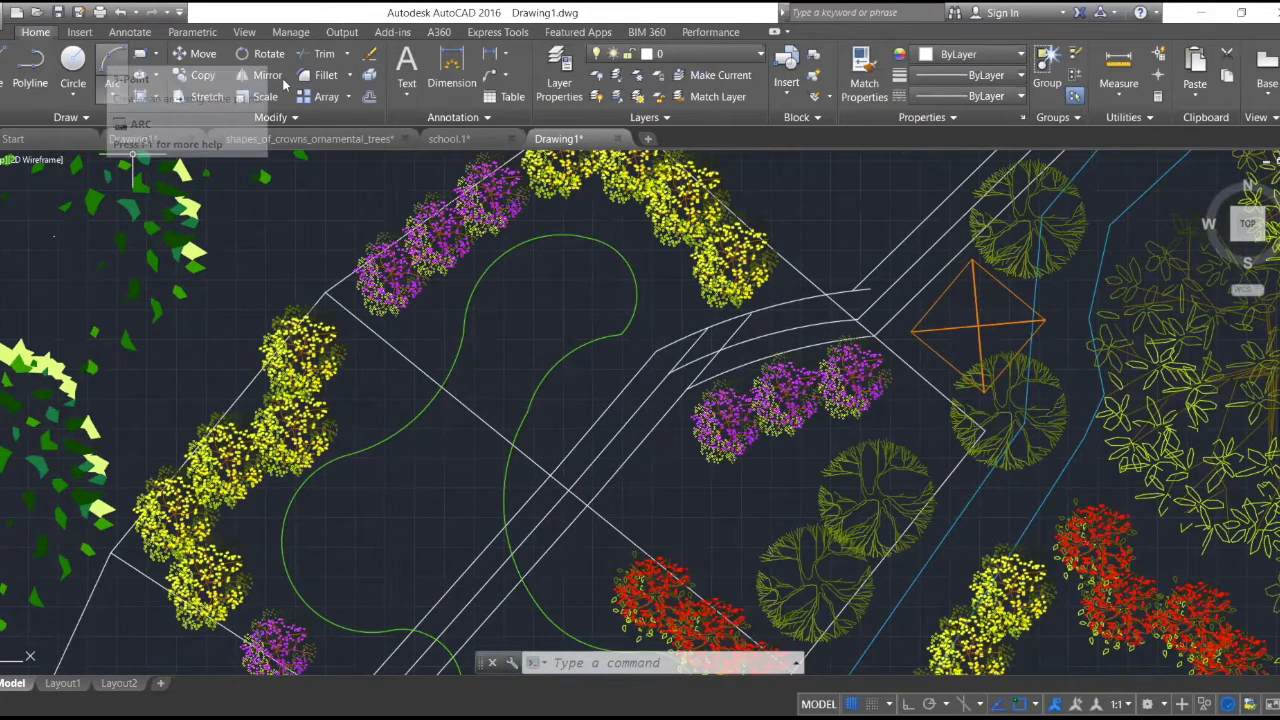
click(112, 62)
scroll(543, 240, up, 5)
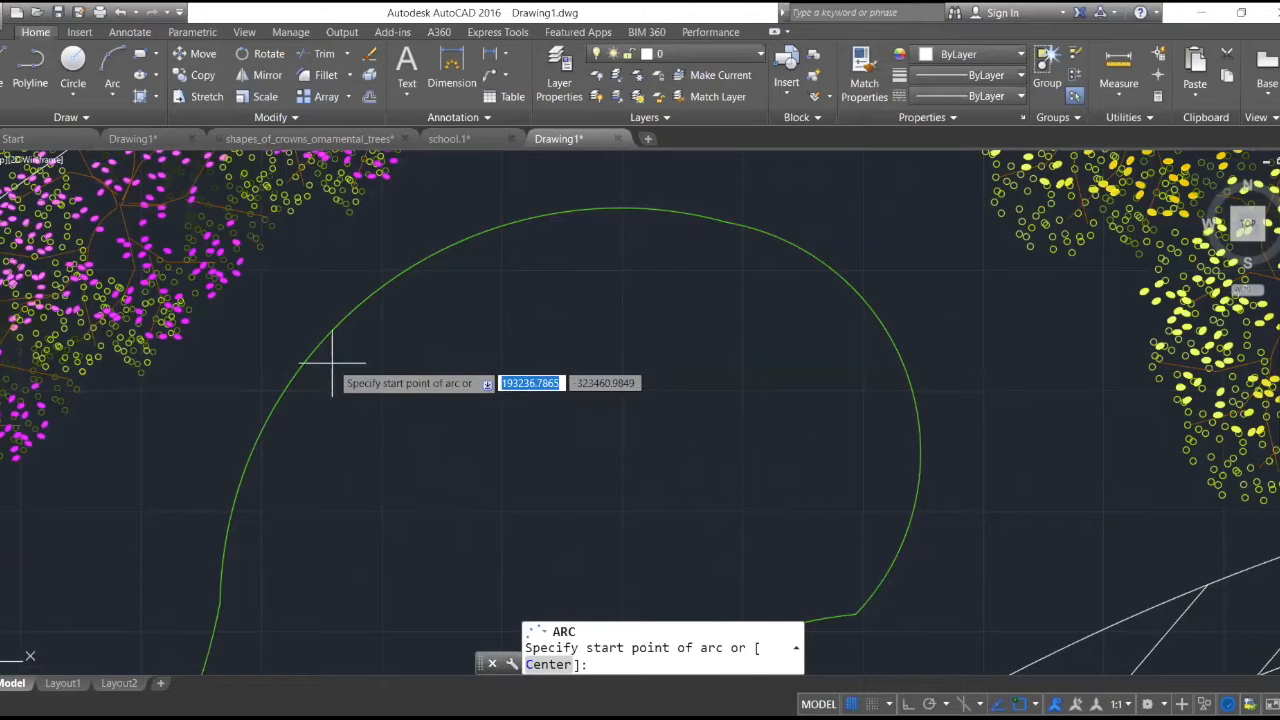
key(Escape)
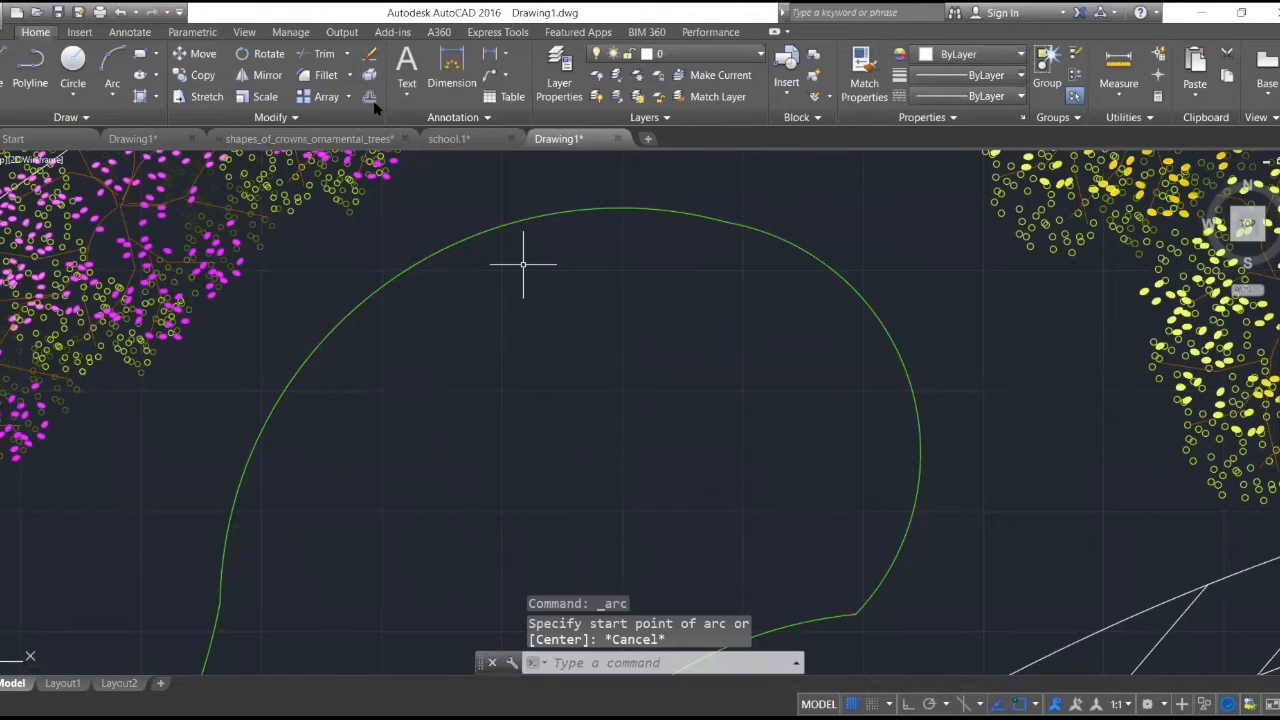
- Offset the upper green arc of the Laman Galeri Kelulut garden outline inward by 400
scroll(548, 243, down, 2)
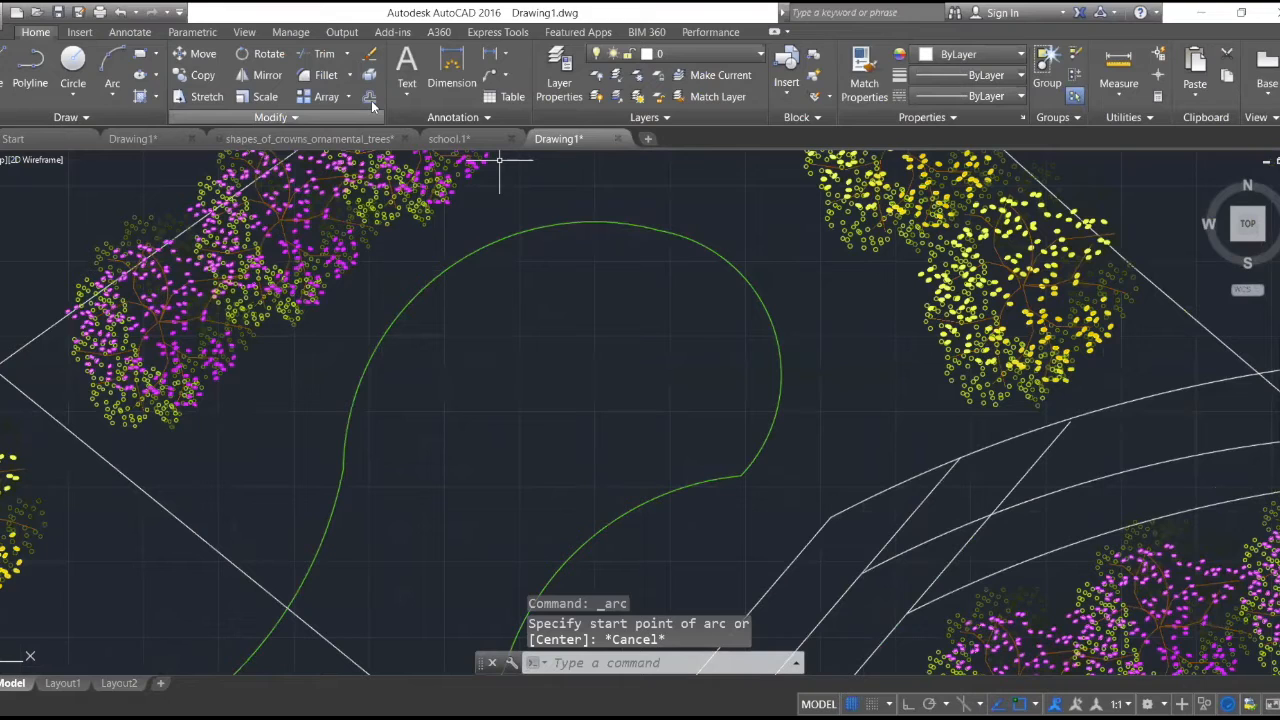
click(370, 100)
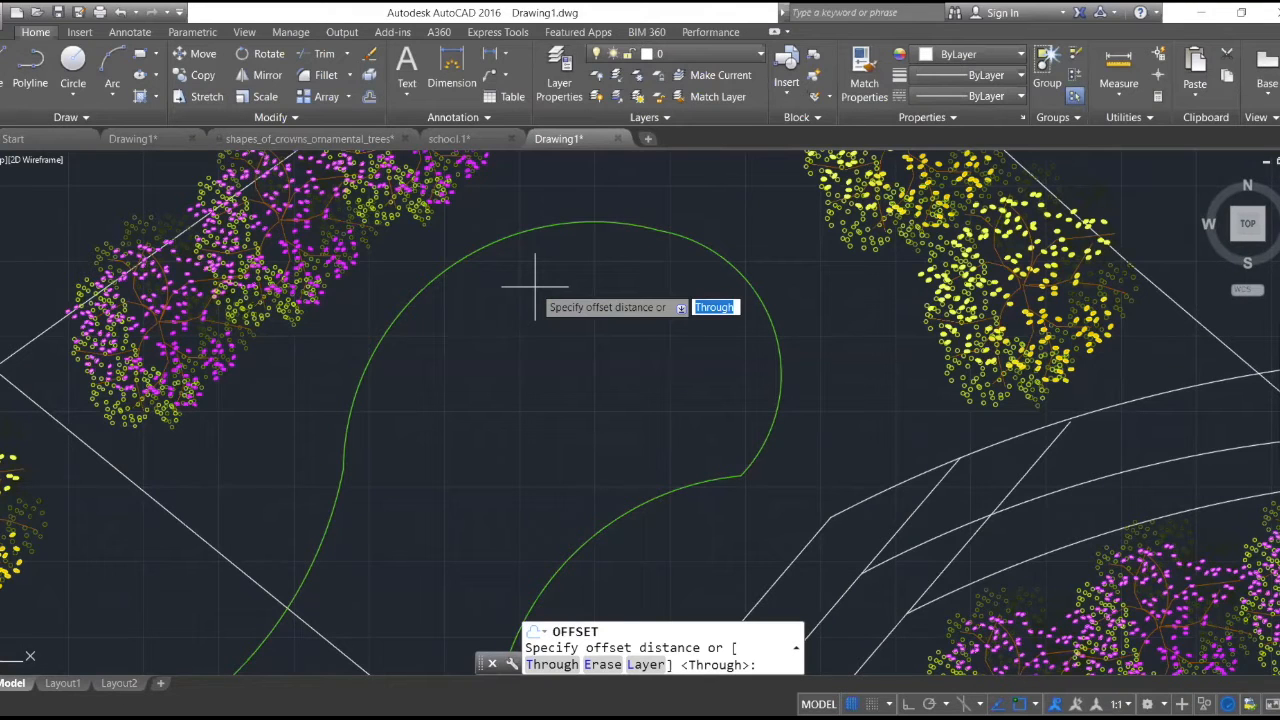
text(400)
key(Return)
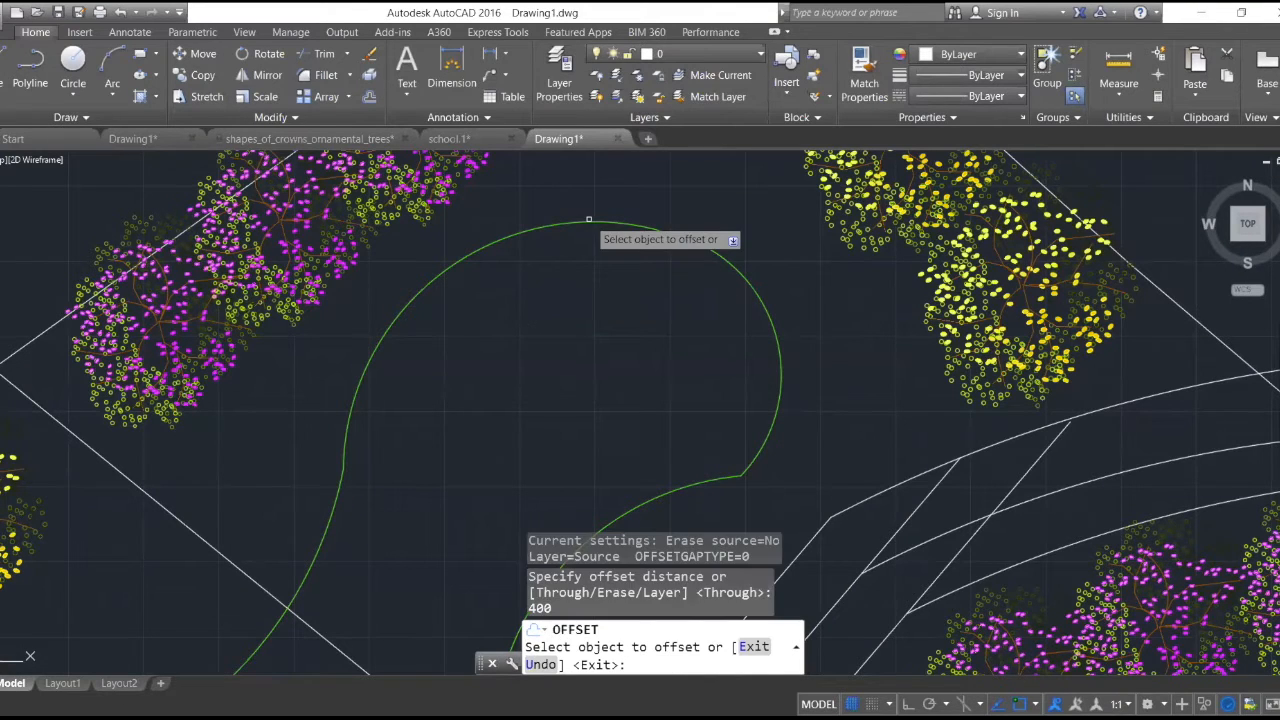
click(589, 224)
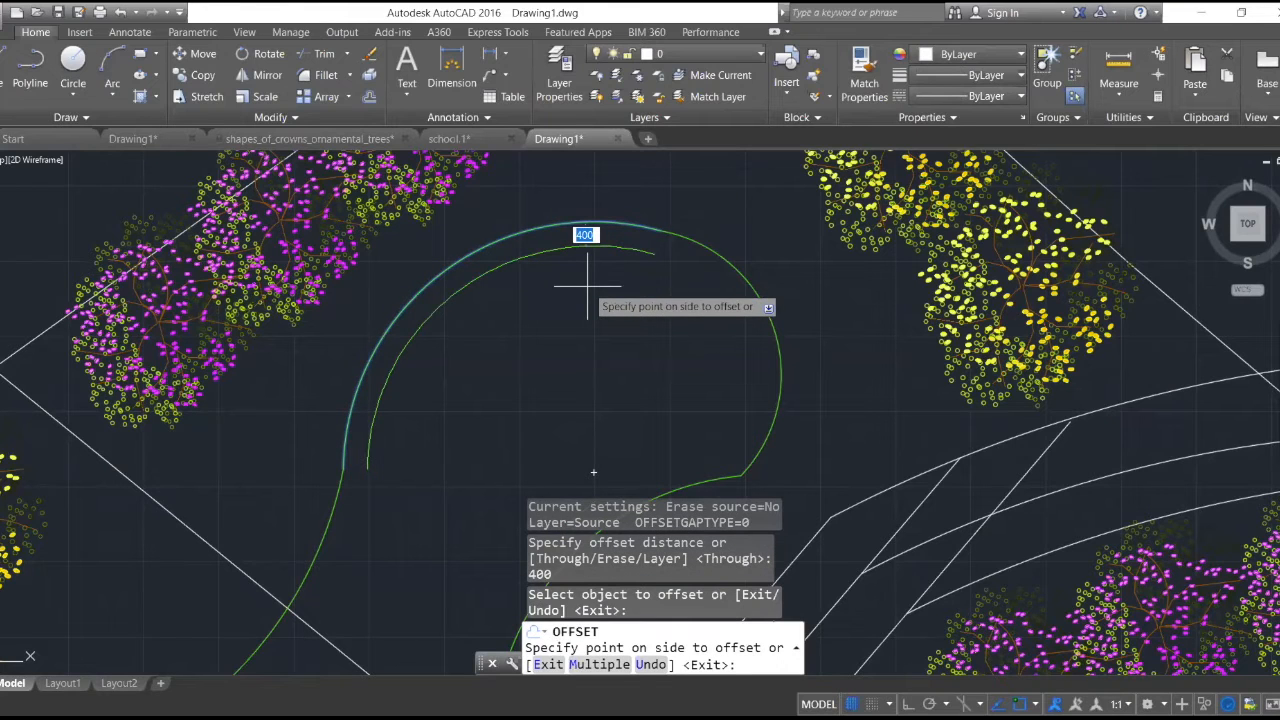
click(587, 286)
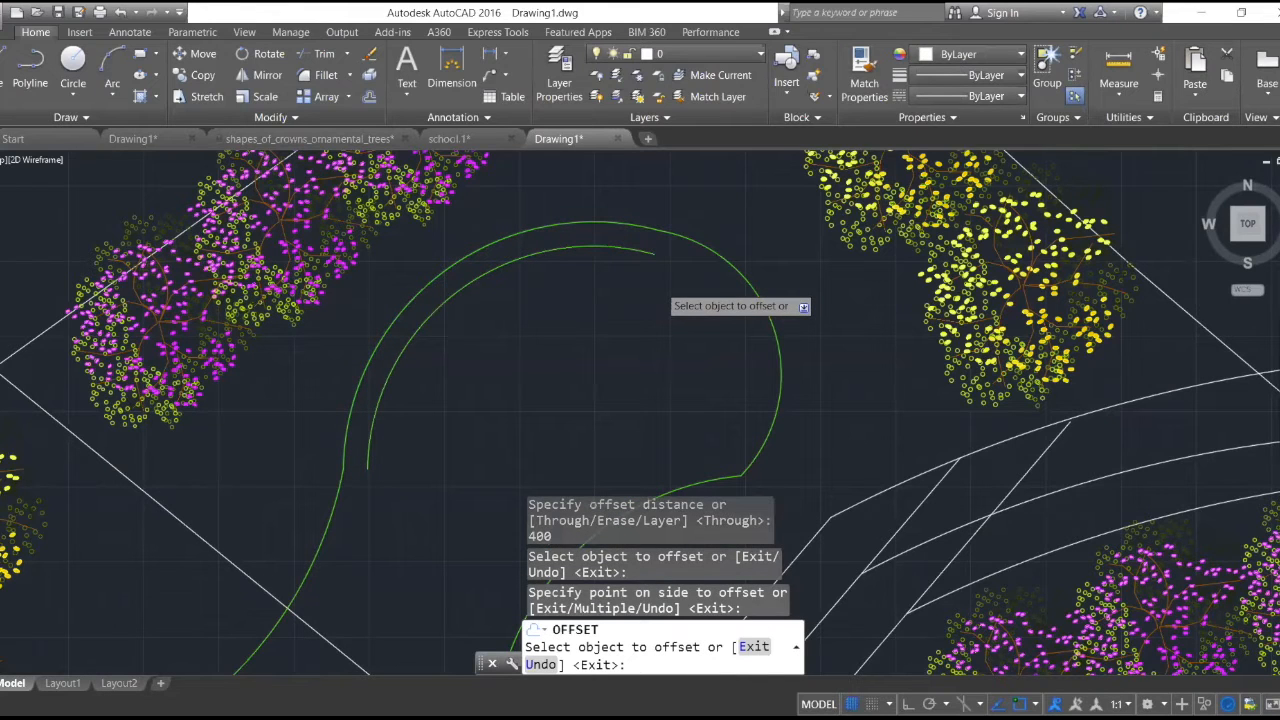
scroll(695, 277, down, 4)
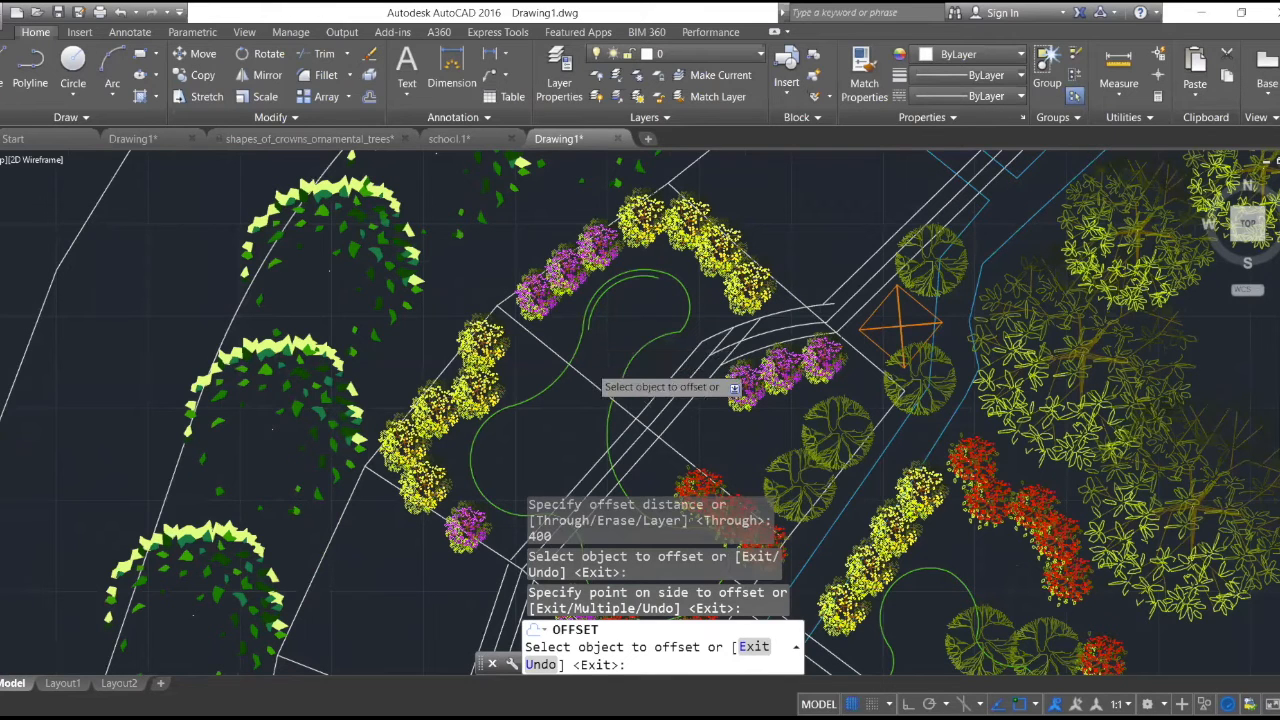
- Draw a short line closing the lower end of the band between the offset arc and the outer green arc
scroll(610, 360, down, 3)
scroll(605, 400, down, 3)
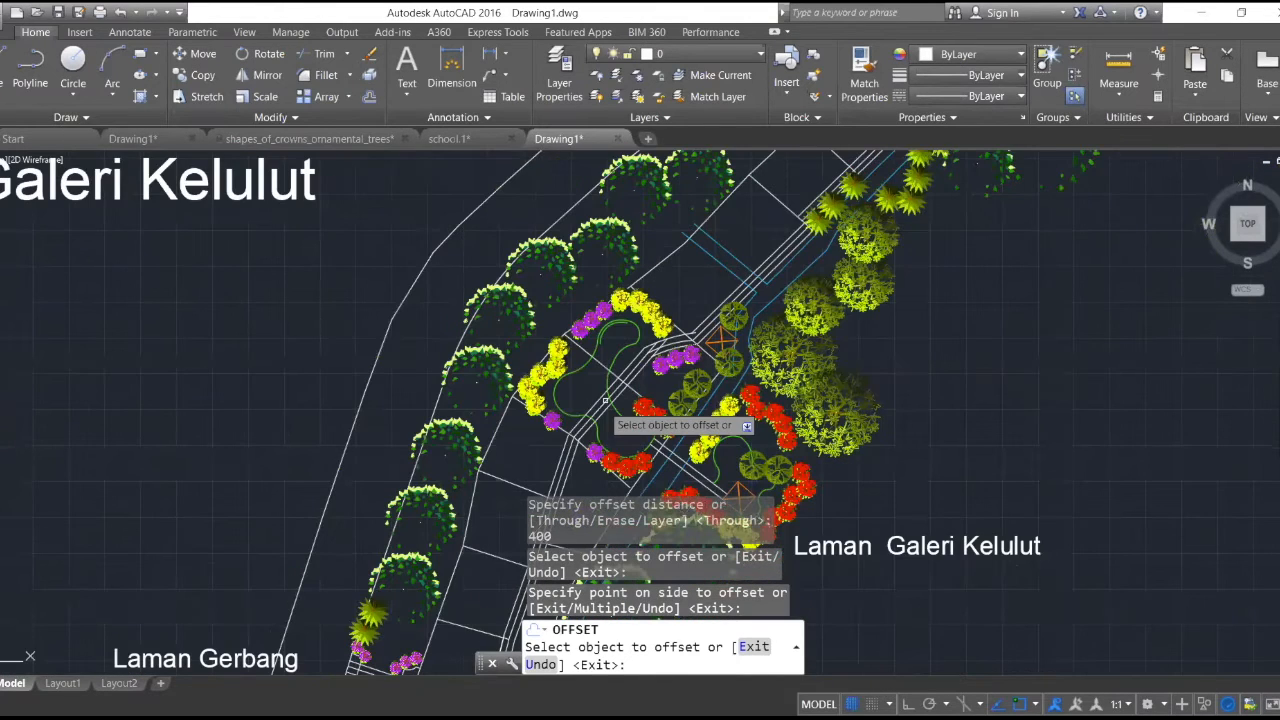
scroll(605, 400, up, 6)
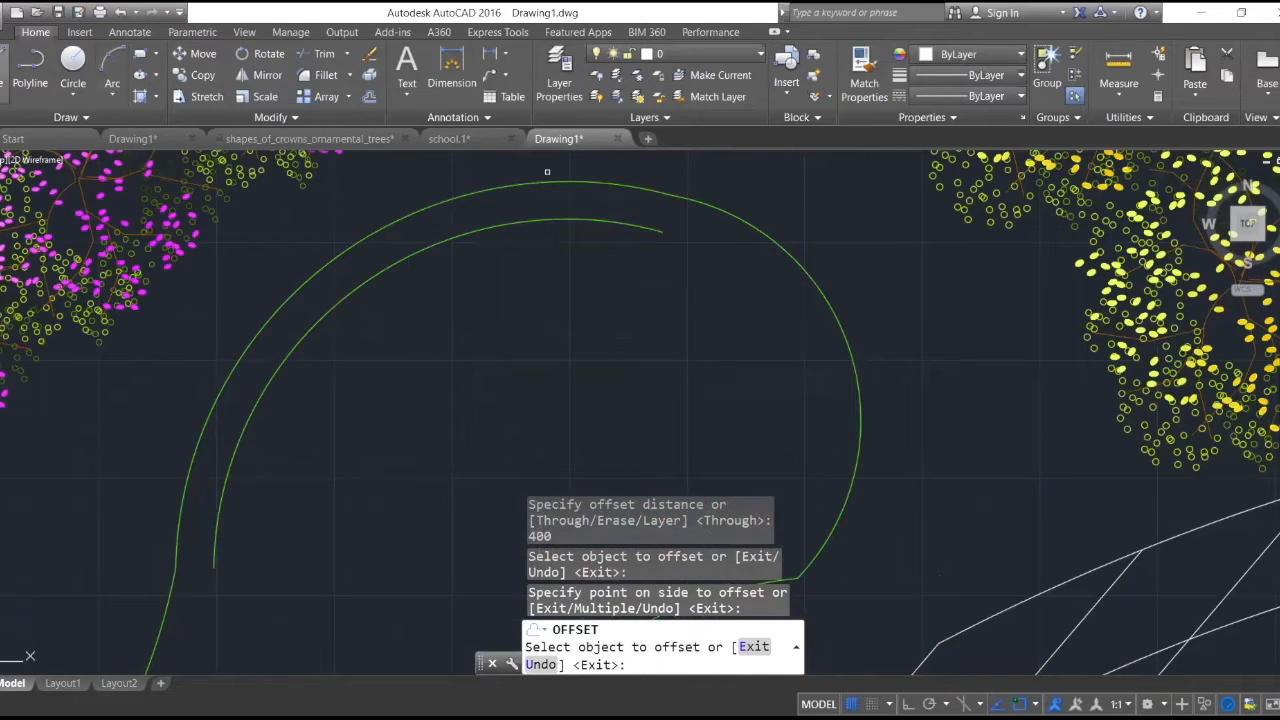
click(5, 72)
click(177, 567)
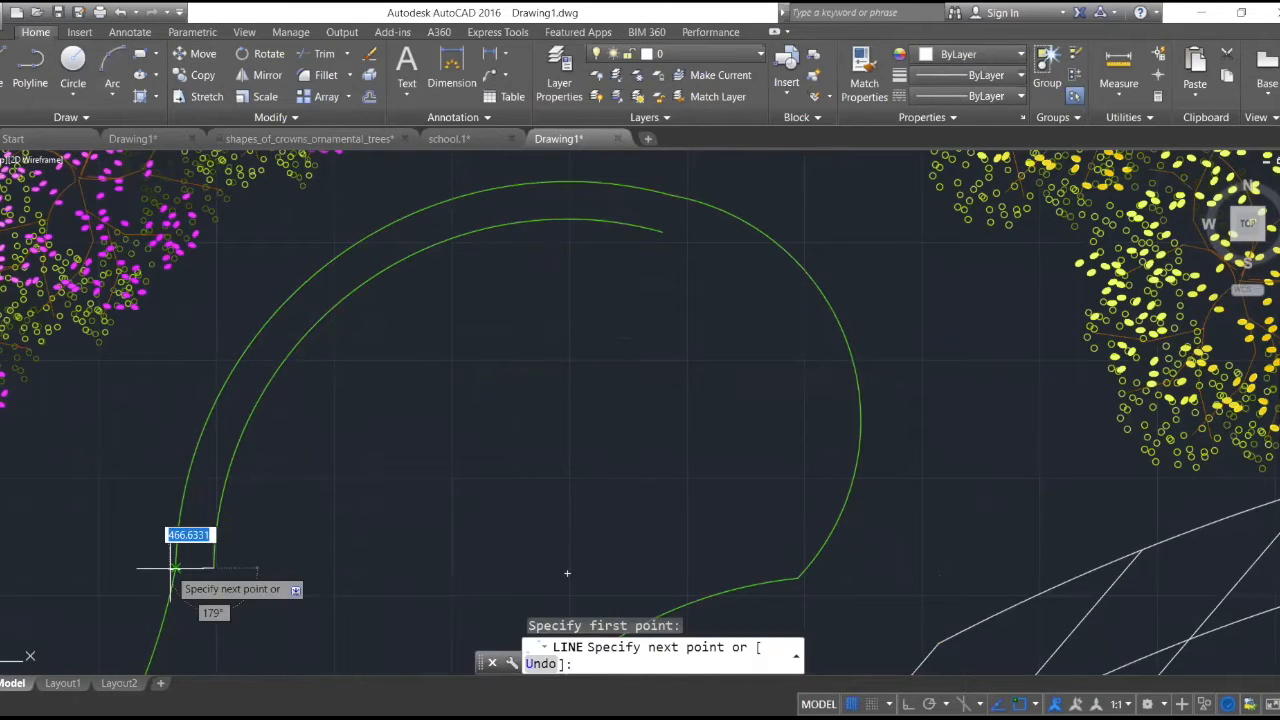
key(Escape)
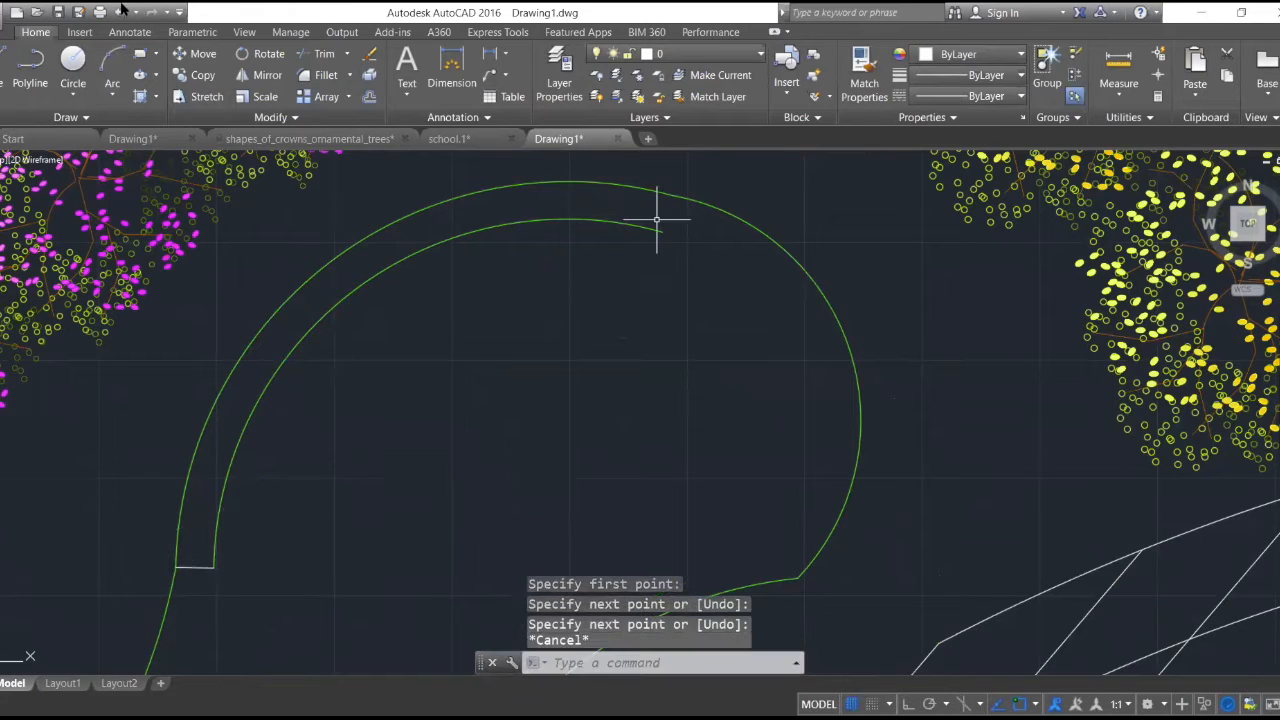
- Draw a short line joining the offset arc's upper endpoint to the outer green arc
click(5, 72)
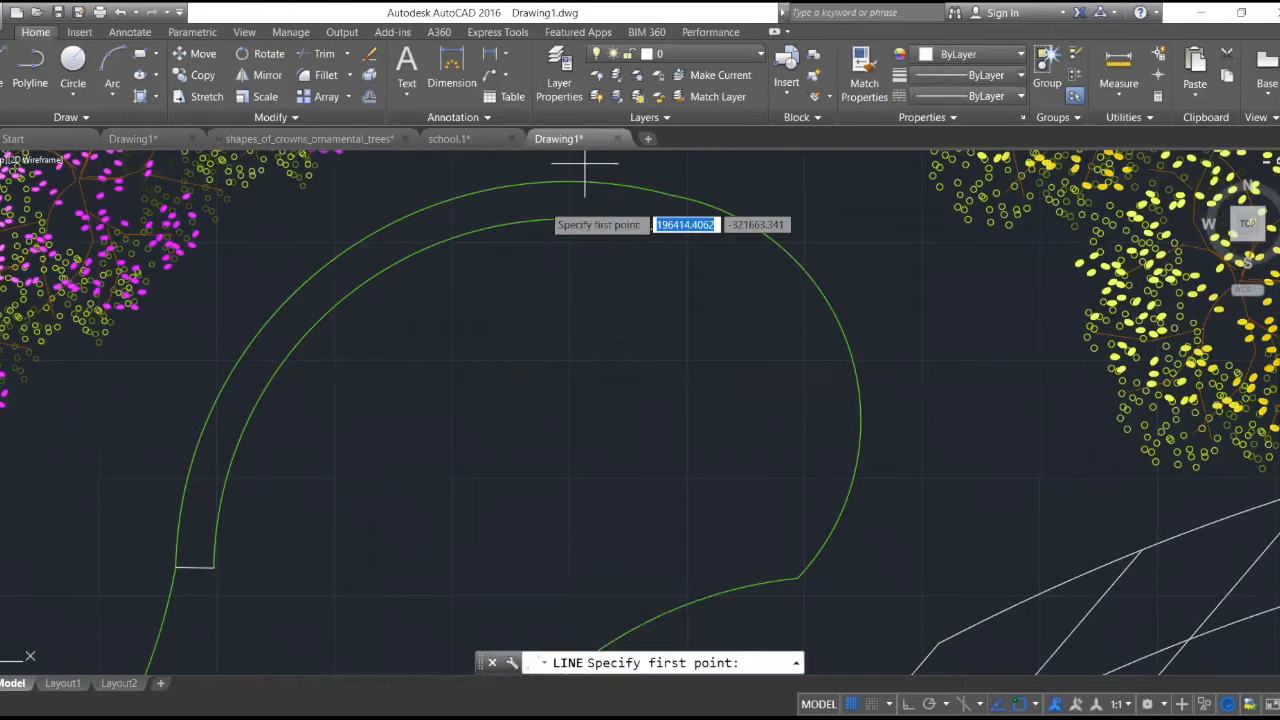
click(663, 226)
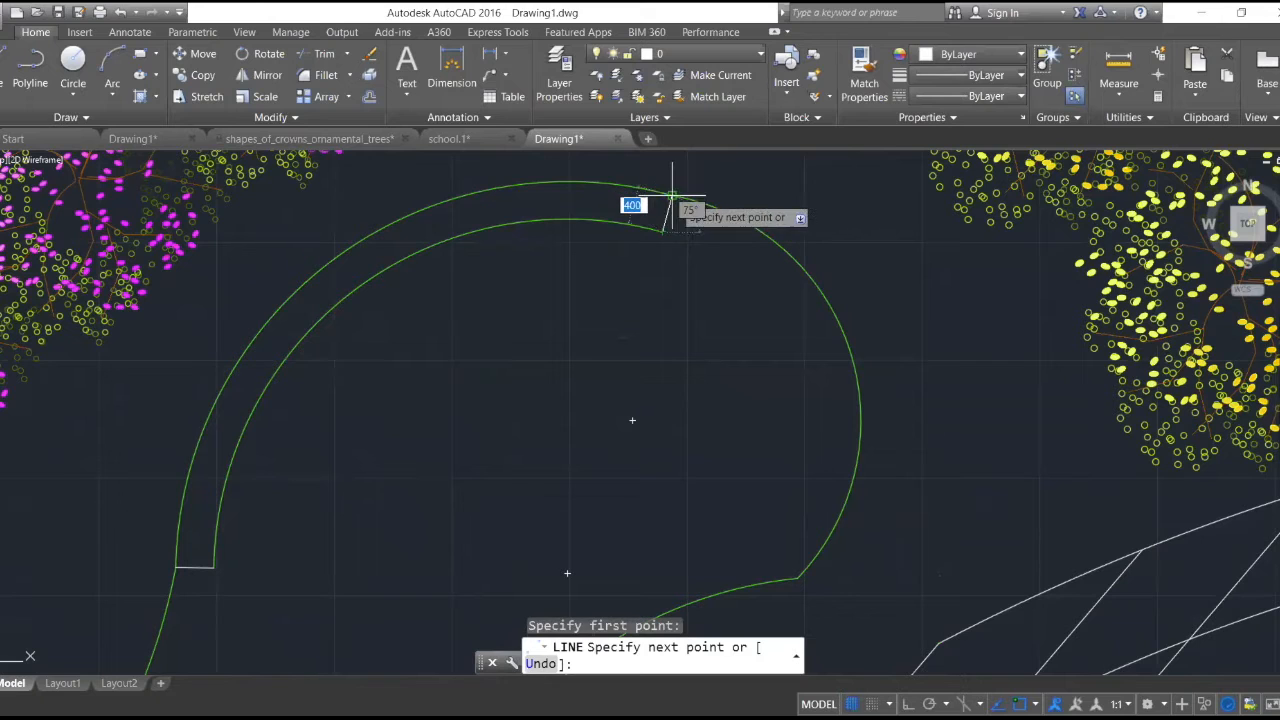
click(671, 196)
key(Escape)
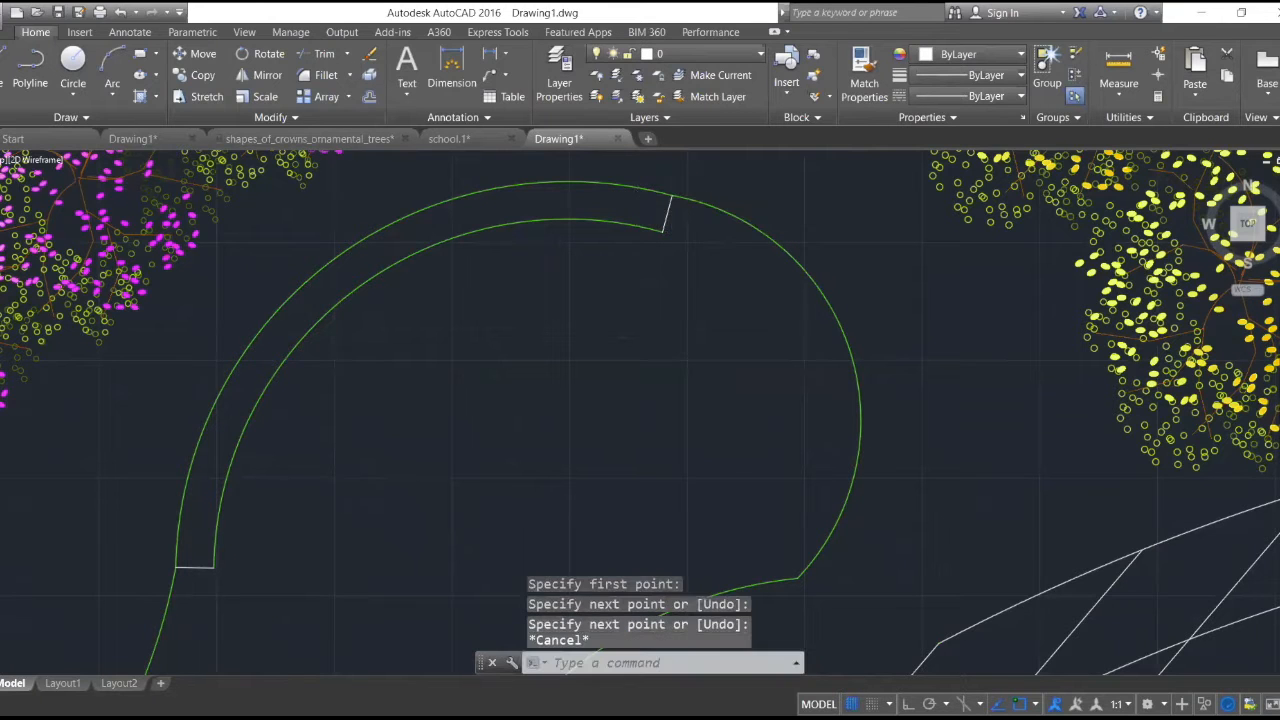
- Move the inner offset arc and the outer green arc to layer 0, then clear the selection
scroll(773, 287, down, 4)
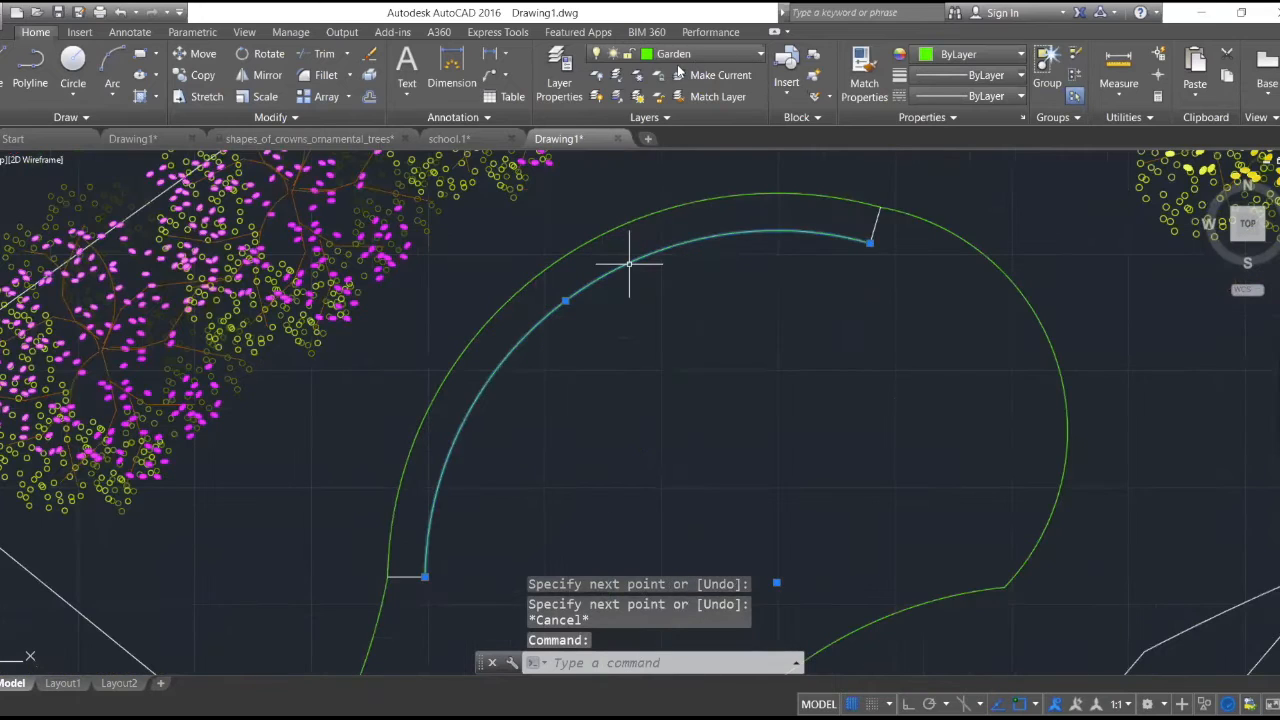
click(680, 54)
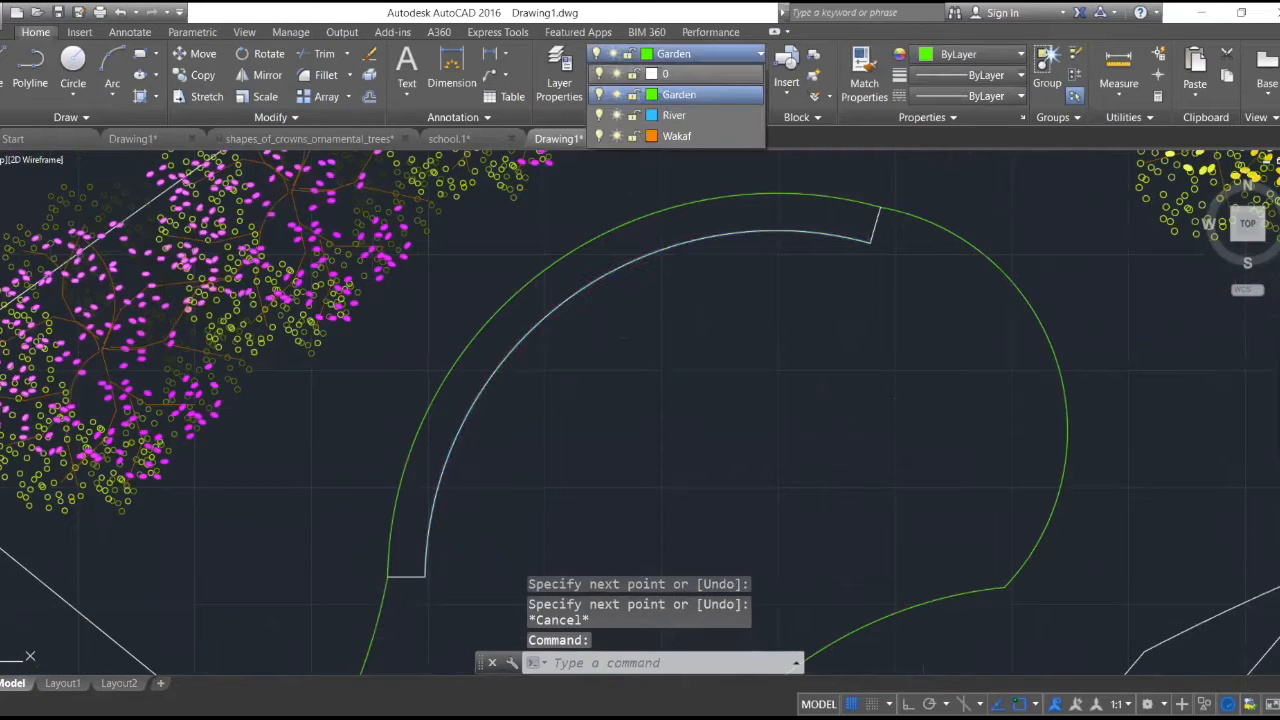
click(646, 212)
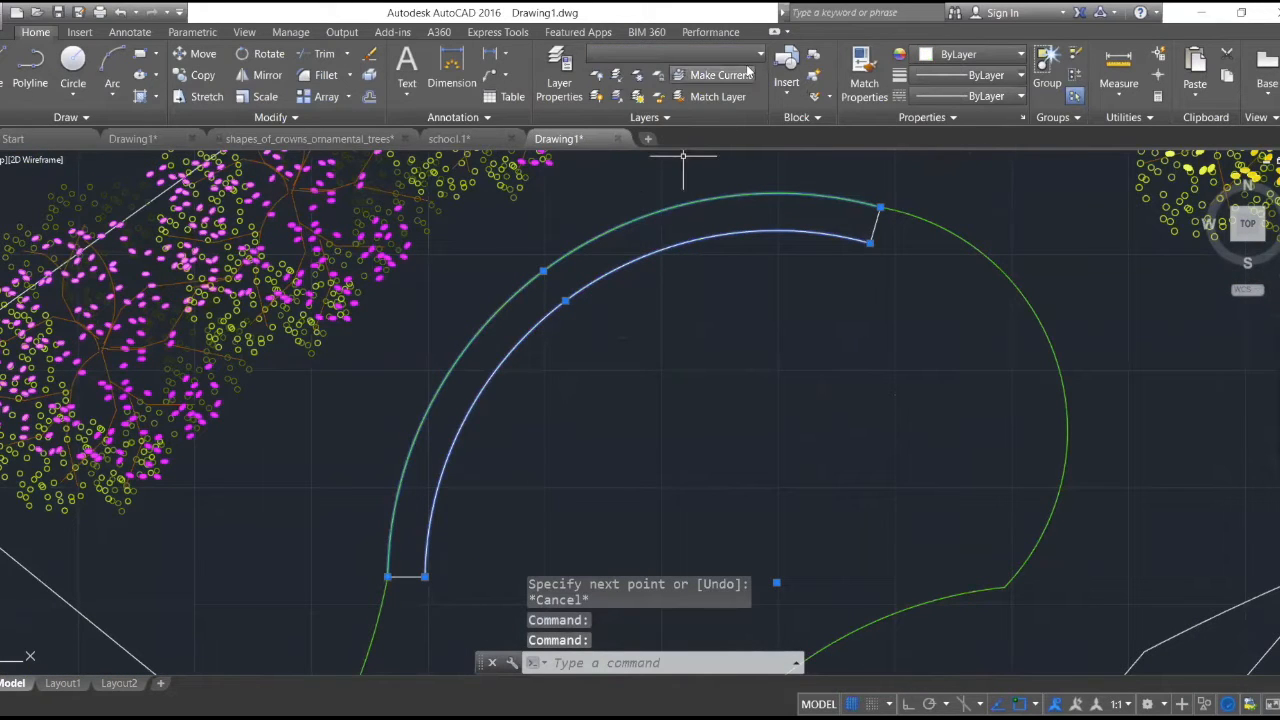
click(655, 54)
click(652, 76)
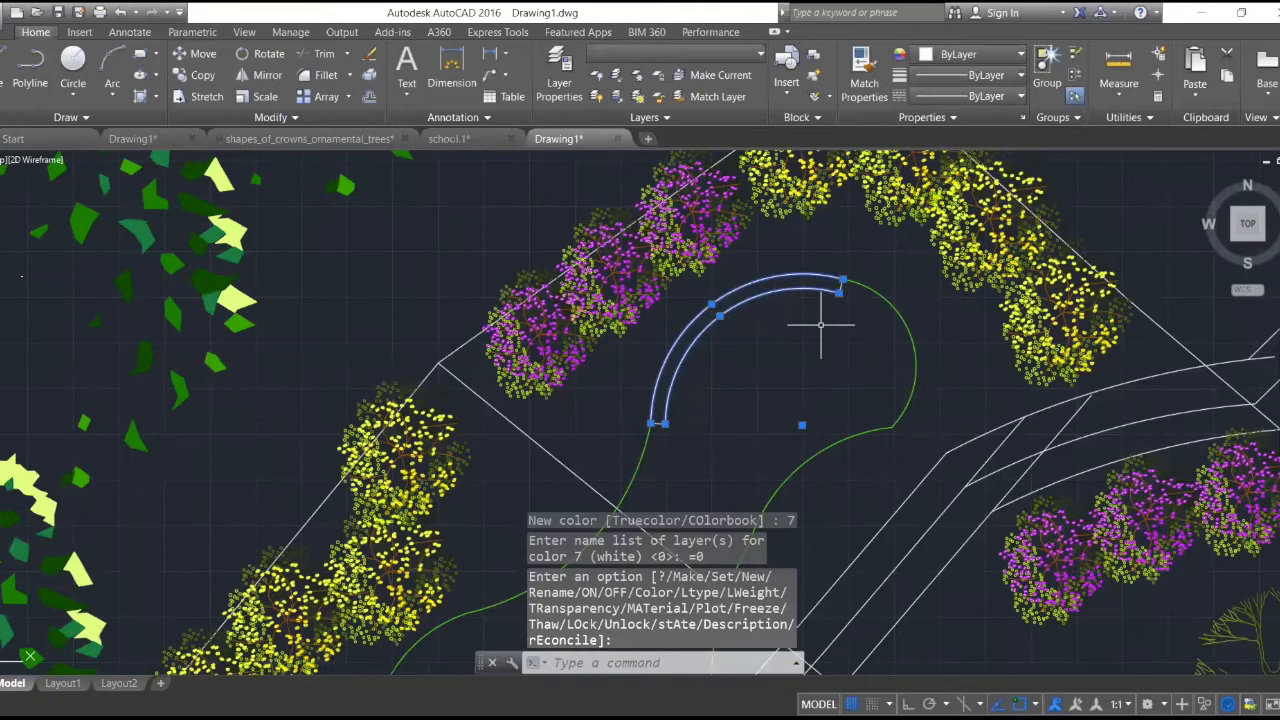
key(Escape)
scroll(797, 326, up, 4)
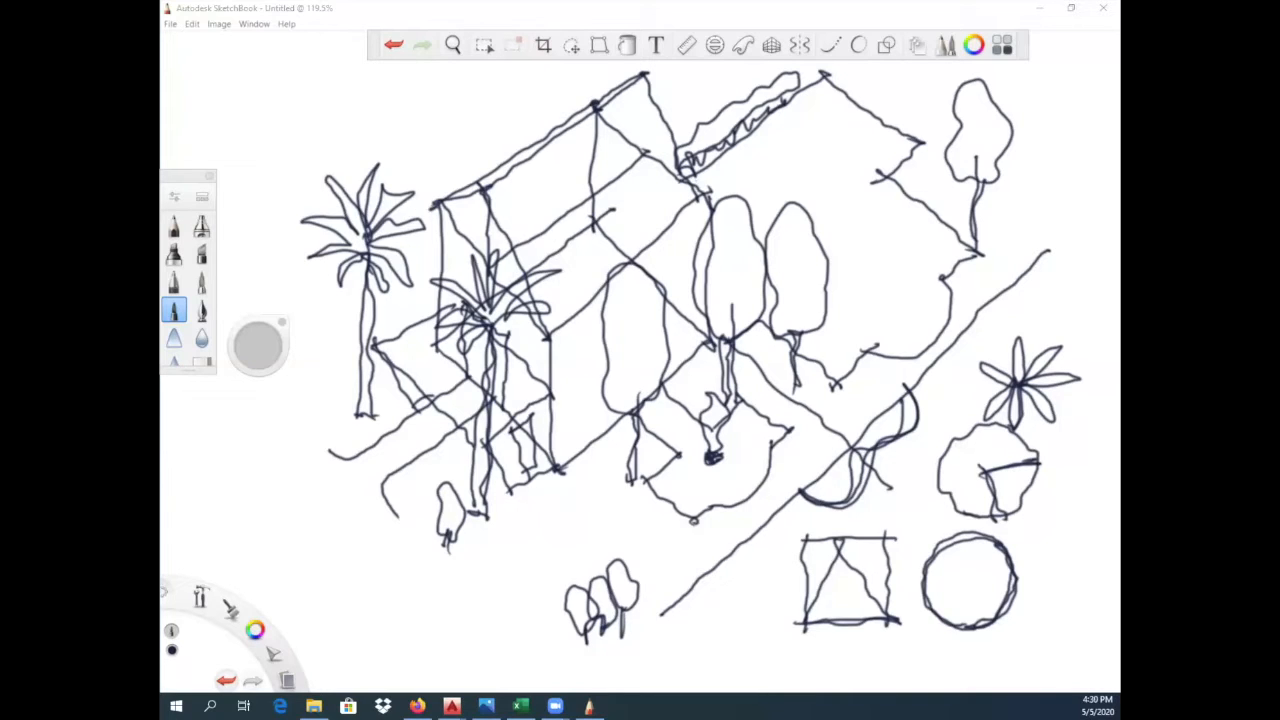
- Switch to SketchBook and, with the Pencil, sketch an inner edge and scribbled shrub on the front bed and another shrub by the left wall
click(175, 226)
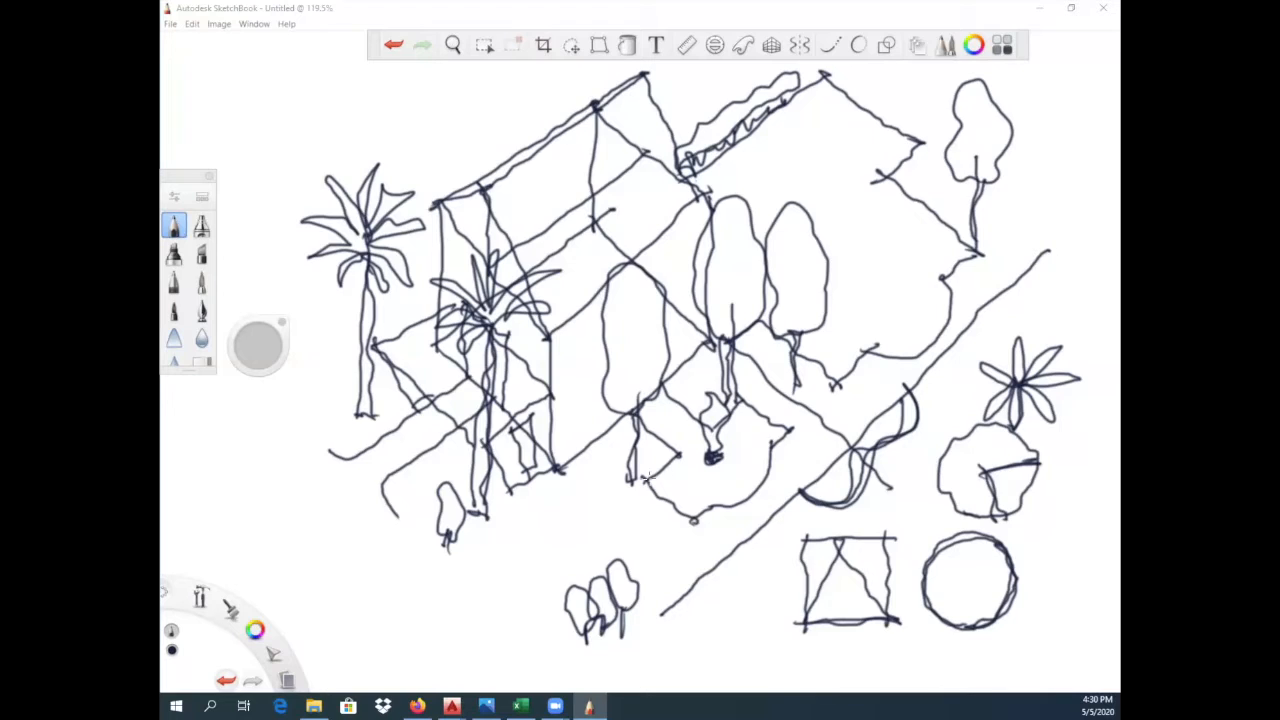
mouse_move(648, 478)
mouse_down()
mouse_move(694, 522)
mouse_move(706, 500)
mouse_up()
drag(648, 470, 702, 504)
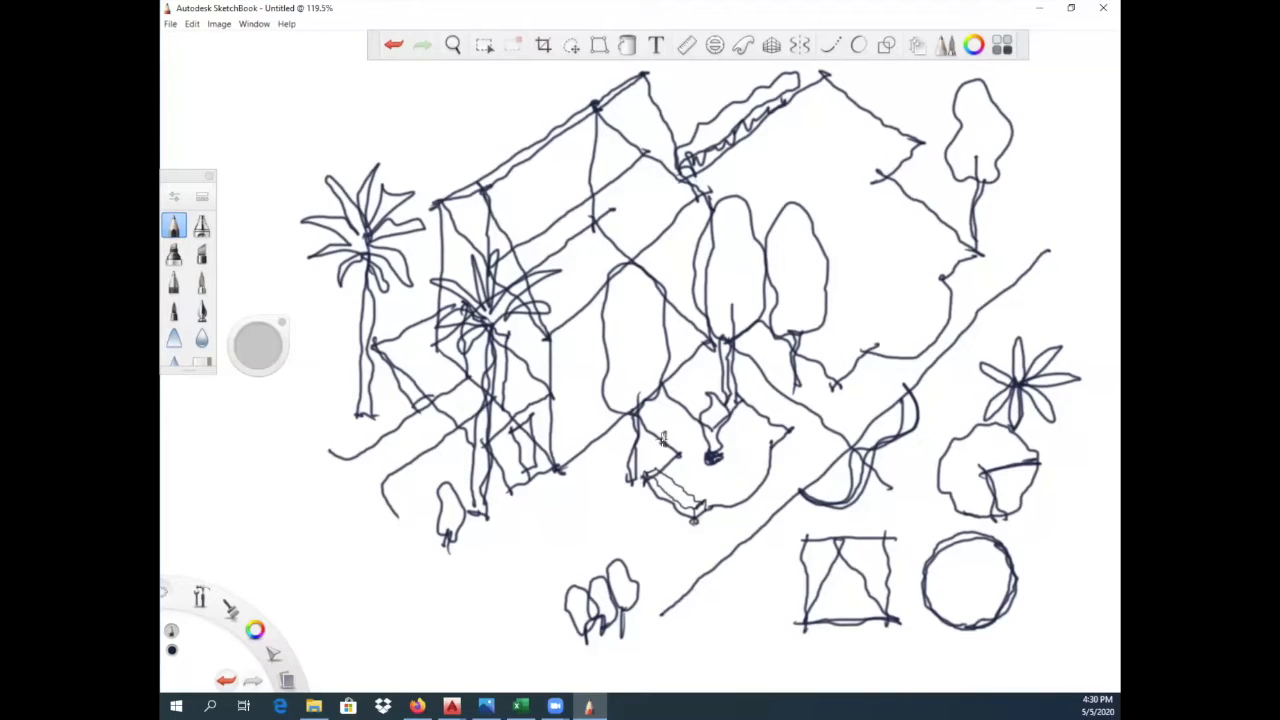
mouse_move(662, 440)
mouse_down()
mouse_move(675, 473)
mouse_move(666, 448)
mouse_move(680, 453)
mouse_up()
mouse_move(680, 453)
mouse_down()
mouse_move(665, 487)
mouse_move(690, 495)
mouse_move(679, 453)
mouse_up()
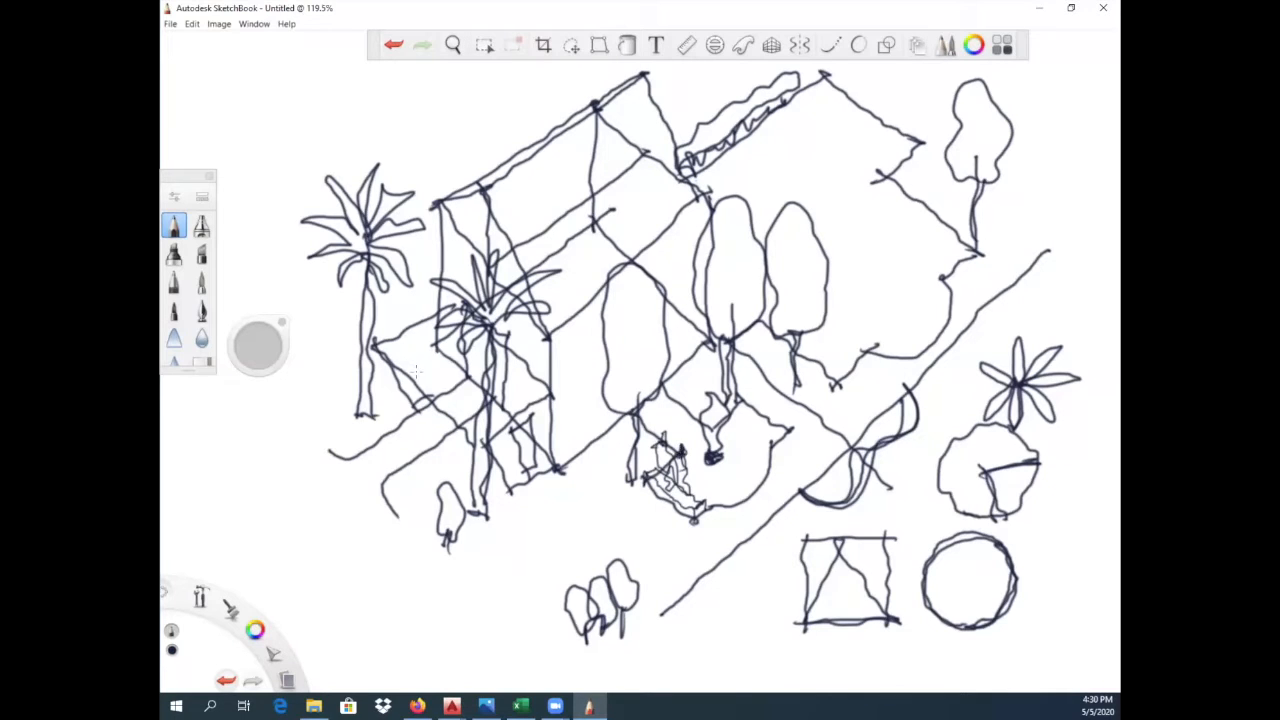
mouse_move(421, 379)
mouse_down()
mouse_move(410, 408)
mouse_move(430, 438)
mouse_move(434, 381)
mouse_move(438, 437)
mouse_up()
- Sketch a double-lined inner outline following the garden behind the trees, and a small box-shaped pavilion near the garden's far corner
mouse_move(730, 195)
mouse_down()
mouse_move(796, 142)
mouse_move(914, 244)
mouse_up()
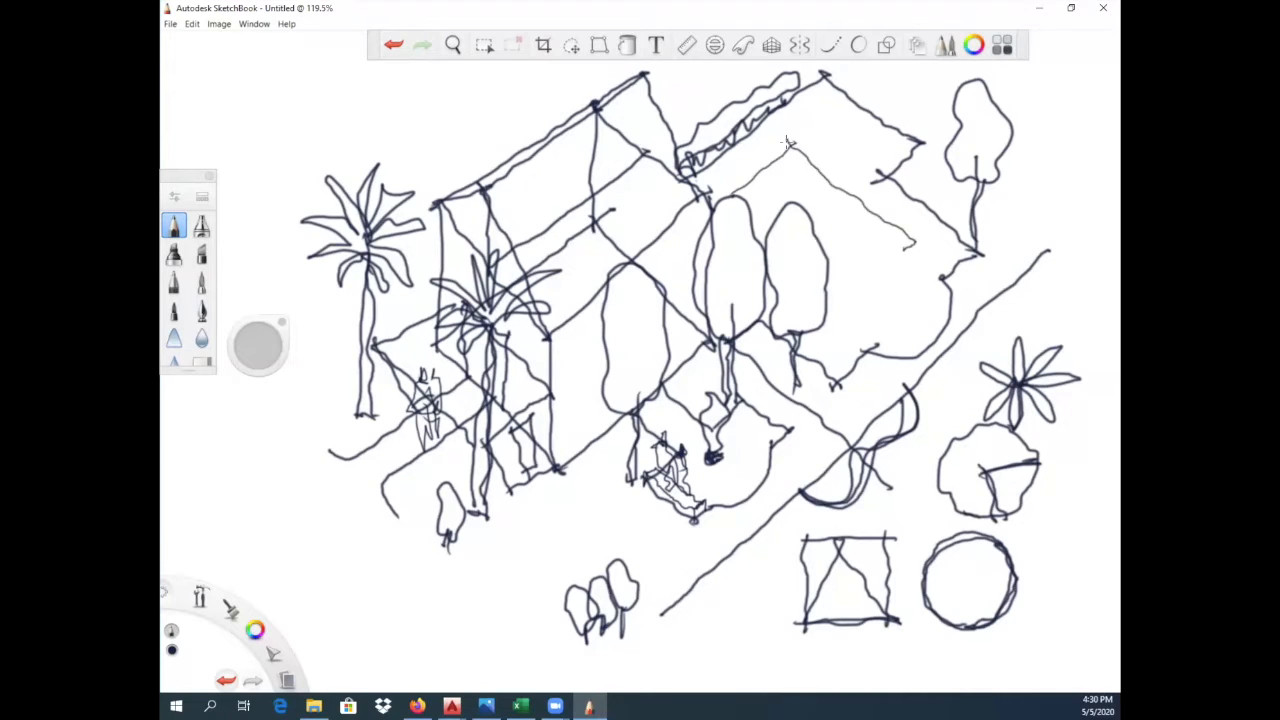
mouse_move(842, 318)
mouse_down()
mouse_move(884, 310)
mouse_move(912, 242)
mouse_up()
mouse_move(842, 318)
mouse_down()
mouse_move(810, 328)
mouse_move(856, 318)
mouse_move(898, 286)
mouse_move(895, 256)
mouse_move(914, 242)
mouse_up()
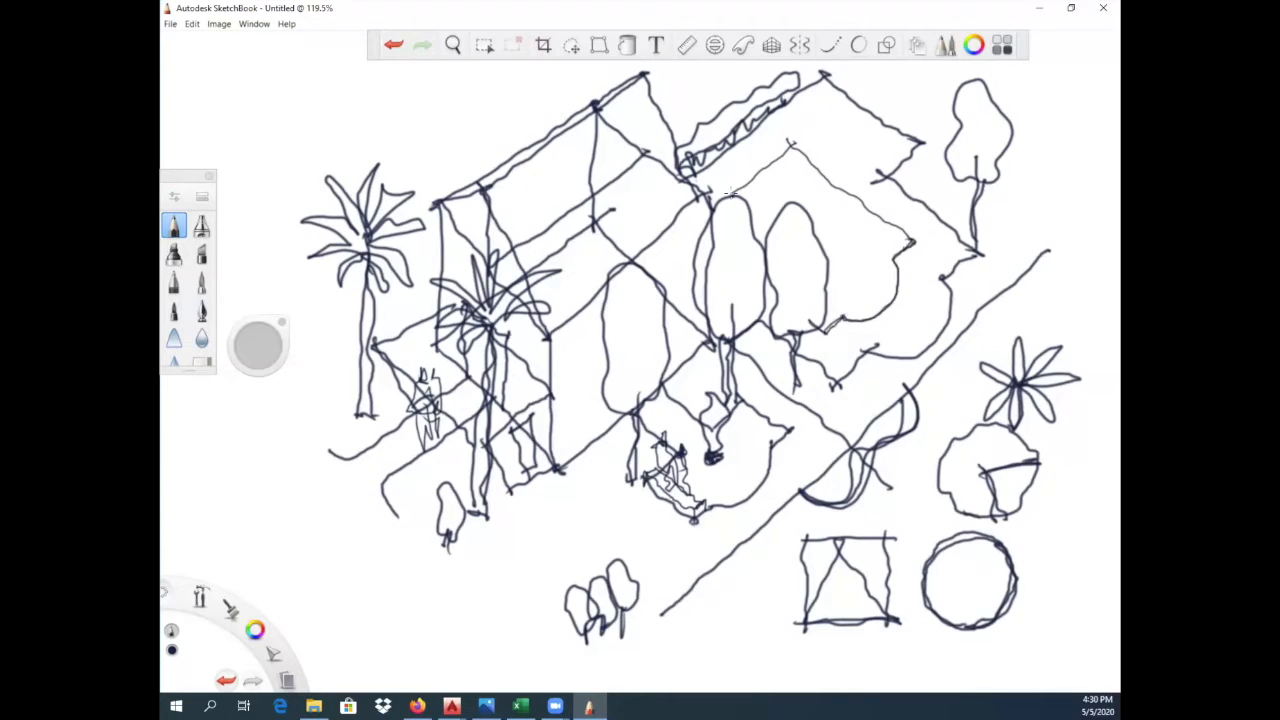
mouse_move(718, 190)
mouse_down()
mouse_move(790, 151)
mouse_move(910, 244)
mouse_up()
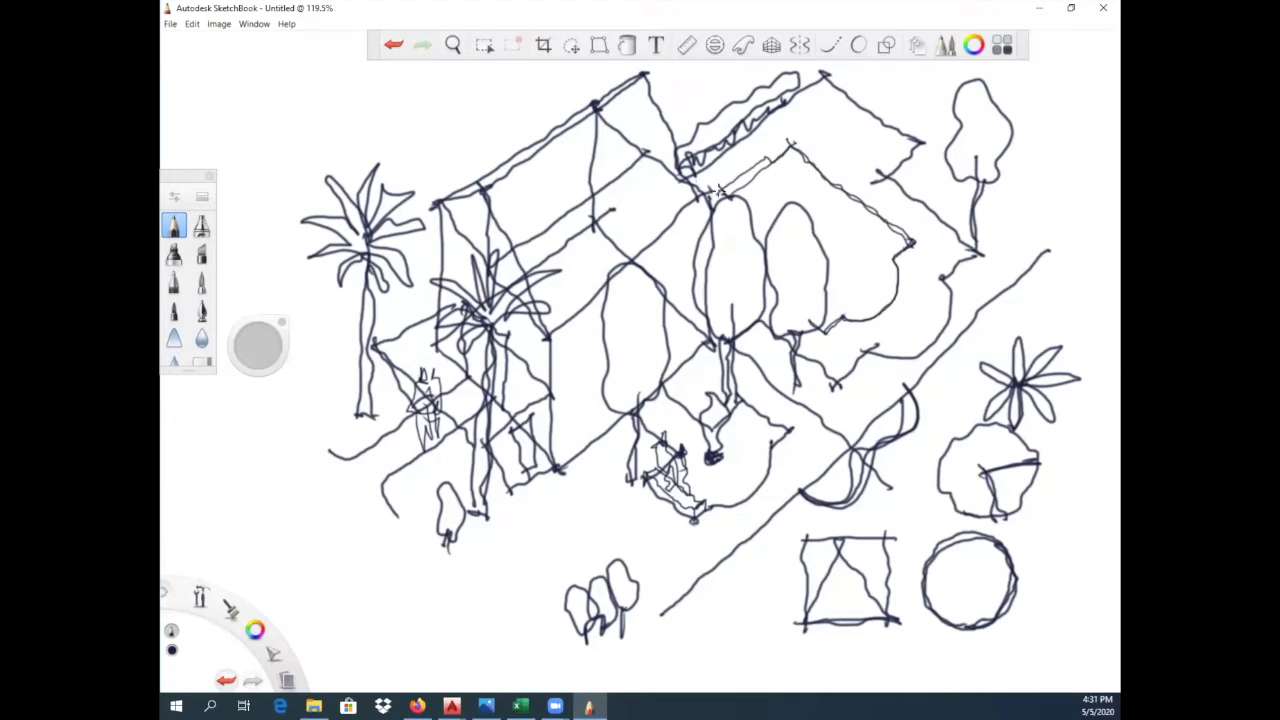
mouse_move(820, 114)
mouse_down()
mouse_move(845, 165)
mouse_move(877, 146)
mouse_move(874, 103)
mouse_move(845, 124)
mouse_move(844, 160)
mouse_move(824, 142)
mouse_move(847, 91)
mouse_move(844, 120)
mouse_up()
mouse_move(847, 90)
mouse_down()
mouse_move(875, 103)
mouse_move(842, 128)
mouse_move(866, 118)
mouse_move(867, 146)
mouse_move(846, 152)
mouse_up()
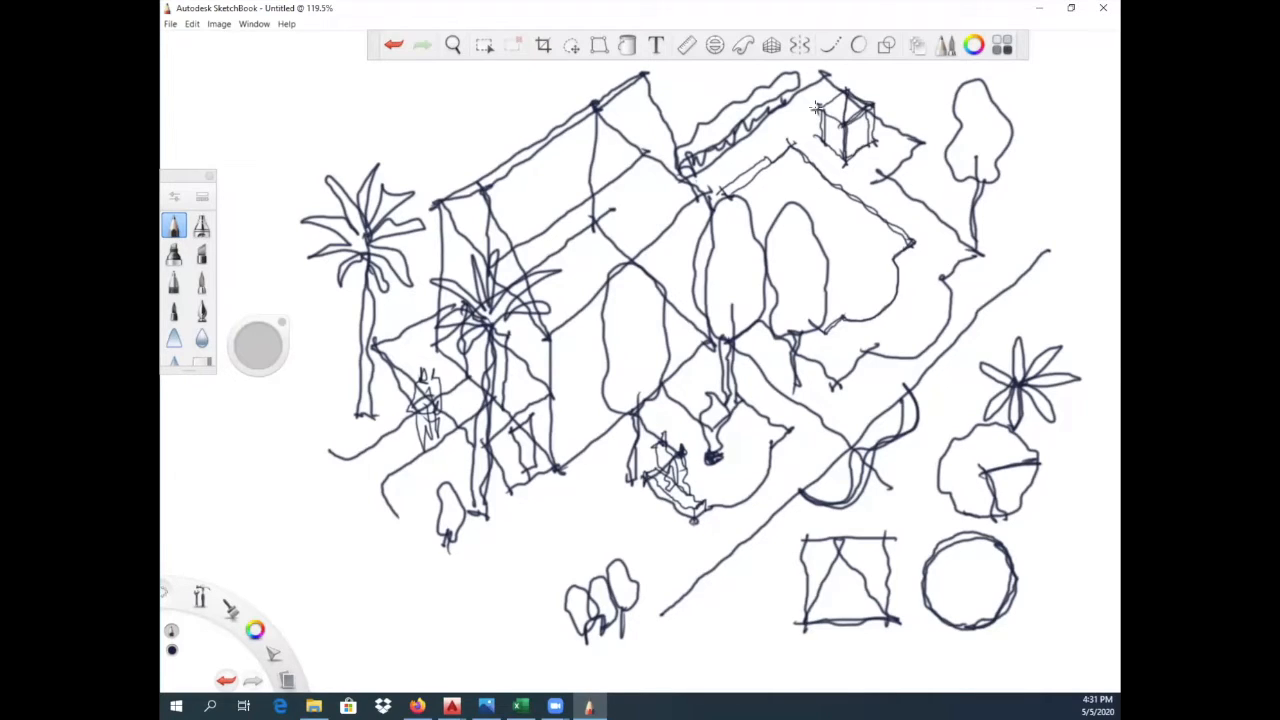
- Sketch a double-lined frame on the house's long front wall, with a vertical post and a slanted beam running behind the trees
drag(566, 390, 566, 466)
drag(566, 390, 722, 268)
drag(567, 391, 567, 462)
drag(576, 392, 576, 460)
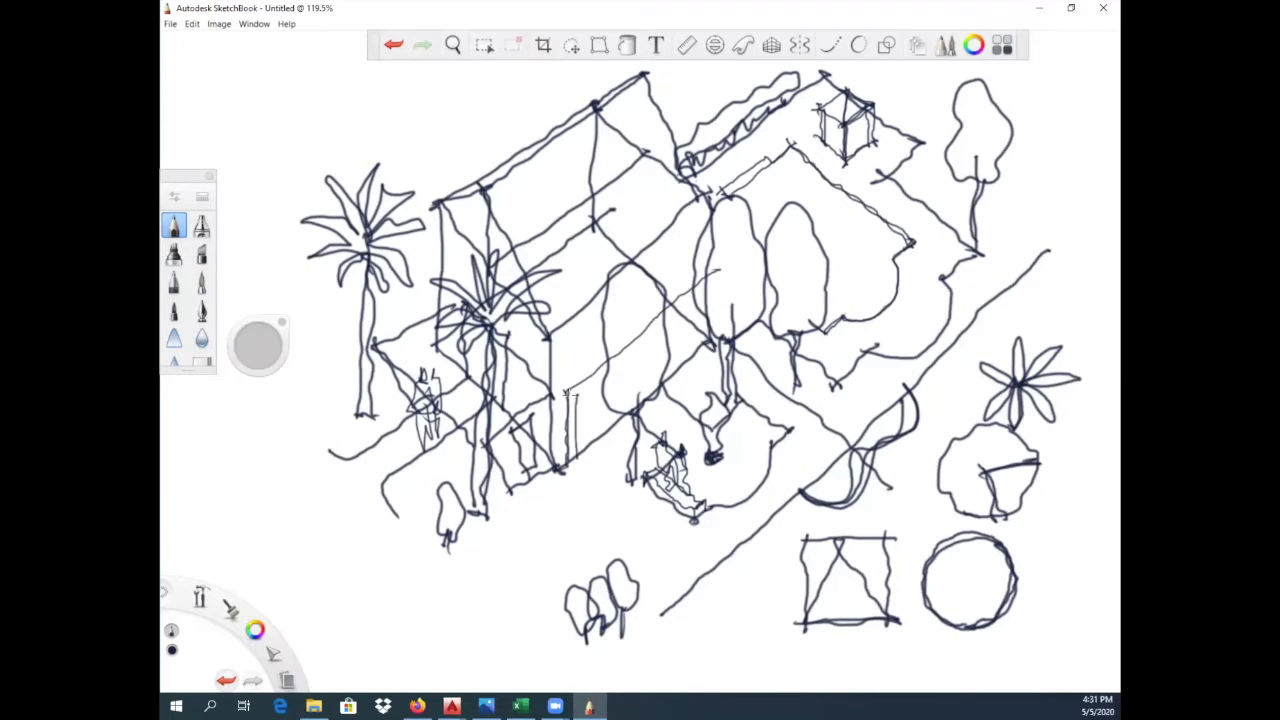
drag(568, 394, 618, 364)
drag(700, 292, 660, 320)
- Draw a curved line inside the garden's inner outline and add shading strokes beneath the tree crowns and the left palm
drag(729, 195, 888, 252)
drag(748, 204, 832, 174)
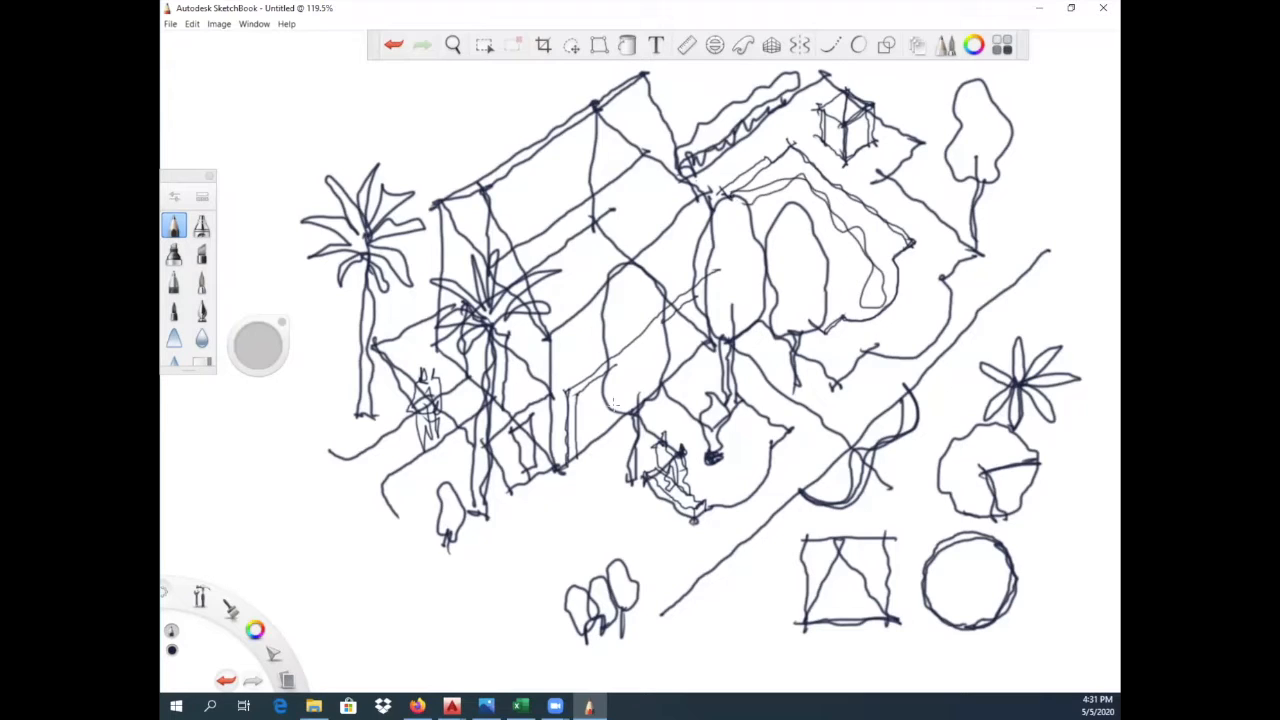
drag(614, 402, 652, 374)
drag(714, 328, 762, 298)
mouse_move(810, 303)
mouse_down()
mouse_move(776, 318)
mouse_move(816, 306)
mouse_up()
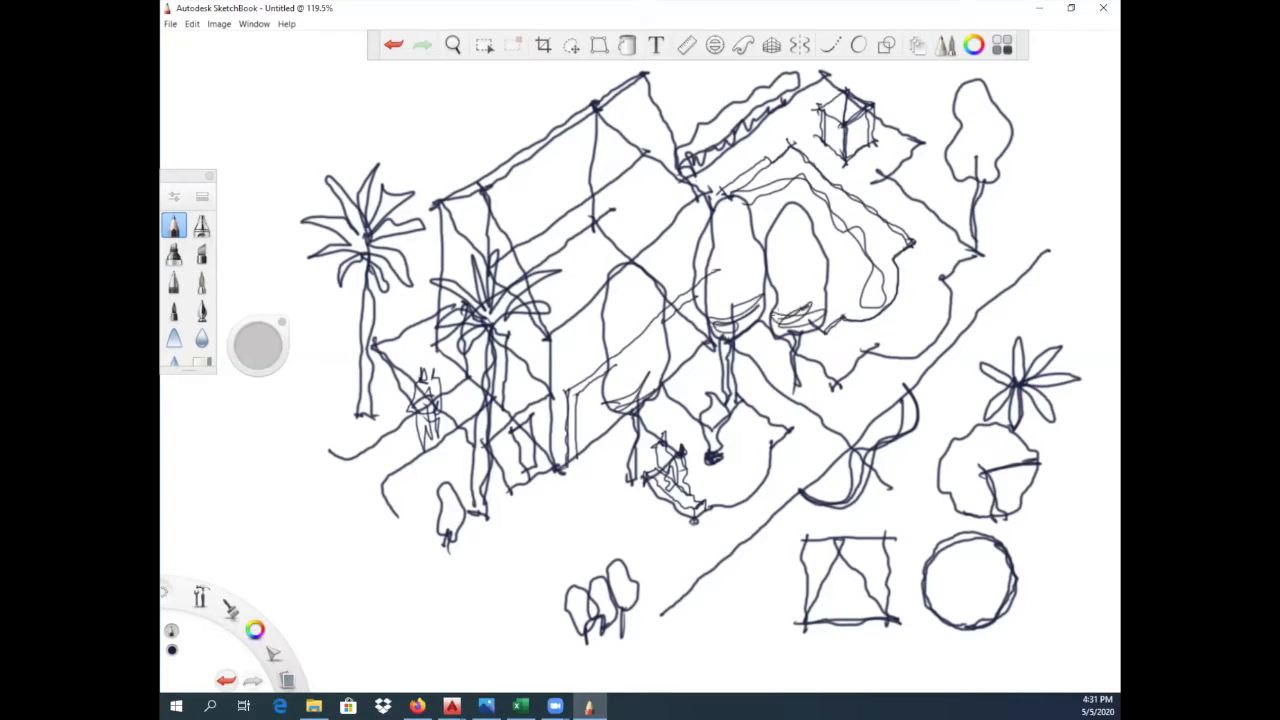
mouse_move(952, 166)
mouse_down()
mouse_move(988, 176)
mouse_move(1004, 145)
mouse_up()
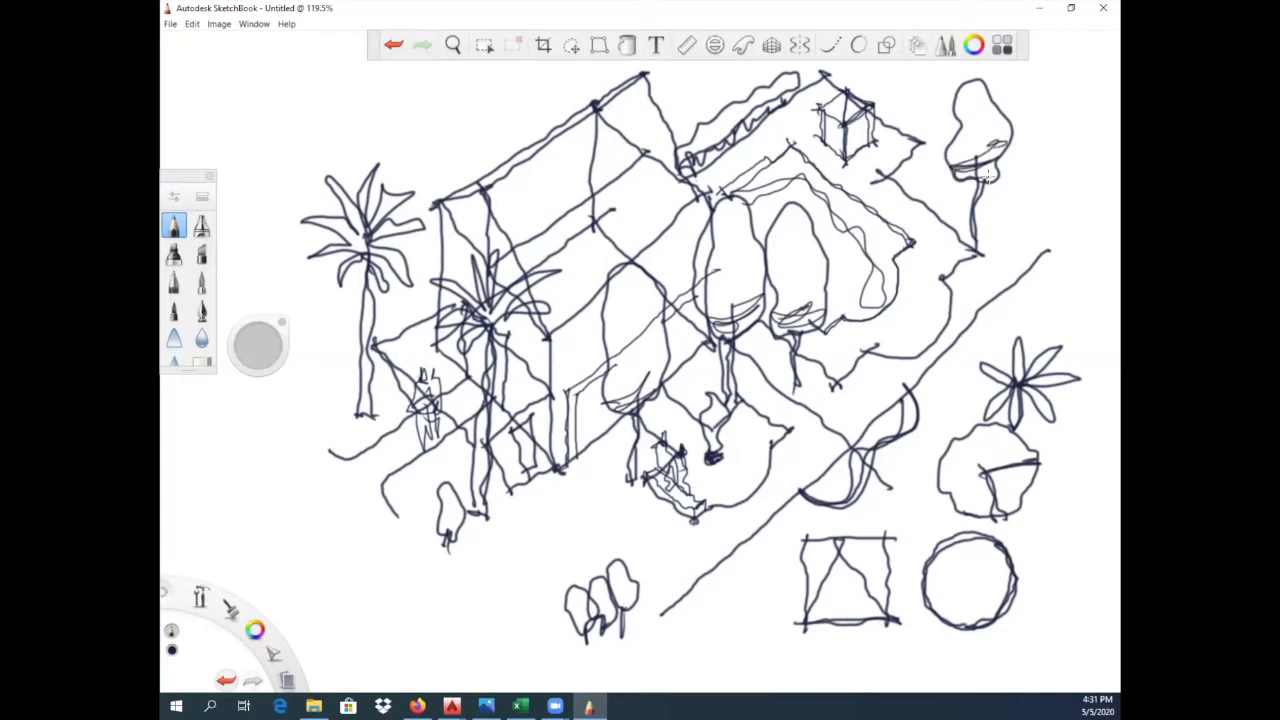
drag(342, 254, 362, 280)
- Sketch a second roof wing with a ridge and sloping edges behind the left palm, including its eave and wall lines
mouse_move(391, 143)
mouse_down()
mouse_move(421, 95)
mouse_move(475, 97)
mouse_move(474, 126)
mouse_move(515, 161)
mouse_up()
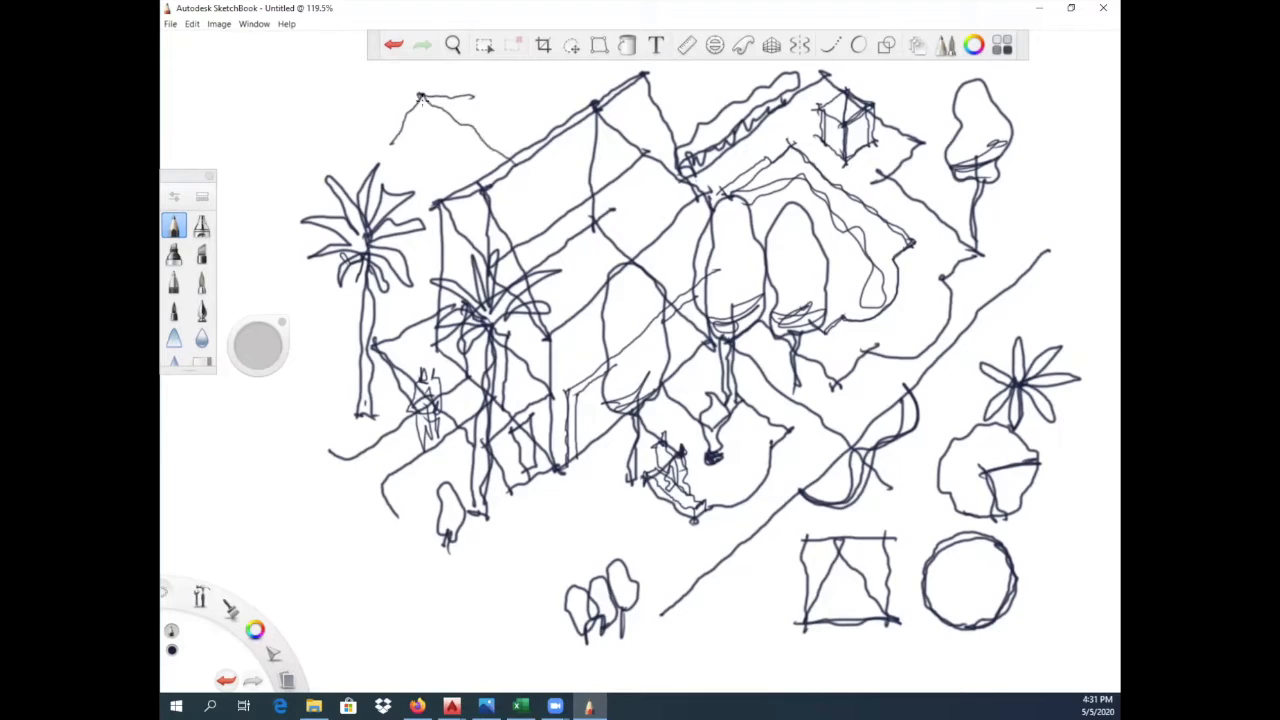
drag(382, 148, 448, 204)
drag(470, 96, 546, 148)
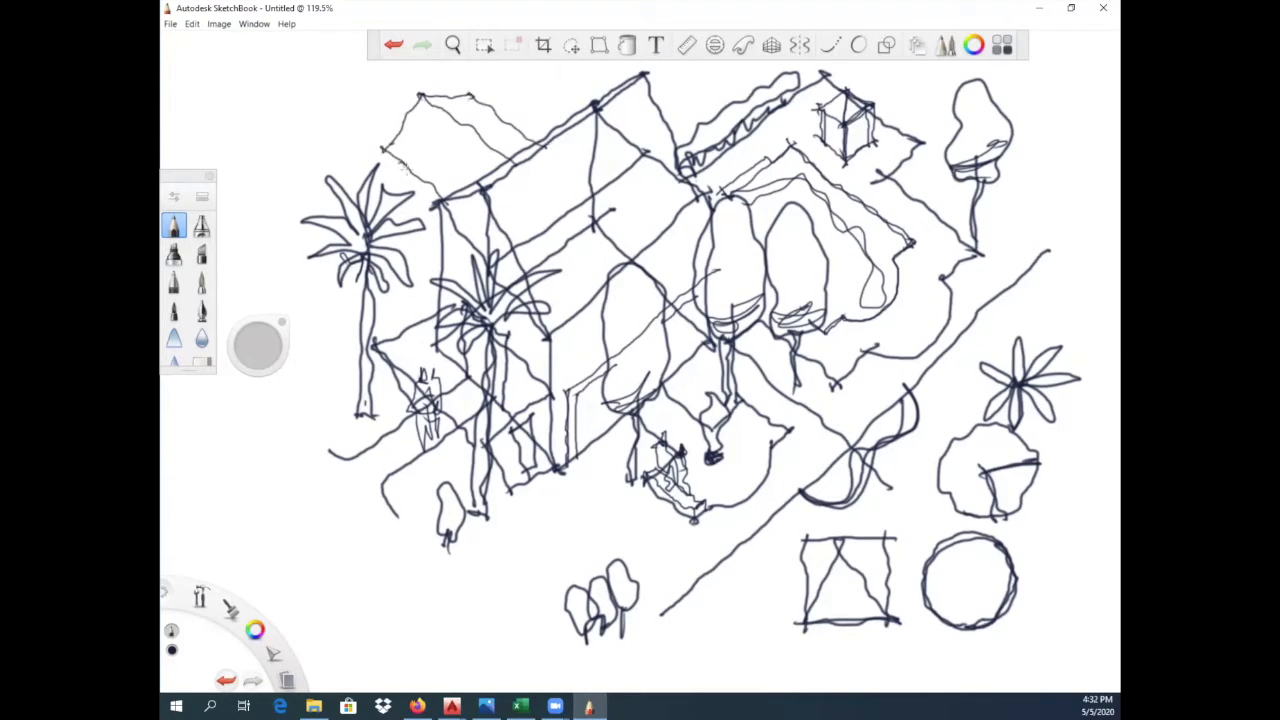
mouse_move(400, 170)
mouse_down()
mouse_move(404, 252)
mouse_move(444, 284)
mouse_move(430, 267)
mouse_move(440, 274)
mouse_up()
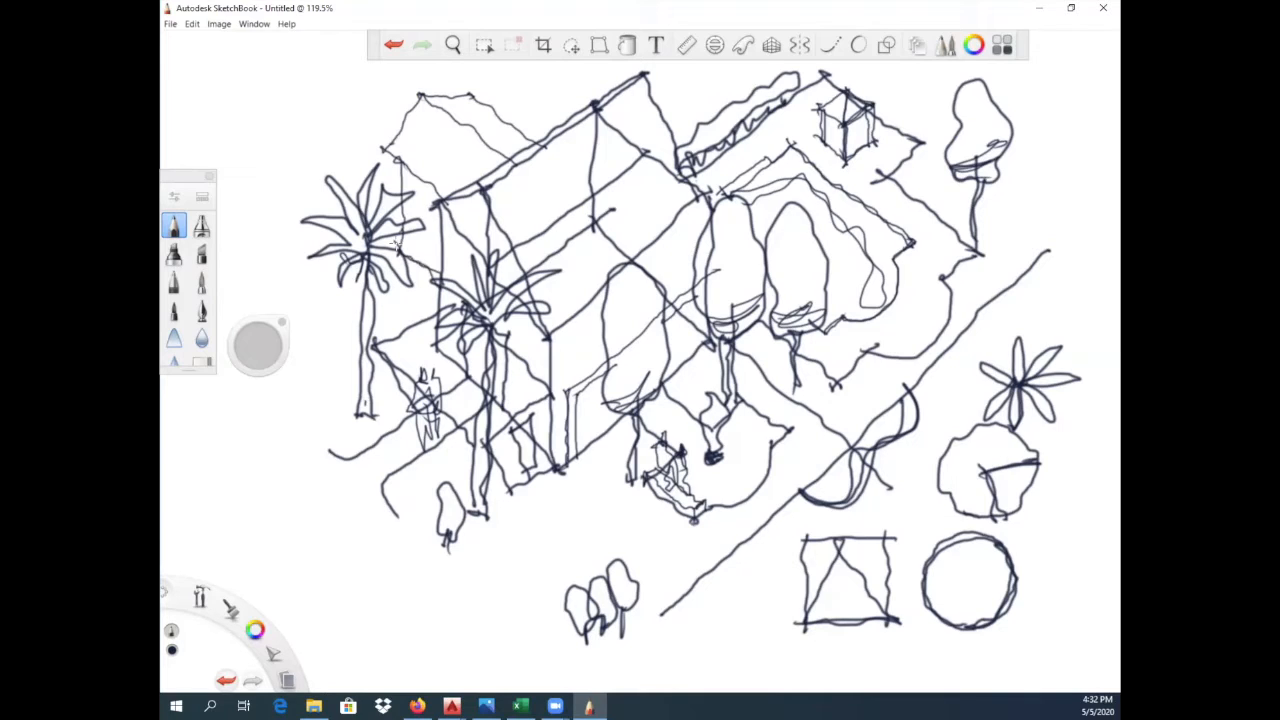
drag(383, 149, 450, 206)
drag(404, 162, 444, 200)
drag(403, 249, 438, 281)
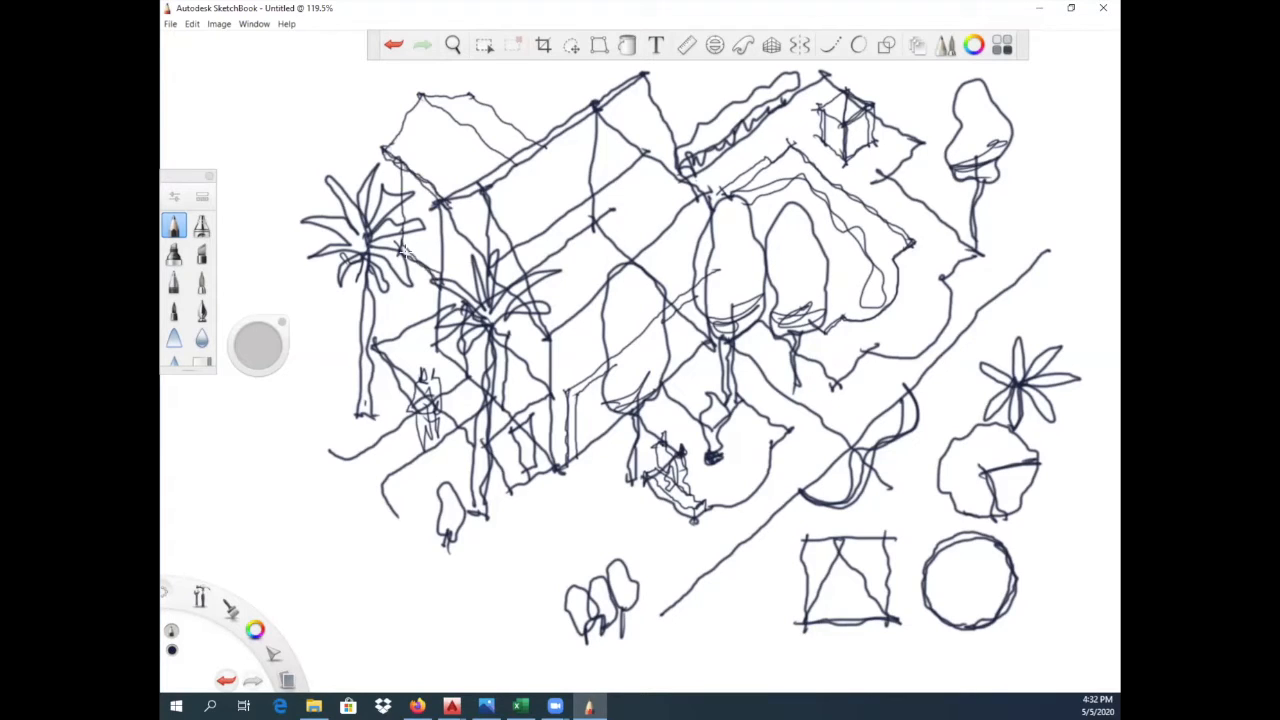
- Trace a second line along the outer edge of the large garden and the far edge of the front bed
mouse_move(786, 340)
mouse_down()
mouse_move(816, 364)
mouse_move(846, 362)
mouse_move(948, 304)
mouse_move(966, 252)
mouse_up()
drag(883, 177, 966, 252)
mouse_move(880, 176)
mouse_down()
mouse_move(904, 136)
mouse_move(876, 126)
mouse_up()
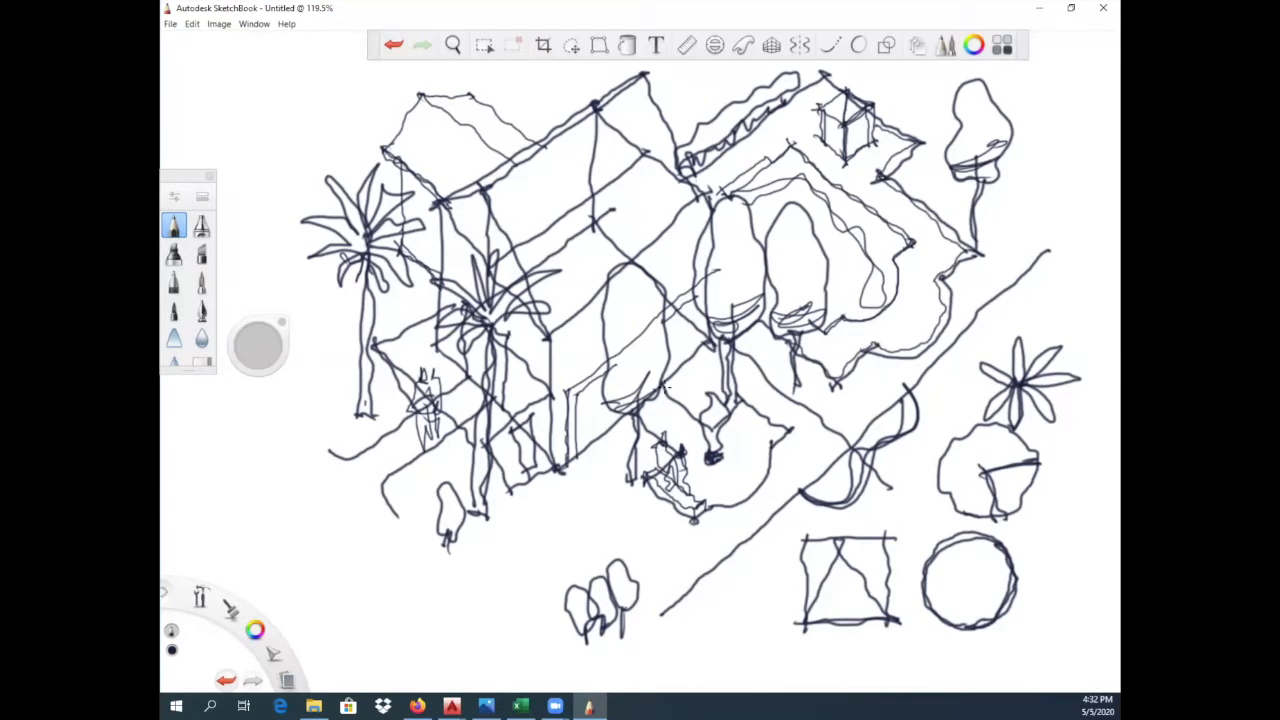
drag(736, 405, 782, 436)
- Sketch a double-lined border from the house's door corner around the front lawn to the front bed
mouse_move(506, 490)
mouse_down()
mouse_move(504, 563)
mouse_move(558, 586)
mouse_move(638, 517)
mouse_move(550, 585)
mouse_up()
mouse_move(524, 478)
mouse_down()
mouse_move(518, 546)
mouse_move(555, 566)
mouse_move(665, 493)
mouse_up()
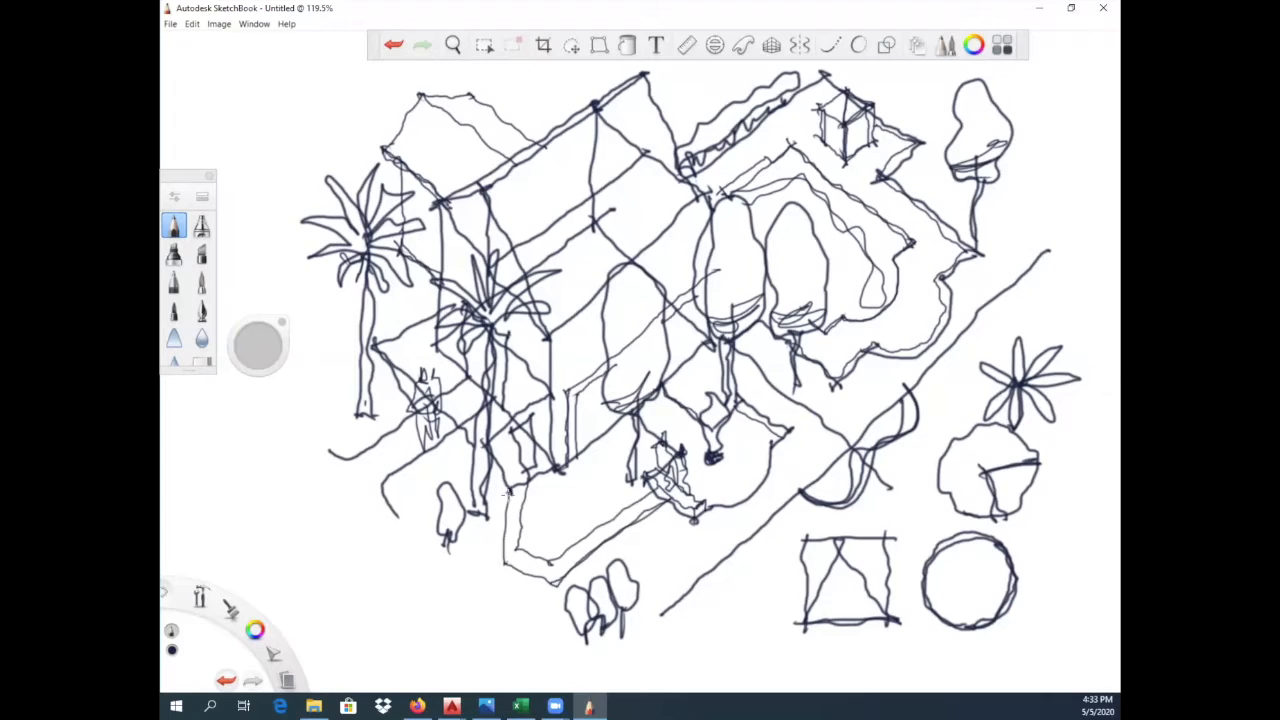
mouse_move(509, 488)
mouse_down()
mouse_move(500, 570)
mouse_move(524, 504)
mouse_move(520, 546)
mouse_move(563, 583)
mouse_up()
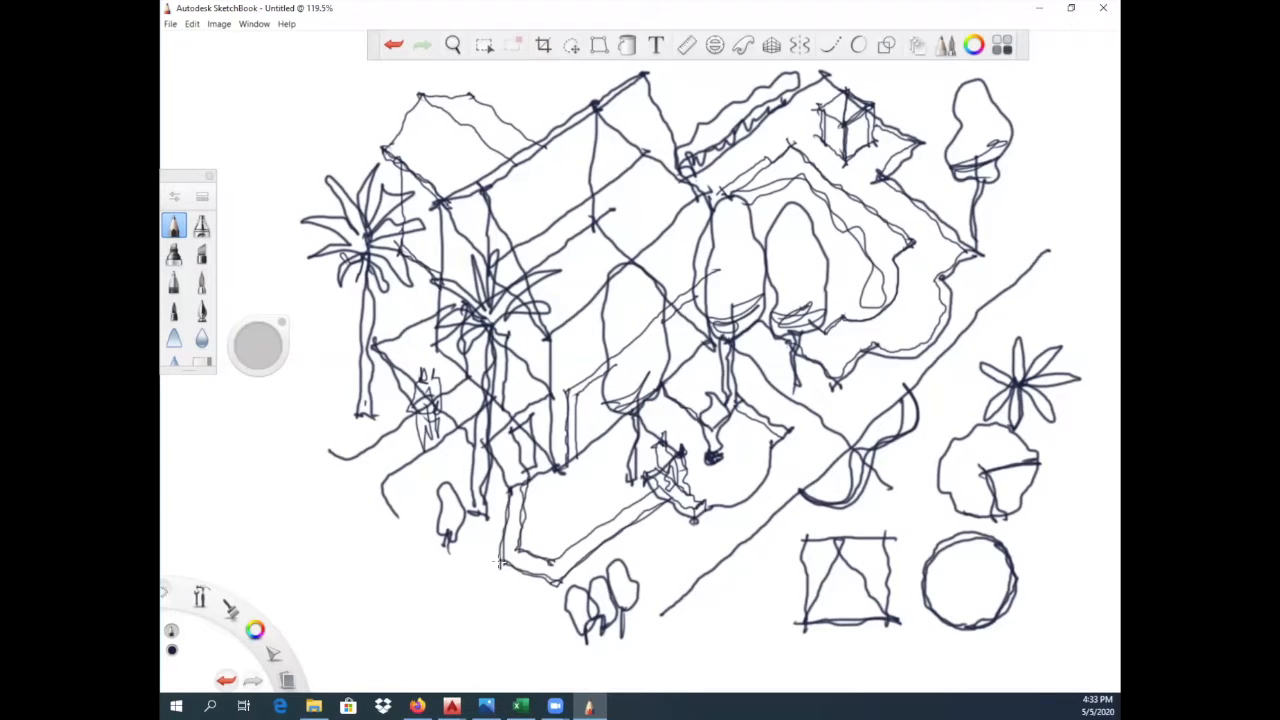
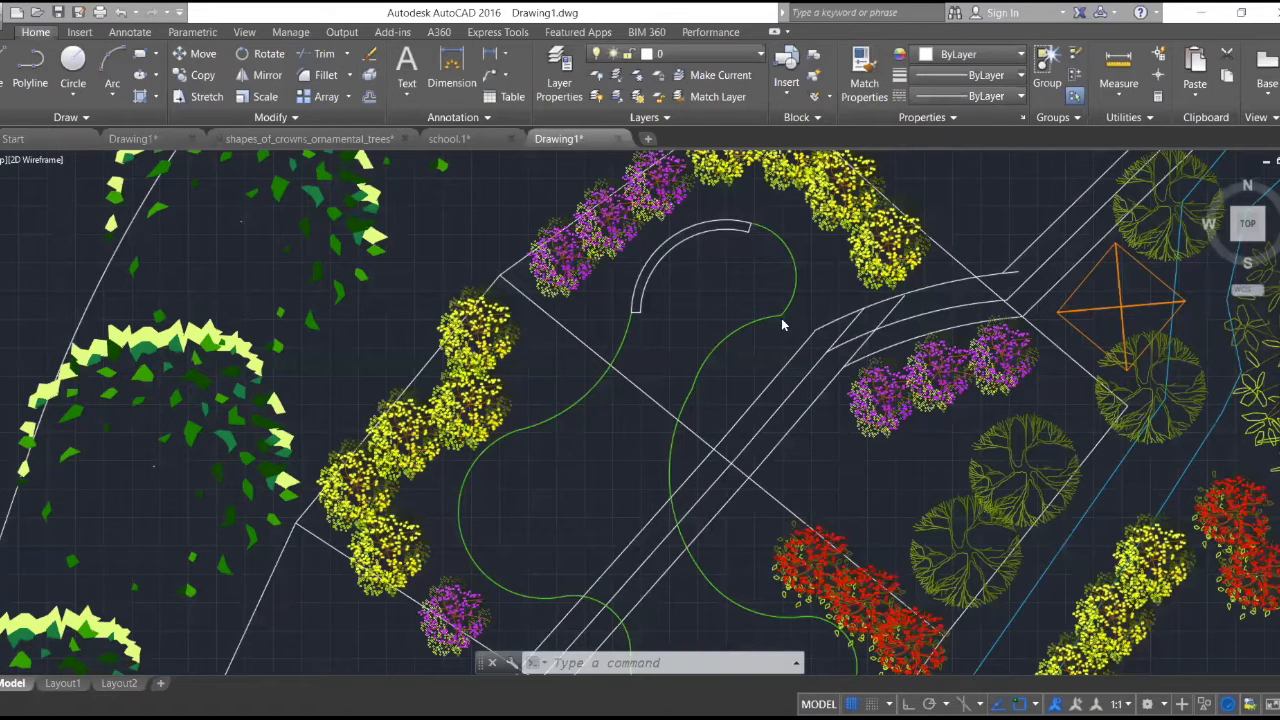
scroll(781, 318, down, 4)
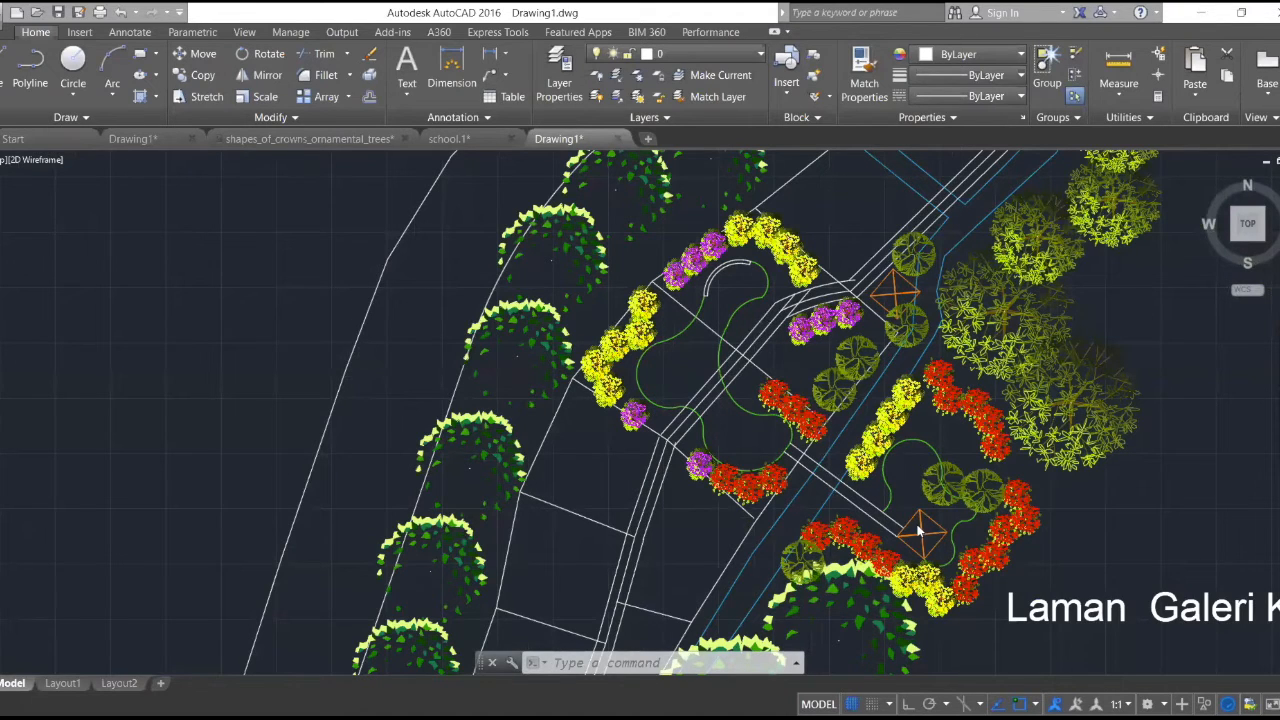
scroll(920, 530, up, 2)
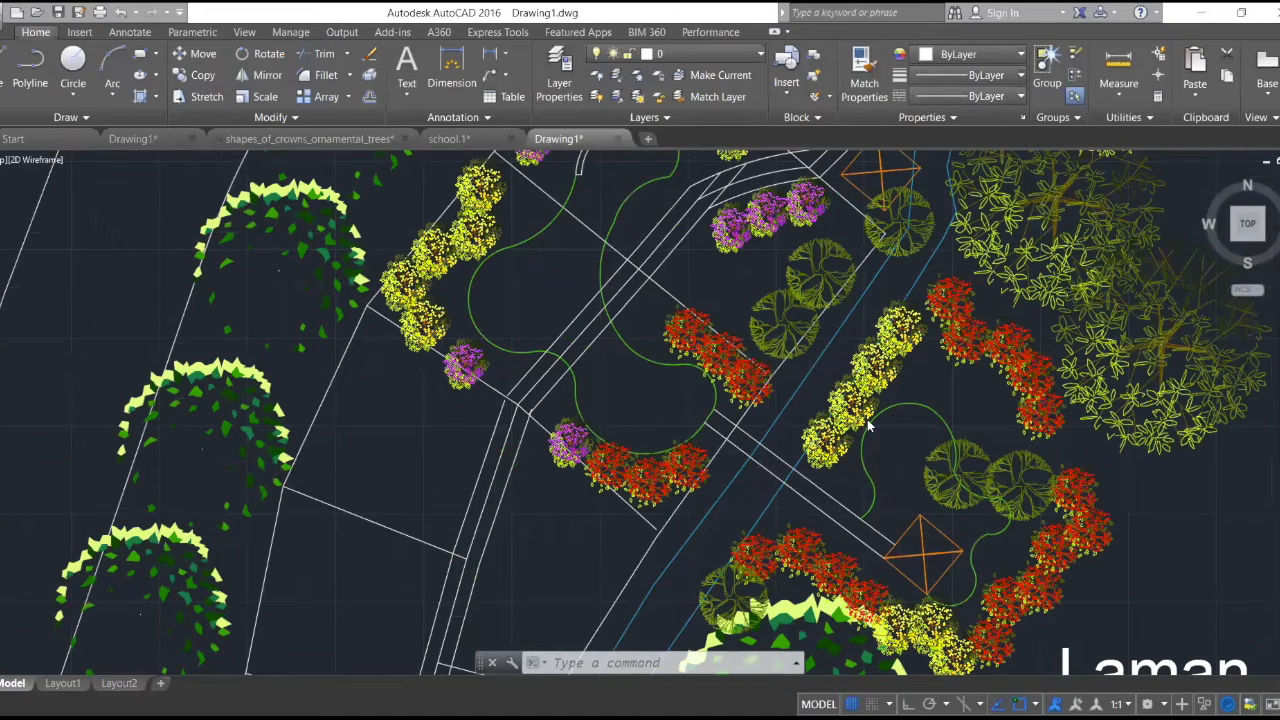
scroll(912, 490, up, 2)
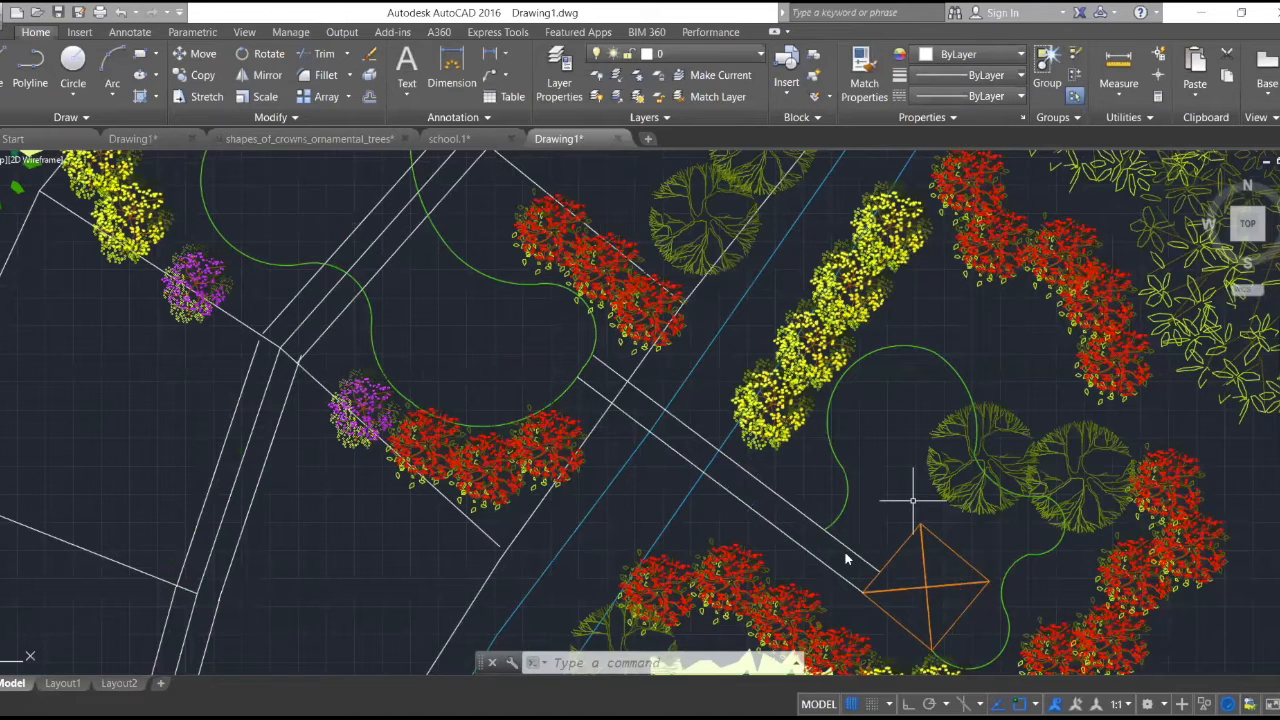
scroll(900, 400, down, 2)
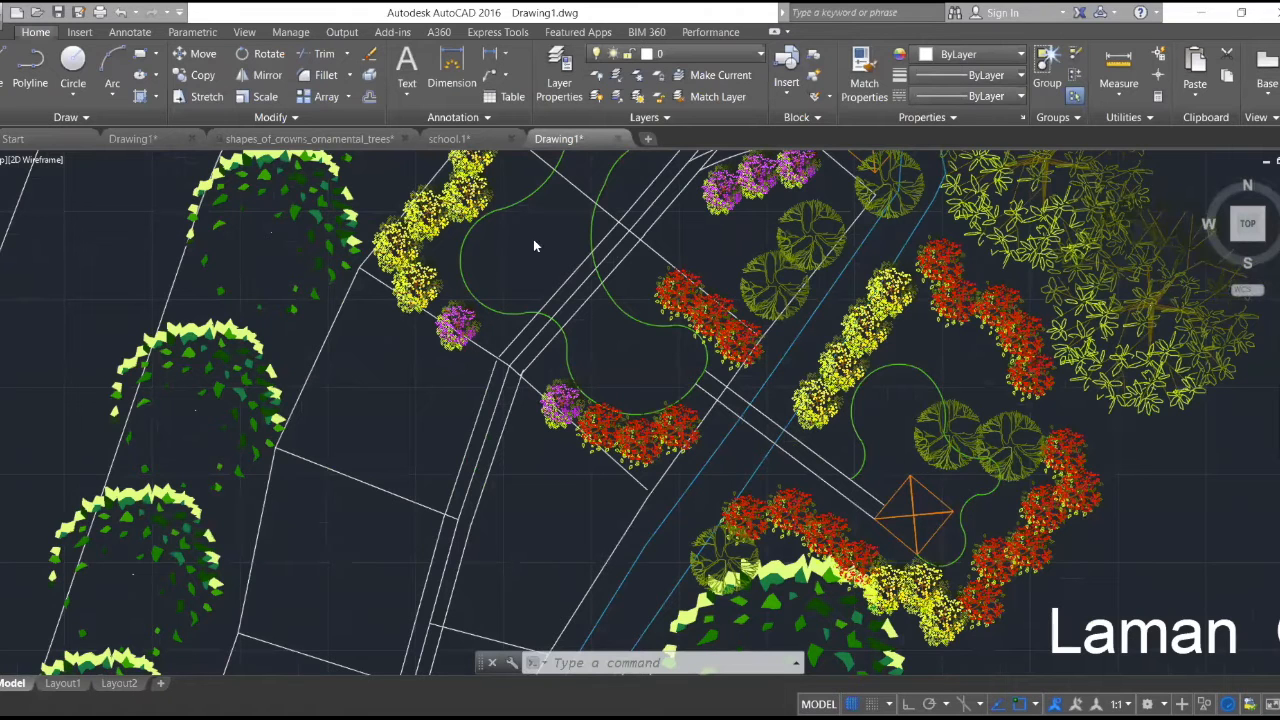
scroll(933, 430, up, 2)
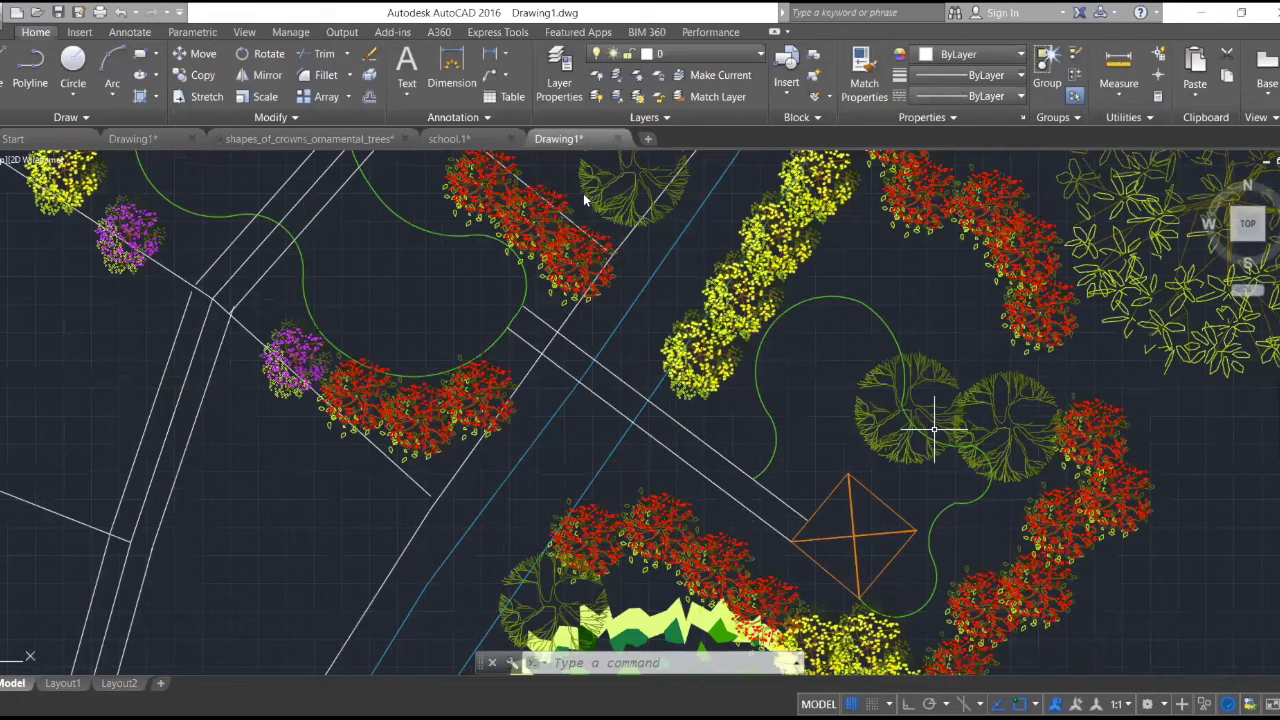
- Measure the width of the white curved band at its end, from the outer corner to the inner corner
scroll(583, 193, up, 5)
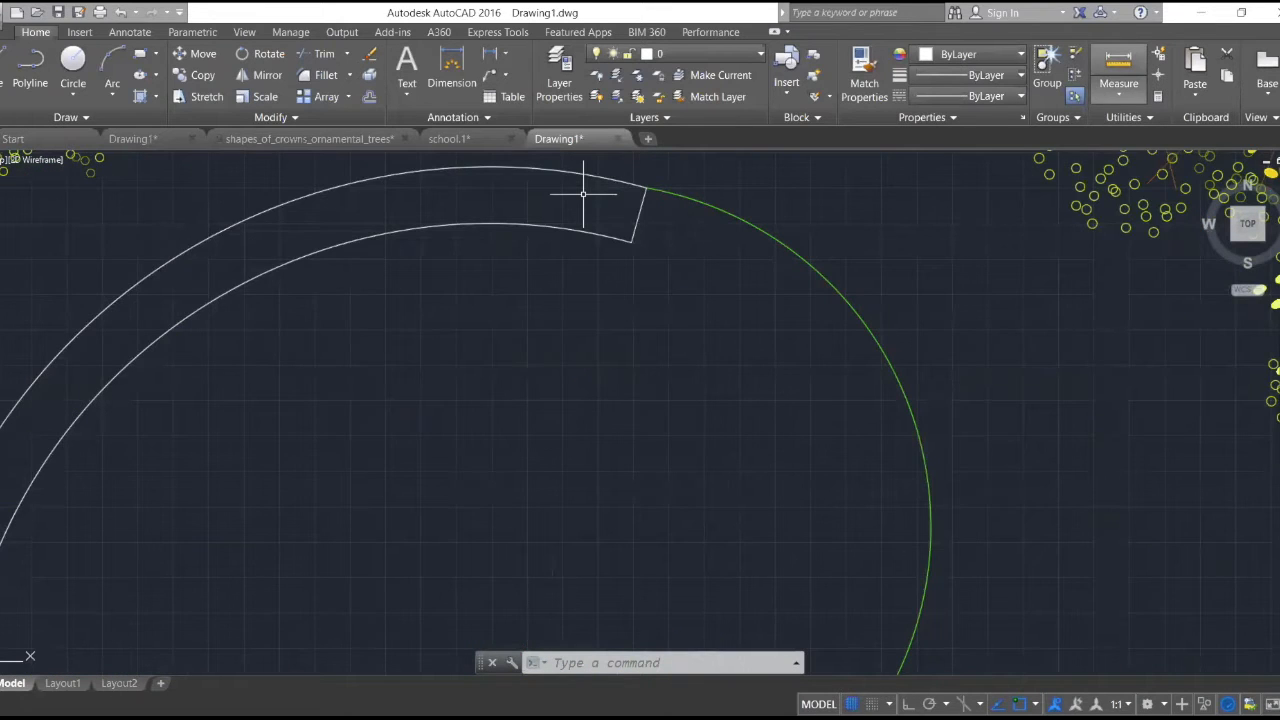
scroll(660, 194, up, 5)
scroll(670, 195, down, 4)
click(1133, 68)
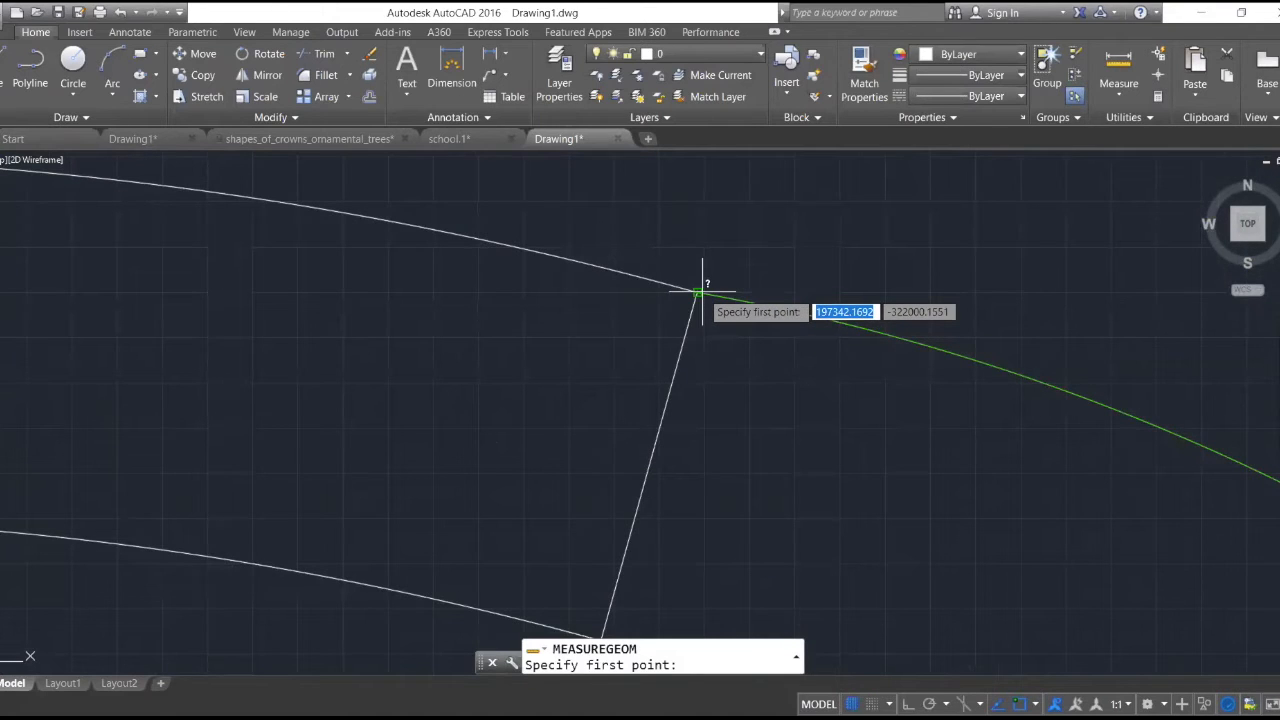
click(701, 292)
scroll(670, 433, down, 4)
scroll(648, 507, up, 2)
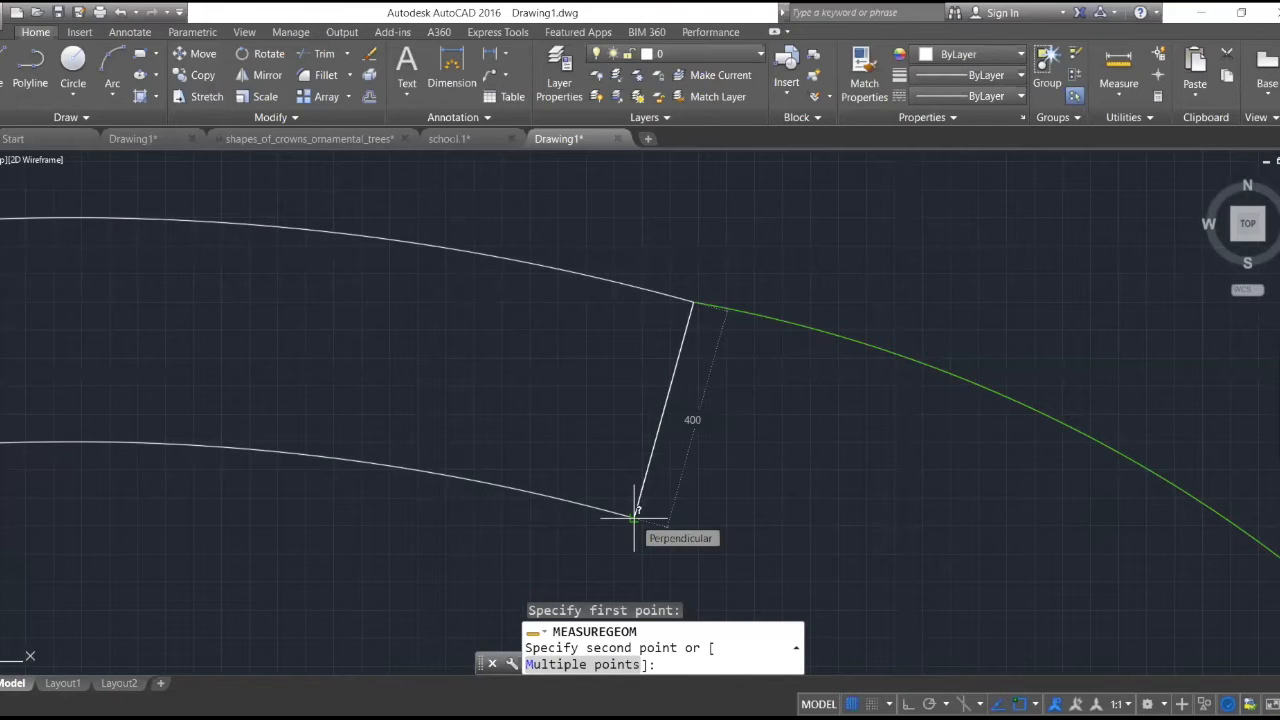
- Offset the garden outline's arc beside the yellow shrubs 400 toward the inside of the garden
scroll(634, 517, down, 2)
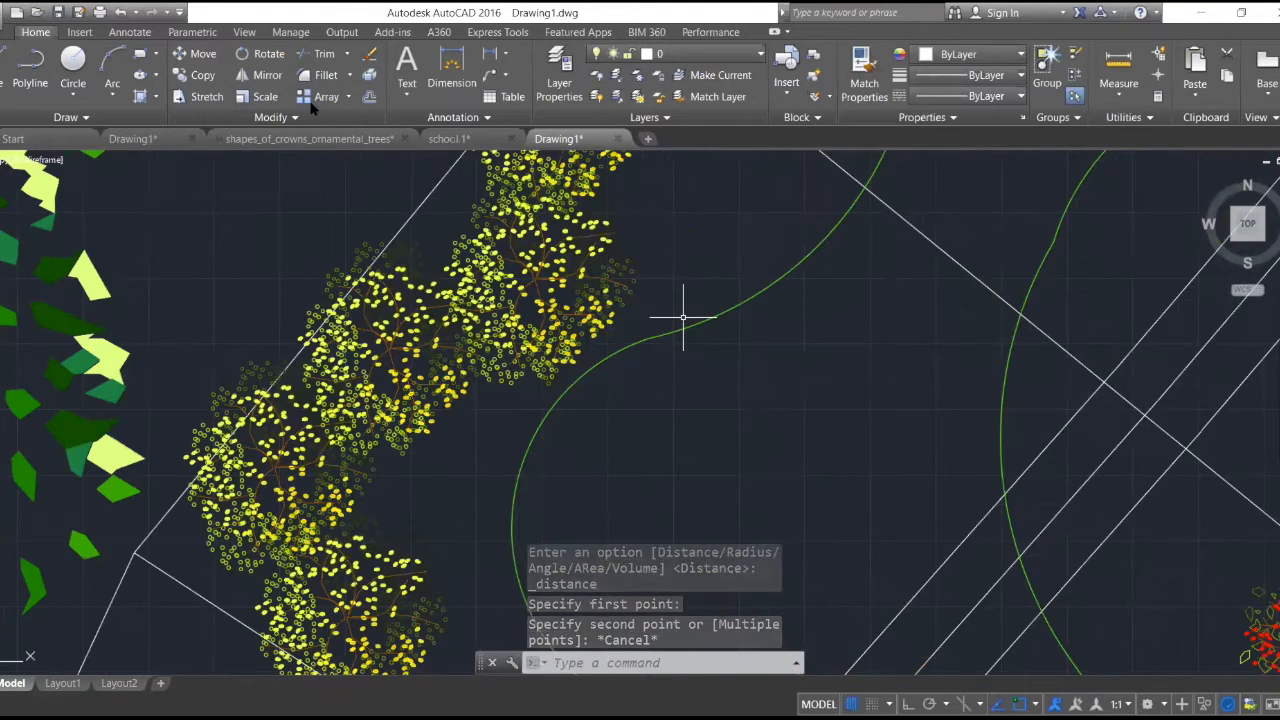
click(369, 97)
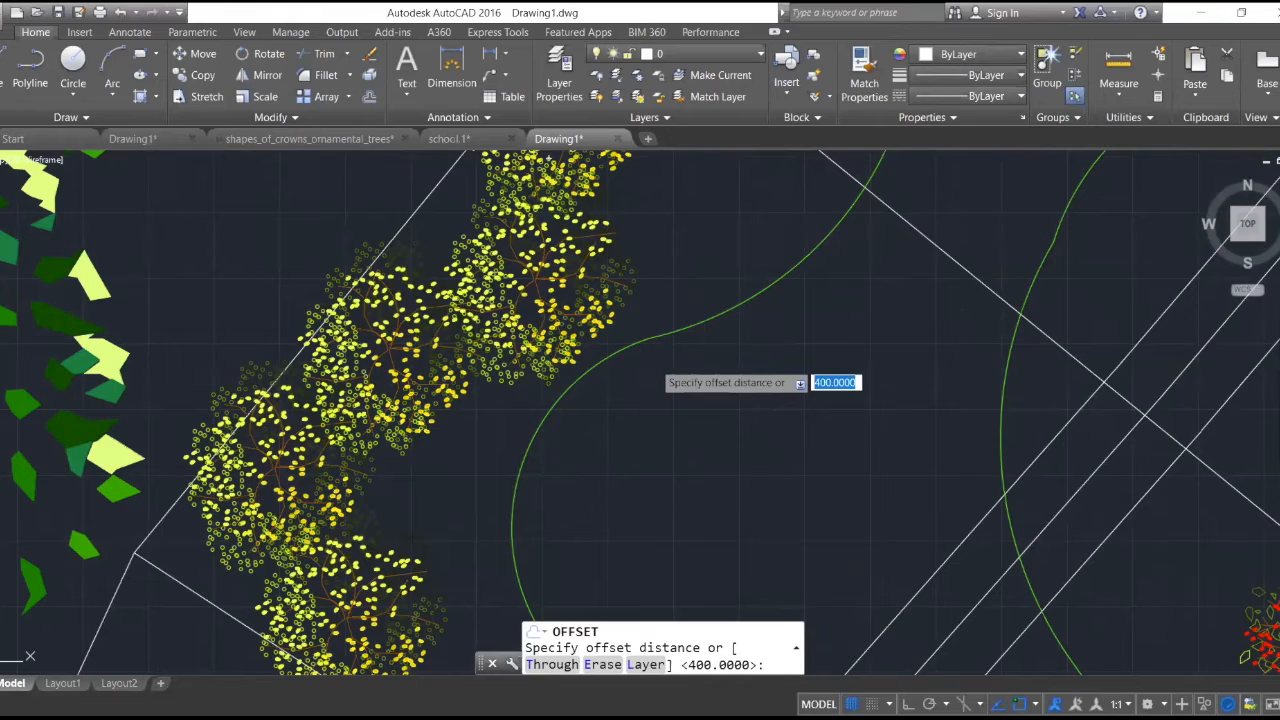
key(Return)
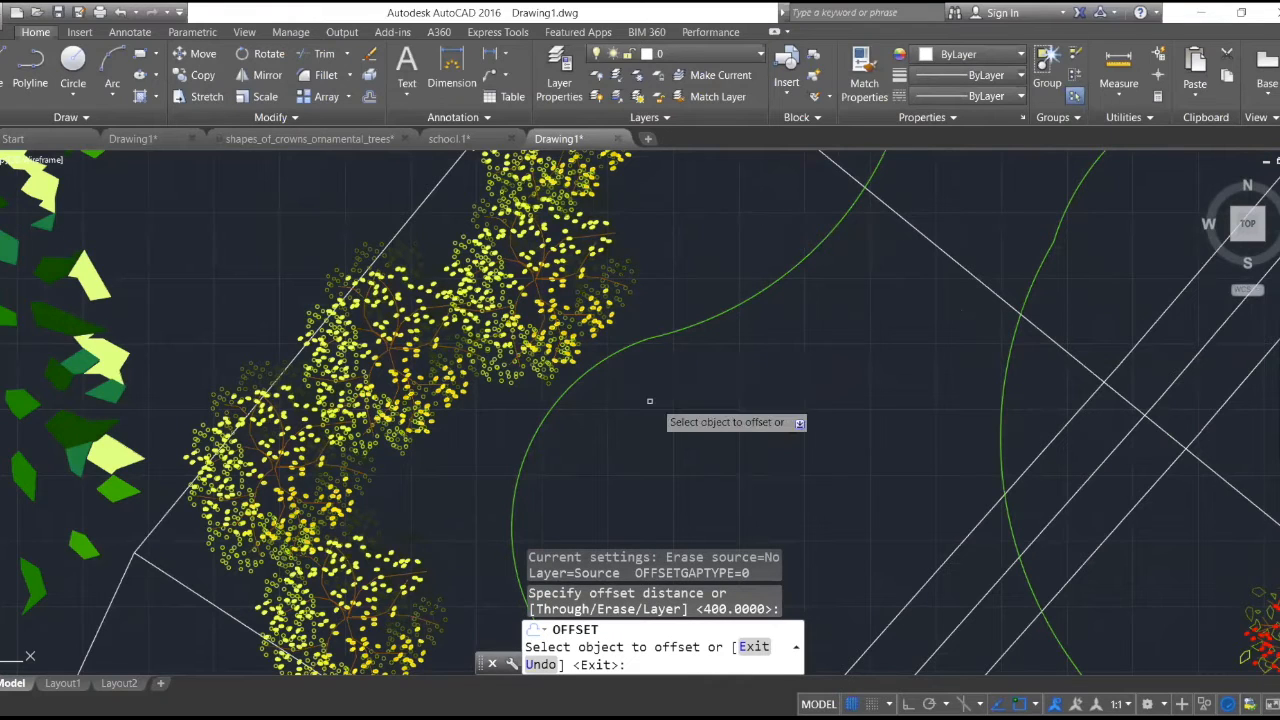
click(571, 383)
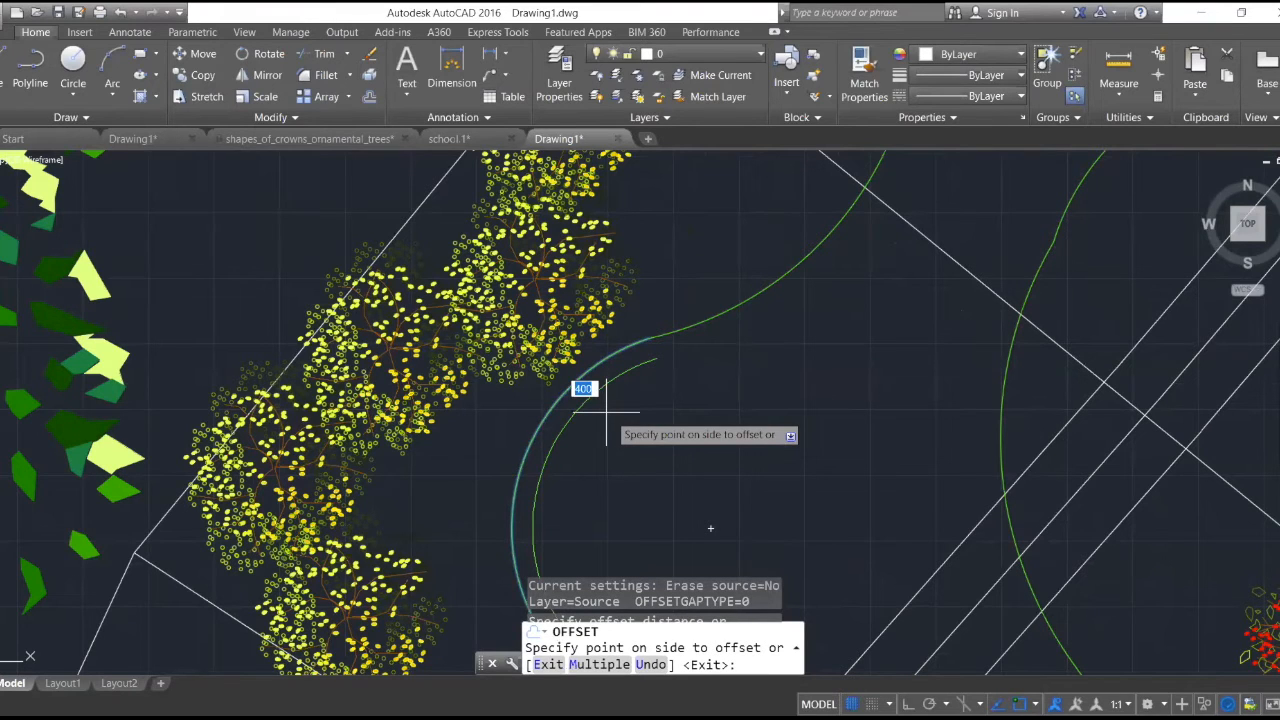
click(606, 412)
scroll(764, 396, down, 4)
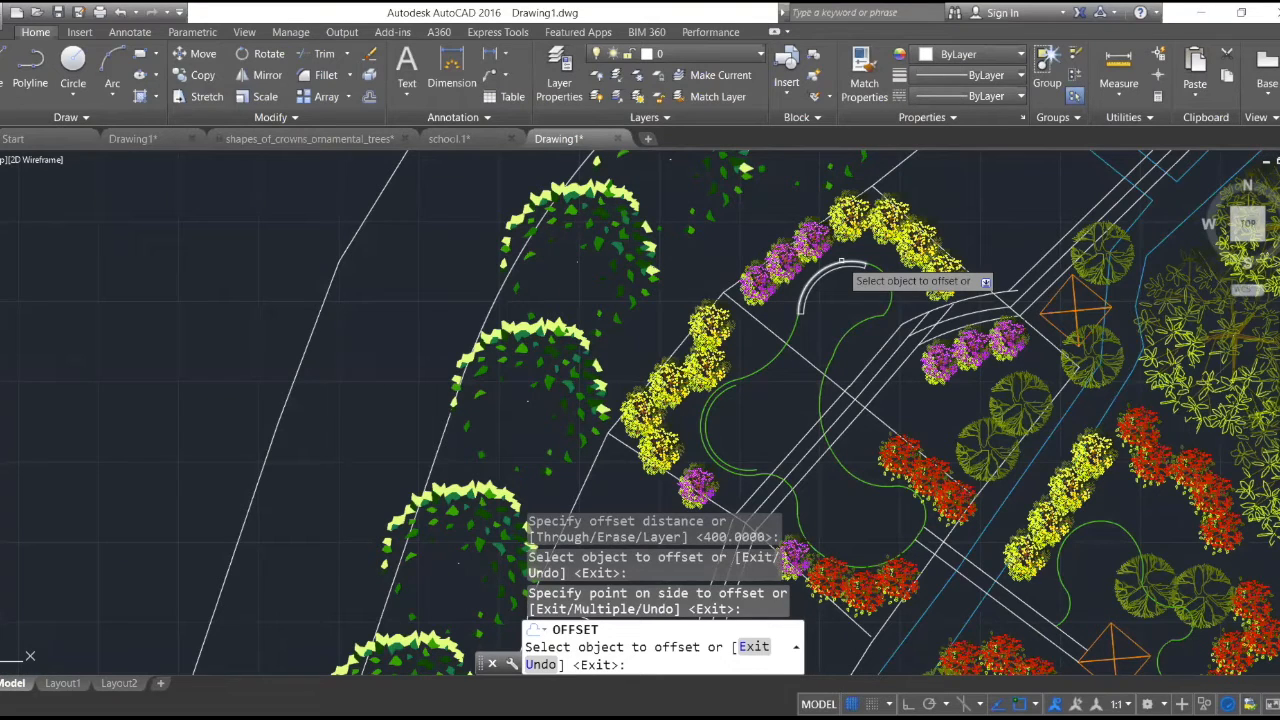
click(718, 378)
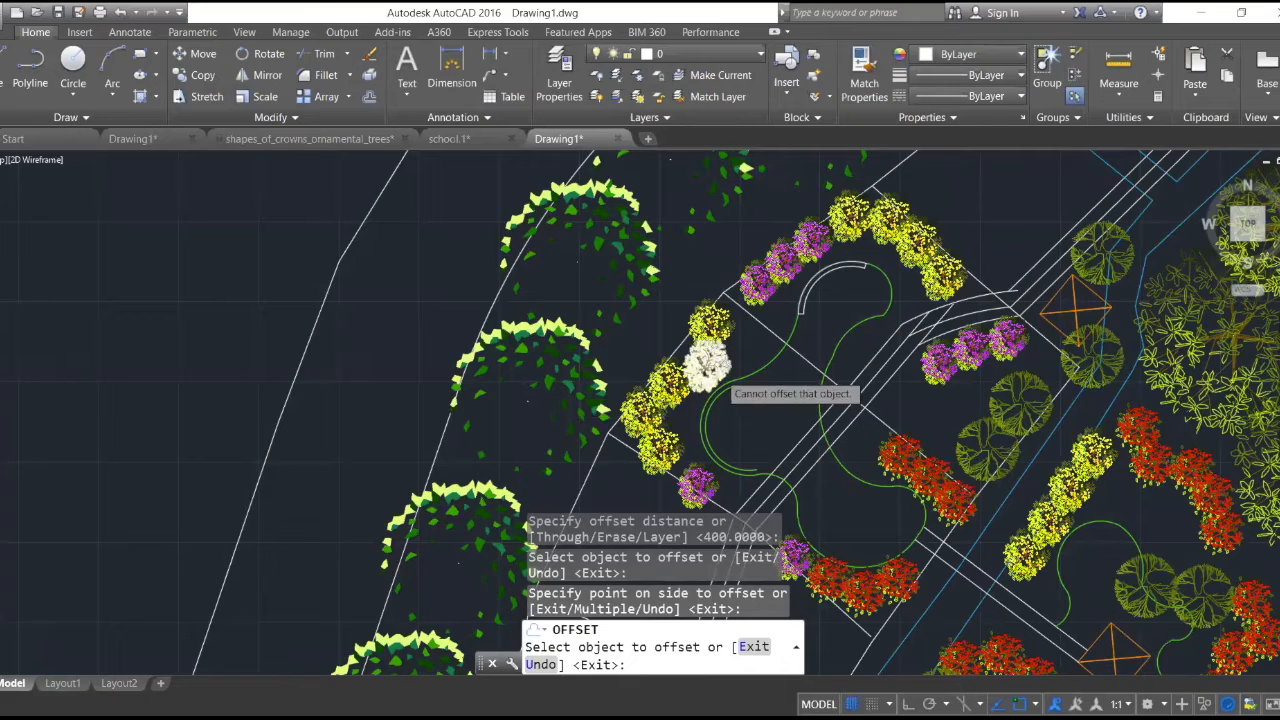
- Draw a line joining the offset arc's upper end to the garden outline beside the yellow shrubs
scroll(720, 370, up, 4)
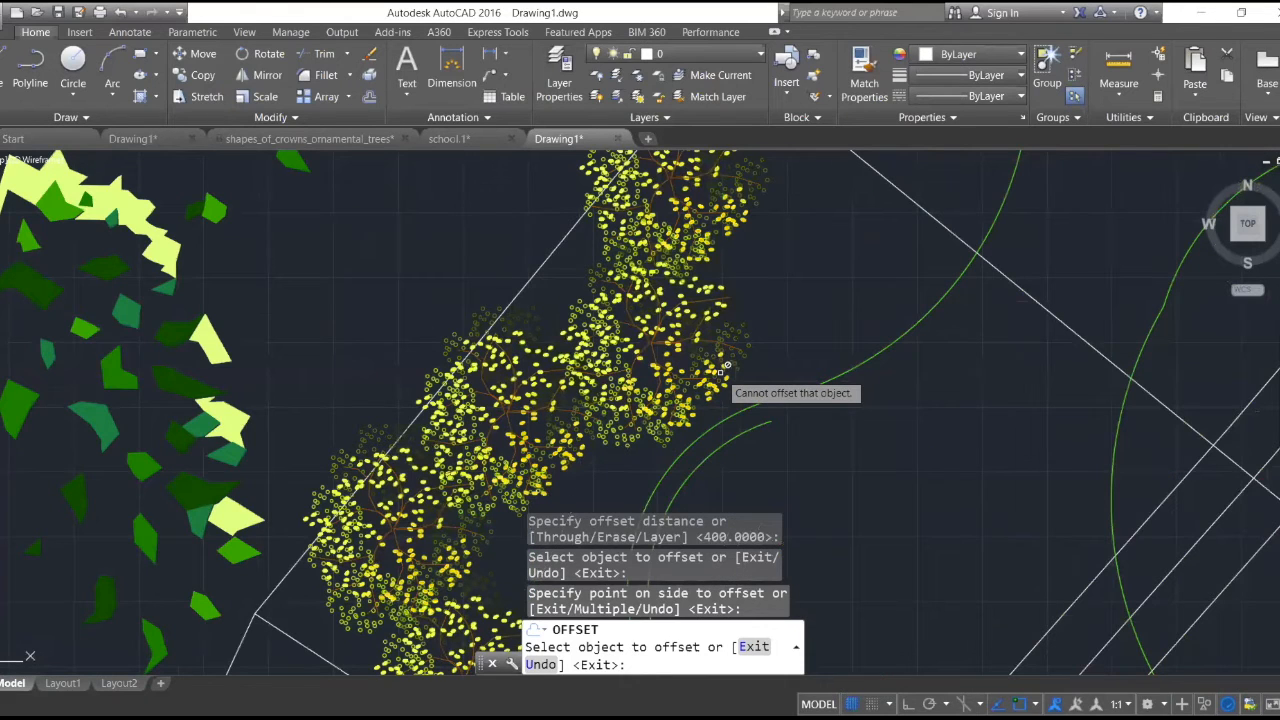
scroll(740, 385, up, 3)
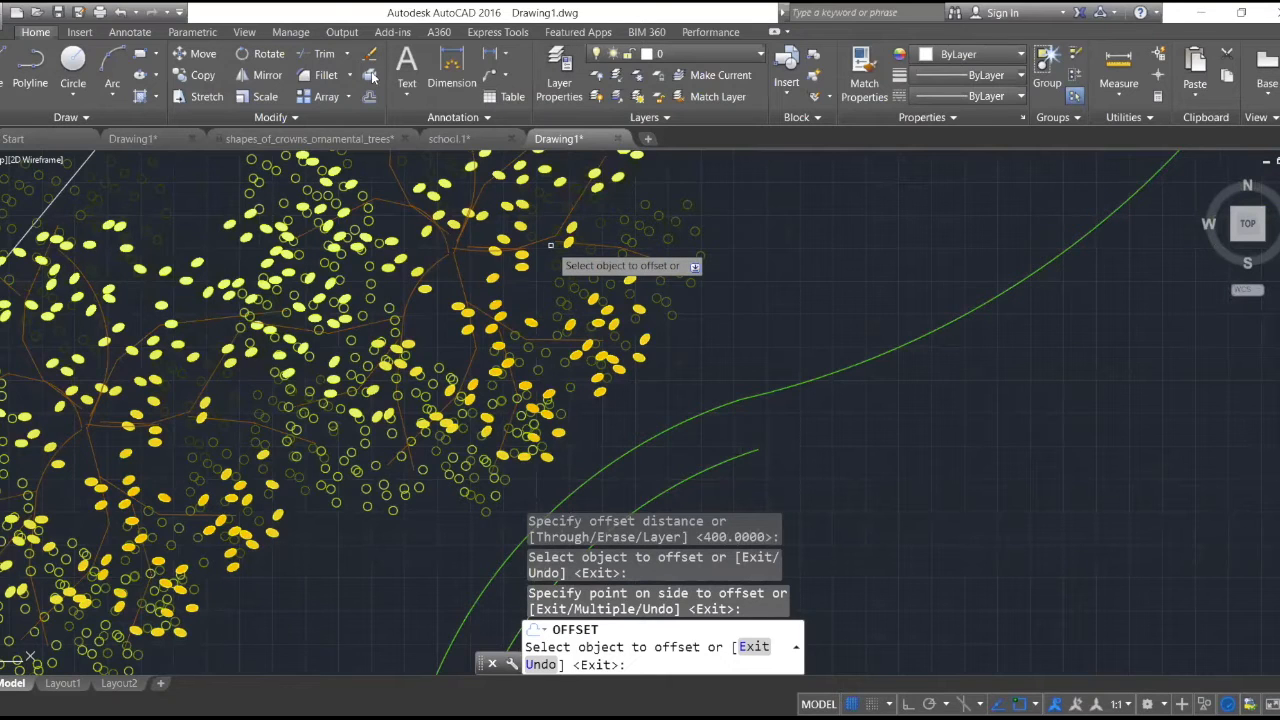
click(5, 60)
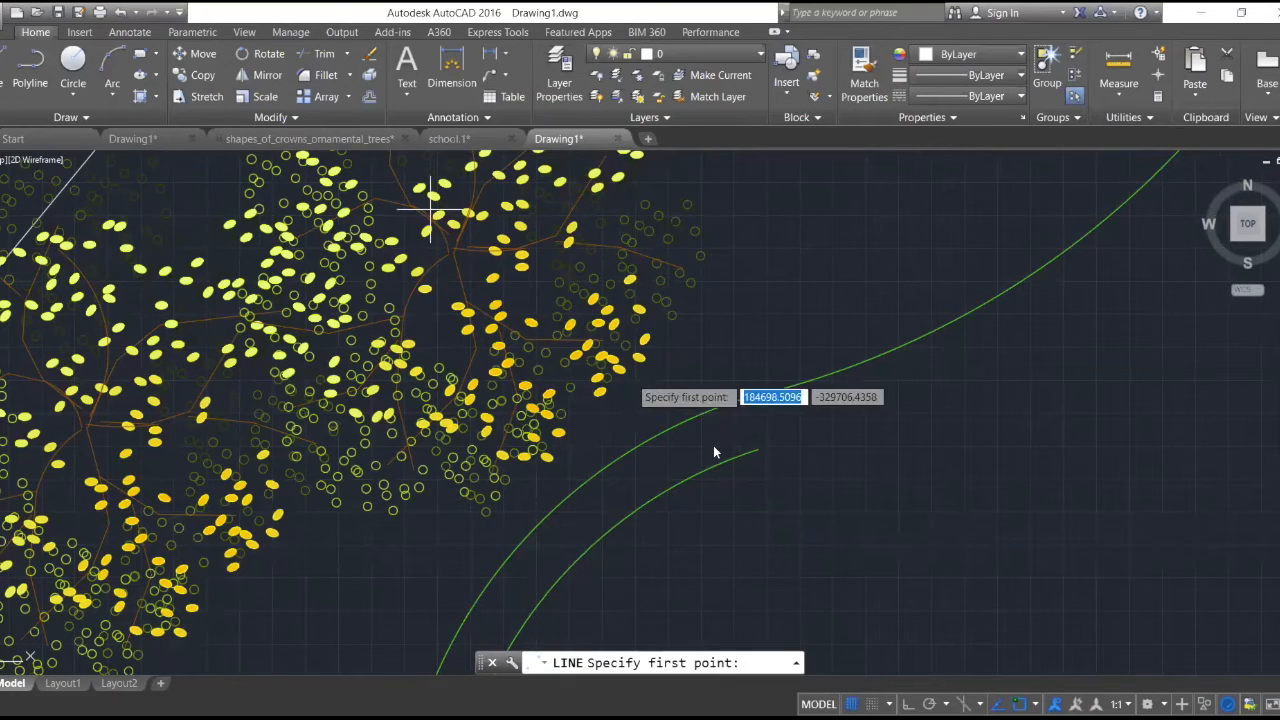
click(757, 450)
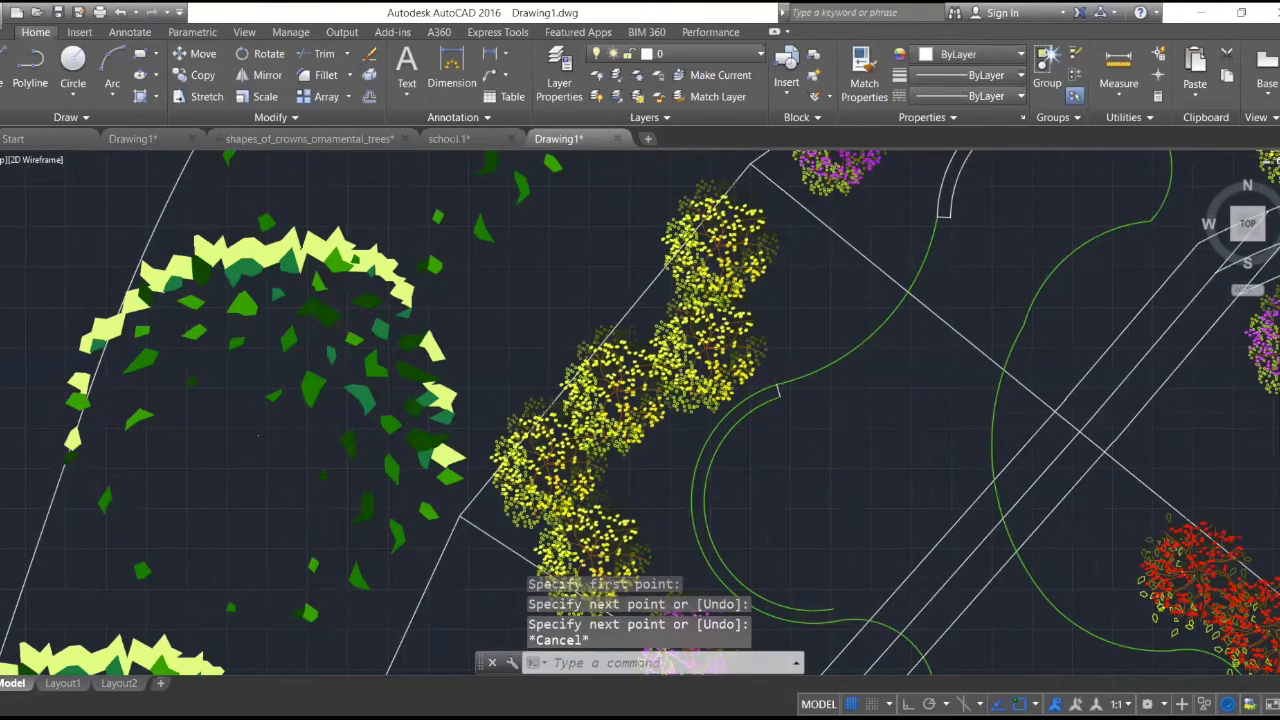
- Draw a line joining the offset arc's lower end to the garden outline near the purple shrub
scroll(842, 538, down, 4)
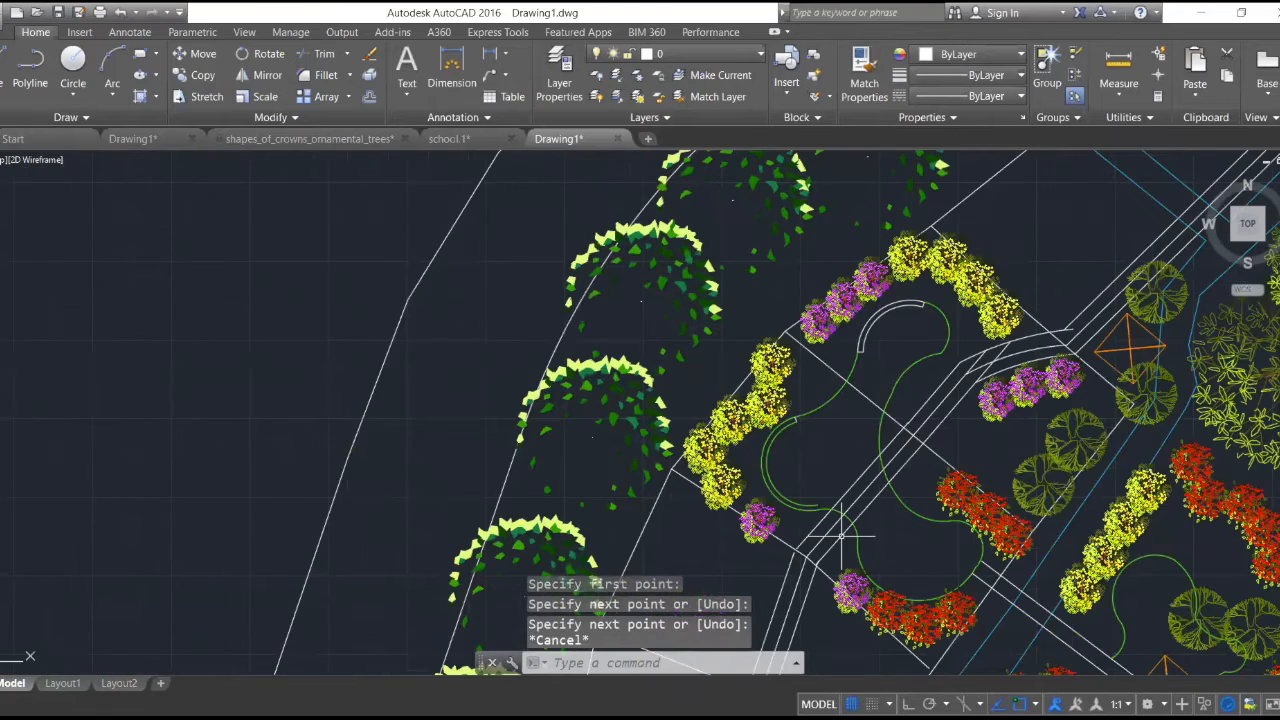
scroll(814, 518, up, 4)
scroll(814, 518, up, 5)
key(Return)
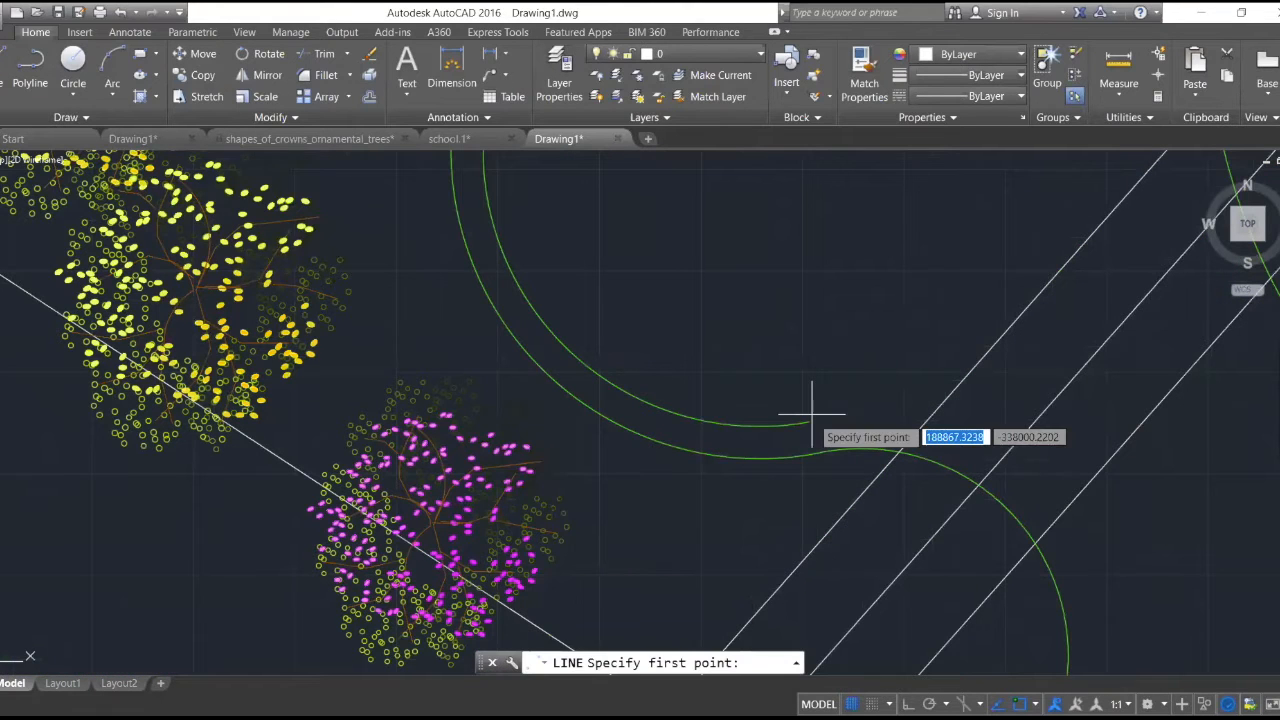
click(811, 422)
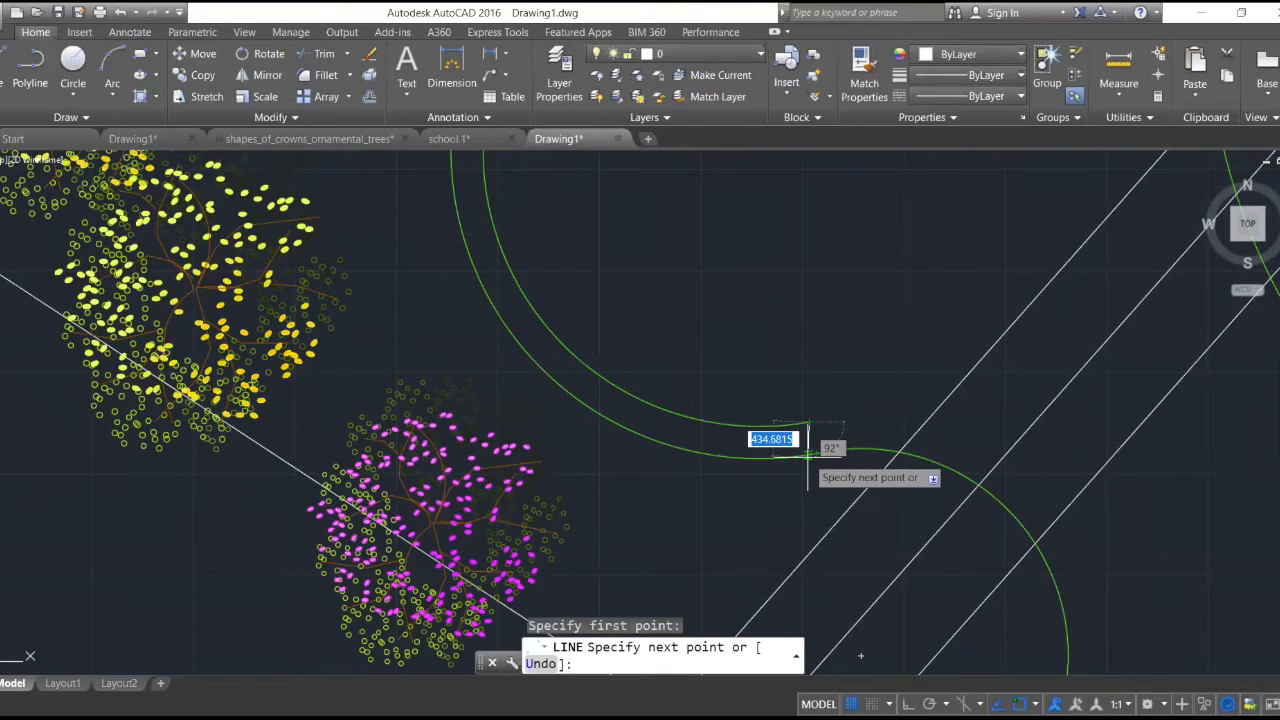
scroll(808, 442, up, 4)
click(812, 455)
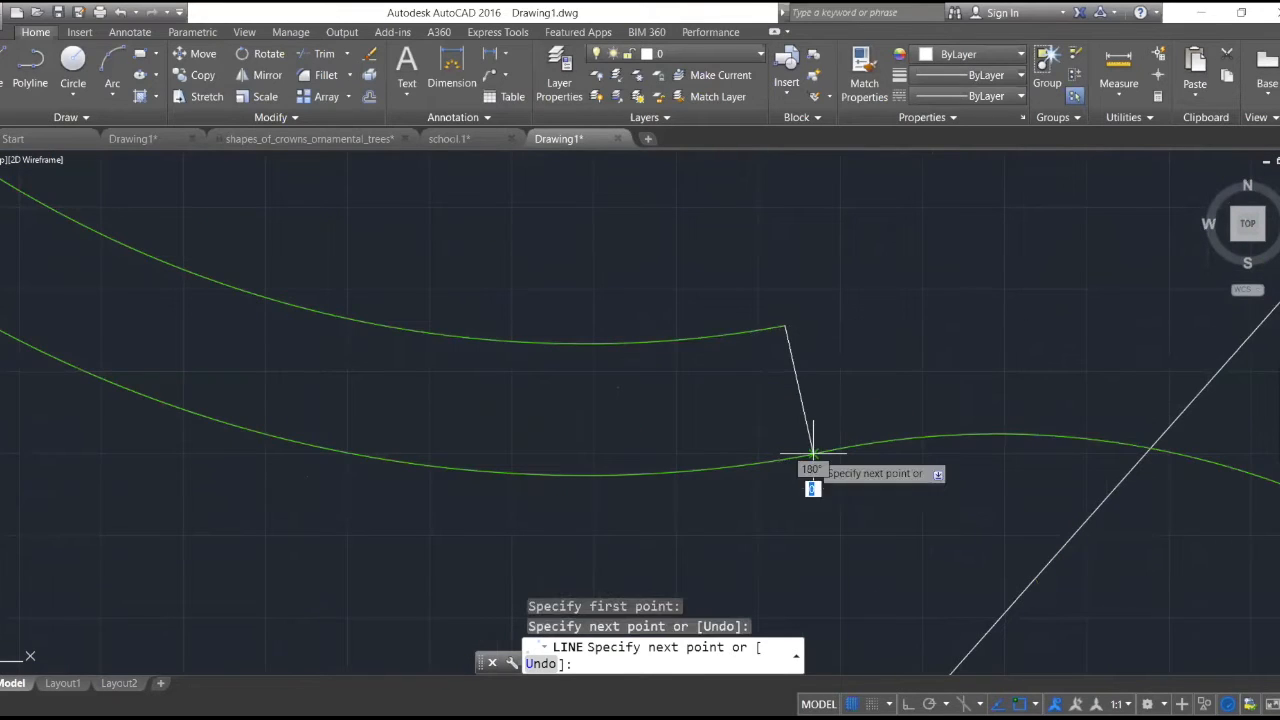
key(Return)
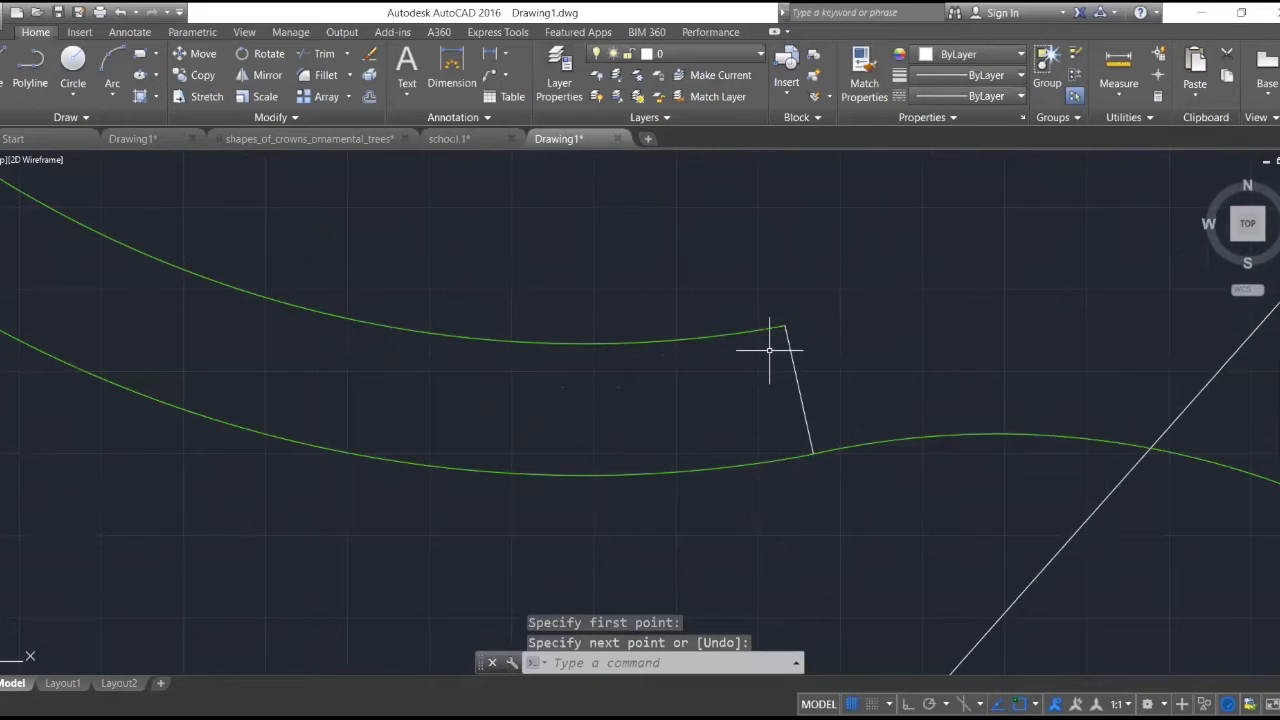
- Move the new band's inner arc to layer 0 and accept white as that layer's color
scroll(769, 350, down, 5)
scroll(764, 315, down, 3)
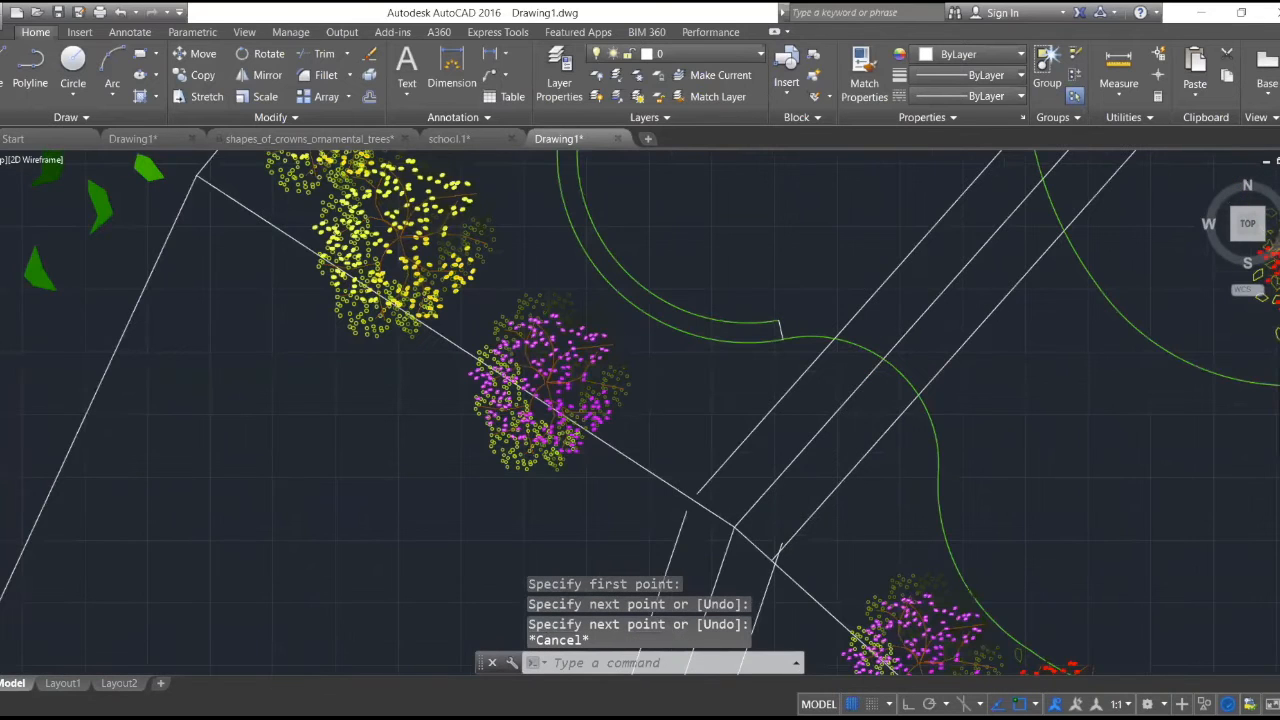
scroll(784, 308, down, 4)
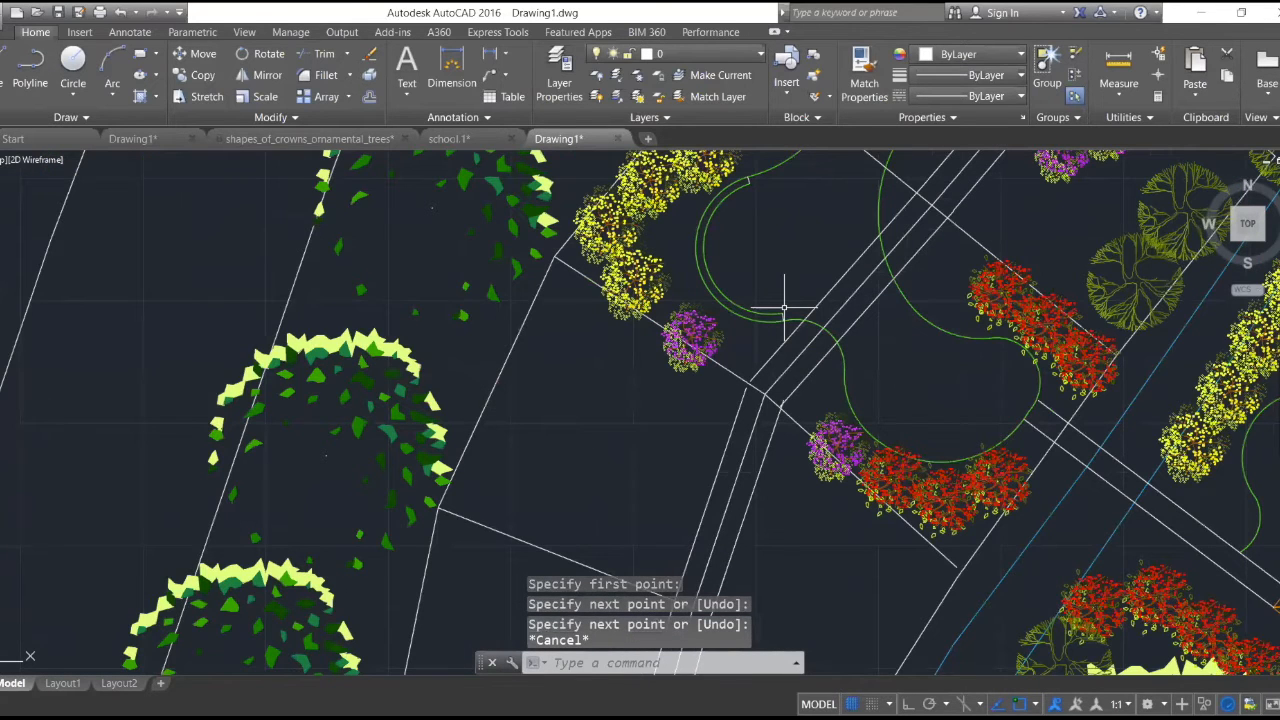
scroll(784, 308, down, 5)
scroll(783, 298, up, 5)
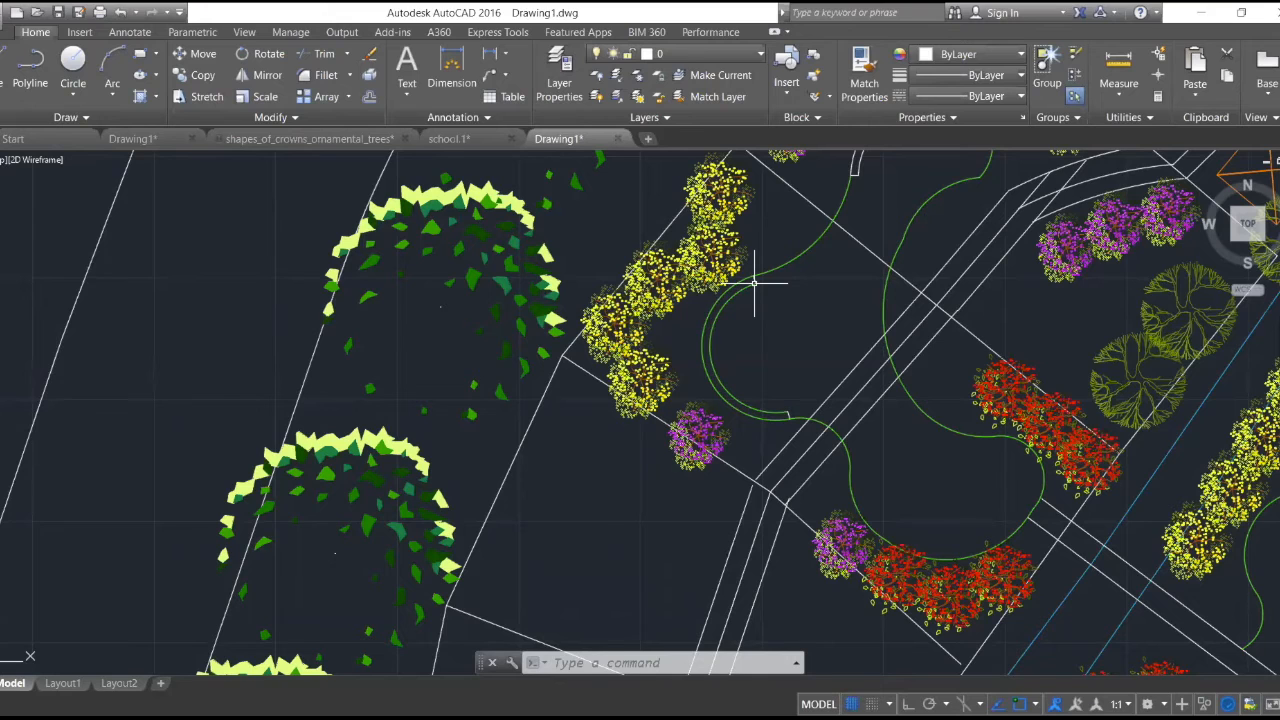
scroll(796, 314, up, 4)
click(682, 242)
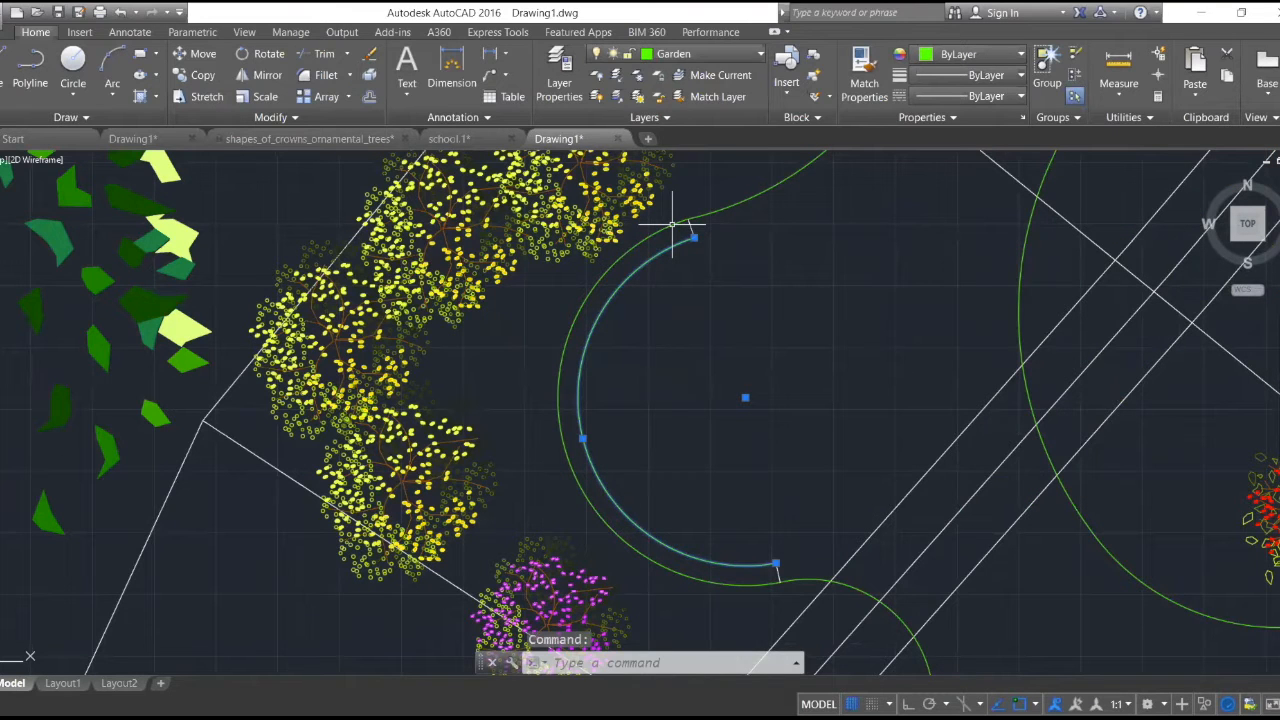
click(660, 54)
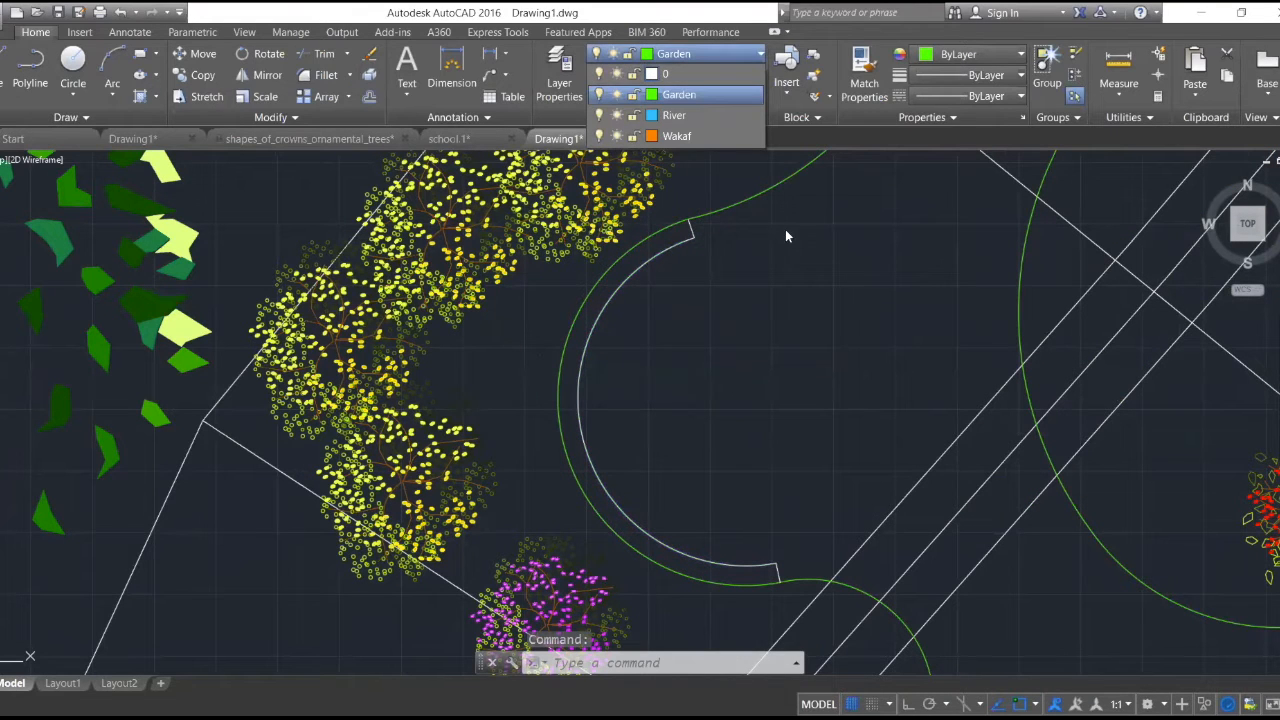
click(651, 74)
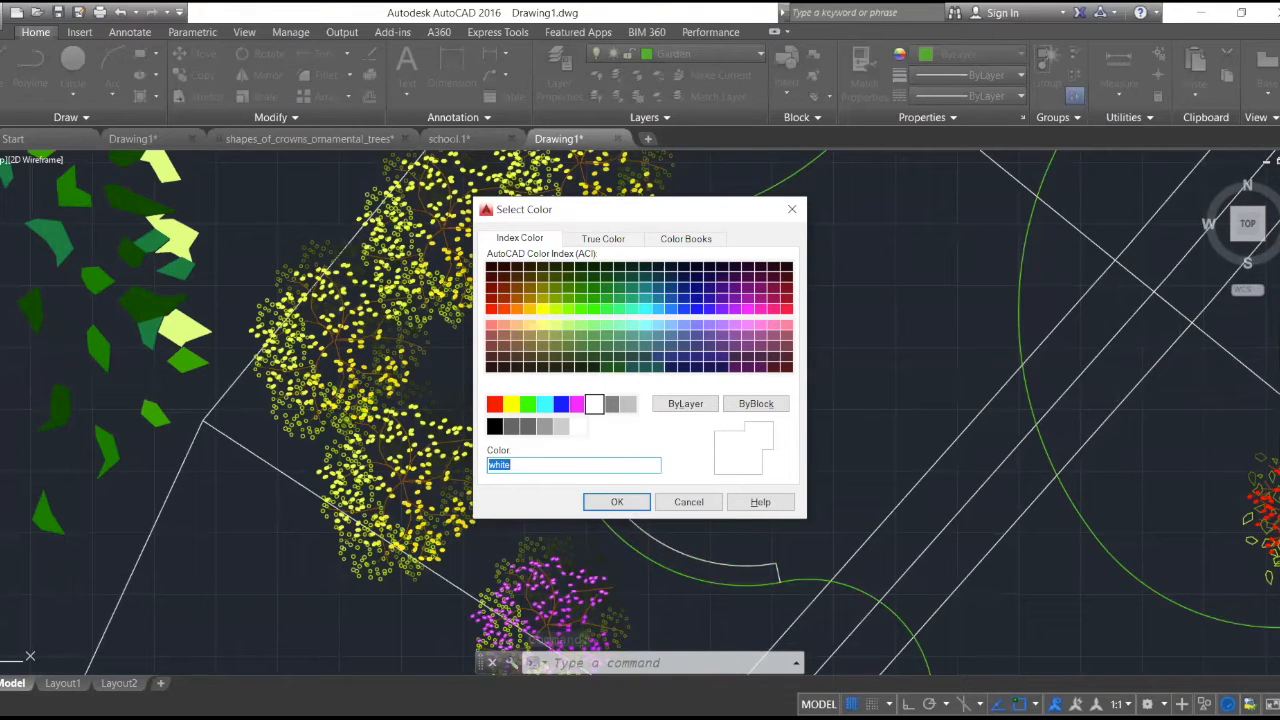
click(617, 502)
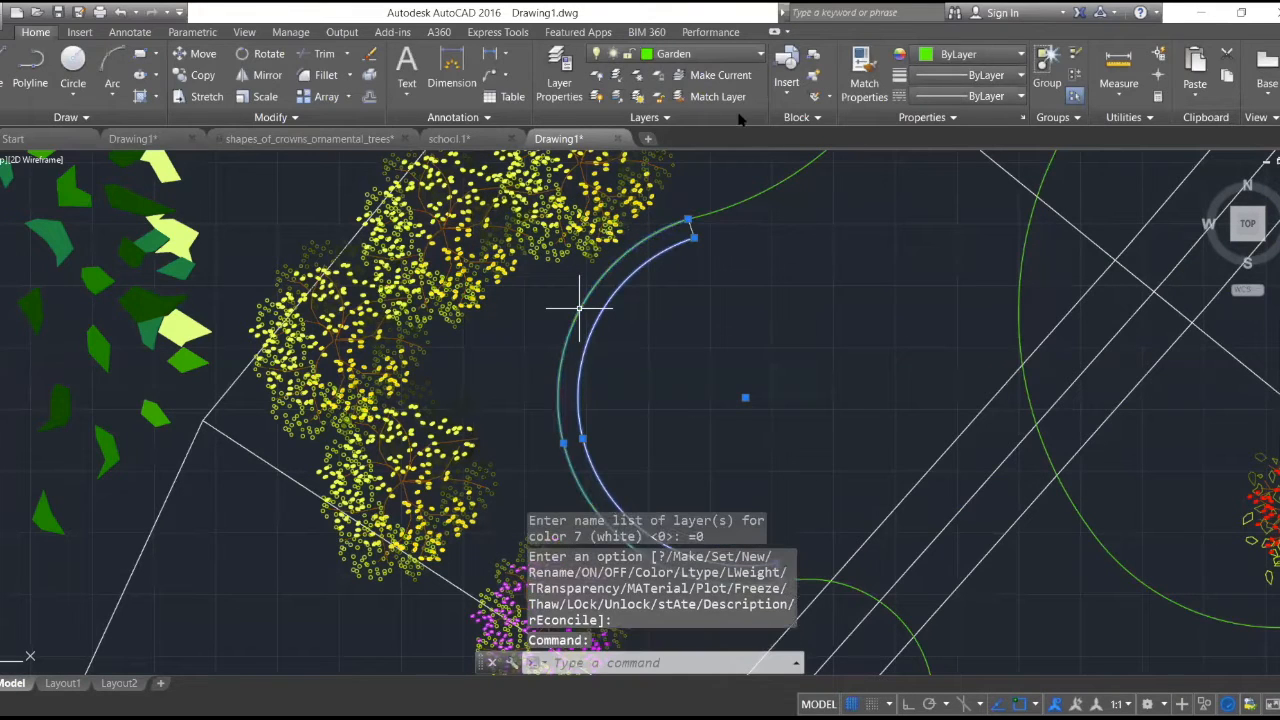
- Move the band's outer arc to layer 0 as well and clear the selection
click(752, 57)
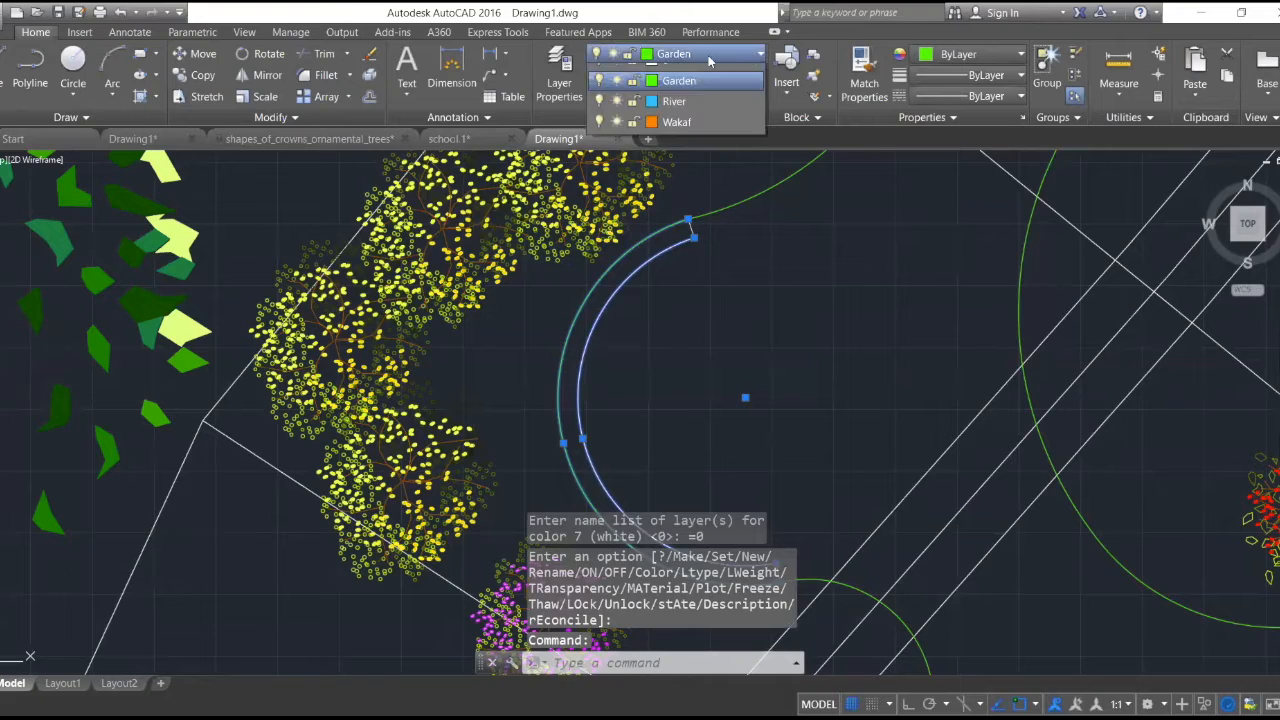
click(686, 77)
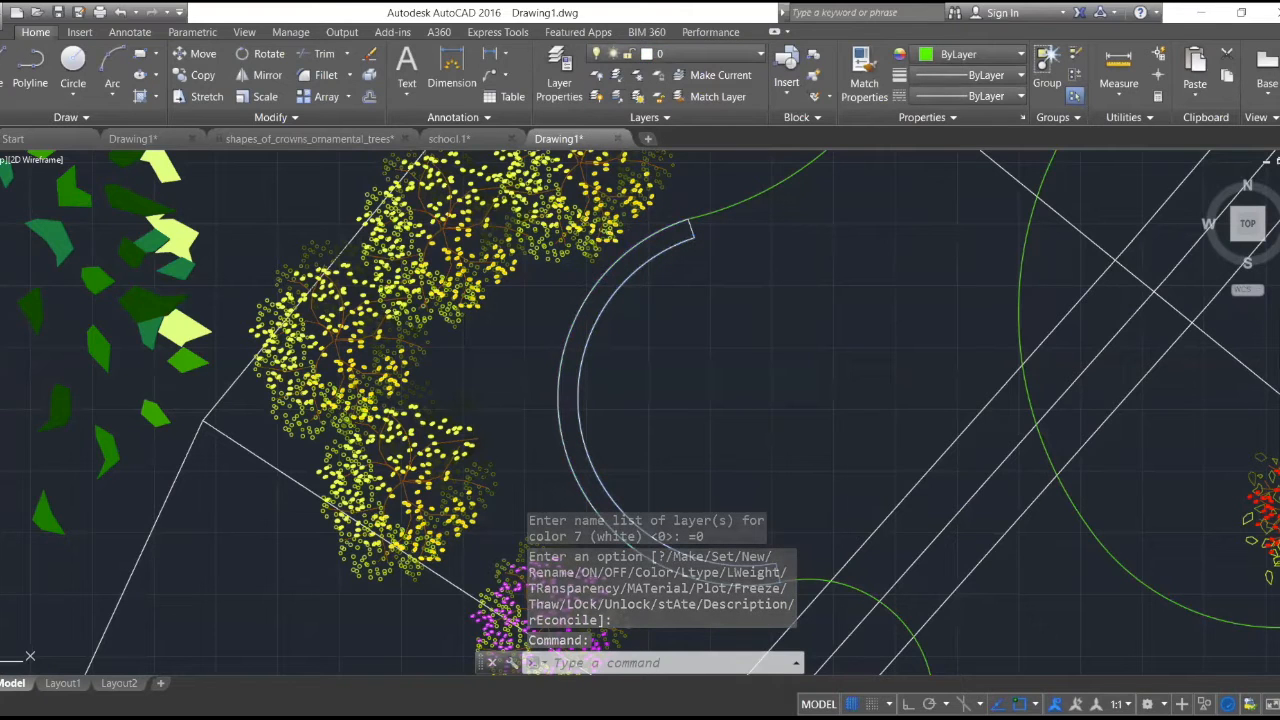
scroll(671, 218, up, 4)
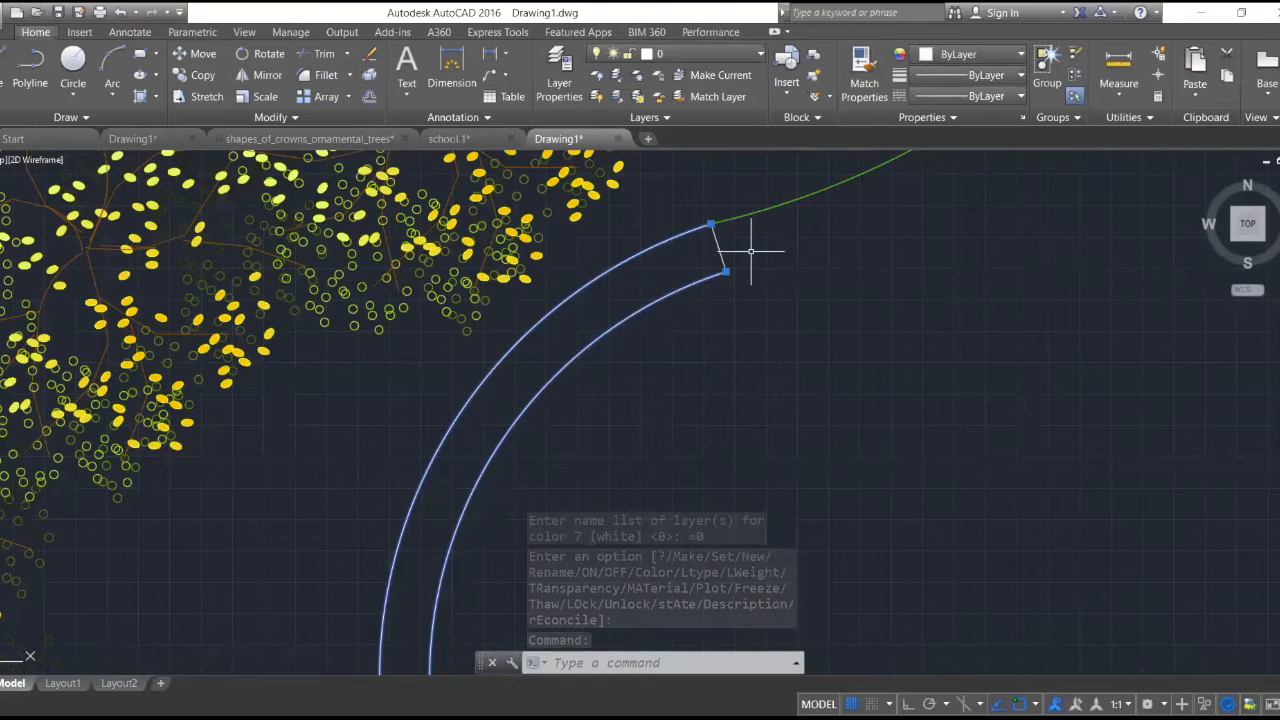
scroll(751, 251, down, 10)
key(Escape)
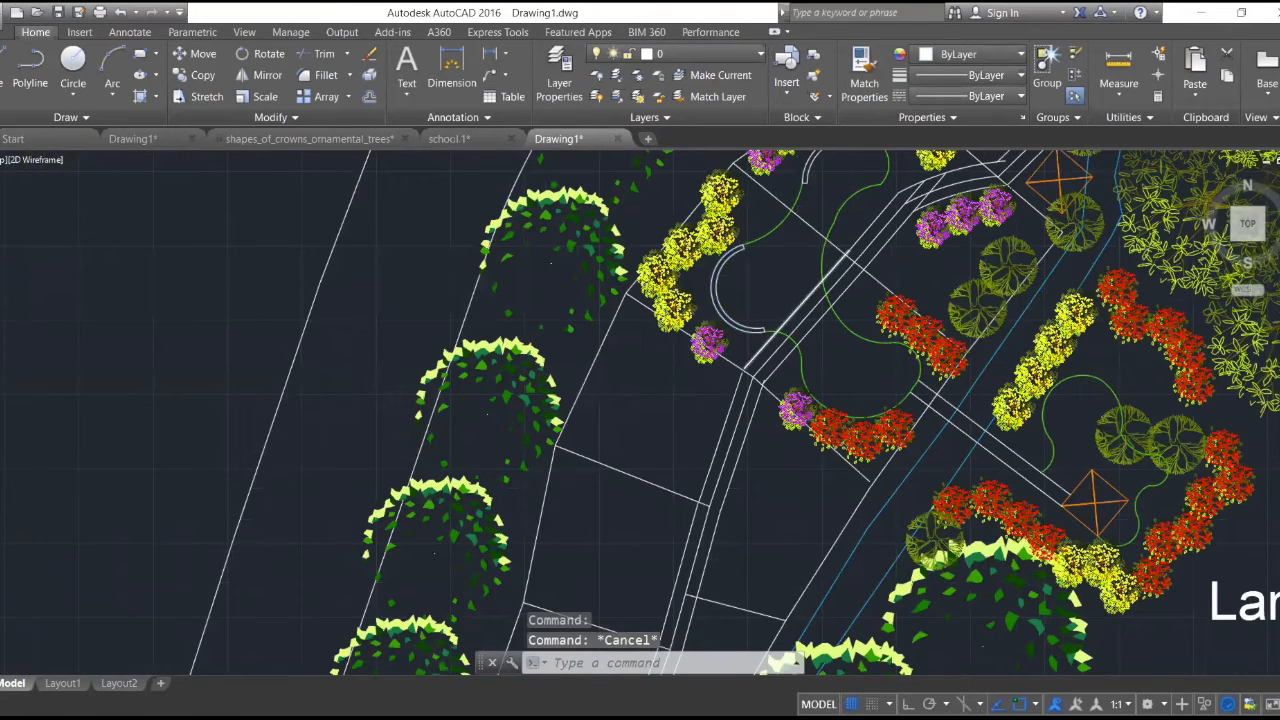
scroll(771, 343, down, 2)
scroll(643, 354, up, 1)
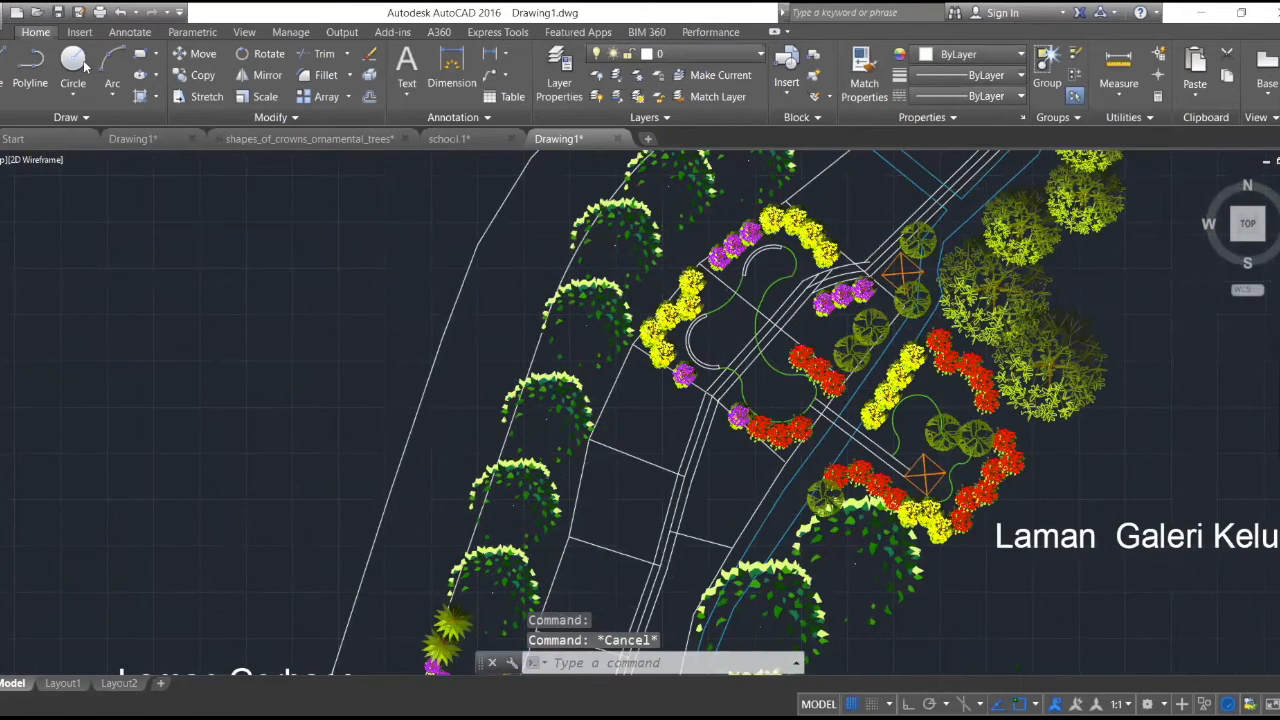
- Draw a line from the middle of the lower band's inner arc into the open area it encloses
scroll(643, 354, up, 6)
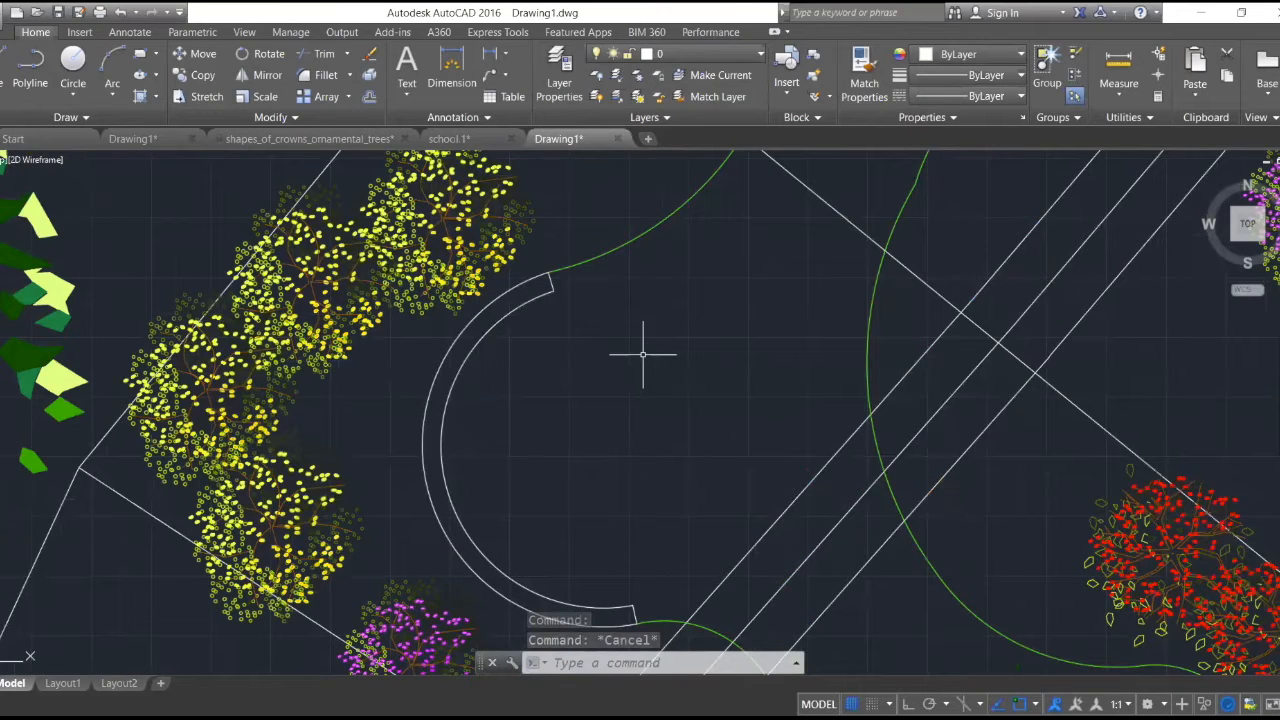
text(l)
key(Return)
click(443, 469)
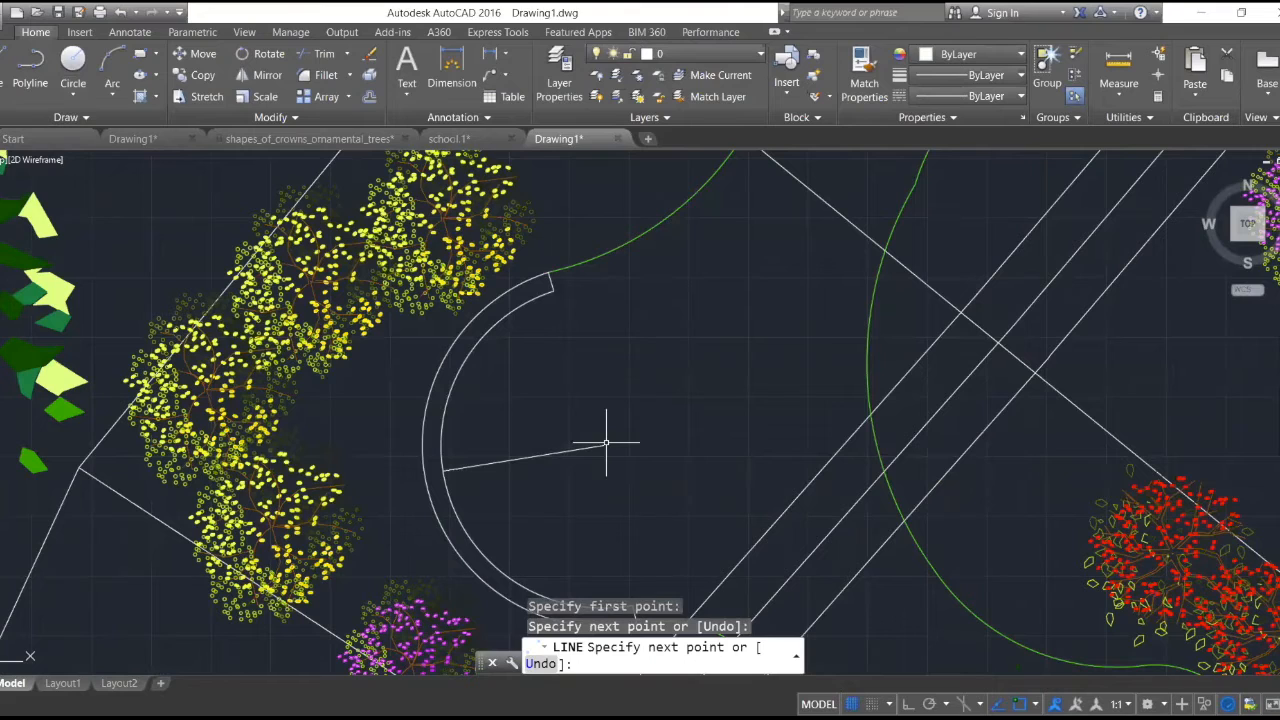
click(605, 443)
key(Escape)
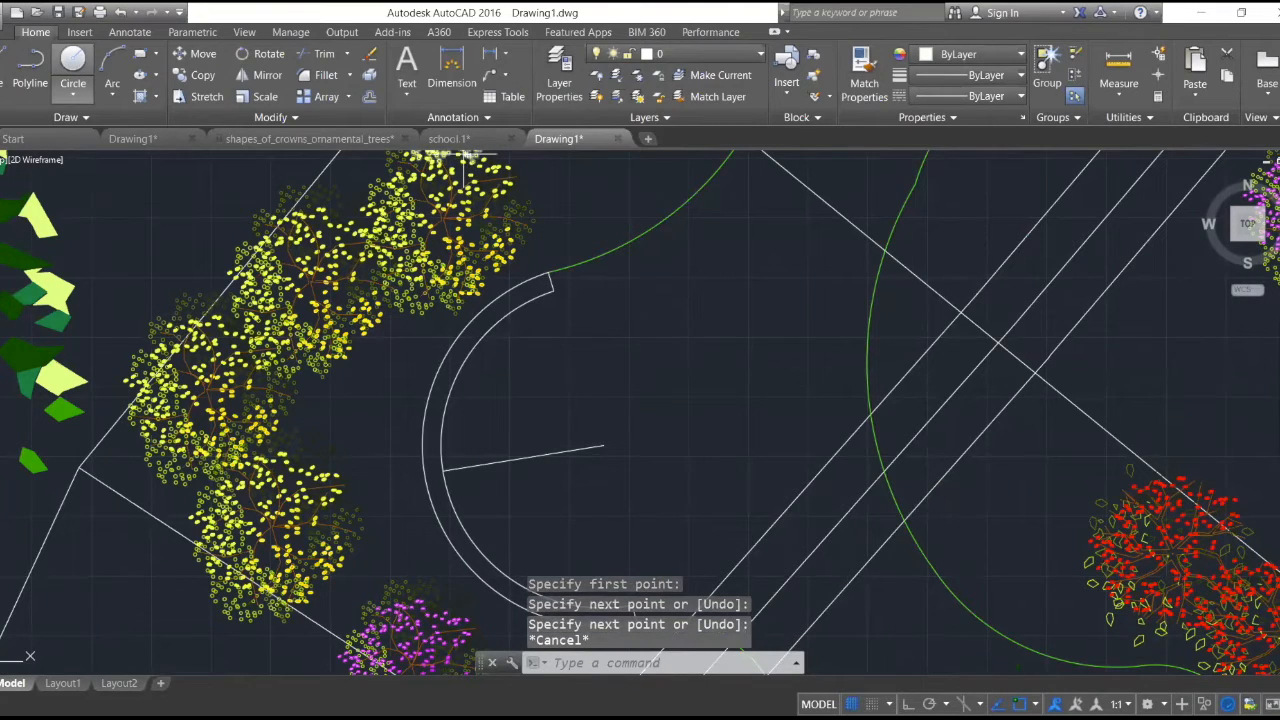
- Draw a circle with a radius of about 259 centered on the free end of the line
scroll(575, 442, up, 5)
text(c)
key(Return)
click(766, 466)
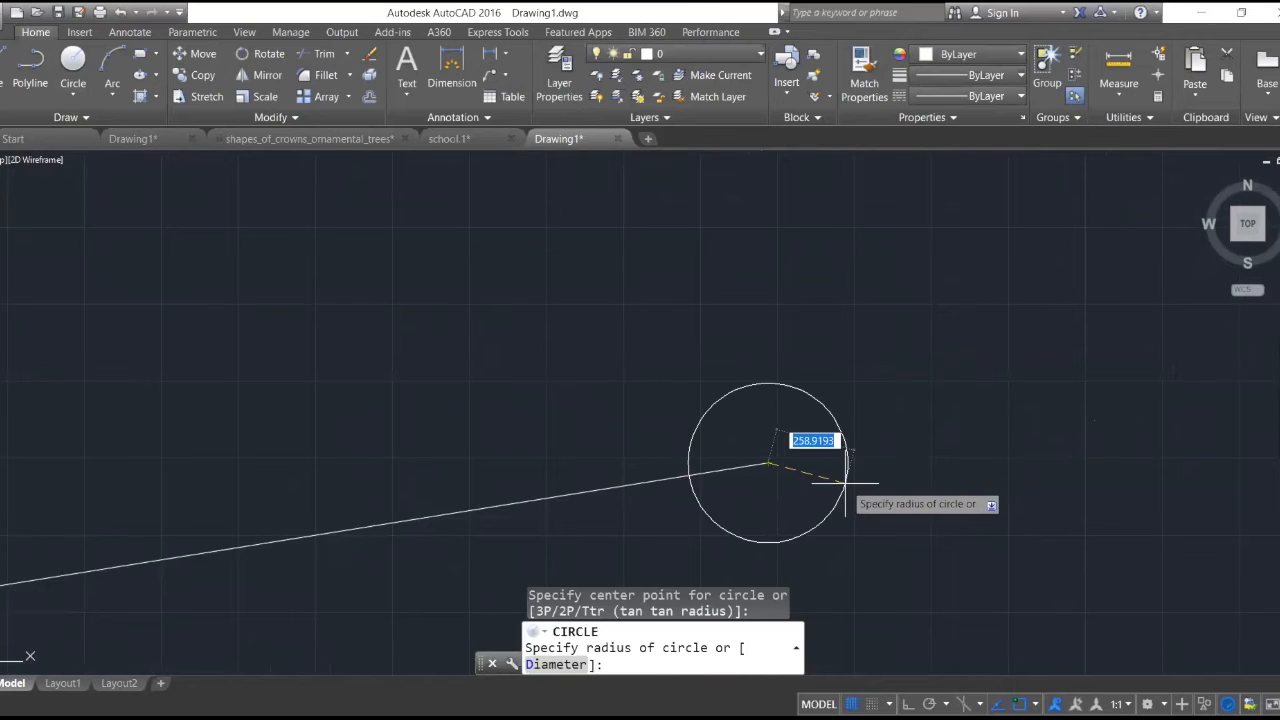
click(845, 484)
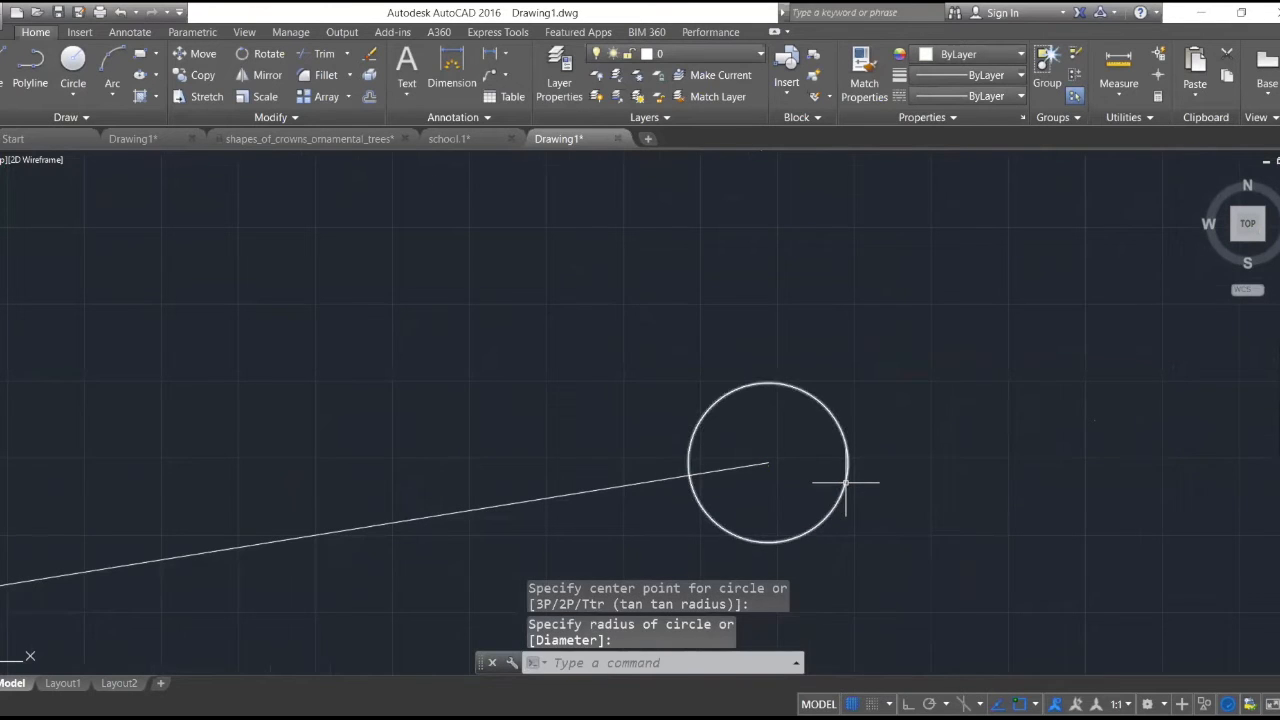
- Draw a second, concentric circle with a radius of about 374 around the first one
scroll(840, 440, down, 4)
scroll(700, 380, up, 2)
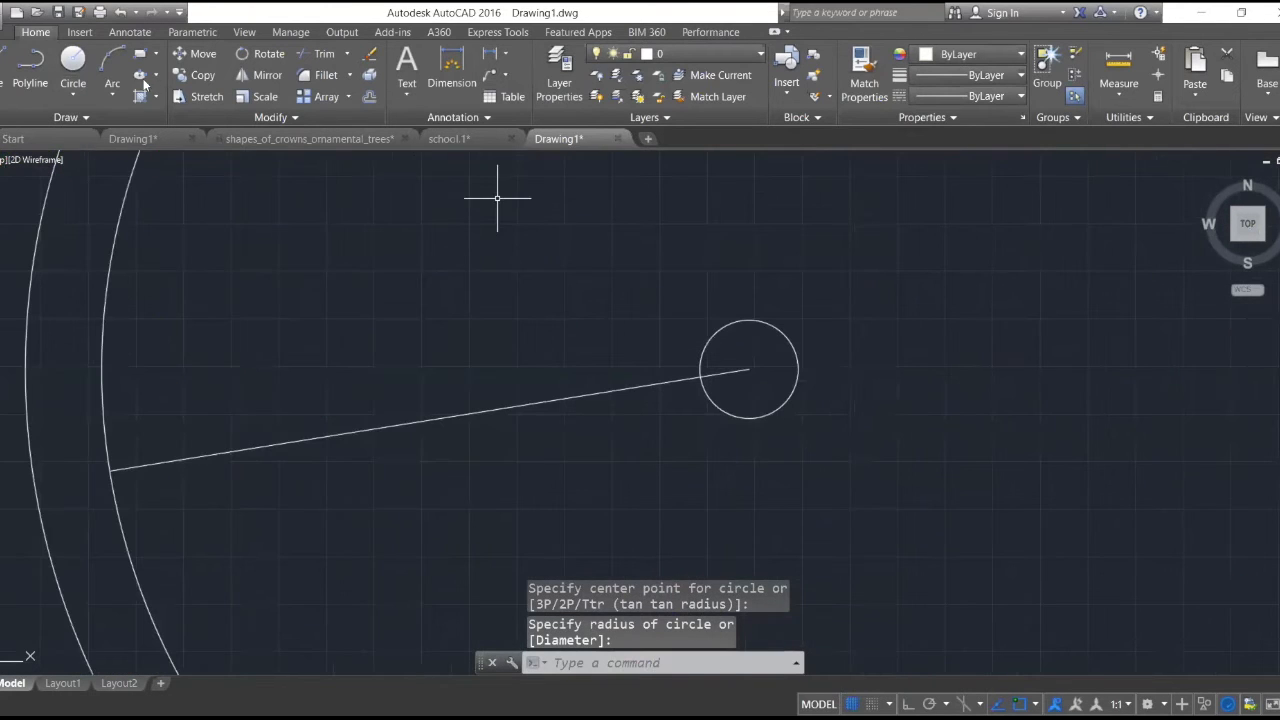
click(78, 62)
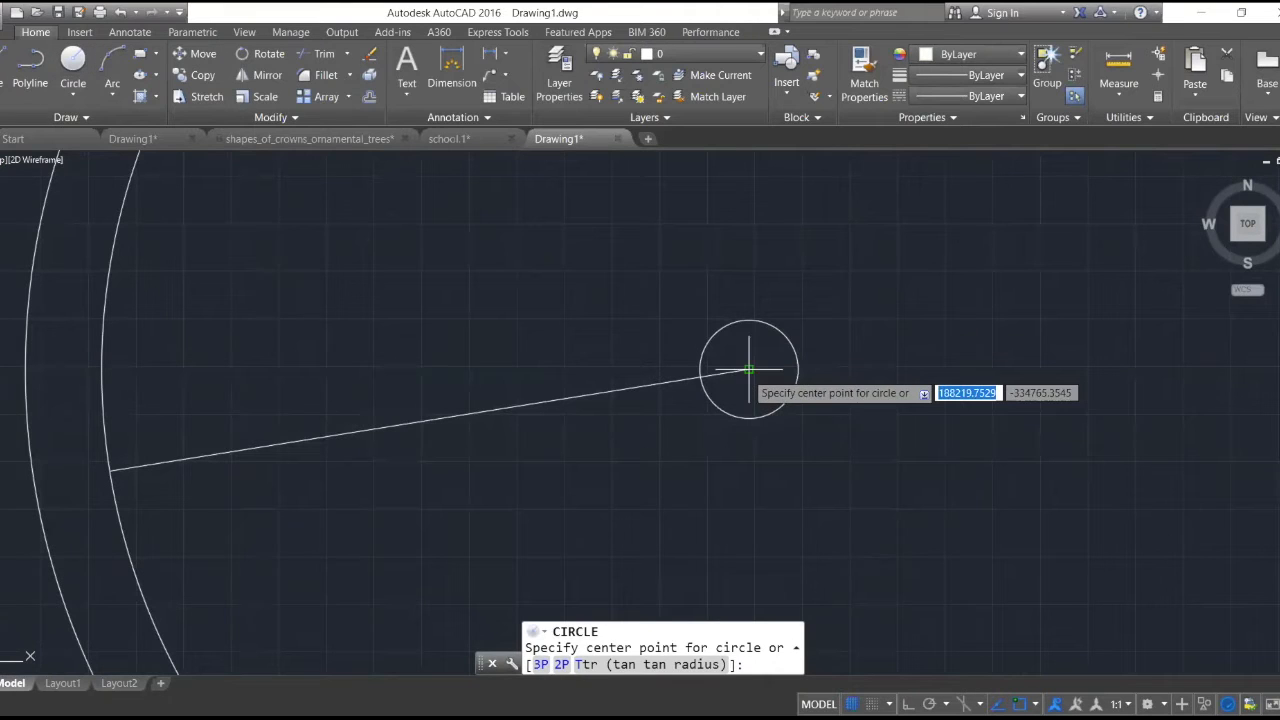
click(749, 370)
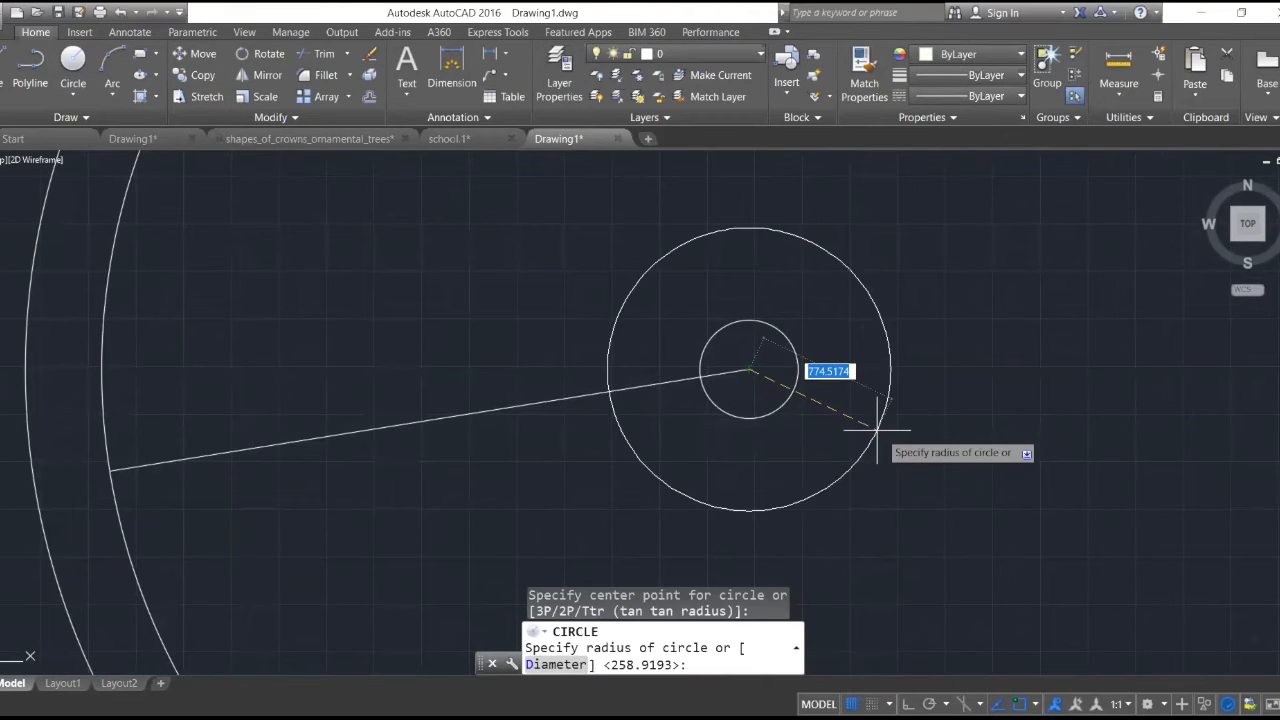
click(817, 389)
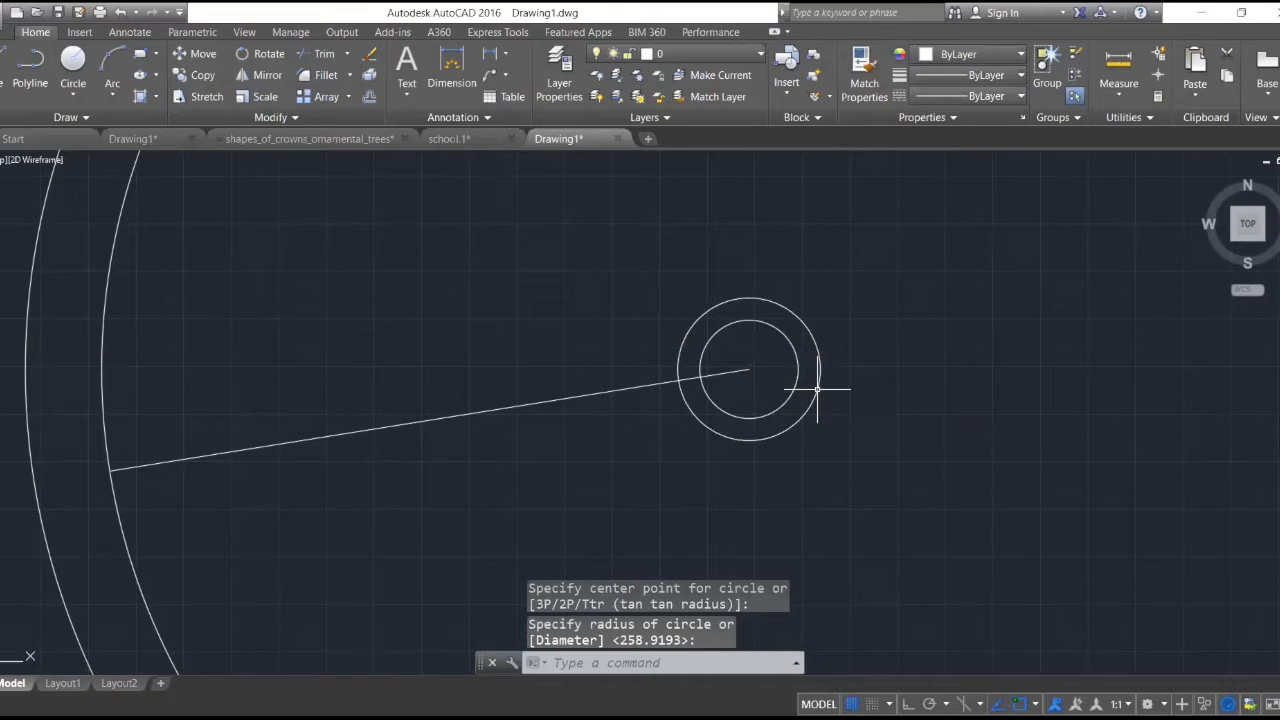
key(Escape)
- Erase the guide line between the band's inner arc and the two circles
scroll(816, 374, down, 5)
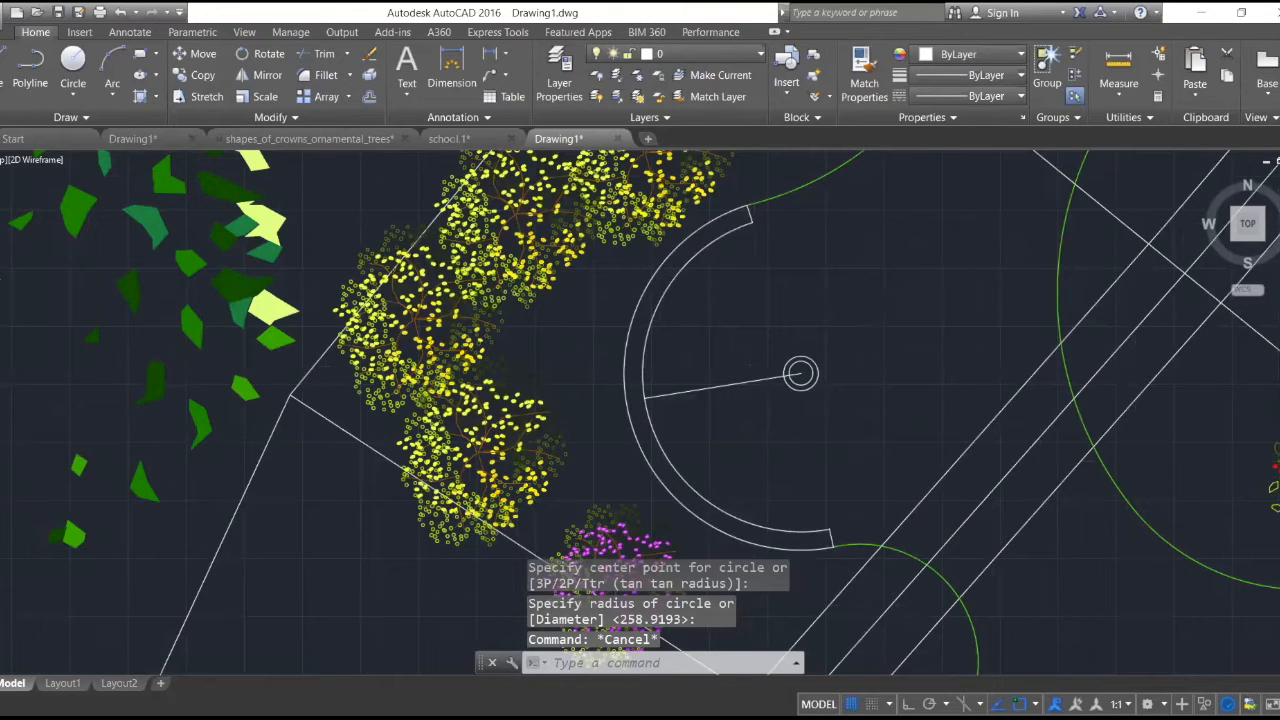
scroll(859, 293, down, 5)
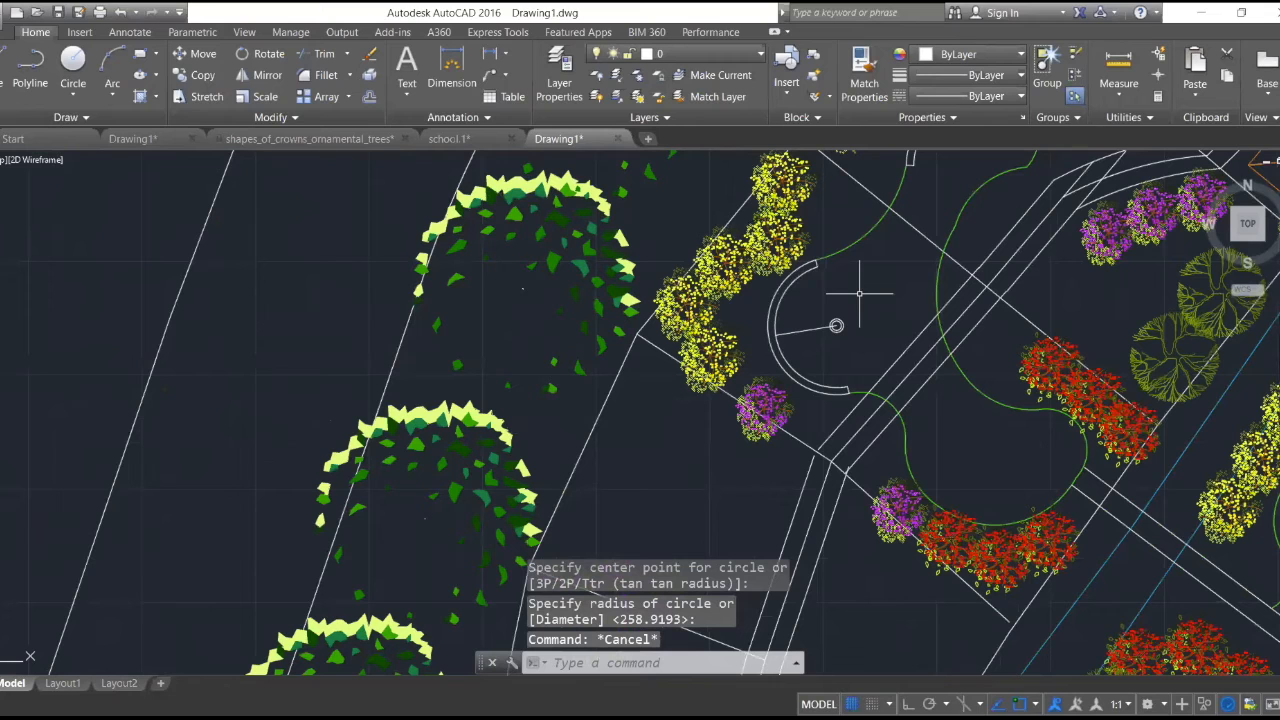
scroll(859, 293, down, 4)
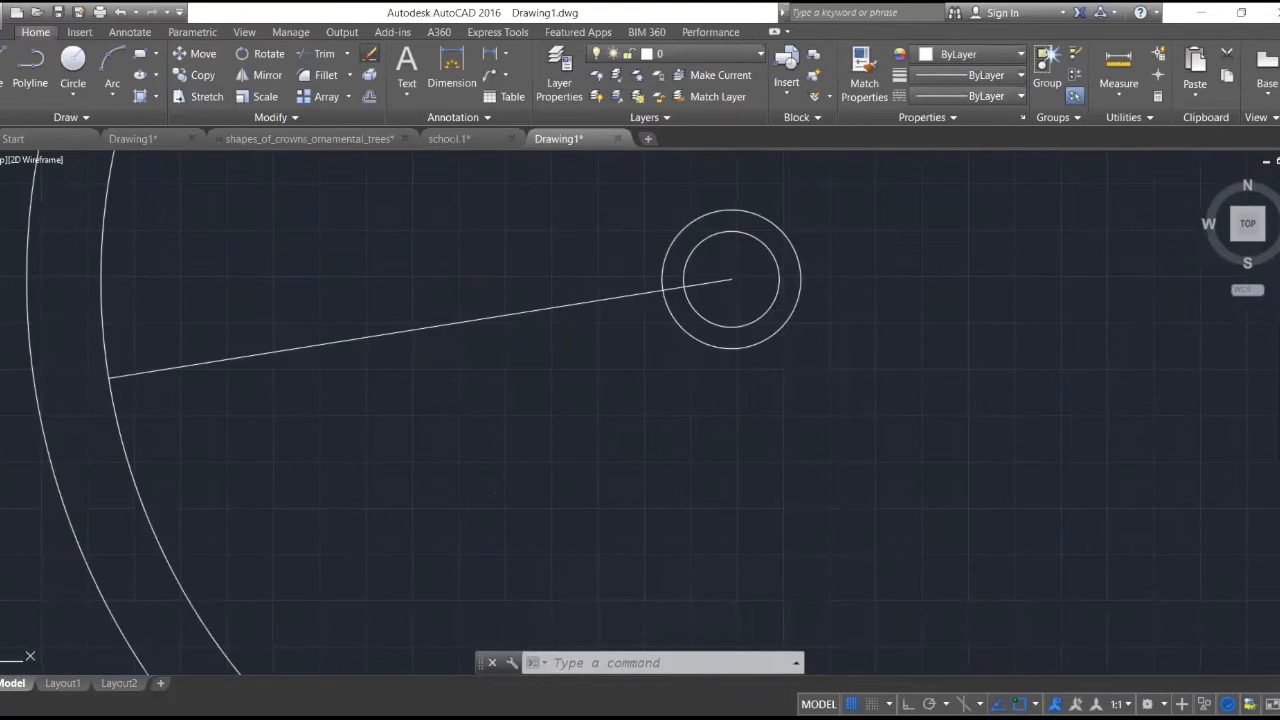
click(369, 55)
click(386, 332)
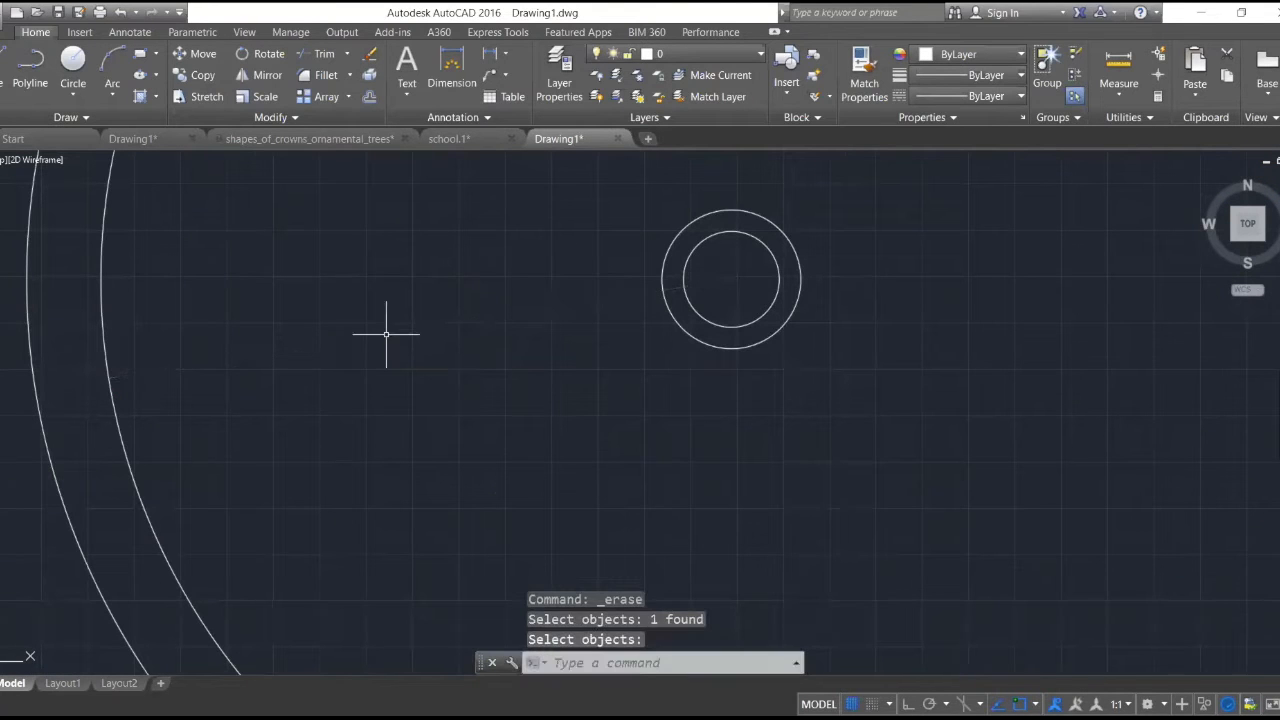
- Draw a wavy, lobed spline clockwise around the two concentric circles, crossing both circles and ending back at its start point
scroll(386, 334, down, 5)
scroll(505, 298, up, 7)
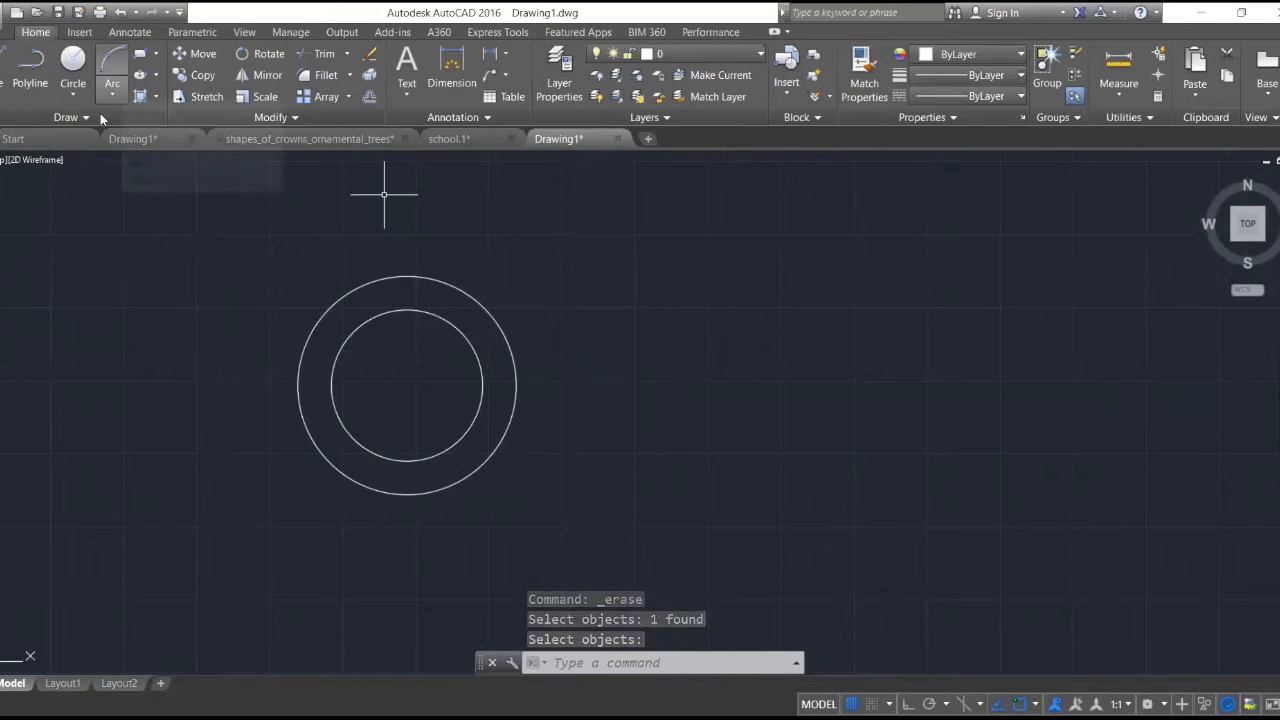
click(94, 117)
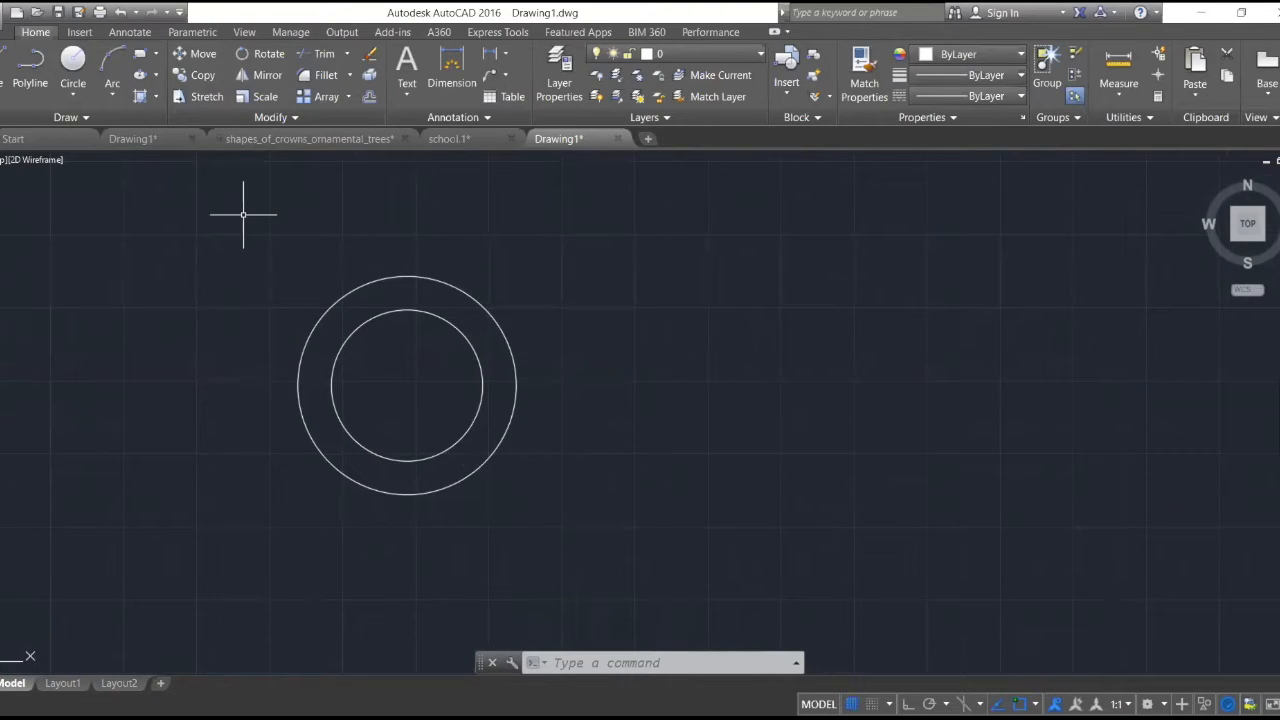
click(135, 121)
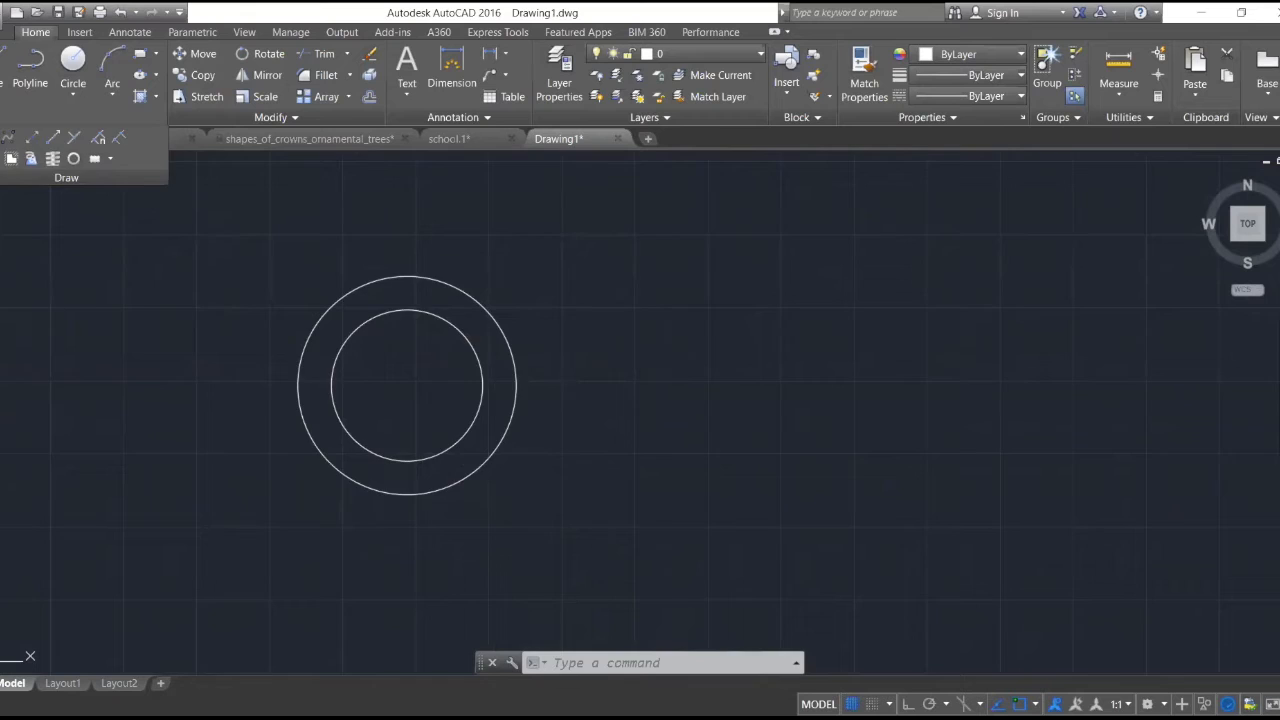
click(4, 137)
scroll(355, 285, up, 2)
scroll(358, 243, down, 2)
scroll(357, 223, up, 3)
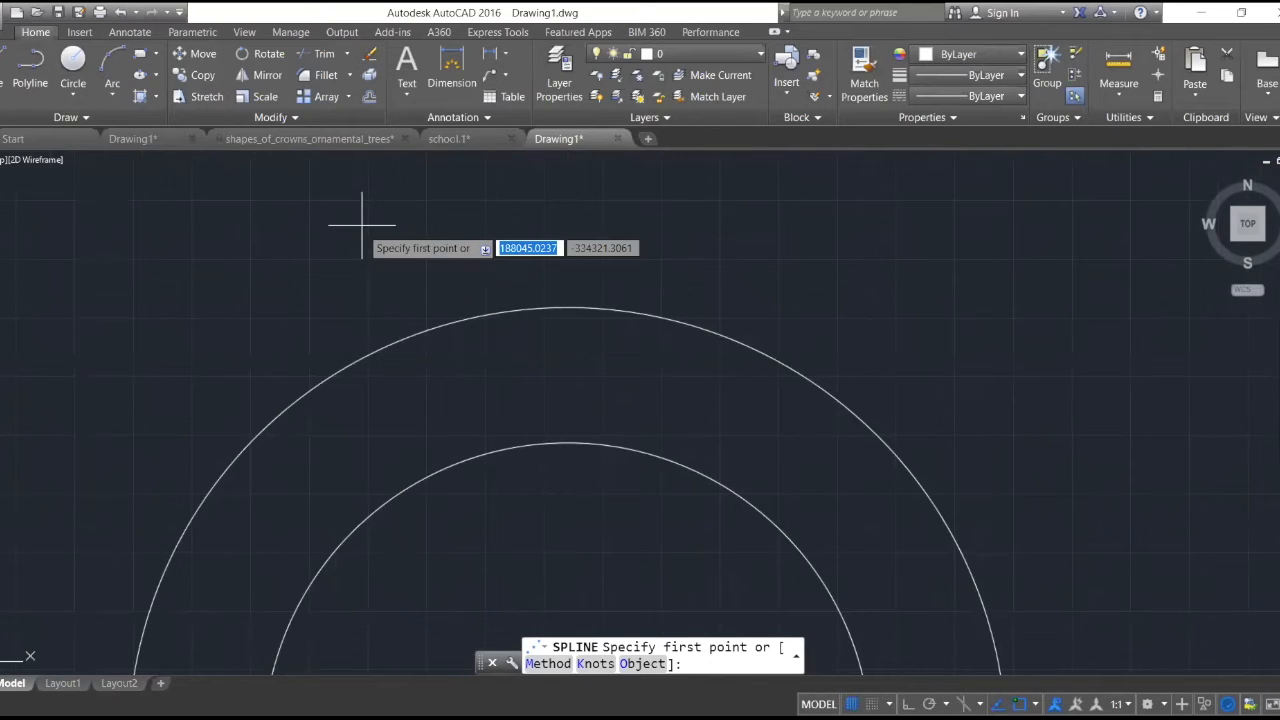
click(360, 230)
click(557, 320)
click(688, 286)
scroll(752, 282, down, 4)
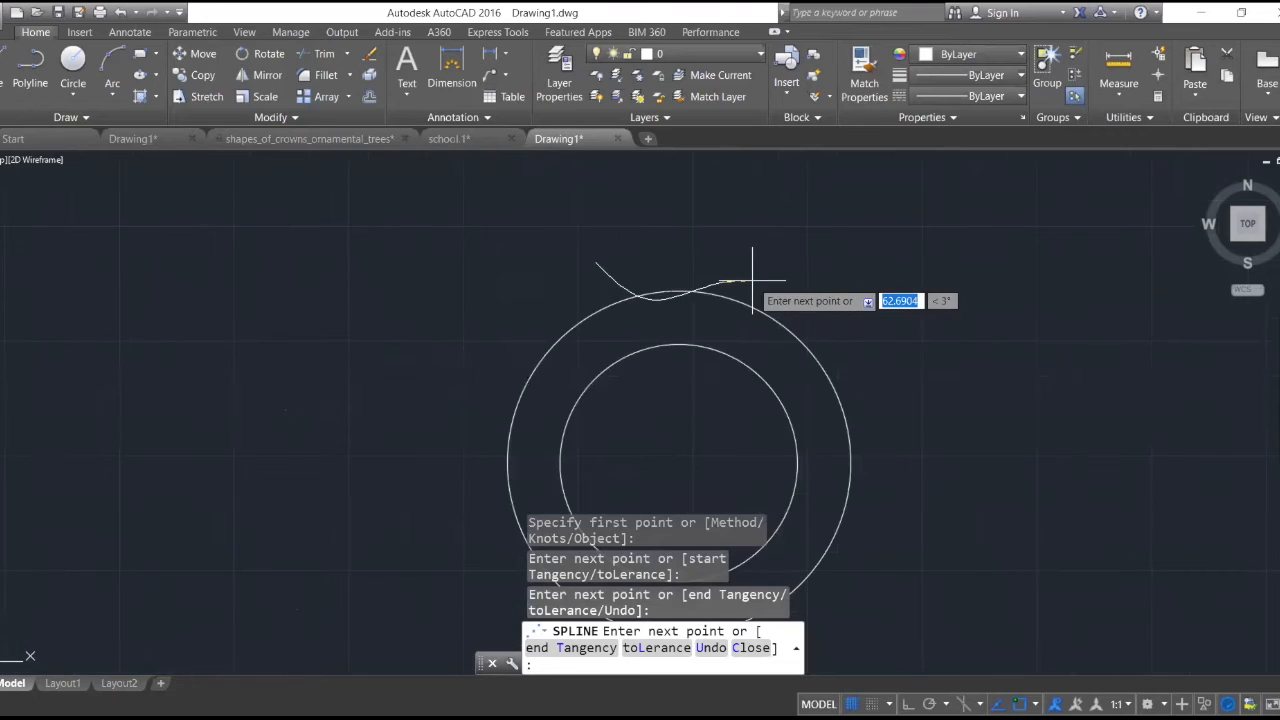
click(824, 300)
click(864, 400)
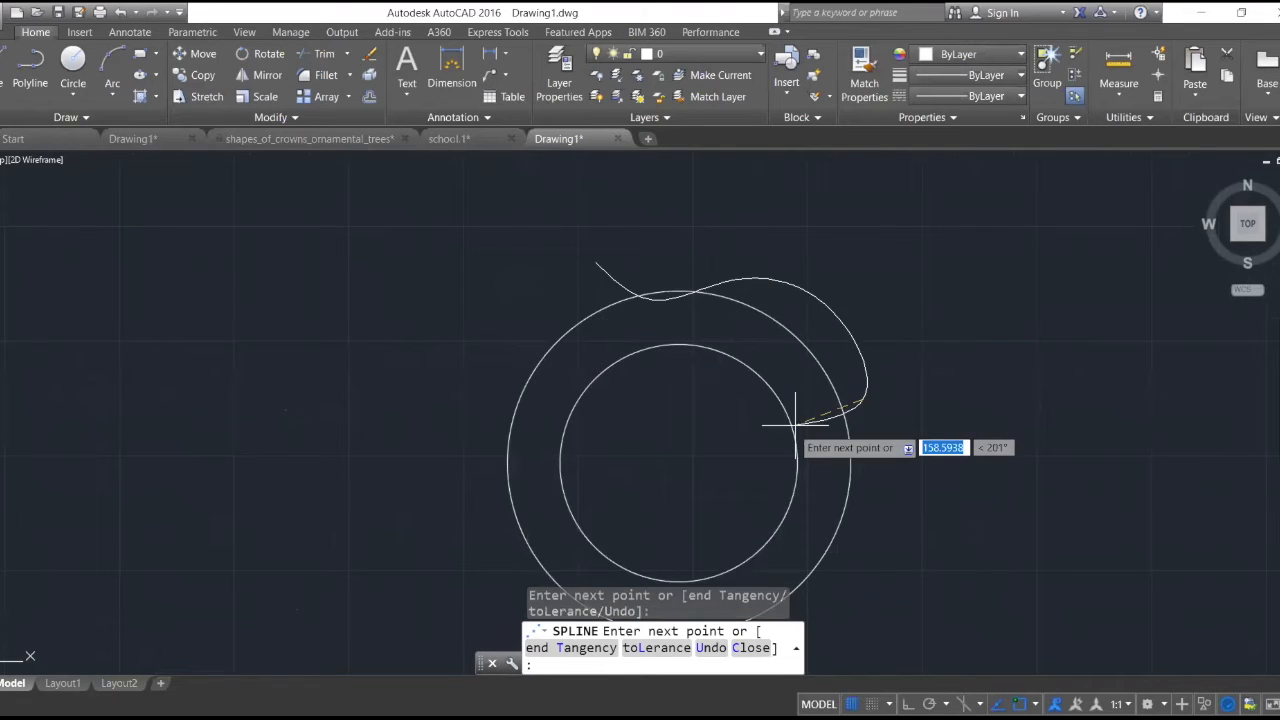
click(795, 423)
click(767, 452)
click(809, 571)
scroll(805, 570, down, 6)
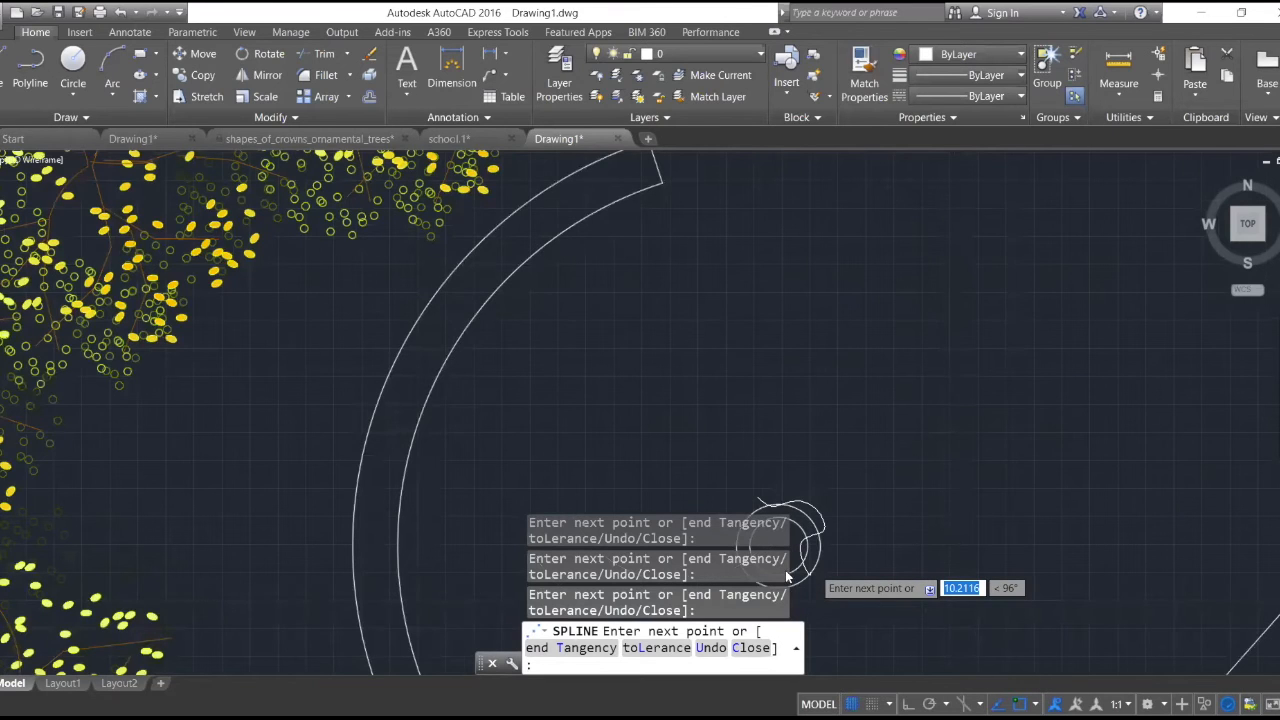
scroll(790, 565, up, 5)
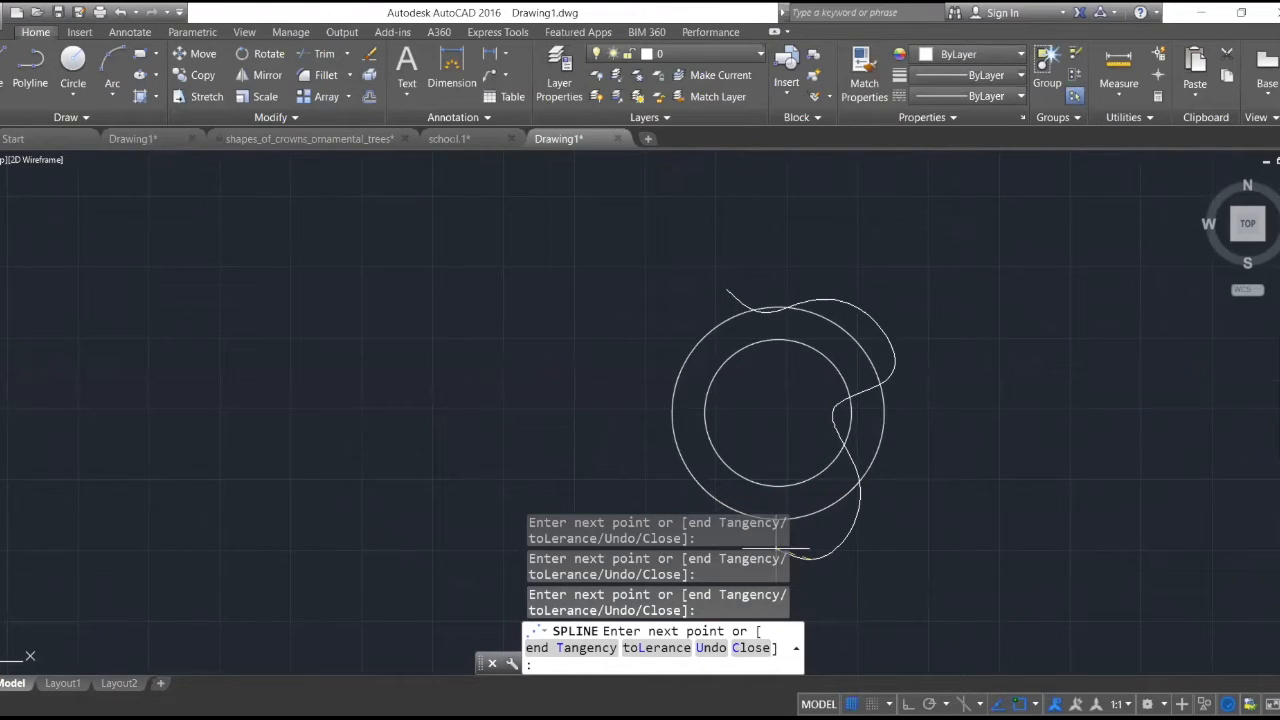
click(692, 496)
click(750, 440)
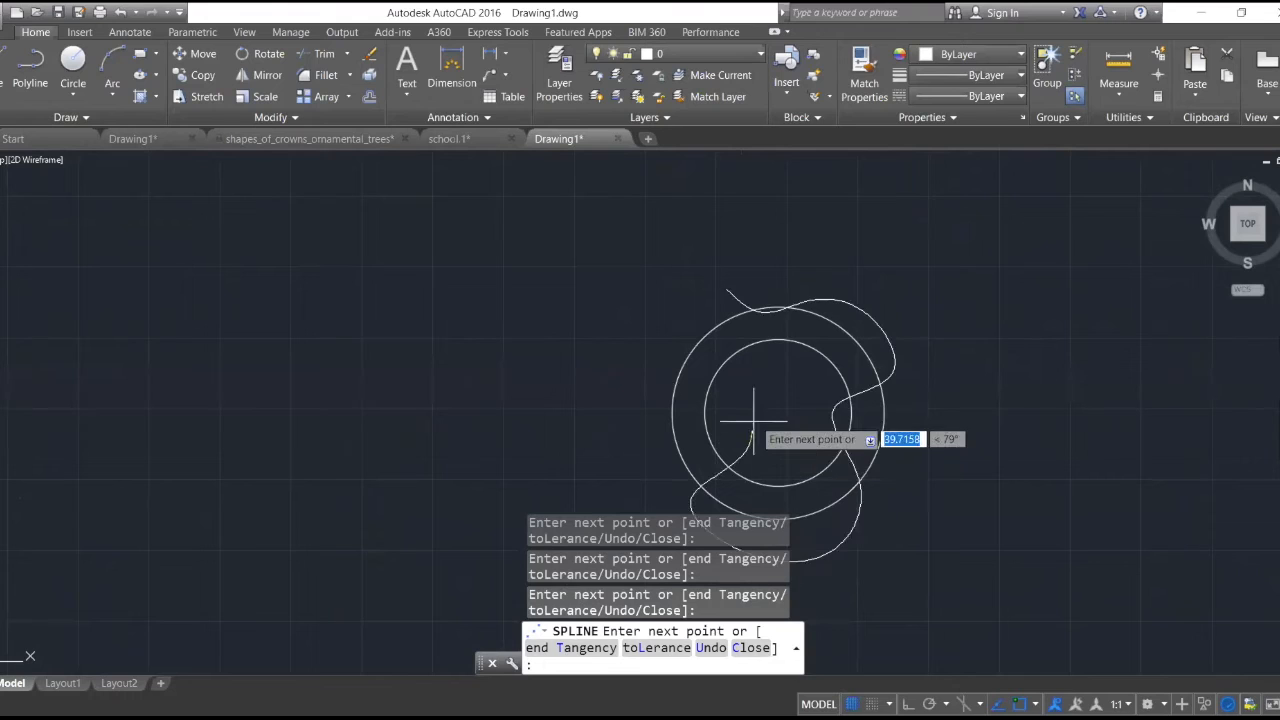
click(760, 382)
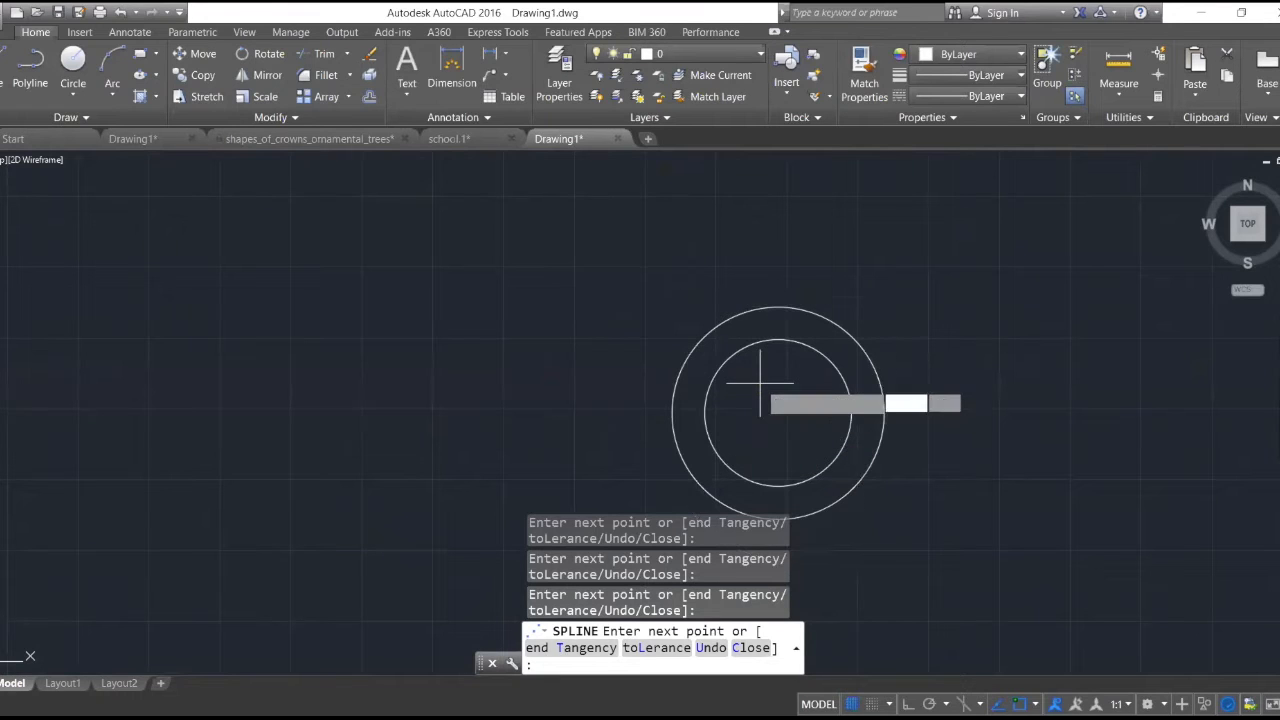
click(662, 350)
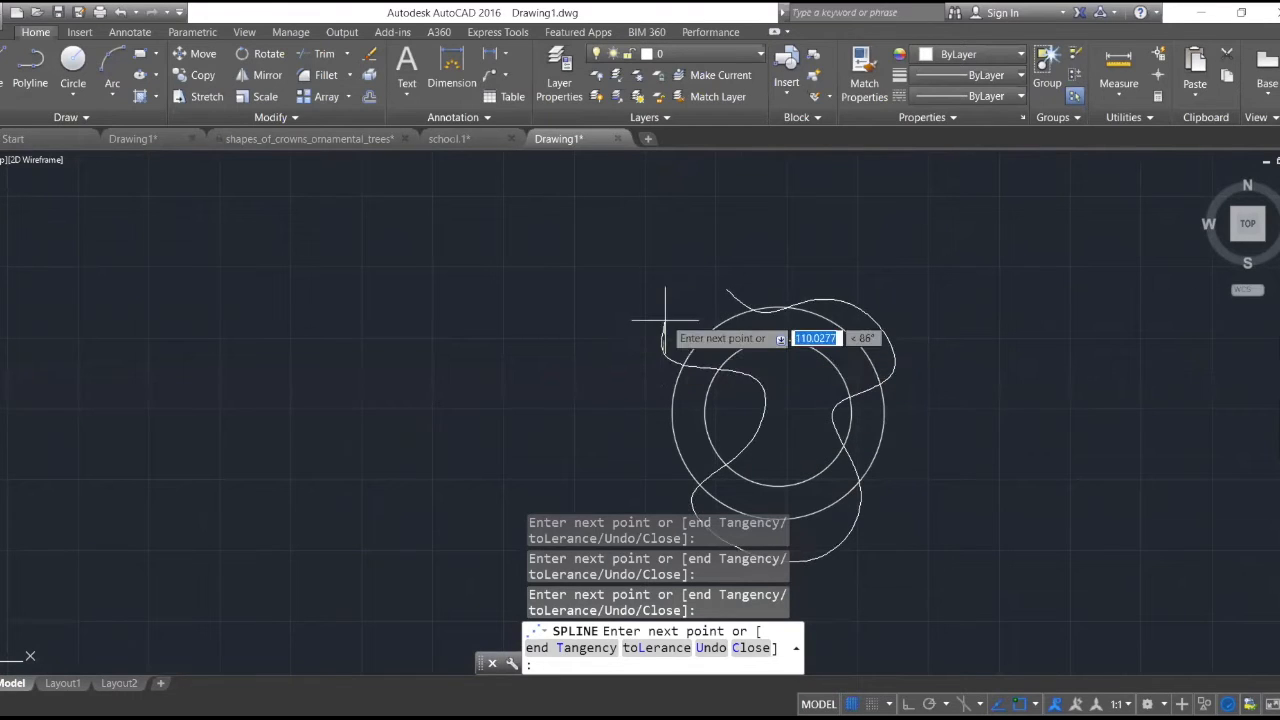
click(716, 289)
key(Return)
scroll(780, 290, down, 5)
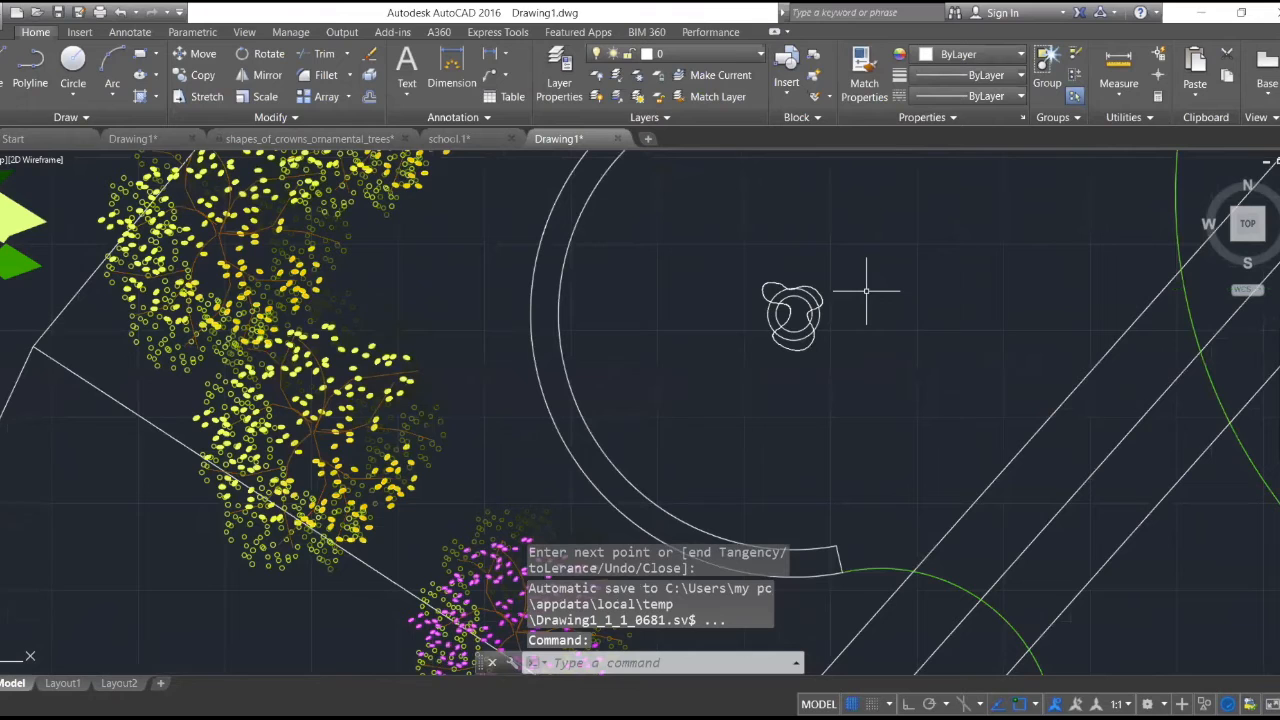
scroll(866, 291, down, 4)
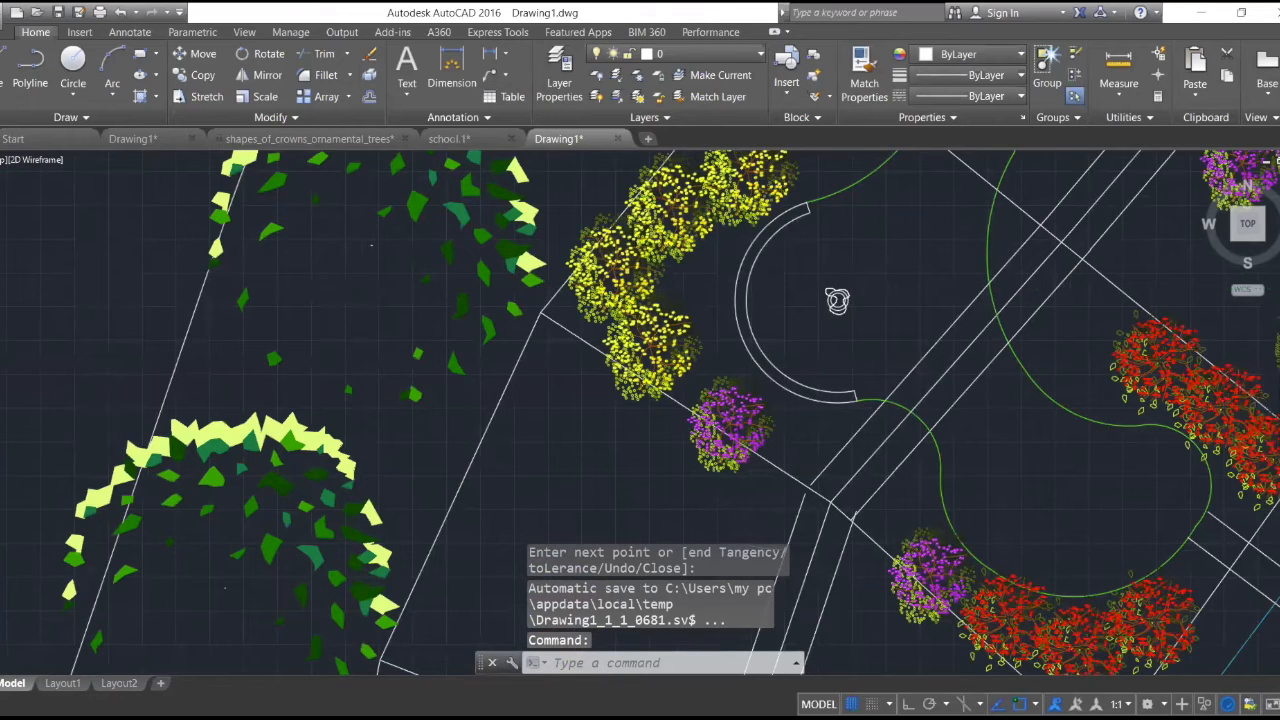
scroll(880, 278, up, 4)
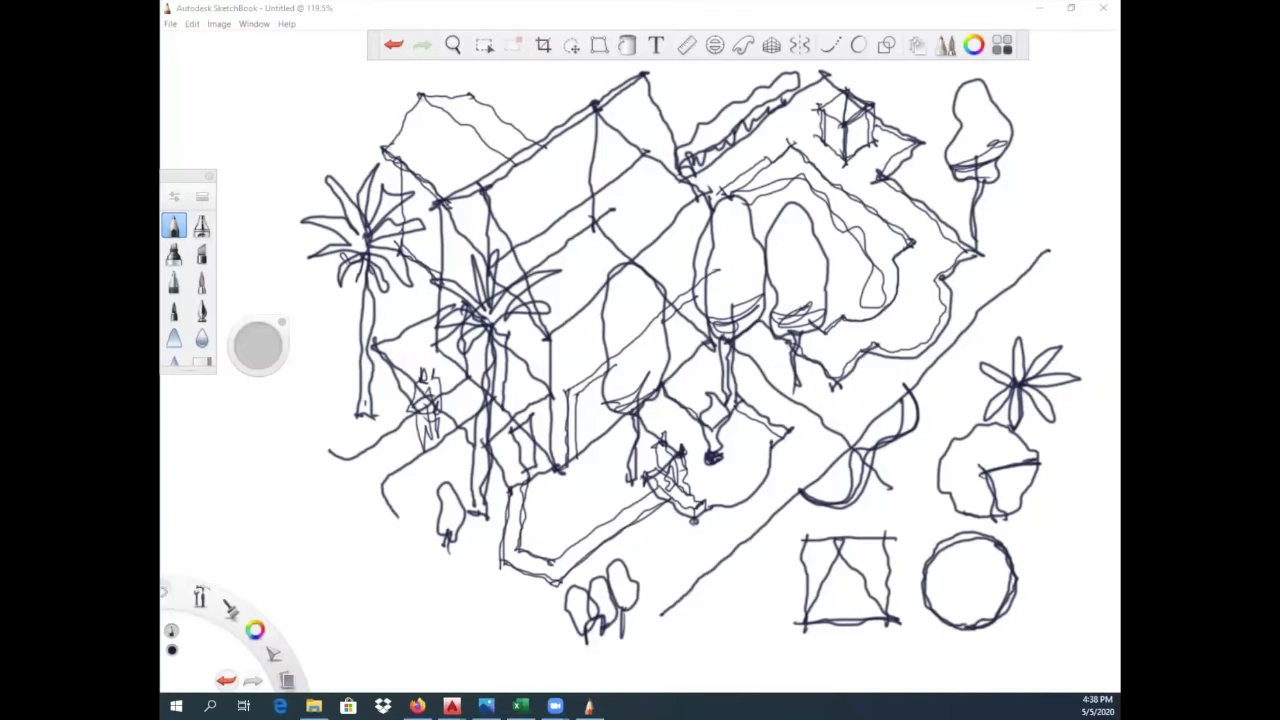
- Switch to SketchBook and save the house and garden sketch as TIFF file 3abc1 in the Digital Landscape folder
click(171, 23)
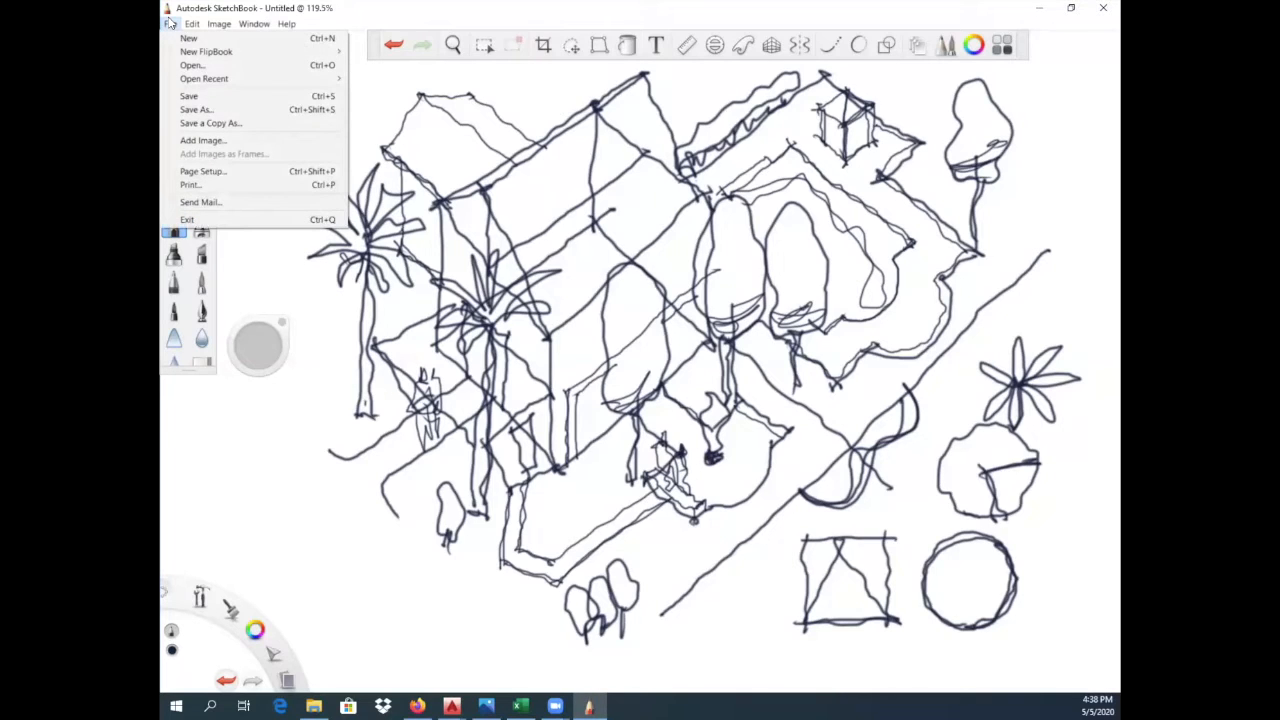
click(194, 95)
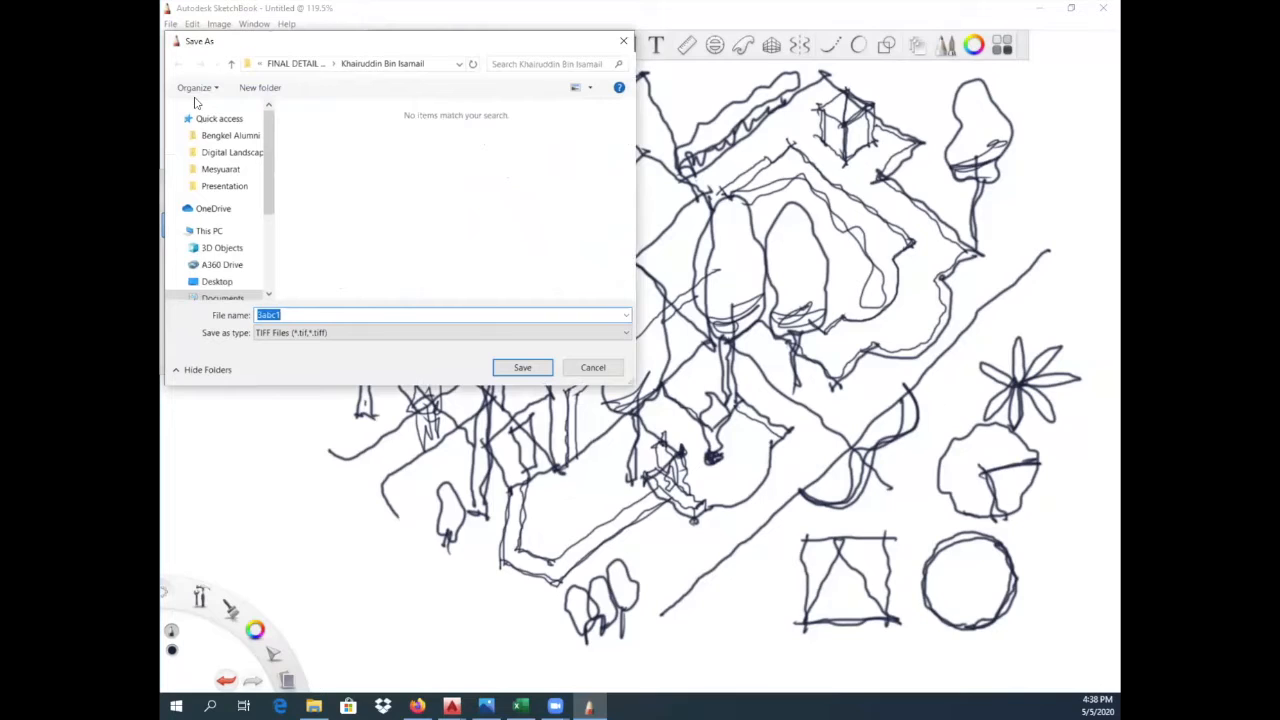
click(246, 155)
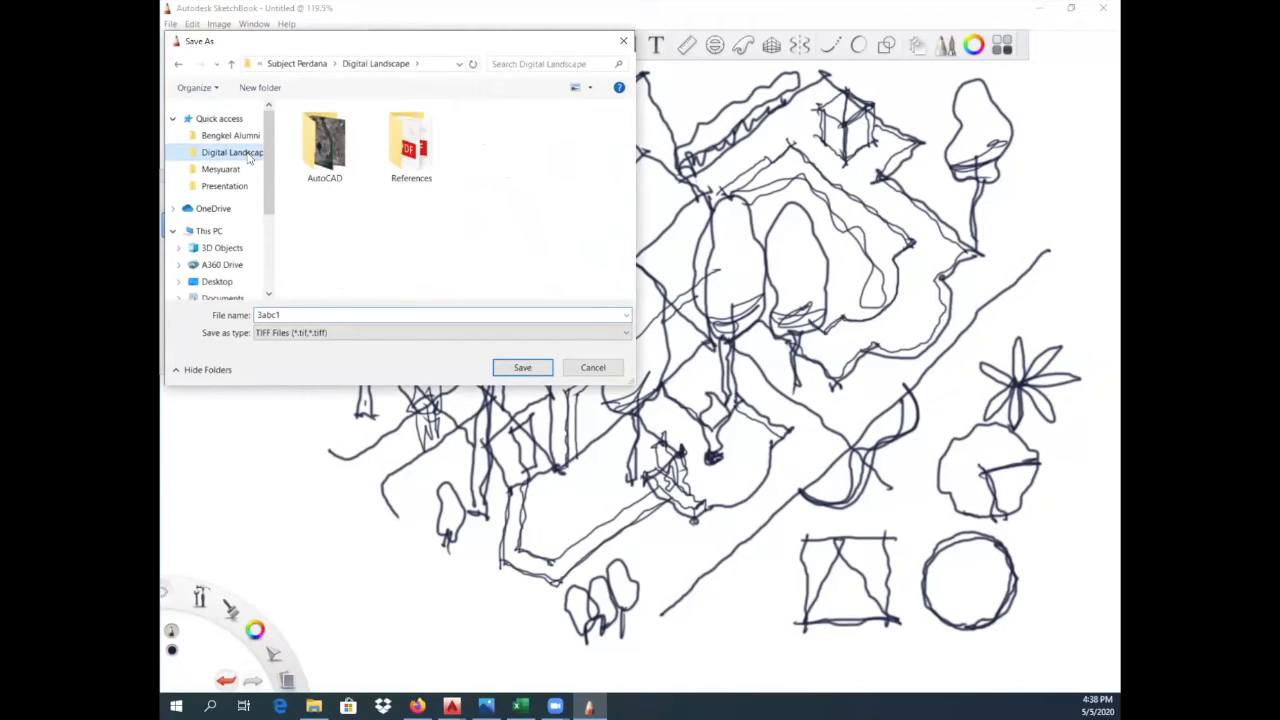
click(522, 367)
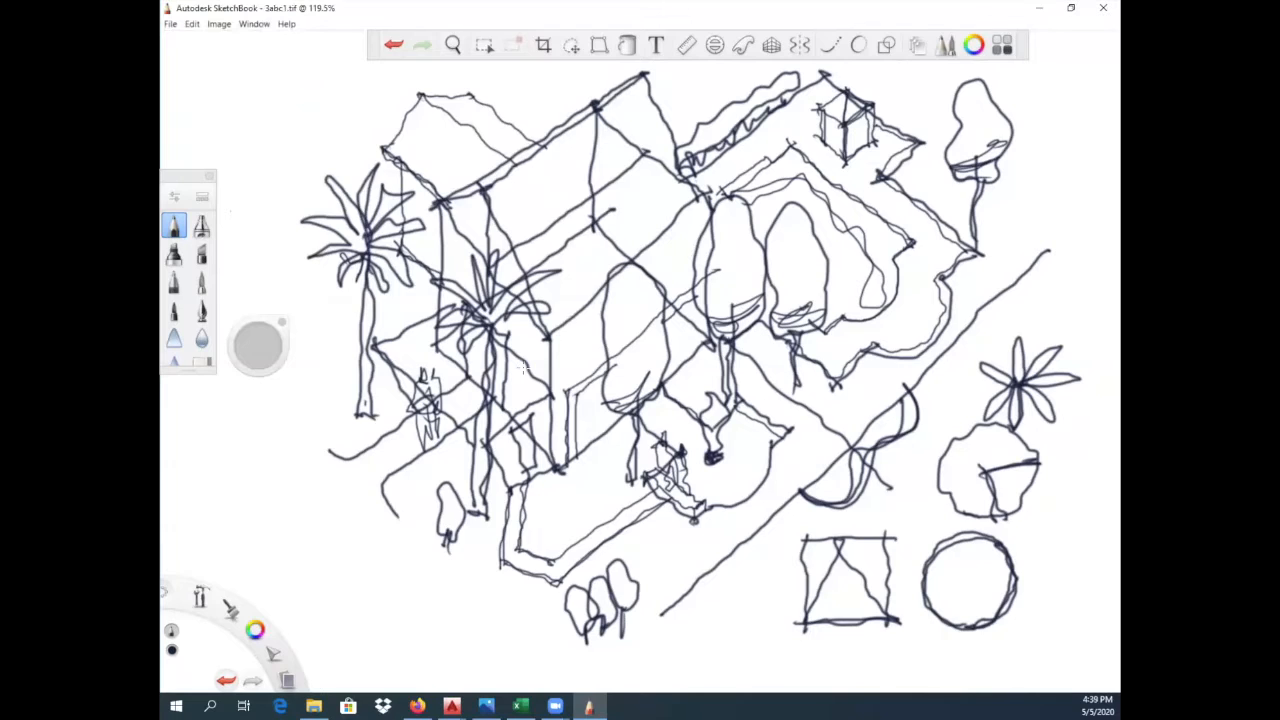
- Create a new blank canvas and sketch a circle with a smaller circle inside it near the middle
click(170, 23)
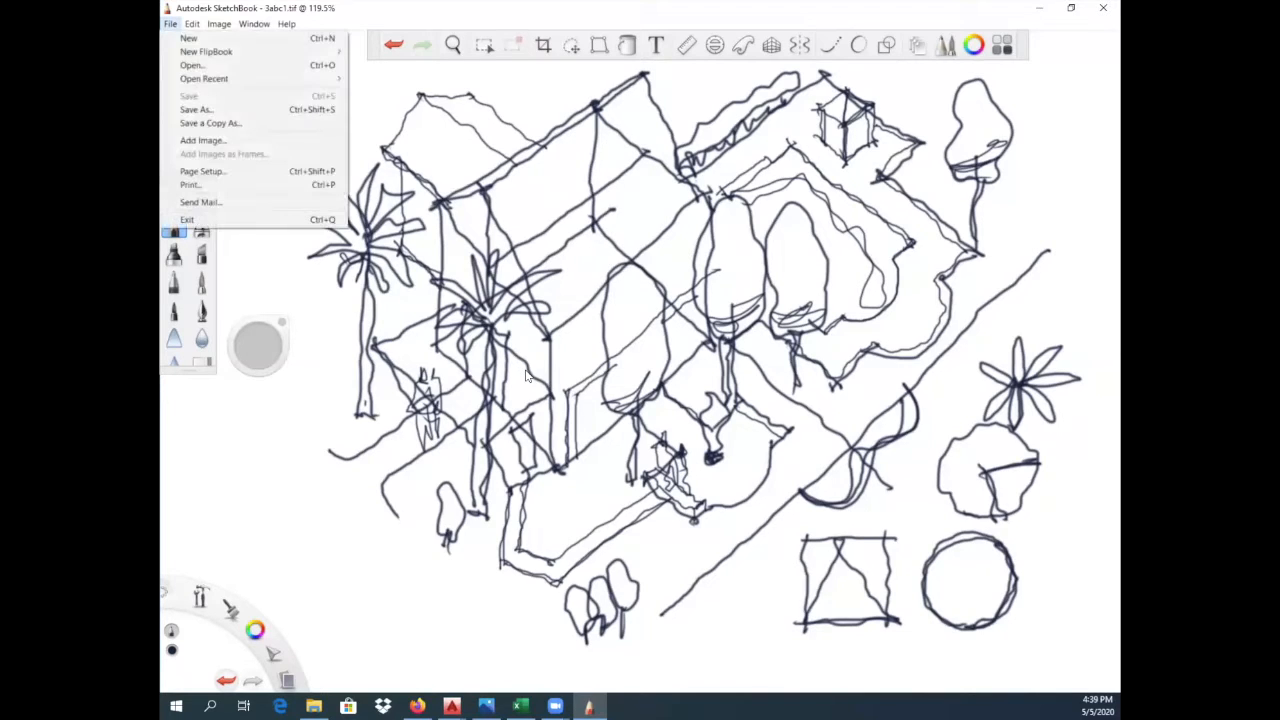
click(193, 38)
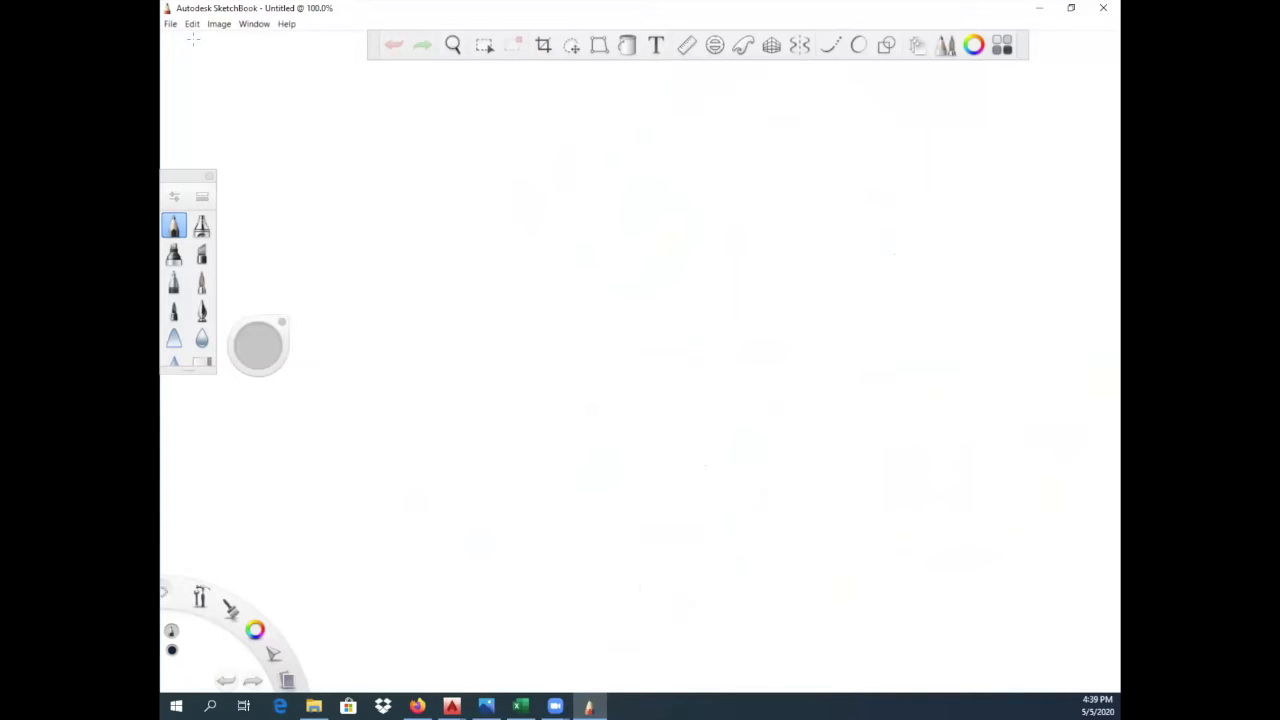
mouse_move(585, 430)
mouse_down()
mouse_move(549, 408)
mouse_move(566, 358)
mouse_move(586, 352)
mouse_move(630, 372)
mouse_move(607, 434)
mouse_move(564, 426)
mouse_move(568, 354)
mouse_move(632, 418)
mouse_move(556, 430)
mouse_move(585, 428)
mouse_up()
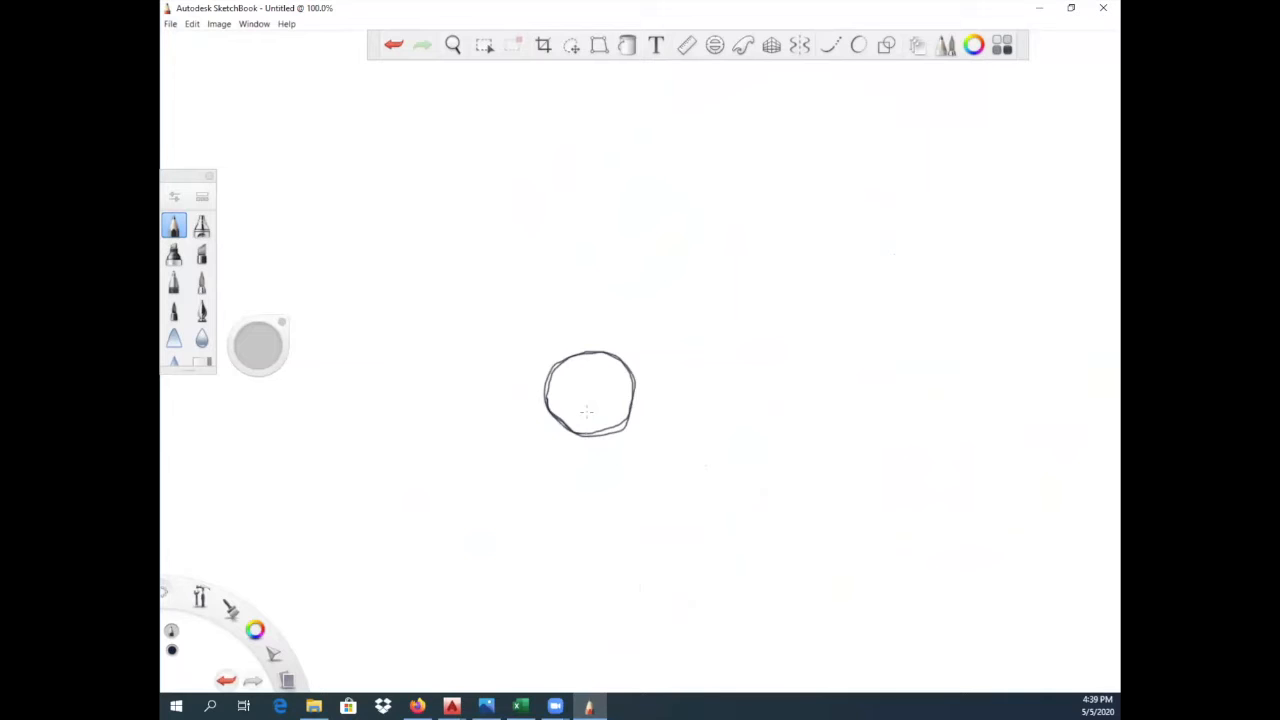
mouse_move(585, 411)
mouse_down()
mouse_move(566, 372)
mouse_move(614, 410)
mouse_move(562, 378)
mouse_move(605, 378)
mouse_move(603, 404)
mouse_up()
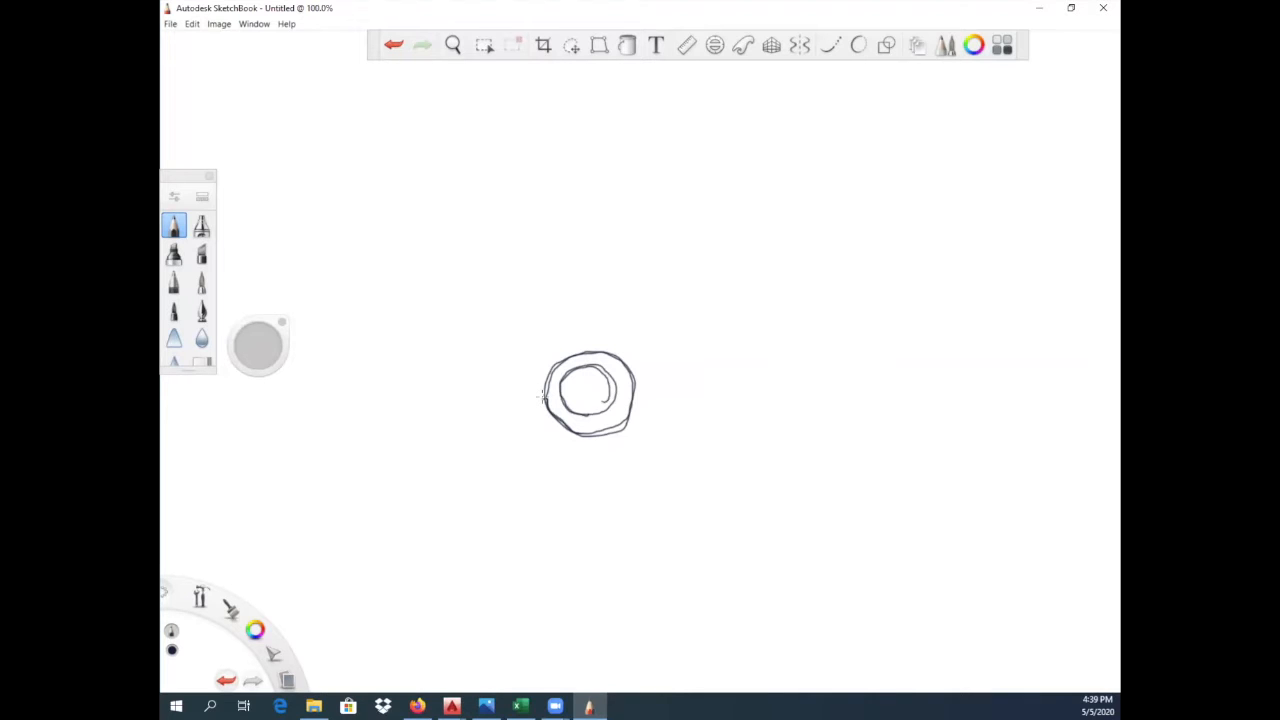
- Sketch a tilted double ellipse above the concentric circles and large lobed outlines rising behind it
mouse_move(530, 356)
mouse_down()
mouse_move(545, 408)
mouse_move(584, 412)
mouse_move(593, 343)
mouse_up()
drag(624, 422, 646, 354)
mouse_move(528, 343)
mouse_down()
mouse_move(622, 356)
mouse_move(646, 305)
mouse_move(533, 338)
mouse_move(612, 304)
mouse_move(660, 330)
mouse_move(556, 358)
mouse_move(528, 342)
mouse_up()
mouse_move(659, 321)
mouse_down()
mouse_move(526, 336)
mouse_move(638, 353)
mouse_move(582, 362)
mouse_move(624, 320)
mouse_move(562, 328)
mouse_move(489, 305)
mouse_move(498, 238)
mouse_move(593, 152)
mouse_move(742, 134)
mouse_move(724, 234)
mouse_move(590, 338)
mouse_move(476, 286)
mouse_move(506, 228)
mouse_move(660, 148)
mouse_move(746, 133)
mouse_move(792, 214)
mouse_move(684, 270)
mouse_move(604, 271)
mouse_move(548, 228)
mouse_move(706, 264)
mouse_up()
mouse_move(627, 257)
mouse_down()
mouse_move(645, 255)
mouse_move(650, 325)
mouse_up()
- Sketch a diamond-shaped base around the lower circles, joined to the raised ellipse by side and centre lines
mouse_move(546, 392)
mouse_down()
mouse_move(490, 405)
mouse_move(591, 468)
mouse_up()
drag(632, 400, 666, 424)
mouse_move(579, 465)
mouse_down()
mouse_move(676, 423)
mouse_move(656, 415)
mouse_move(676, 423)
mouse_up()
mouse_move(491, 405)
mouse_down()
mouse_move(546, 391)
mouse_move(510, 415)
mouse_move(572, 458)
mouse_move(656, 424)
mouse_up()
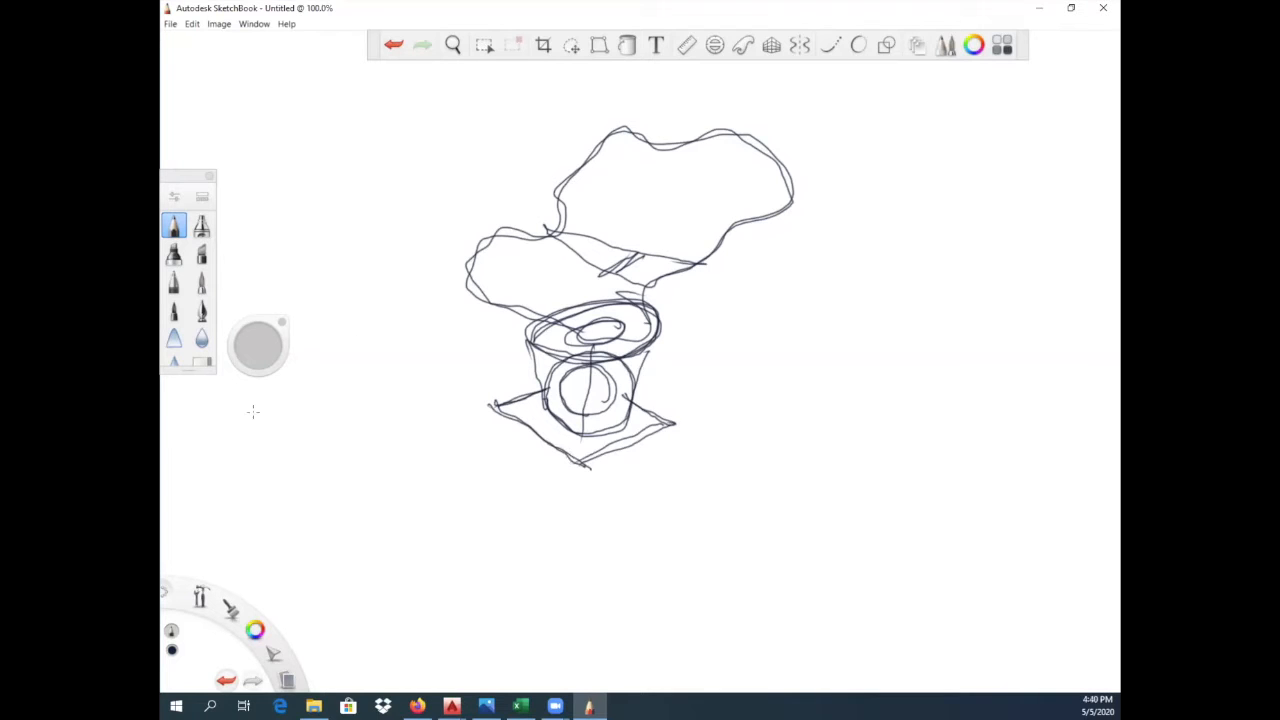
- Sketch the lower edge lines of a wall extending outward from both sides of the lobed outline
drag(297, 293, 493, 240)
drag(716, 236, 876, 233)
drag(722, 236, 872, 237)
drag(298, 292, 476, 244)
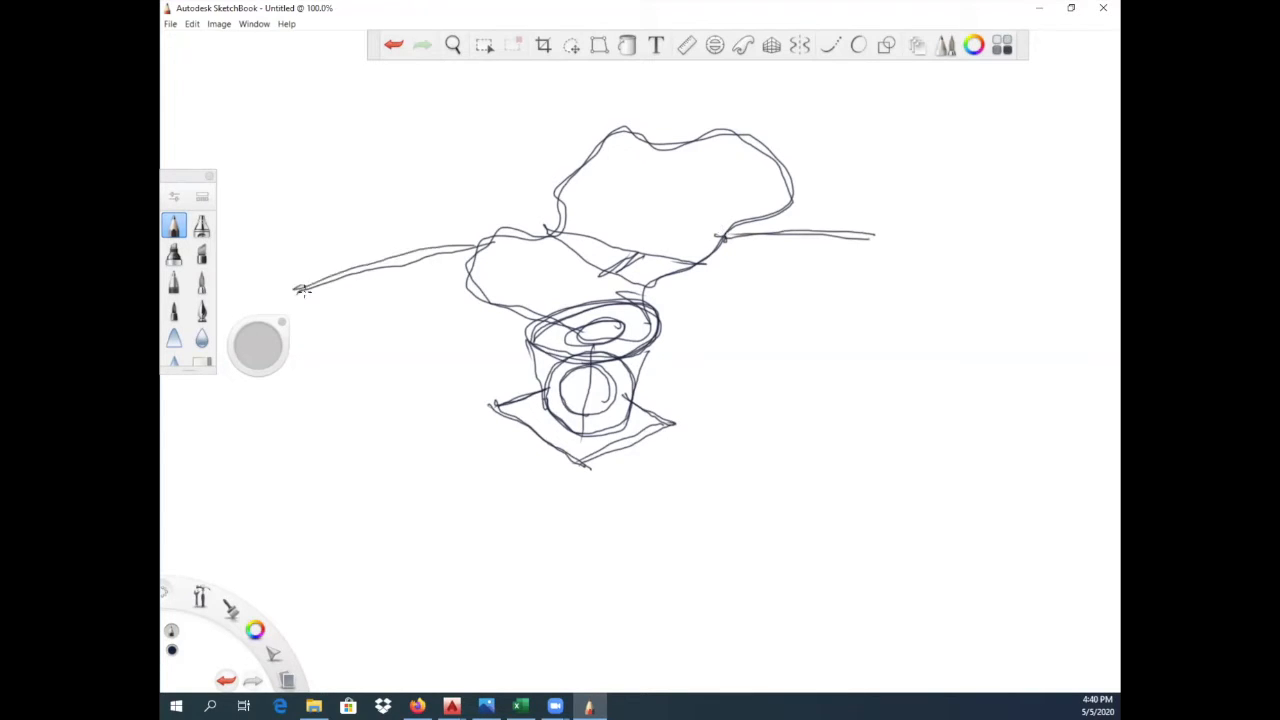
- Sketch the wall's upper edges on both sides of the lobed outline and close its far right end with a box
mouse_move(871, 188)
mouse_down()
mouse_move(872, 250)
mouse_move(869, 190)
mouse_move(901, 185)
mouse_up()
drag(290, 242, 558, 196)
mouse_move(790, 197)
mouse_down()
mouse_move(860, 196)
mouse_move(800, 196)
mouse_up()
mouse_move(290, 242)
mouse_down()
mouse_move(434, 205)
mouse_move(570, 197)
mouse_up()
drag(320, 206, 570, 182)
mouse_move(786, 182)
mouse_down()
mouse_move(900, 184)
mouse_move(898, 225)
mouse_move(867, 246)
mouse_move(897, 234)
mouse_up()
mouse_move(866, 193)
mouse_down()
mouse_move(897, 185)
mouse_move(897, 231)
mouse_move(867, 246)
mouse_up()
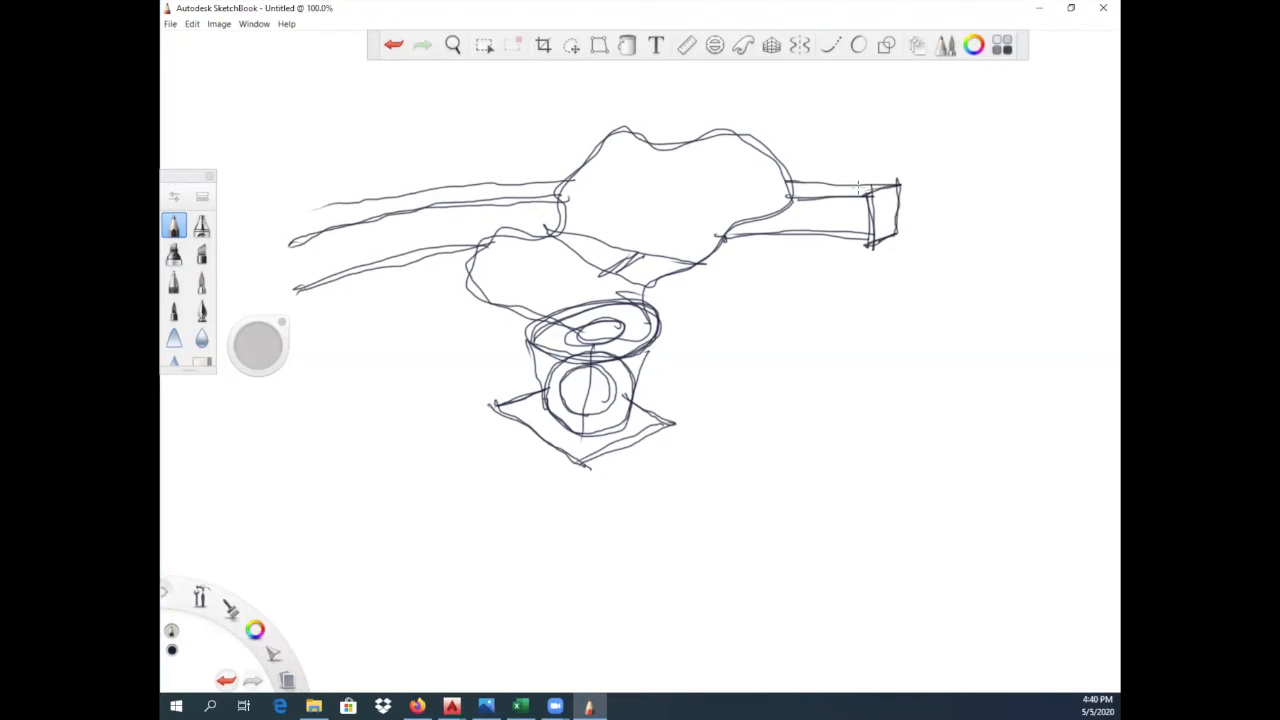
drag(305, 209, 322, 206)
- Sketch two human figures sitting side by side on the wall left of the lobed outline
mouse_move(462, 124)
mouse_down()
mouse_move(450, 184)
mouse_move(495, 120)
mouse_move(498, 184)
mouse_move(452, 246)
mouse_move(498, 236)
mouse_up()
mouse_move(507, 193)
mouse_down()
mouse_move(512, 238)
mouse_move(498, 246)
mouse_up()
drag(425, 77, 434, 123)
mouse_move(432, 86)
mouse_down()
mouse_move(424, 104)
mouse_move(454, 126)
mouse_move(392, 136)
mouse_move(394, 166)
mouse_up()
mouse_move(404, 146)
mouse_down()
mouse_move(404, 200)
mouse_move(445, 201)
mouse_up()
drag(399, 188, 407, 256)
drag(398, 208, 402, 280)
drag(422, 236, 421, 270)
mouse_move(396, 268)
mouse_down()
mouse_move(432, 262)
mouse_move(458, 236)
mouse_up()
drag(475, 166, 497, 165)
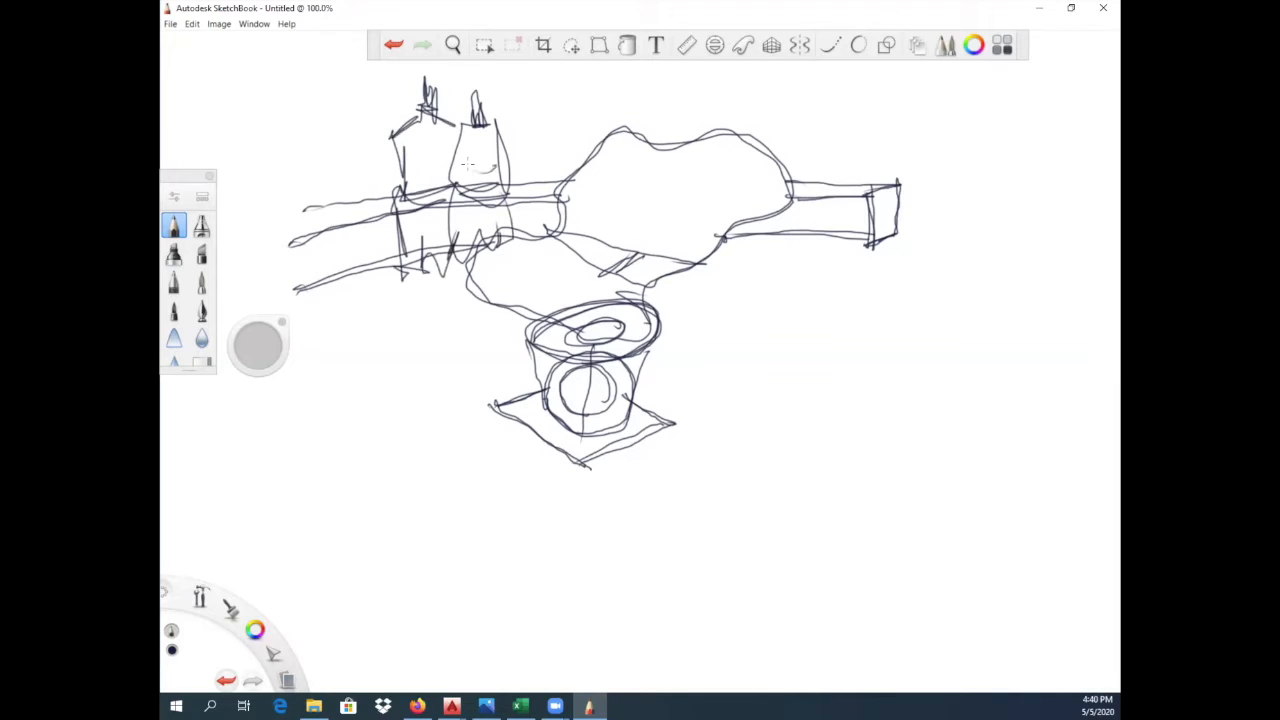
- Sketch a smaller third figure on the wall, left of the two seated figures
mouse_move(349, 181)
mouse_down()
mouse_move(365, 190)
mouse_move(352, 184)
mouse_move(346, 218)
mouse_move(362, 270)
mouse_up()
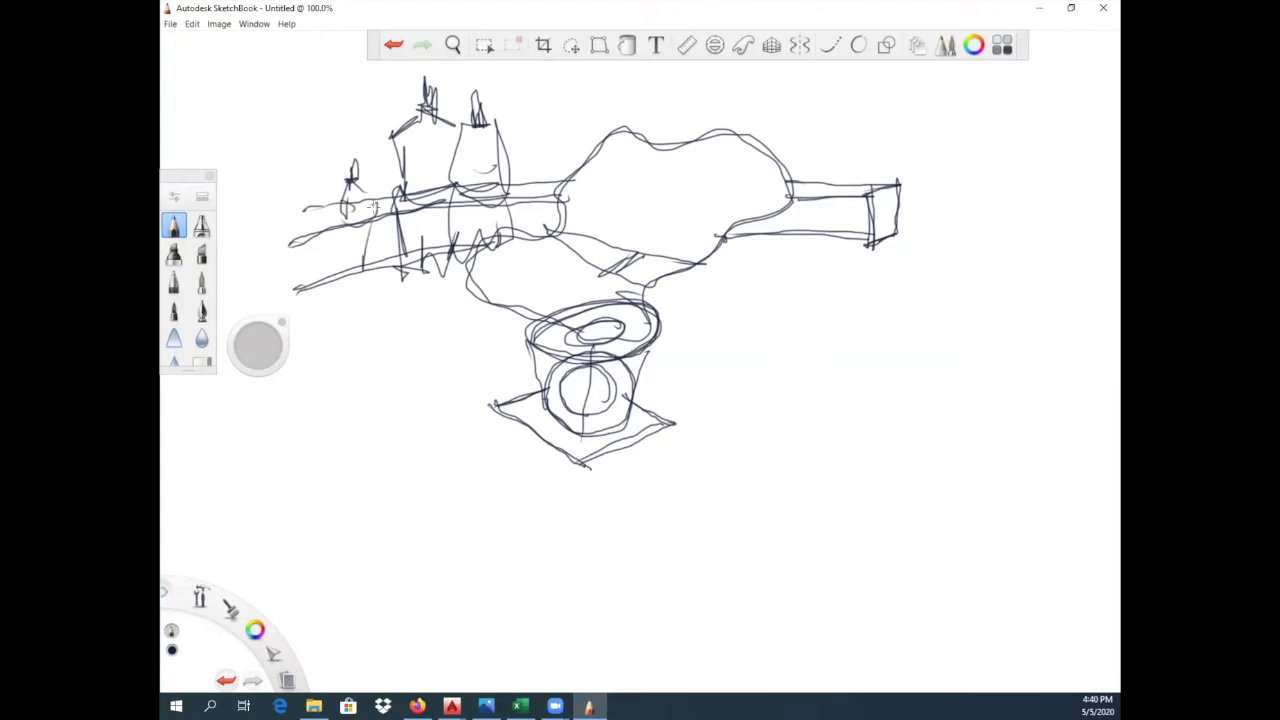
drag(364, 217, 360, 270)
drag(344, 142, 372, 194)
- Retrace the wall edges where they meet the lobed outline on both sides
drag(720, 231, 872, 248)
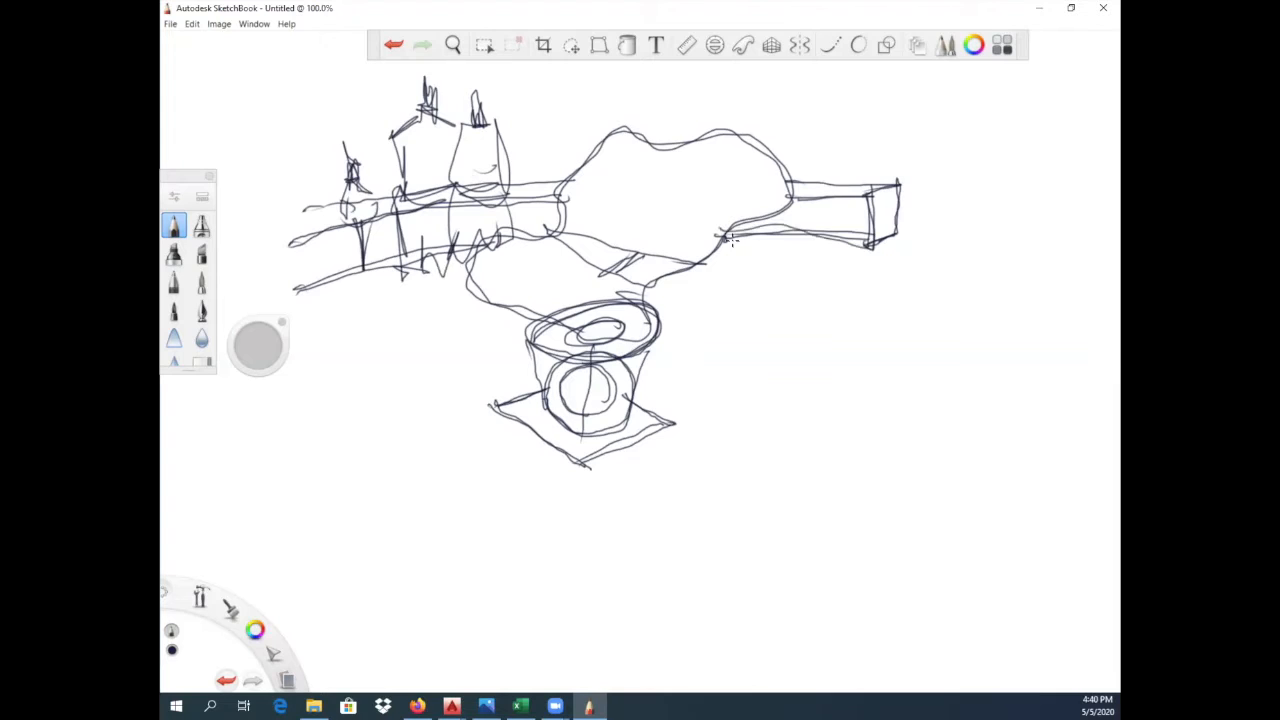
drag(784, 183, 900, 185)
drag(502, 197, 560, 189)
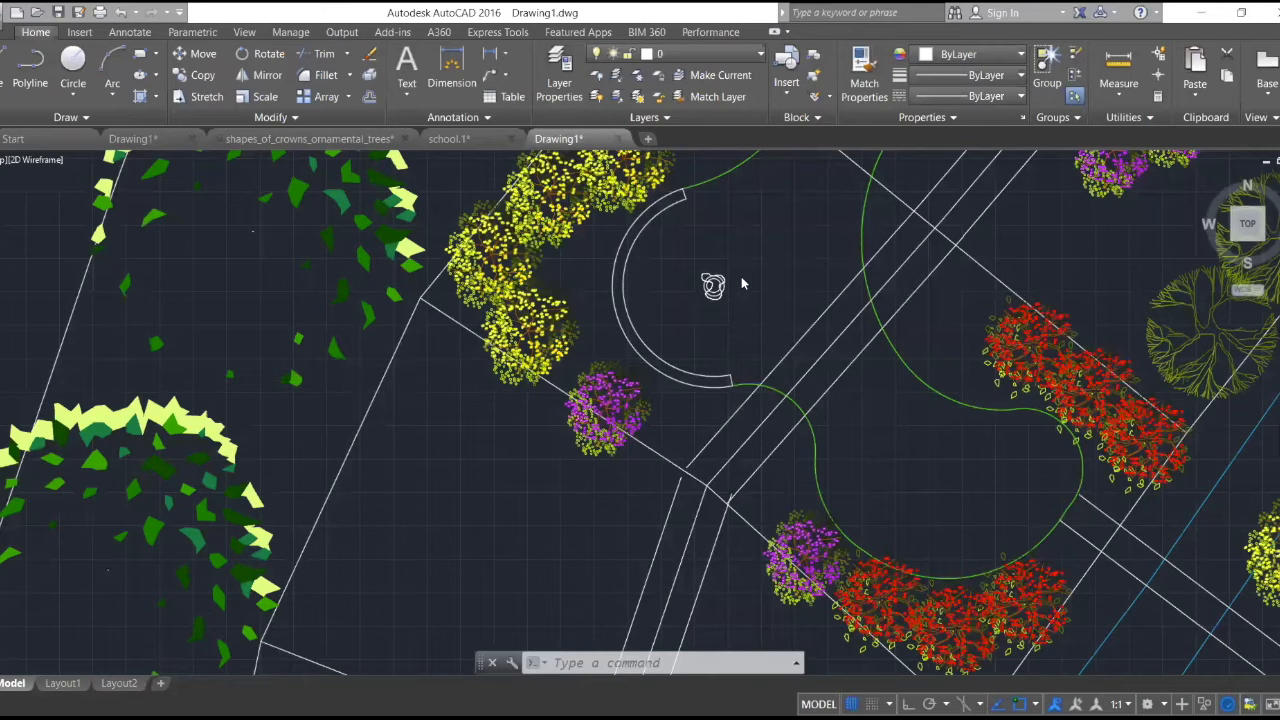
- Switch to AutoCAD and examine the curved bench bands and surrounding planting of Laman Galeri Kelulut within the master plan
scroll(741, 282, down, 4)
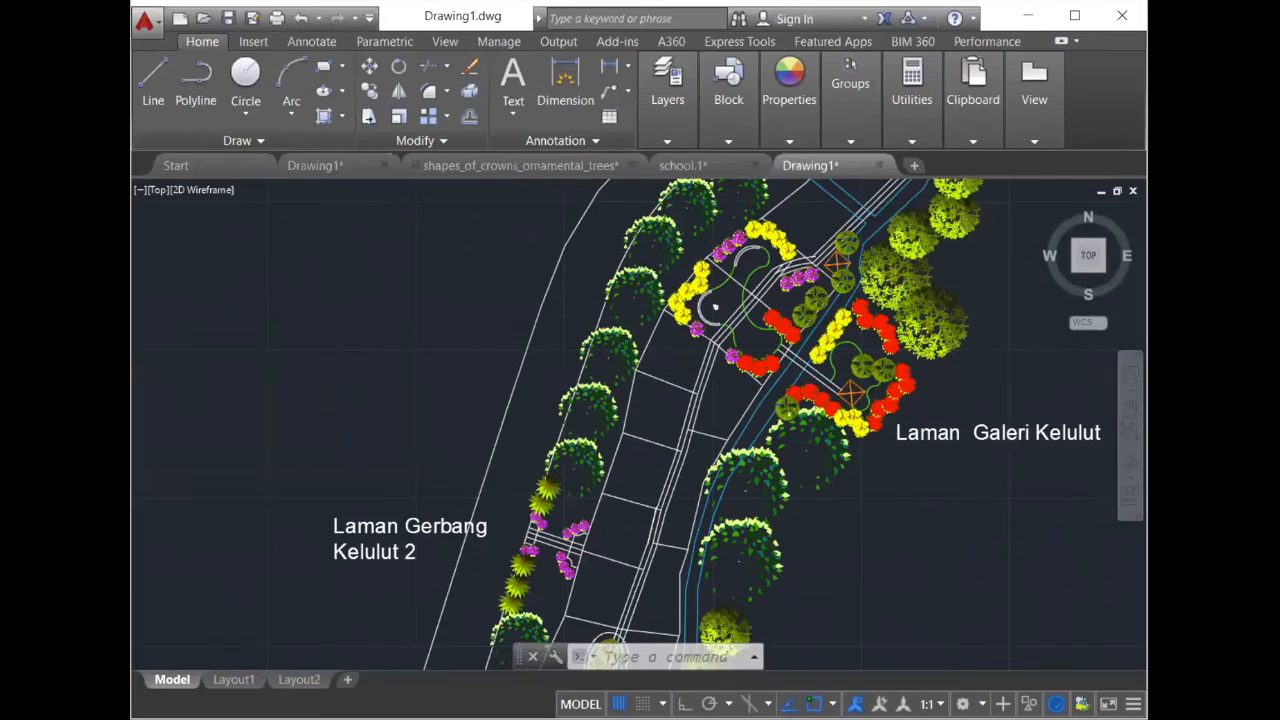
scroll(751, 391, down, 2)
scroll(789, 348, up, 1)
scroll(789, 347, up, 1)
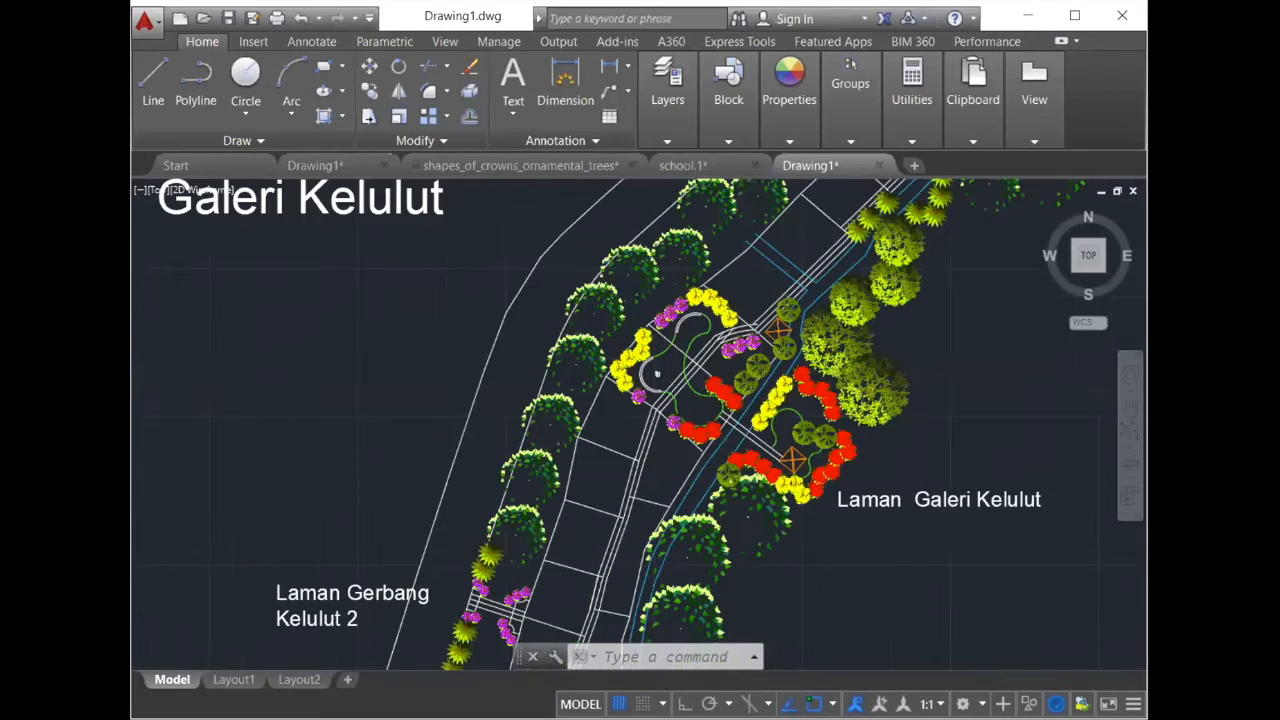
scroll(788, 335, up, 2)
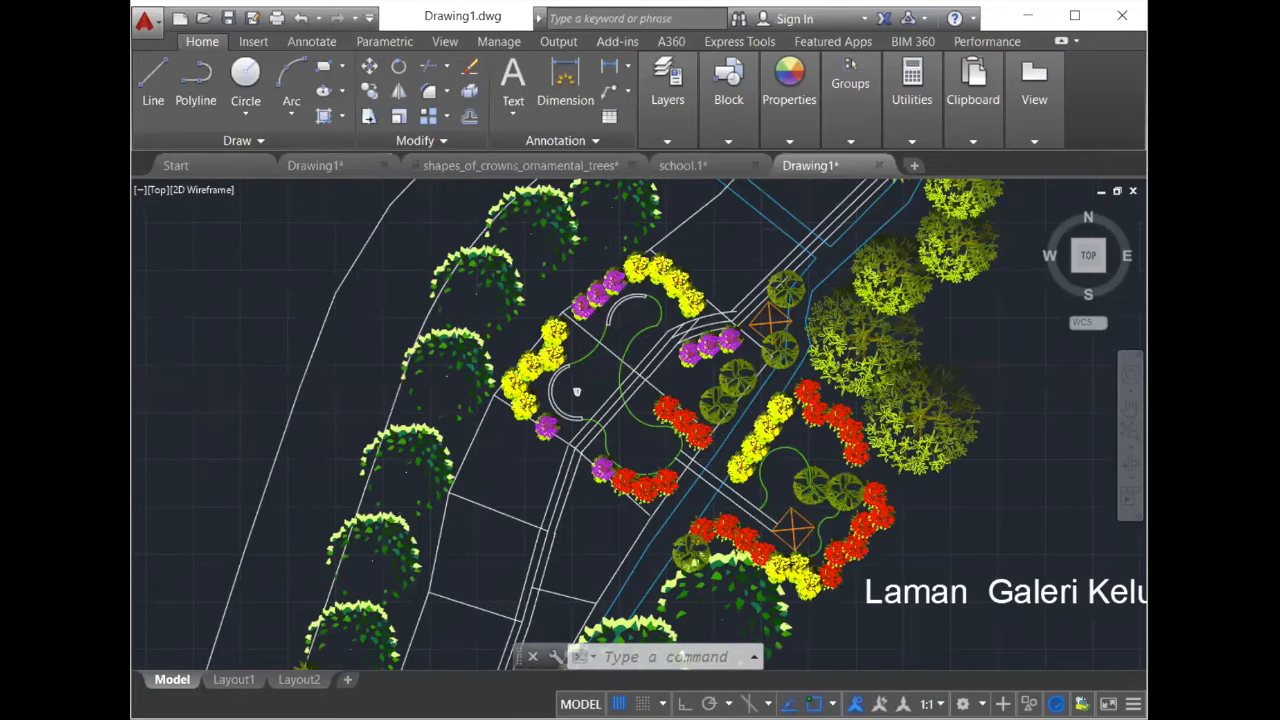
scroll(795, 343, up, 3)
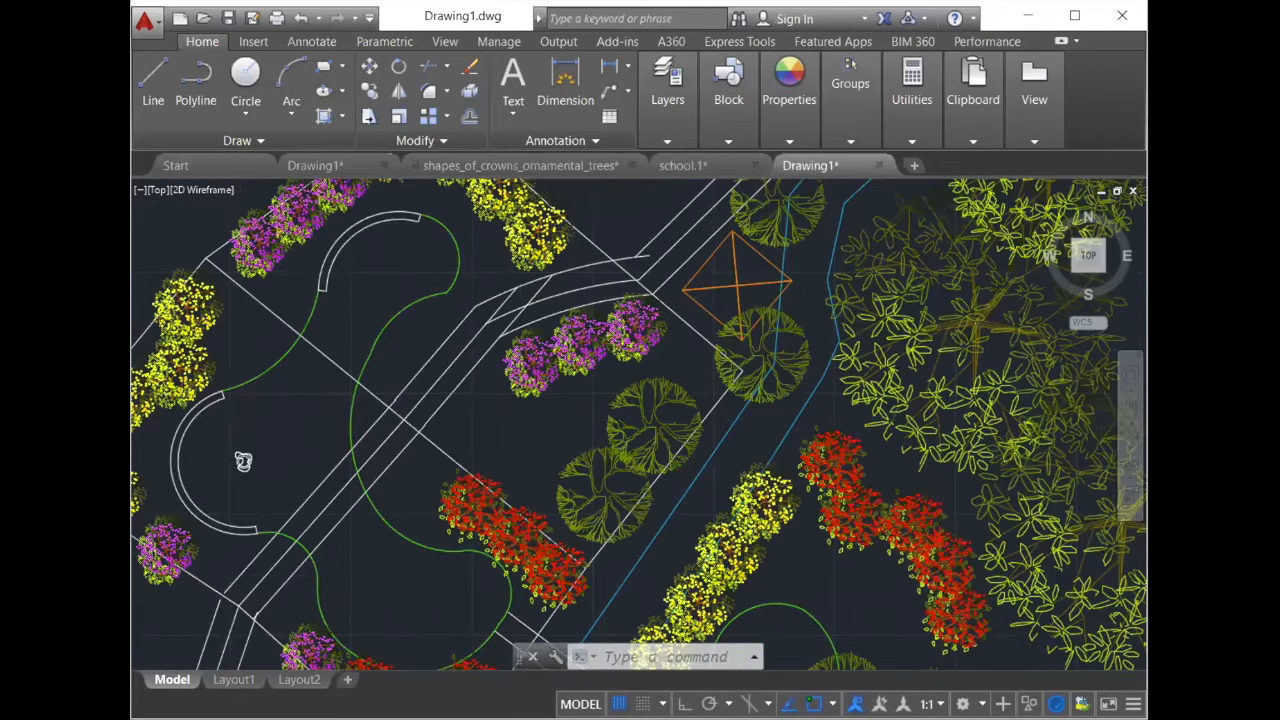
scroll(243, 461, down, 2)
middle_drag(243, 461, 448, 418)
scroll(765, 352, down, 10)
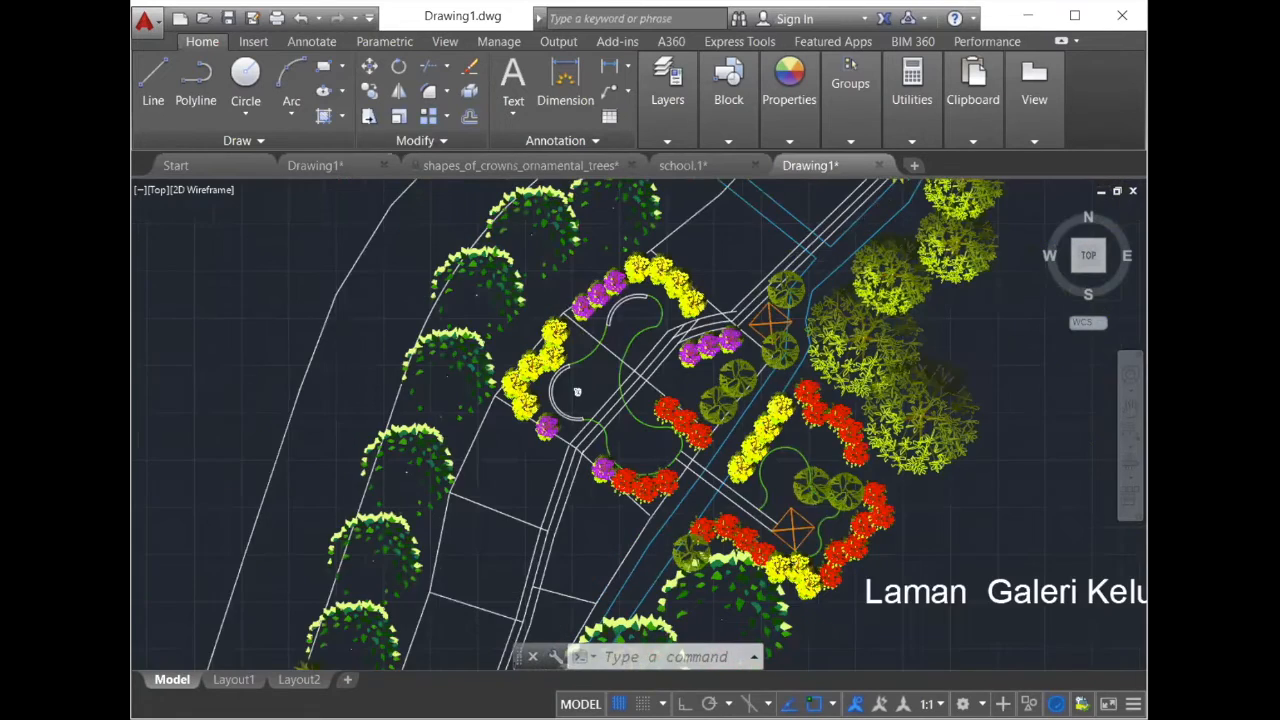
scroll(785, 350, down, 2)
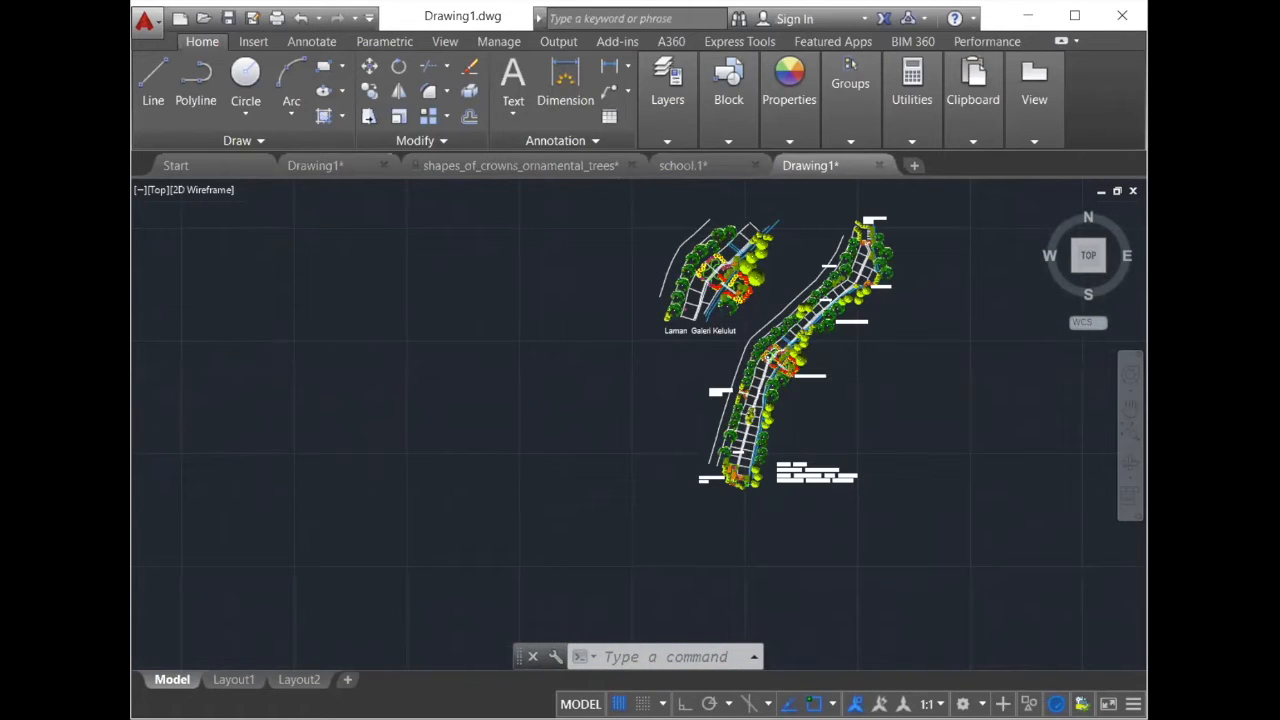
scroll(692, 248, down, 2)
scroll(775, 266, up, 4)
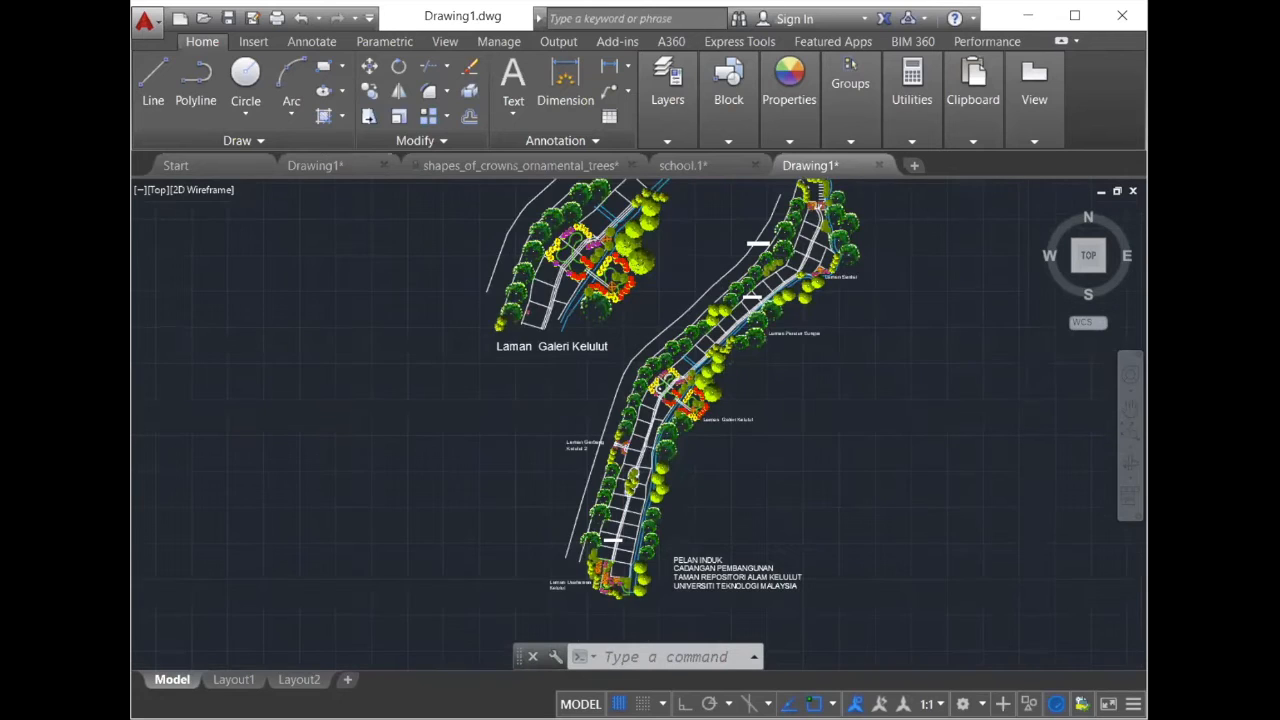
- Examine the separate Laman Galeri Kelulut plan, comparing its curved lawn edges, paths and planting beds
scroll(622, 222, up, 5)
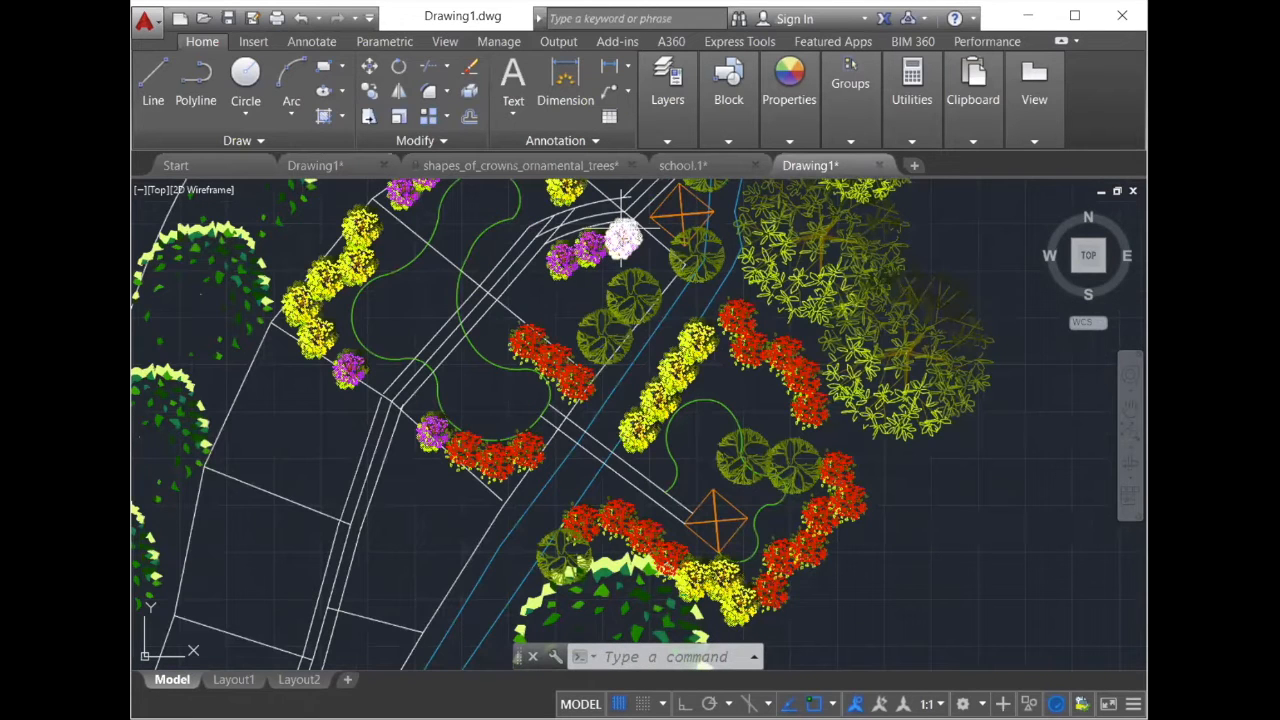
scroll(566, 365, down, 4)
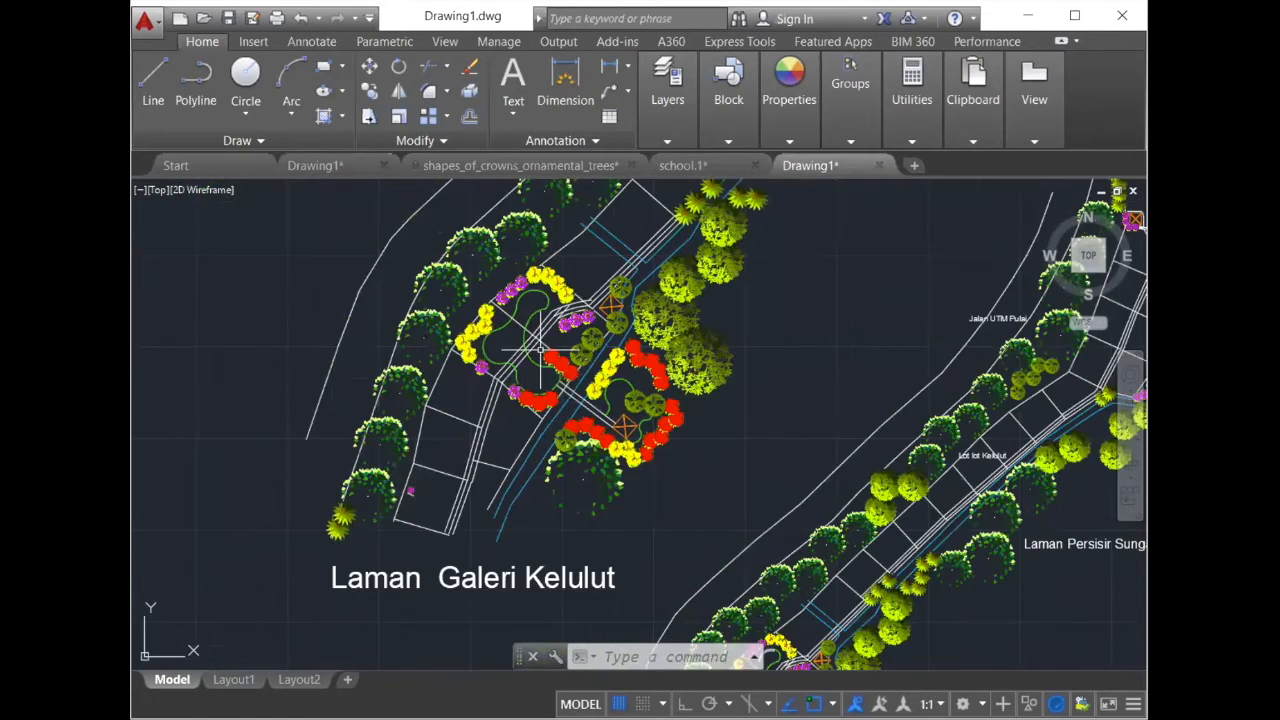
scroll(555, 390, up, 2)
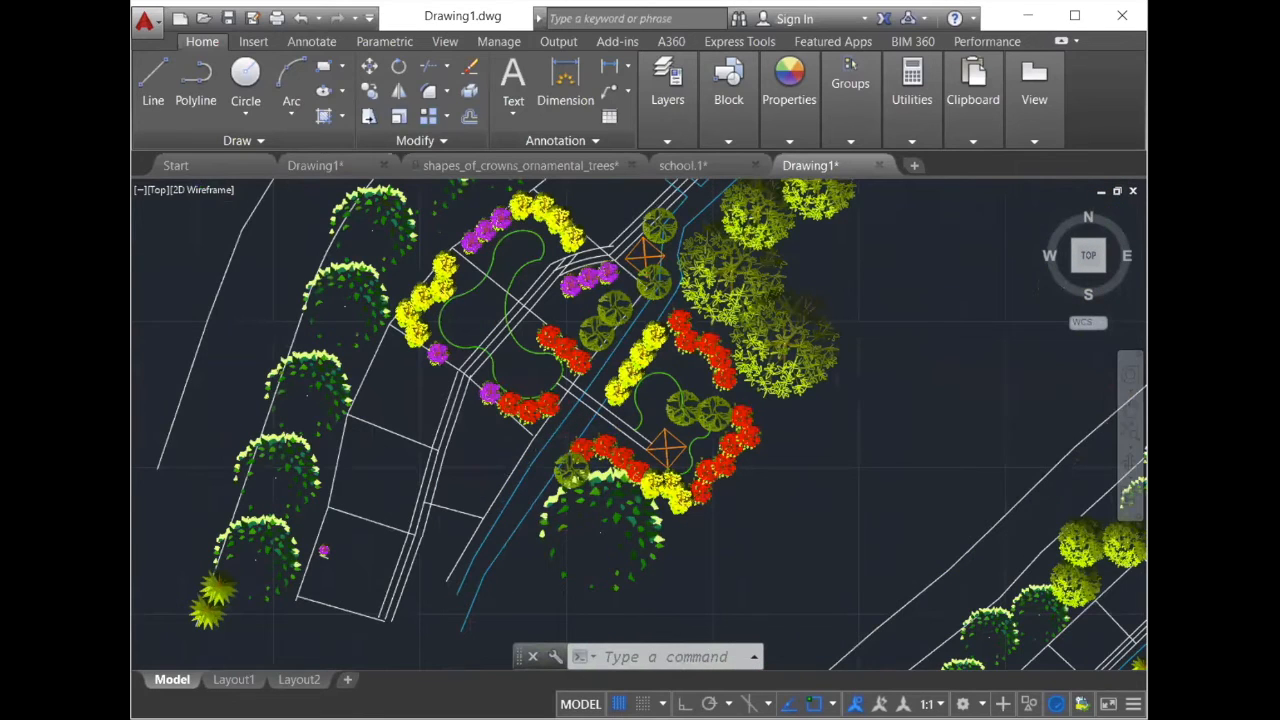
scroll(564, 370, up, 2)
scroll(573, 298, down, 4)
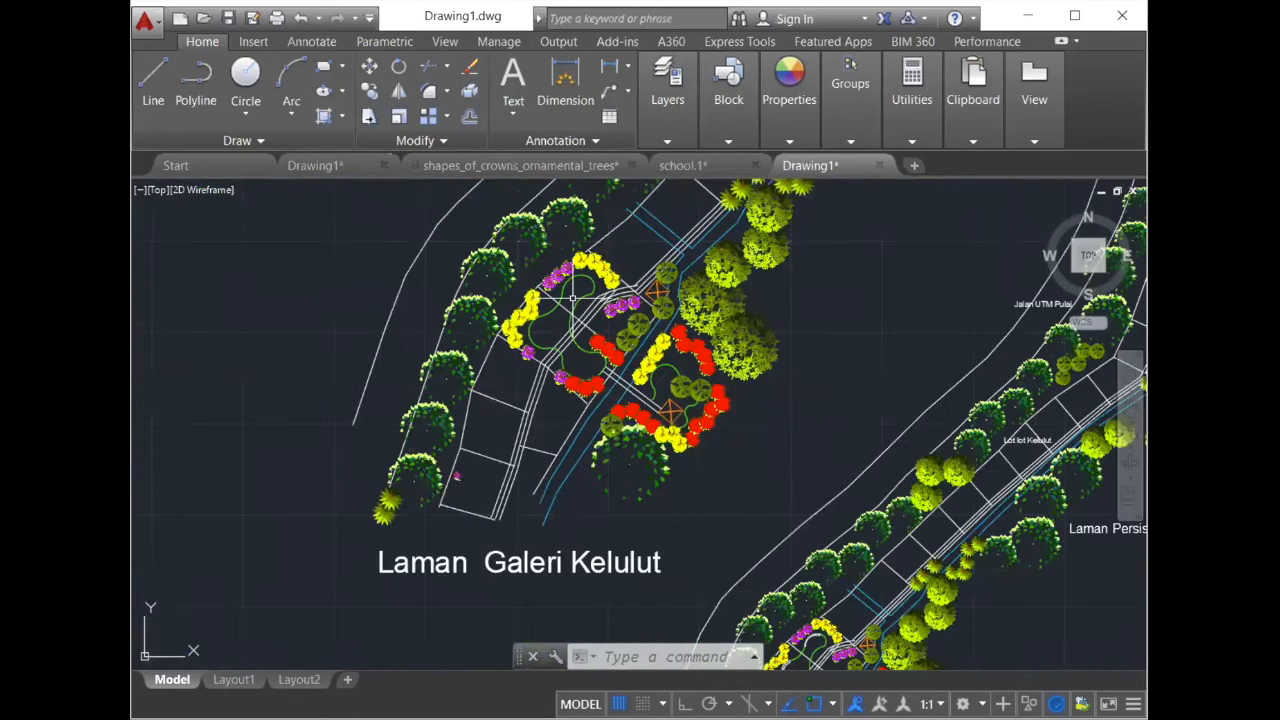
scroll(573, 297, up, 2)
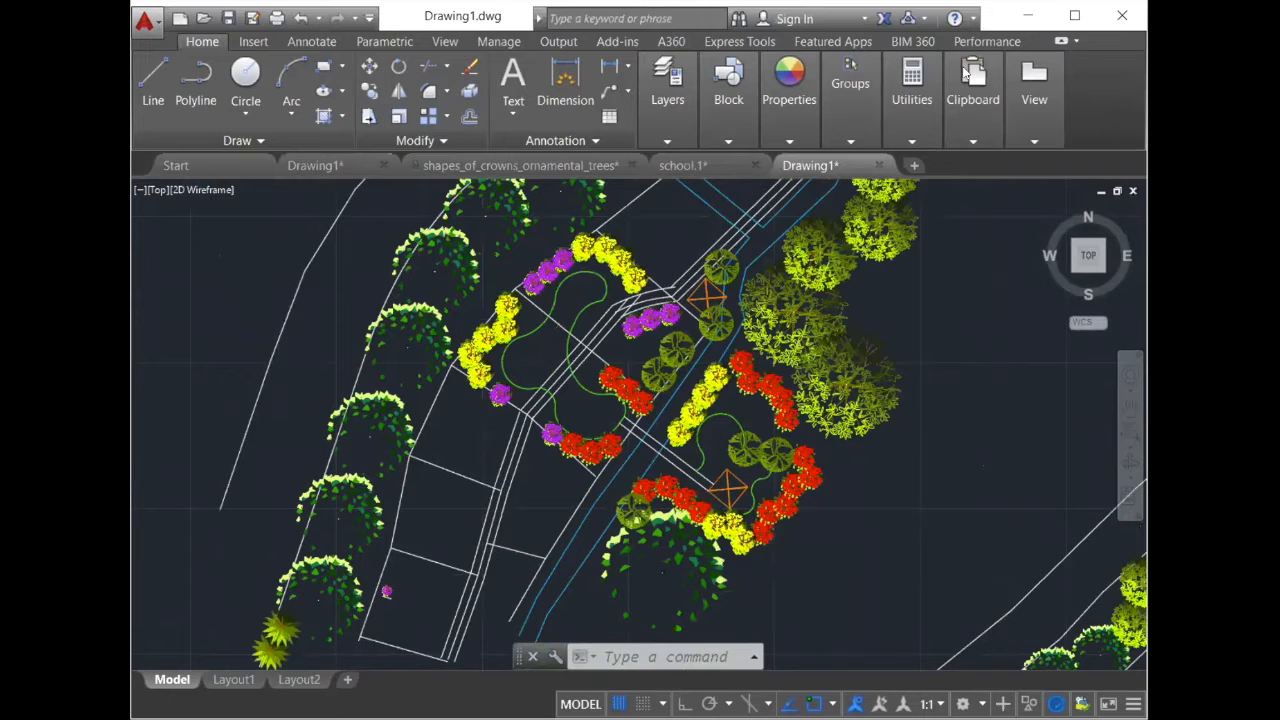
scroll(597, 275, up, 2)
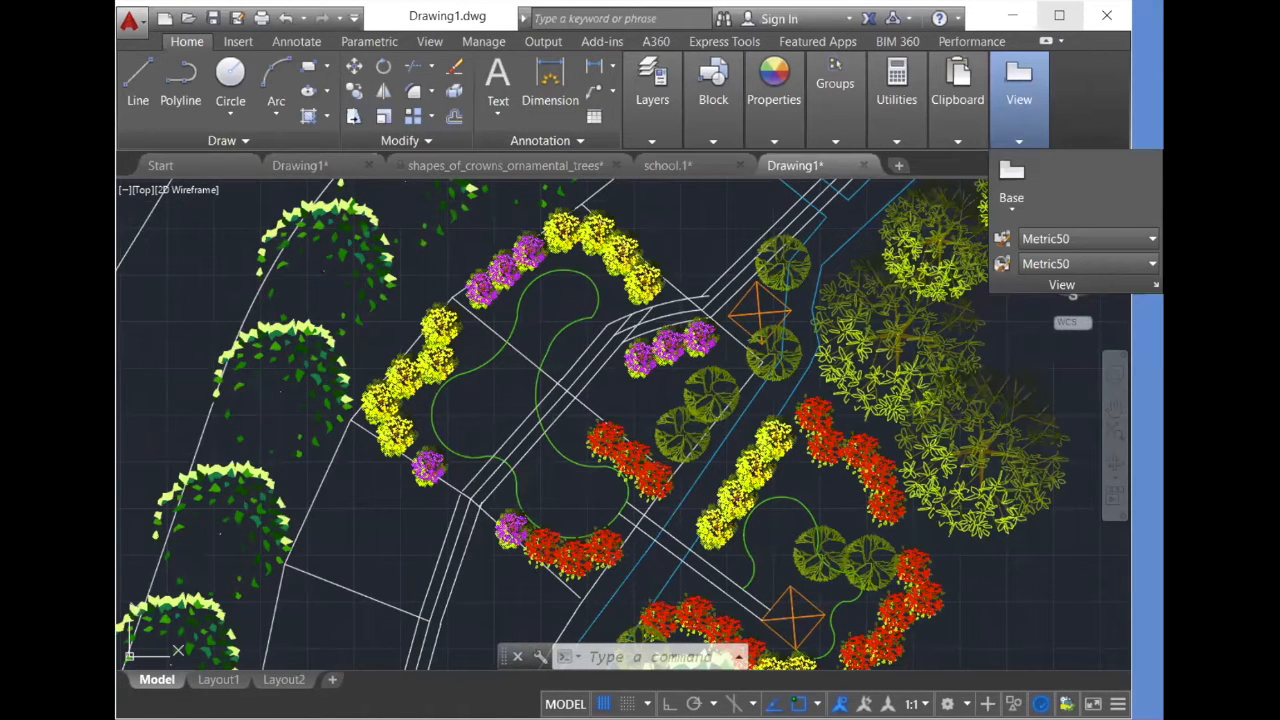
- Maximize the drawing window and draw short lines across the walkway where it crosses each of the two blue river lines
click(1059, 15)
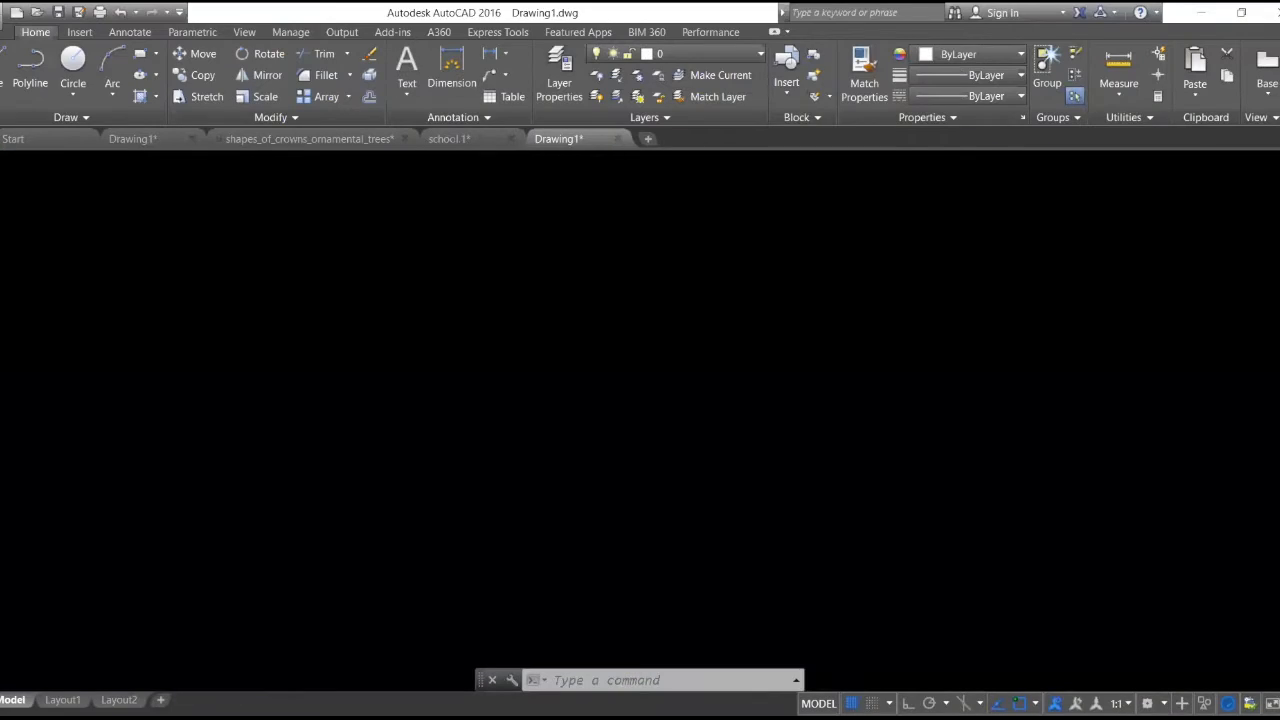
scroll(619, 397, down, 4)
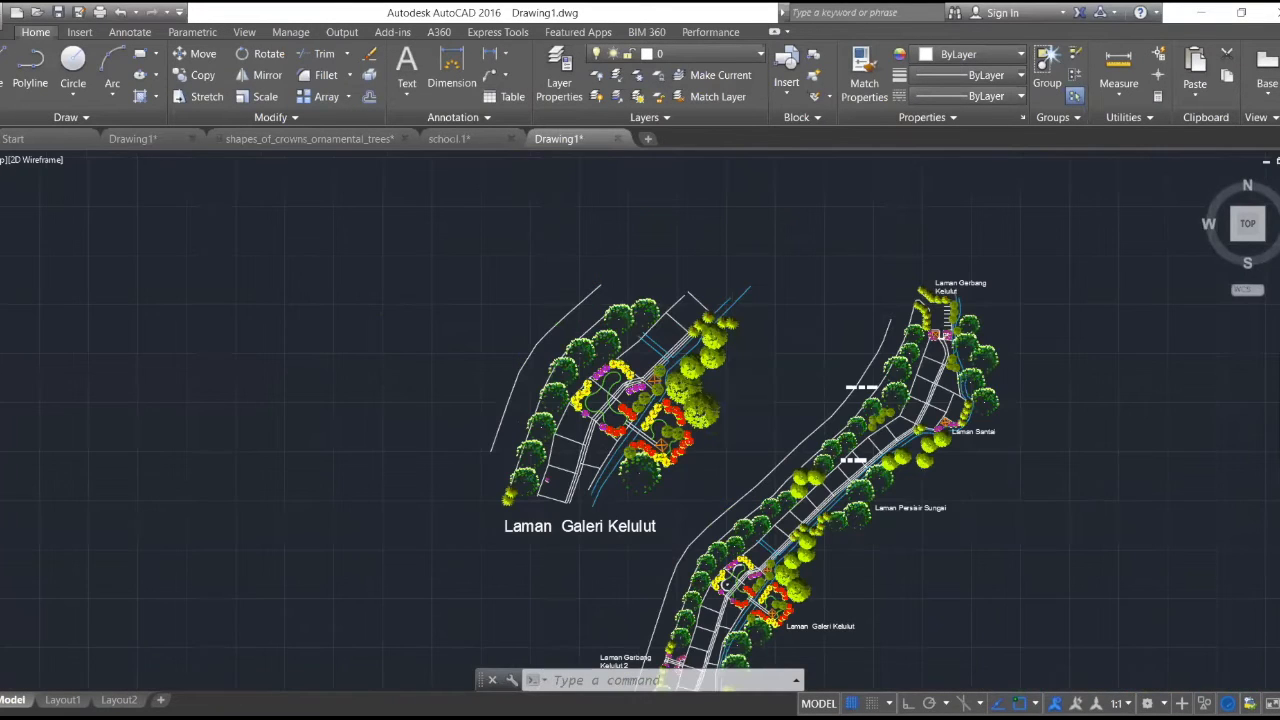
scroll(619, 397, down, 2)
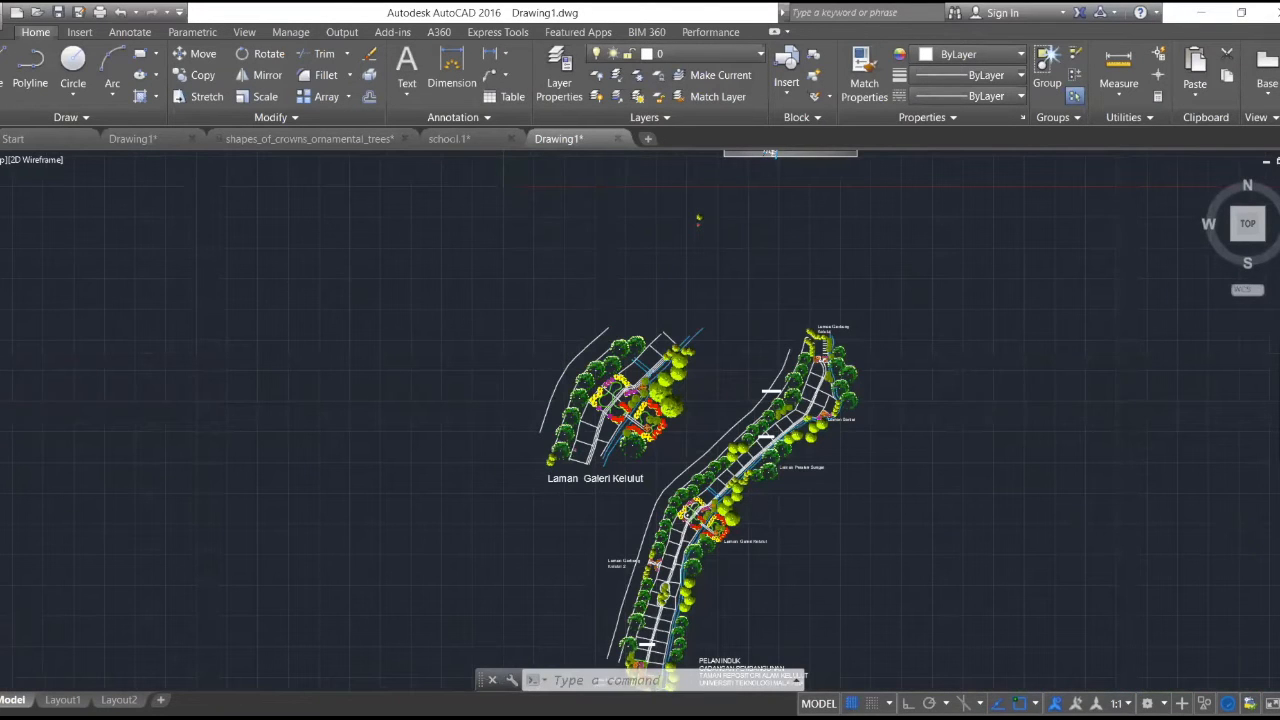
scroll(776, 498, up, 2)
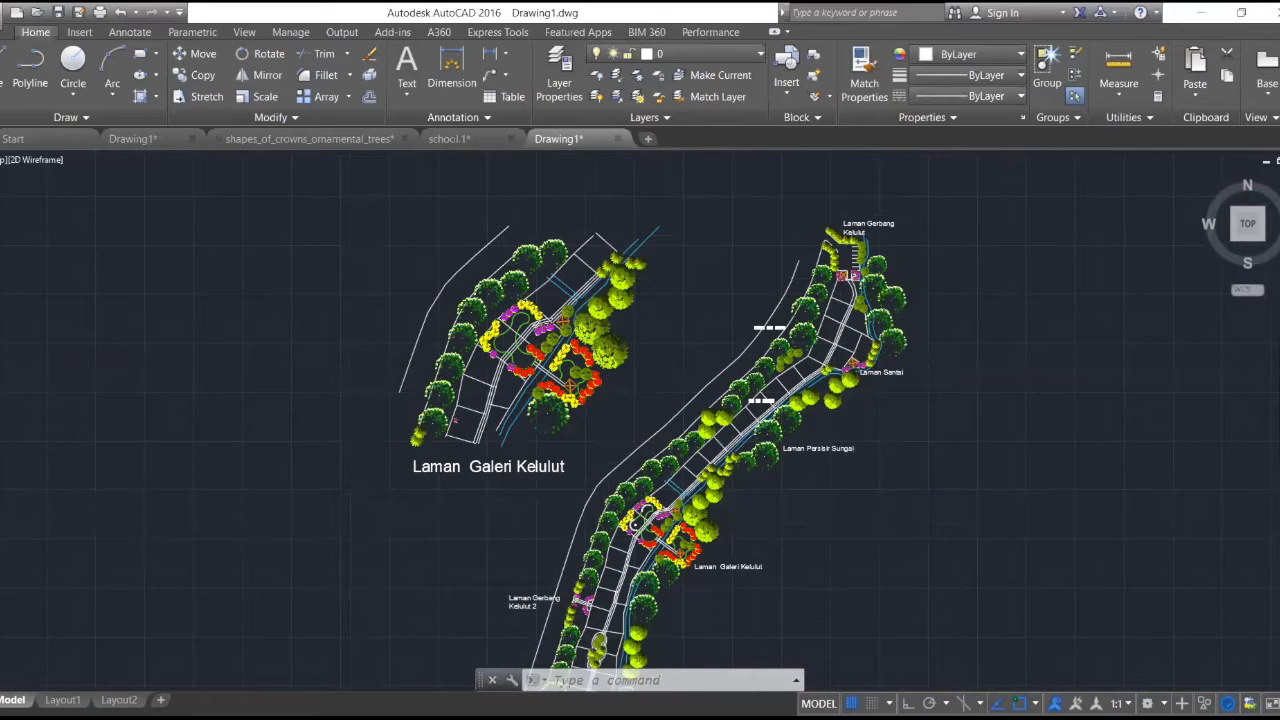
scroll(775, 498, up, 2)
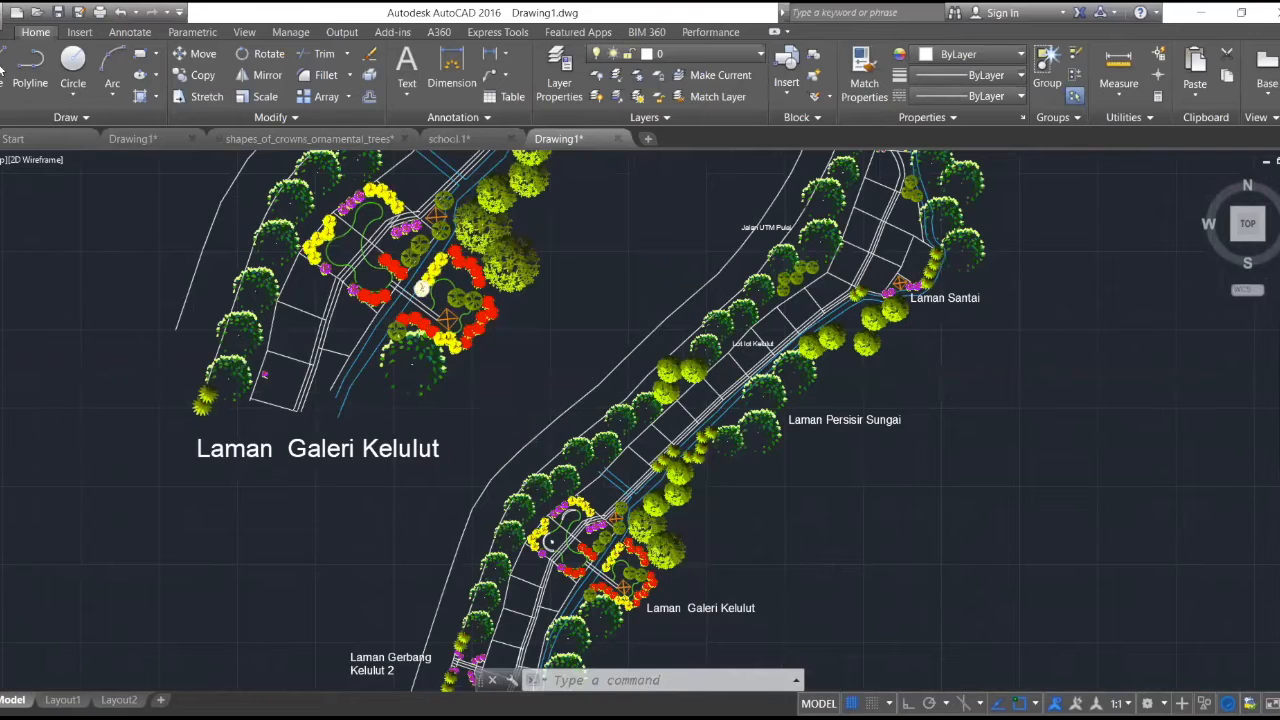
scroll(421, 289, up, 5)
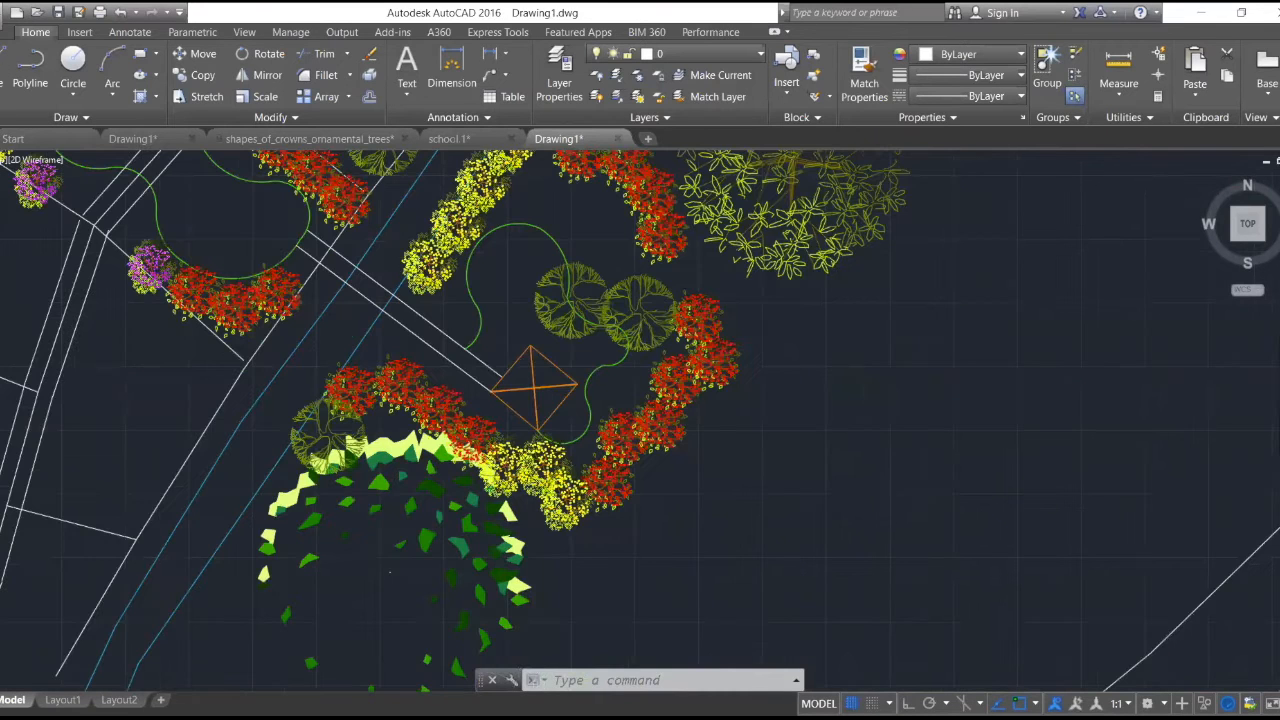
scroll(416, 300, up, 2)
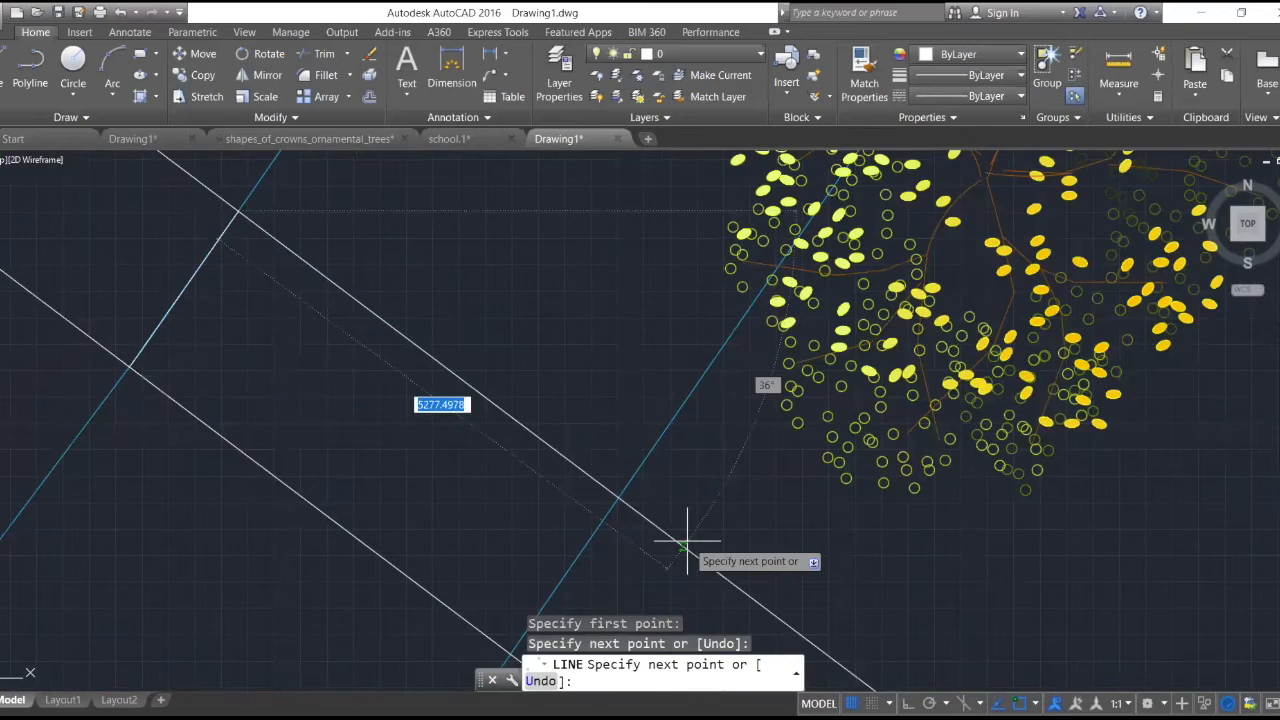
key(Return)
key(Return)
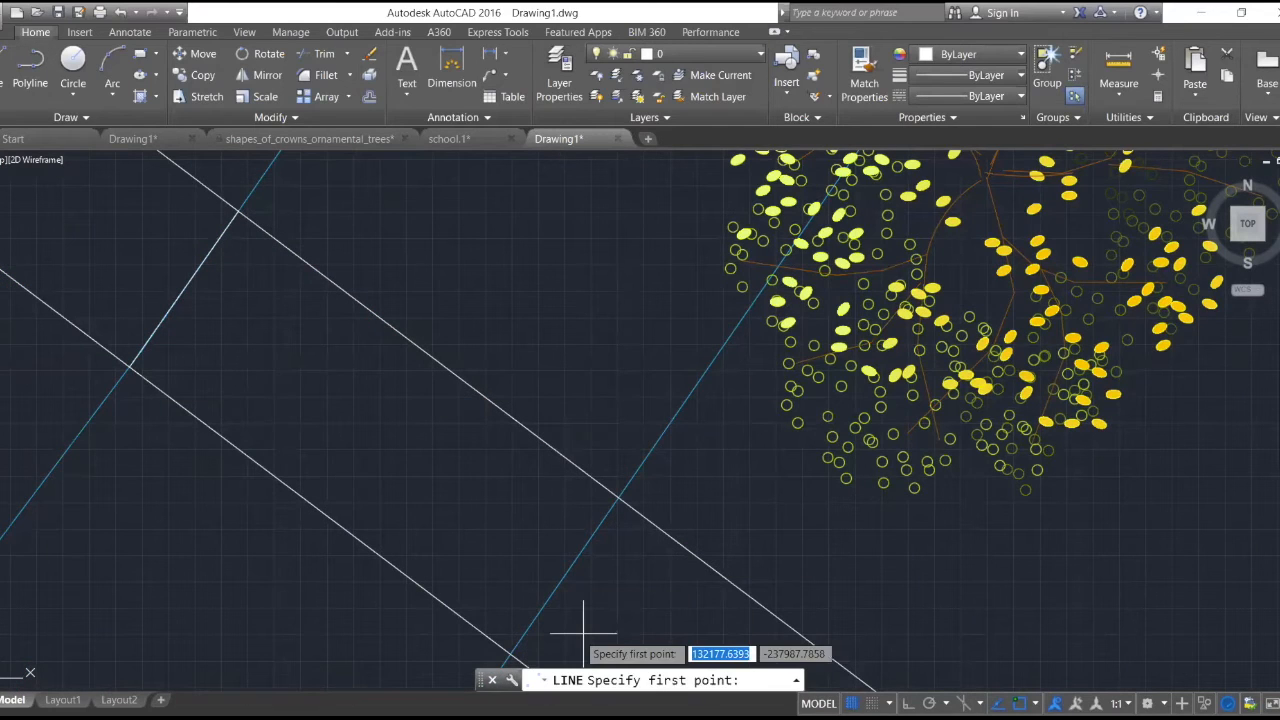
click(510, 655)
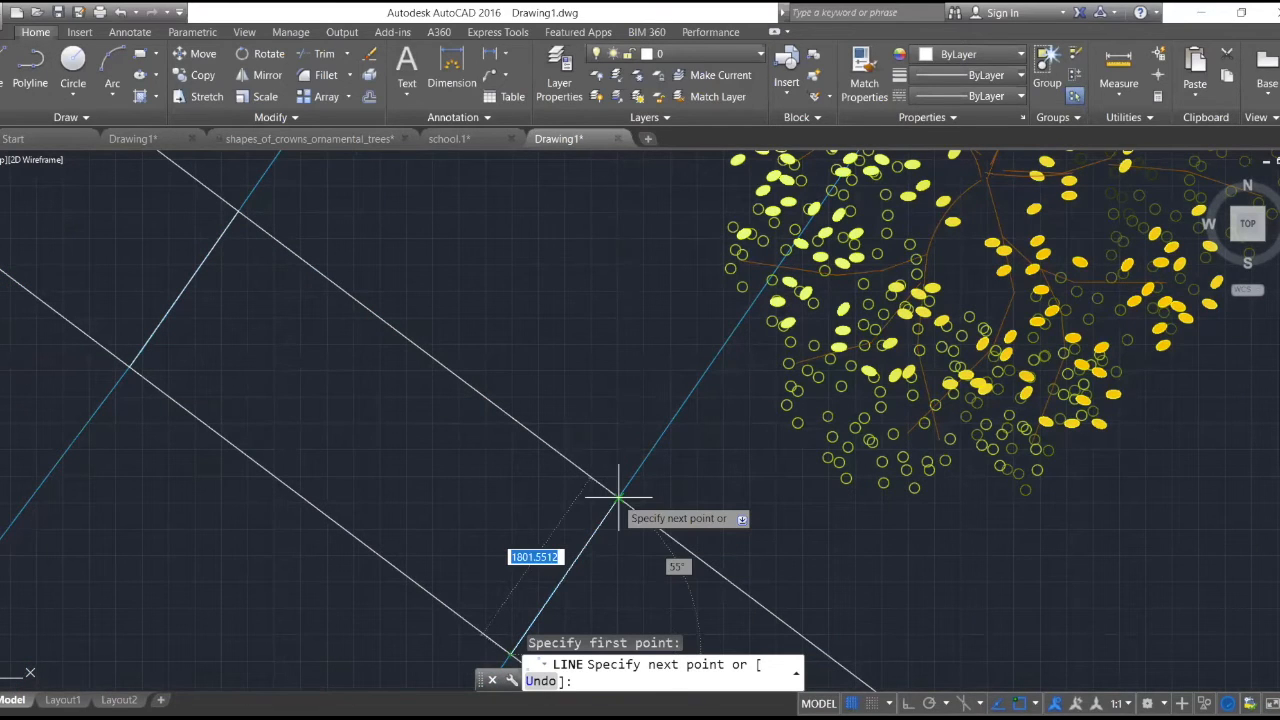
click(619, 496)
key(Escape)
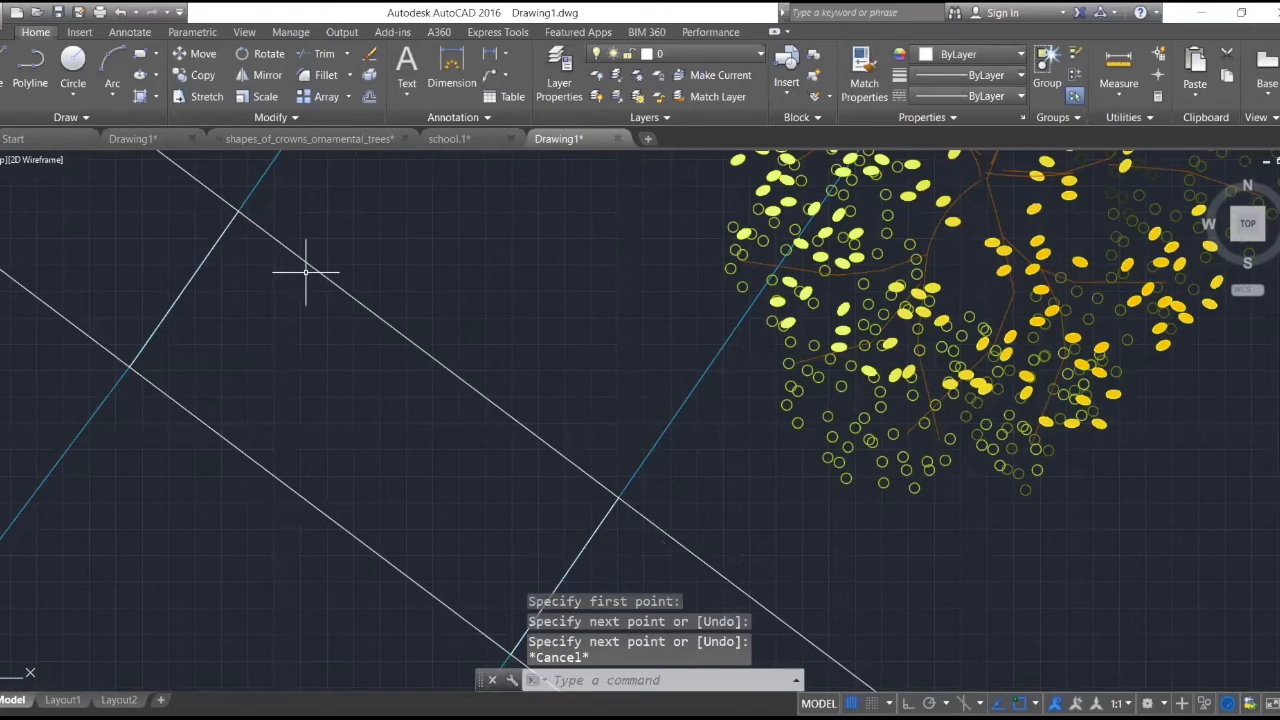
- Hatch the walkway section between the two blue river lines with the BRICK pattern
scroll(306, 271, down, 5)
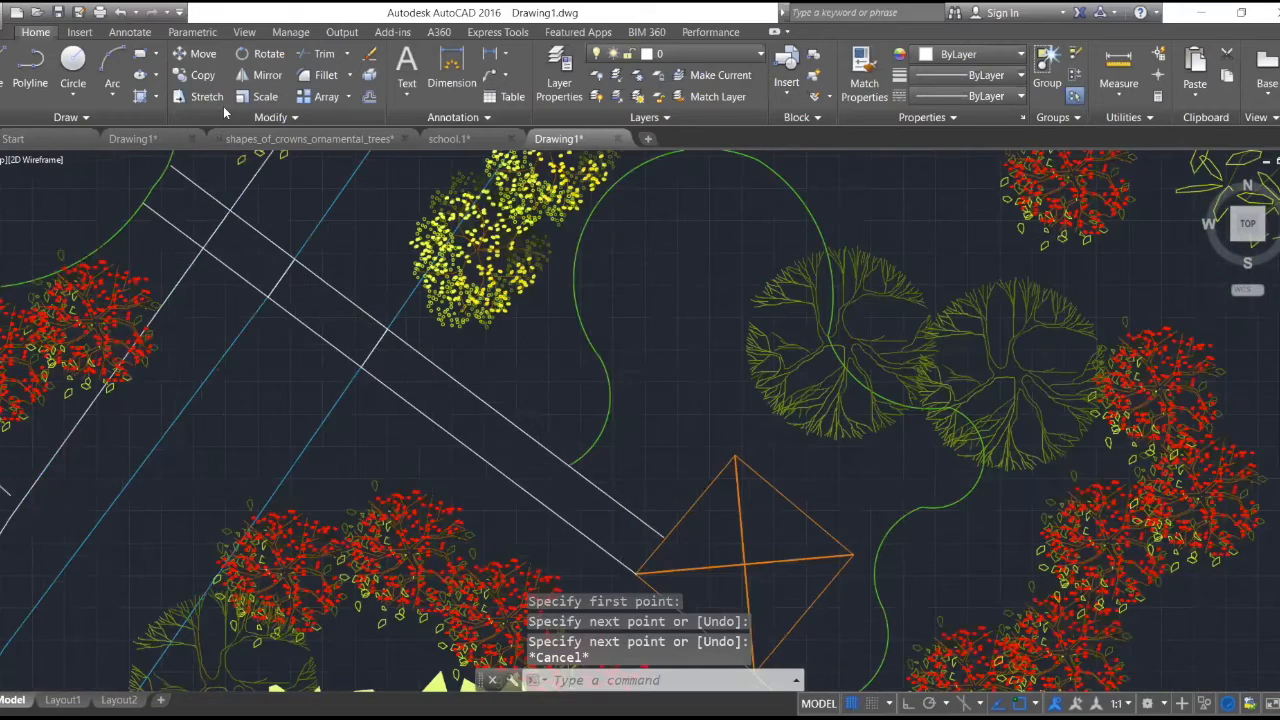
scroll(265, 160, up, 4)
click(141, 97)
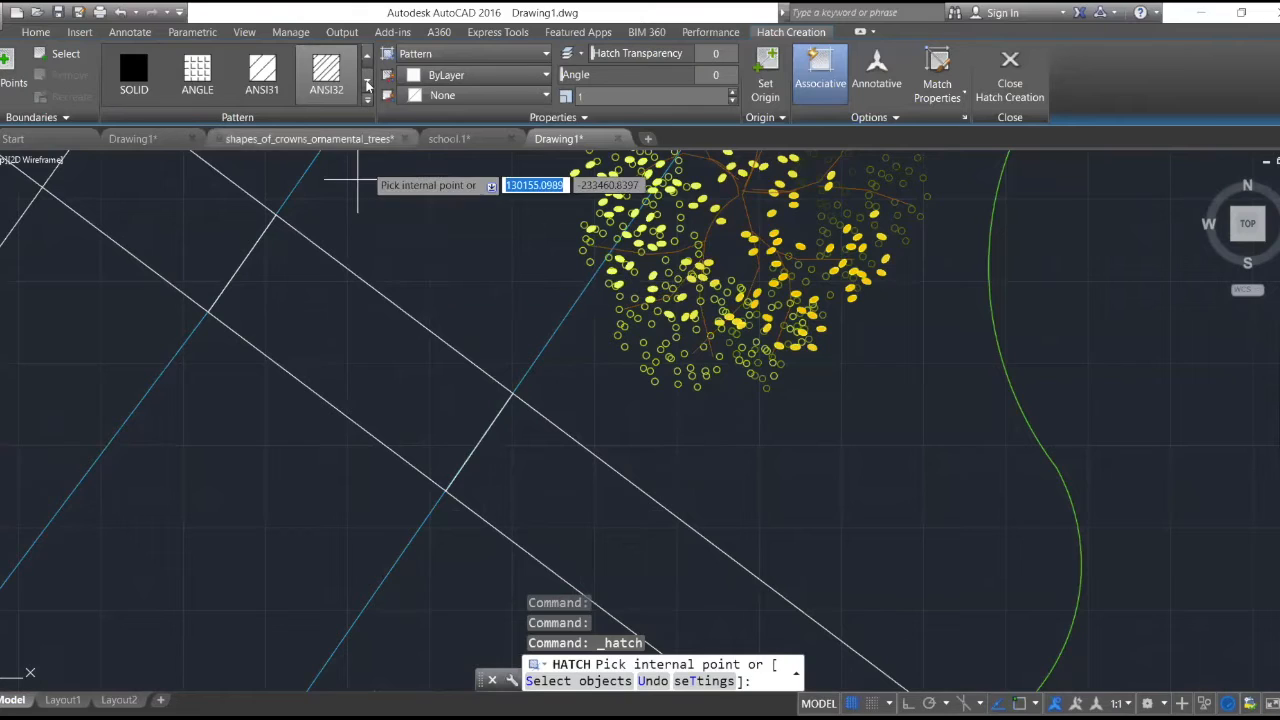
click(367, 81)
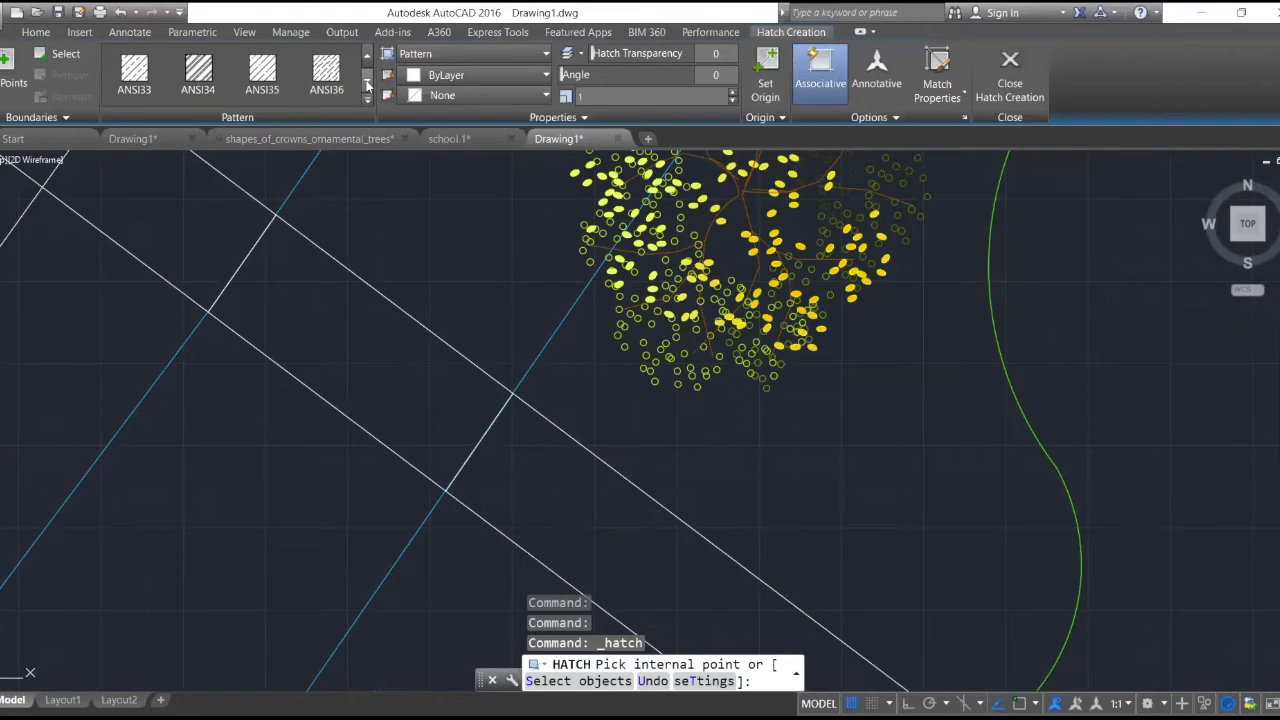
click(155, 87)
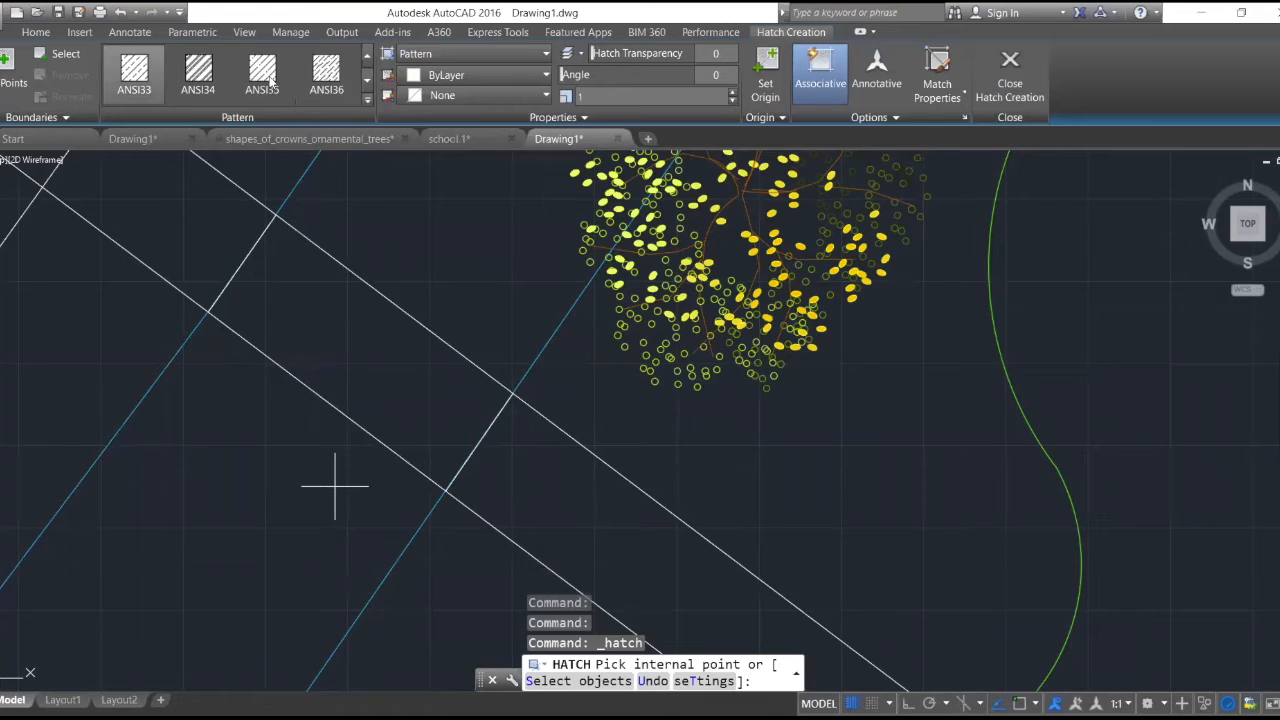
click(367, 81)
click(367, 81)
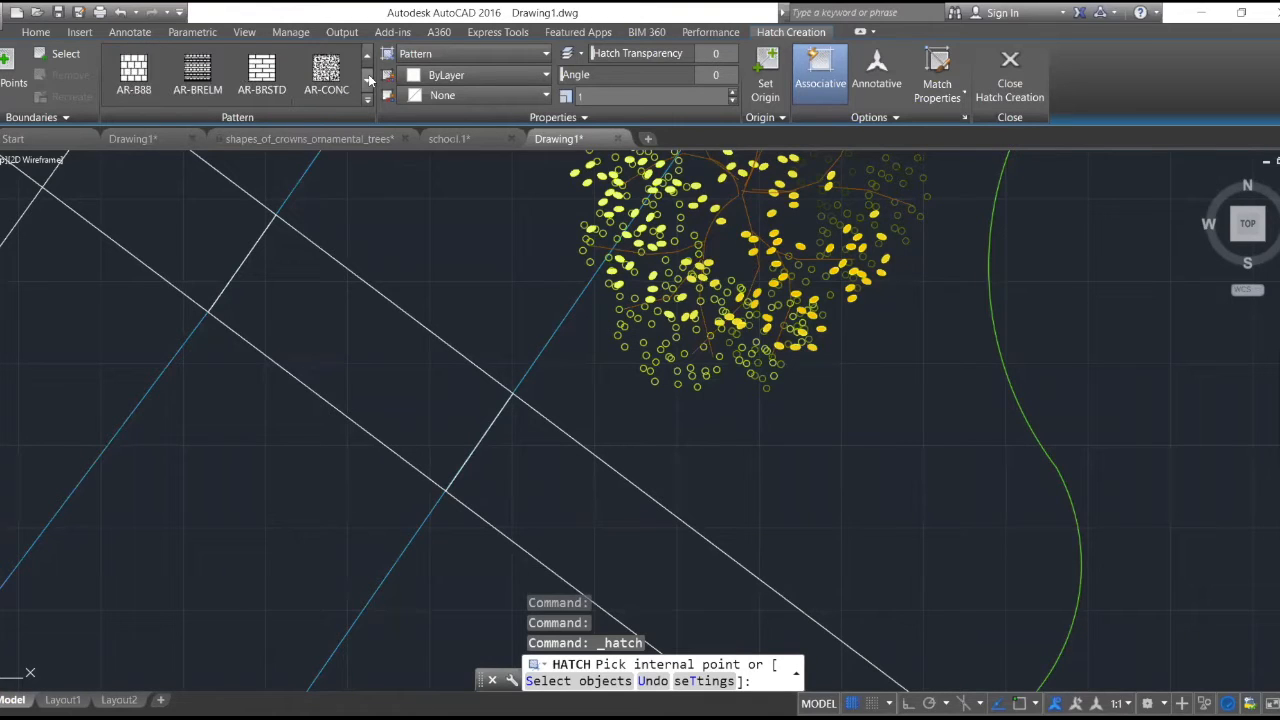
click(367, 81)
click(367, 81)
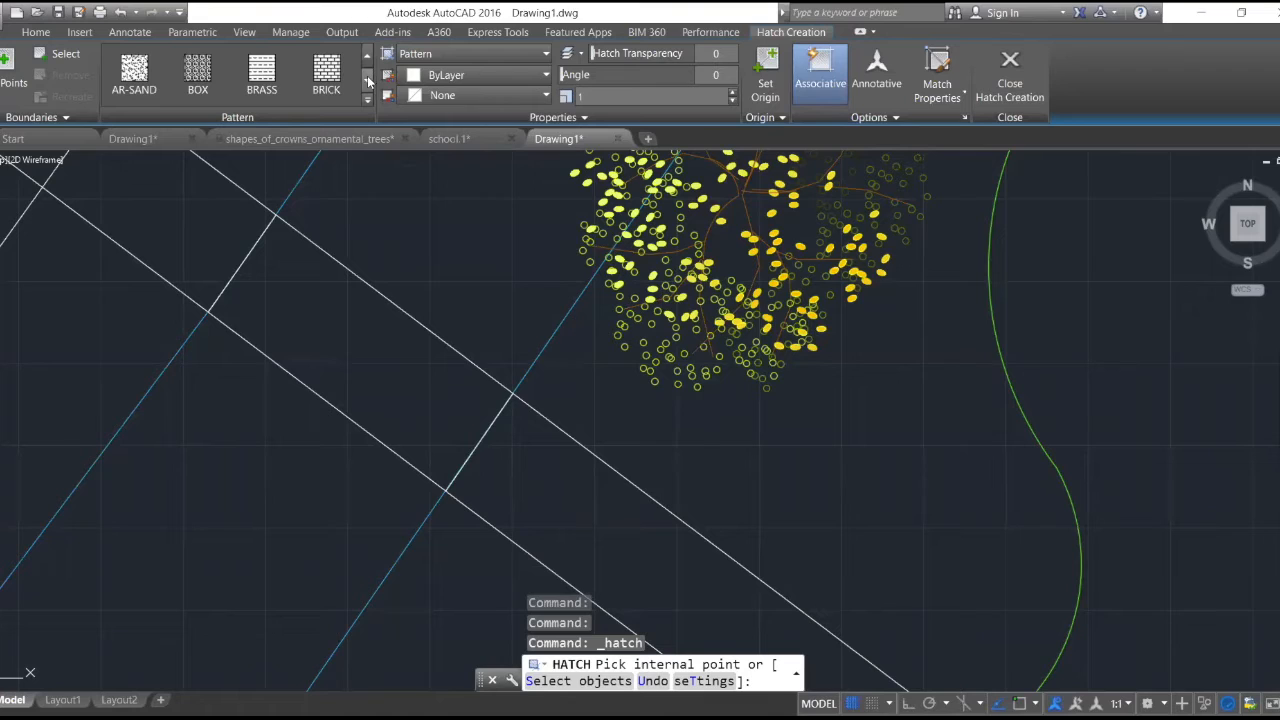
click(367, 81)
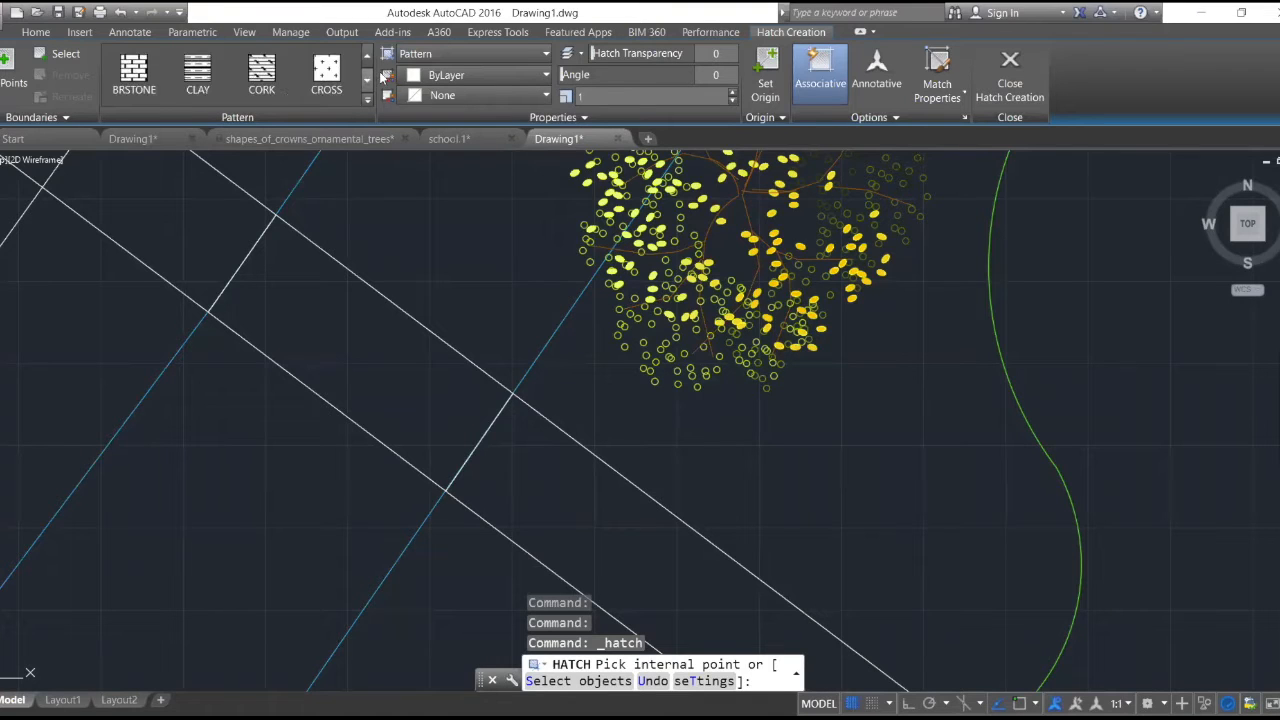
click(367, 57)
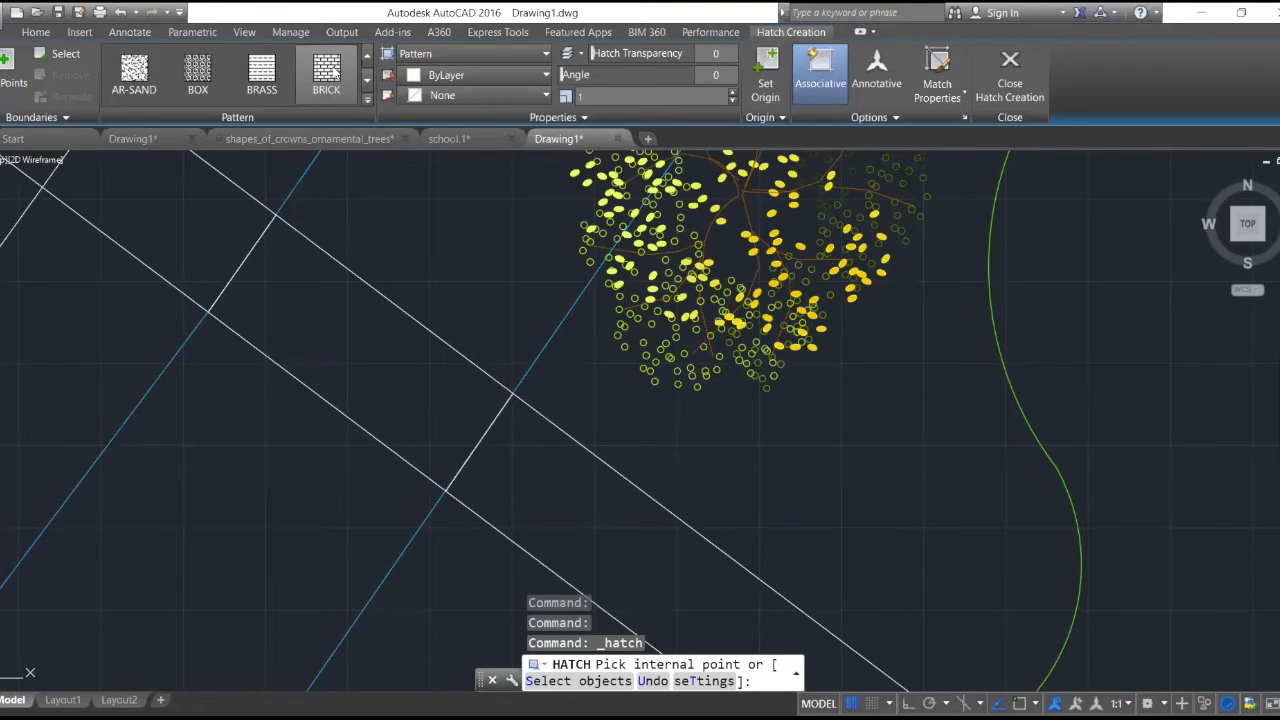
click(326, 70)
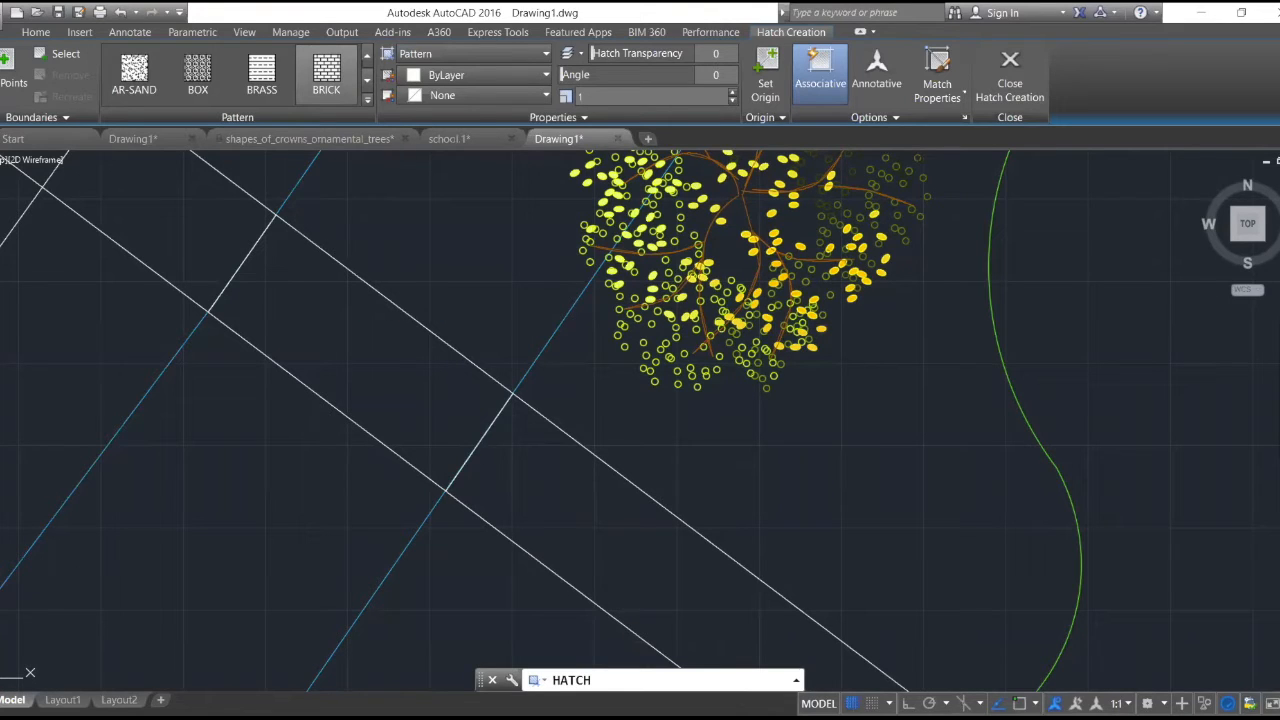
click(447, 306)
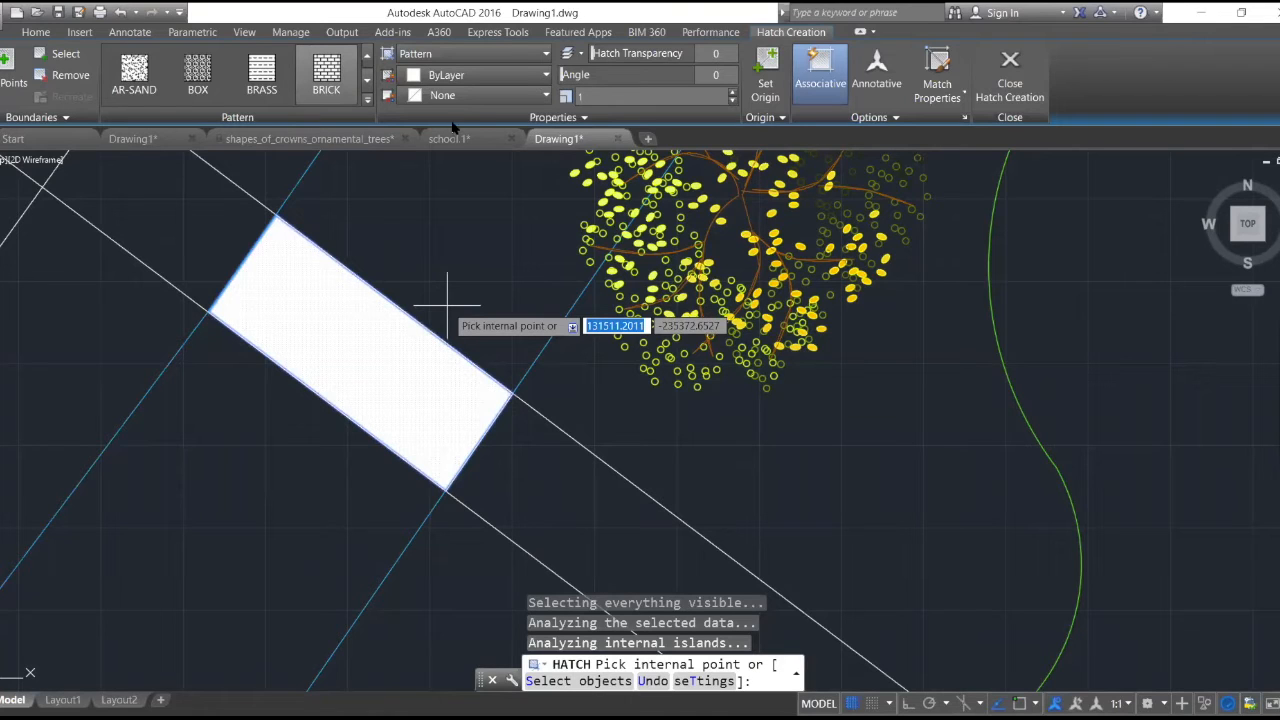
- Raise the walkway brick hatch scale to 5.3
click(733, 96)
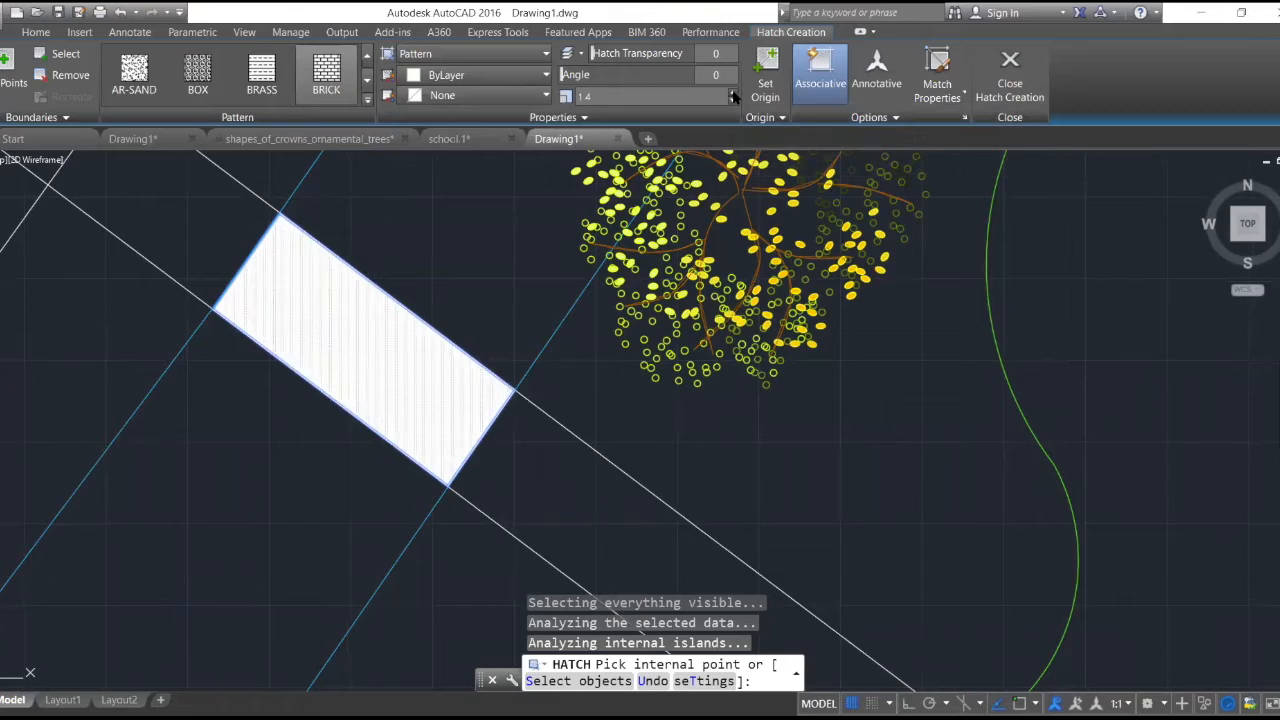
click(733, 96)
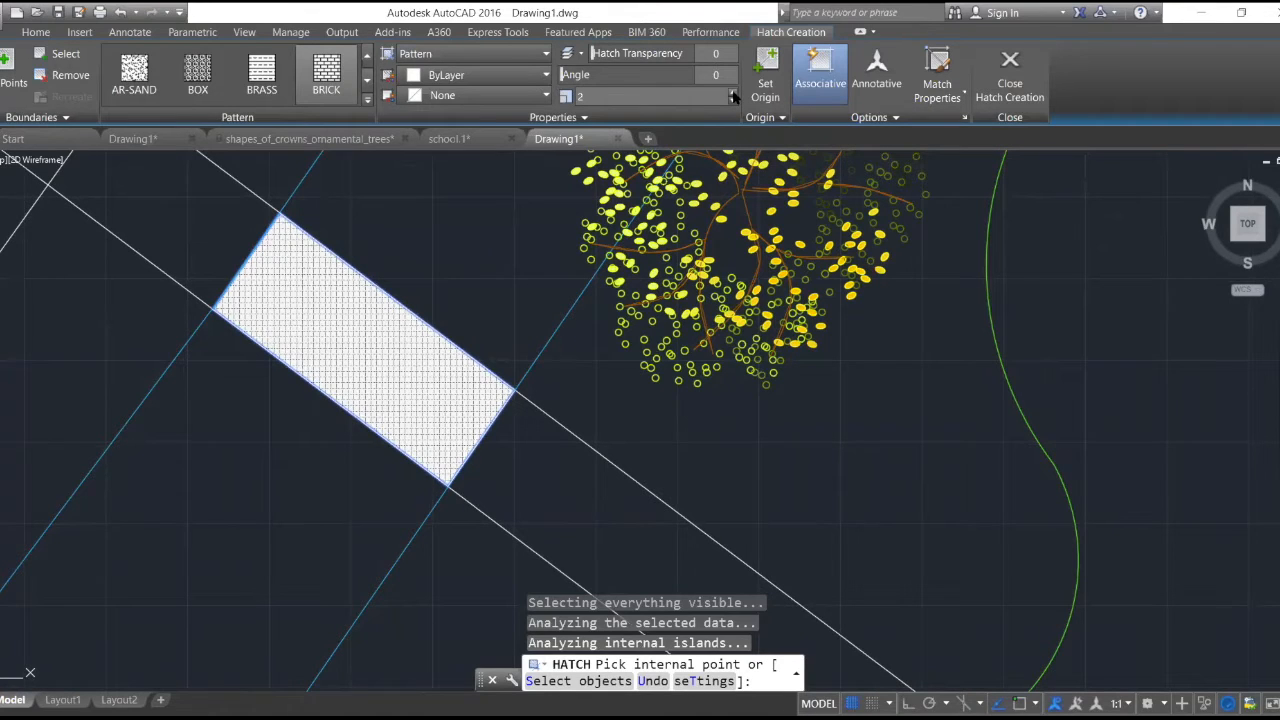
click(733, 96)
click(733, 96)
click(733, 96)
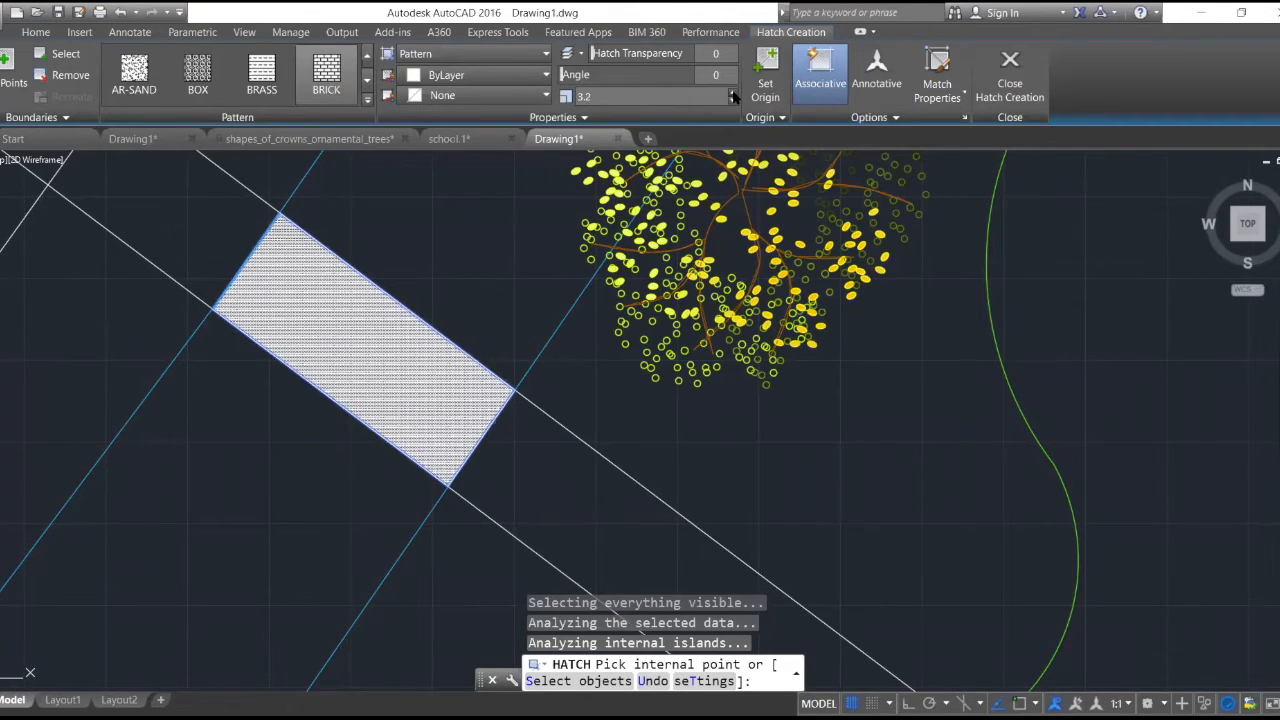
click(733, 96)
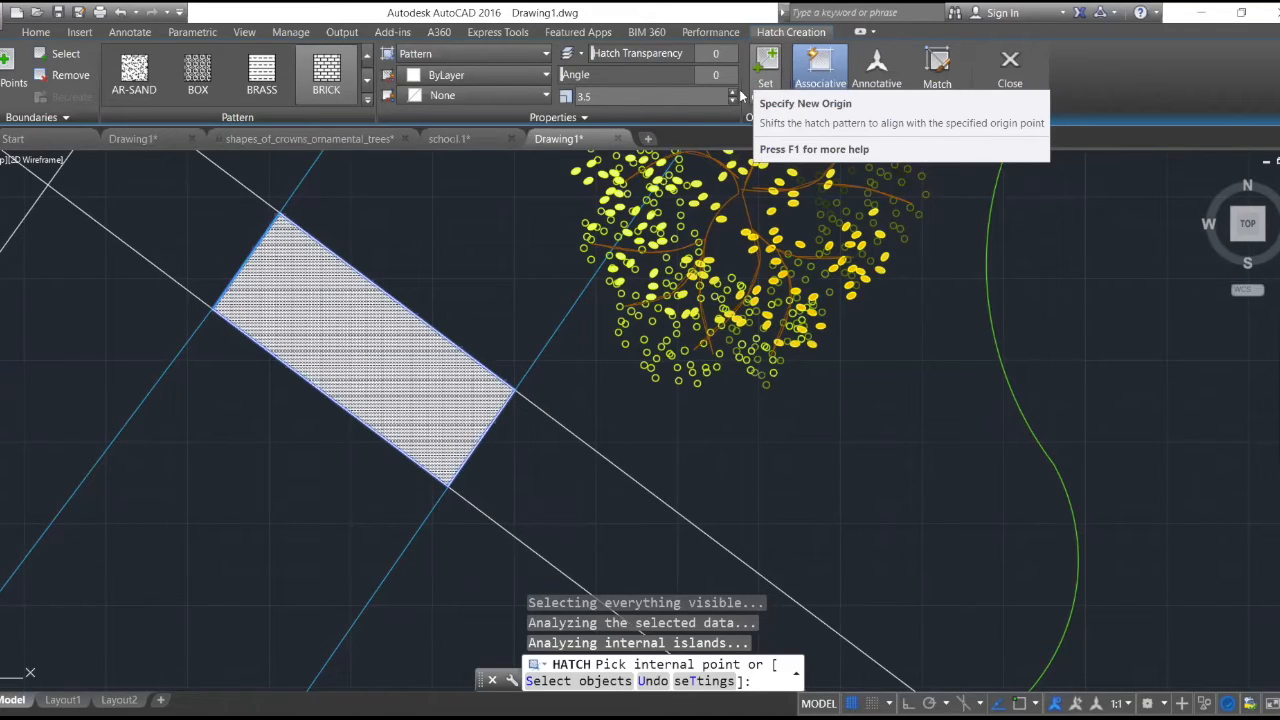
click(733, 92)
click(733, 92)
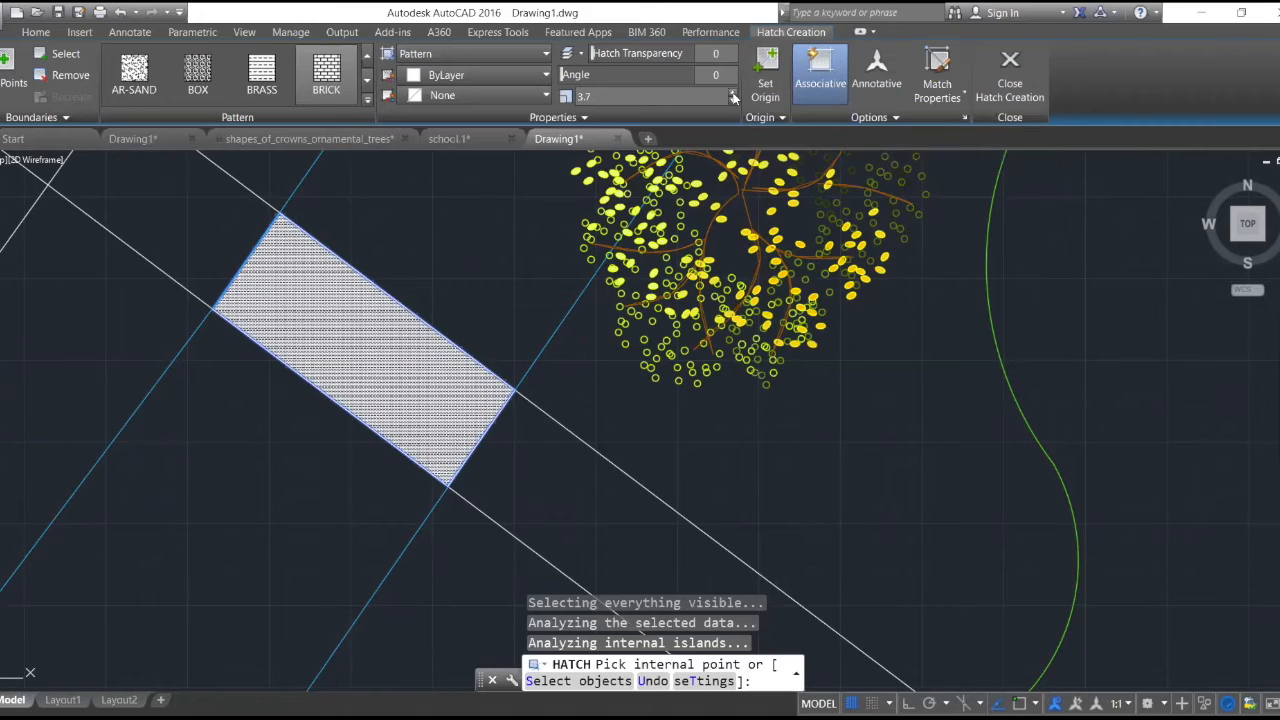
click(733, 93)
click(733, 93)
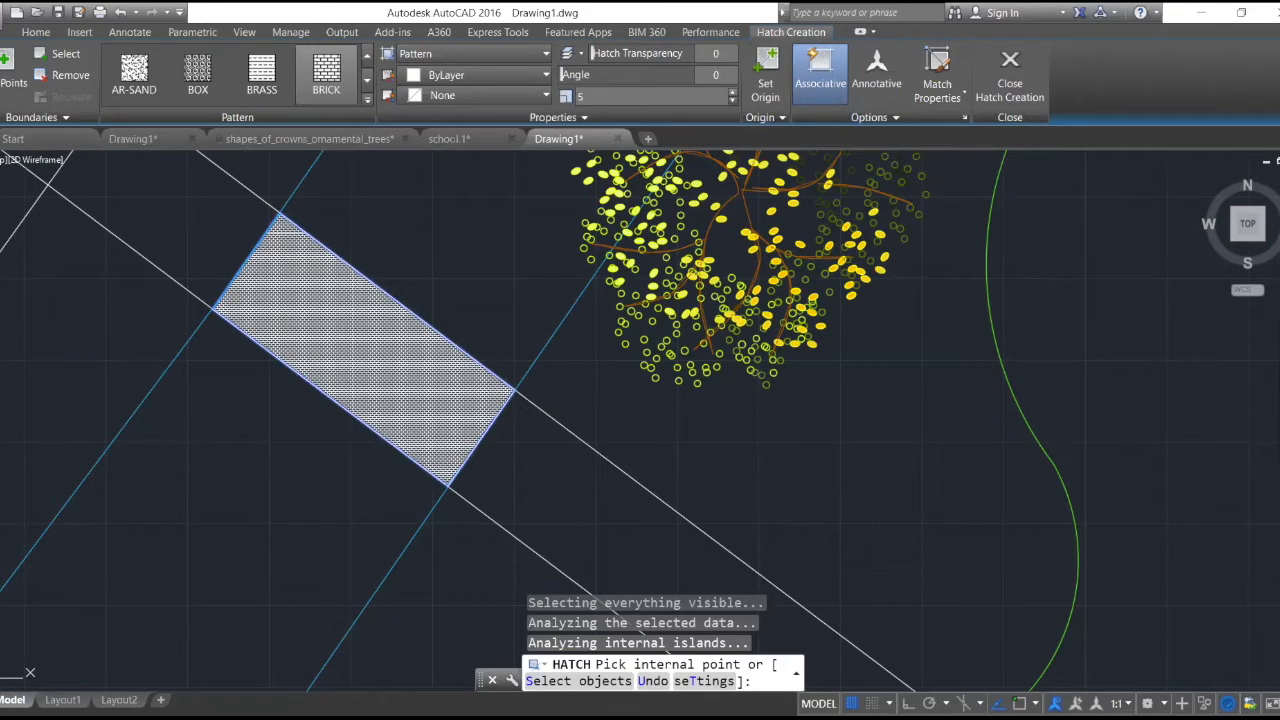
text(.3)
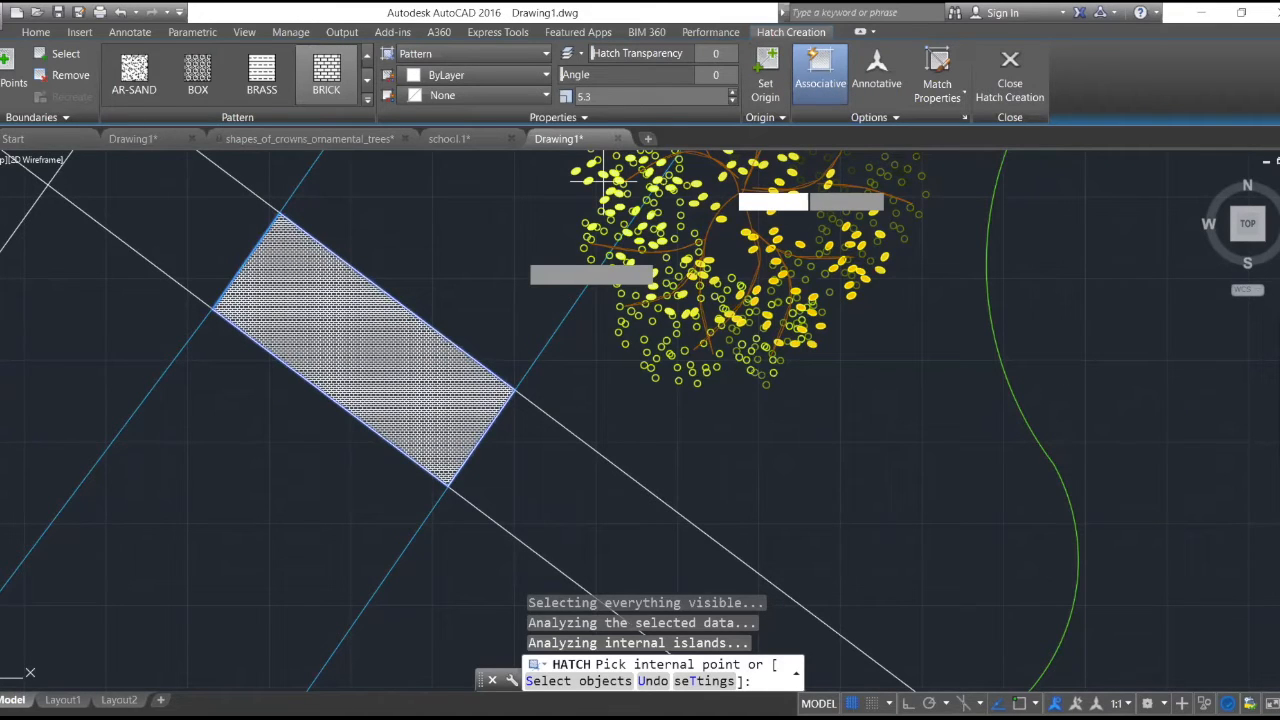
- Set the walkway brick hatch scale to 10 and check the brick size up close and in the wider plan
drag(595, 95, 569, 96)
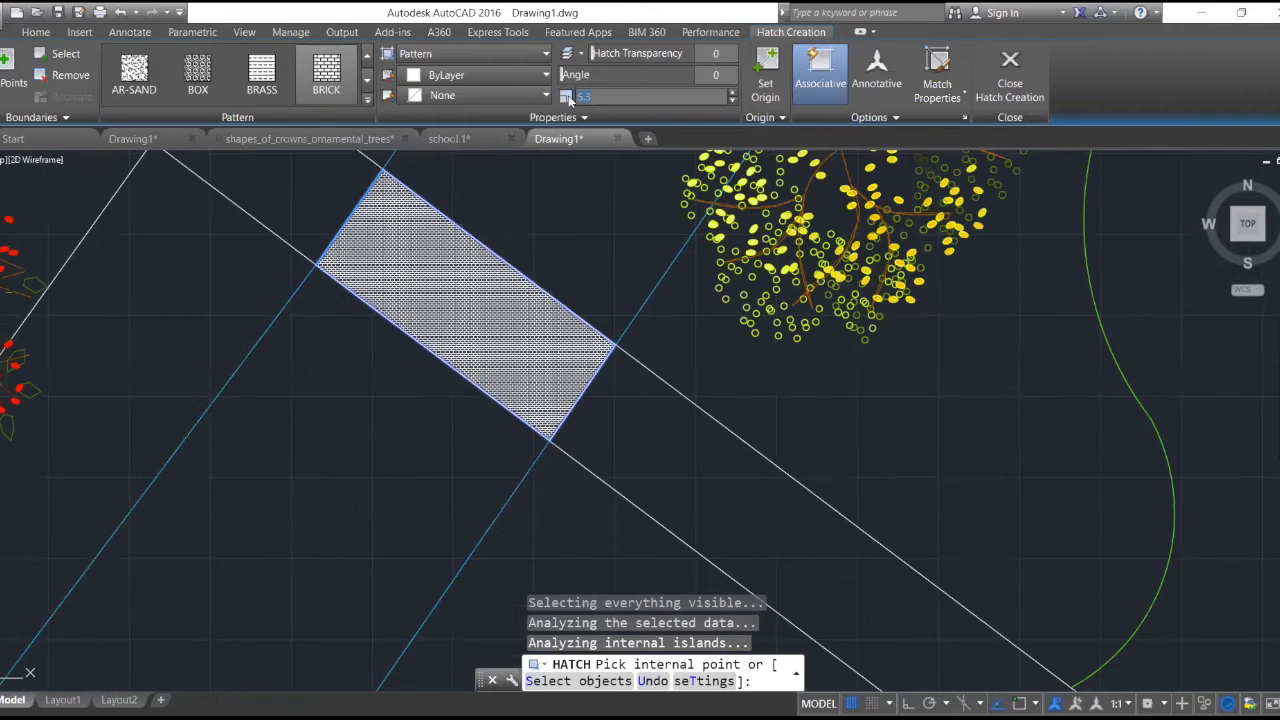
text(10)
key(Return)
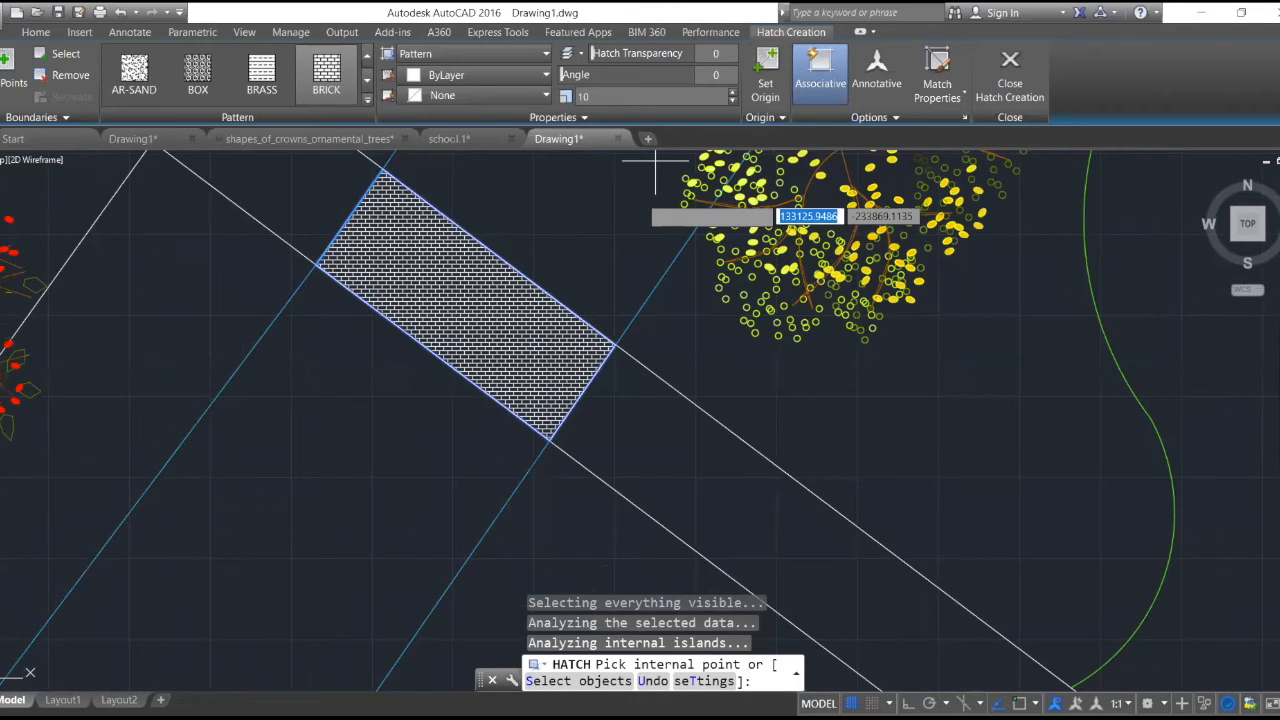
scroll(655, 175, down, 5)
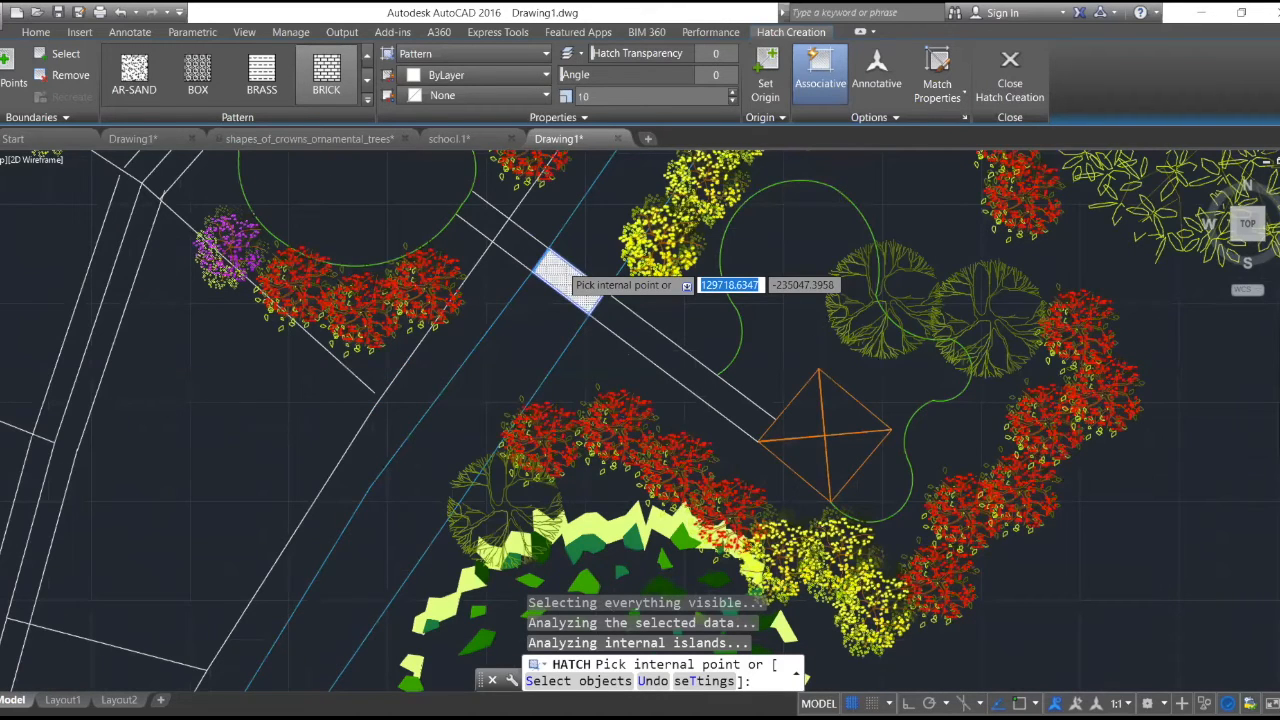
scroll(562, 262, up, 5)
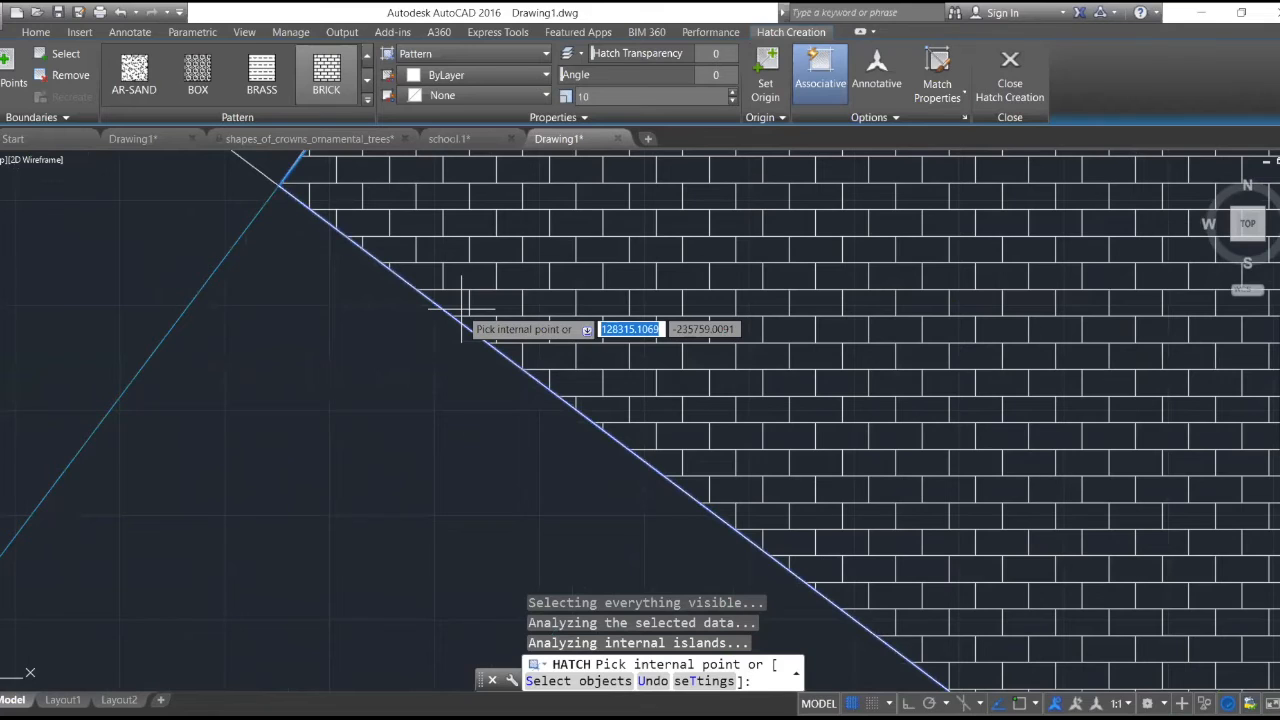
scroll(462, 318, down, 5)
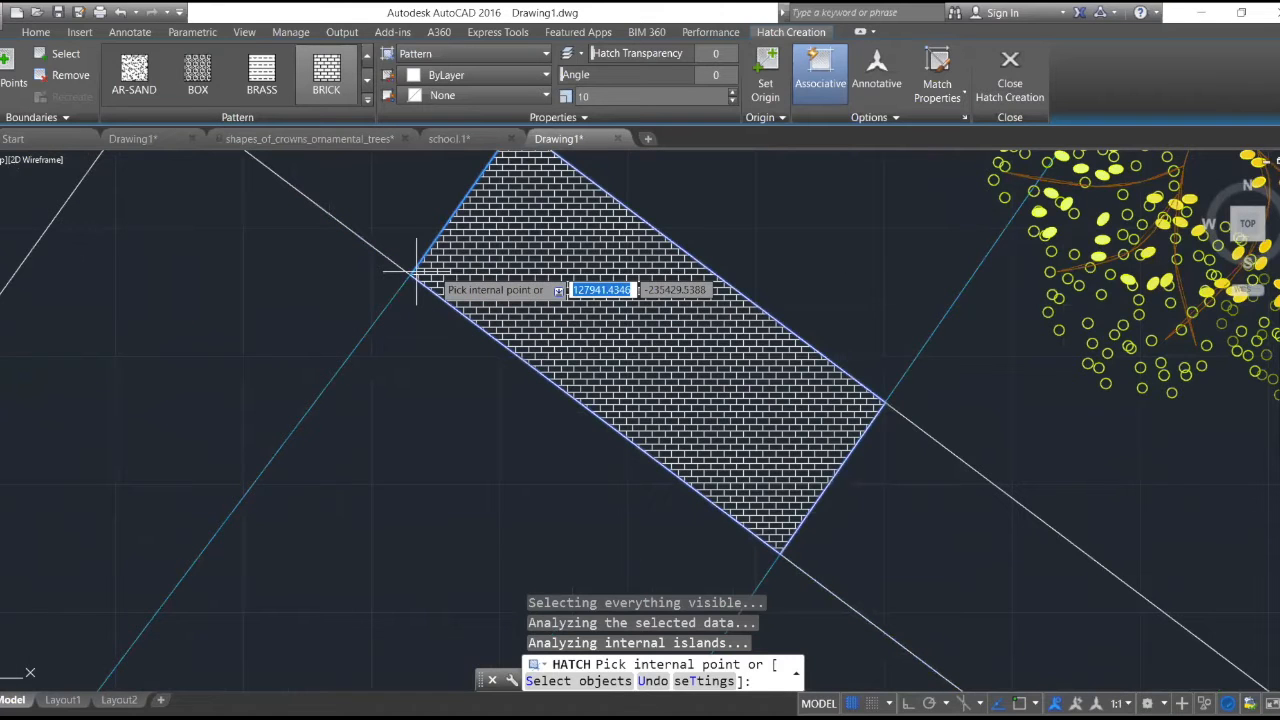
- Increase the brick hatch scale to 16 and finish the walkway hatch
click(732, 91)
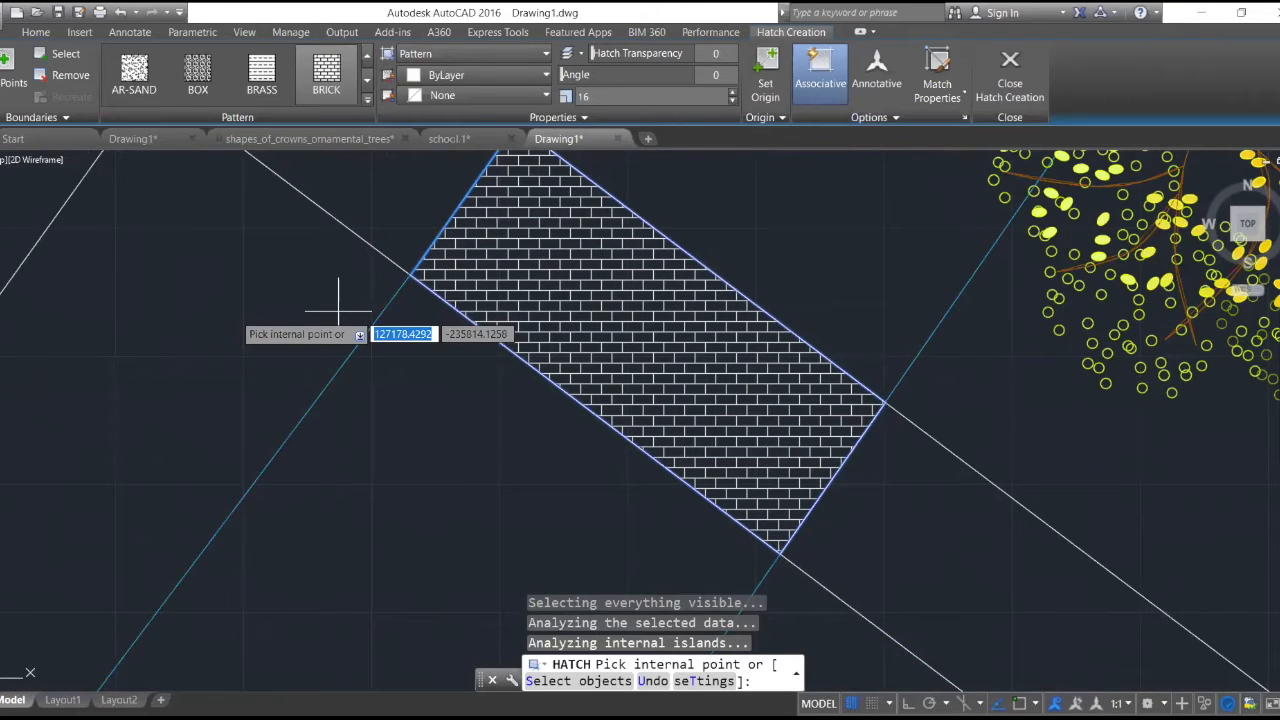
scroll(486, 240, up, 10)
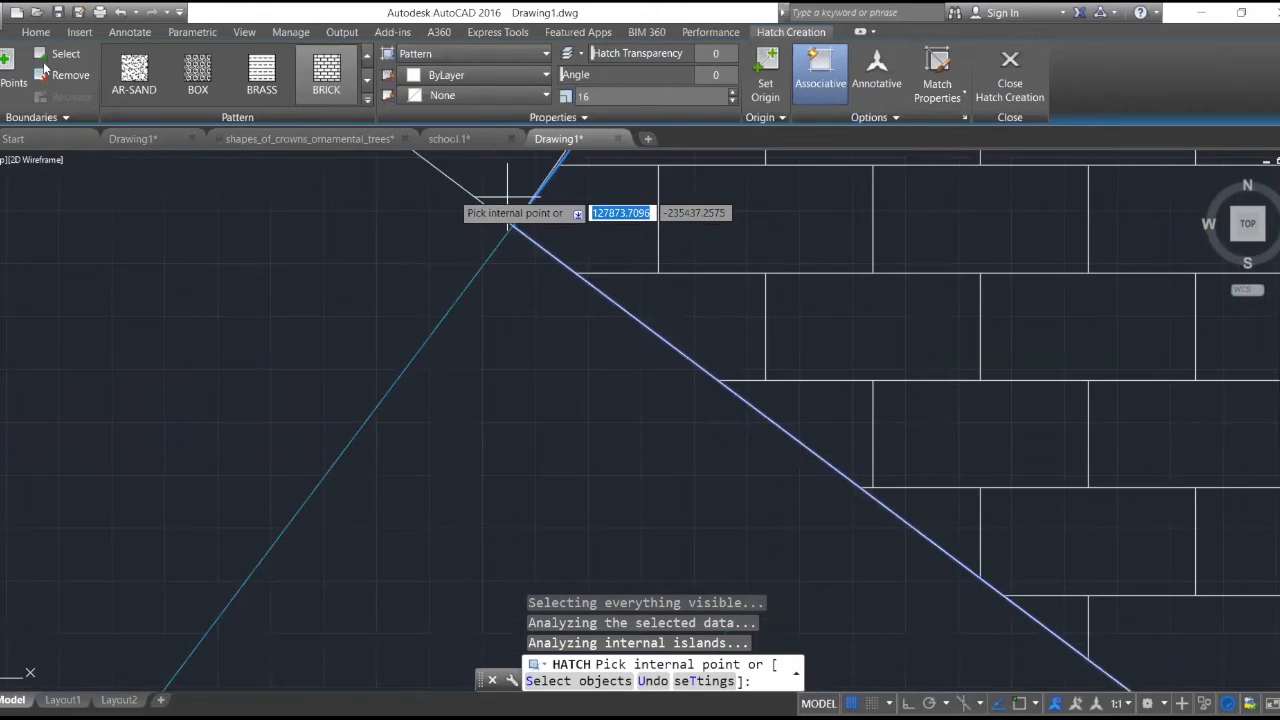
click(35, 32)
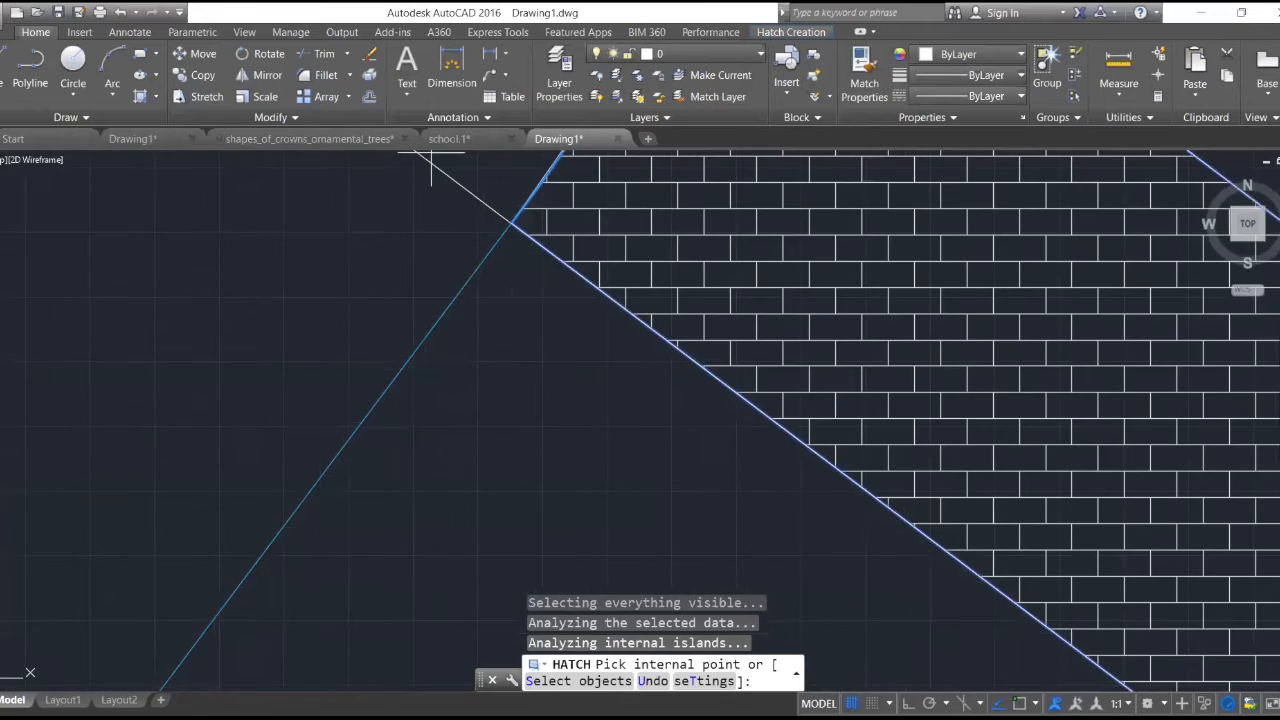
key(Return)
- Try offsetting the walkway's lower edge outward by 20, and undo the offset
text(o)
key(Return)
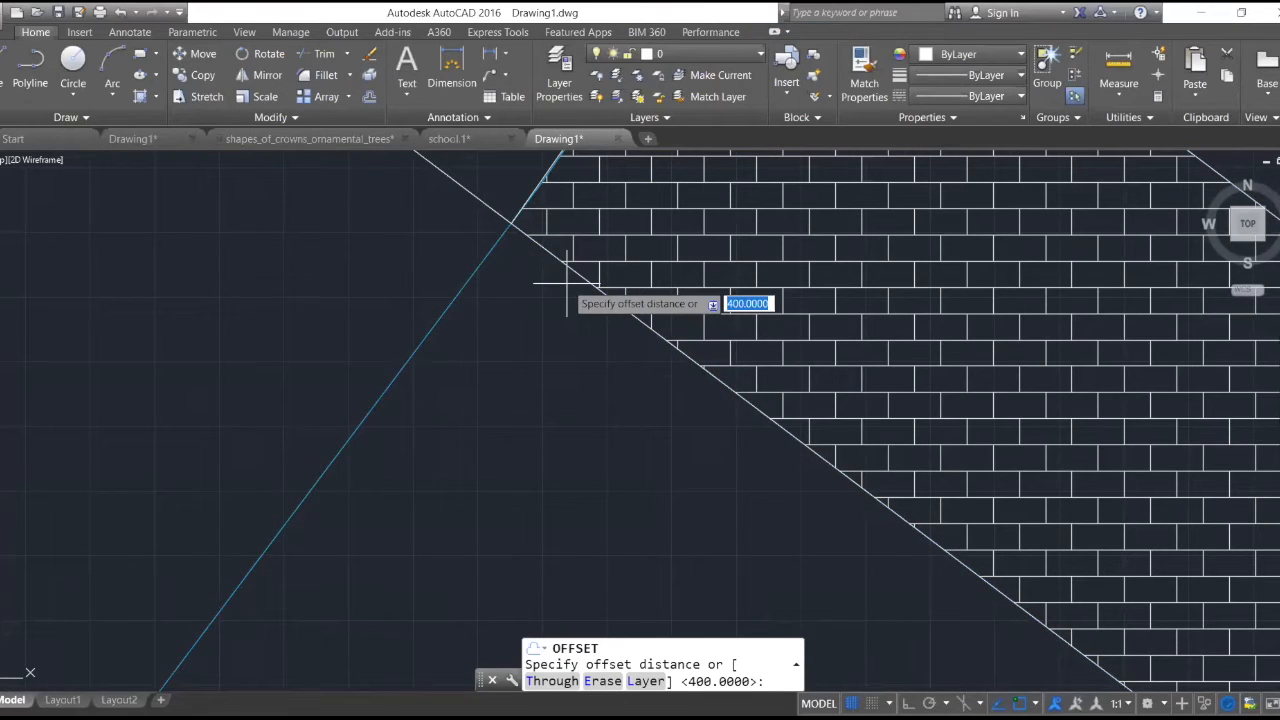
text(20)
key(Return)
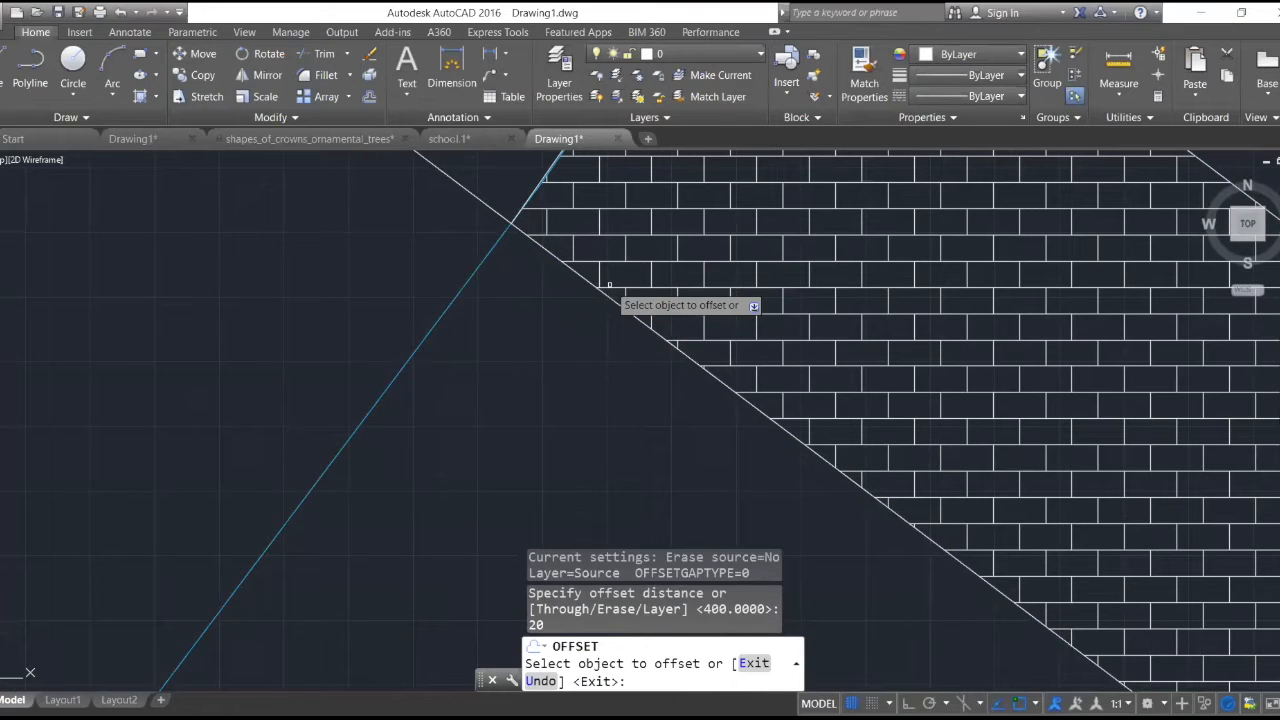
click(583, 277)
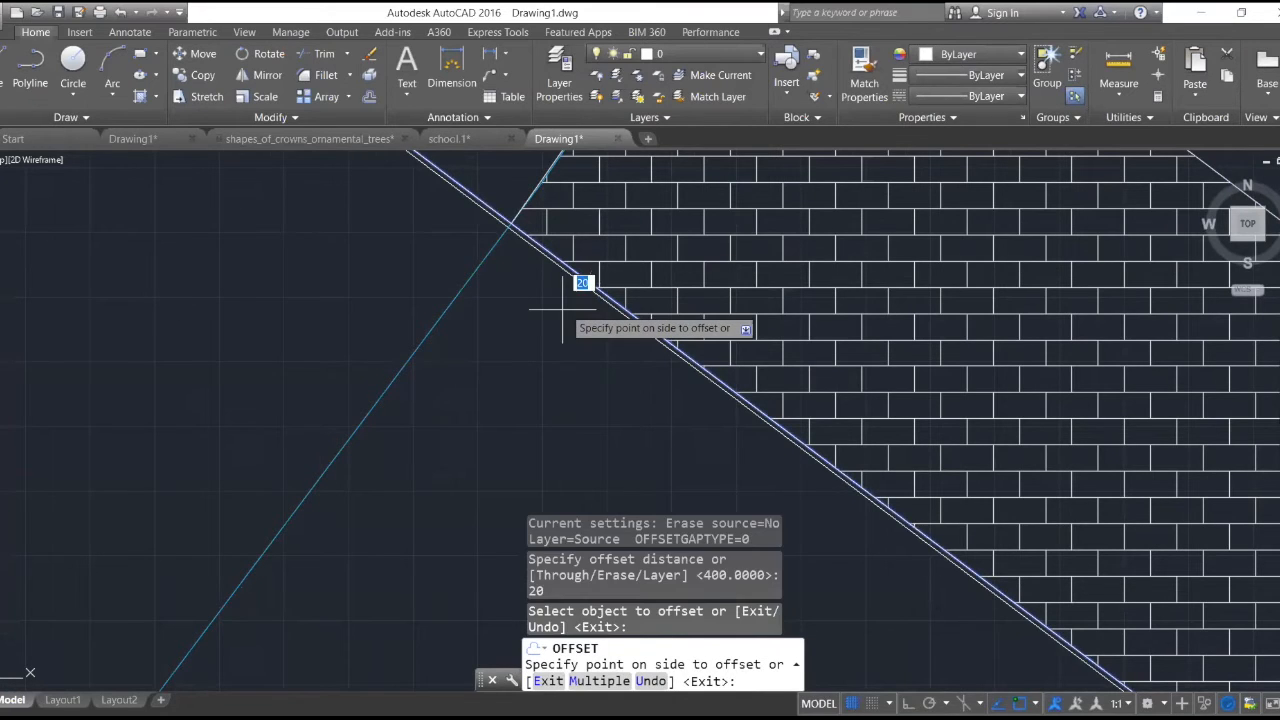
click(562, 310)
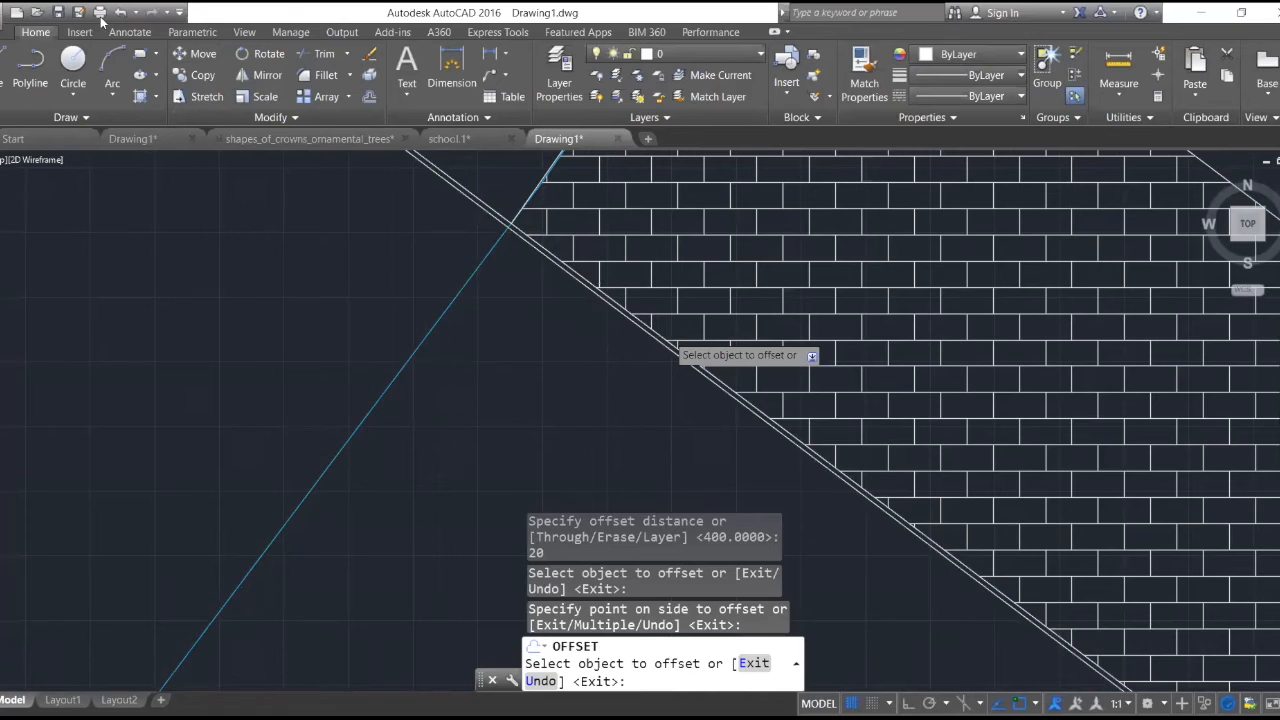
click(119, 12)
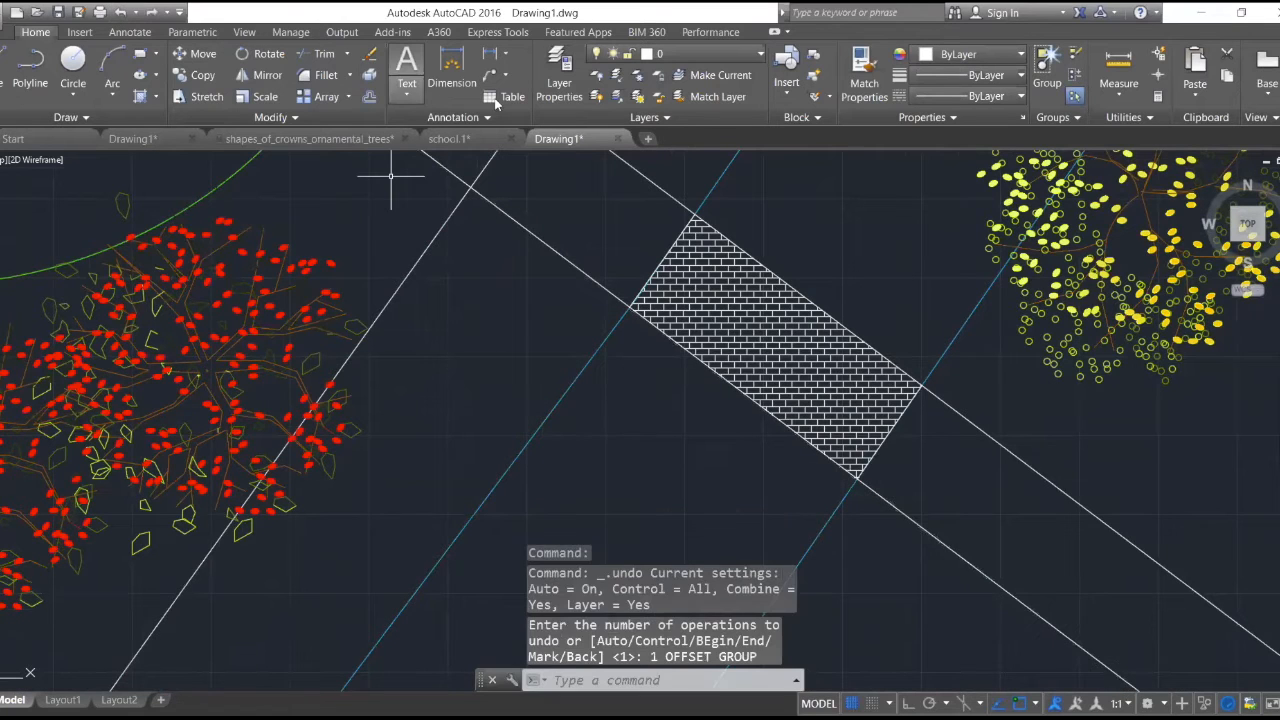
- Offset the walkway's lower edge by 50 inward, over the brick hatch
click(367, 99)
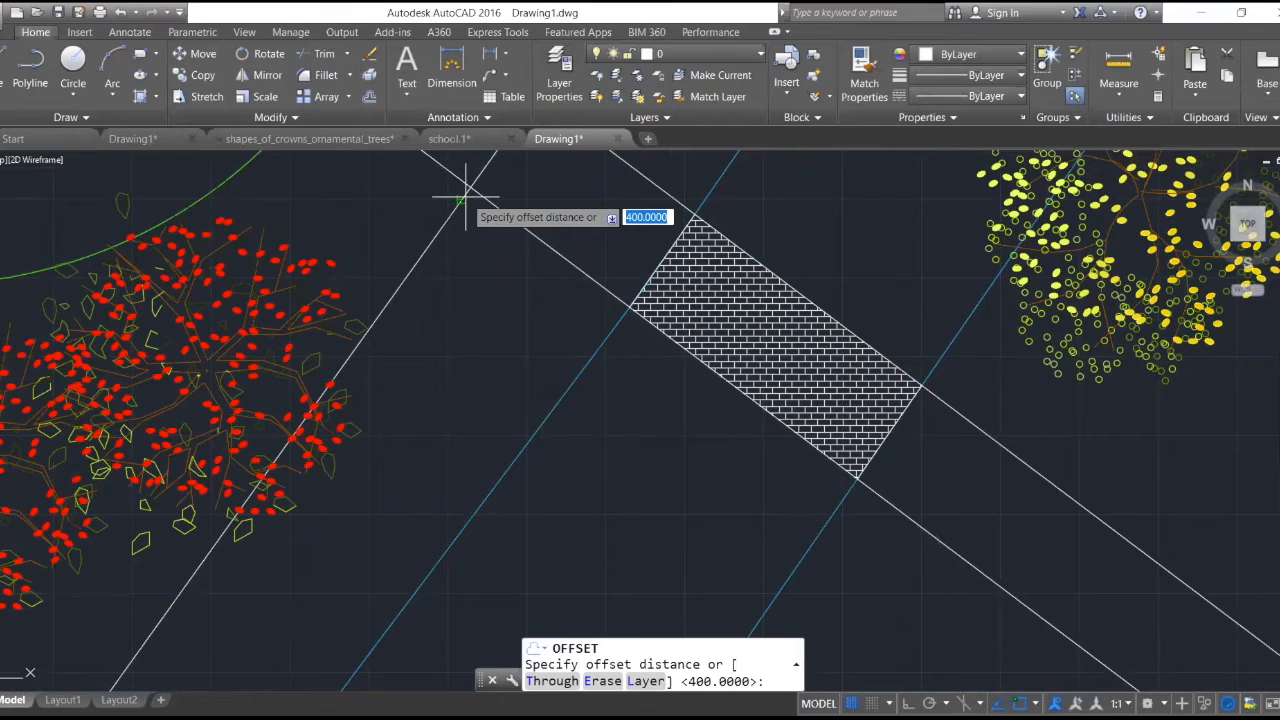
text(50)
key(Return)
click(738, 363)
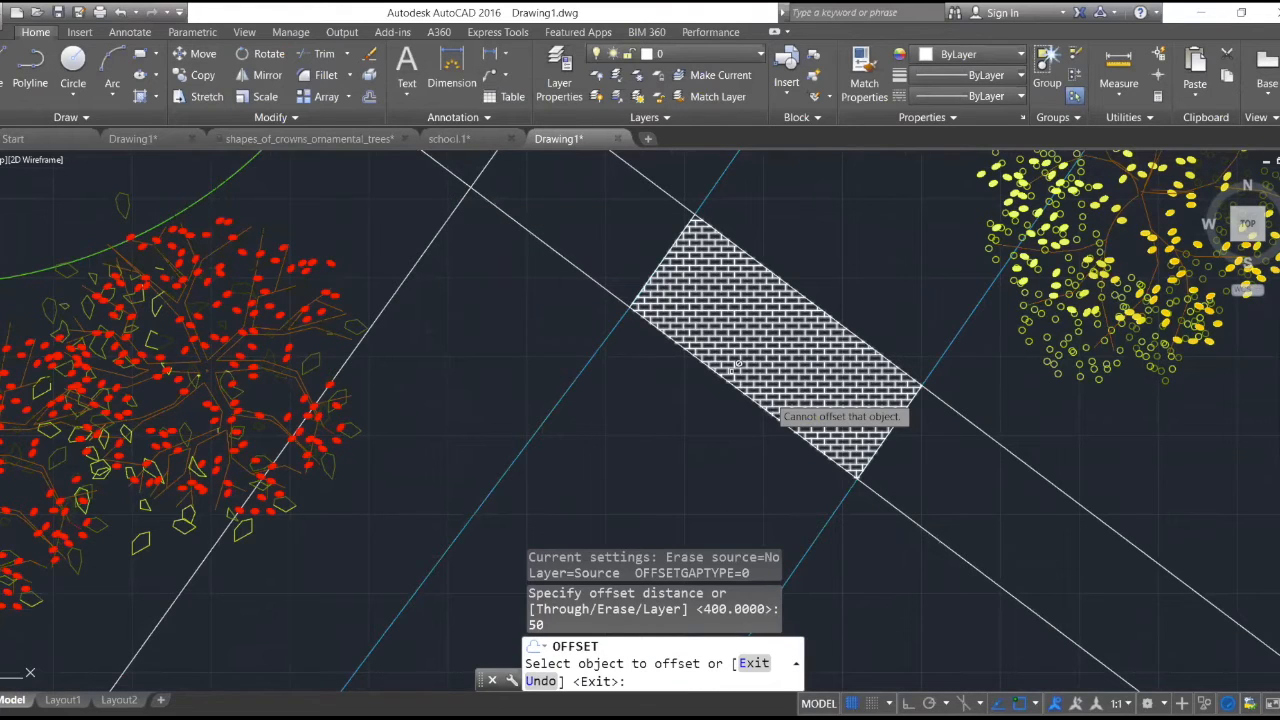
scroll(677, 341, up, 7)
click(468, 196)
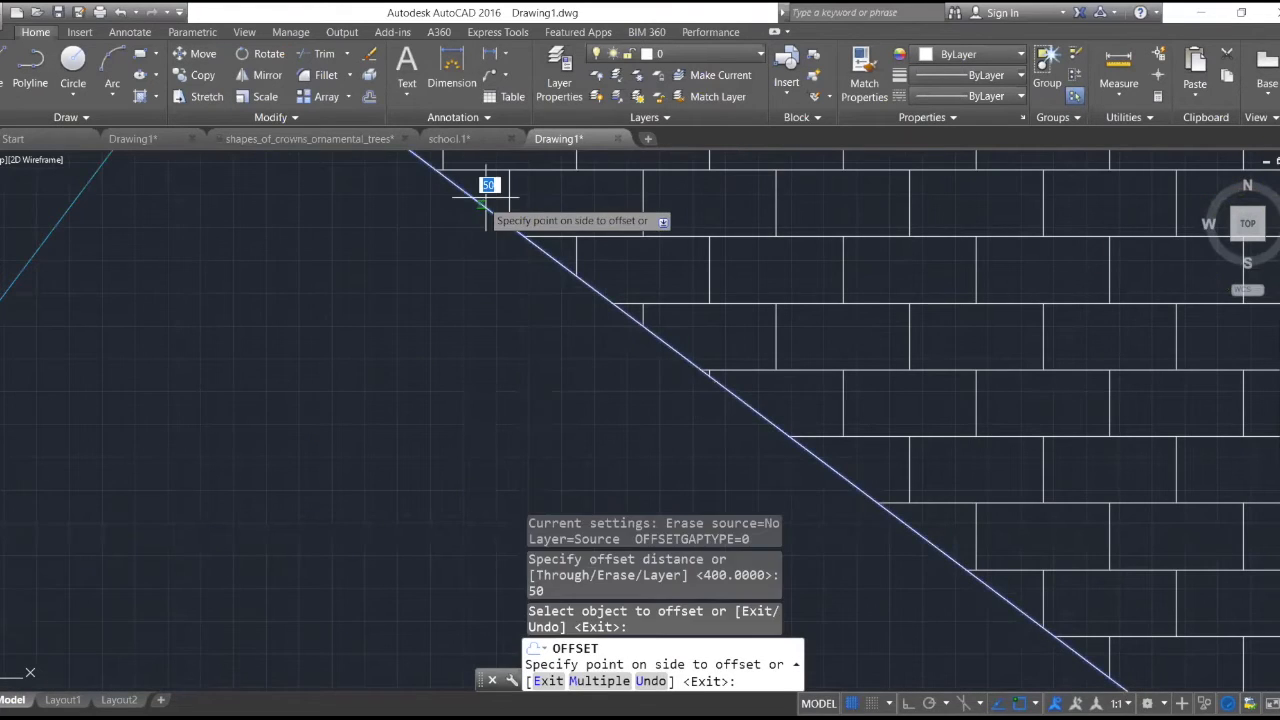
click(597, 240)
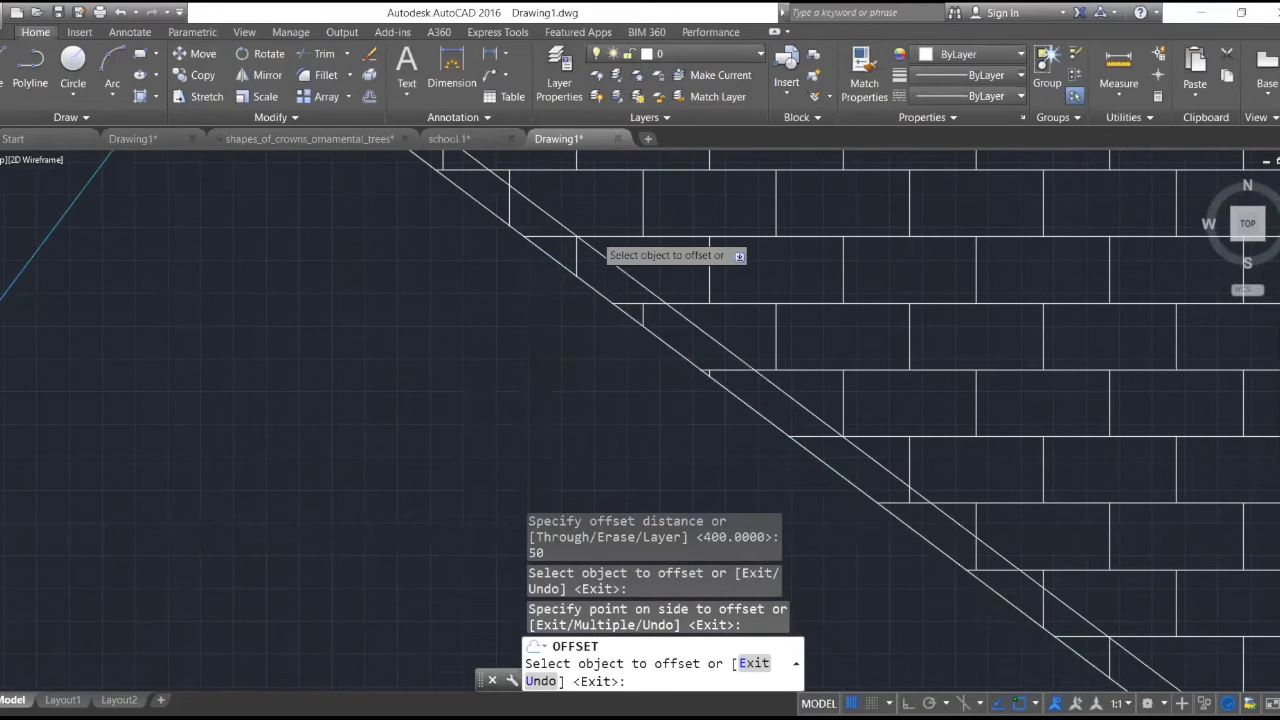
- Offset the walkway's upper edge by 50 inward, over the brick hatch
scroll(595, 243, down, 7)
scroll(717, 259, down, 4)
scroll(694, 337, up, 8)
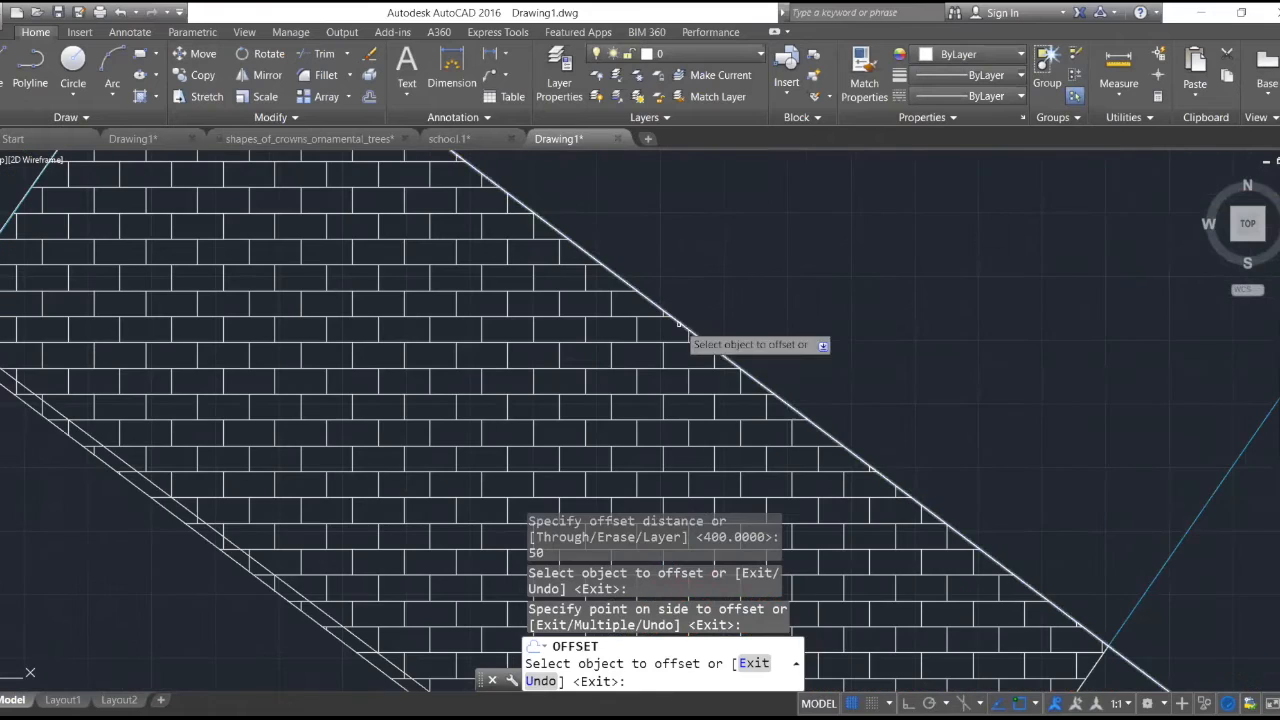
click(671, 323)
click(667, 333)
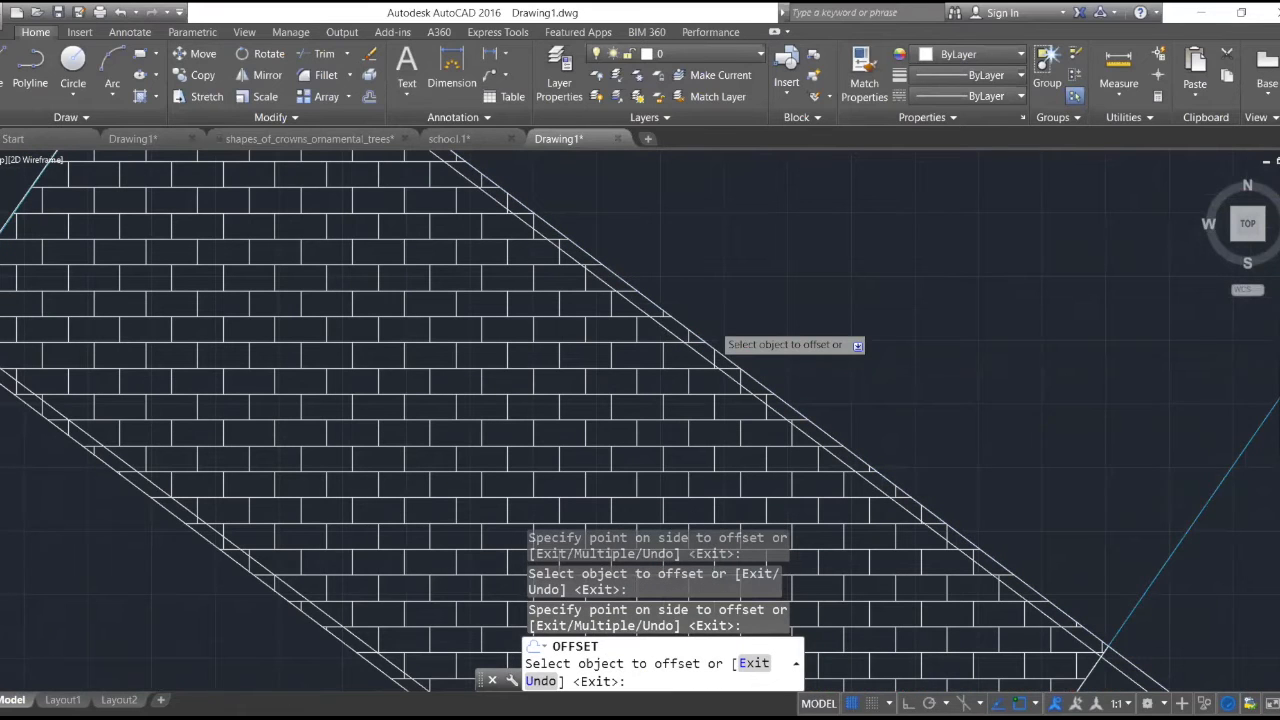
- Draw a small circle with a radius of about 40 centred between the two edge lines at the brick section's upper-left corner
scroll(713, 325, down, 6)
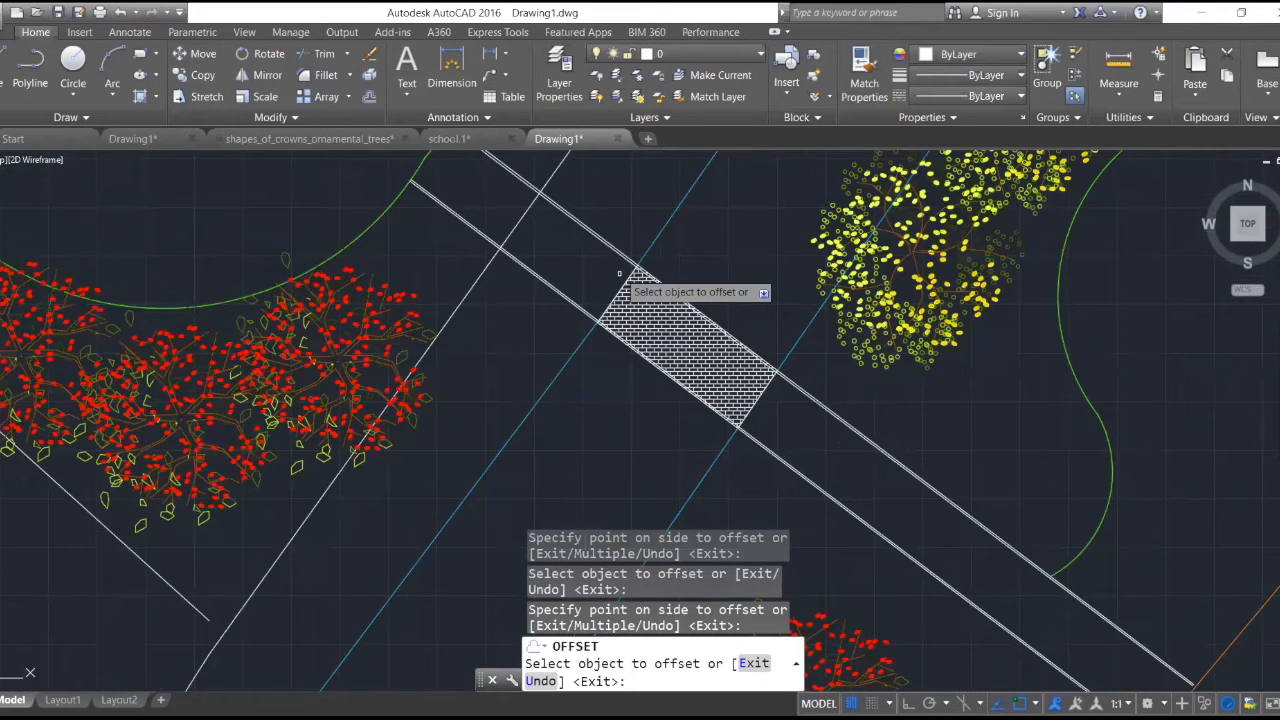
scroll(619, 273, up, 3)
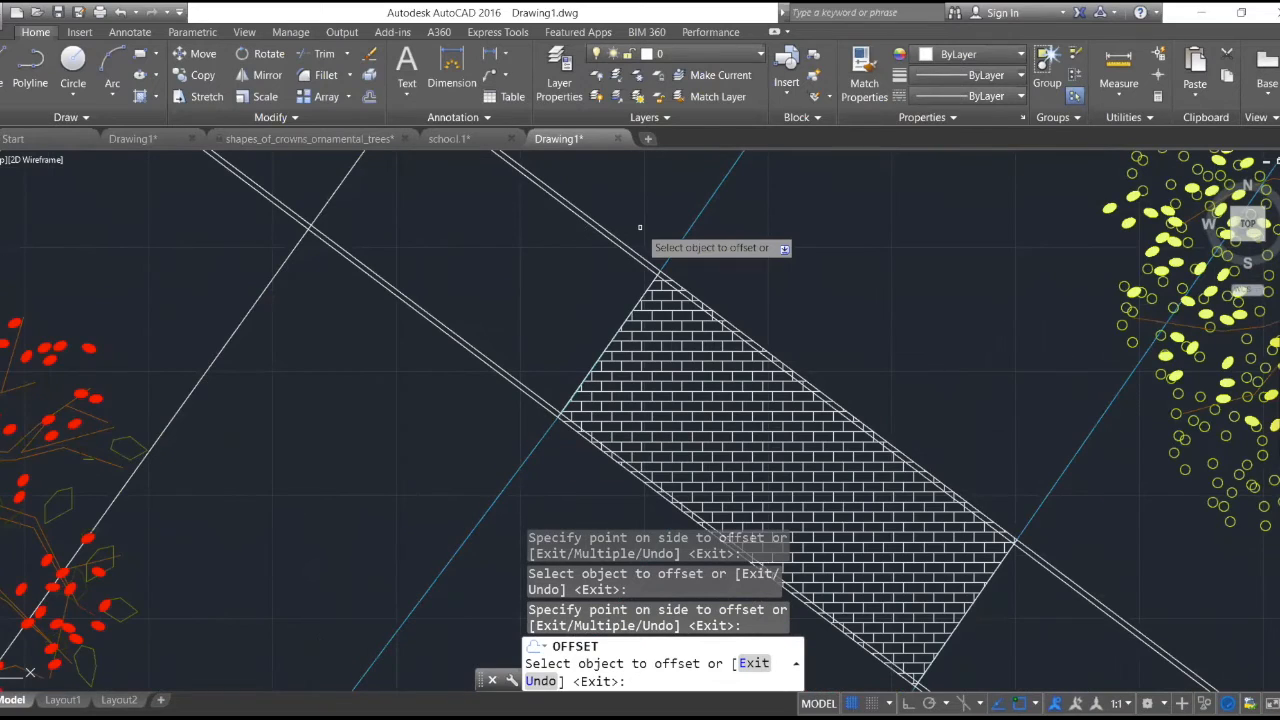
scroll(648, 245, up, 4)
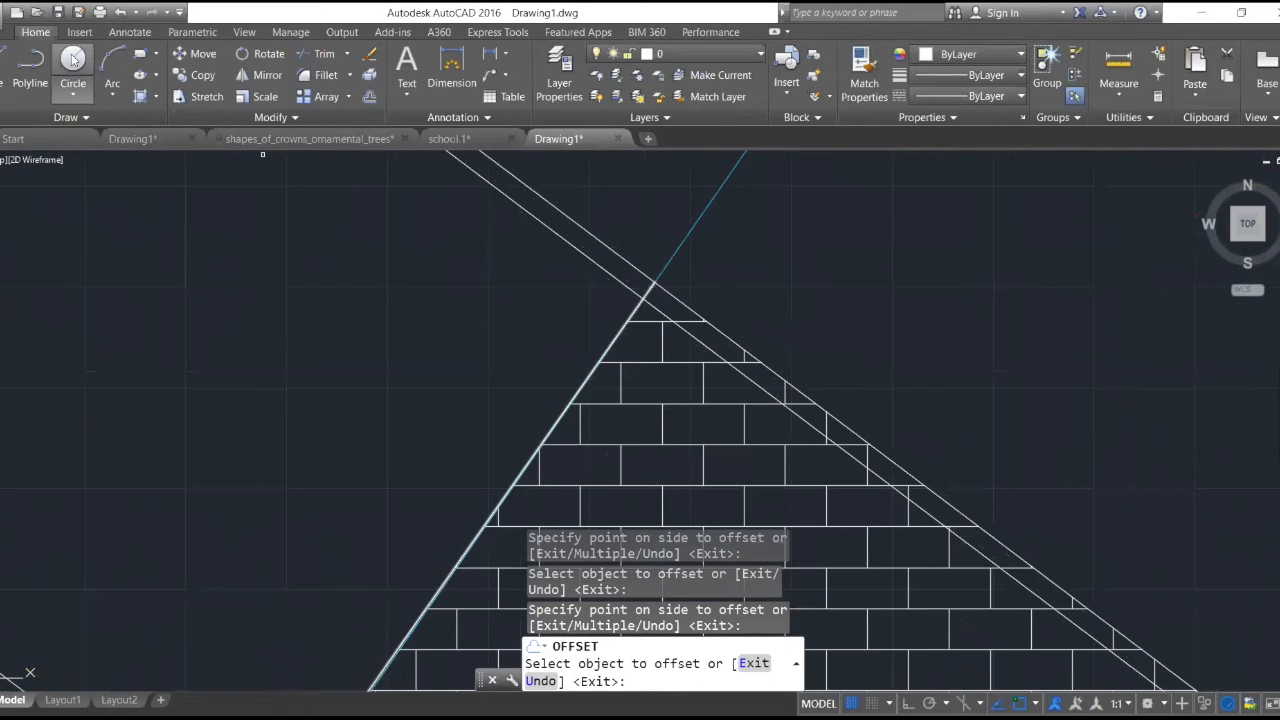
key(Escape)
text(c)
key(Return)
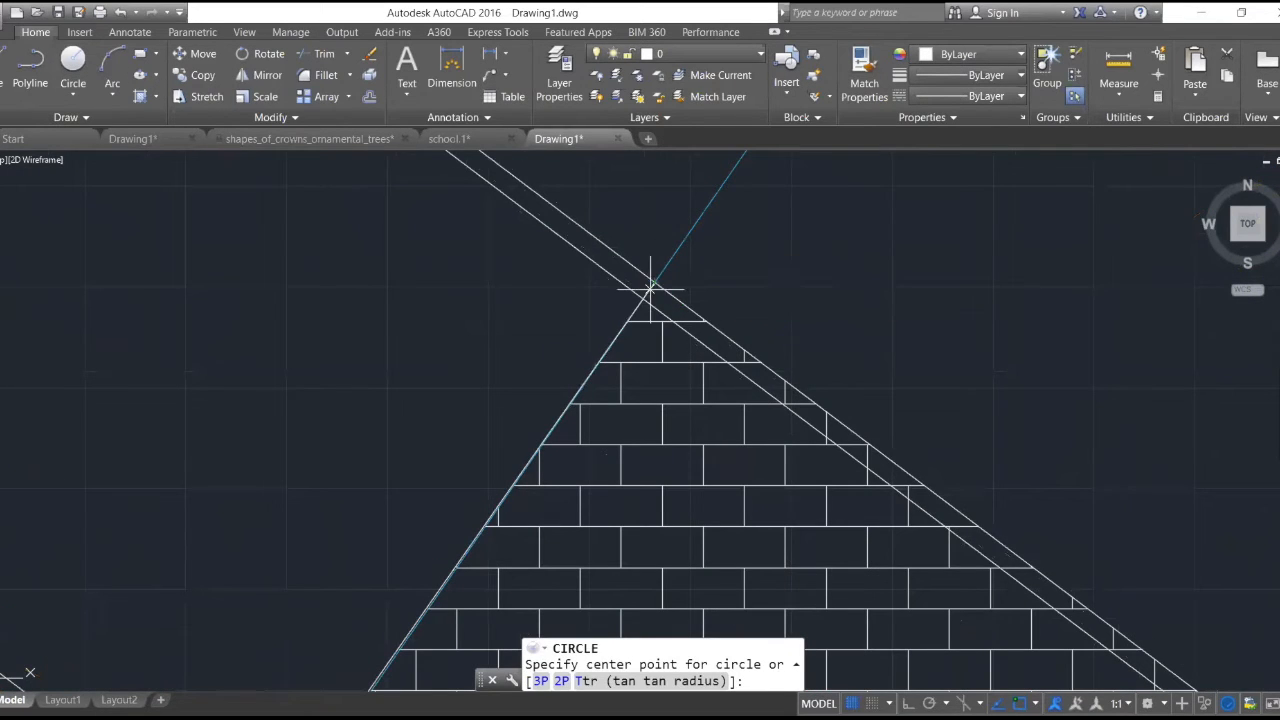
click(651, 287)
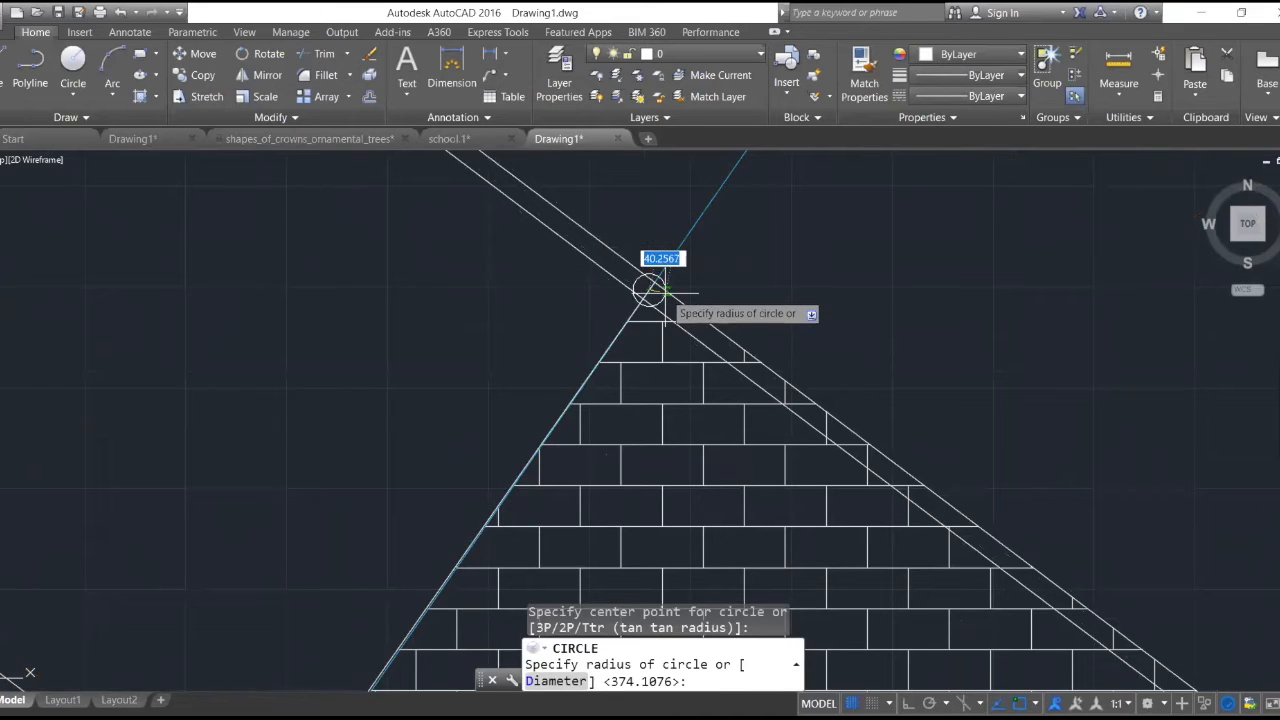
click(664, 291)
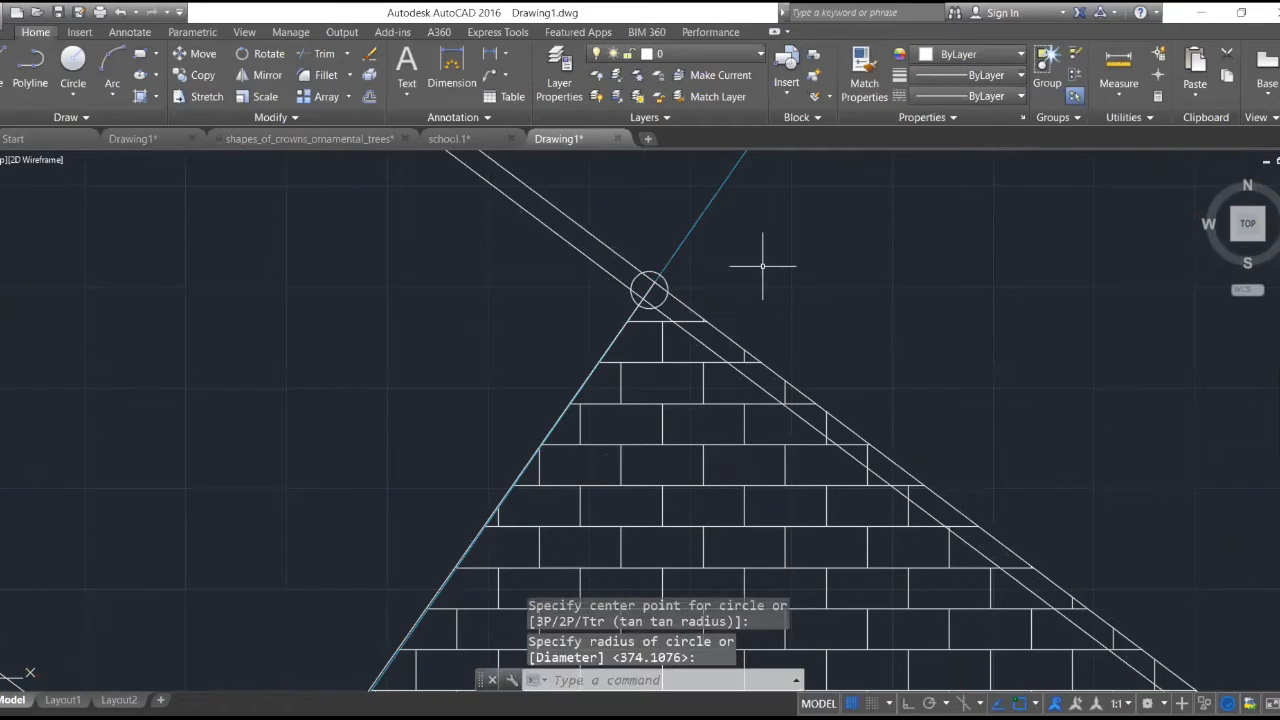
- Copy the corner circle from its centre to between the edge lines at the brick section's lower-left corner
key(Escape)
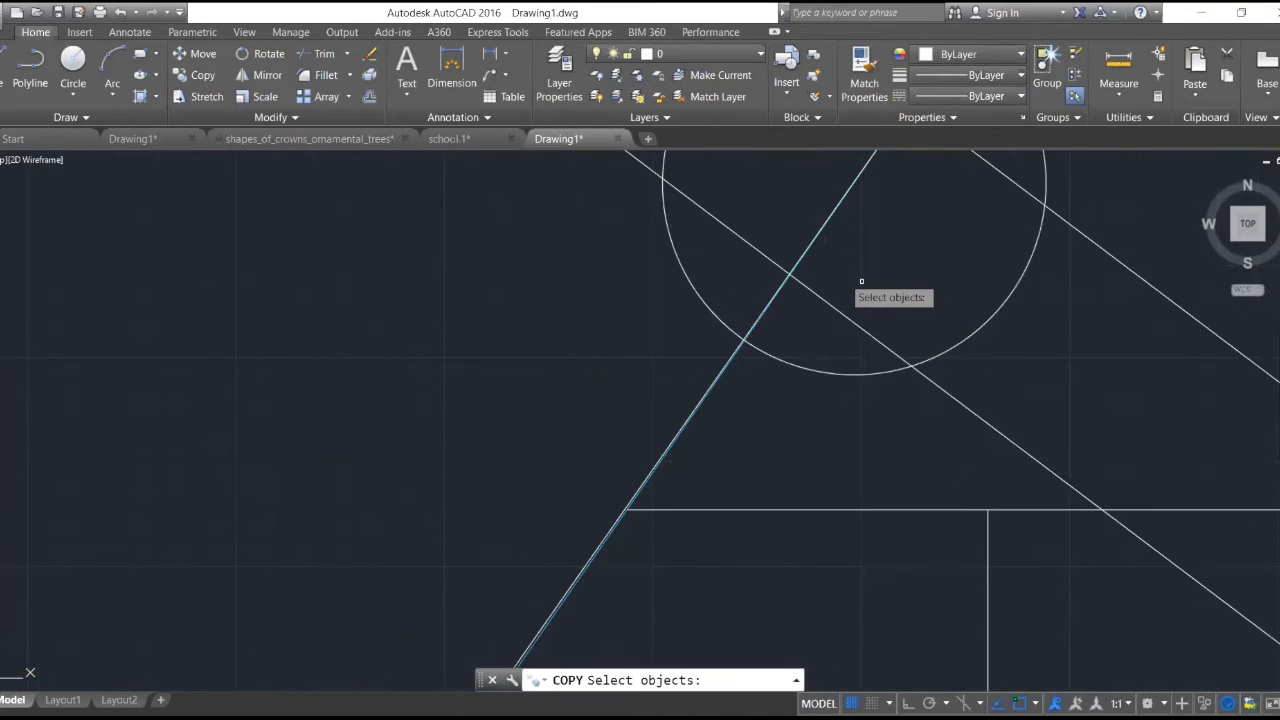
click(970, 335)
scroll(955, 315, down, 5)
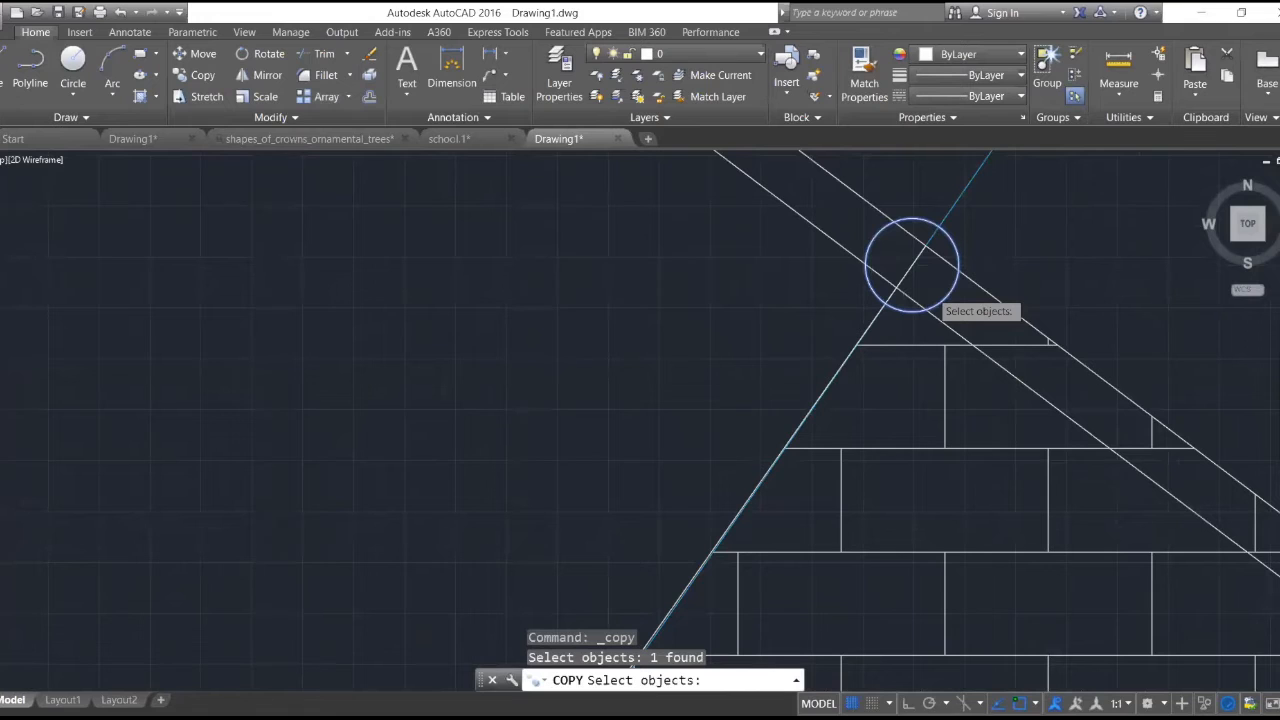
scroll(911, 264, down, 2)
key(Return)
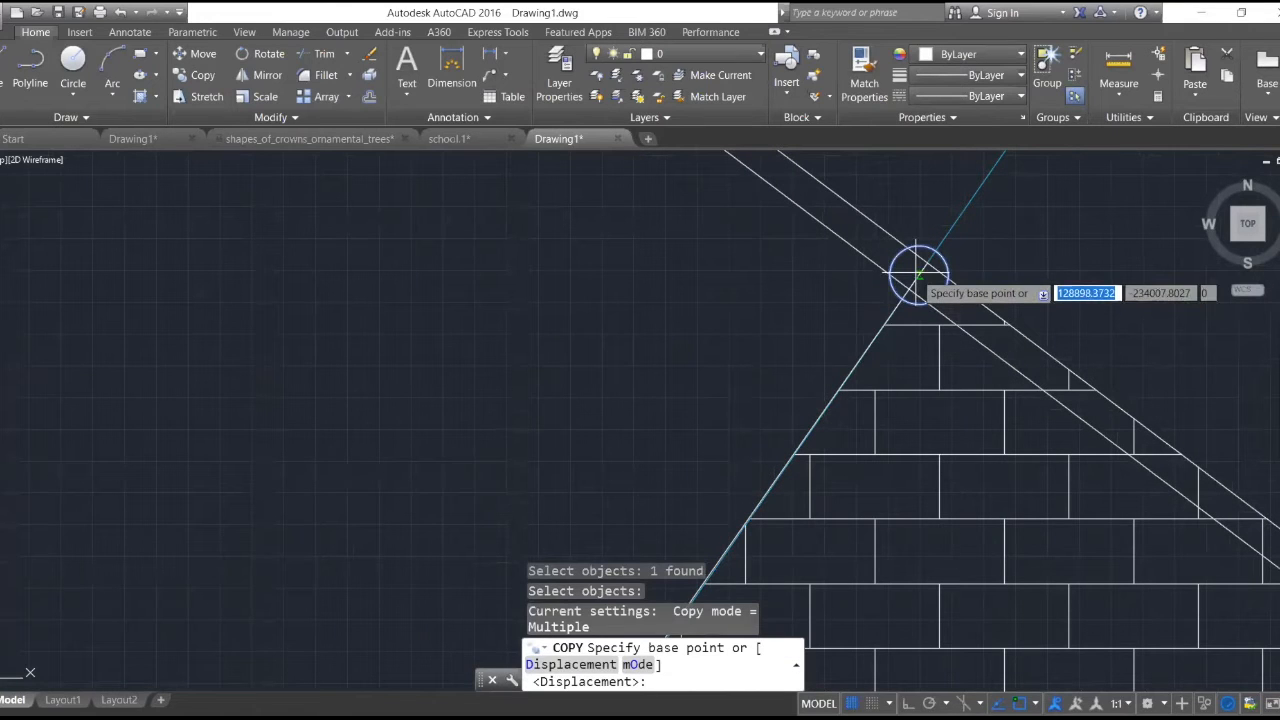
click(917, 272)
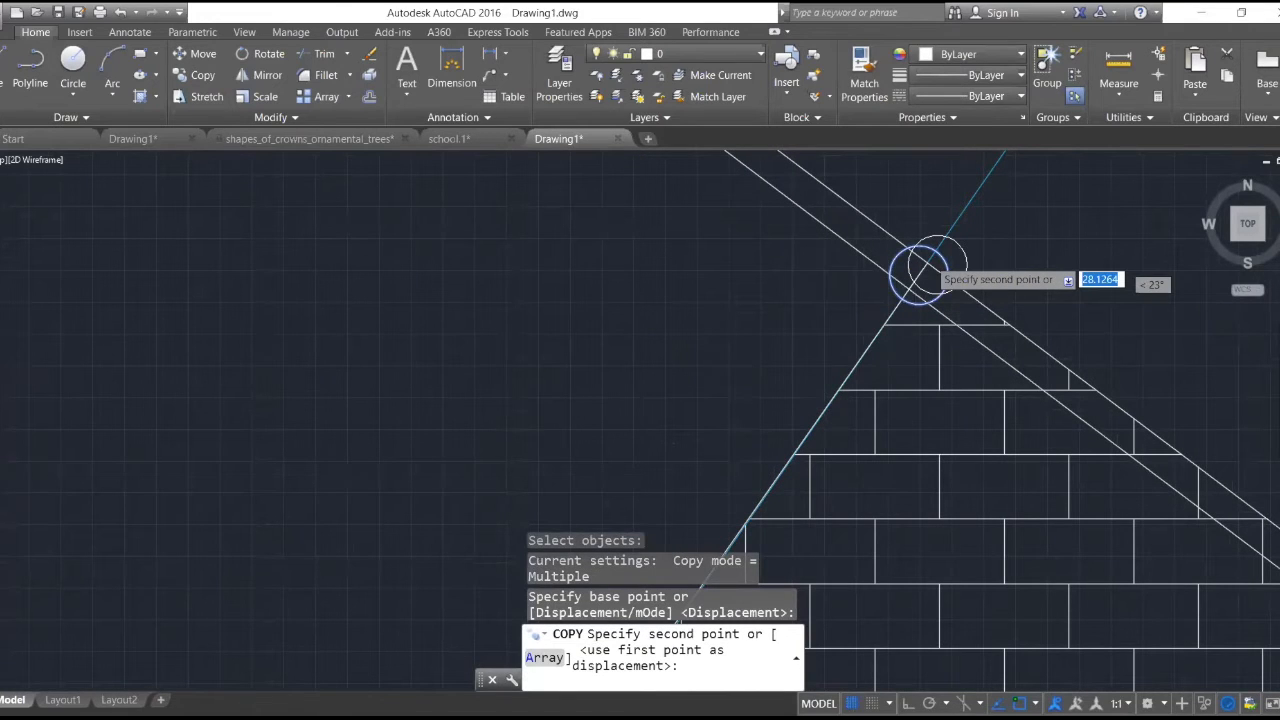
scroll(917, 272, down, 2)
scroll(471, 429, up, 6)
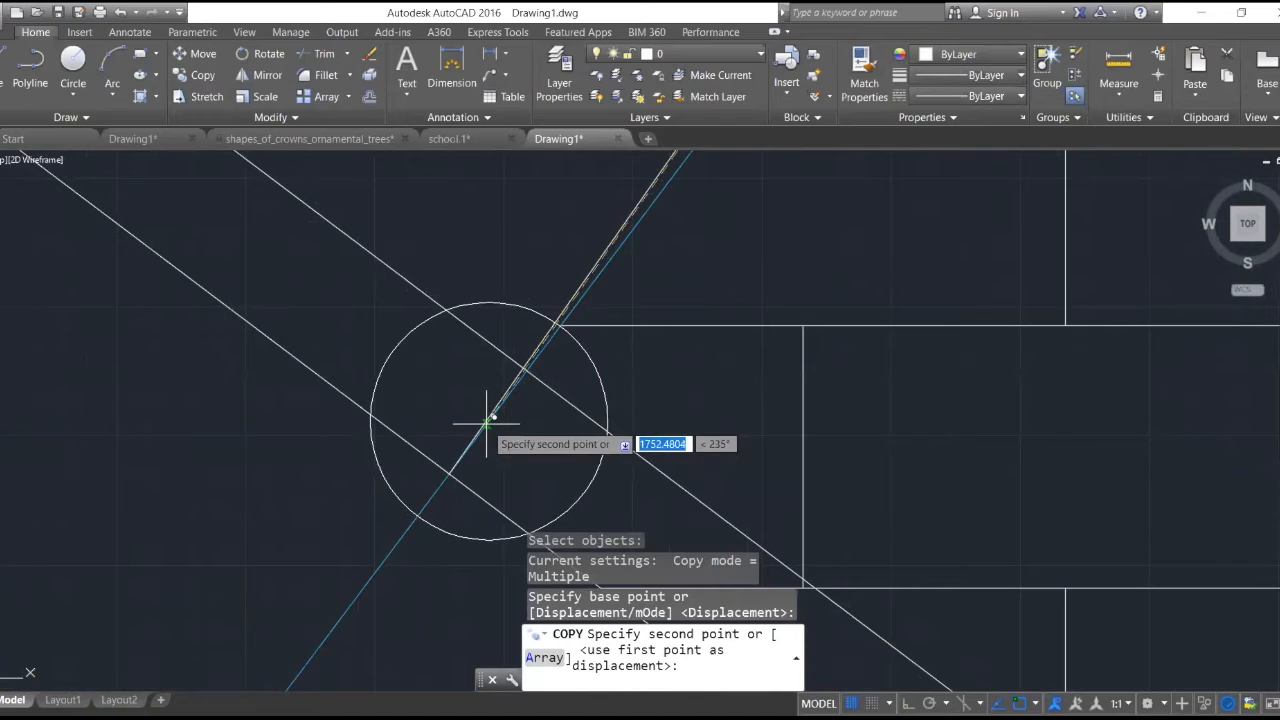
click(487, 423)
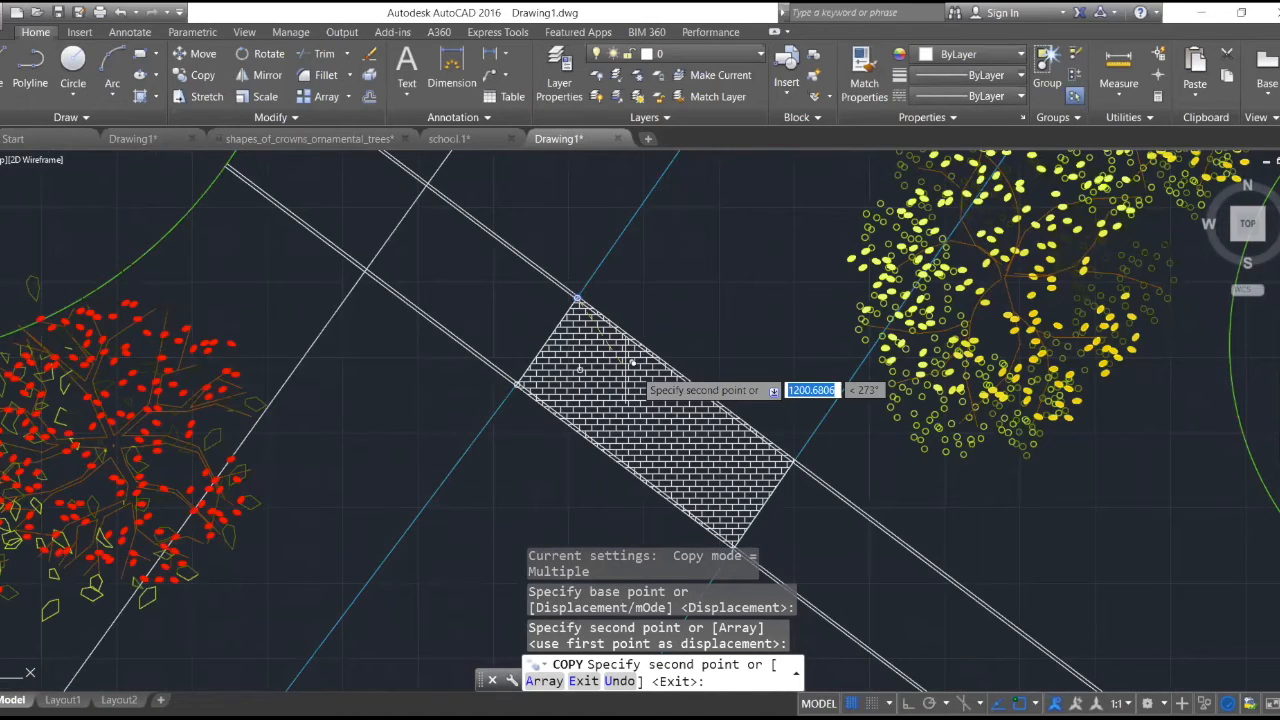
- Place further copies of the circle at the brick section's upper-right and lower-right corners, and end the copying
scroll(633, 364, up, 10)
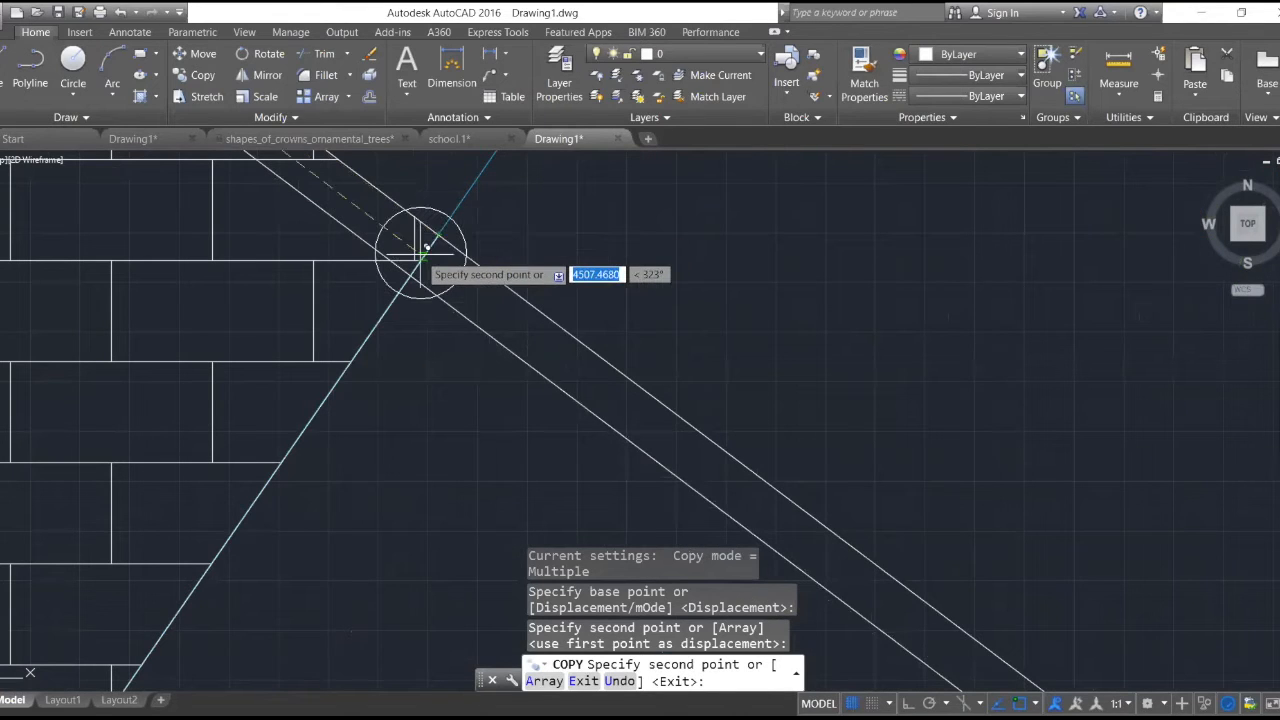
click(420, 252)
scroll(549, 267, down, 6)
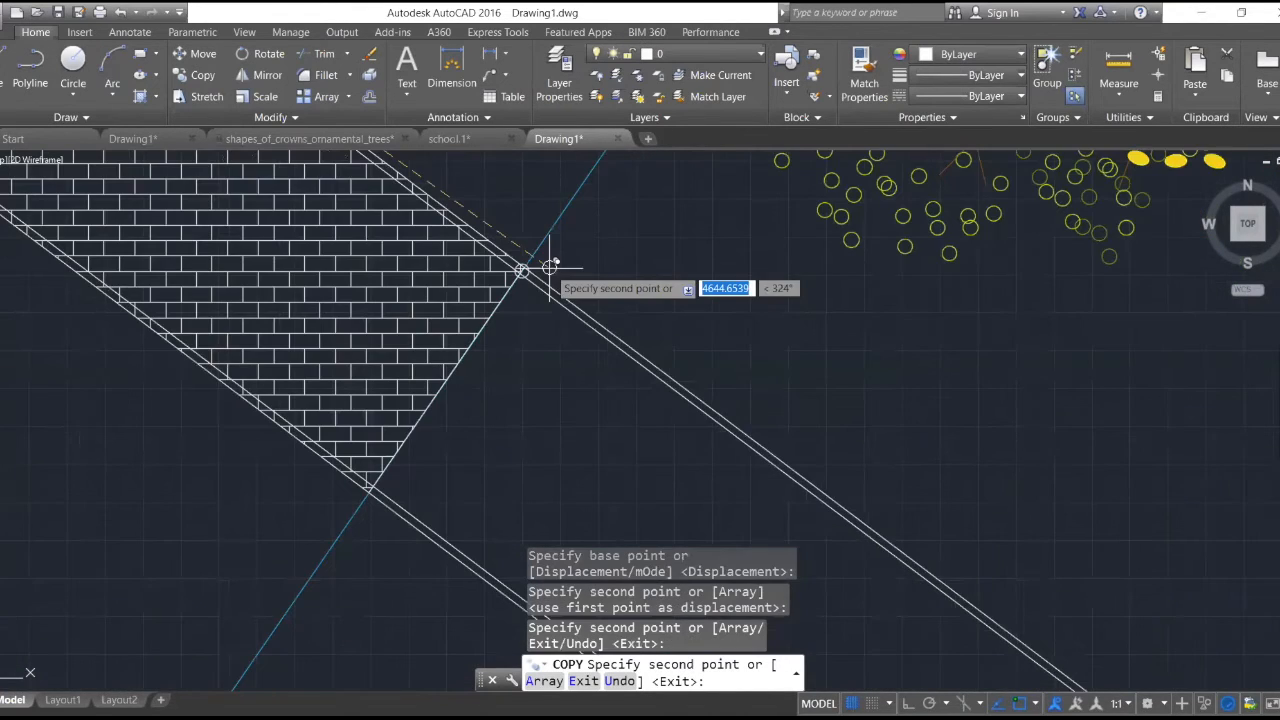
scroll(349, 491, up, 8)
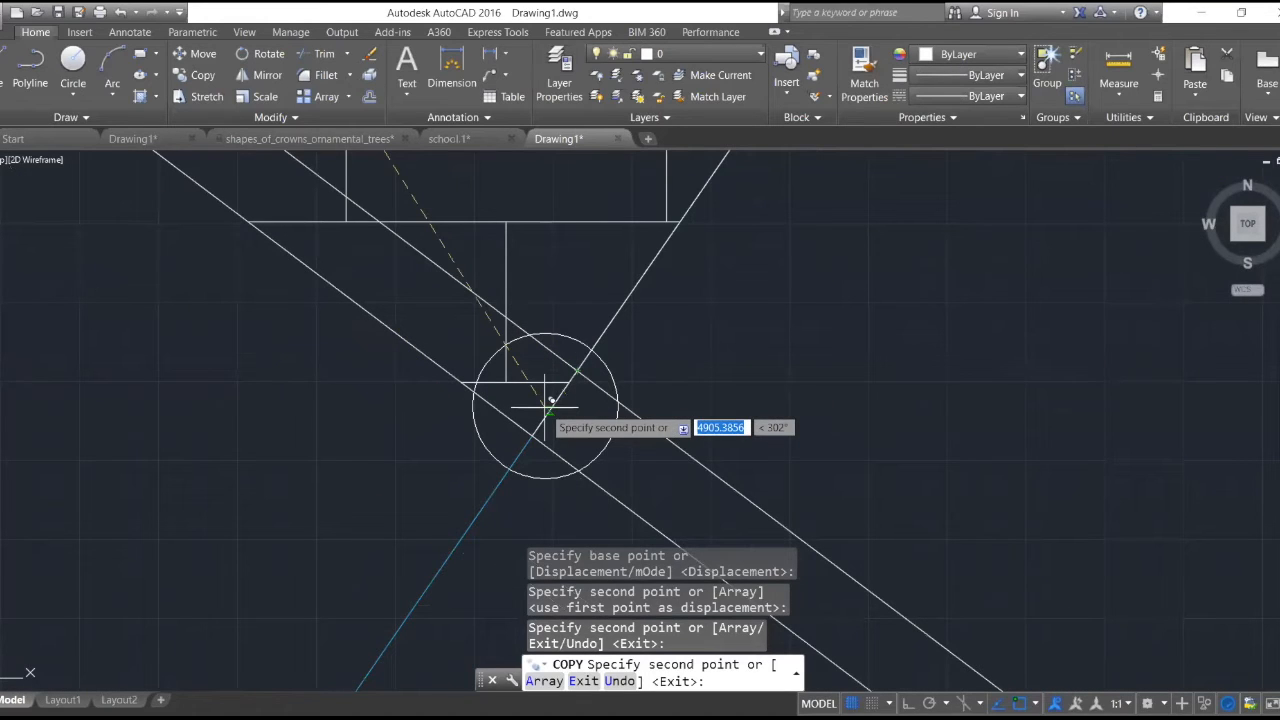
click(550, 402)
key(Escape)
- Erase the brick hatch from the walkway section between the four corner circles
scroll(608, 375, down, 6)
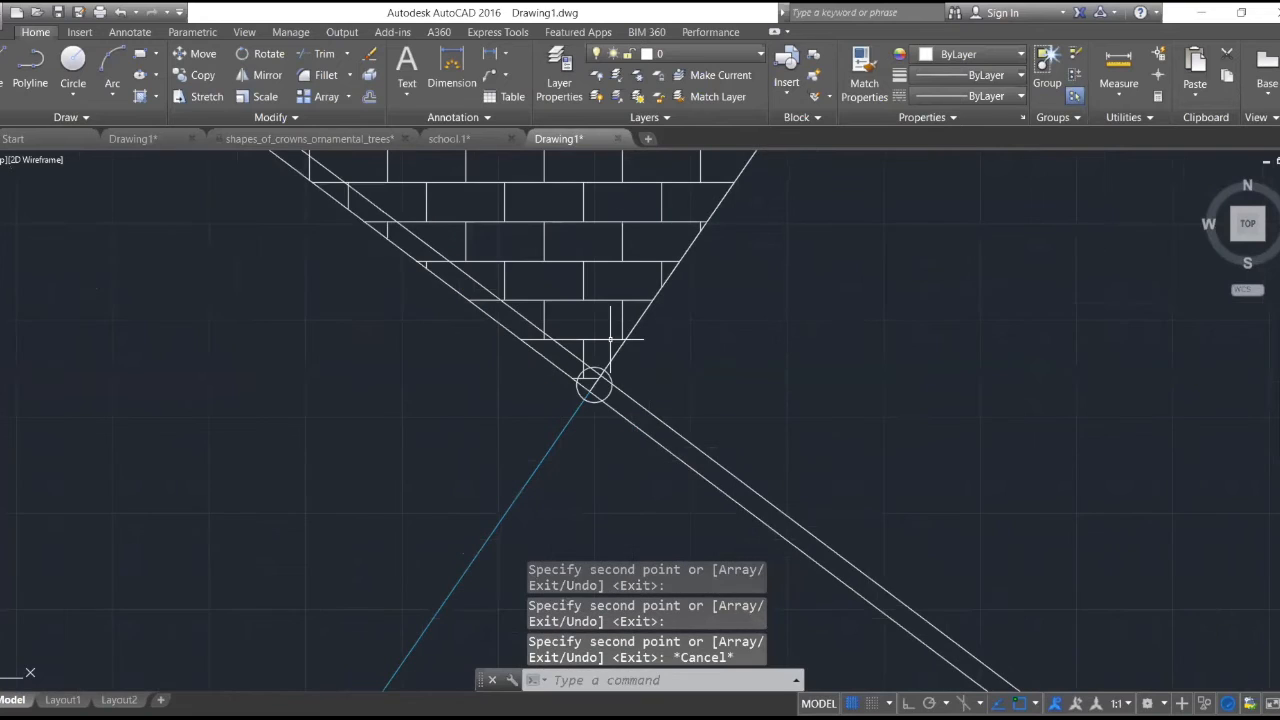
scroll(608, 340, up, 7)
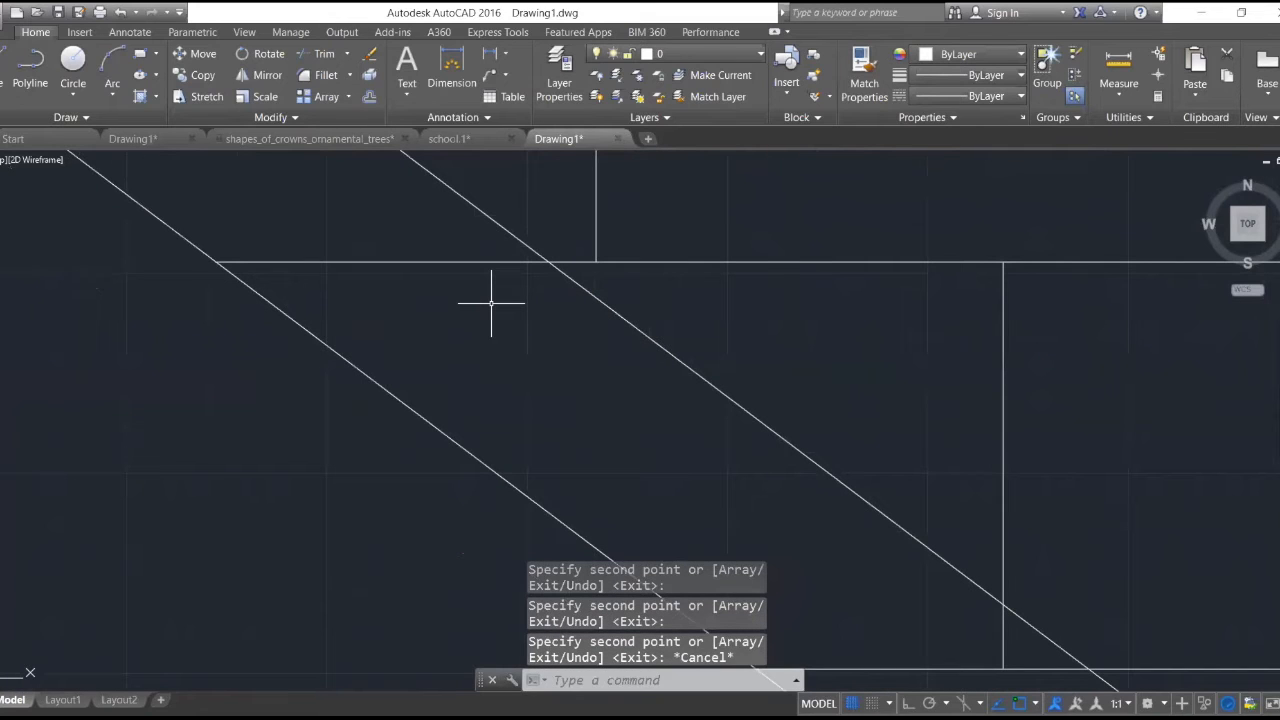
scroll(524, 308, down, 4)
scroll(530, 312, down, 5)
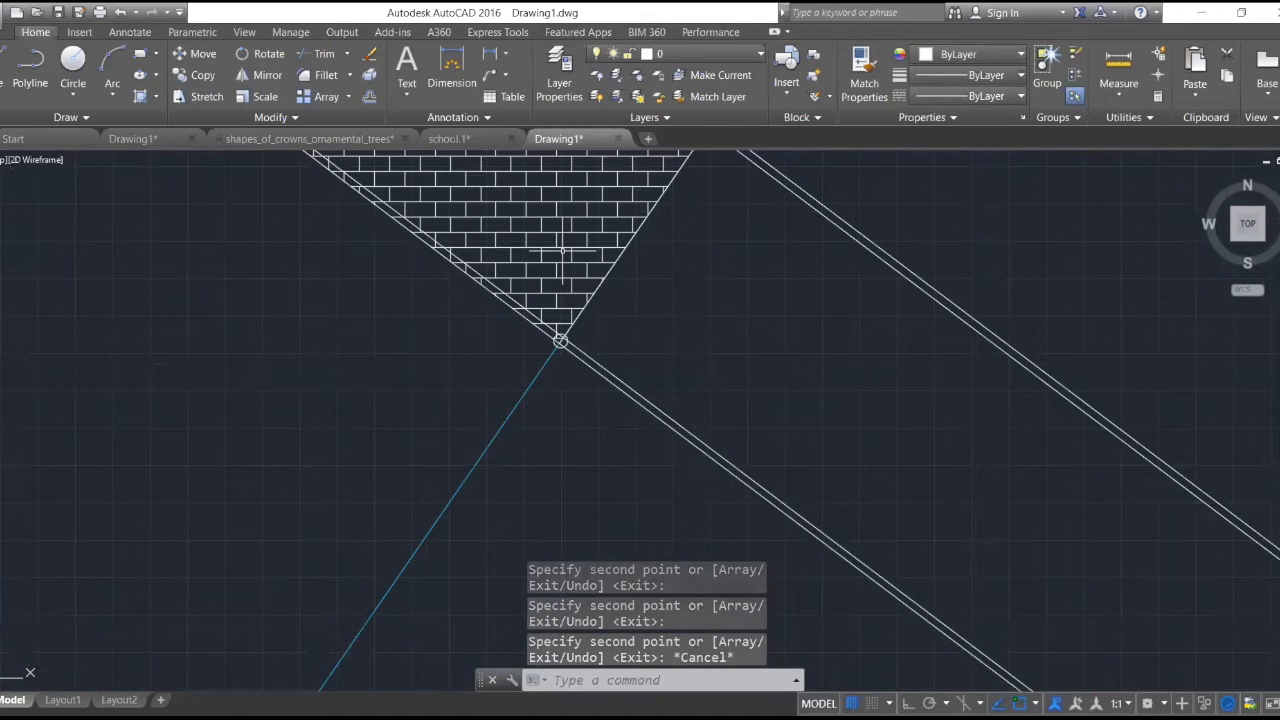
scroll(562, 251, down, 6)
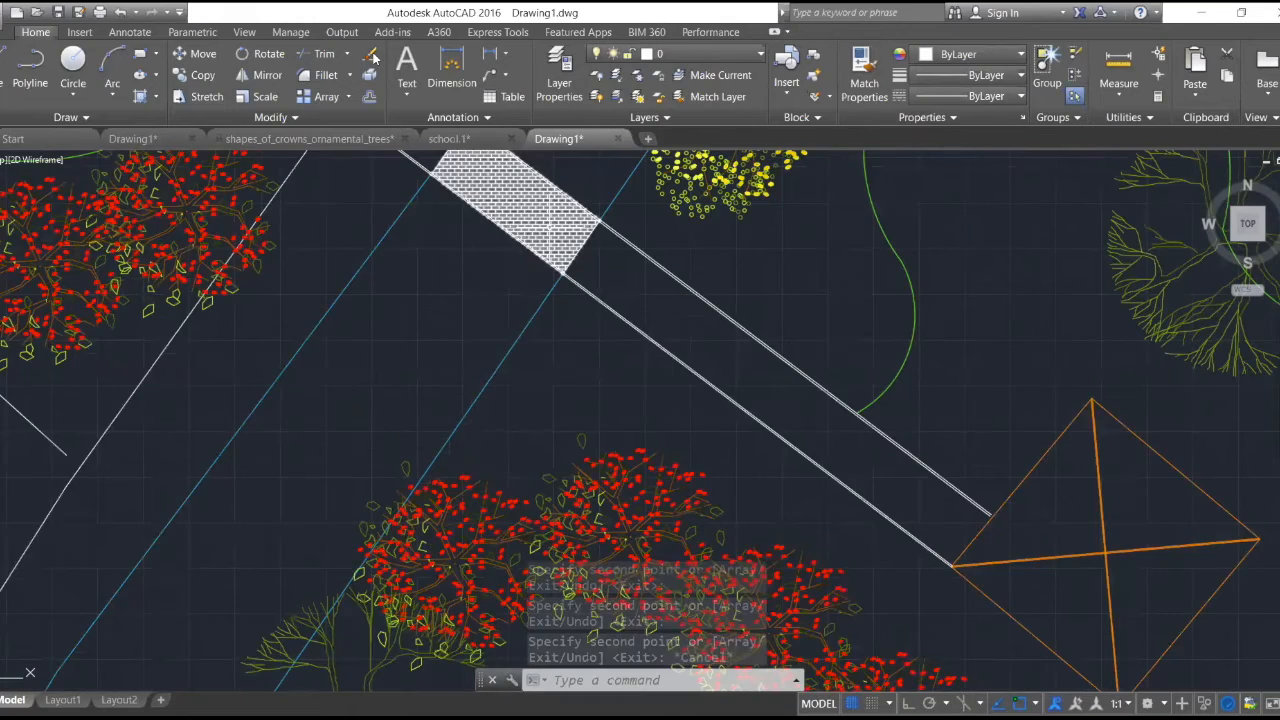
scroll(527, 229, up, 4)
text(e)
key(Return)
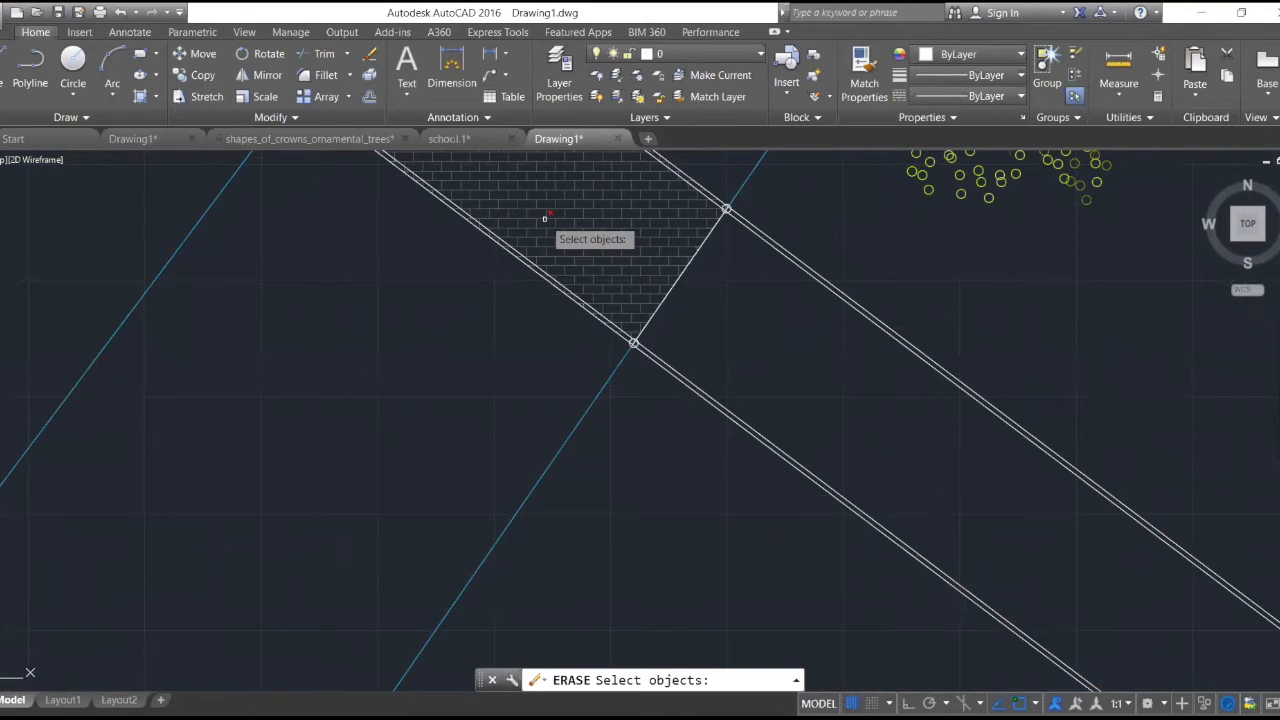
click(545, 218)
key(Return)
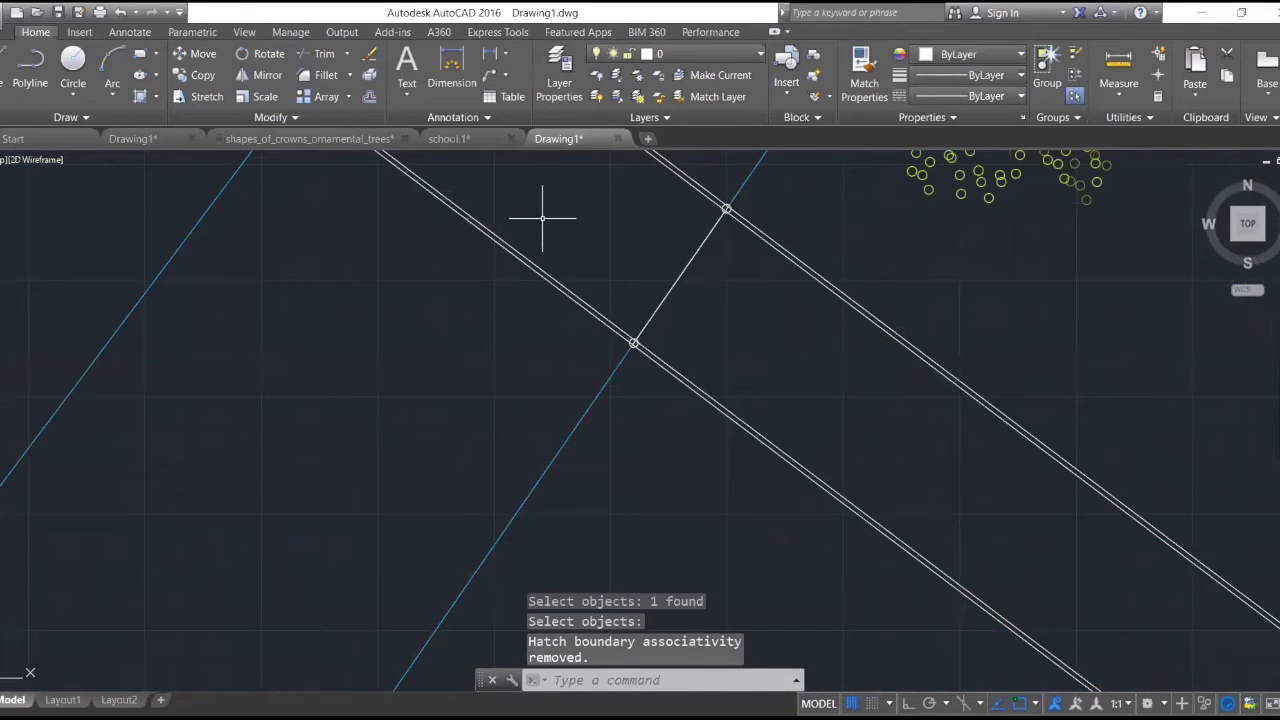
- Trim the inner edge line outside the walkway section at its lower-left corner, using that corner's circle as the cutting edge
scroll(542, 218, down, 5)
scroll(457, 289, up, 5)
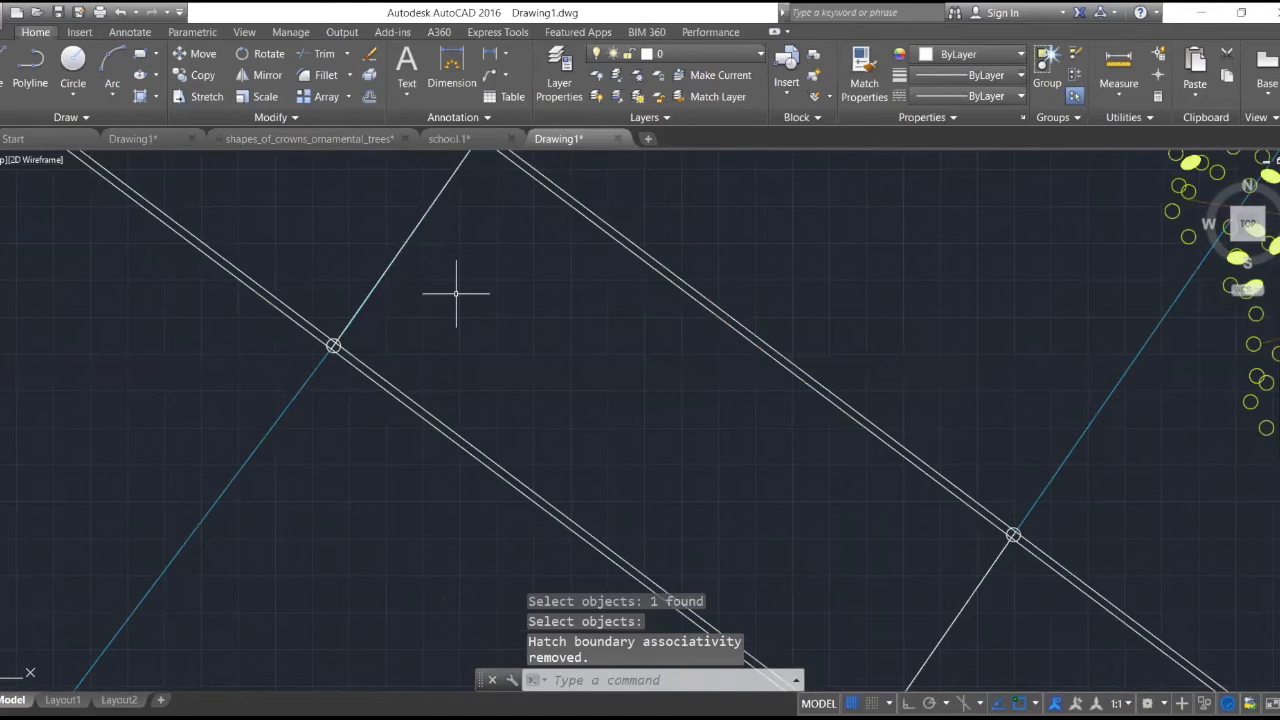
scroll(290, 335, up, 4)
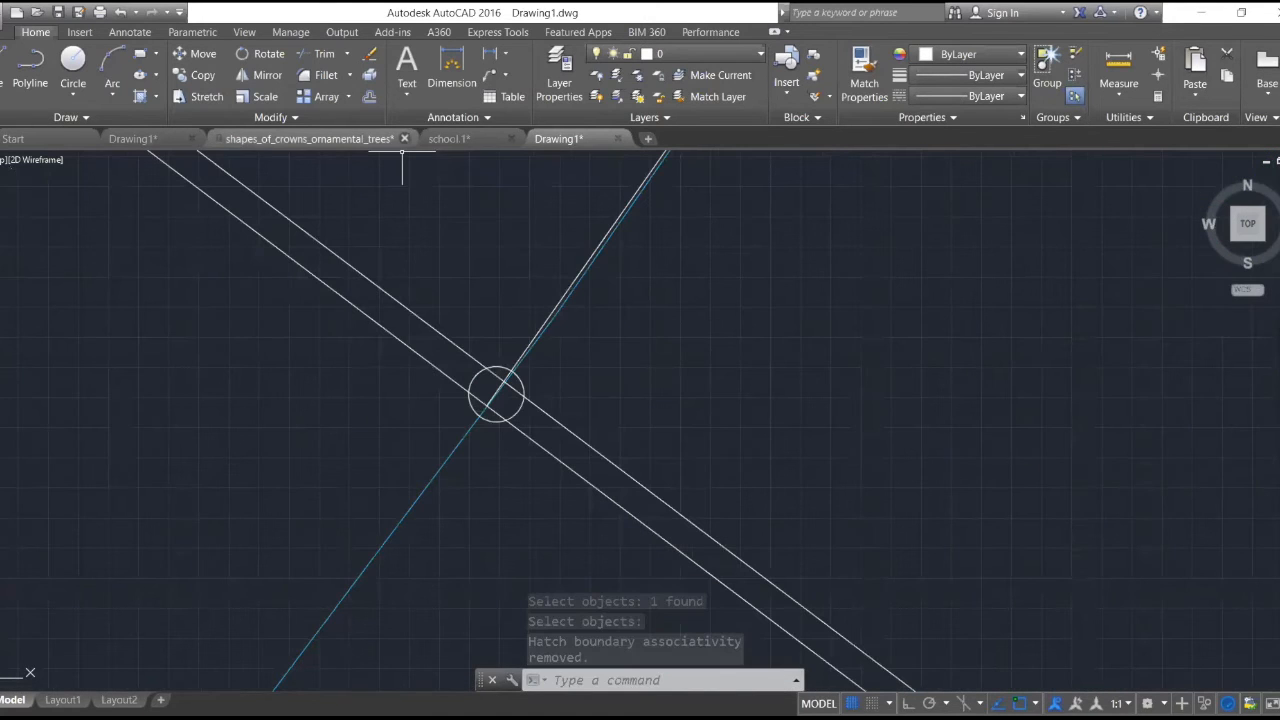
click(324, 53)
click(470, 396)
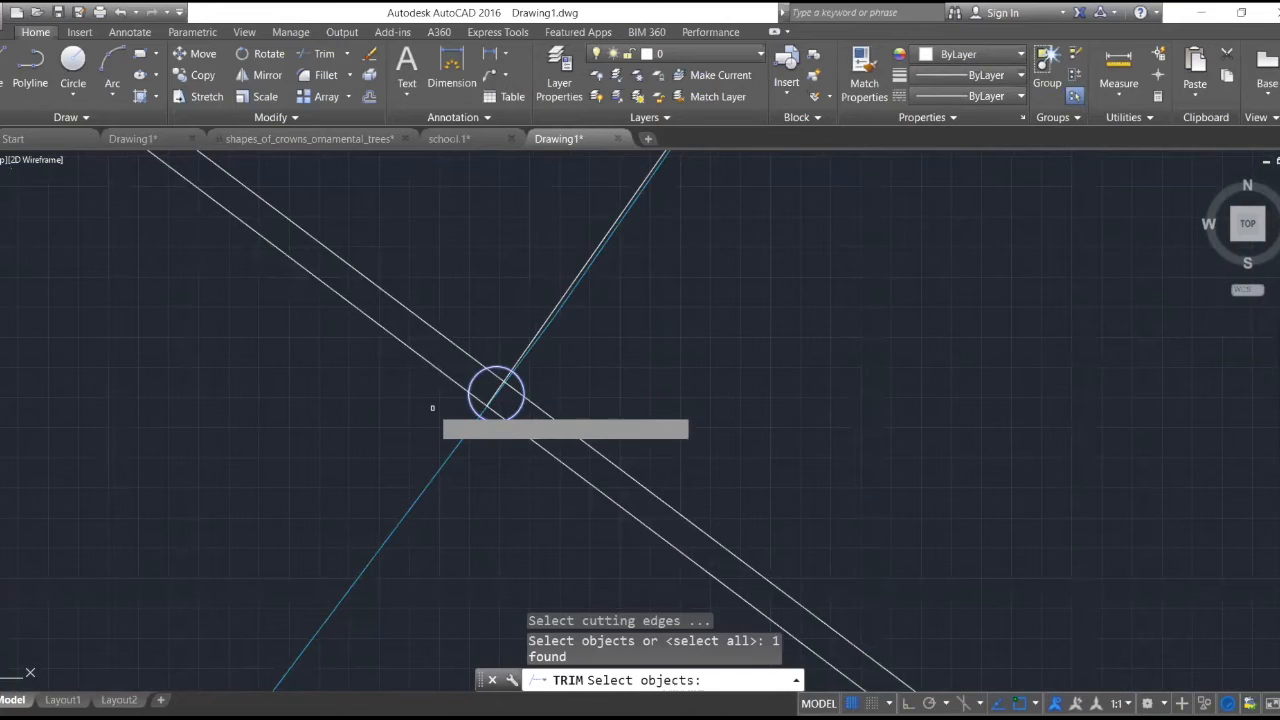
key(Return)
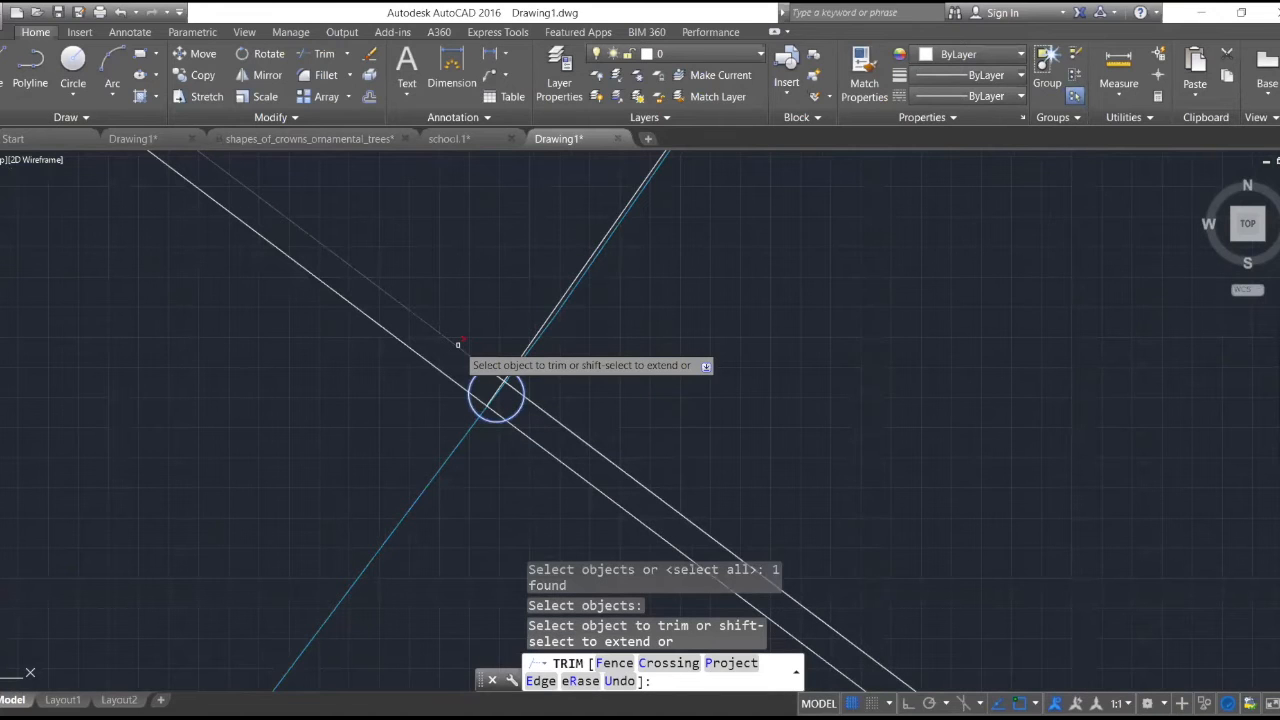
click(458, 345)
scroll(470, 343, down, 3)
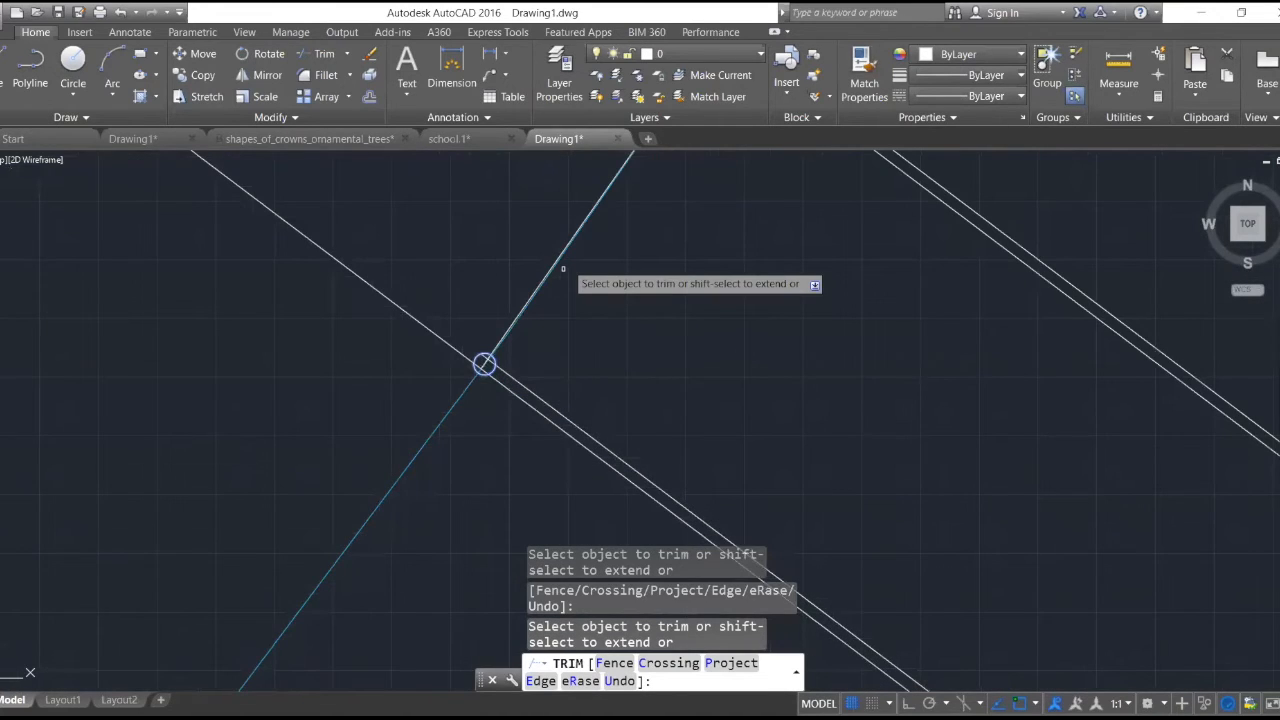
scroll(437, 314, down, 3)
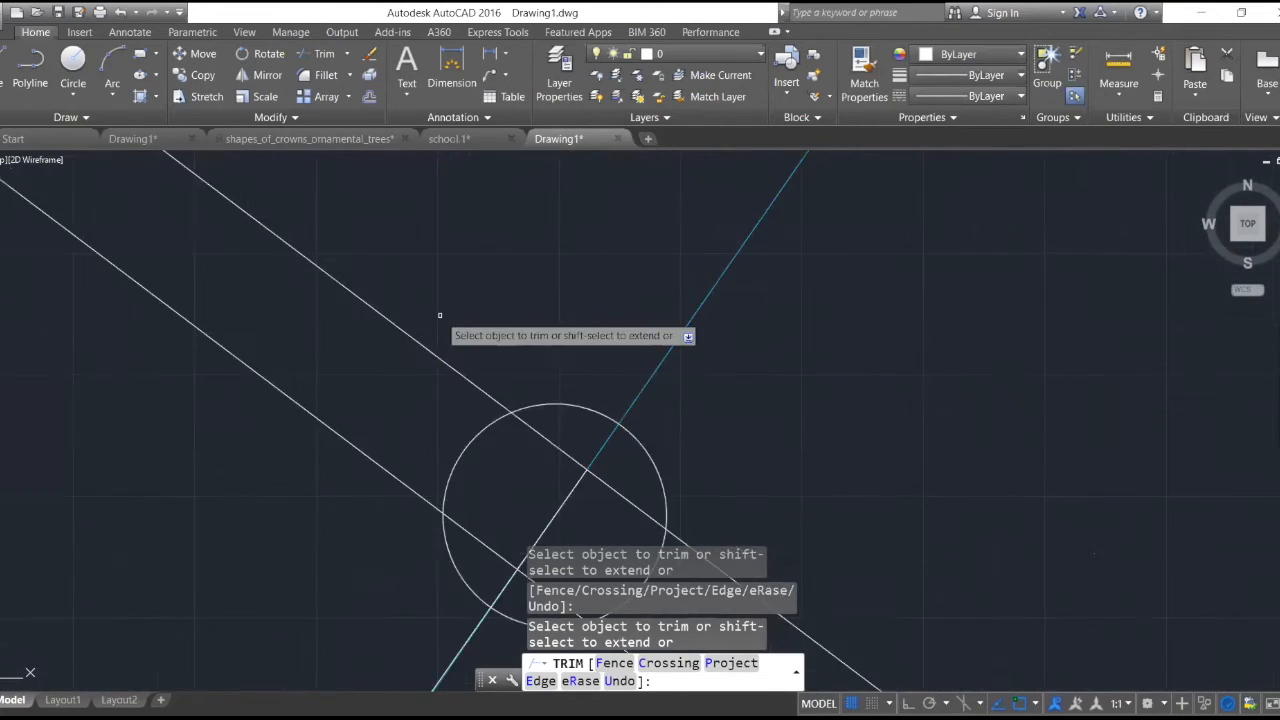
- Trim the inner edge line outside the section's upper-left corner, using that corner's circle as the cutting edge
click(324, 55)
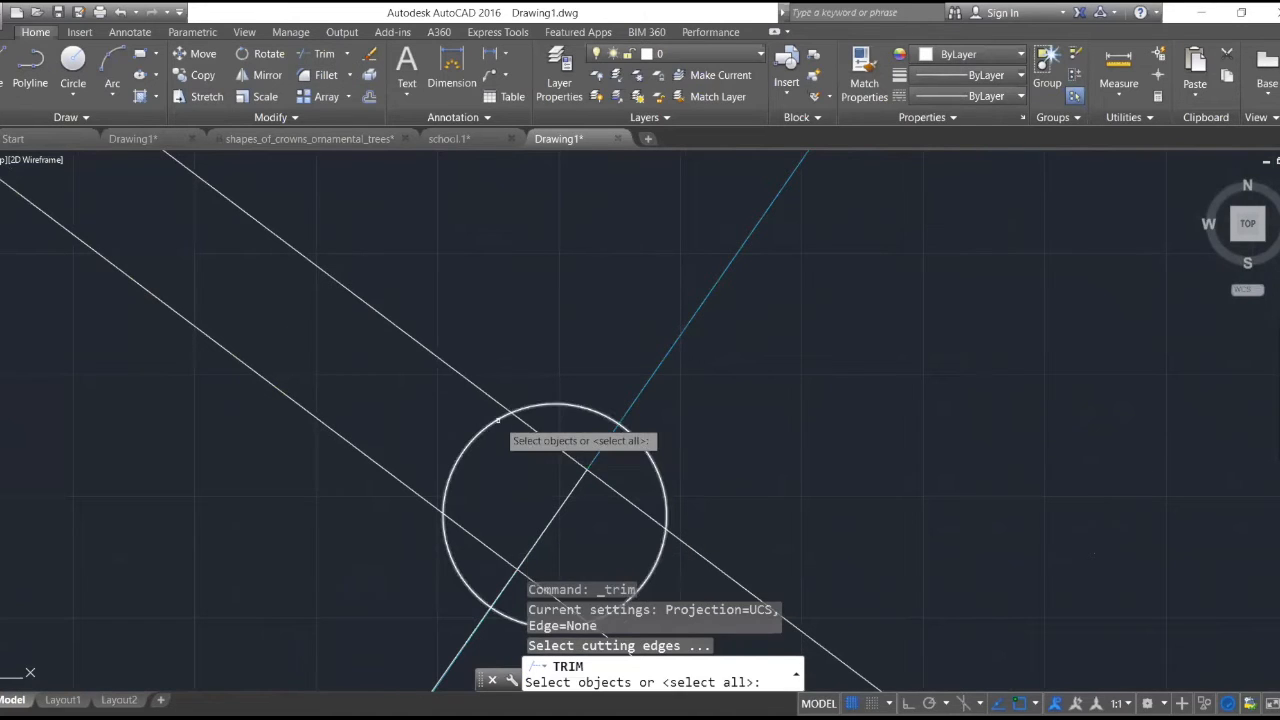
click(498, 420)
key(Return)
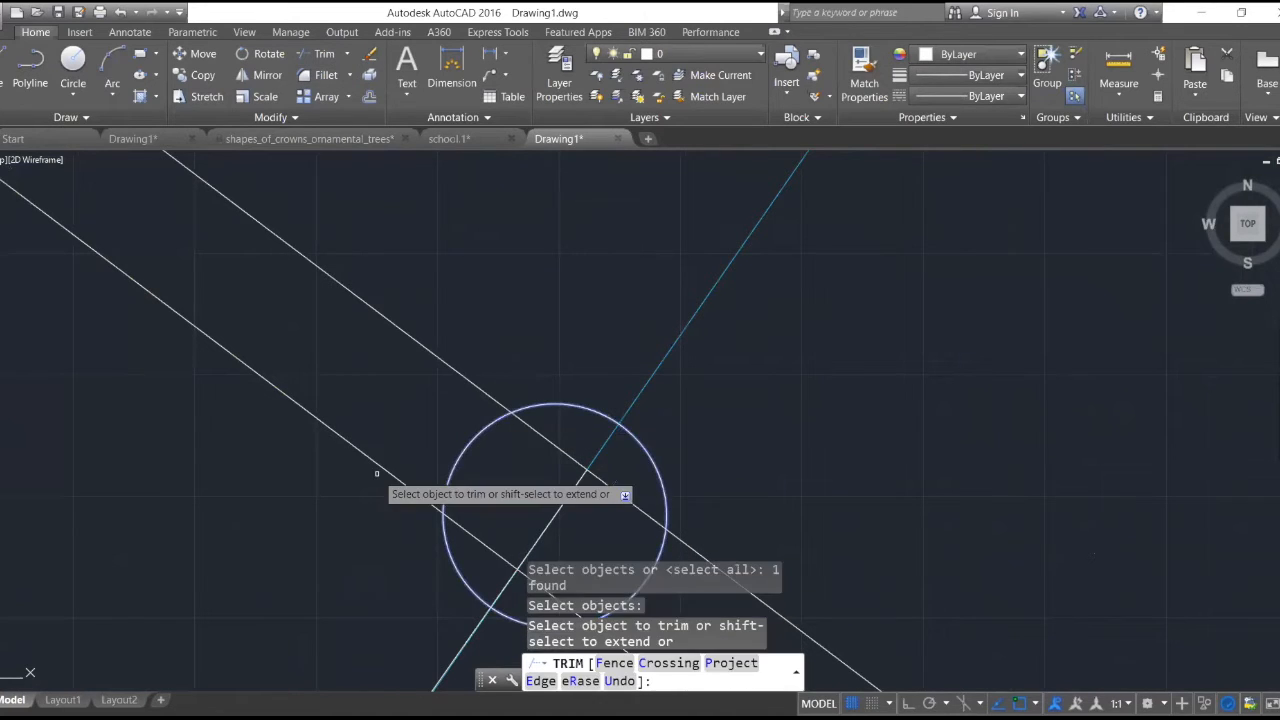
scroll(545, 400, down, 4)
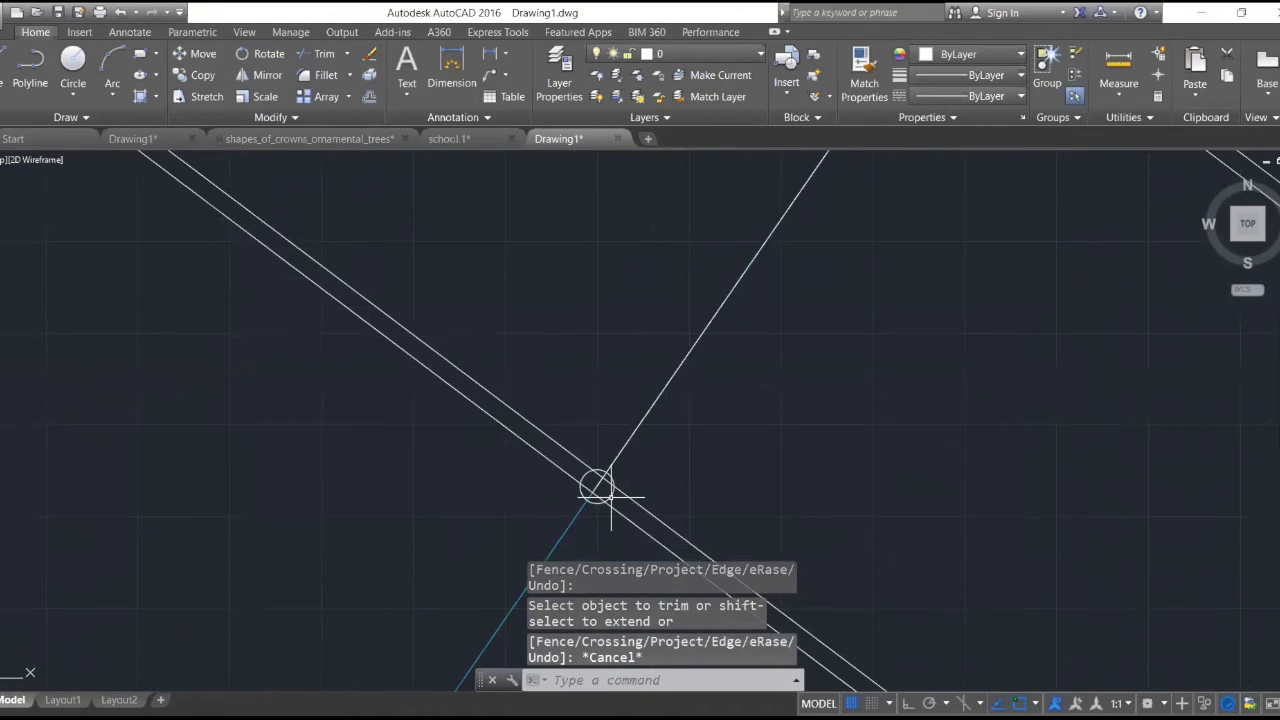
scroll(611, 496, up, 4)
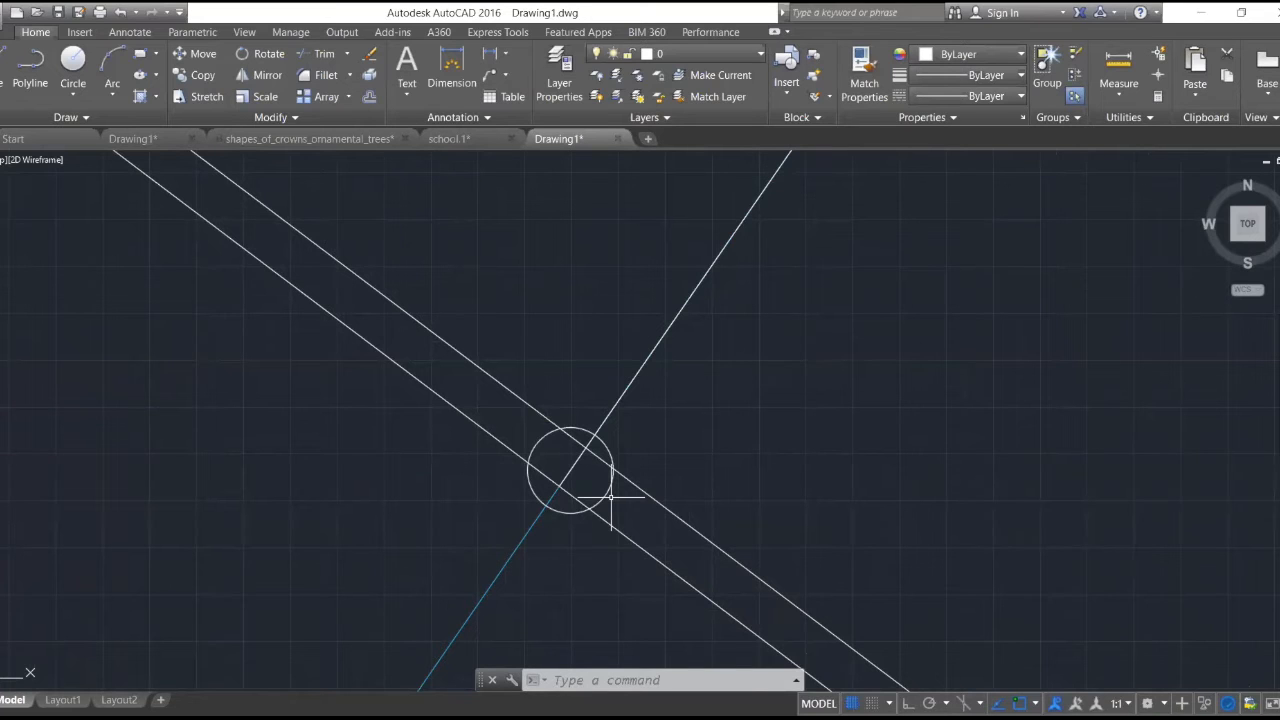
scroll(629, 177, down, 5)
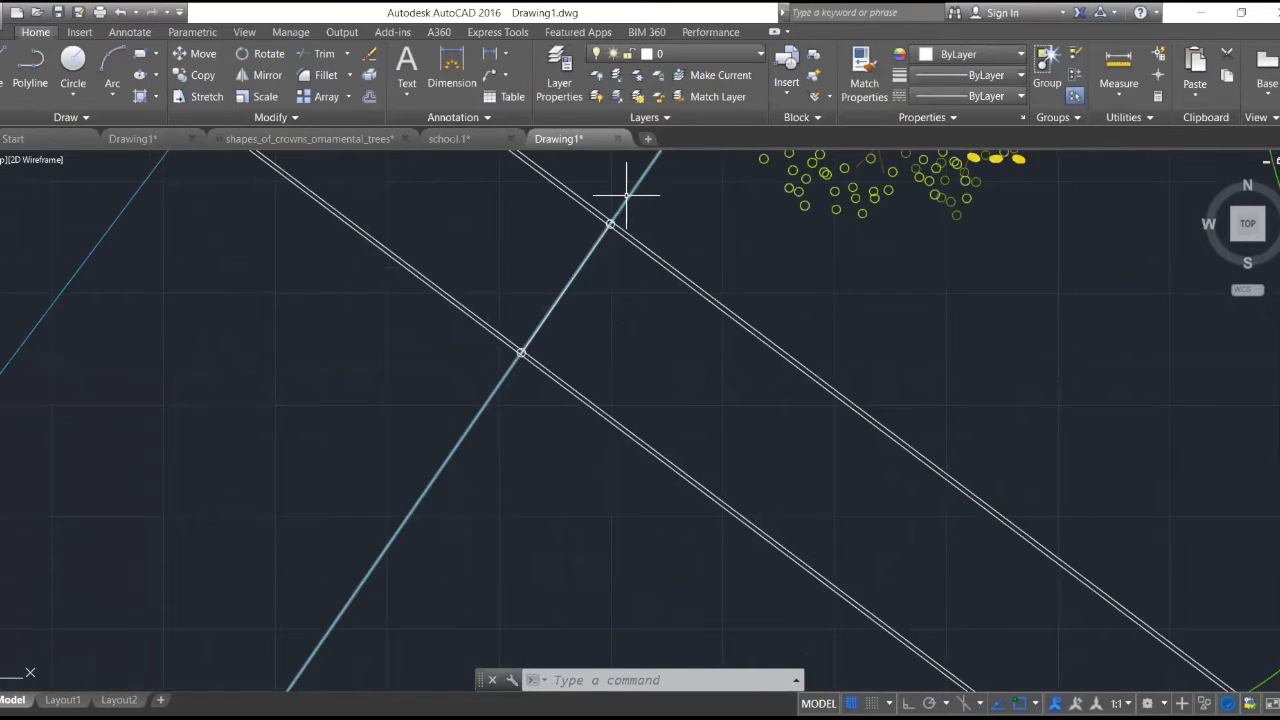
scroll(600, 223, up, 2)
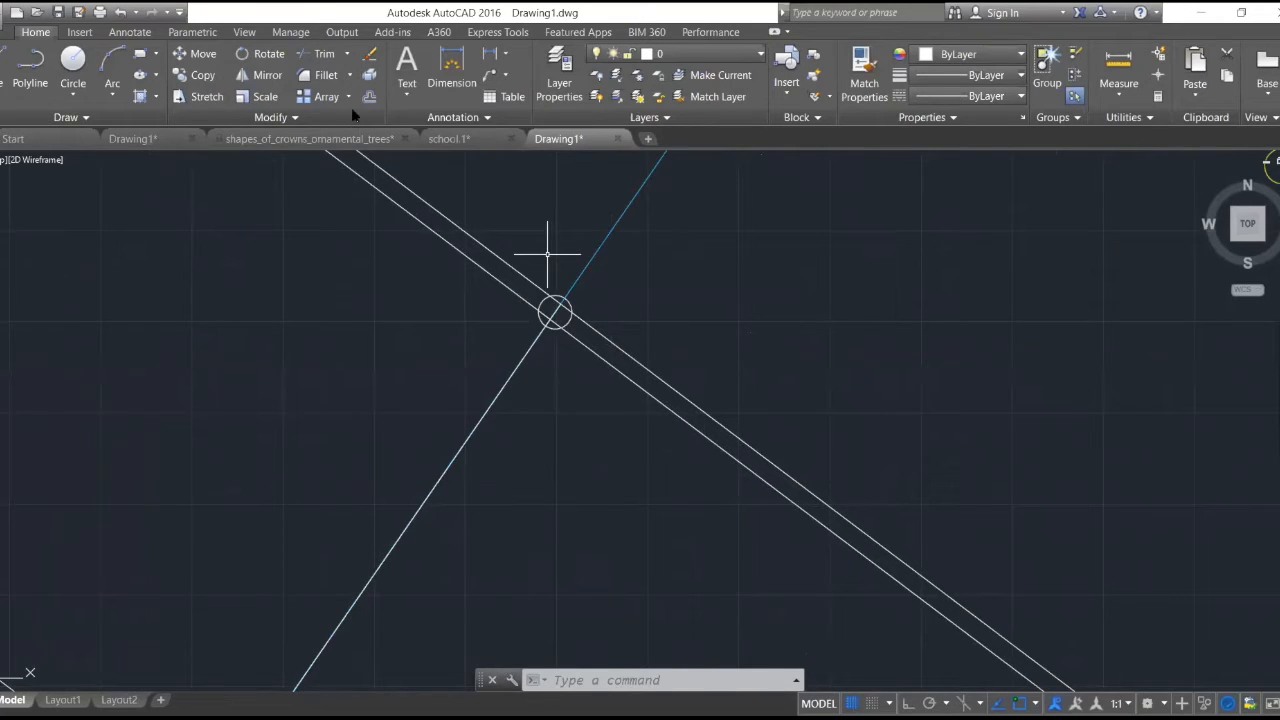
- Trim the inner edge line outside the walkway section's upper-right corner, using that corner's circle as the cutting edge
click(318, 53)
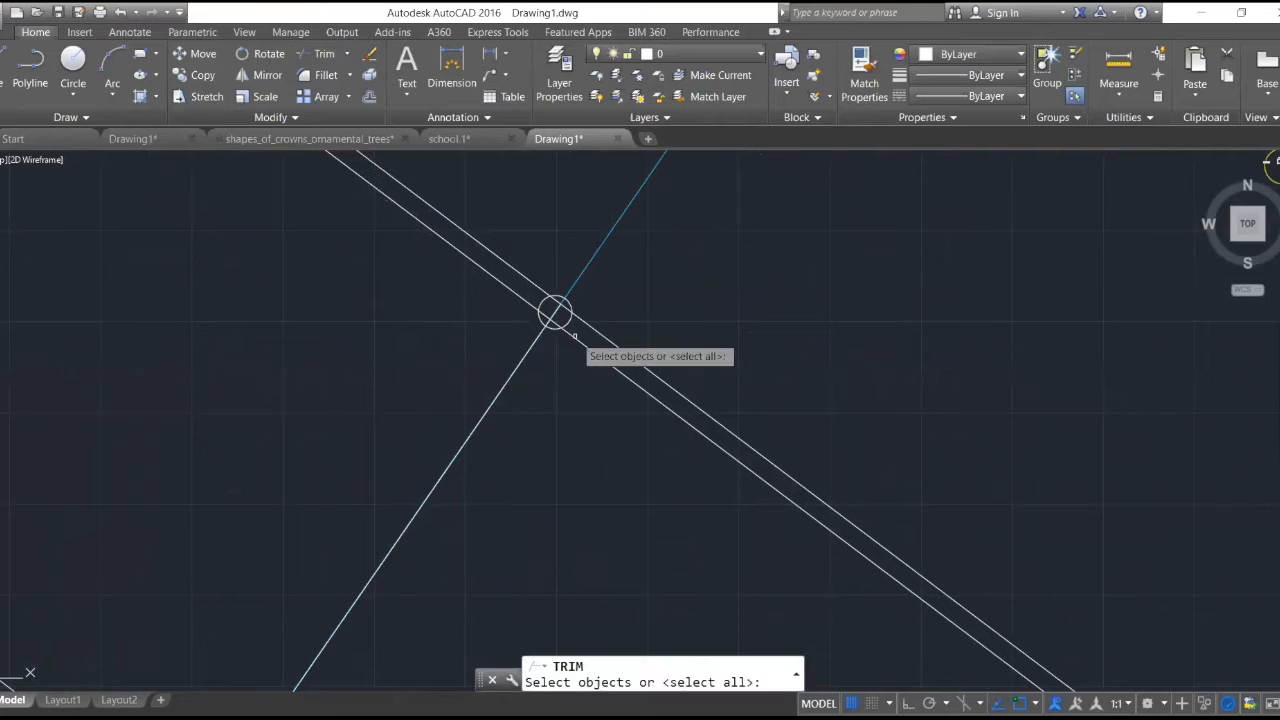
scroll(575, 336, up, 5)
click(545, 283)
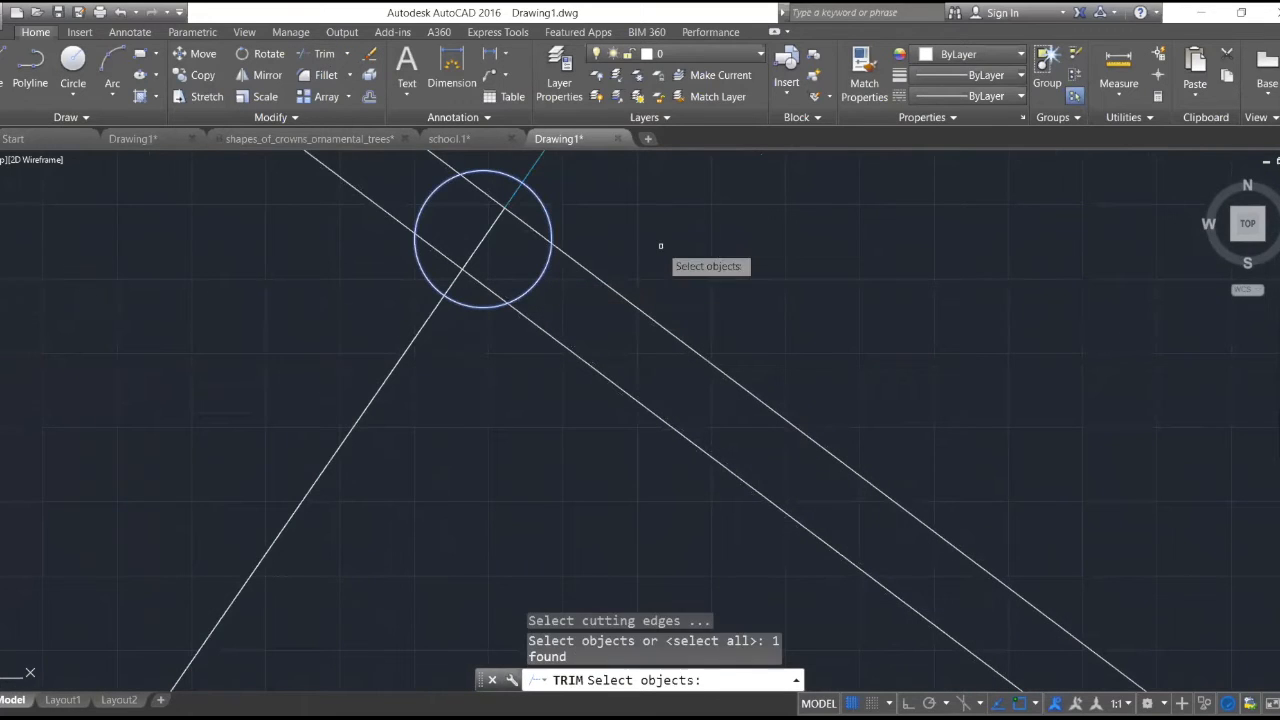
key(Return)
scroll(549, 343, down, 4)
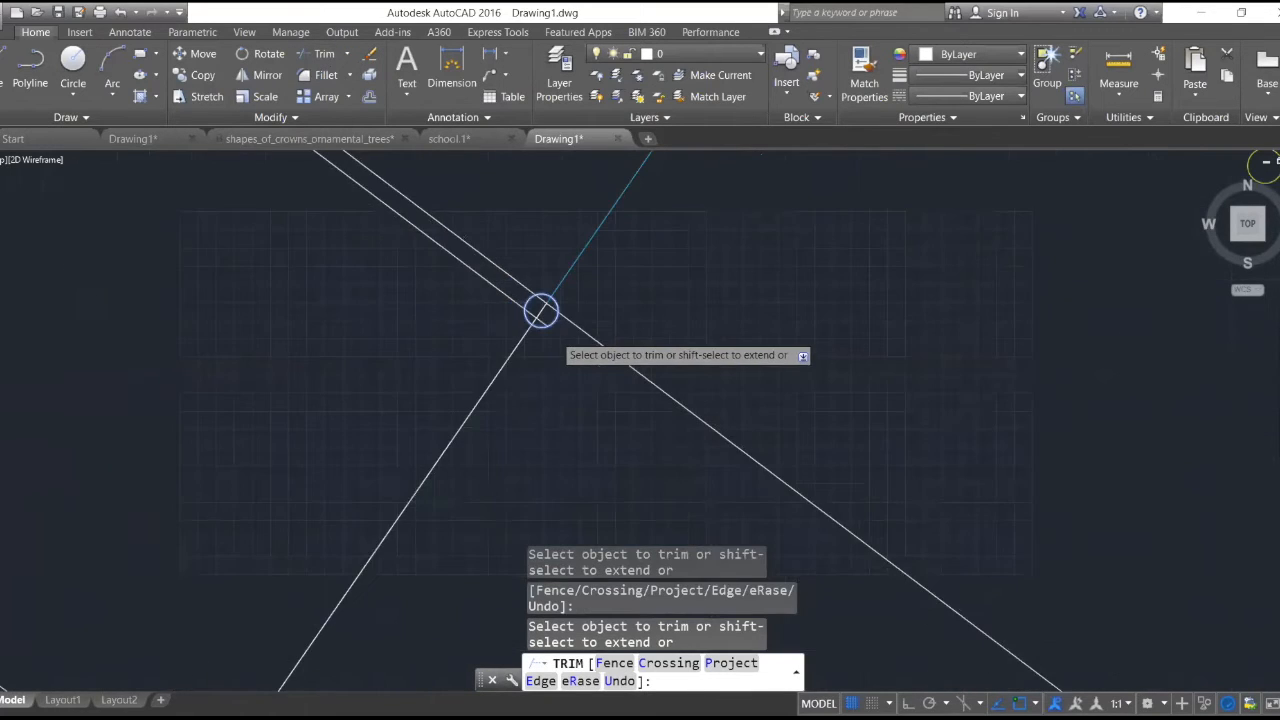
- Trim the lower of the two edge lines beyond the section's lower-right corner, using that corner's circle as the cutting edge
scroll(541, 311, down, 3)
scroll(560, 340, up, 6)
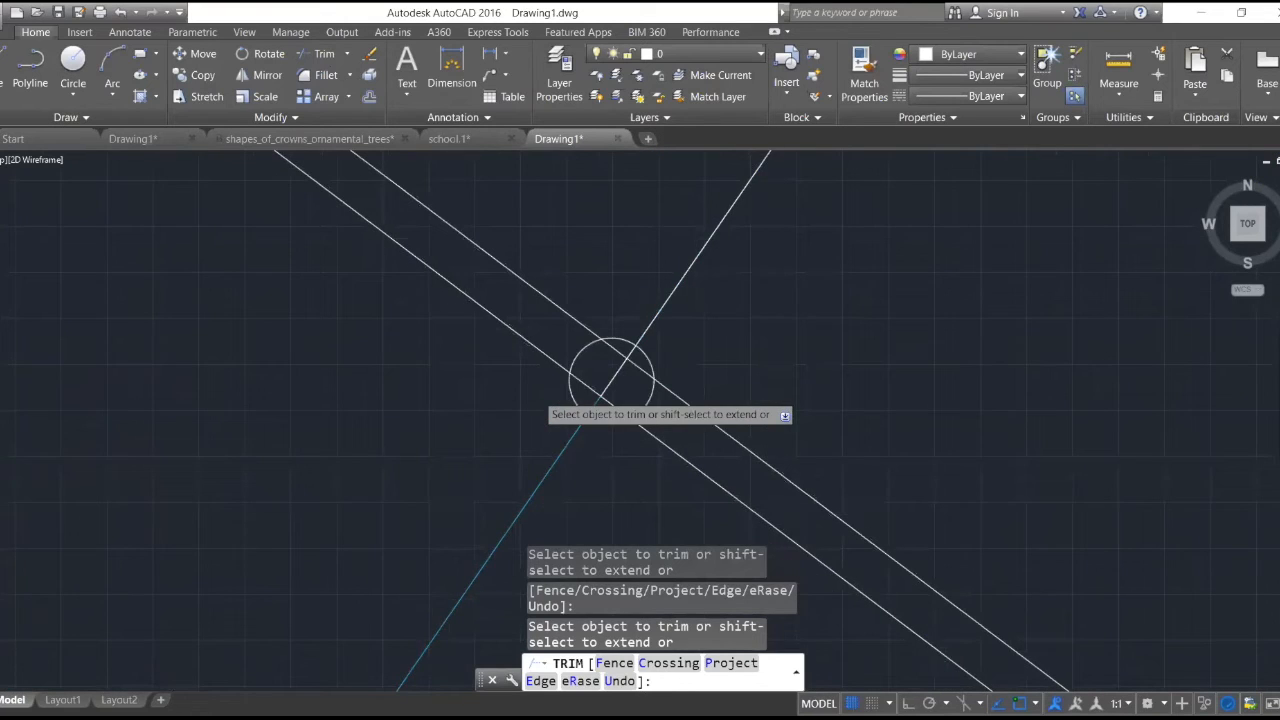
key(Escape)
click(318, 53)
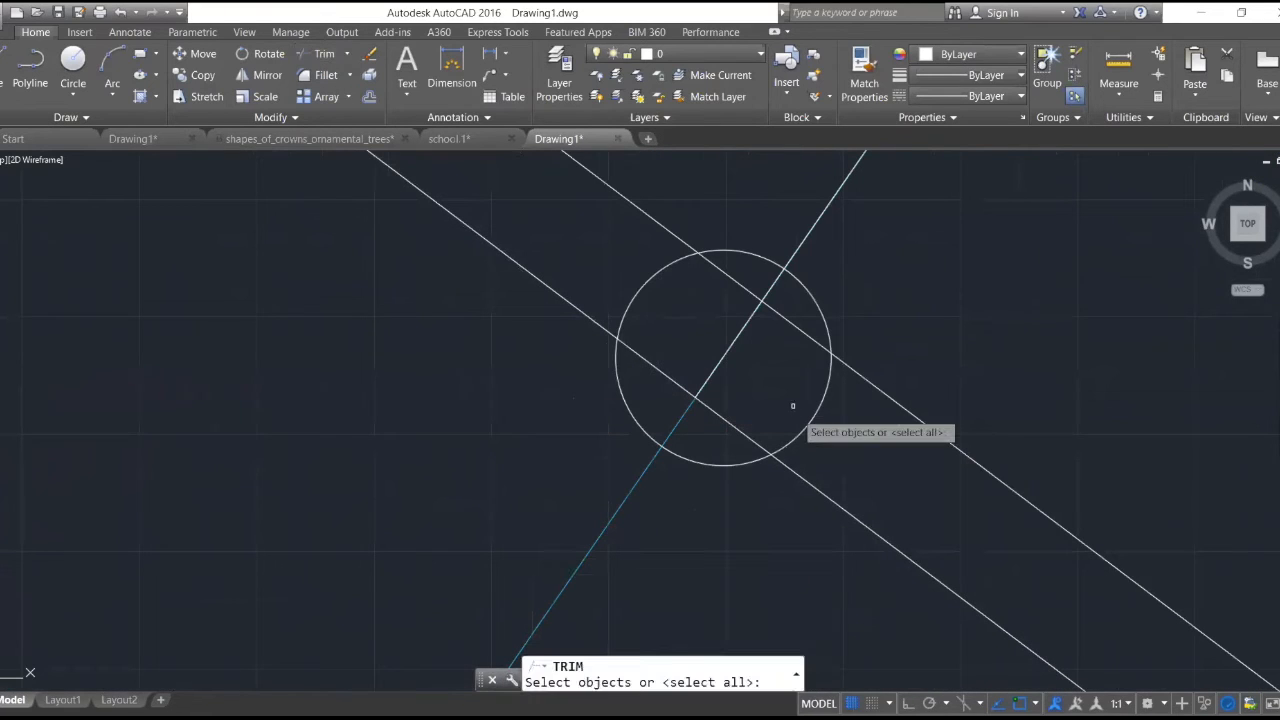
click(797, 445)
key(Return)
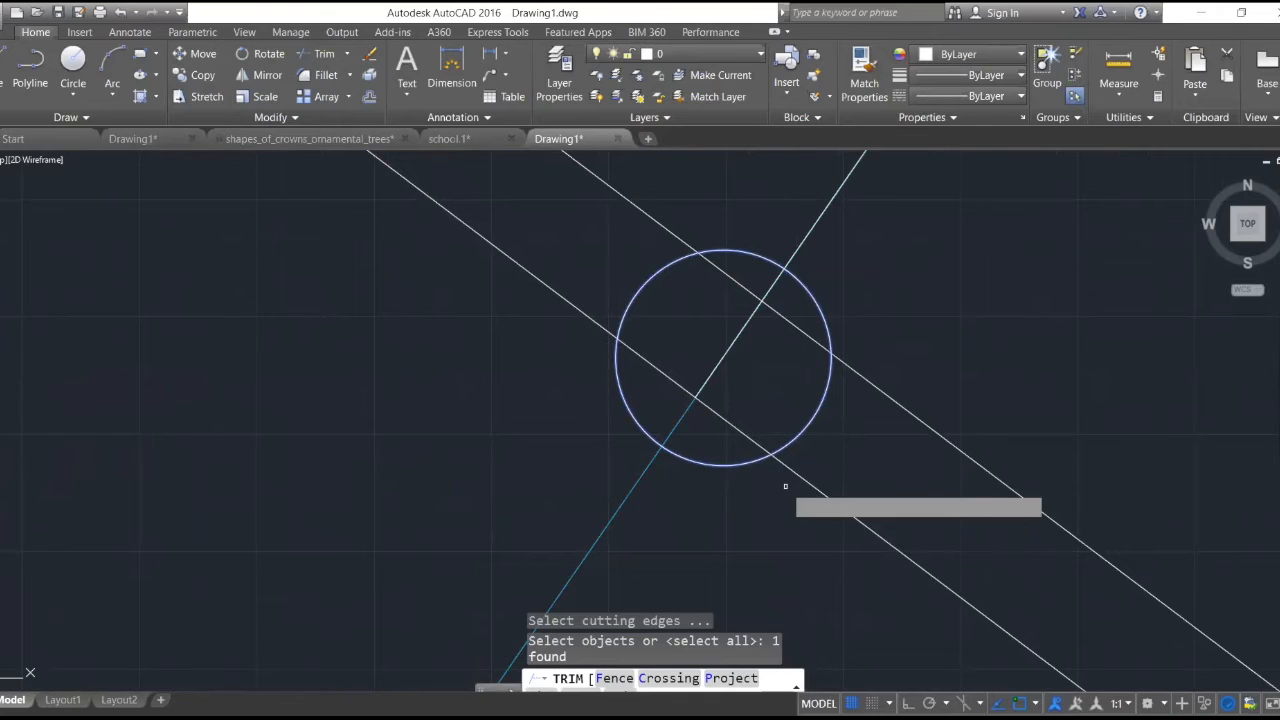
scroll(790, 467, down, 2)
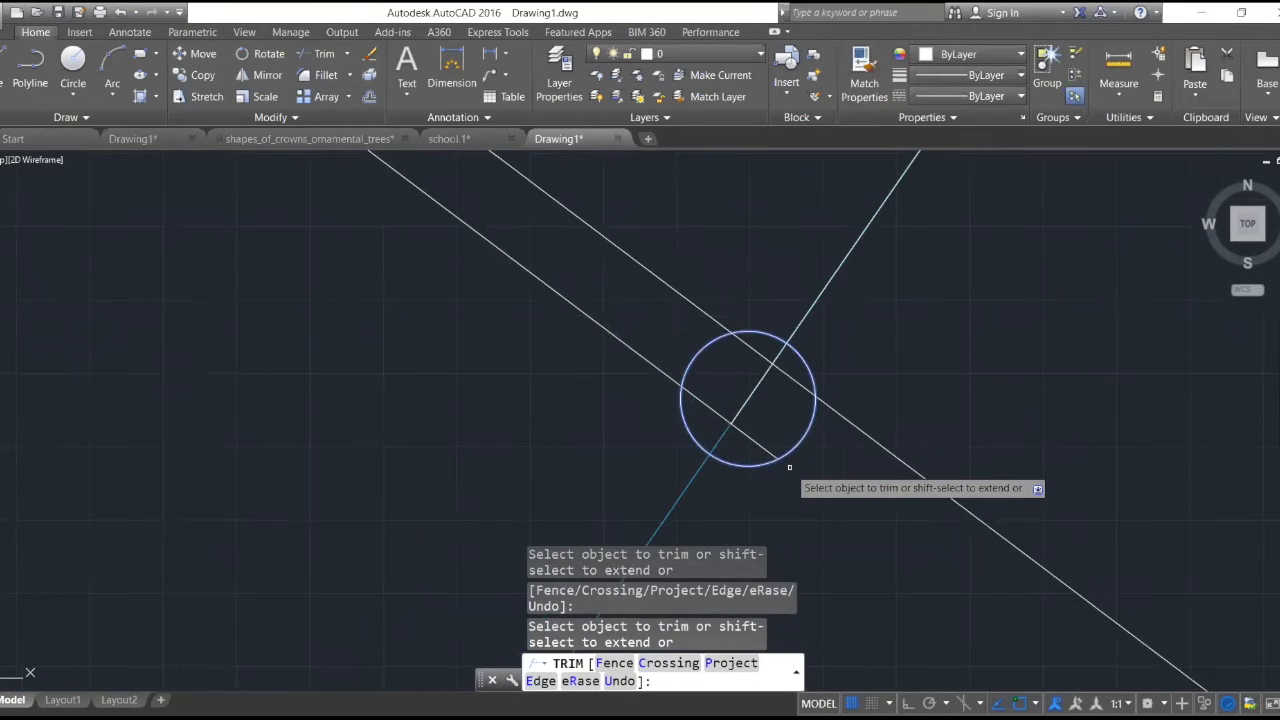
key(Escape)
- Trim away all line segments inside the lower-right corner's circle, using the circle as the cutting edge
scroll(830, 445, down, 3)
scroll(846, 417, up, 3)
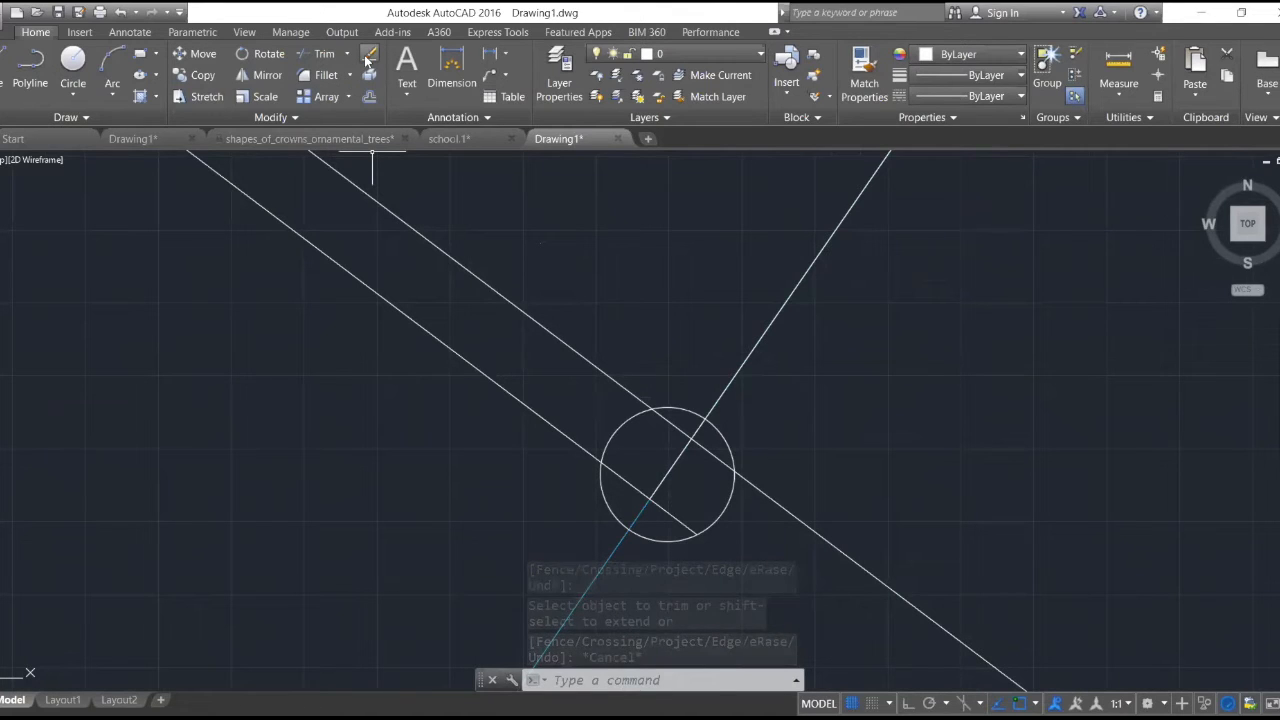
click(320, 53)
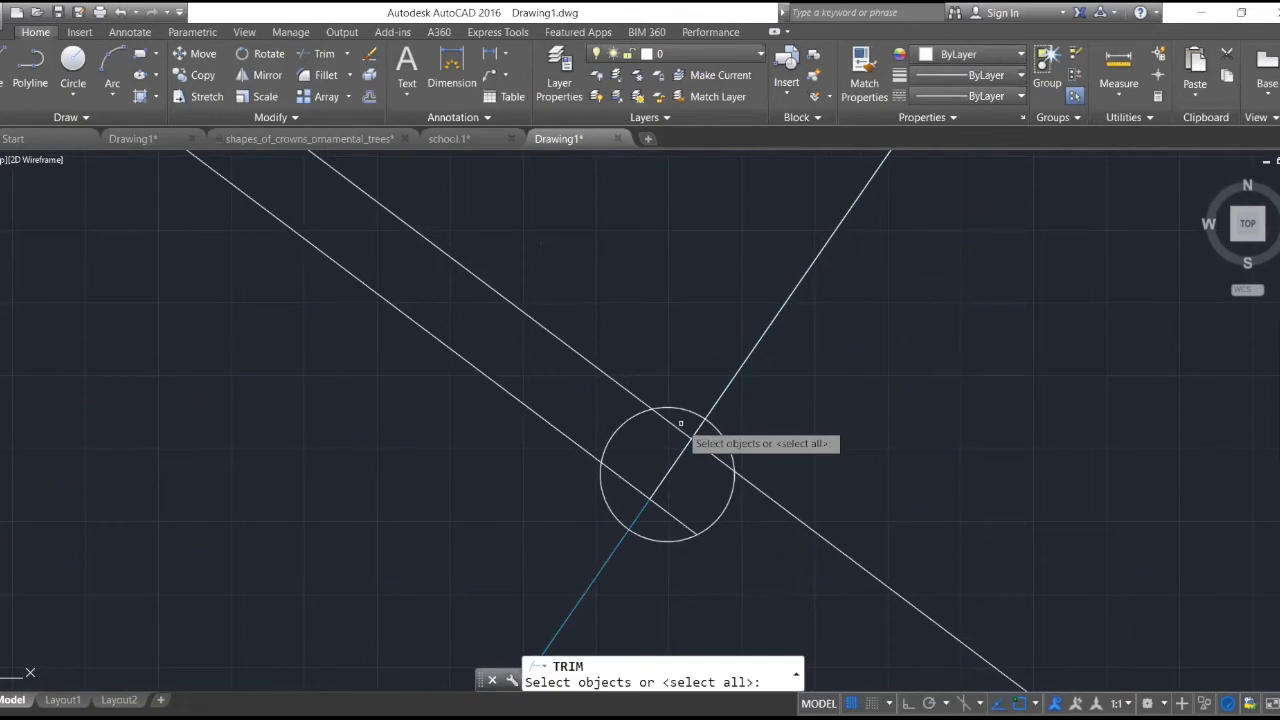
click(670, 408)
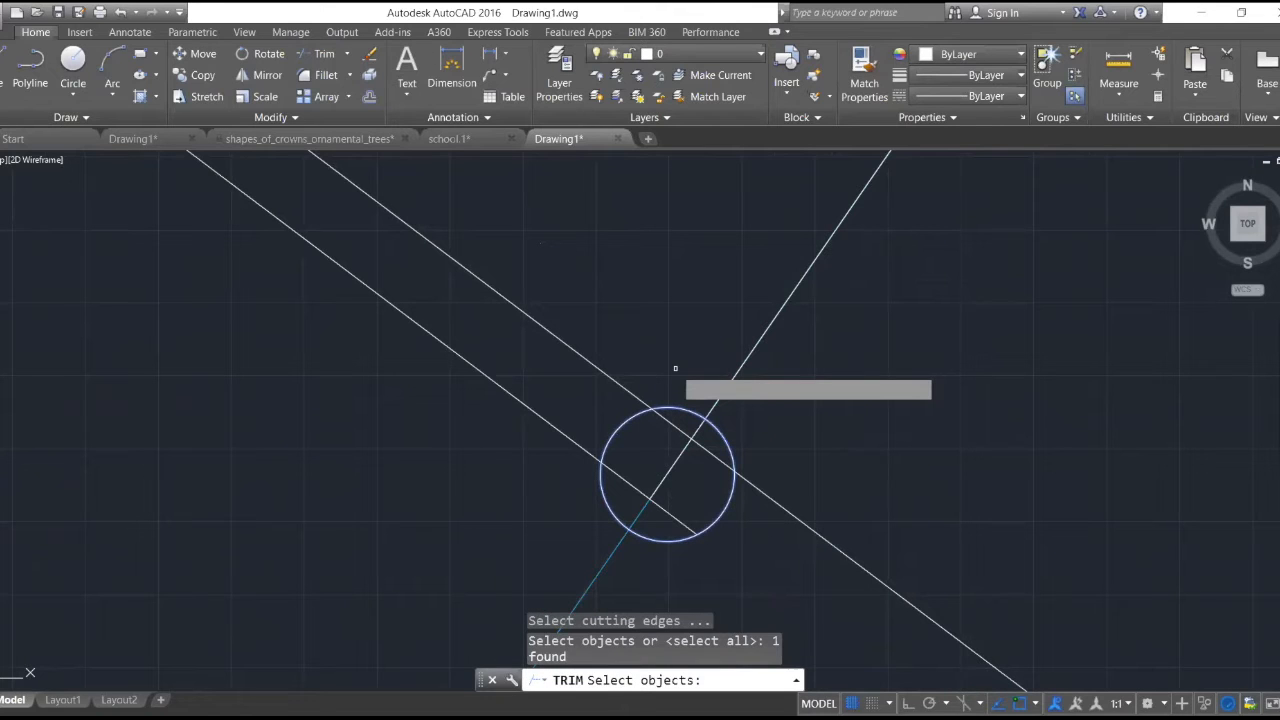
key(Return)
click(688, 487)
click(623, 471)
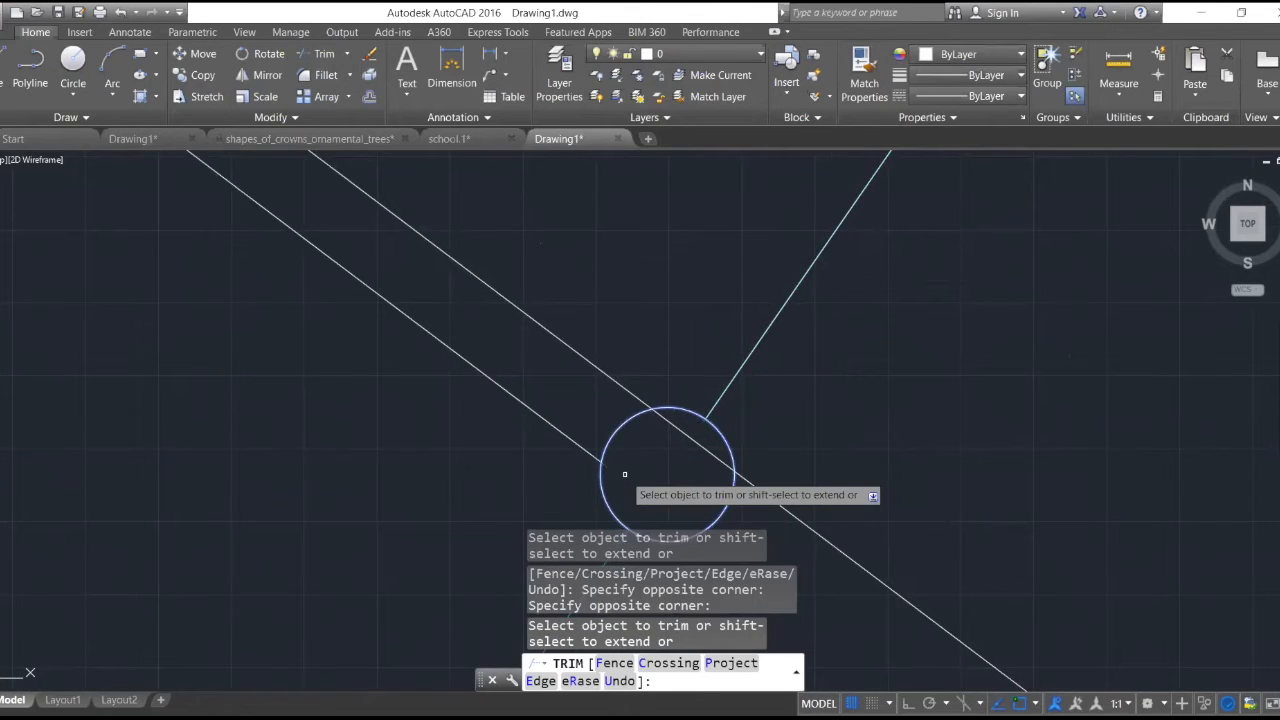
click(704, 441)
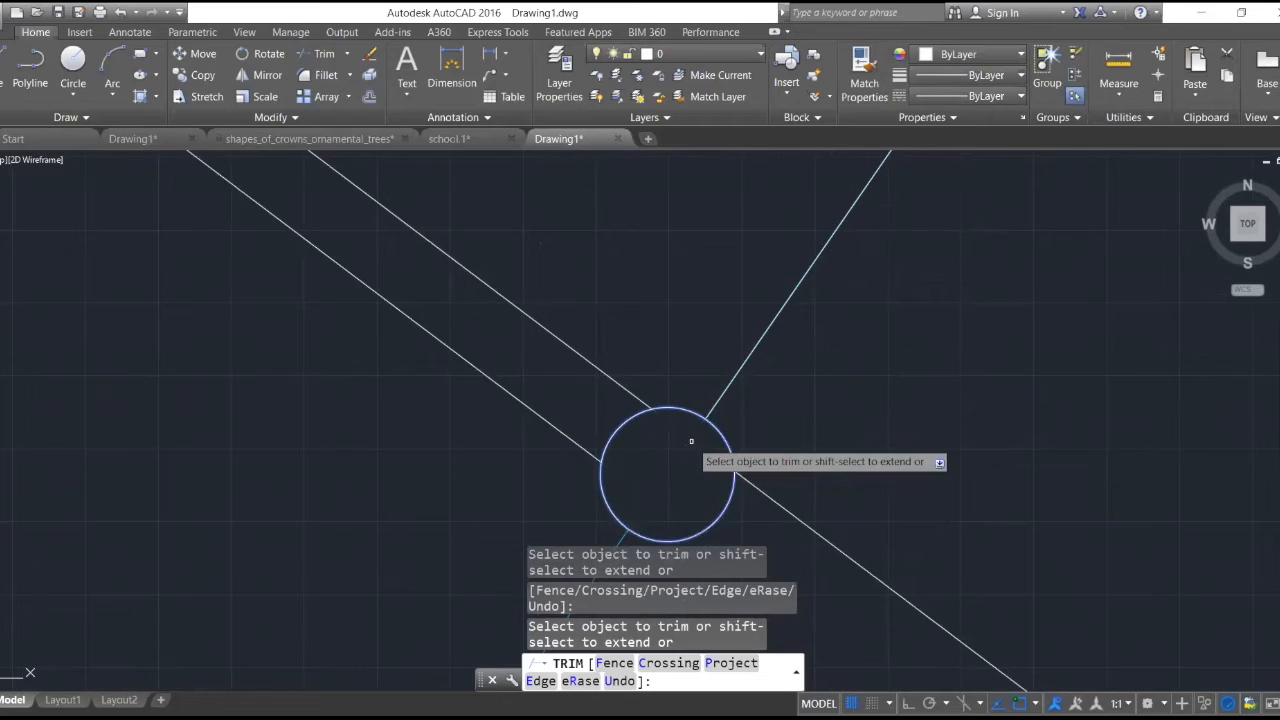
scroll(694, 436, down, 5)
scroll(755, 450, down, 4)
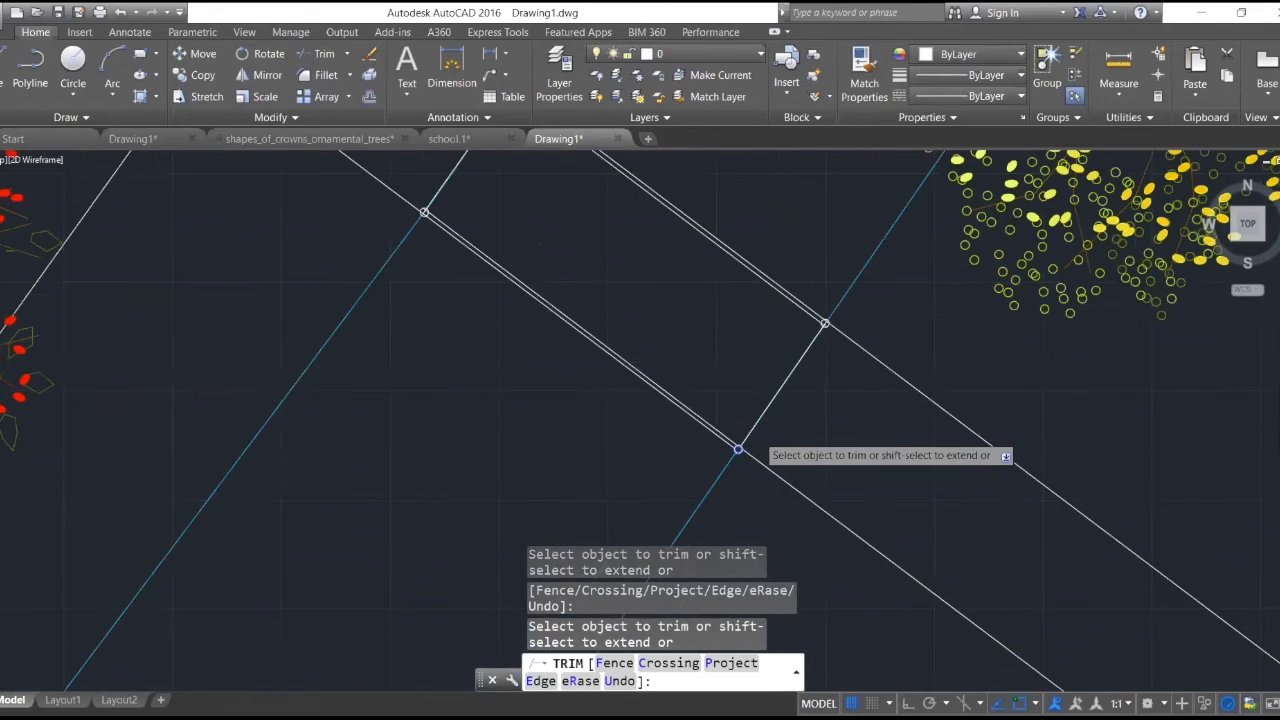
scroll(750, 452, up, 4)
scroll(696, 458, up, 7)
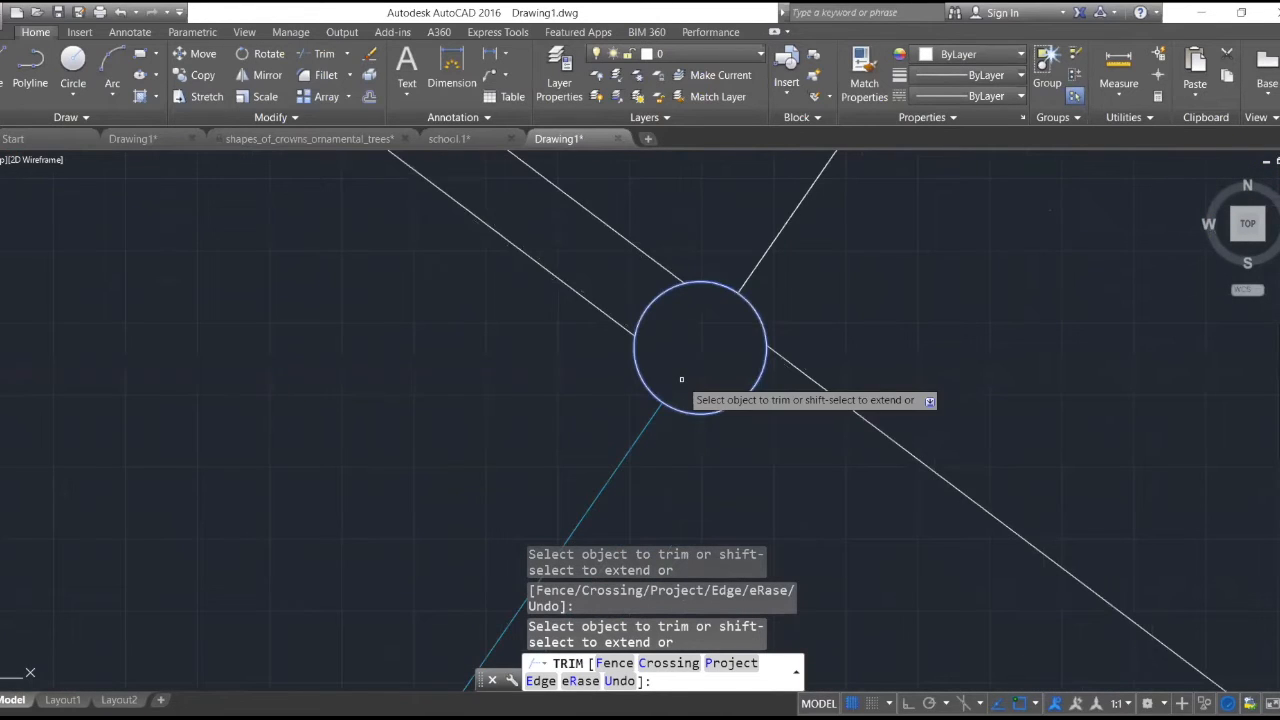
scroll(714, 316, up, 2)
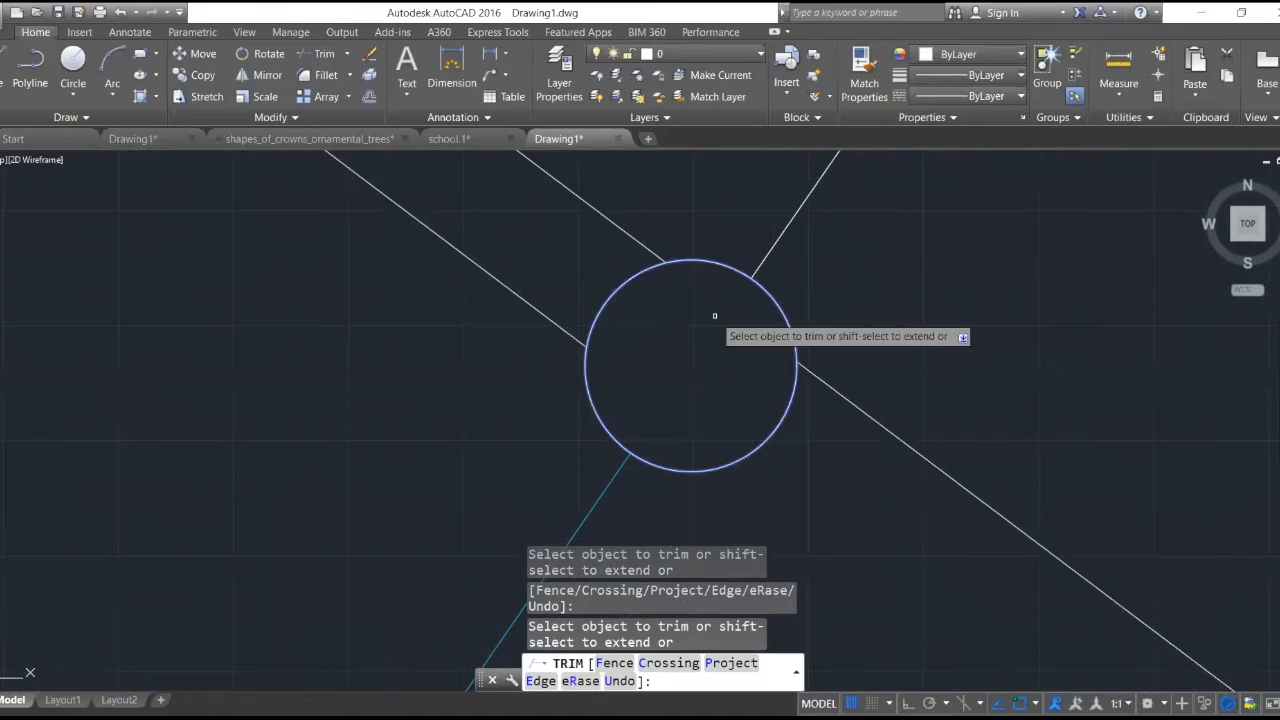
- Trim away all line segments inside the upper-right corner's circle, using the circle as the cutting edge
scroll(757, 257, down, 10)
scroll(749, 266, up, 3)
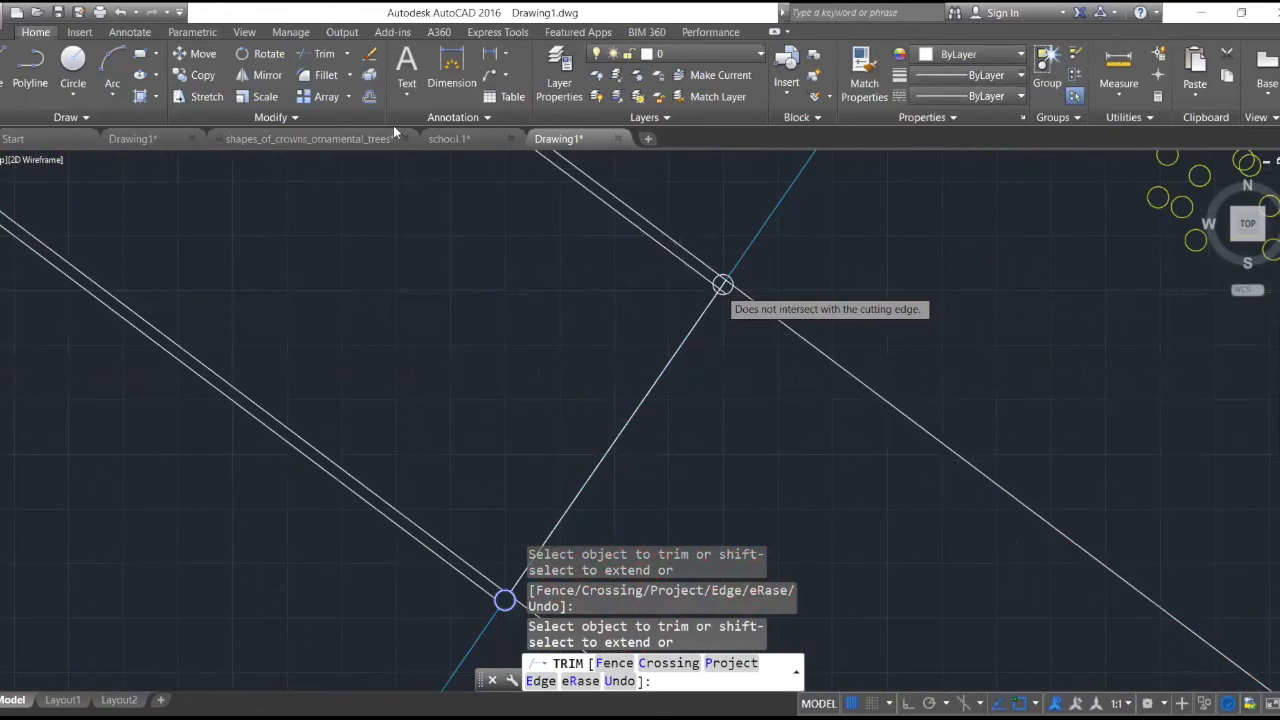
scroll(723, 286, up, 7)
key(Escape)
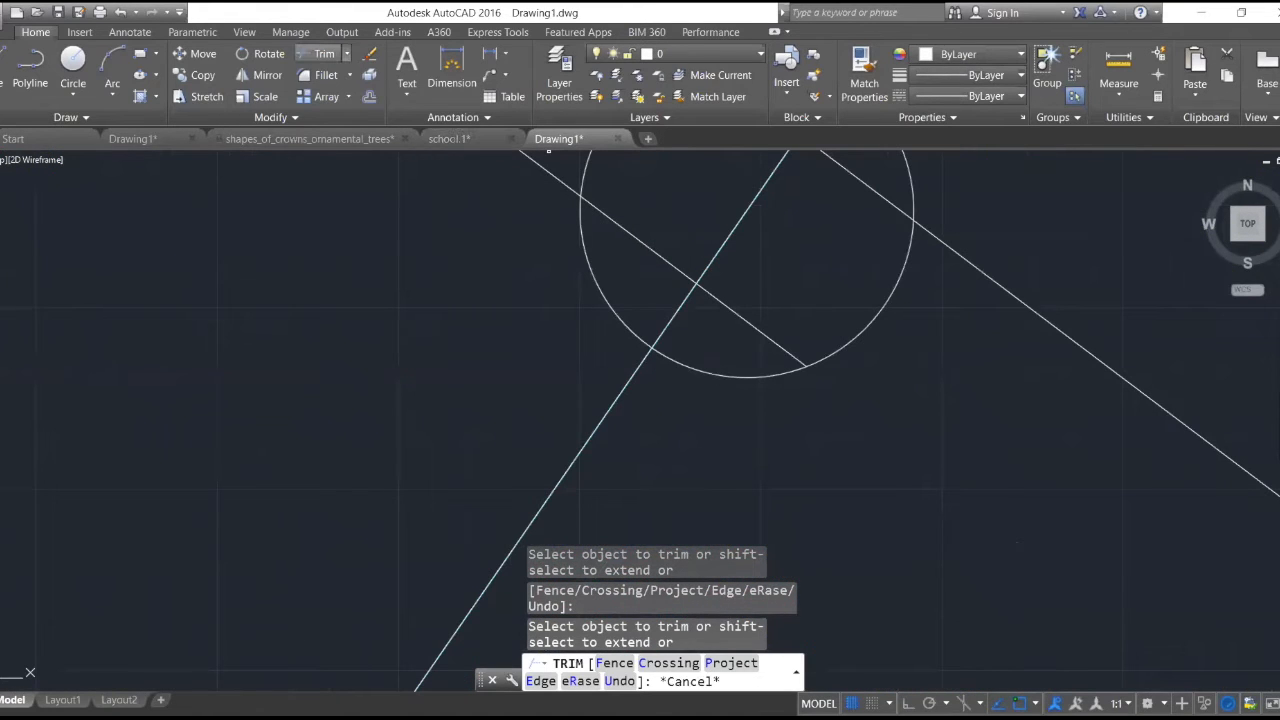
click(318, 53)
click(774, 376)
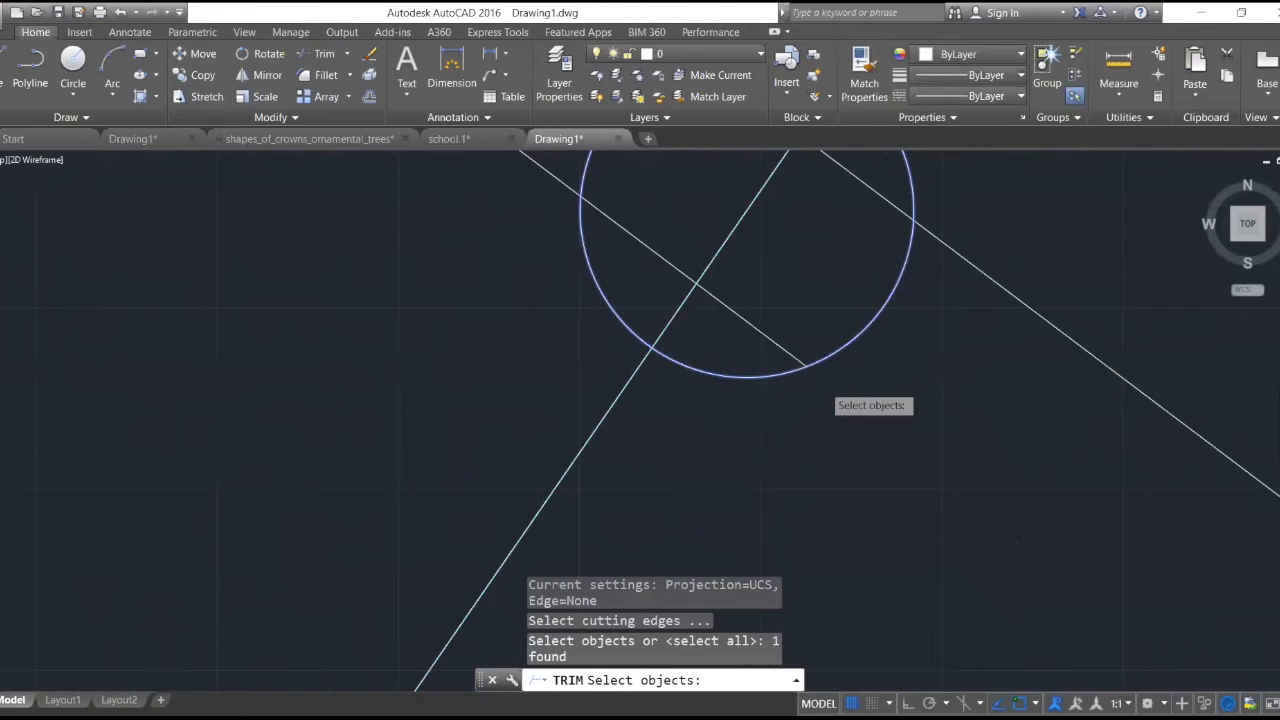
middle_drag(855, 230, 823, 349)
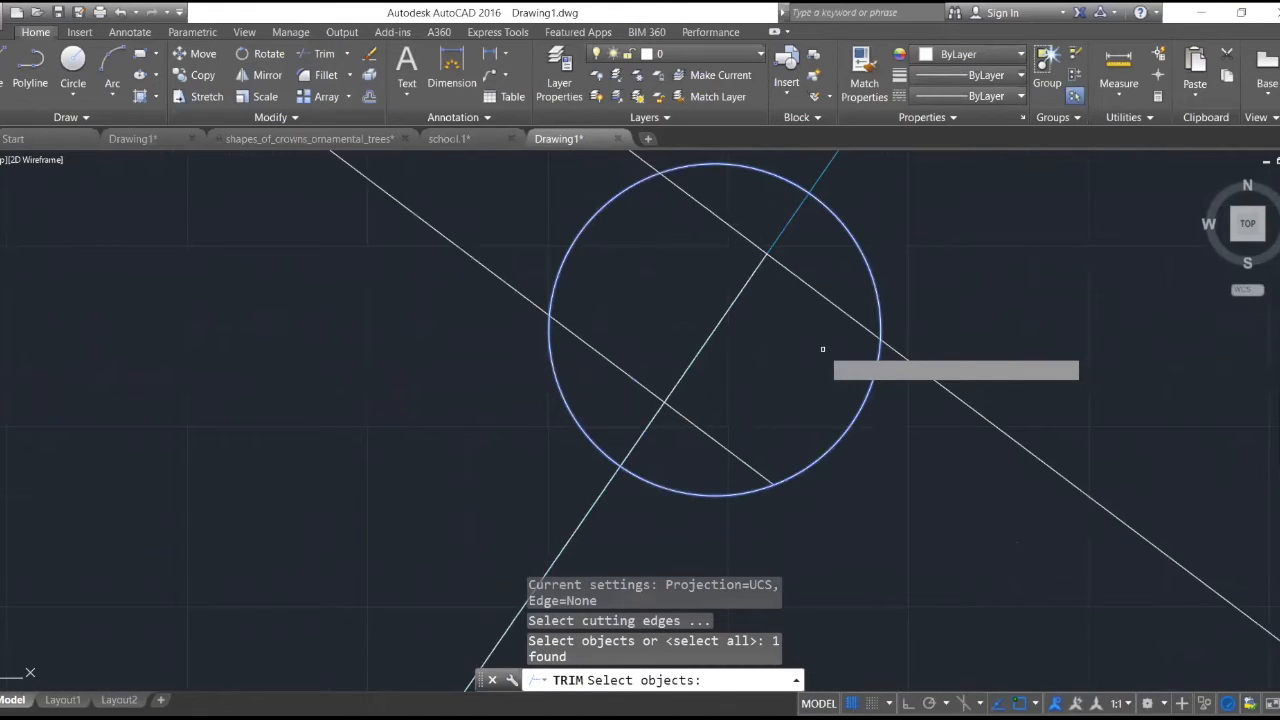
key(Return)
click(815, 373)
click(713, 312)
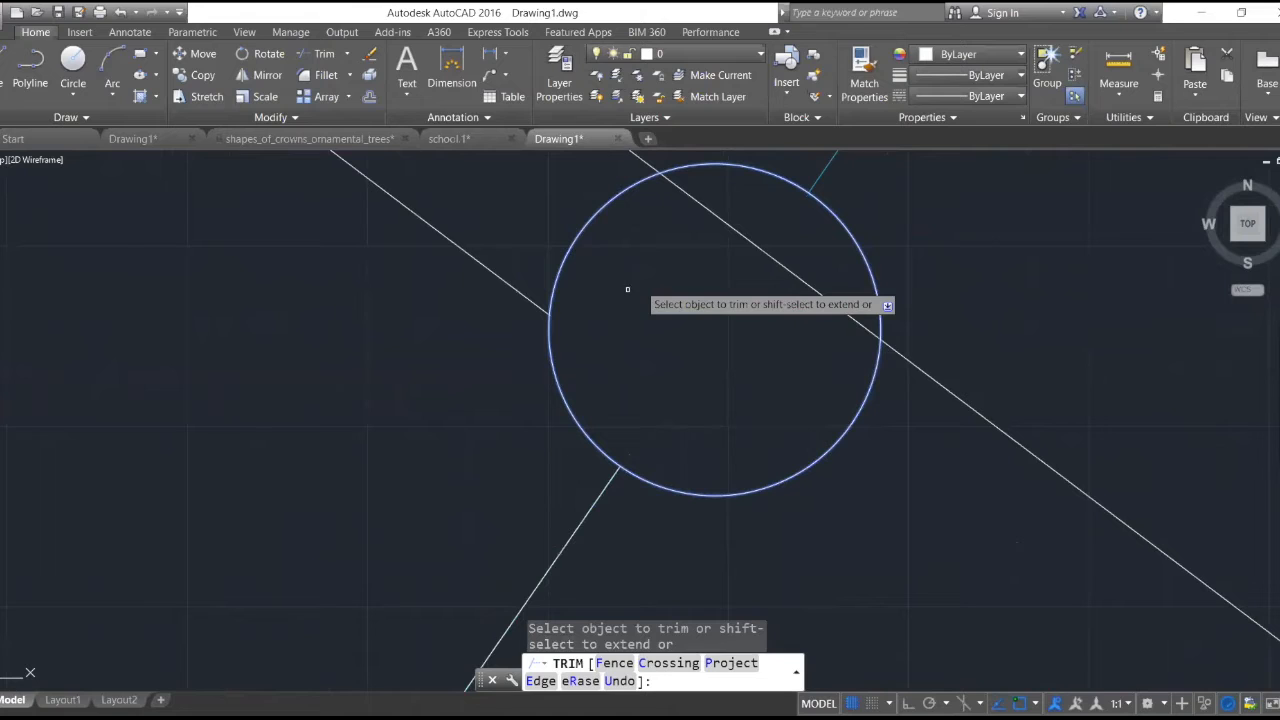
click(627, 289)
click(733, 228)
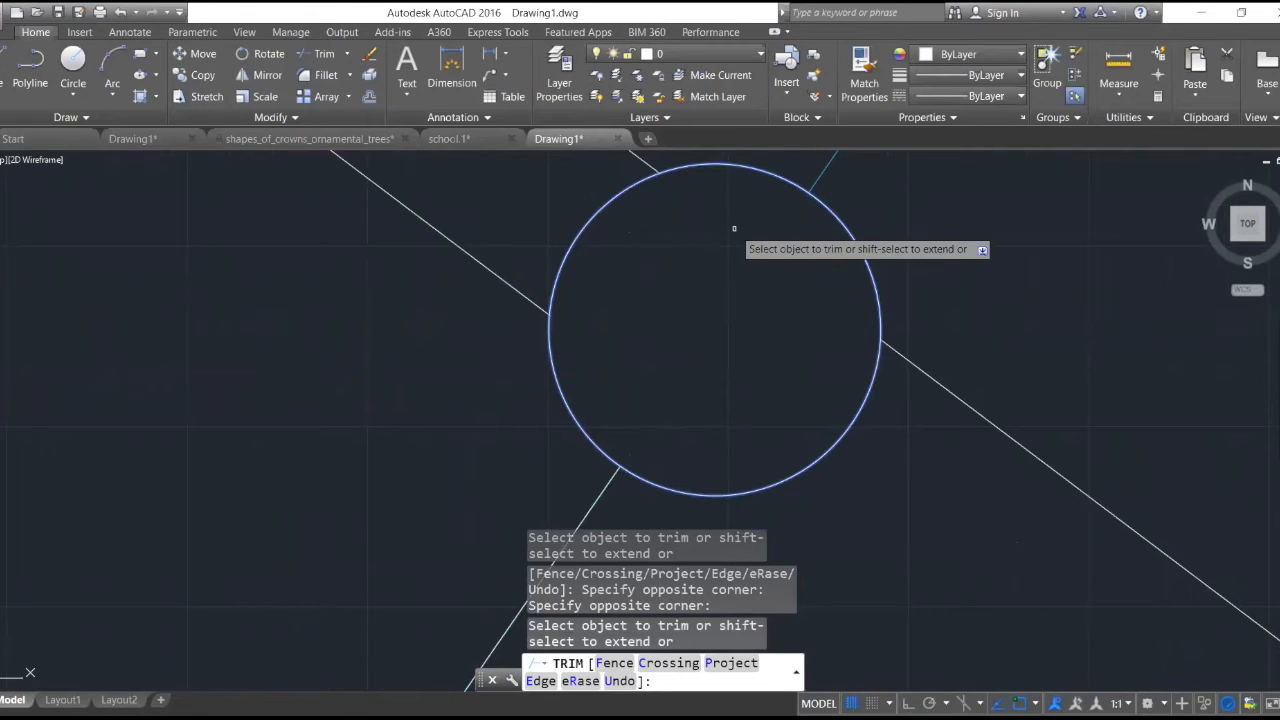
- Trim the white edge lines inside the lower-left corner's circle, using the circle and the two section end lines as cutting edges
scroll(733, 228, down, 5)
scroll(696, 336, up, 4)
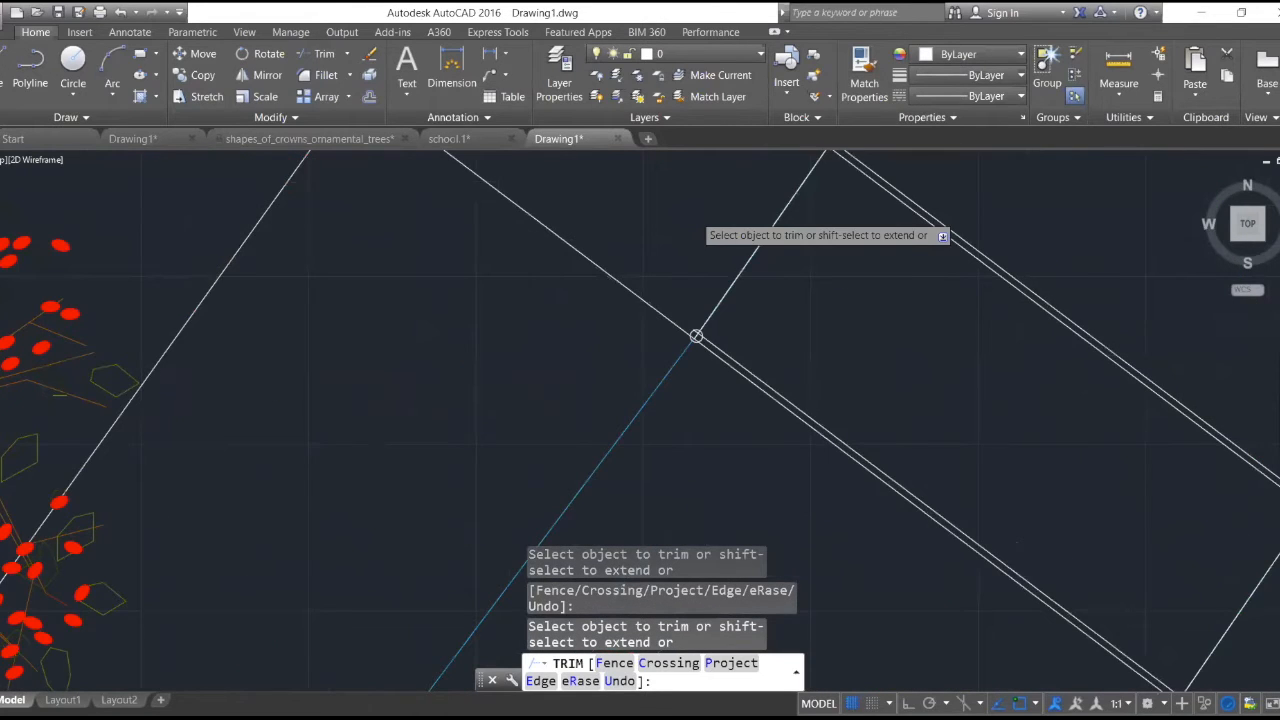
scroll(744, 293, up, 8)
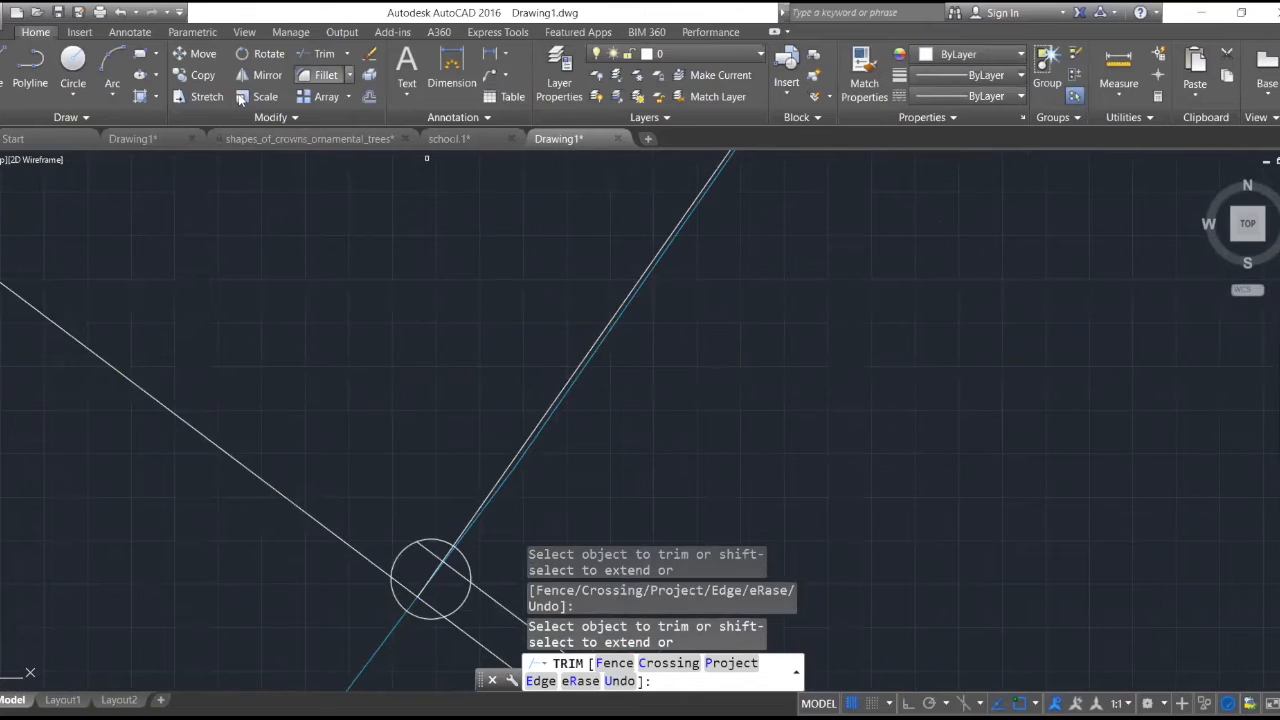
click(324, 54)
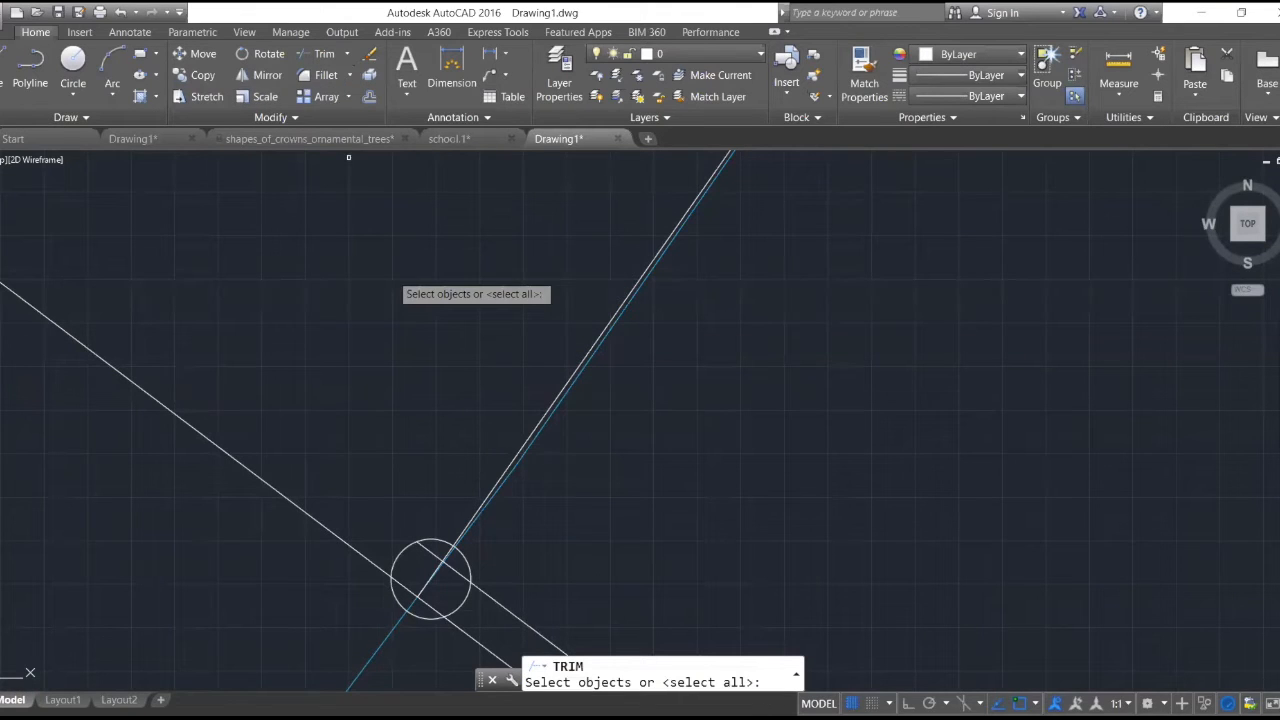
click(402, 548)
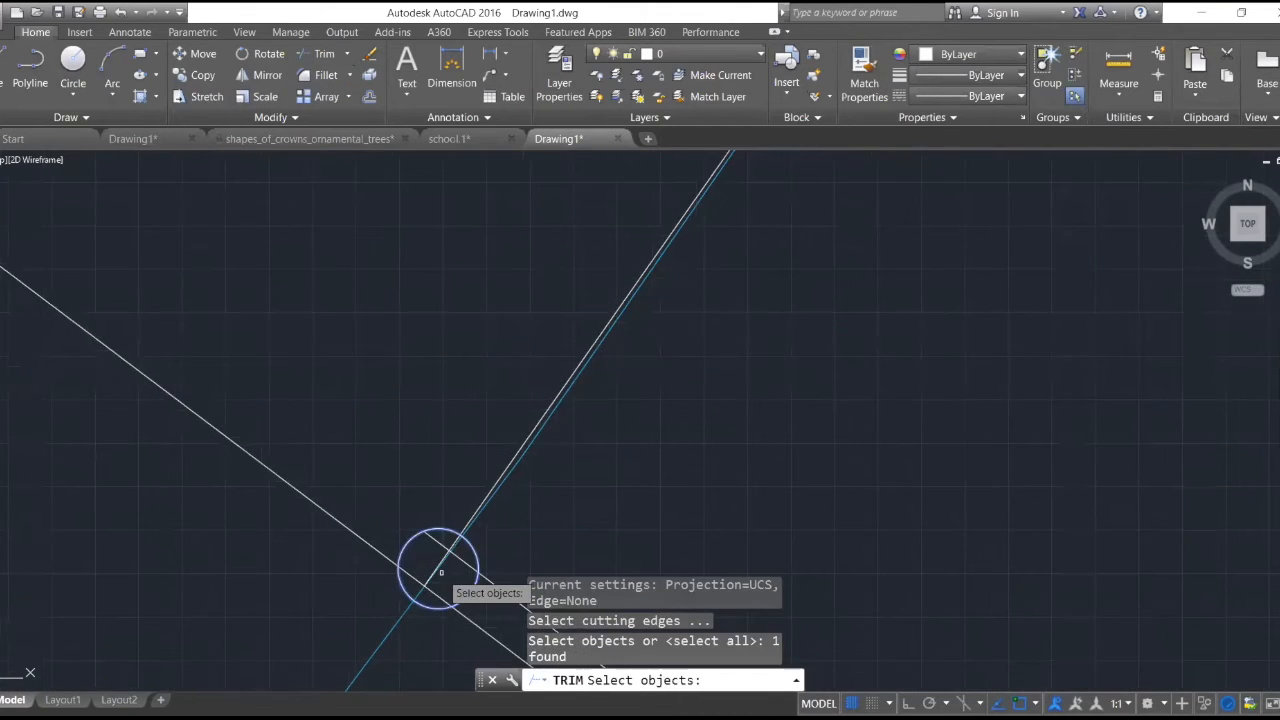
scroll(440, 560, up, 5)
click(484, 561)
click(386, 376)
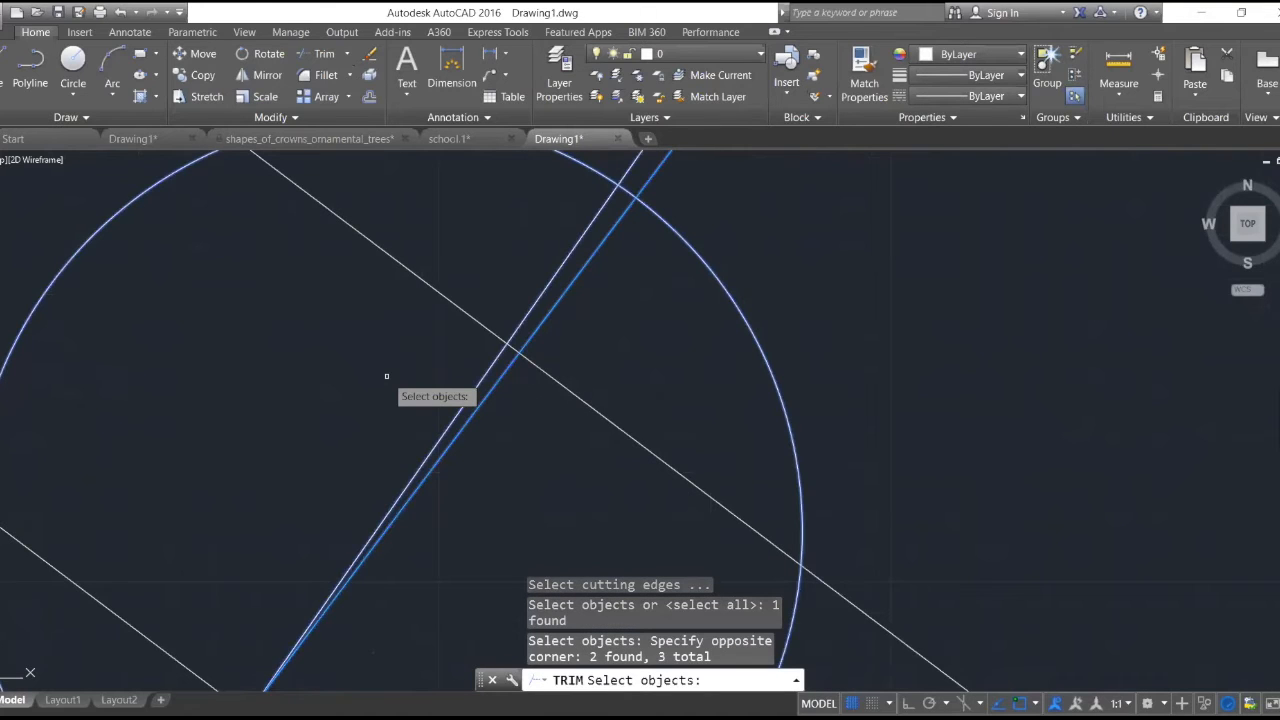
key(Return)
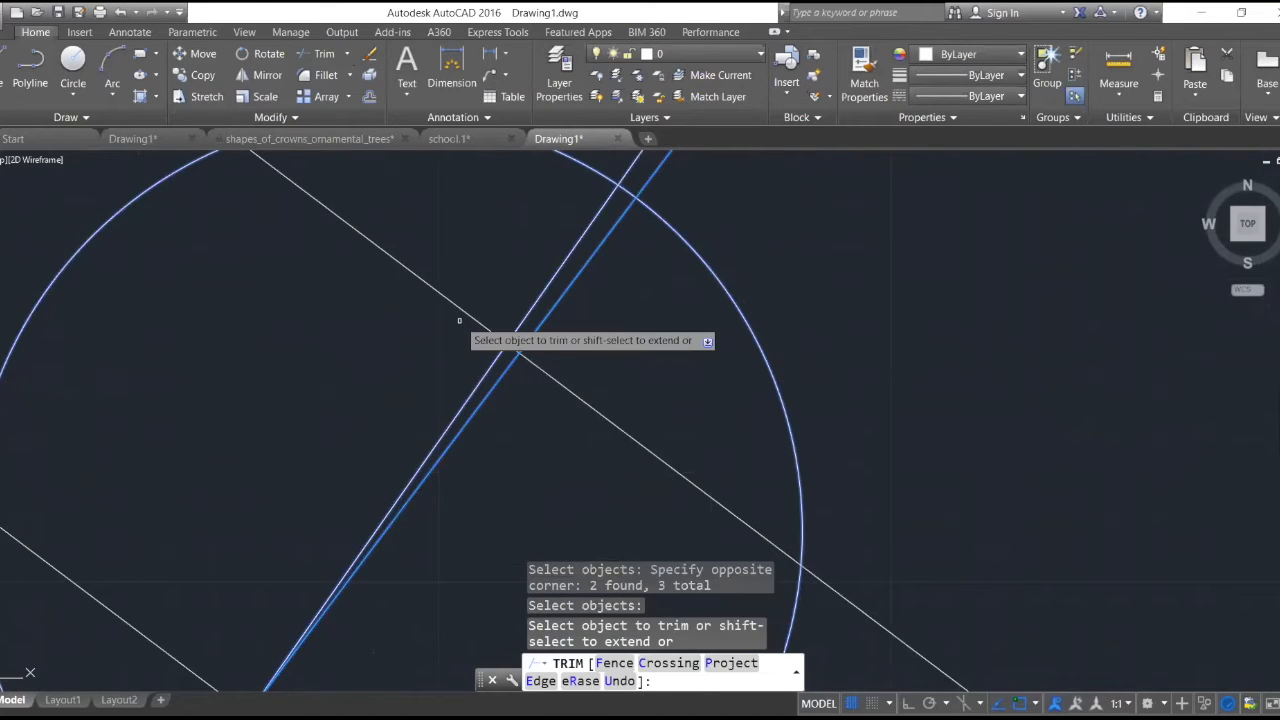
click(456, 308)
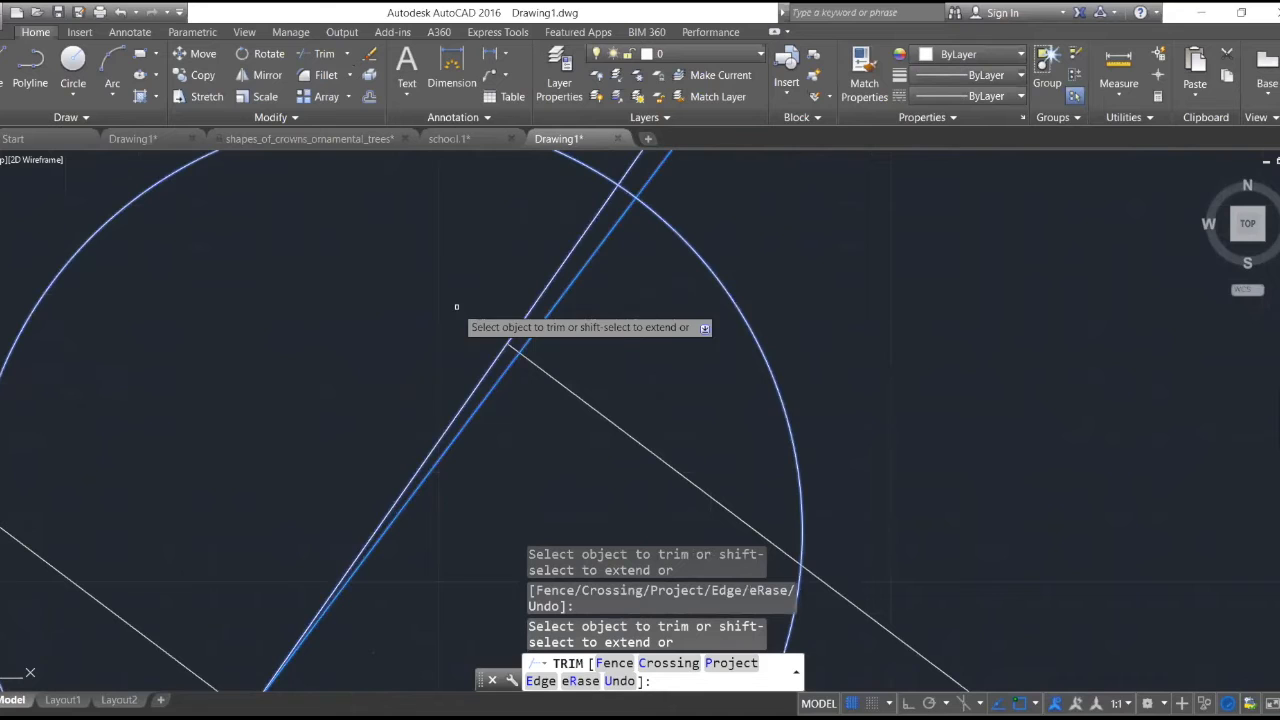
click(550, 288)
click(554, 385)
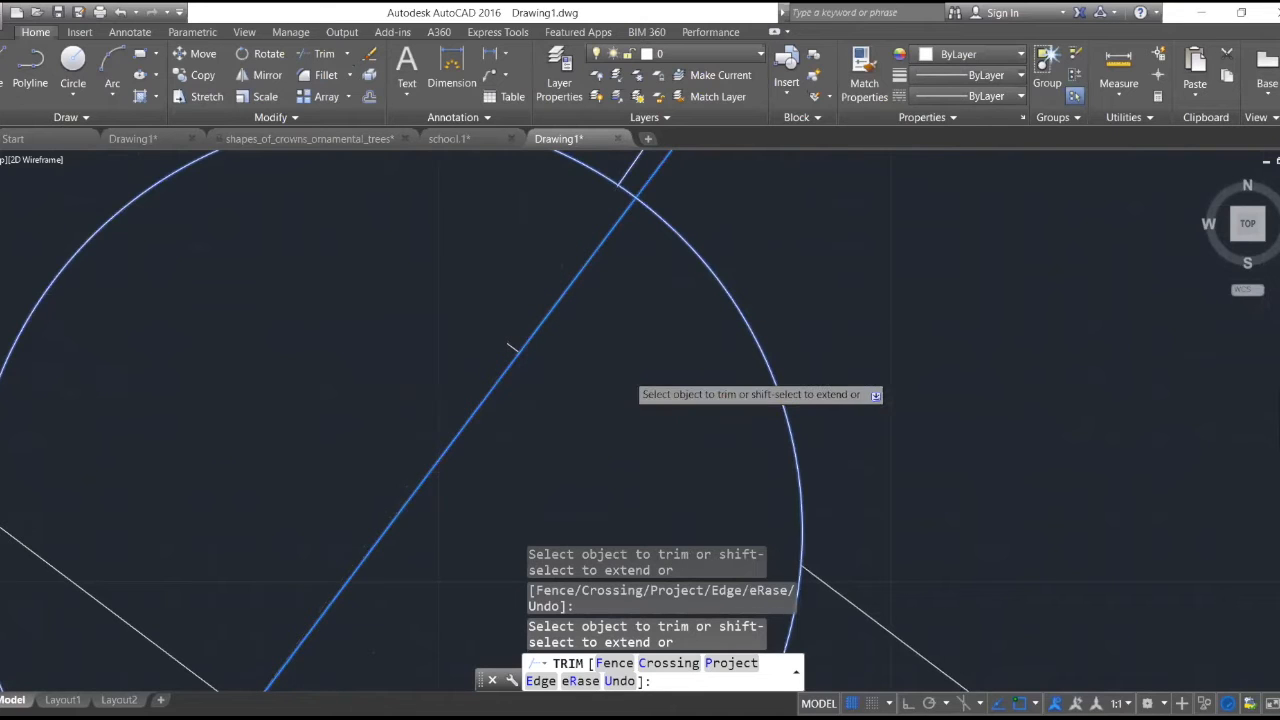
scroll(562, 472, down, 5)
click(514, 439)
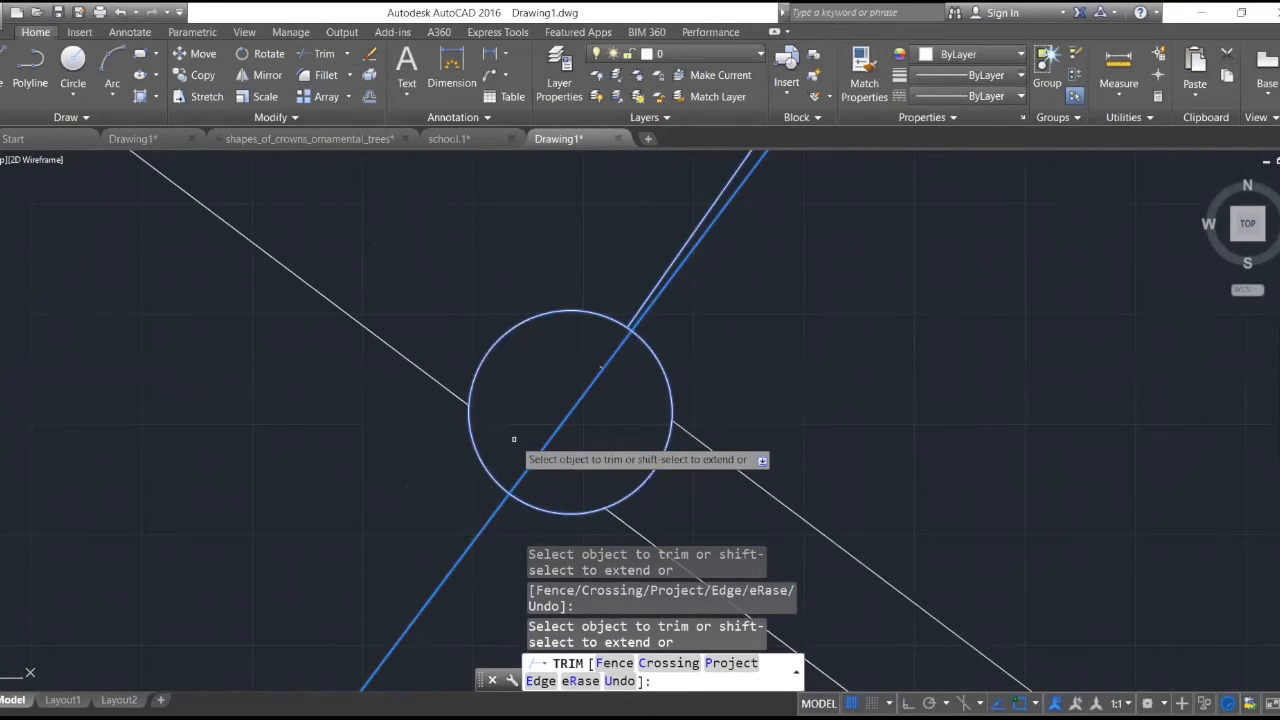
scroll(518, 433, down, 8)
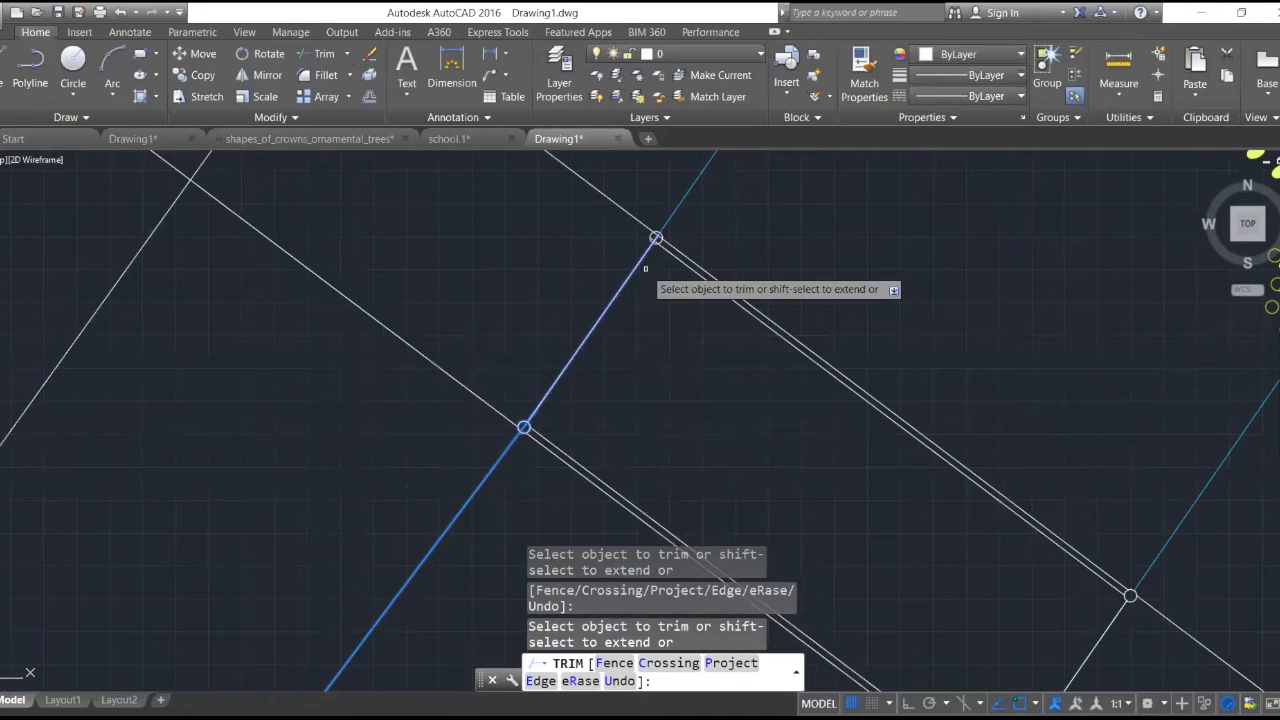
scroll(645, 268, up, 8)
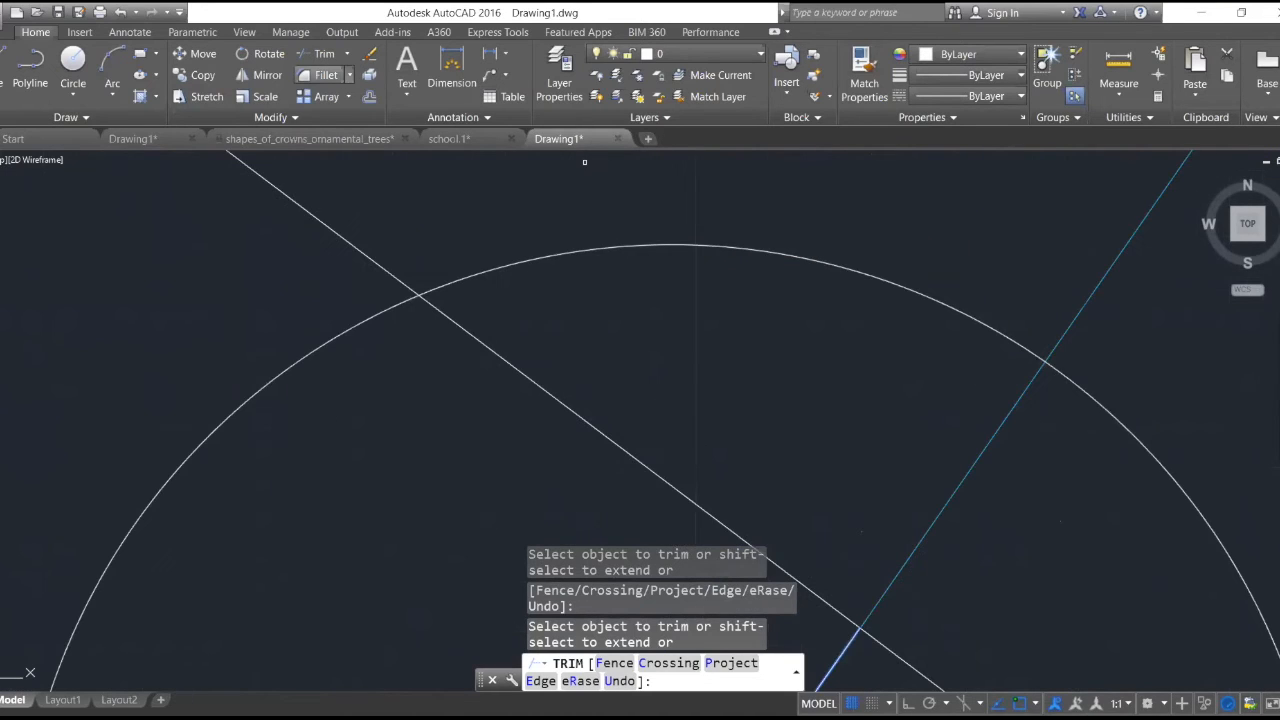
key(Return)
key(Return)
click(643, 250)
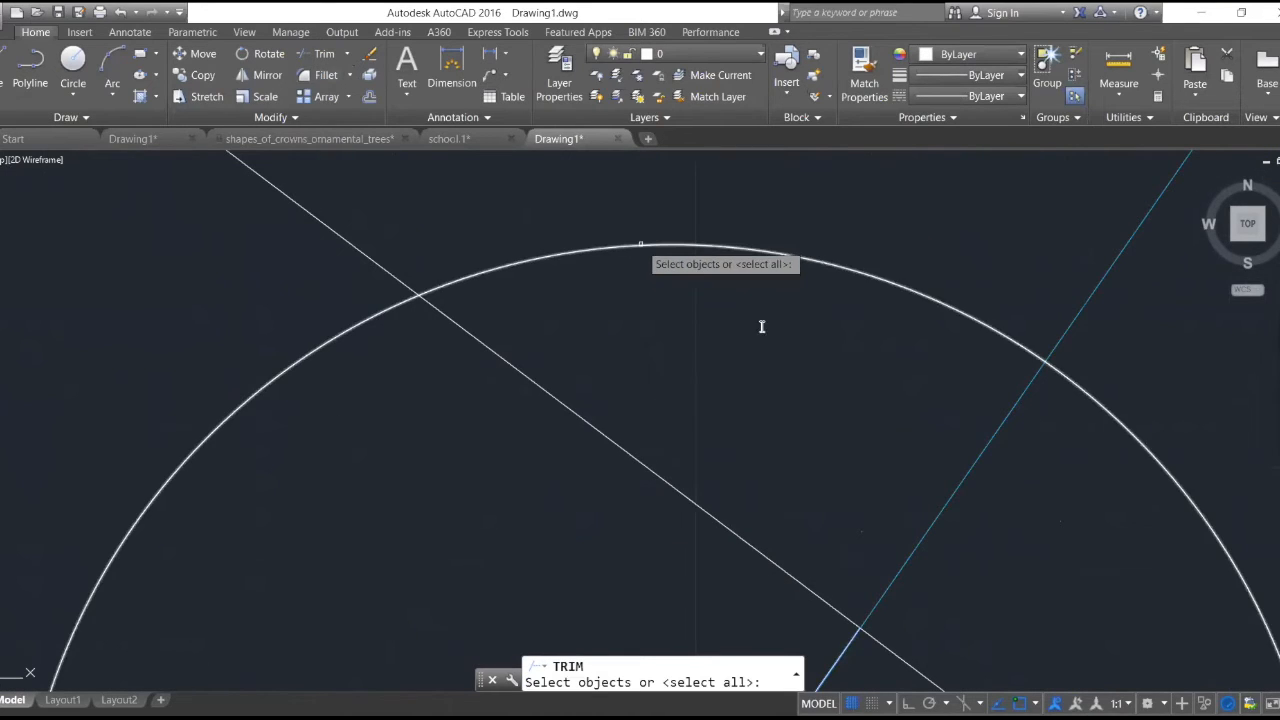
scroll(680, 273, down, 6)
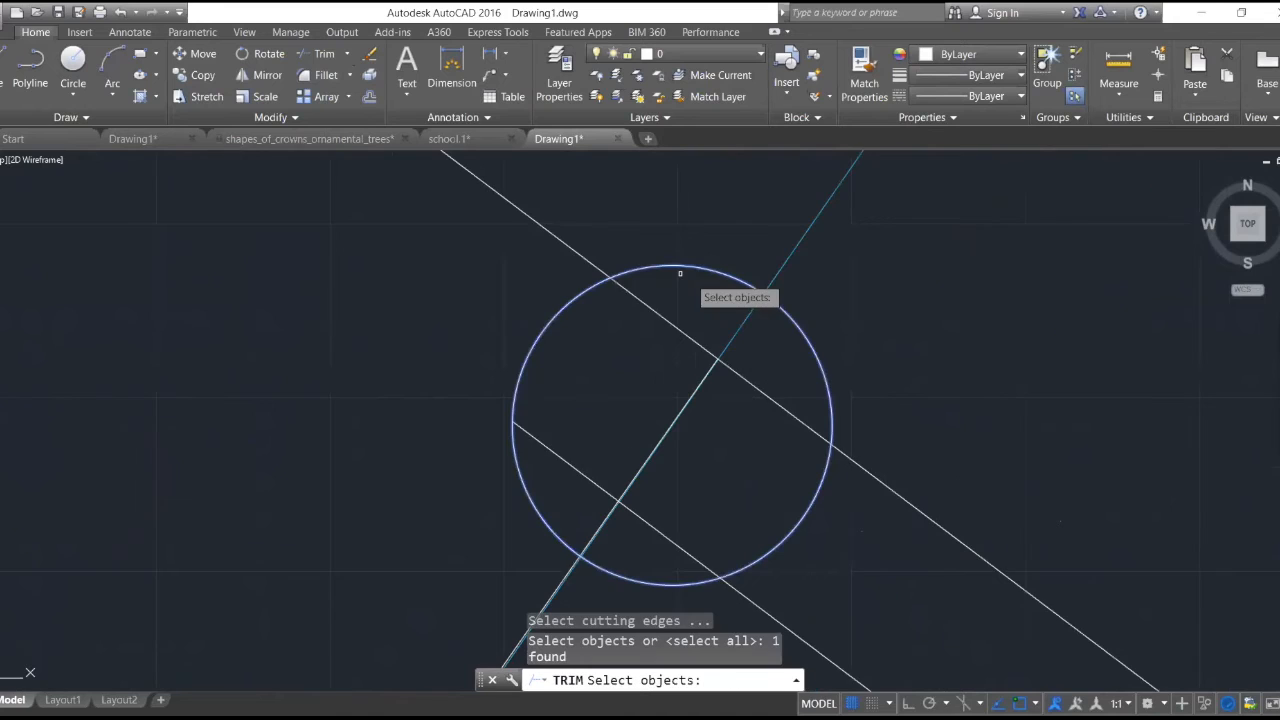
click(724, 360)
click(727, 366)
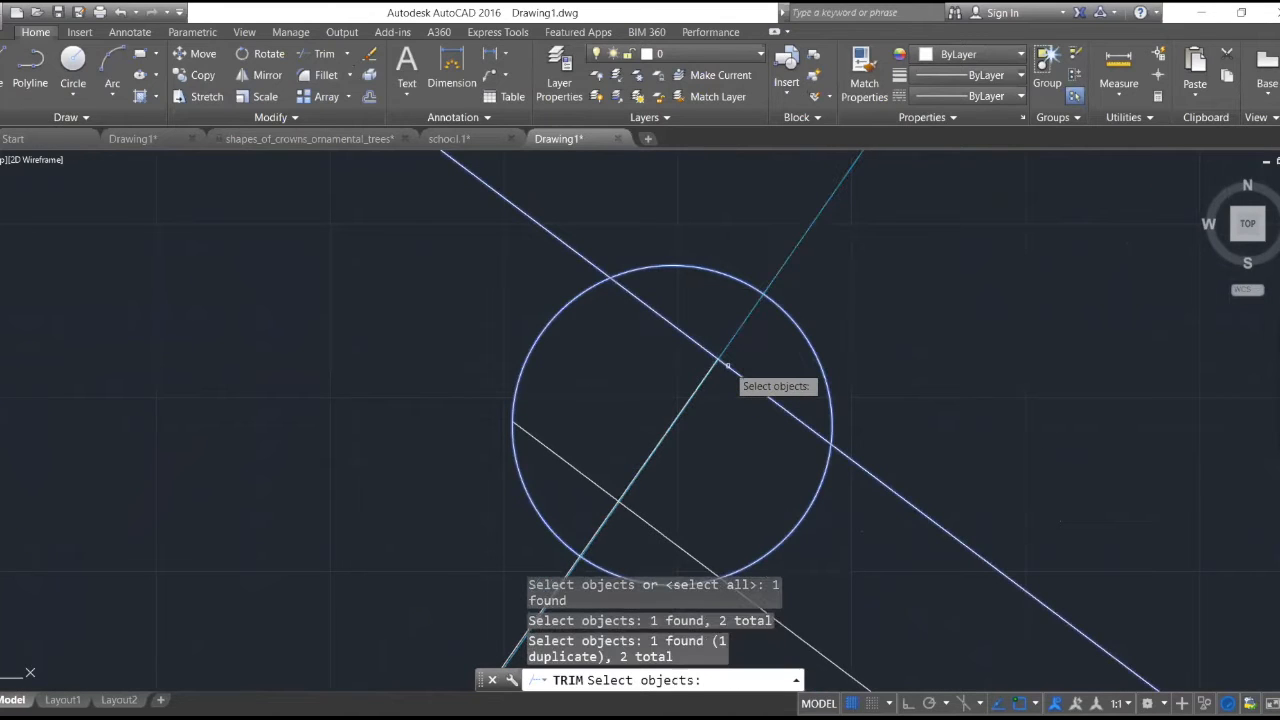
key(Escape)
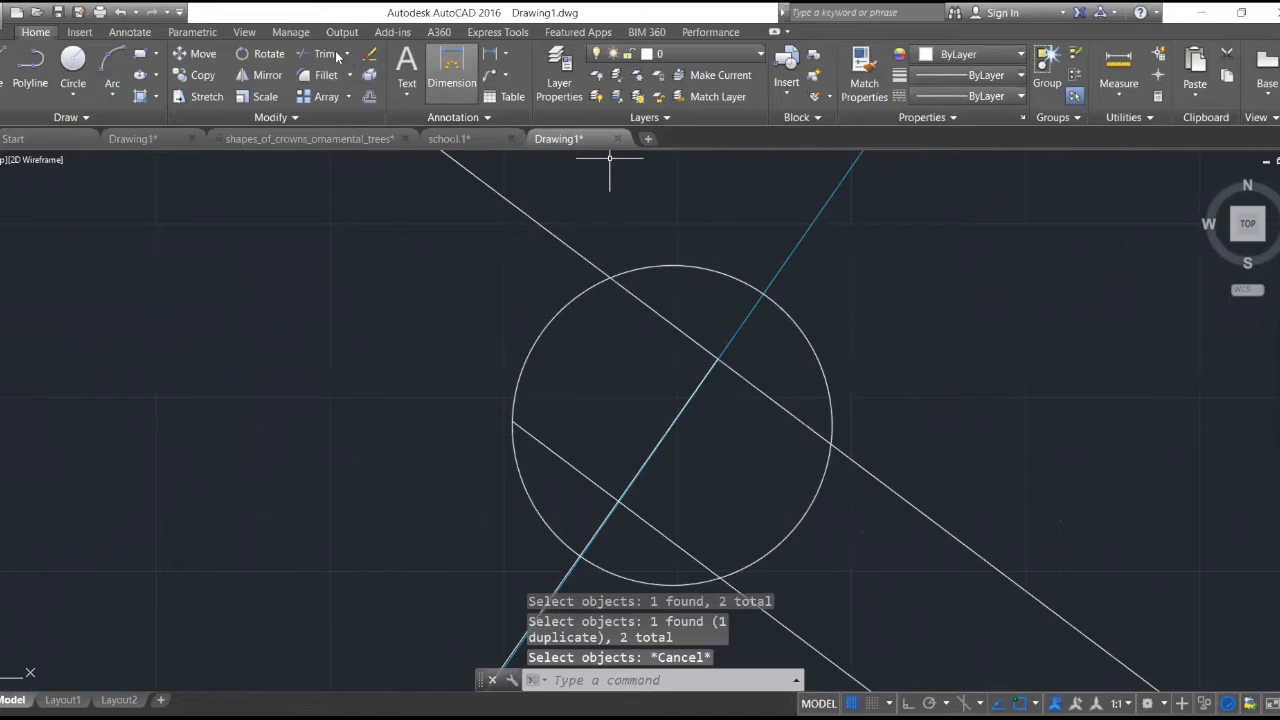
- Trim the white line segments inside the upper-left corner's circle, using only the circle as the cutting edge
key(space)
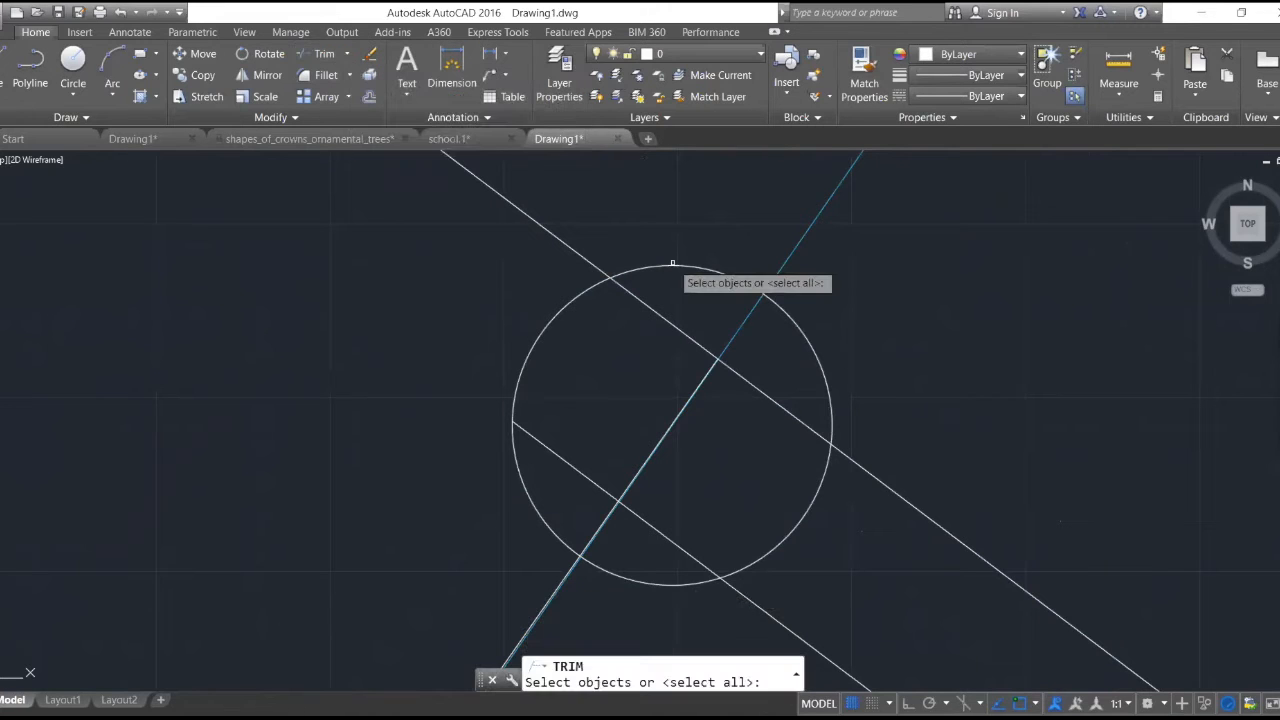
click(672, 263)
key(space)
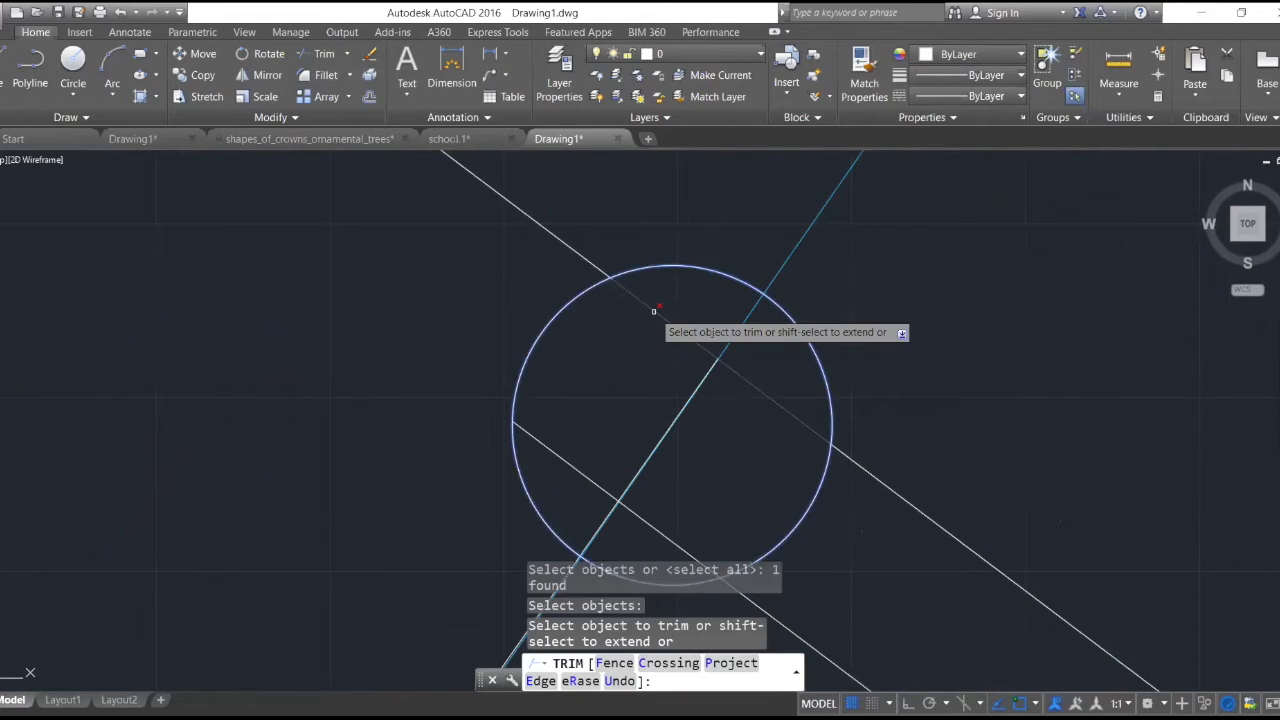
click(654, 311)
click(585, 472)
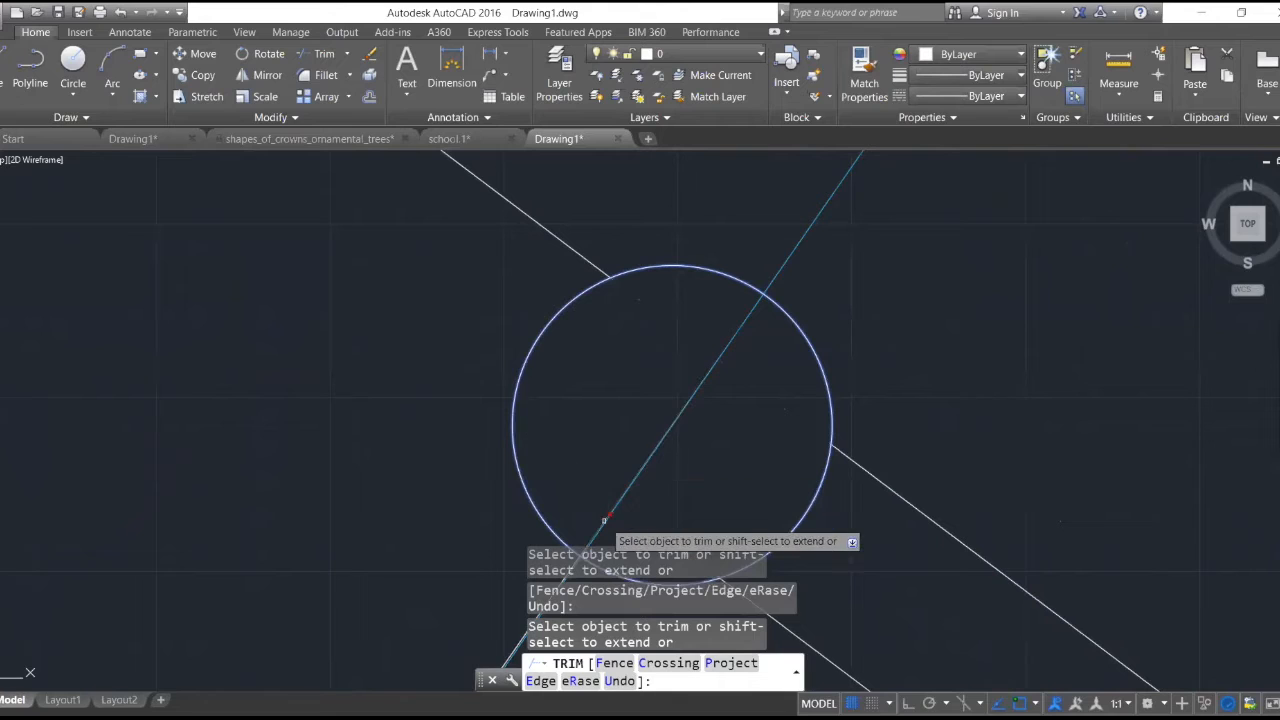
click(727, 358)
key(Escape)
scroll(806, 338, down, 10)
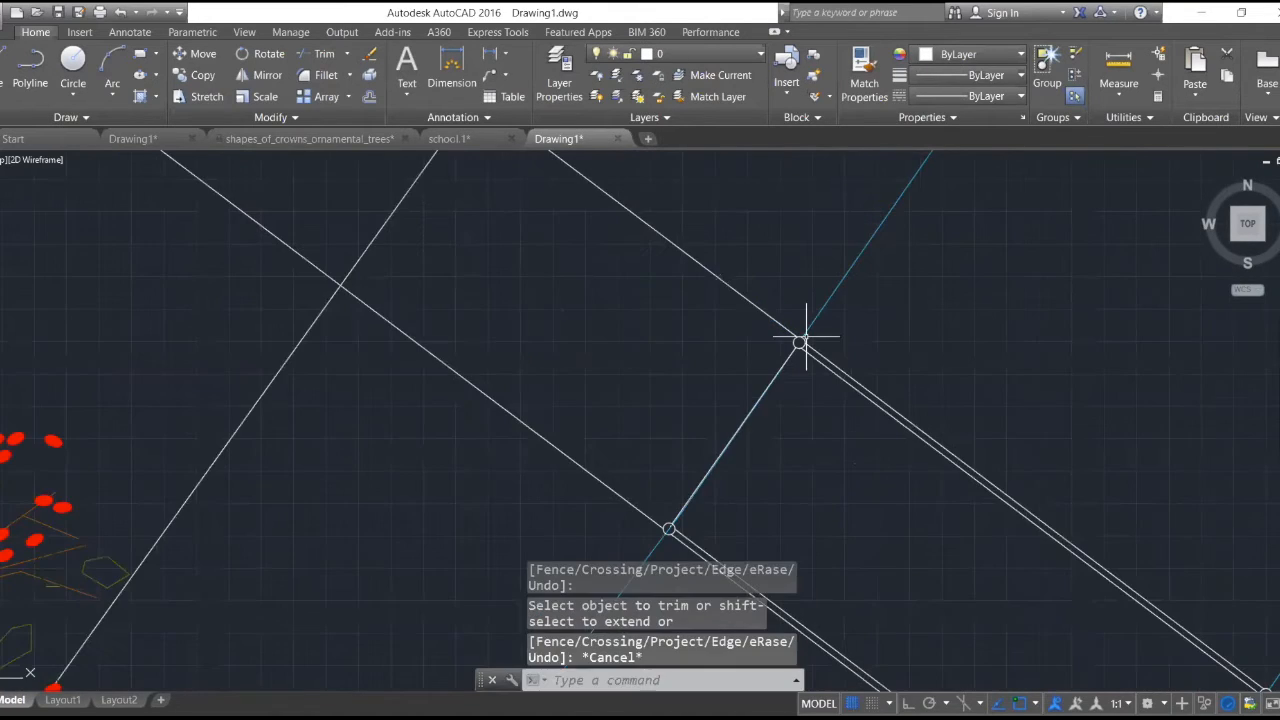
scroll(942, 483, down, 3)
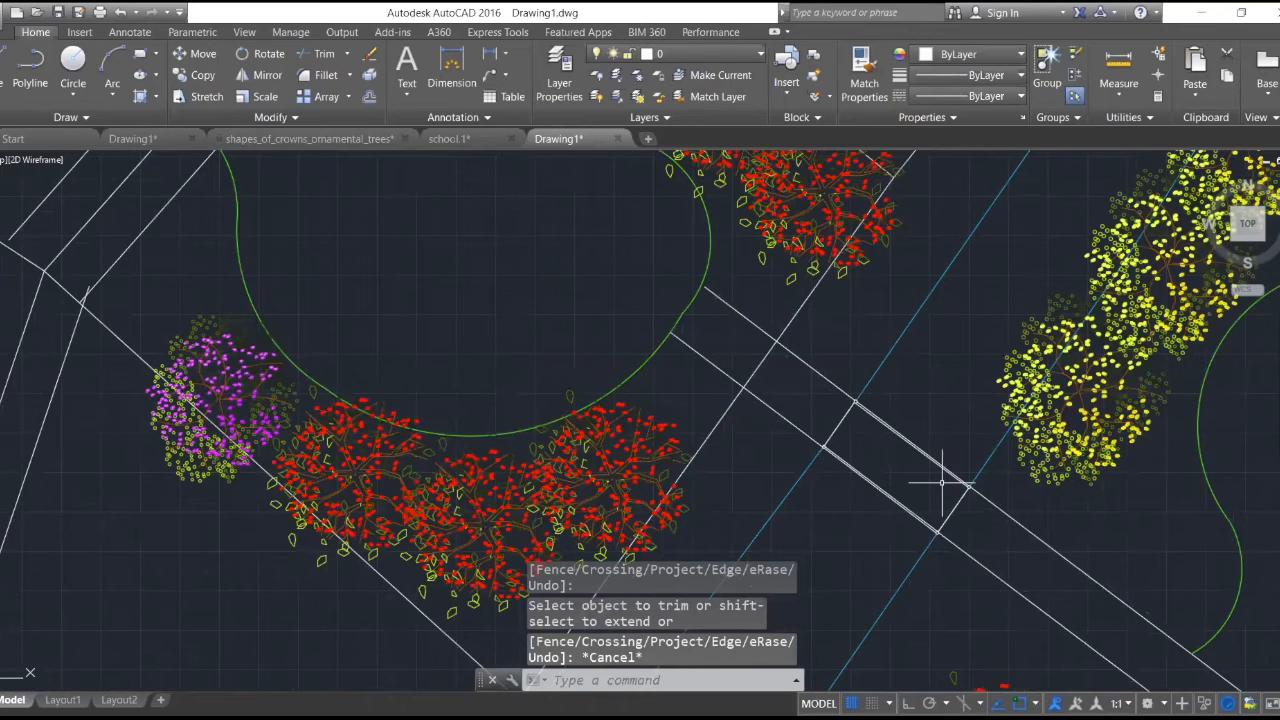
- Hatch the interior of the walkway section between its four corner circles with the HONEY pattern
scroll(942, 483, up, 5)
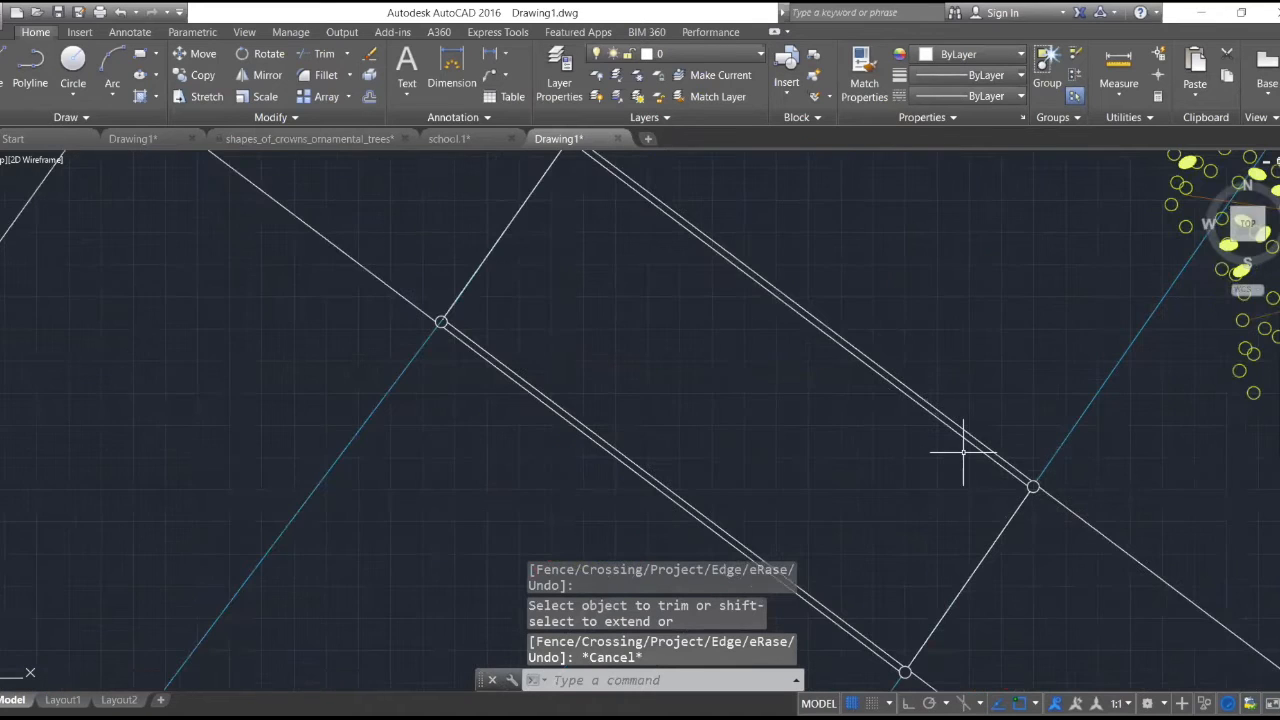
click(155, 98)
click(178, 124)
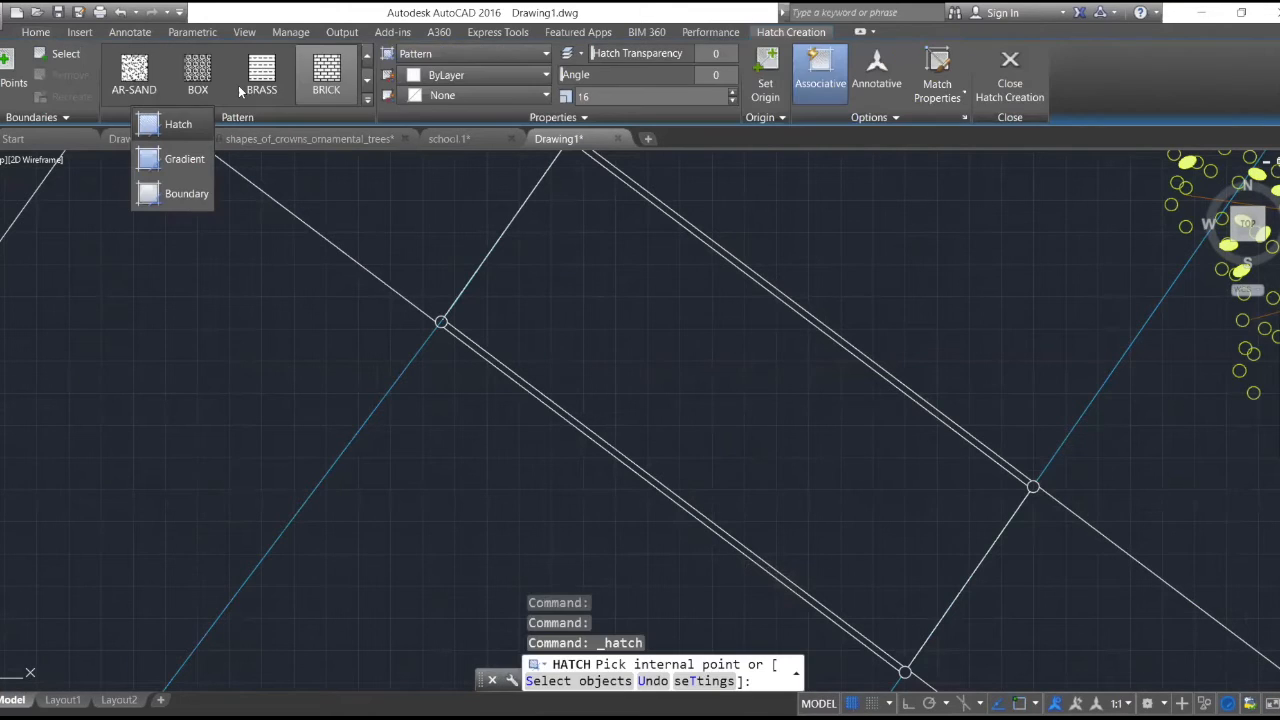
click(368, 82)
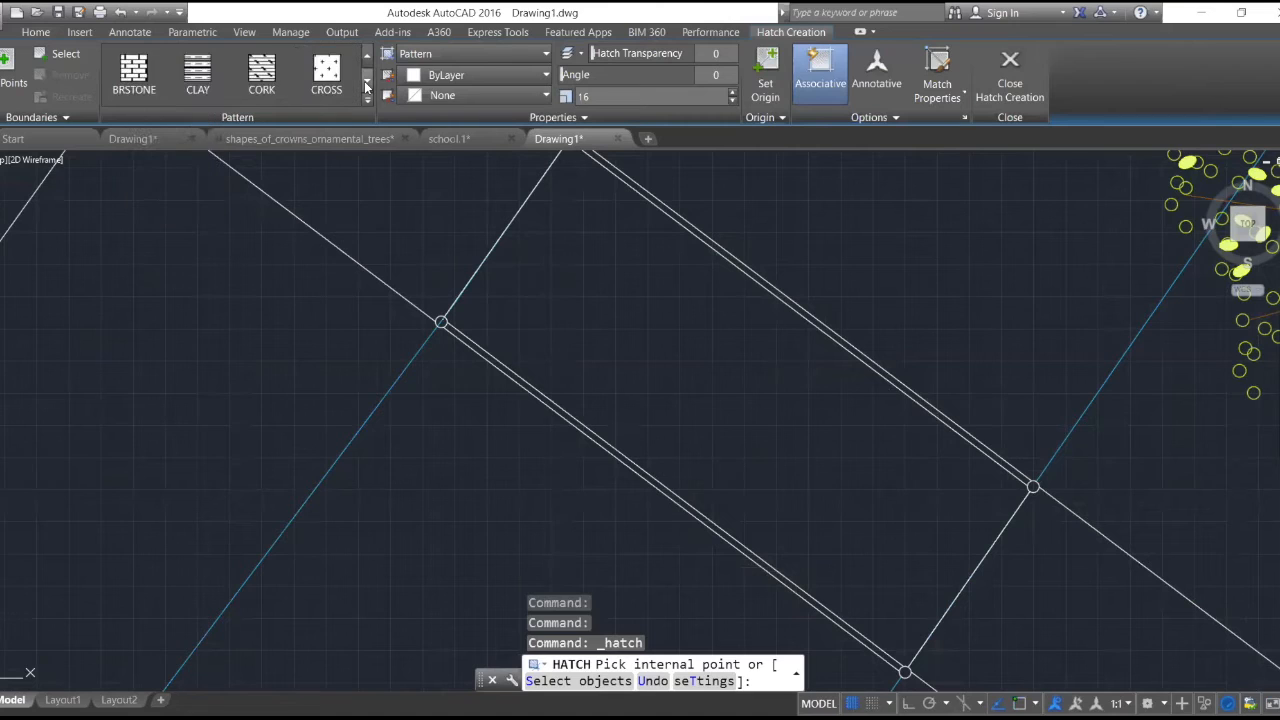
click(368, 82)
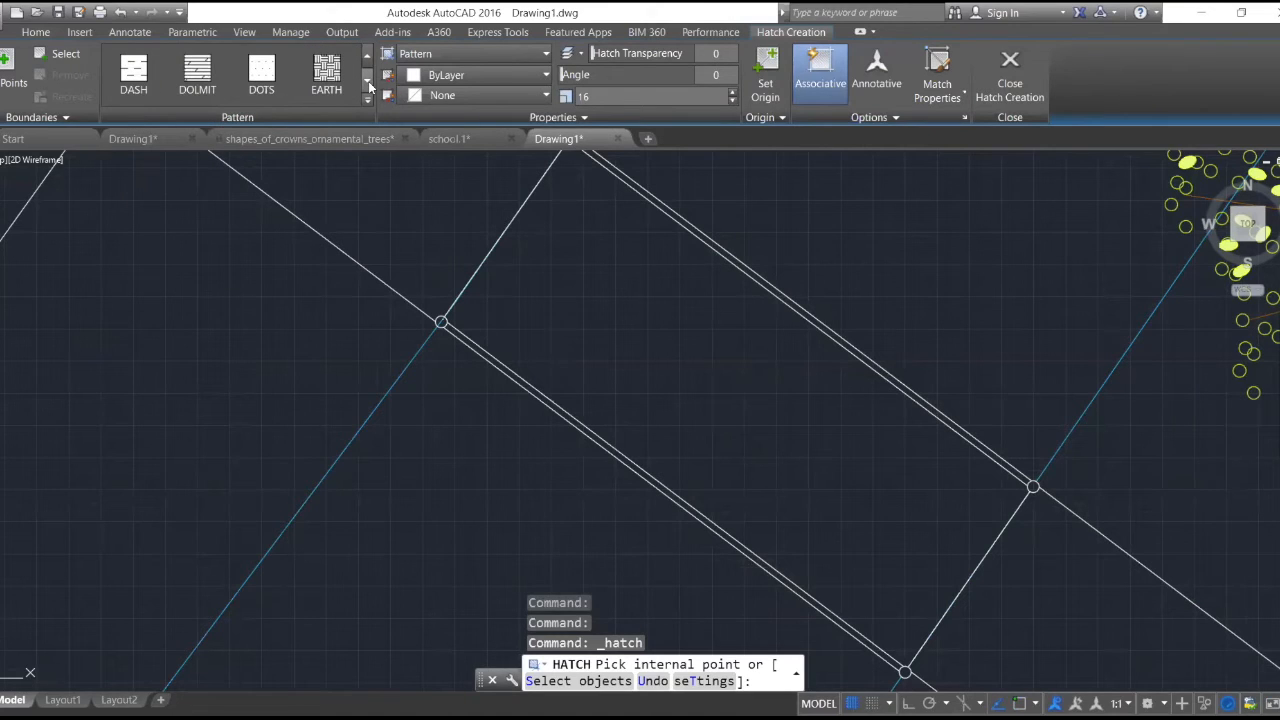
click(368, 83)
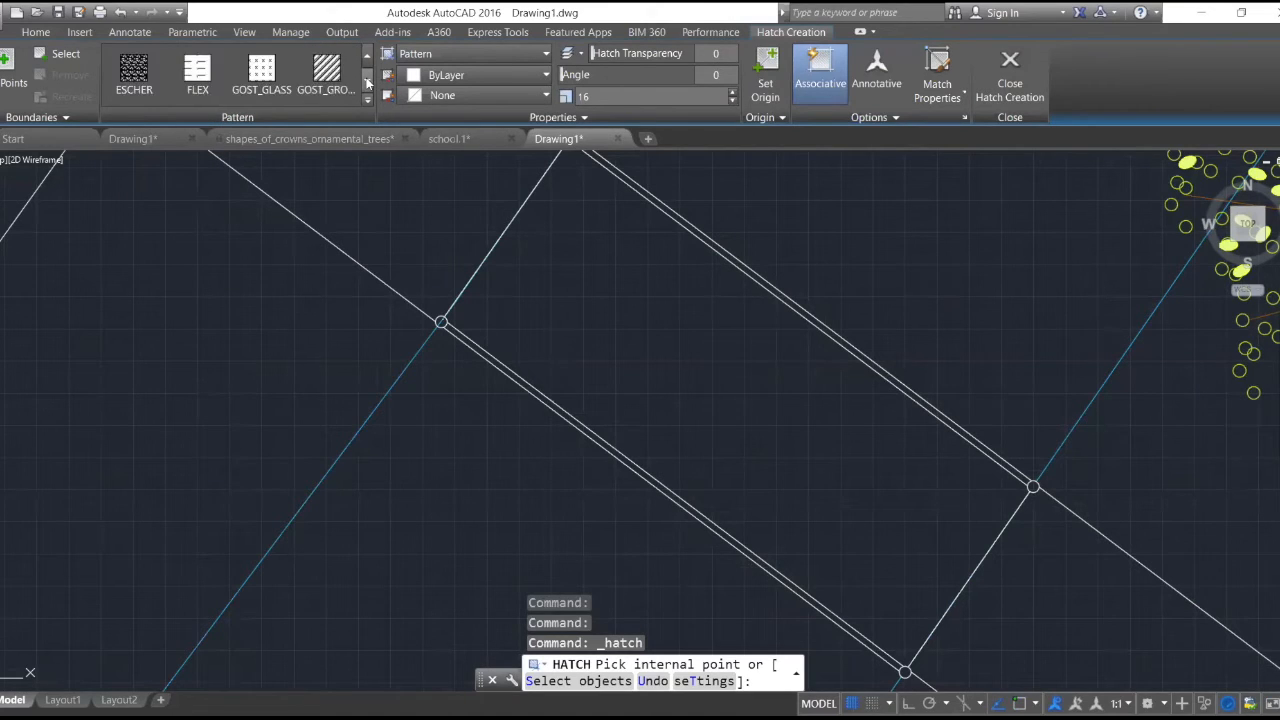
click(368, 82)
click(368, 82)
click(368, 83)
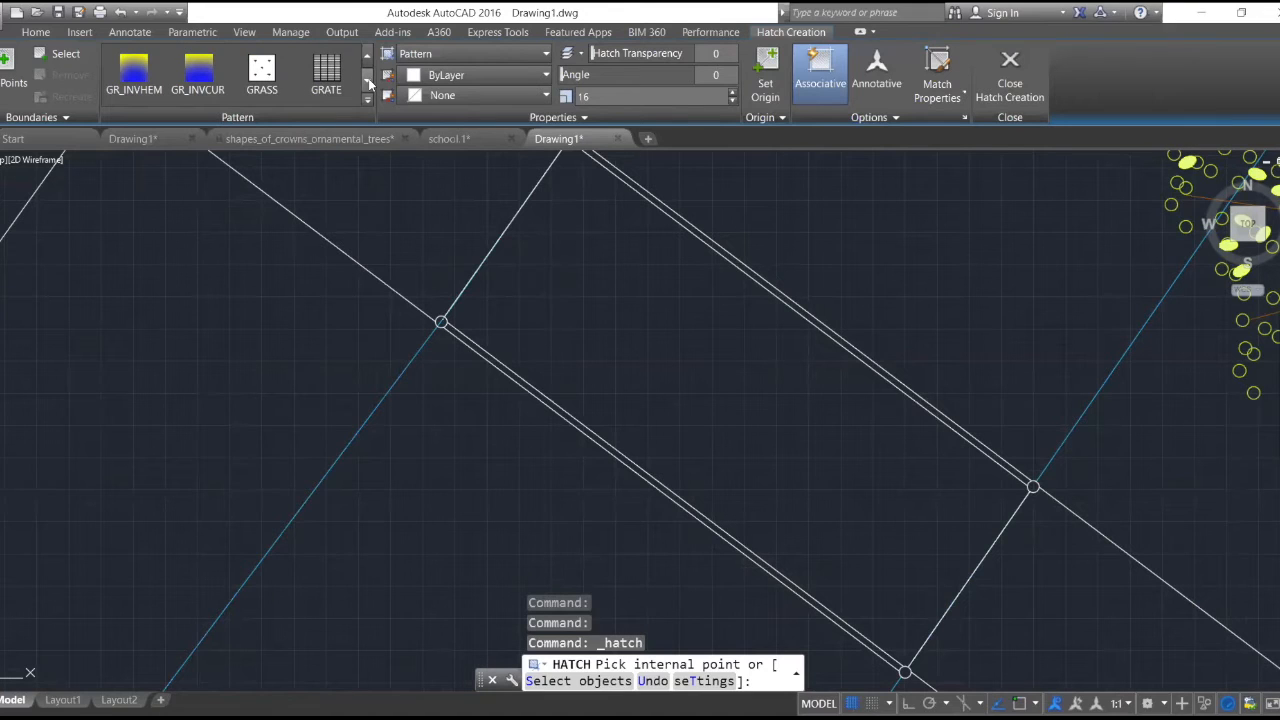
click(368, 83)
click(368, 83)
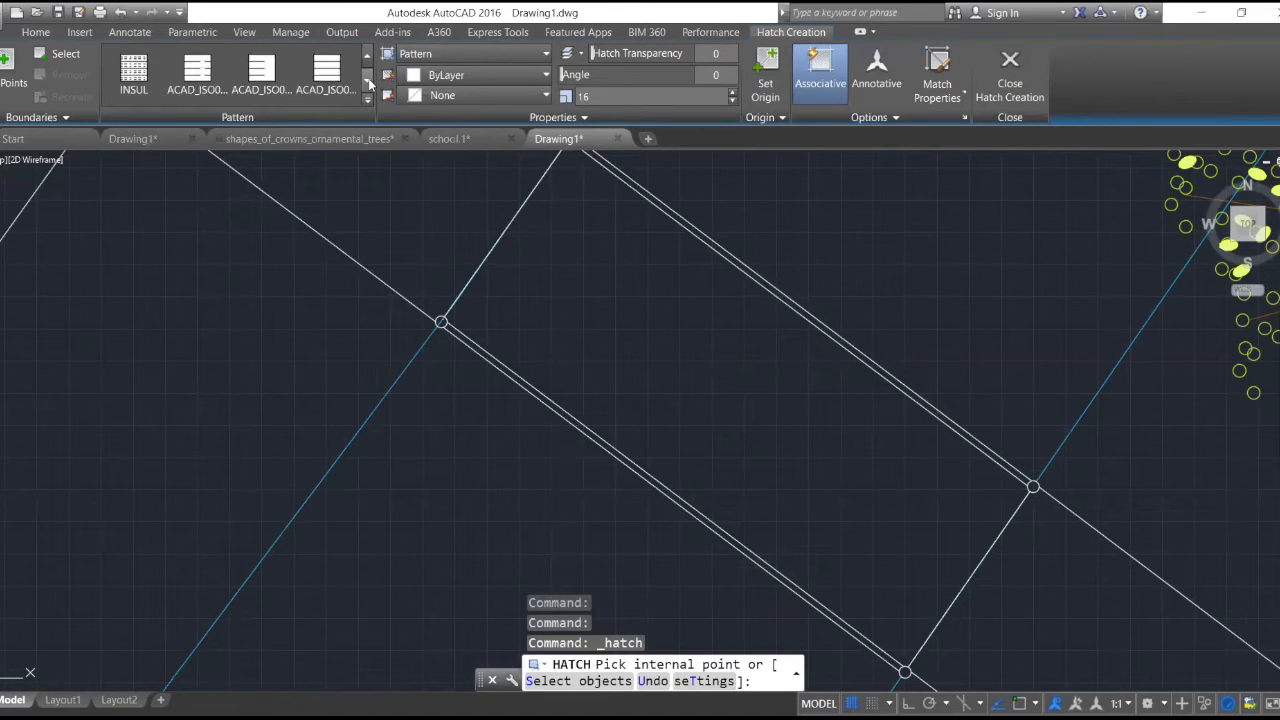
click(368, 83)
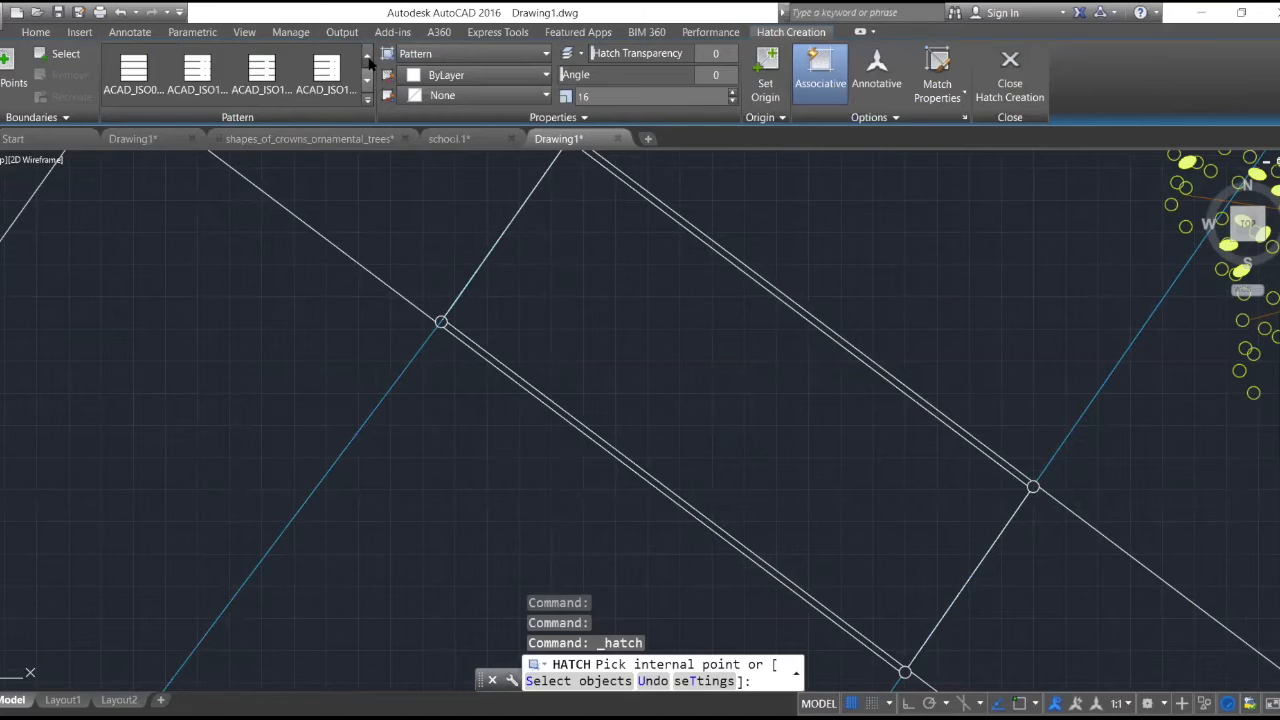
click(368, 58)
click(368, 58)
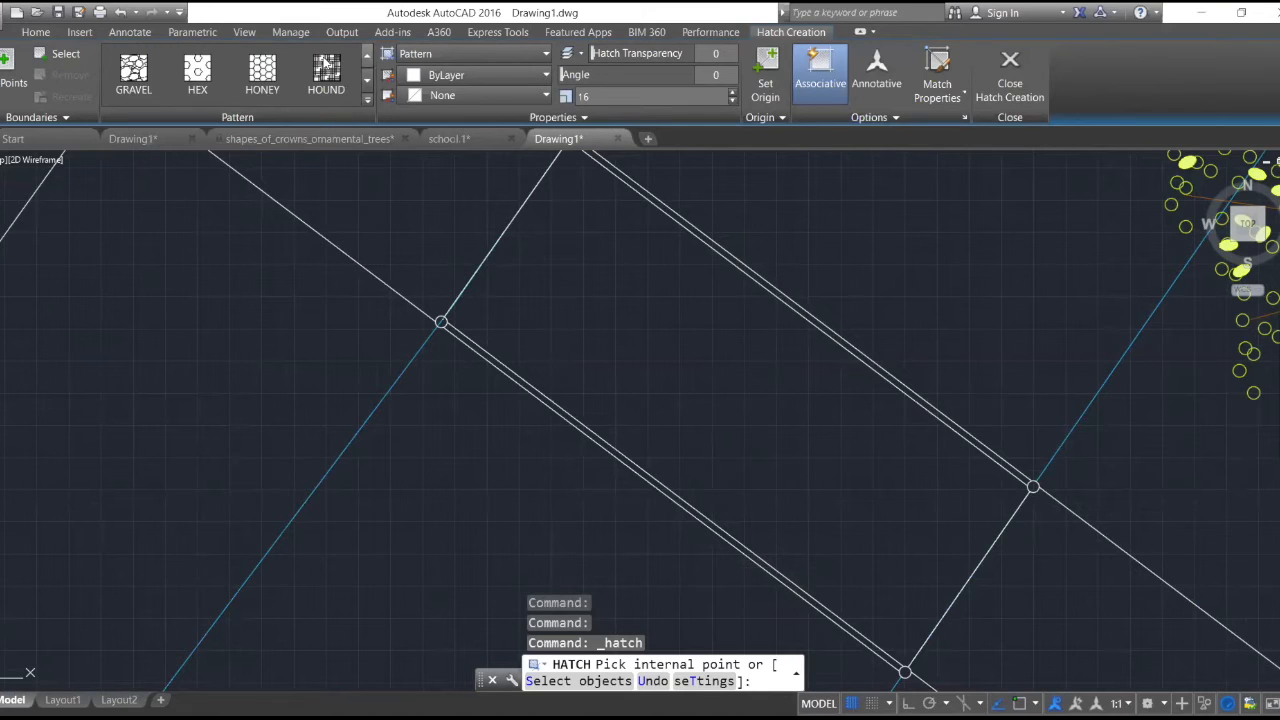
click(262, 72)
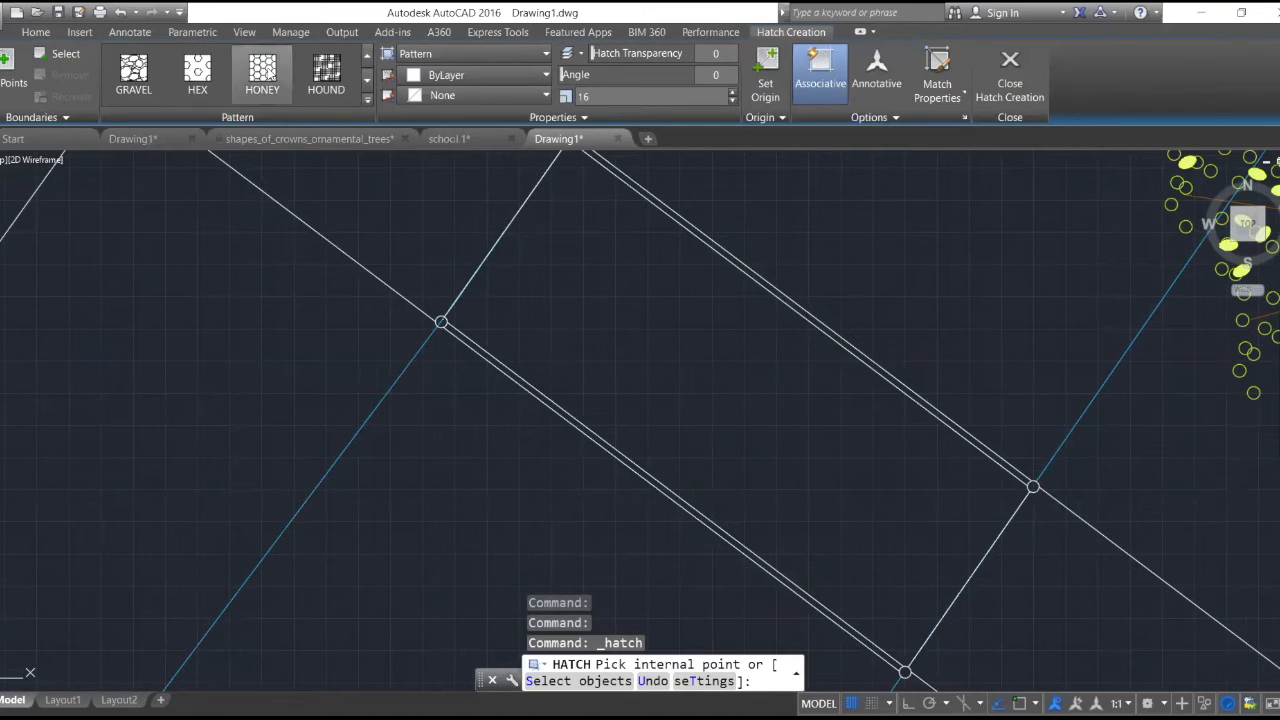
click(602, 281)
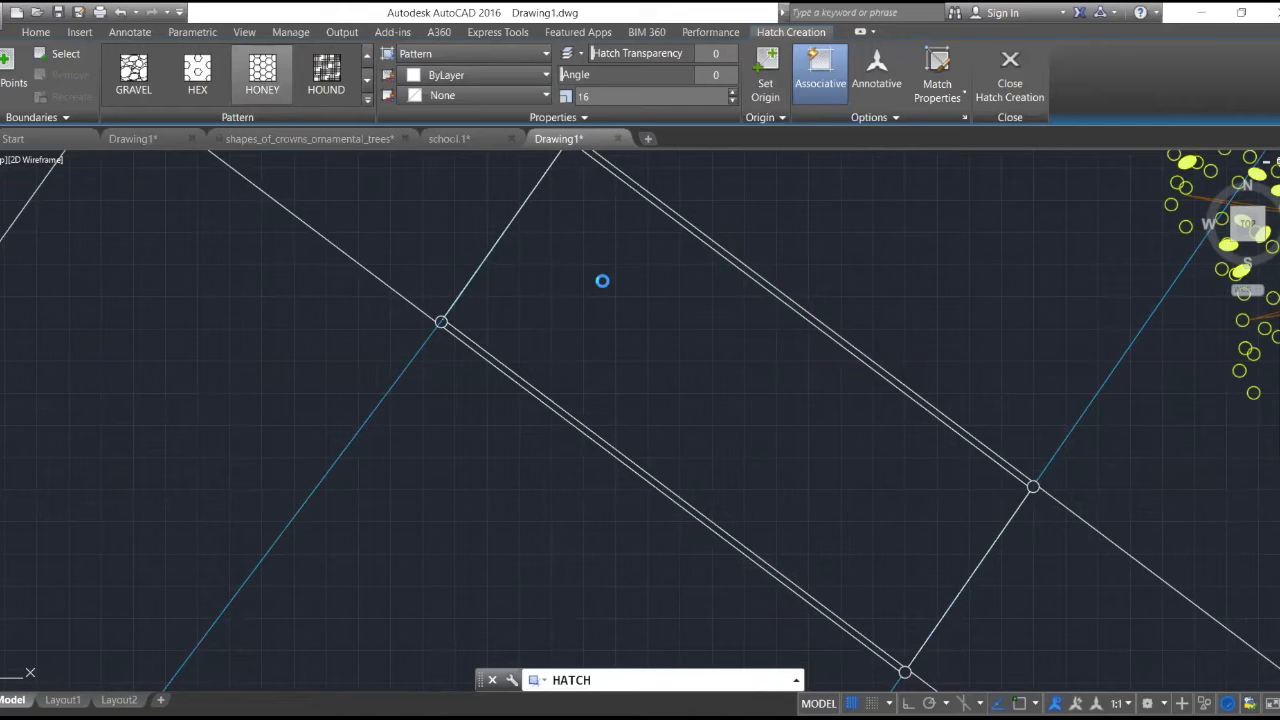
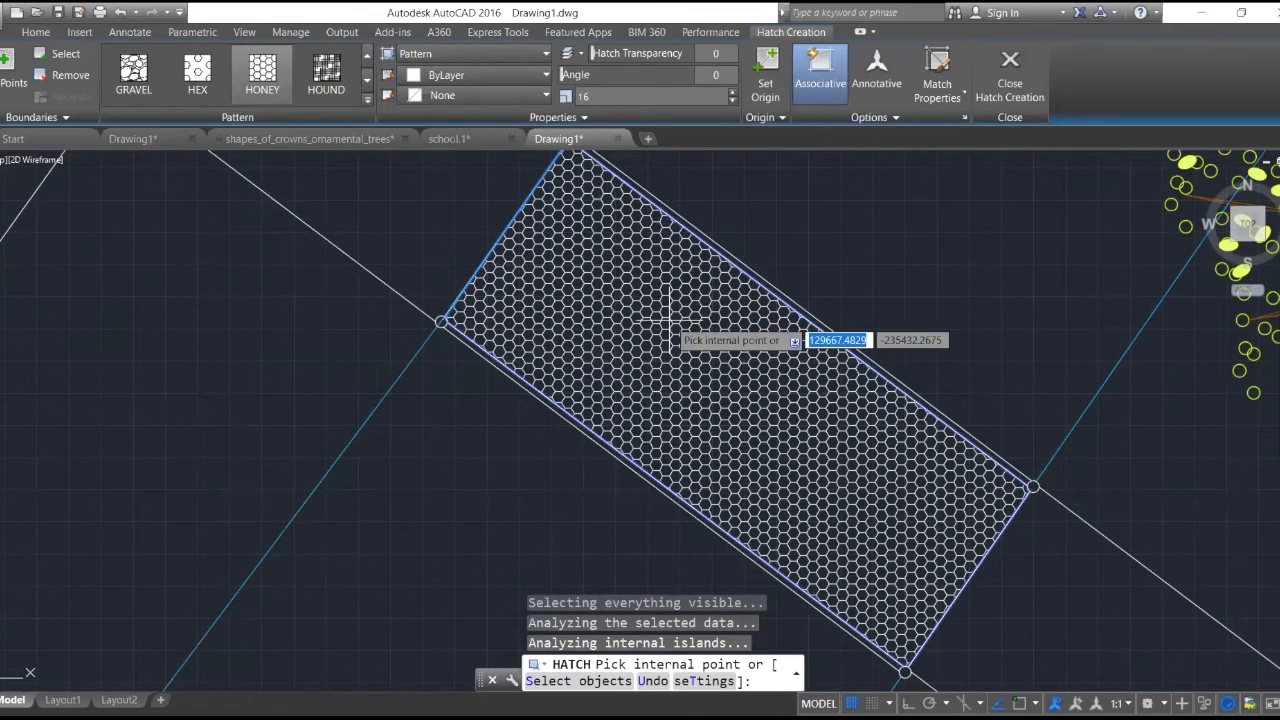
- Set the walkway section's HONEY hatch scale to 35 and finish the hatch
click(733, 91)
click(733, 91)
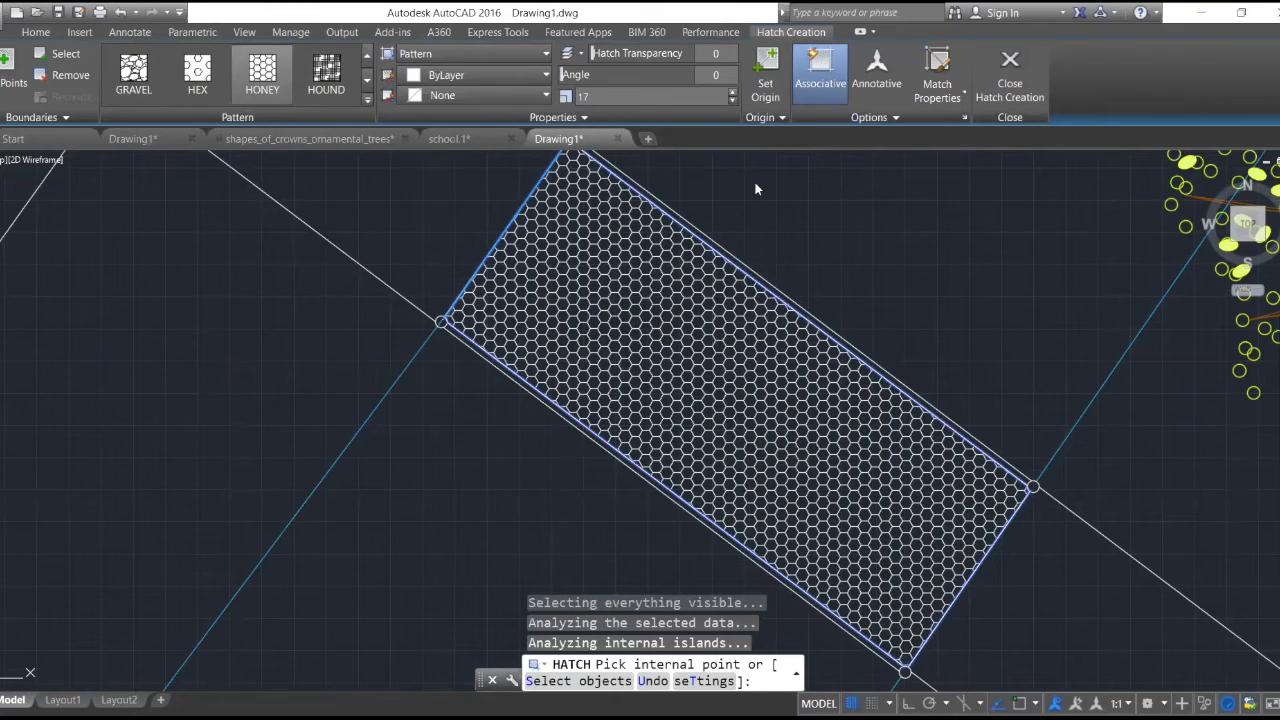
scroll(757, 307, down, 2)
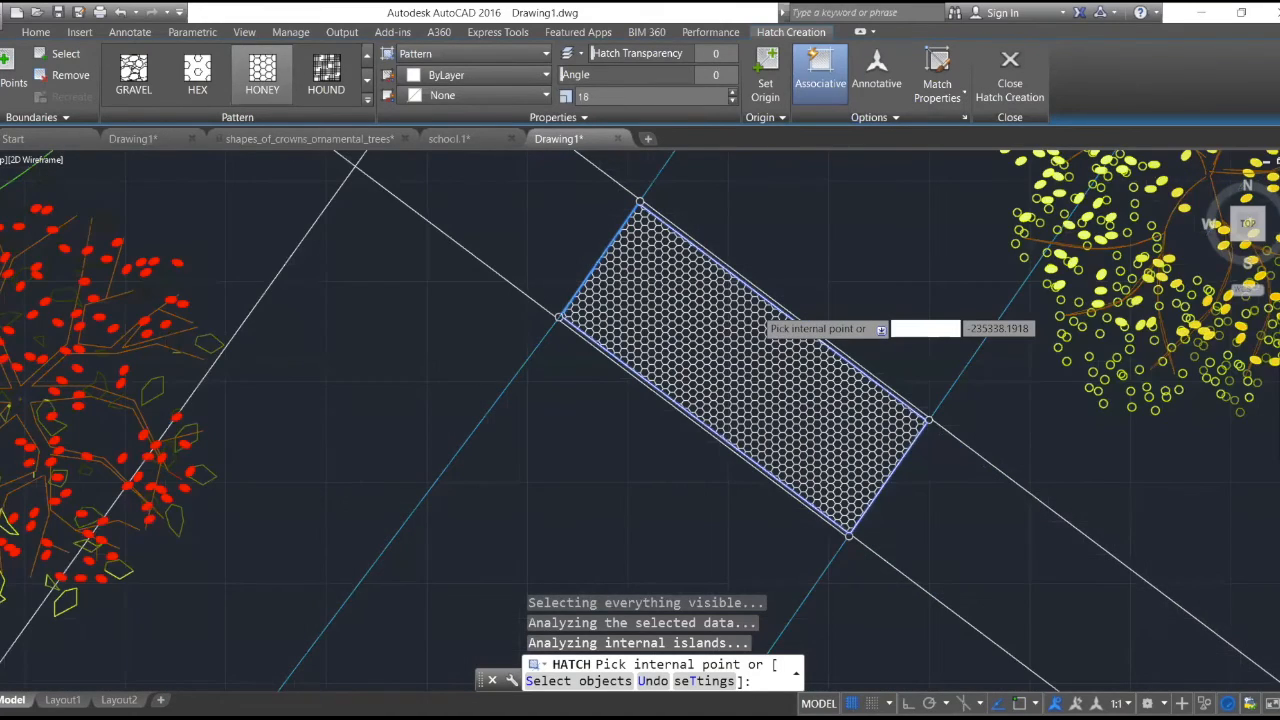
scroll(757, 313, down, 3)
scroll(828, 340, down, 1)
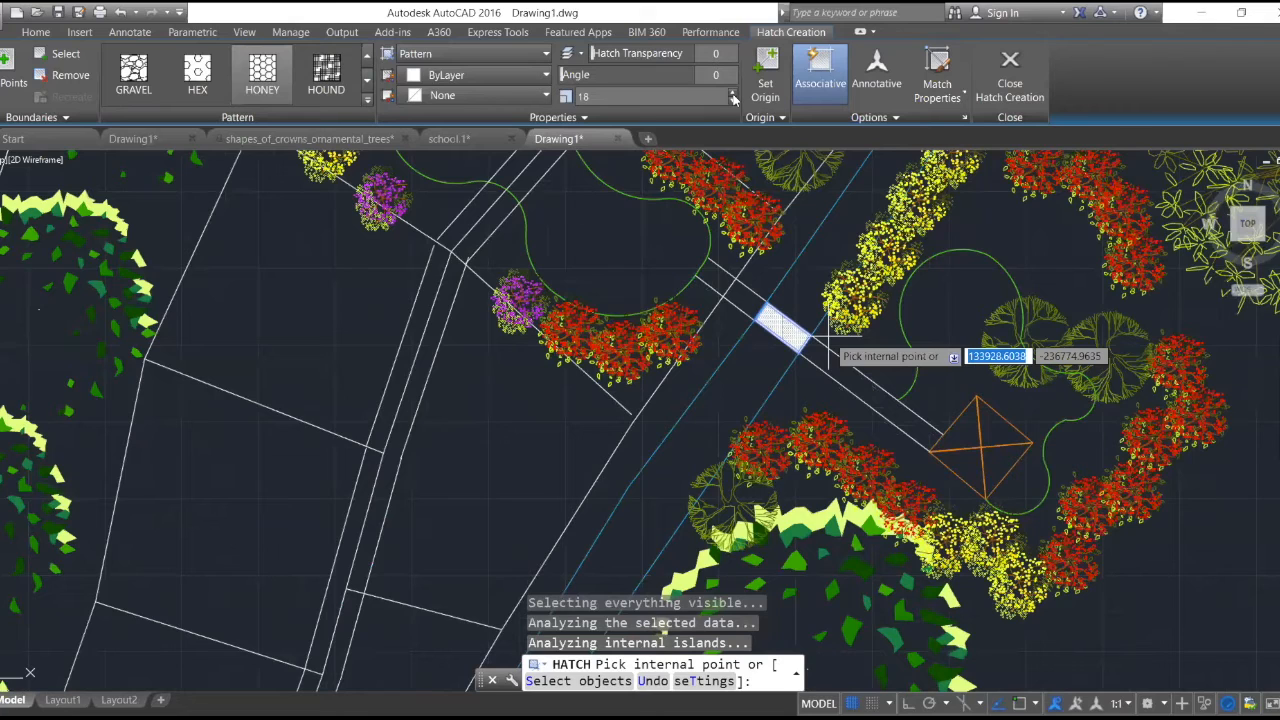
scroll(828, 336, up, 4)
click(732, 93)
click(732, 93)
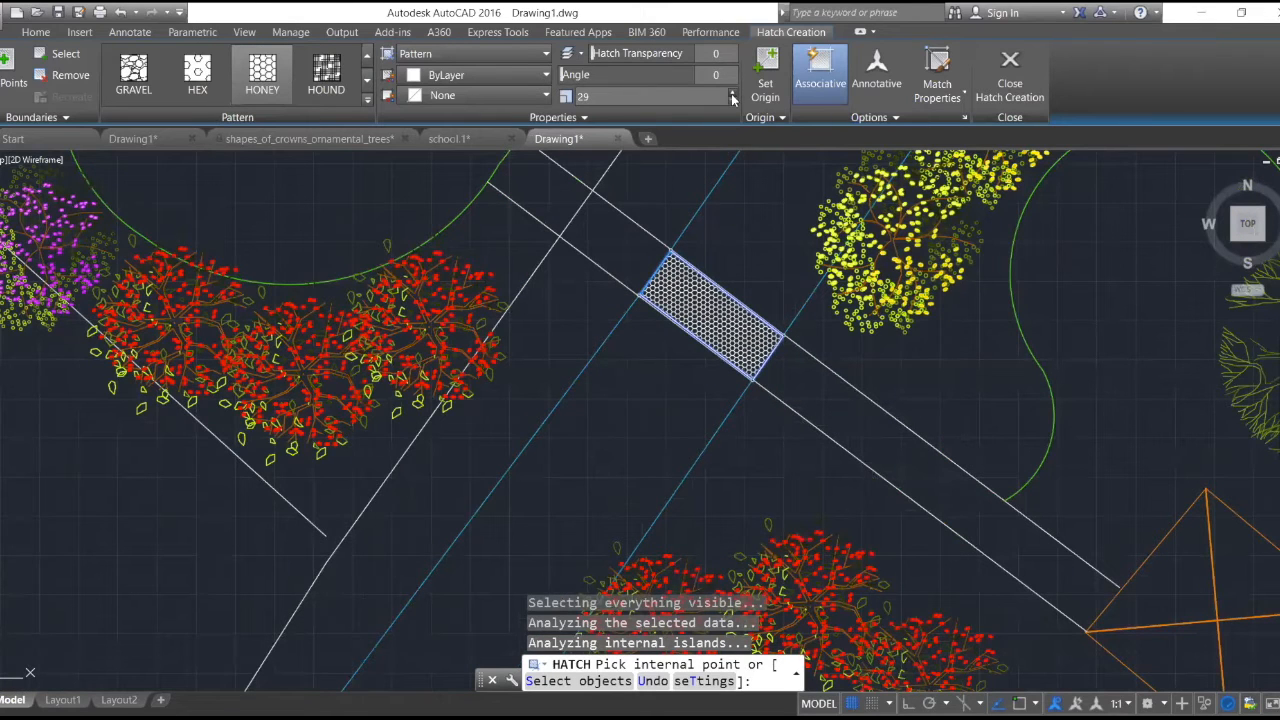
click(732, 93)
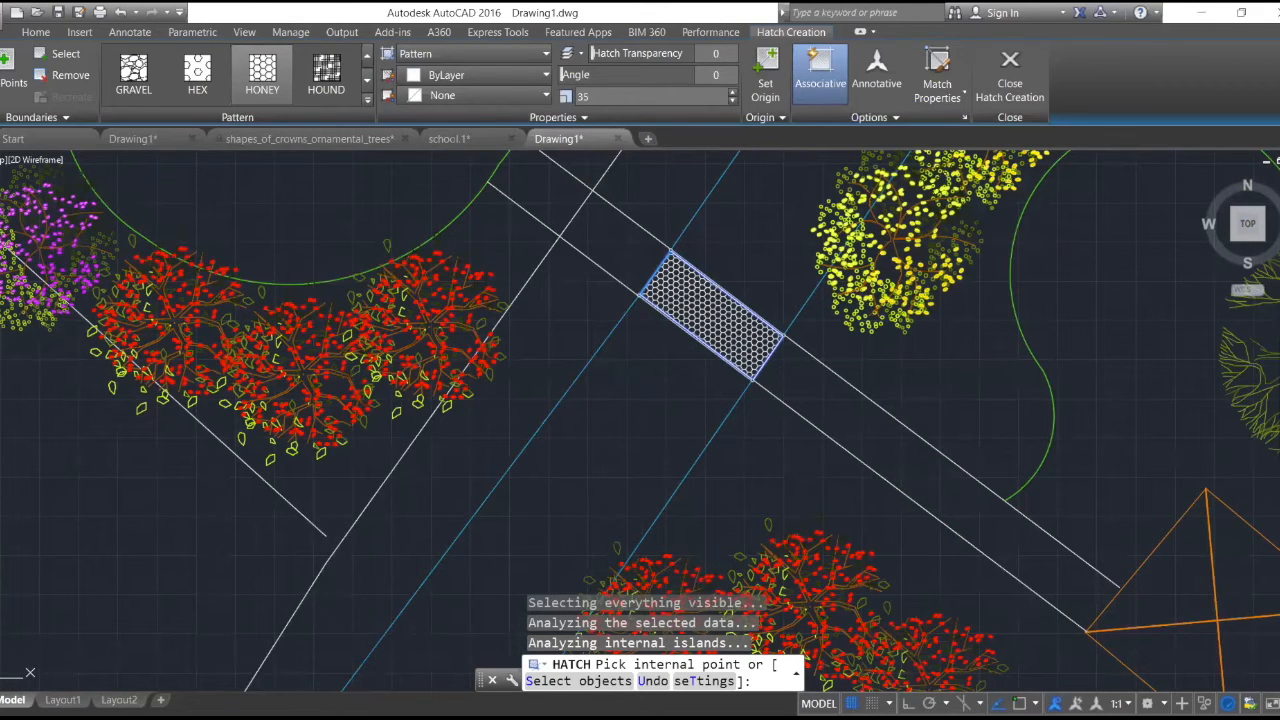
scroll(778, 402, up, 4)
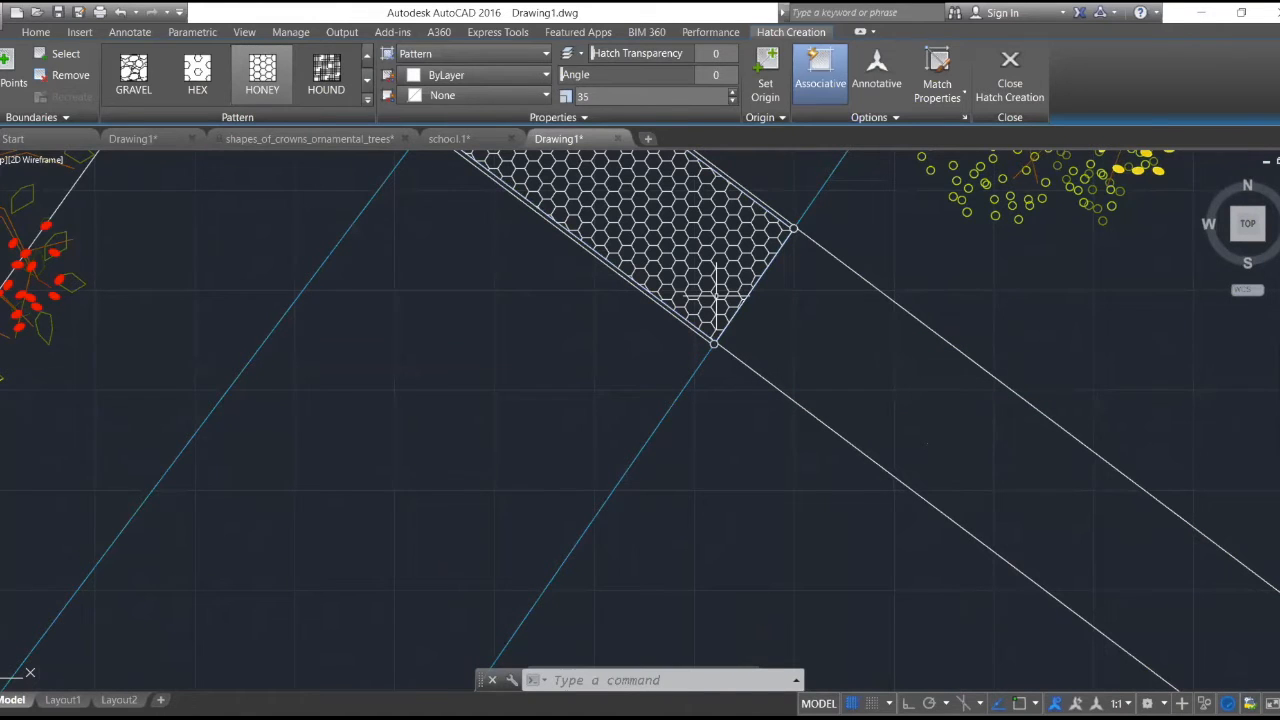
key(Escape)
- Examine the honeycomb hatch between the walkway edges up close and within the whole Laman Galeri Kelulut plan
scroll(740, 260, down, 5)
scroll(680, 268, up, 5)
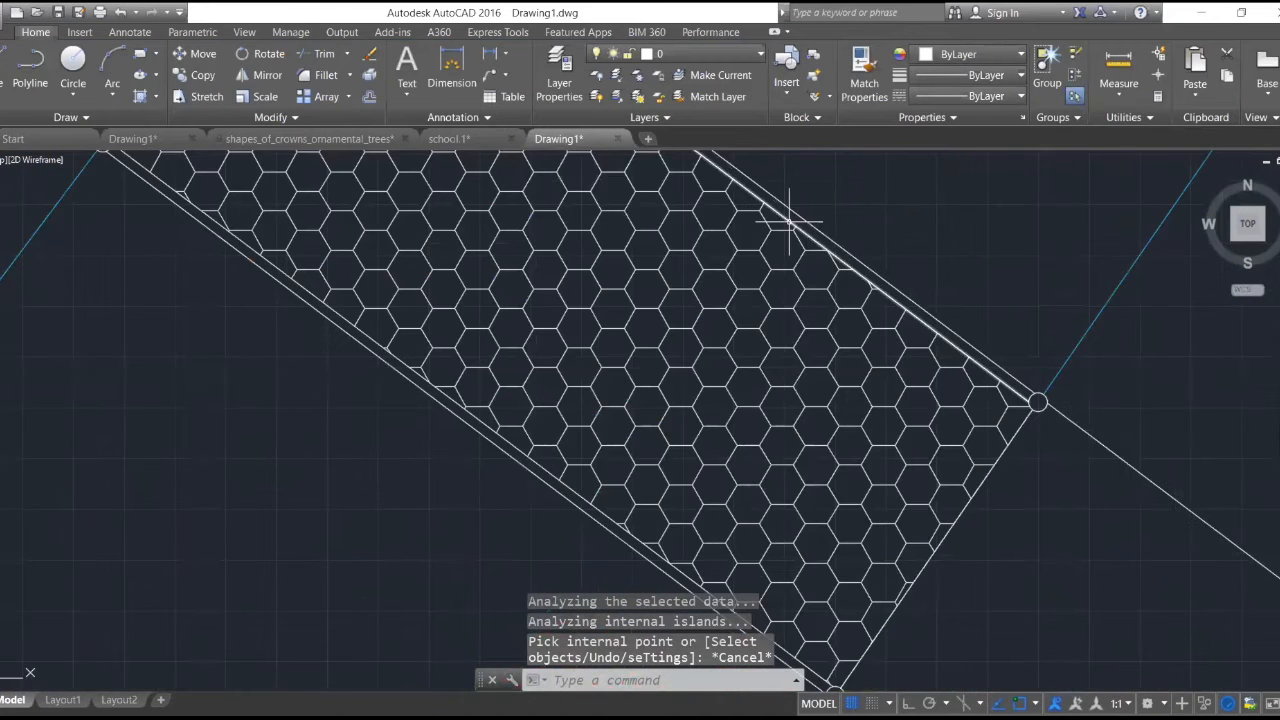
scroll(616, 377, down, 3)
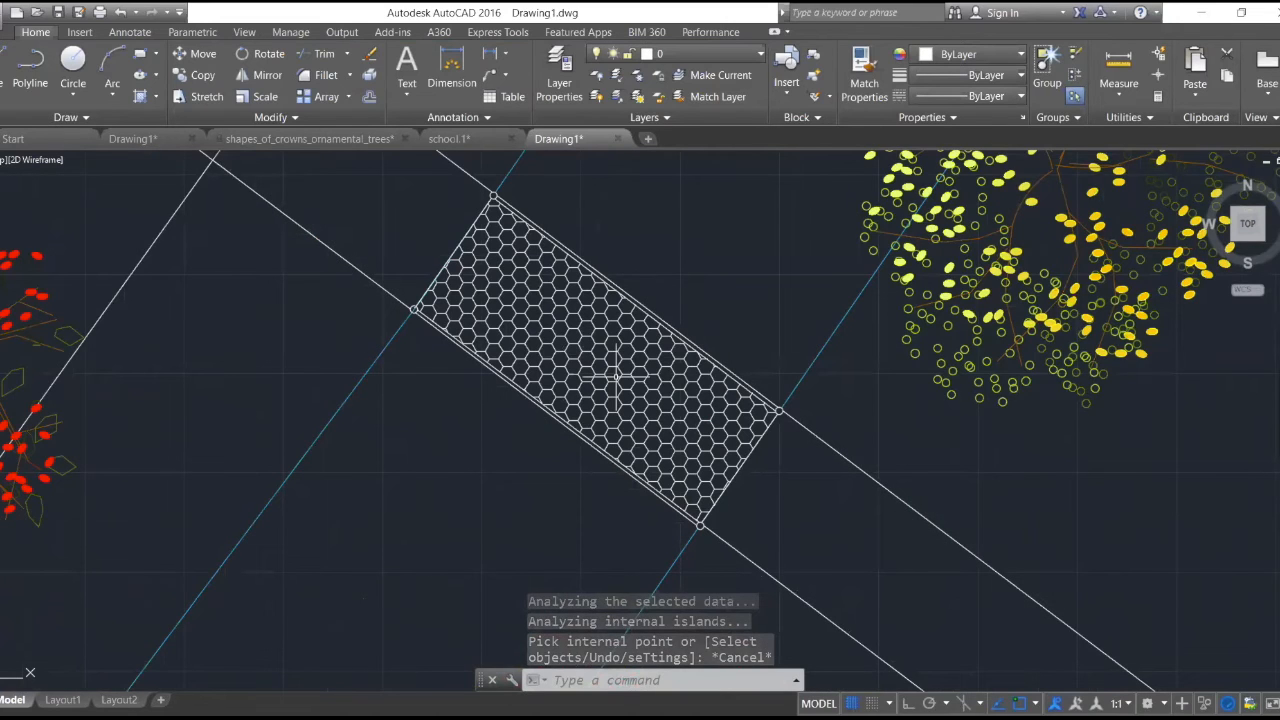
scroll(613, 277, up, 2)
scroll(625, 318, down, 2)
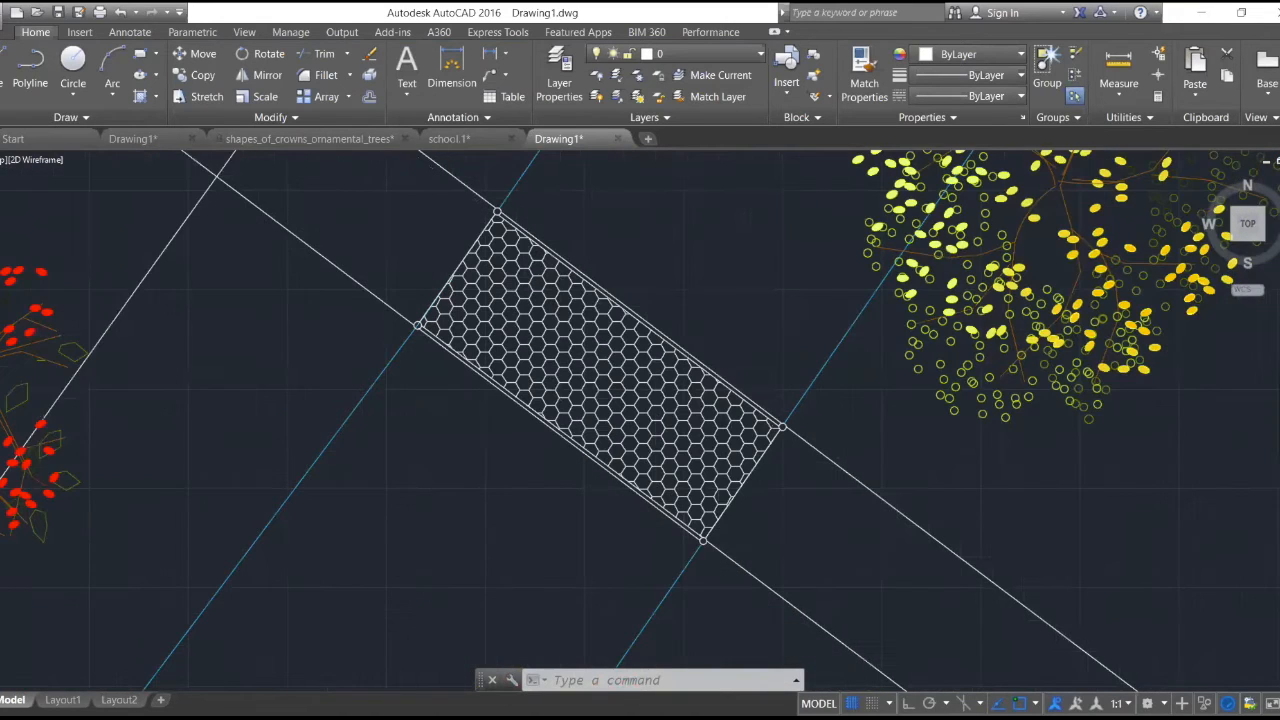
scroll(625, 320, down, 3)
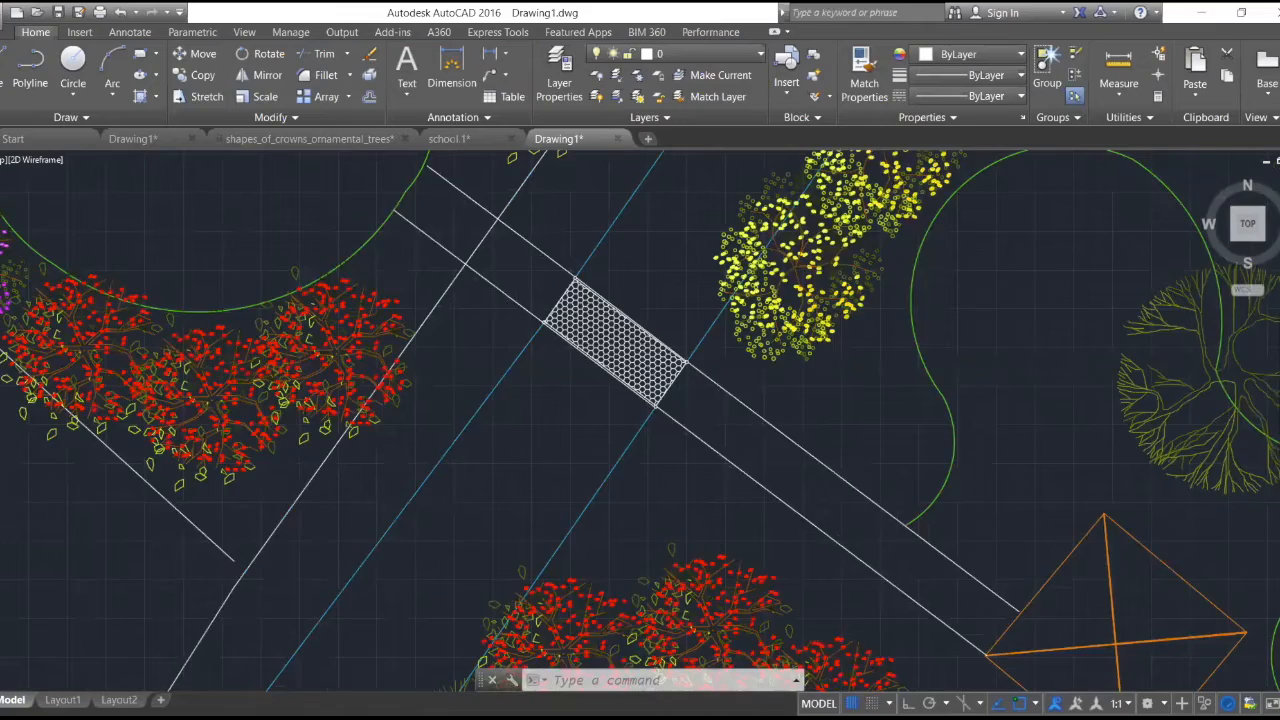
scroll(620, 338, down, 4)
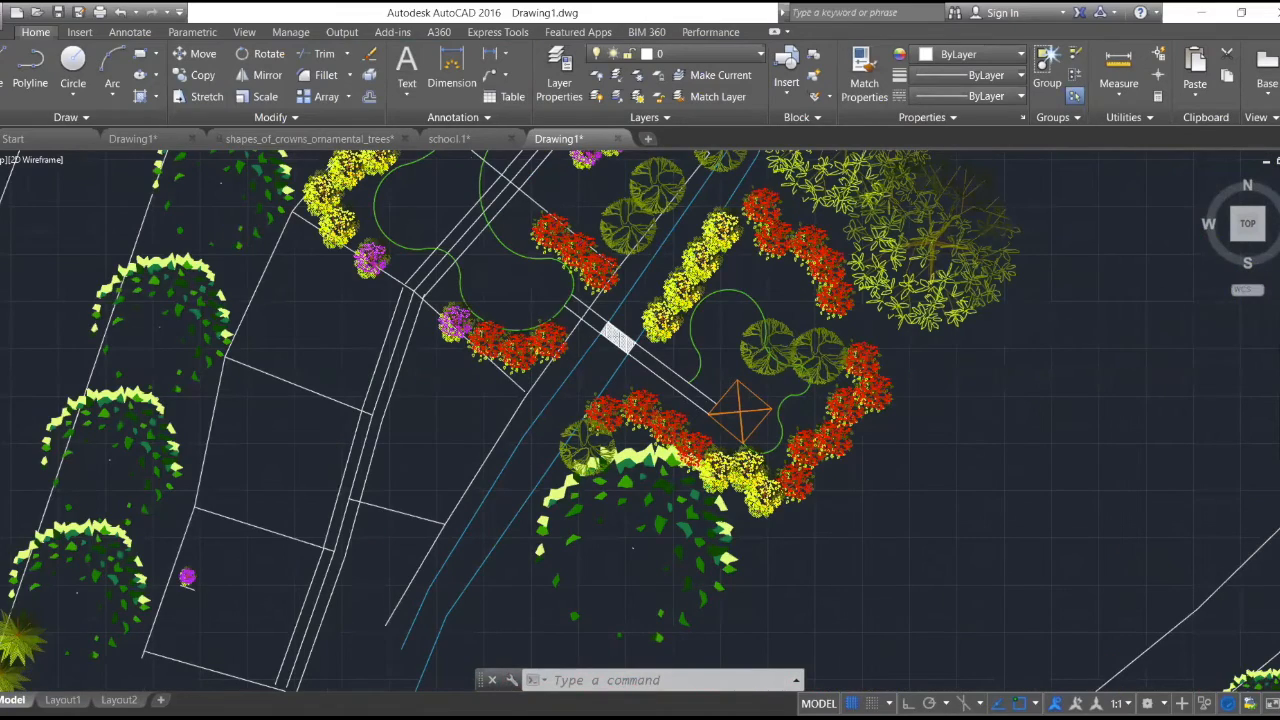
scroll(683, 353, down, 2)
scroll(685, 355, down, 6)
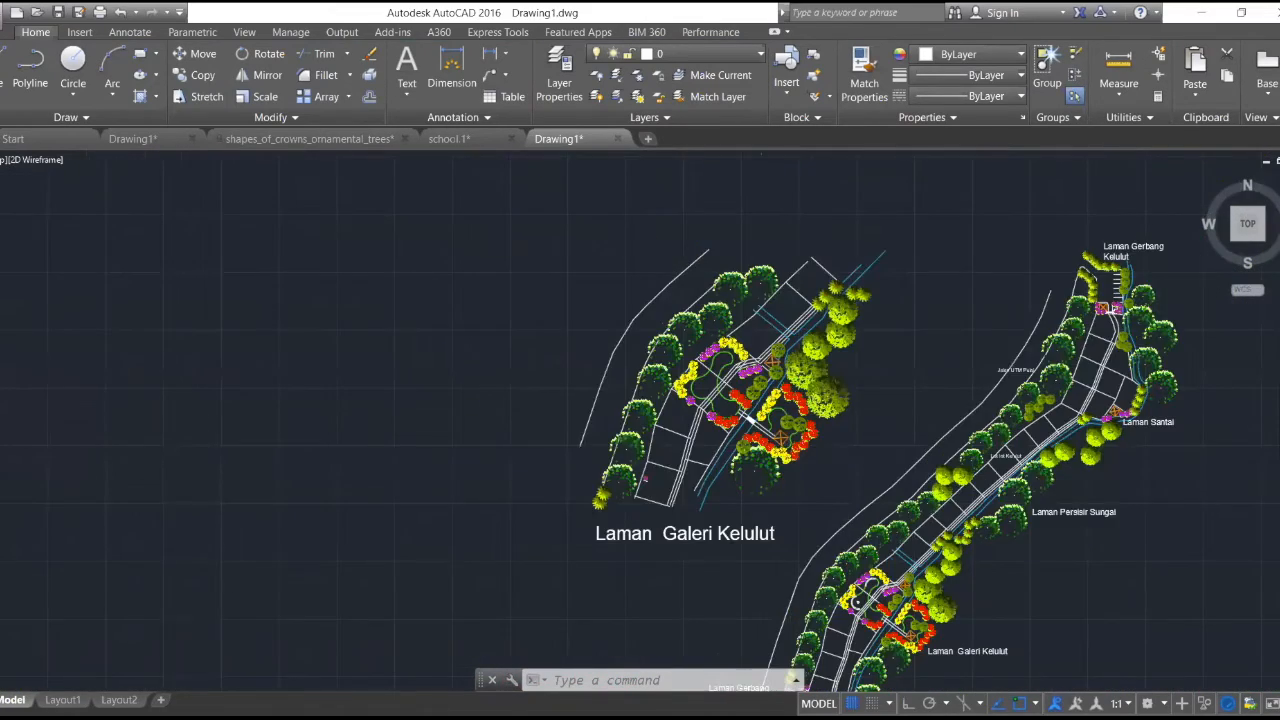
scroll(860, 413, up, 4)
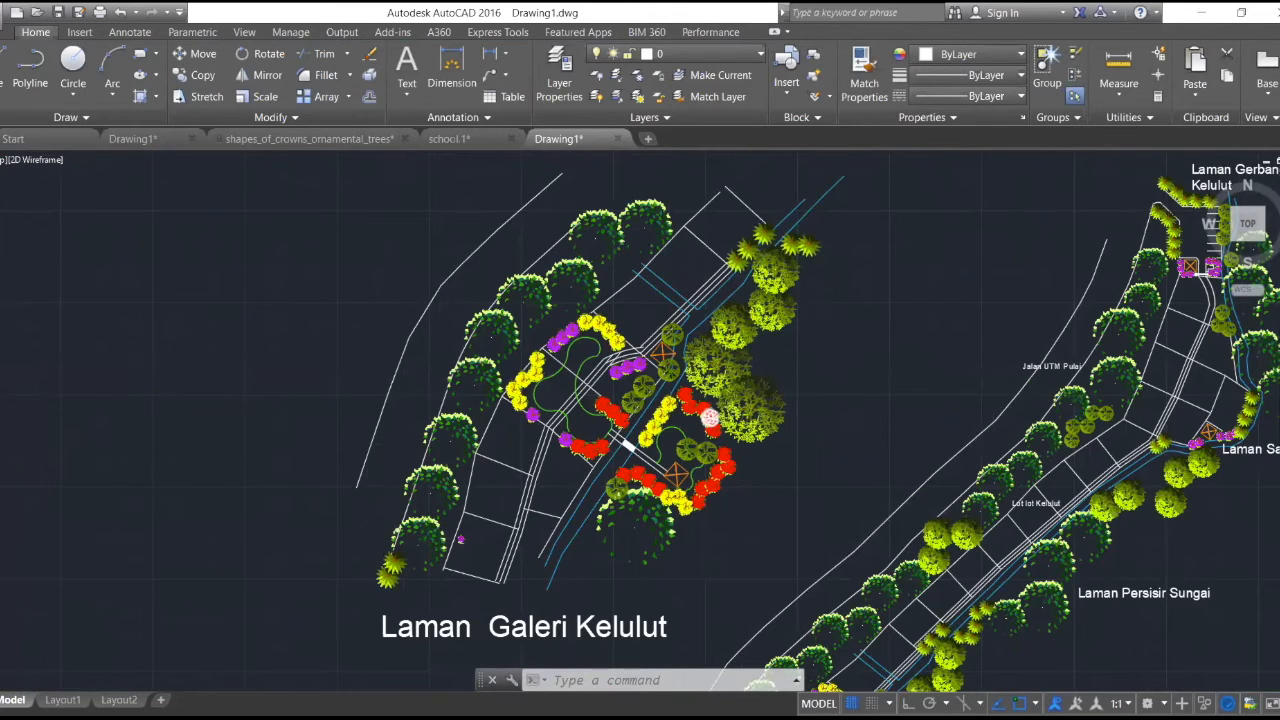
- Erase the two long walkway edge lines between the hatched section and the orange square structure
scroll(709, 416, up, 3)
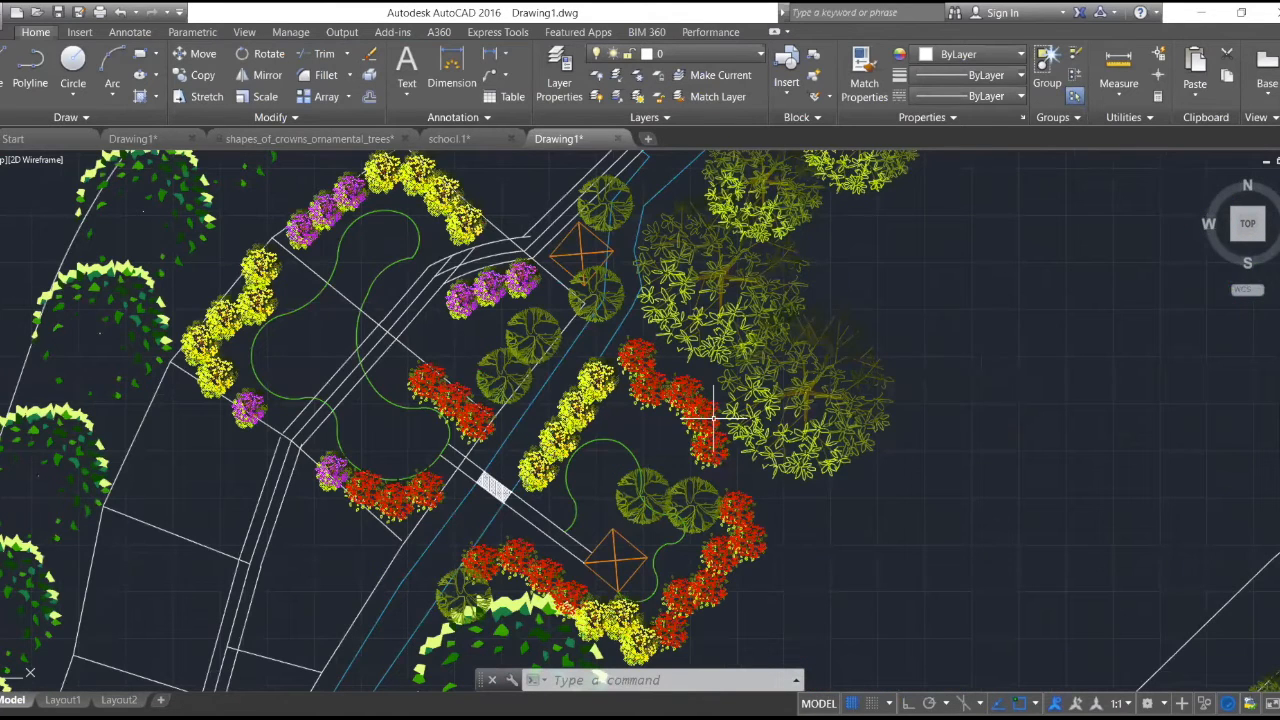
scroll(713, 413, up, 2)
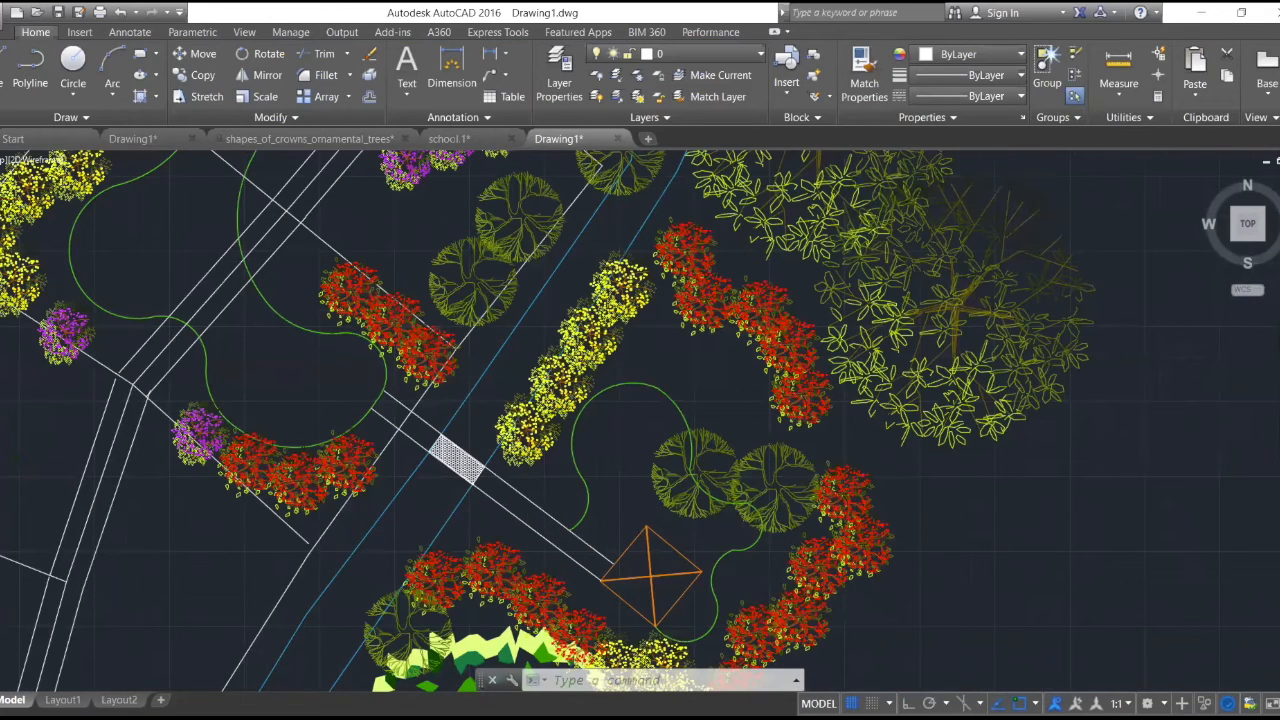
scroll(590, 596, up, 5)
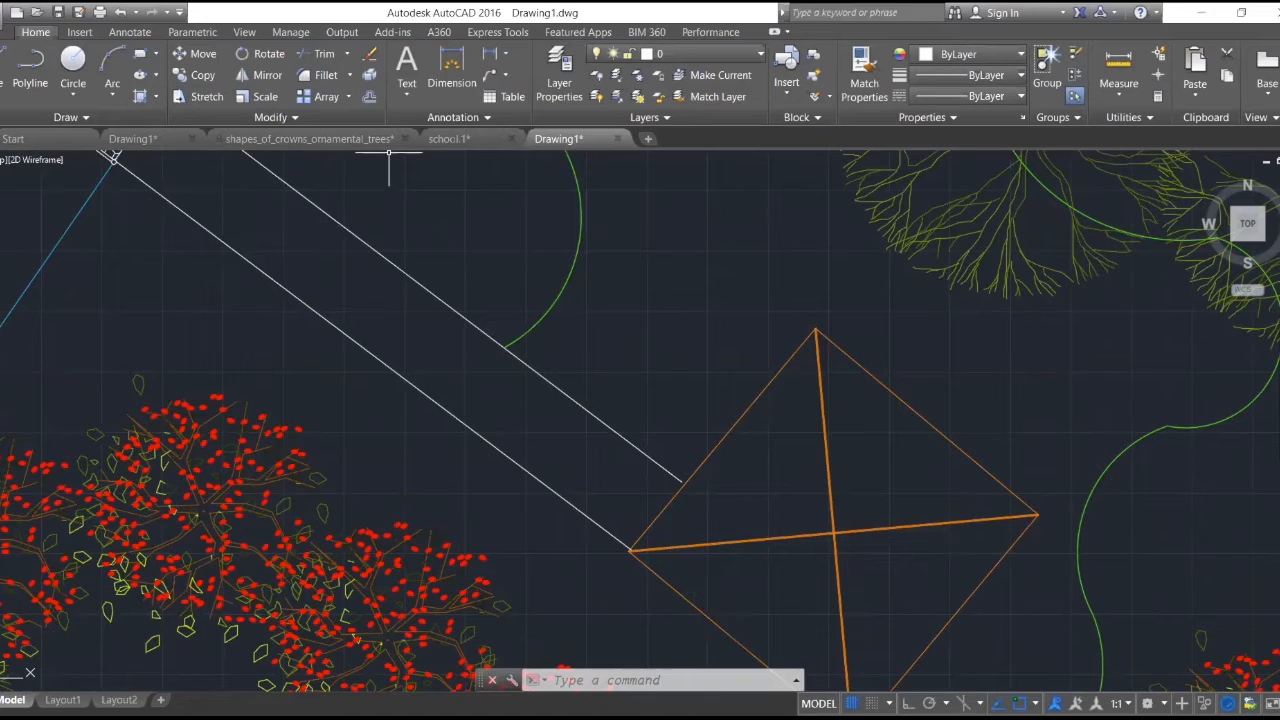
text(e)
key(Return)
click(482, 438)
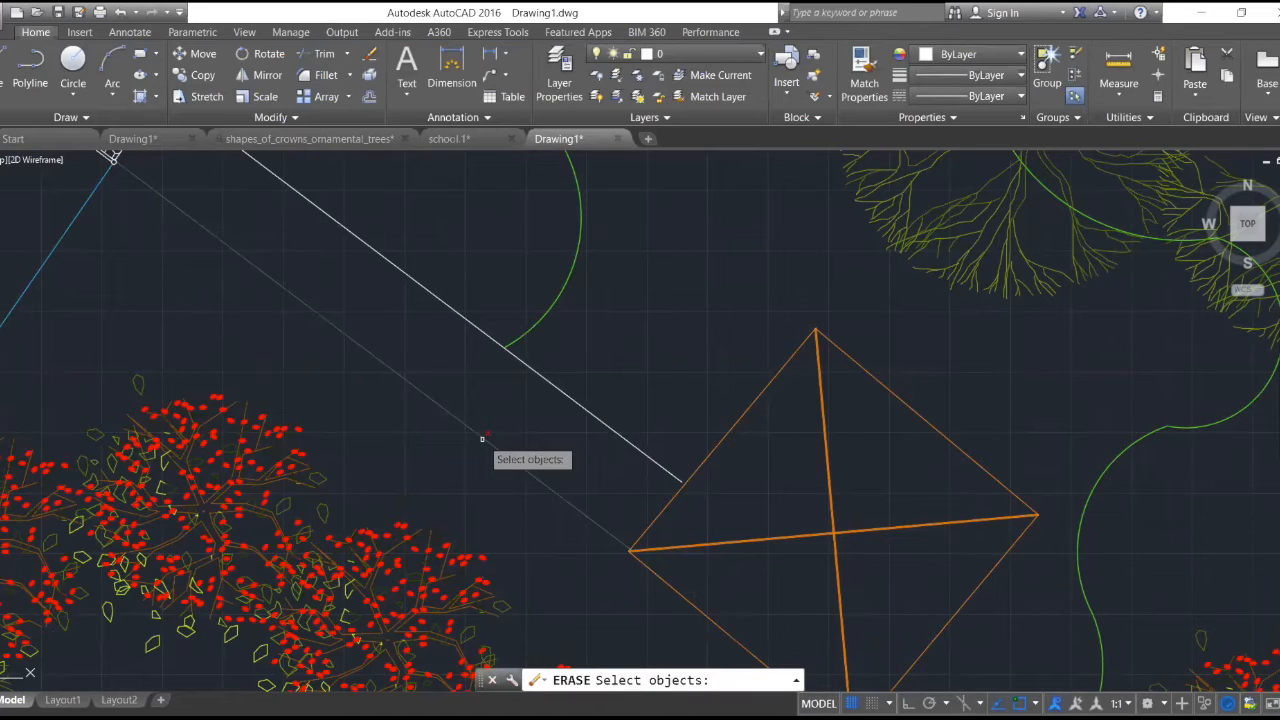
click(565, 392)
key(Return)
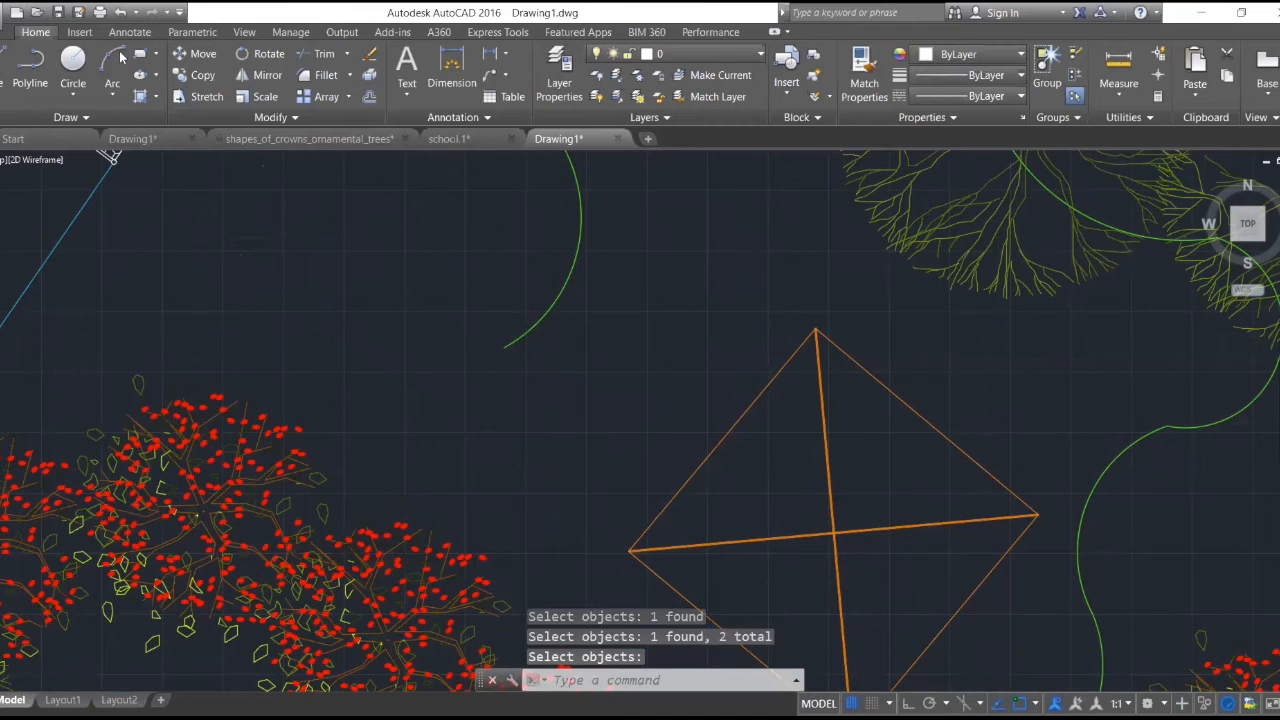
- Undo the erasure of the two walkway edge lines
click(121, 13)
click(121, 13)
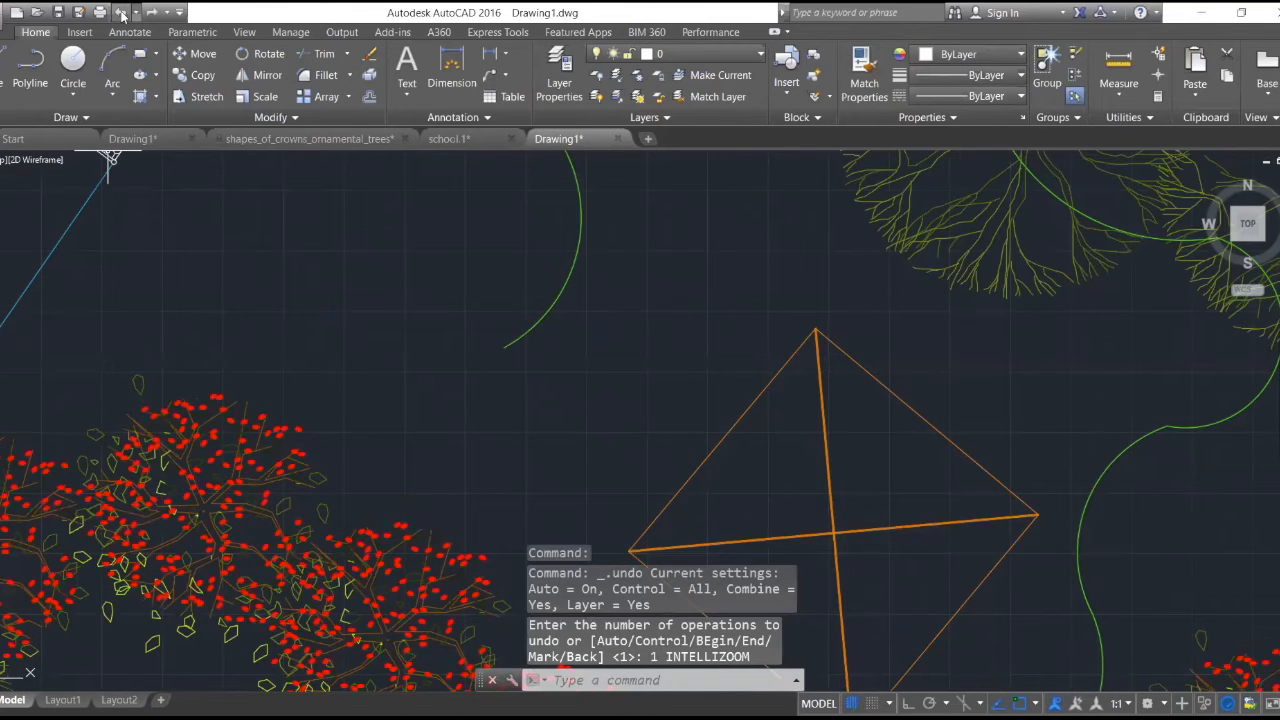
click(121, 13)
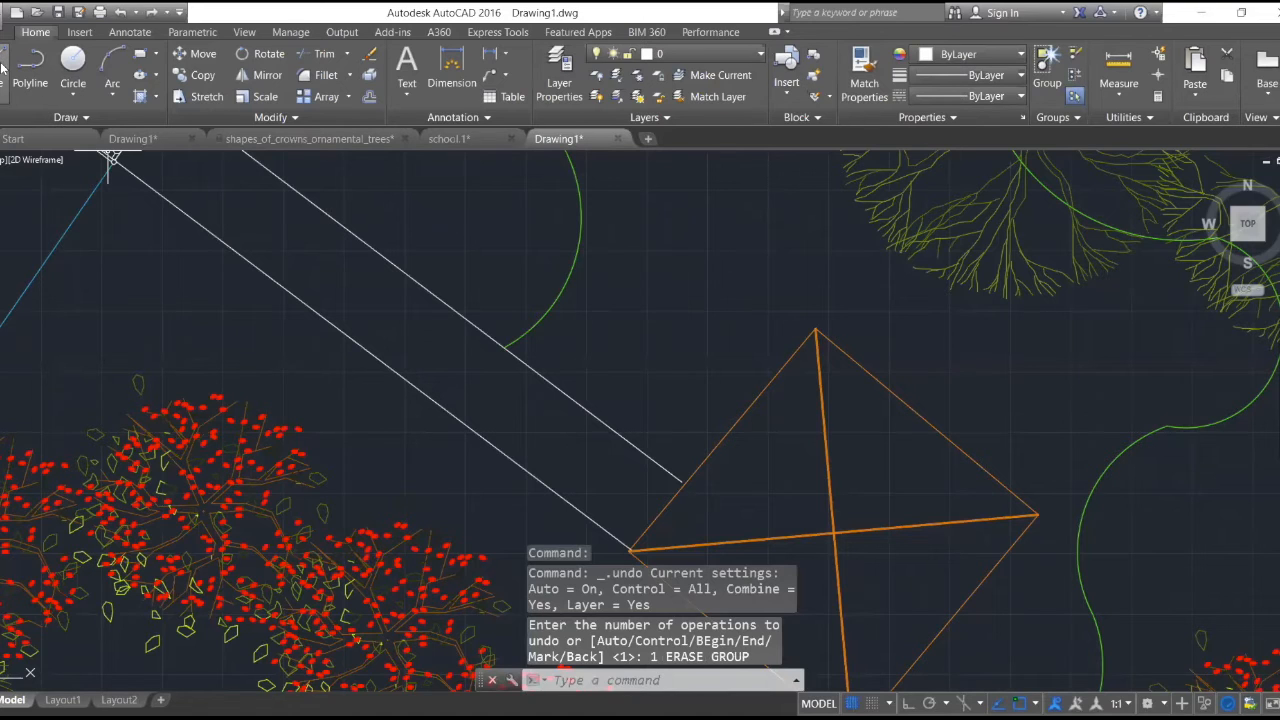
- Draw a line from the orange structure's nearest corner back along the walkway's lower edge, continuing about 2073 units across past the upper edge
text(l)
key(Return)
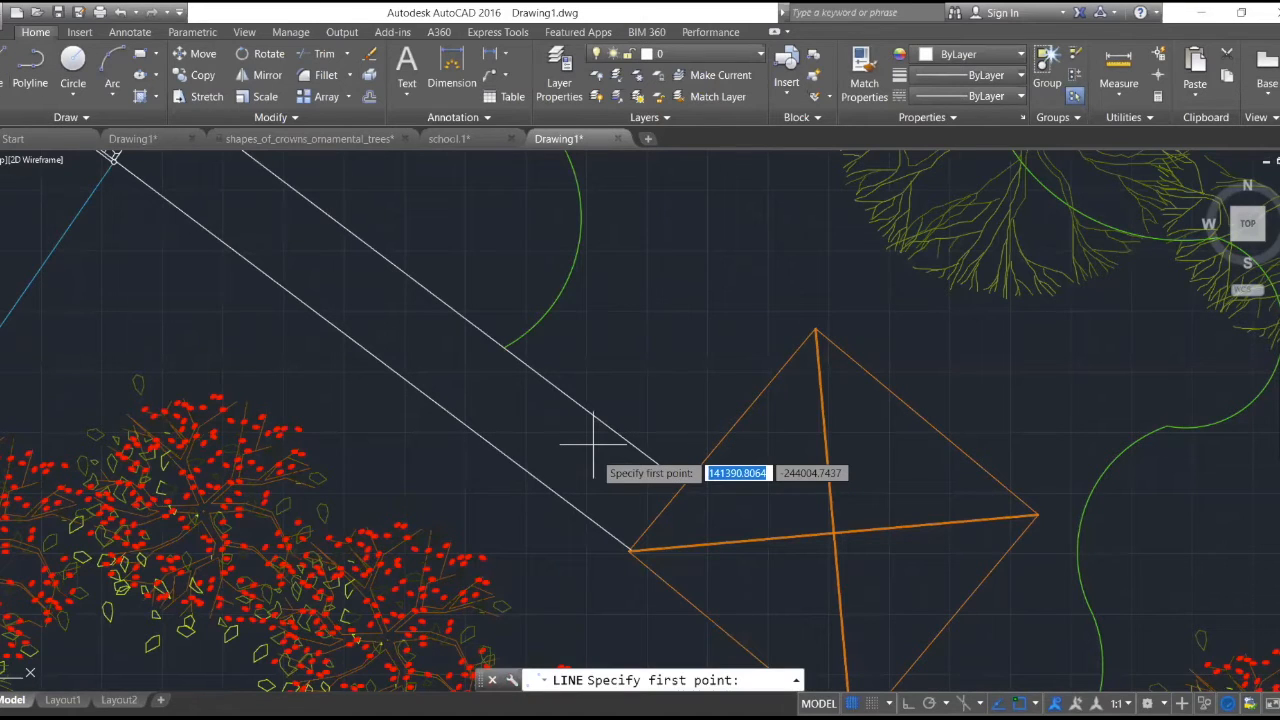
scroll(576, 522, up, 4)
click(576, 522)
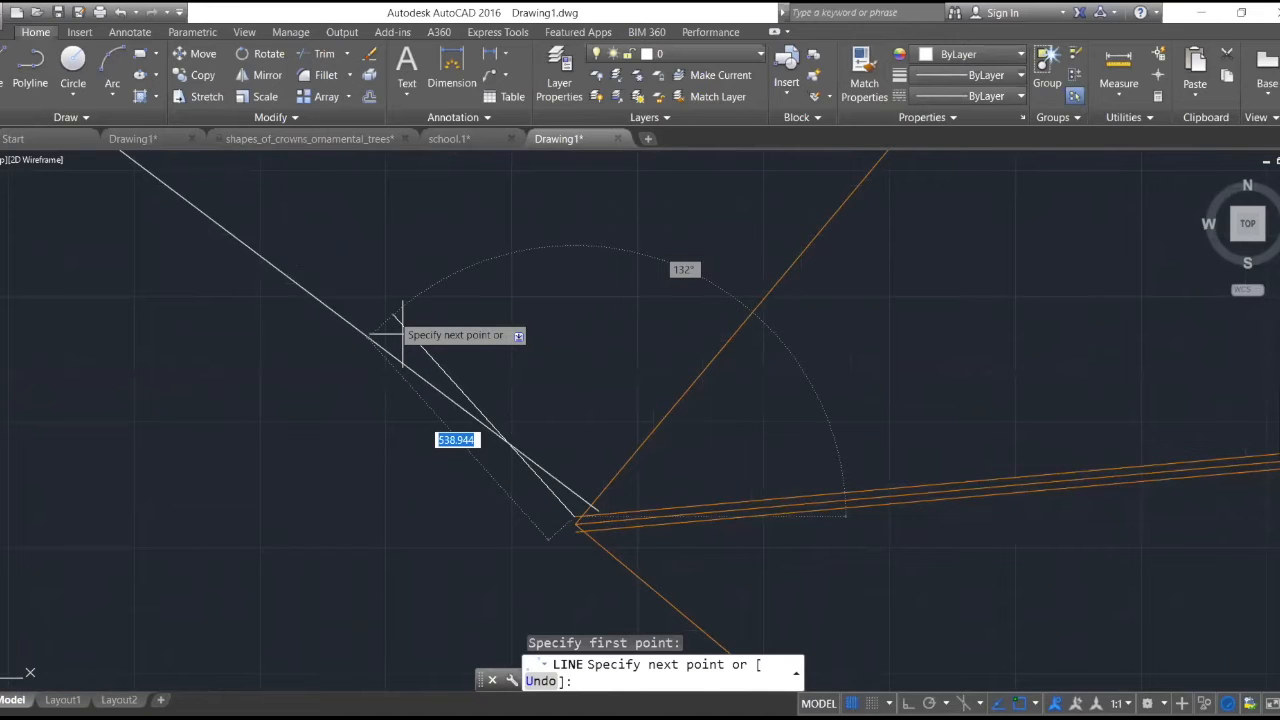
scroll(412, 348, down, 4)
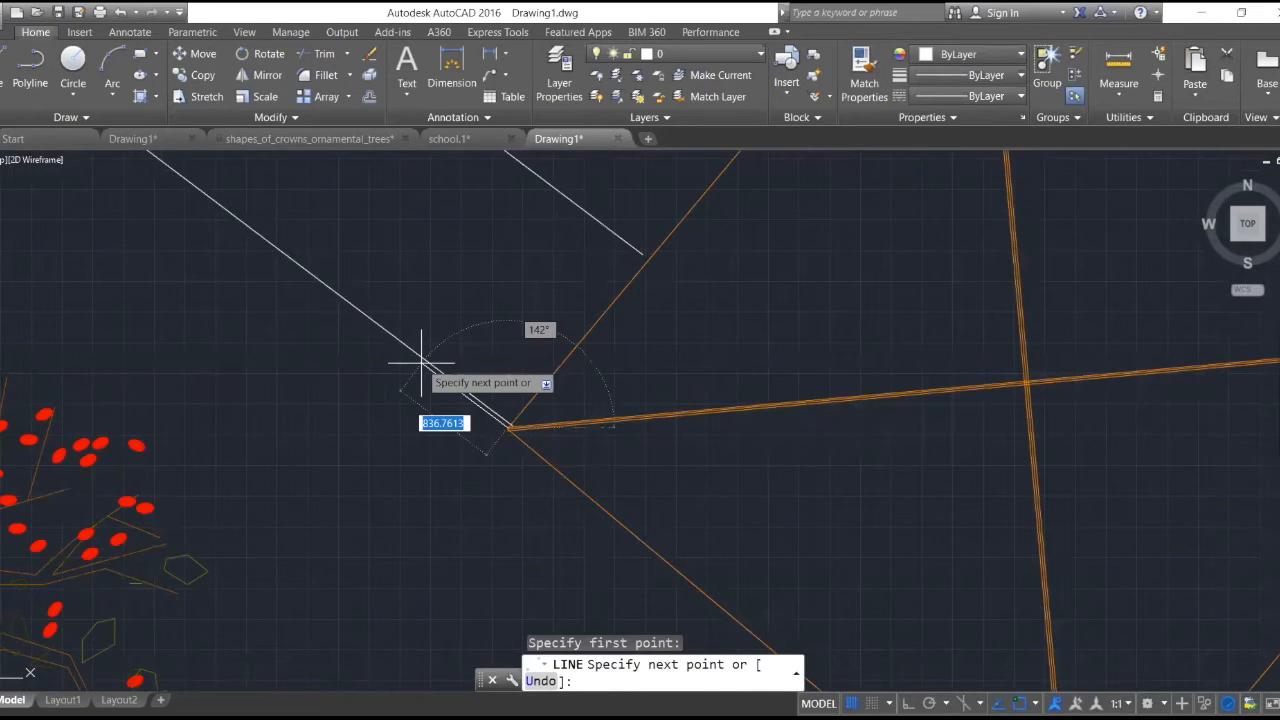
scroll(421, 364, down, 4)
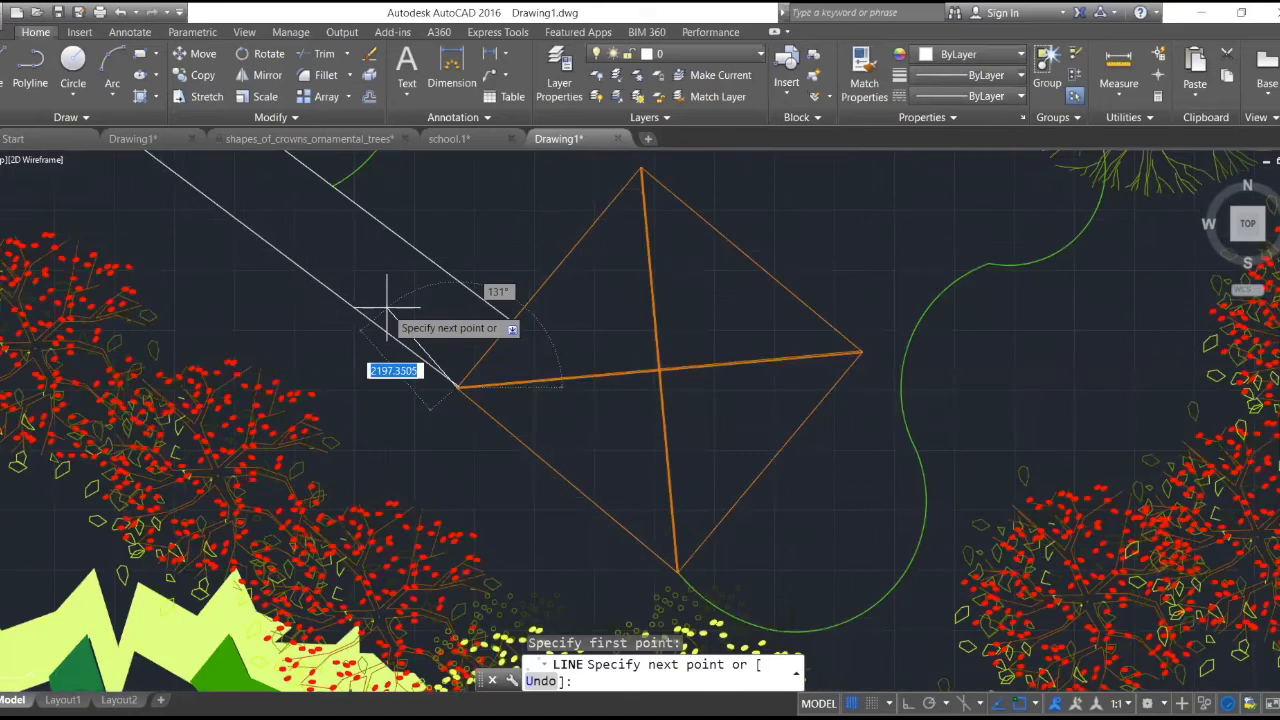
scroll(386, 310, up, 4)
click(404, 370)
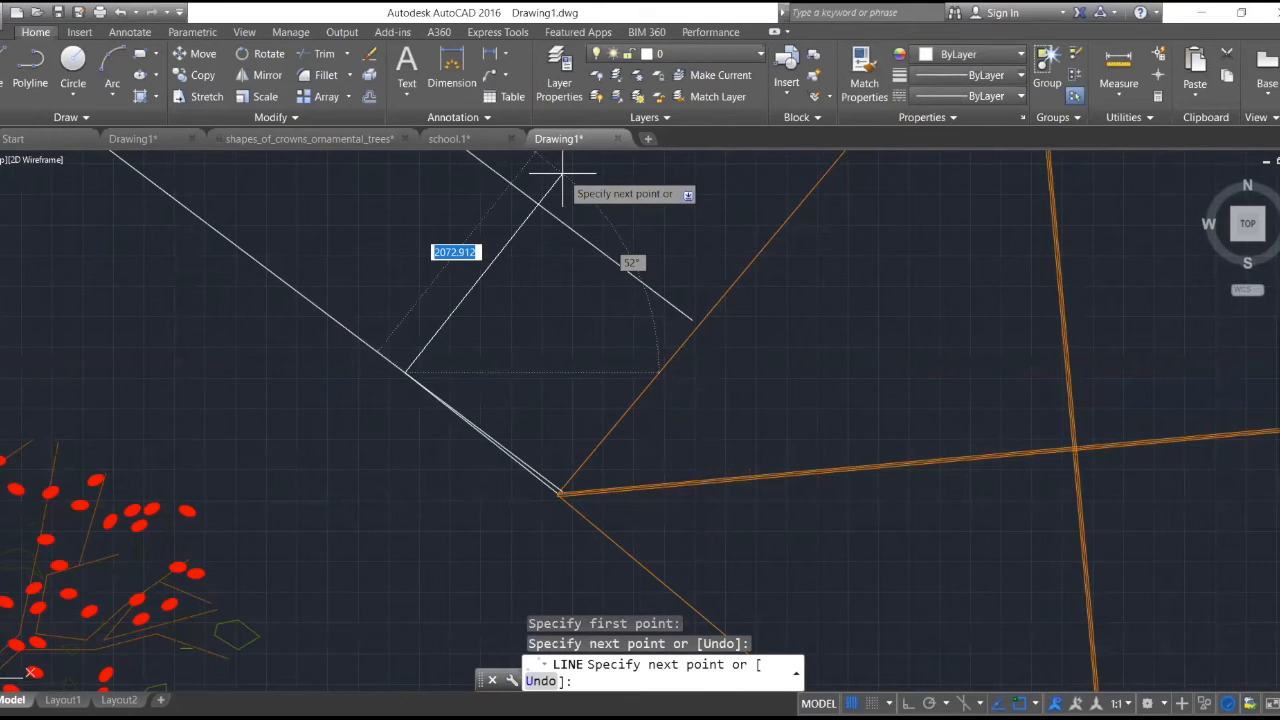
click(563, 175)
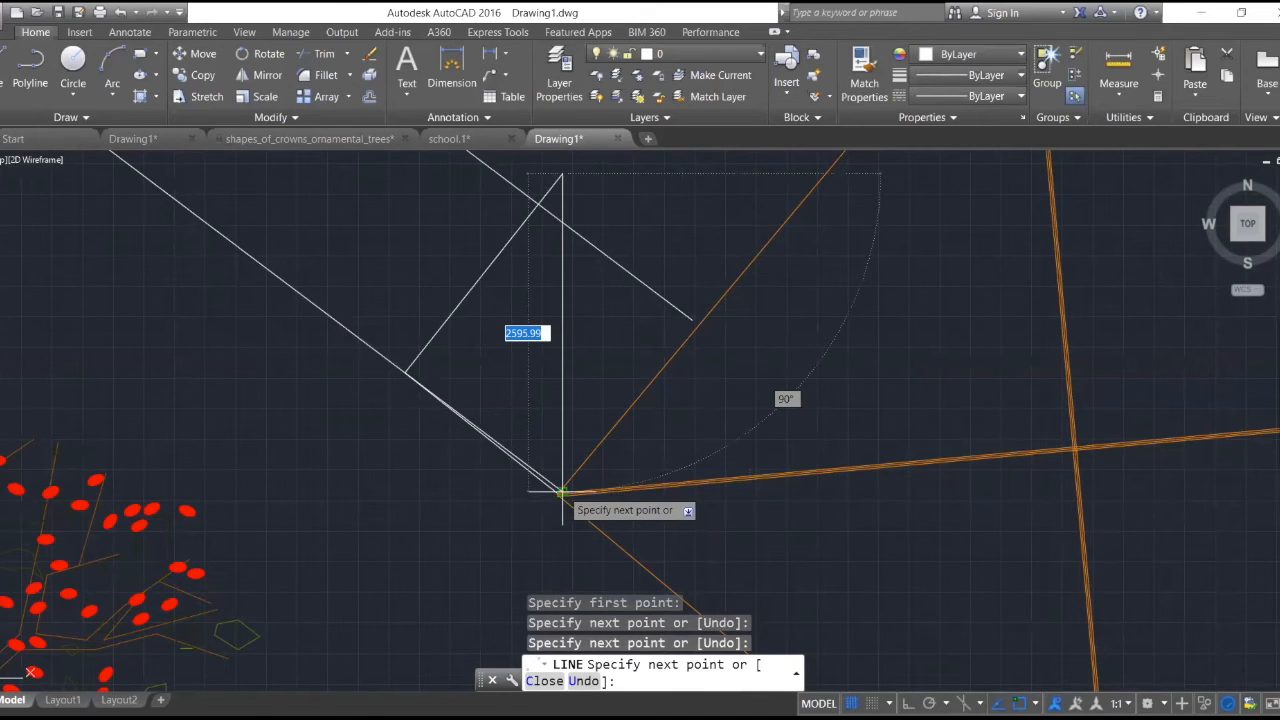
scroll(560, 480, up, 3)
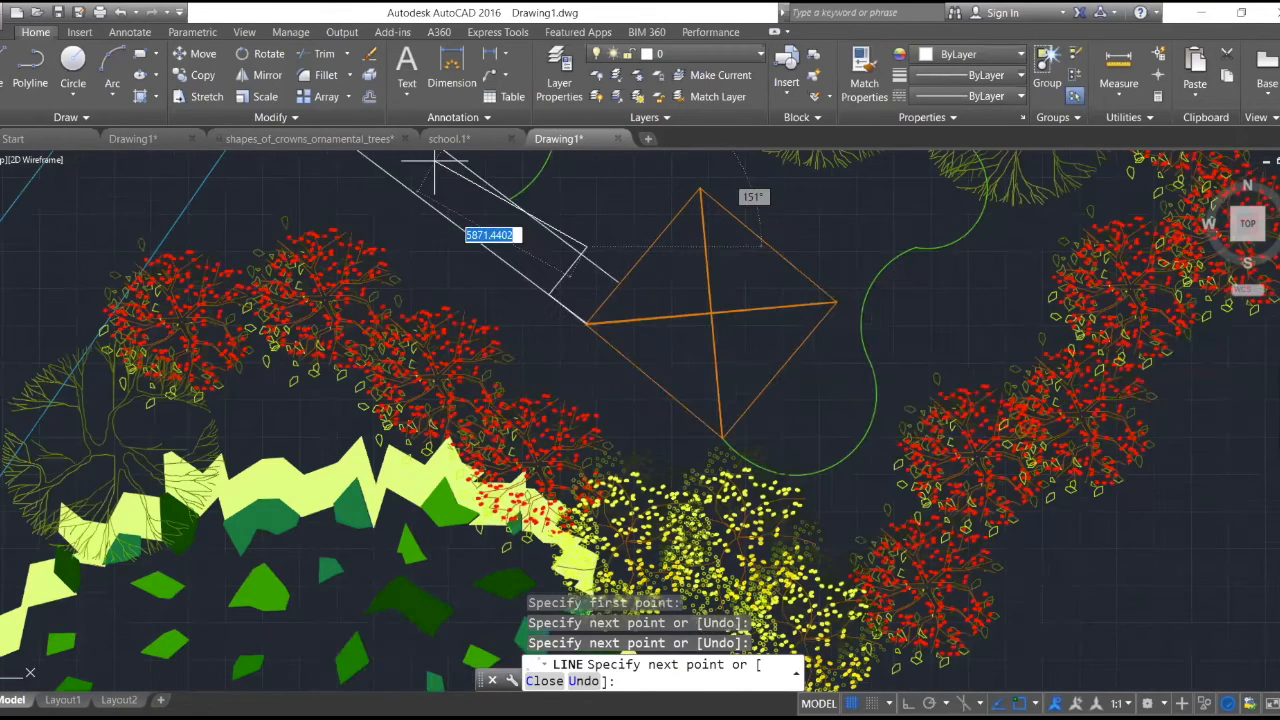
key(Escape)
- Try to erase the newly drawn line across the walkway and the short line along its lower edge
text(e)
key(Return)
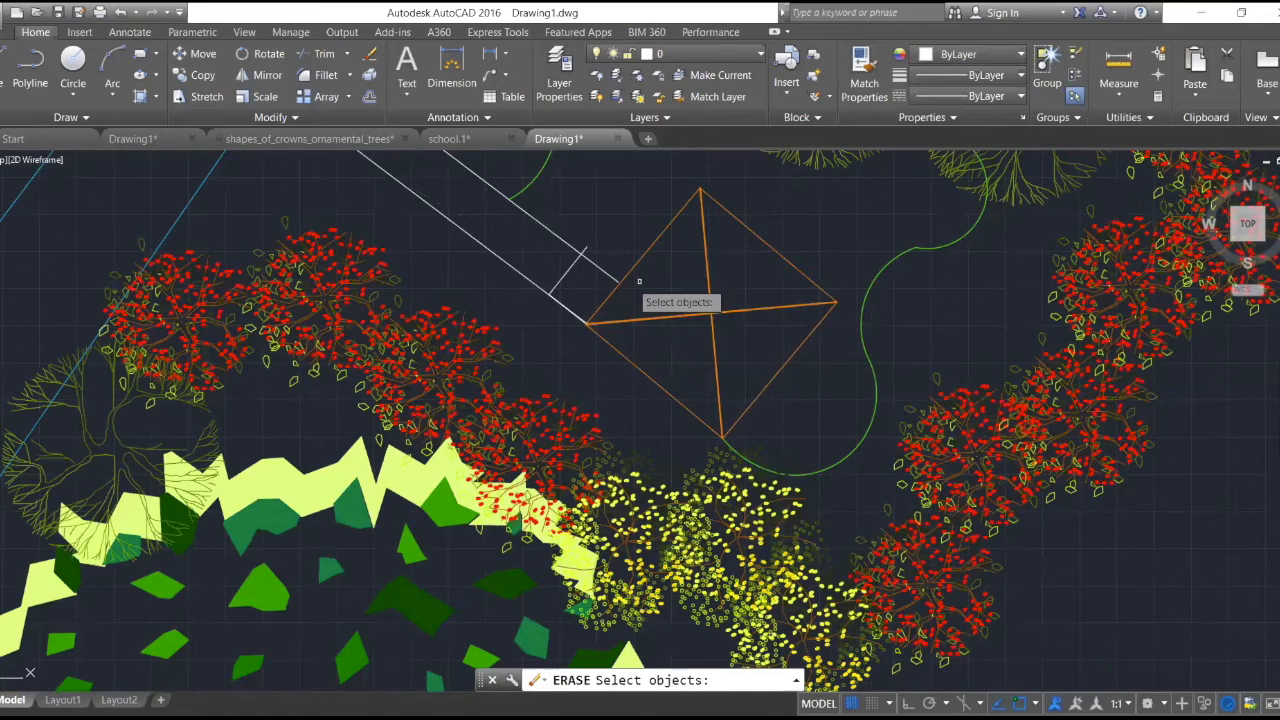
scroll(530, 450, up, 5)
click(537, 463)
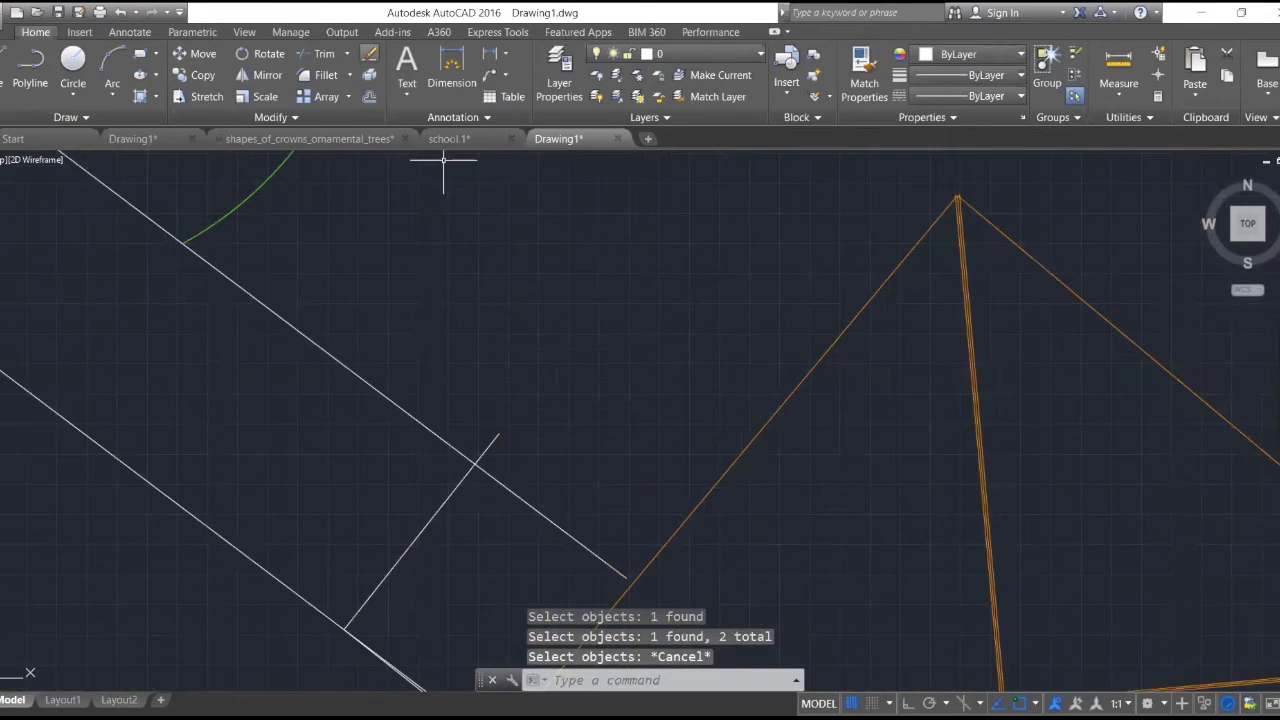
key(Return)
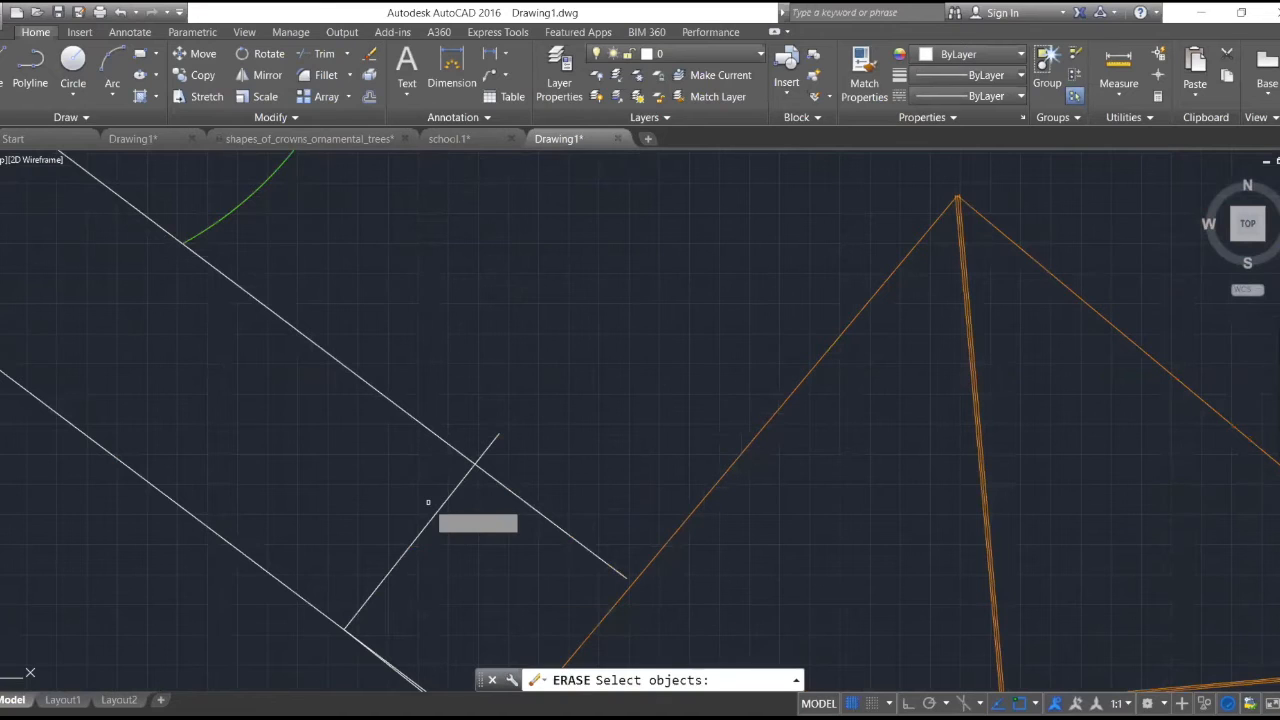
scroll(510, 380, down, 2)
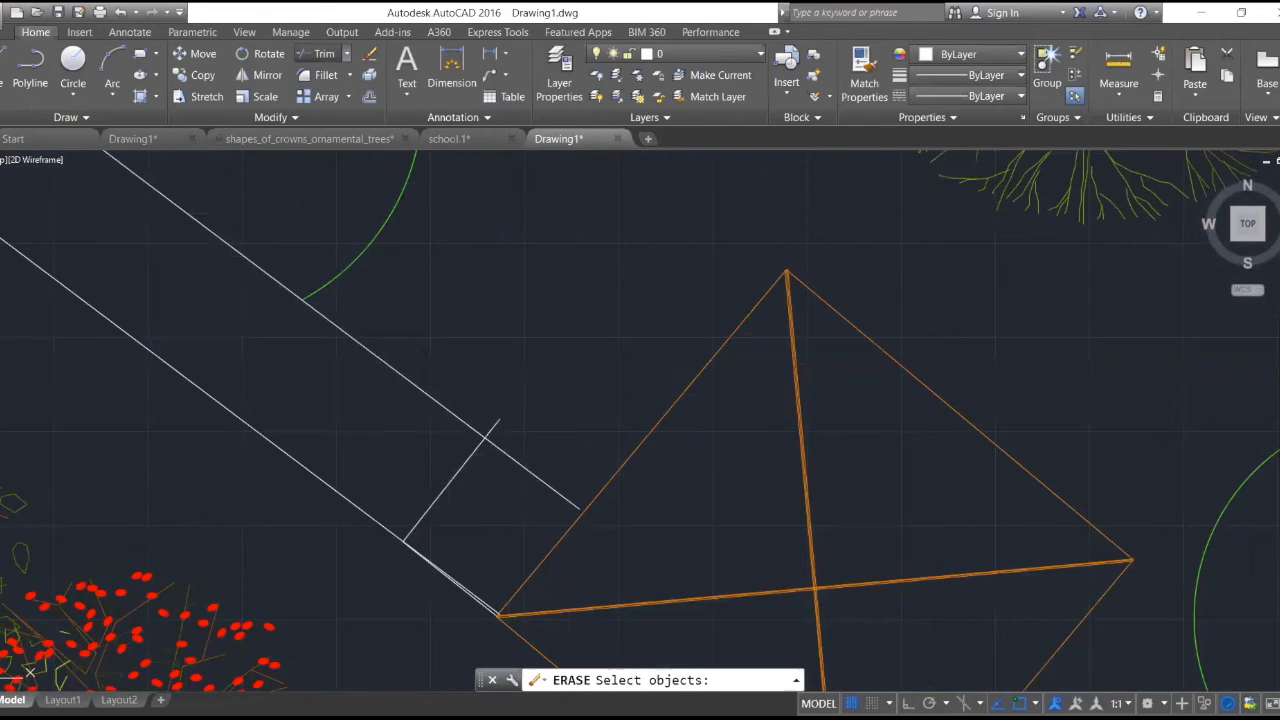
click(322, 54)
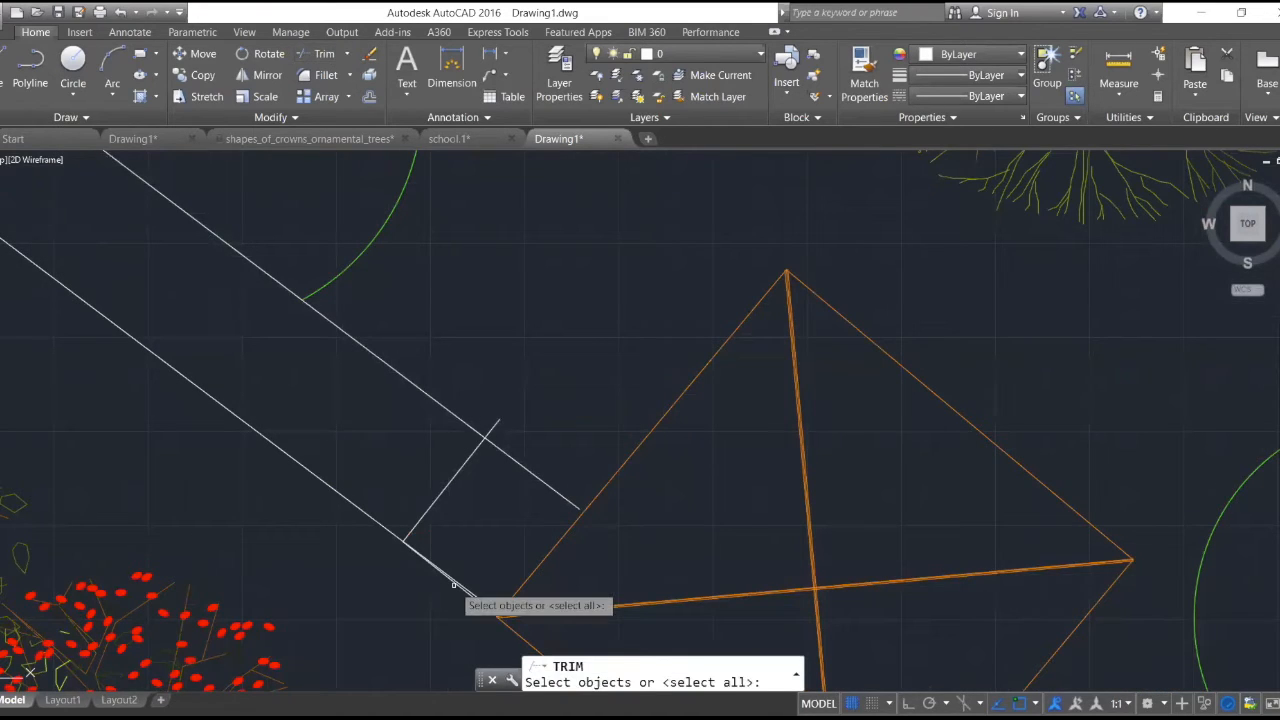
scroll(453, 585, up, 2)
click(449, 590)
key(Escape)
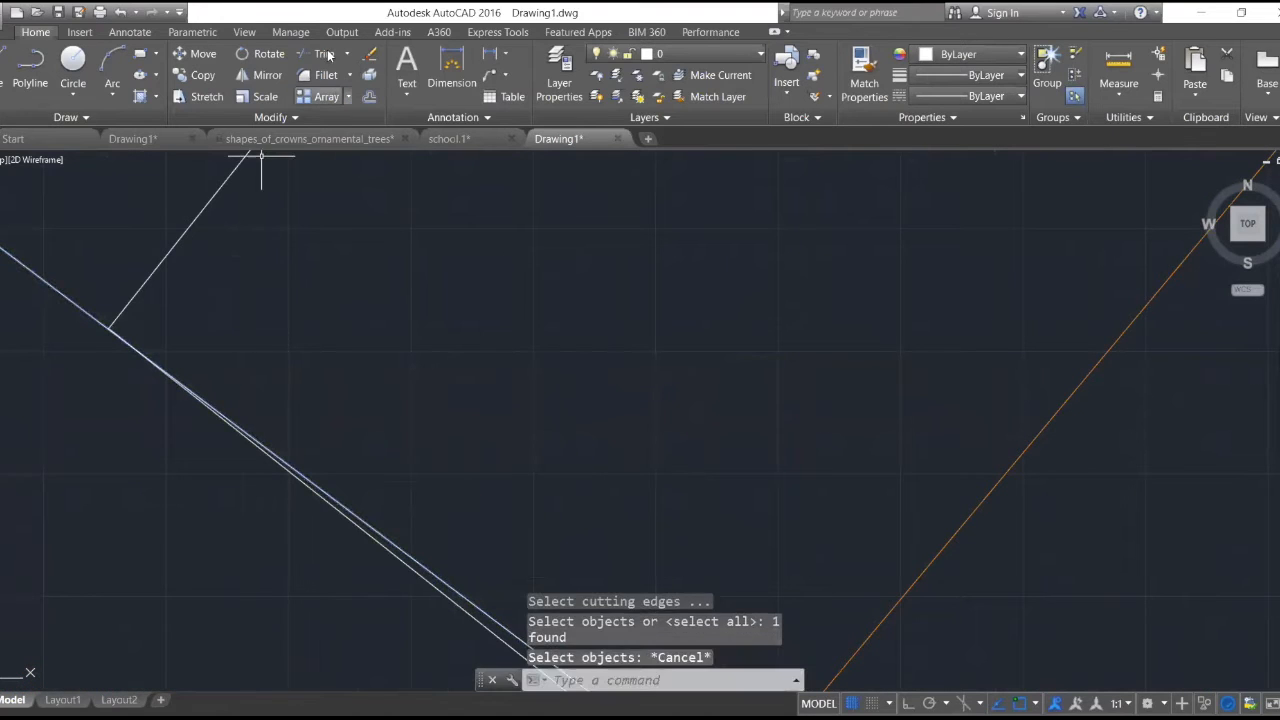
- Trim the doubled line along the walkway's lower edge beyond the cross line, using the cross line as the cutting edge
click(324, 54)
click(207, 208)
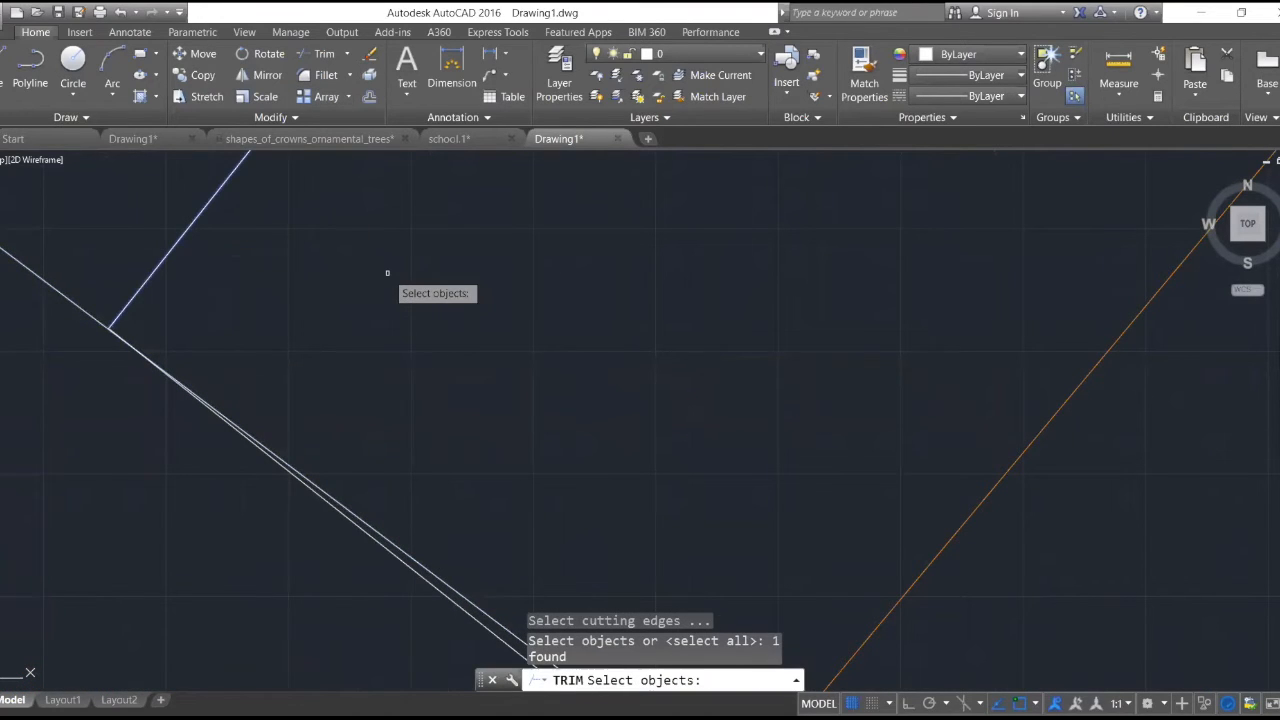
key(Return)
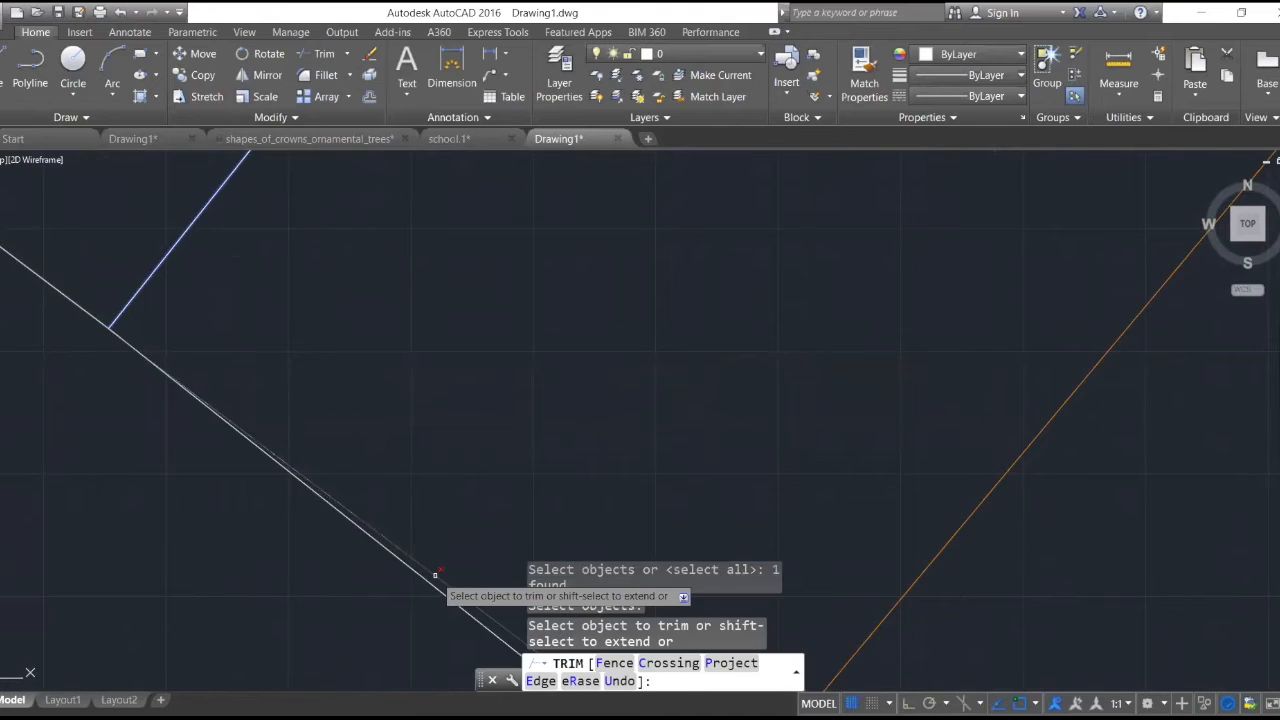
click(435, 575)
scroll(446, 560, down, 5)
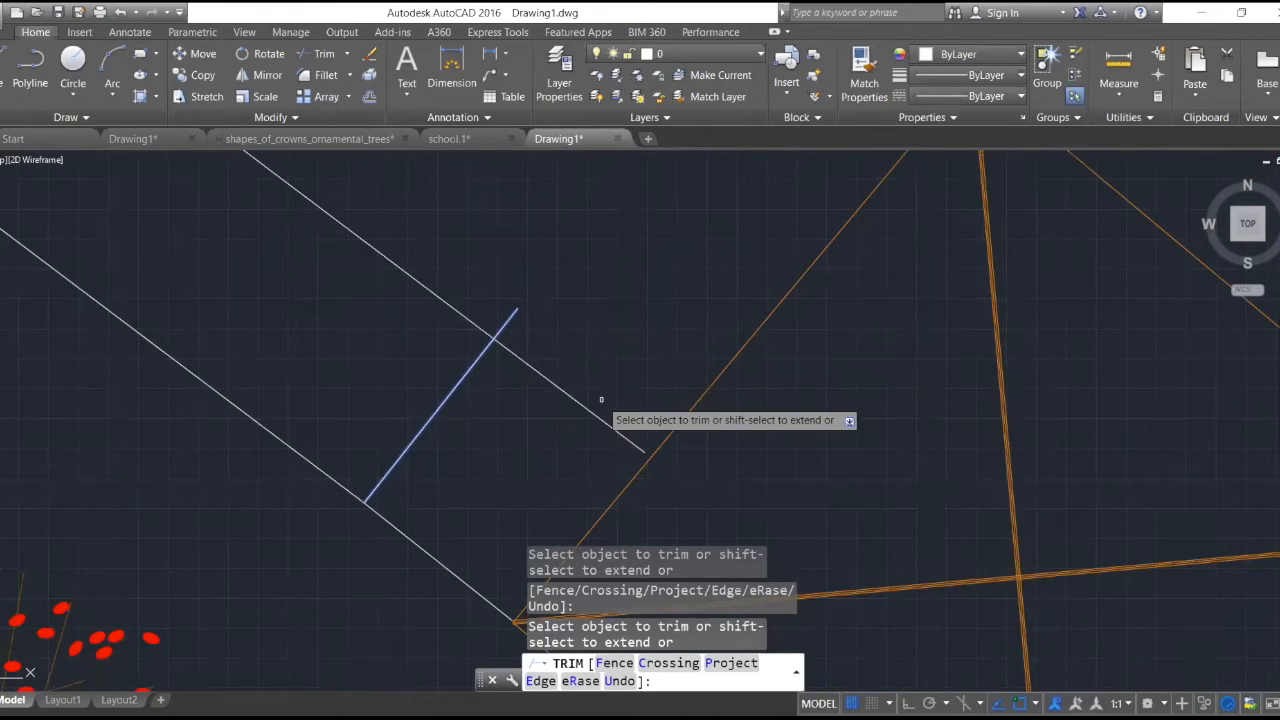
key(Escape)
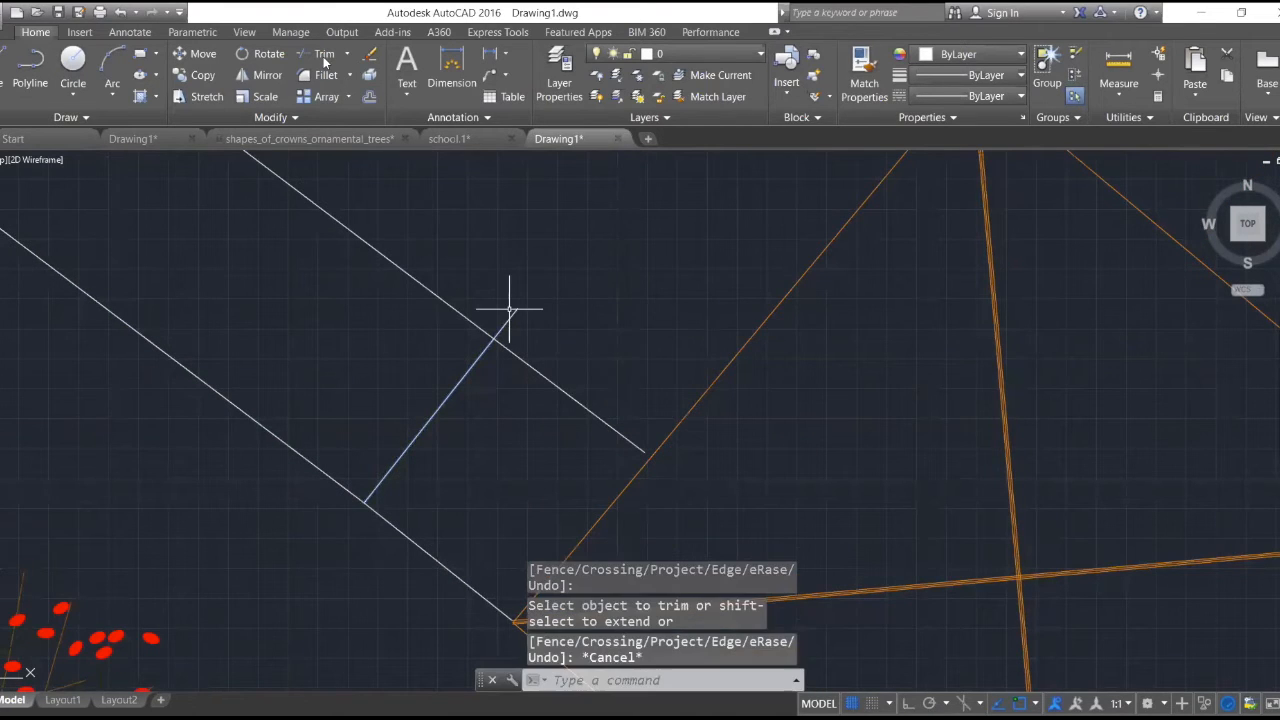
click(324, 55)
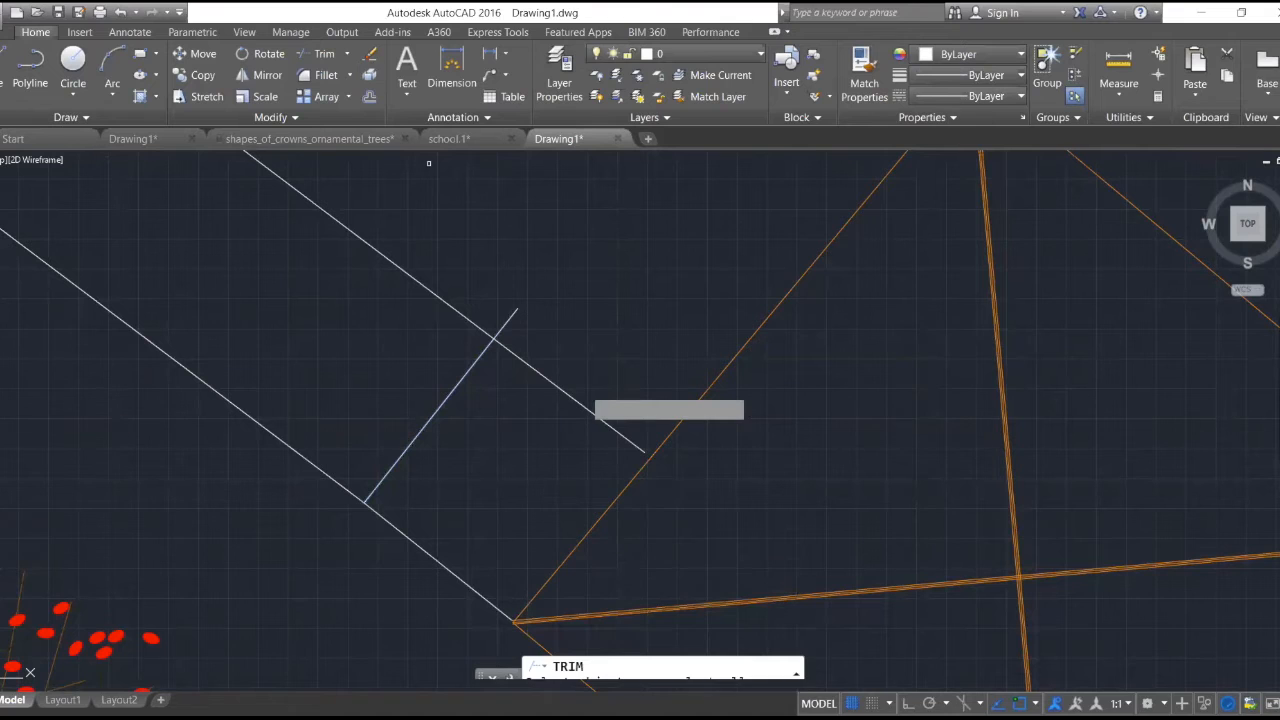
click(508, 318)
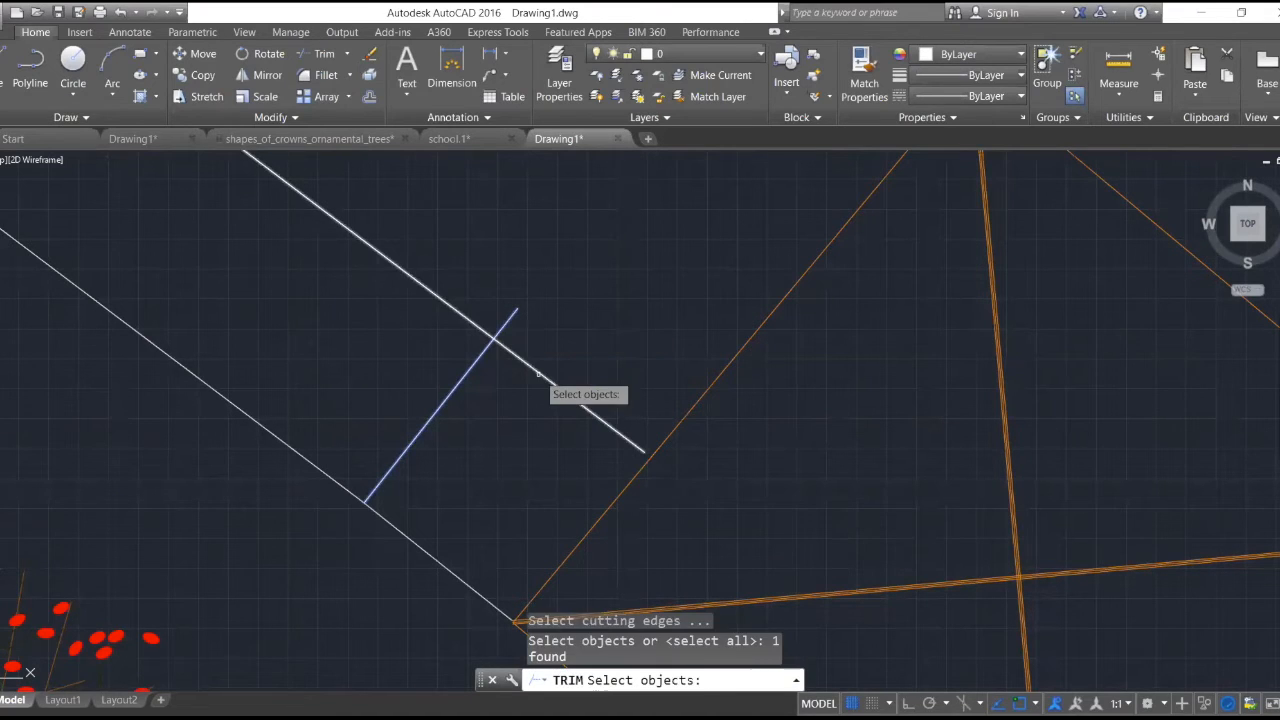
click(537, 371)
- Trim the walkway's upper edge line on the orange structure's side of the cross line
click(330, 56)
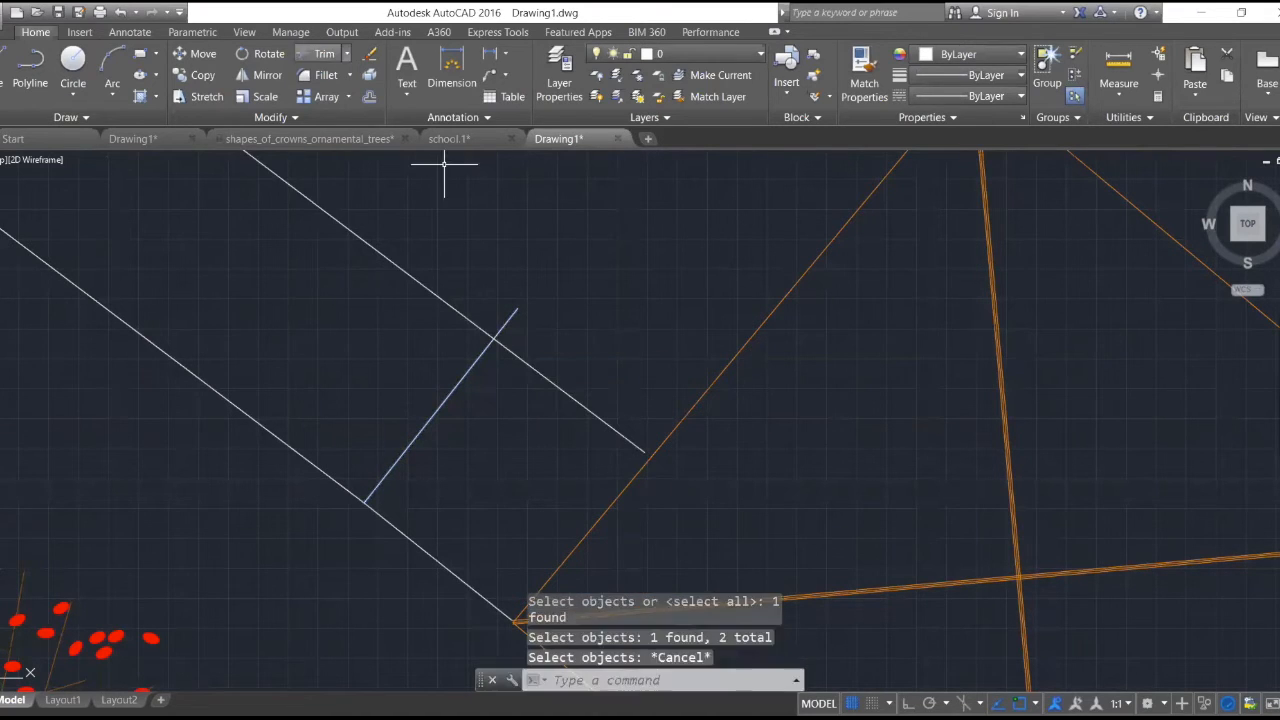
click(511, 318)
key(Return)
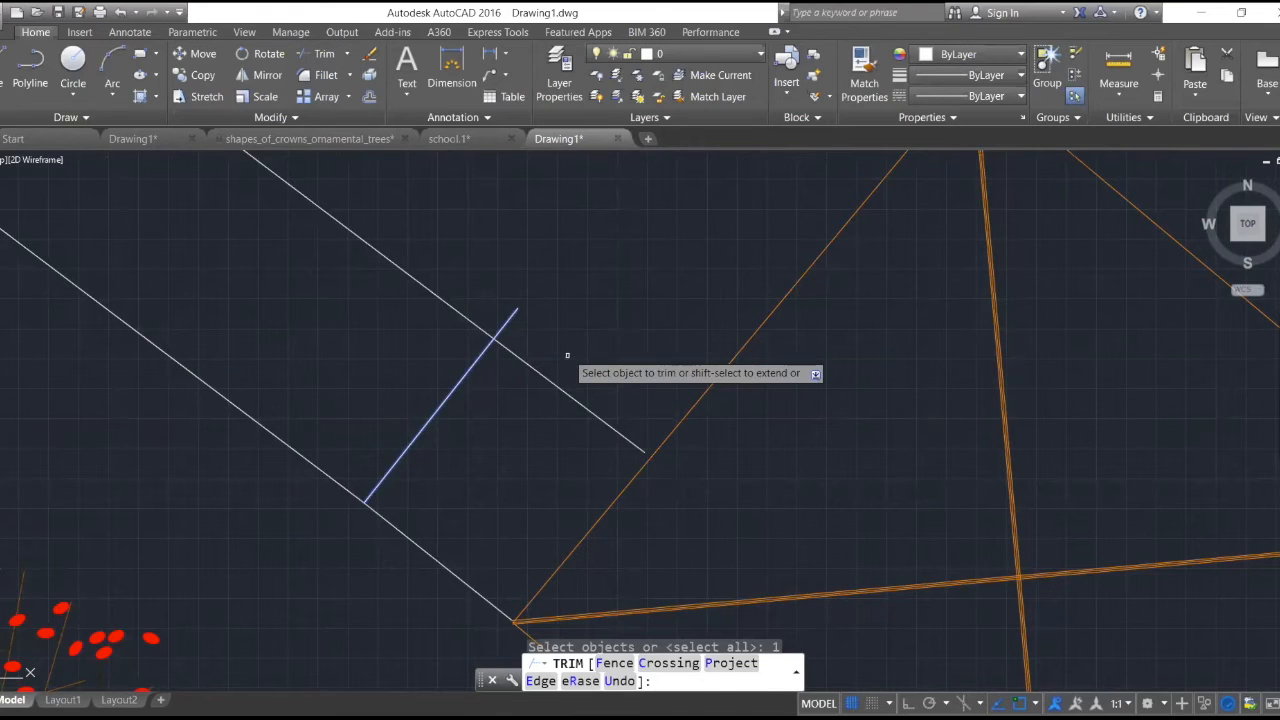
click(567, 355)
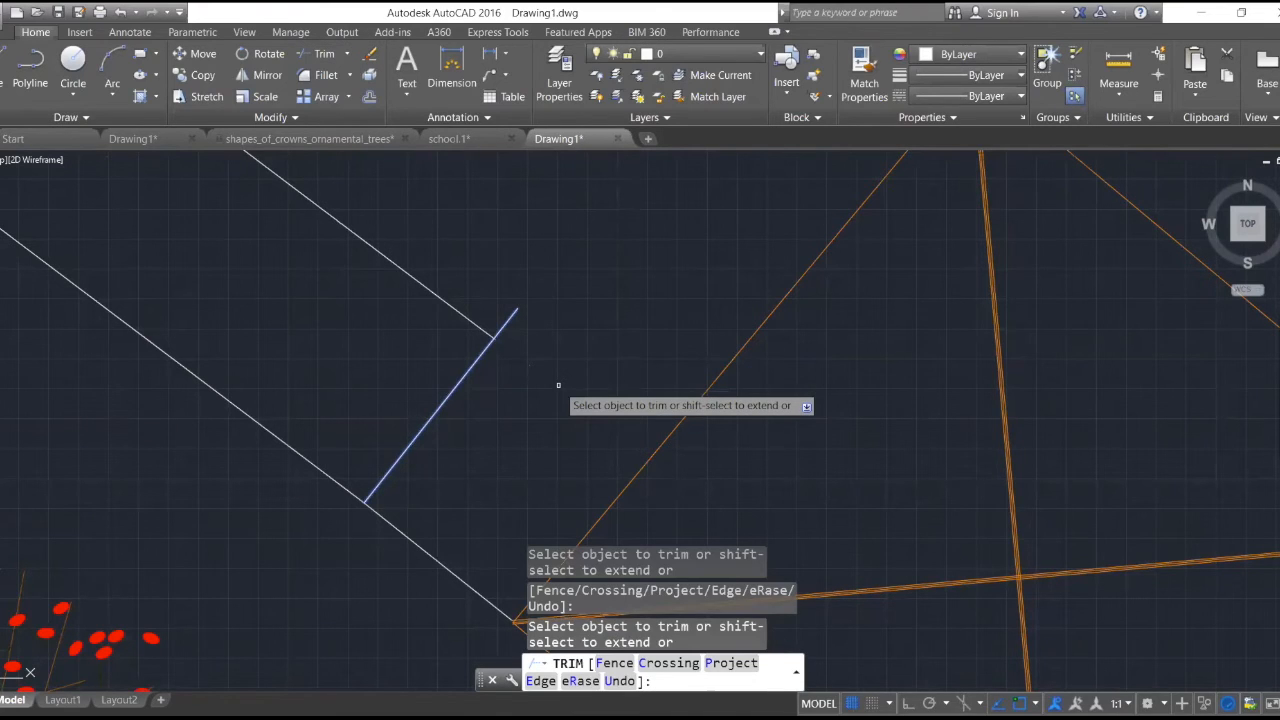
scroll(558, 385, down, 5)
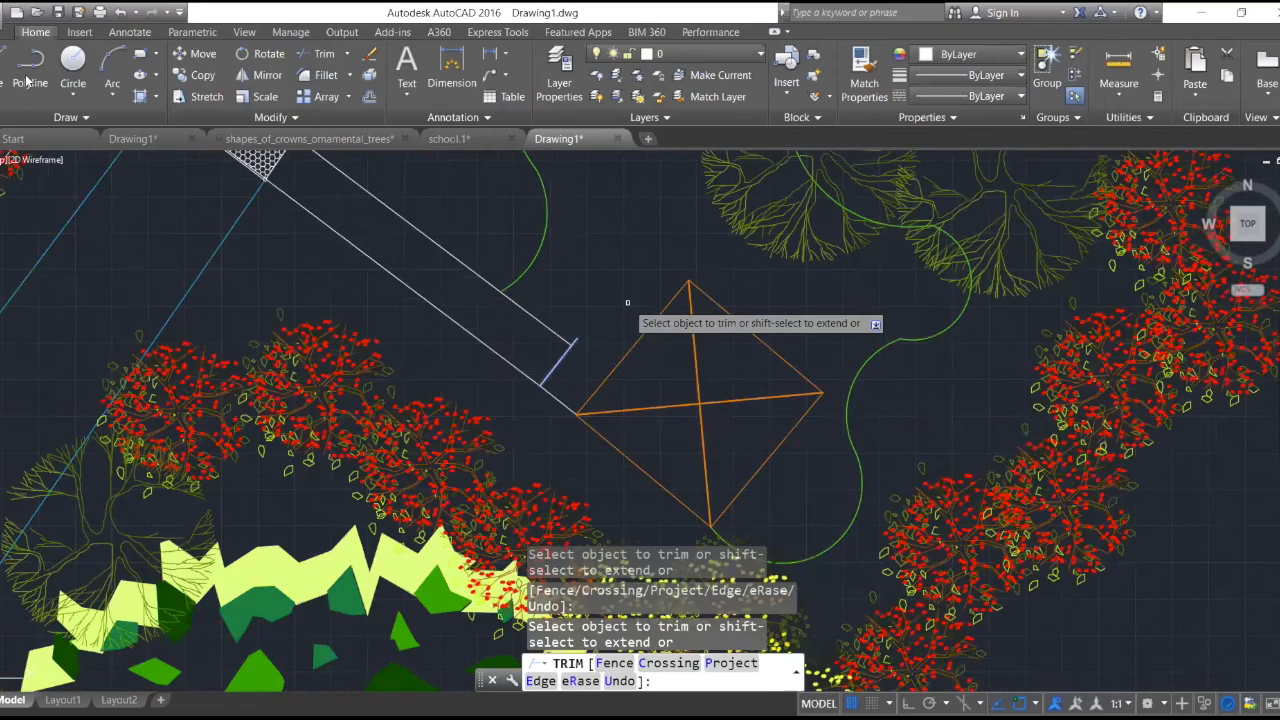
scroll(607, 336, up, 3)
scroll(607, 336, up, 4)
key(Escape)
- Draw a two-segment polyline from the cross line's upper end toward the orange structure, sloping down and running horizontally
text(pl)
key(Return)
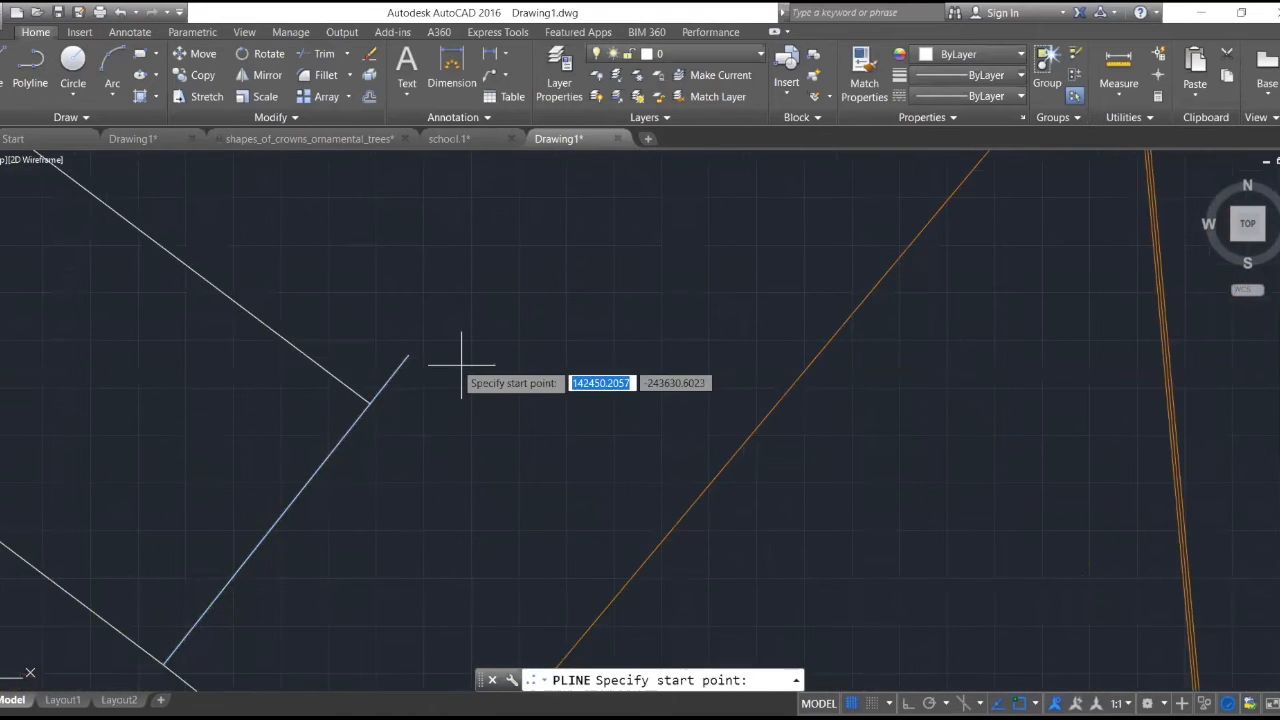
click(408, 357)
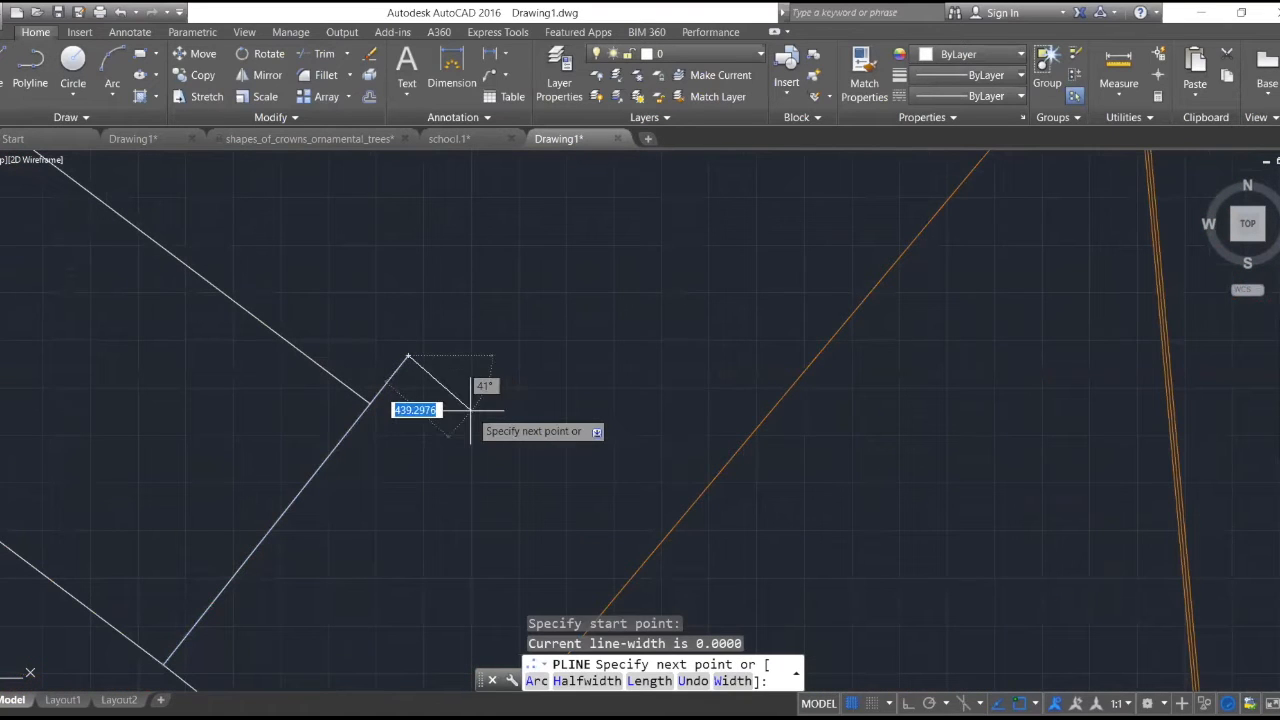
click(473, 405)
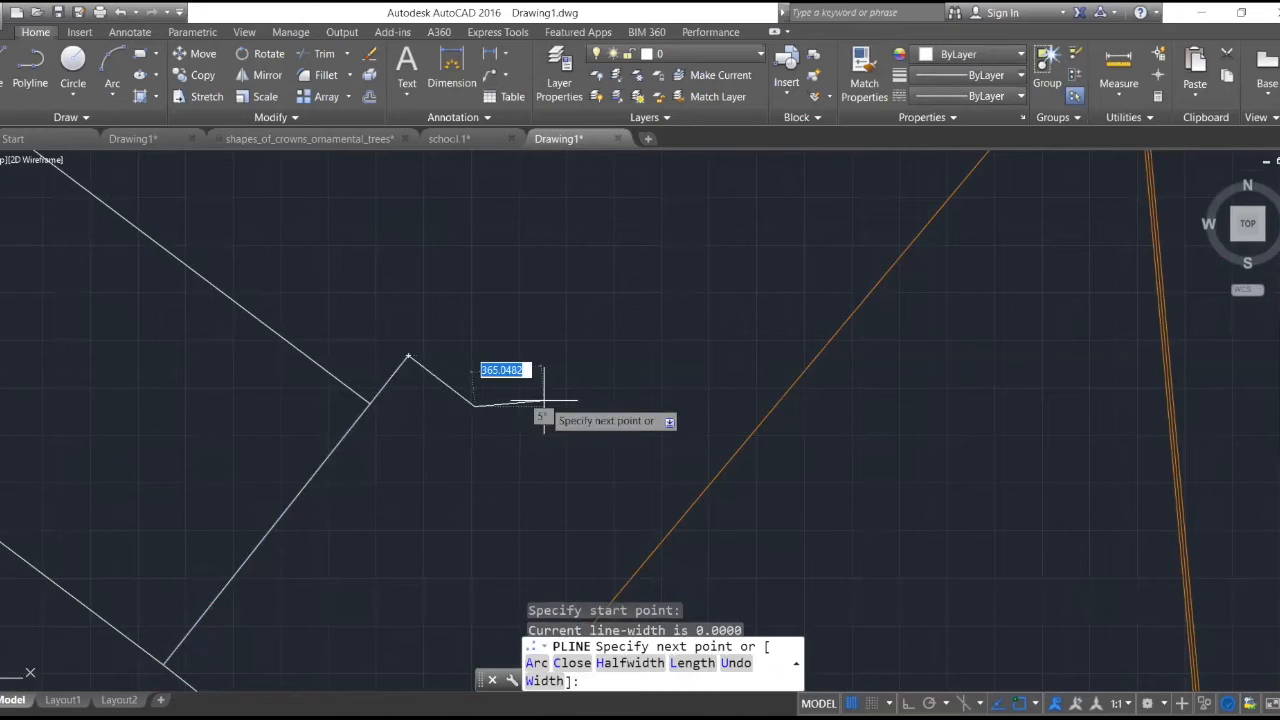
click(585, 405)
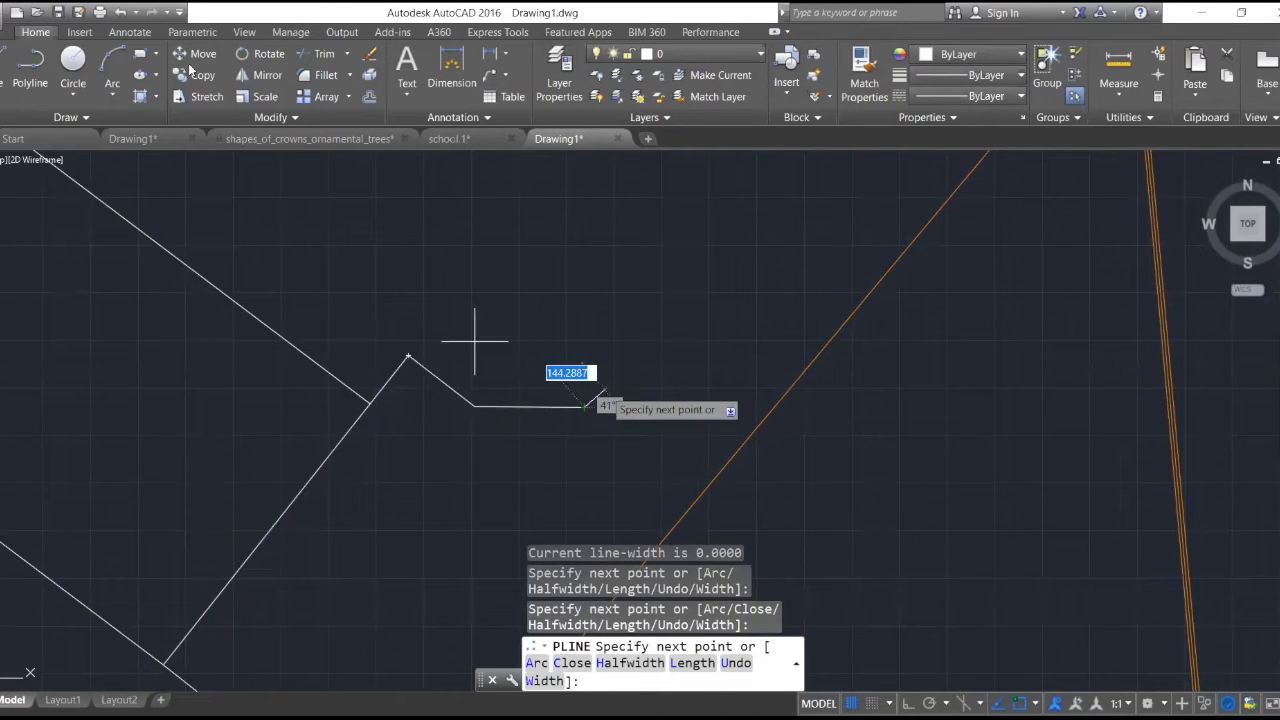
key(Escape)
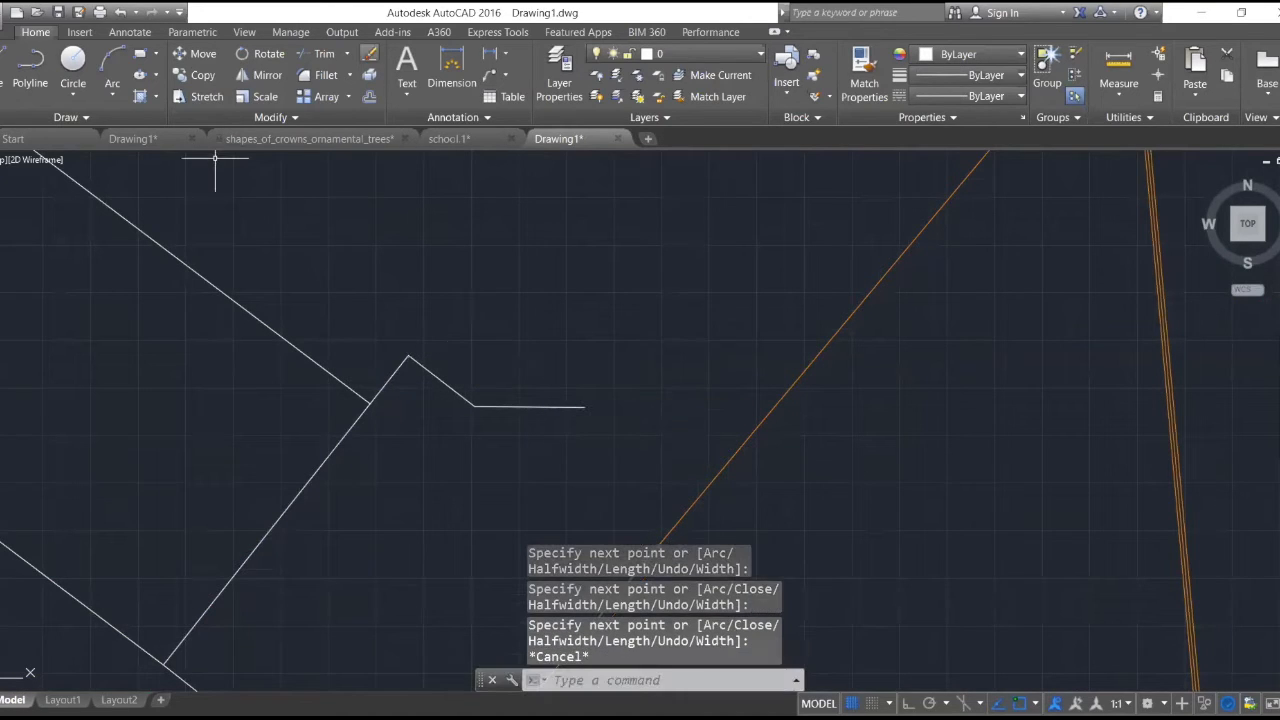
- Erase the newly drawn two-segment polyline at the cross line's upper end
click(369, 54)
click(500, 408)
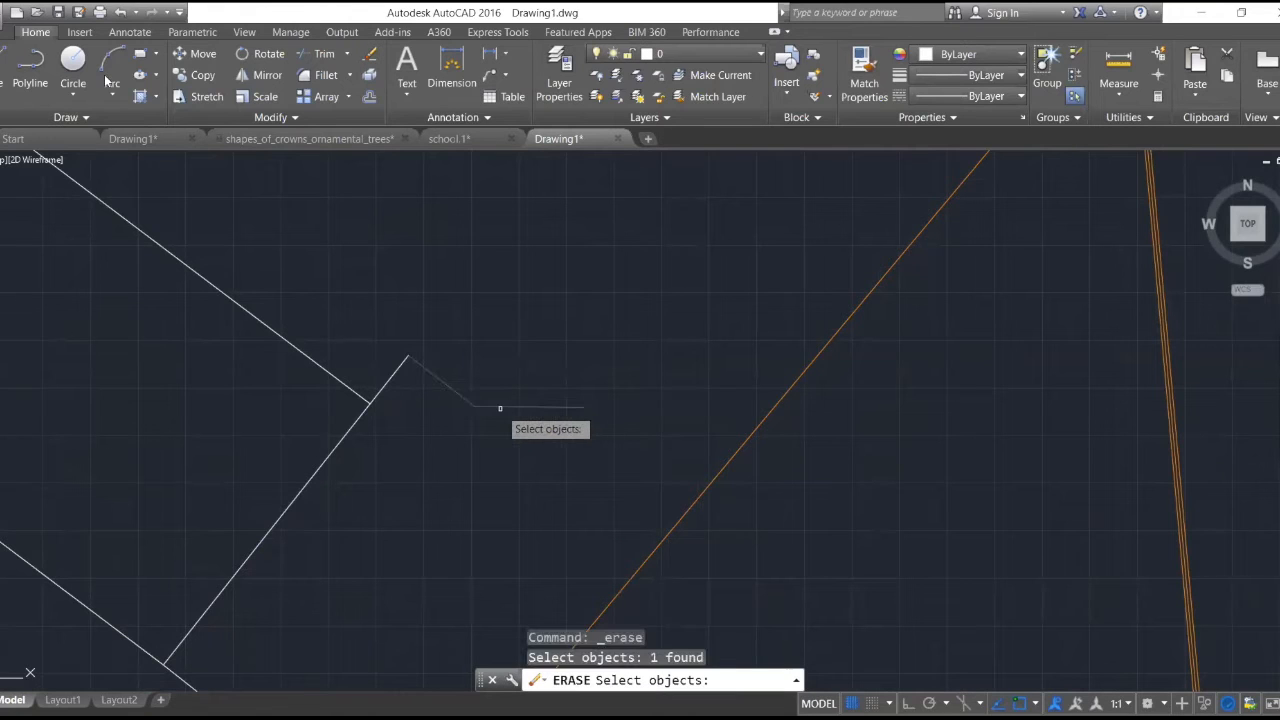
key(Return)
key(Escape)
click(112, 68)
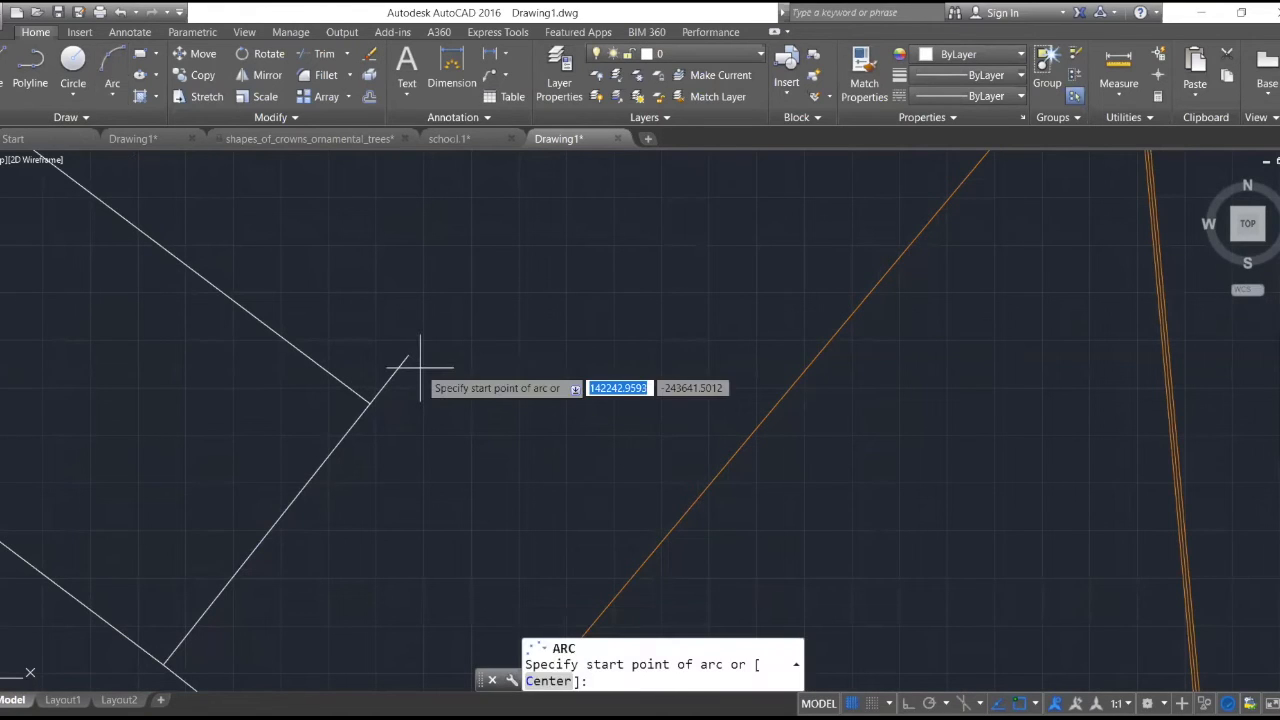
click(408, 356)
click(470, 403)
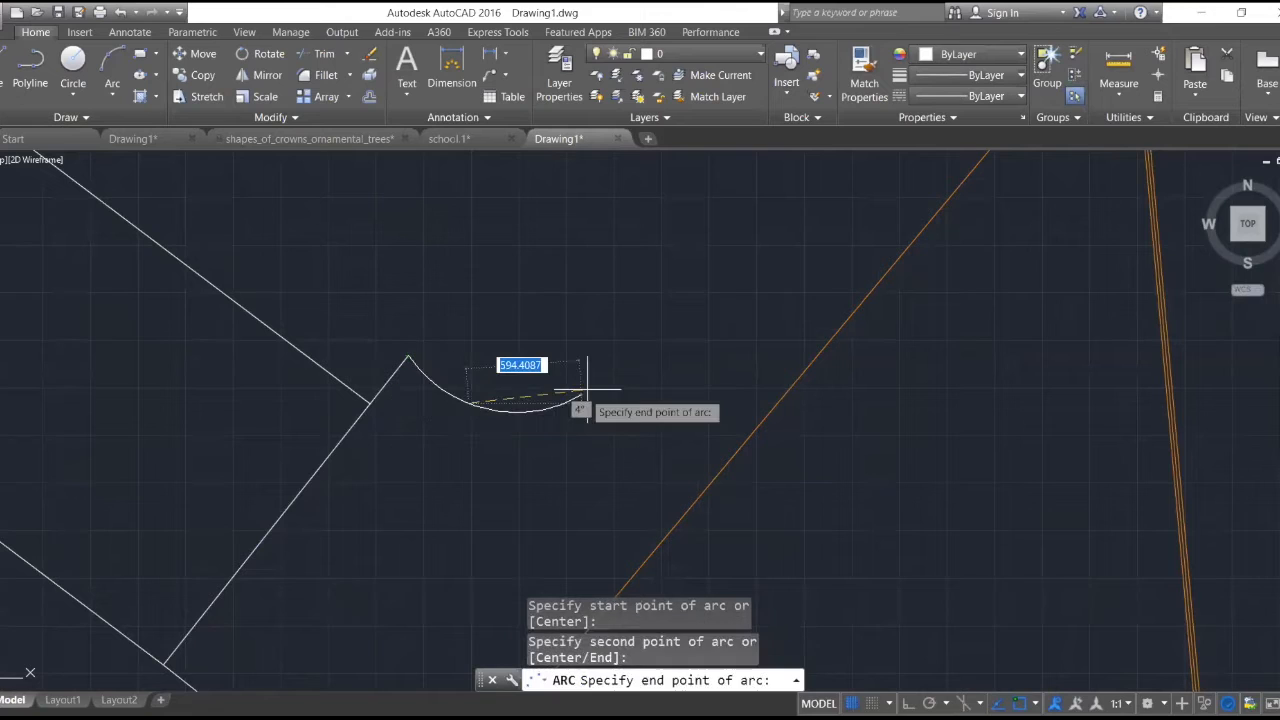
key(Escape)
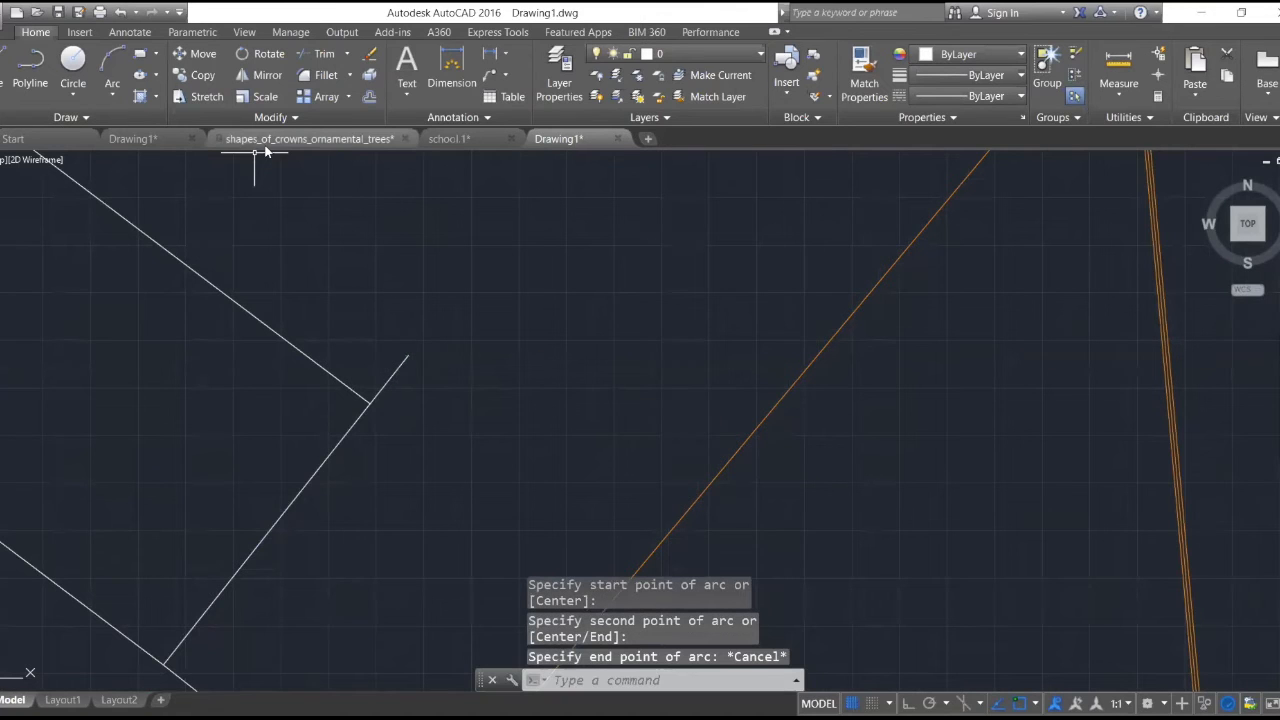
click(116, 64)
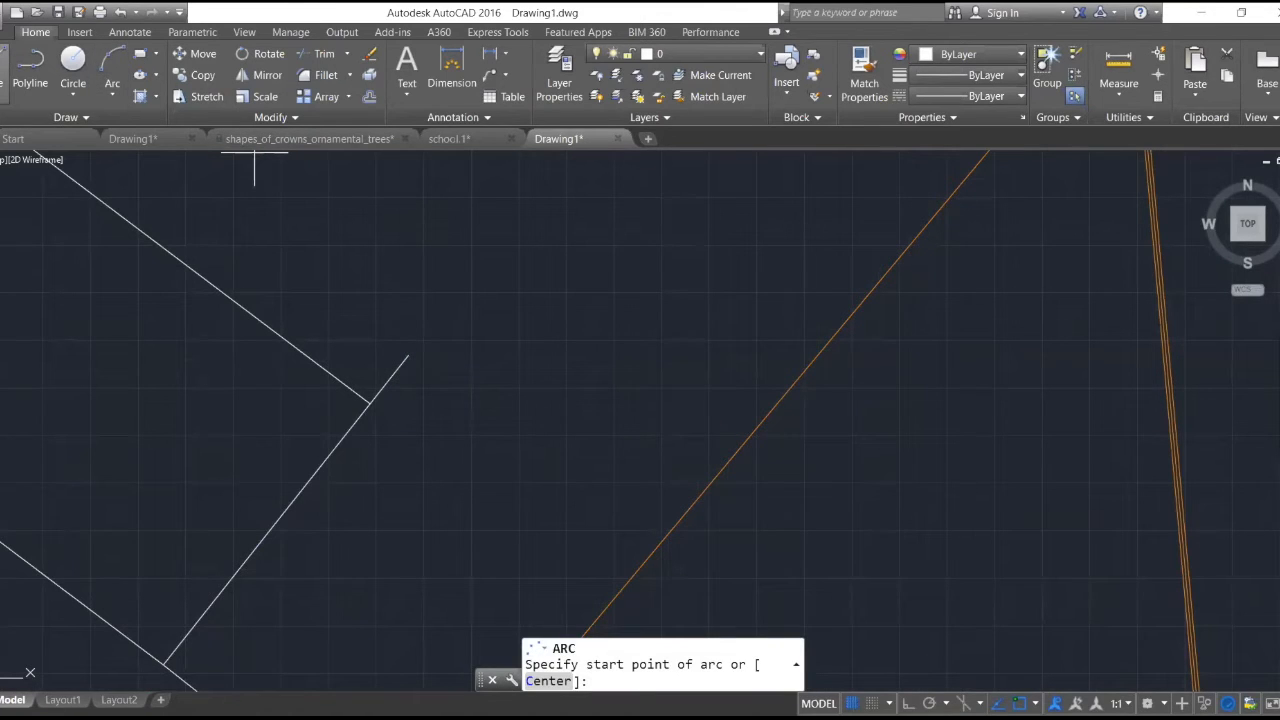
- Draw a line about 474 units long from the cross line's upper end, sloping down toward the orange structure
click(2, 70)
click(408, 355)
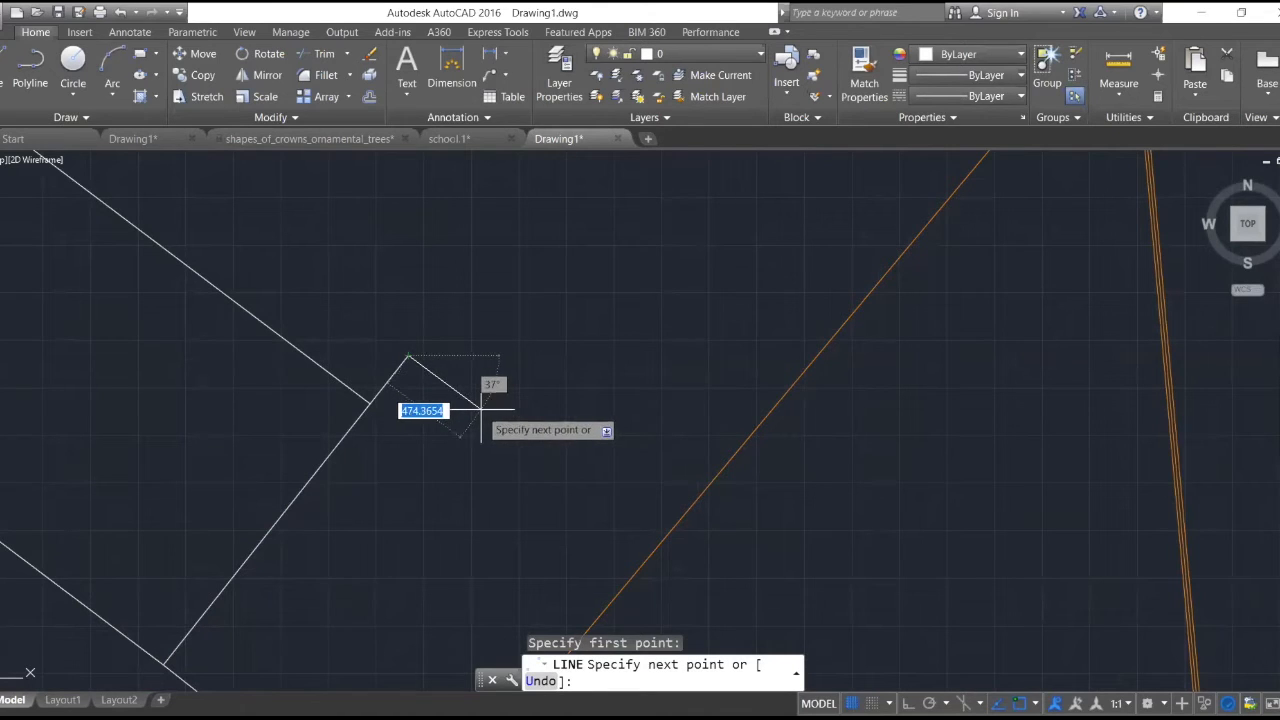
click(480, 408)
key(Escape)
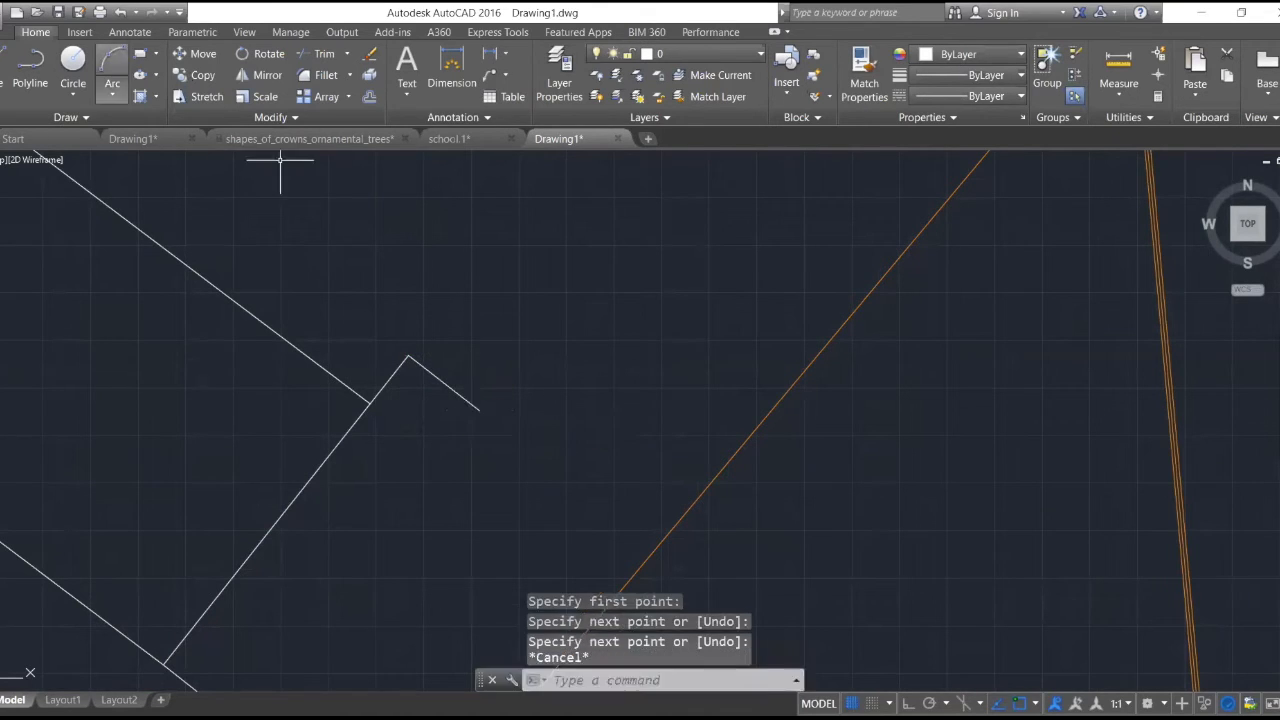
- Draw a downward-bulging three-point arc from the end of the short sloping line toward the orange structure
click(480, 409)
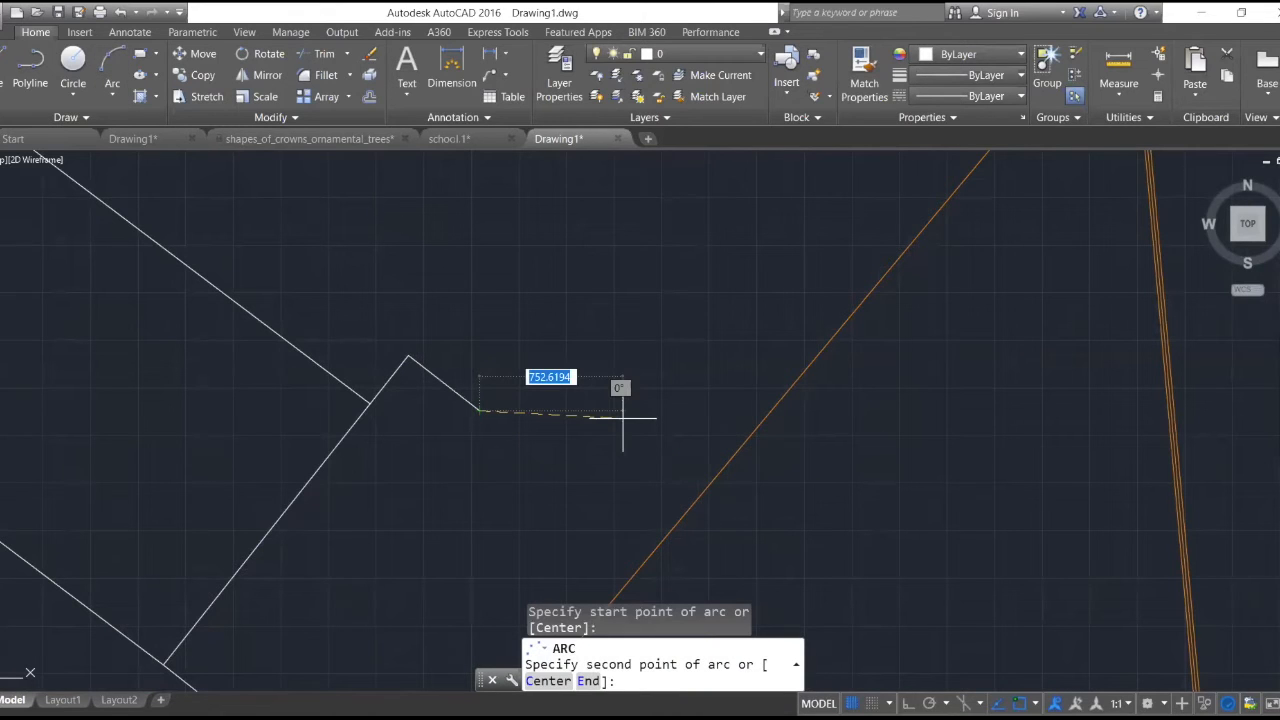
click(622, 418)
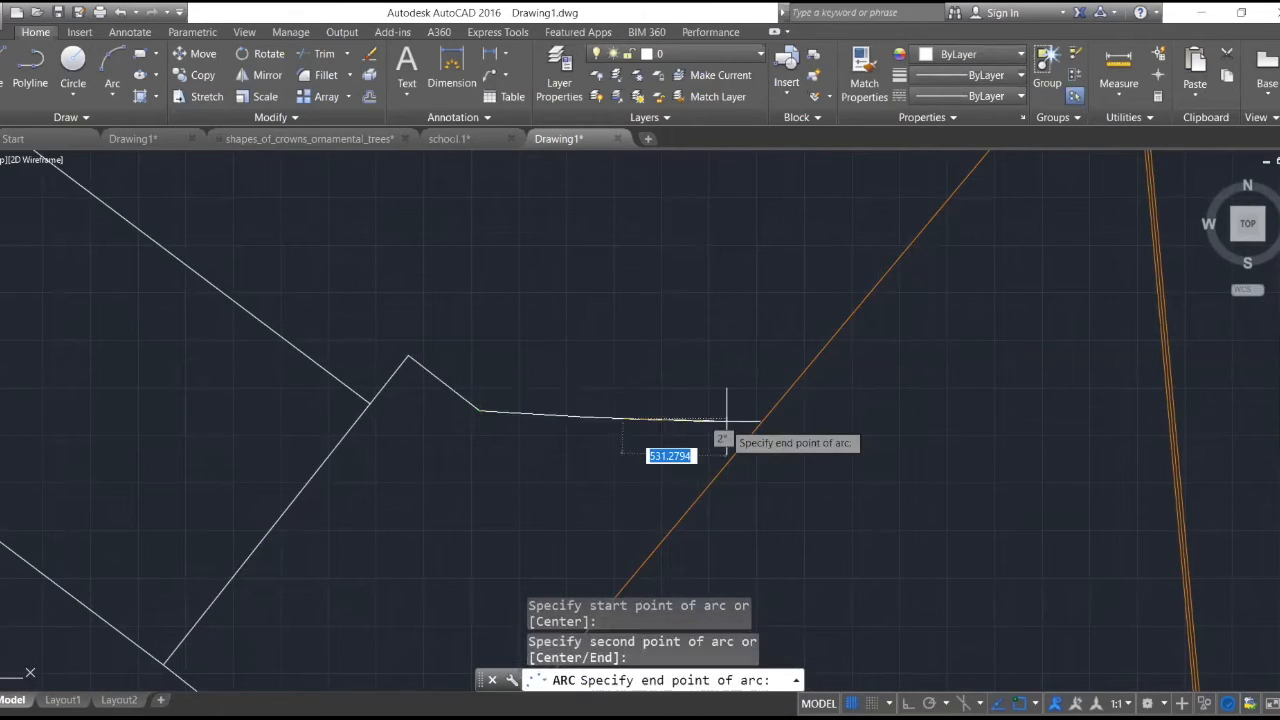
click(695, 365)
key(Escape)
- Draw a short line from the arc's free end sloping down to the orange structure's nearest side
text(l)
key(Return)
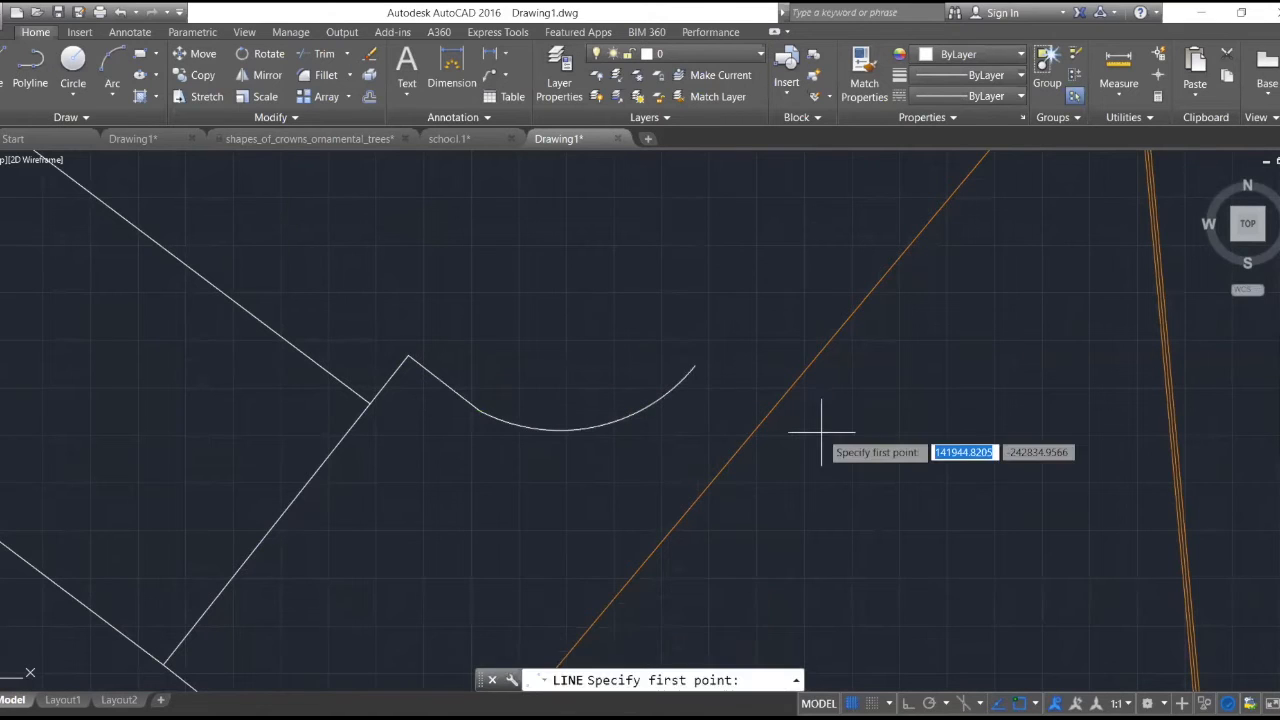
click(693, 365)
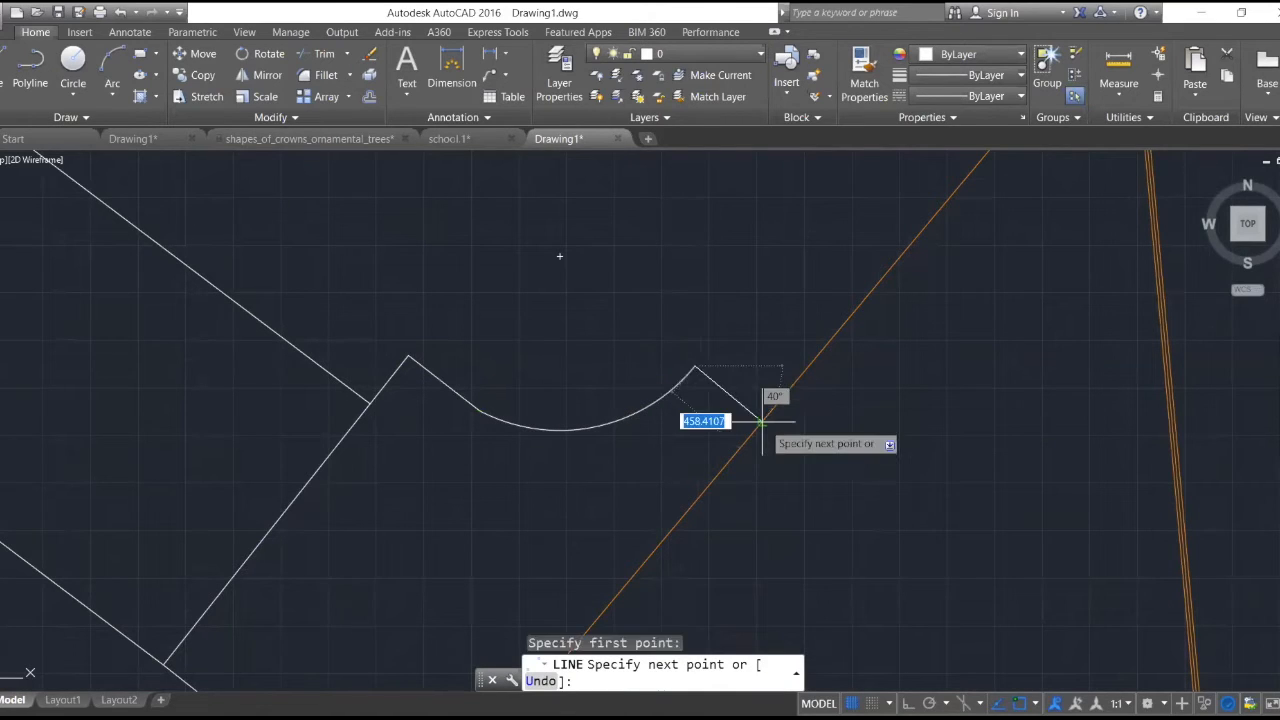
scroll(760, 426, down, 2)
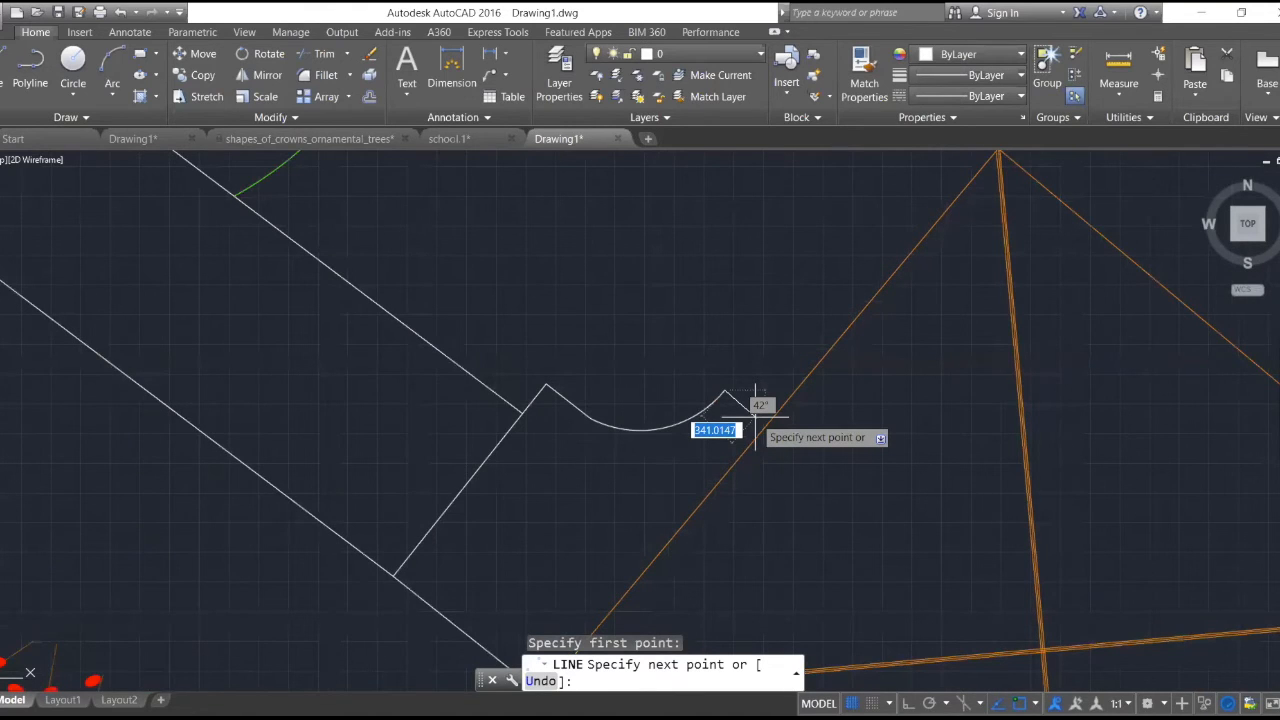
scroll(924, 215, down, 4)
scroll(924, 215, up, 5)
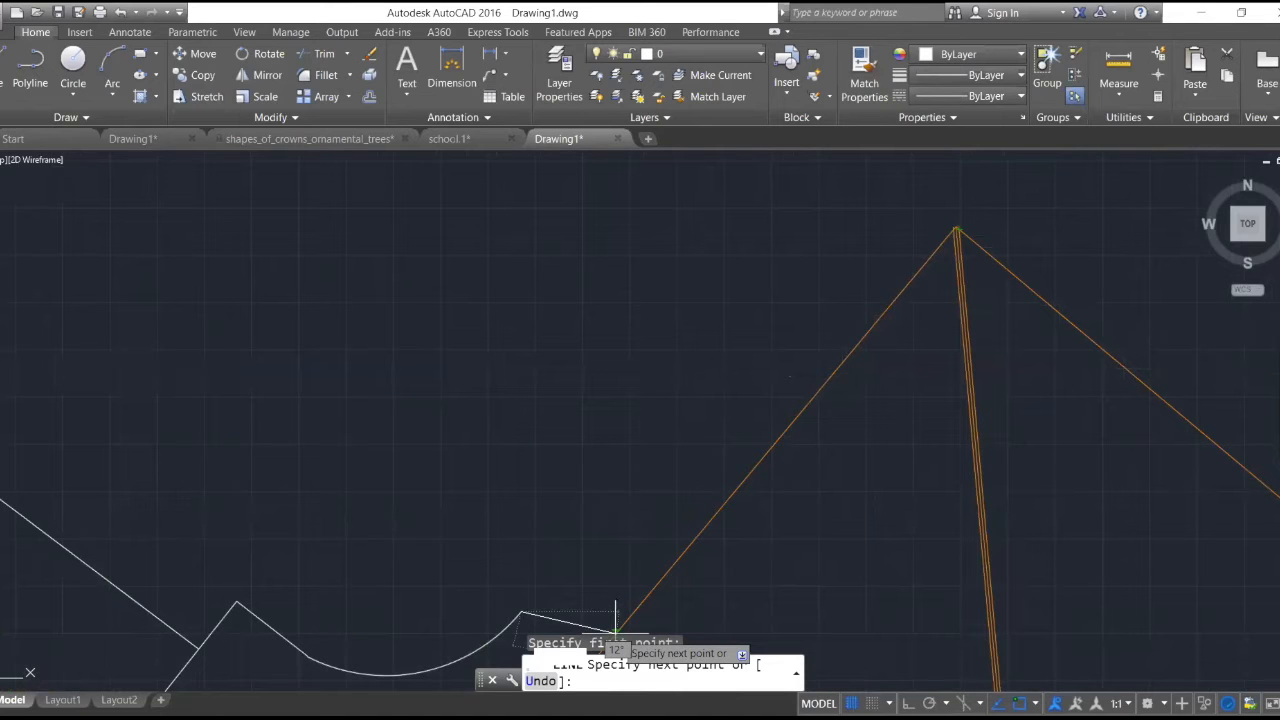
scroll(616, 630, down, 3)
scroll(600, 610, up, 3)
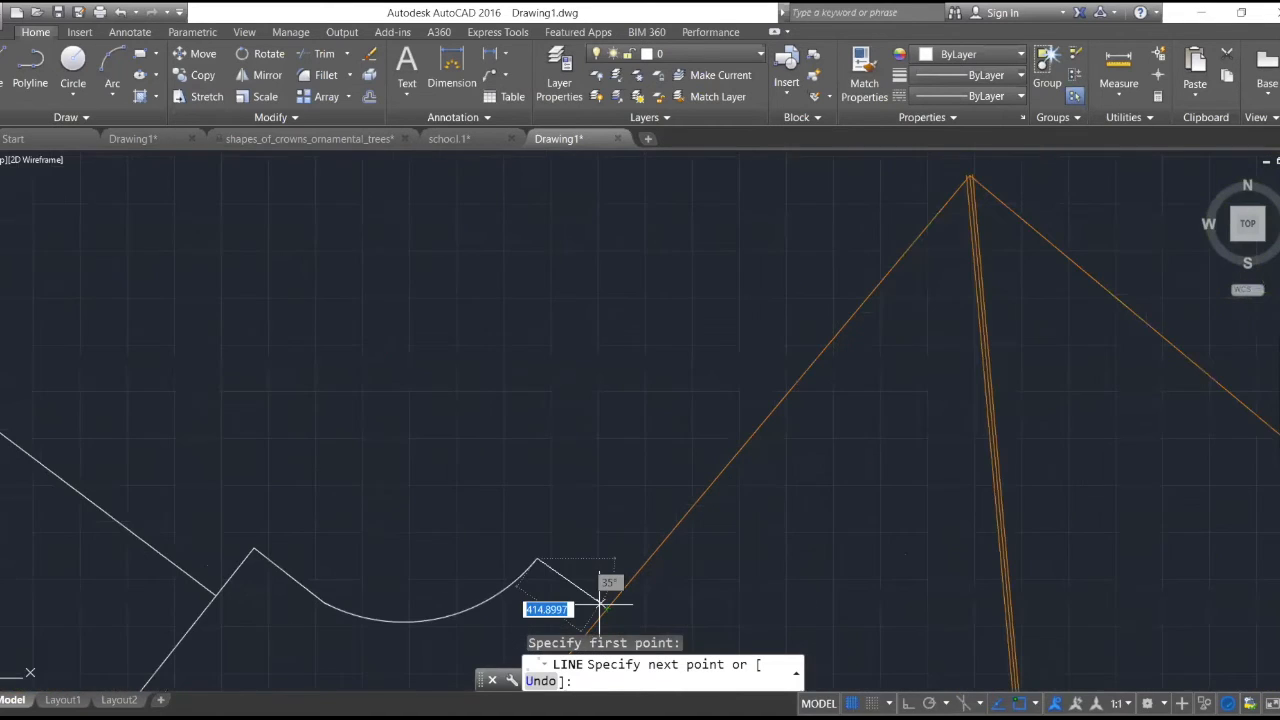
click(600, 607)
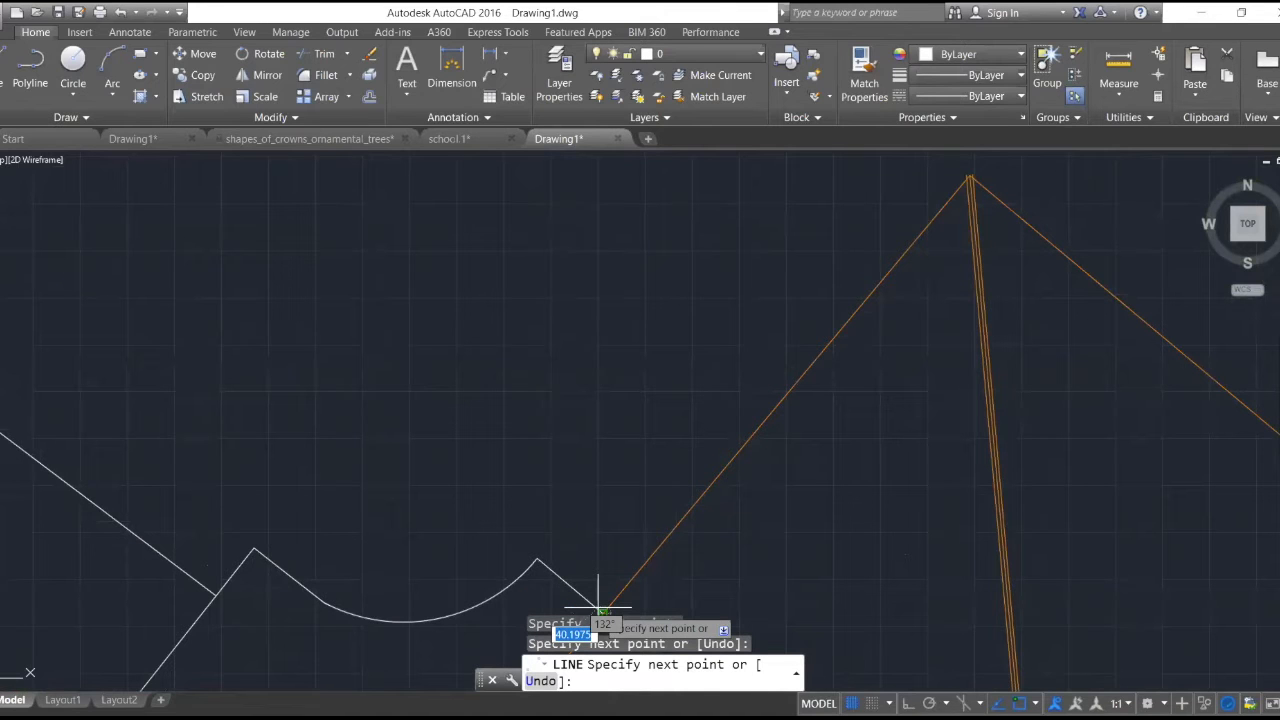
key(Escape)
- Draw connected line segments about 688, 2,200 and 762 units long from the cross line's lower end around to the orange structure's lower side
scroll(619, 380, down, 5)
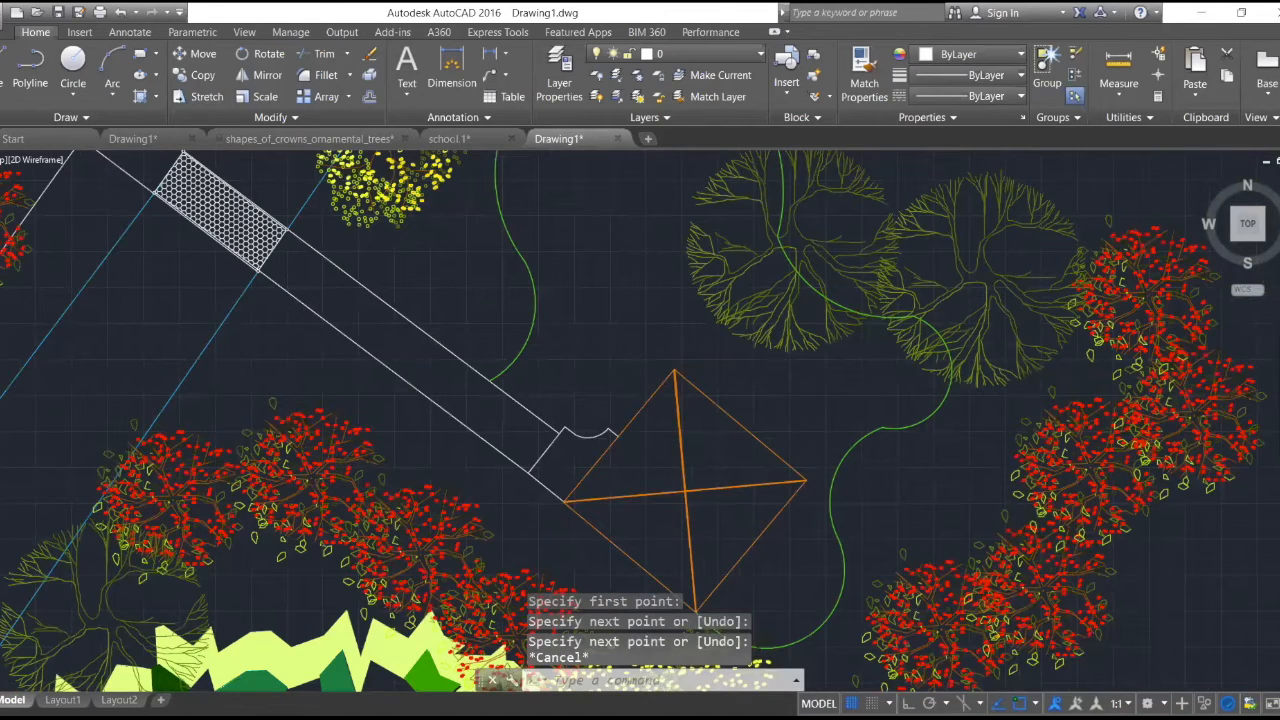
scroll(693, 457, down, 2)
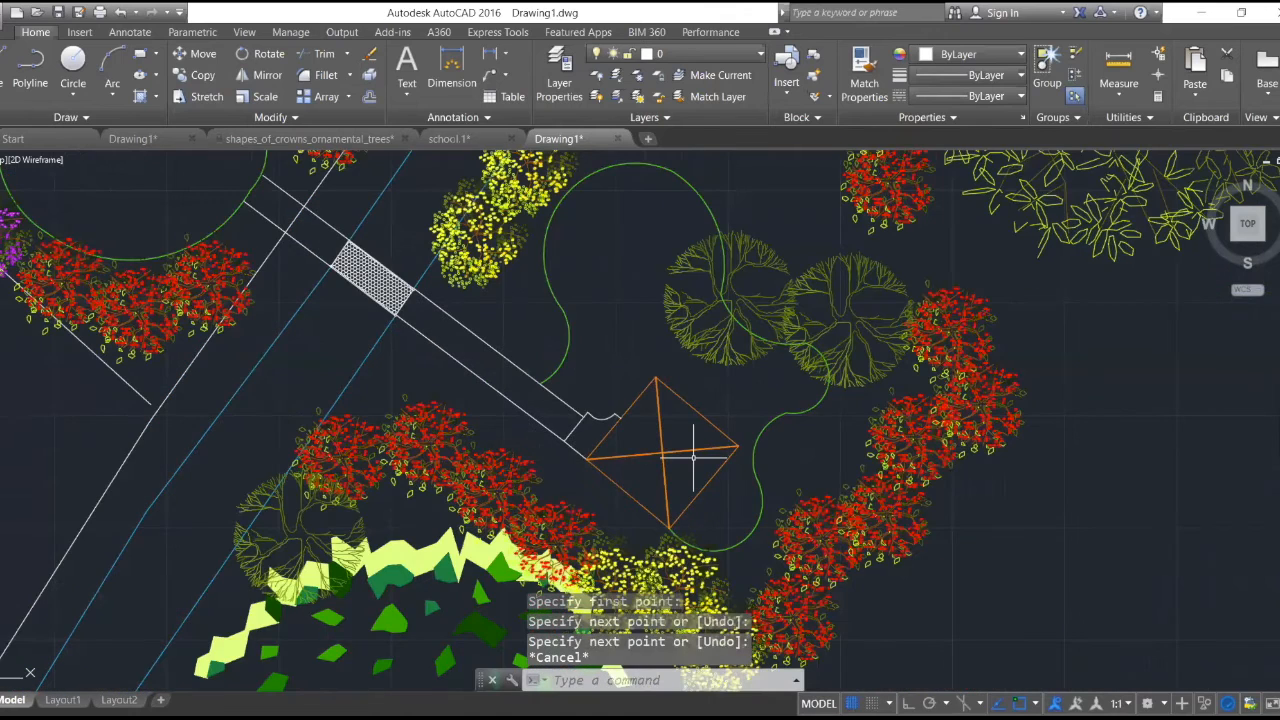
scroll(693, 457, up, 6)
text(LINE)
key(Return)
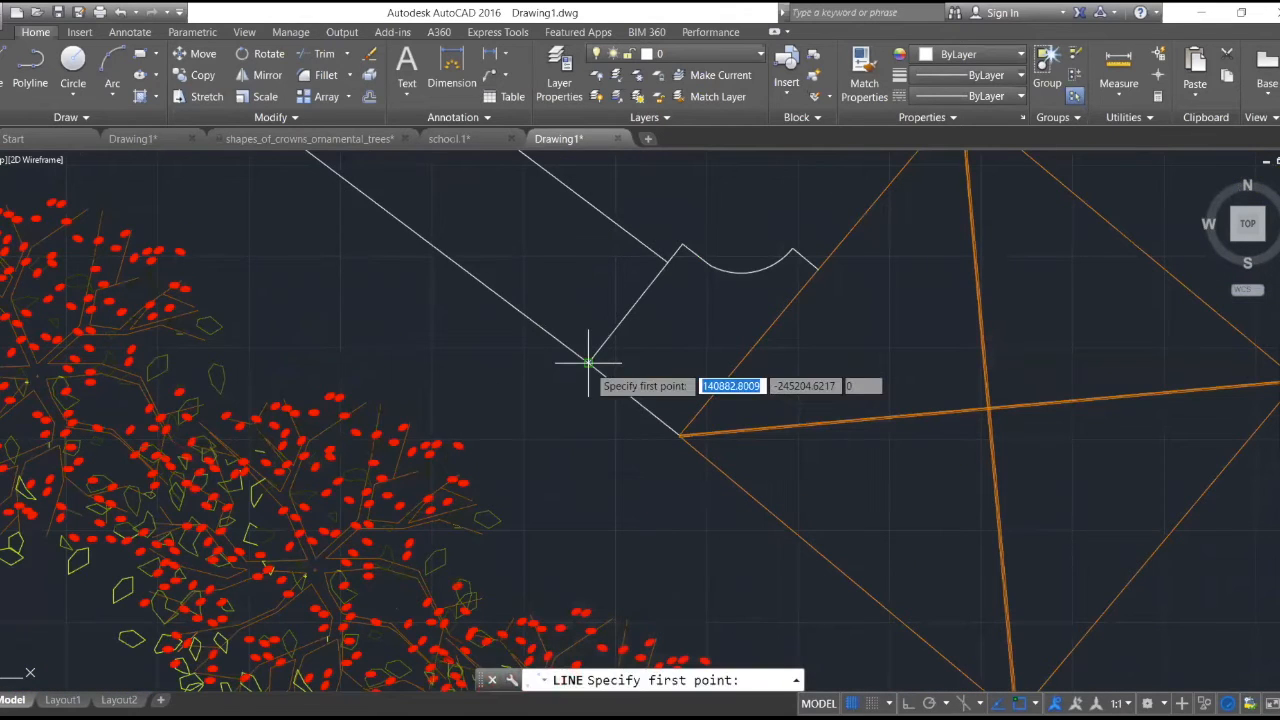
click(588, 362)
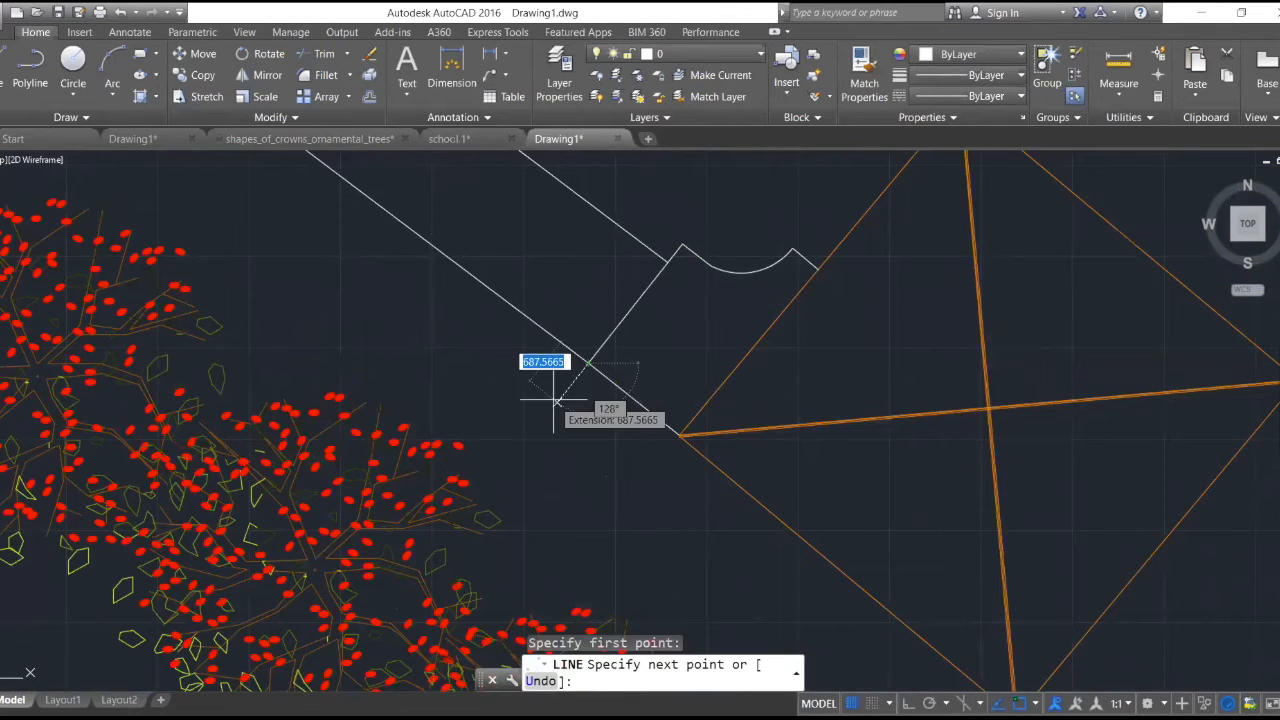
click(556, 401)
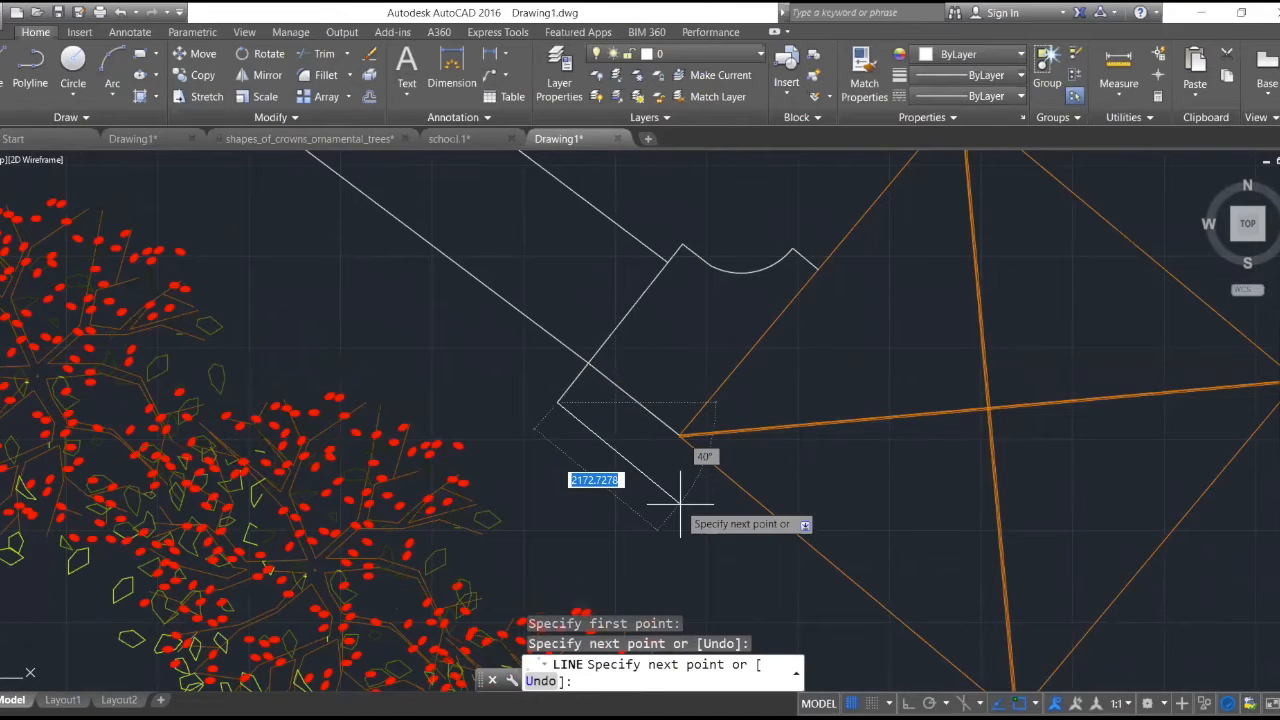
click(681, 437)
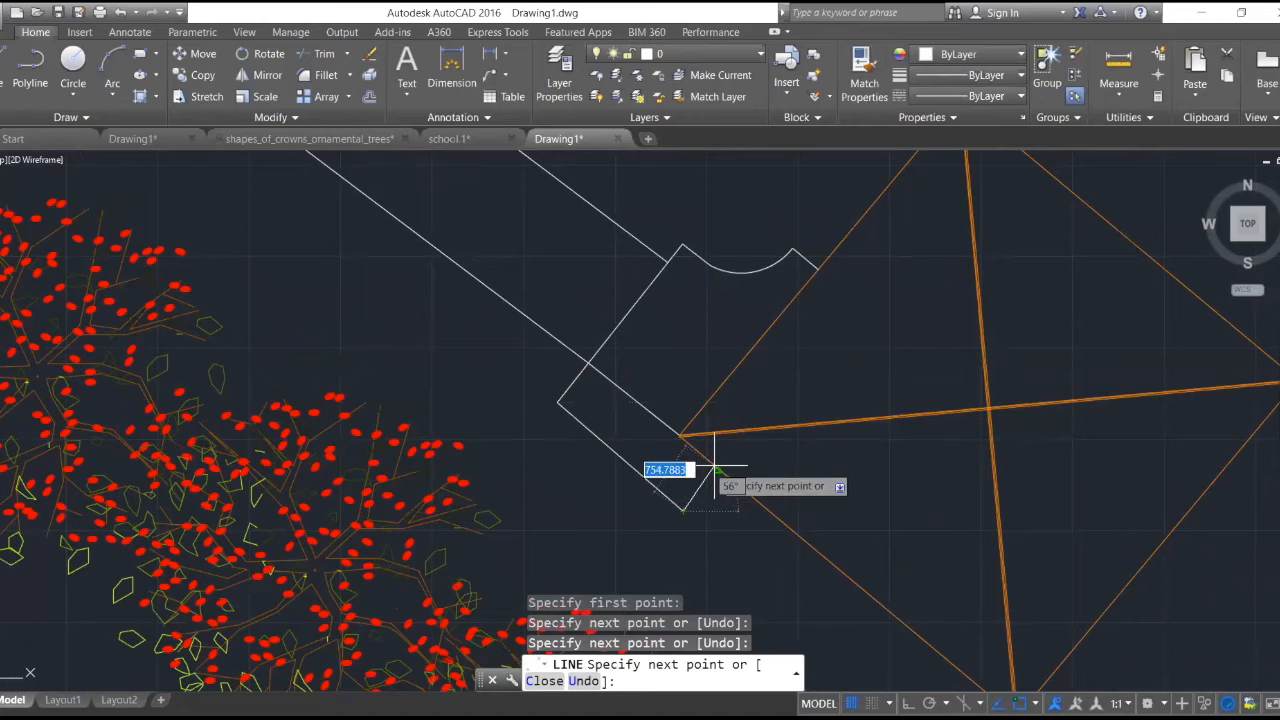
scroll(714, 467, up, 2)
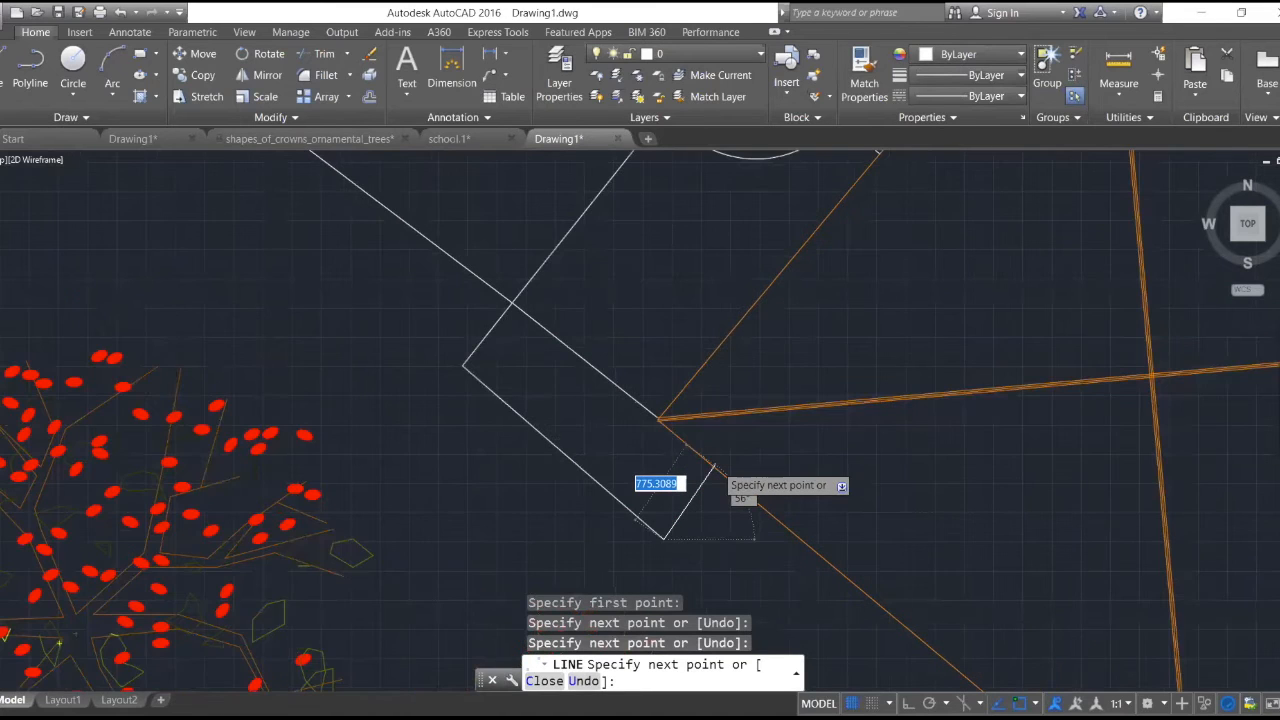
scroll(714, 470, up, 3)
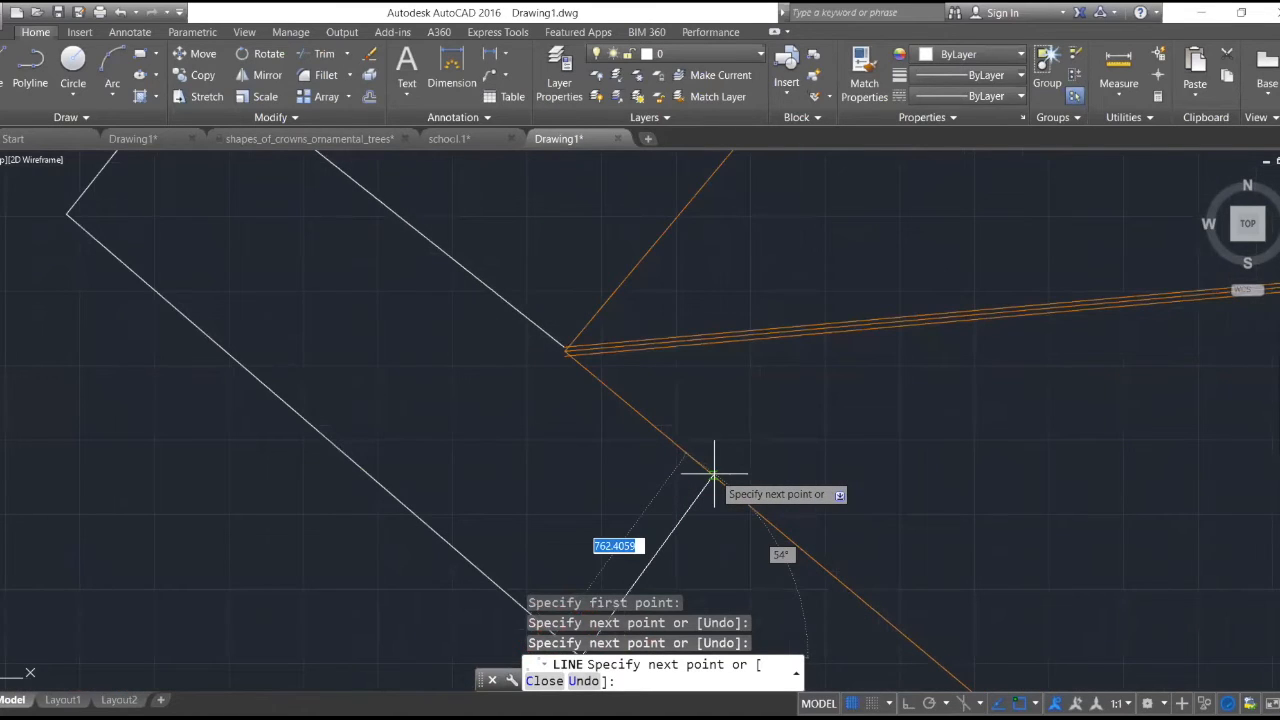
click(710, 474)
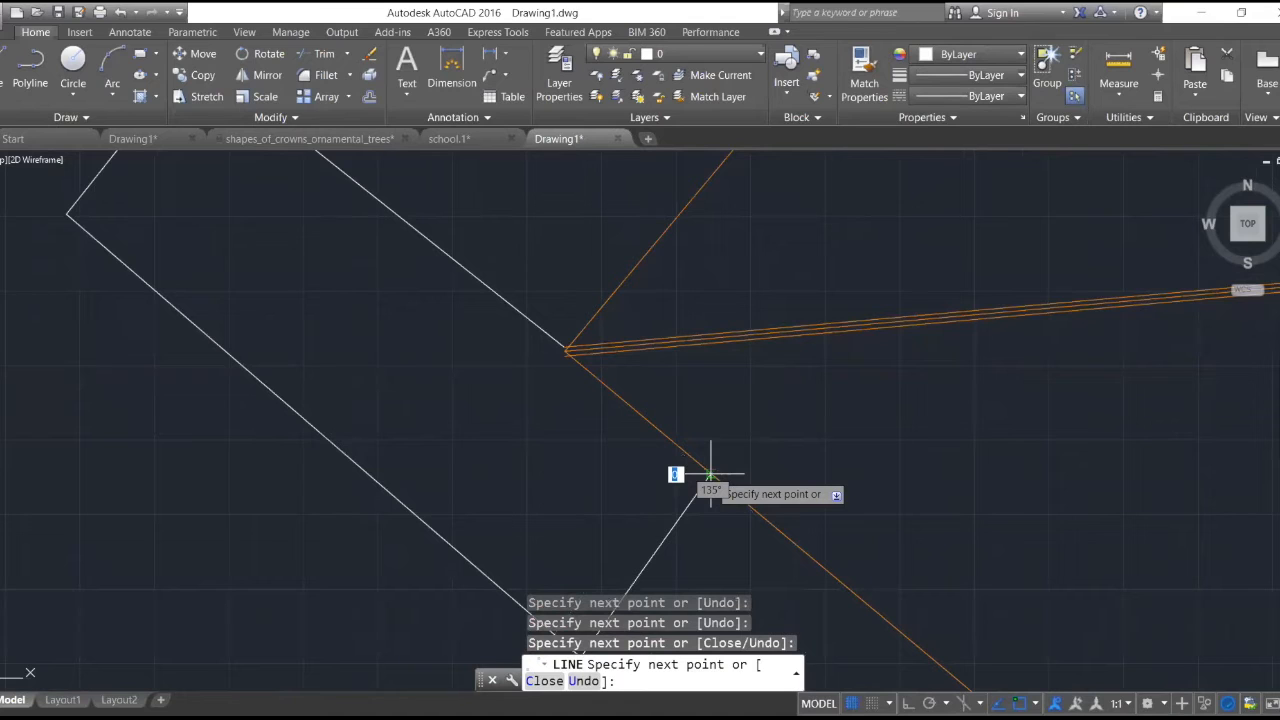
scroll(710, 472, down, 3)
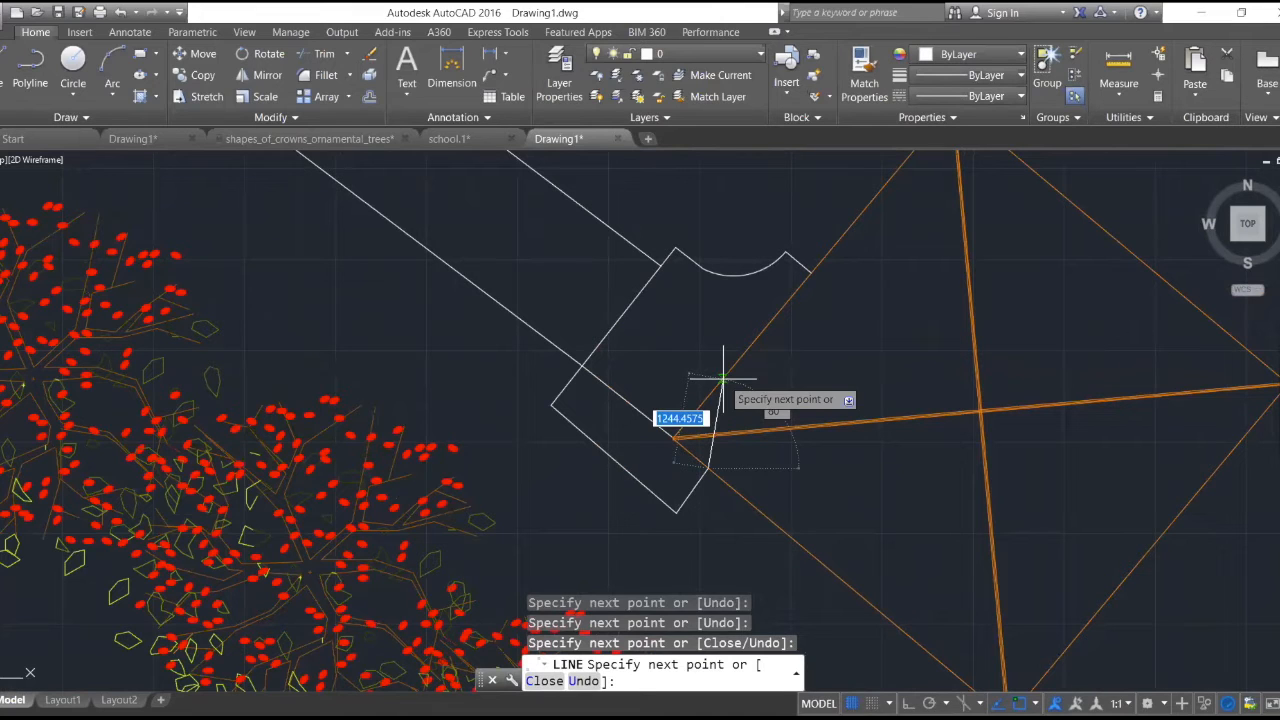
key(Escape)
- Try to trim the lower walkway edge between the cross line and the orange structure's corner, using the cross line as cutting edge
text(tr)
key(Return)
click(608, 333)
key(Return)
click(614, 392)
key(Escape)
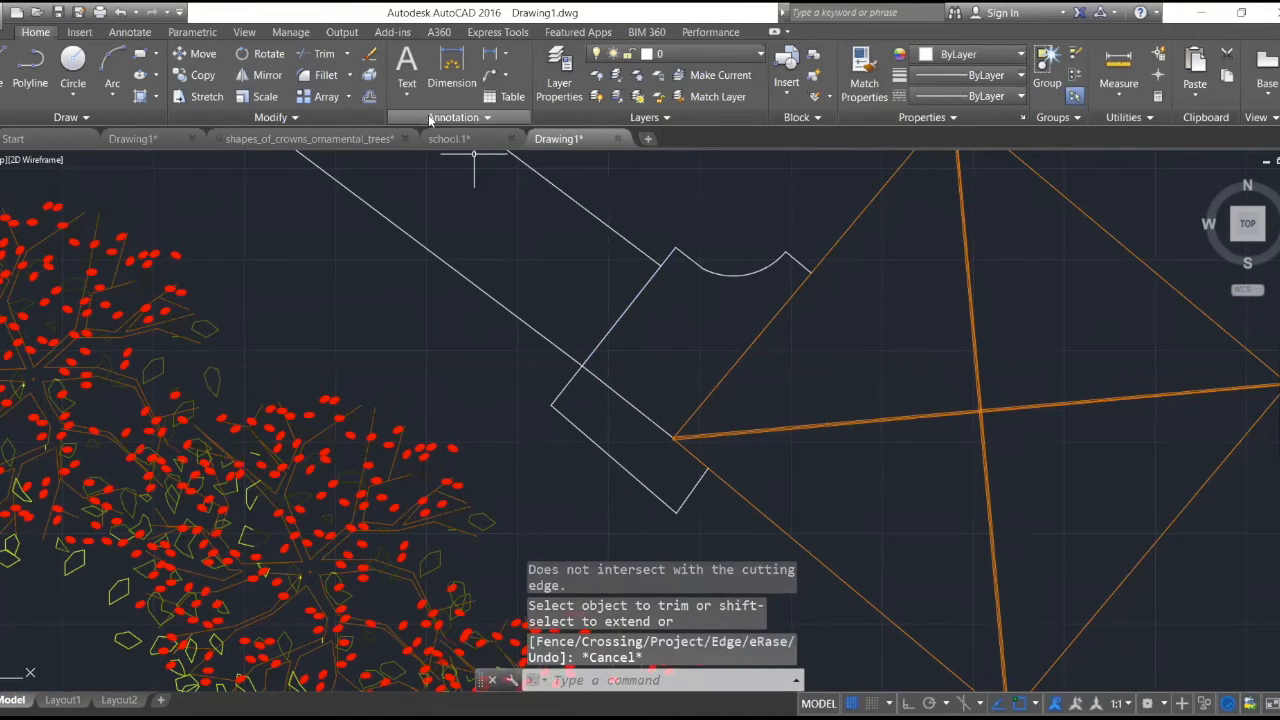
- Erase the line segment running from the cross line to the orange structure's nearest corner
text(e)
key(Return)
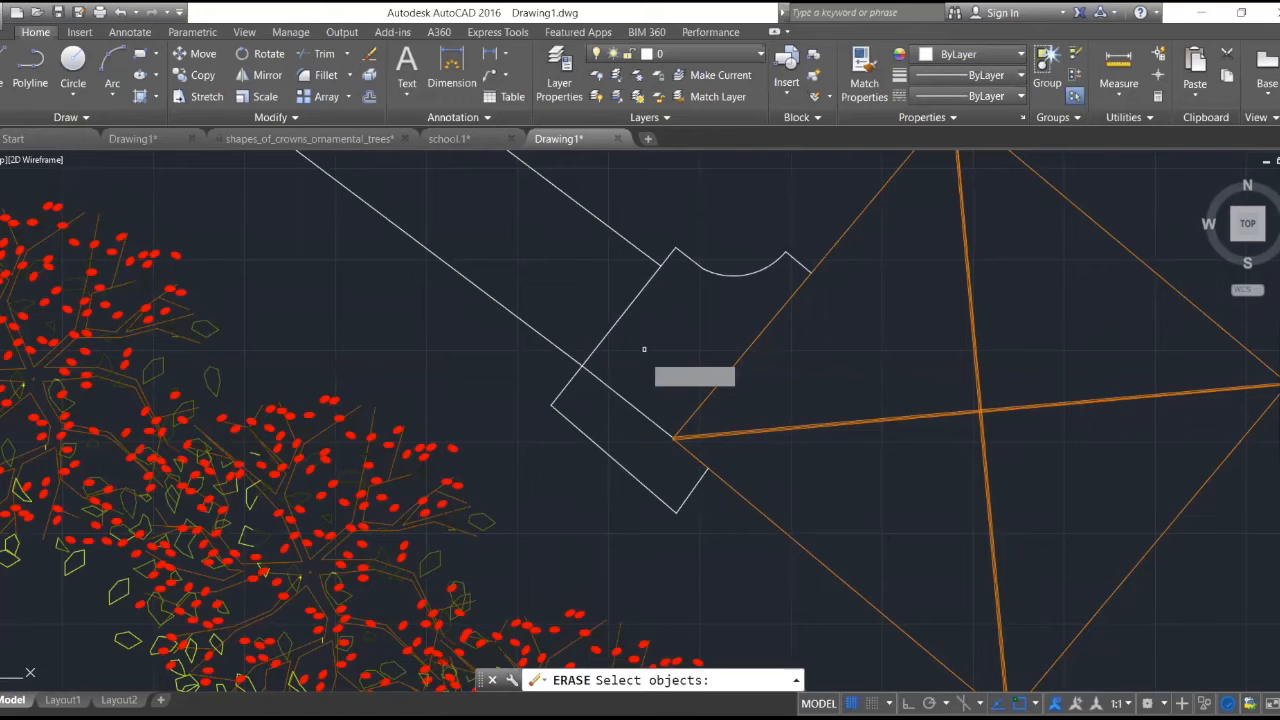
click(628, 400)
key(Escape)
scroll(688, 362, down, 6)
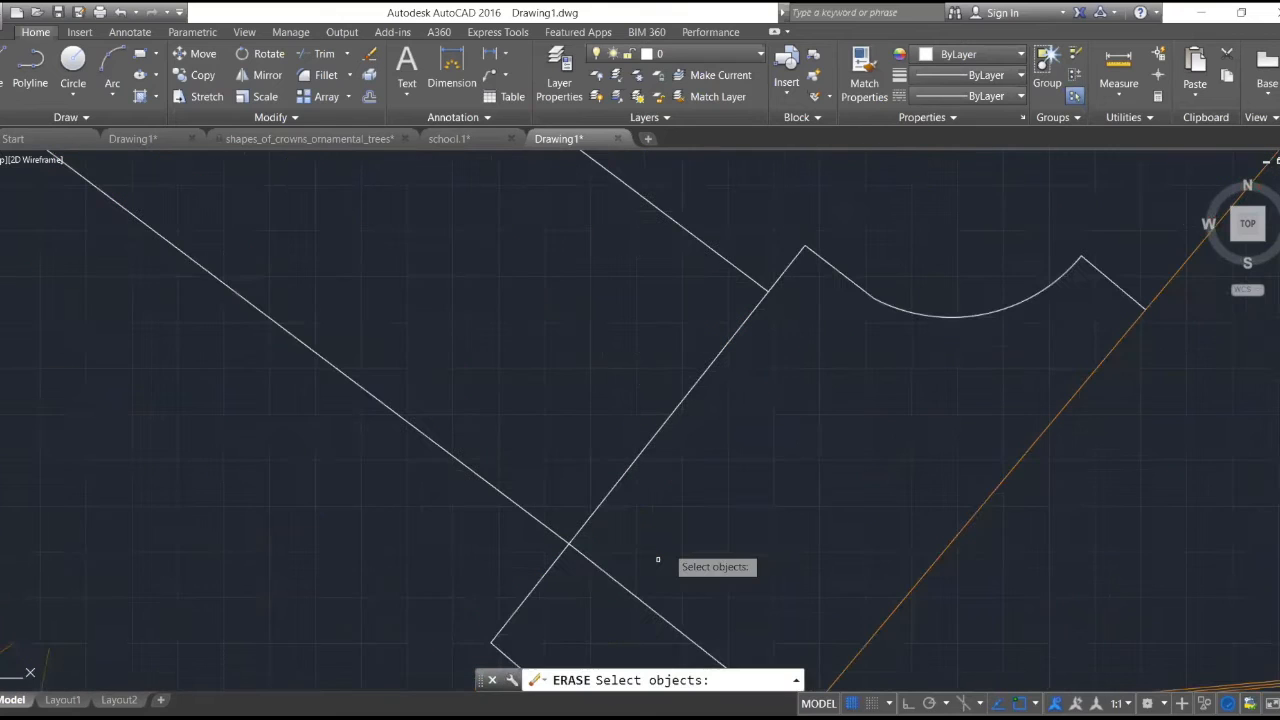
click(641, 600)
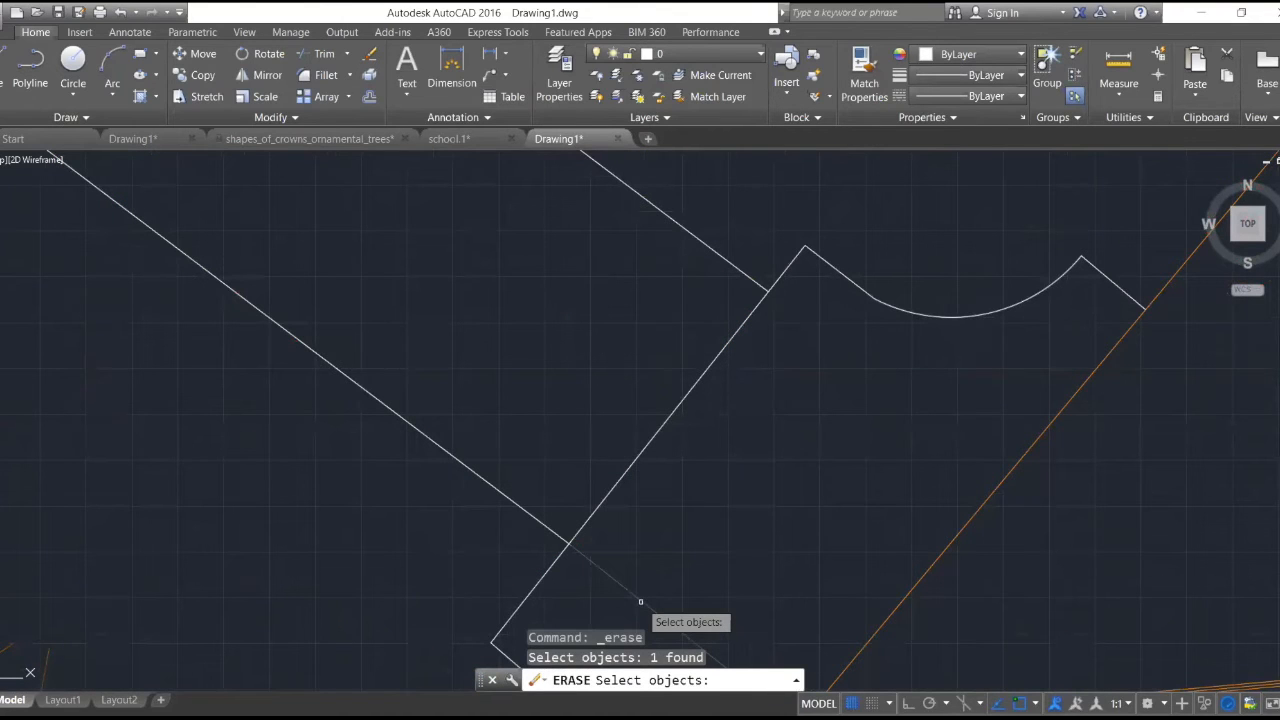
key(Return)
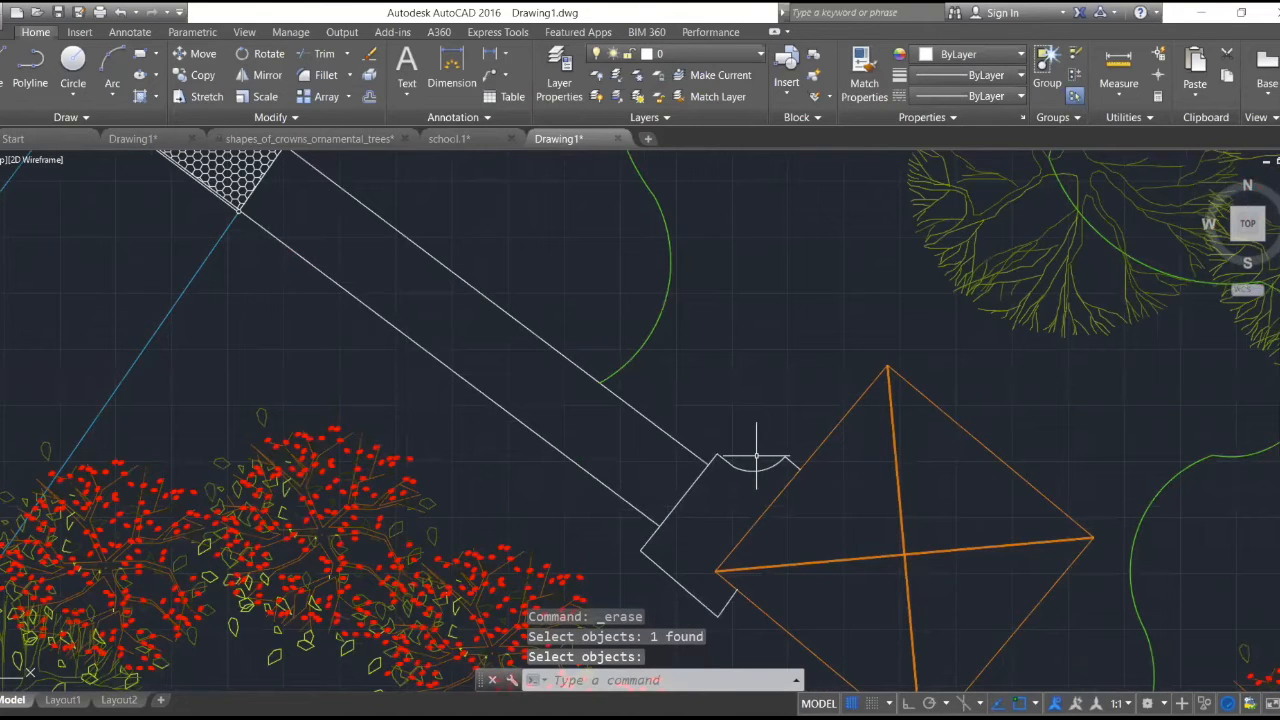
- Examine the finished walkway end, the orange structure and the surrounding planting from close up and at a distance
scroll(756, 456, down, 4)
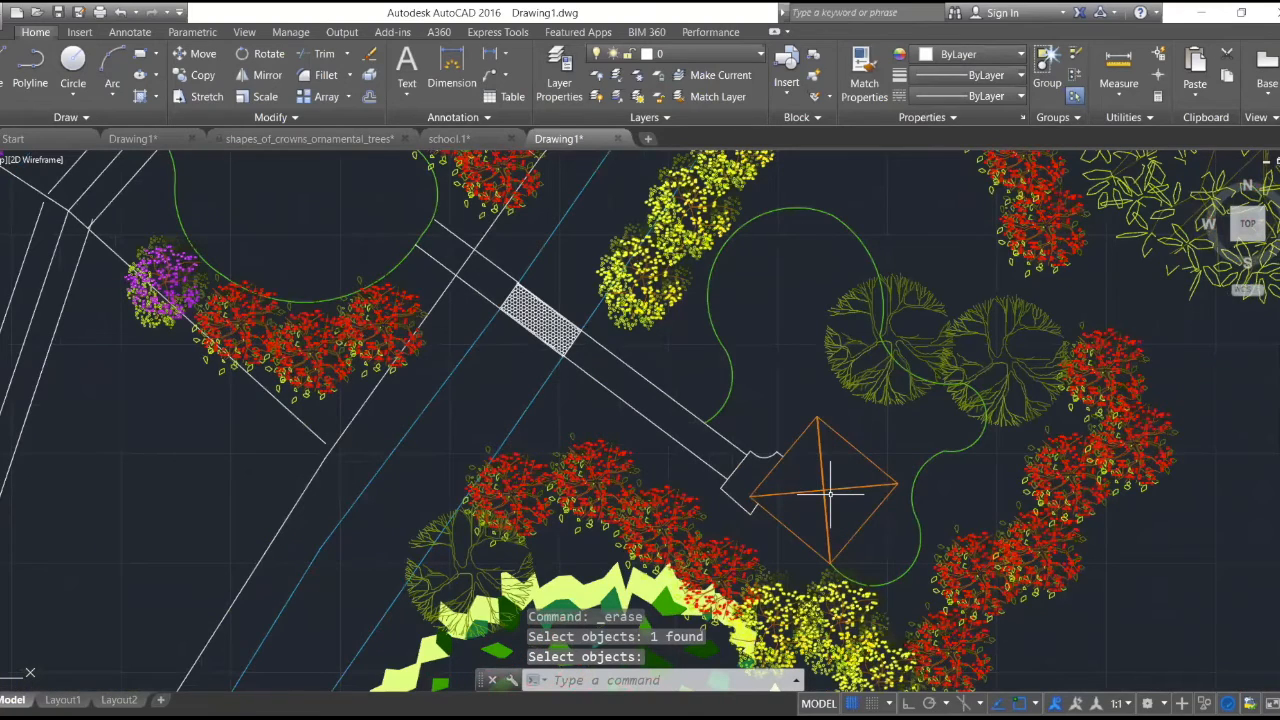
scroll(830, 492, up, 3)
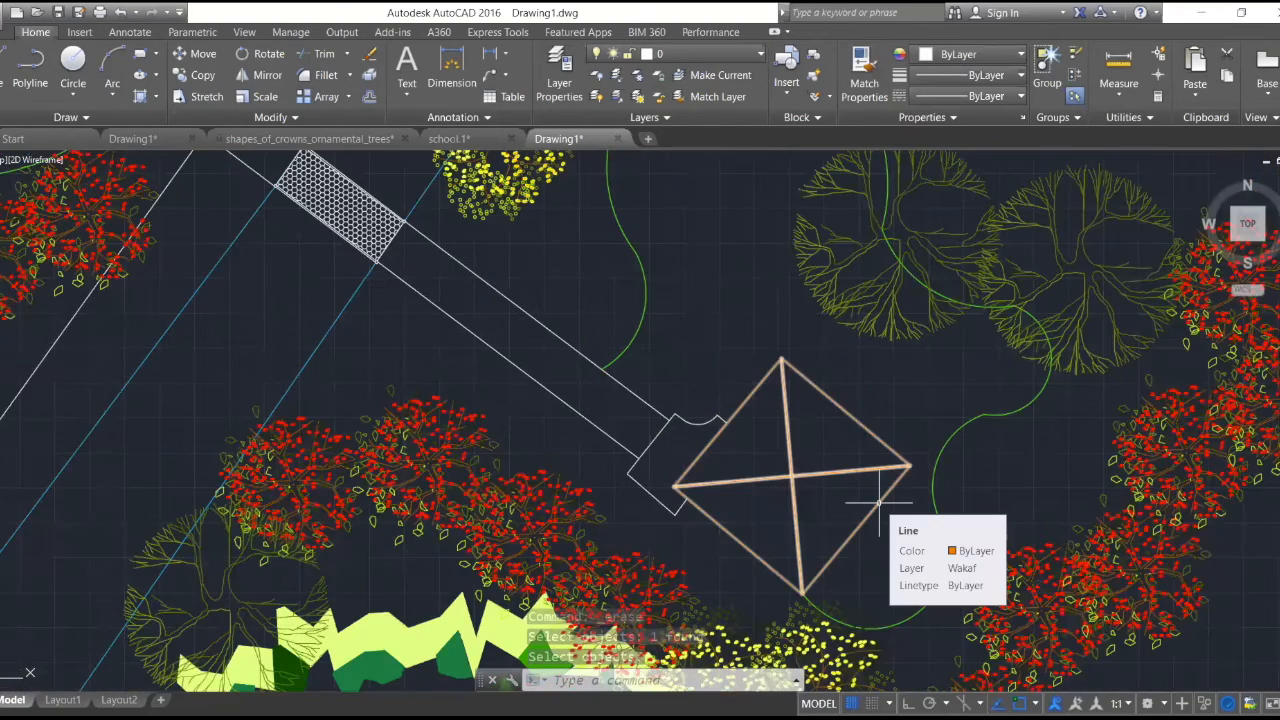
scroll(879, 503, down, 2)
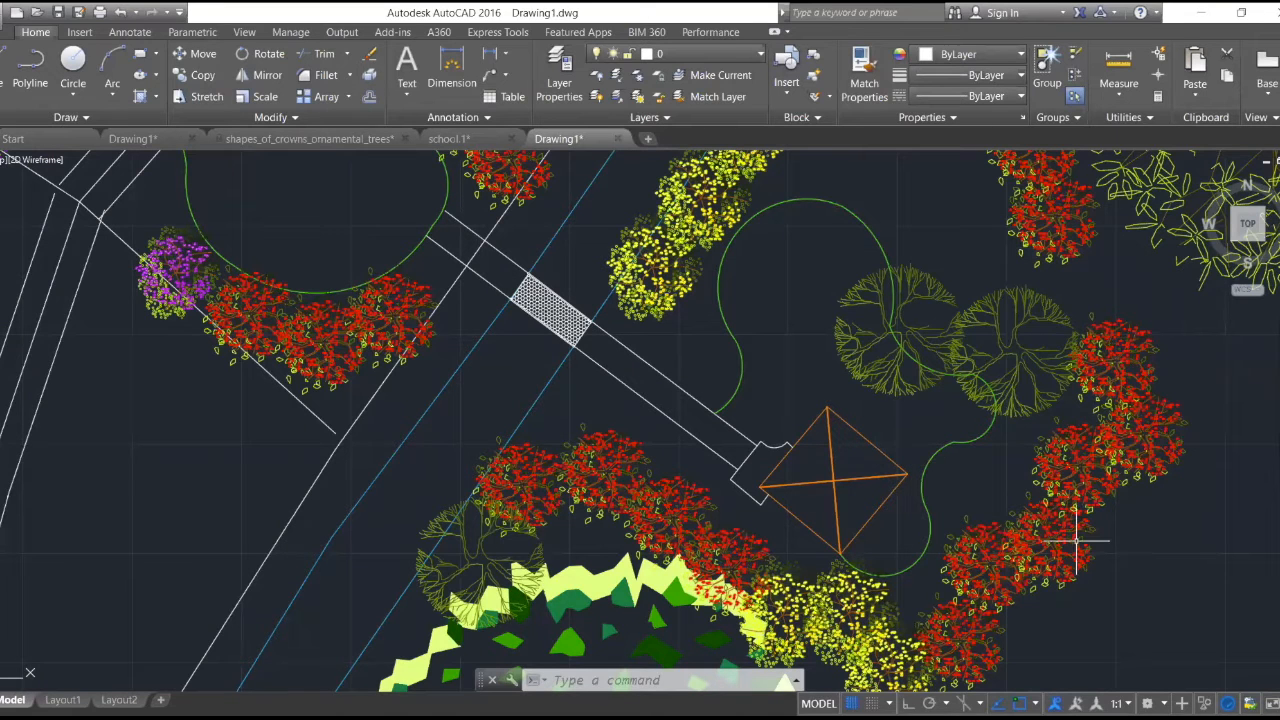
scroll(932, 530, up, 4)
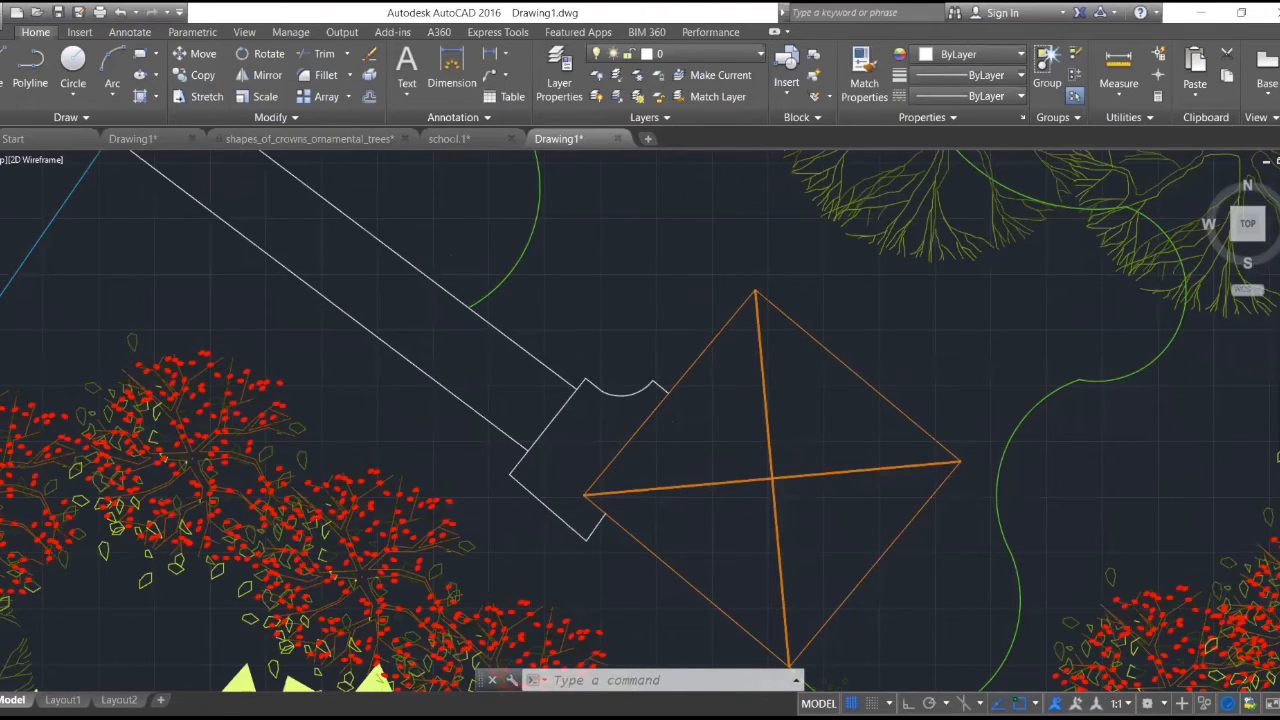
scroll(614, 403, down, 2)
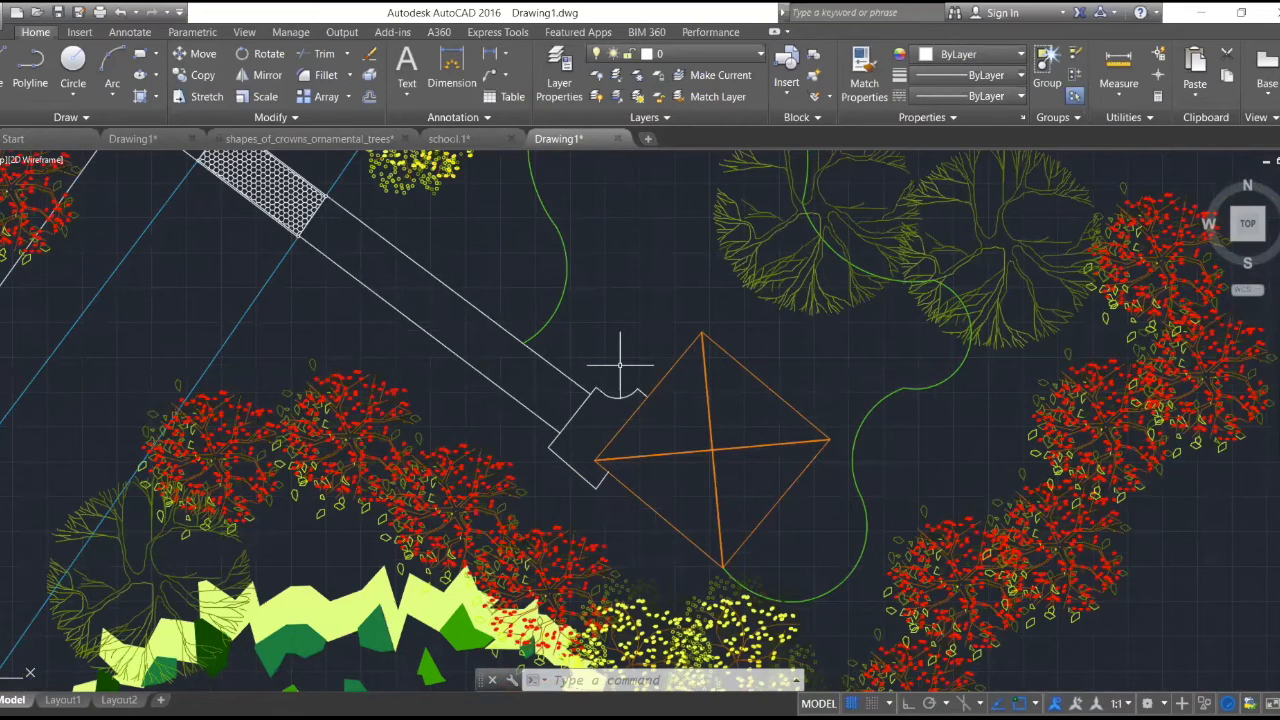
scroll(620, 365, down, 2)
scroll(618, 349, down, 2)
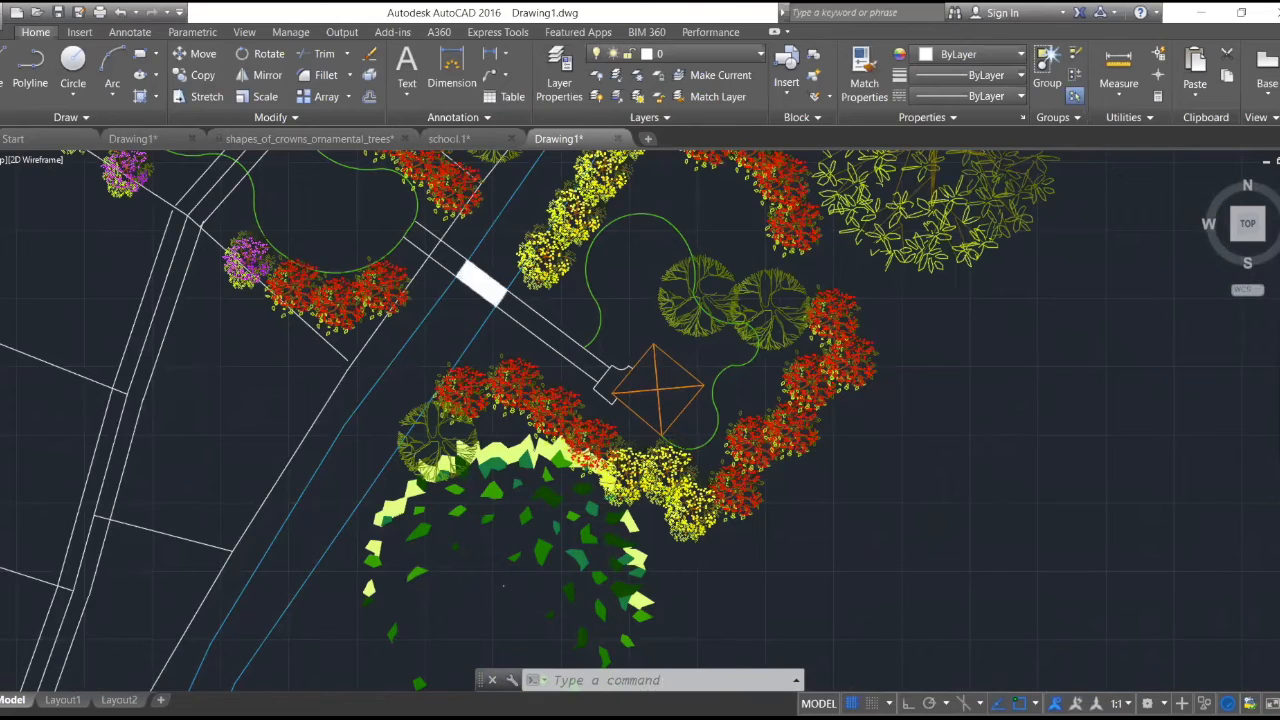
scroll(485, 280, up, 2)
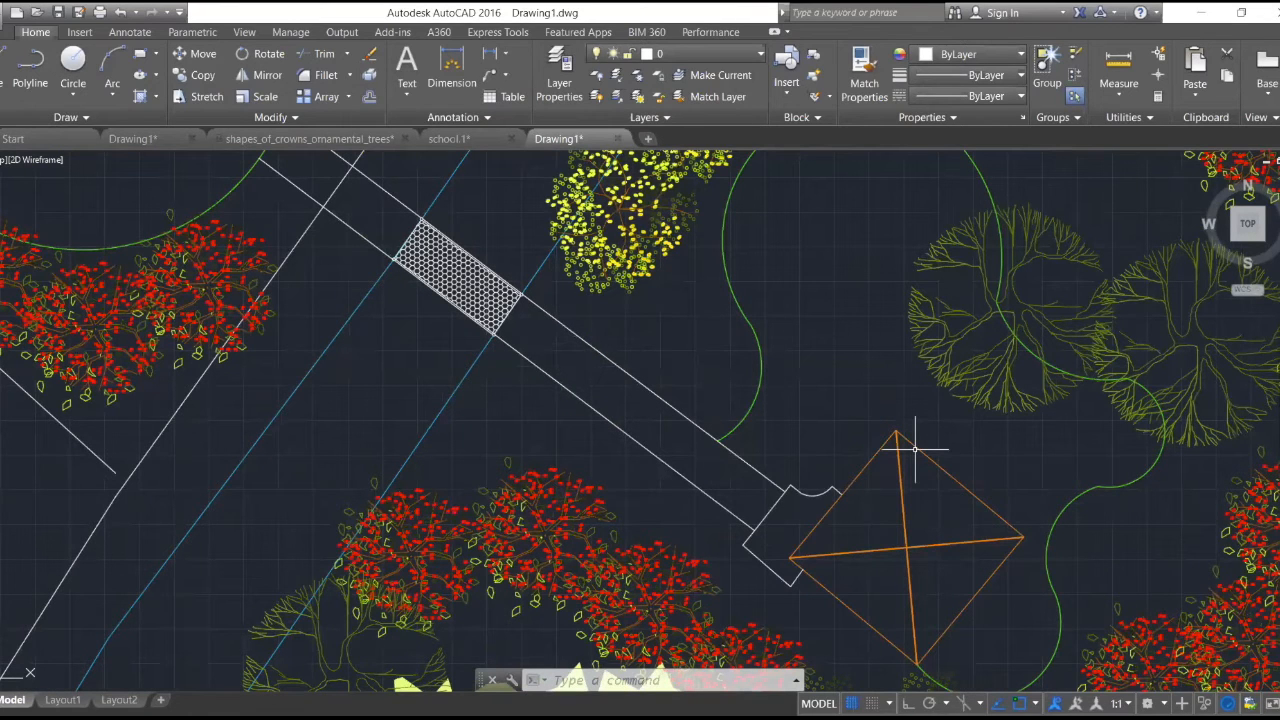
scroll(914, 449, down, 2)
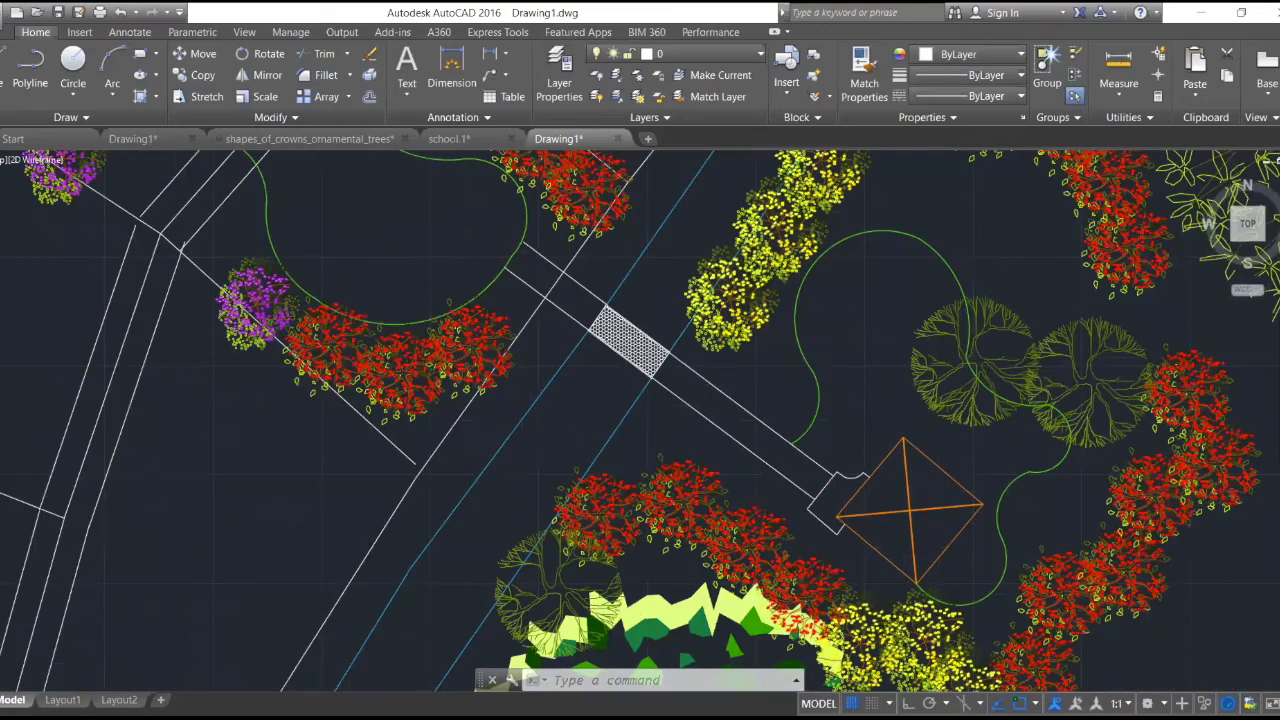
scroll(913, 447, down, 2)
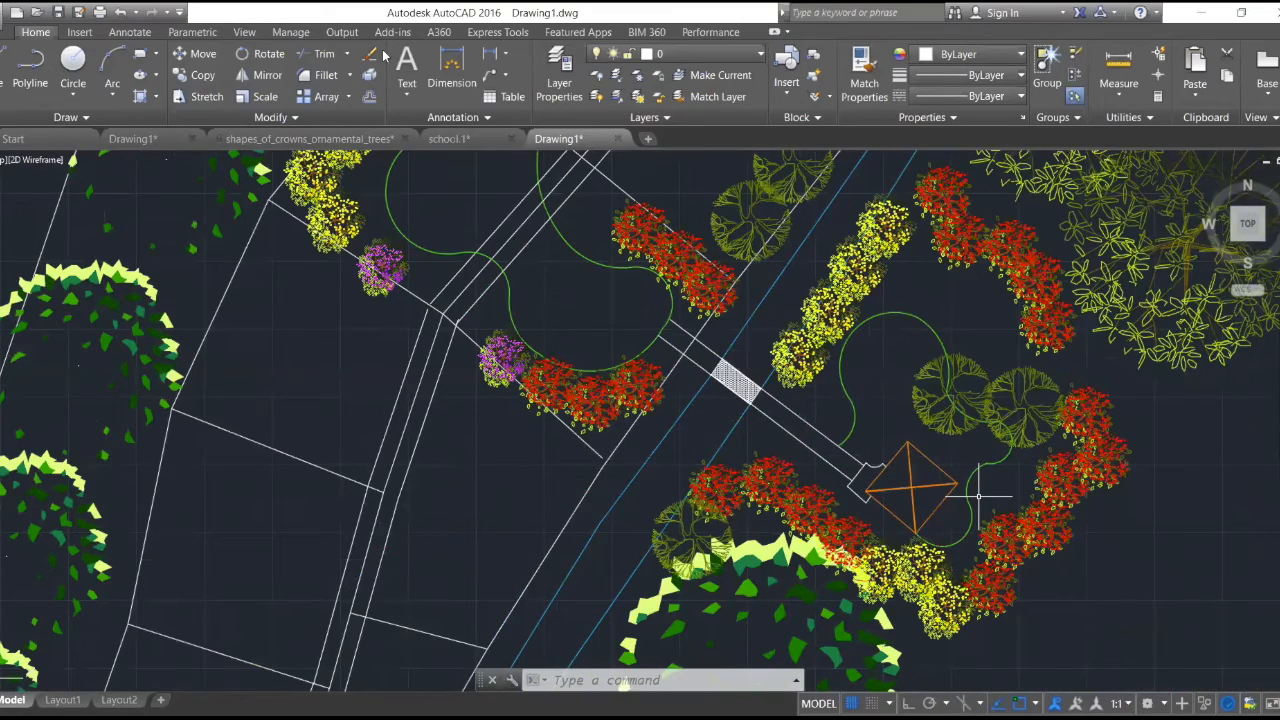
scroll(978, 494, up, 4)
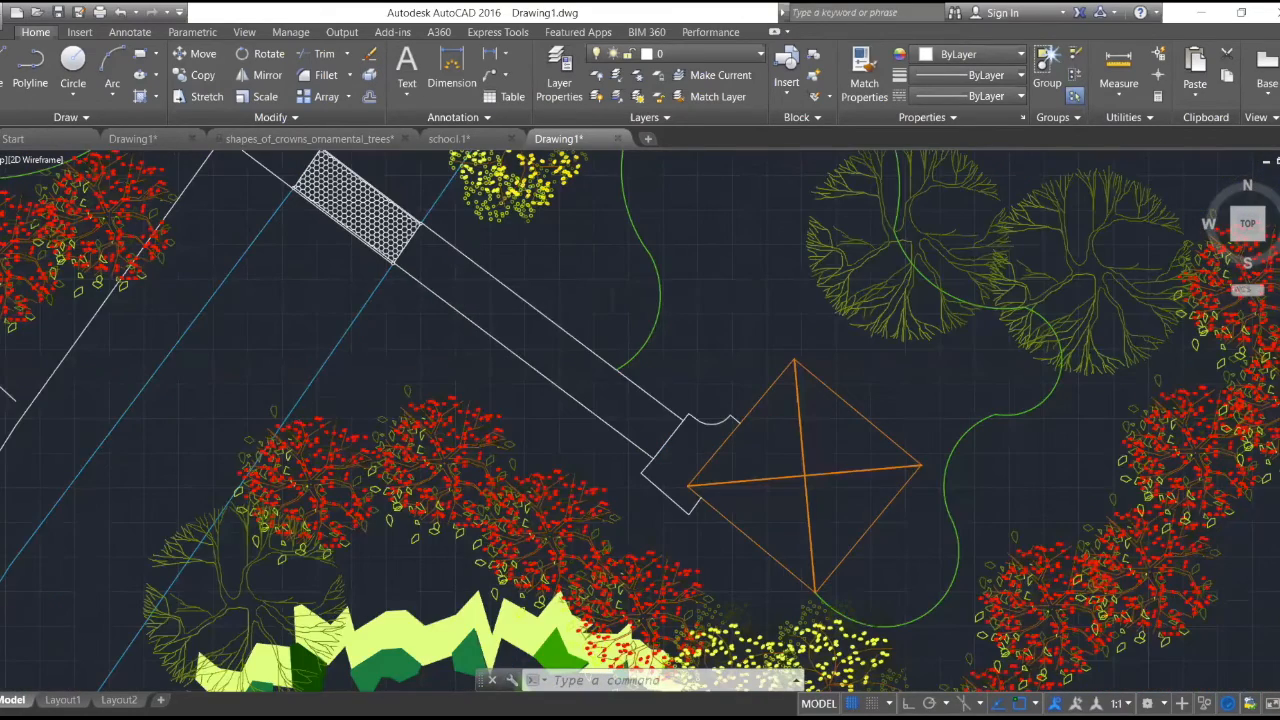
- Compare the enlarged Laman Galeri Kelulut plan with the same area on the overall master plan
scroll(905, 405, down, 10)
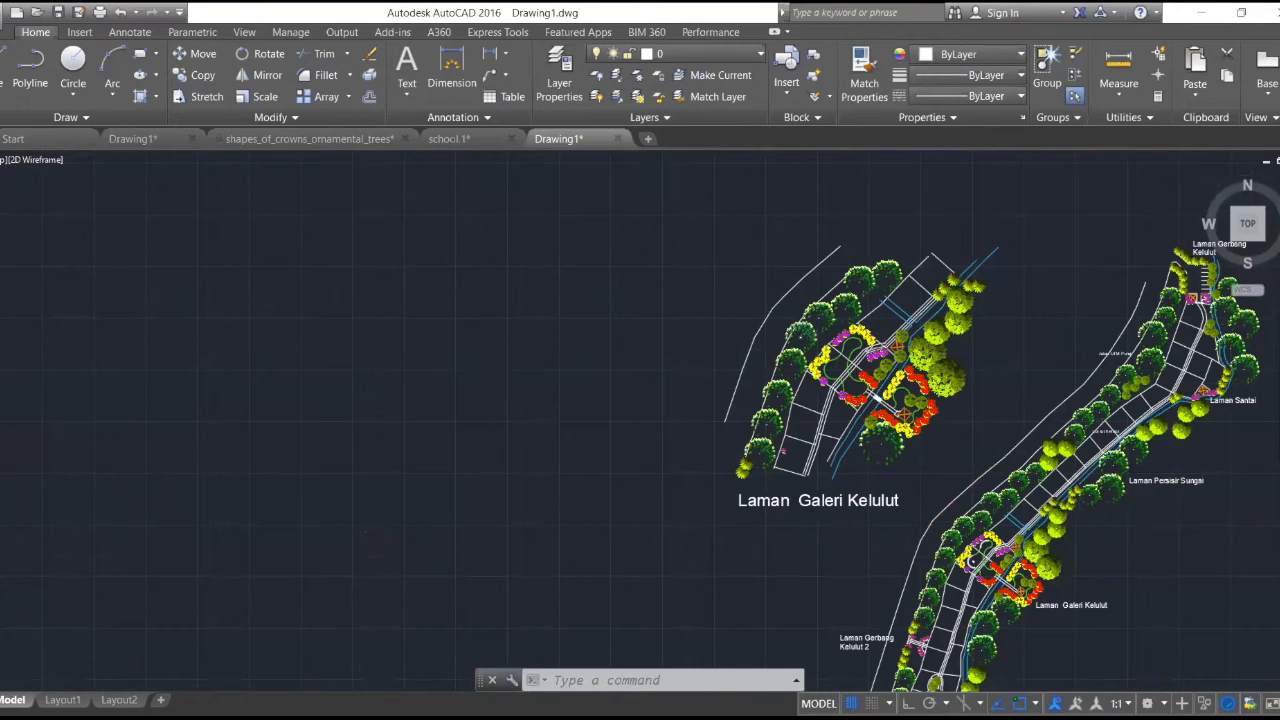
scroll(796, 326, down, 2)
scroll(970, 499, up, 4)
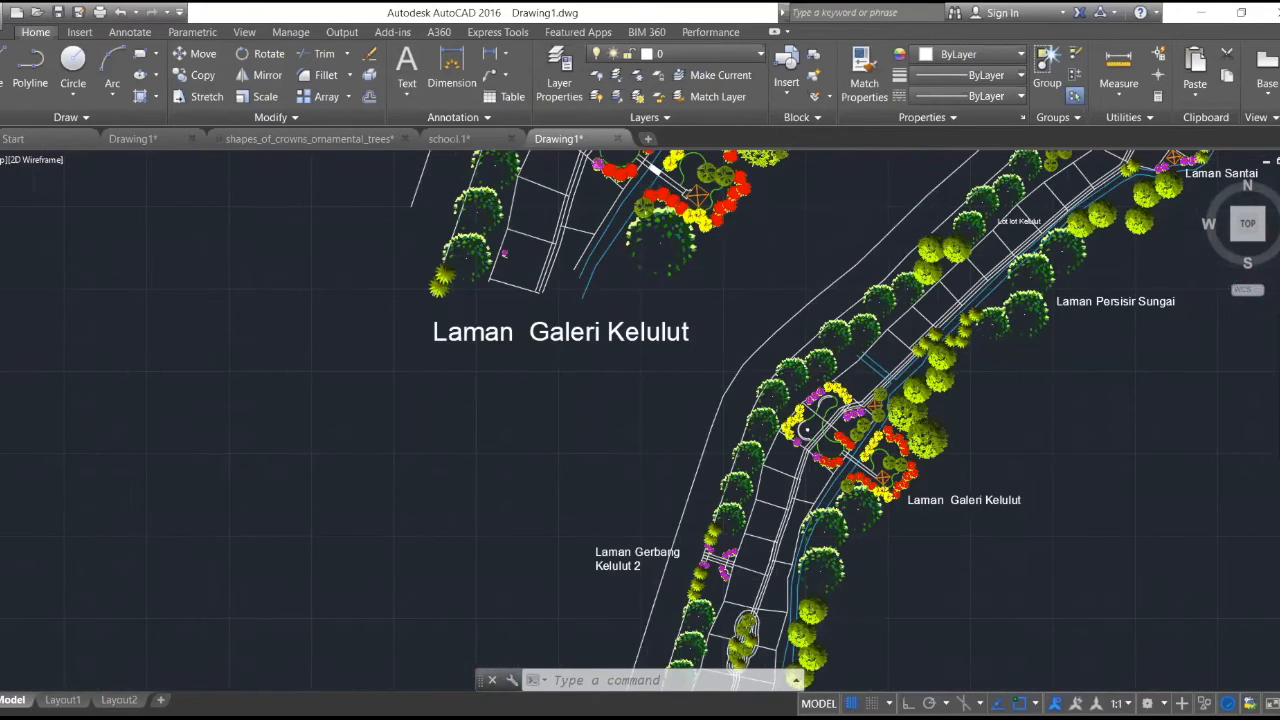
scroll(936, 468, up, 2)
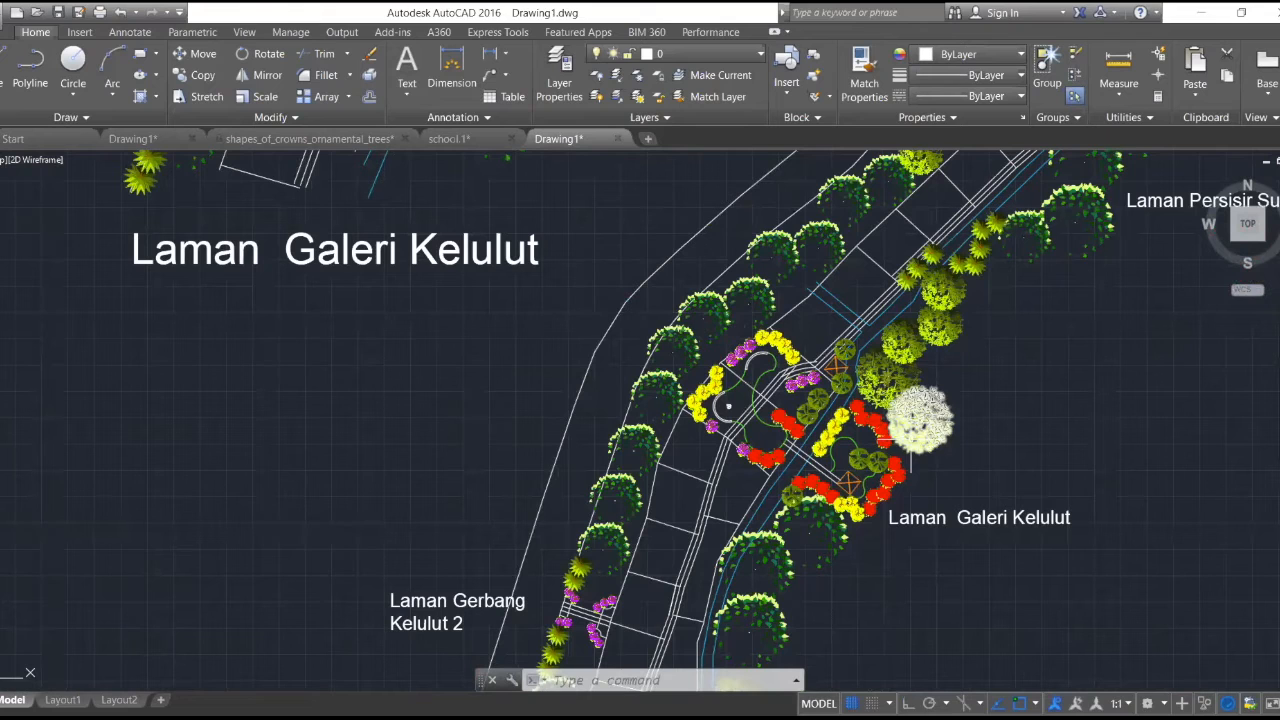
scroll(889, 420, down, 6)
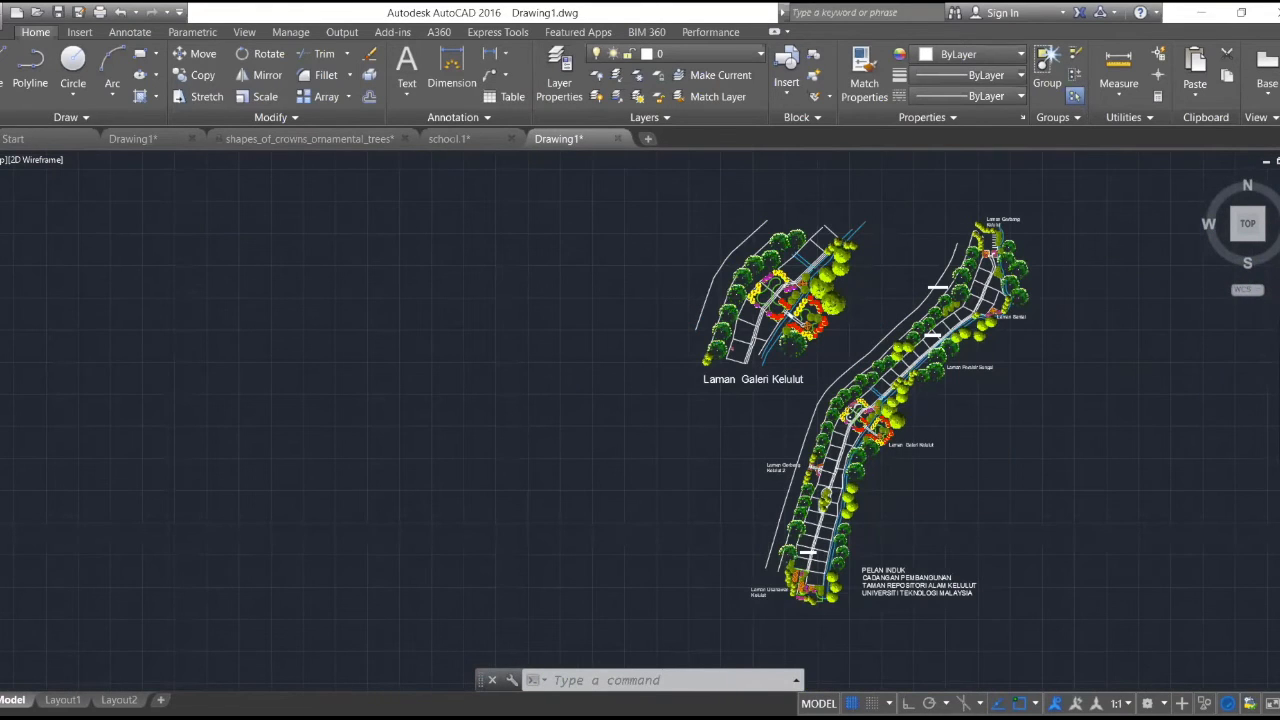
scroll(877, 303, up, 2)
scroll(875, 302, up, 2)
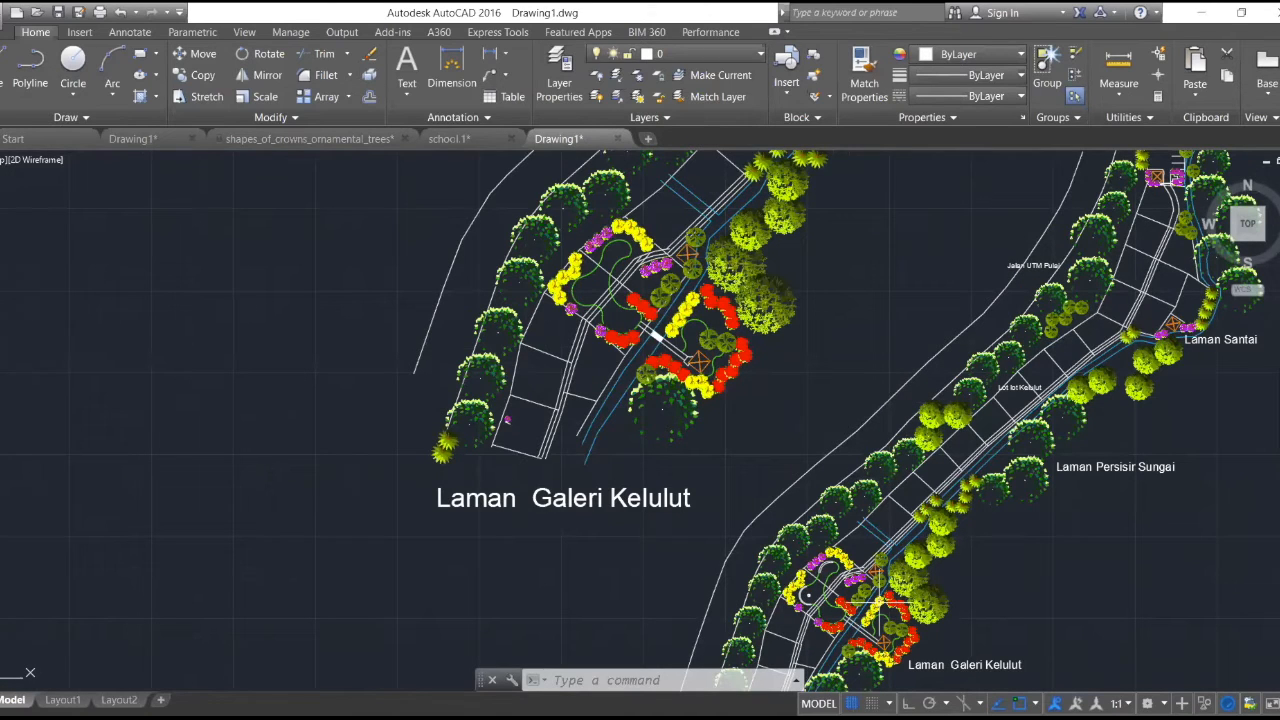
scroll(877, 572, down, 2)
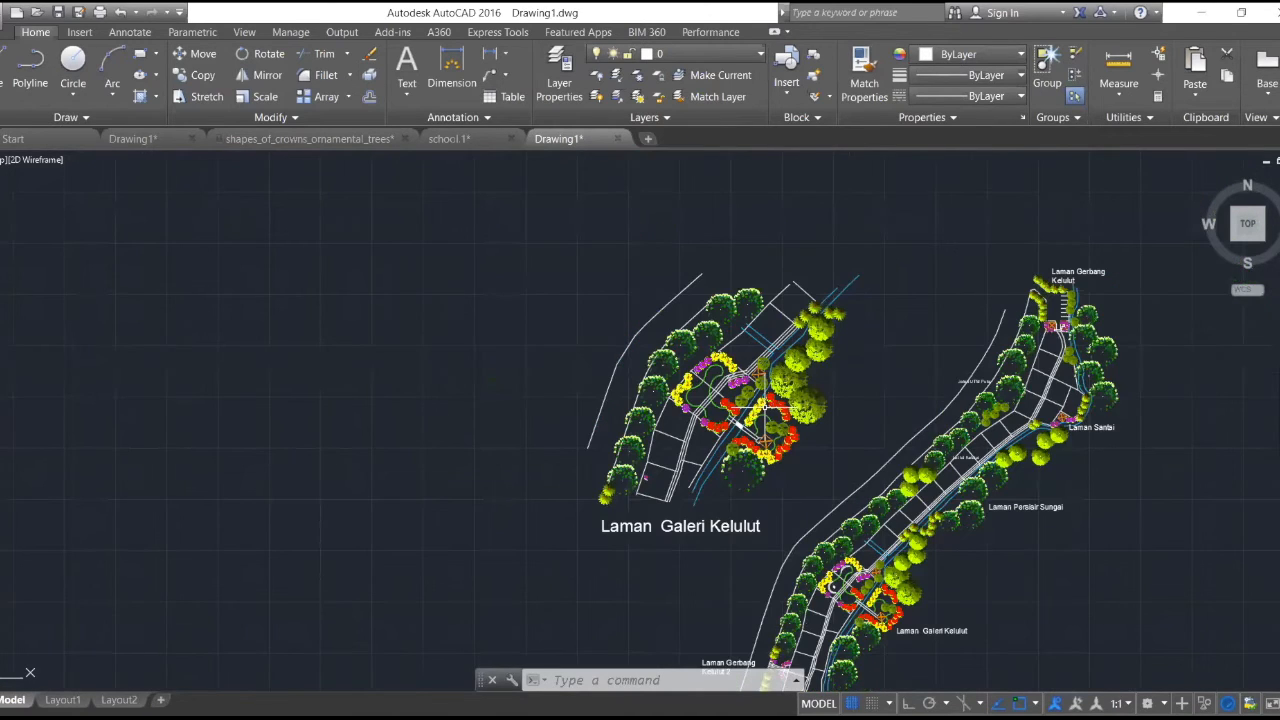
scroll(764, 408, up, 2)
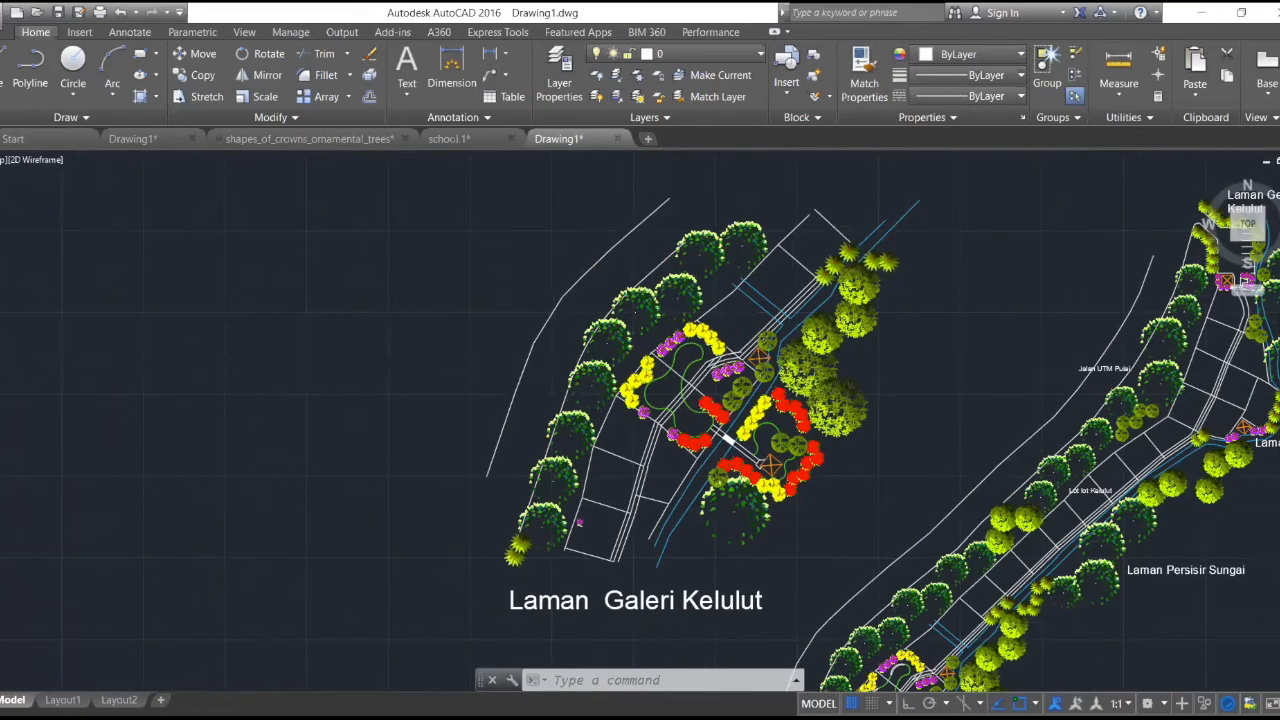
scroll(795, 495, down, 2)
scroll(795, 495, up, 2)
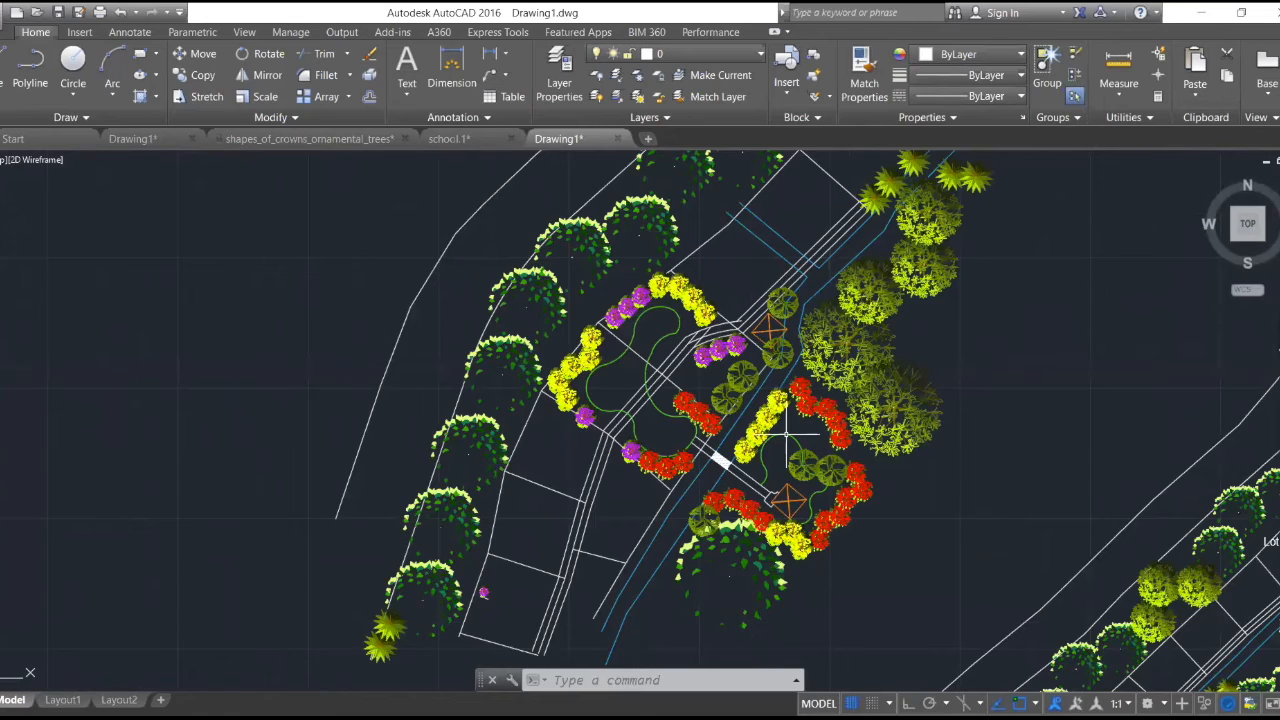
scroll(787, 432, up, 1)
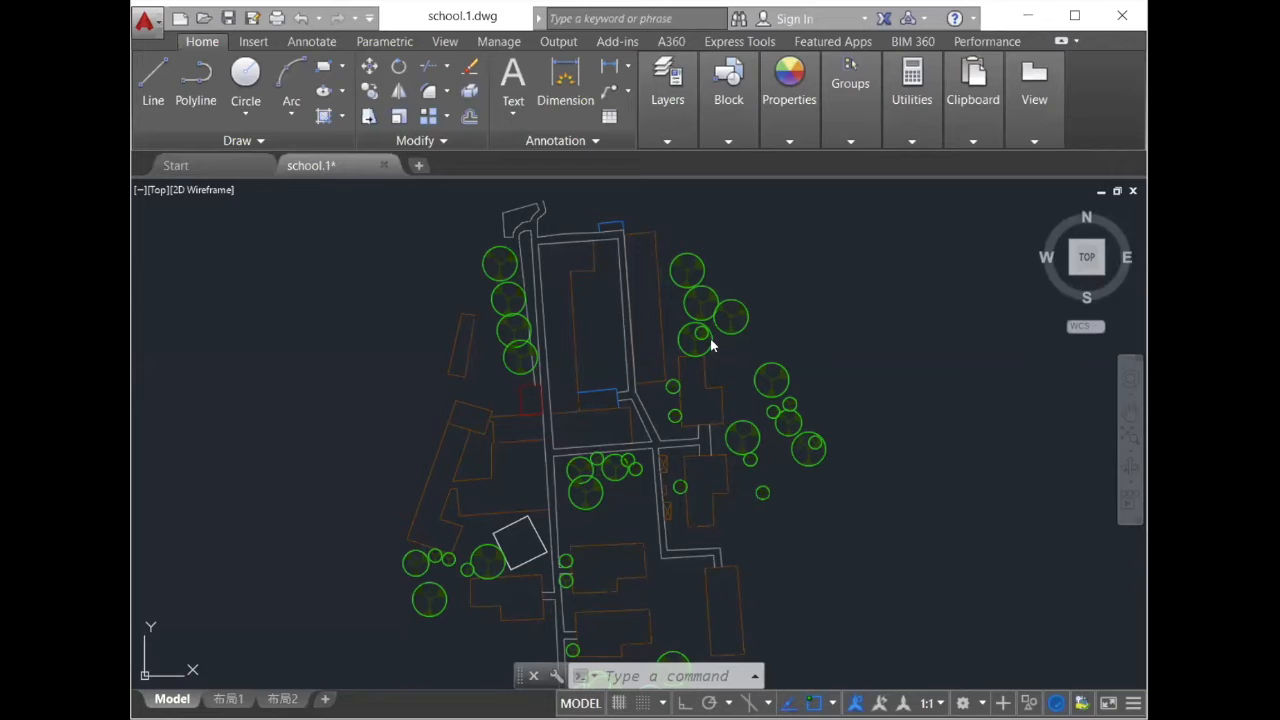
scroll(522, 386, up, 2)
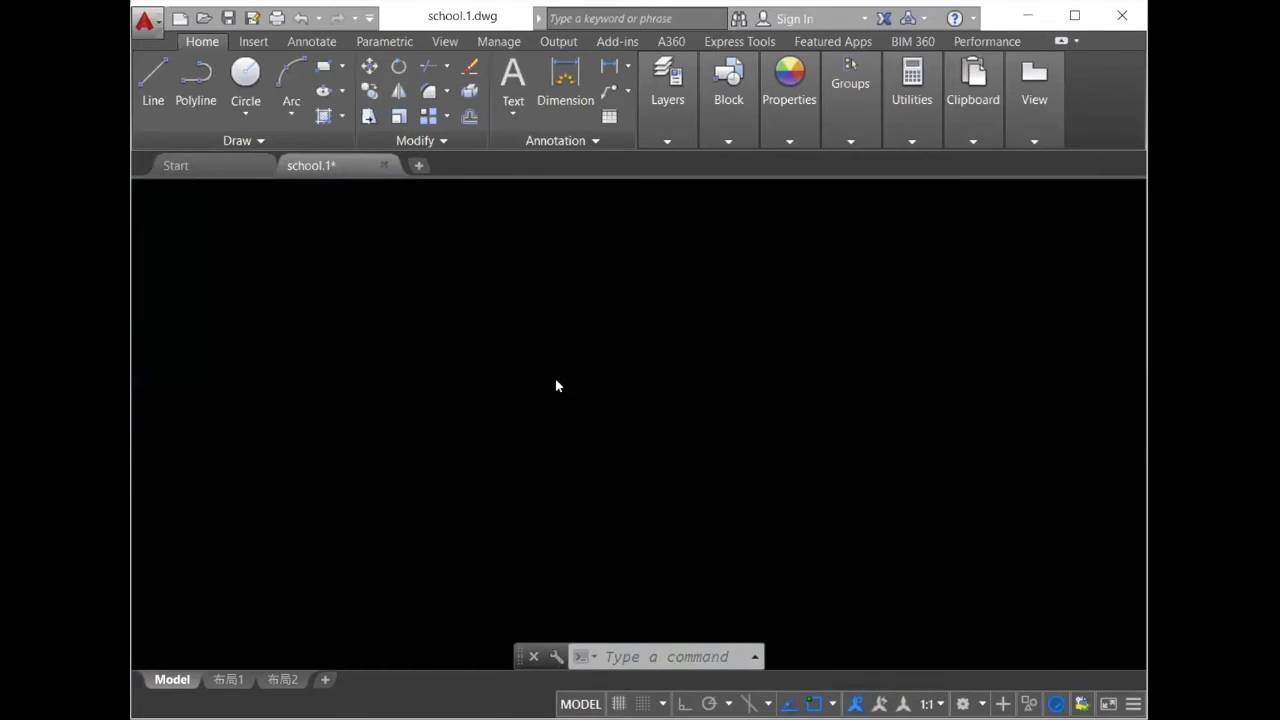
- Examine the school site plan's buildings, paths and tree rows from close up and as a whole
scroll(455, 418, up, 4)
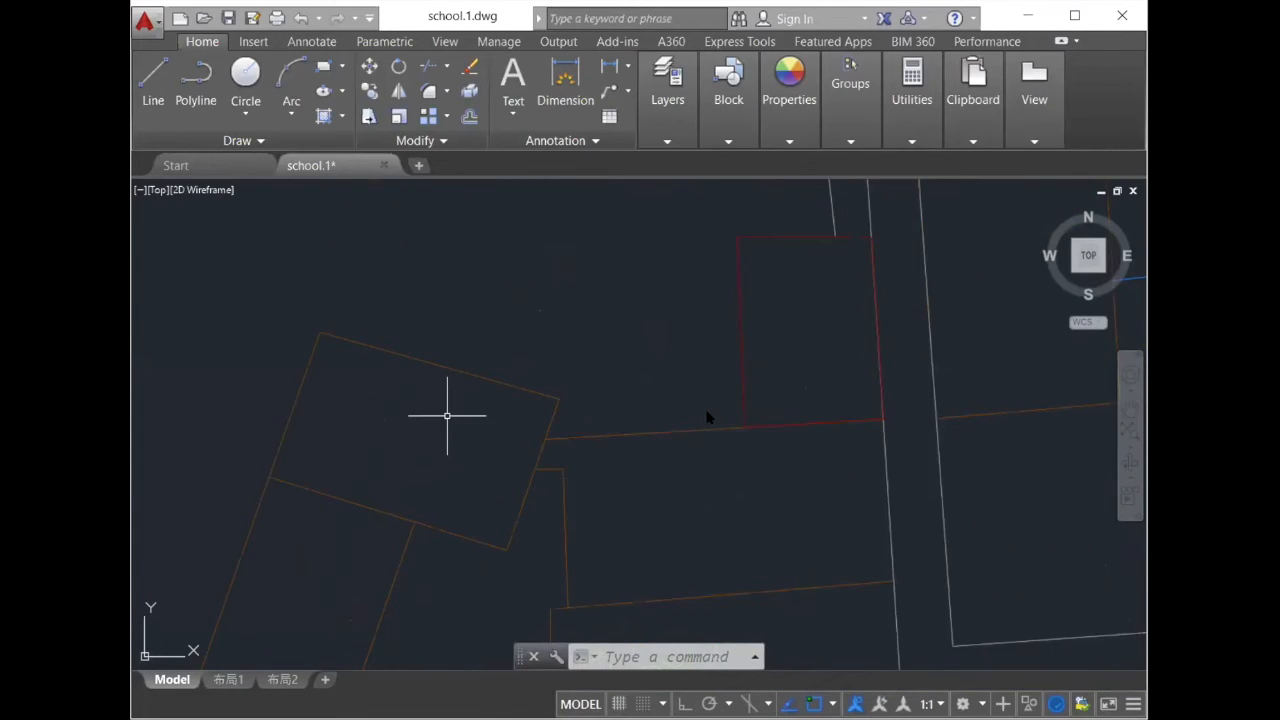
scroll(705, 412, down, 4)
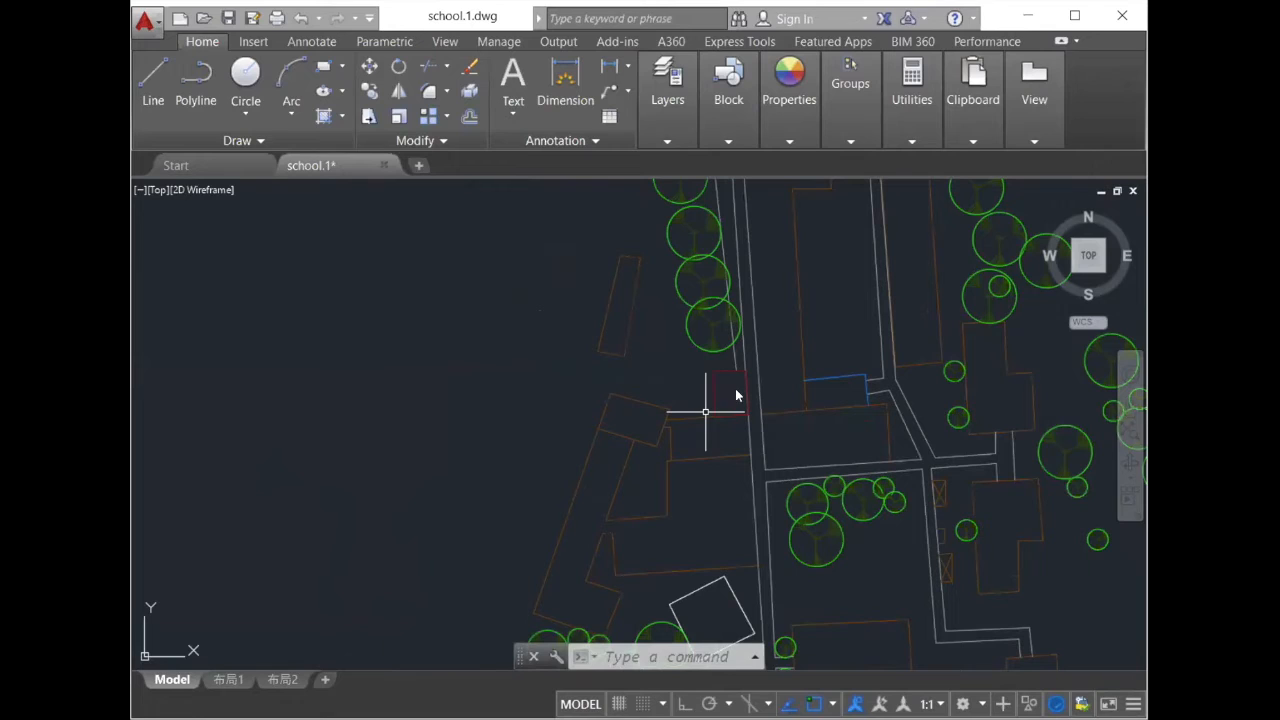
scroll(817, 395, down, 5)
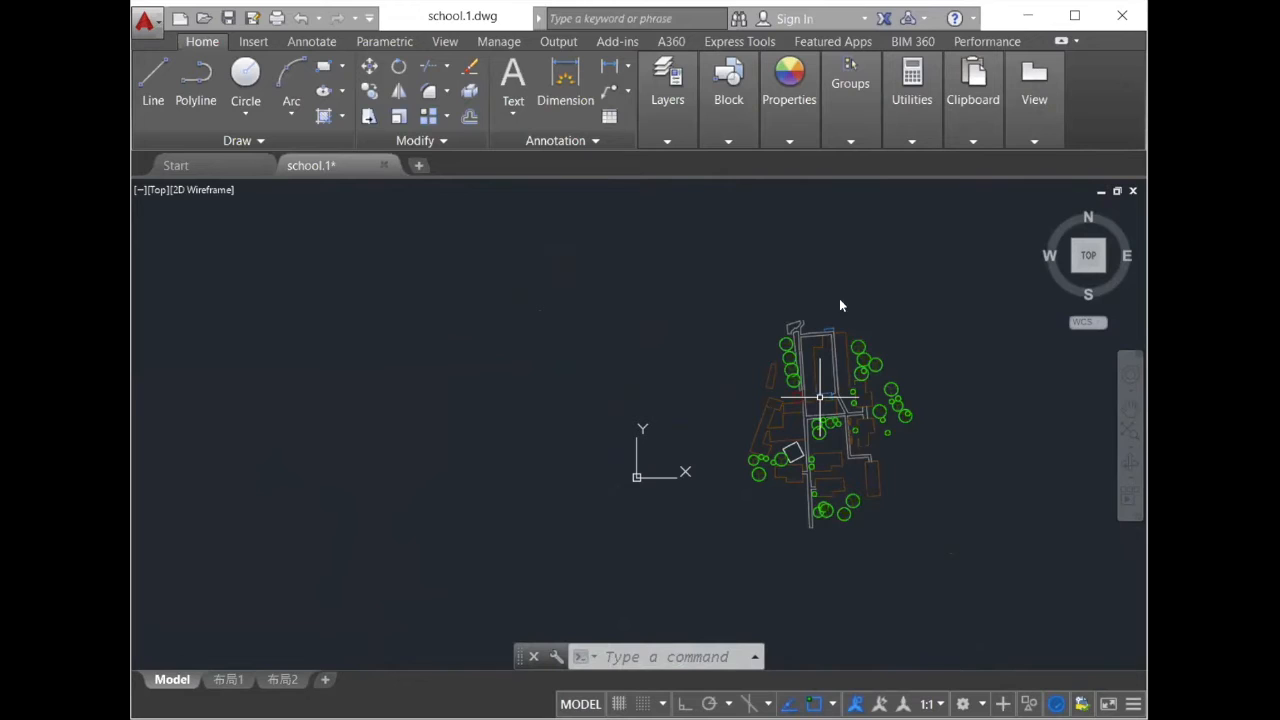
scroll(752, 301, up, 2)
scroll(881, 322, up, 3)
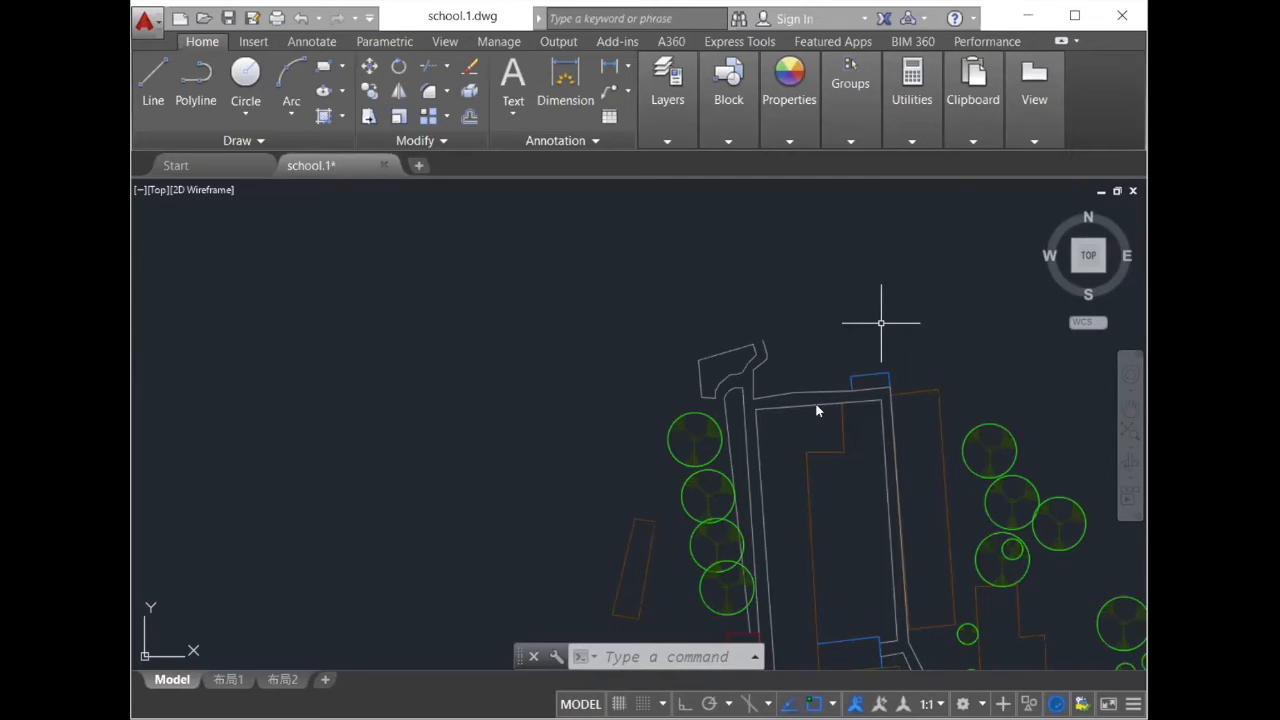
scroll(812, 536, down, 5)
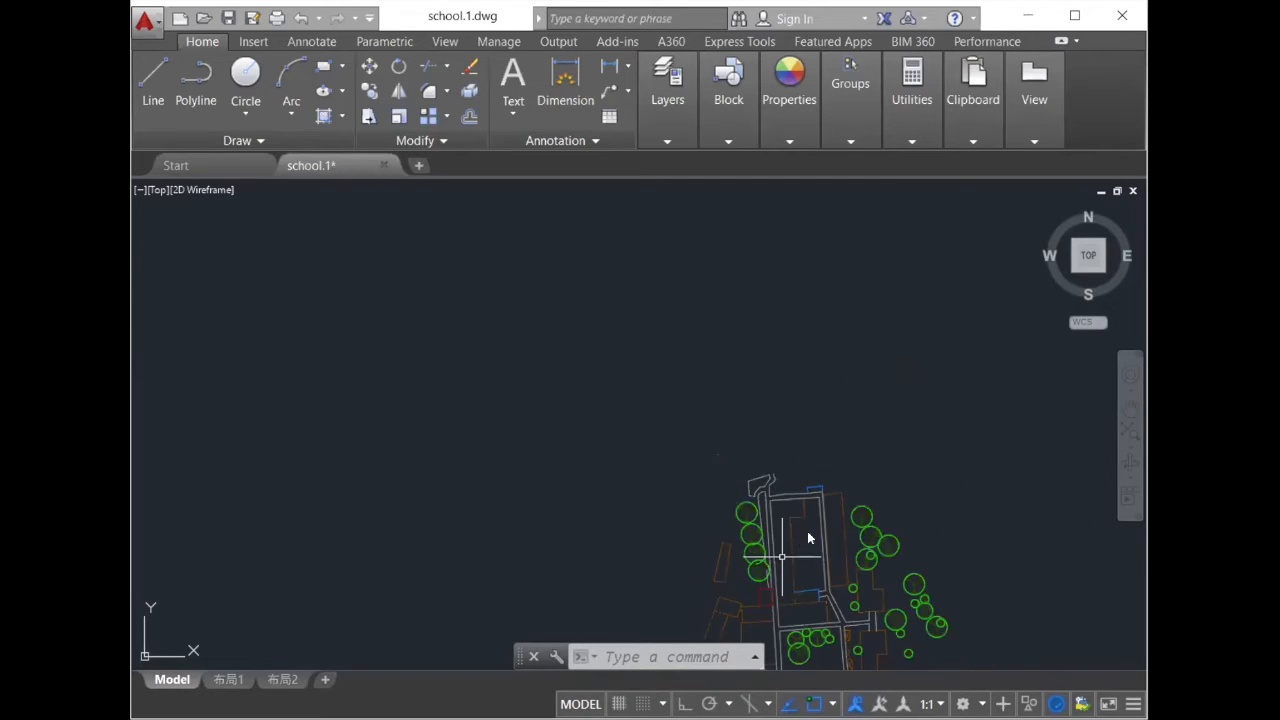
scroll(819, 536, up, 5)
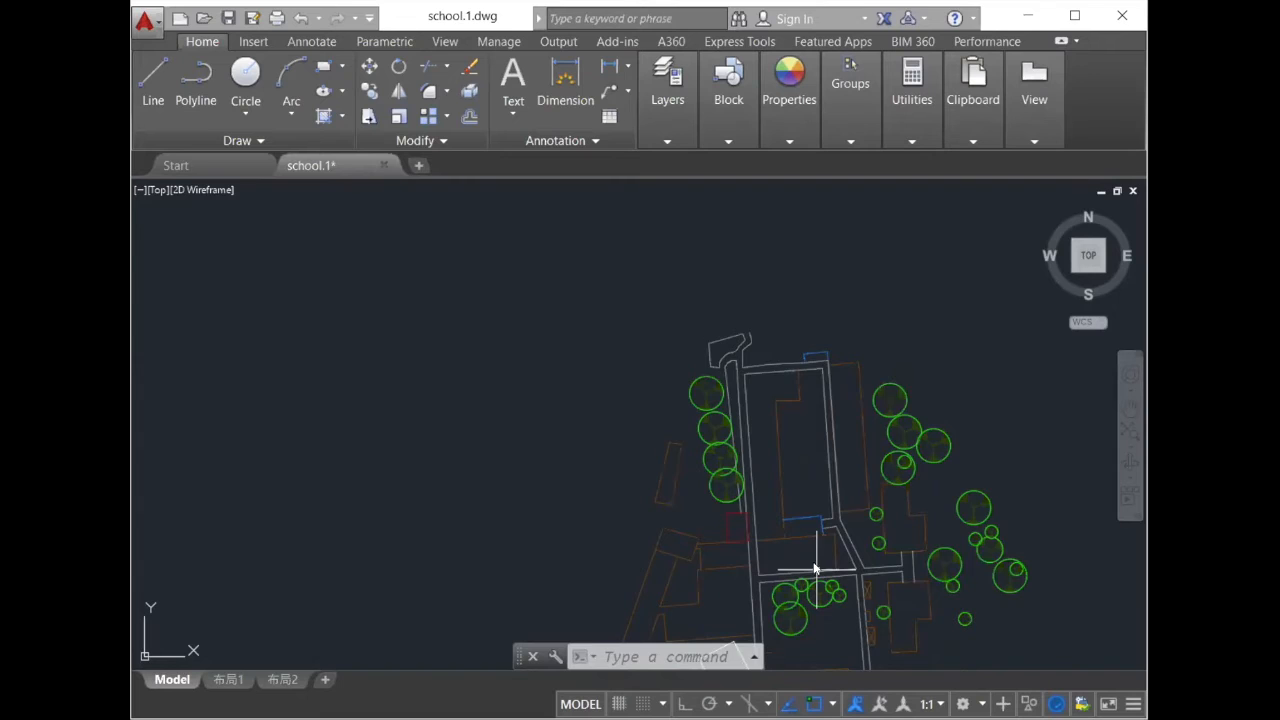
scroll(815, 563, up, 1)
scroll(818, 558, down, 3)
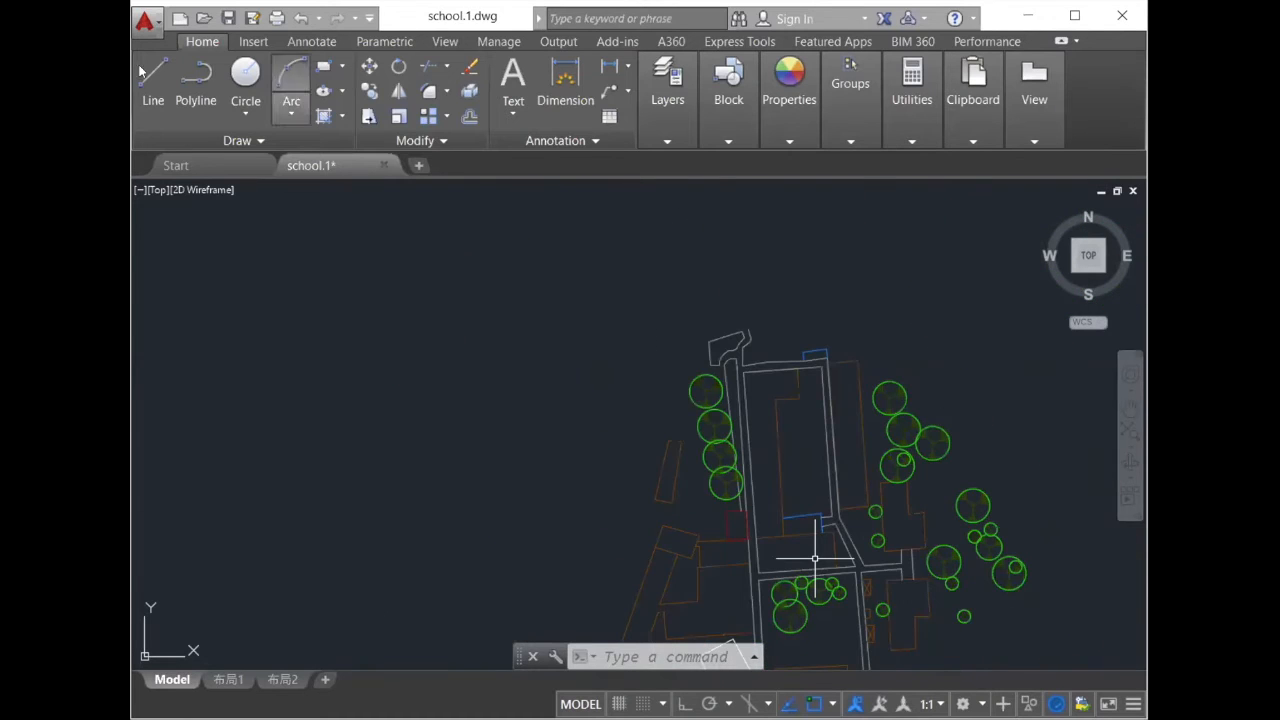
- Draw a nearly horizontal line about 1900 units long across the northern building and the tree rows on both sides
click(521, 475)
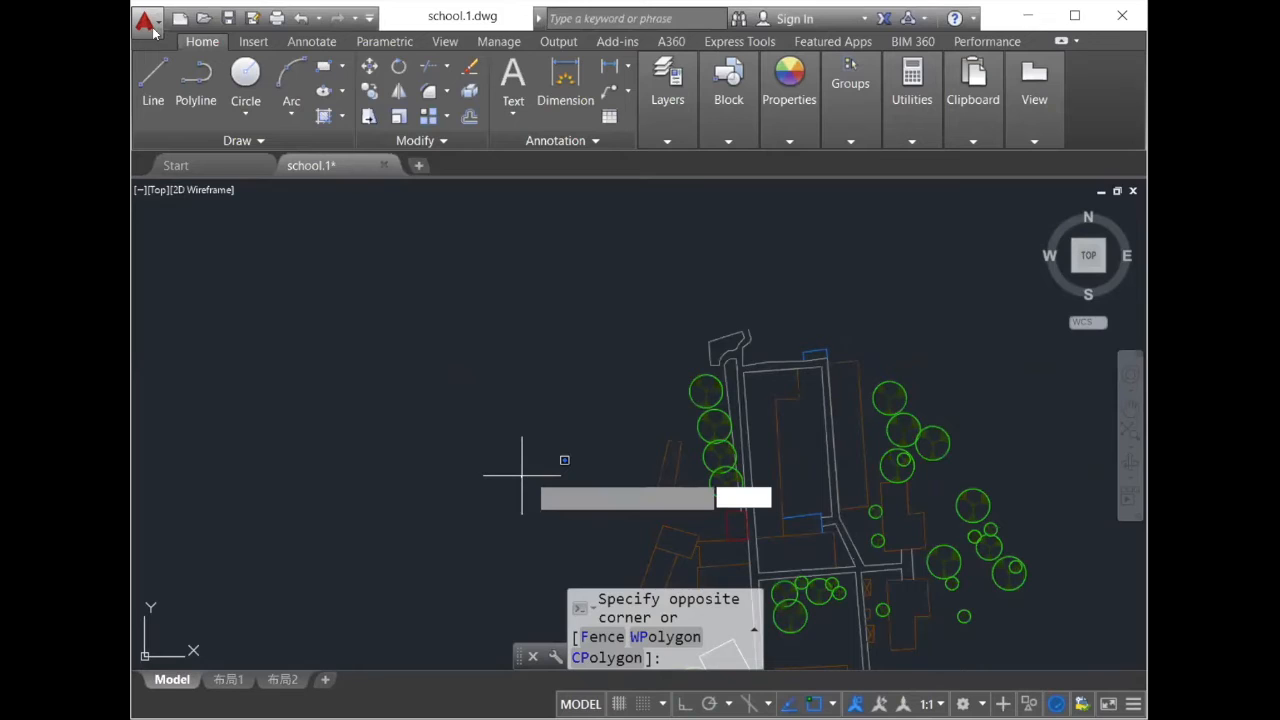
key(Escape)
text(l)
key(Return)
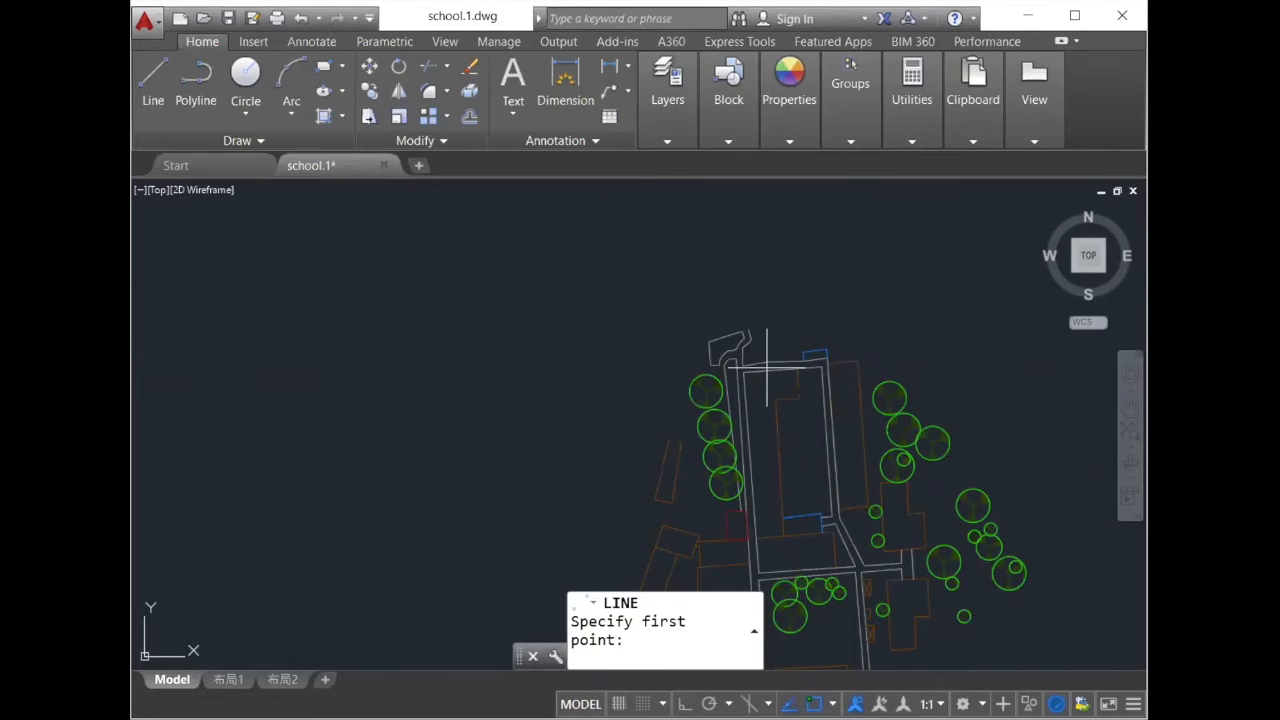
click(993, 401)
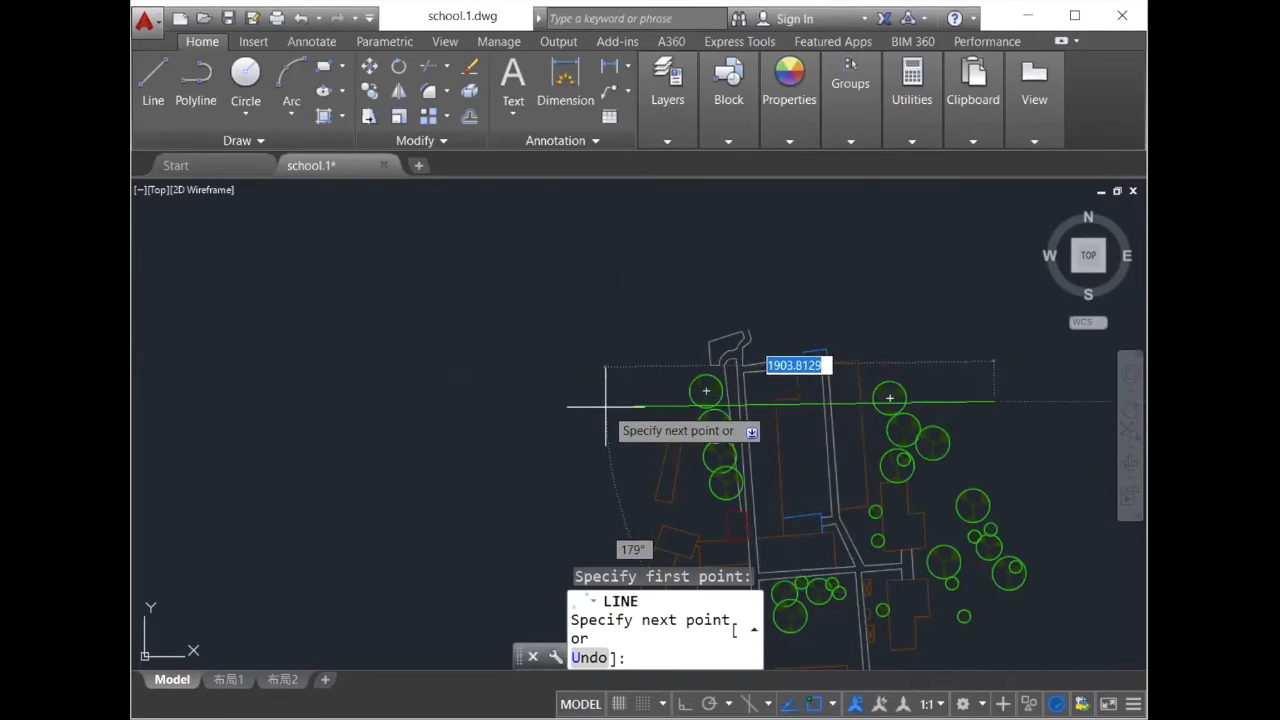
click(607, 401)
key(Escape)
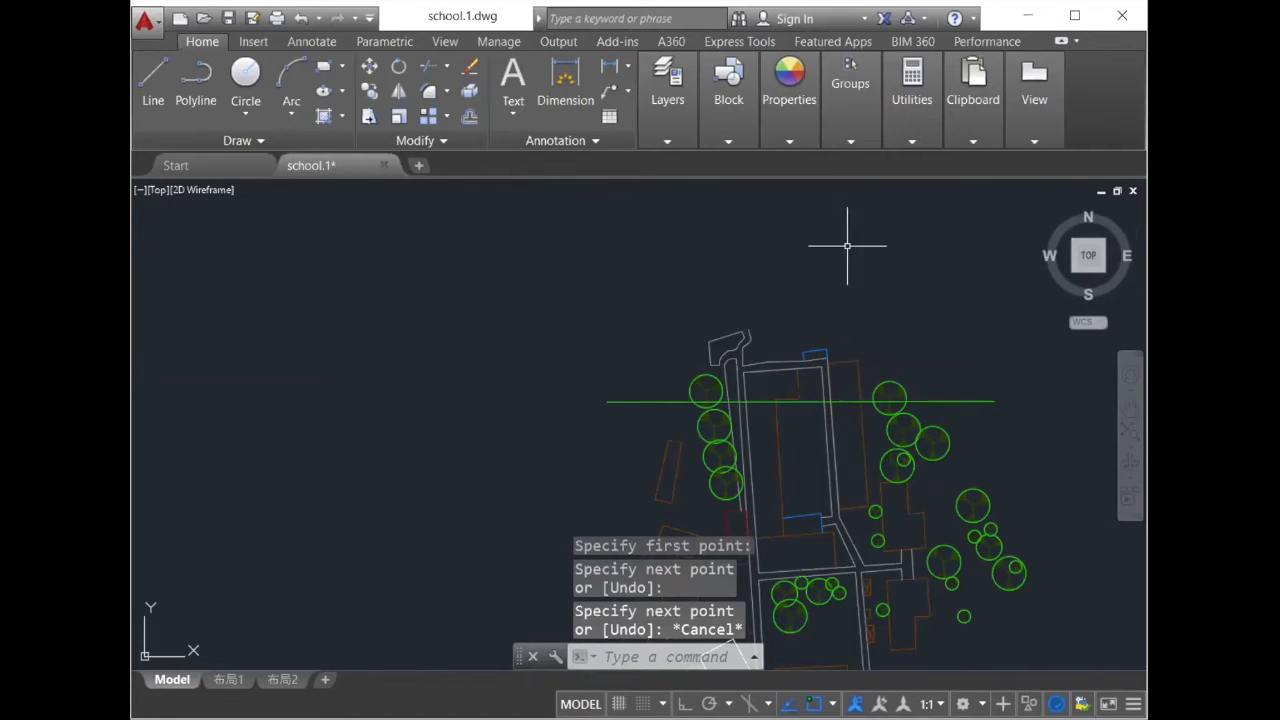
- Set the new horizontal line's color to ByBlock
scroll(770, 360, up, 2)
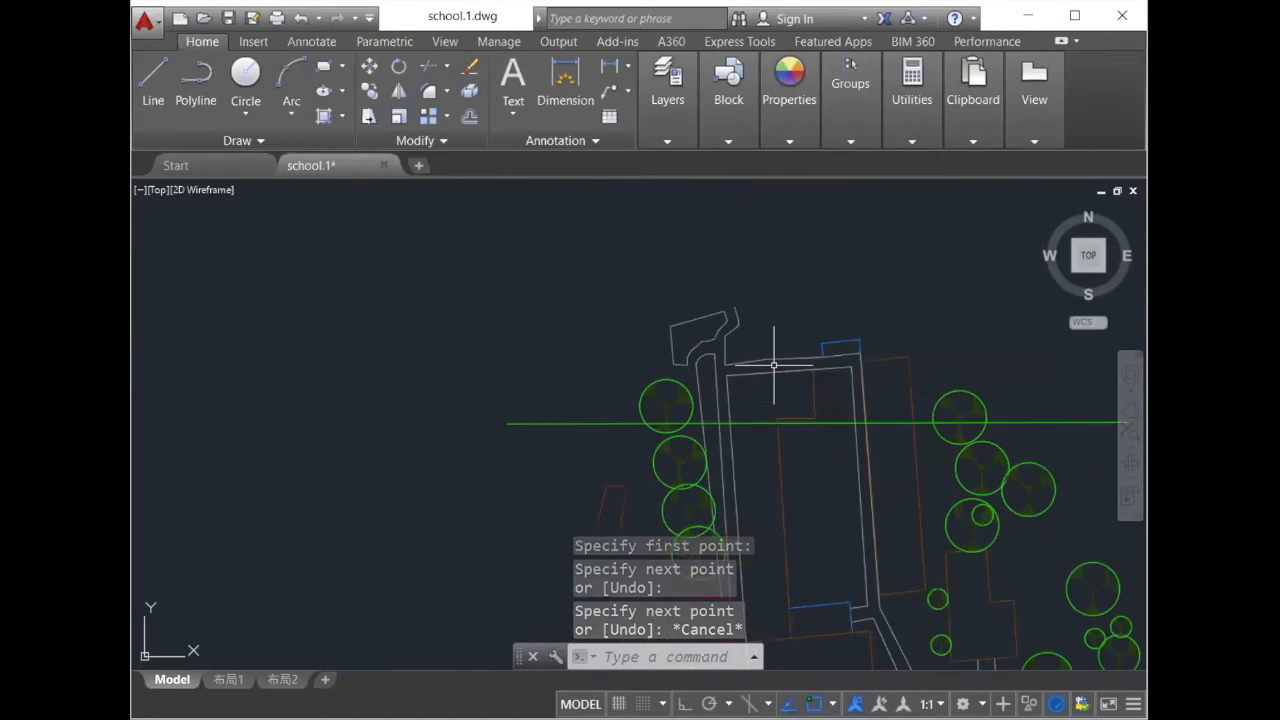
click(613, 425)
click(608, 423)
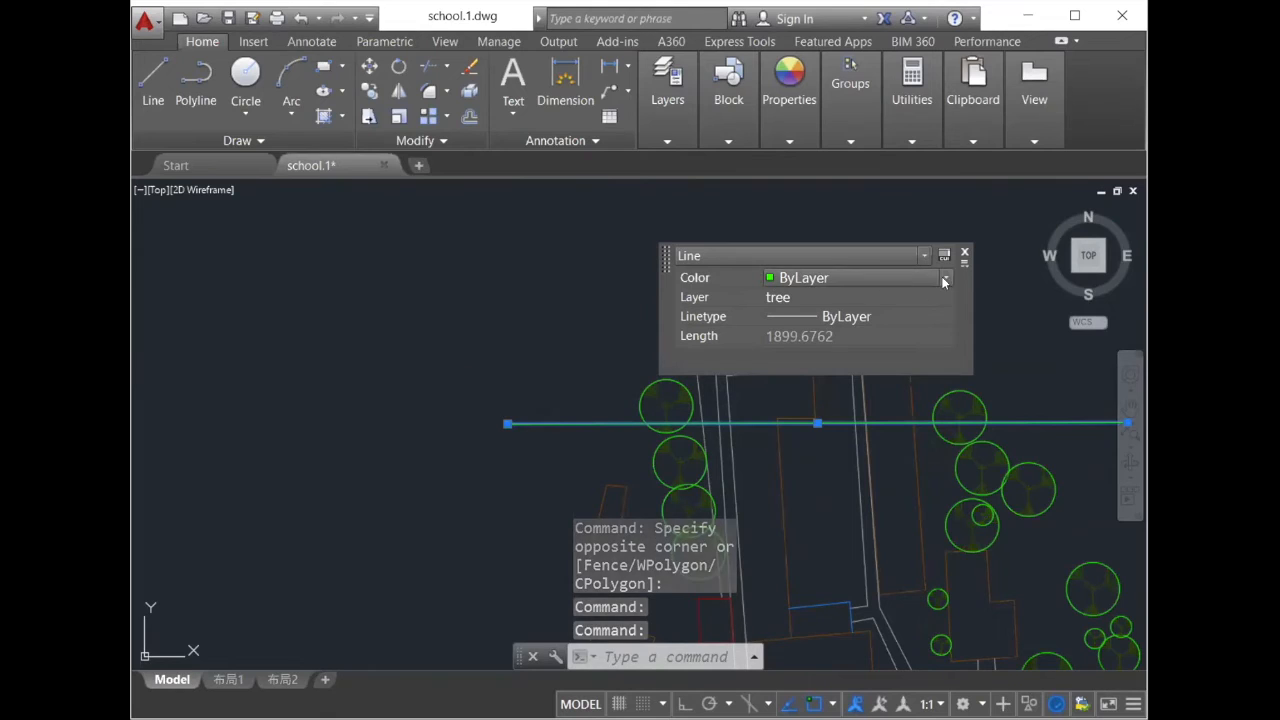
click(903, 279)
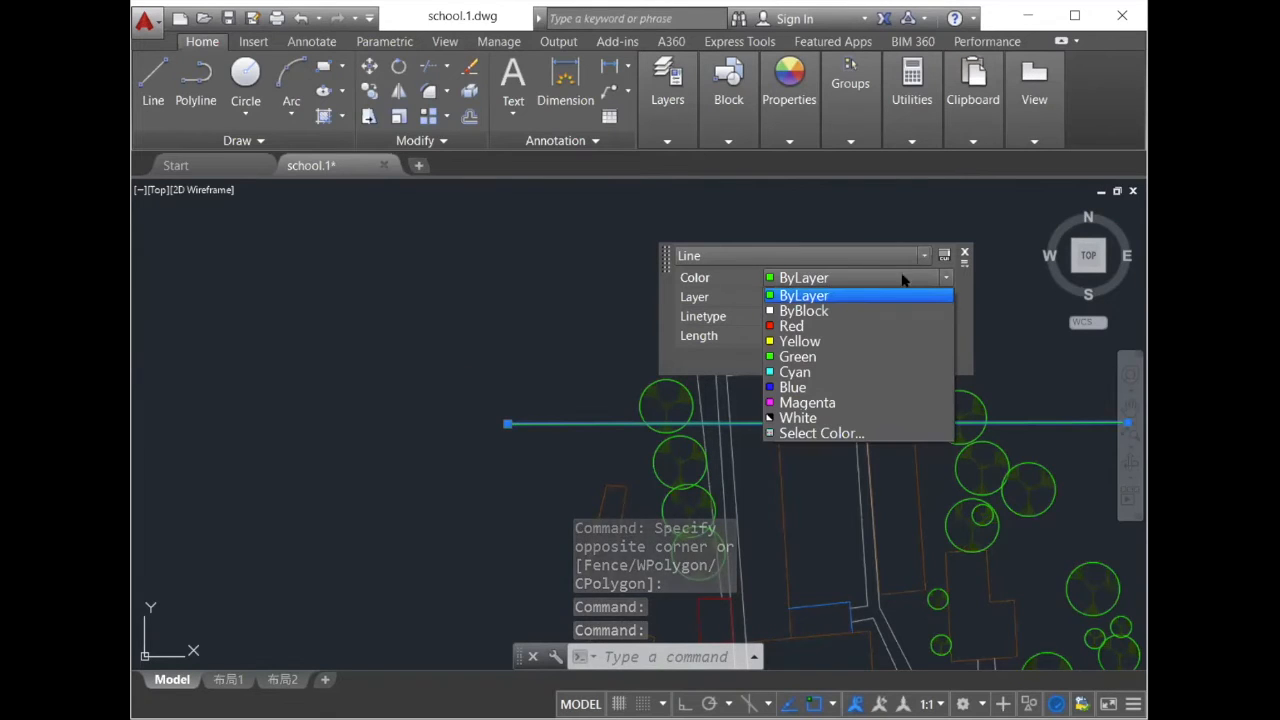
click(818, 312)
click(609, 323)
key(Escape)
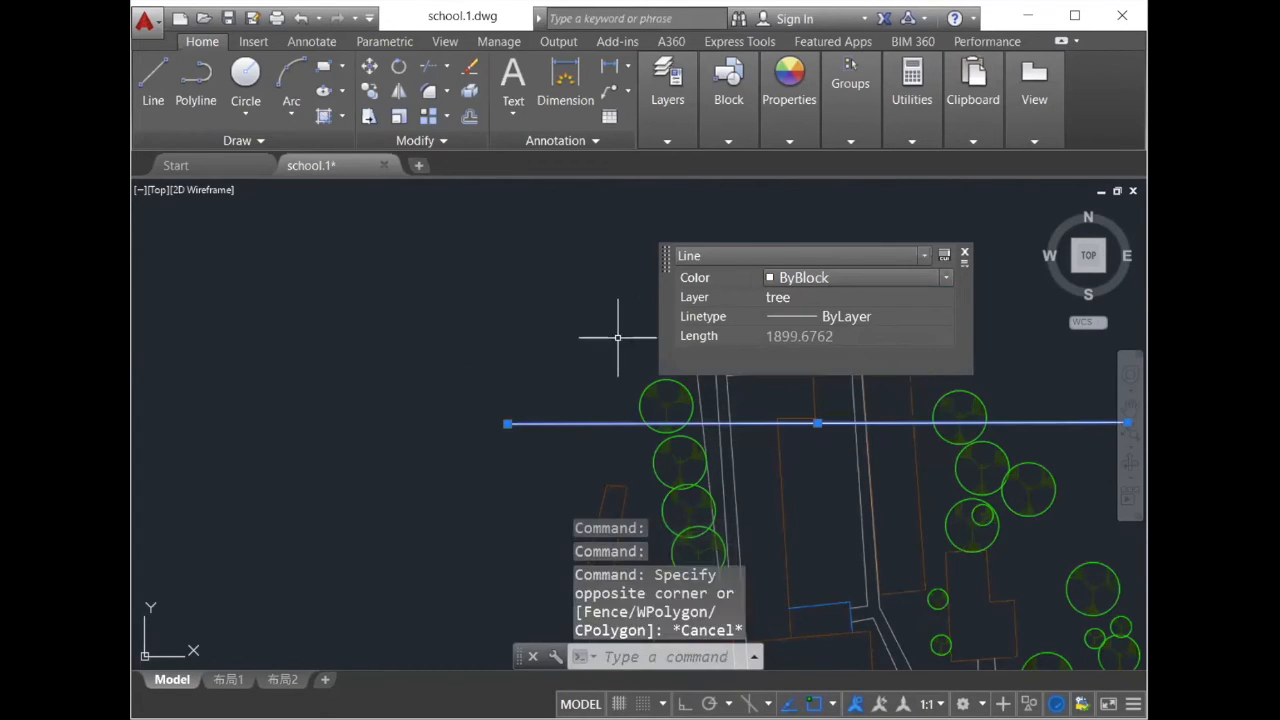
key(Escape)
- Move the horizontal line south so that it crosses the tilted white square and the main north-south path
scroll(857, 325, down, 5)
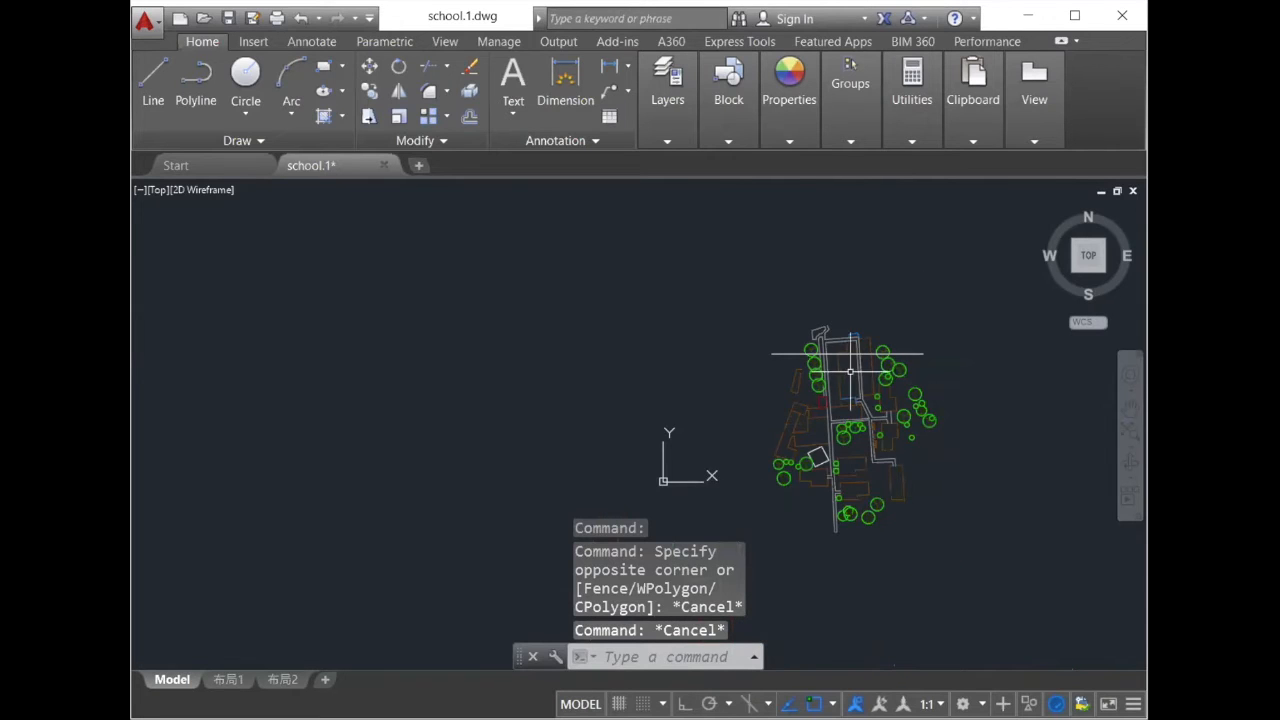
scroll(850, 371, up, 5)
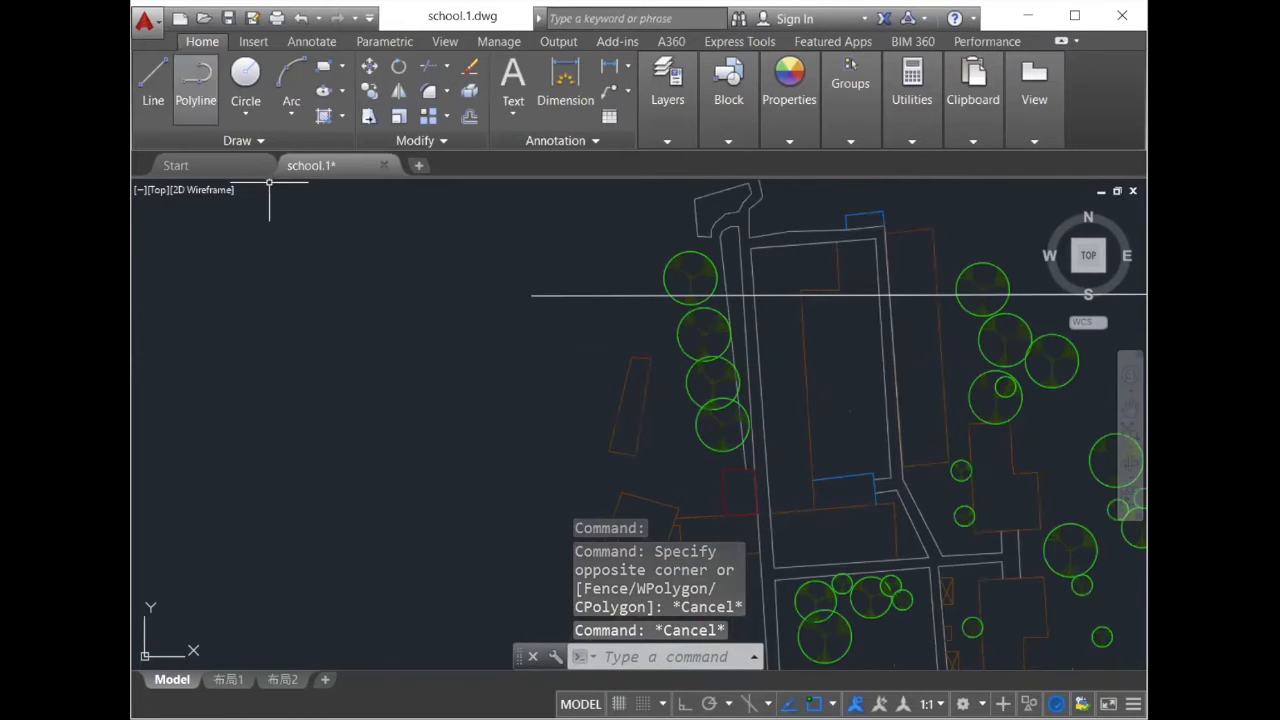
scroll(612, 243, down, 4)
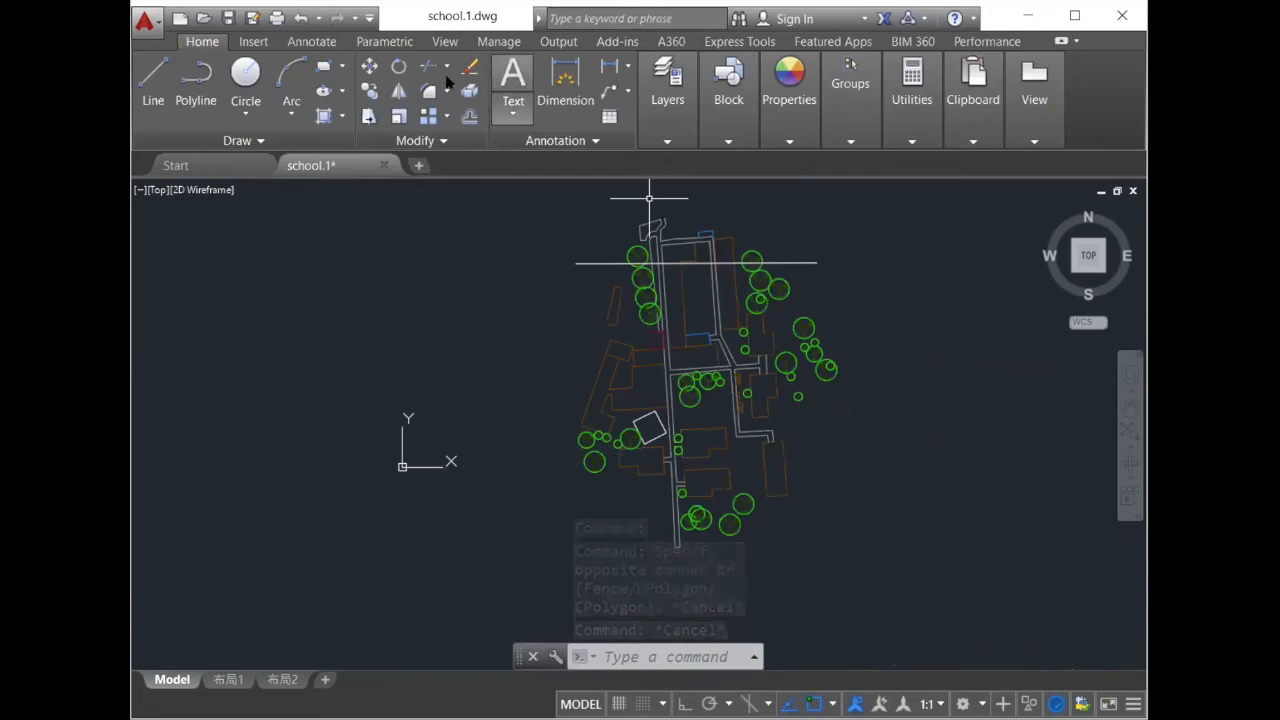
click(369, 67)
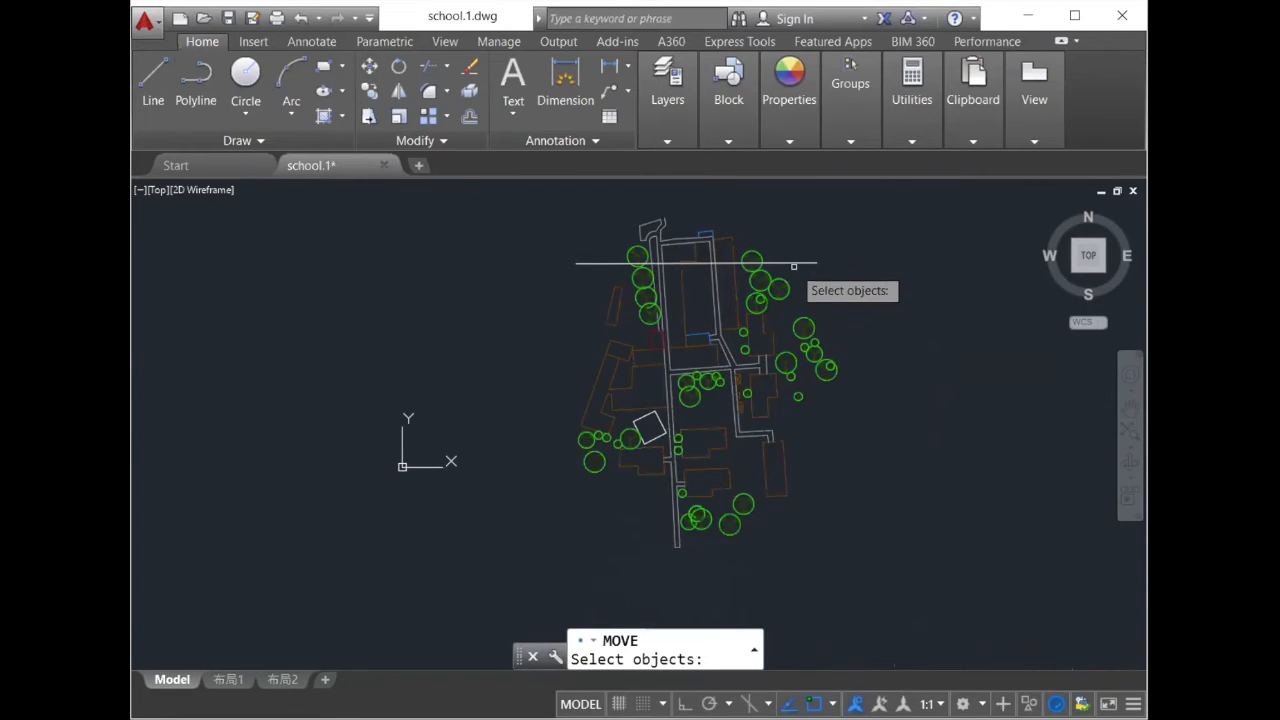
click(793, 262)
key(Return)
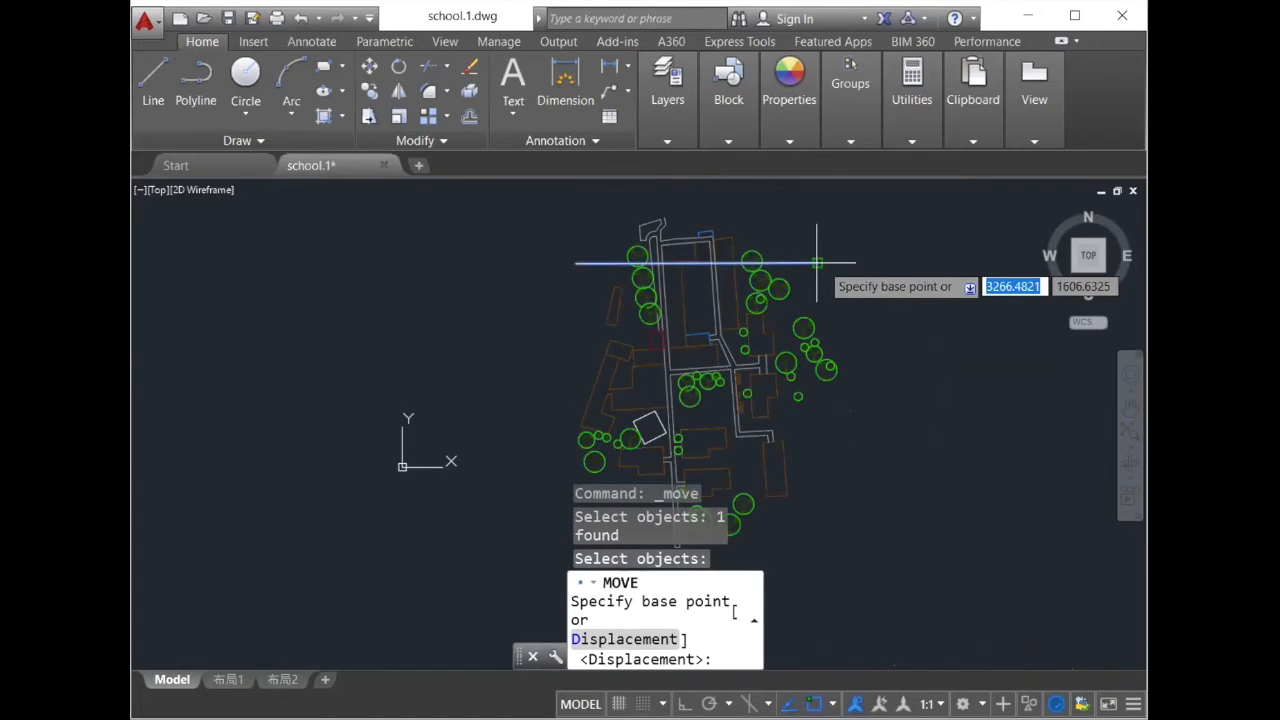
click(817, 262)
key(Escape)
- Draw a narrow upward-pointing triangular marker with sides about 77 units long on the west end of the horizontal line
scroll(848, 330, up, 3)
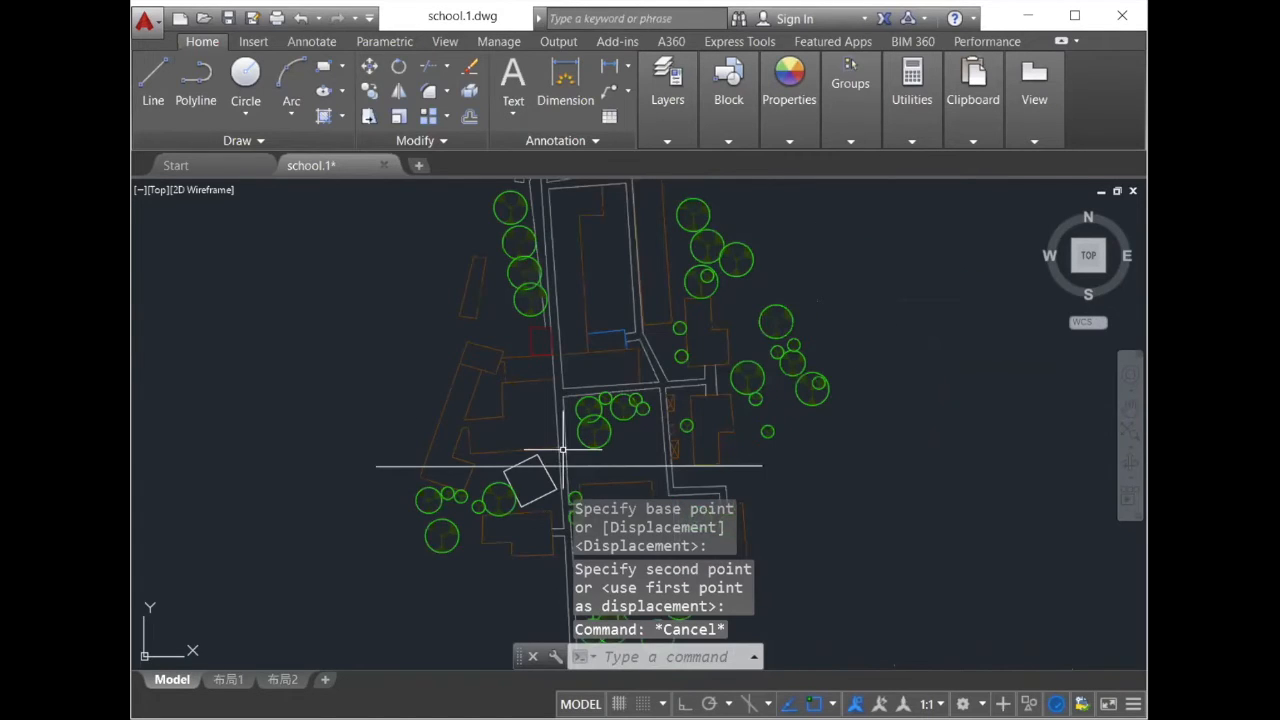
scroll(563, 450, up, 2)
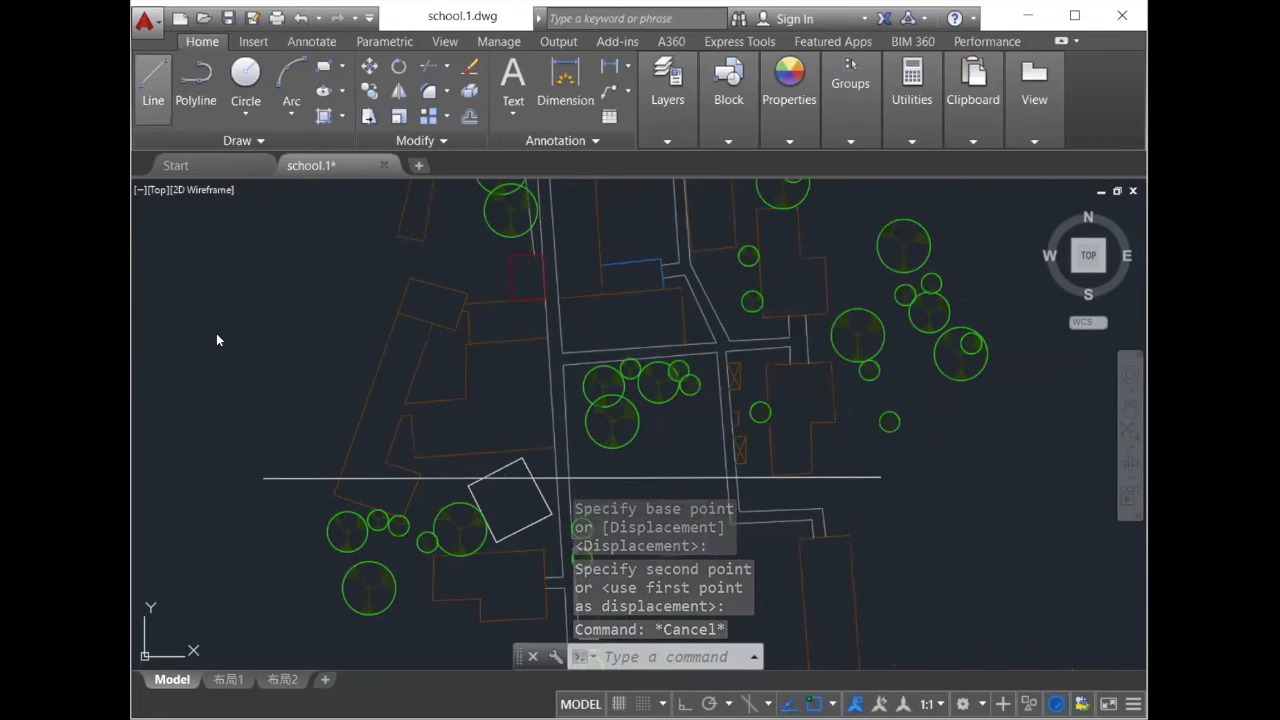
text(l)
key(Return)
scroll(250, 450, up, 3)
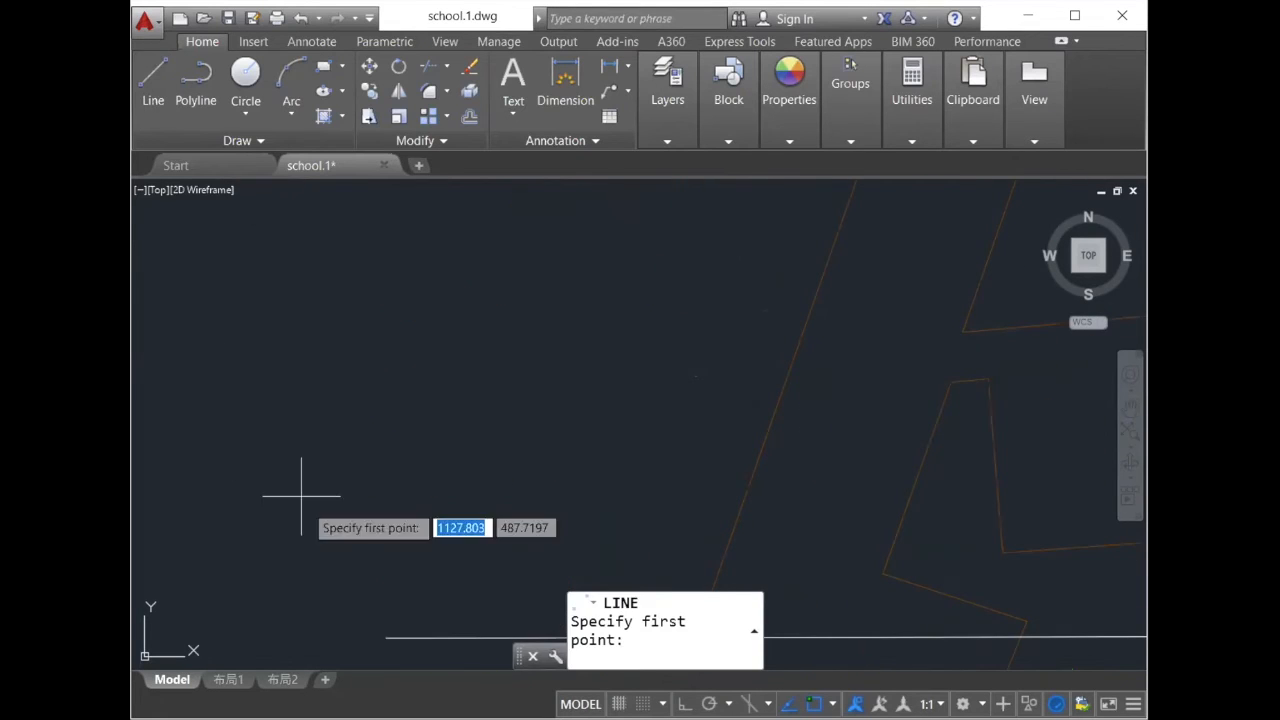
click(400, 639)
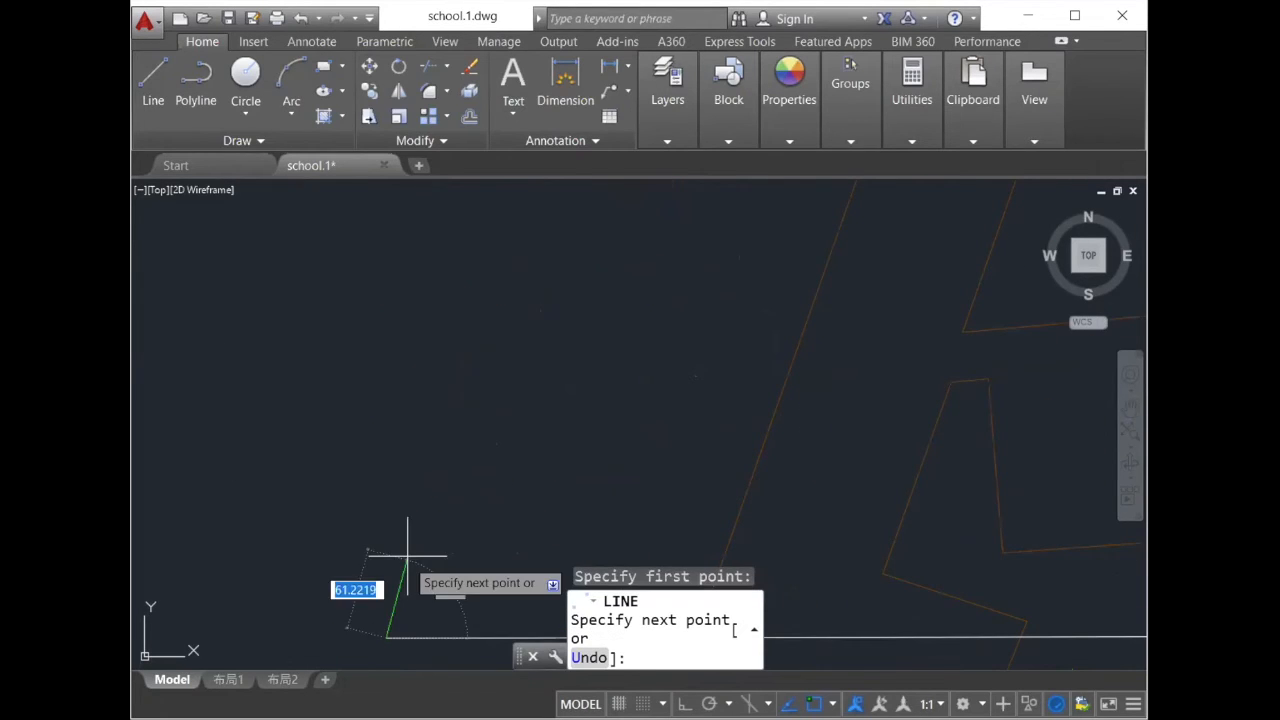
click(420, 637)
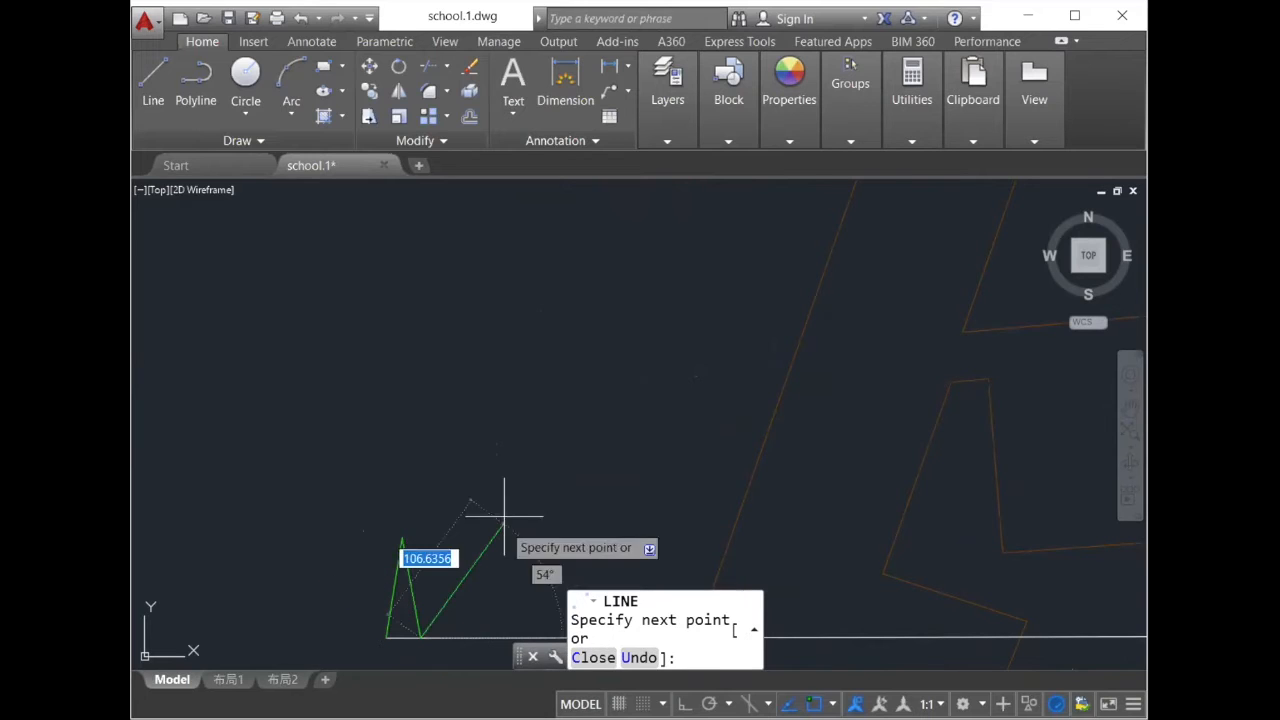
key(Escape)
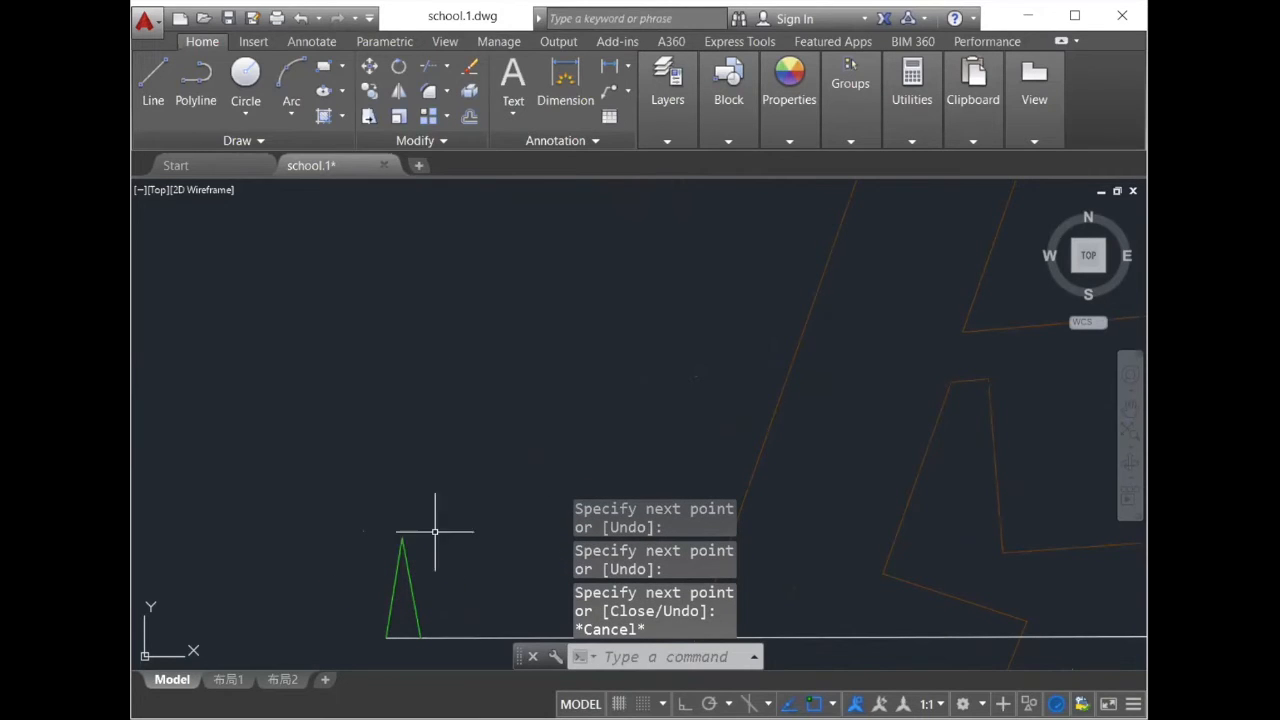
- Set the color of both slanted marker lines to ByBlock
click(410, 581)
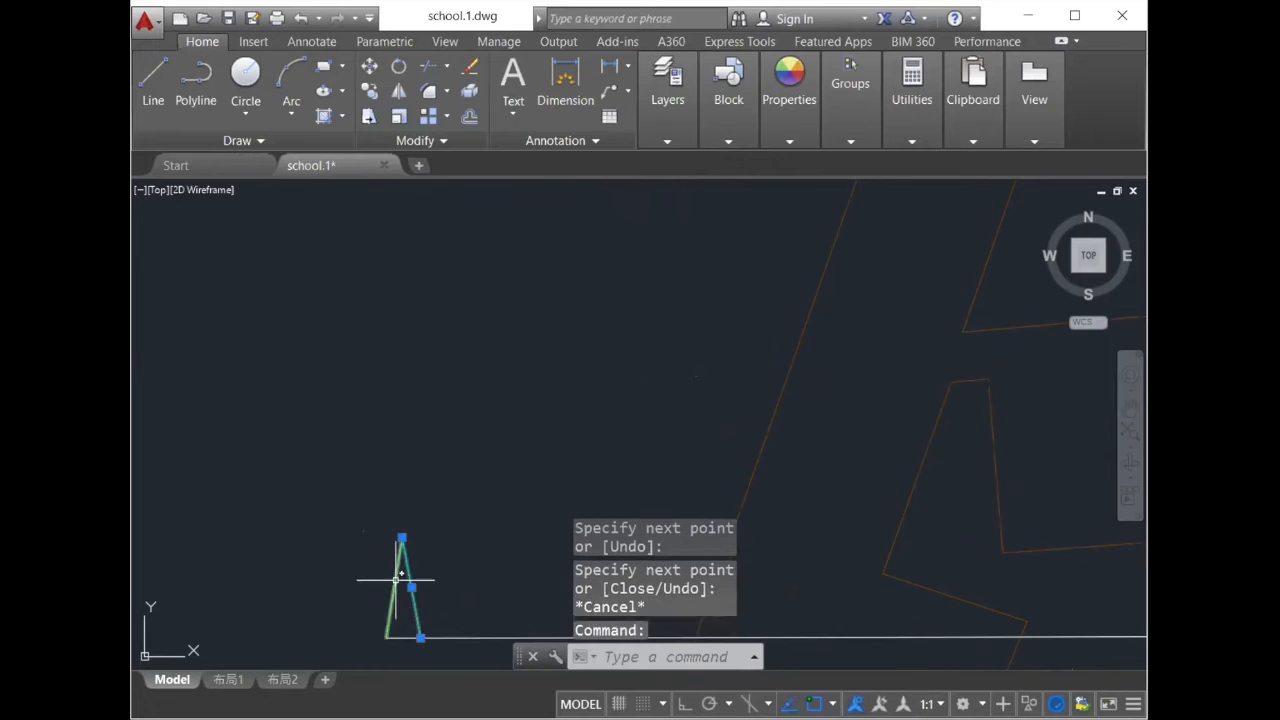
click(395, 586)
right_click(395, 586)
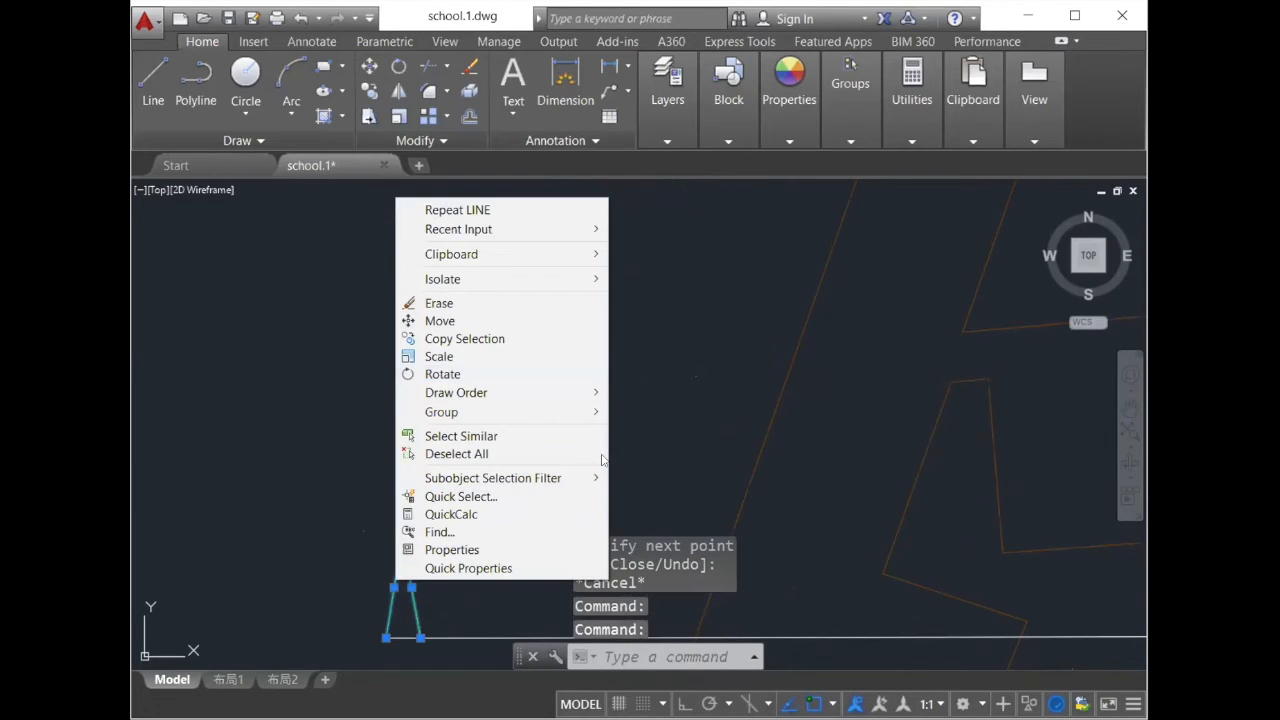
key(Escape)
click(632, 433)
key(Escape)
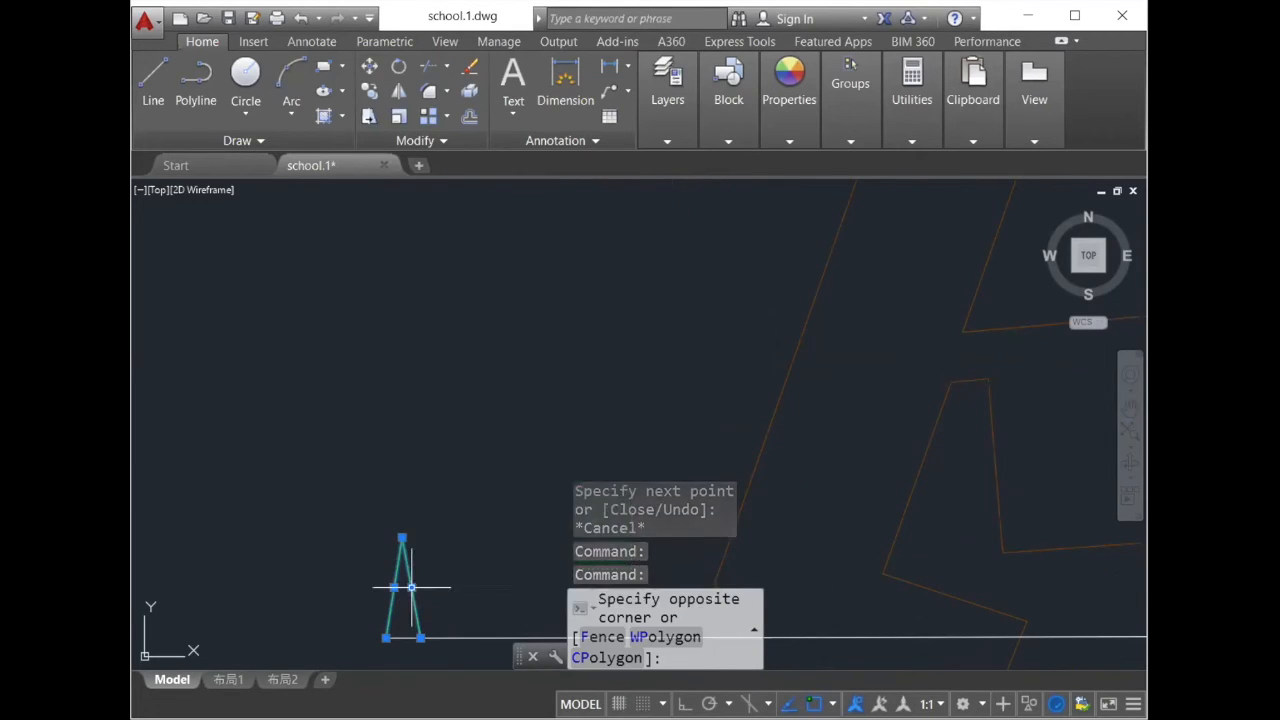
right_click(417, 609)
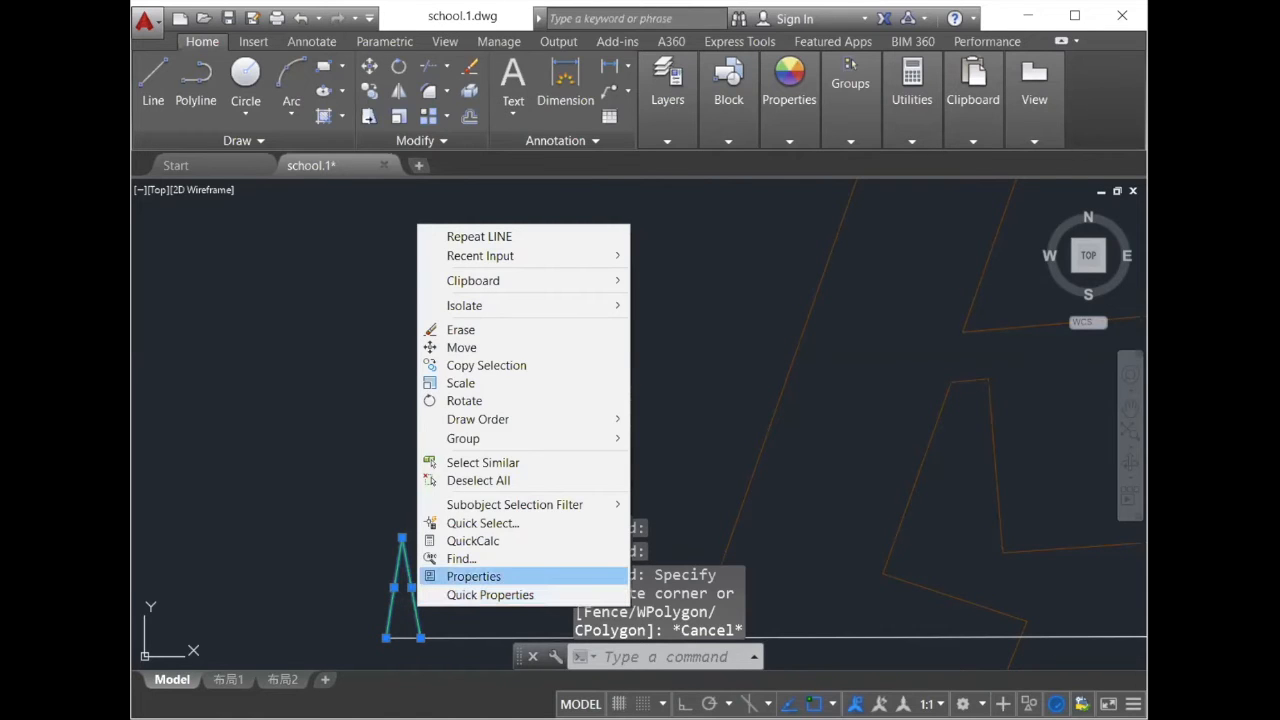
click(473, 576)
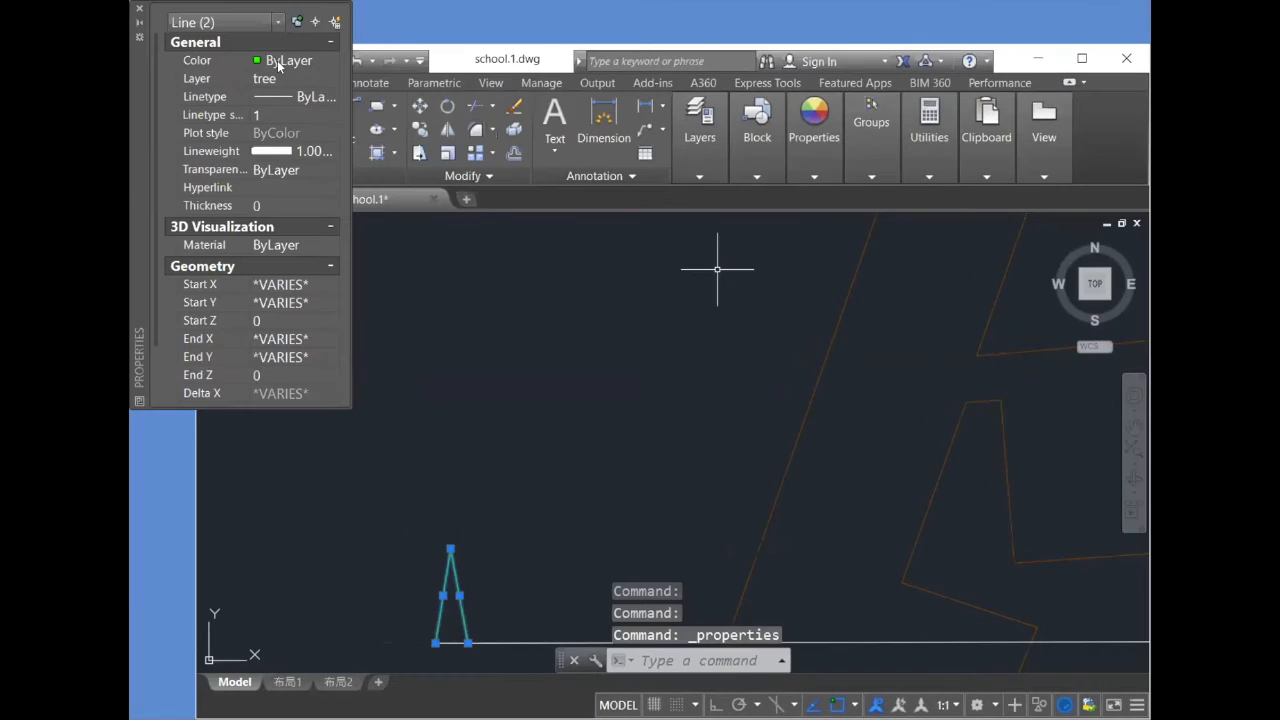
click(285, 62)
click(330, 61)
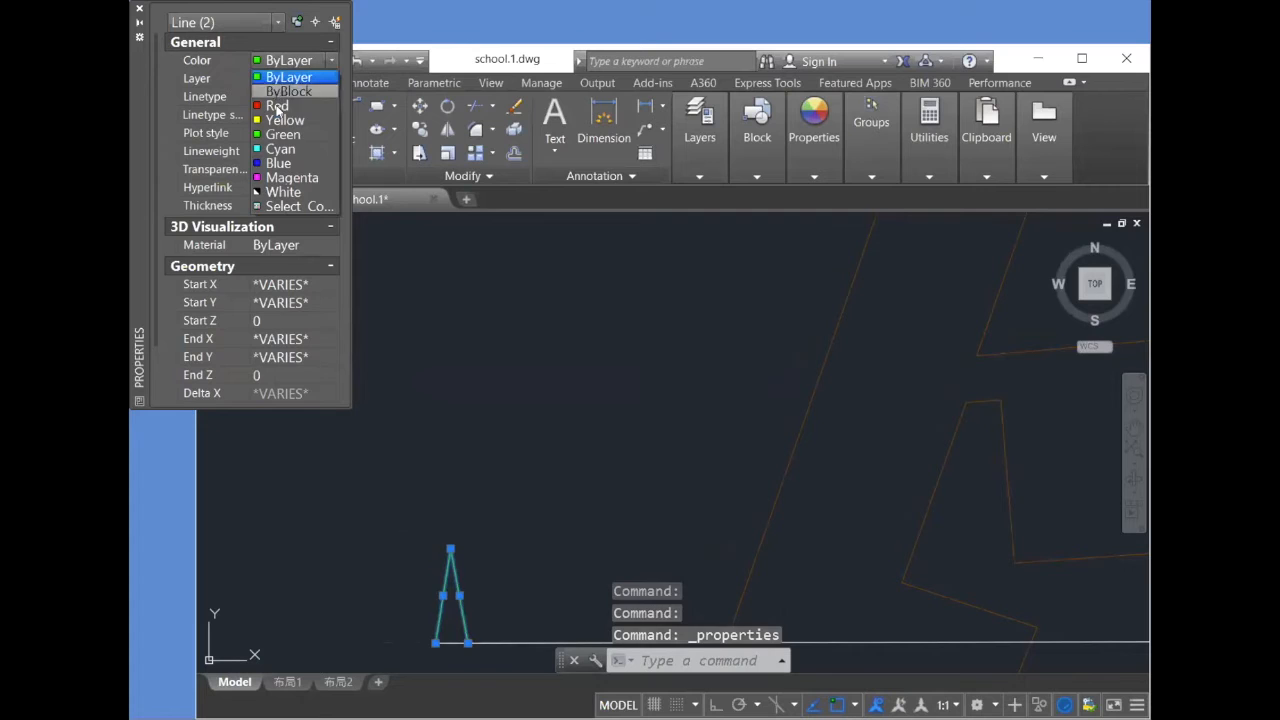
click(277, 91)
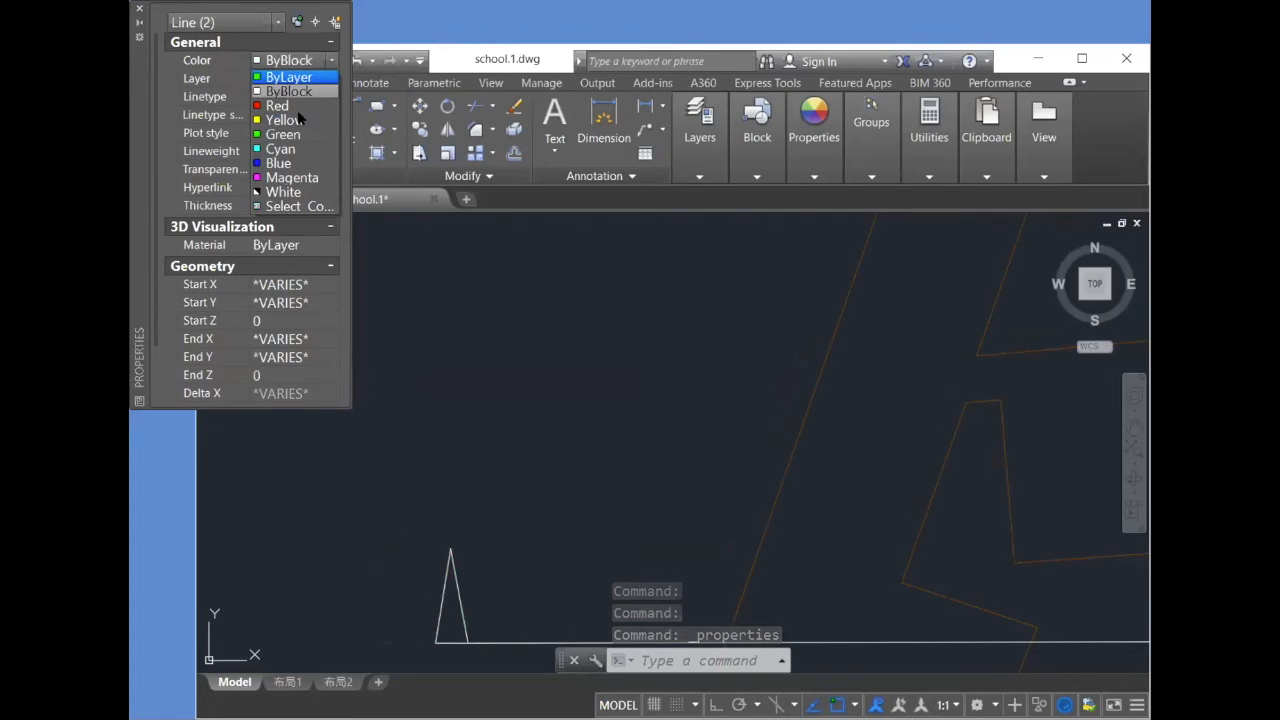
key(Escape)
scroll(770, 385, down, 5)
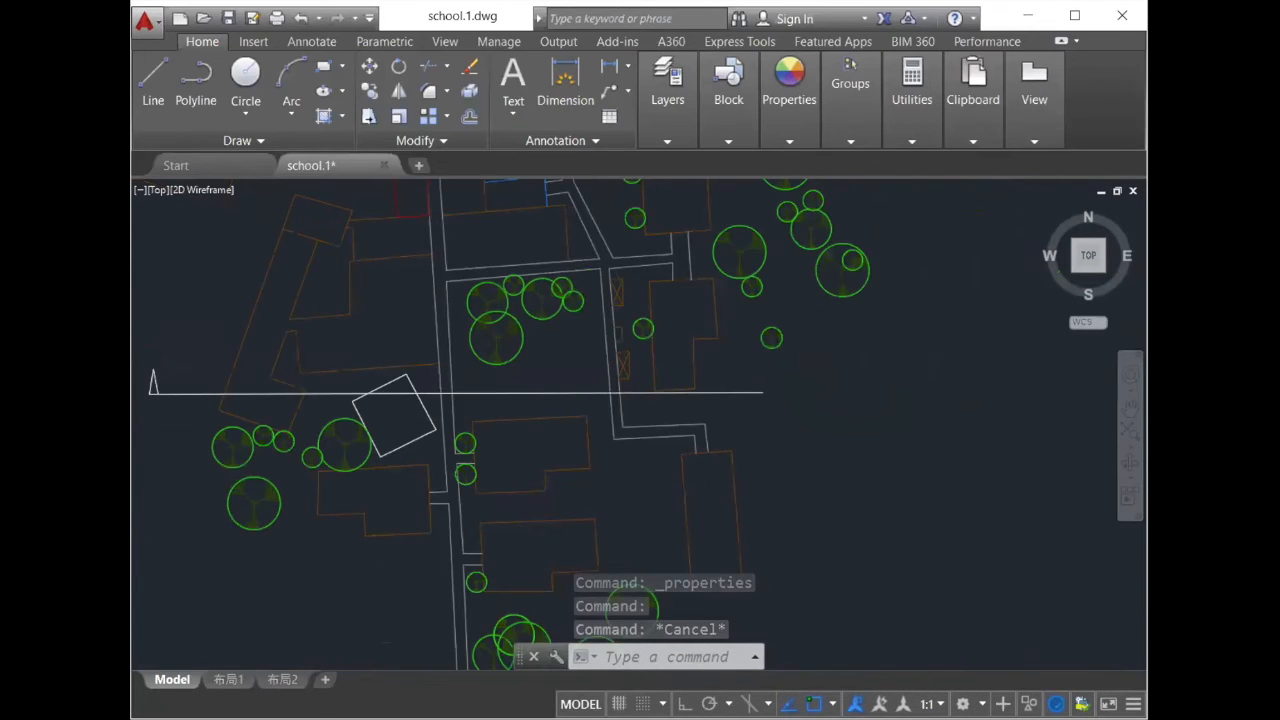
scroll(634, 339, down, 2)
scroll(249, 230, up, 4)
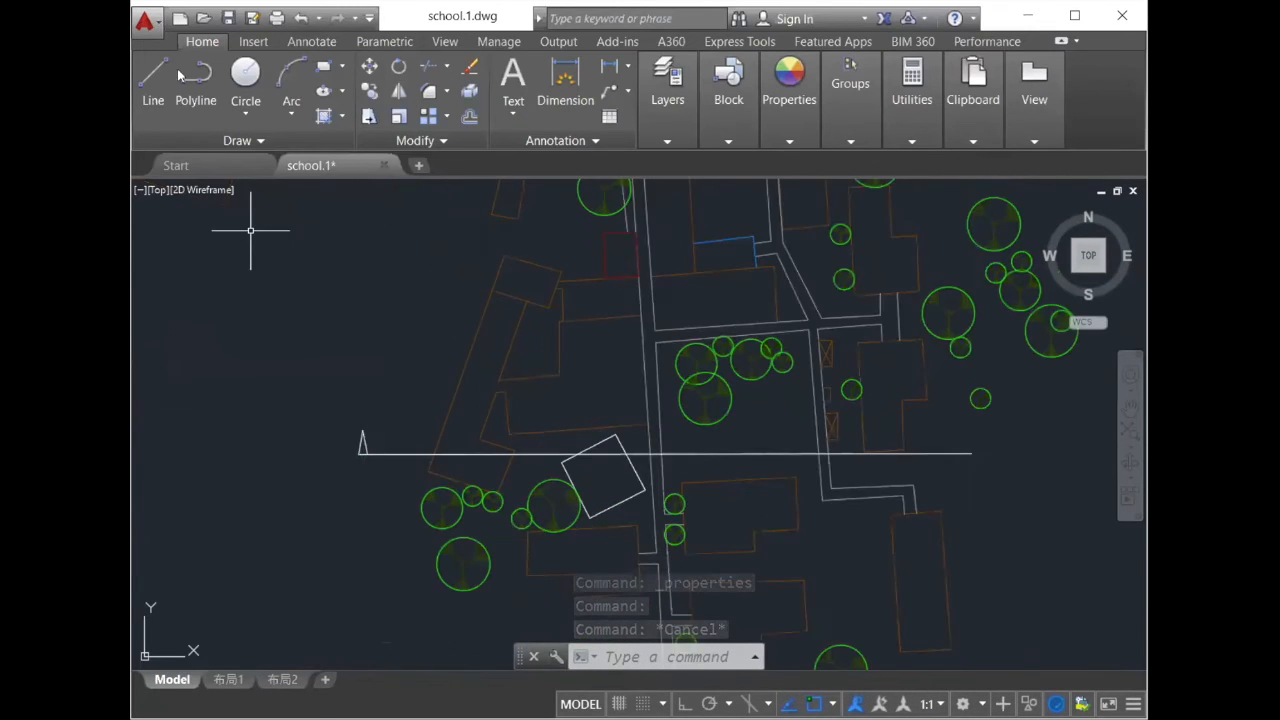
- Copy the two slanted marker lines from the west end to the east end of the horizontal section line
click(370, 88)
scroll(480, 590, up, 5)
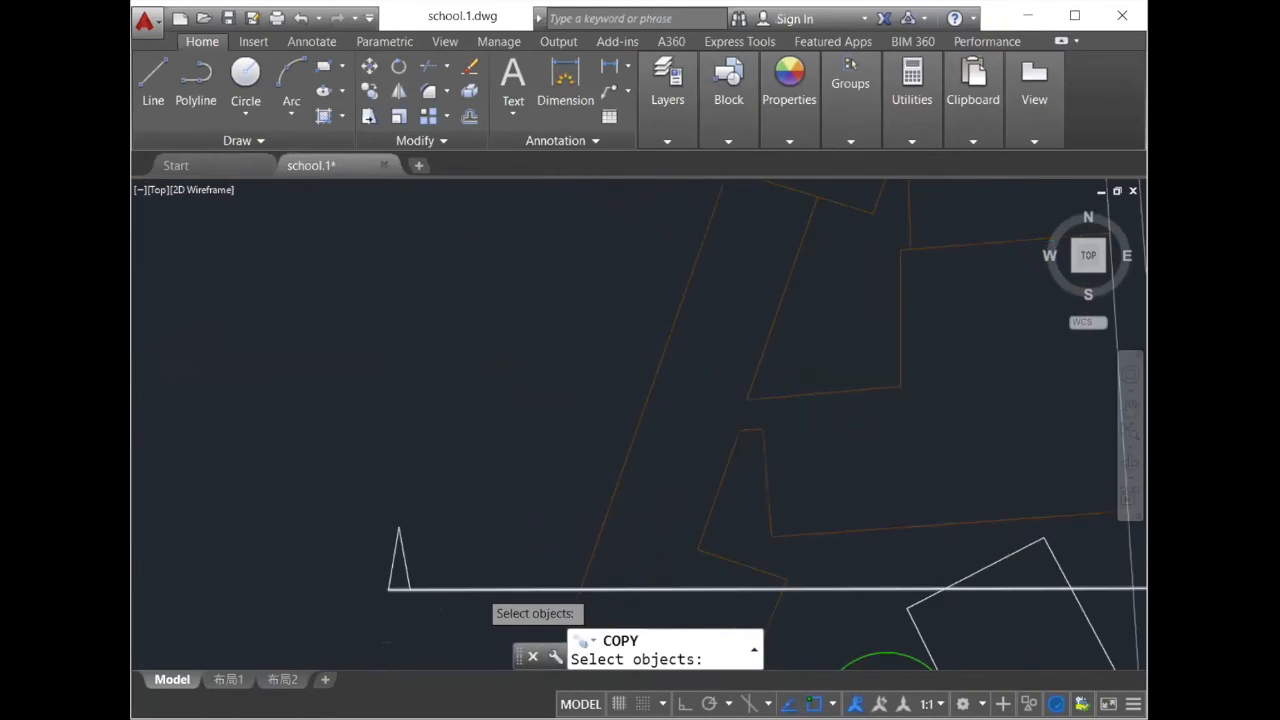
click(392, 537)
click(228, 418)
key(Return)
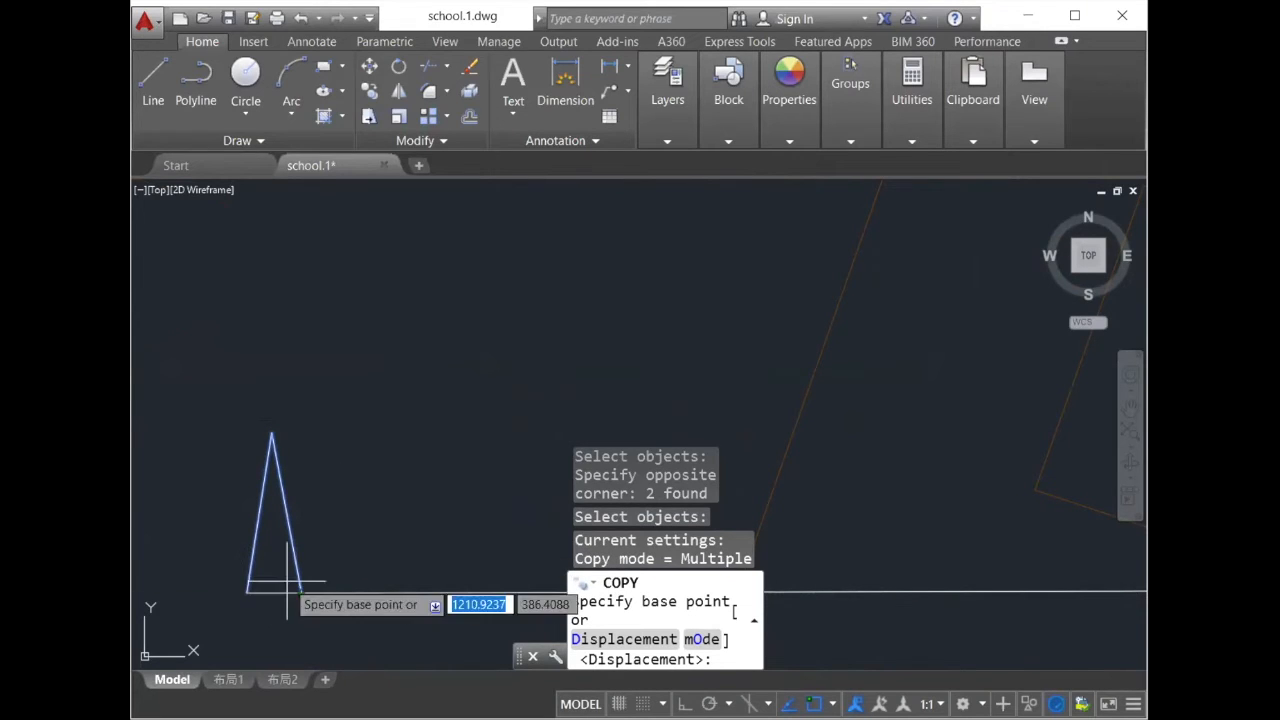
click(300, 589)
scroll(340, 562, down, 2)
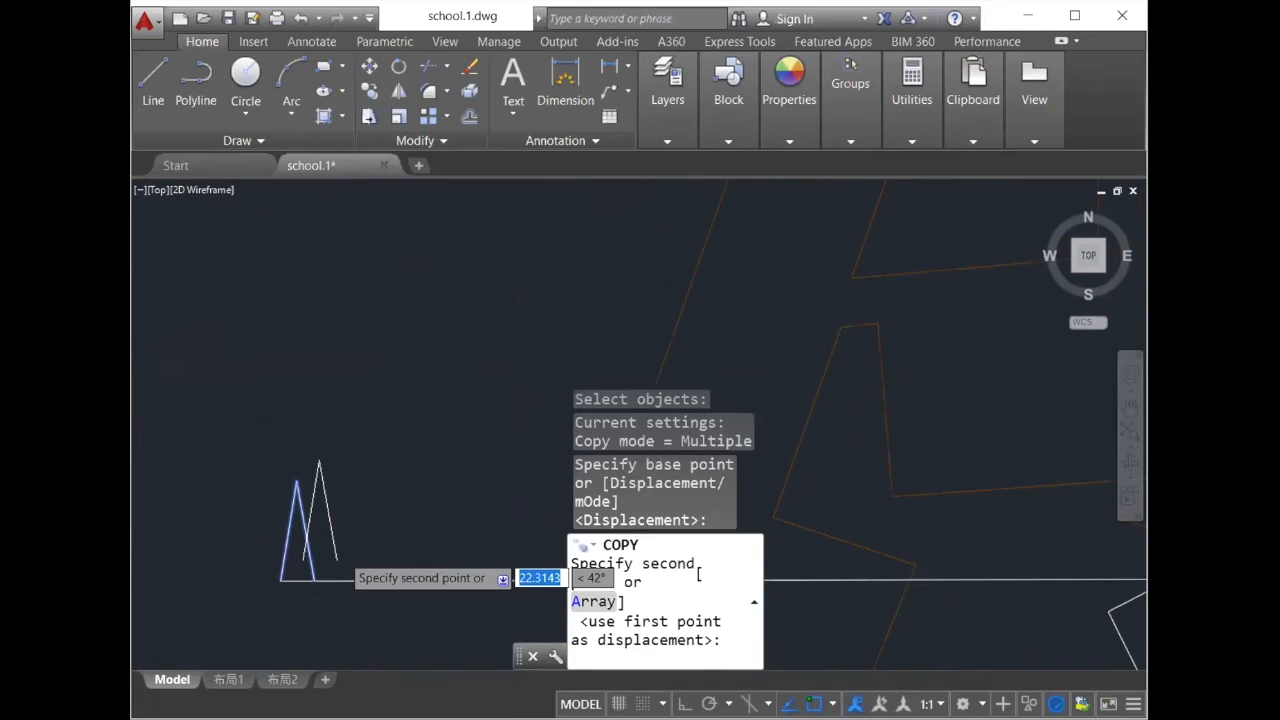
scroll(337, 560, down, 3)
scroll(345, 530, up, 2)
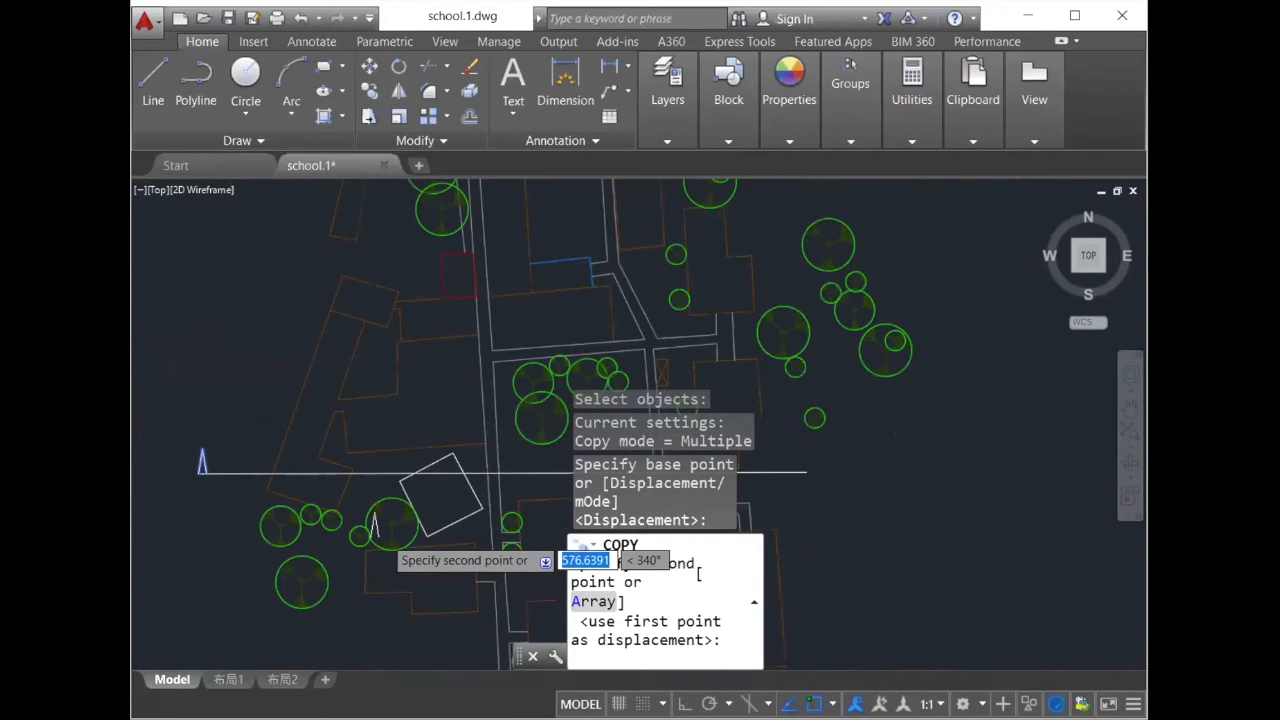
scroll(384, 535, up, 2)
scroll(865, 420, down, 4)
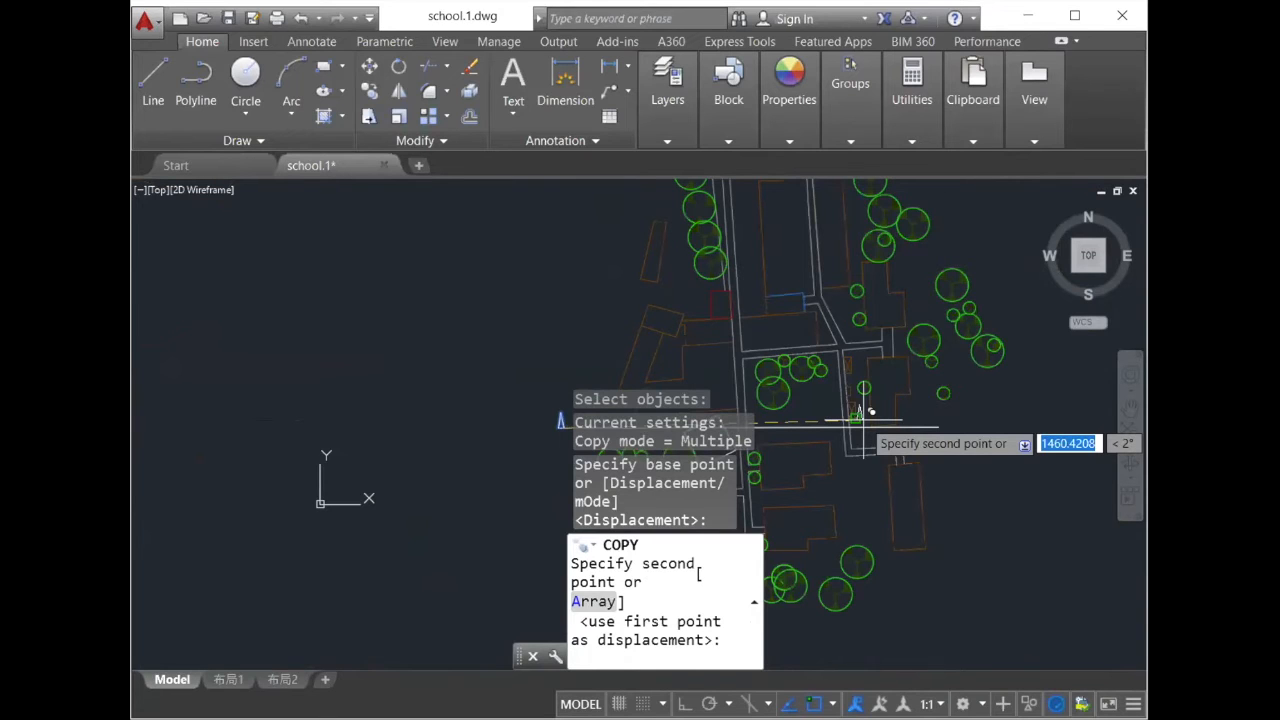
click(862, 420)
scroll(880, 420, down, 3)
scroll(865, 415, up, 4)
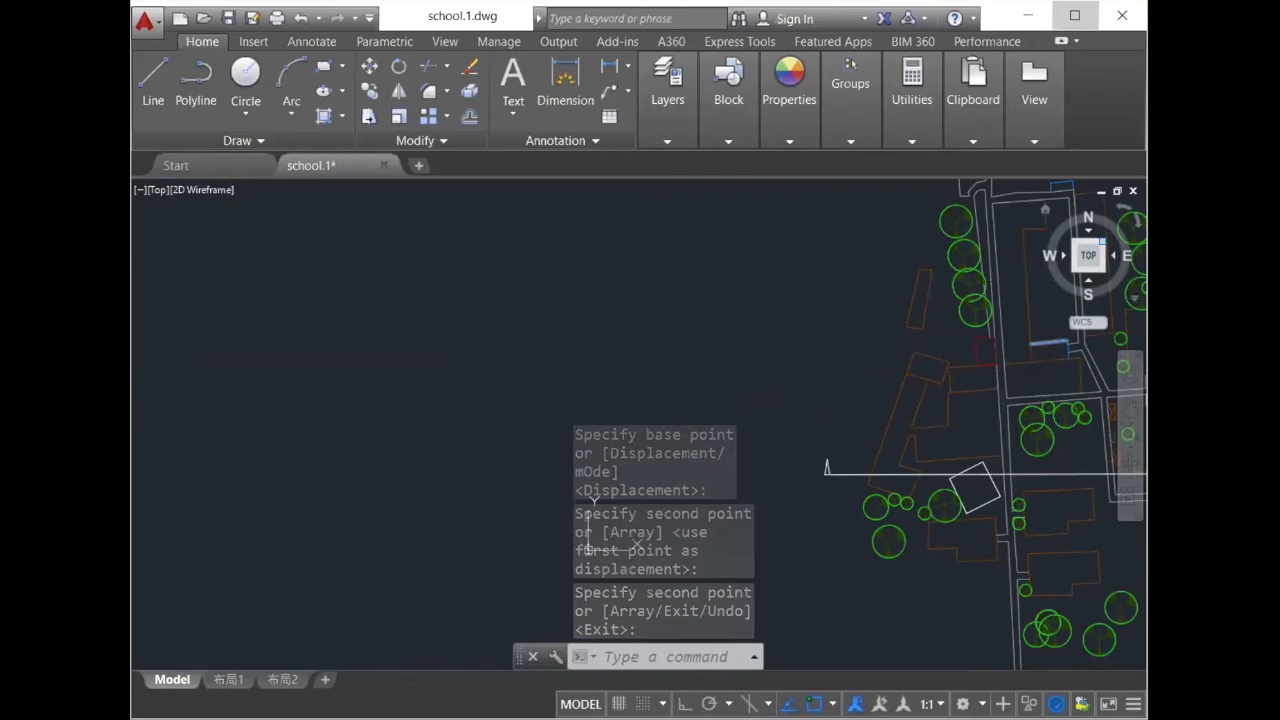
- Maximize the program window so the whole section line and site plan fit in view
click(1075, 15)
scroll(940, 403, down, 4)
scroll(1000, 415, up, 5)
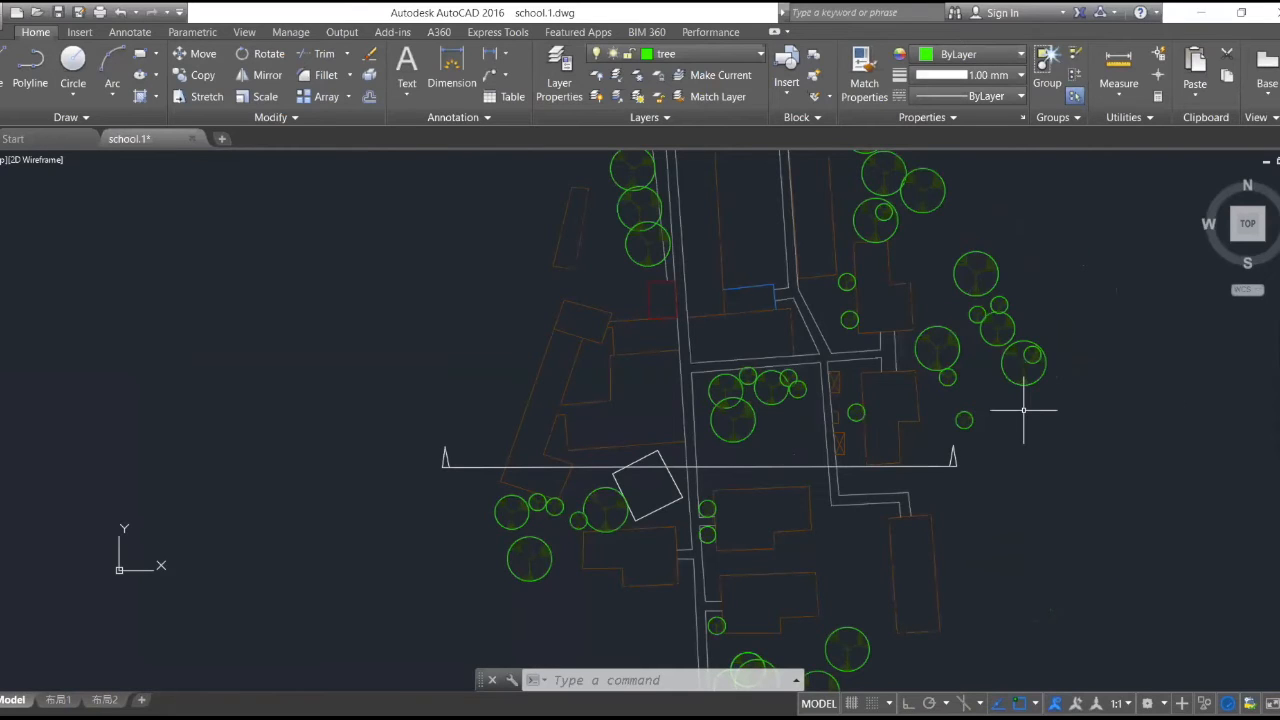
- Measure the horizontal distance between the eastern building's outer corner and the western building's outer edge along the section line
scroll(700, 428, down, 2)
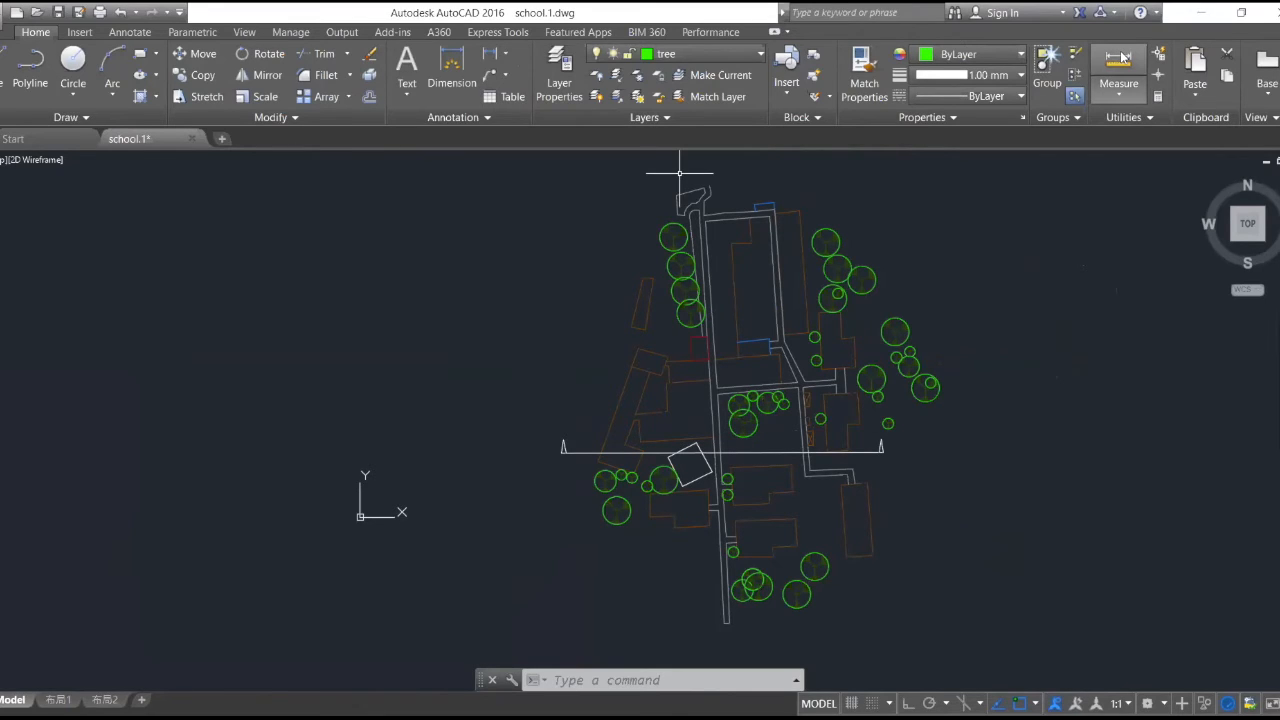
scroll(887, 474, up, 6)
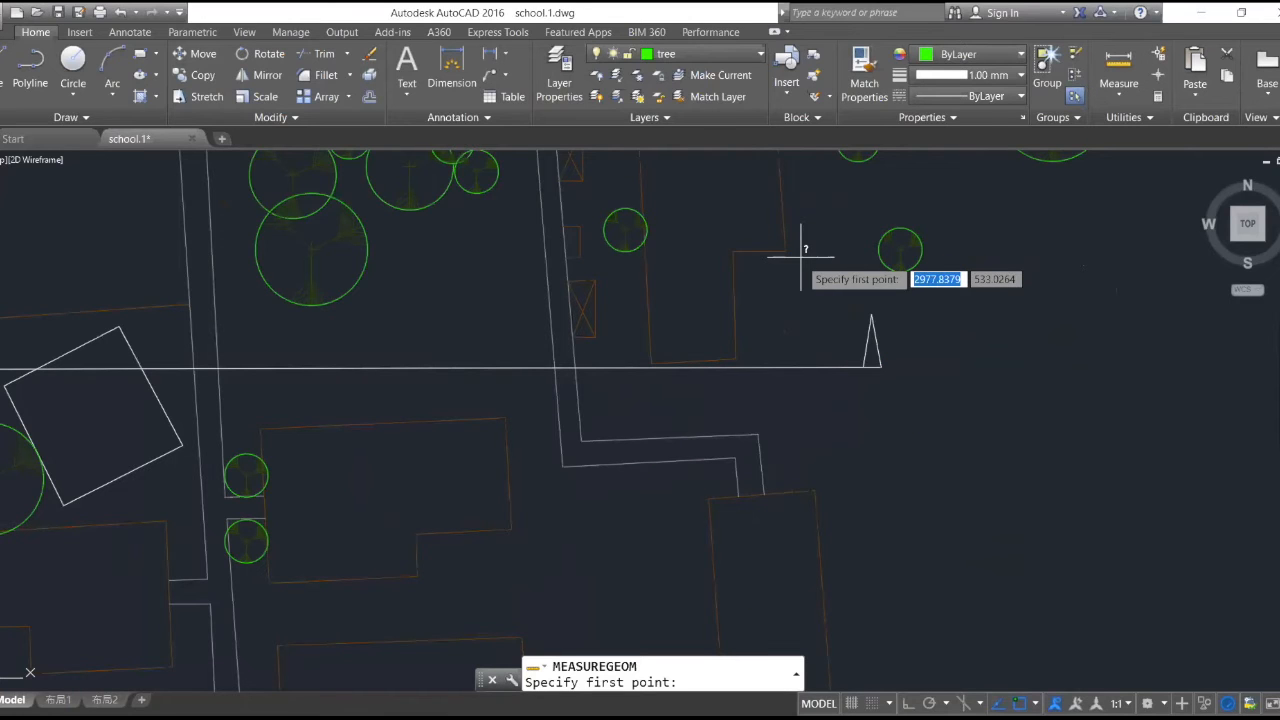
click(785, 251)
scroll(884, 298, down, 6)
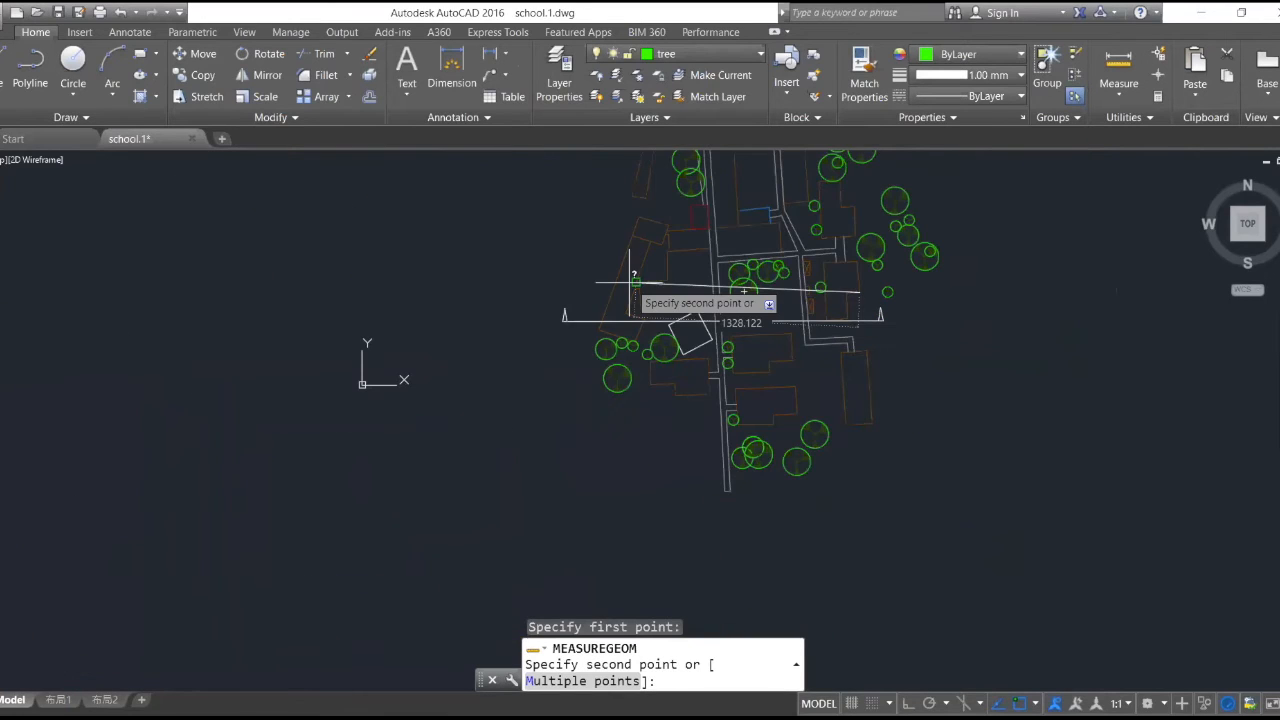
scroll(607, 318, up, 6)
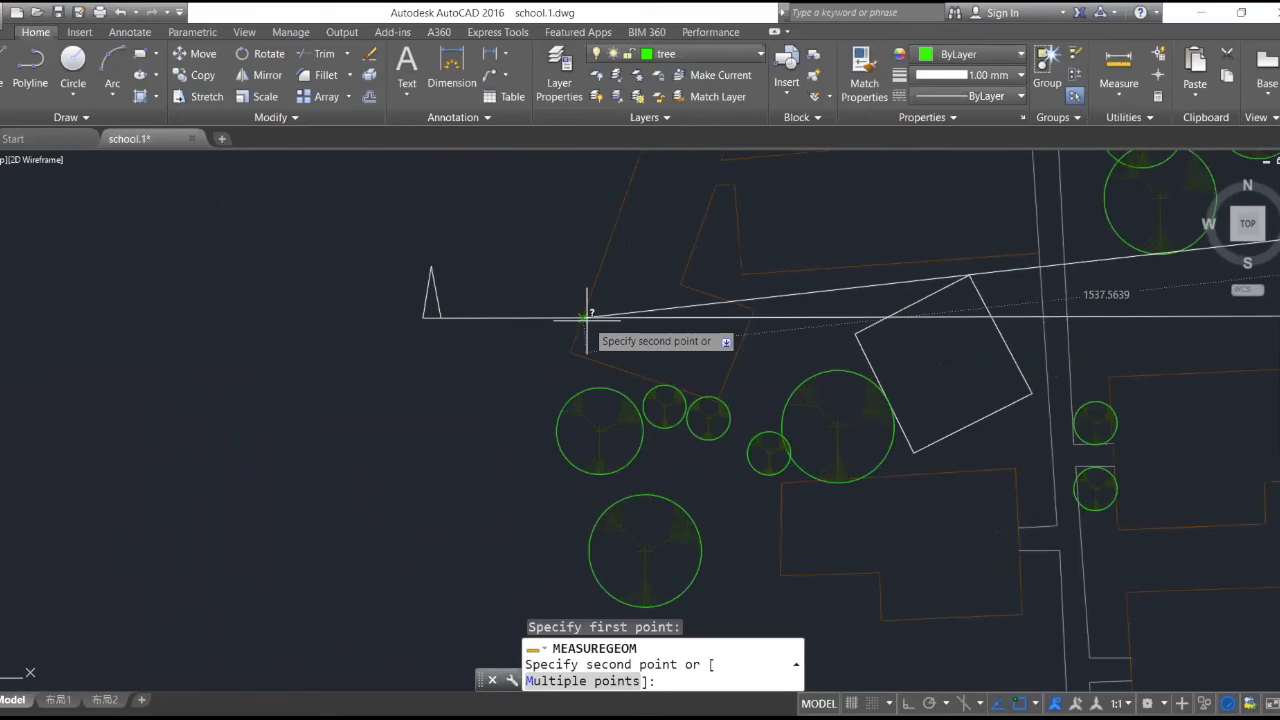
scroll(582, 284, down, 5)
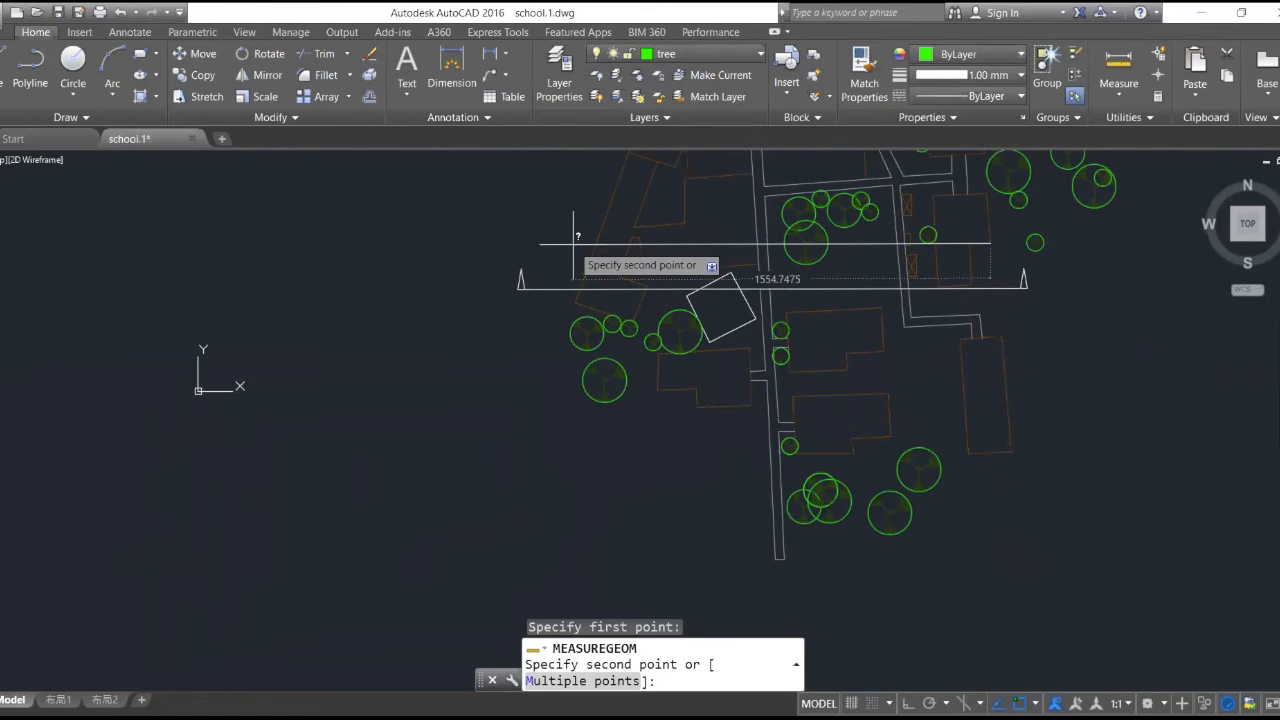
click(573, 243)
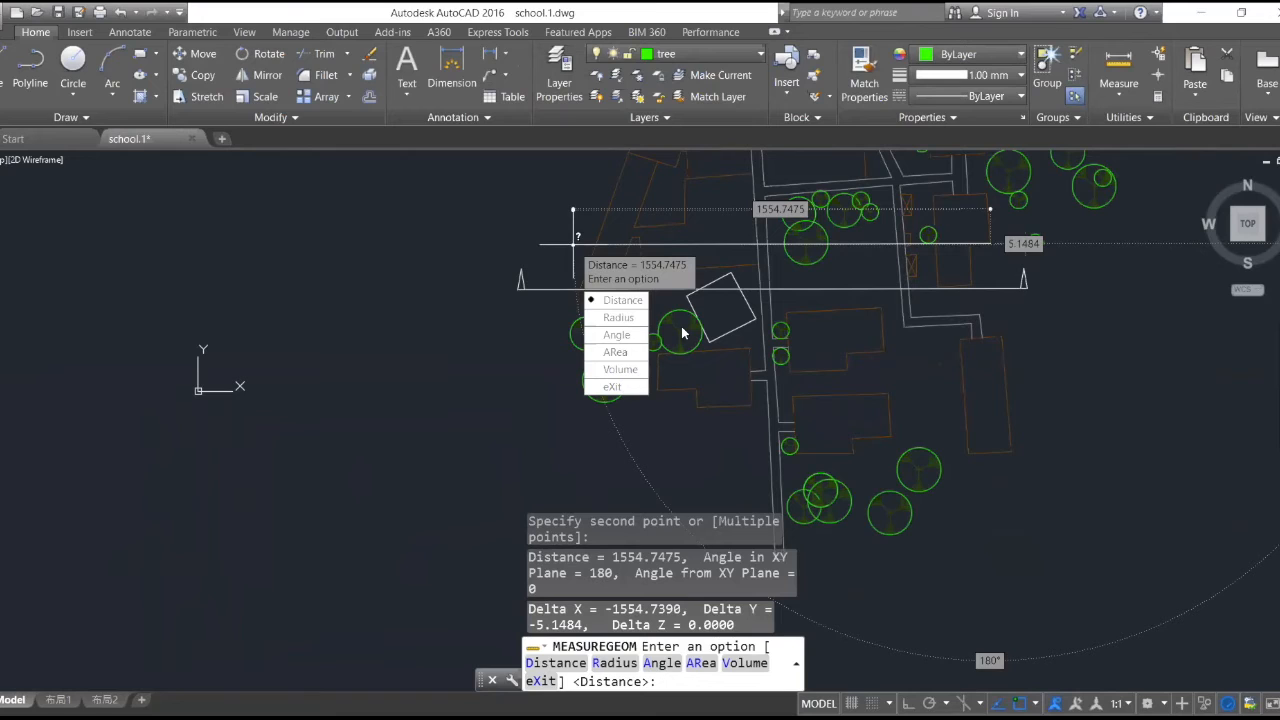
key(Escape)
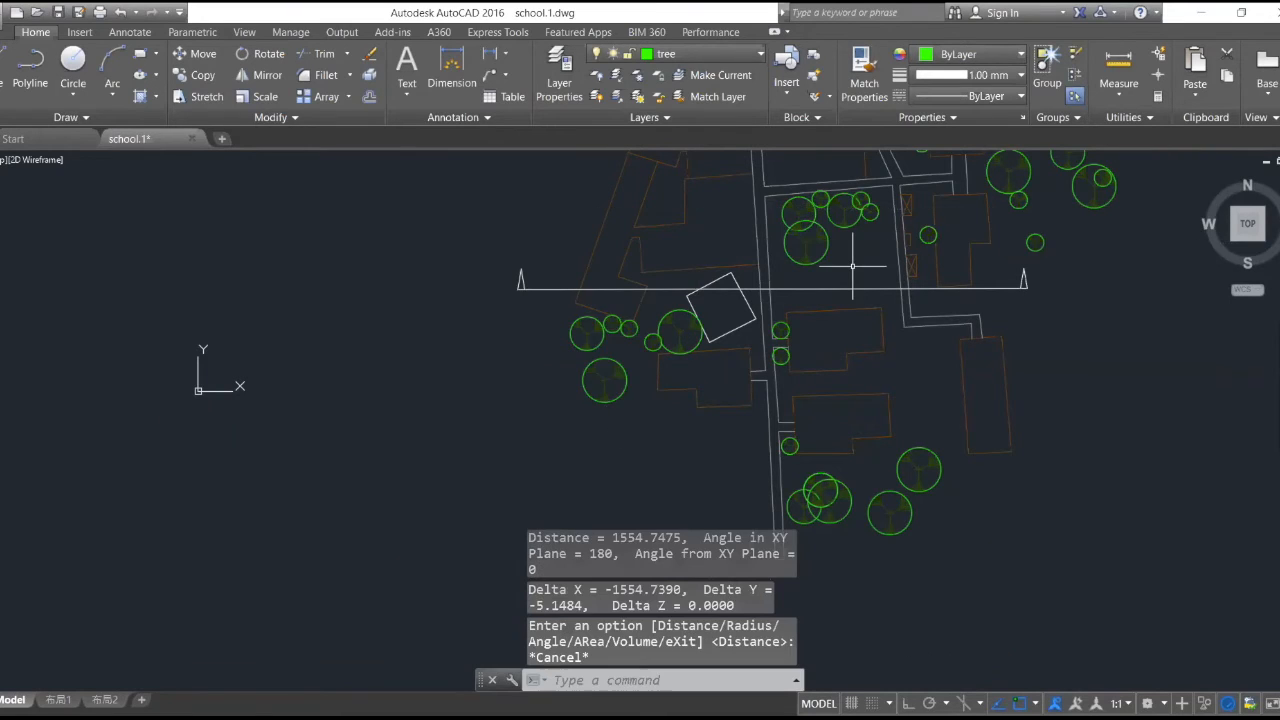
- Make layer 0 the current layer
scroll(894, 251, down, 5)
scroll(945, 203, down, 6)
scroll(975, 165, up, 8)
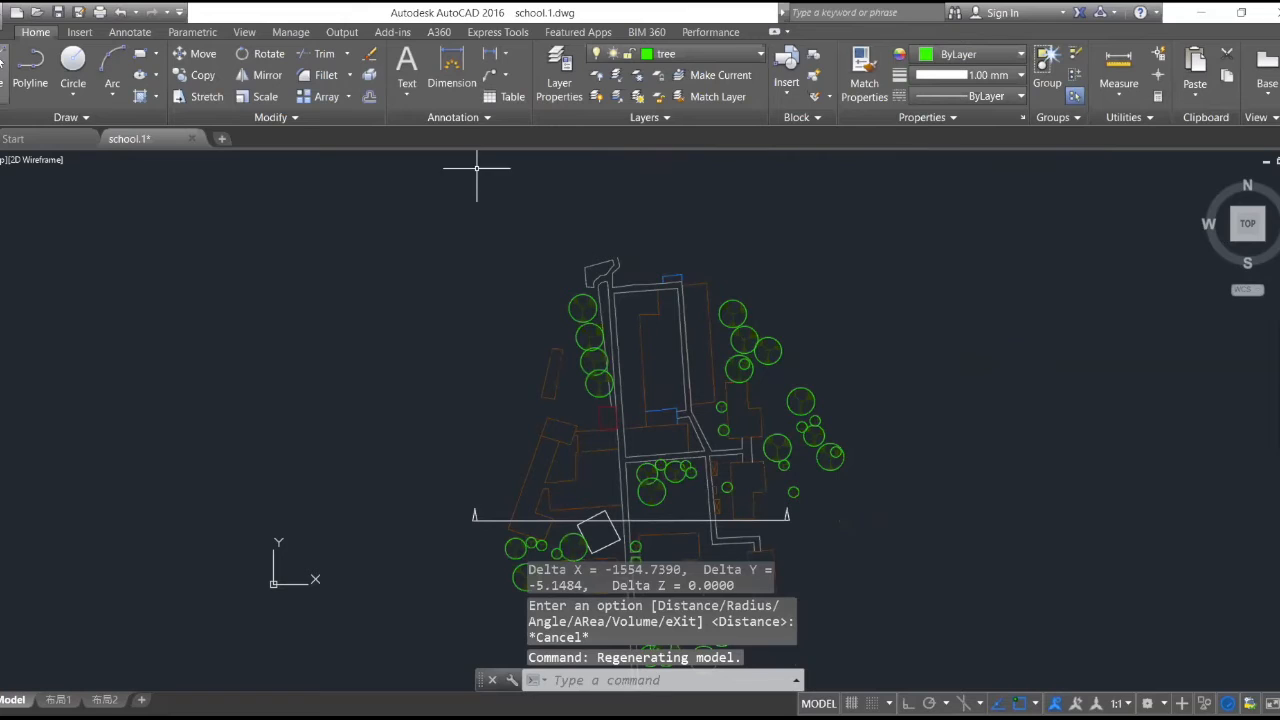
click(3, 66)
click(746, 60)
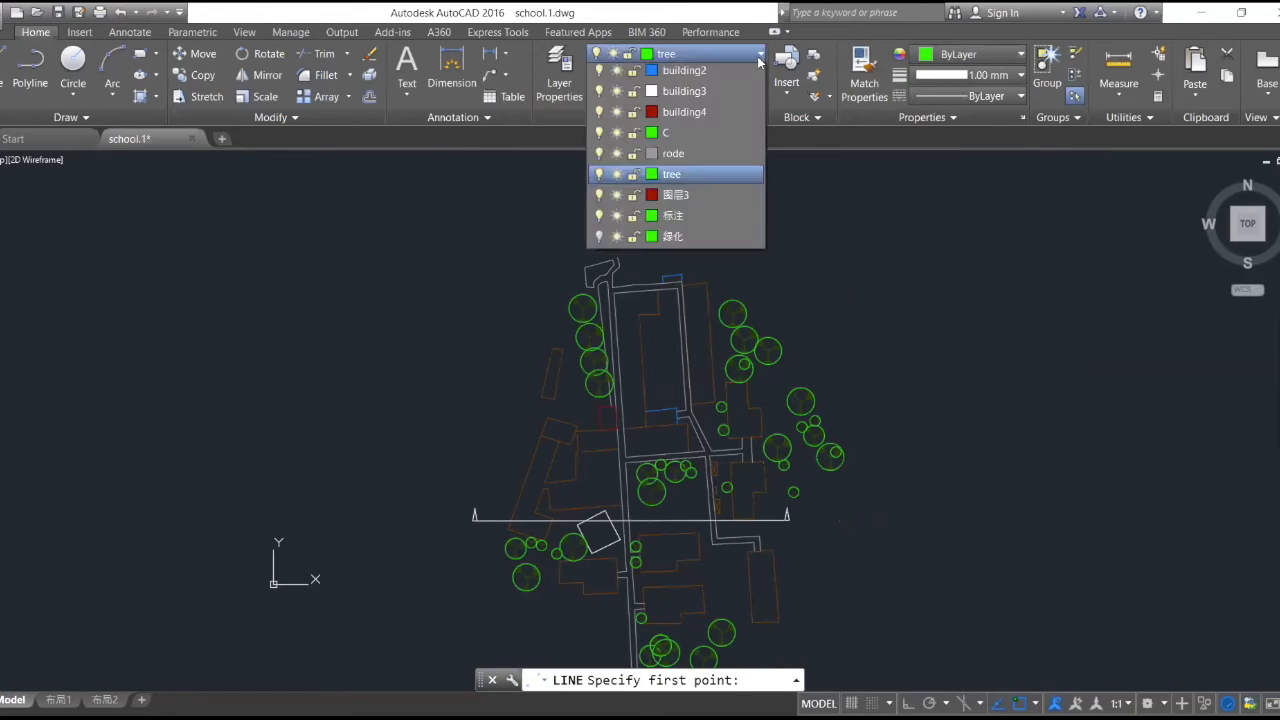
click(681, 77)
click(5, 66)
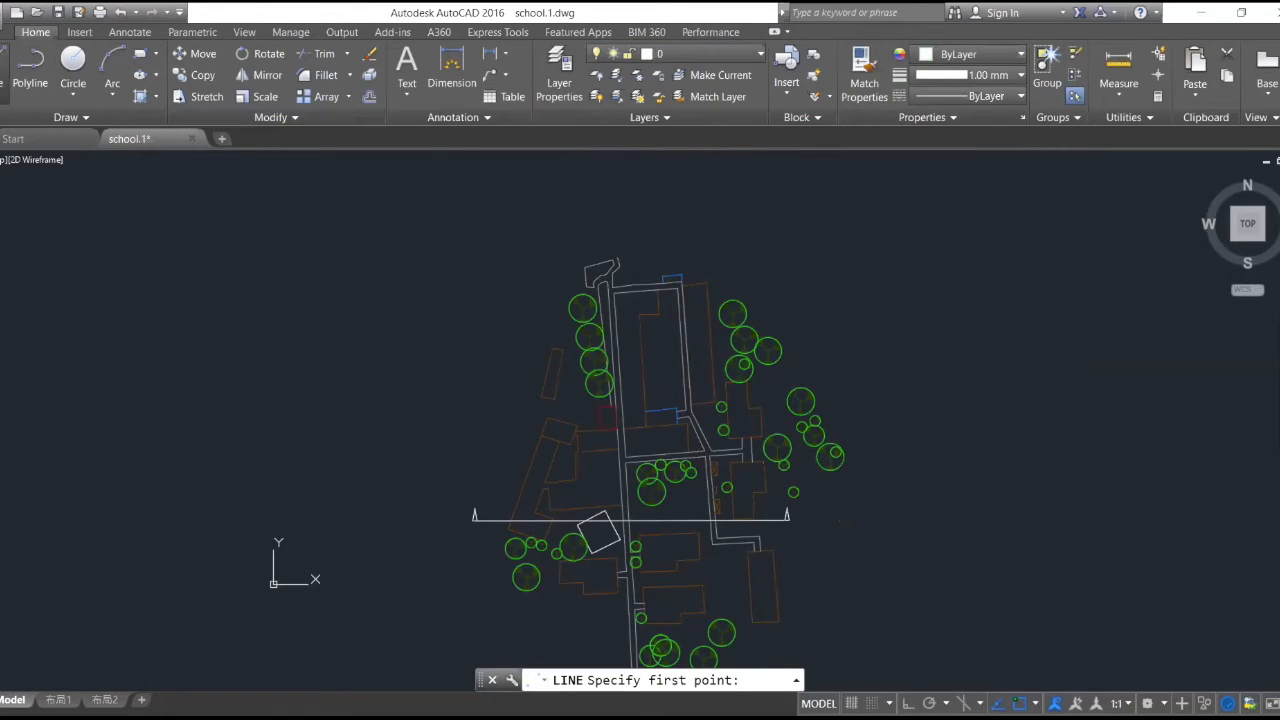
key(Escape)
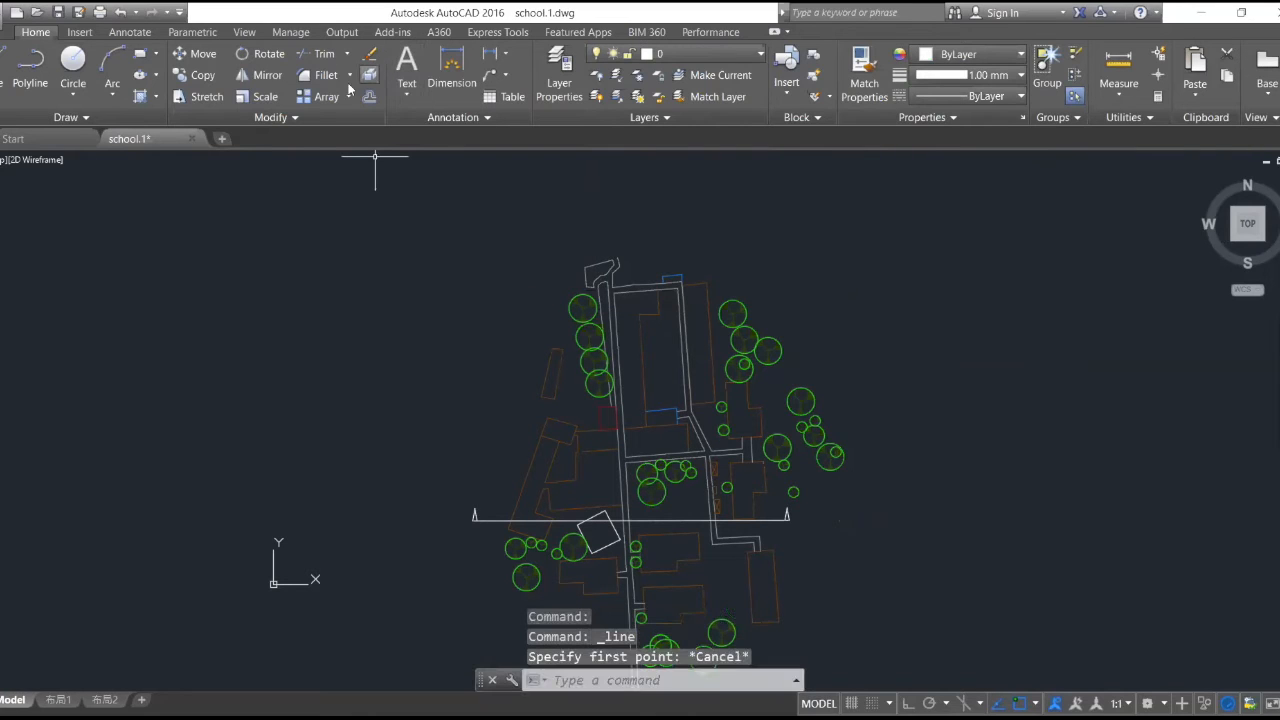
- Copy the section line with its east marker straight north to the empty area above the site plan, with Ortho on
click(203, 75)
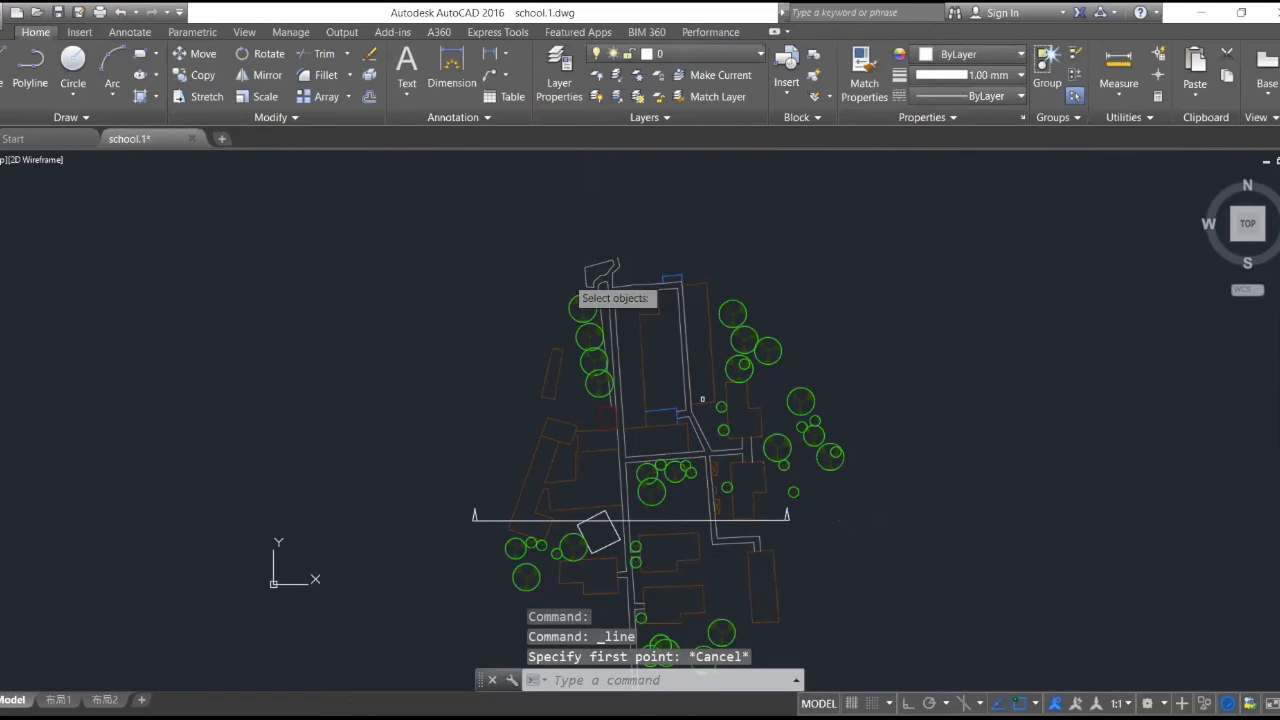
scroll(805, 550, up, 5)
click(656, 341)
click(706, 404)
key(Return)
click(701, 399)
scroll(701, 399, down, 8)
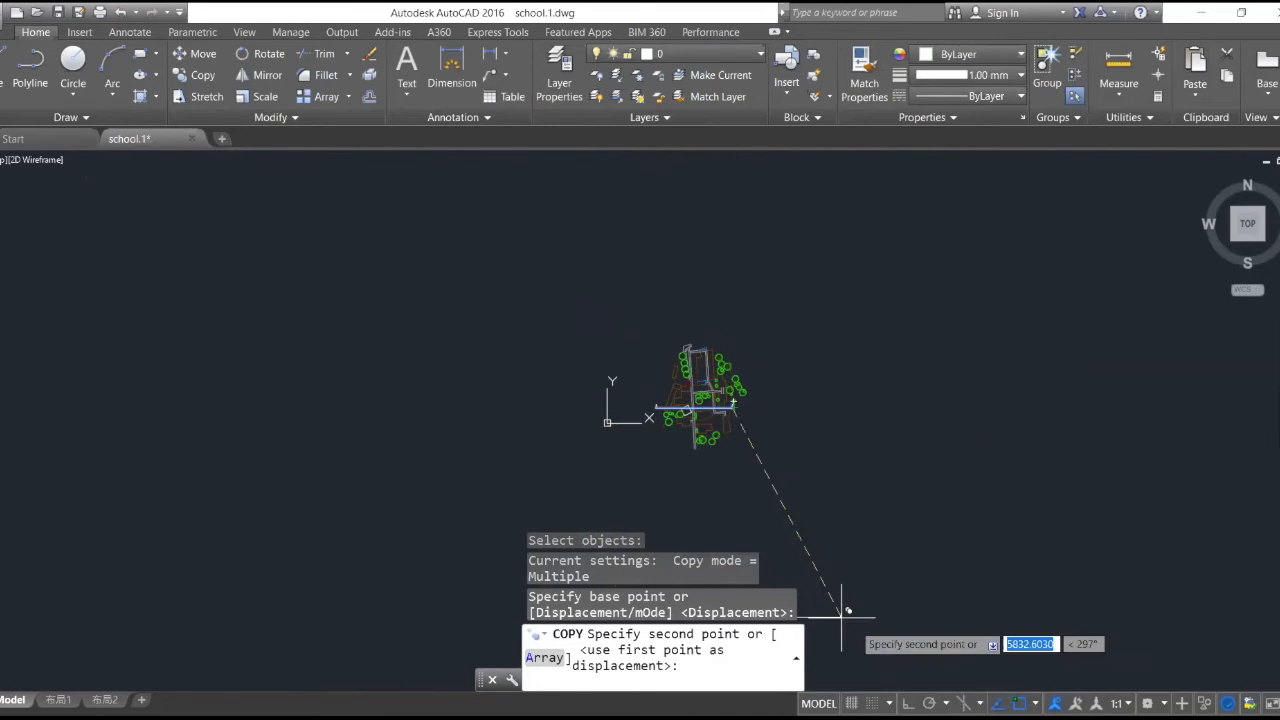
click(908, 703)
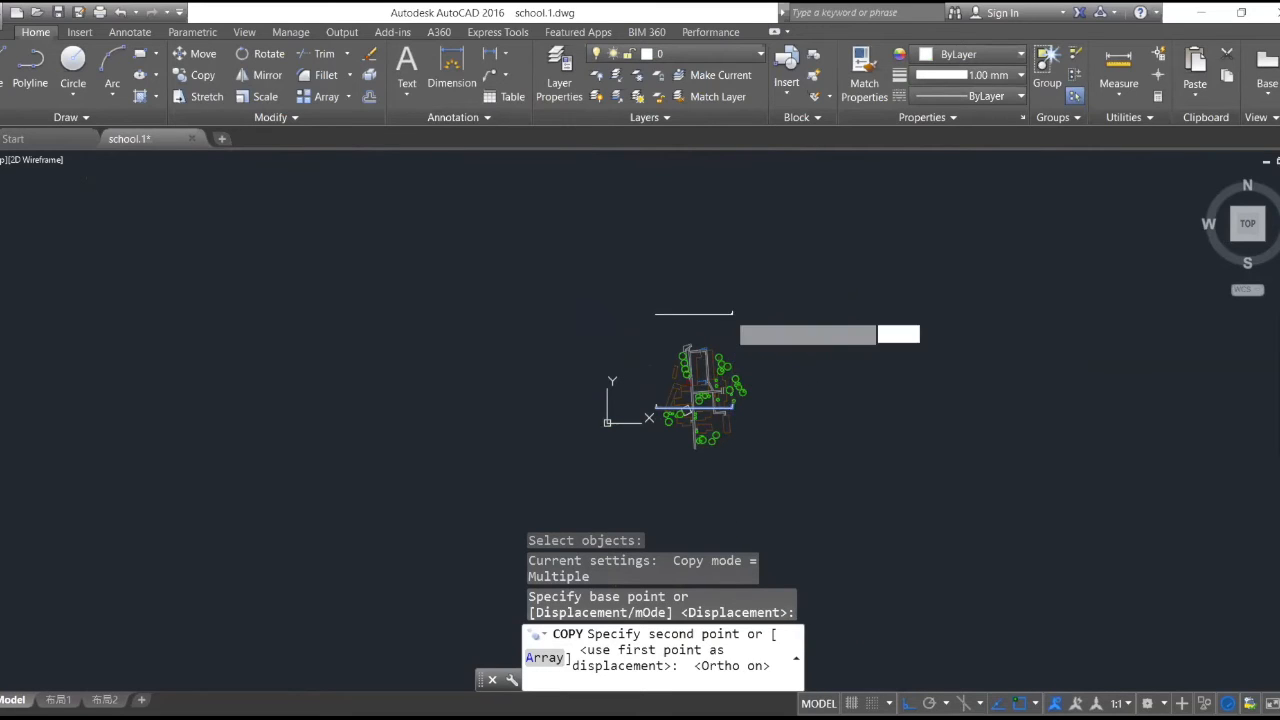
click(731, 313)
key(Return)
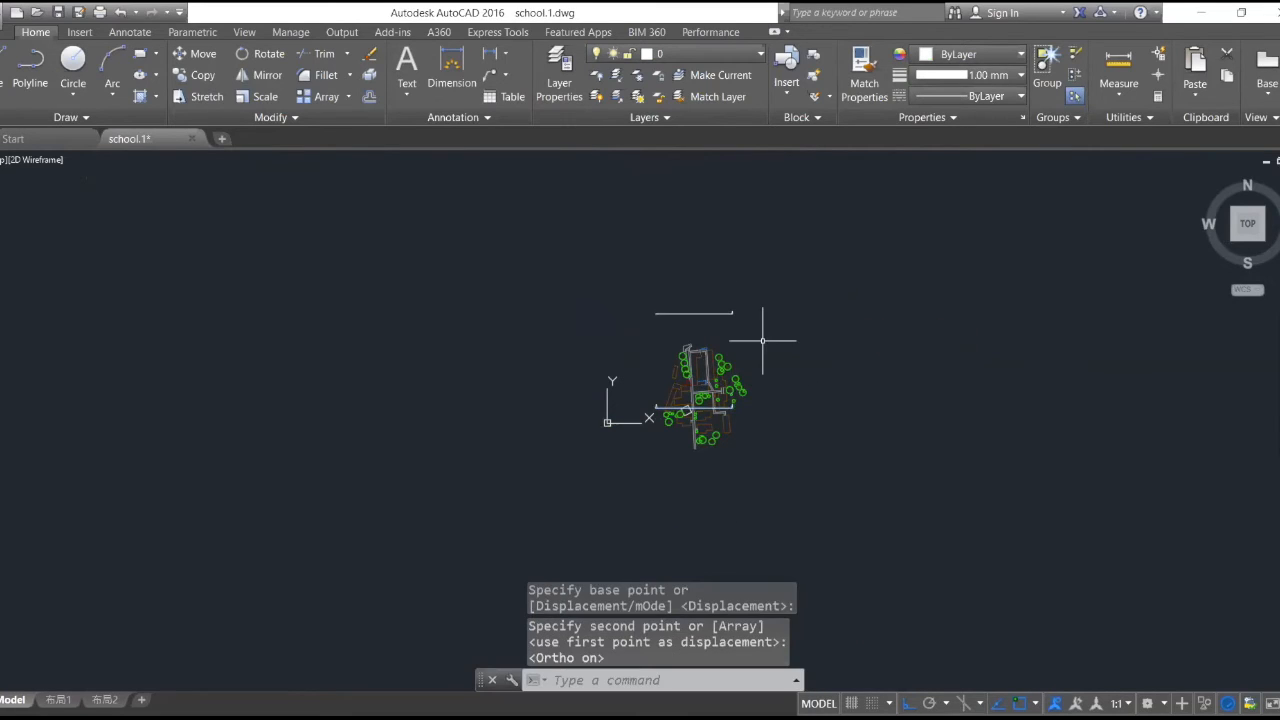
scroll(762, 340, up, 4)
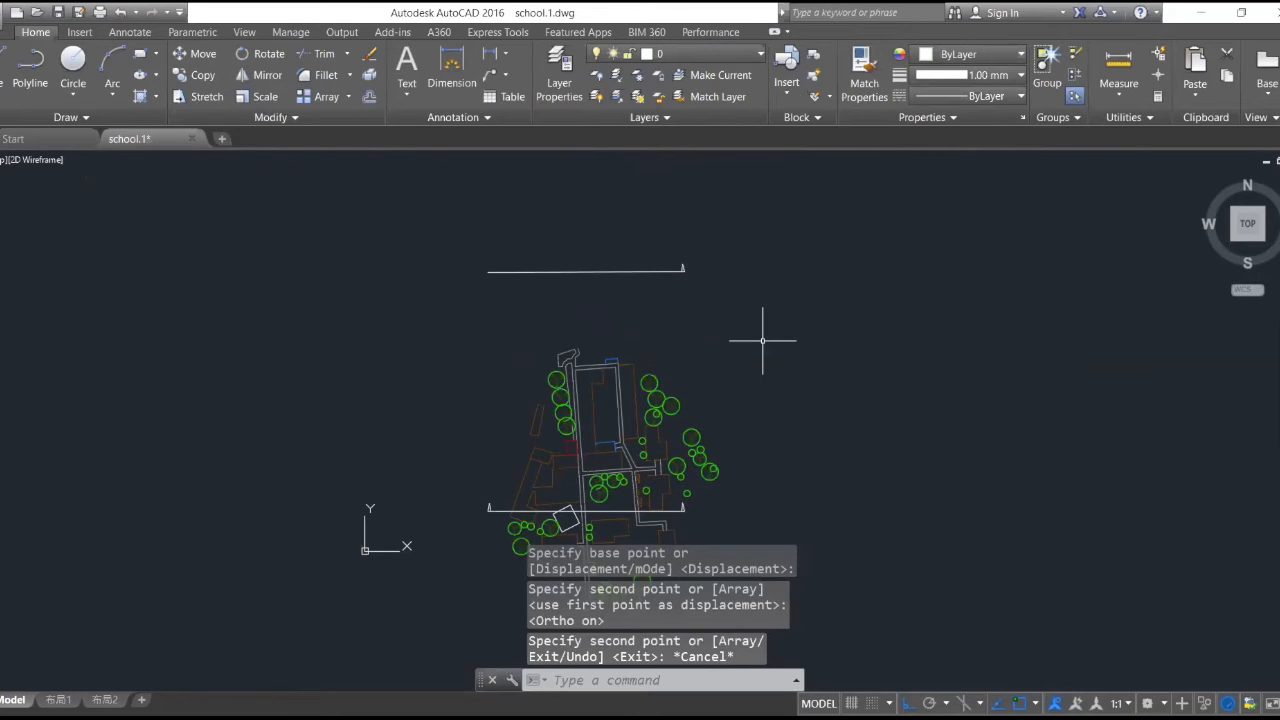
- Create a new layer named Section Line
click(762, 56)
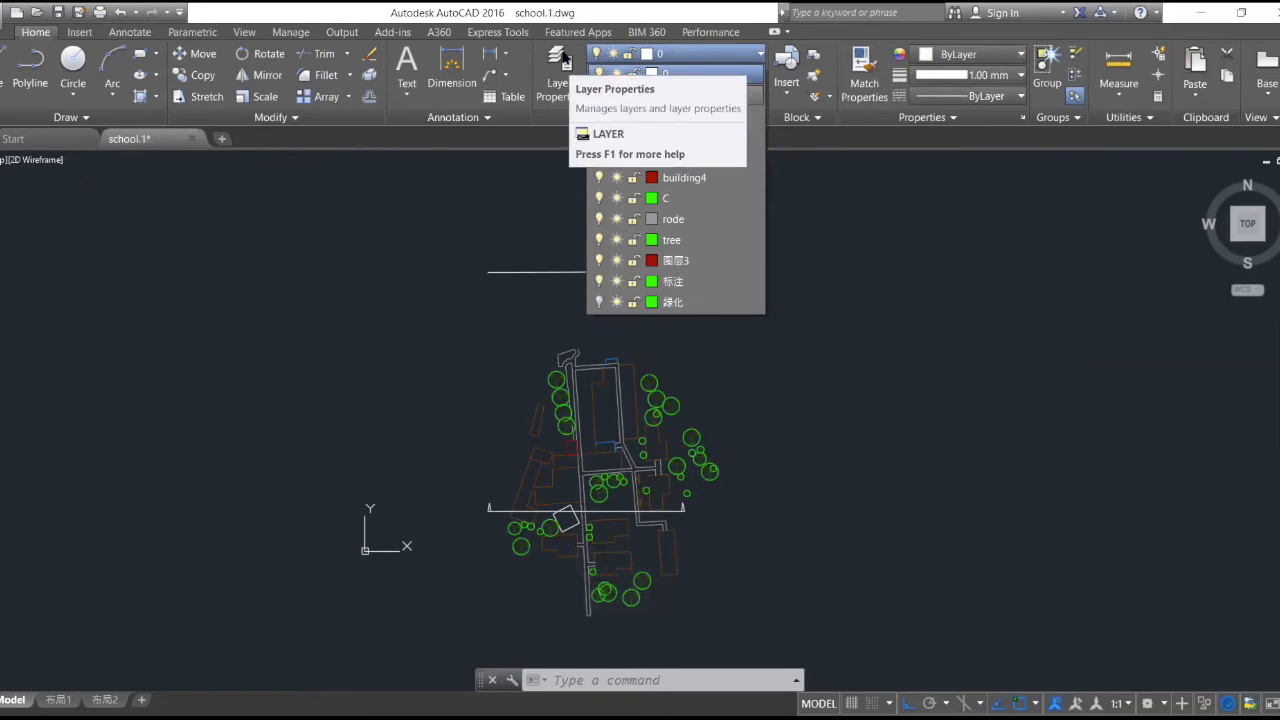
click(563, 59)
click(565, 58)
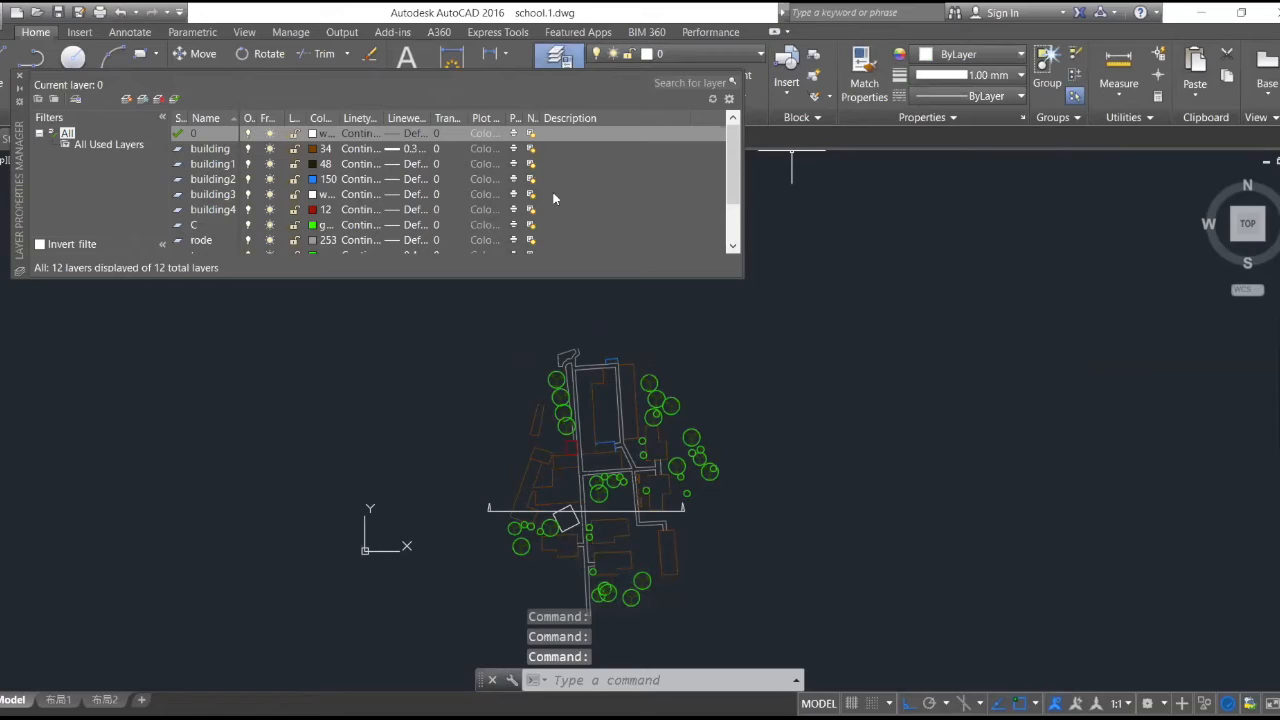
click(126, 100)
text(Sect)
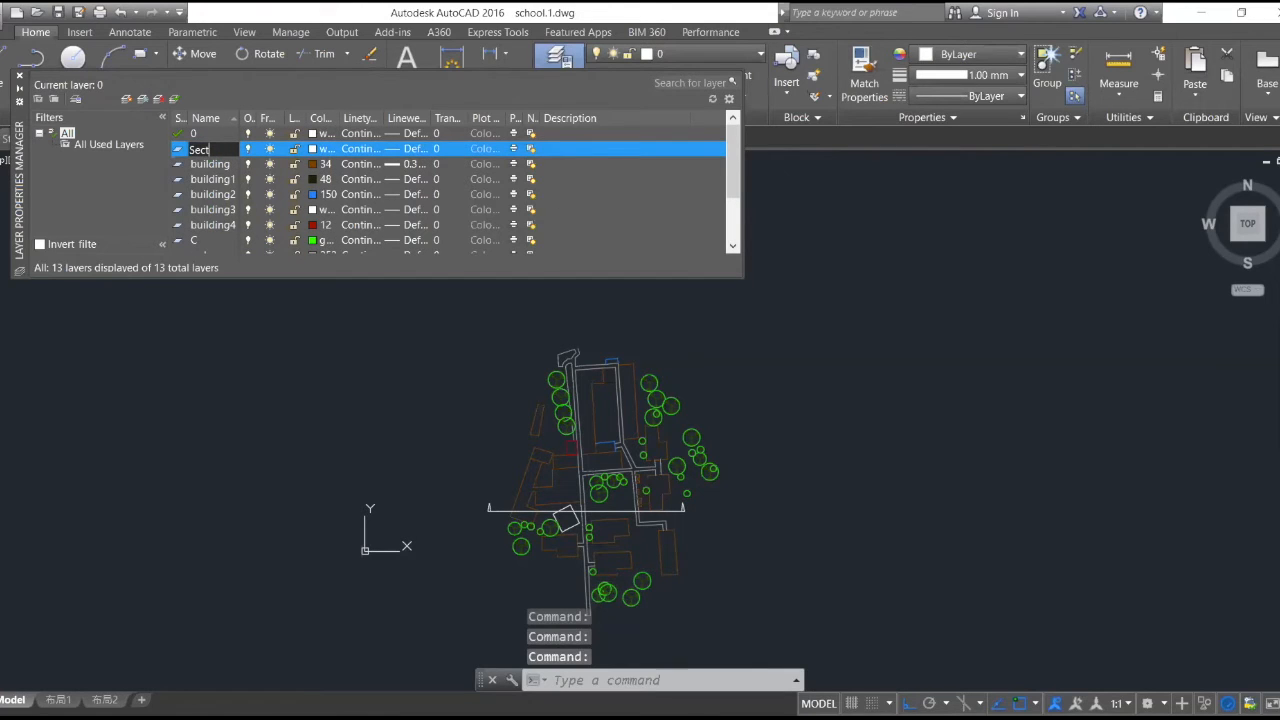
text(ion Line)
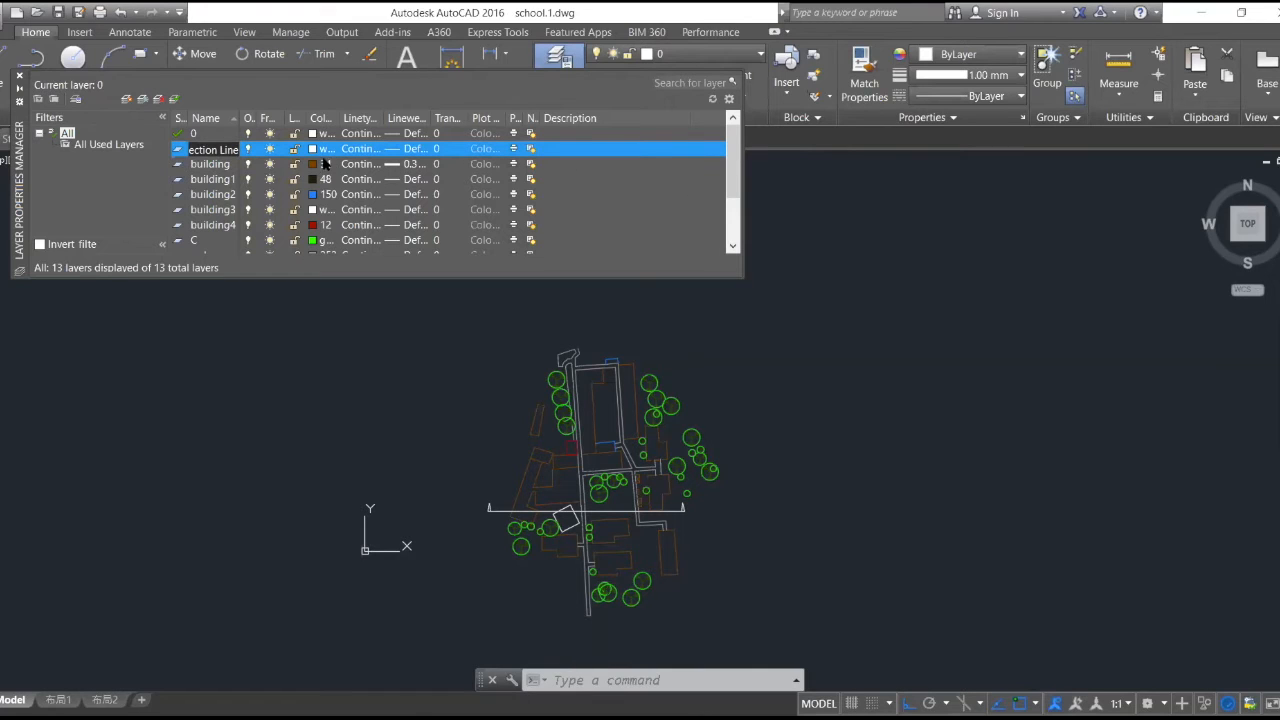
- Set the Section Line layer's color to index color 50 (yellow) and close the layer manager
click(315, 150)
click(315, 150)
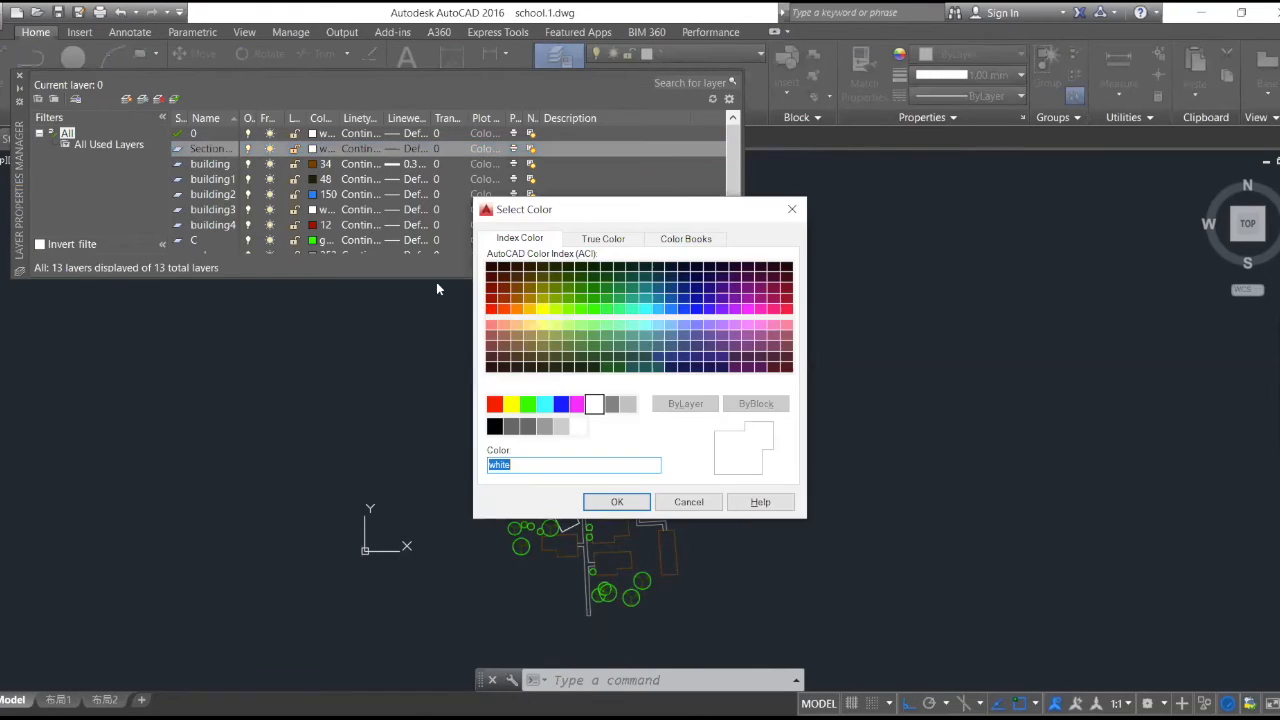
click(540, 308)
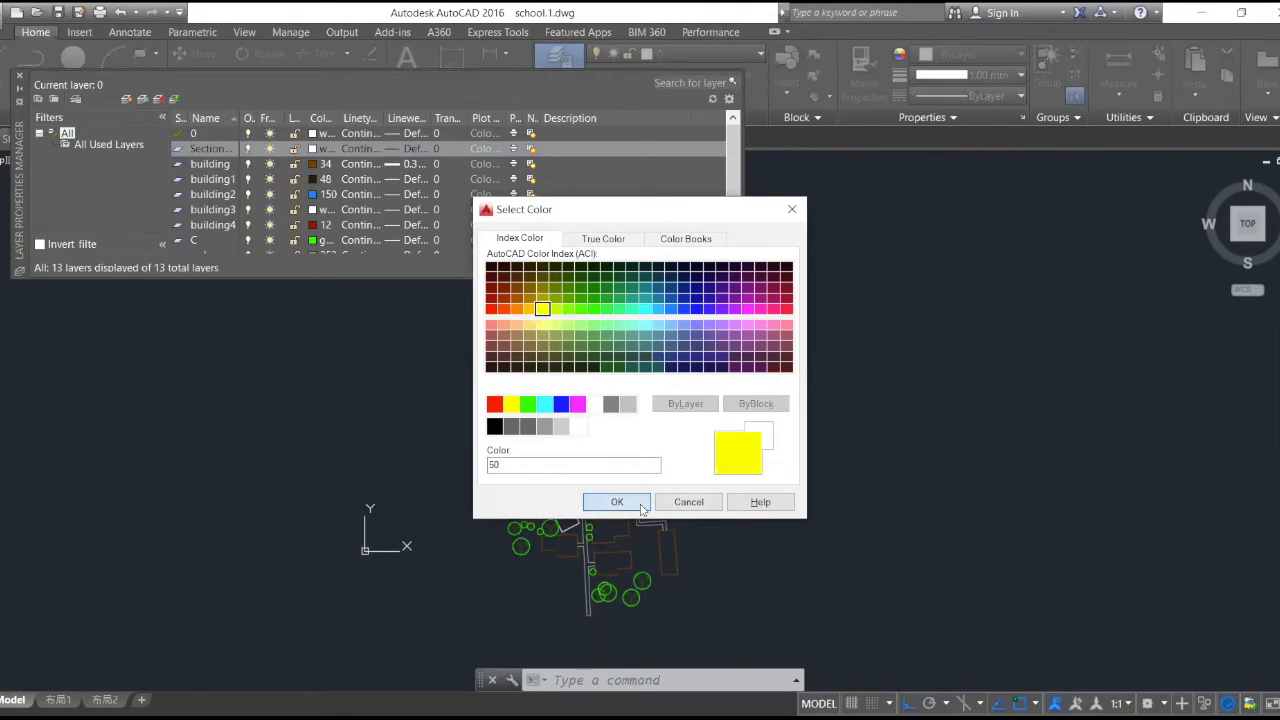
click(617, 503)
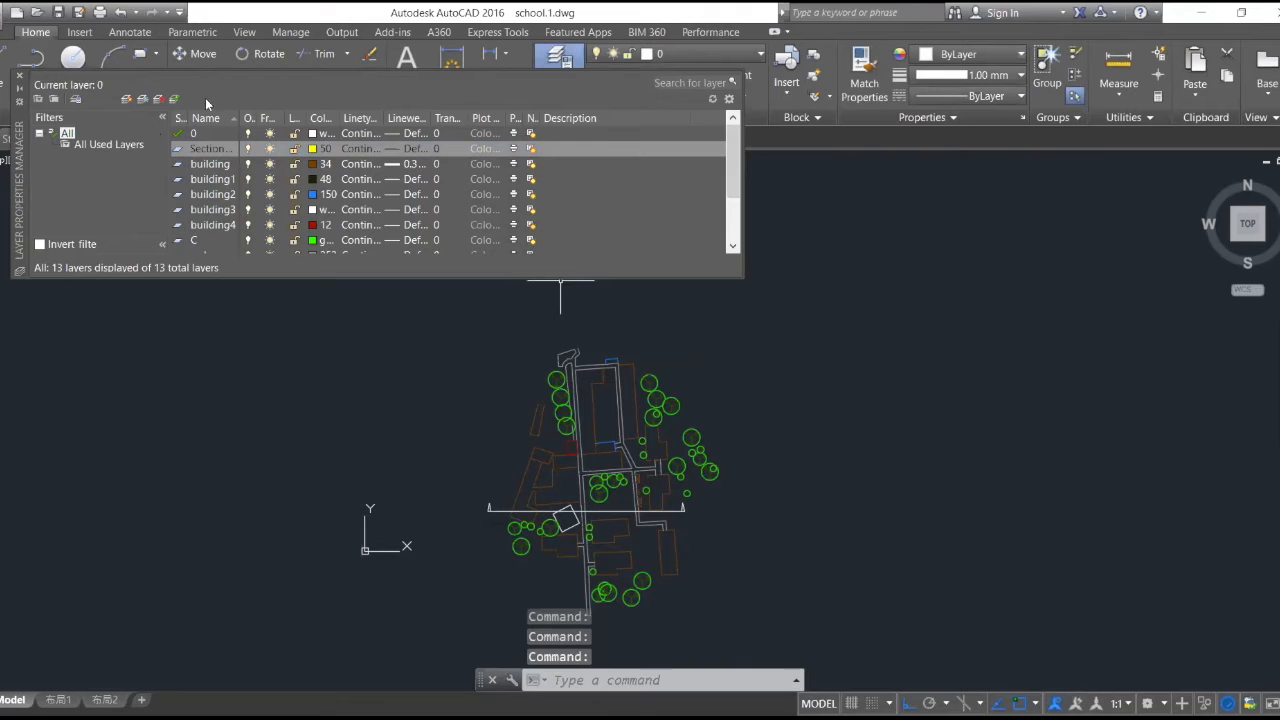
click(20, 76)
- Draw a vertical line from where the section line meets the western building's outer wall north past the copied section line
text(l)
key(space)
scroll(498, 466, up, 6)
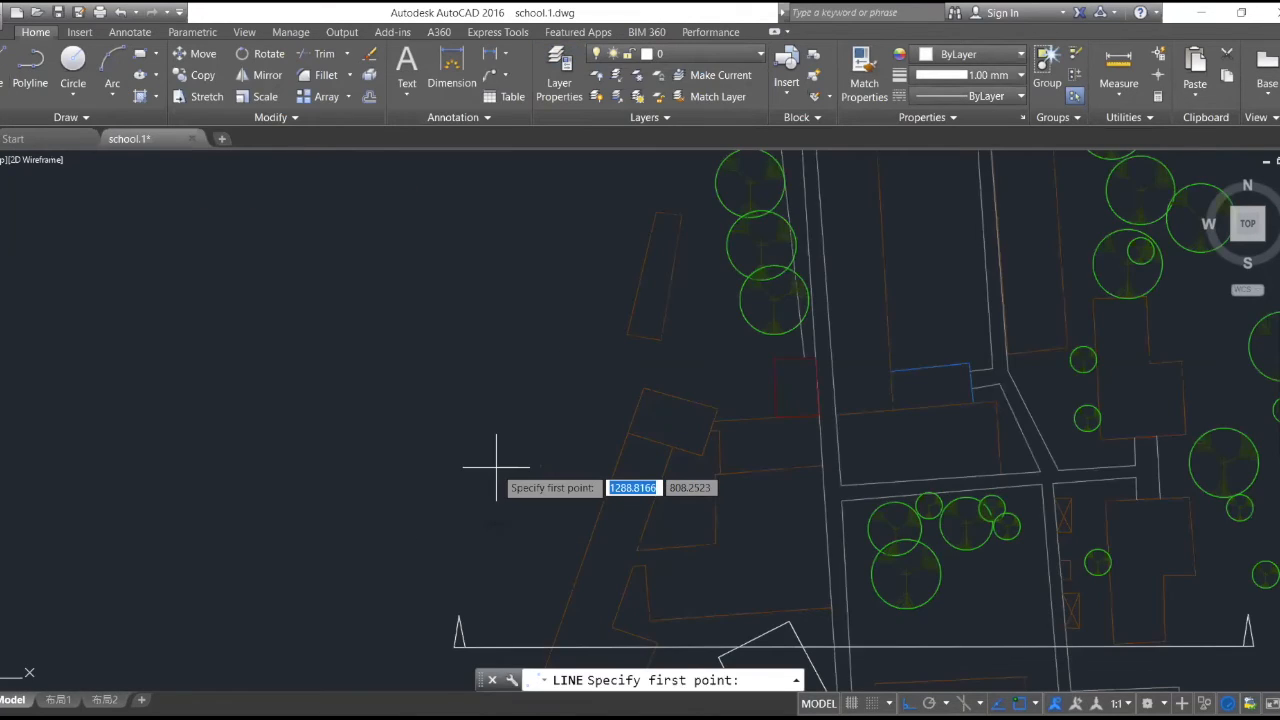
scroll(552, 542, down, 4)
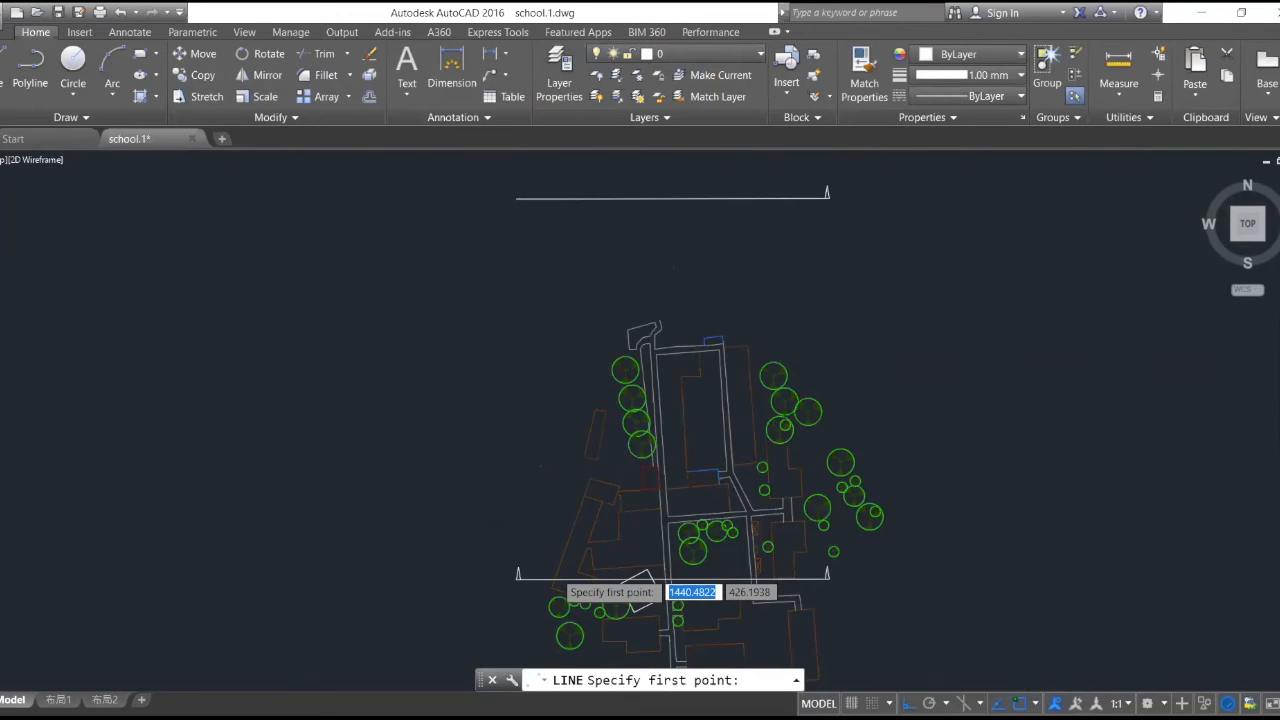
scroll(556, 572, up, 6)
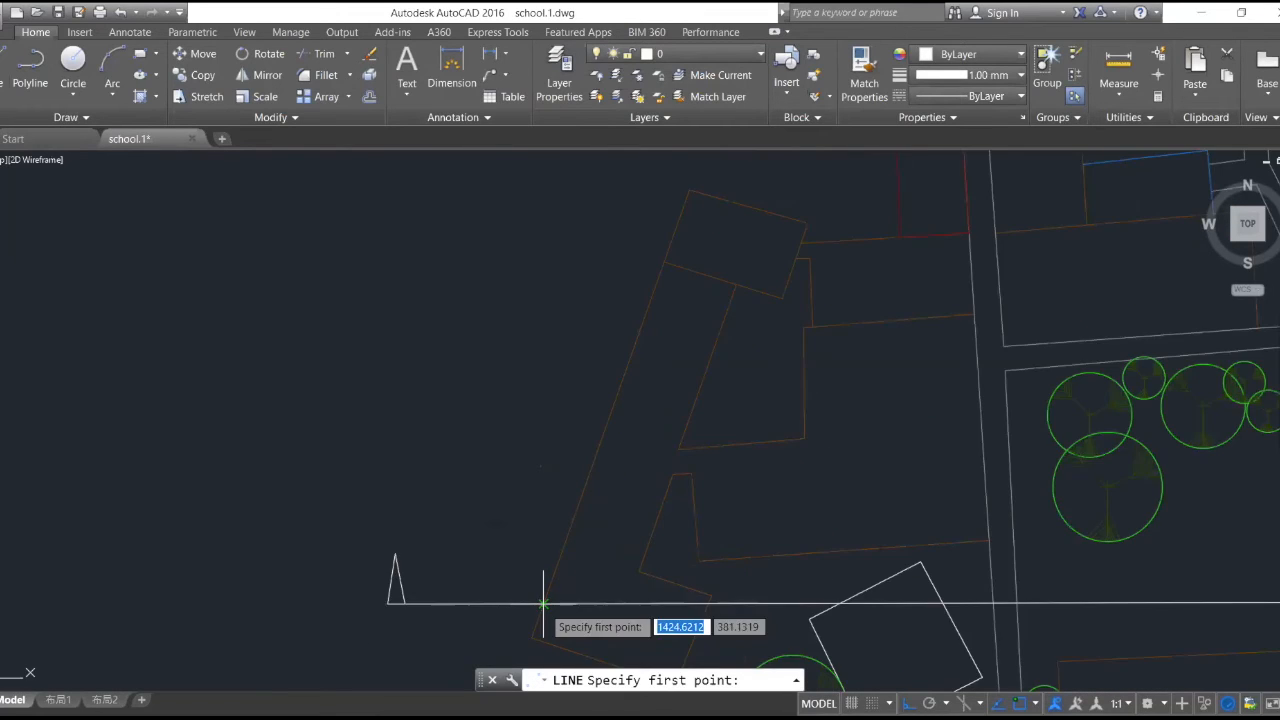
click(545, 603)
scroll(562, 557, down, 8)
scroll(532, 282, up, 2)
middle_drag(532, 282, 537, 366)
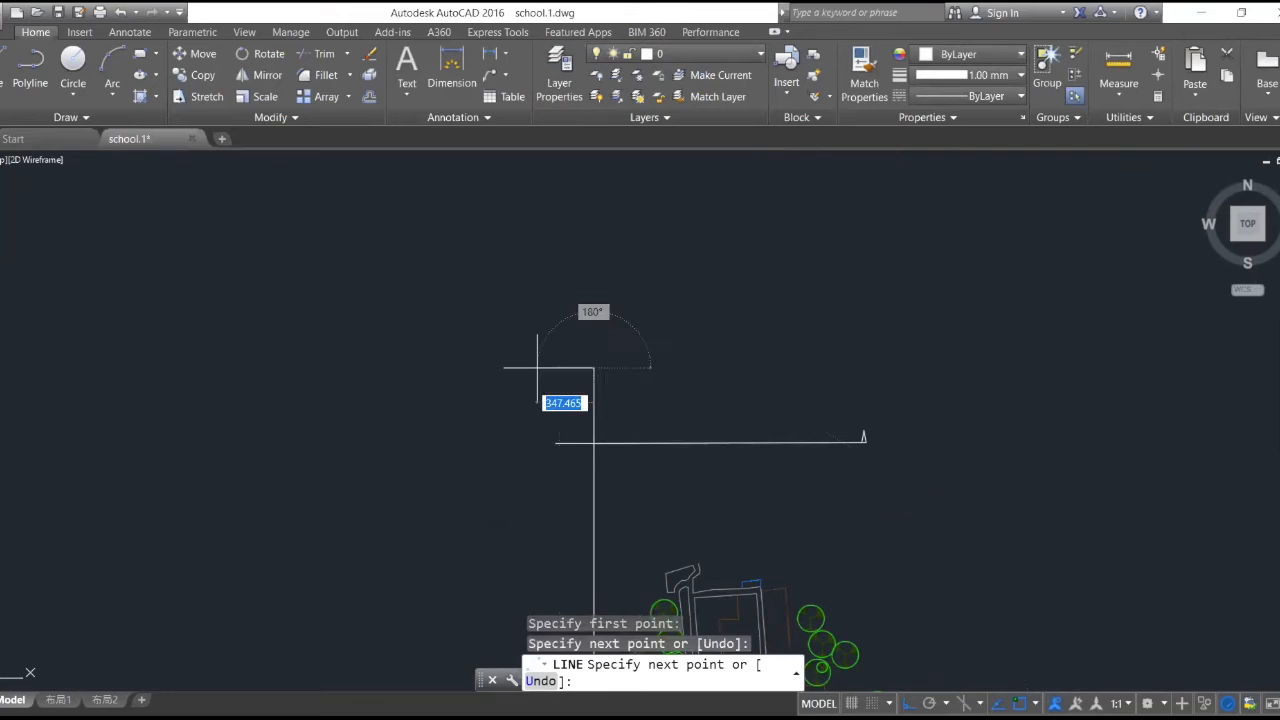
key(Escape)
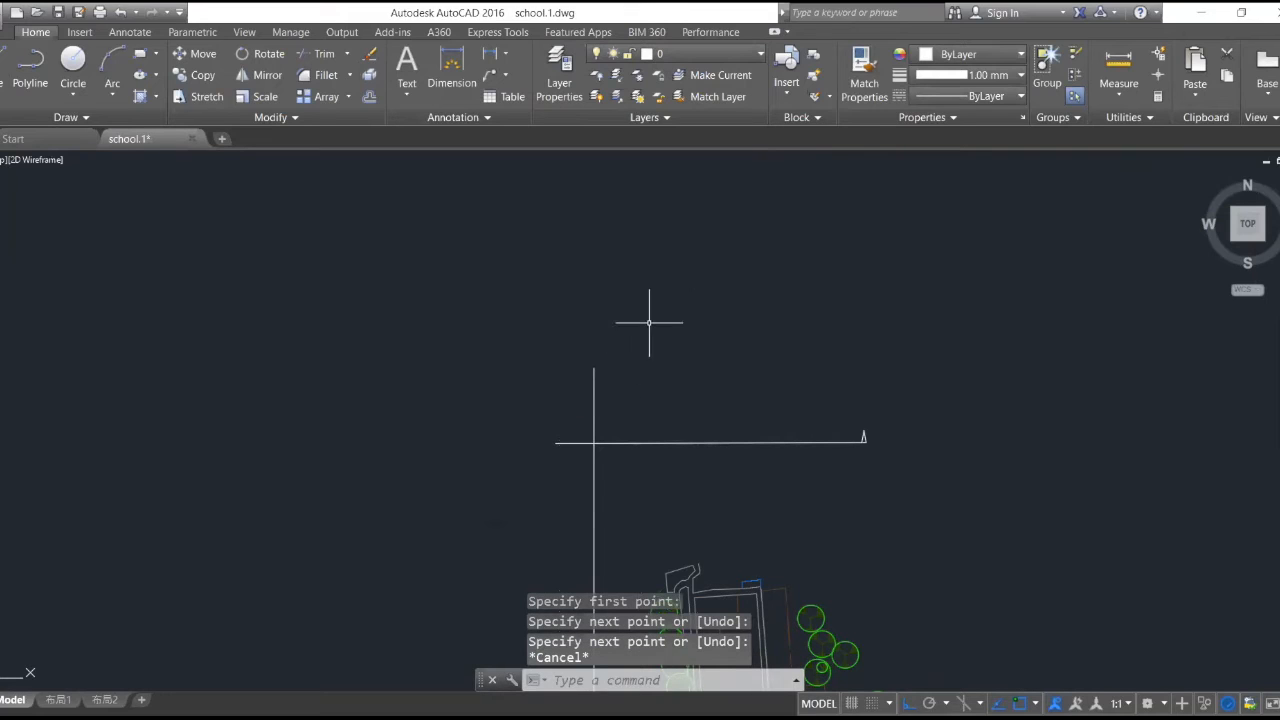
- Make Section Line the current layer and move the existing vertical projection line onto it
click(755, 60)
click(705, 235)
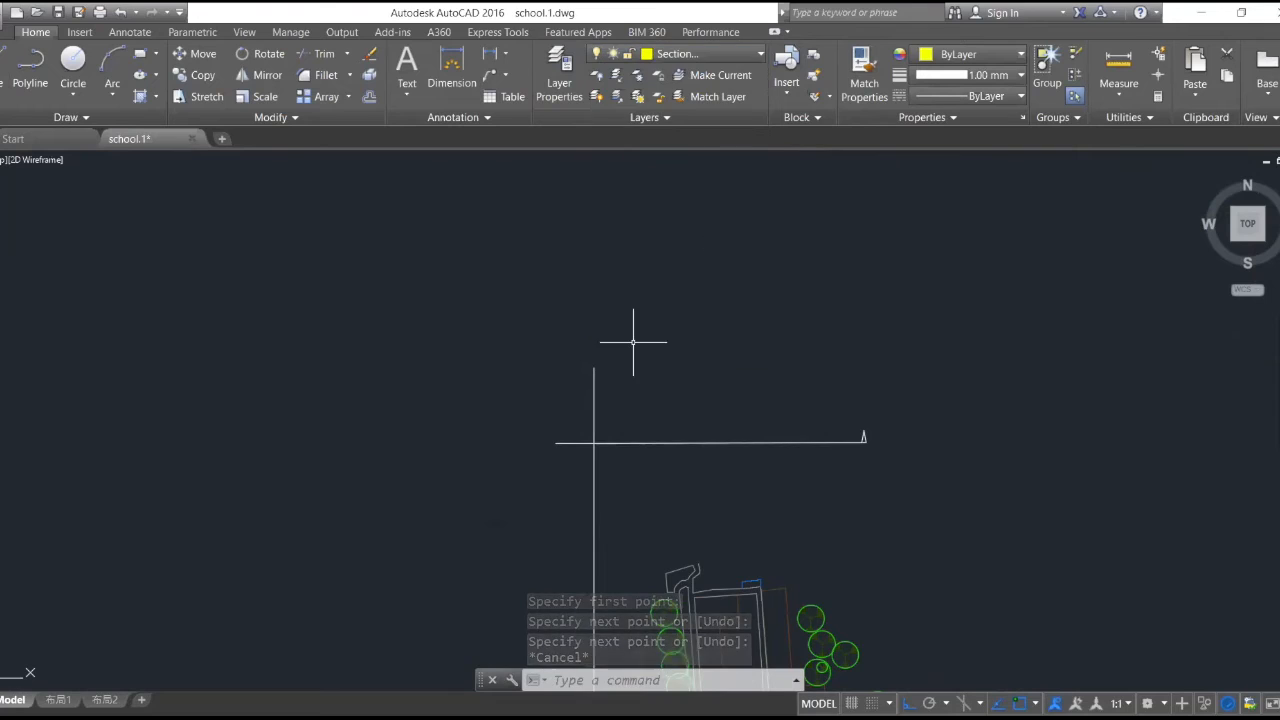
click(594, 375)
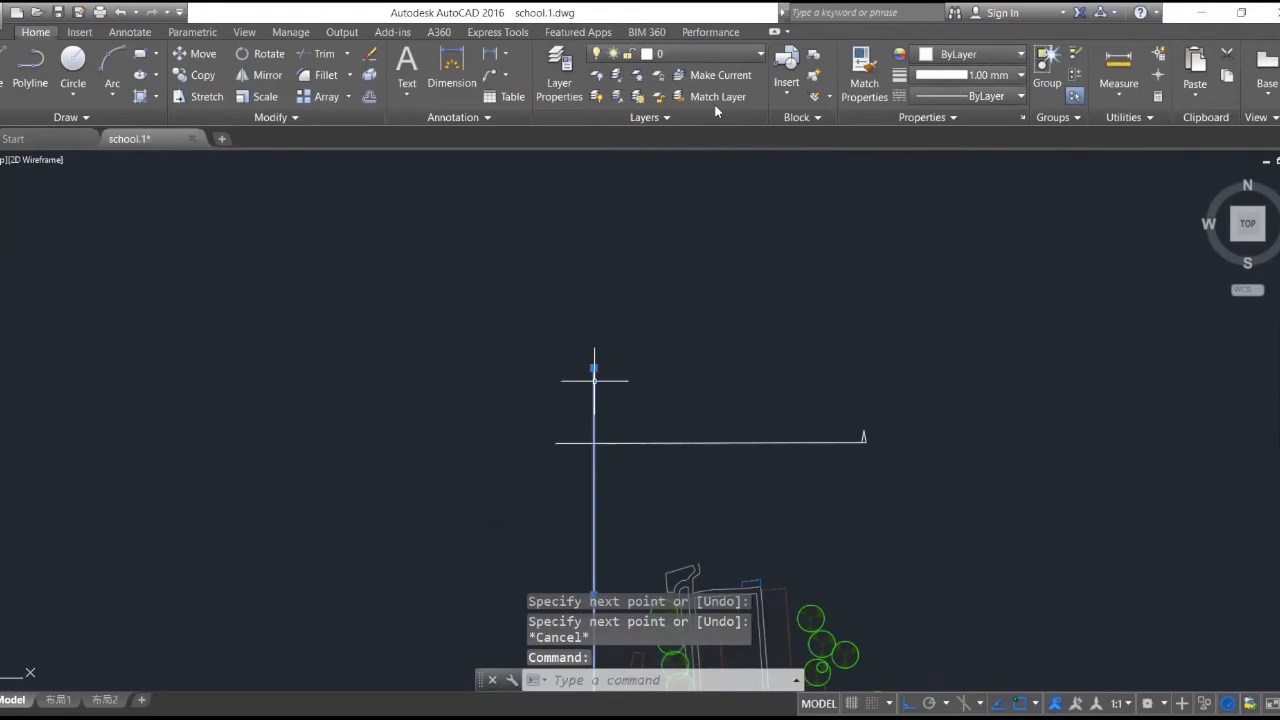
click(755, 56)
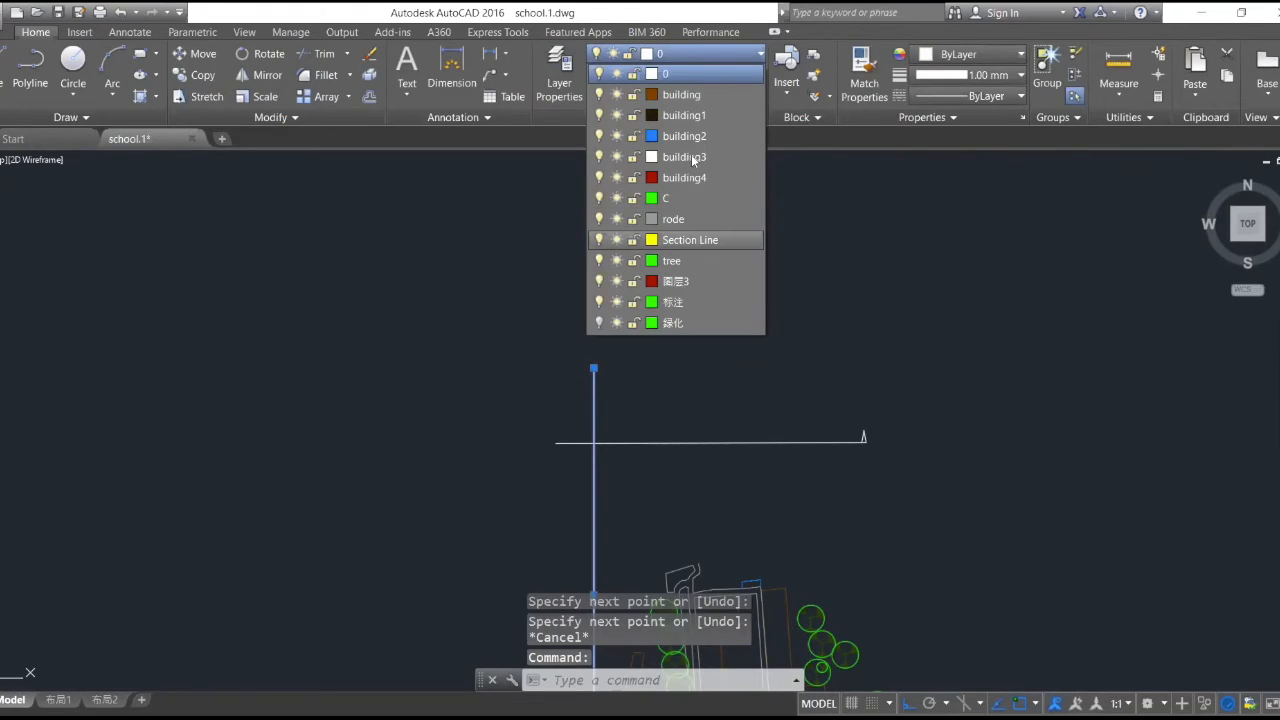
click(692, 240)
scroll(690, 285, down, 5)
scroll(705, 280, up, 3)
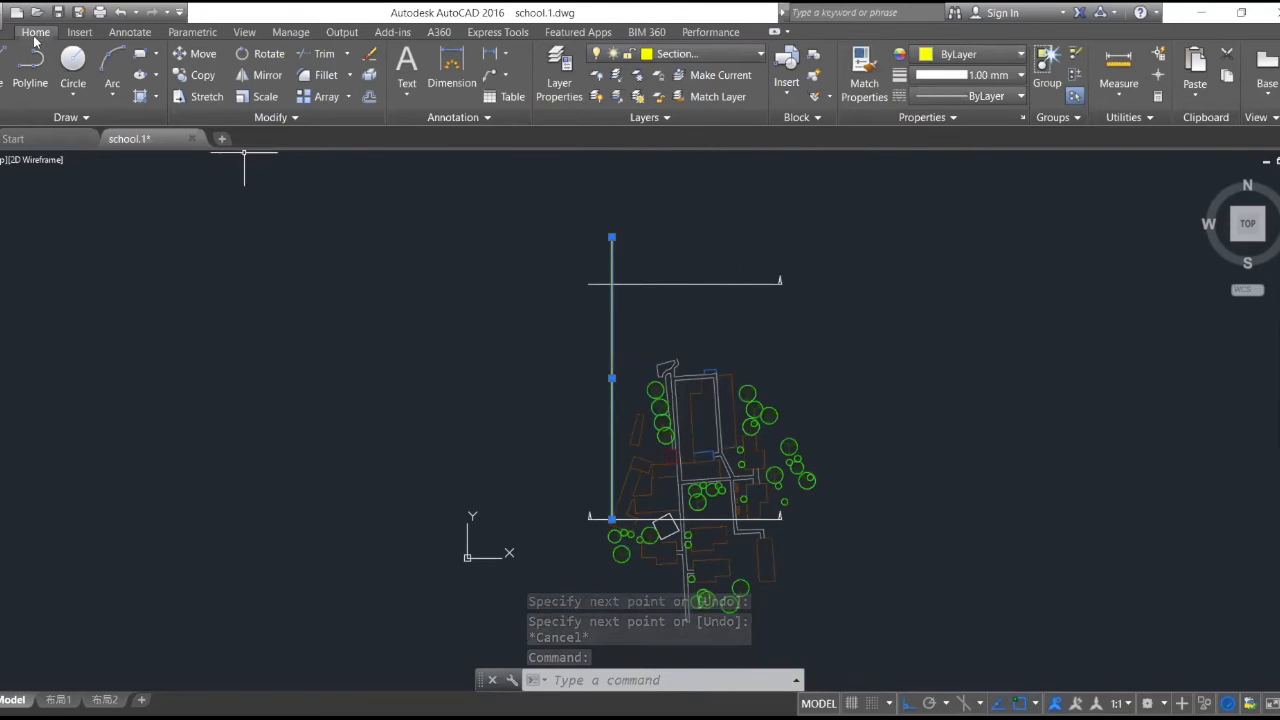
- Draw a vertical line from where the section line meets the western building's east wall north to the first projection line's top level
text(l)
key(Return)
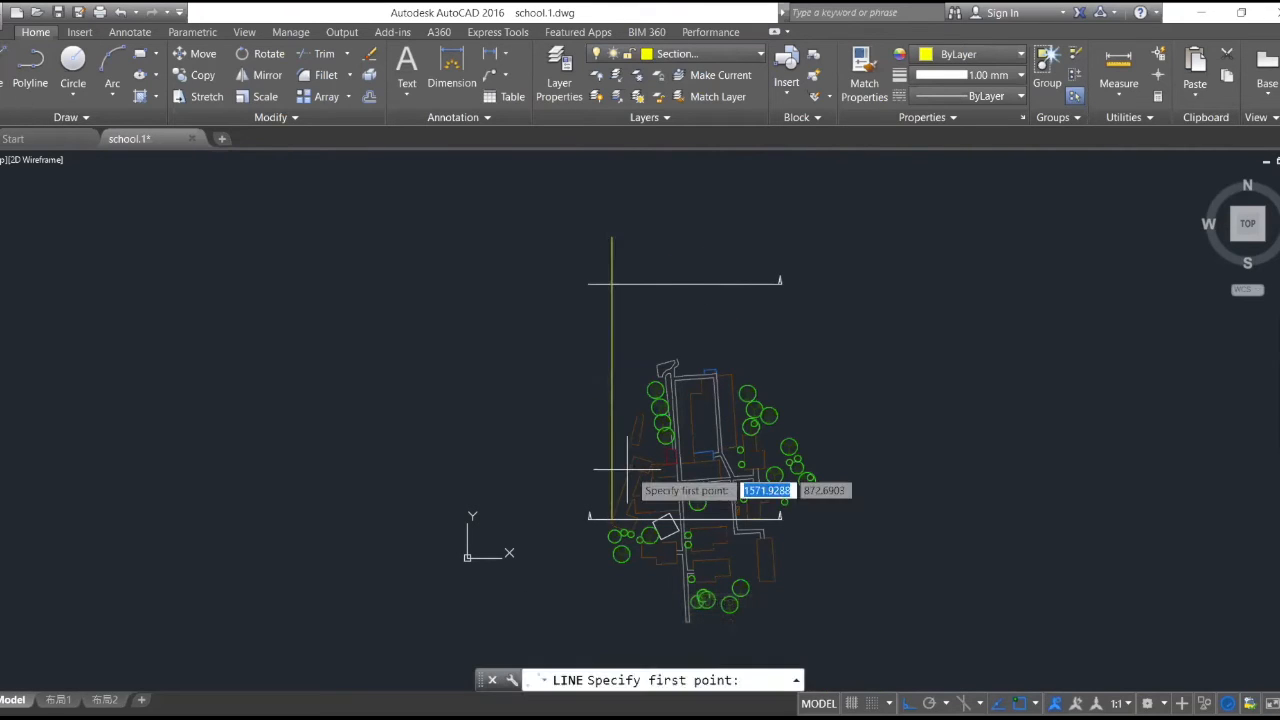
scroll(628, 469, up, 2)
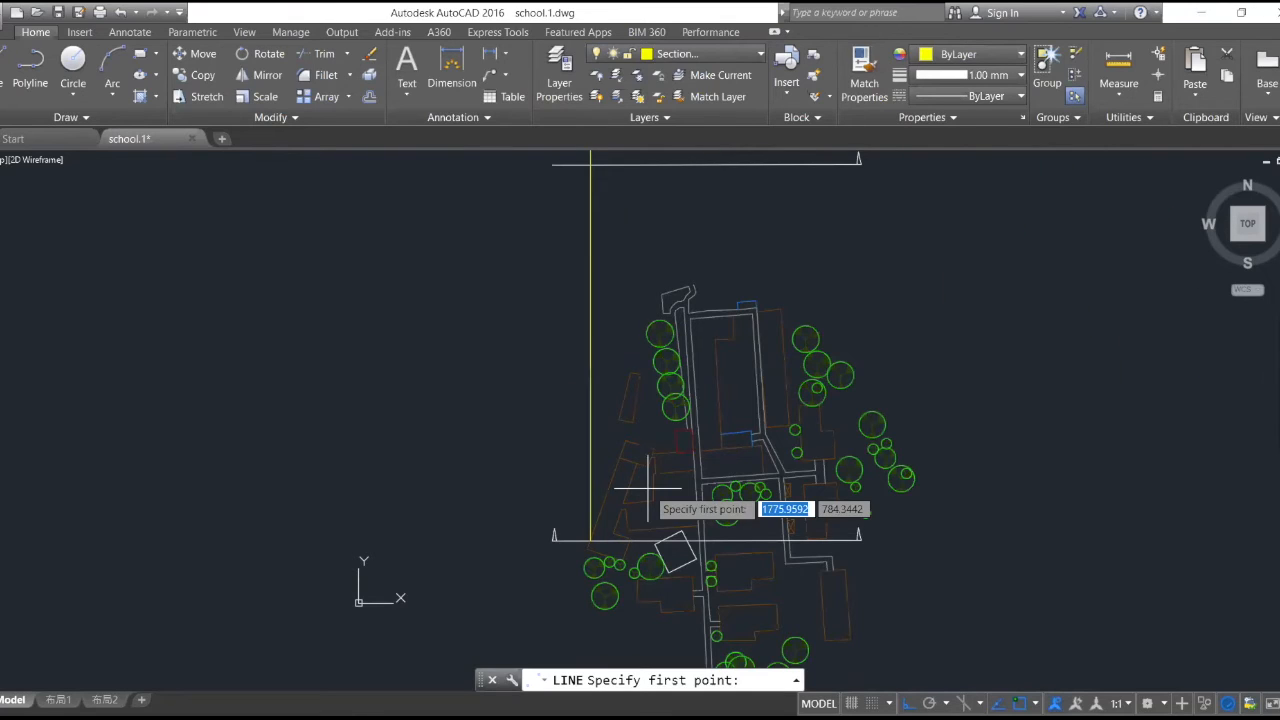
scroll(537, 643, up, 5)
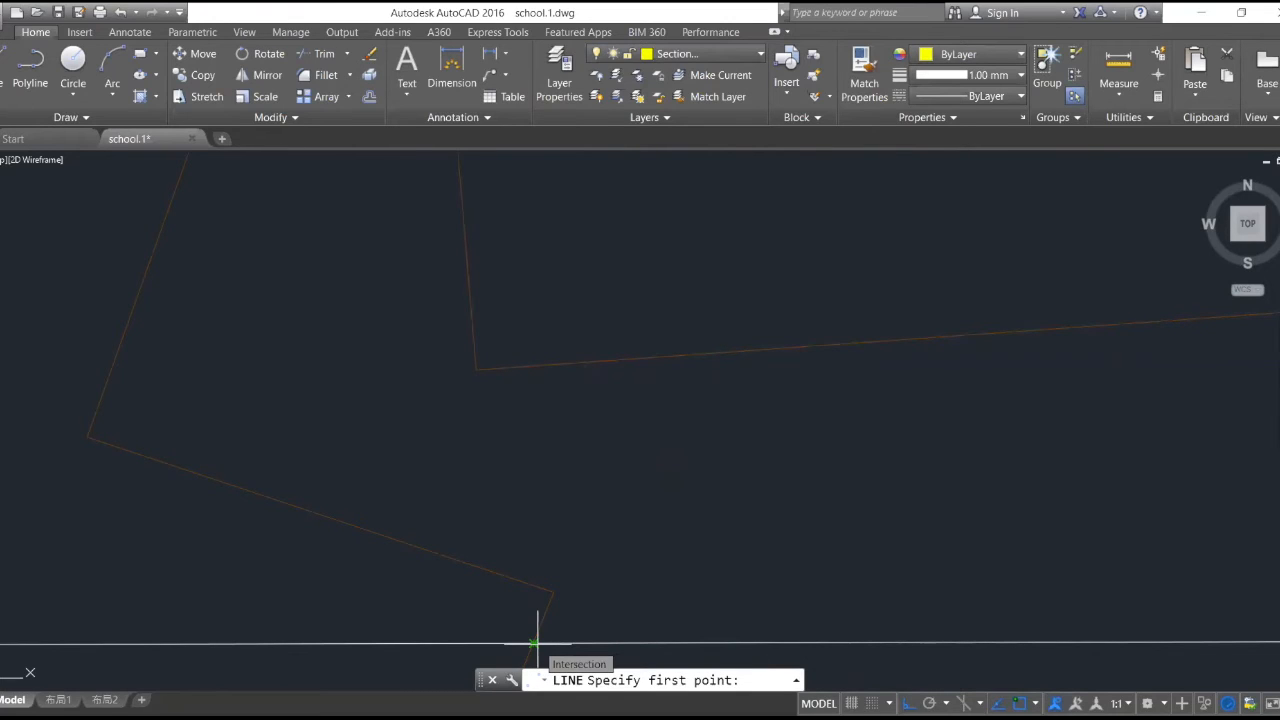
click(535, 643)
scroll(515, 560, down, 5)
click(537, 291)
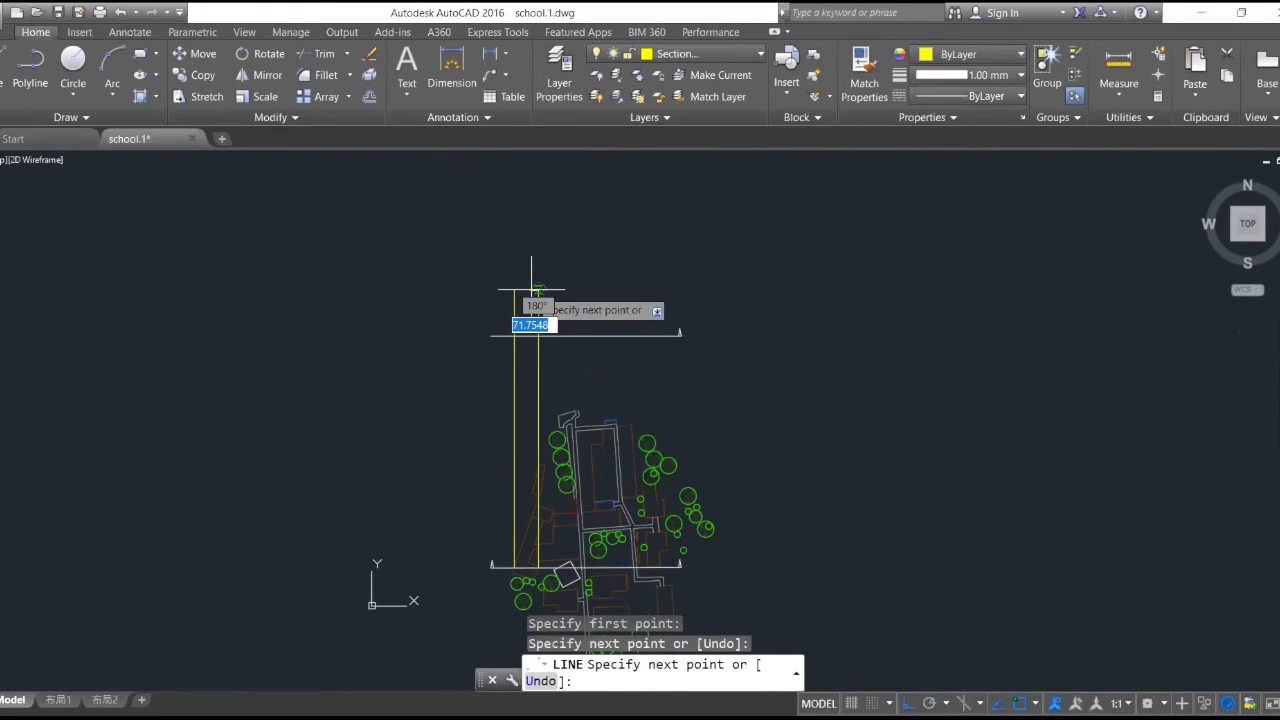
key(Escape)
- Draw a vertical line from where the section line meets the road's west edge north to the same level as the other projection lines
scroll(569, 570, up, 8)
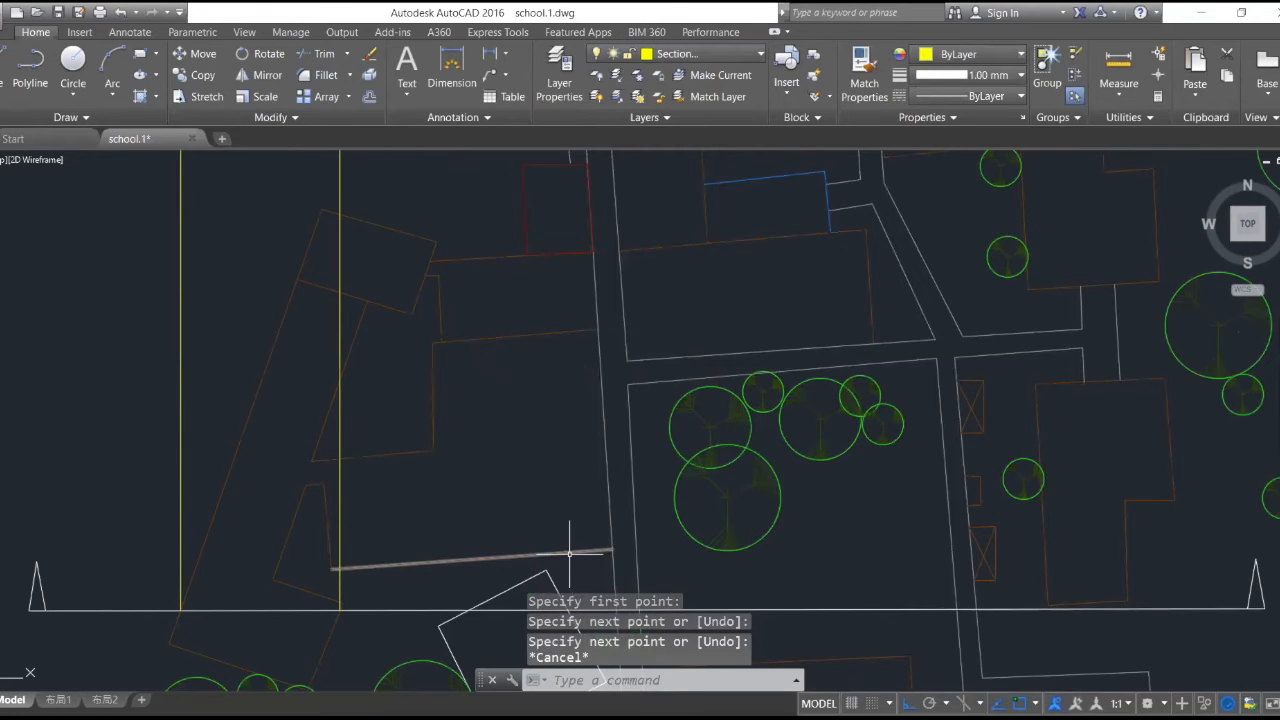
scroll(580, 474, down, 4)
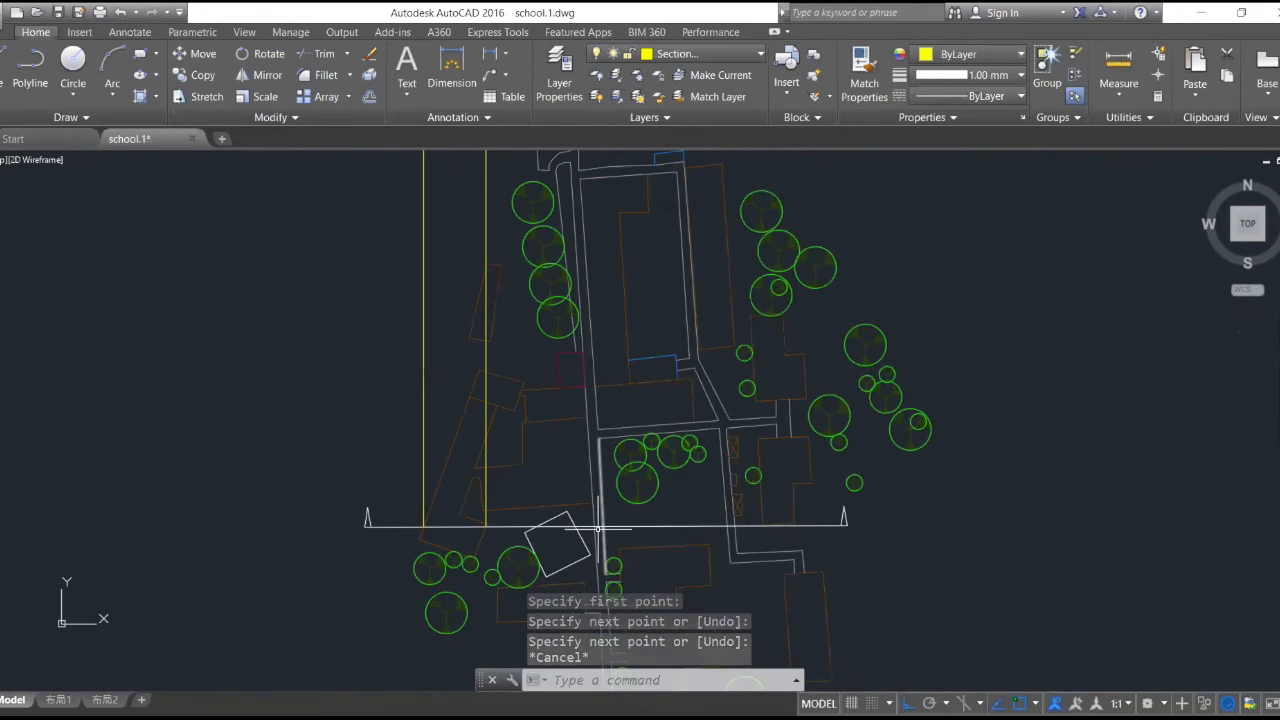
key(Return)
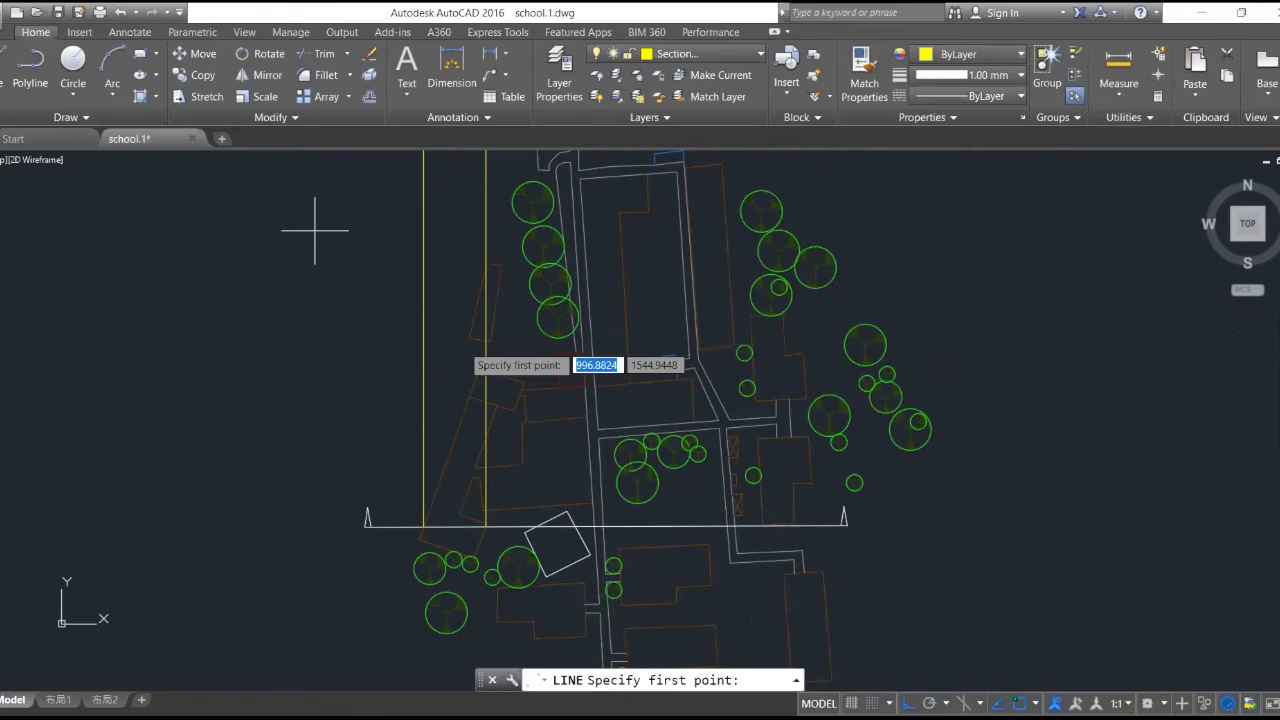
scroll(600, 495, up, 6)
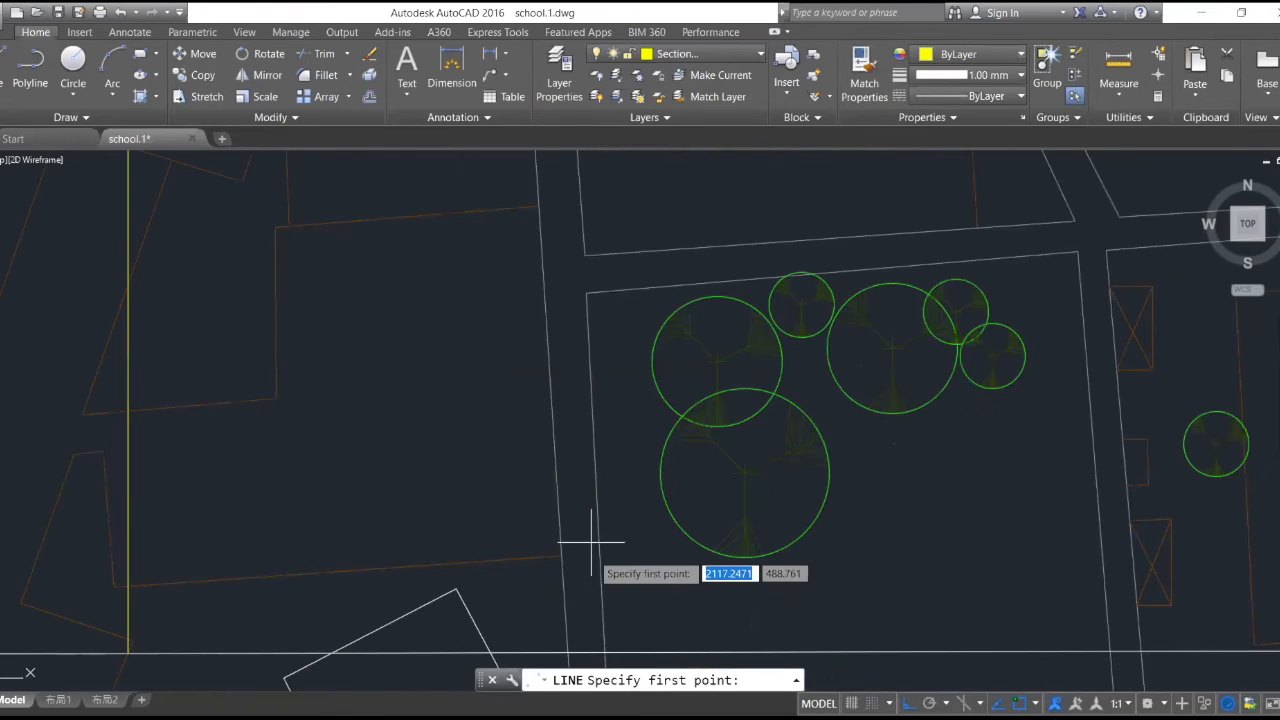
click(570, 648)
scroll(570, 640, down, 5)
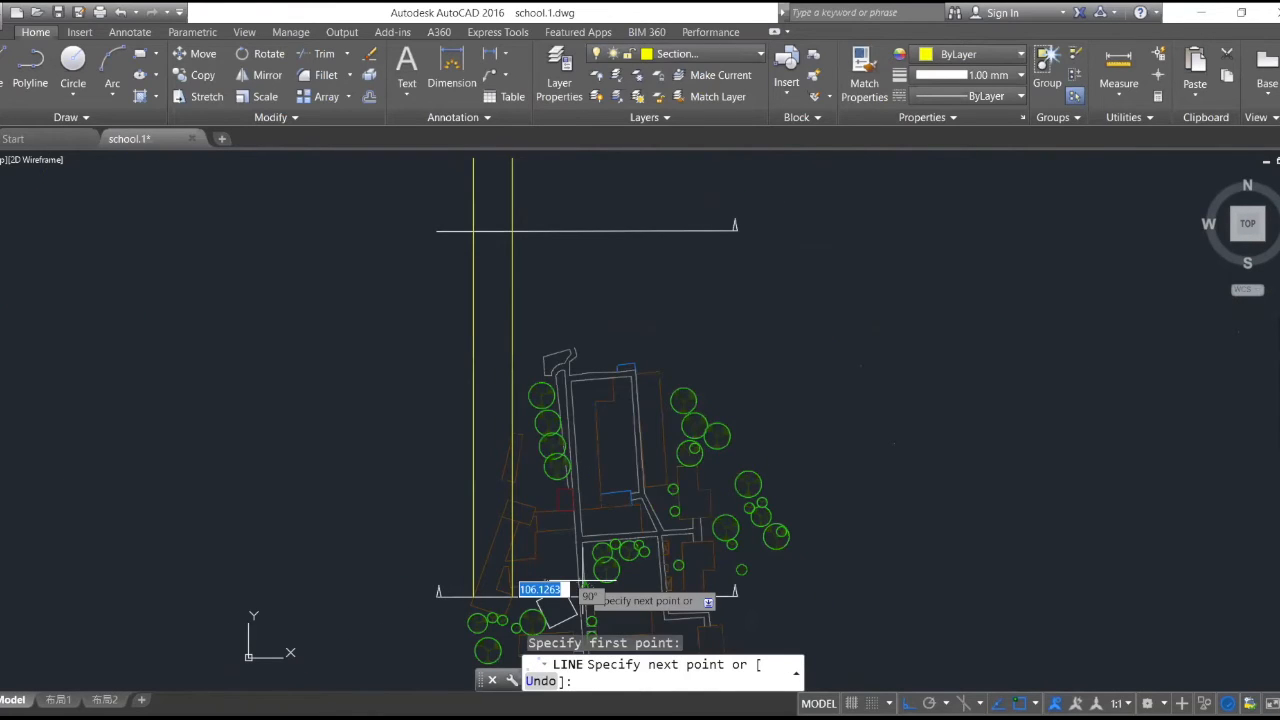
scroll(560, 257, down, 4)
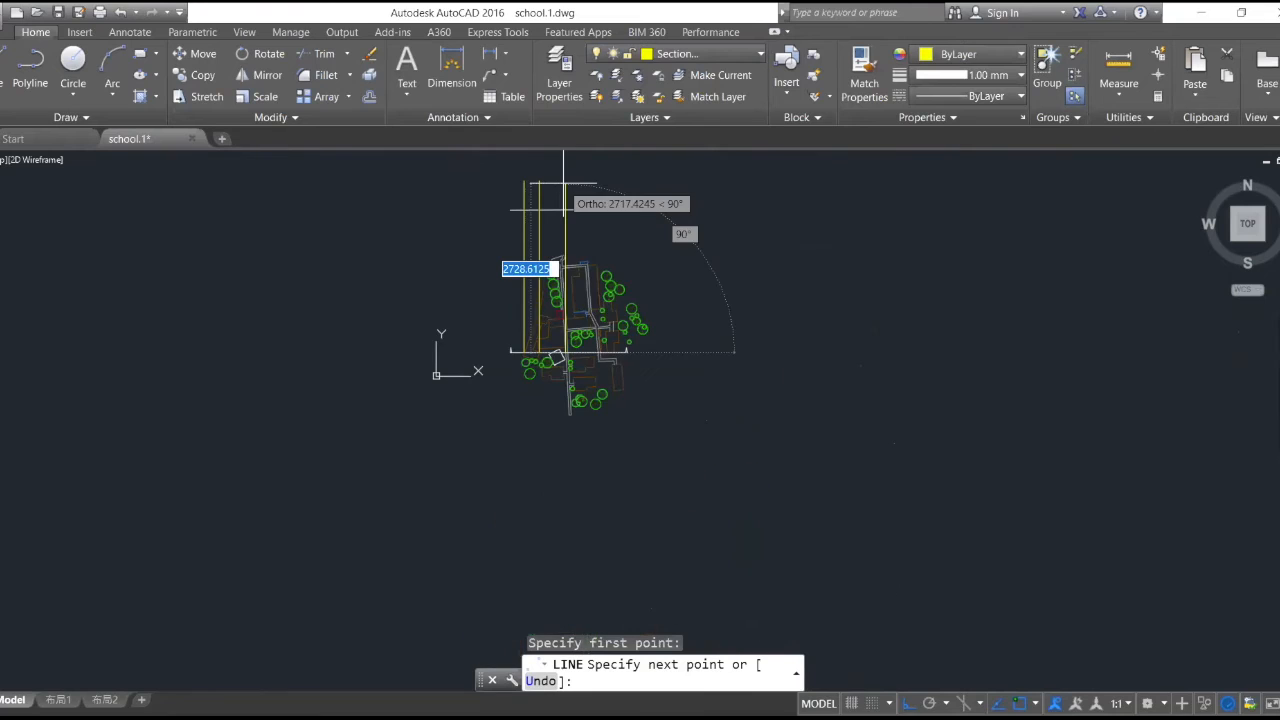
scroll(563, 200, up, 5)
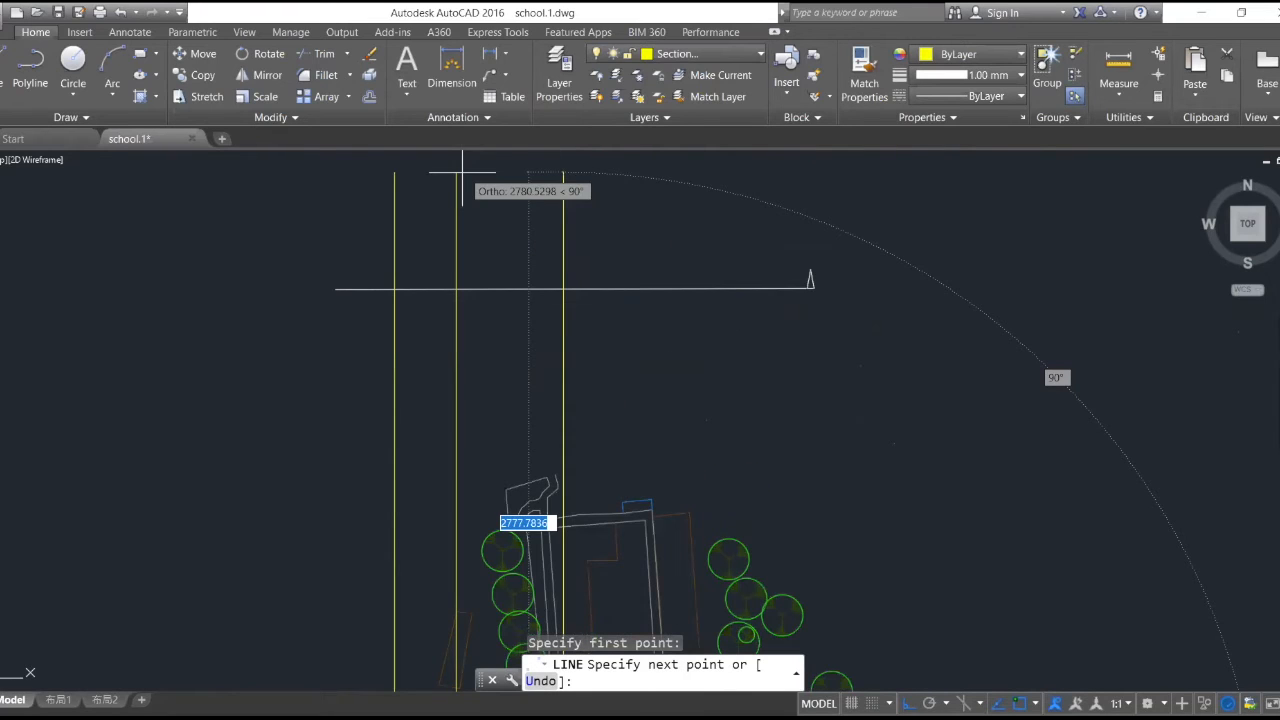
click(563, 173)
key(Escape)
scroll(641, 216, down, 4)
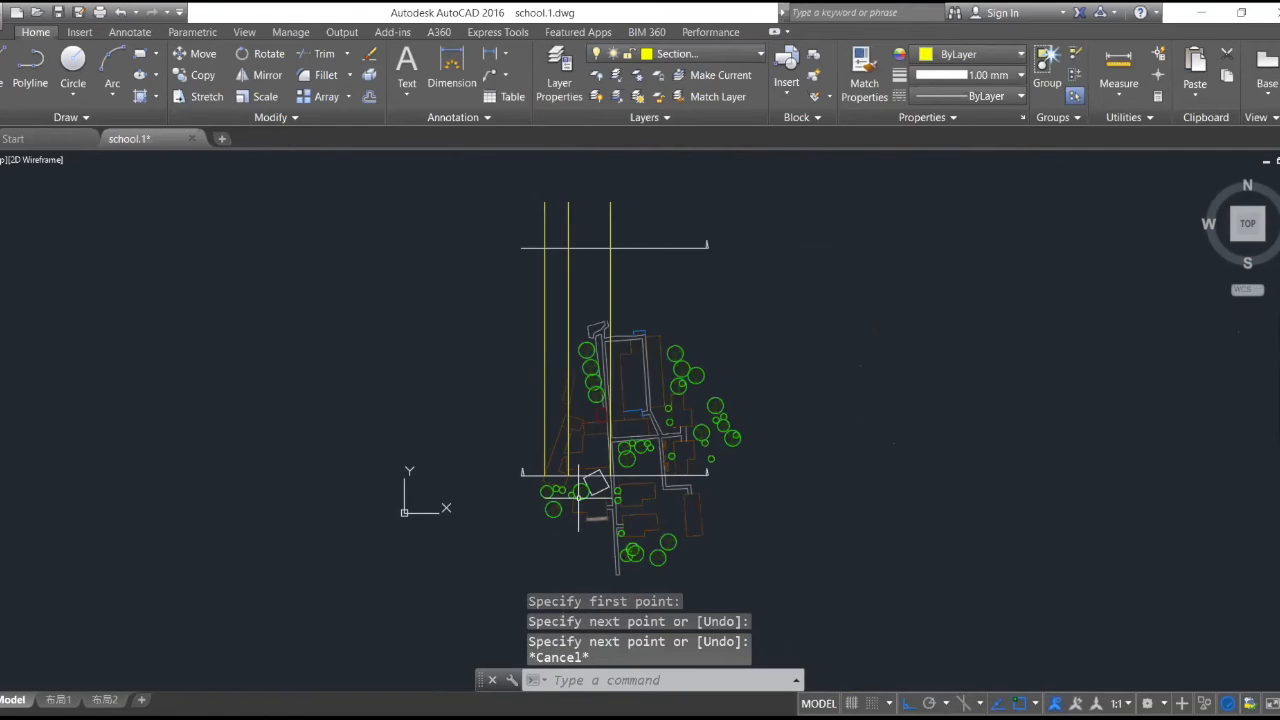
scroll(579, 493, up, 4)
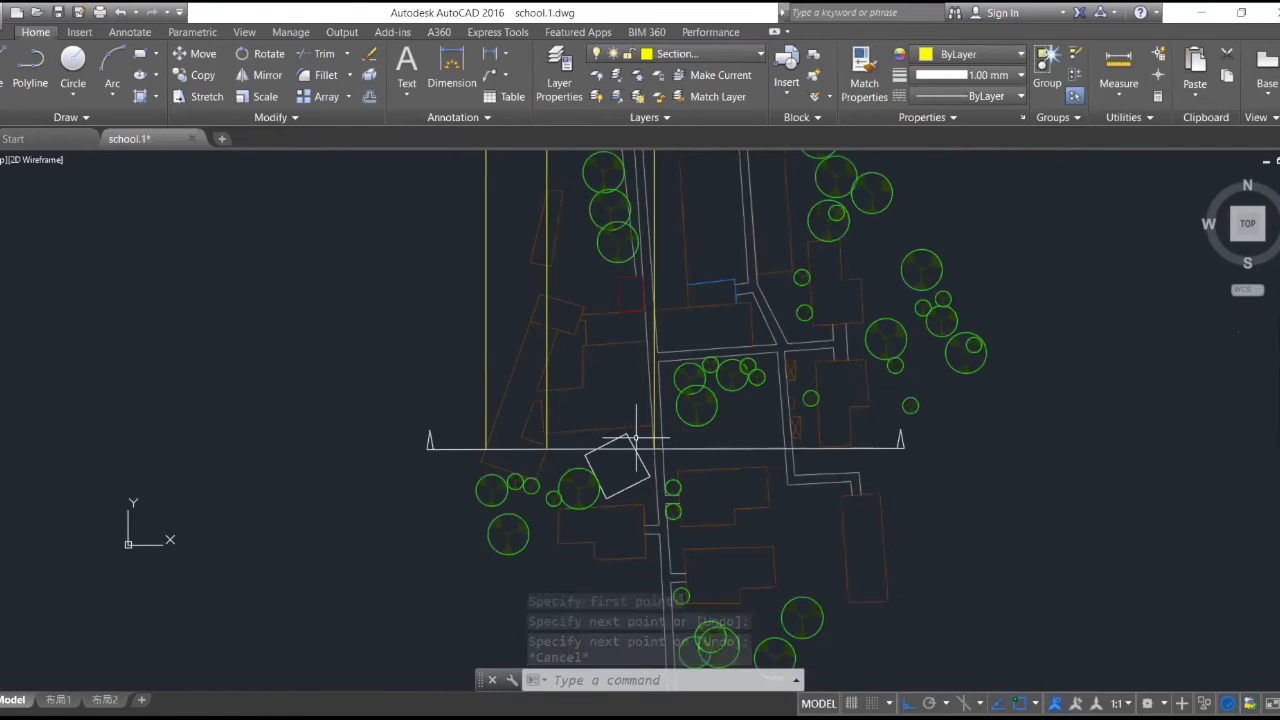
scroll(620, 432, up, 6)
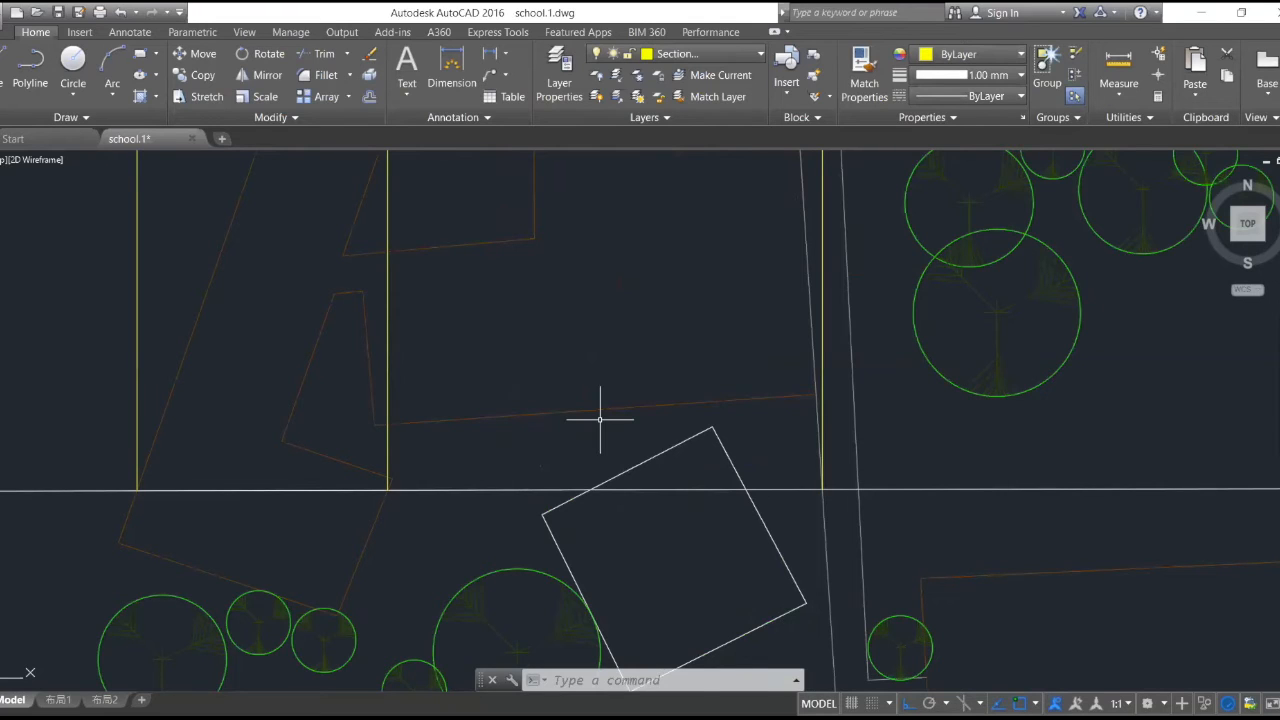
scroll(600, 419, down, 4)
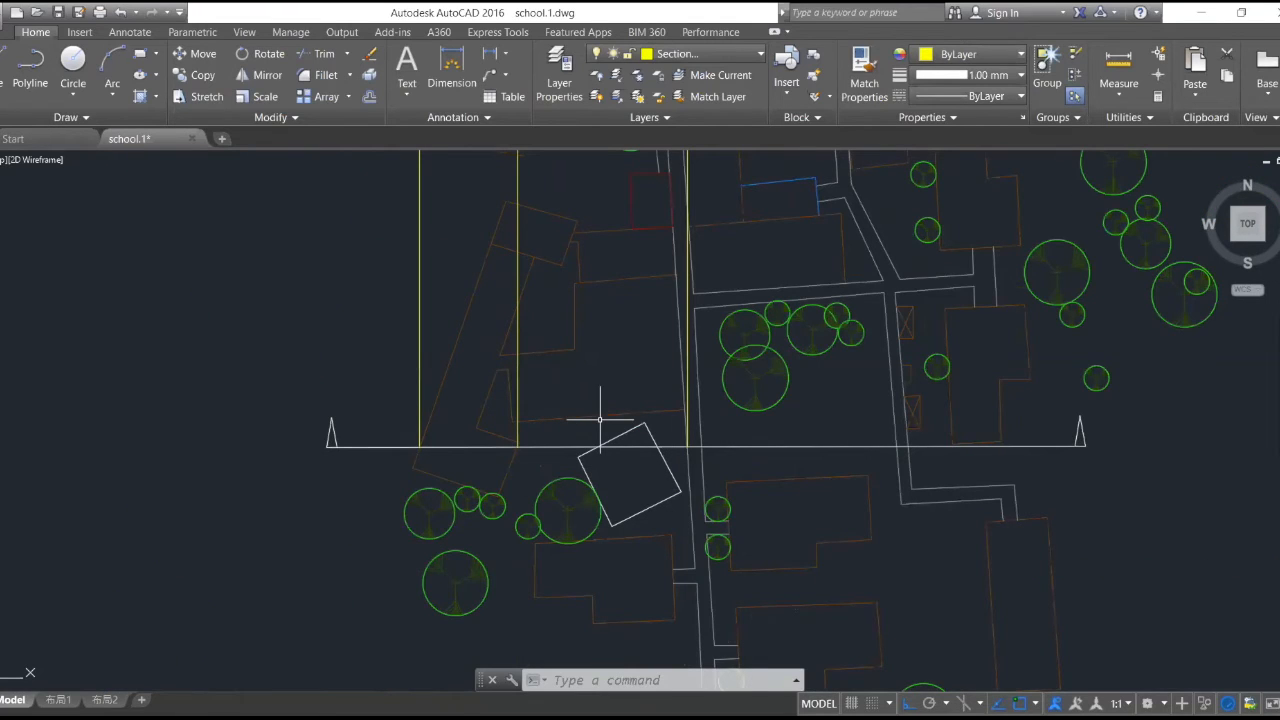
scroll(601, 422, down, 8)
scroll(610, 360, up, 8)
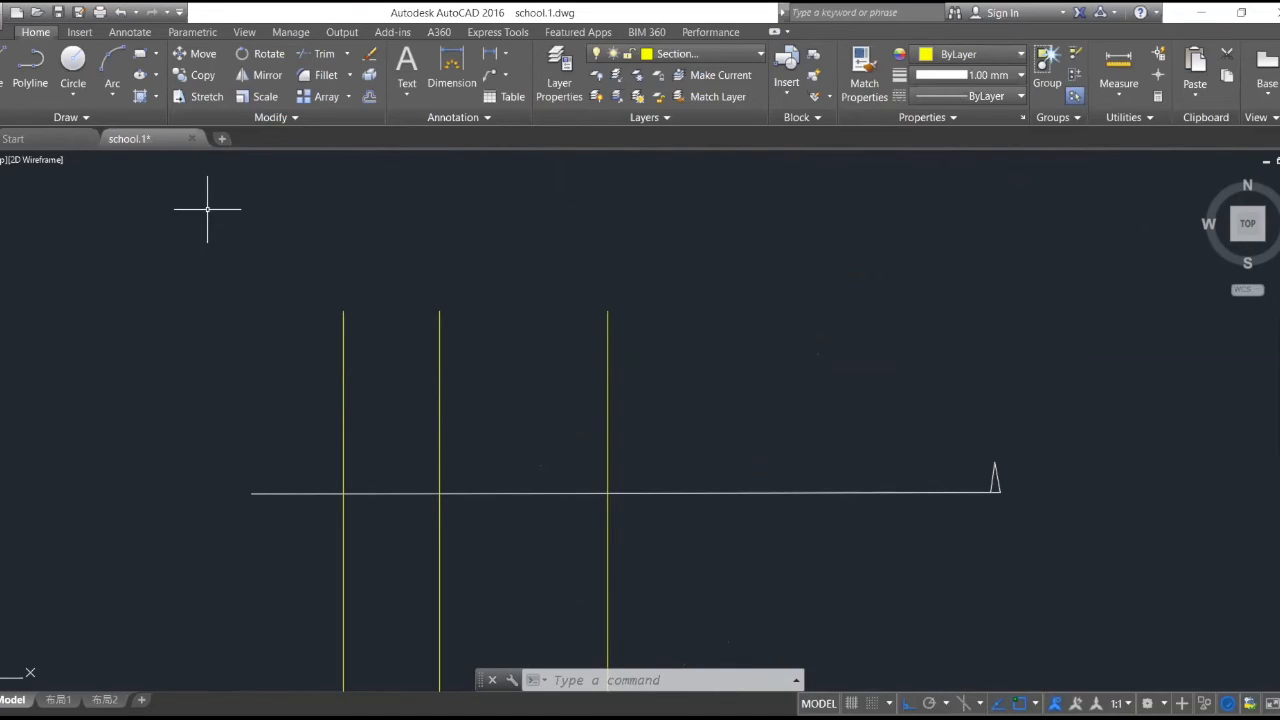
text(l)
key(Return)
scroll(603, 492, up, 4)
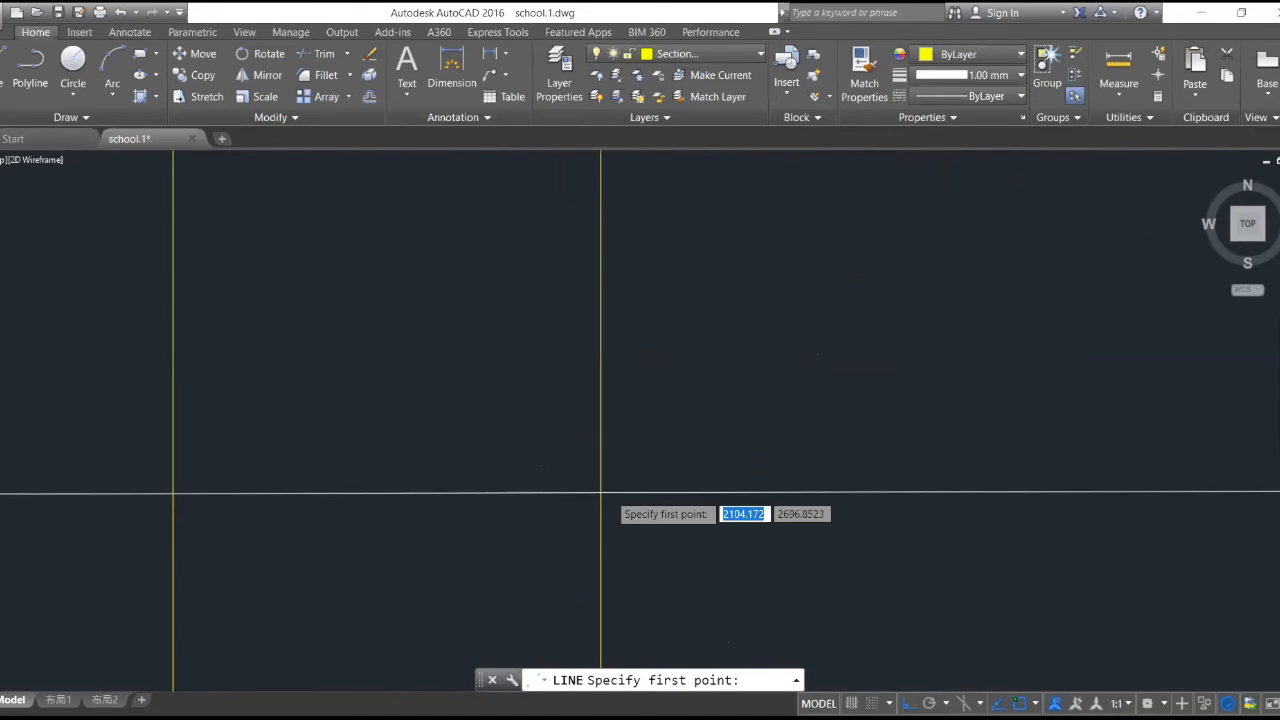
scroll(601, 493, up, 3)
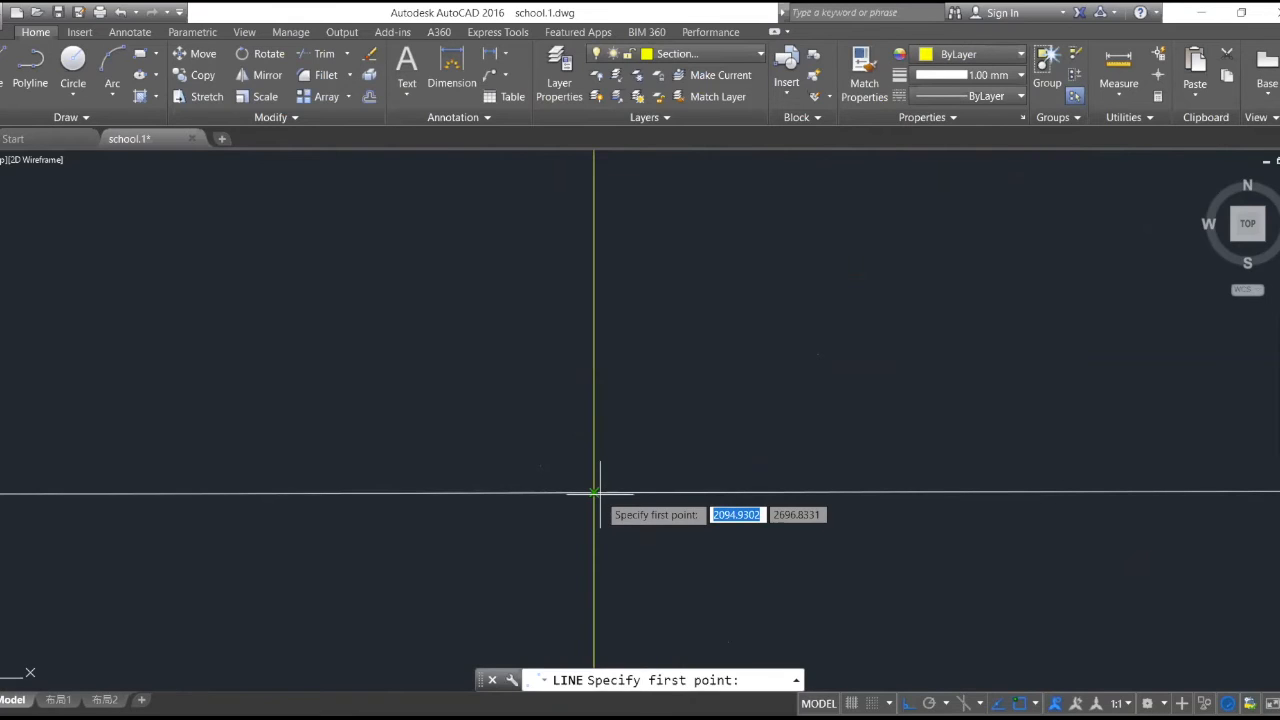
click(600, 494)
click(600, 493)
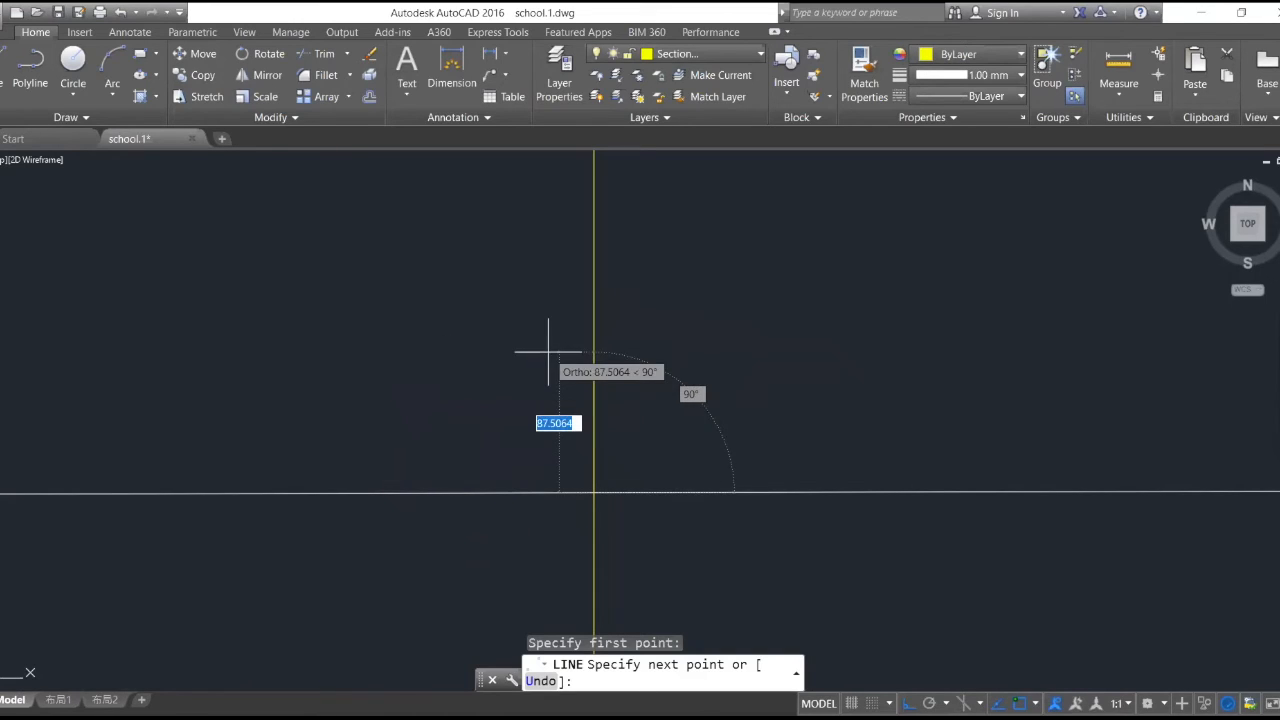
key(Escape)
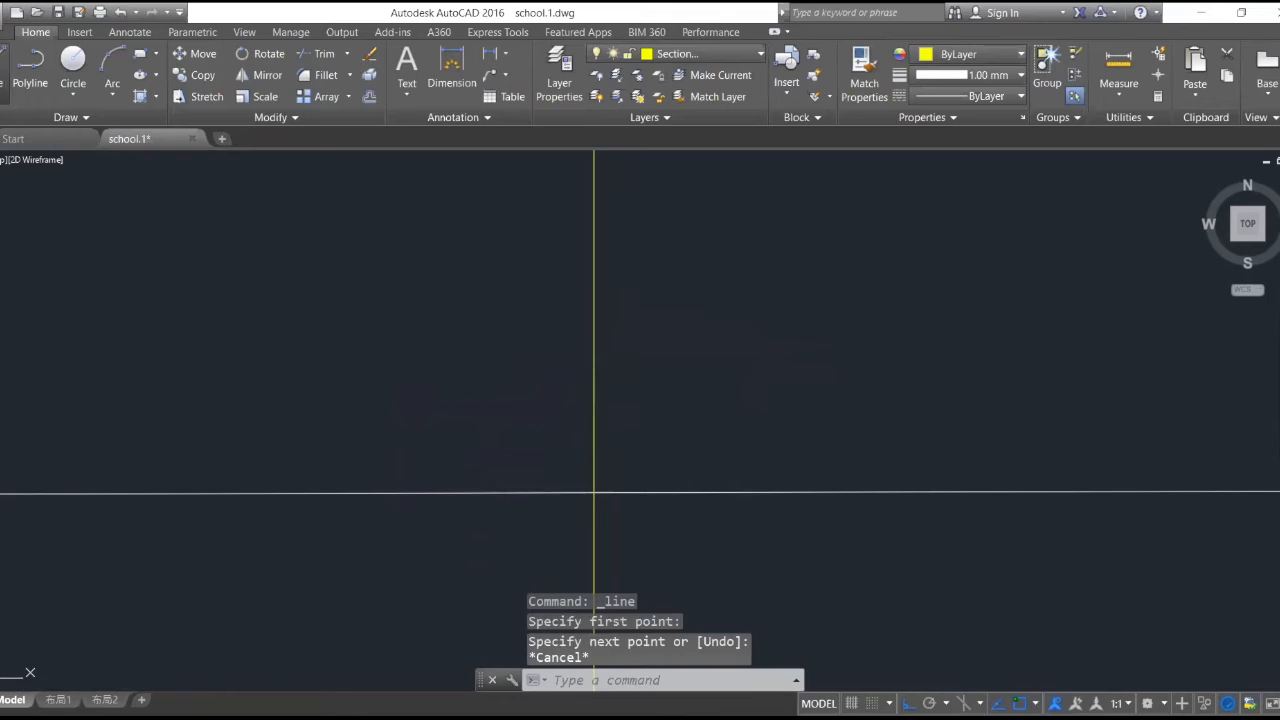
- Draw a 3000-unit vertical line north from where the copied section line crosses the road-edge projection line
key(Return)
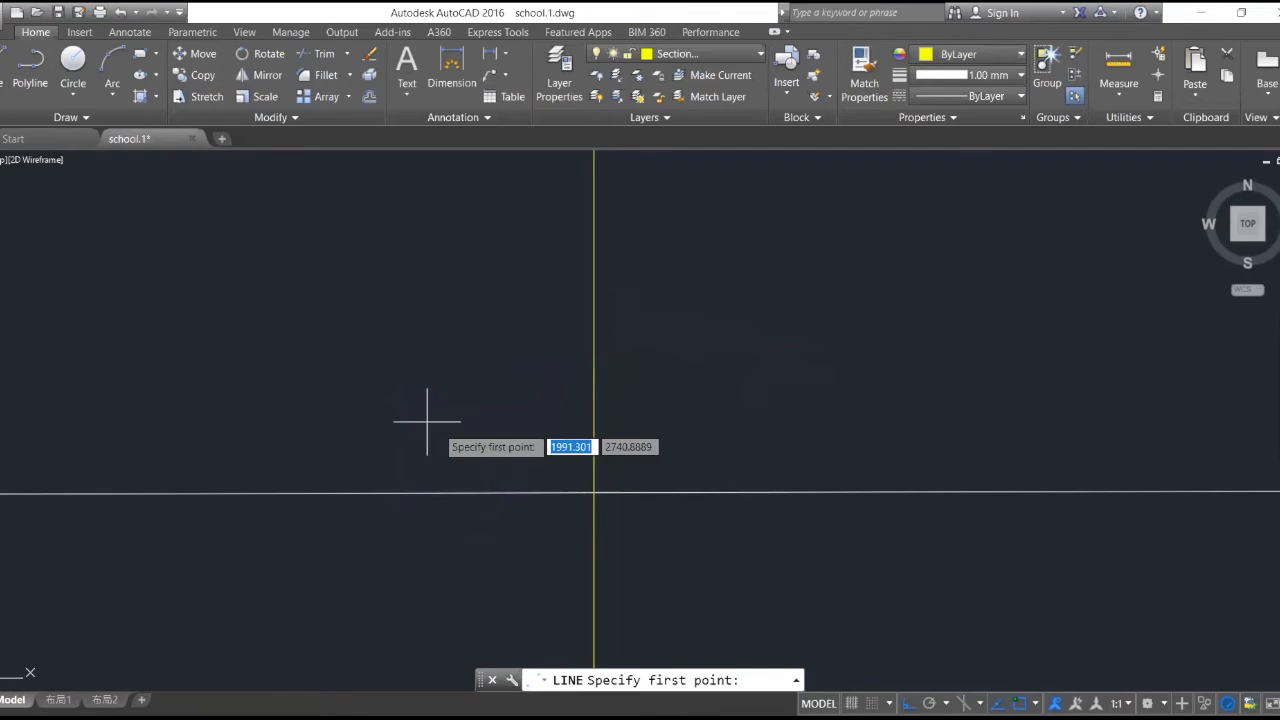
click(595, 492)
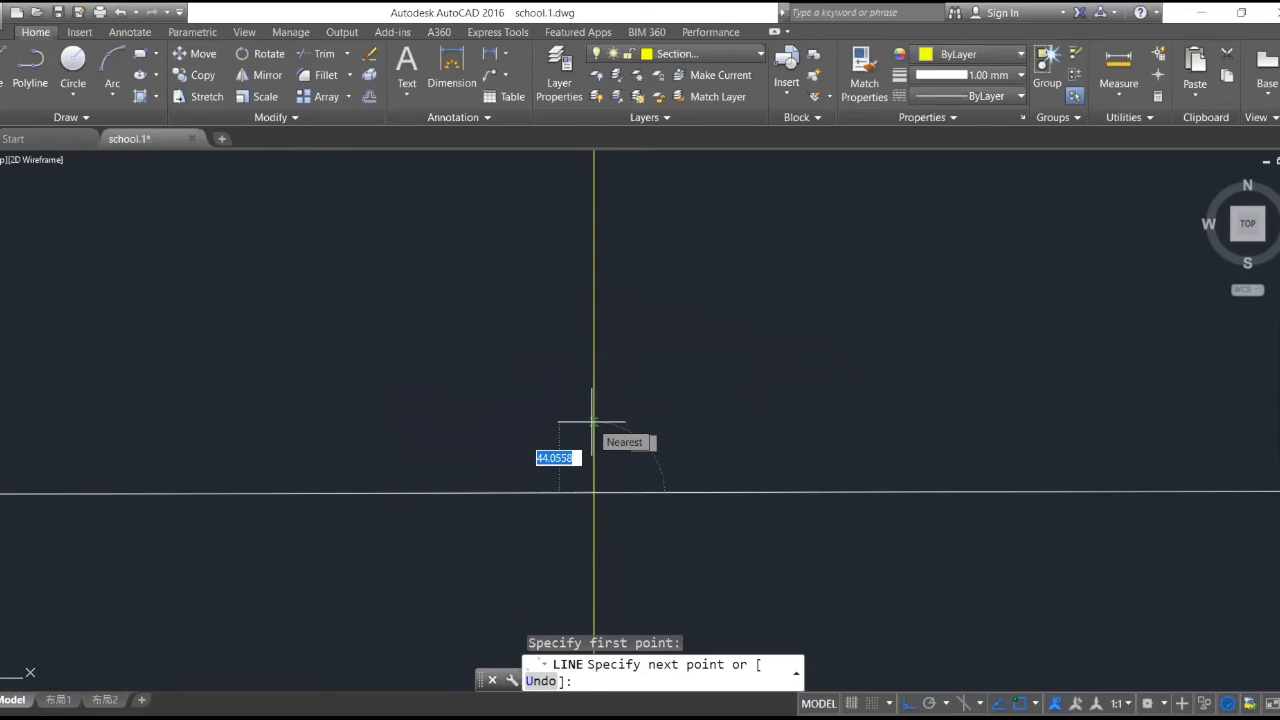
text(400)
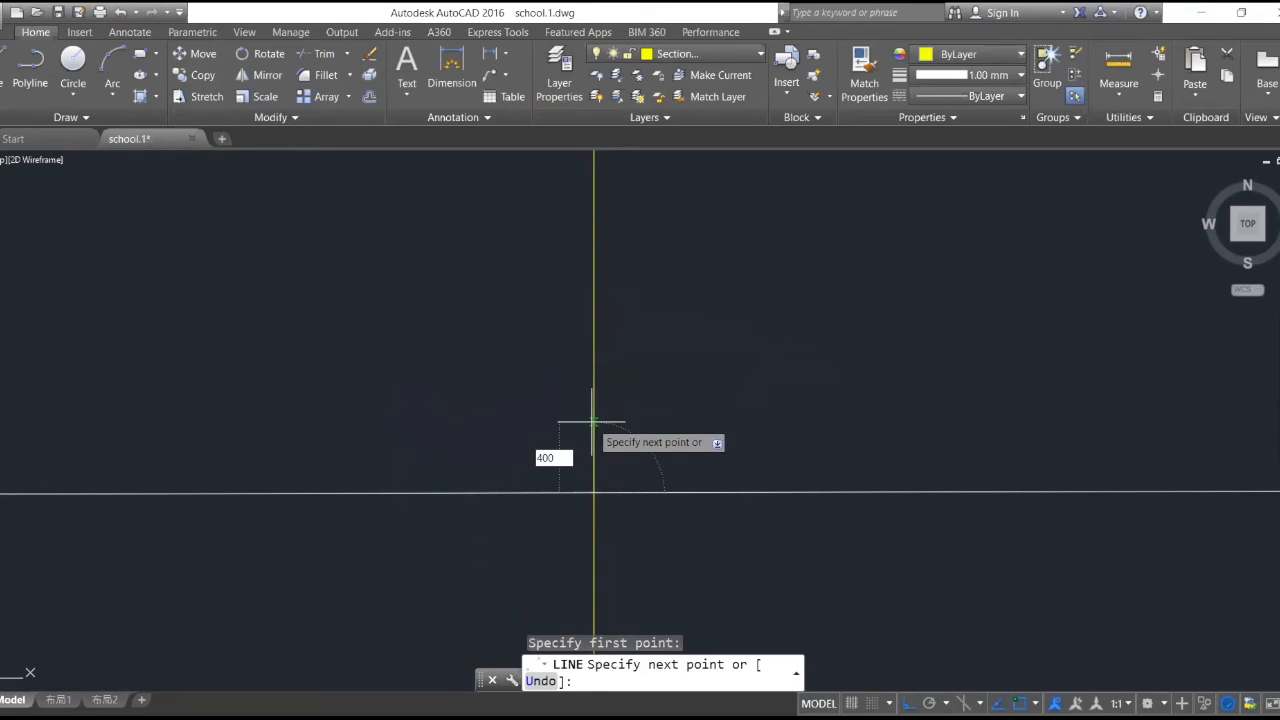
key(BackSpace)
key(BackSpace)
key(BackSpace)
text(3000)
key(Return)
scroll(426, 421, down, 5)
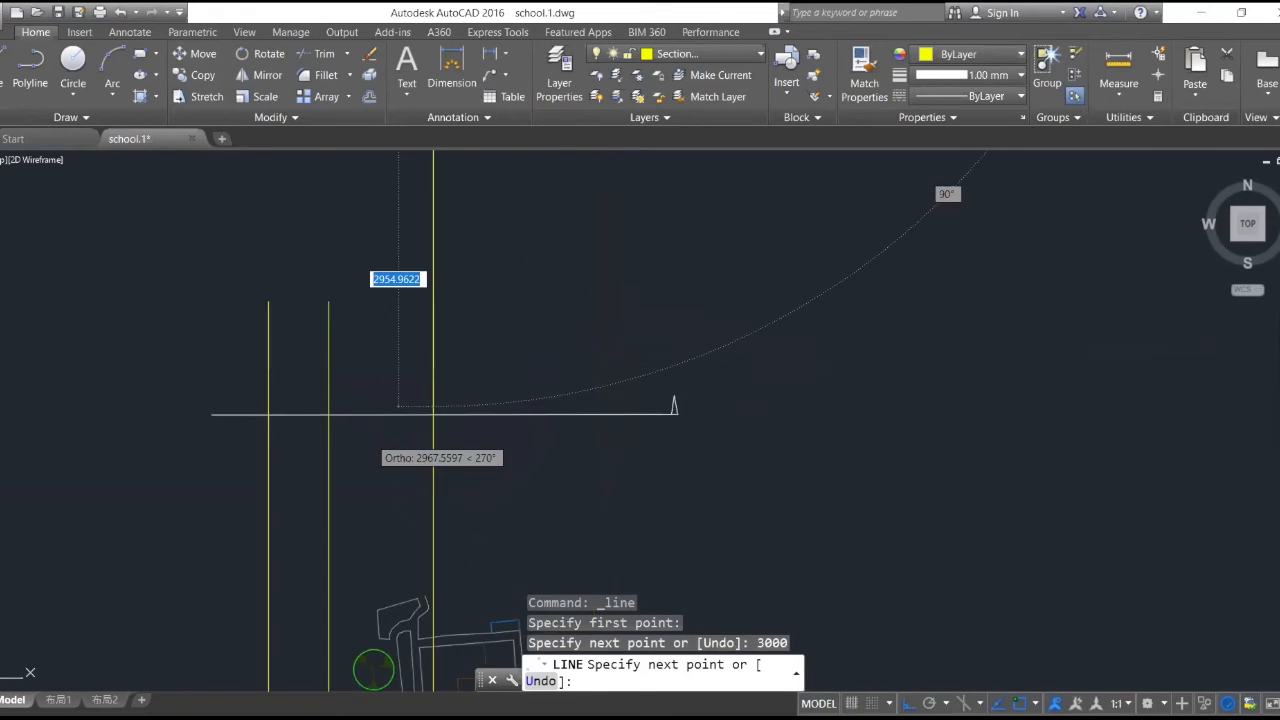
scroll(435, 310, down, 3)
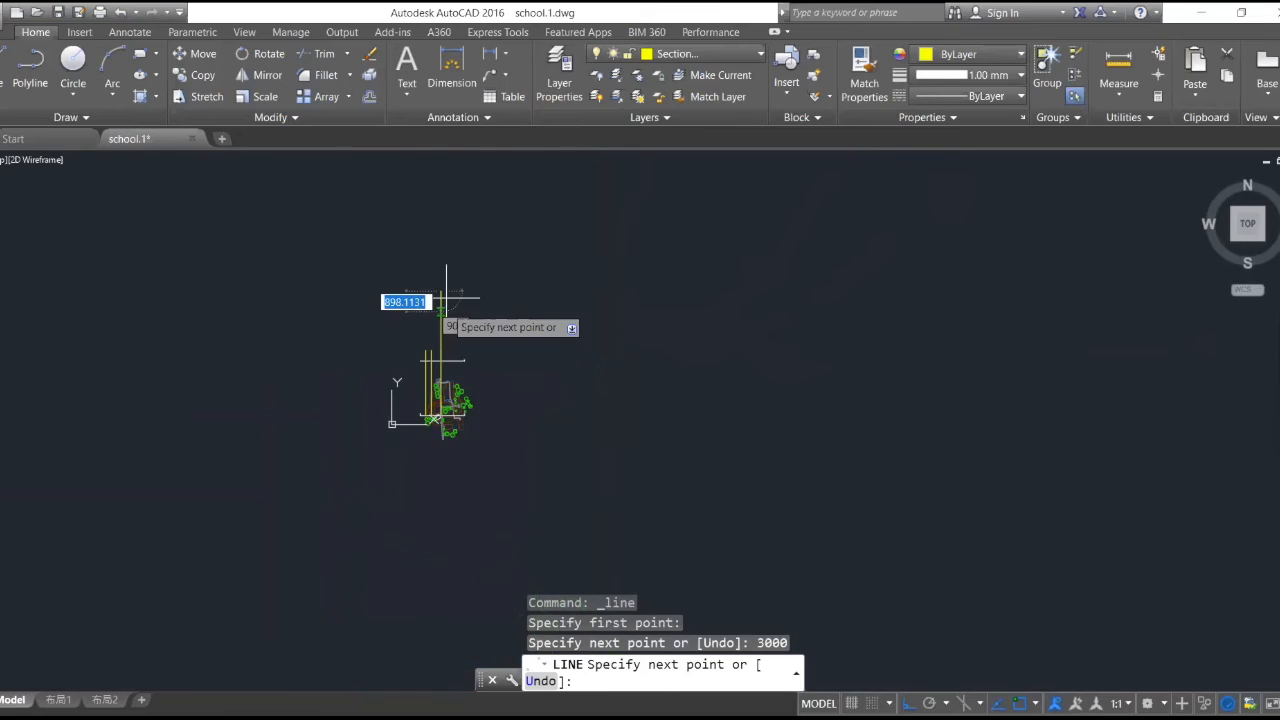
scroll(437, 298, up, 10)
key(Escape)
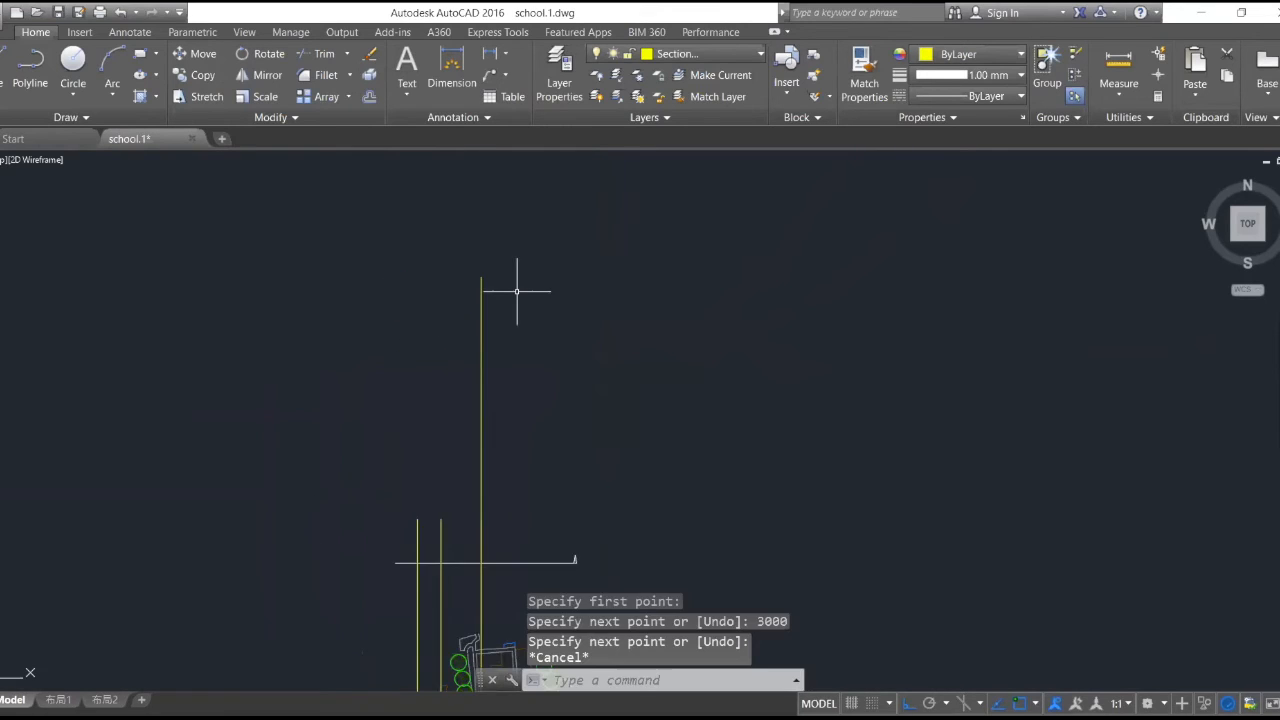
- Check the drawing's length, angle and insertion scale units in the Drawing Units settings and close them
scroll(517, 277, down, 5)
scroll(512, 400, up, 5)
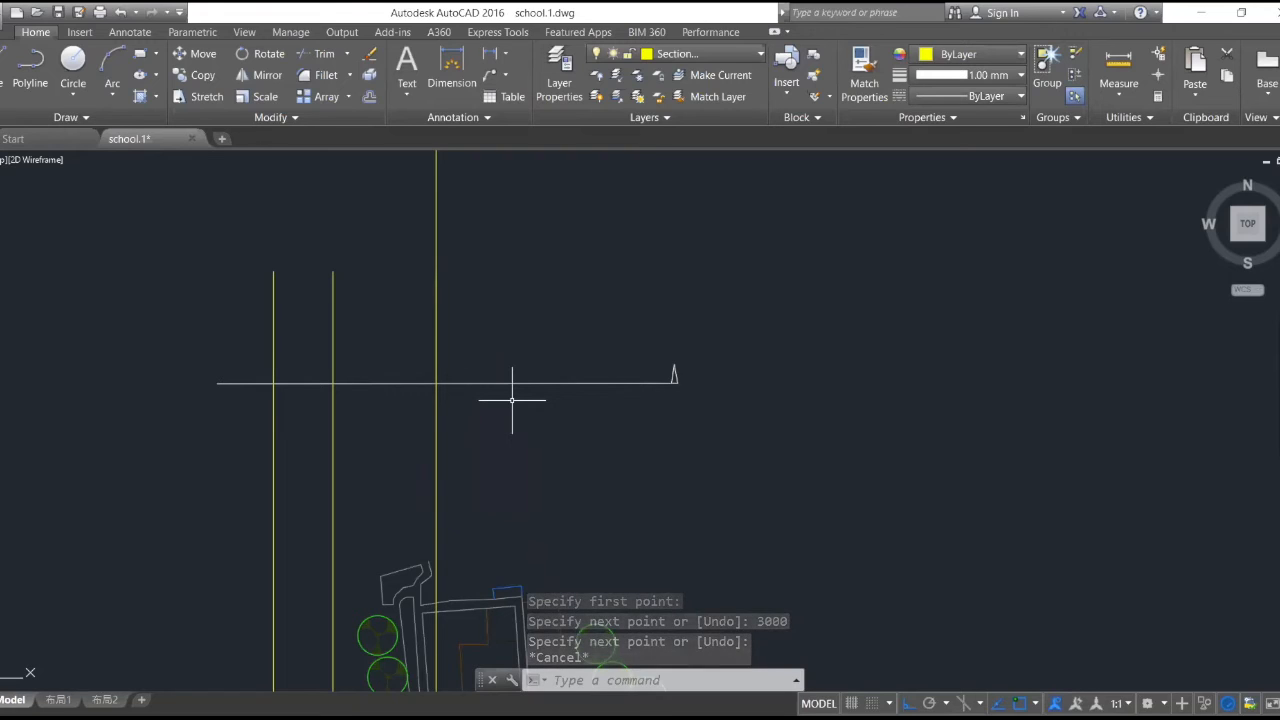
click(3, 15)
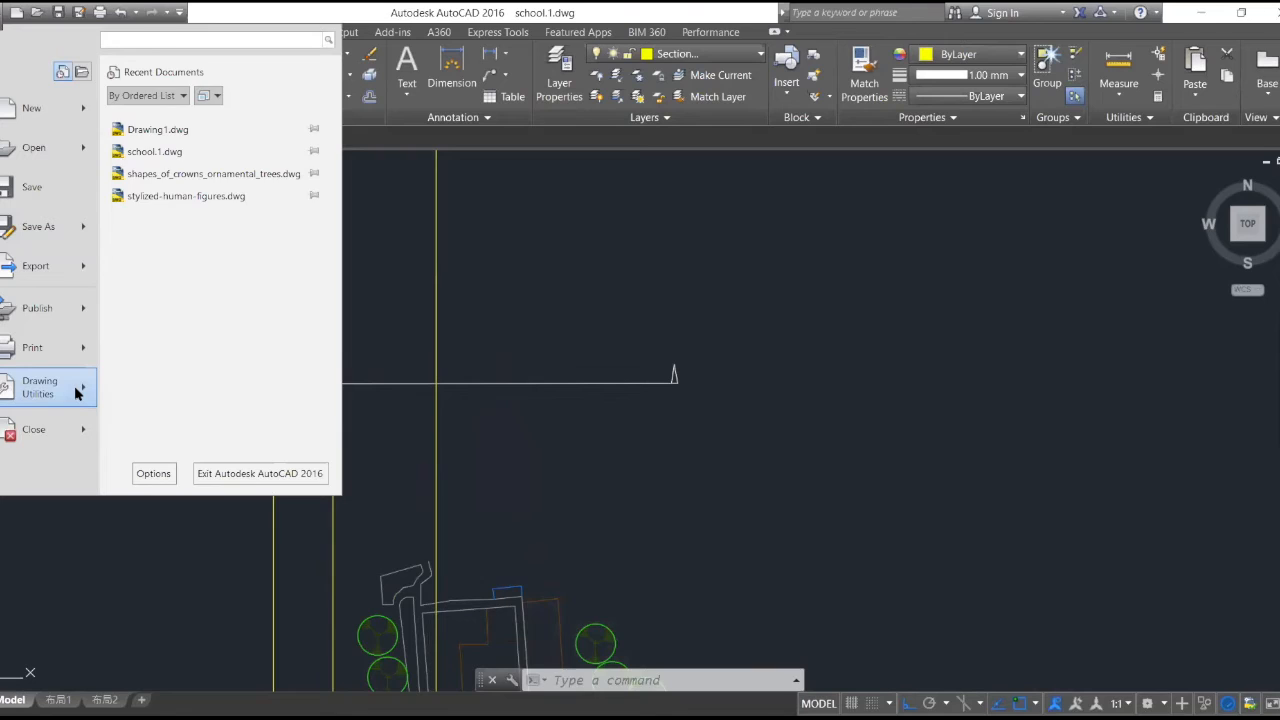
mouse_move(77, 393)
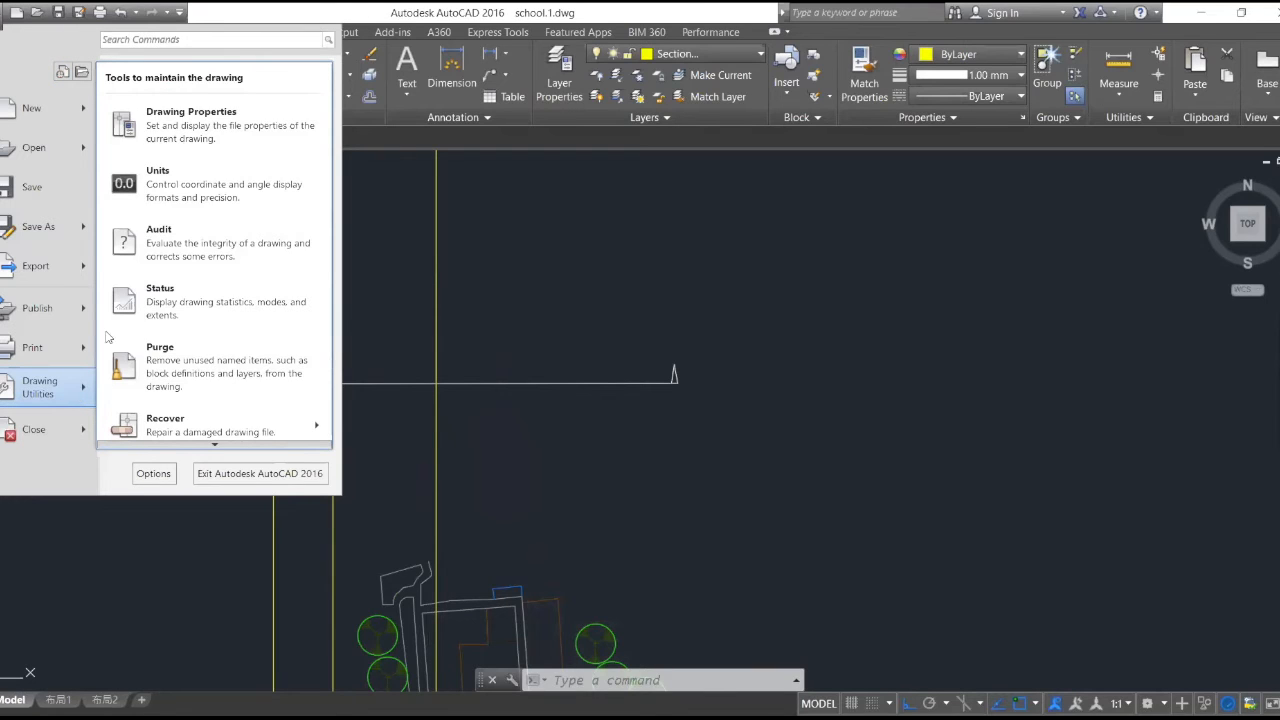
click(215, 183)
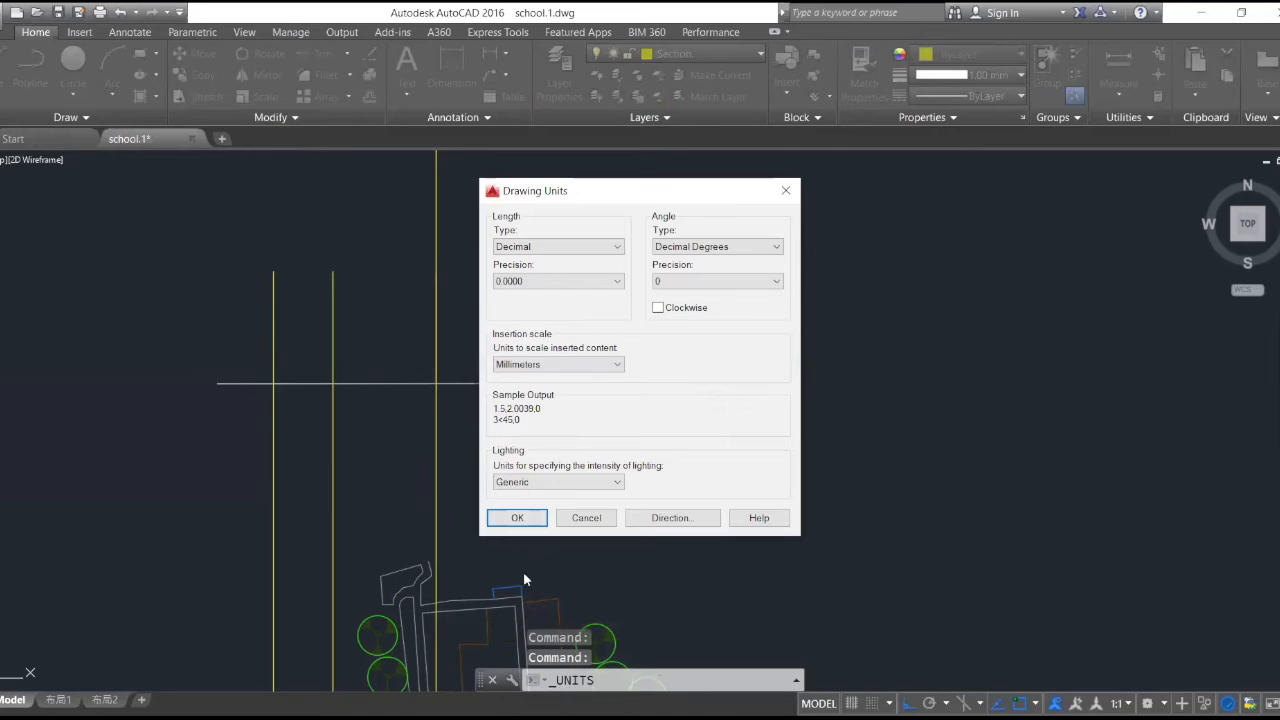
click(517, 518)
scroll(493, 598, up, 6)
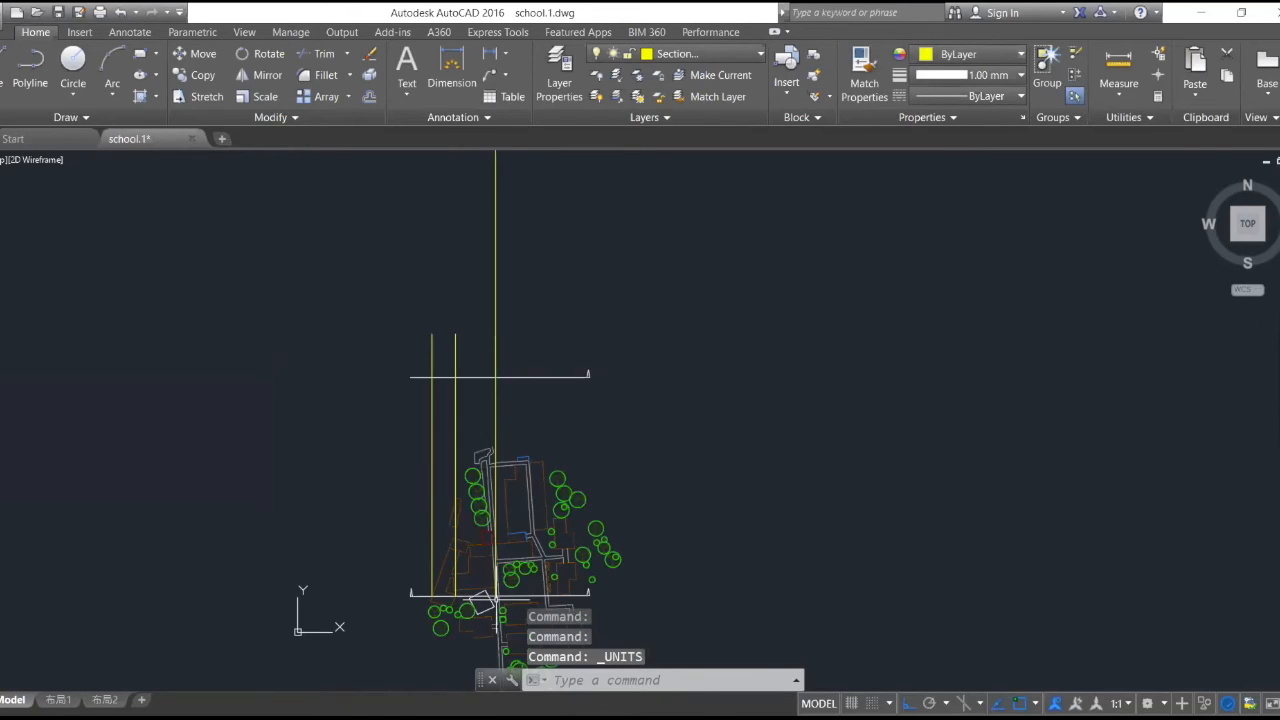
- Draw a line up the road-edge projection line from the copied section line and west to the westernmost projection line
scroll(492, 515, down, 4)
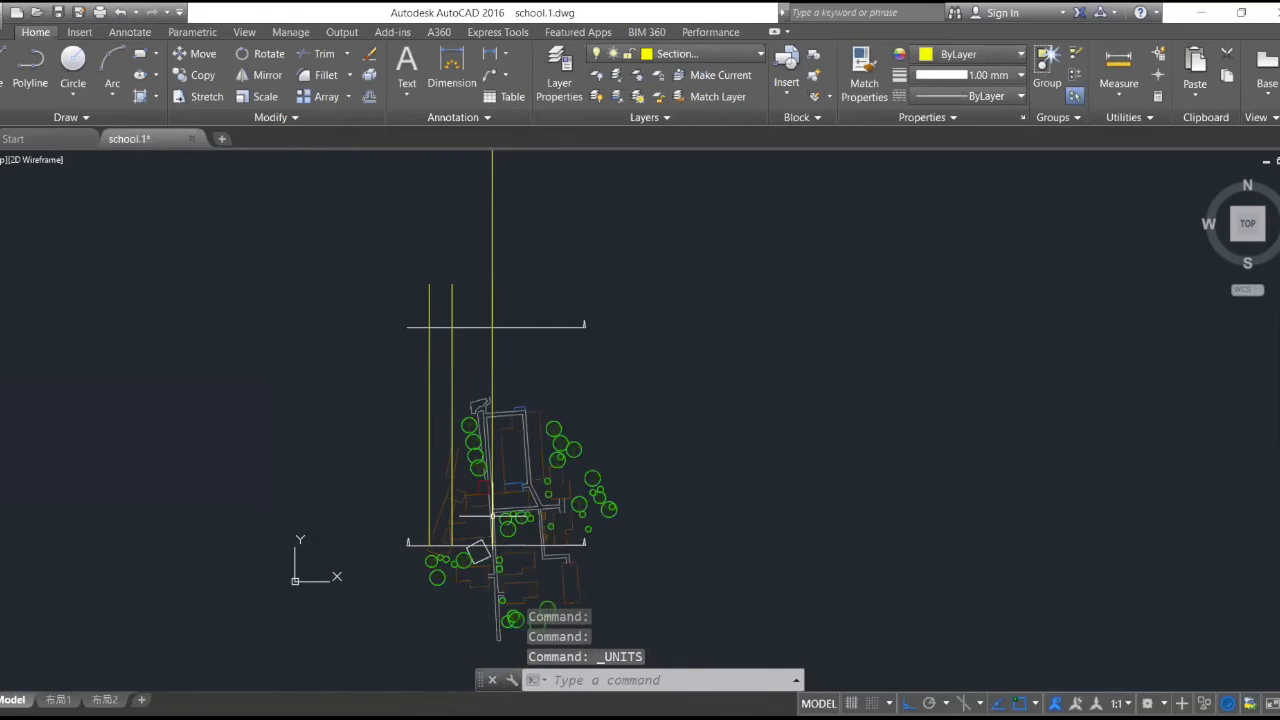
scroll(497, 263, up, 4)
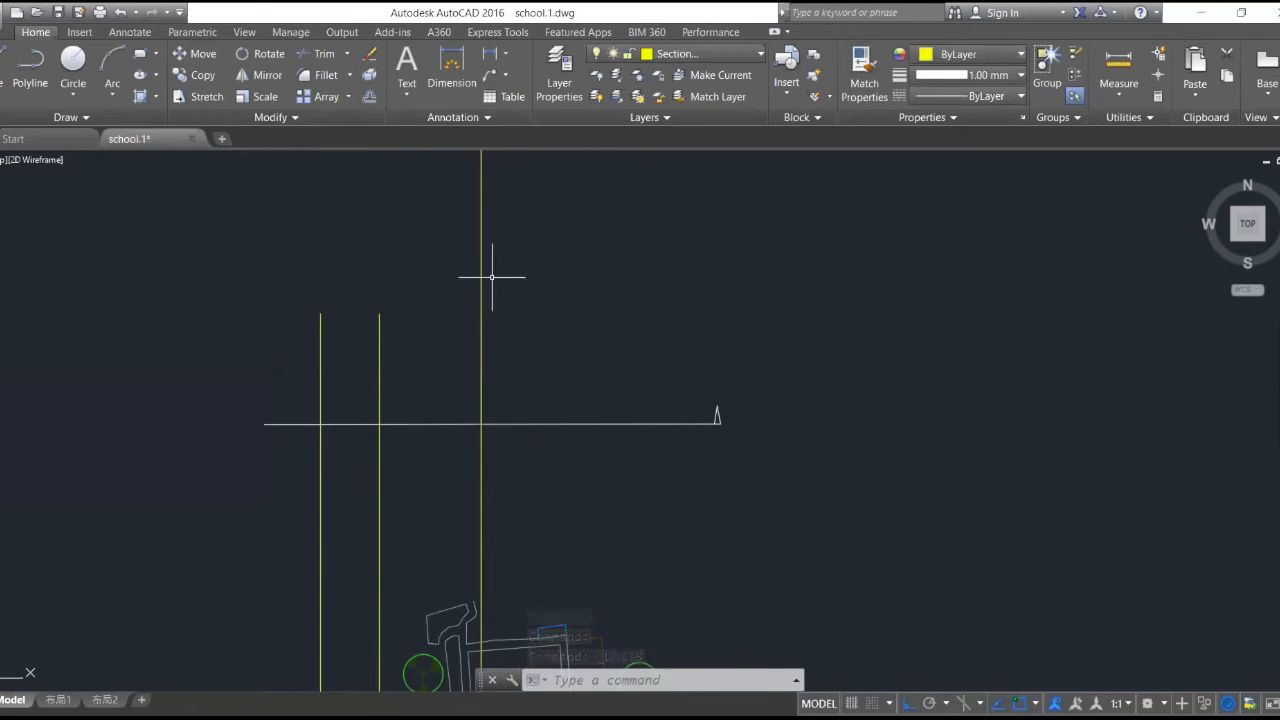
scroll(493, 330, down, 4)
scroll(495, 340, down, 2)
text(LINE)
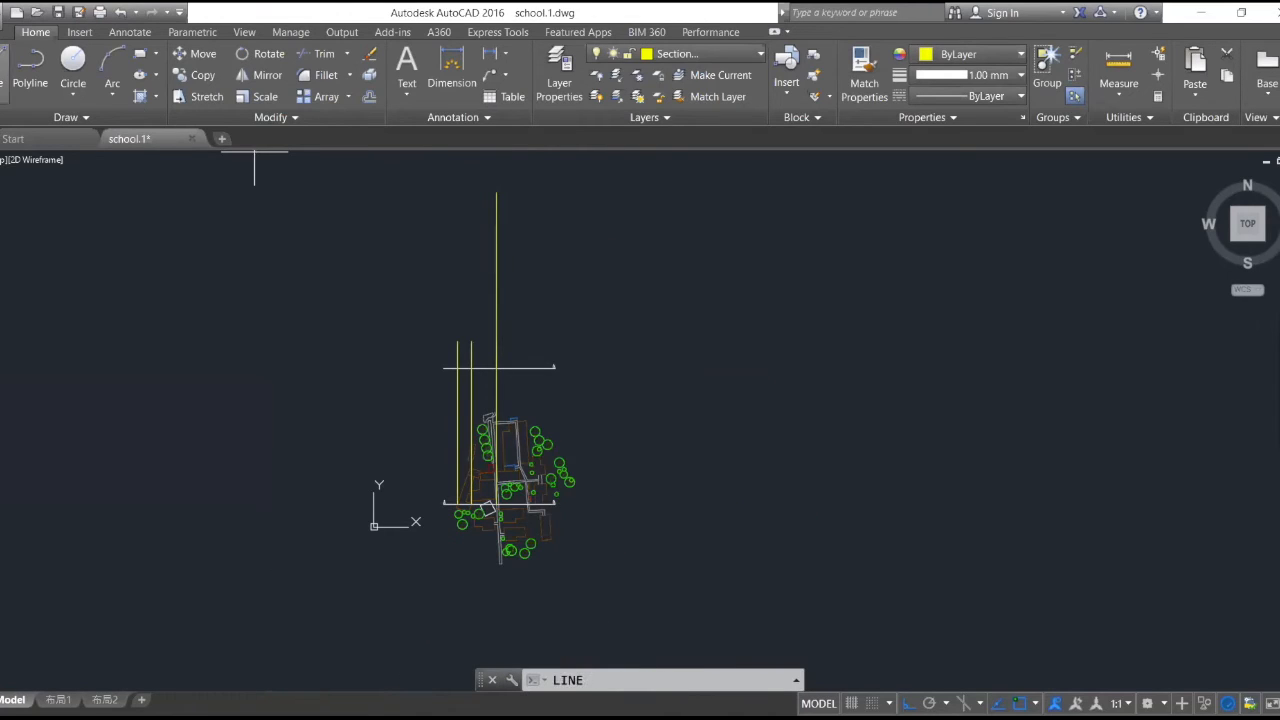
key(Return)
scroll(449, 368, up, 6)
scroll(645, 364, up, 6)
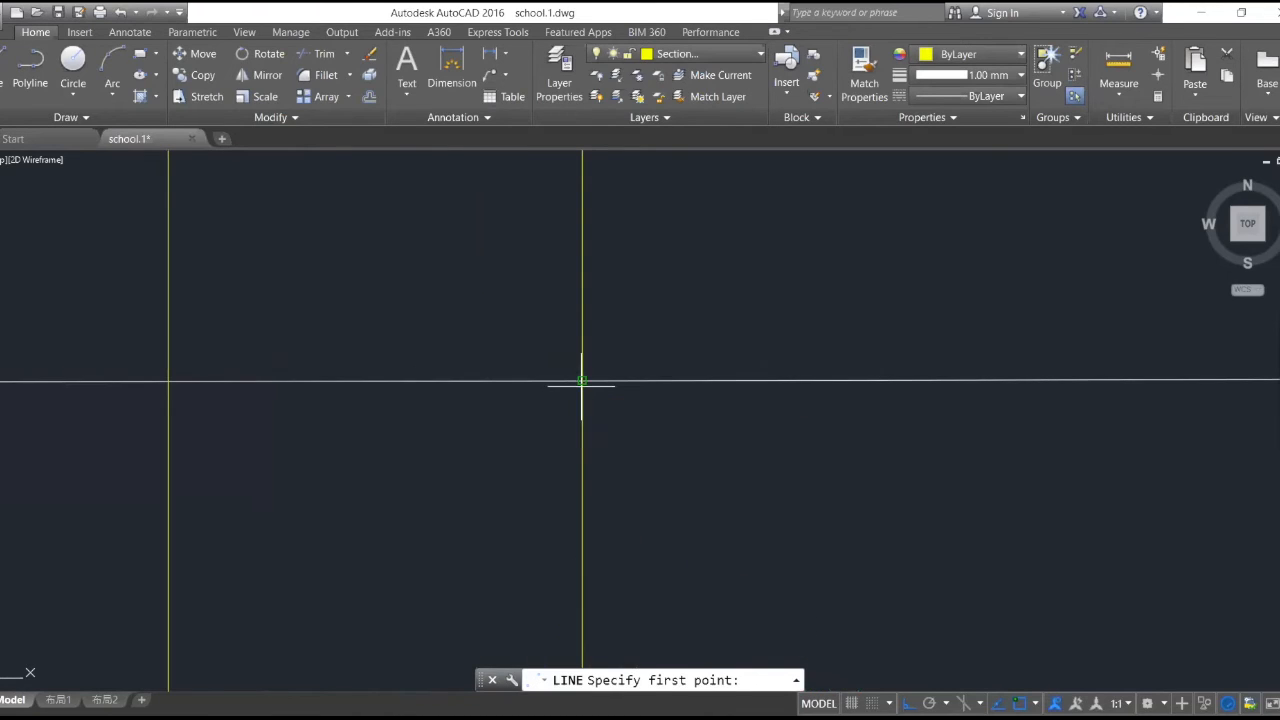
click(581, 381)
scroll(583, 277, down, 2)
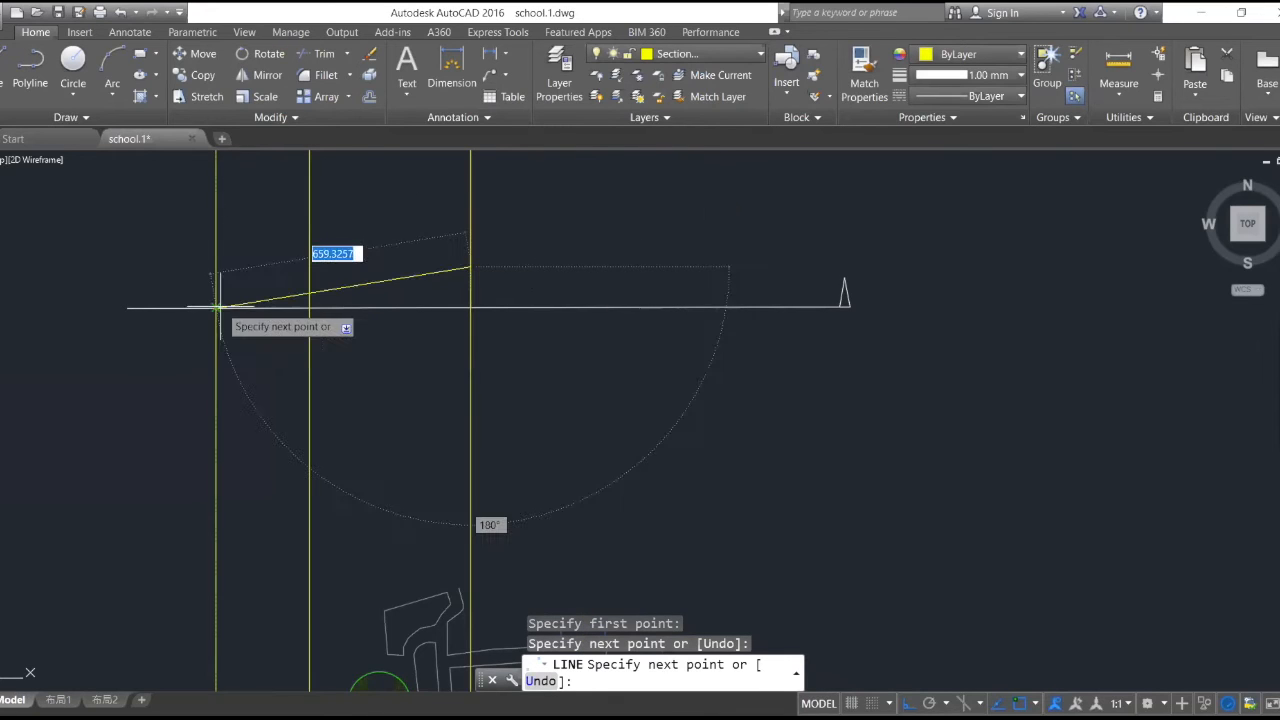
click(218, 266)
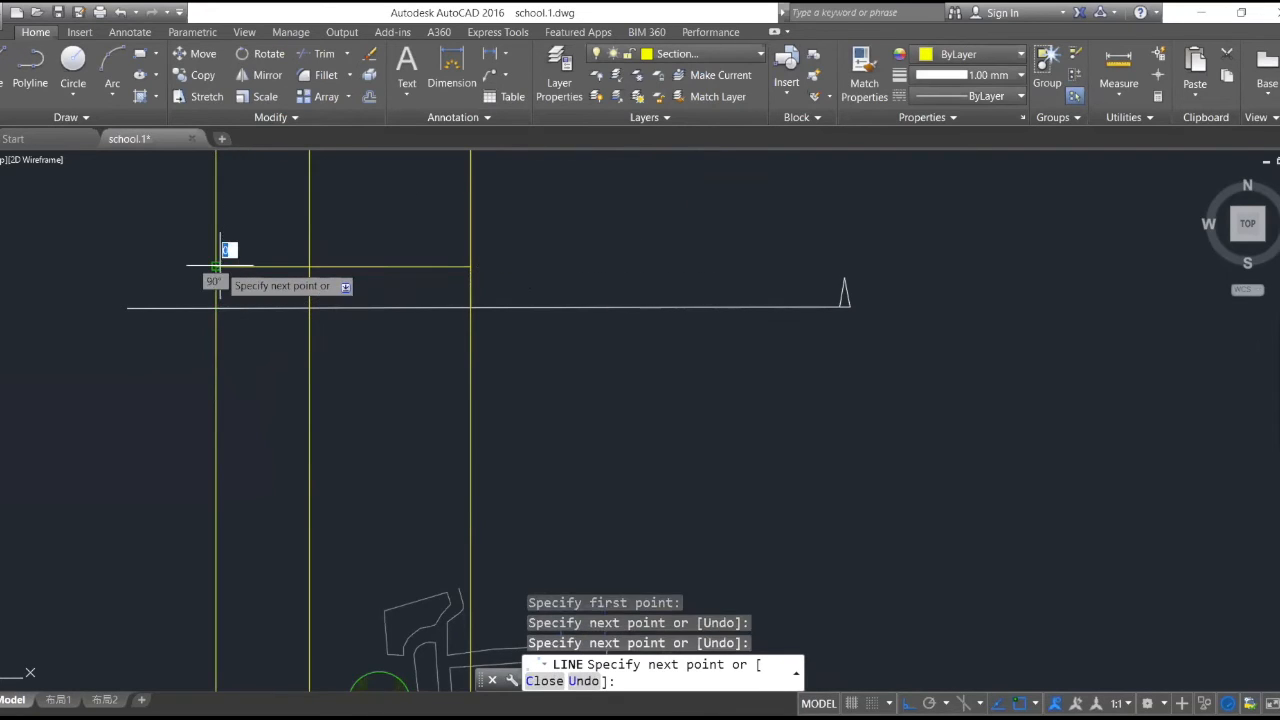
- Draw a vertical projection line from the building corner just north of the plan's section line up to the other projection lines' top level
scroll(541, 462, down, 4)
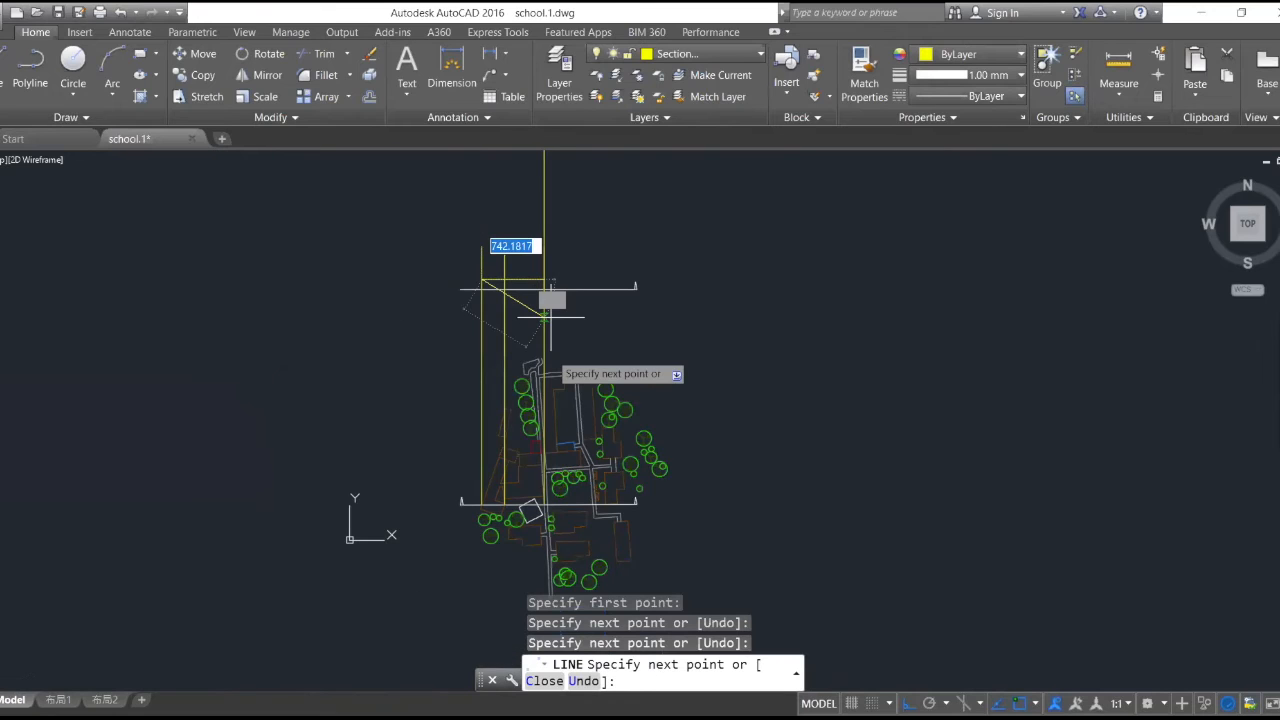
scroll(541, 462, up, 5)
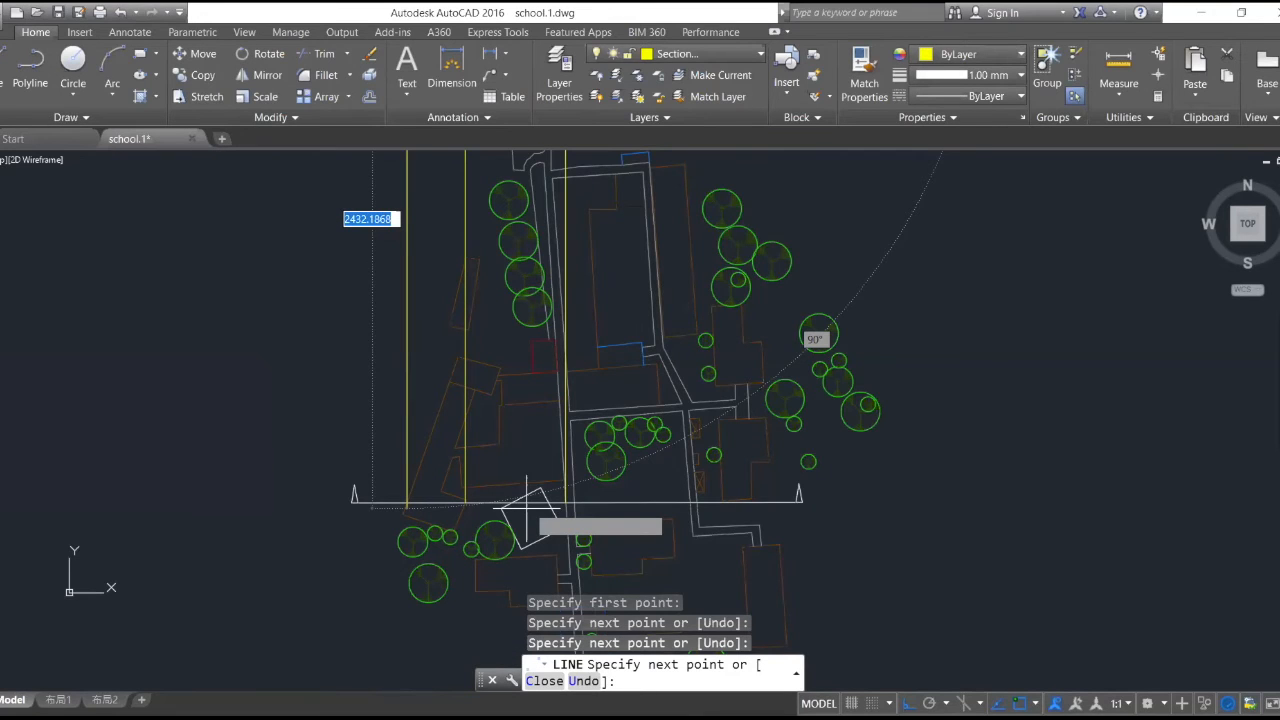
scroll(527, 508, up, 4)
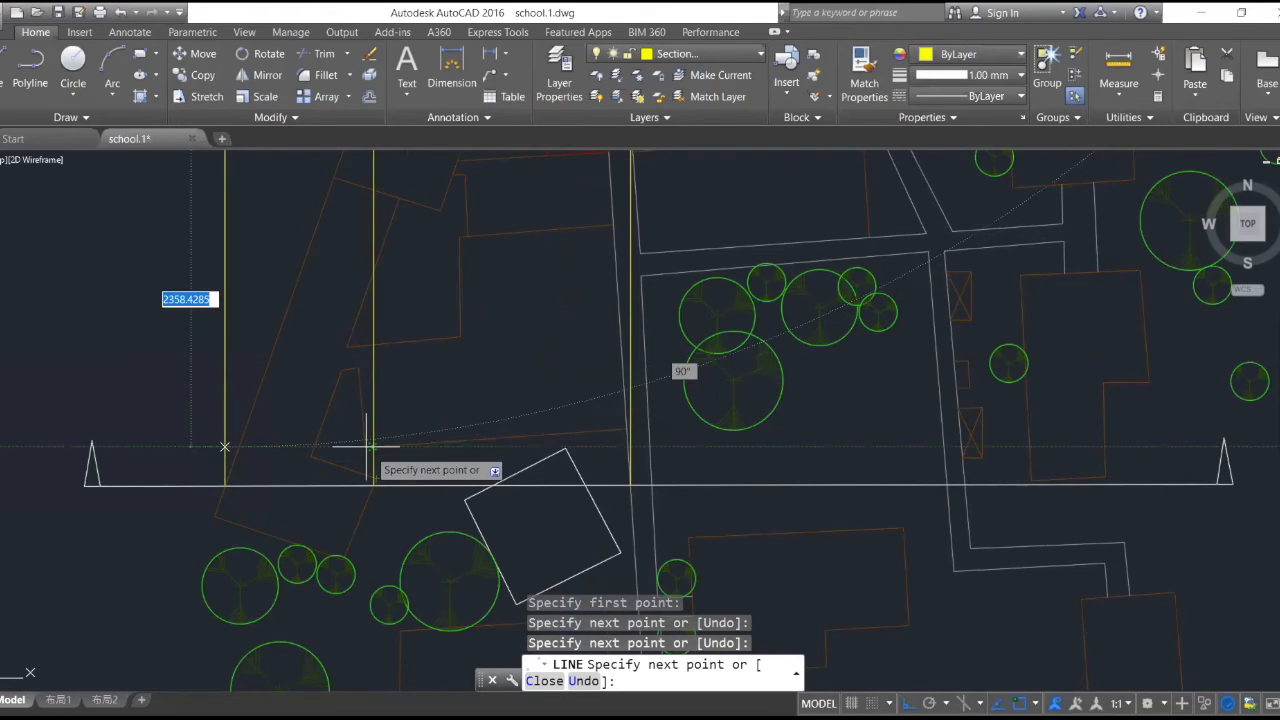
scroll(366, 445, down, 3)
scroll(358, 400, up, 3)
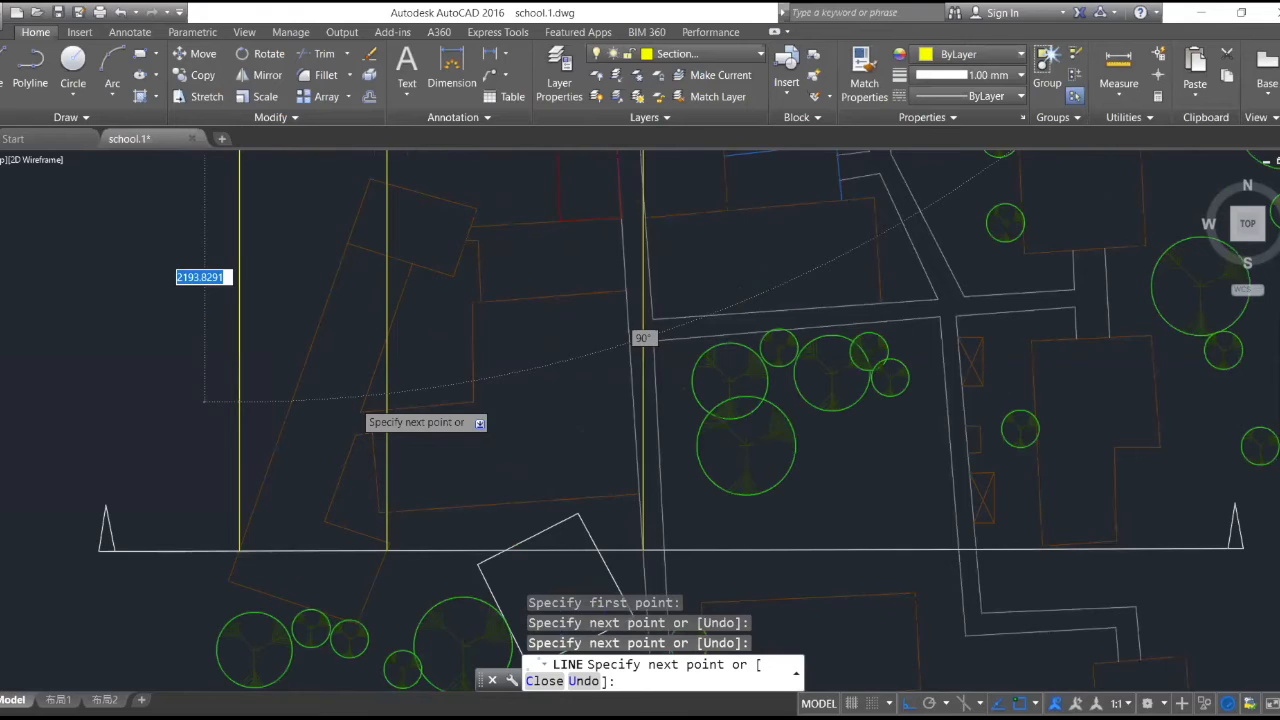
scroll(356, 398, up, 3)
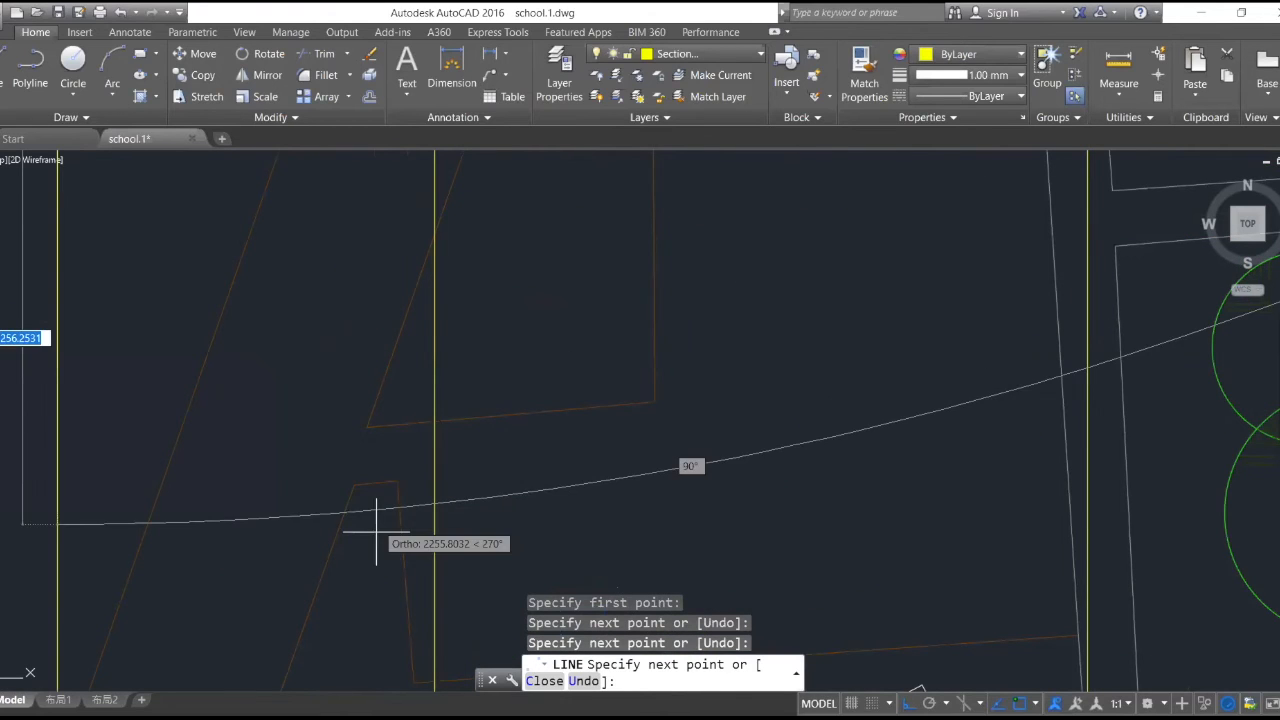
click(3, 72)
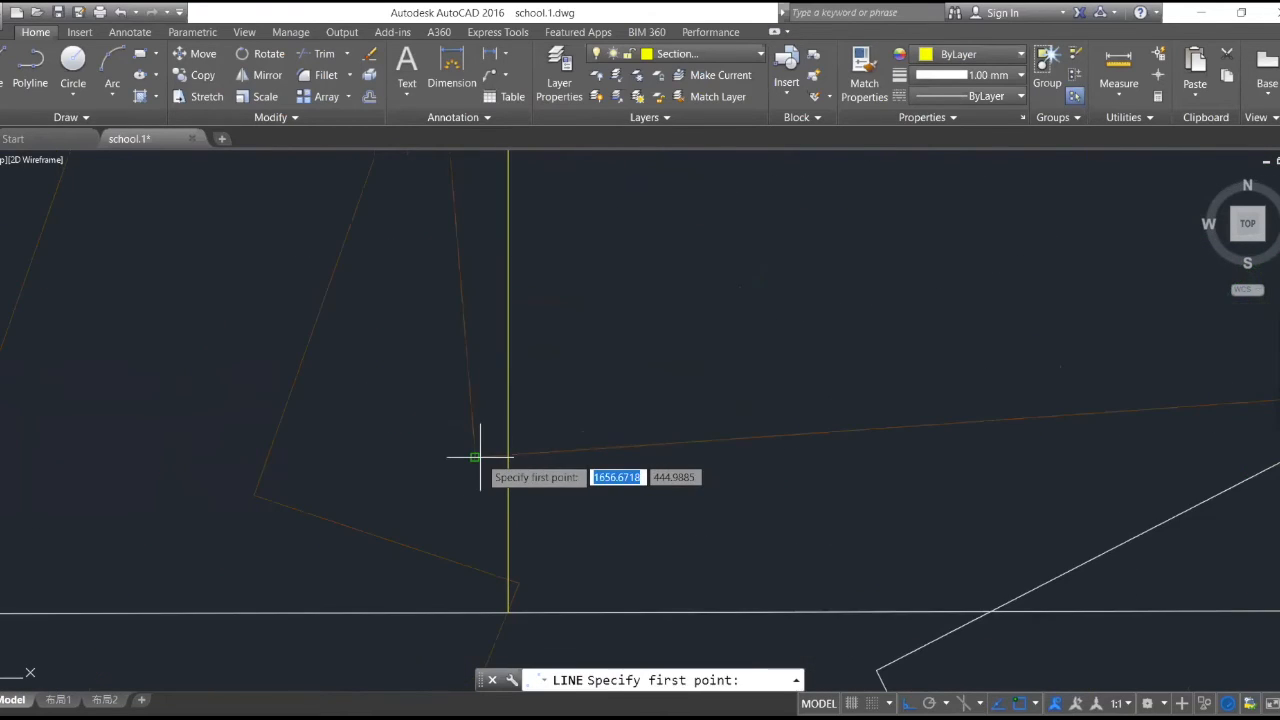
click(480, 457)
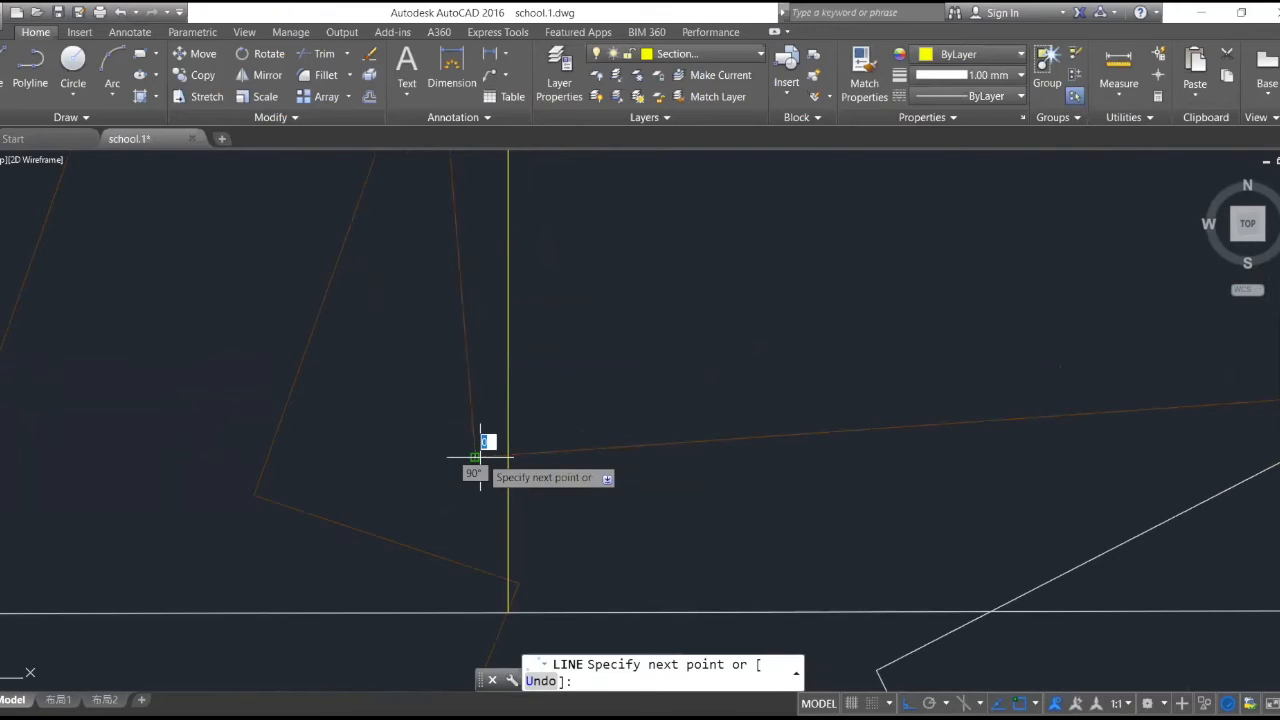
scroll(480, 457, down, 3)
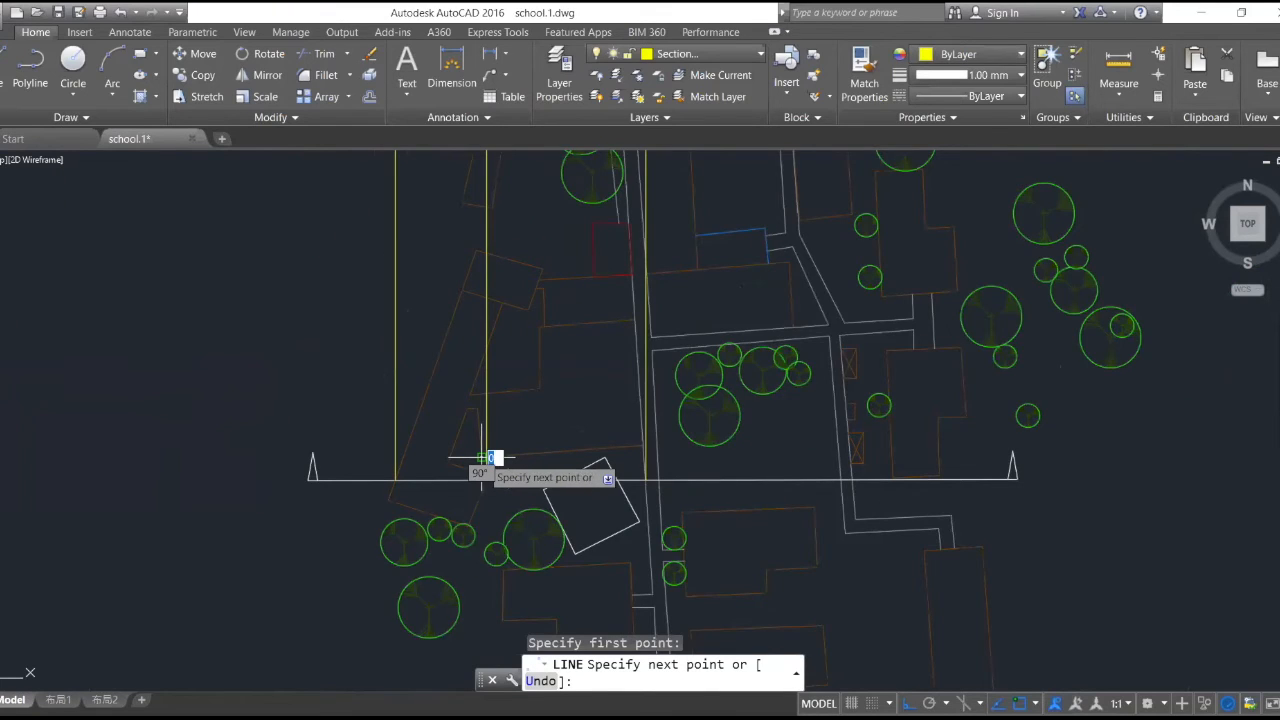
scroll(481, 457, down, 6)
scroll(465, 188, up, 8)
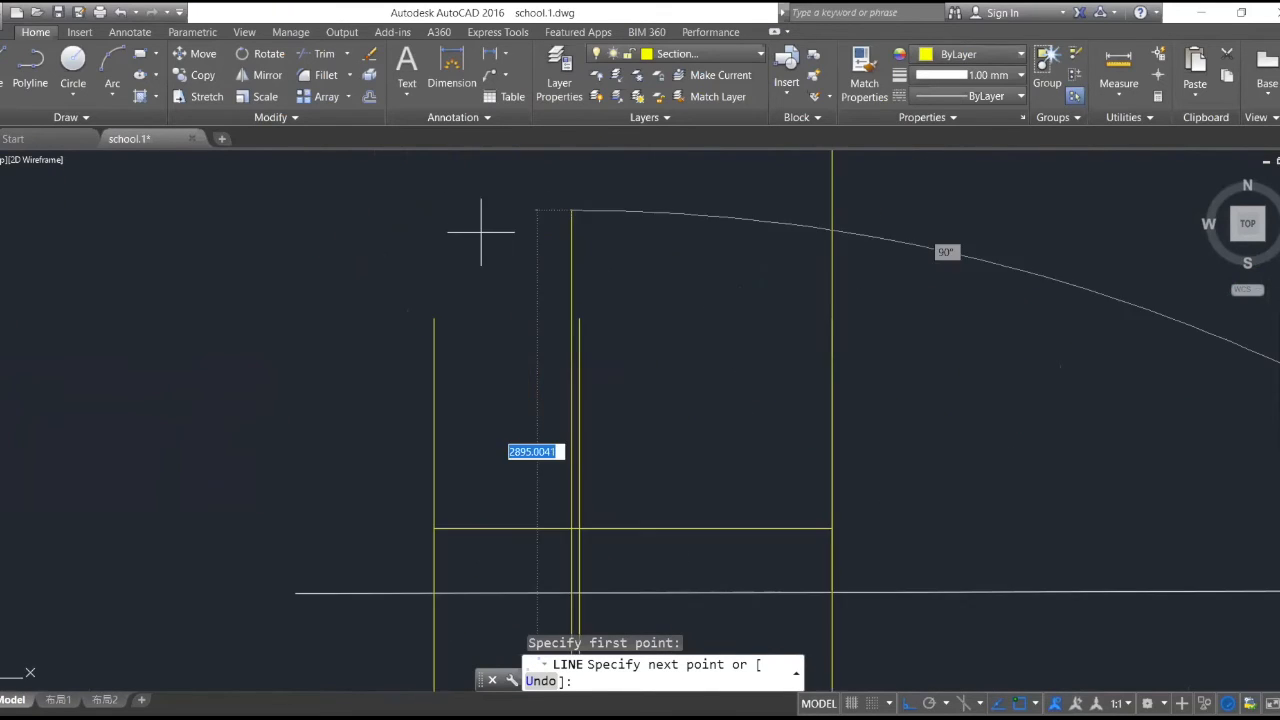
key(Escape)
scroll(643, 514, down, 2)
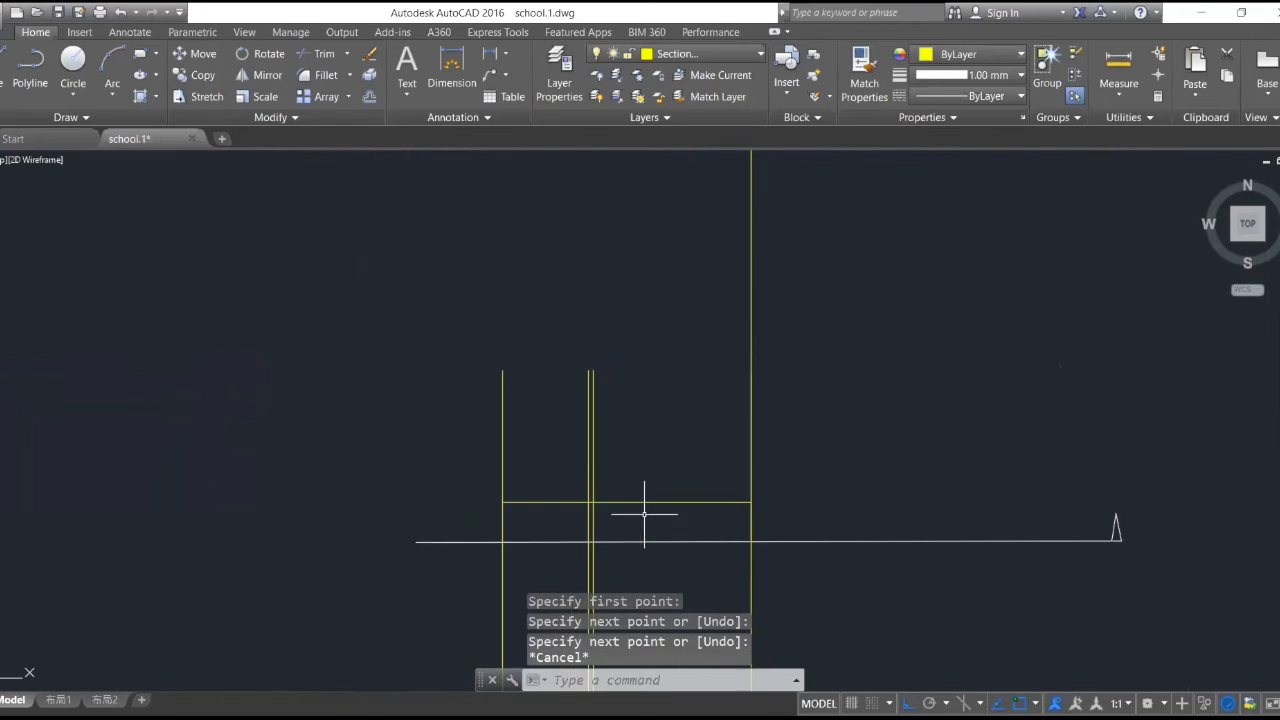
- Draw a line from the new projection line's crossing with the lower roof line upward, and east to the road-edge projection line
scroll(643, 514, up, 6)
key(Return)
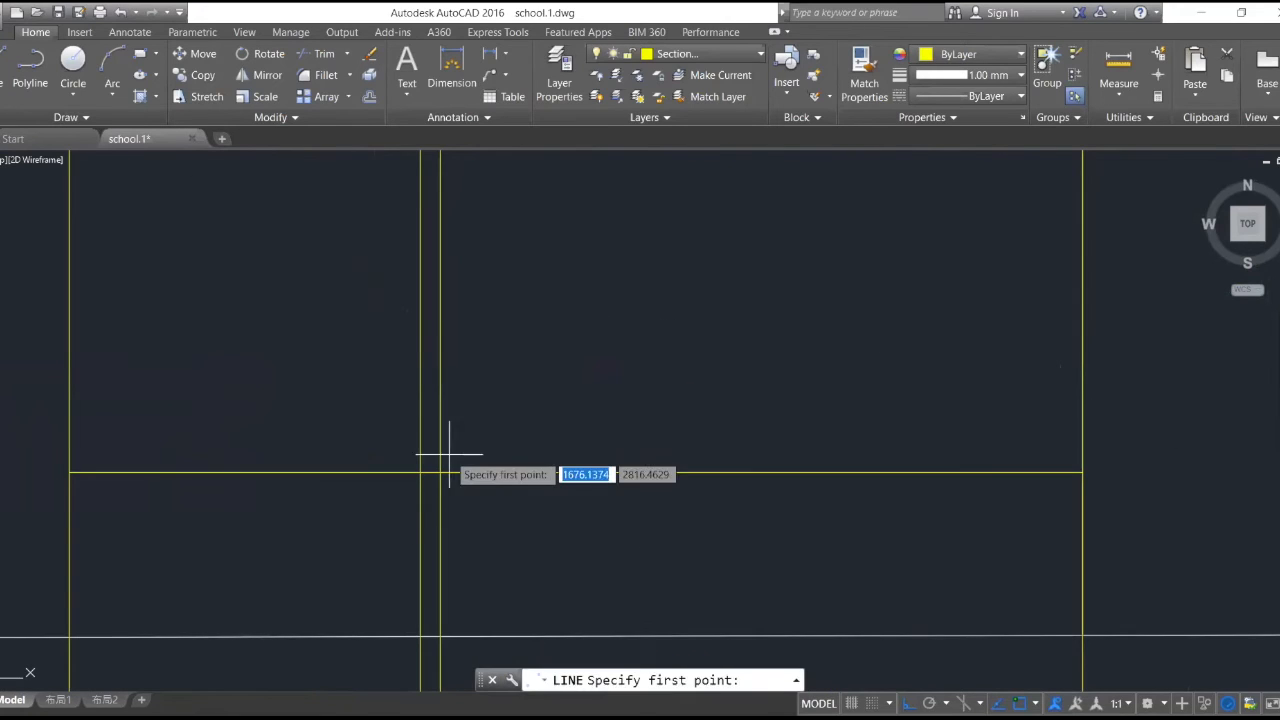
click(420, 472)
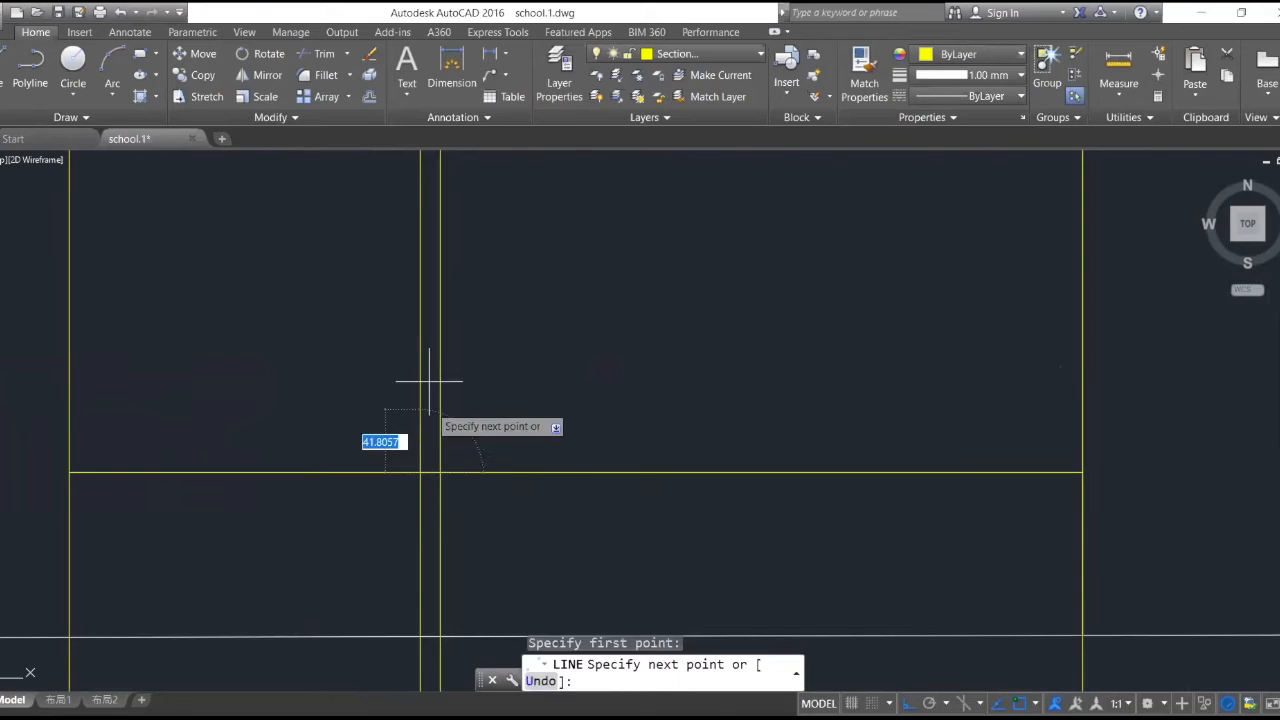
click(420, 345)
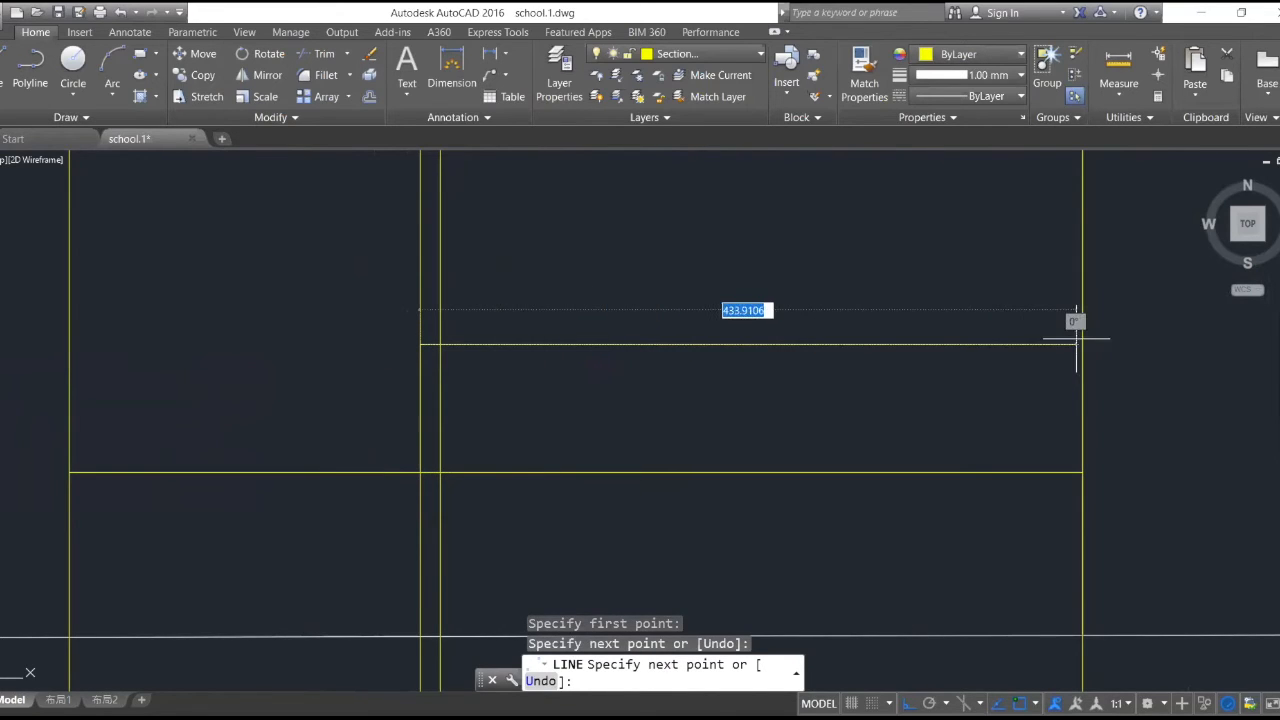
scroll(1077, 349, up, 2)
scroll(1077, 350, up, 2)
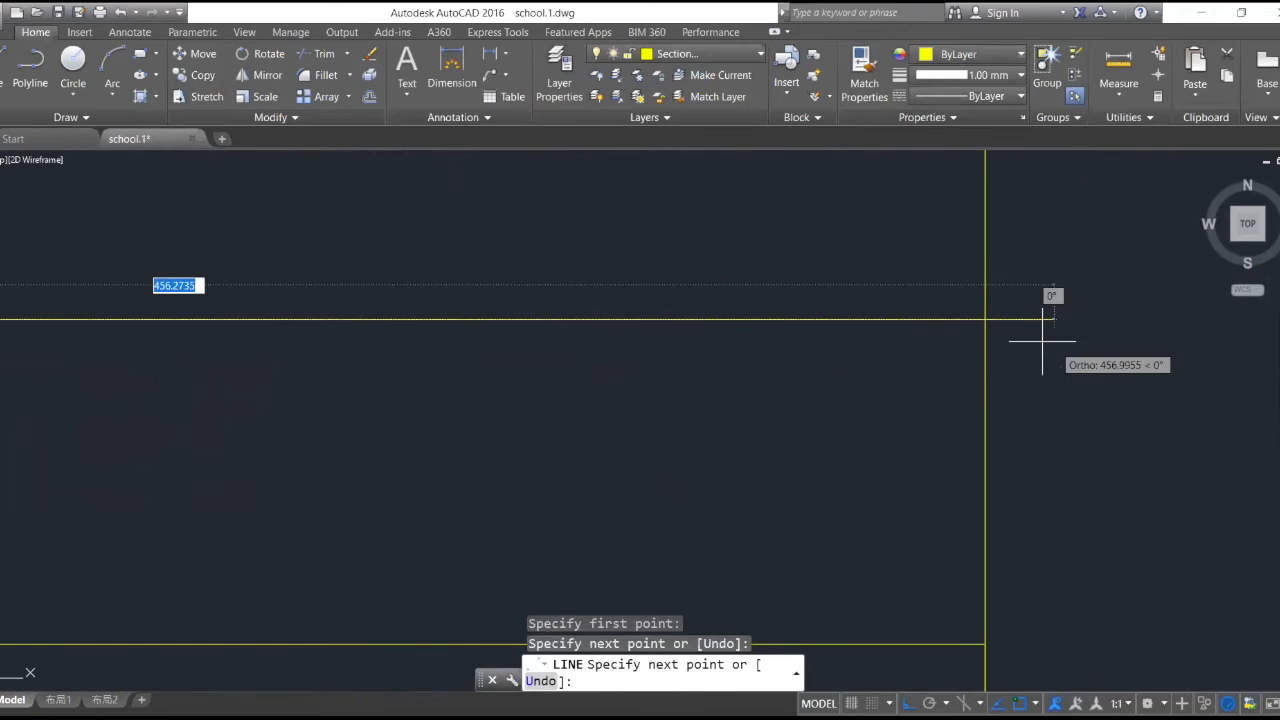
click(981, 318)
key(Escape)
scroll(963, 314, down, 3)
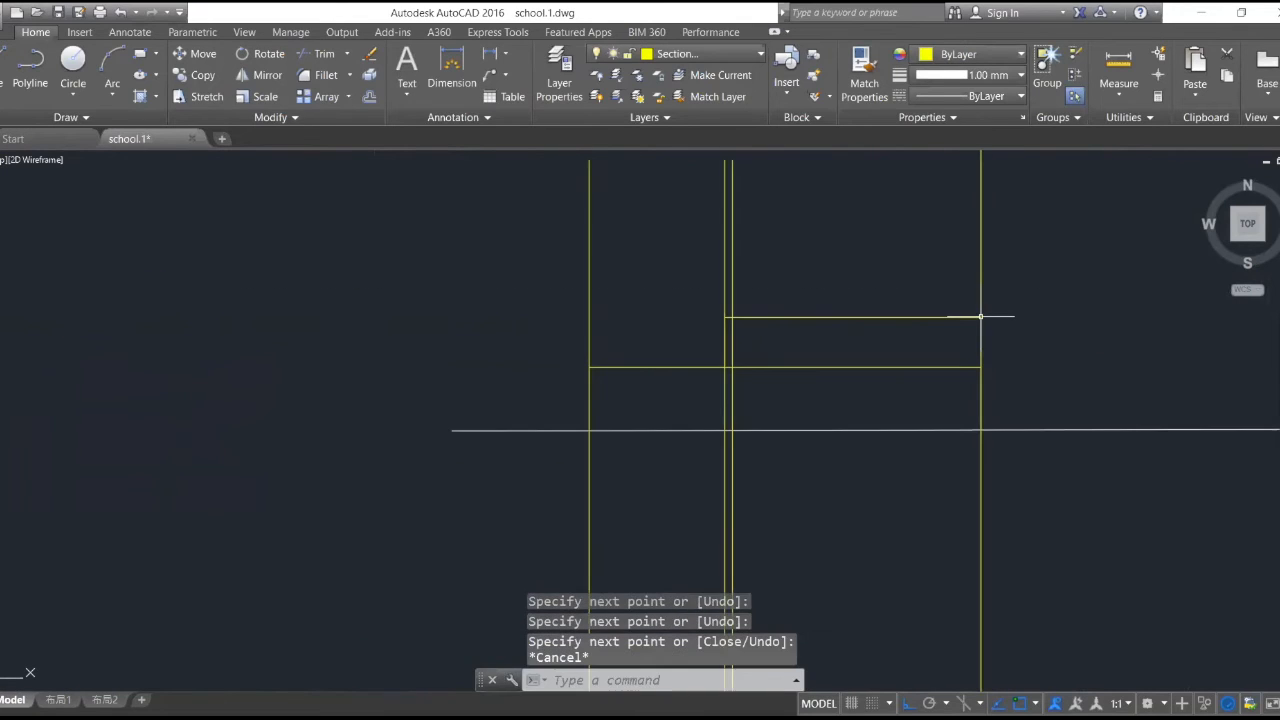
- Turn Ortho off and draw a sloping roof edge from the upper outline's west corner, continuing horizontally east to the road-edge projection line
scroll(774, 277, up, 4)
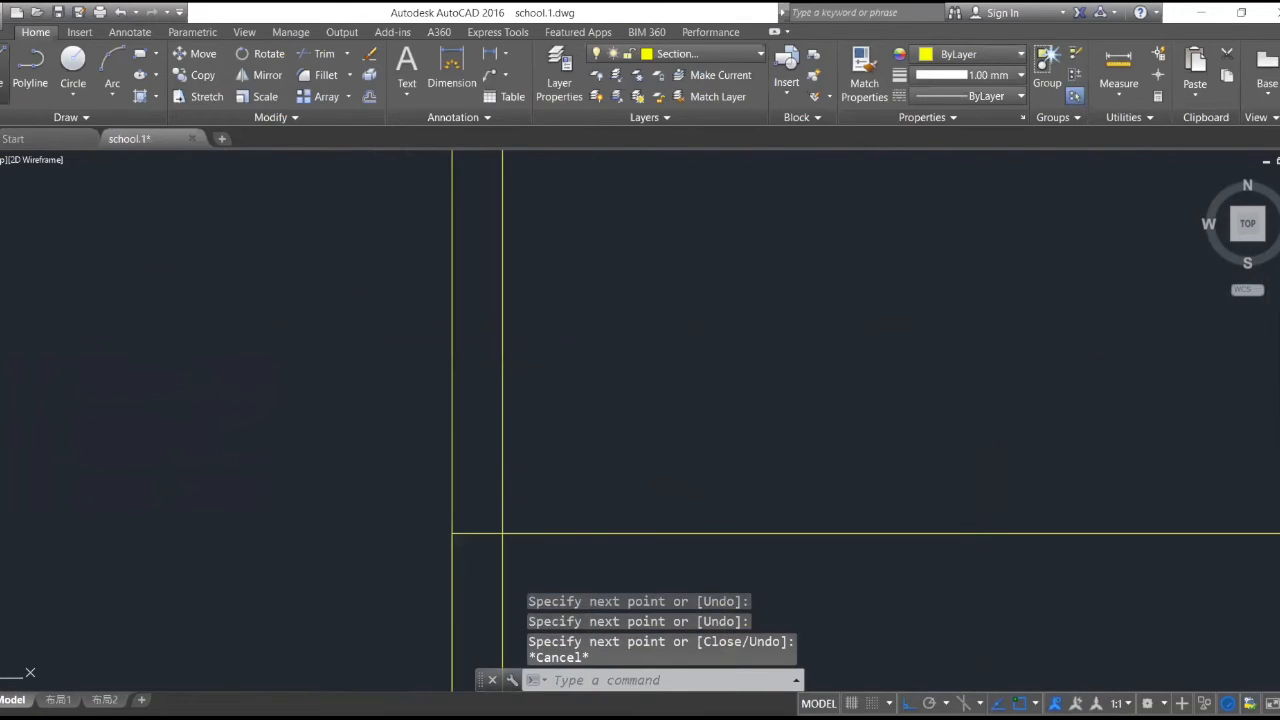
click(2, 72)
click(453, 536)
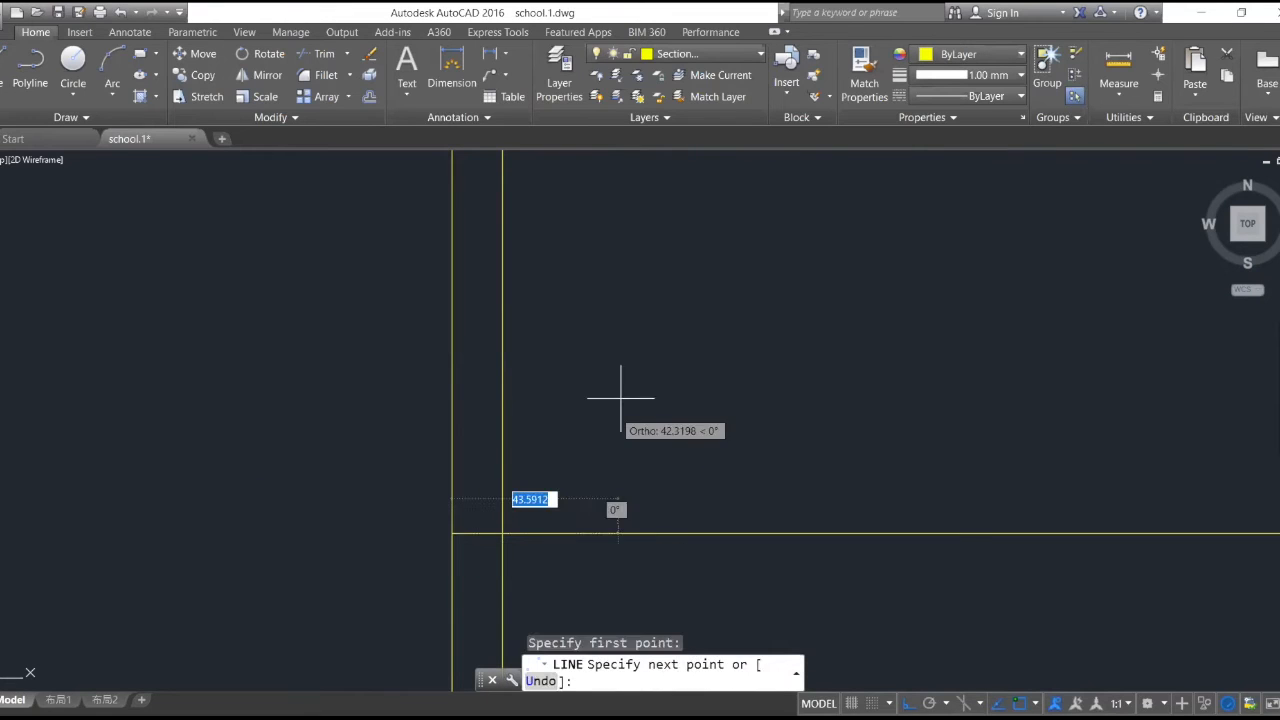
key(F8)
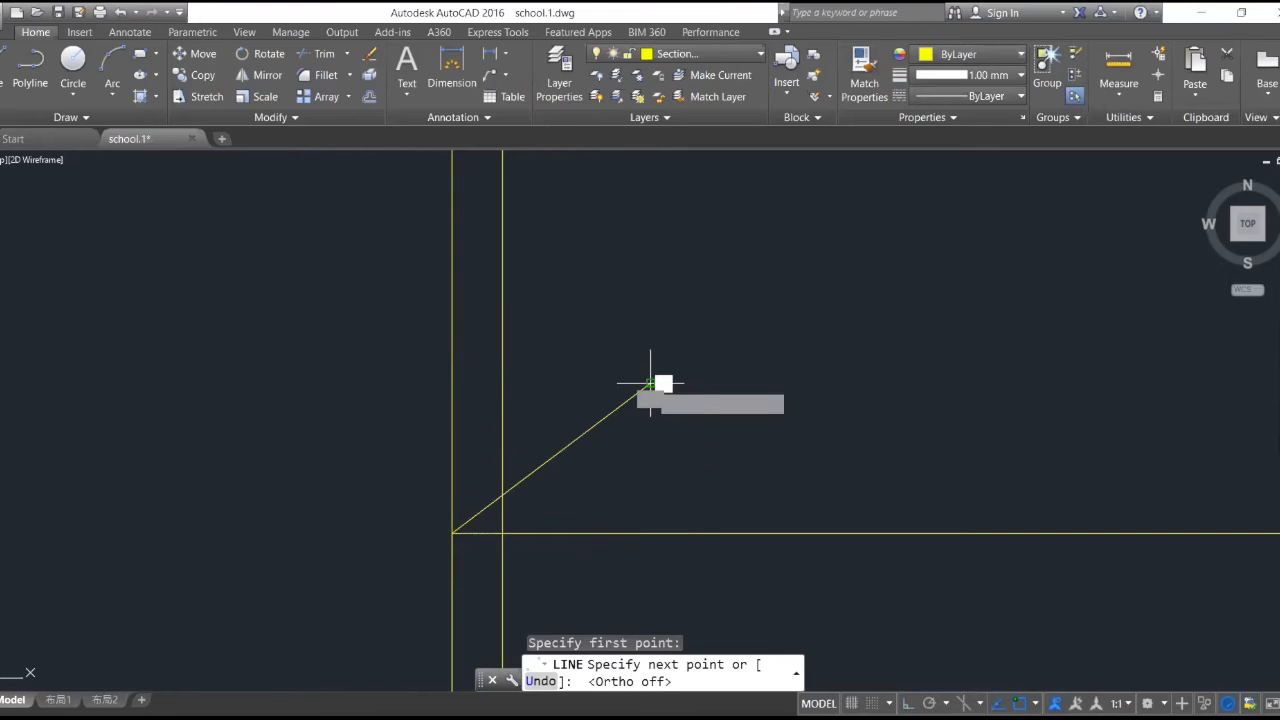
click(662, 385)
scroll(699, 420, down, 6)
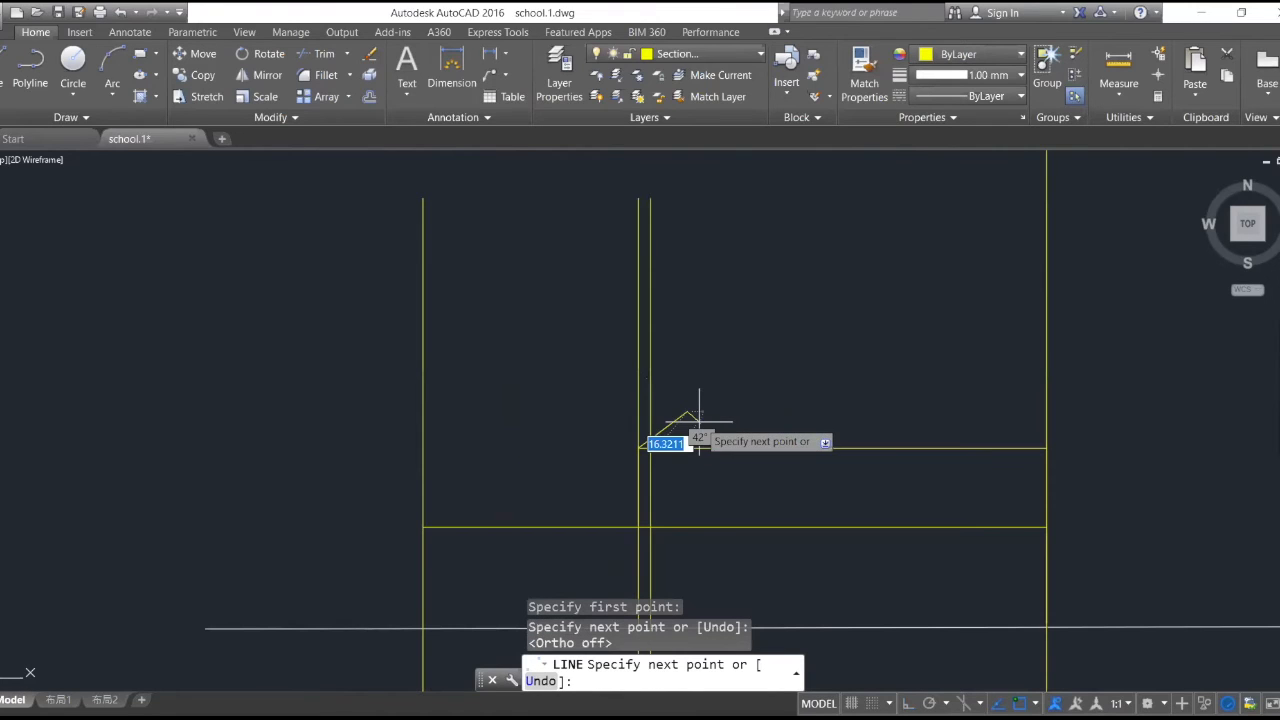
click(1046, 411)
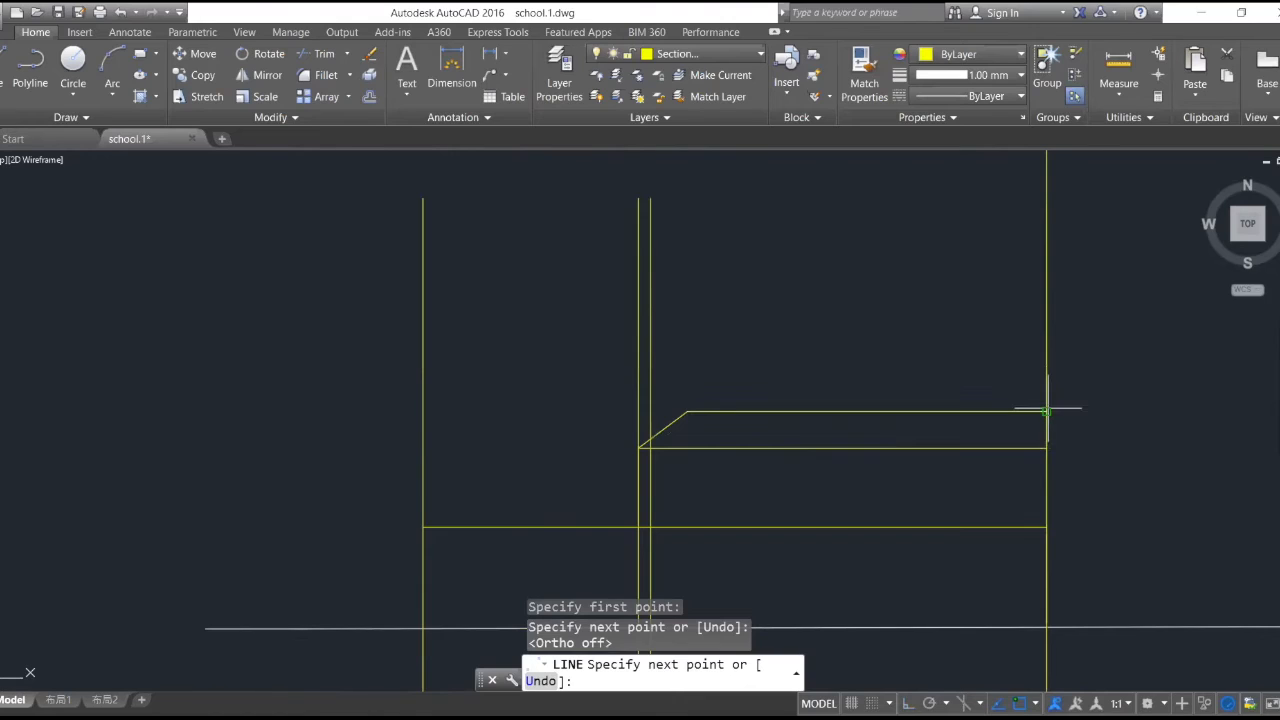
click(1046, 410)
key(Escape)
- Examine the plan's buildings near the section line and confirm white as the building3 layer's colour
scroll(928, 349, down, 5)
scroll(928, 360, up, 8)
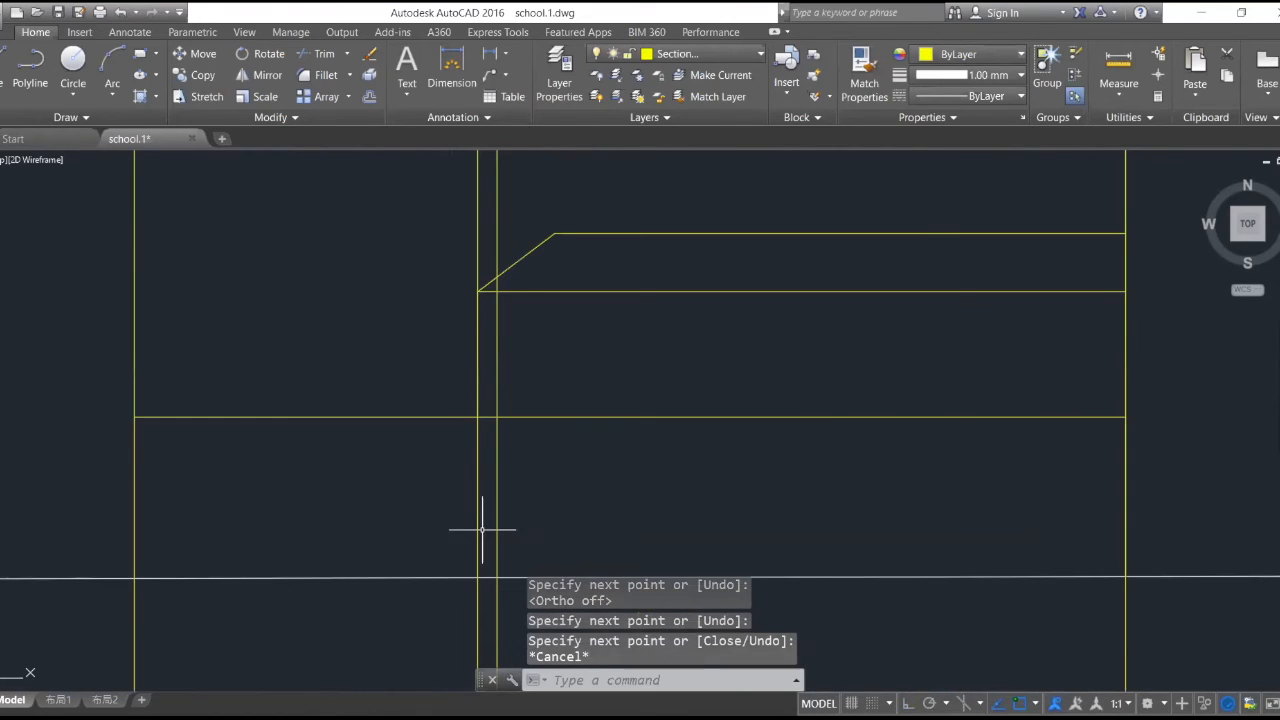
scroll(484, 520, down, 2)
scroll(739, 374, down, 8)
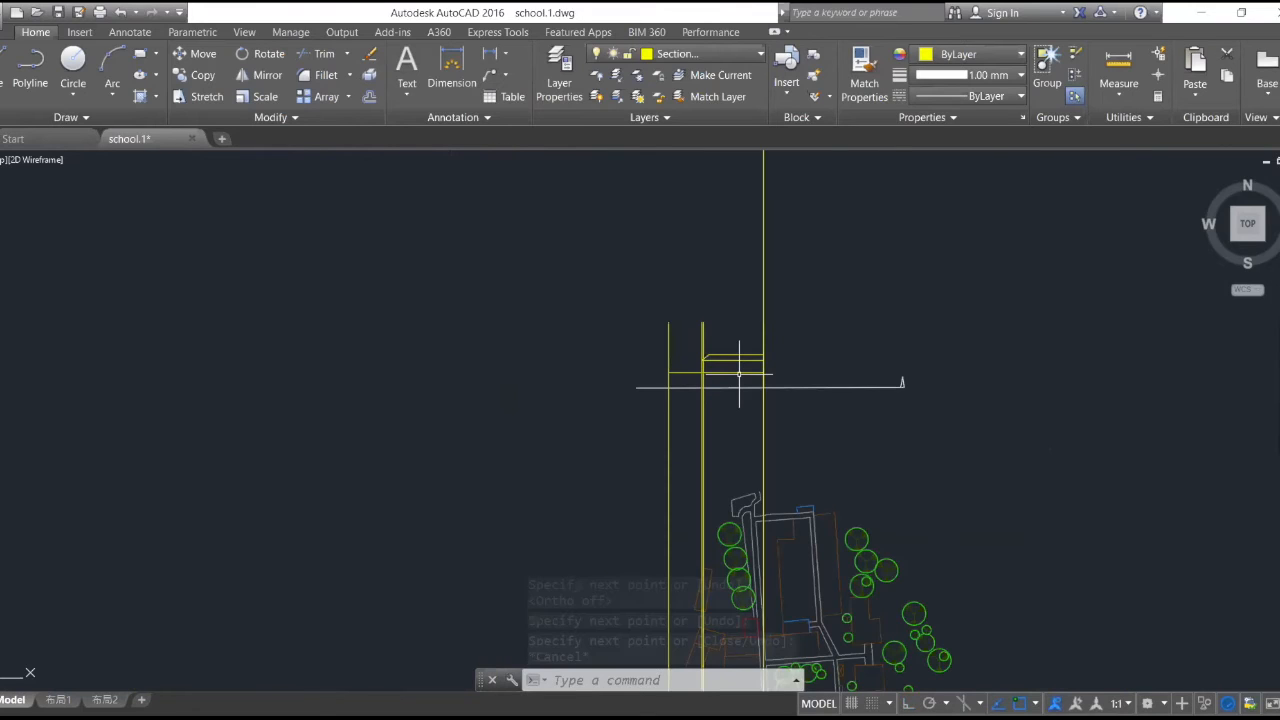
scroll(739, 374, down, 3)
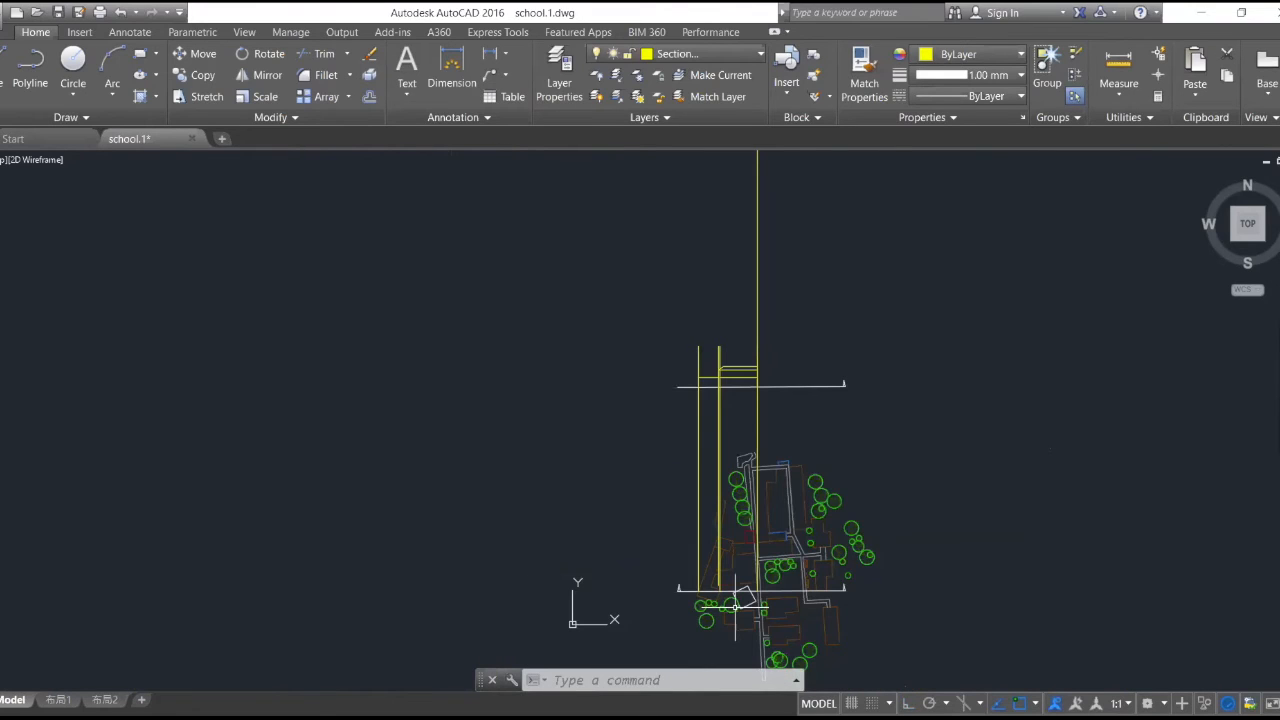
scroll(736, 606, up, 4)
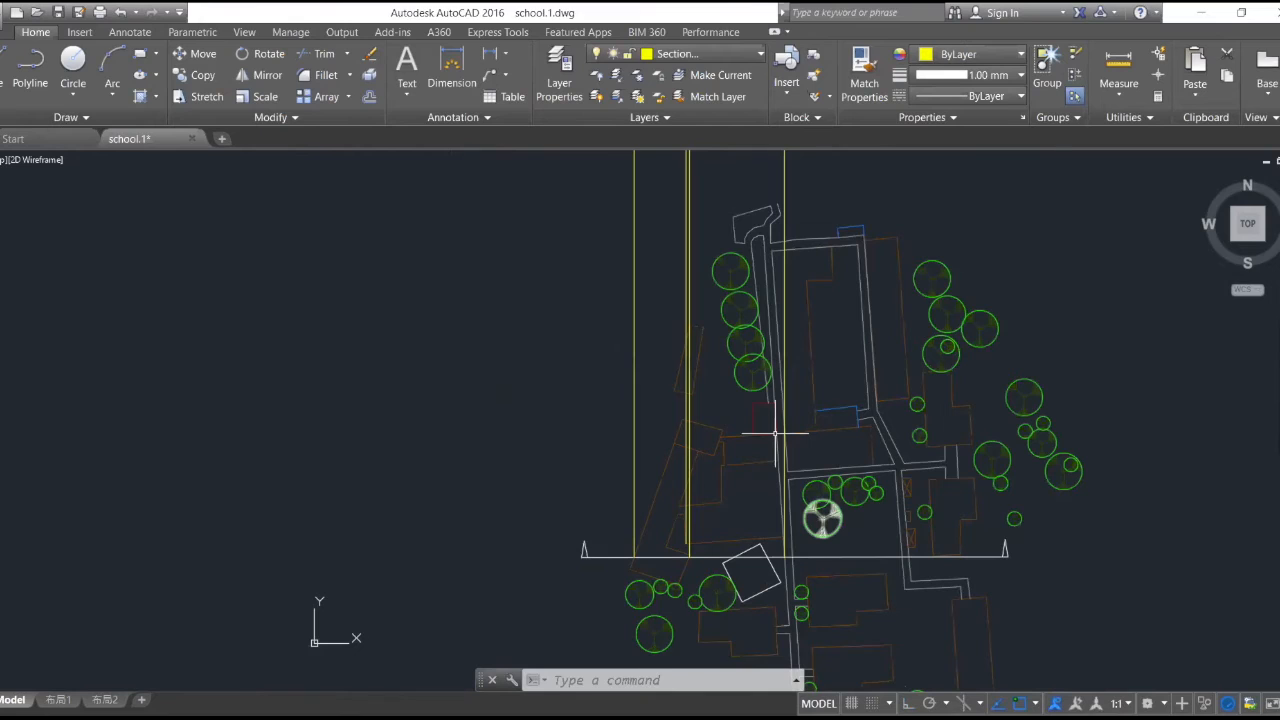
scroll(742, 282, up, 6)
click(675, 53)
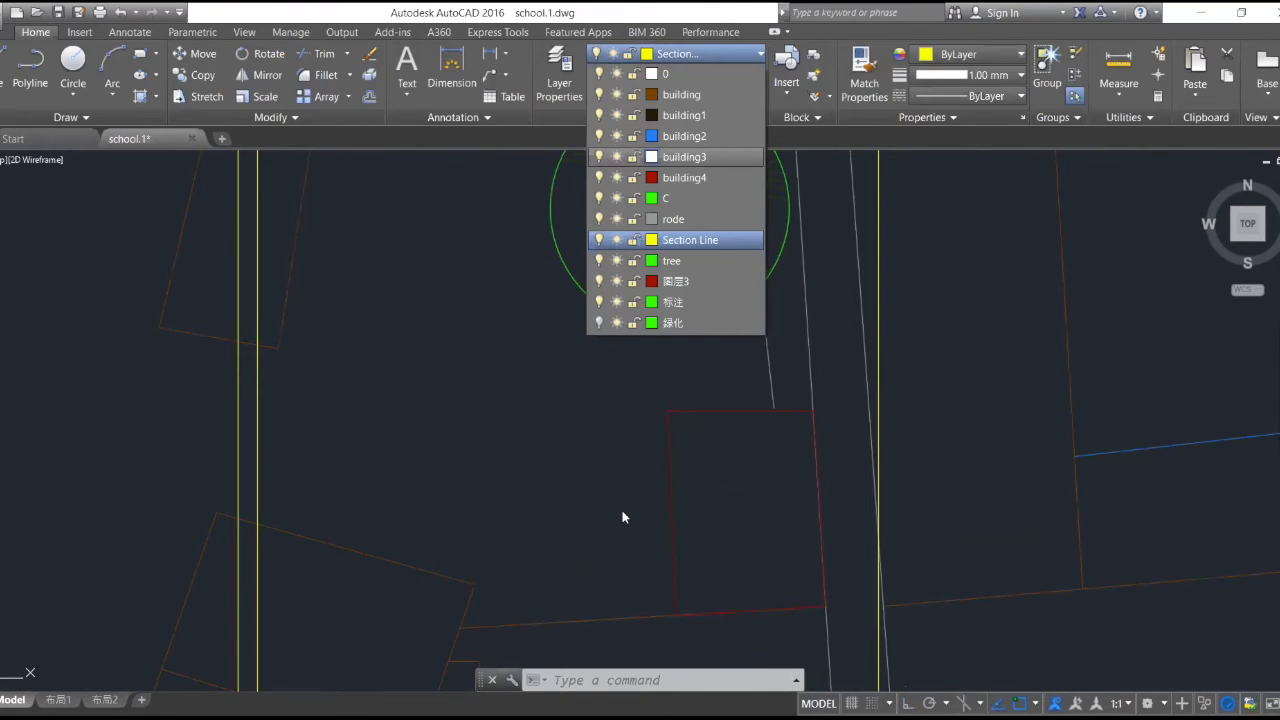
click(652, 157)
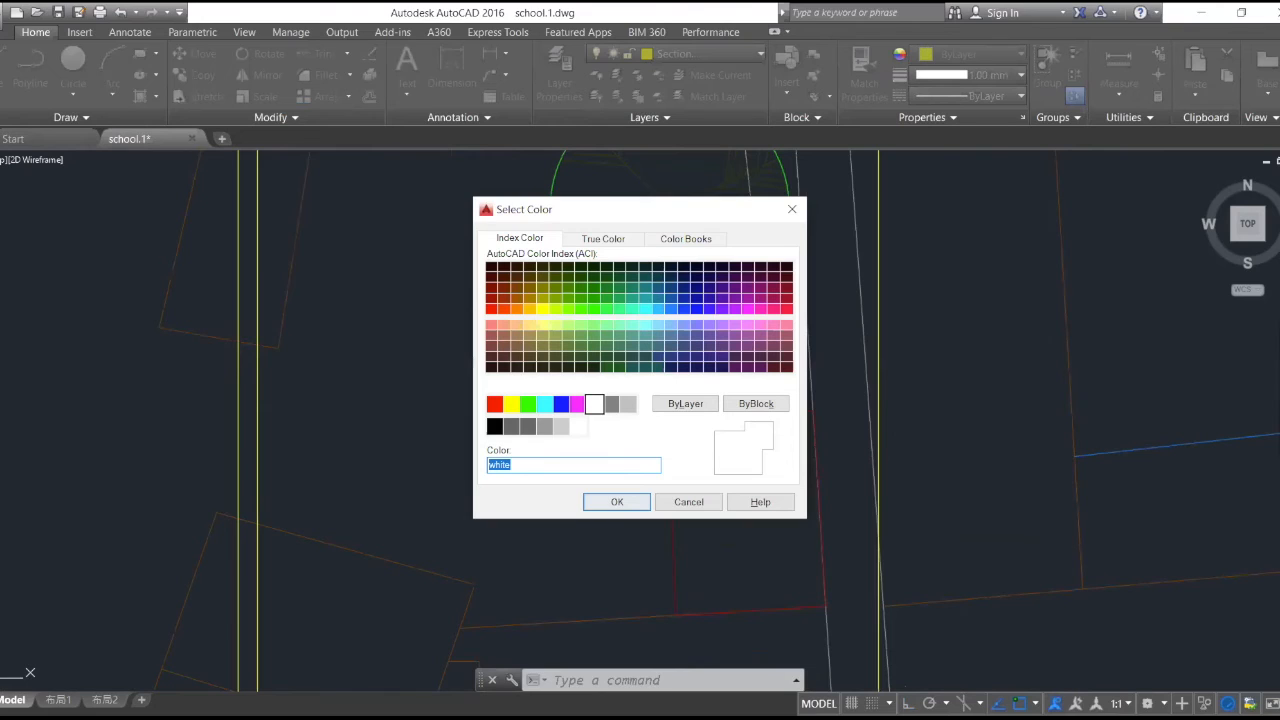
key(Return)
scroll(690, 385, down, 5)
scroll(566, 404, up, 6)
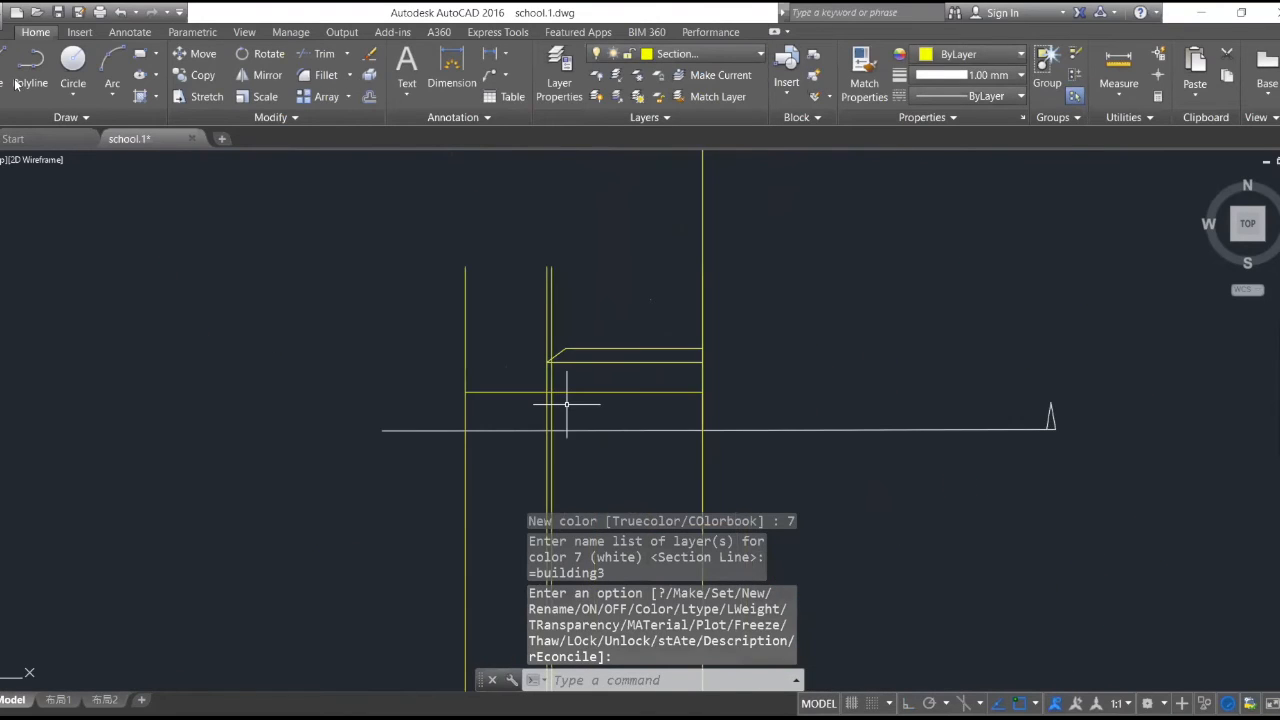
scroll(566, 404, up, 4)
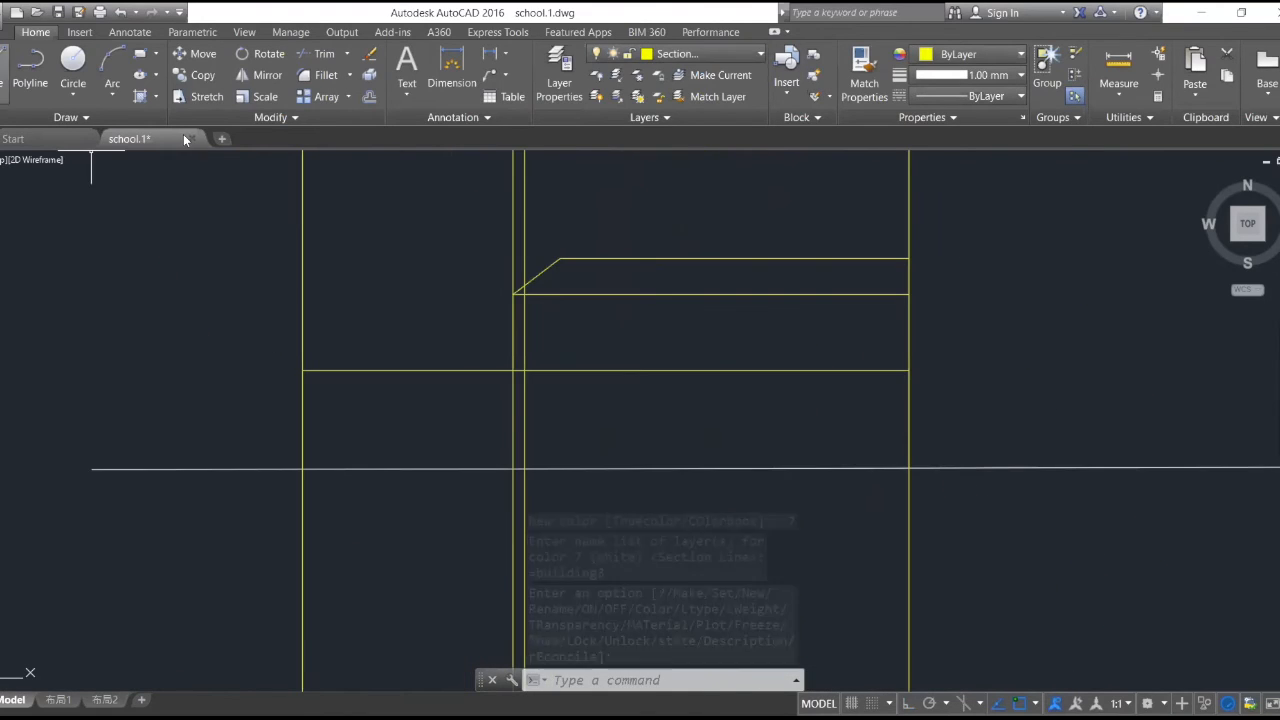
text(l)
key(Return)
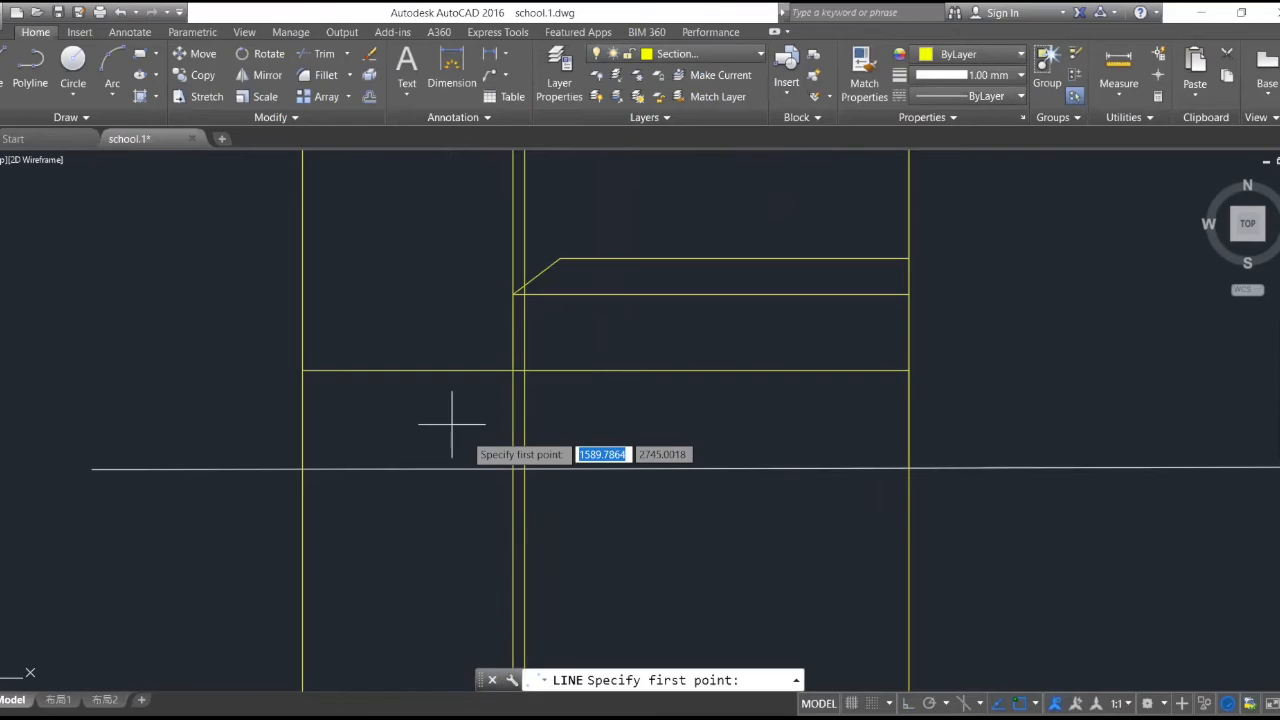
click(524, 466)
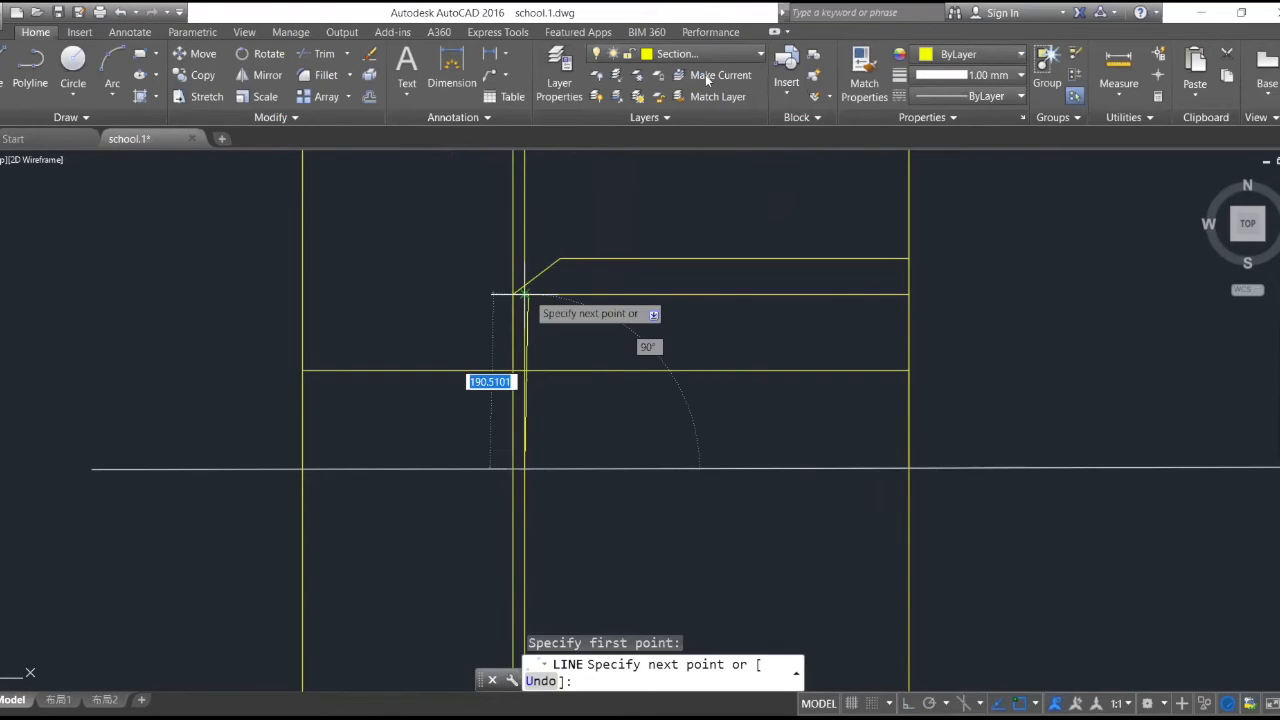
key(Escape)
- Make building3 the current layer and draw the building's west wall from the section line up to the lower roof line
click(716, 56)
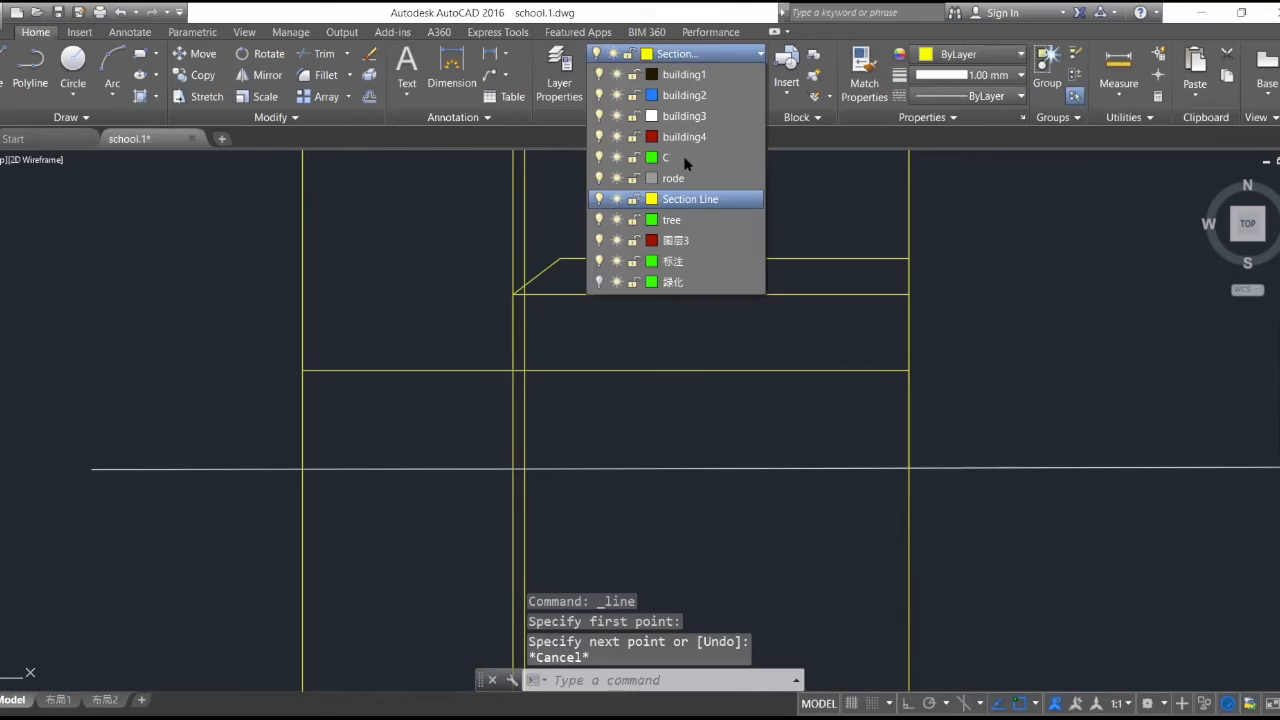
click(684, 116)
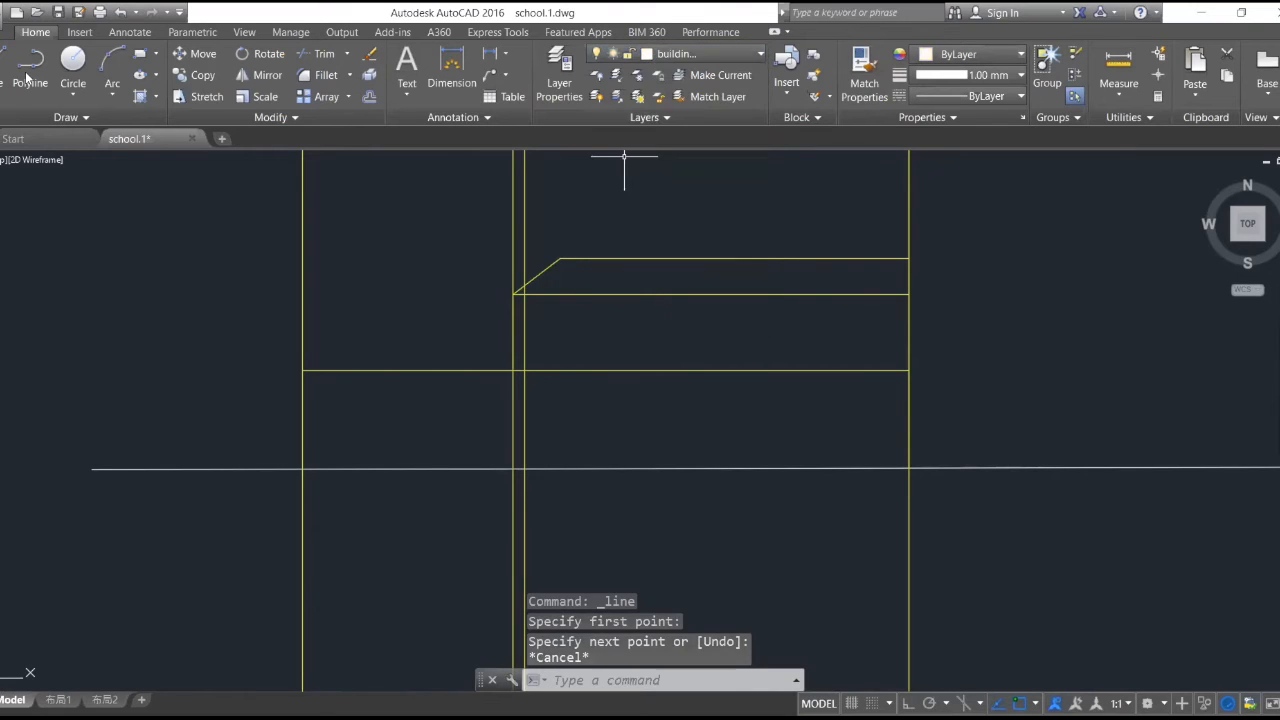
click(3, 62)
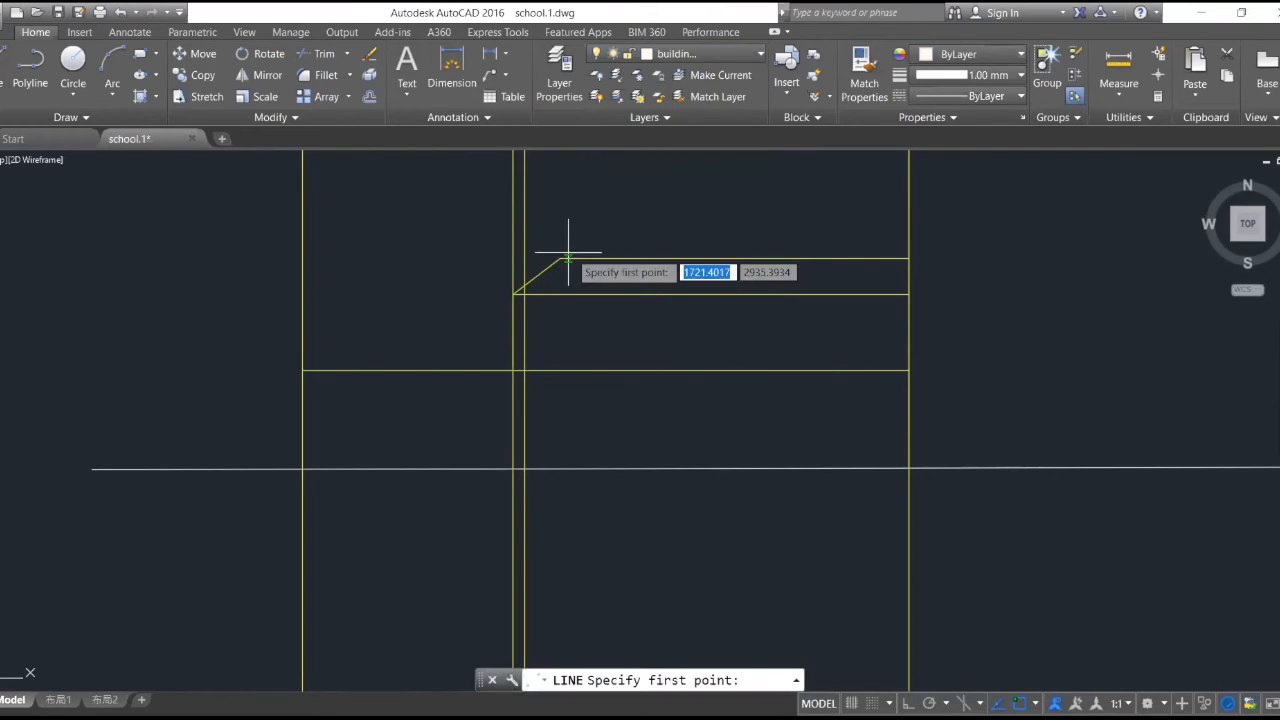
click(523, 466)
click(519, 293)
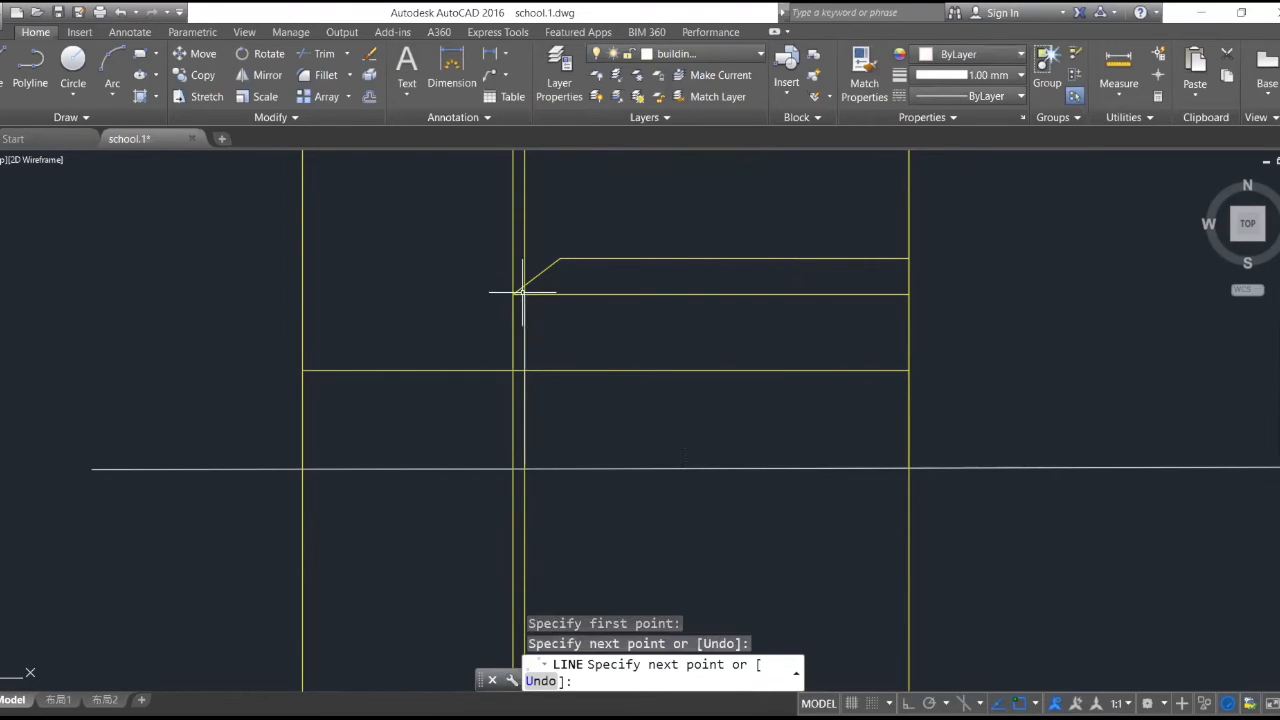
key(Escape)
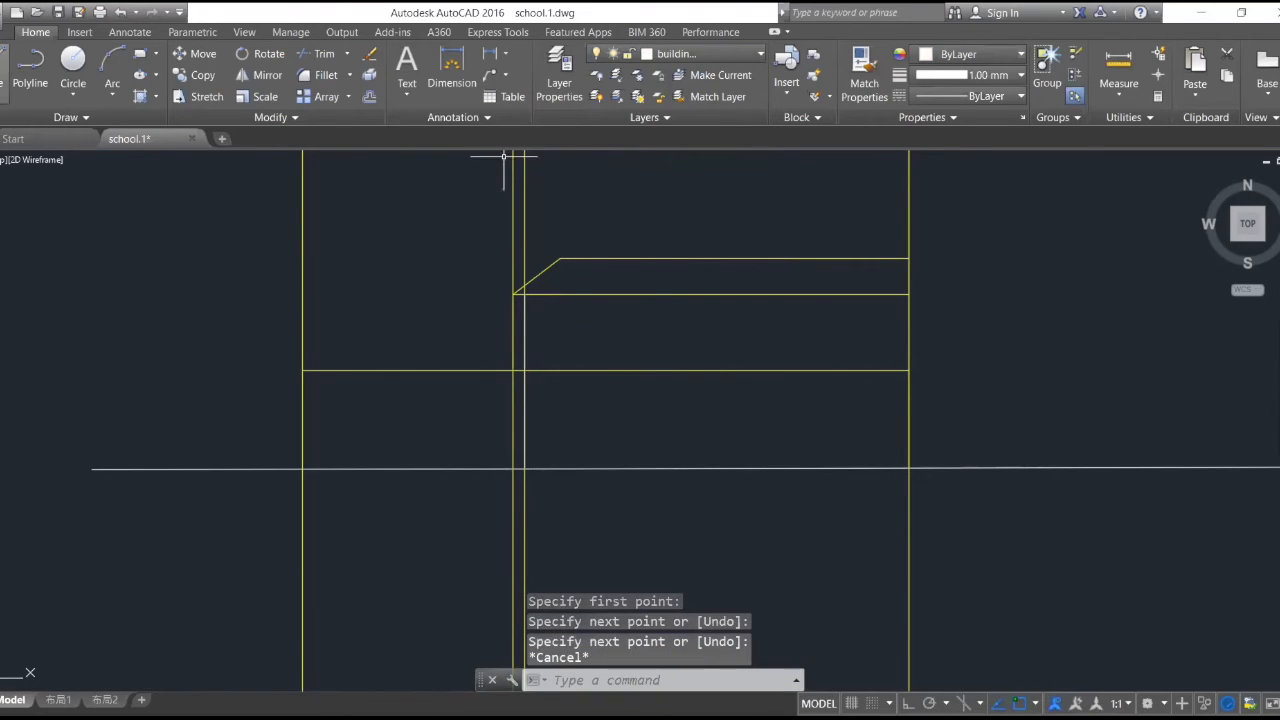
- Trace the closed roof outline on building3 from its lower west corner along the eave, east edge, ridge and sloping west edge
key(Return)
scroll(513, 297, up, 4)
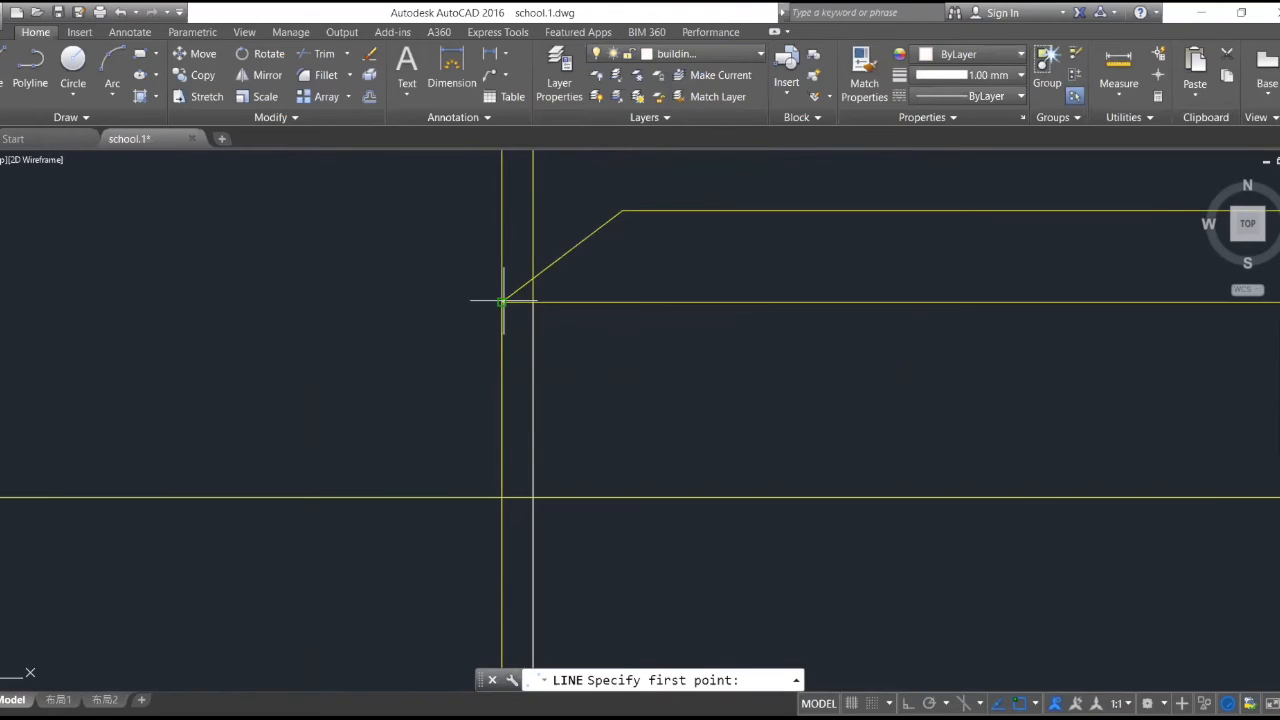
click(503, 300)
scroll(628, 318, down, 4)
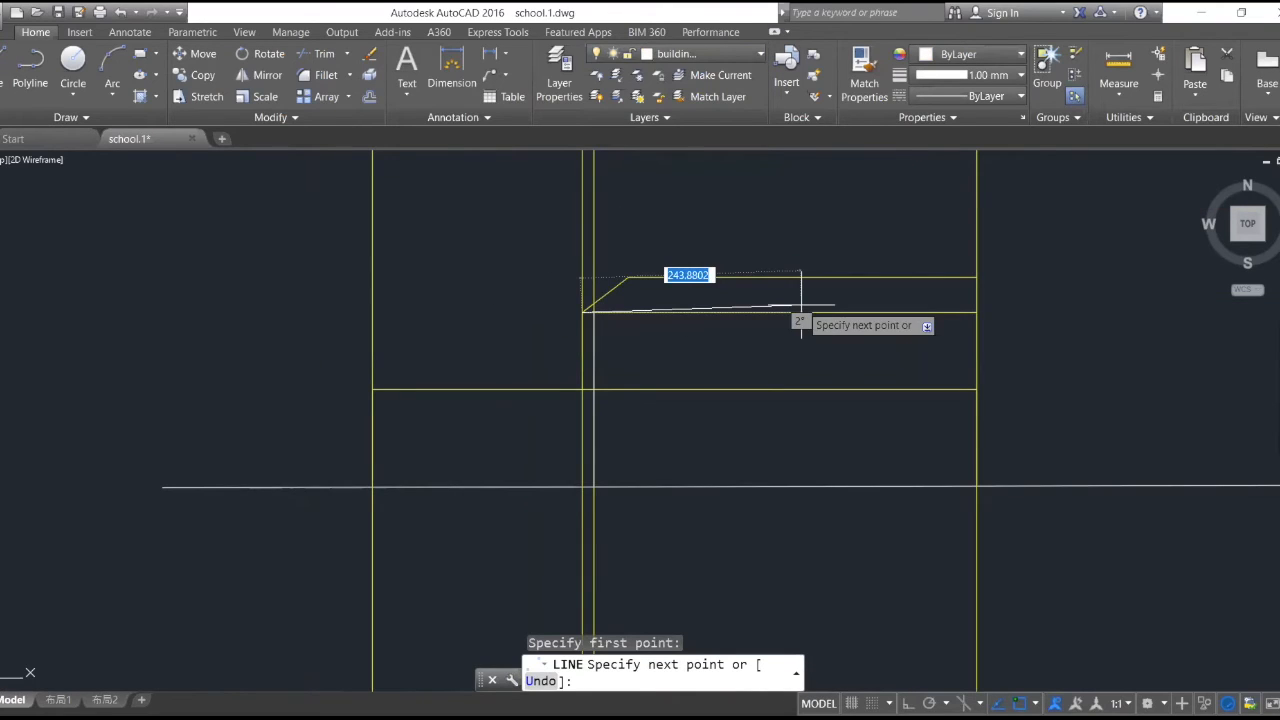
click(976, 313)
click(975, 271)
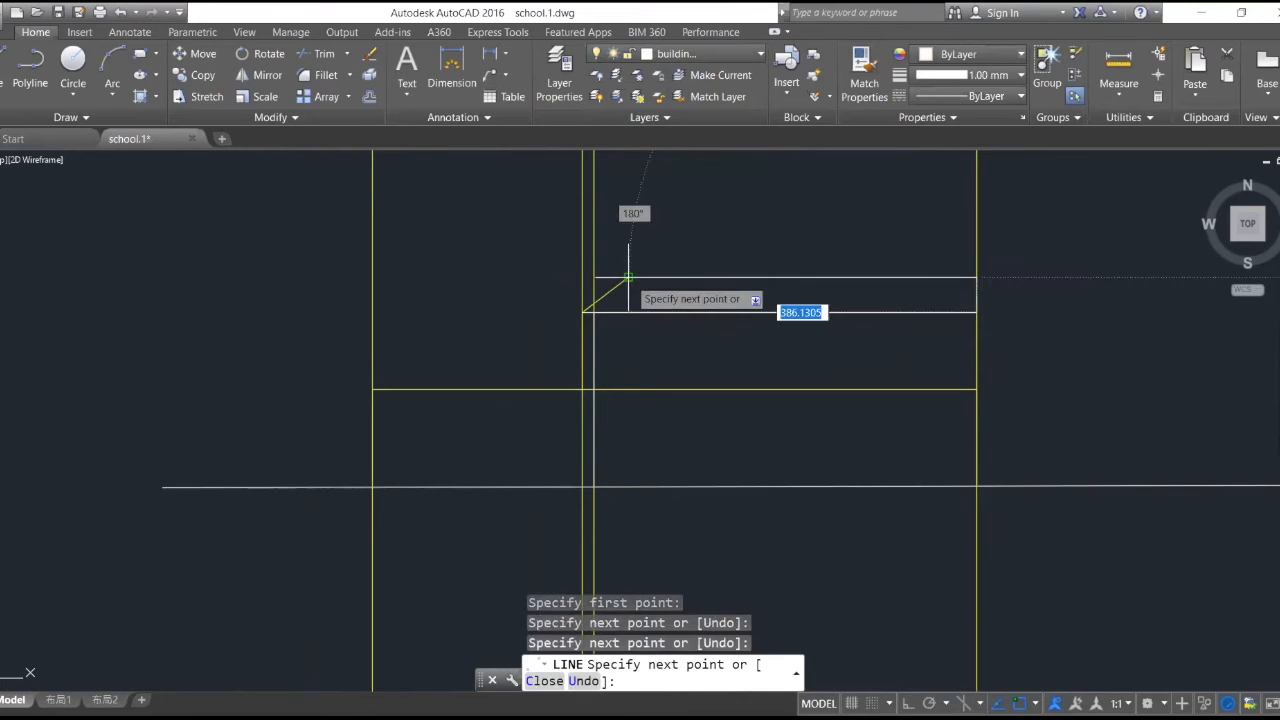
click(628, 277)
click(594, 313)
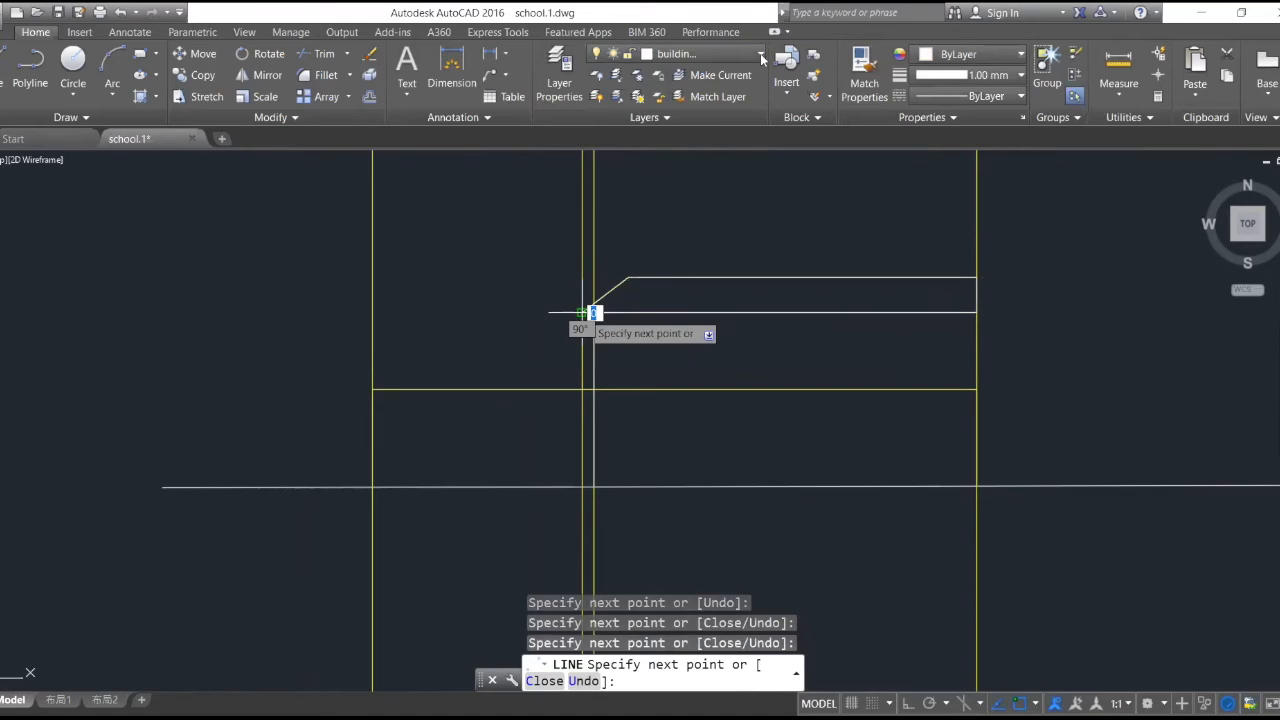
key(Return)
- Turn off the Section Line layer to hide the yellow projection lines
click(690, 53)
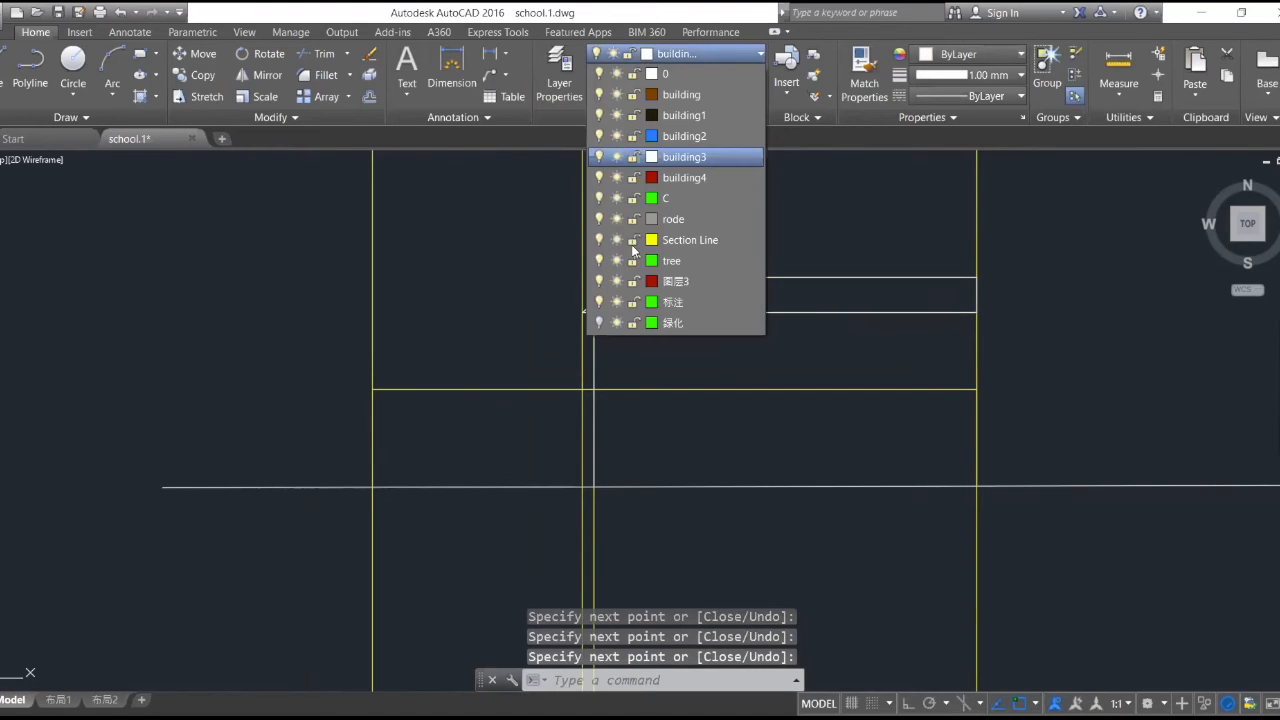
click(600, 240)
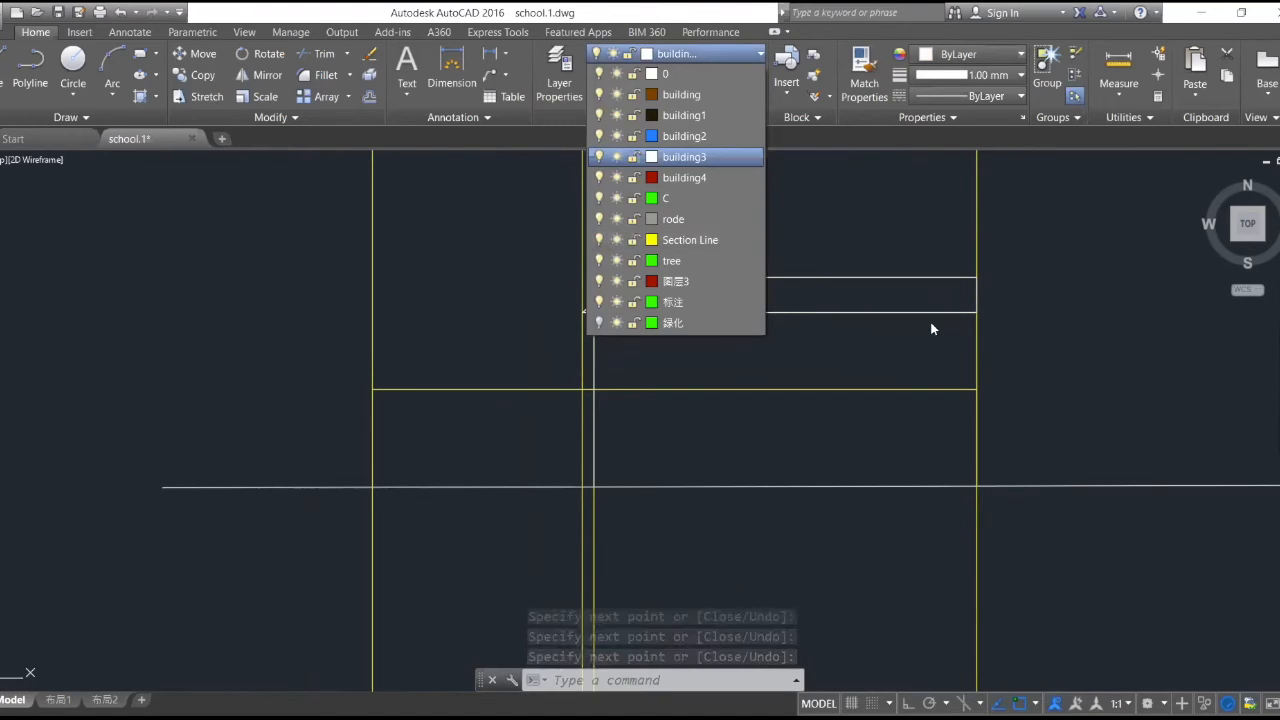
scroll(975, 300, up, 3)
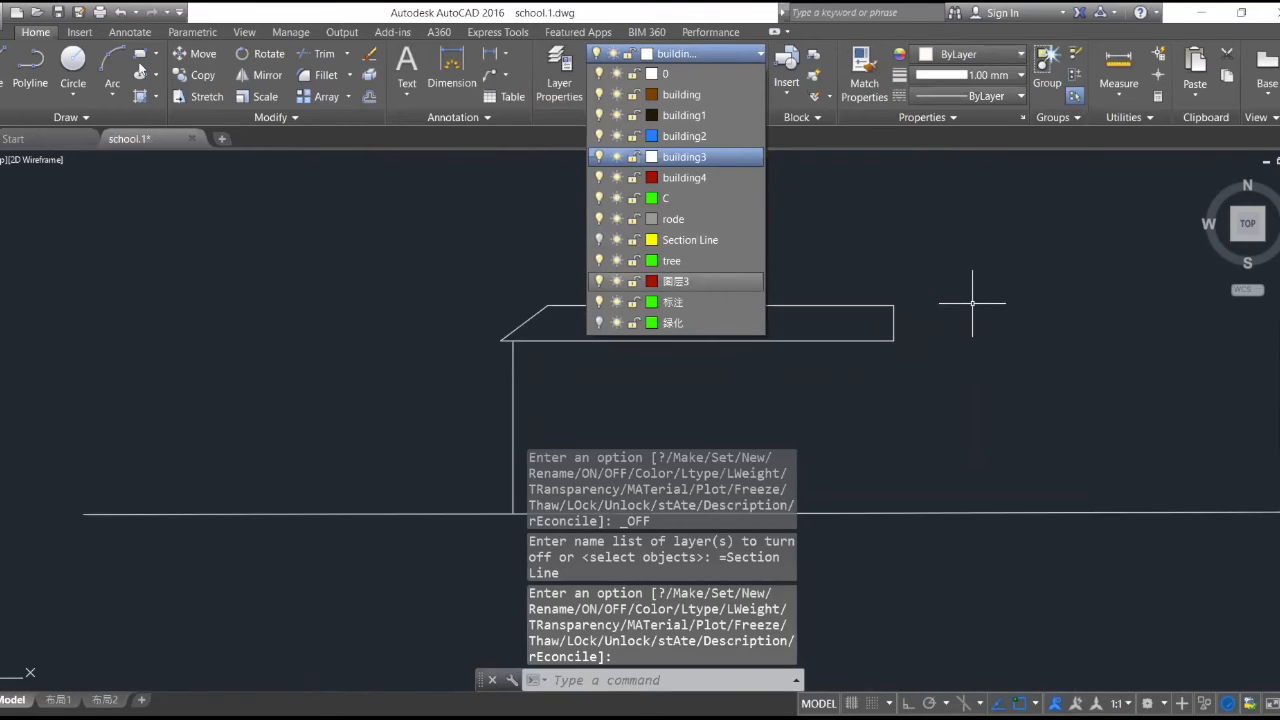
click(897, 337)
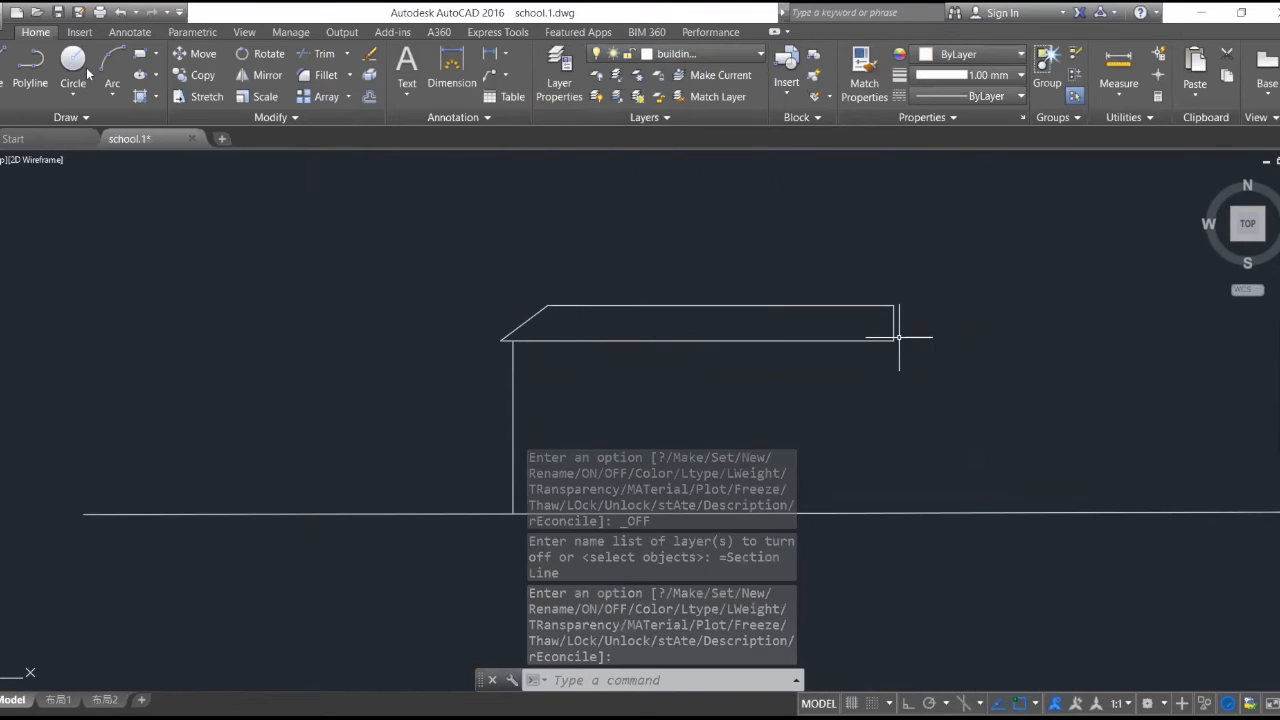
- Draw the building's east wall from the roof's lower east corner down to the section line
click(2, 68)
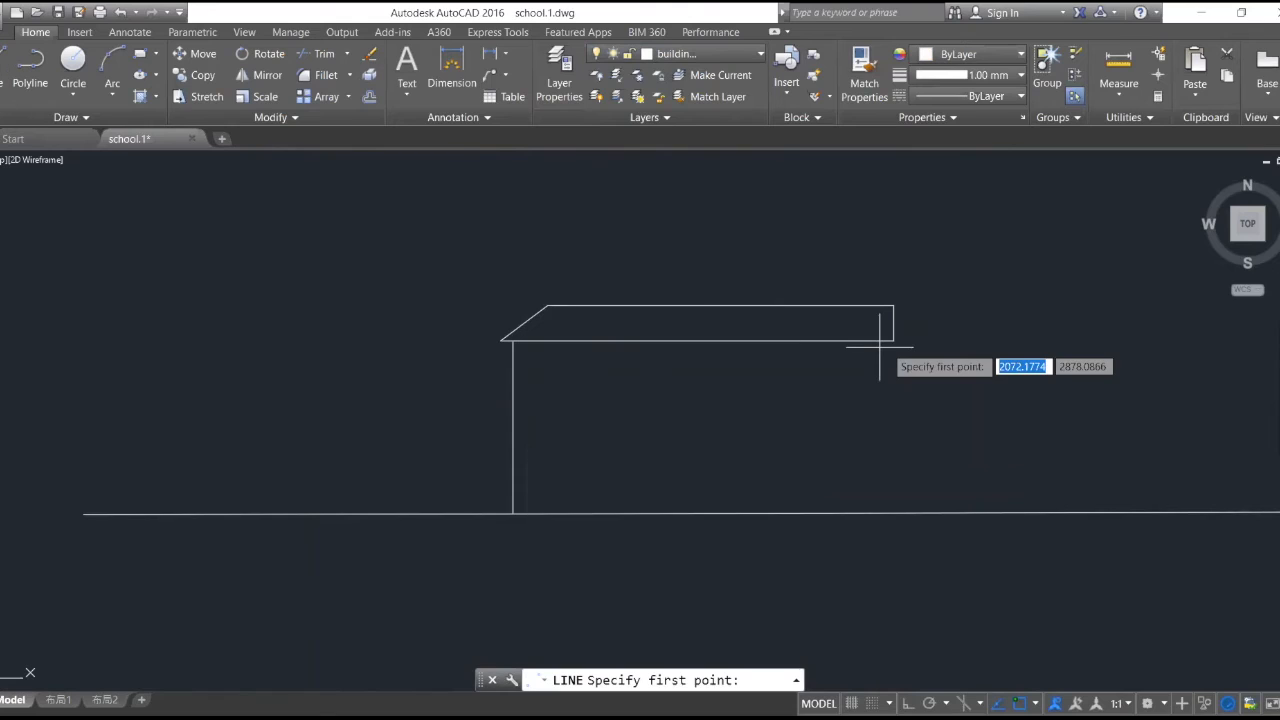
click(890, 342)
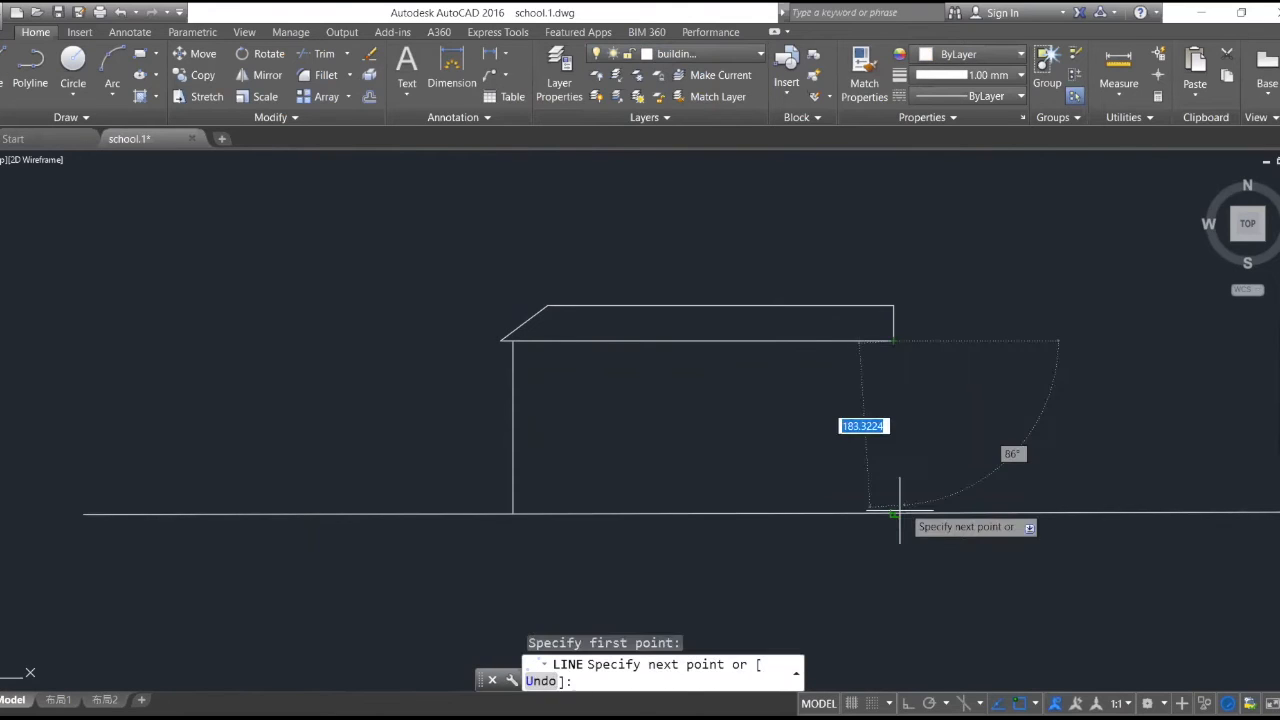
click(898, 513)
scroll(946, 410, down, 4)
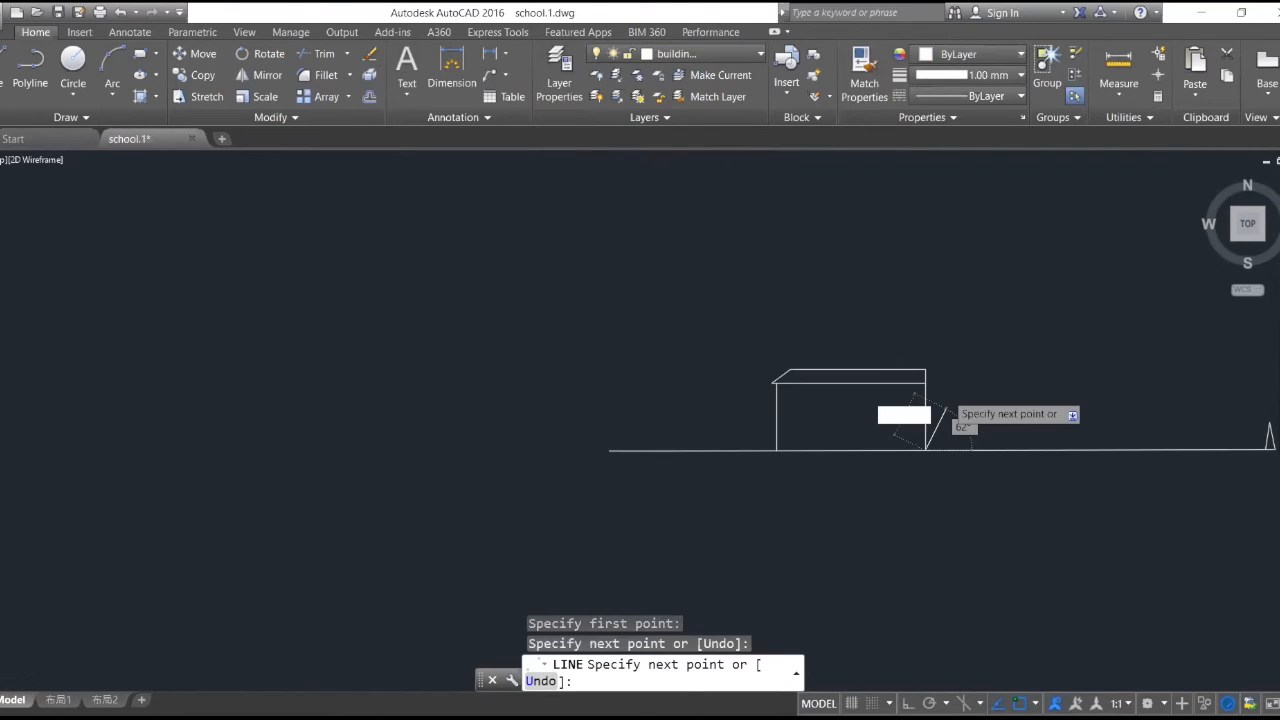
key(Escape)
- Examine the plan's trees and roads around the section line and compare them with the section drawn above
scroll(942, 408, down, 4)
scroll(944, 396, up, 4)
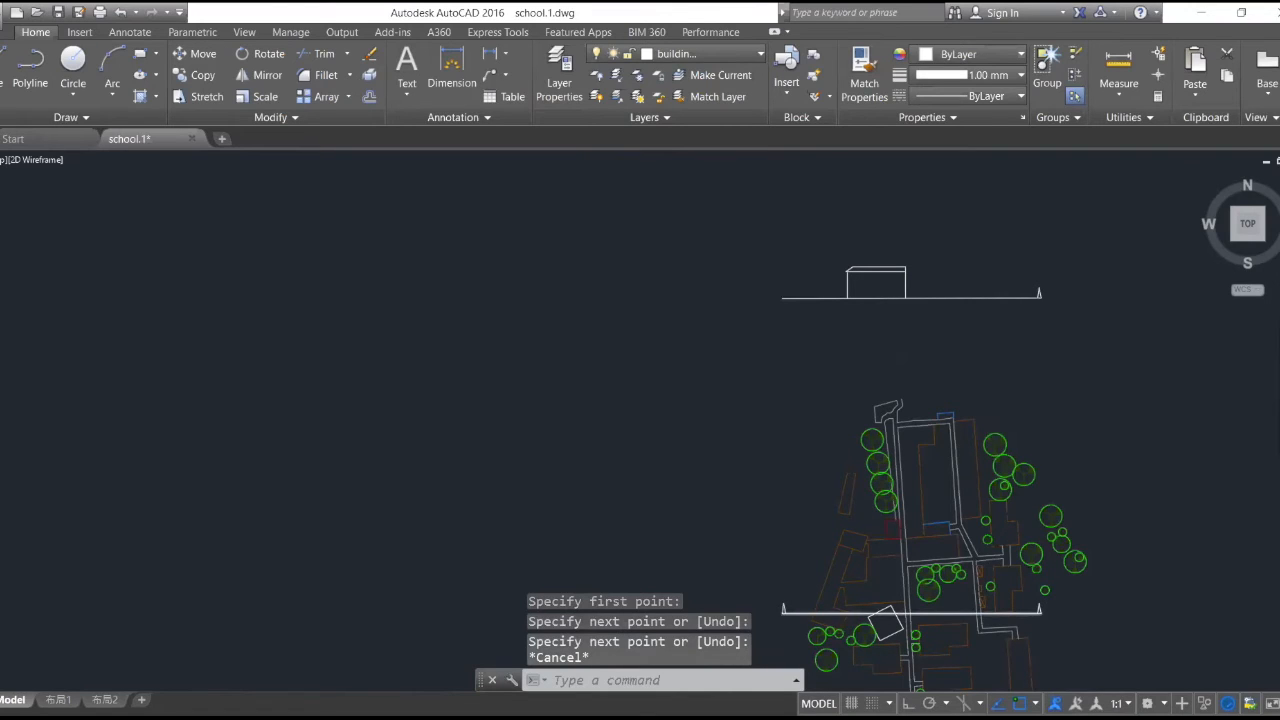
scroll(892, 610, up, 2)
scroll(916, 600, up, 3)
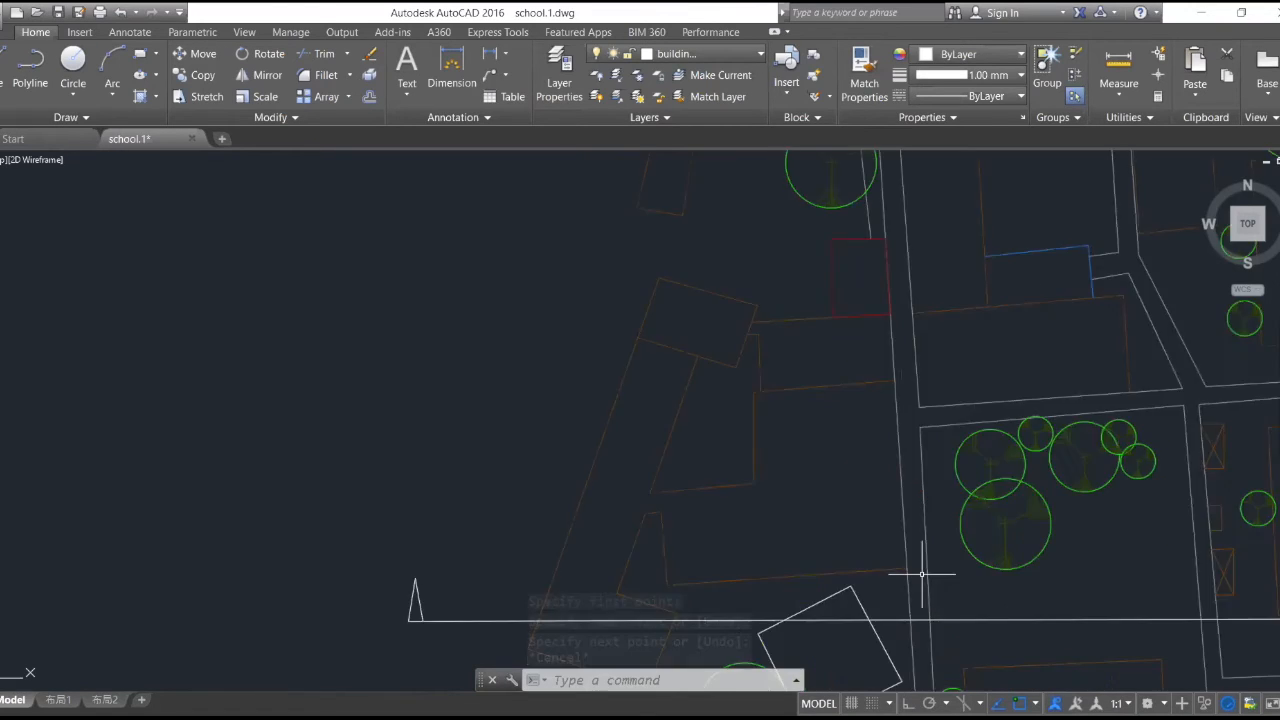
scroll(922, 574, down, 2)
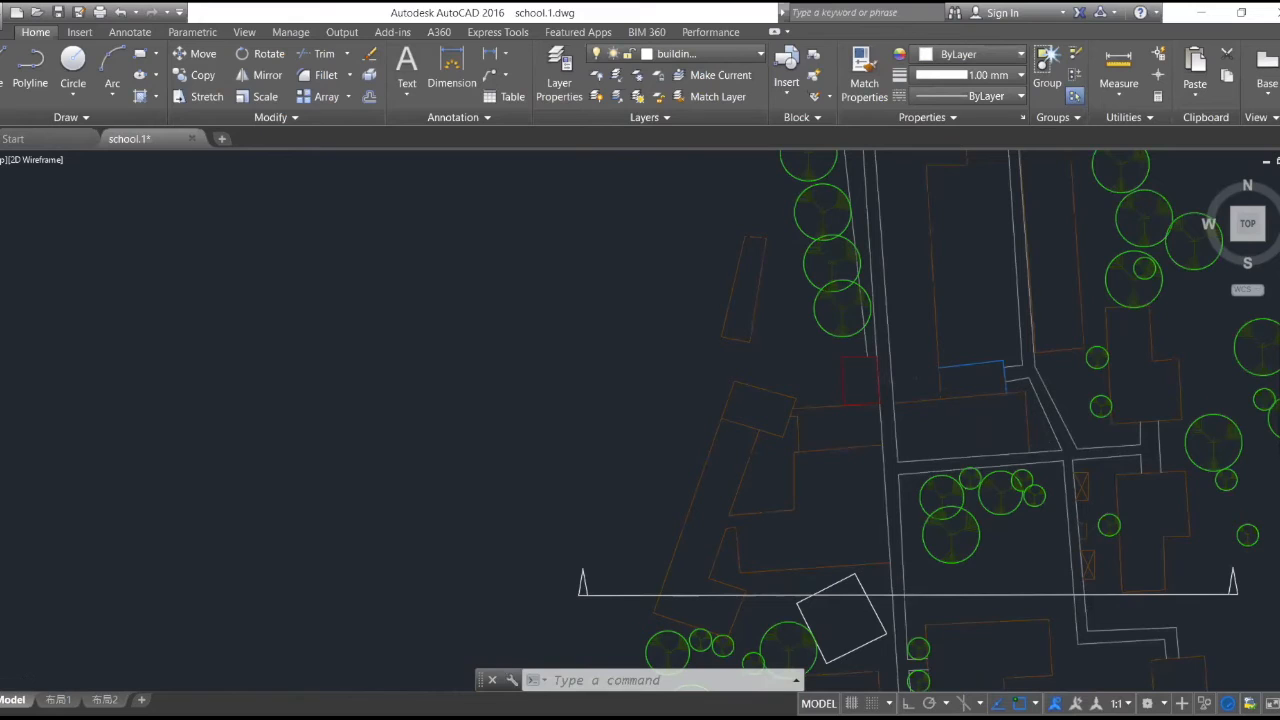
scroll(1017, 547, down, 4)
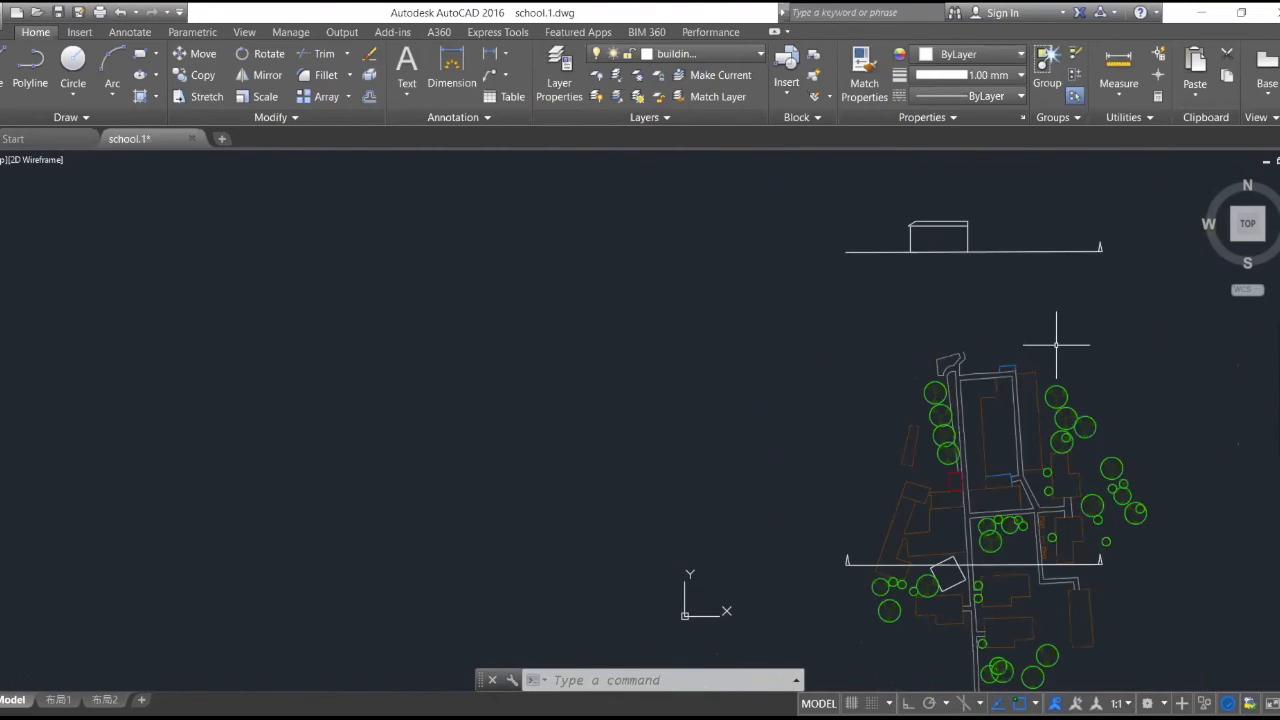
scroll(1065, 326, up, 2)
scroll(1065, 326, up, 2)
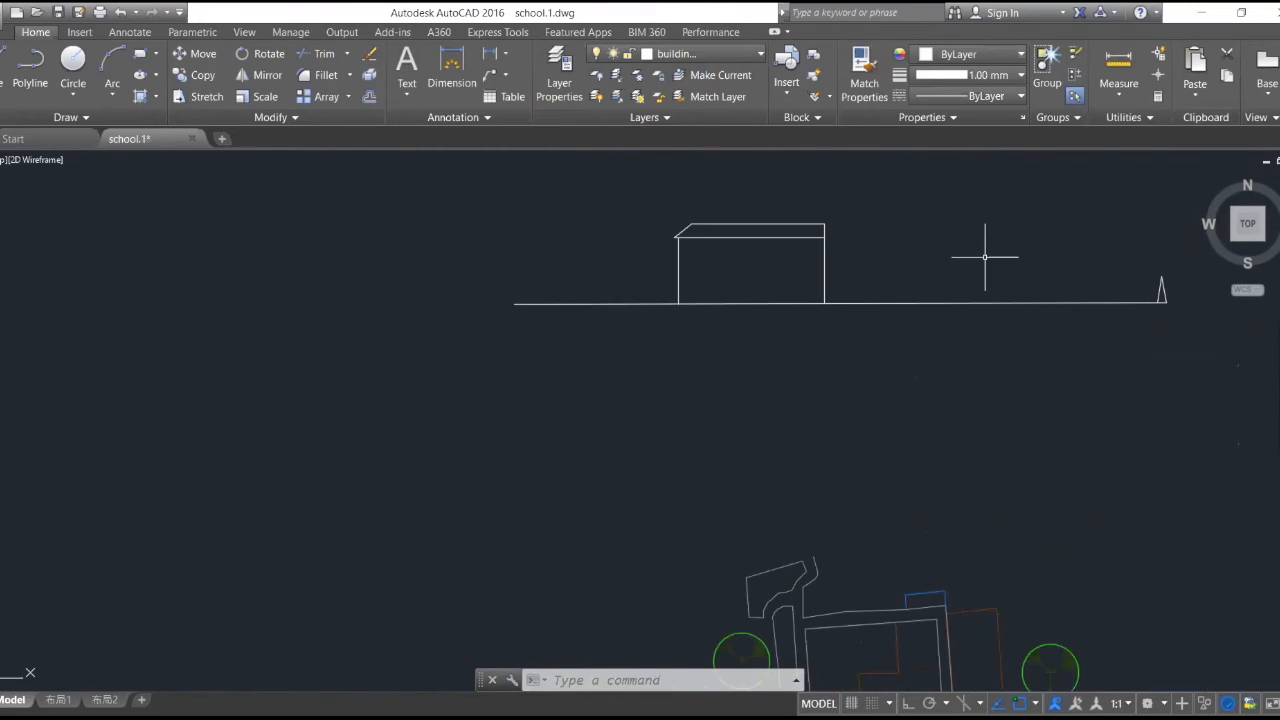
- Make tree the current layer and, with Ortho on, project the centre of the large tree just north of the plan's section line up to the copied section line
click(700, 53)
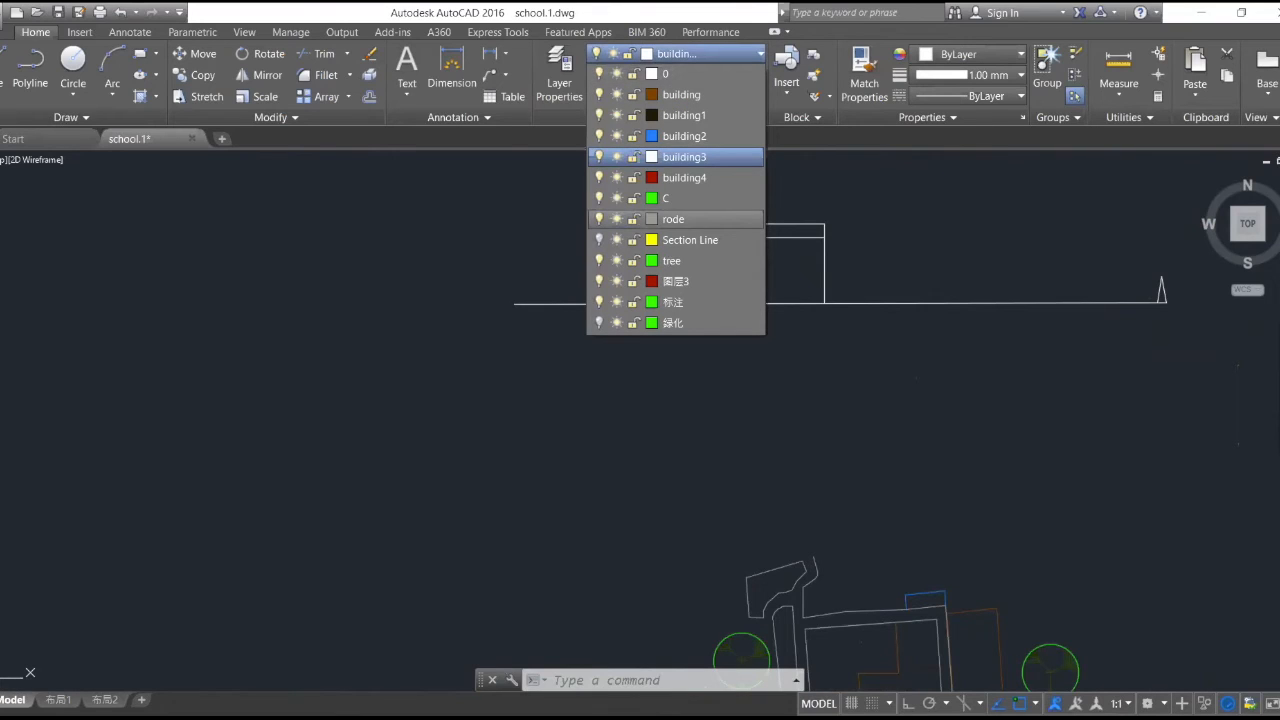
click(676, 260)
scroll(826, 264, down, 3)
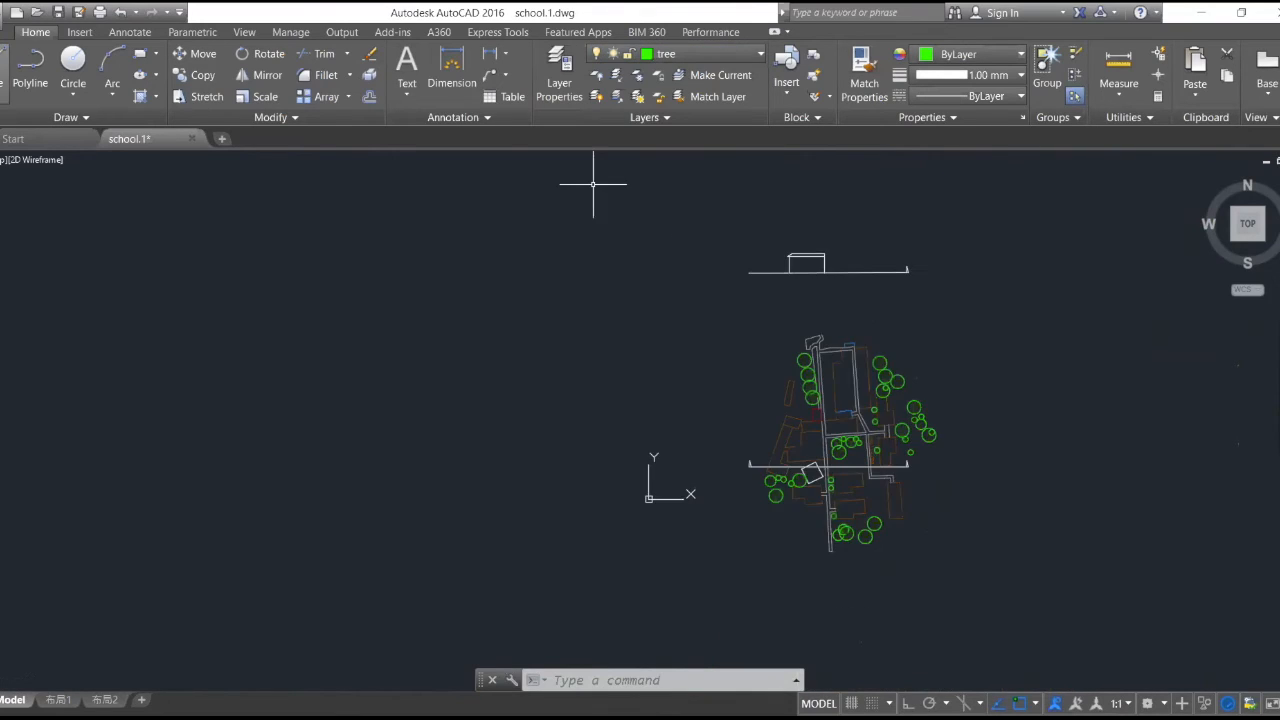
click(3, 75)
scroll(850, 401, up, 1)
scroll(850, 387, up, 1)
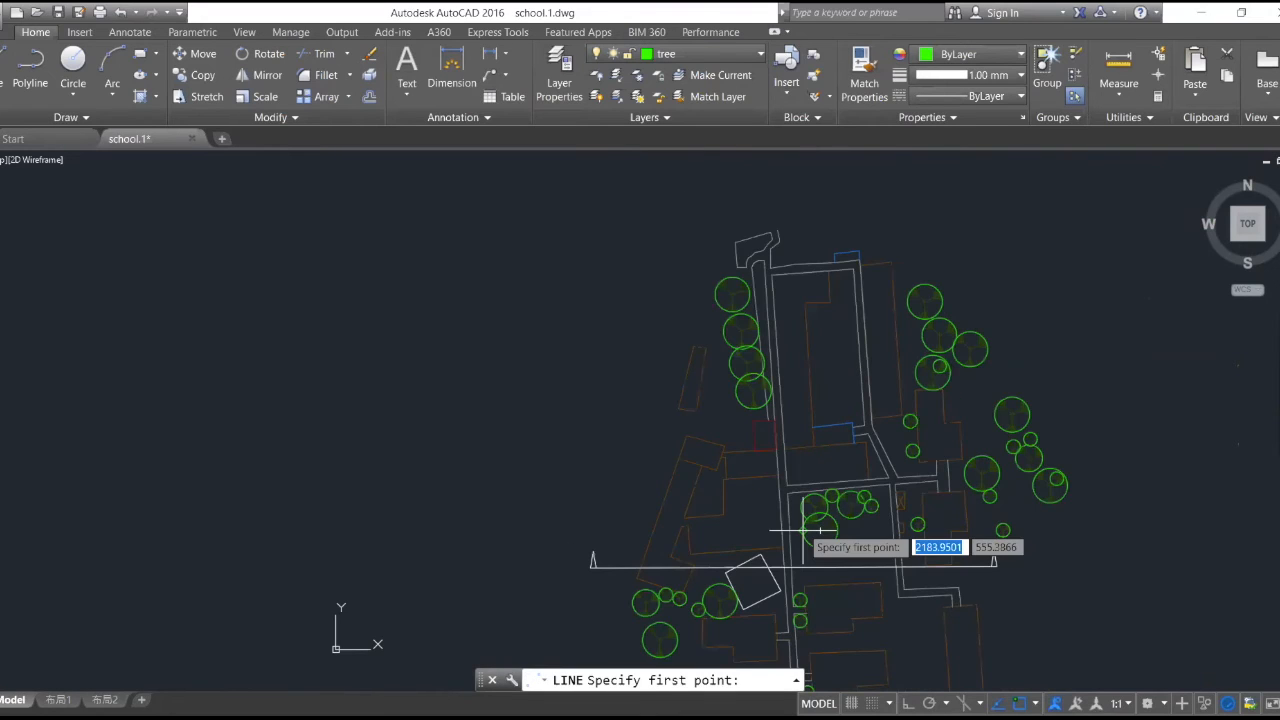
click(819, 531)
scroll(822, 531, up, 3)
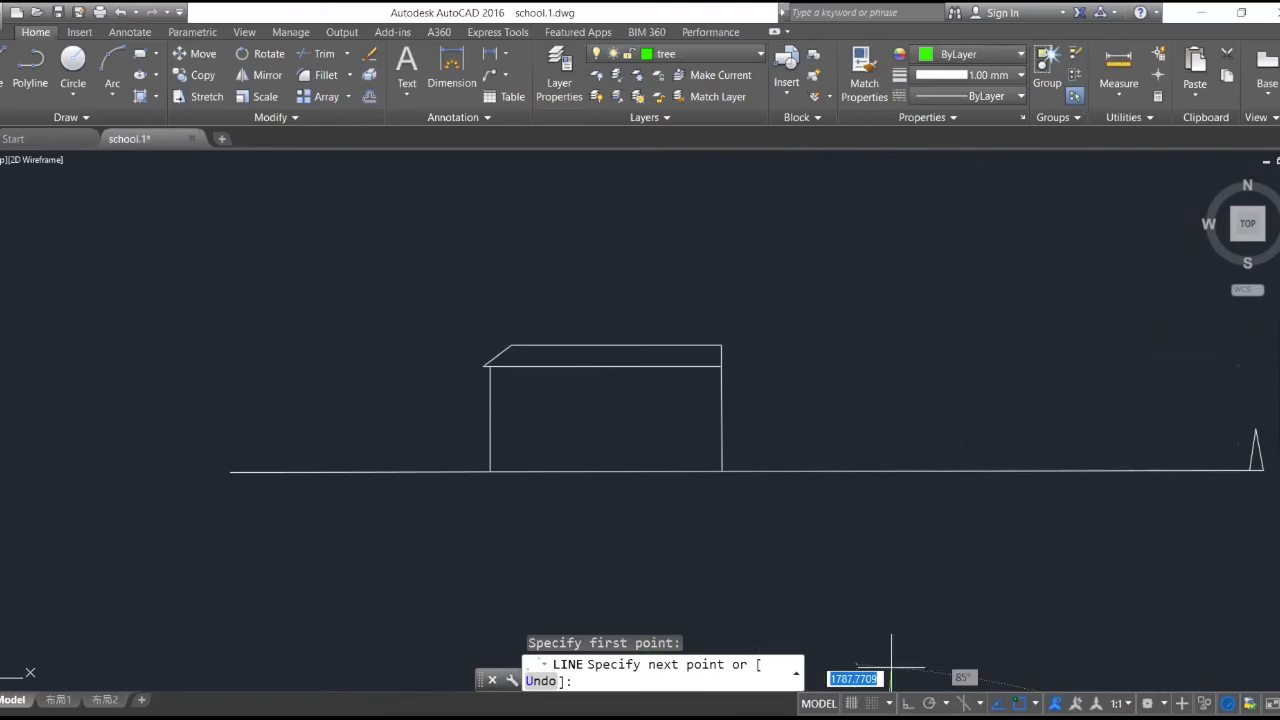
key(F8)
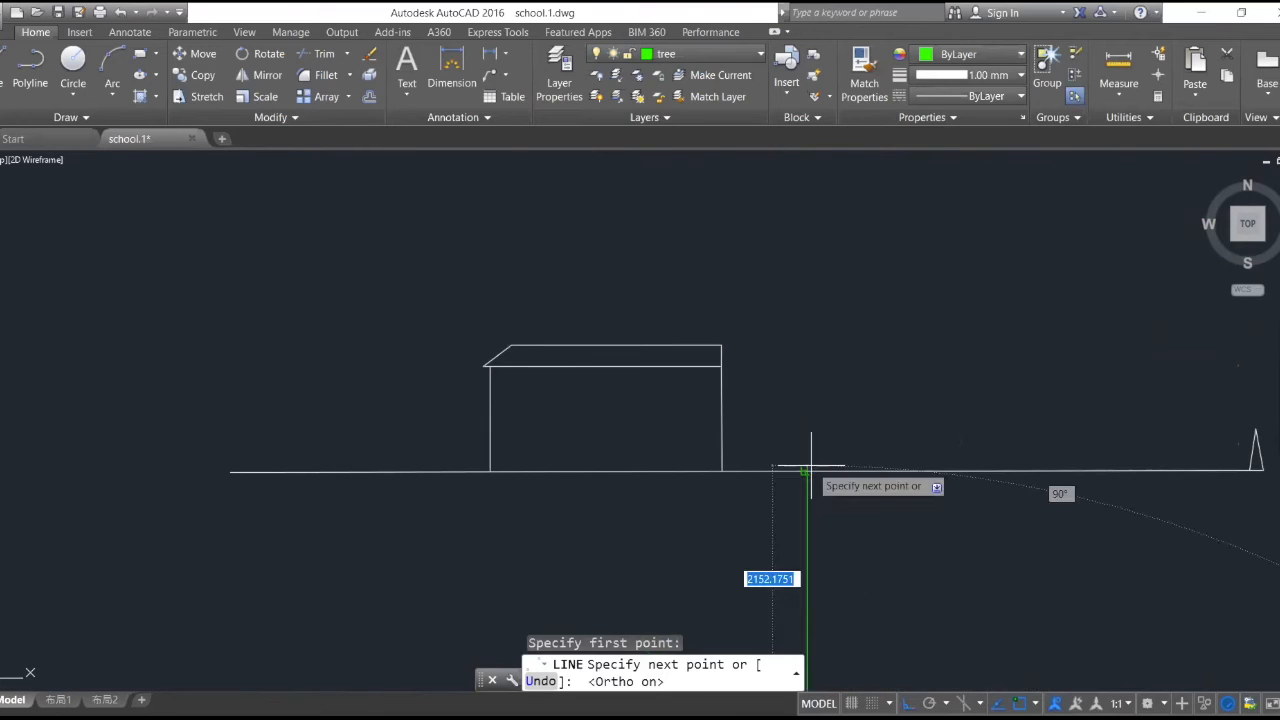
click(809, 467)
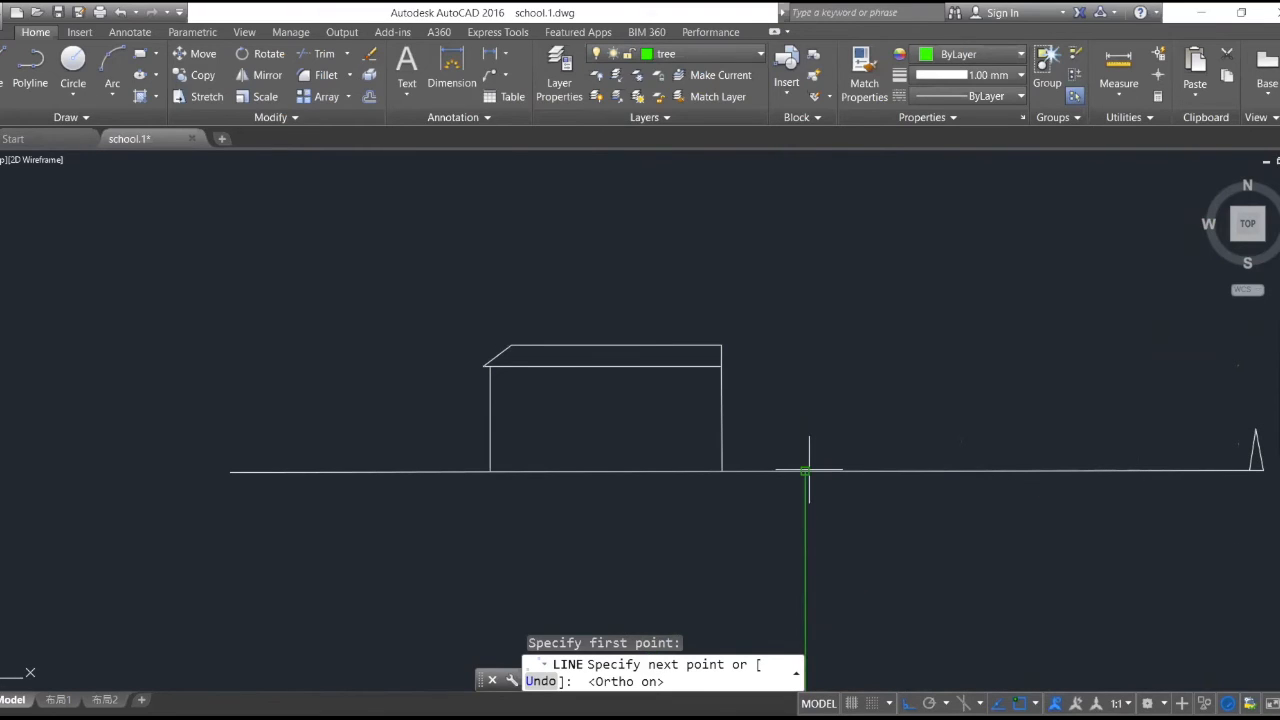
key(Return)
scroll(857, 380, down, 2)
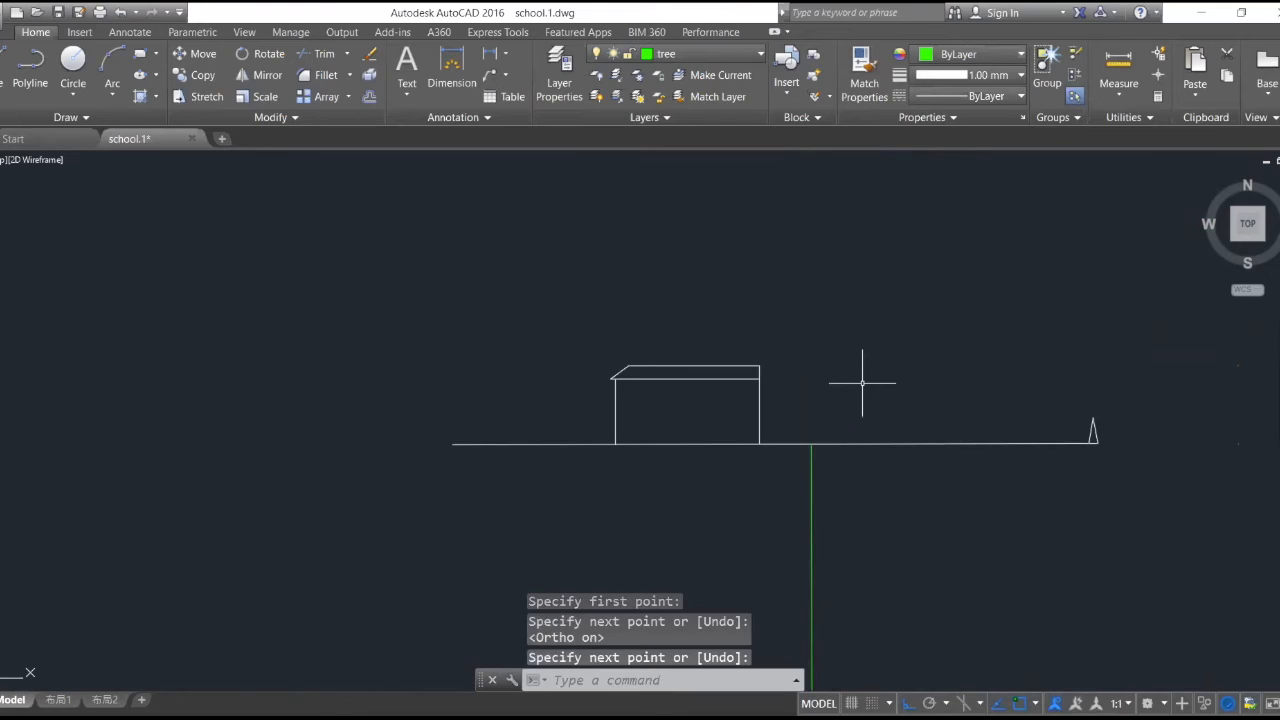
- Draw a short vertical tree trunk upward from the point where the tree's projection line meets the section line
scroll(862, 377, up, 2)
key(Return)
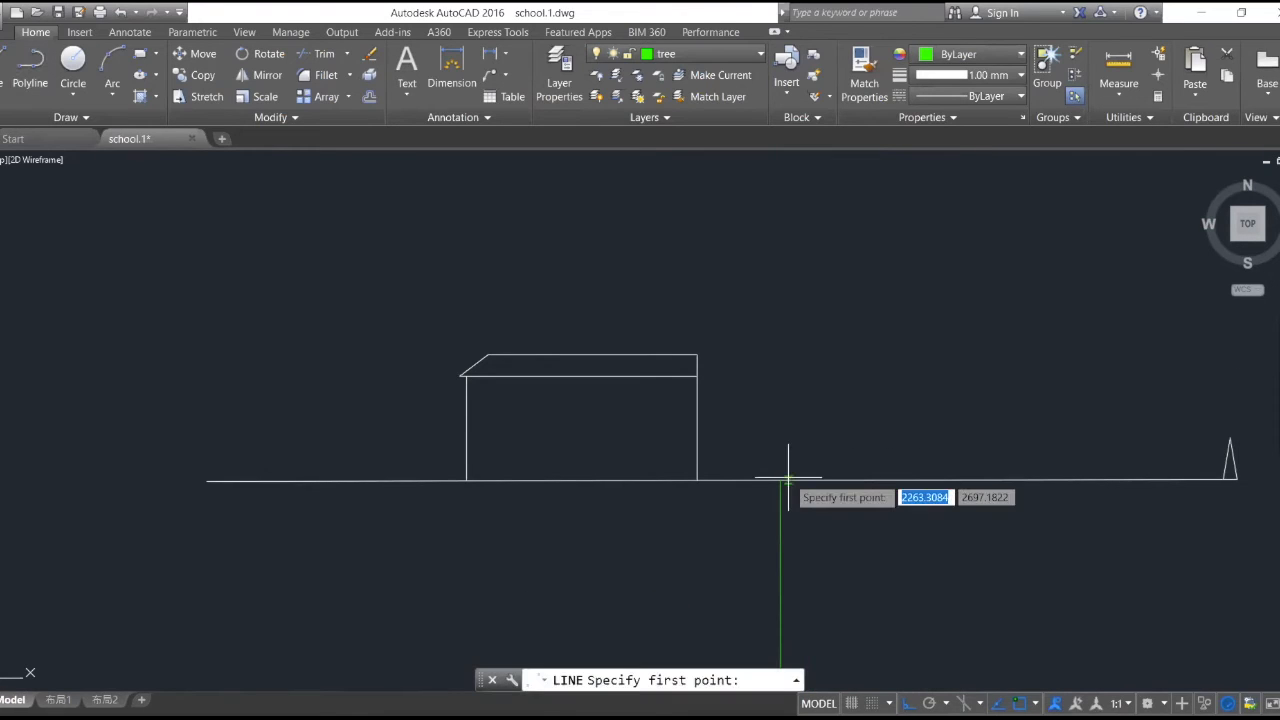
scroll(788, 481, up, 3)
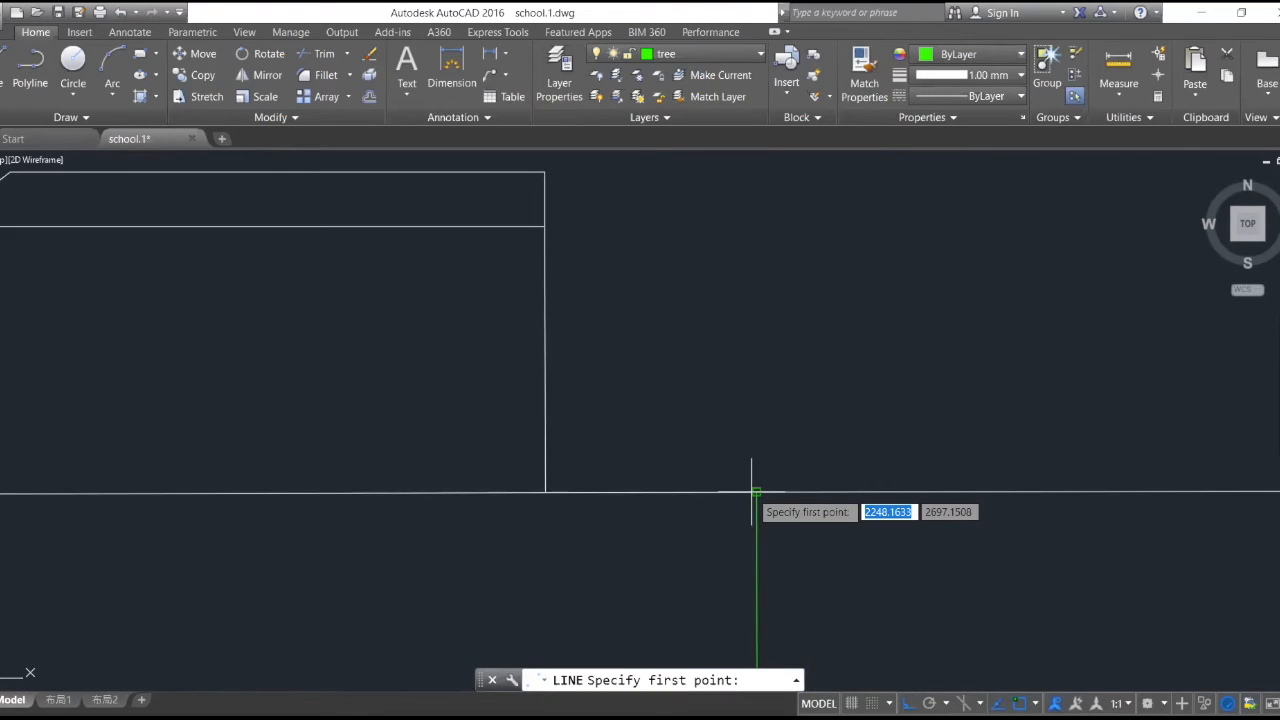
click(756, 492)
click(756, 378)
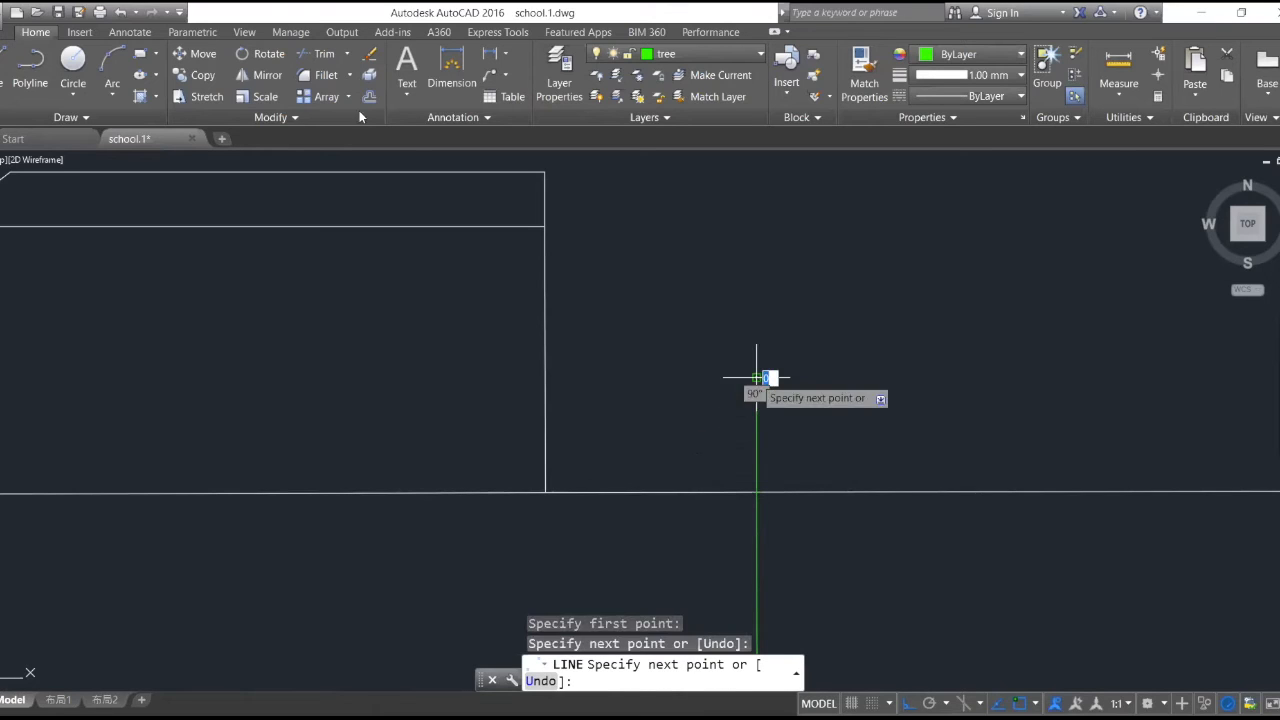
key(Escape)
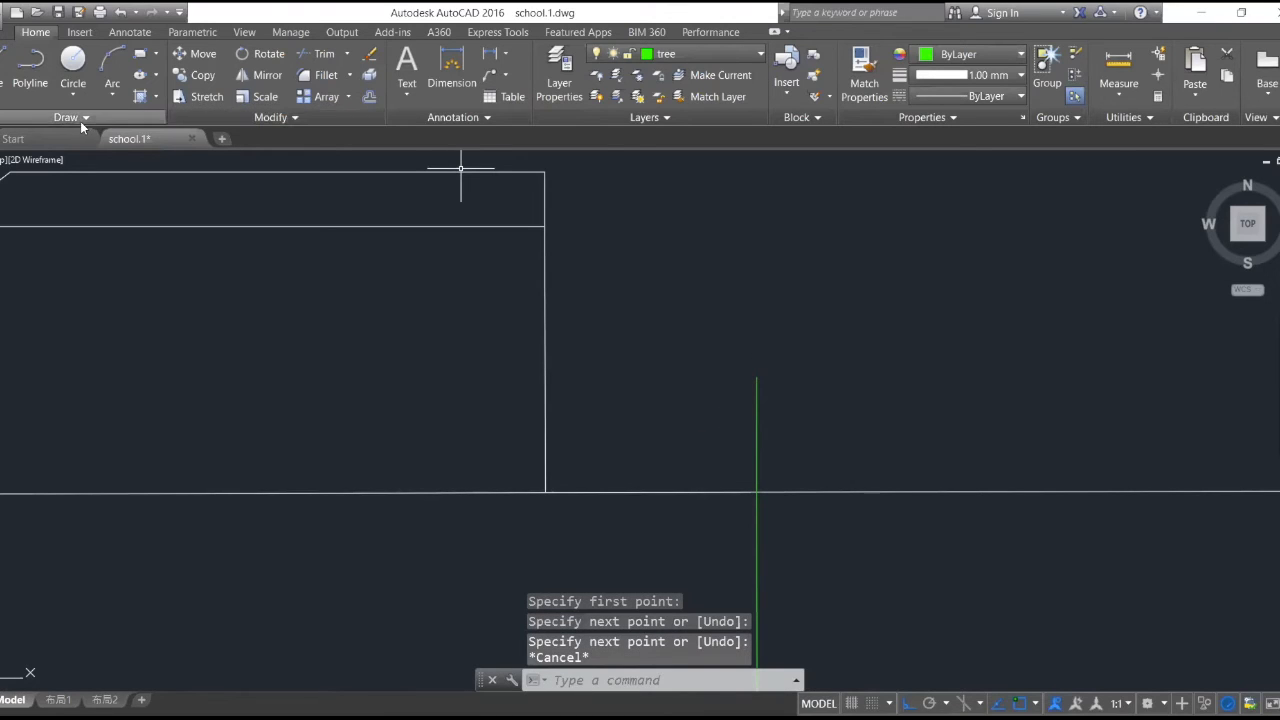
- Start a spline for the tree crown at the trunk's top, turn Ortho off and place the first points of its west side
click(82, 119)
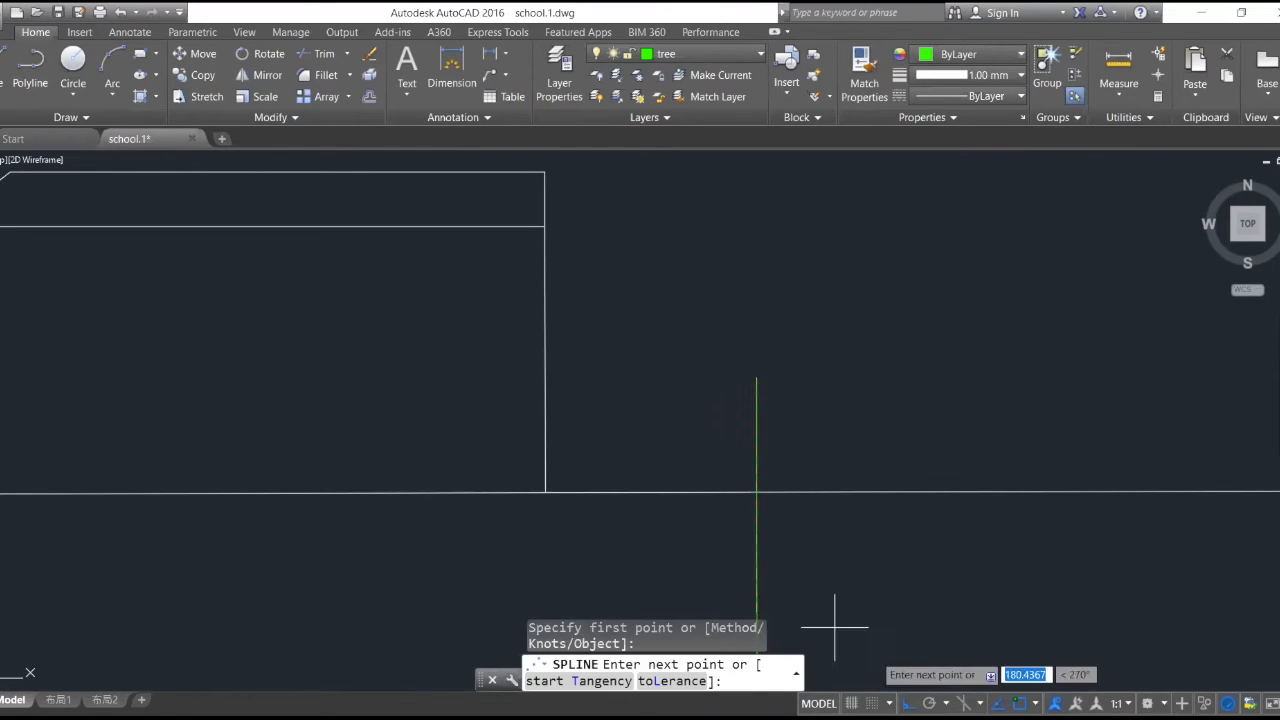
click(907, 702)
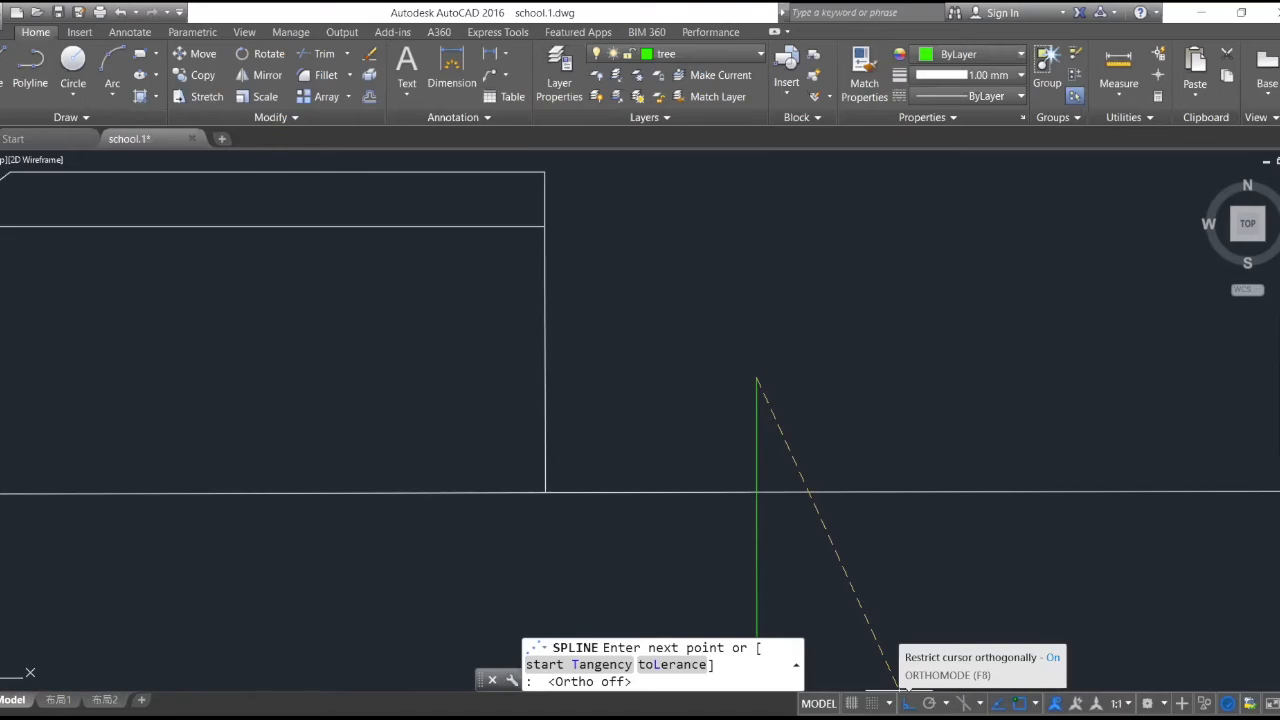
click(724, 404)
click(661, 352)
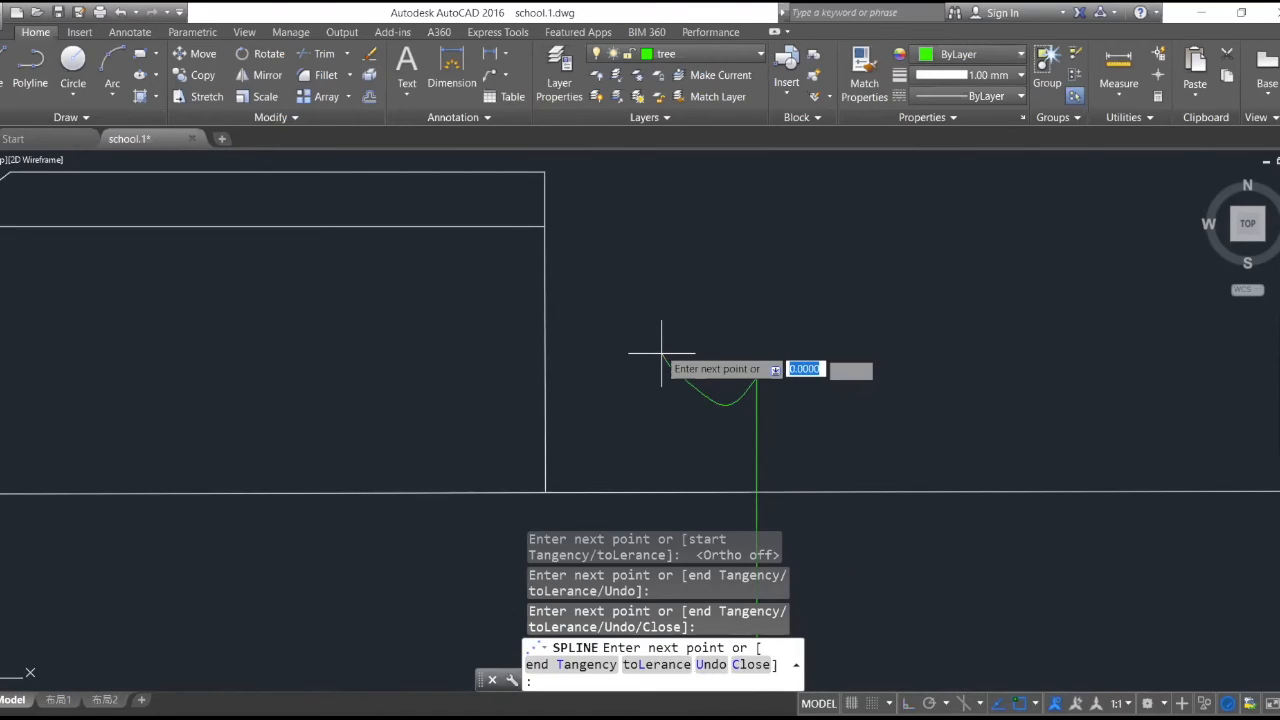
click(693, 307)
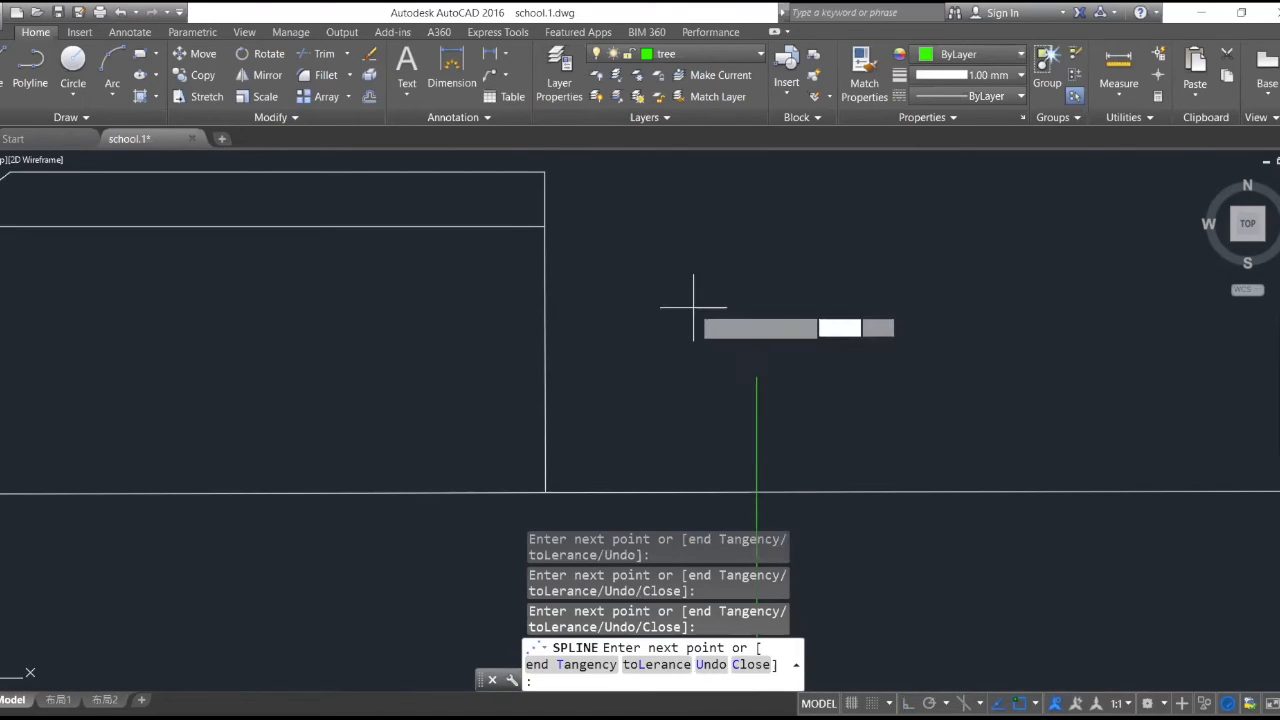
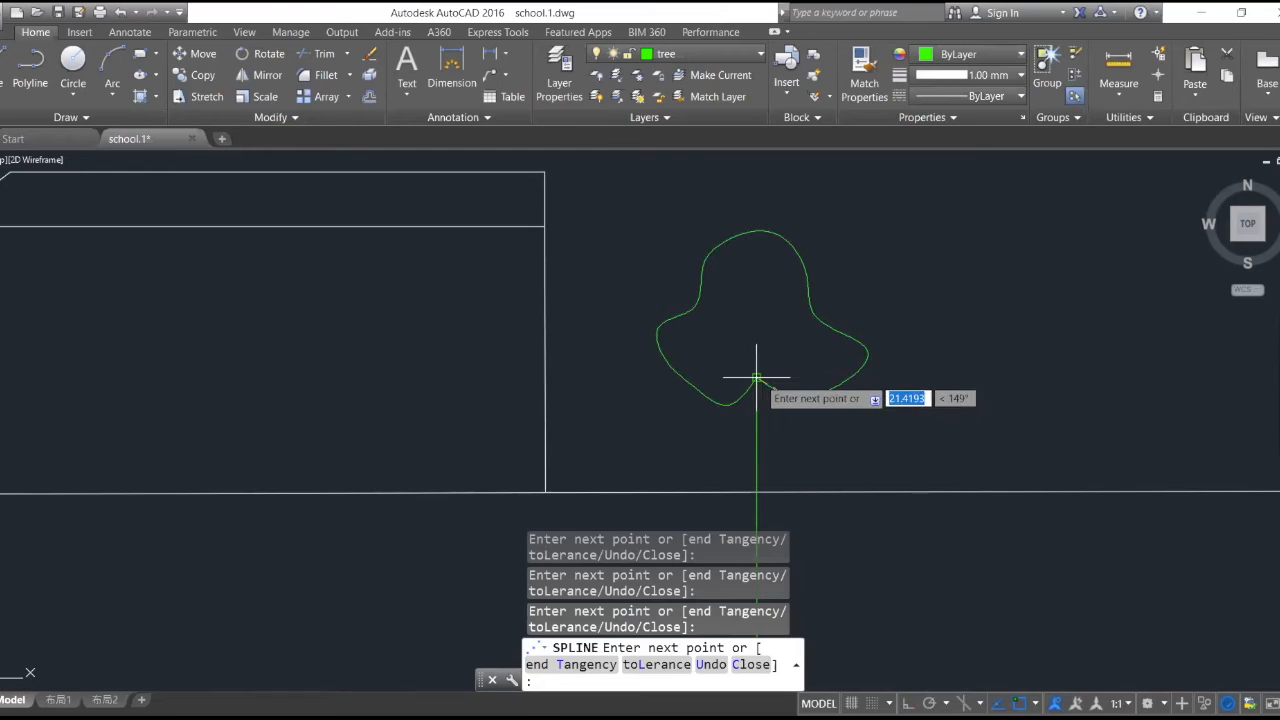
- Discard the unfinished crown outline and draw a new three-lobed tree crown as a spline that starts and ends at the trunk's top
key(Escape)
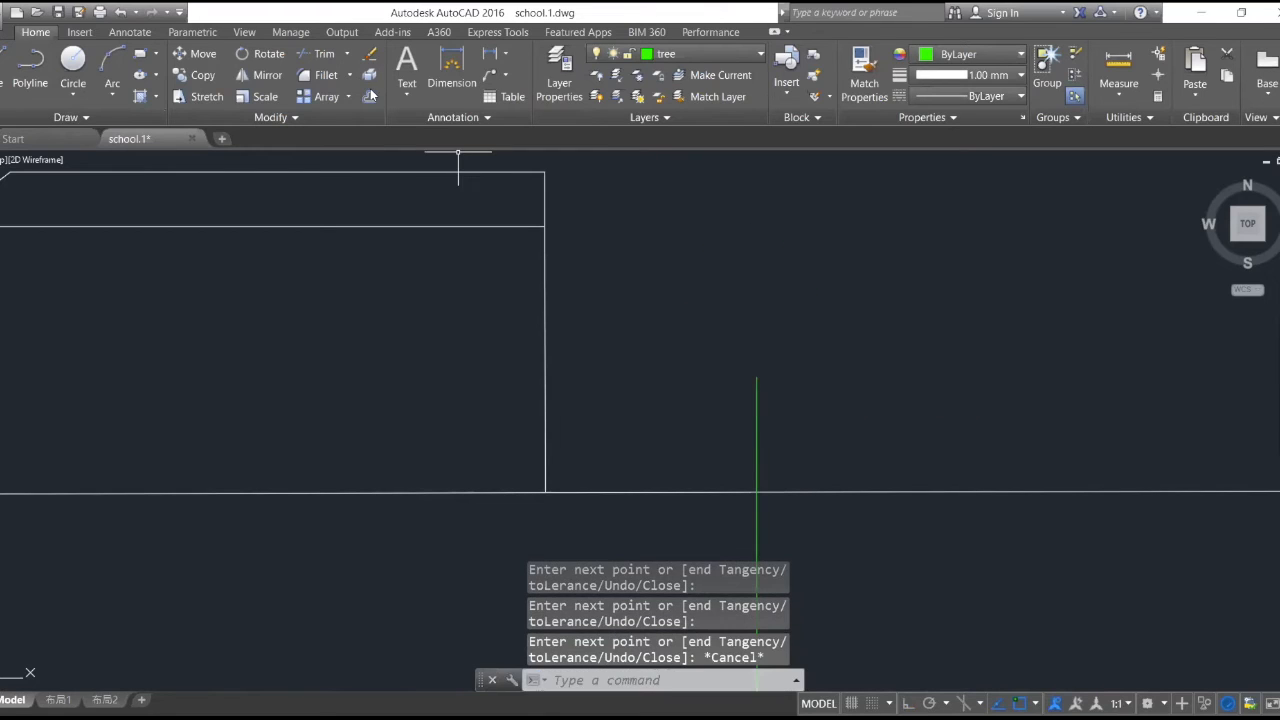
click(137, 118)
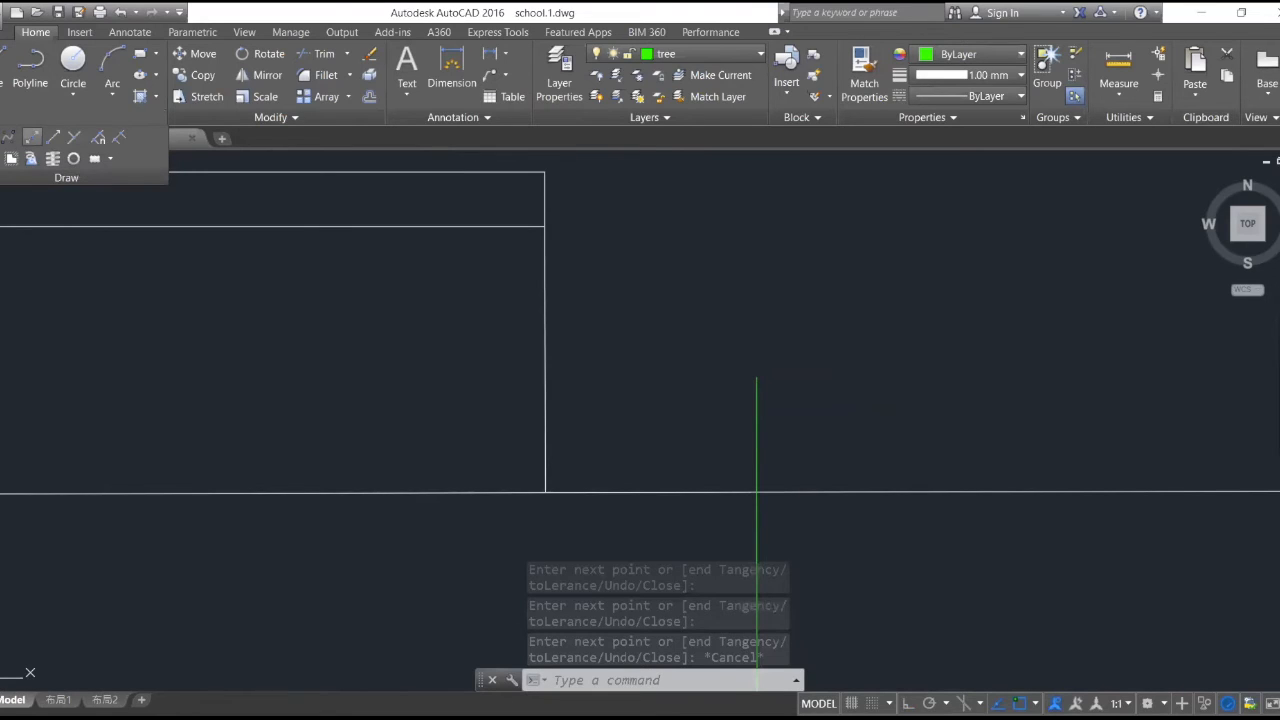
click(32, 137)
click(731, 407)
click(714, 390)
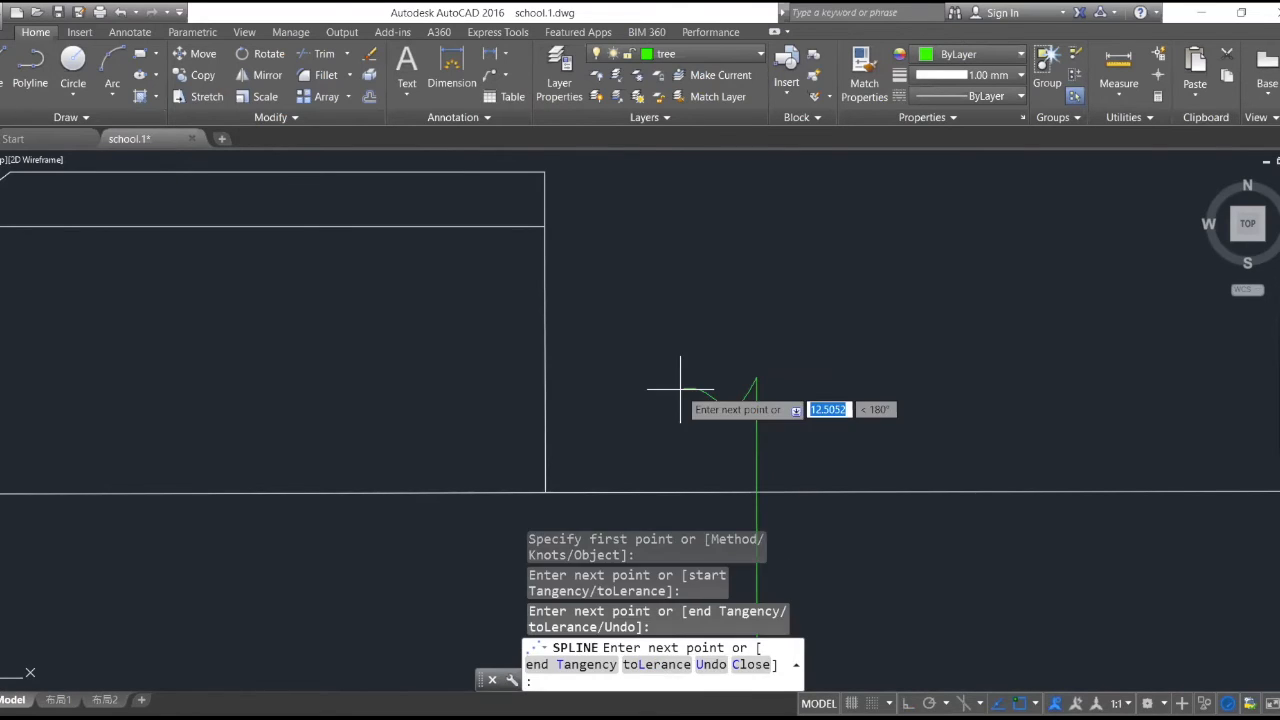
click(680, 390)
click(657, 372)
click(712, 300)
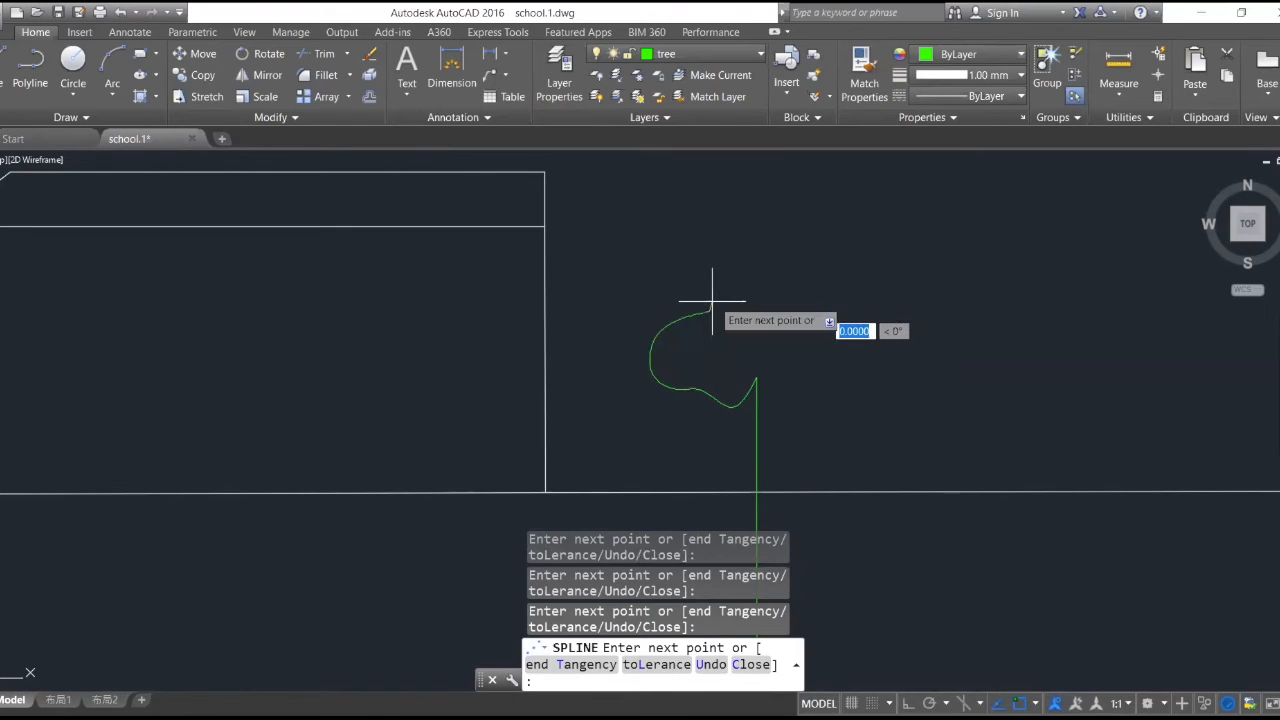
click(746, 222)
click(786, 257)
click(778, 292)
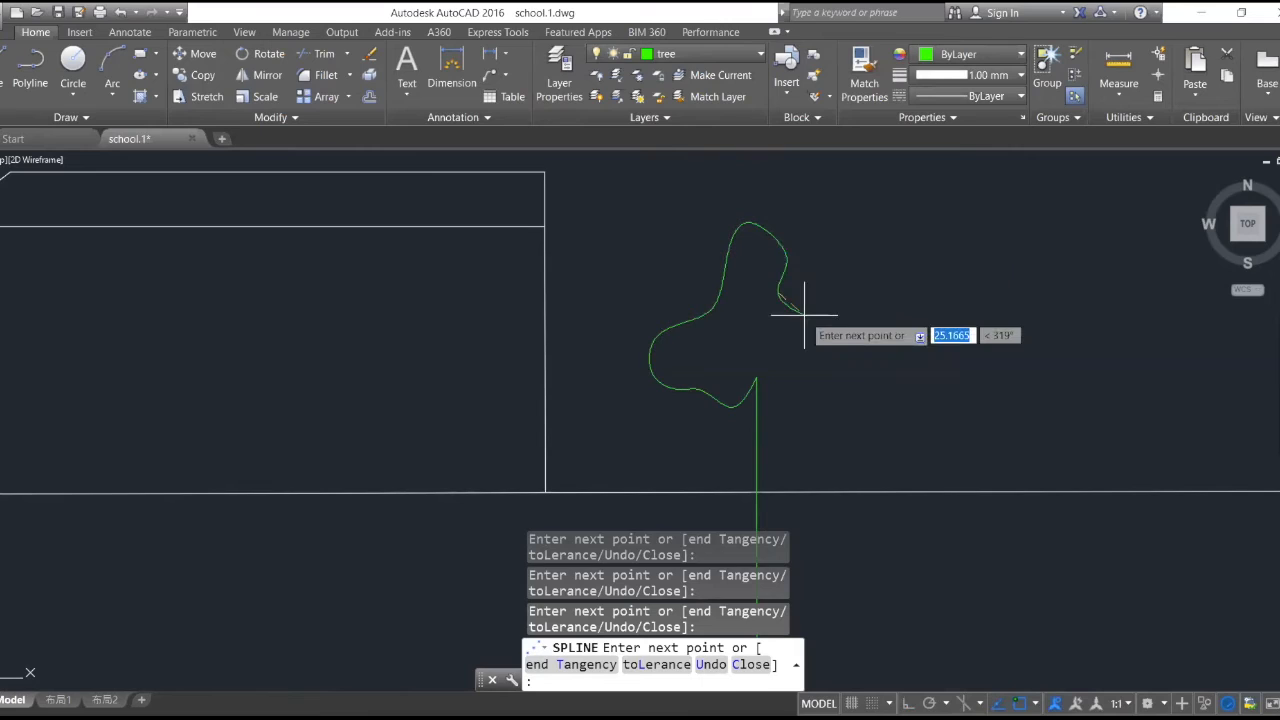
click(845, 342)
click(829, 405)
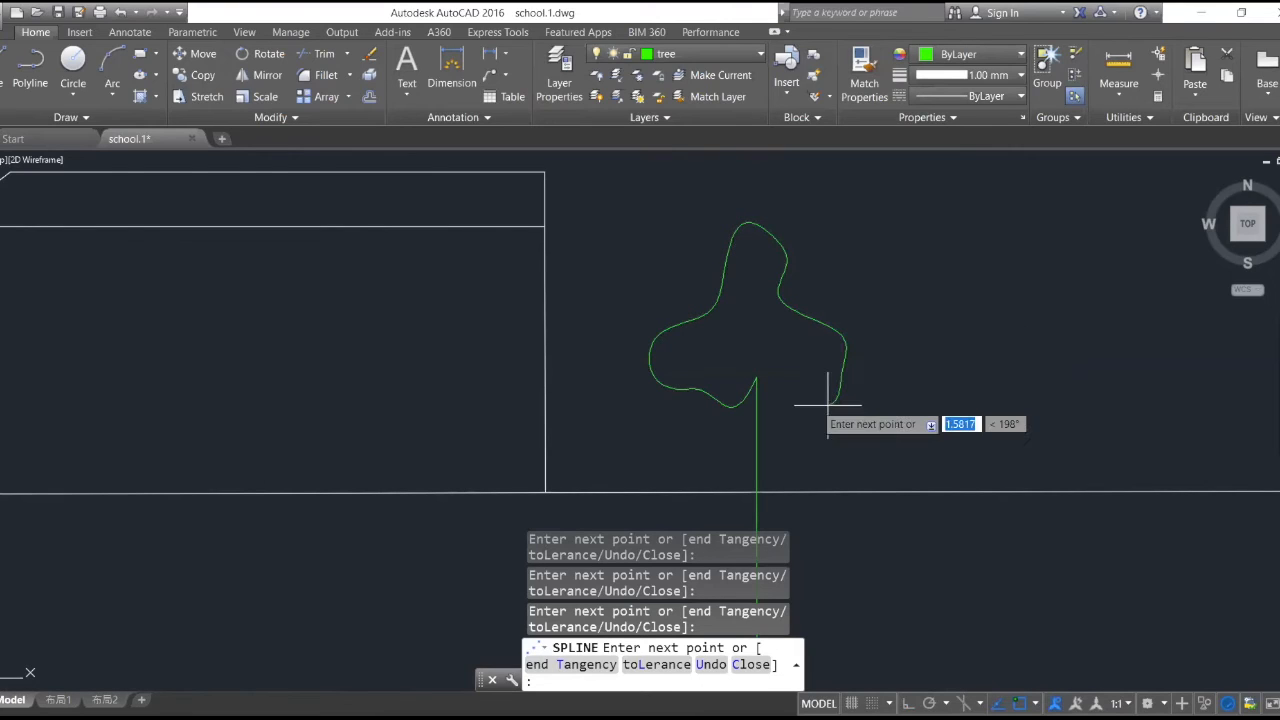
click(796, 400)
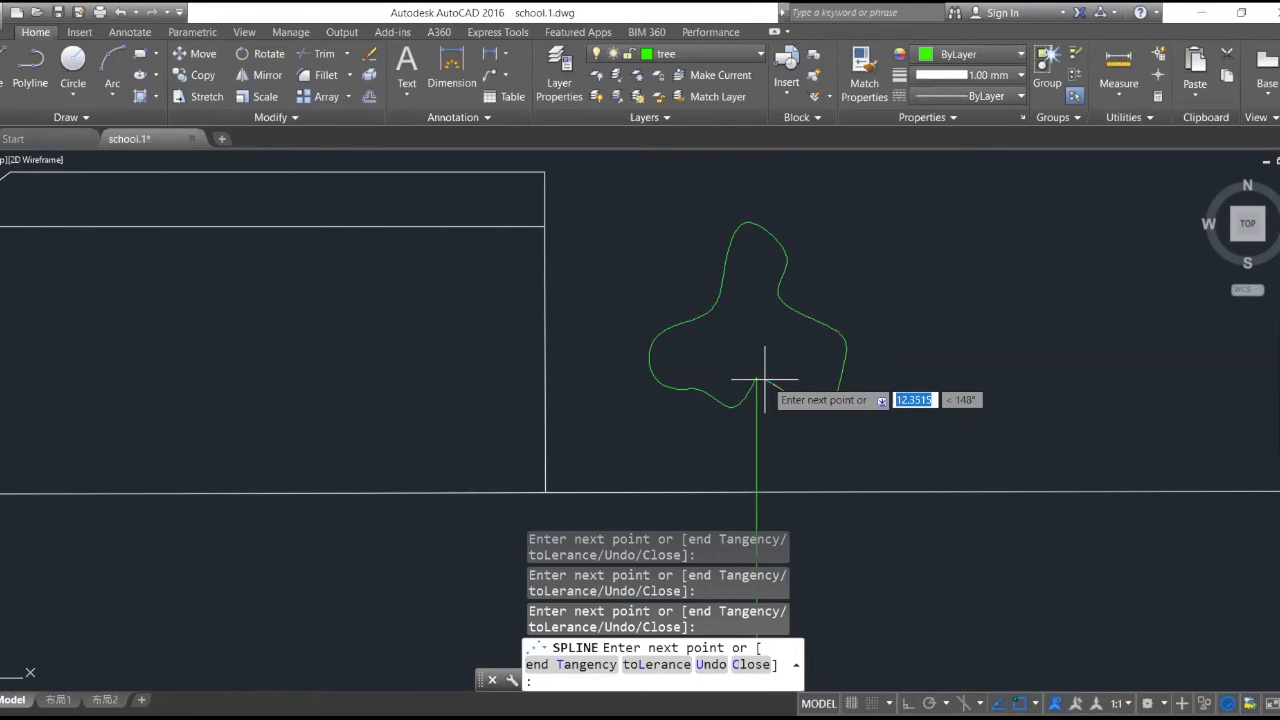
click(756, 378)
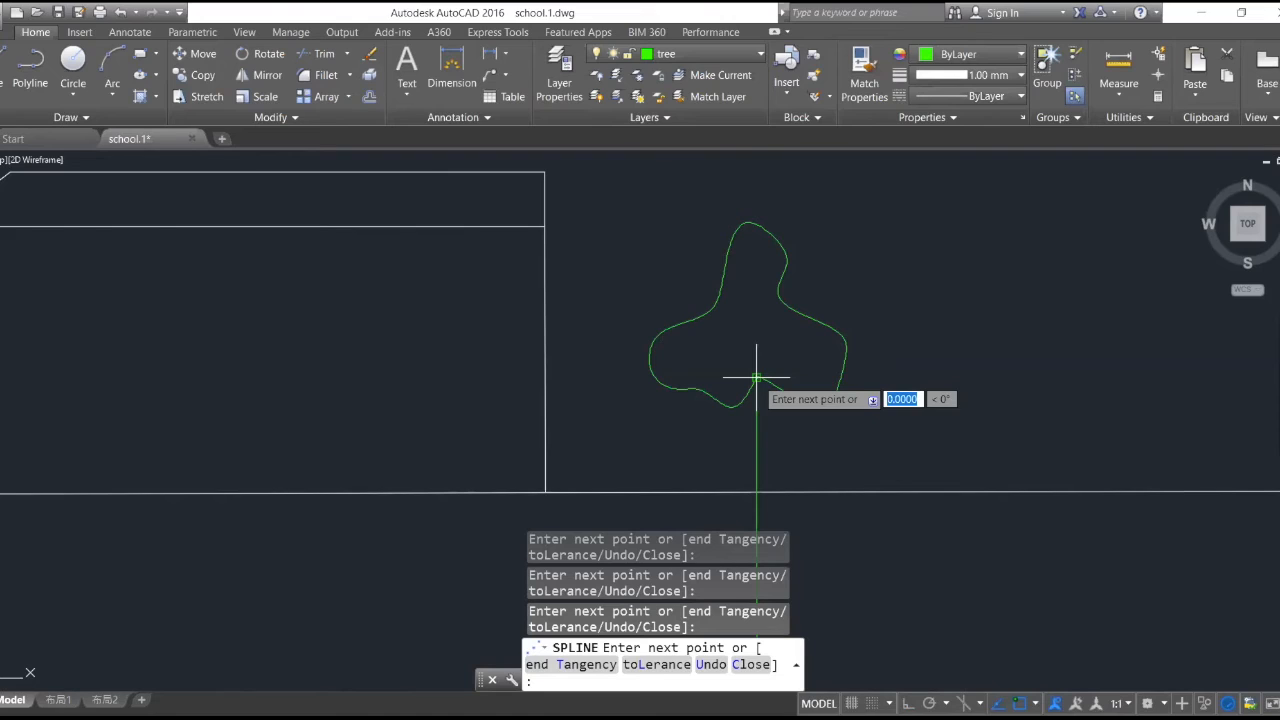
key(Return)
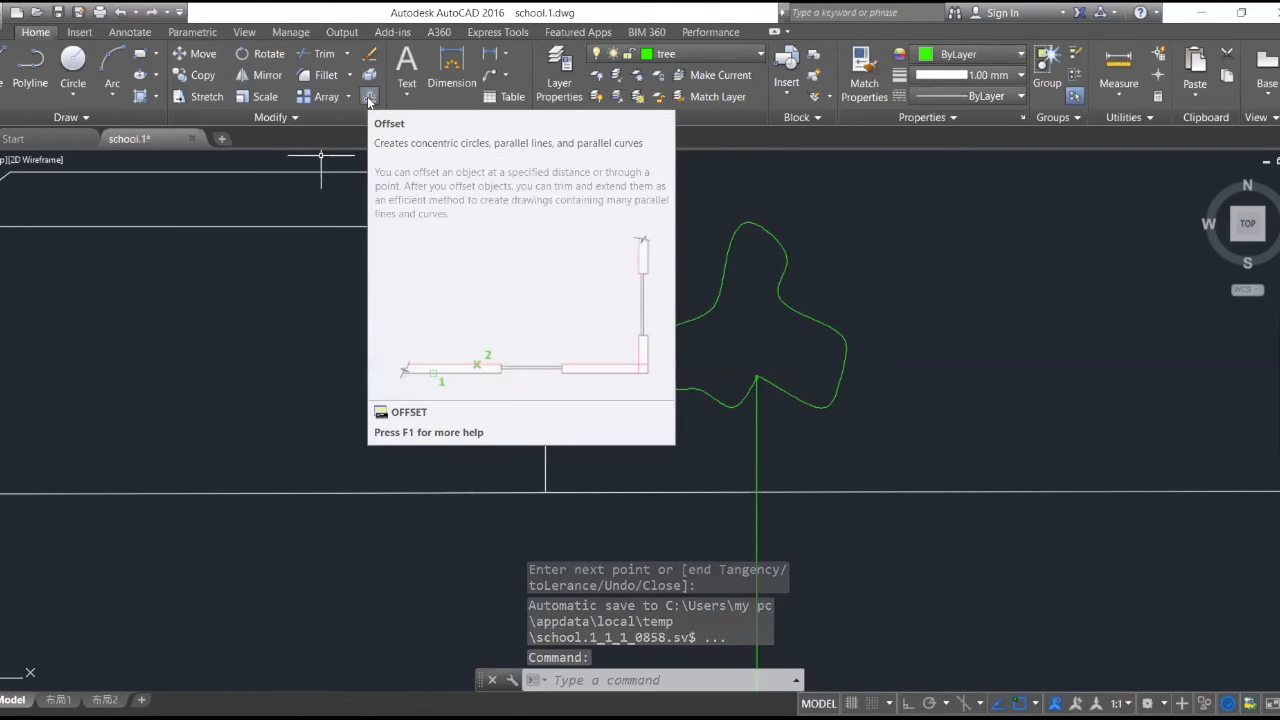
click(370, 95)
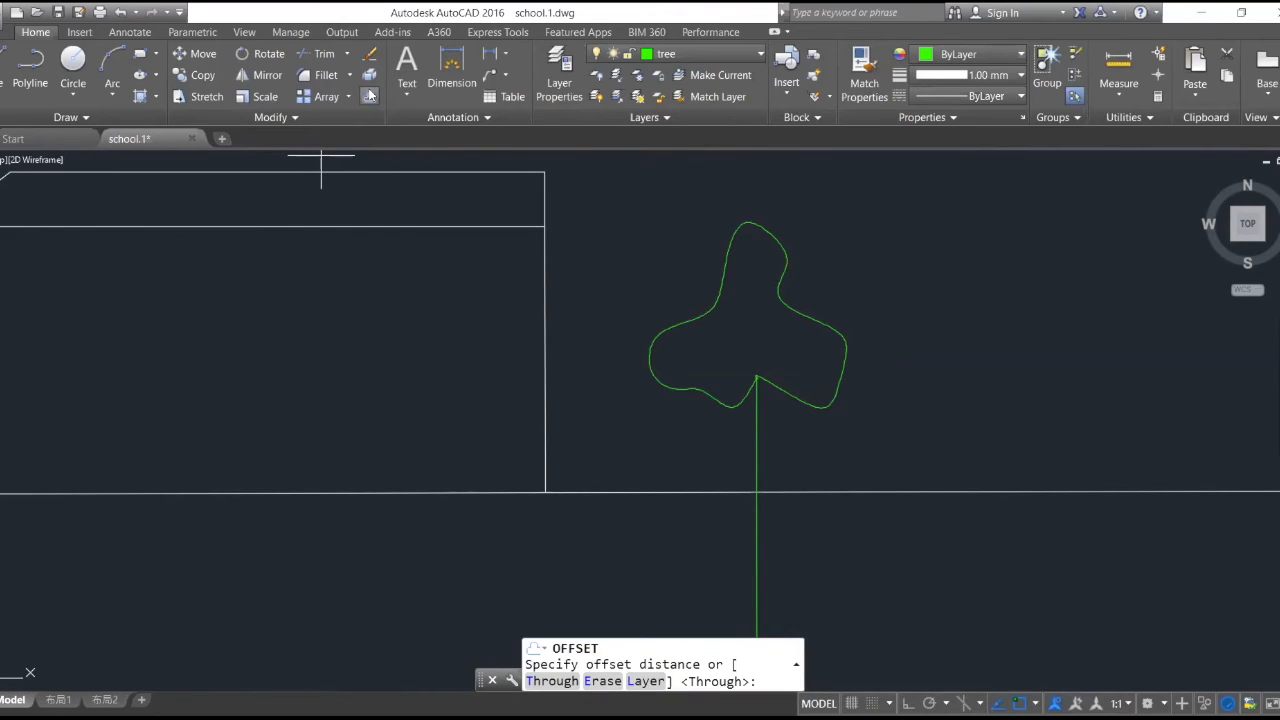
text(2)
key(BackSpace)
text(100)
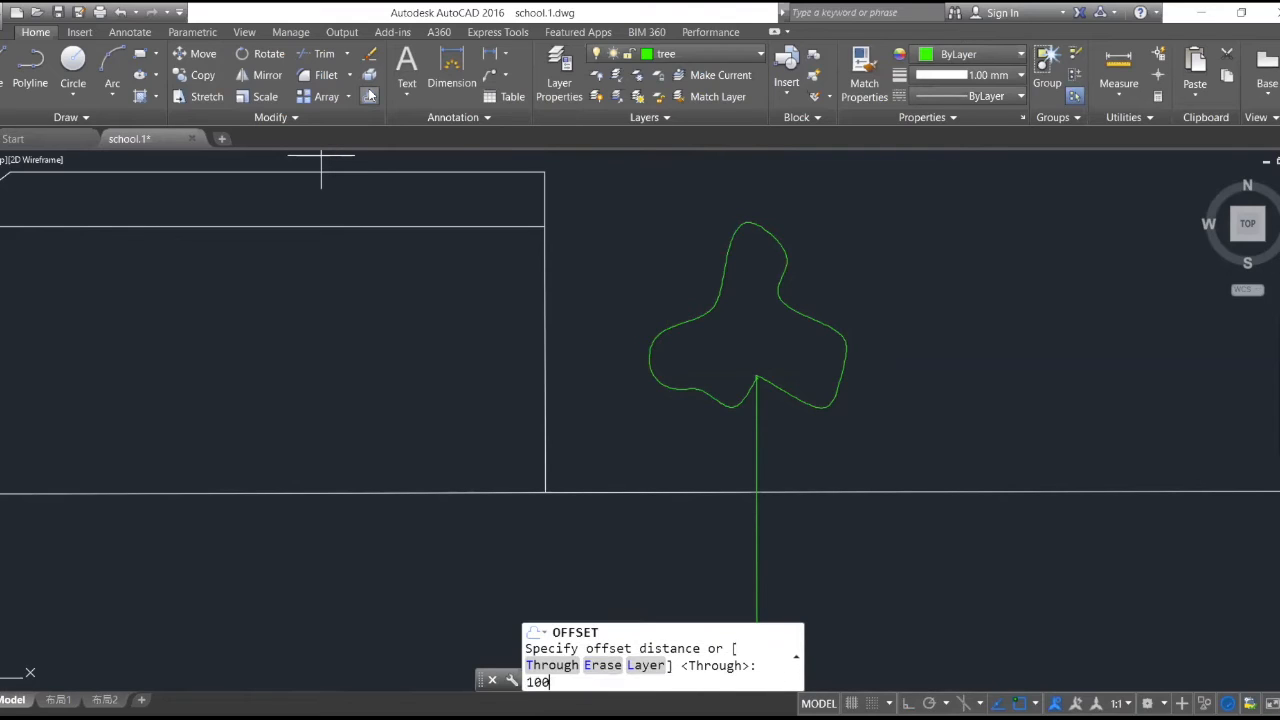
key(Return)
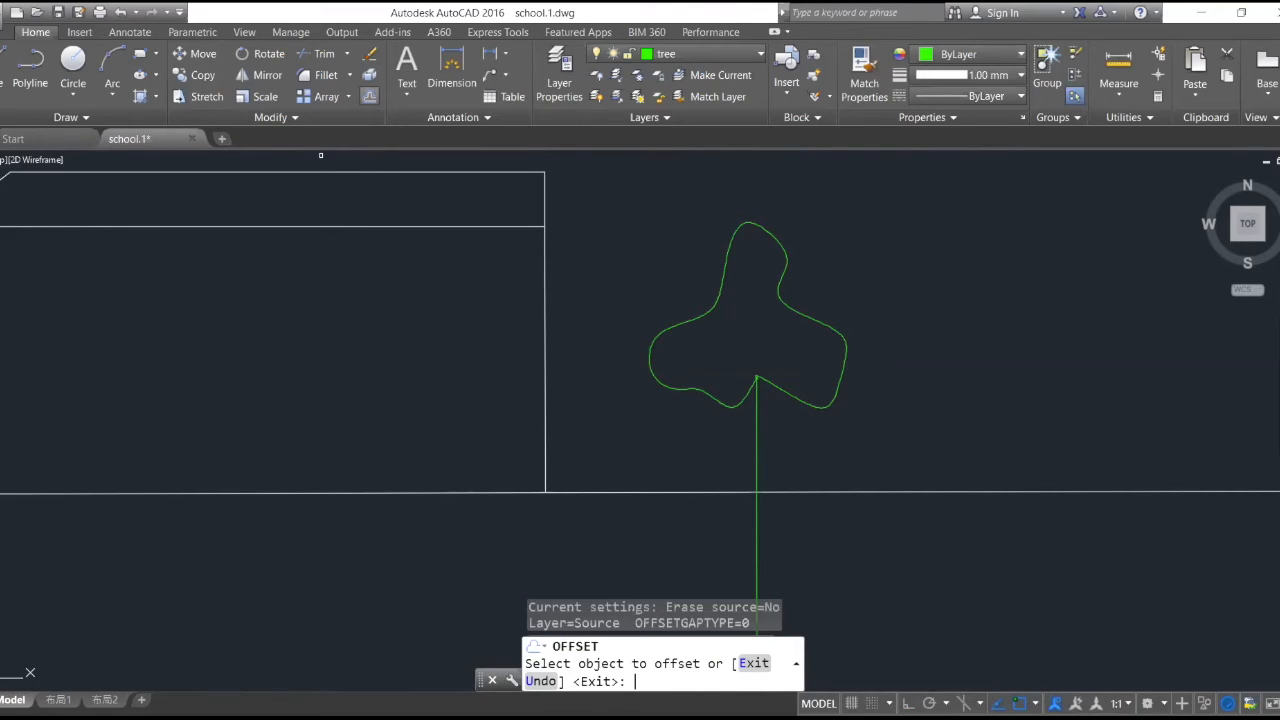
click(757, 440)
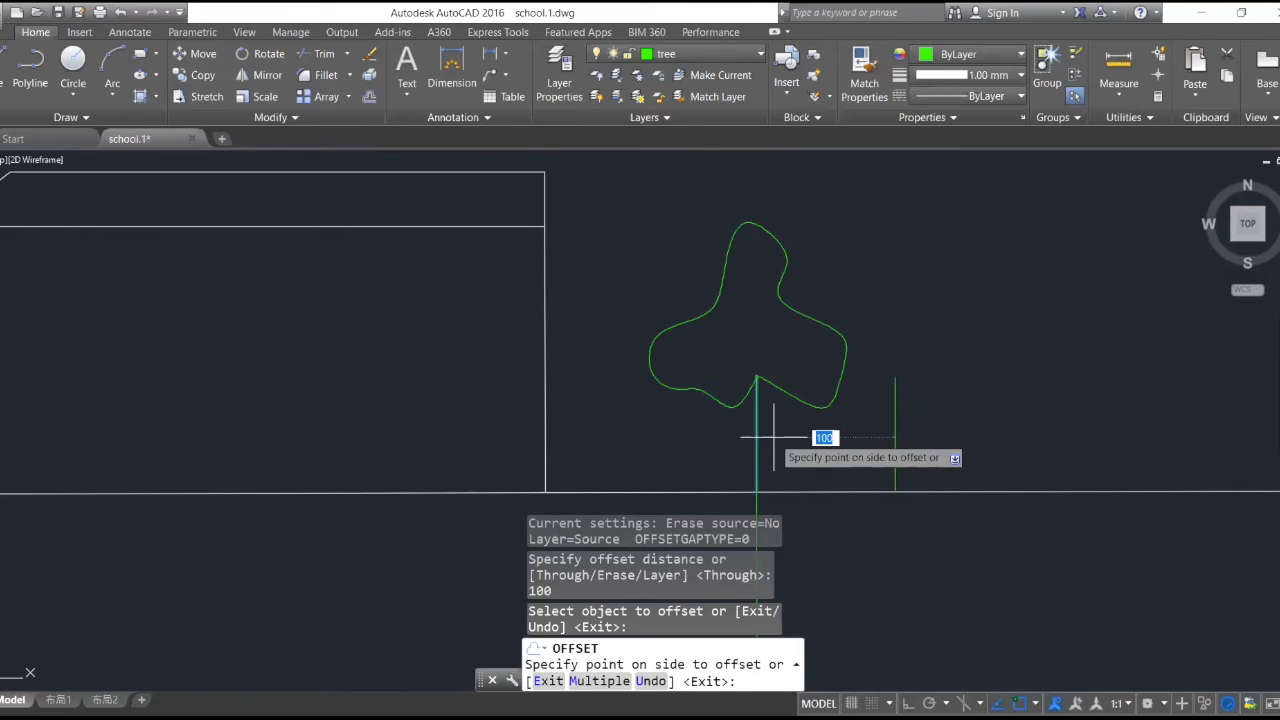
key(Escape)
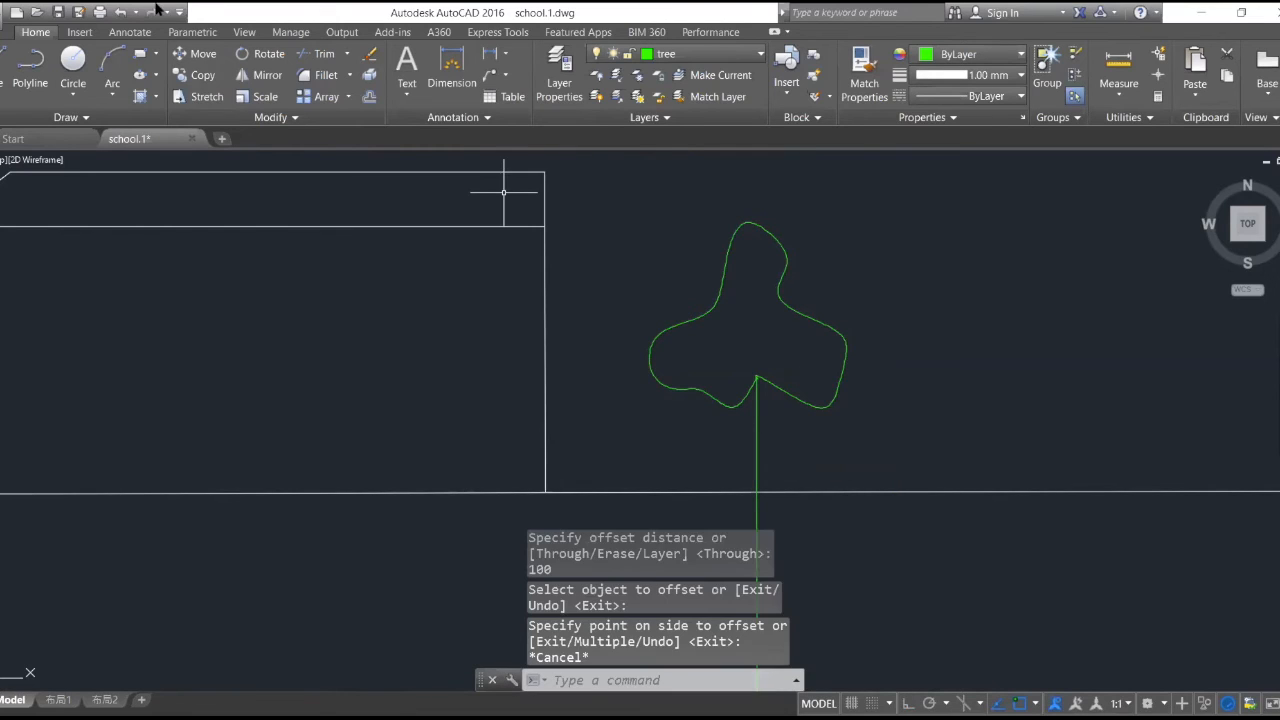
click(369, 96)
scroll(752, 477, up, 5)
key(Escape)
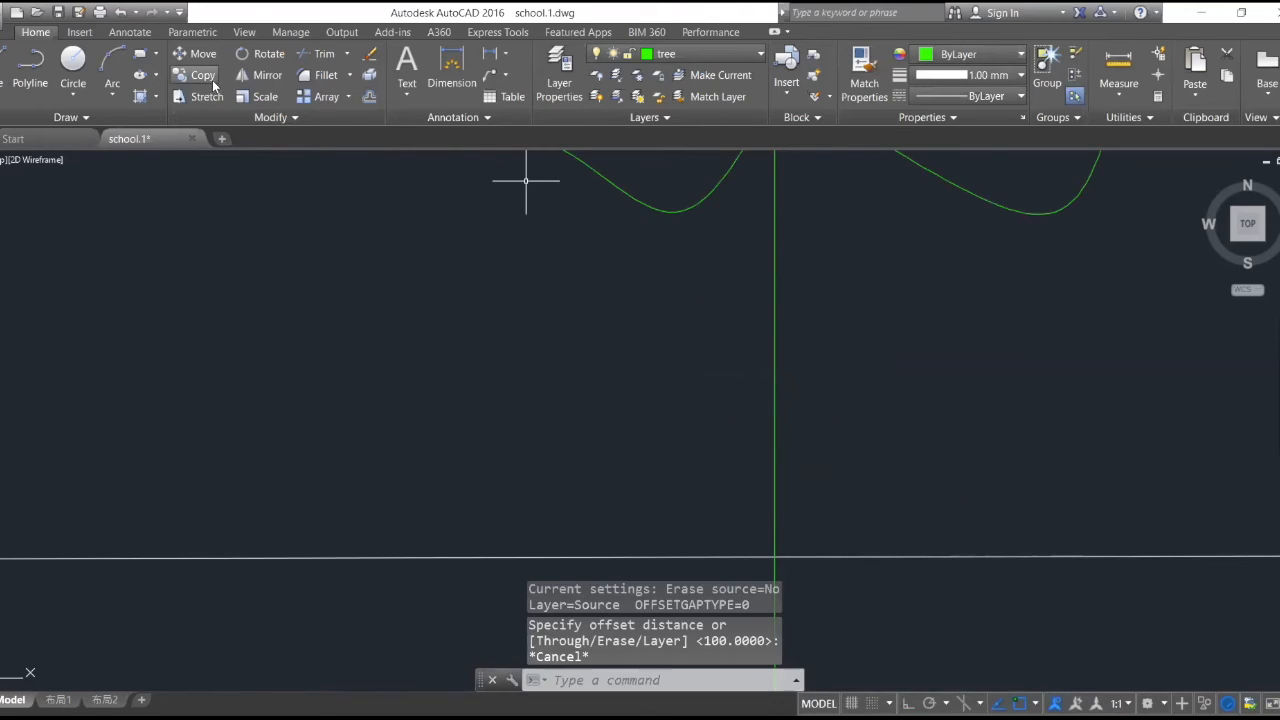
- Copy the trunk line about 4.5 units east from its top end to give the trunk a second edge
text(co)
key(space)
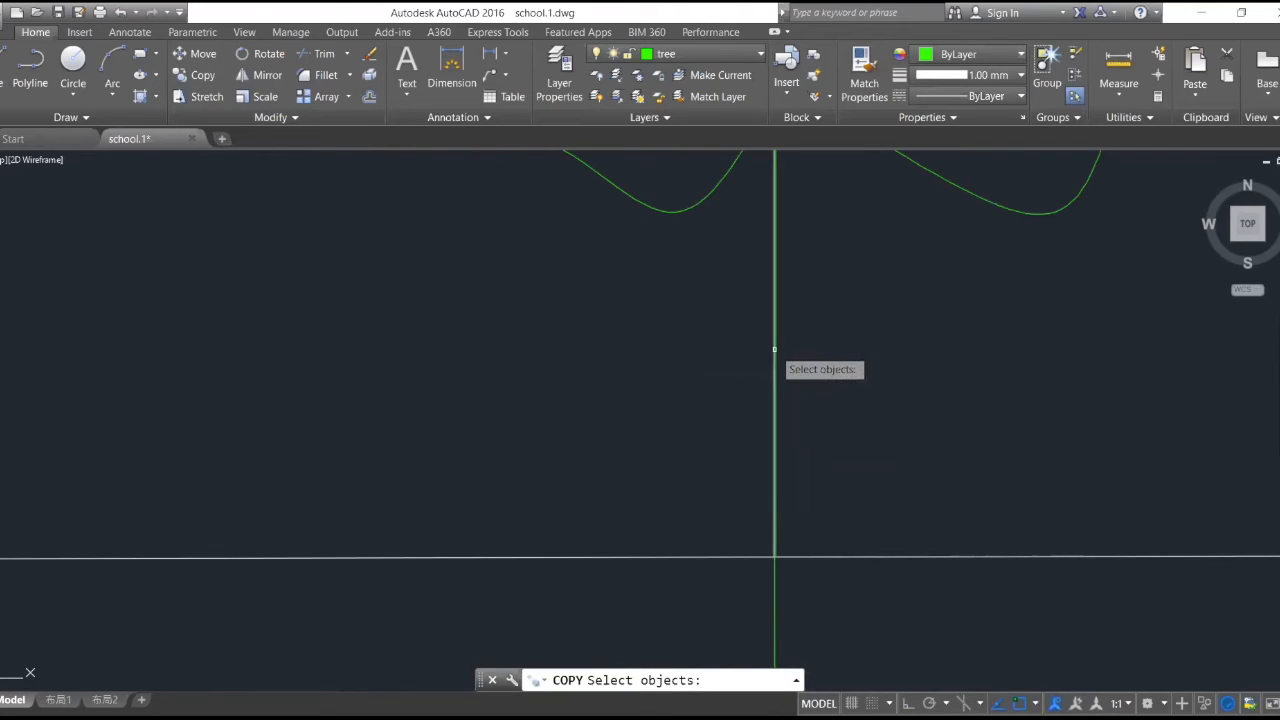
click(774, 346)
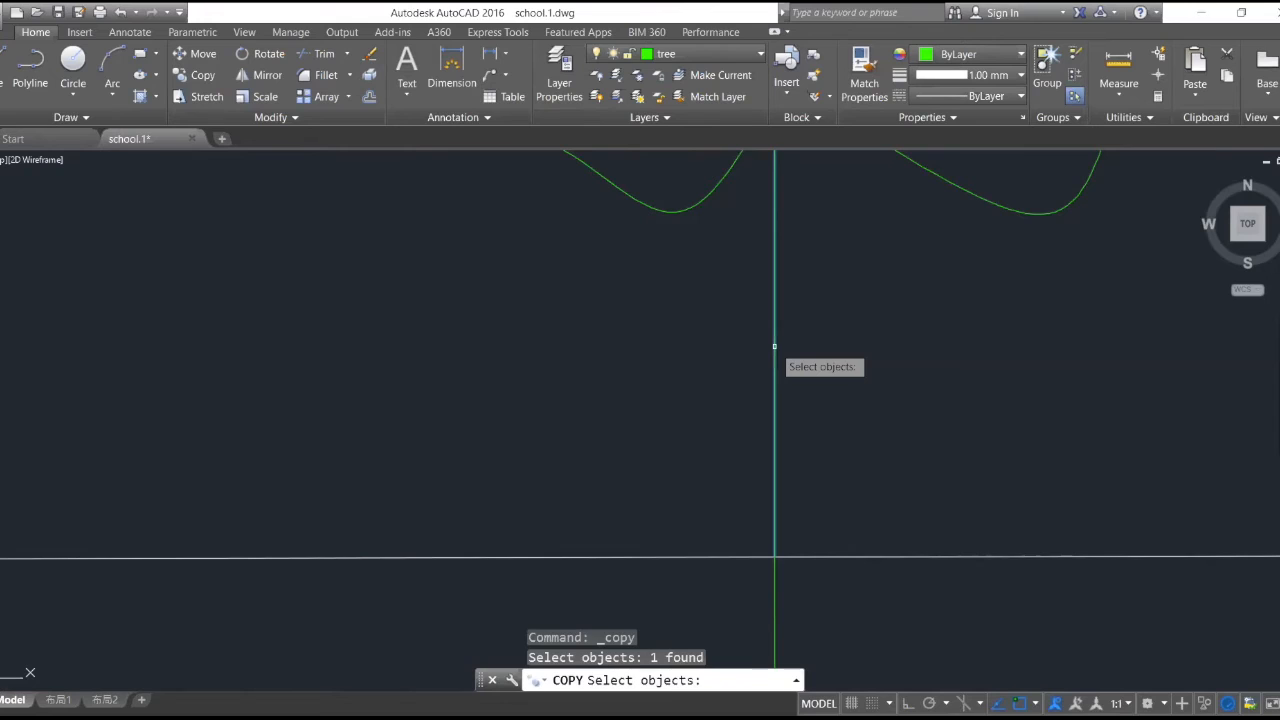
key(Return)
scroll(837, 286, up, 4)
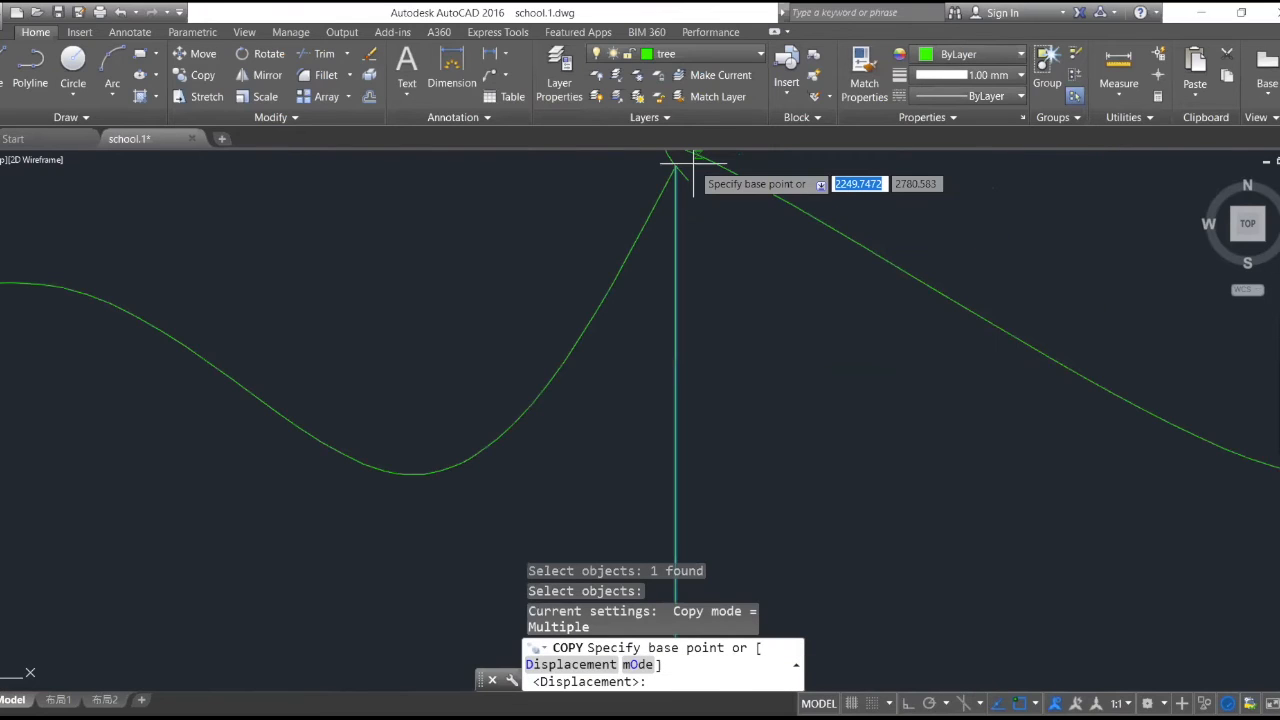
click(682, 166)
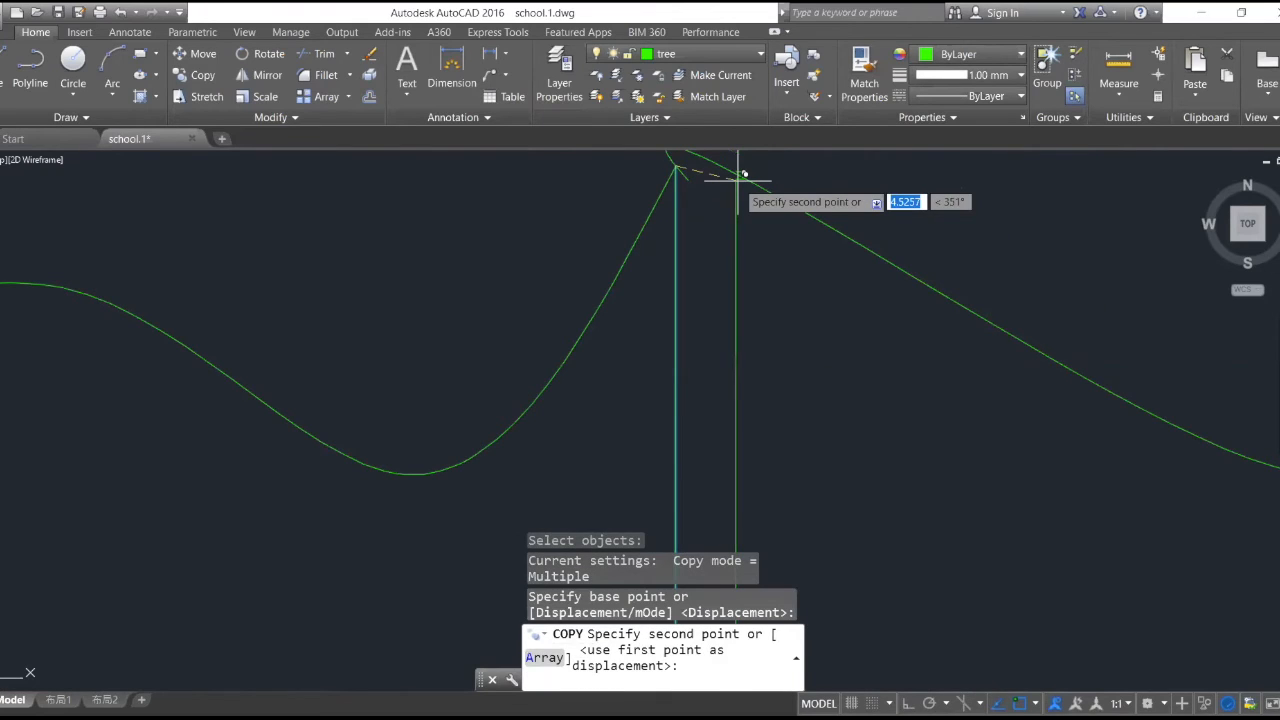
click(738, 181)
key(Escape)
scroll(814, 214, down, 5)
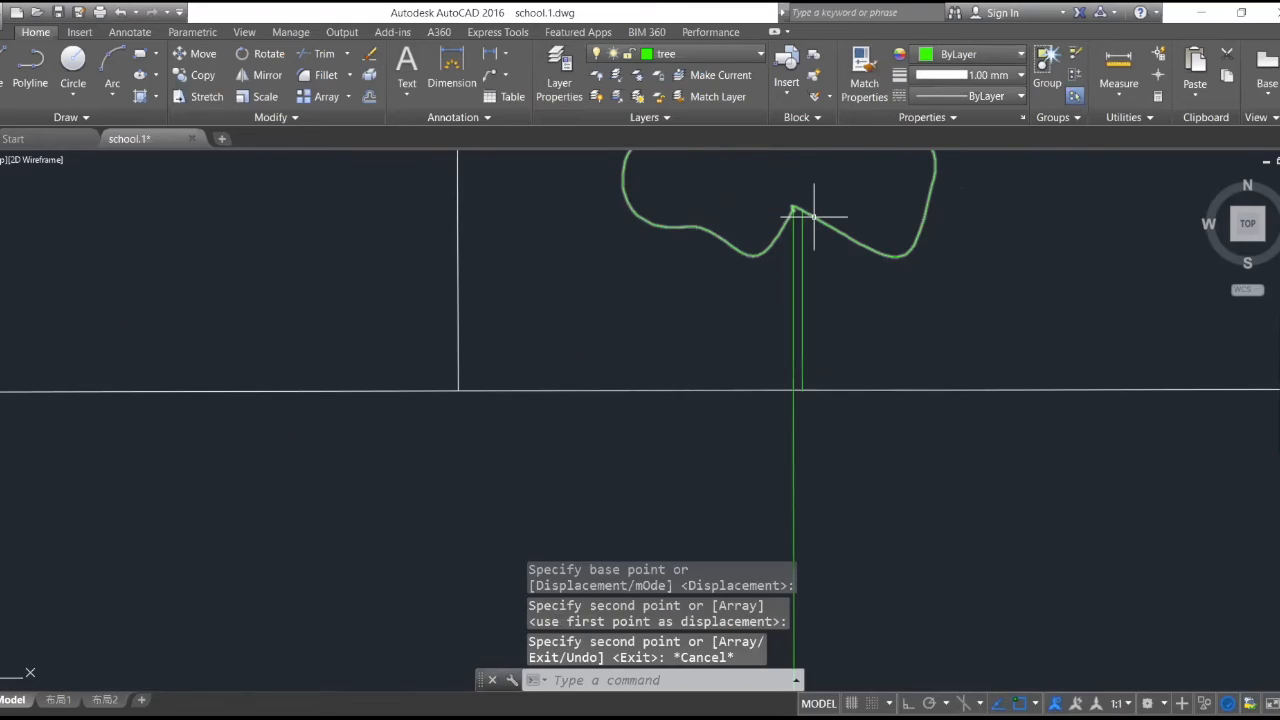
scroll(924, 220, down, 4)
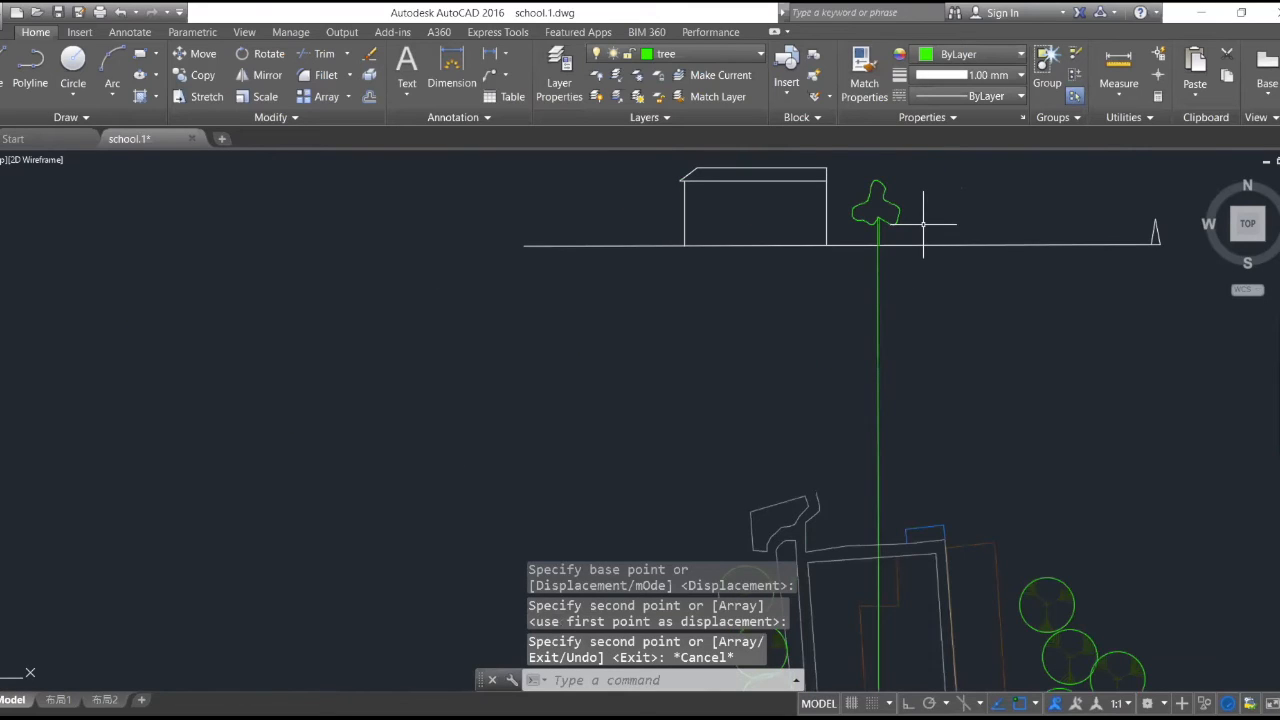
key(Escape)
- Copy the crown and both trunk lines from the trunk's base about 140 units east along the section line, with Ortho on
scroll(966, 224, down, 4)
scroll(994, 224, up, 2)
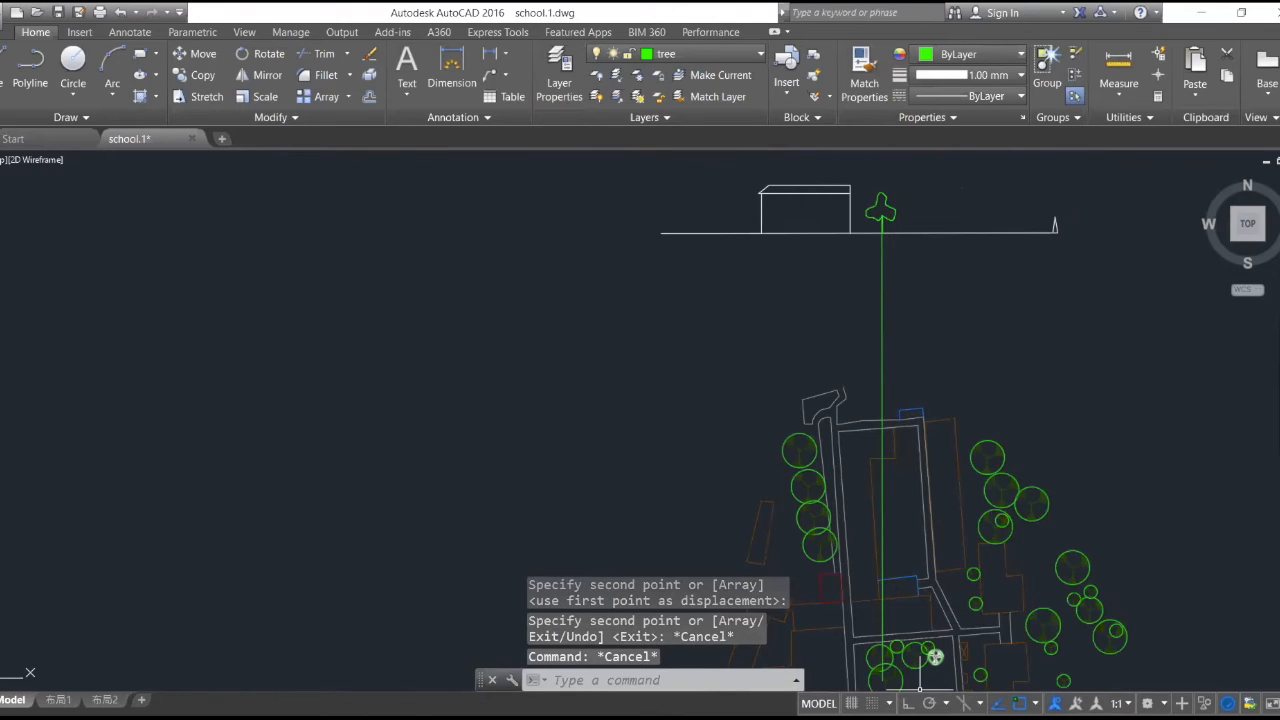
scroll(909, 163, up, 4)
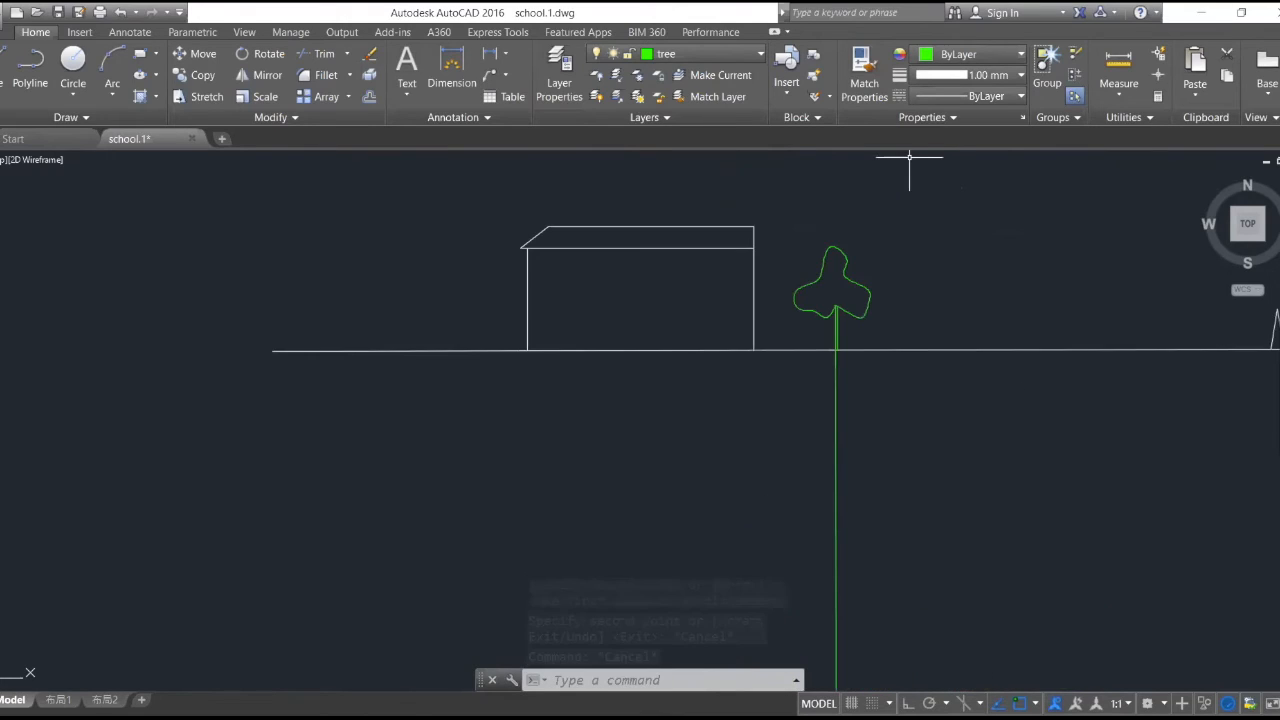
scroll(909, 163, up, 2)
click(195, 74)
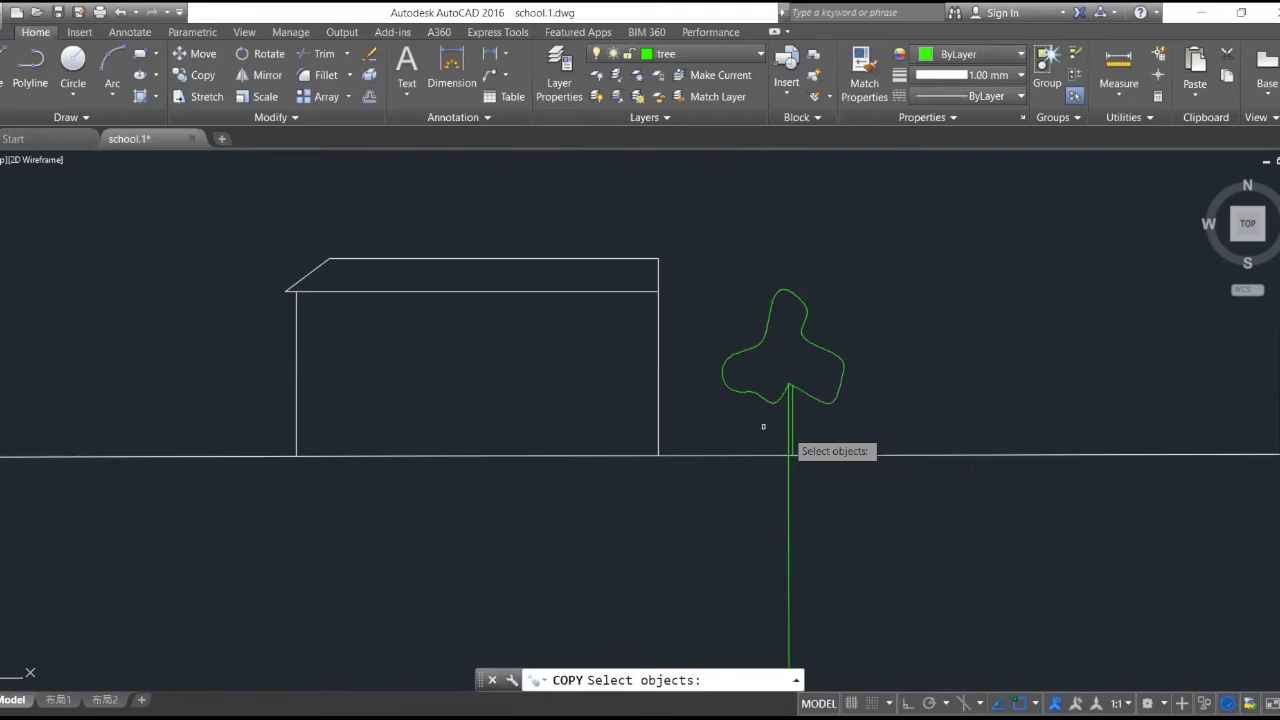
click(884, 418)
click(712, 290)
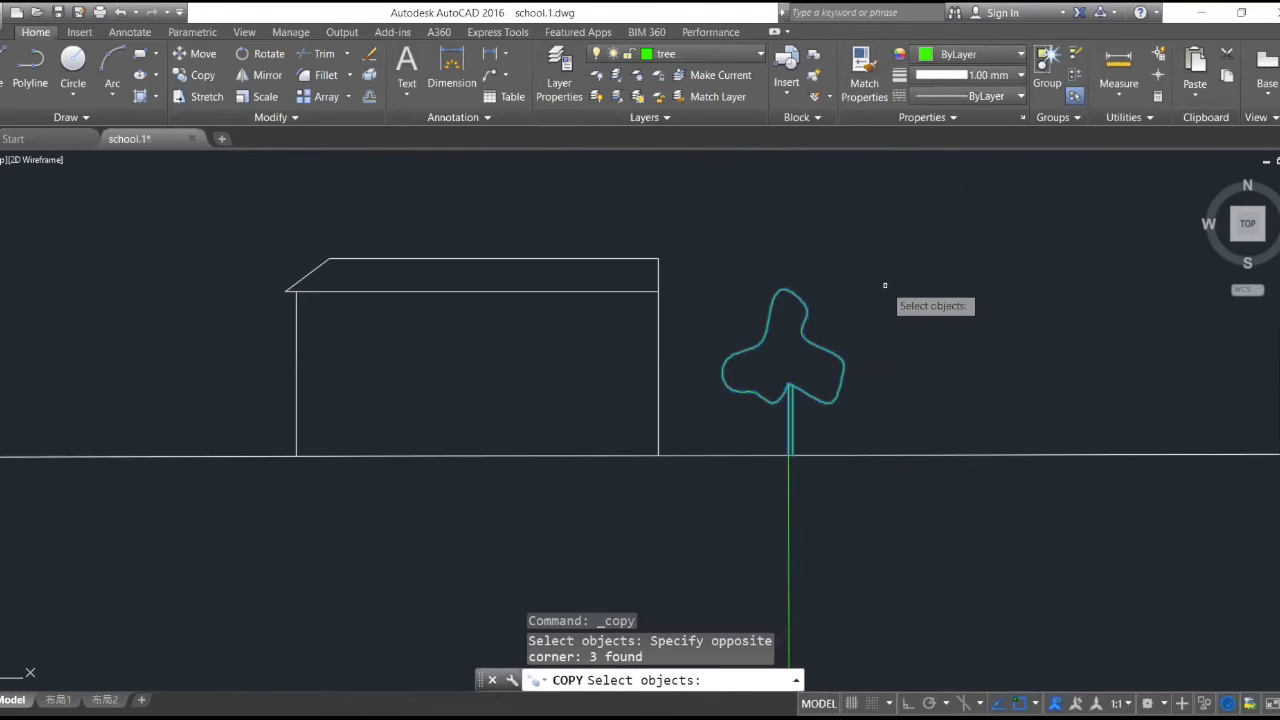
key(Return)
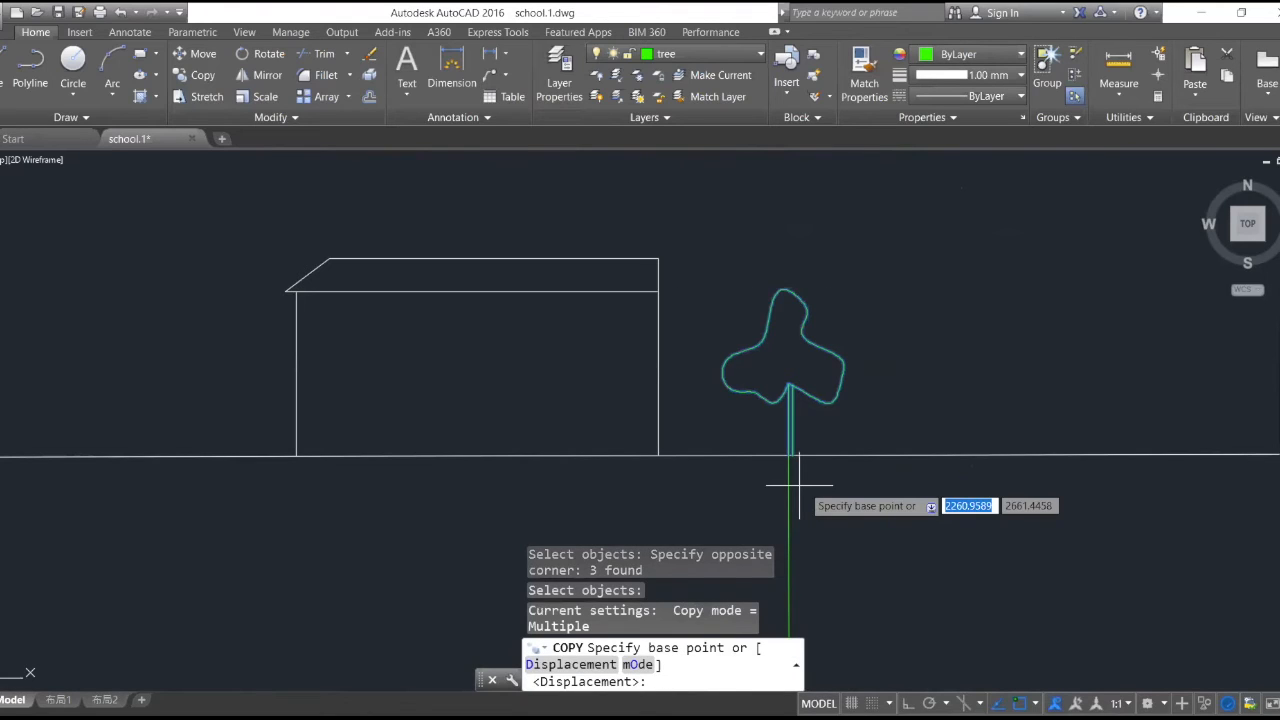
scroll(799, 487, up, 5)
click(735, 425)
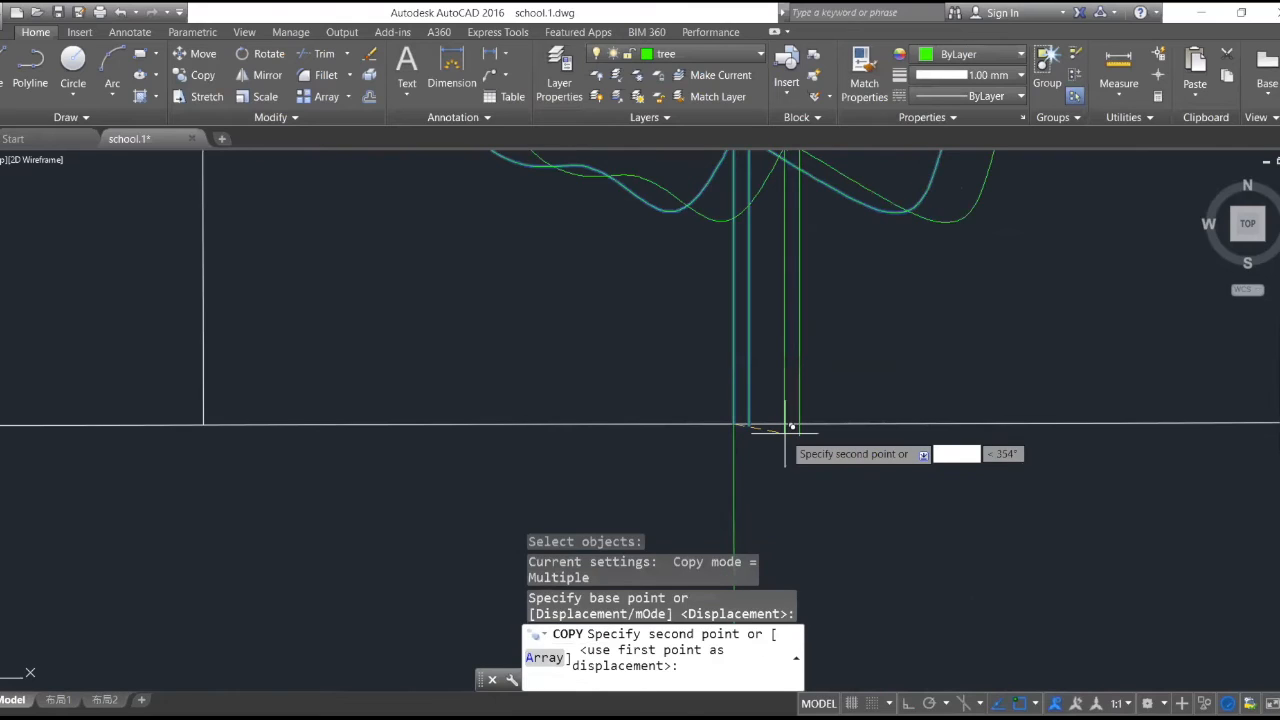
scroll(790, 427, down, 3)
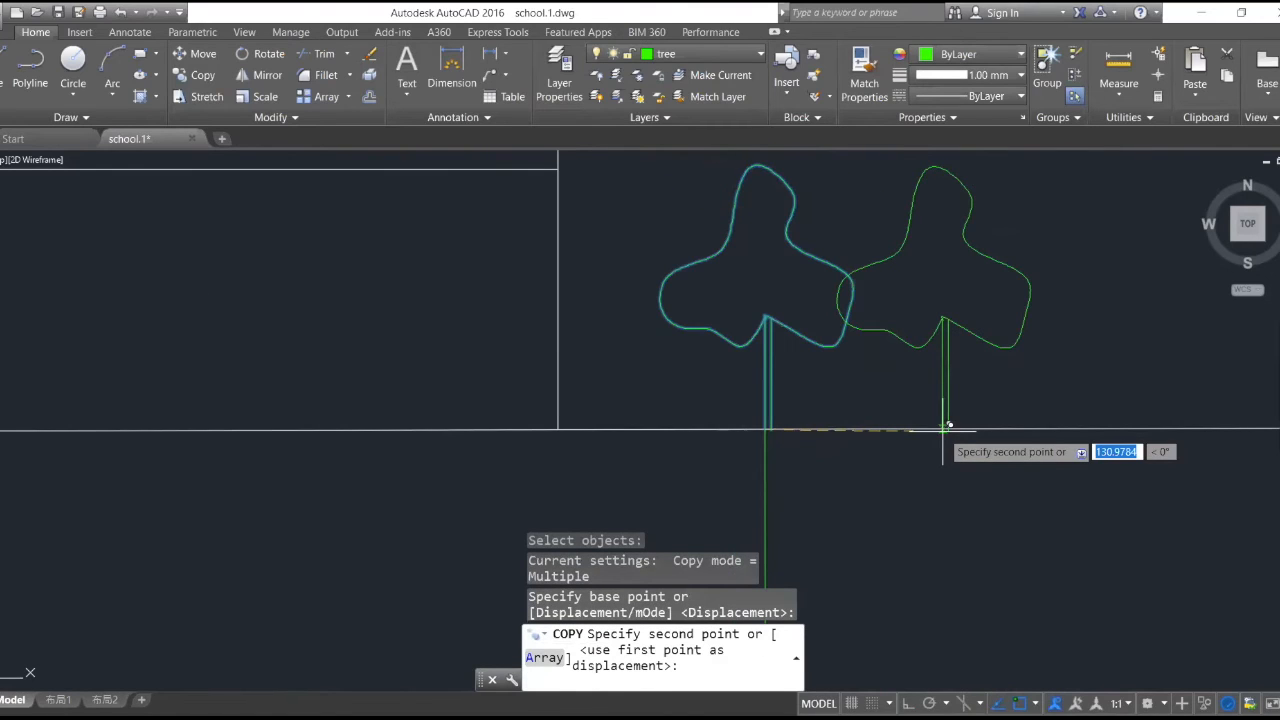
click(908, 703)
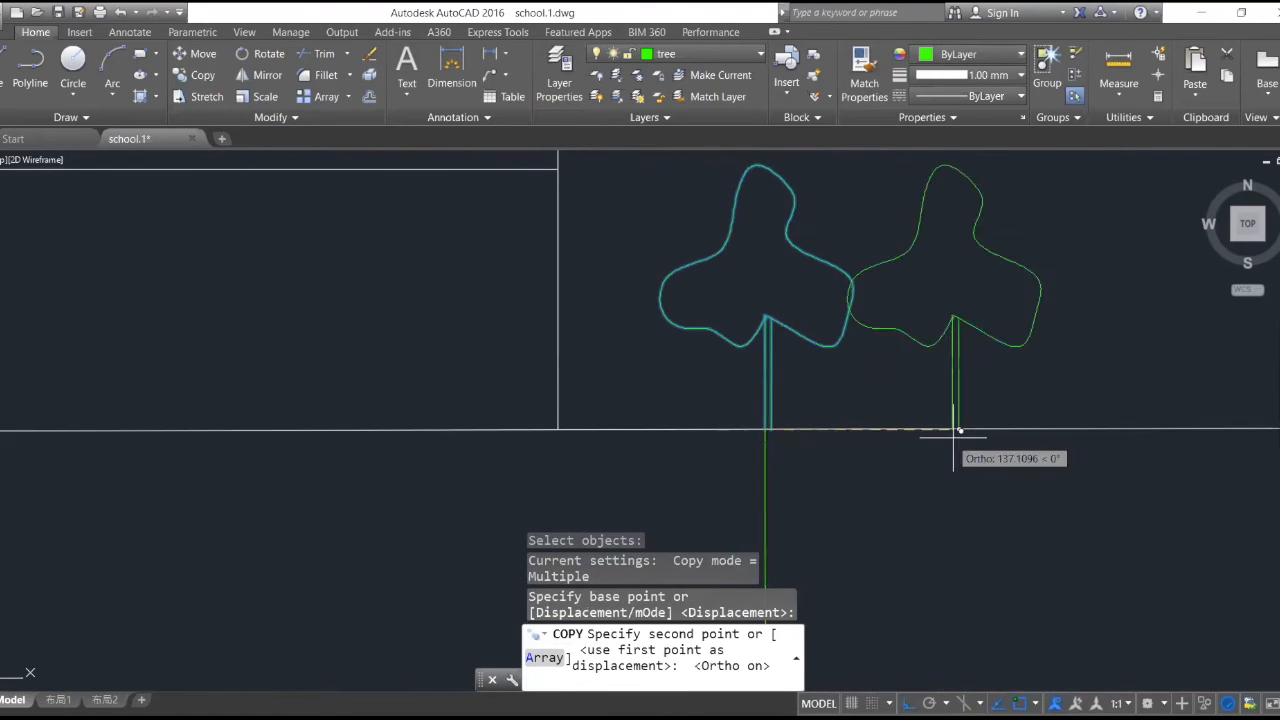
click(957, 430)
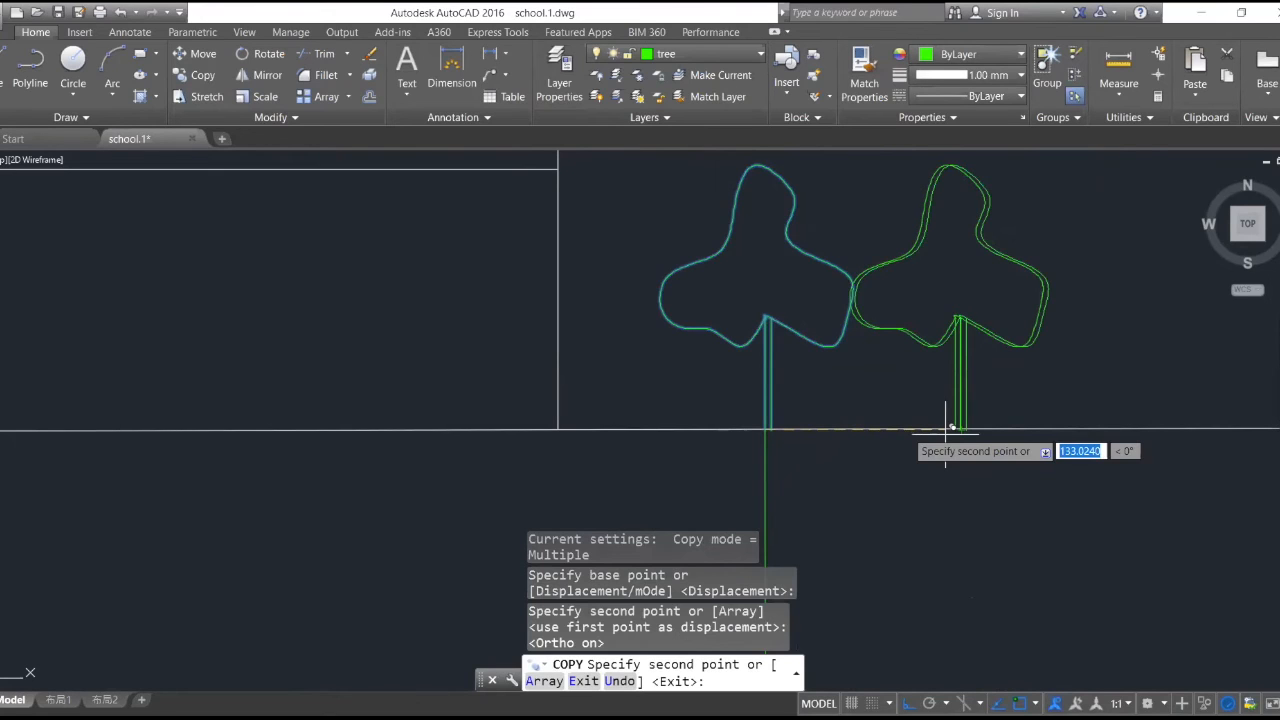
key(Escape)
- Examine the section's building and trees against the plan elements around the section line below
scroll(906, 351, down, 5)
scroll(906, 351, down, 5)
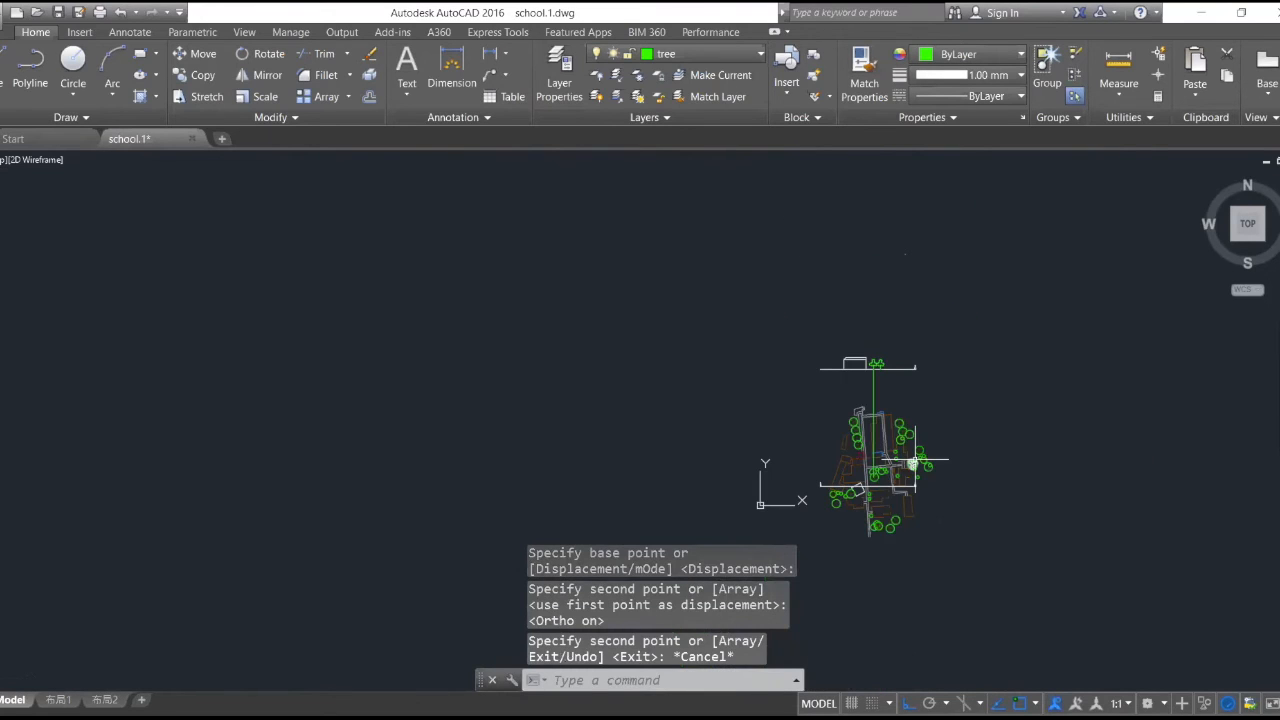
scroll(913, 462, up, 4)
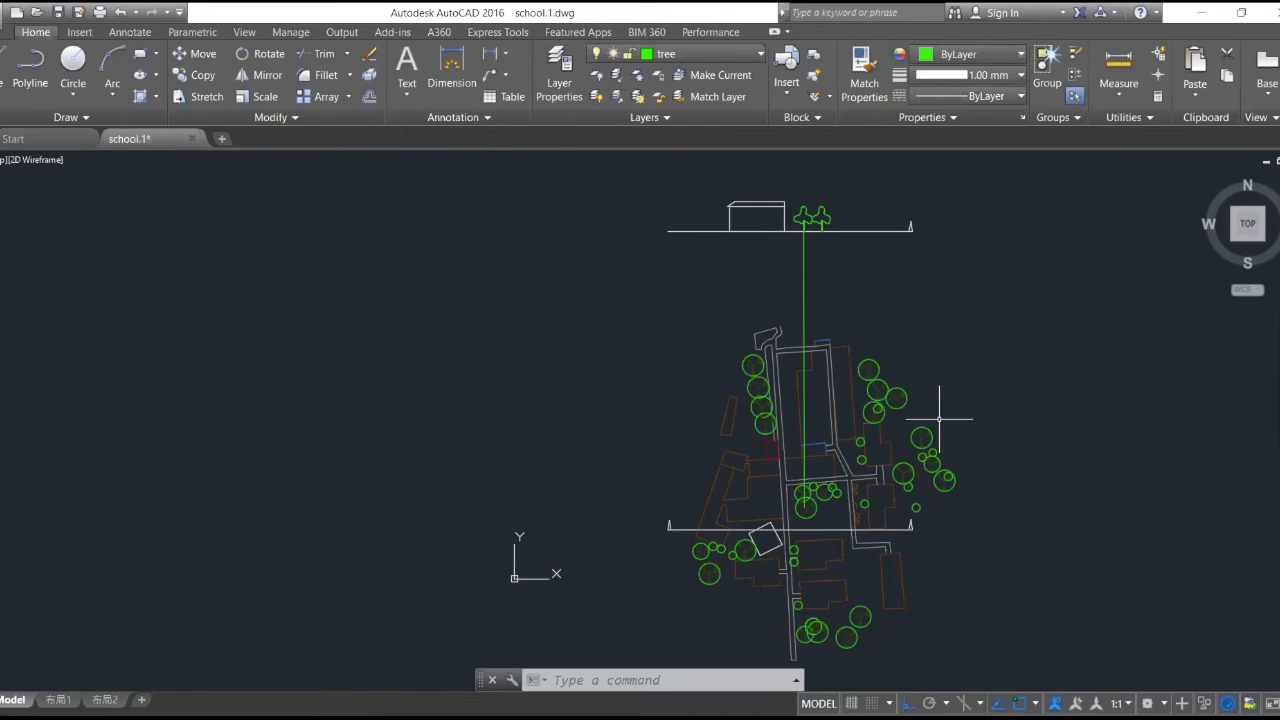
scroll(910, 206, up, 4)
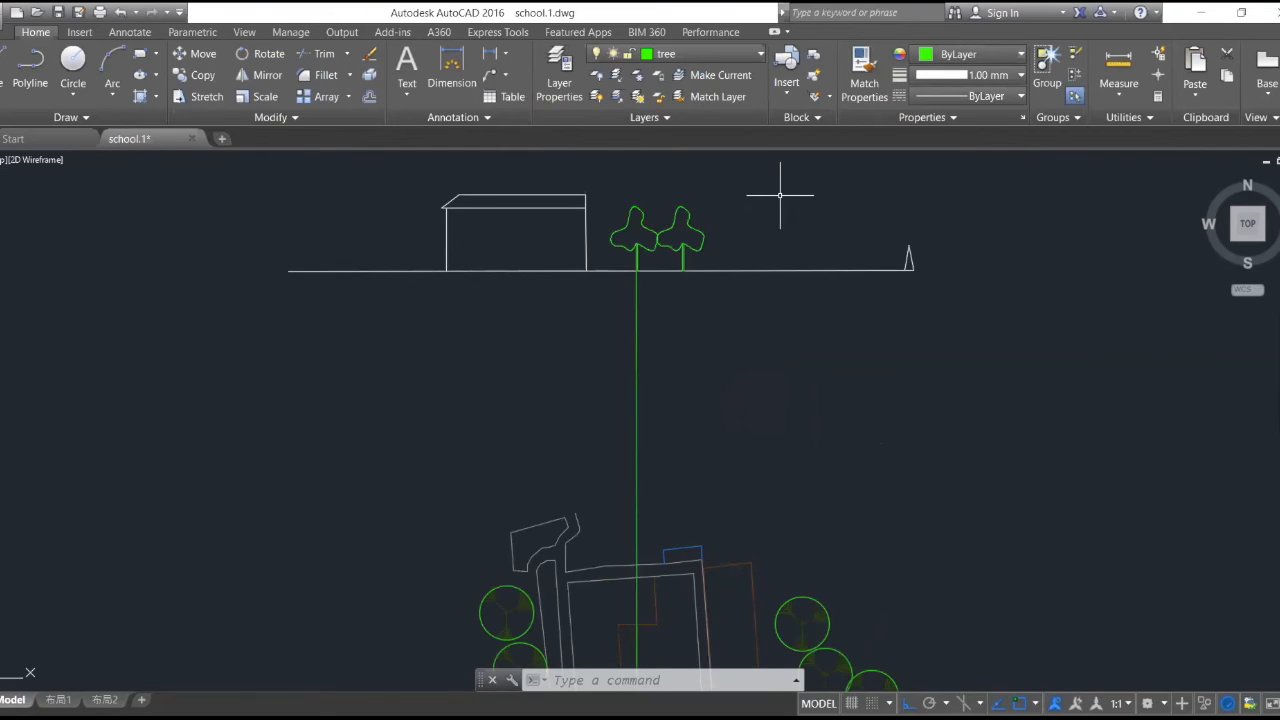
scroll(726, 307, down, 4)
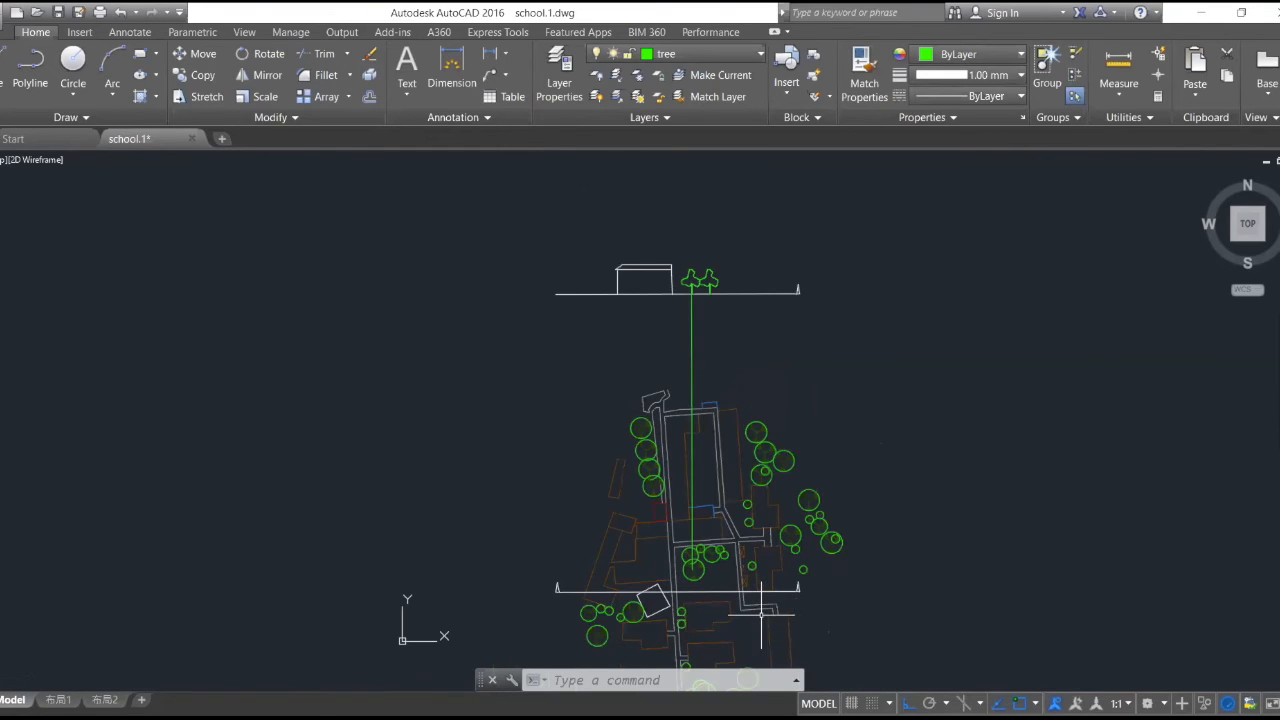
scroll(771, 563, down, 2)
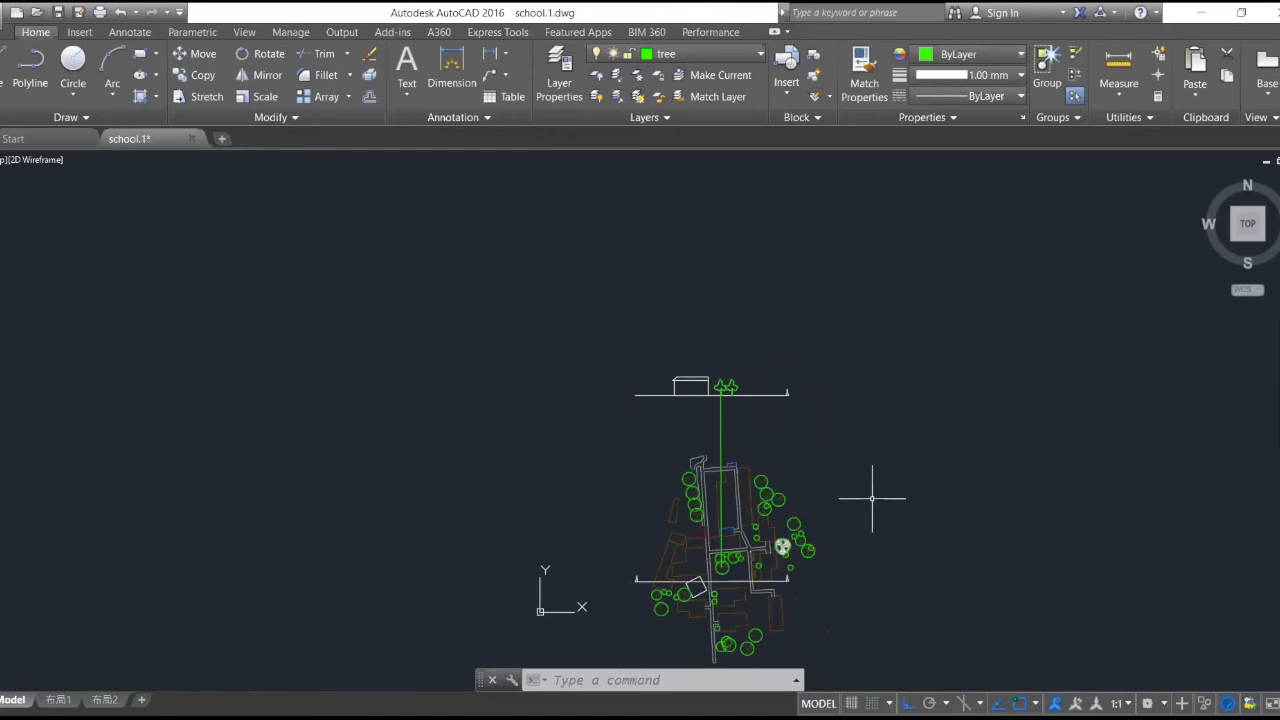
- Copy the entire site plan and the section above it about 4520 units due west, using the south road end as base point
scroll(872, 498, down, 4)
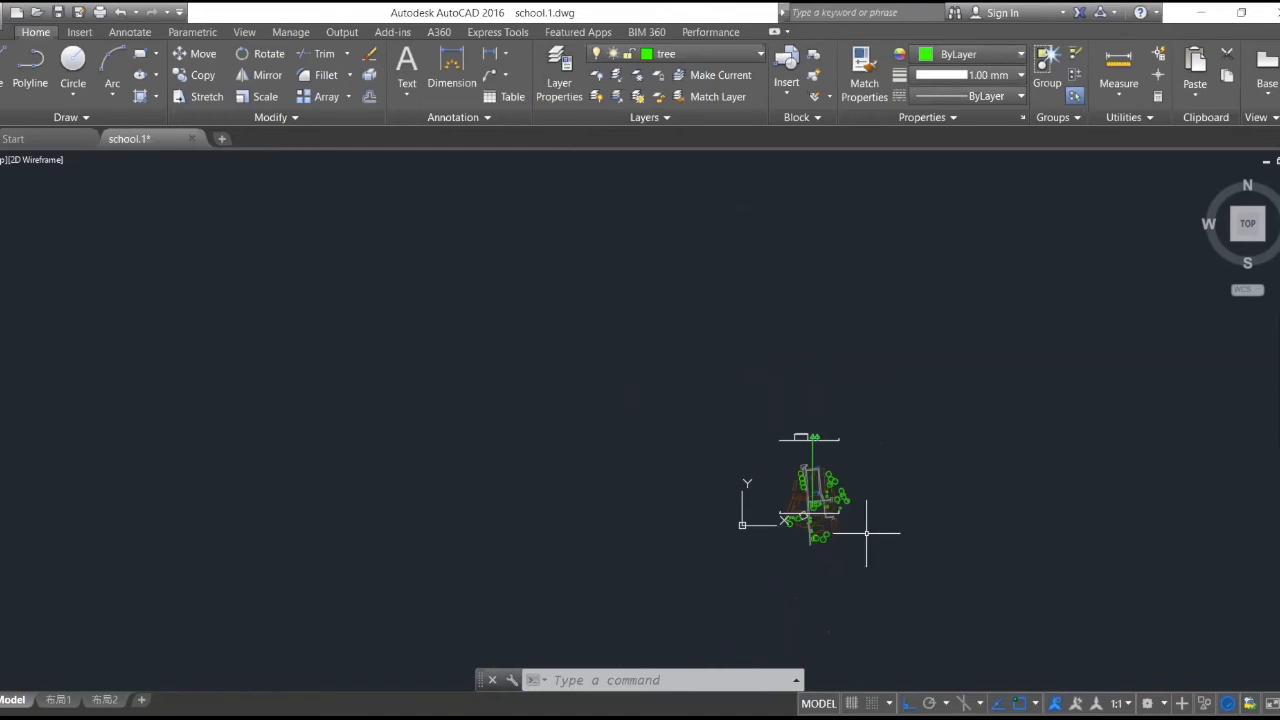
scroll(857, 551, up, 4)
click(196, 75)
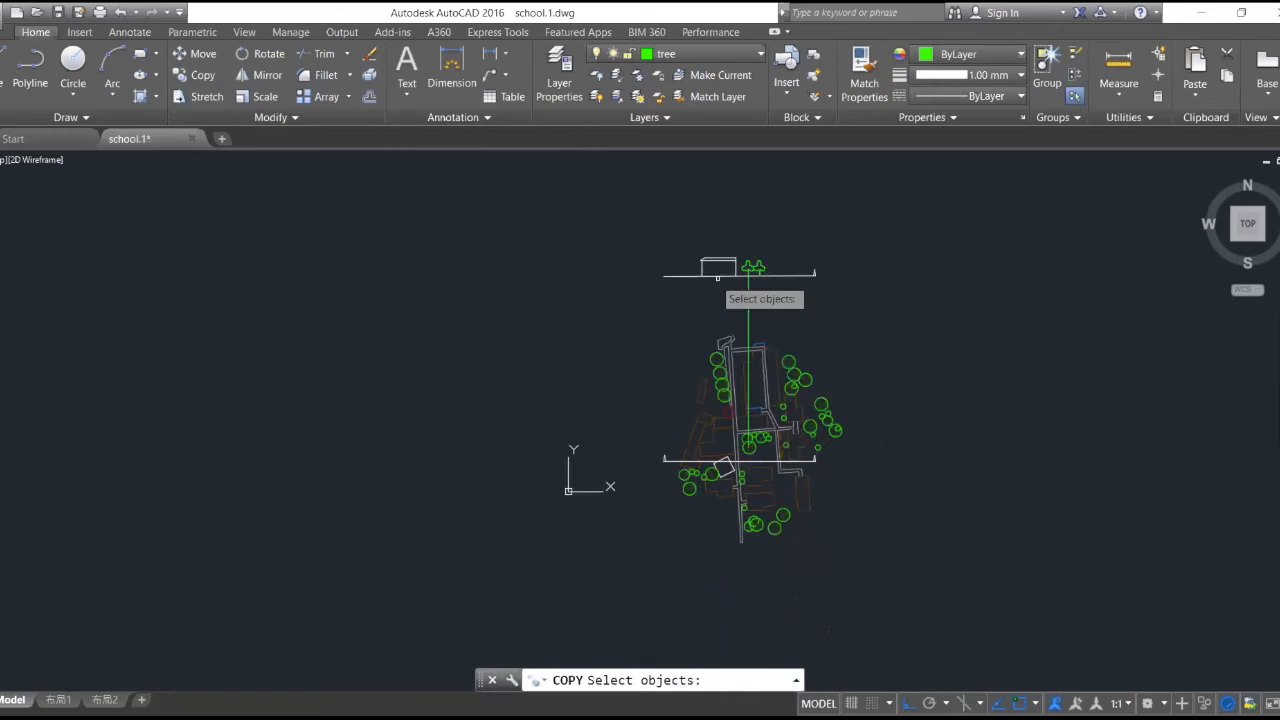
click(590, 212)
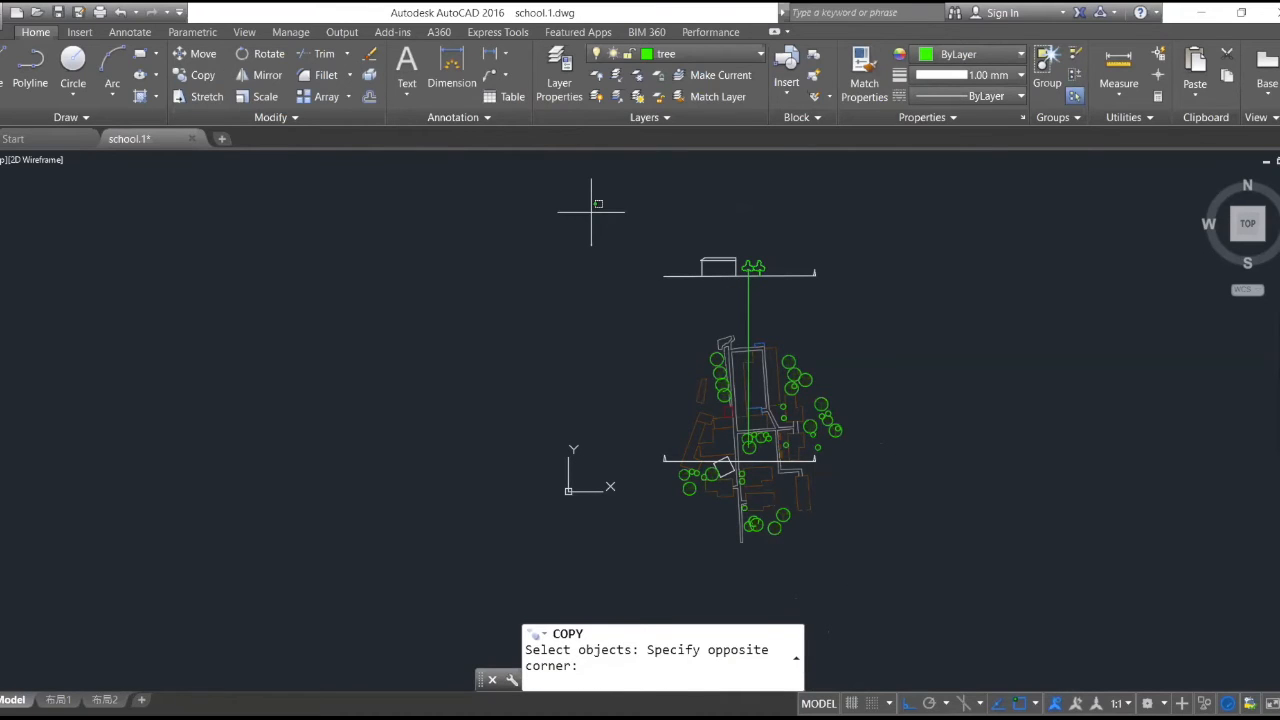
click(894, 540)
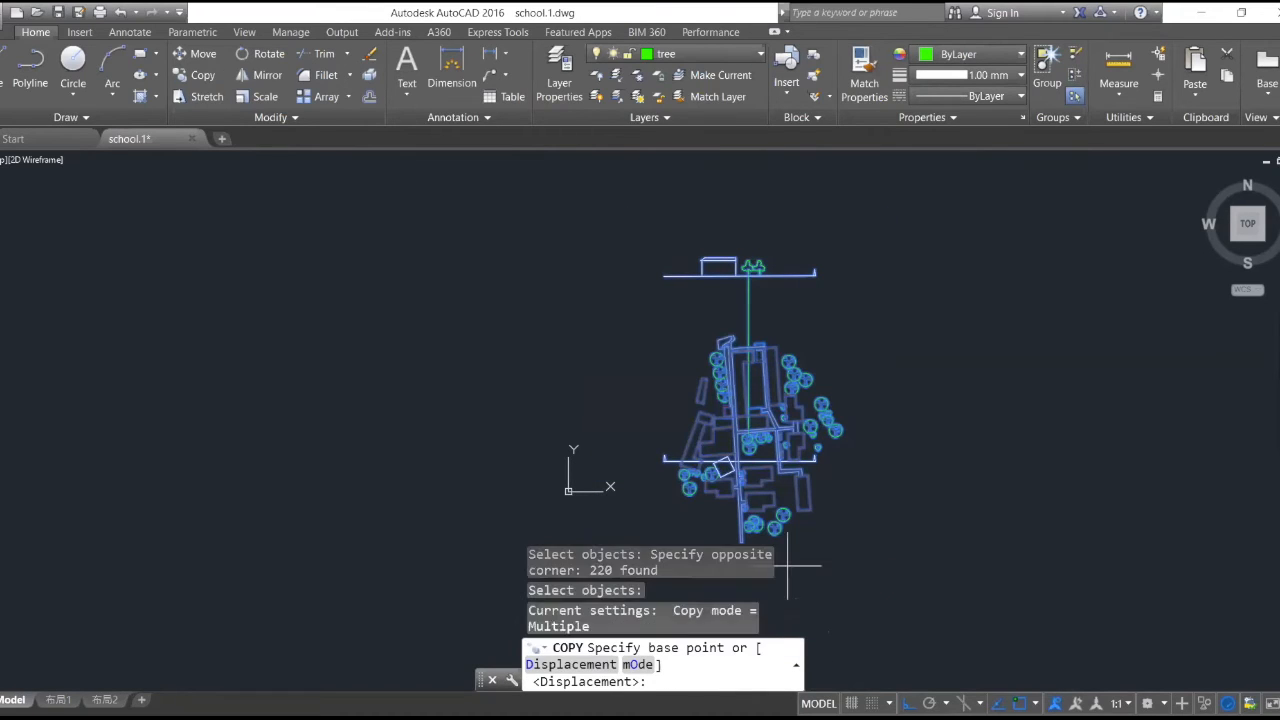
click(742, 542)
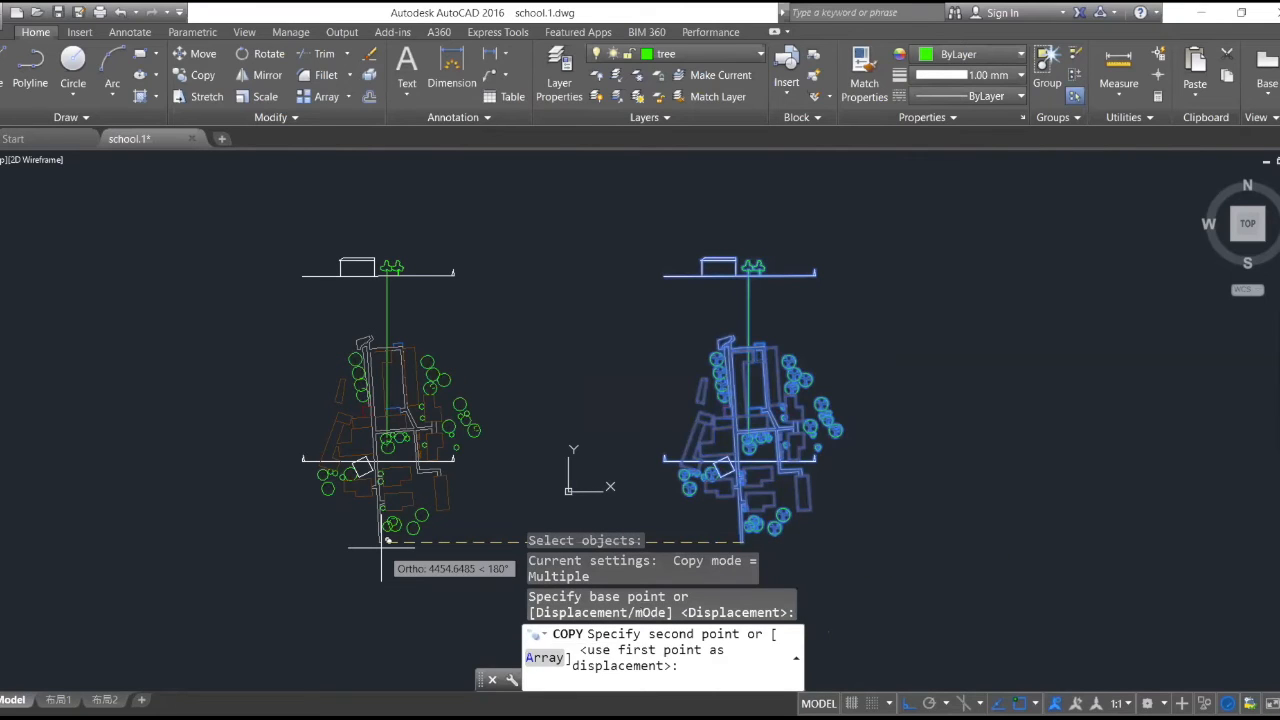
click(380, 547)
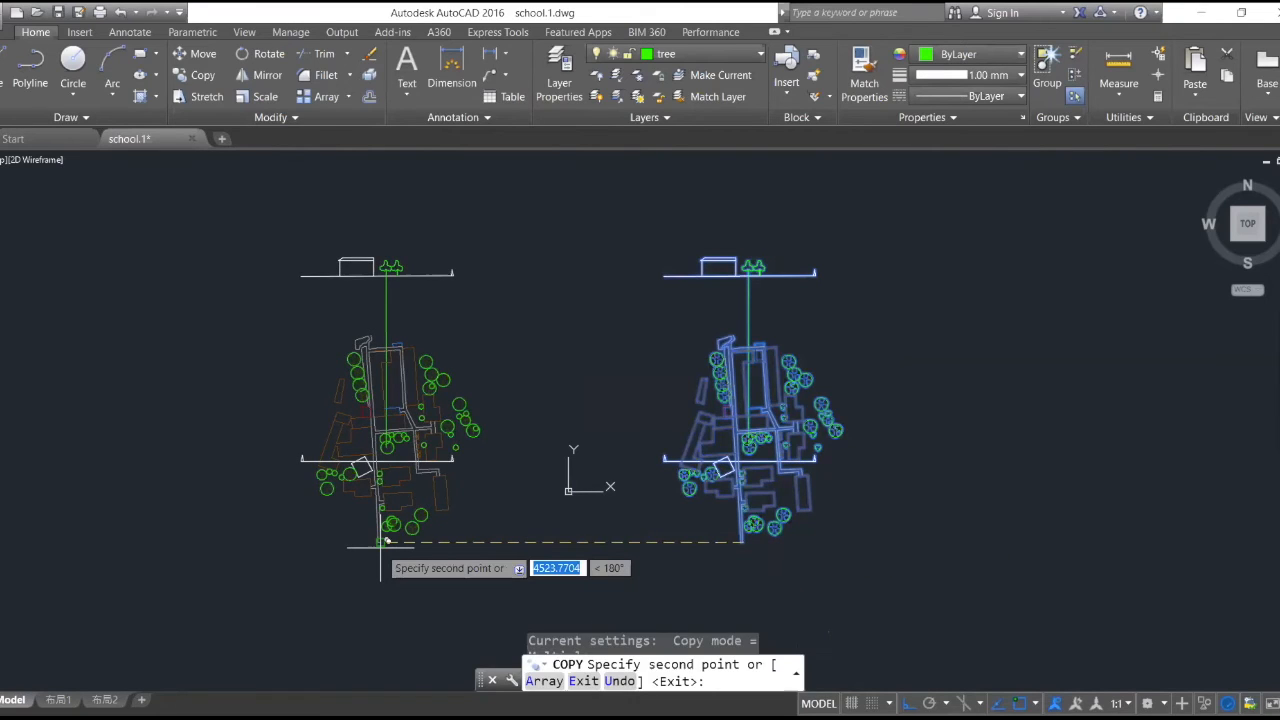
key(Escape)
- With Ortho off, draw a curved walkway spline on the western plan copy, from its southeast corner north past the eastern buildings and trees
middle_drag(856, 364, 726, 375)
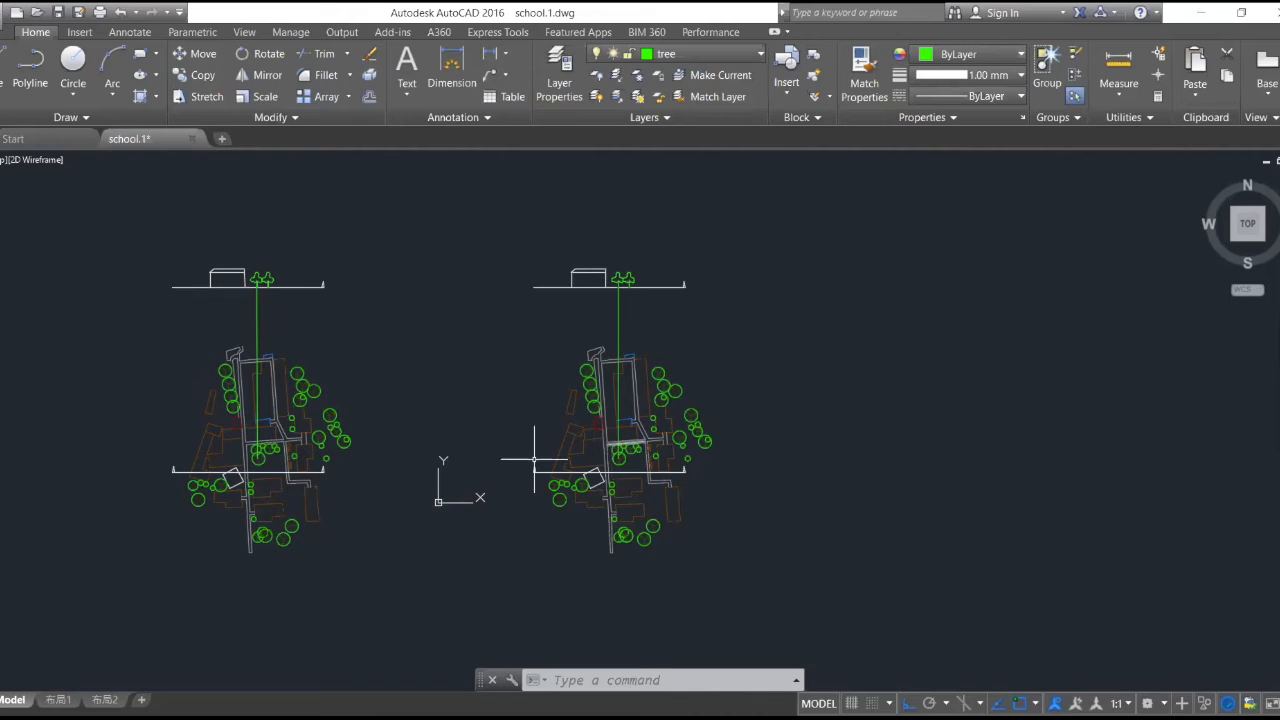
scroll(612, 441, up, 6)
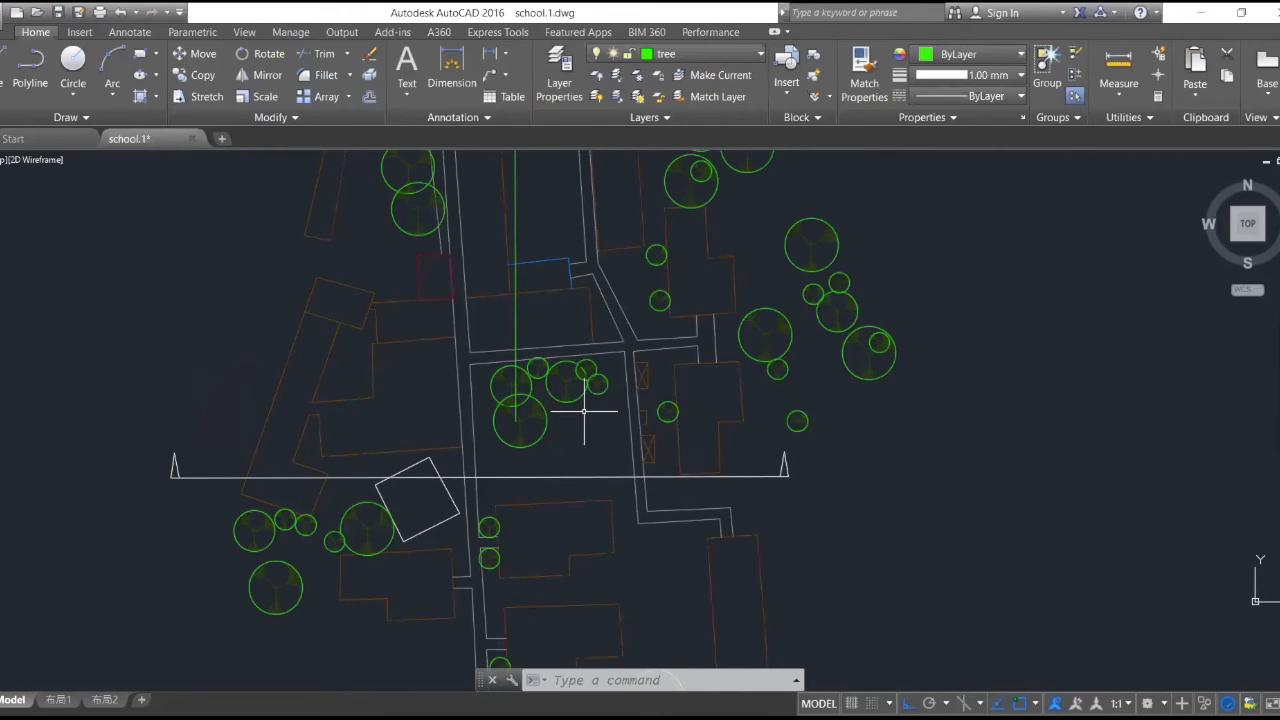
scroll(584, 410, down, 2)
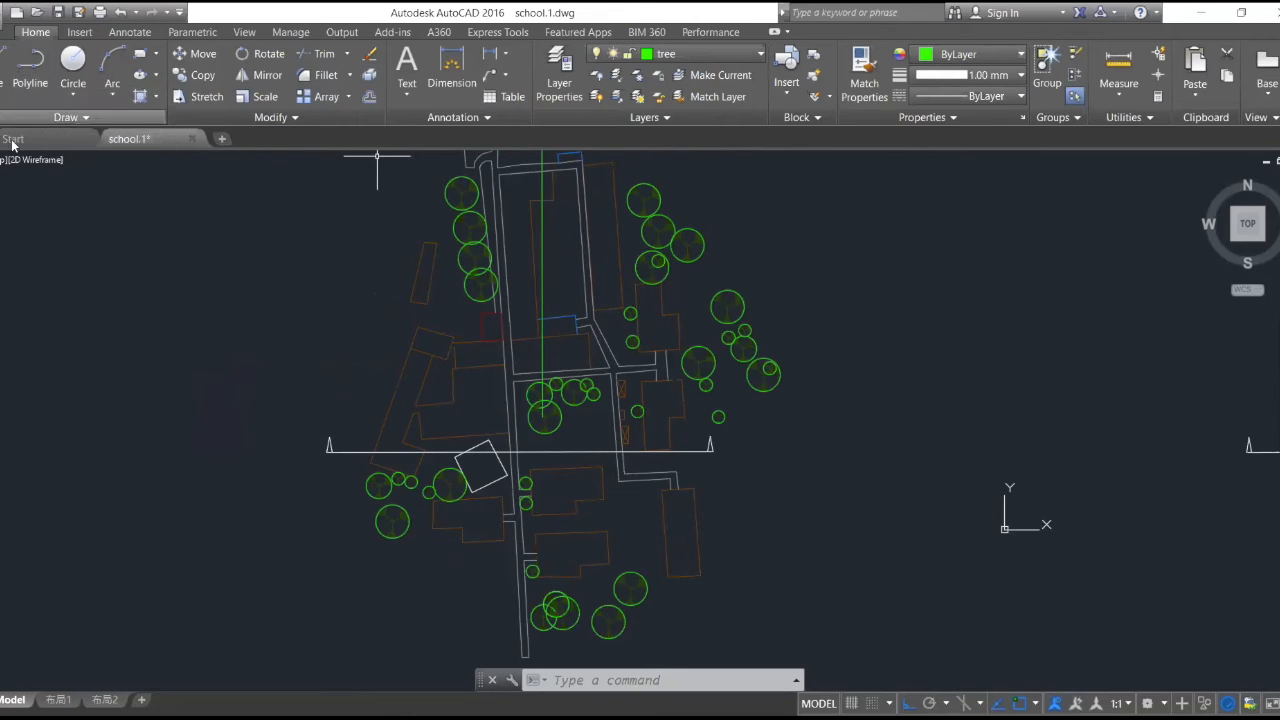
click(67, 118)
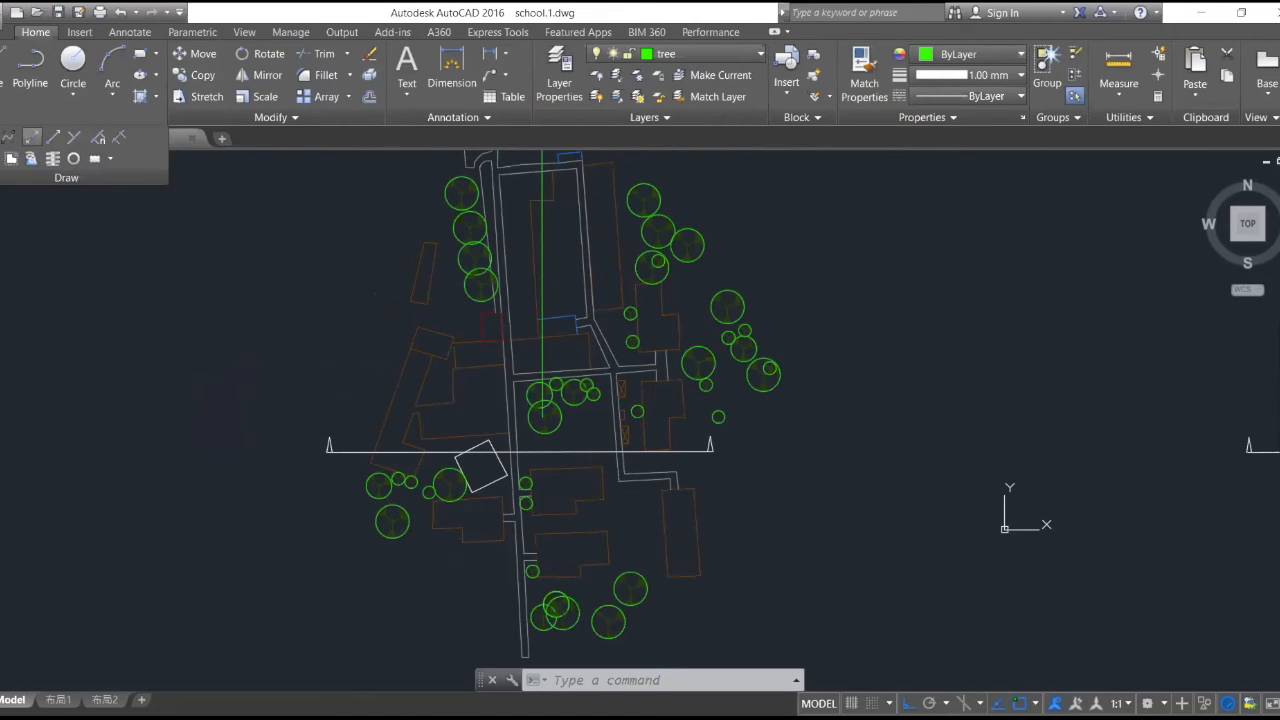
click(32, 137)
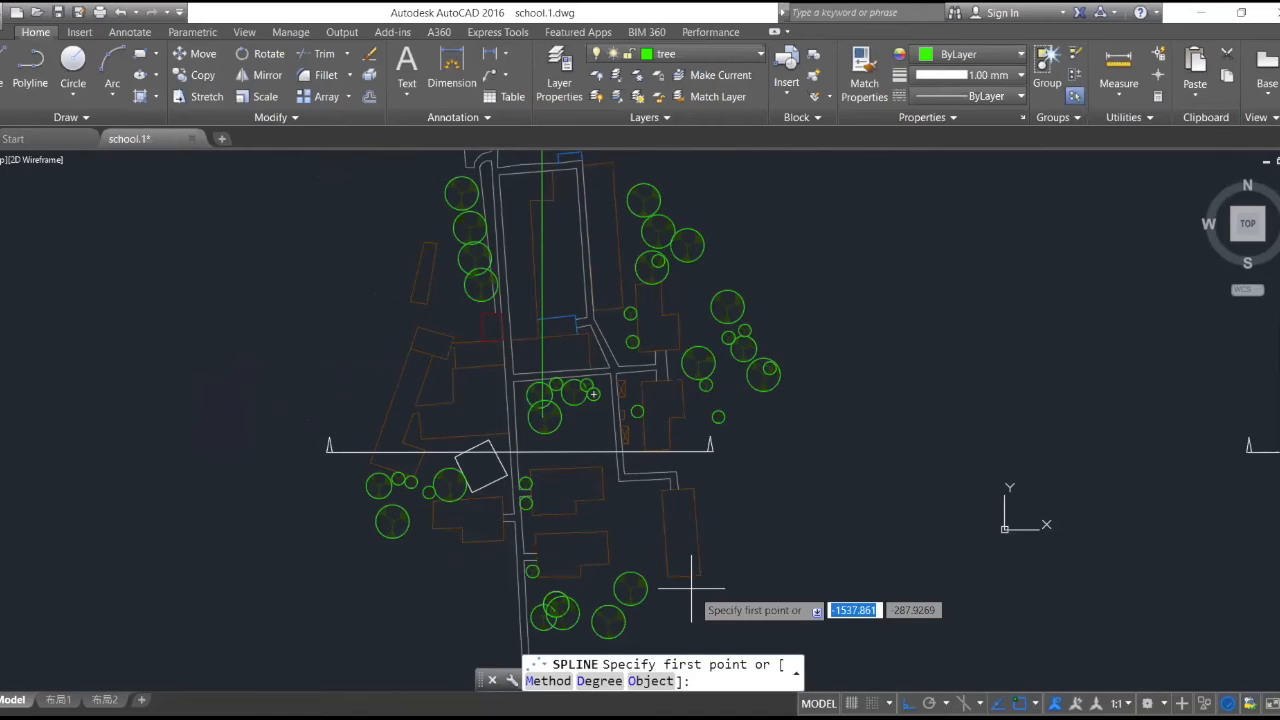
click(692, 590)
key(F8)
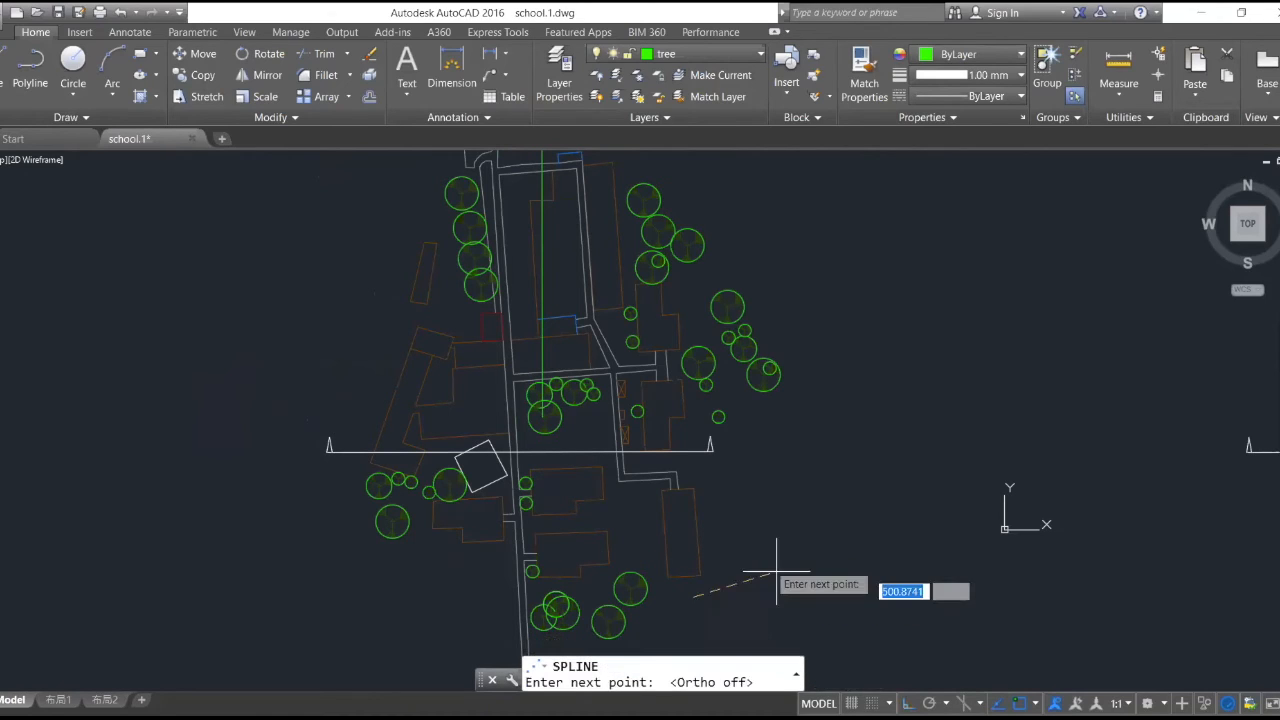
click(745, 540)
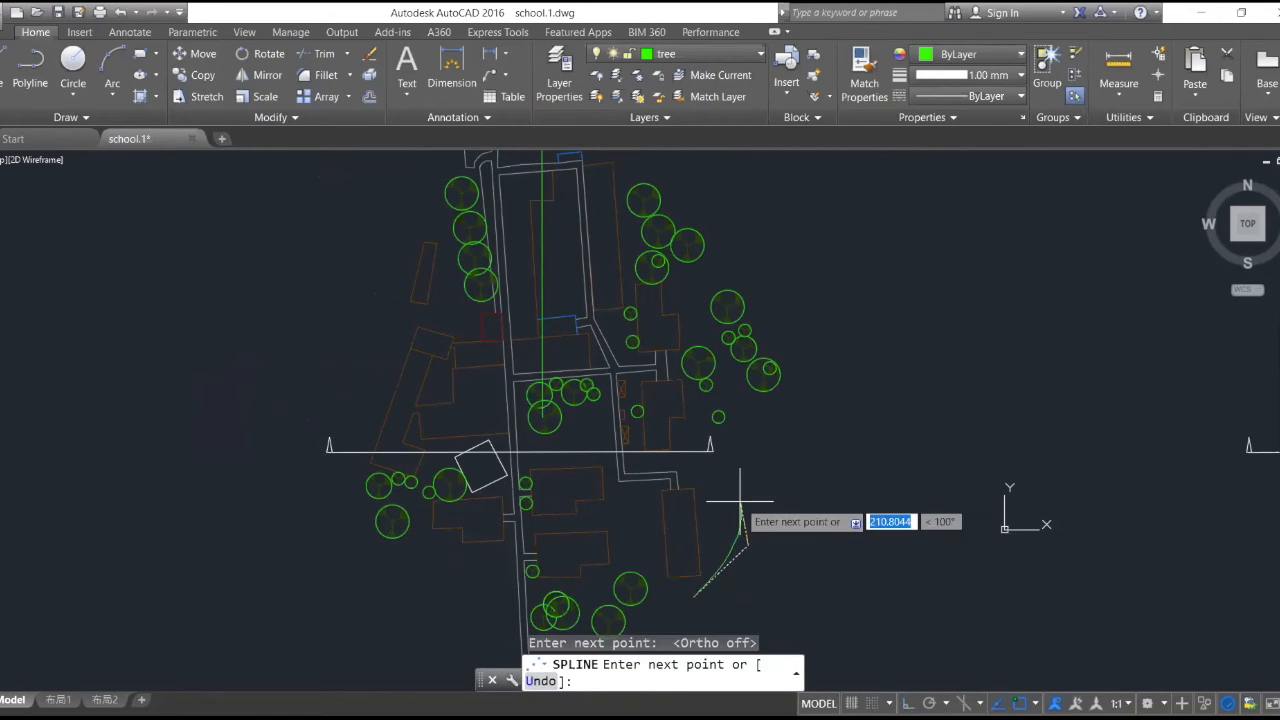
click(740, 500)
click(748, 443)
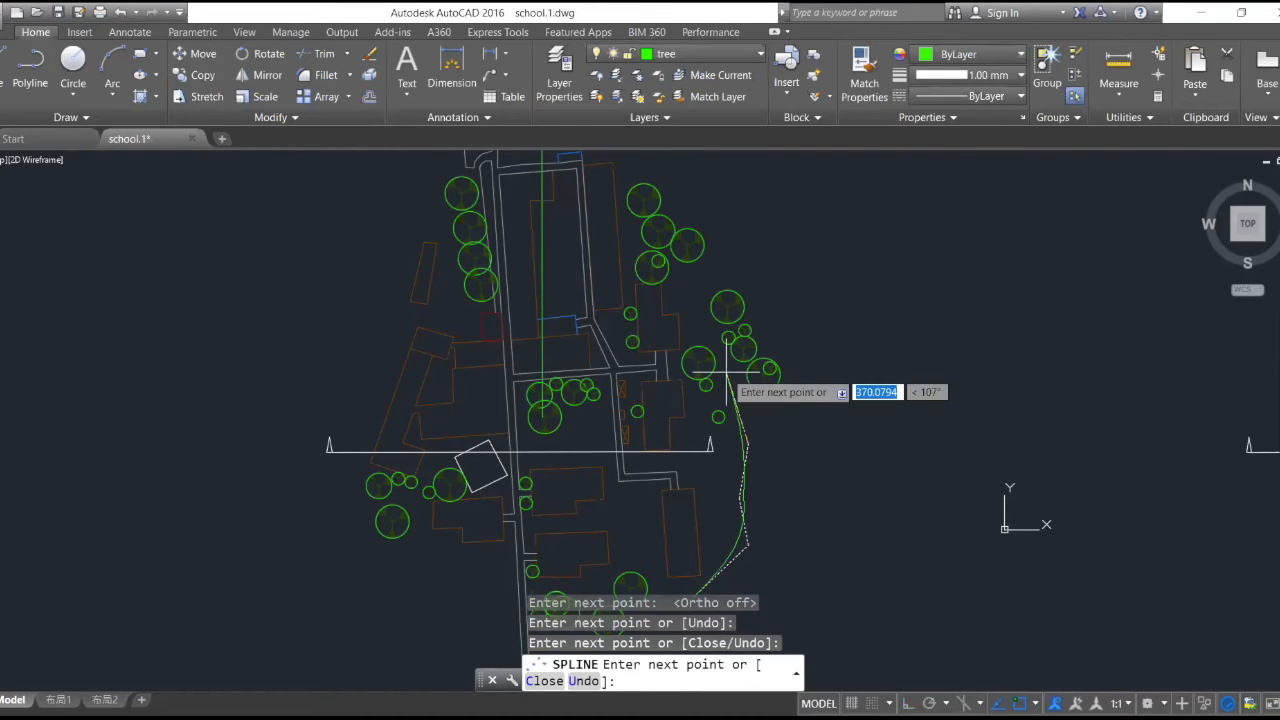
click(726, 392)
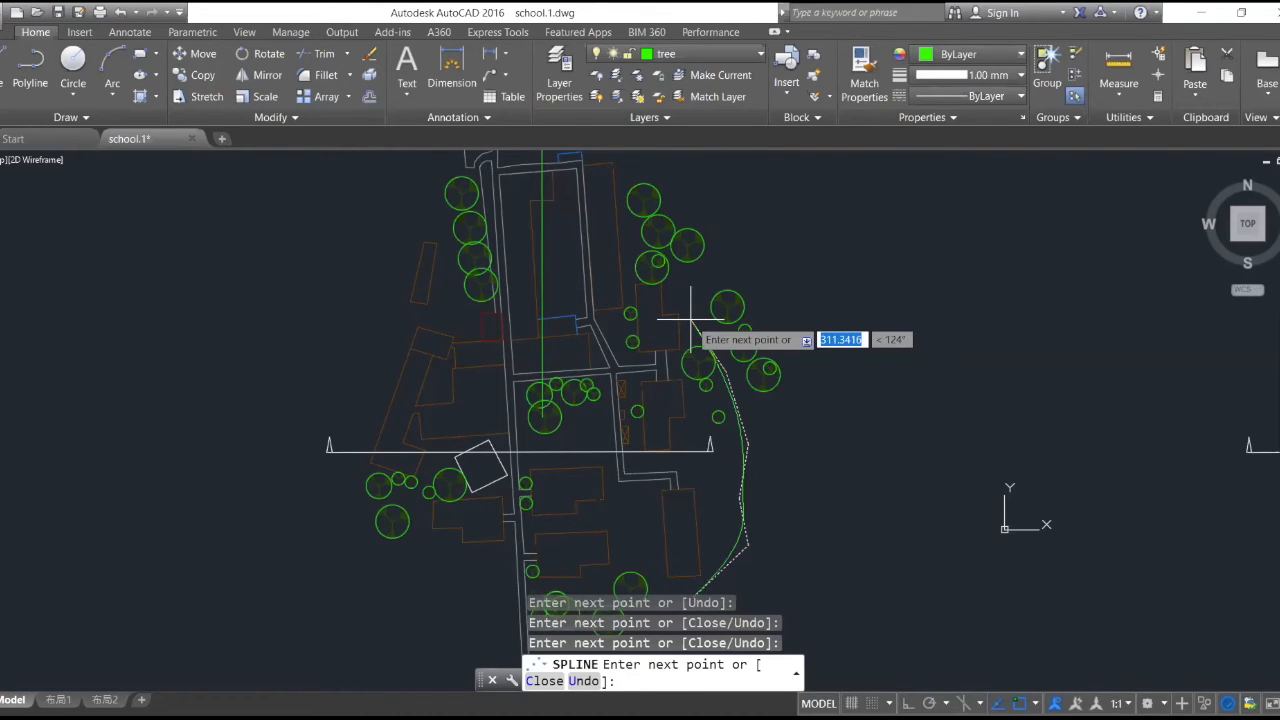
click(690, 318)
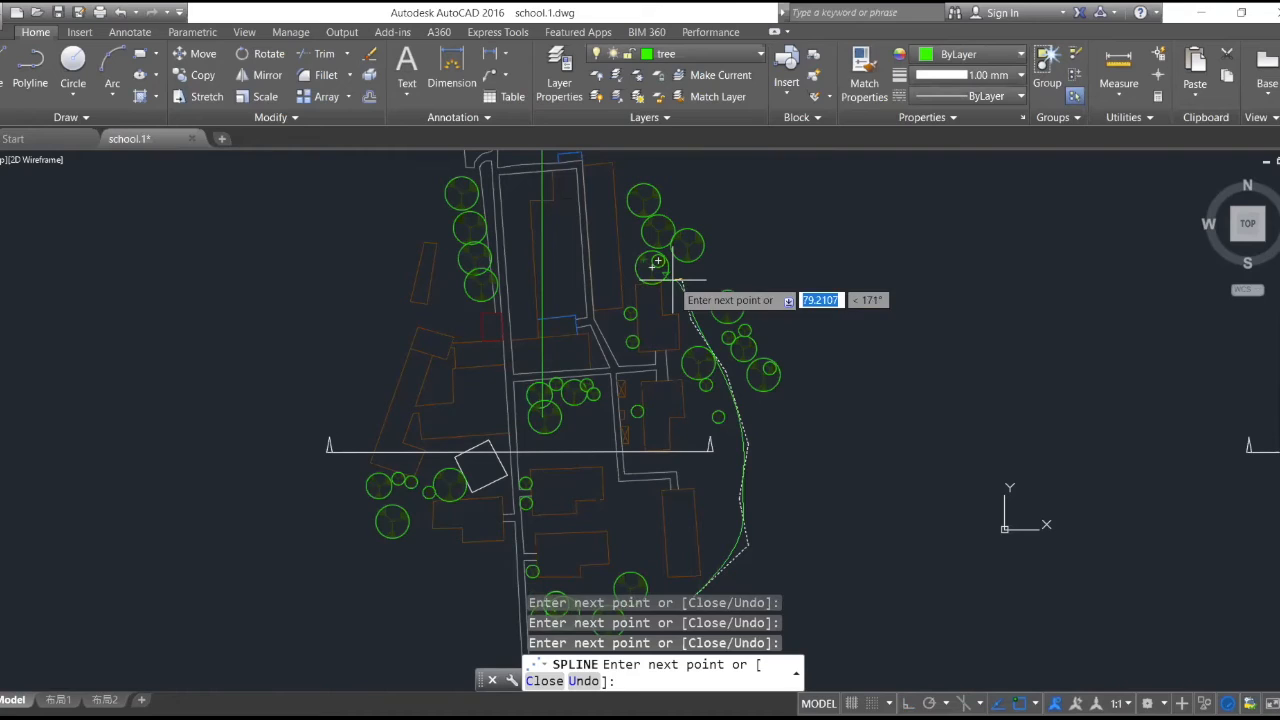
click(619, 233)
key(Return)
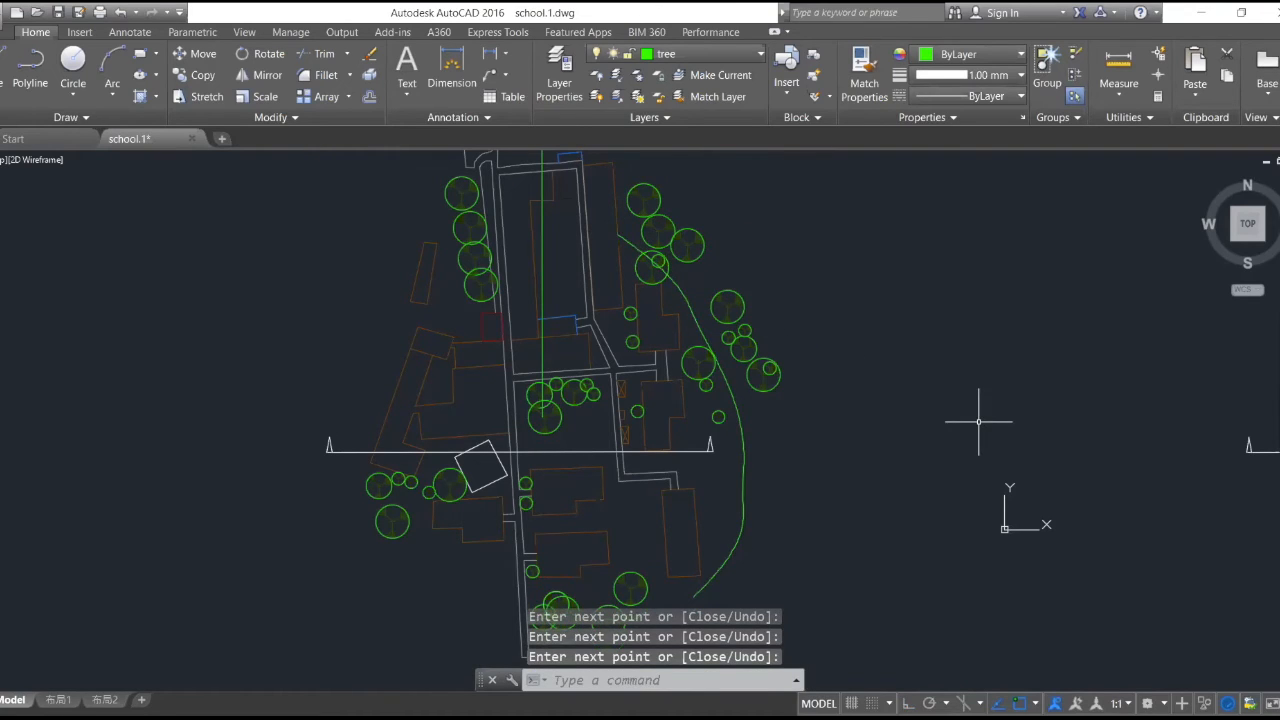
scroll(946, 367, down, 4)
scroll(946, 367, up, 4)
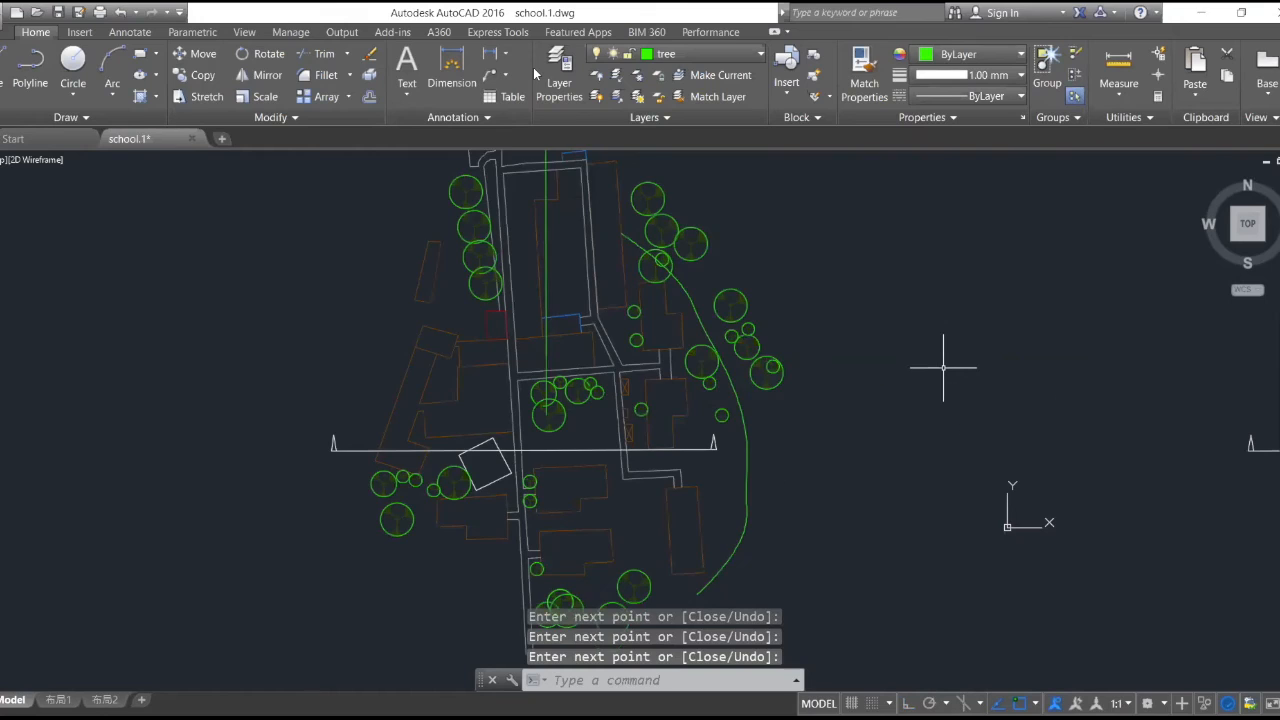
- Create a layer named Walkway with yellow index colour 50
click(749, 54)
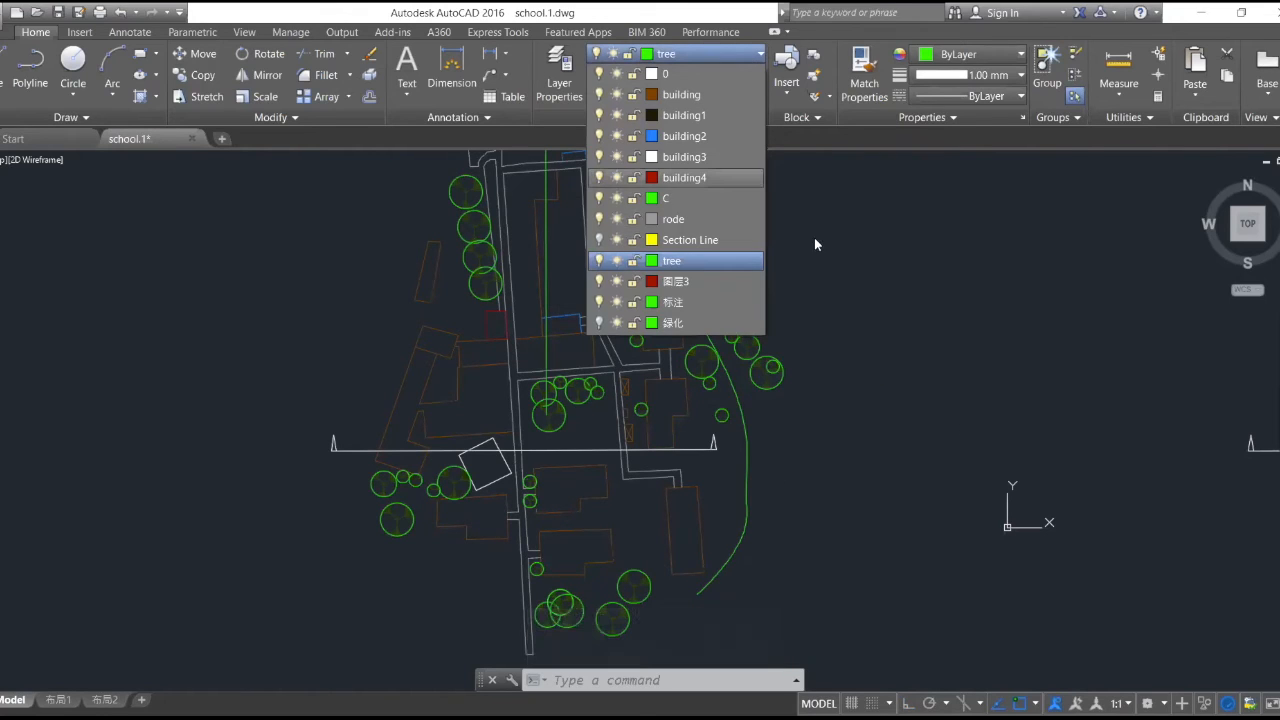
click(568, 63)
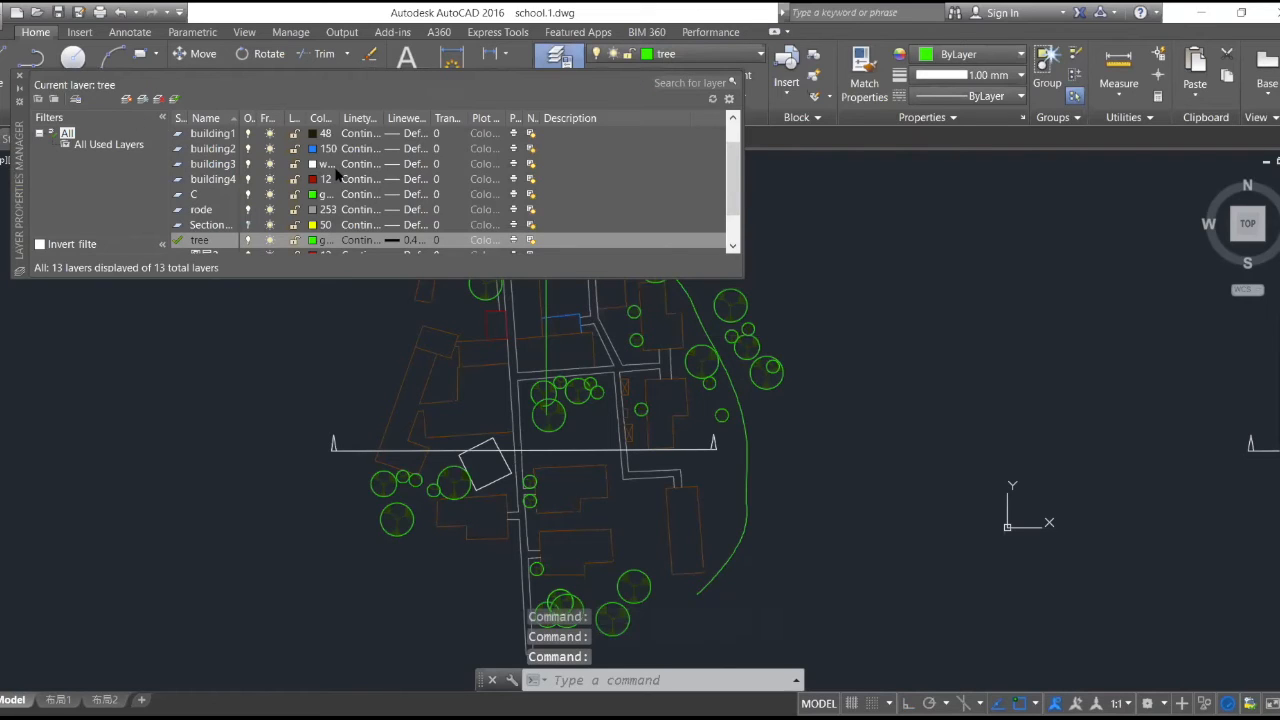
key(Return)
text(Walkway)
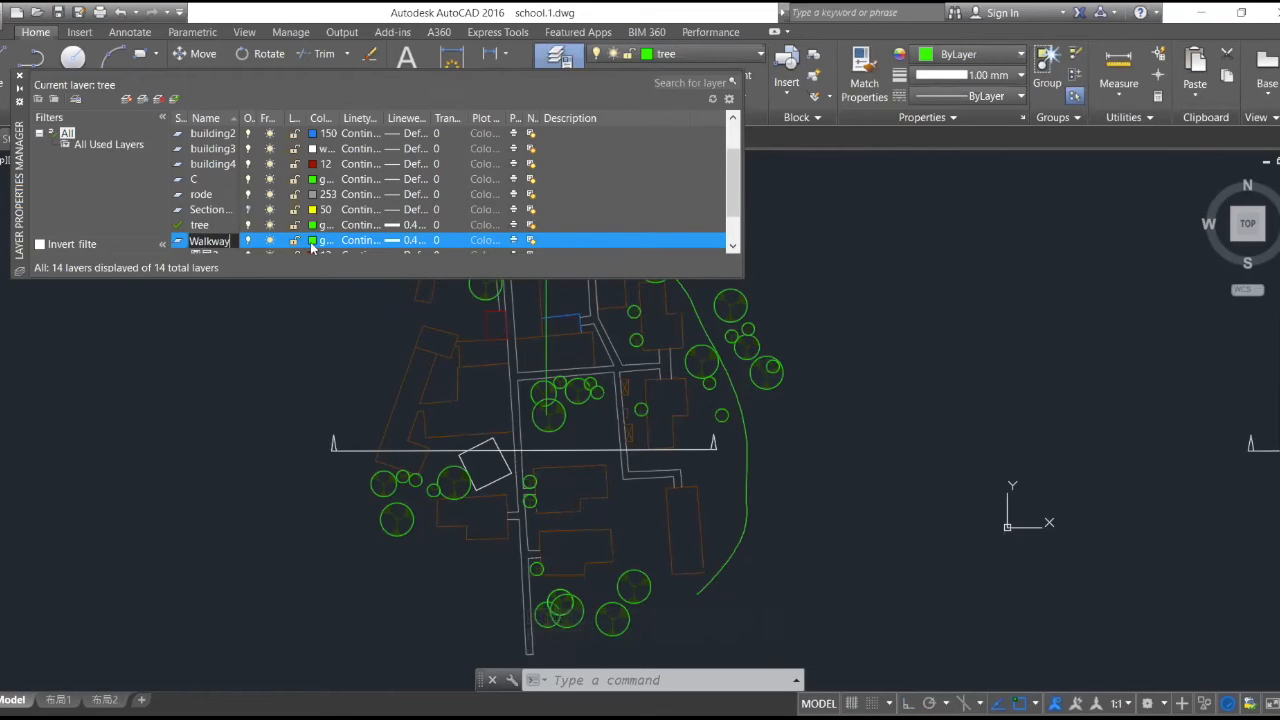
click(313, 241)
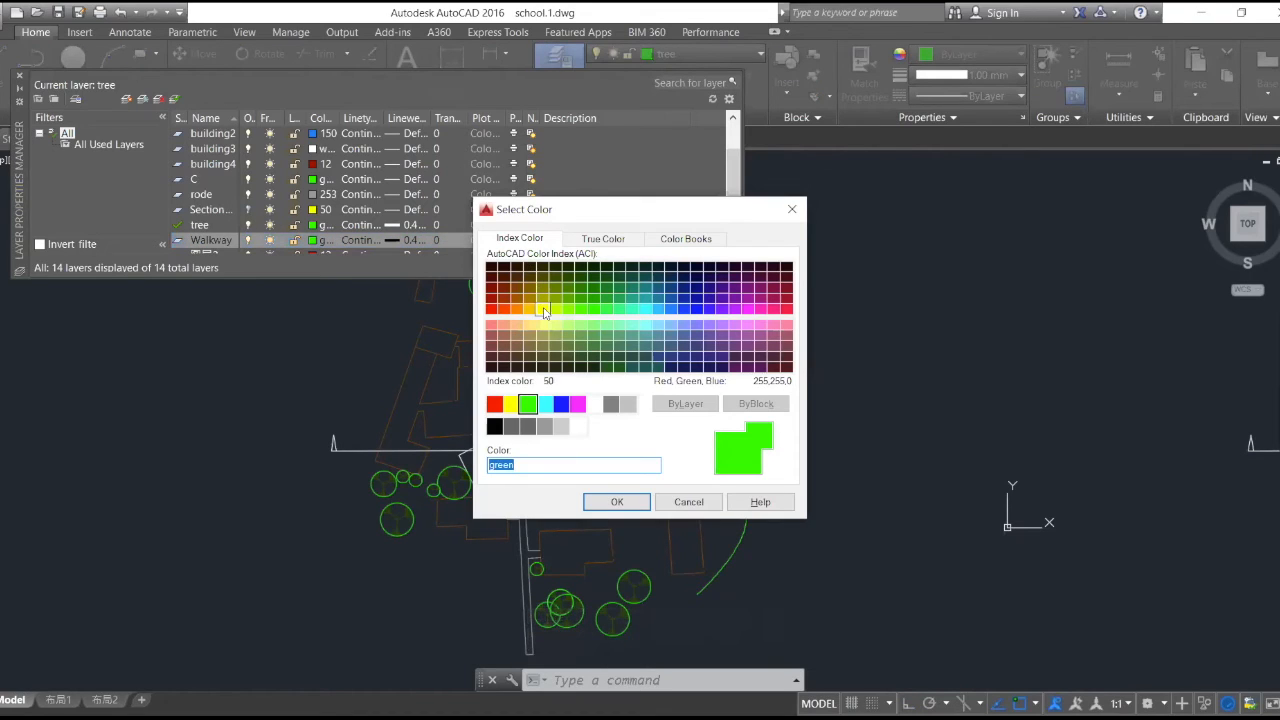
click(542, 309)
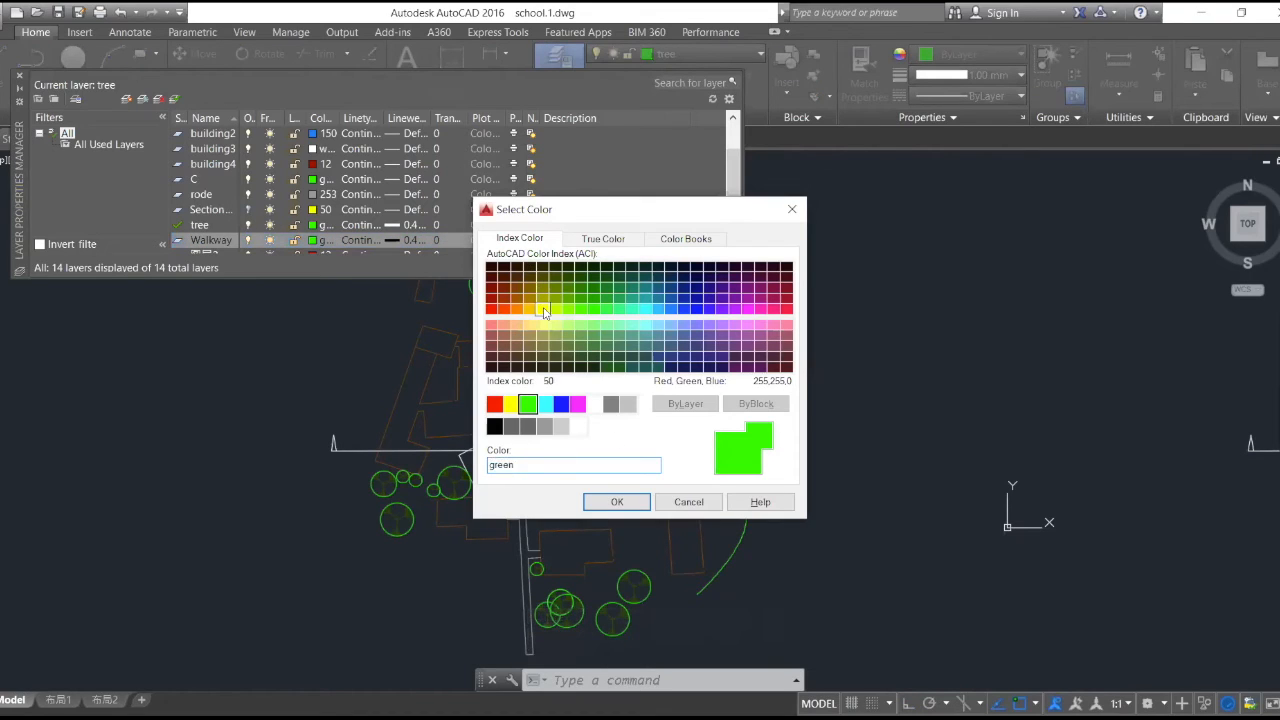
click(615, 503)
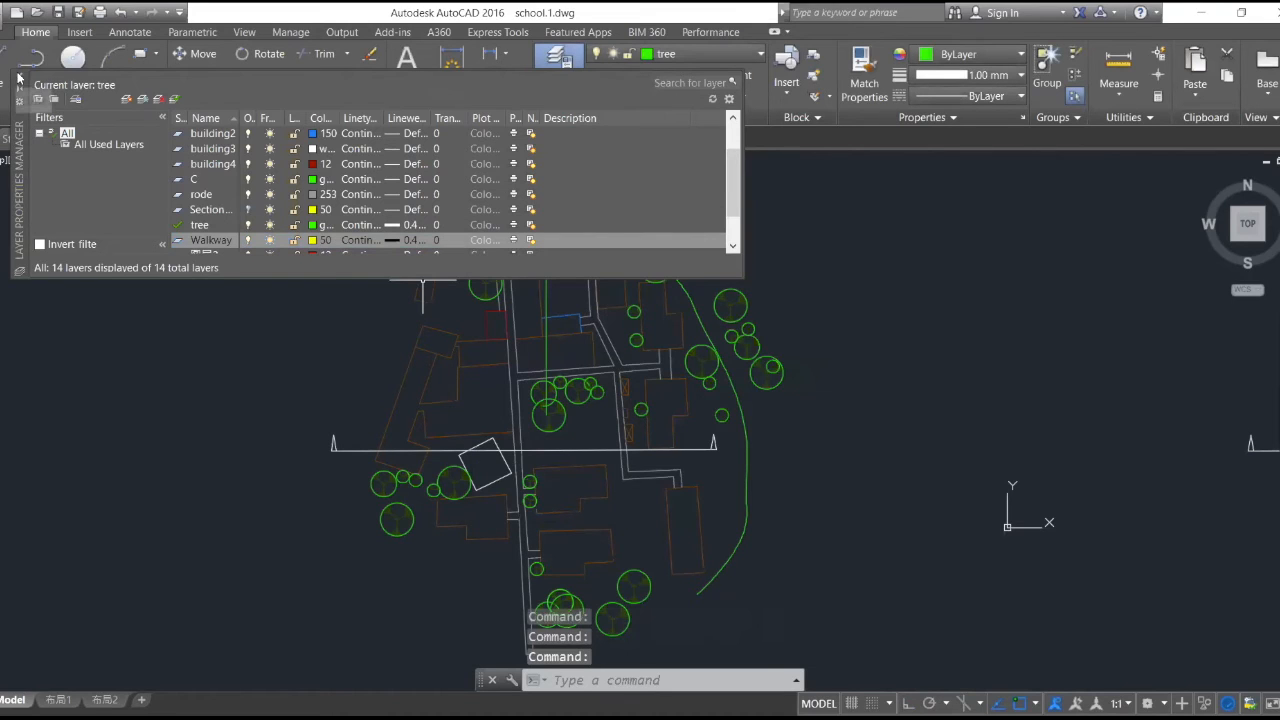
click(18, 78)
- Move the new walkway spline to the Walkway layer and deselect it
click(742, 415)
click(758, 55)
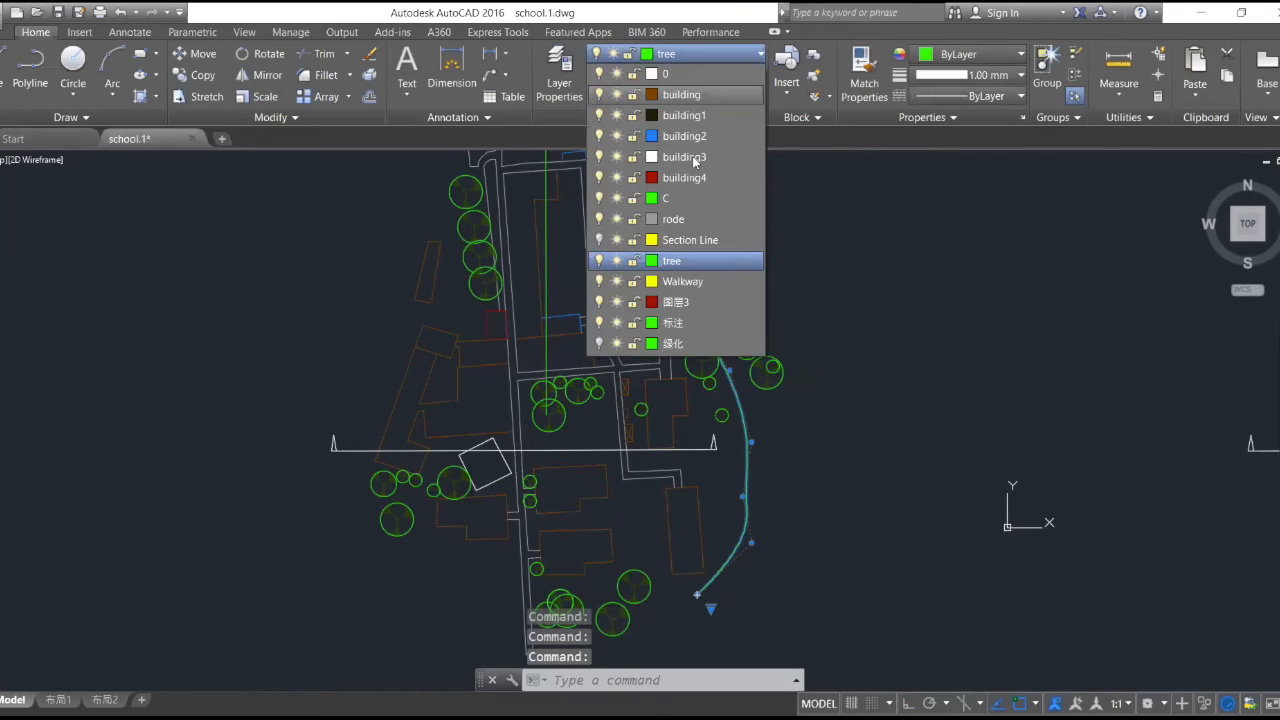
click(684, 281)
scroll(850, 350, down, 4)
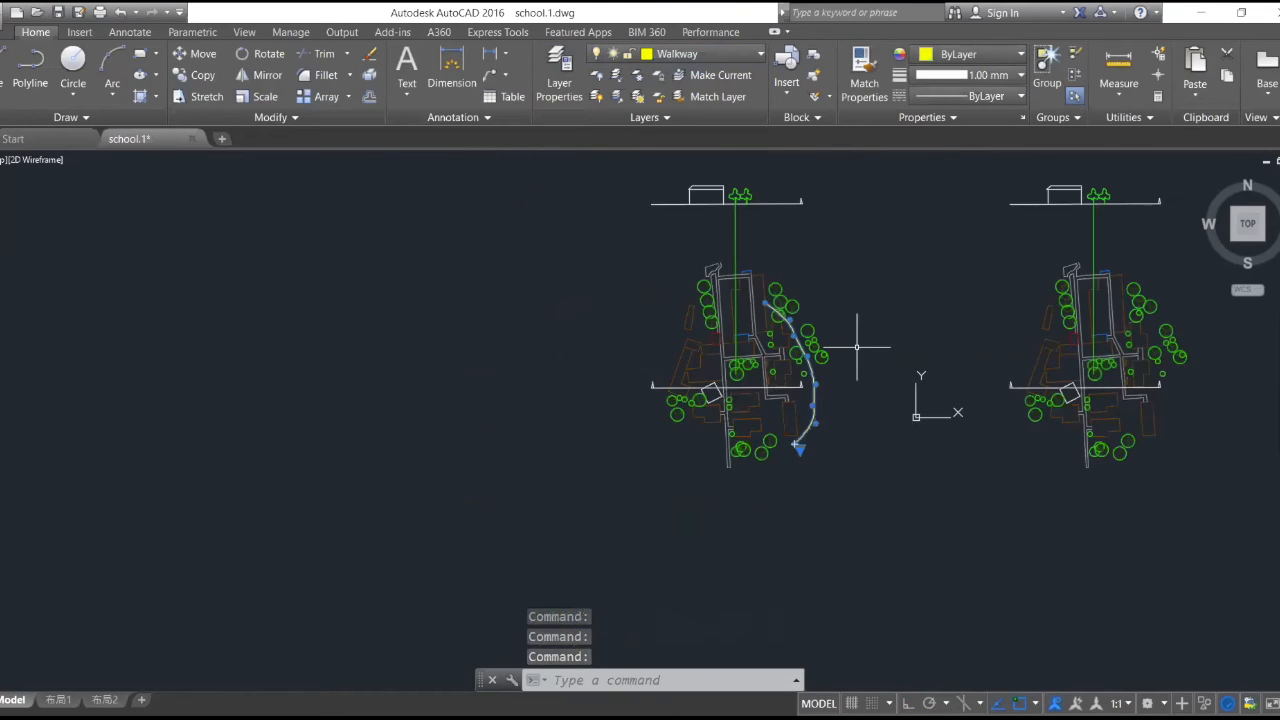
key(Escape)
- Examine the walkway curve's south end and its route around the buildings and trees on the western plan copy
scroll(845, 375, up, 5)
scroll(846, 386, down, 5)
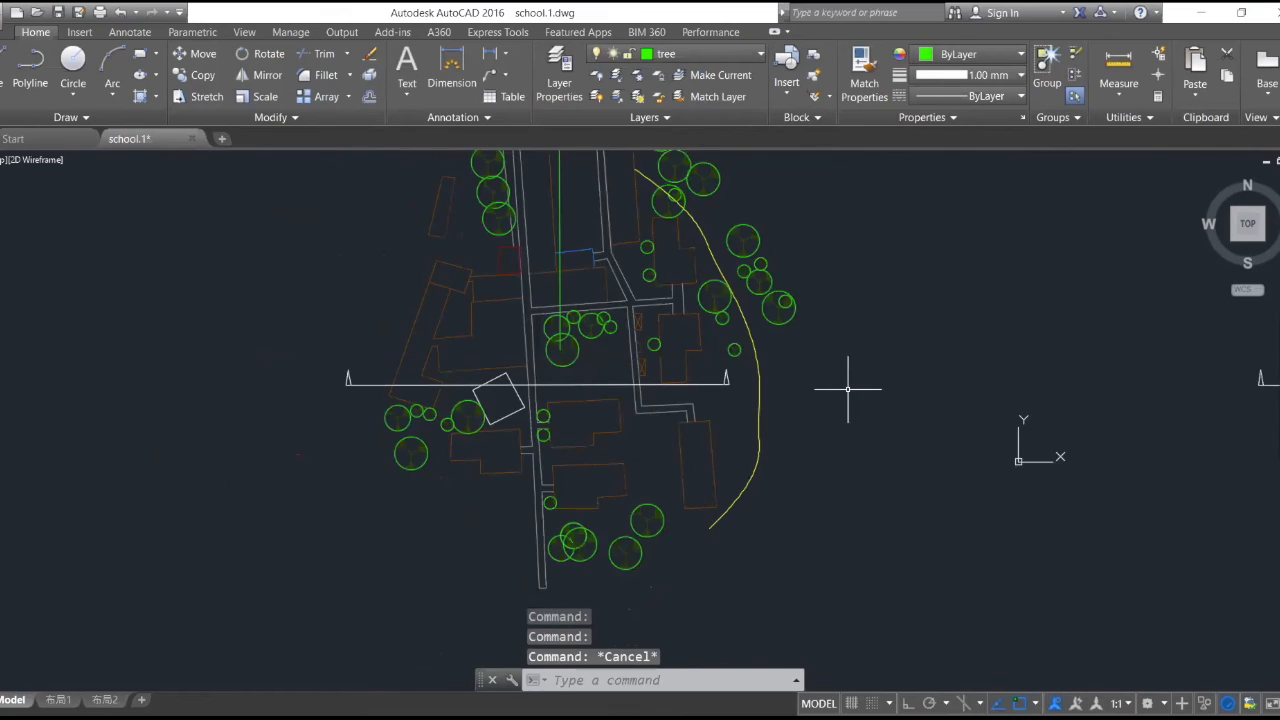
scroll(901, 317, up, 3)
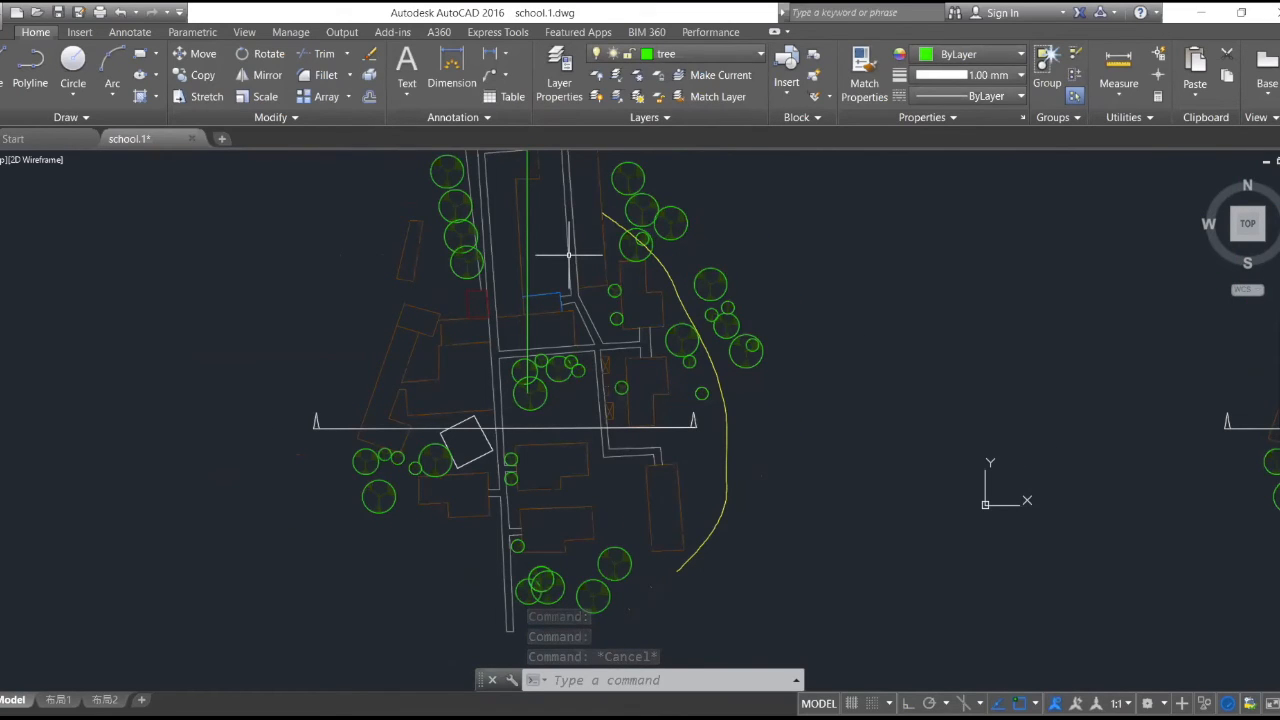
scroll(580, 210, up, 3)
scroll(766, 609, down, 3)
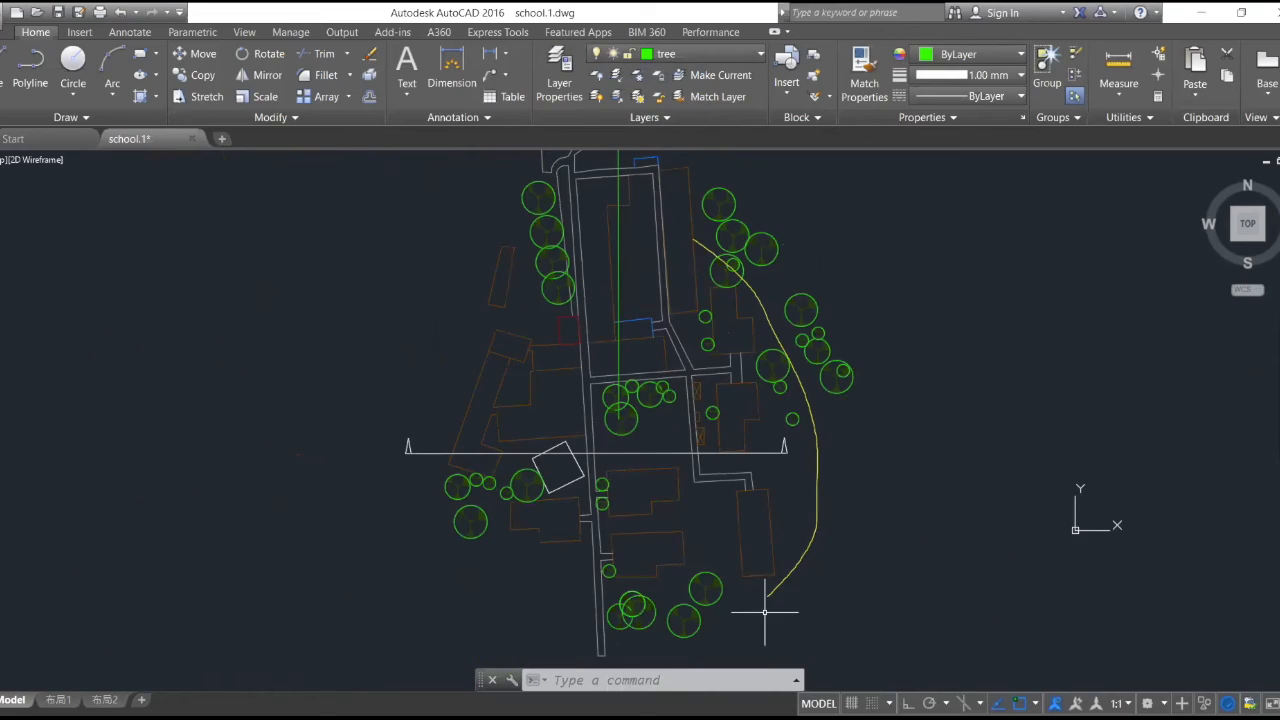
scroll(763, 613, up, 8)
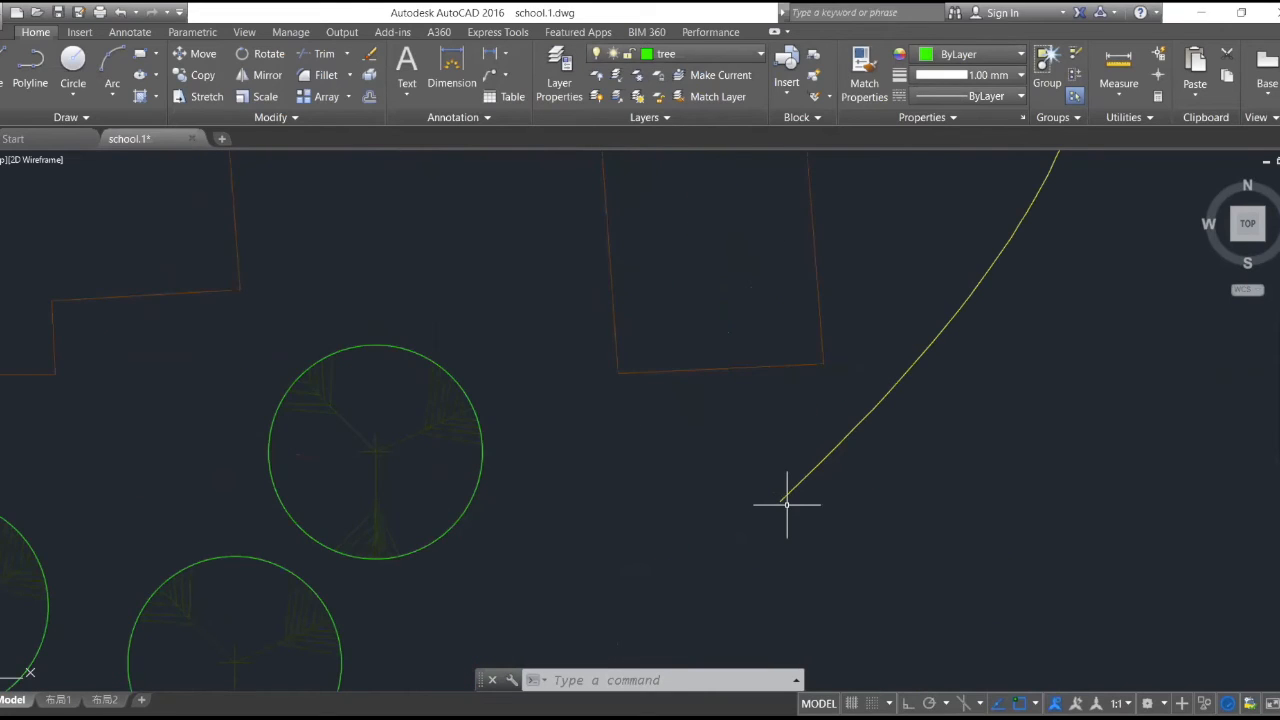
scroll(822, 493, down, 2)
scroll(823, 492, down, 4)
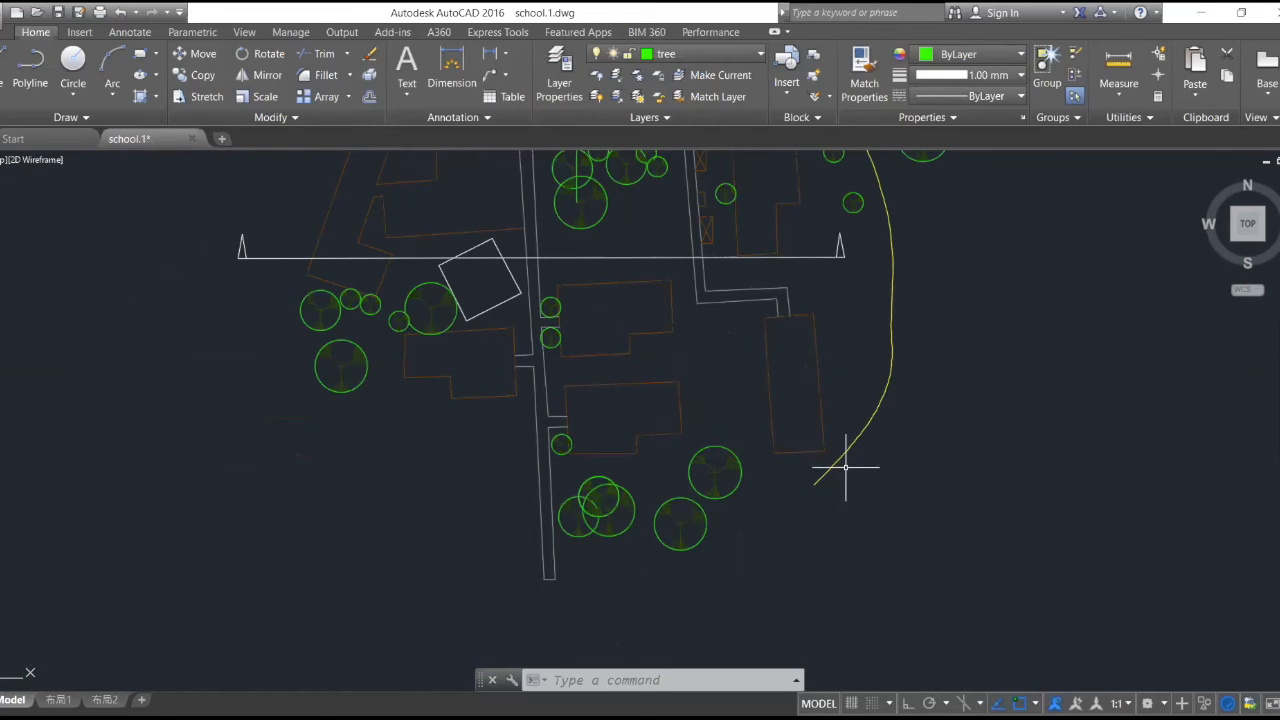
scroll(857, 443, down, 2)
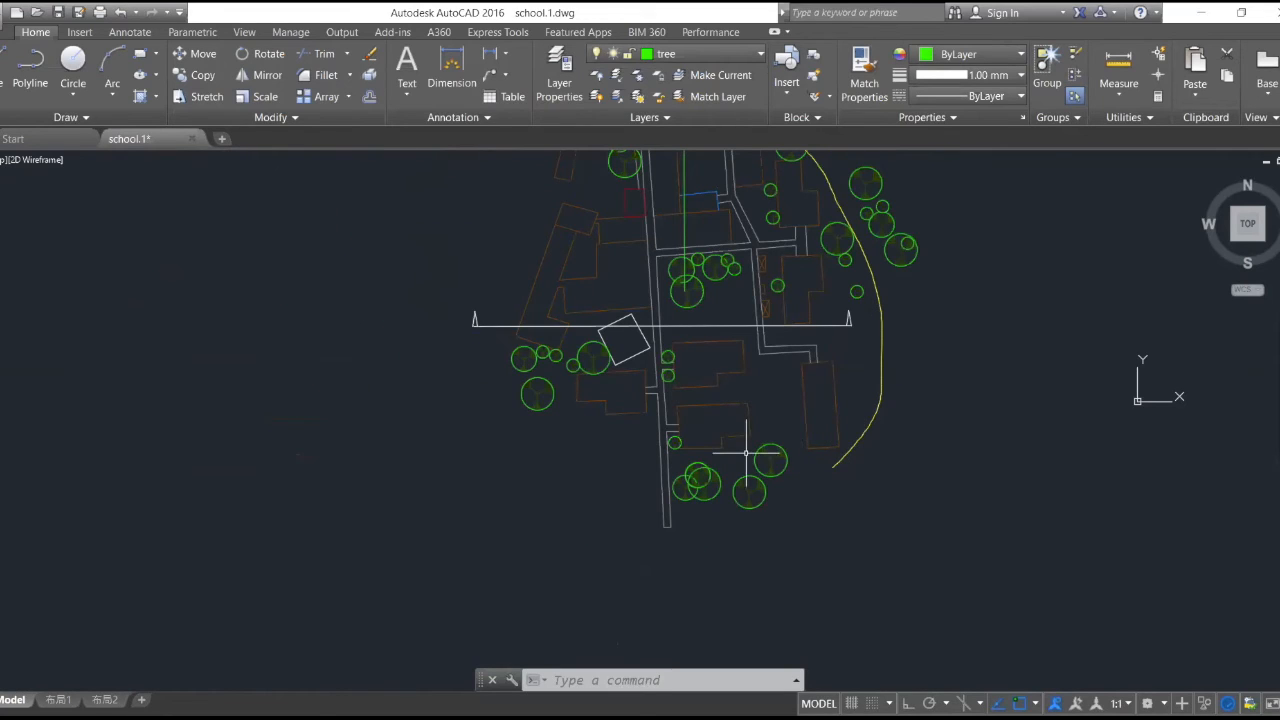
scroll(799, 387, down, 3)
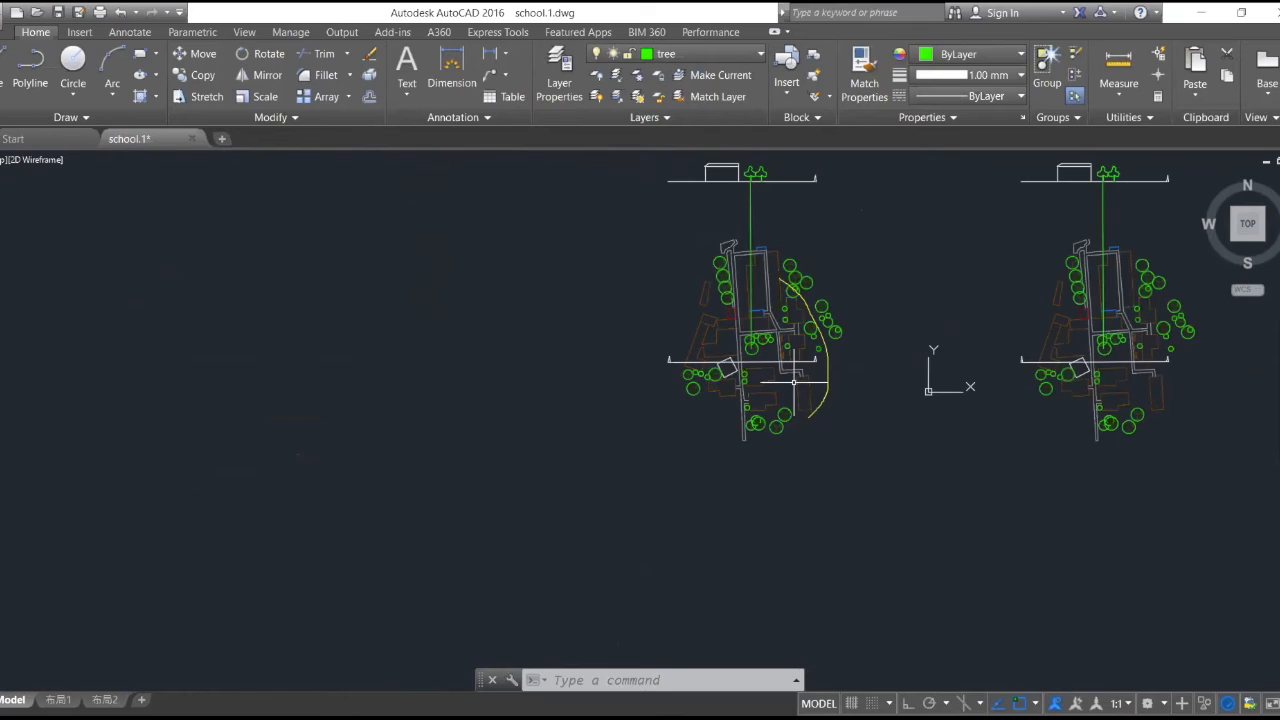
scroll(857, 323, up, 5)
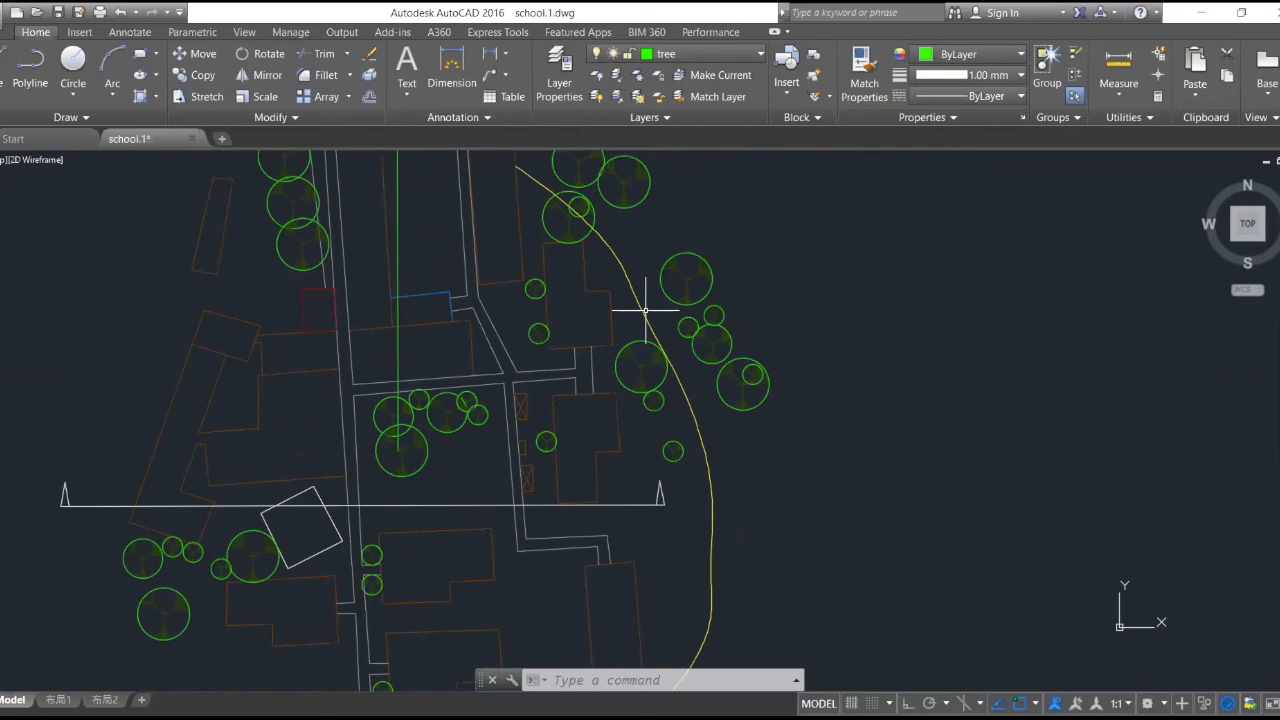
click(370, 97)
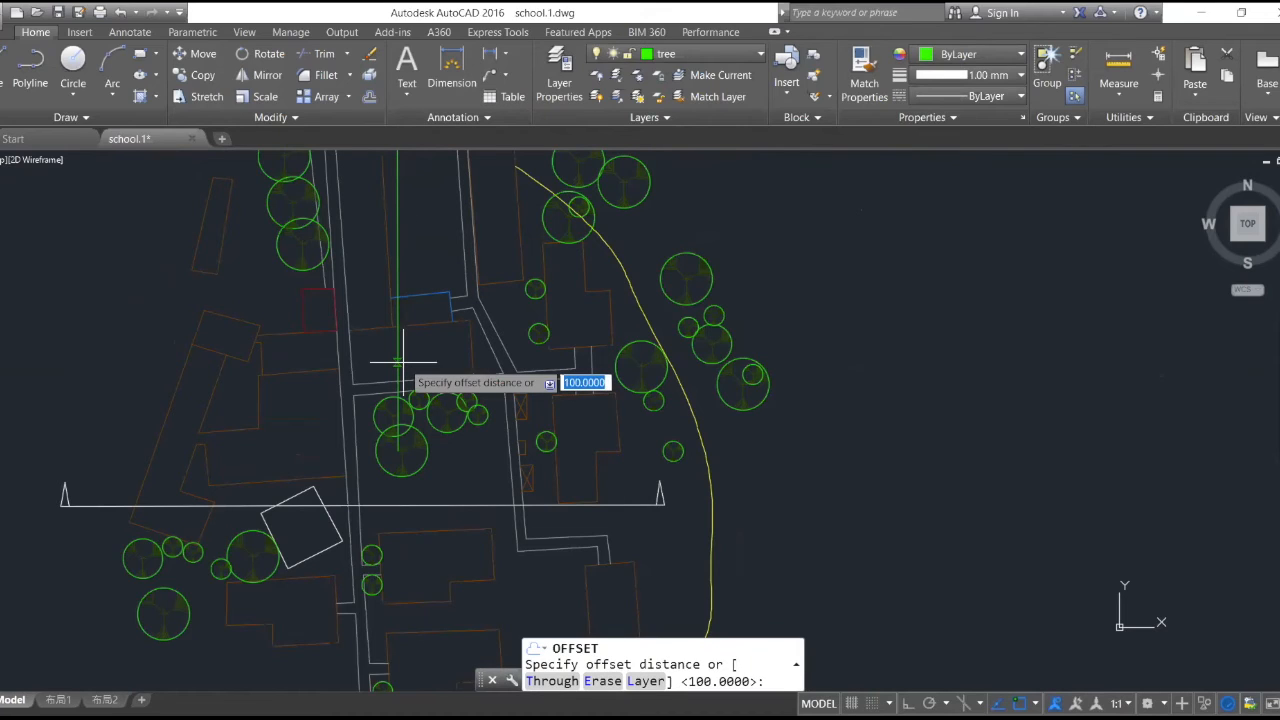
text(1)
key(Escape)
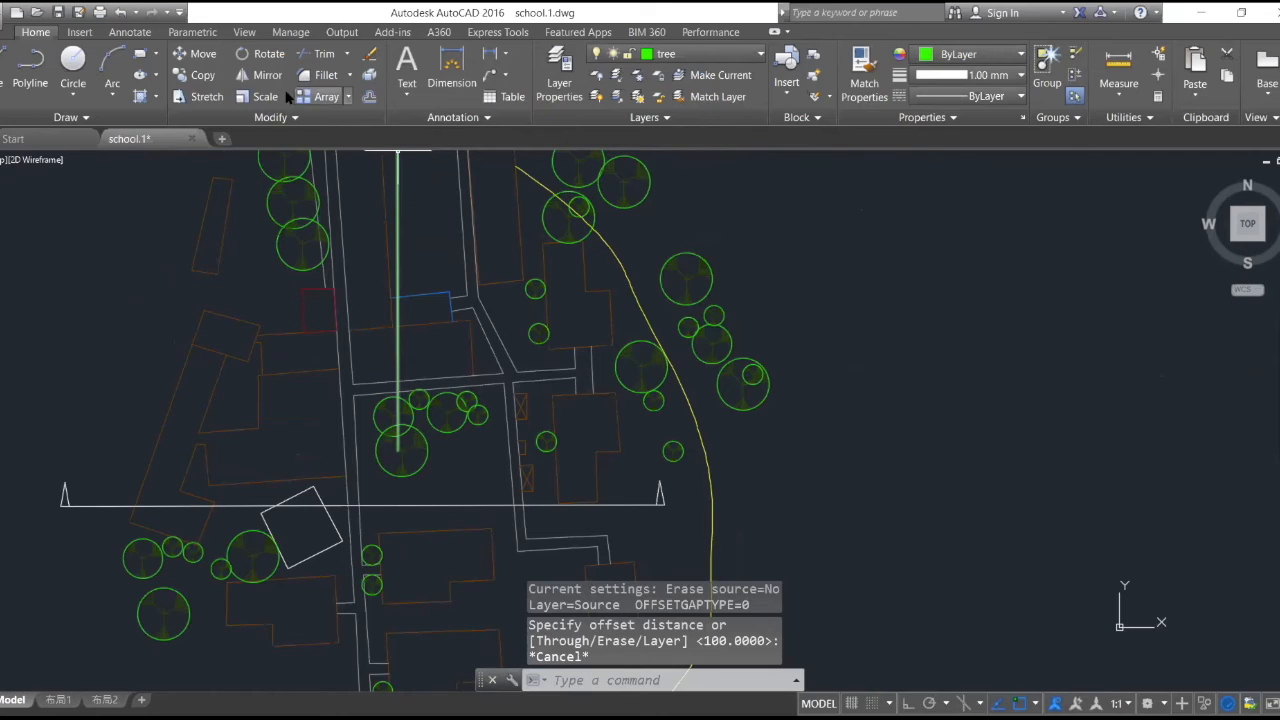
- Copy the walkway spline about 50 units east to form the path's second edge
click(210, 80)
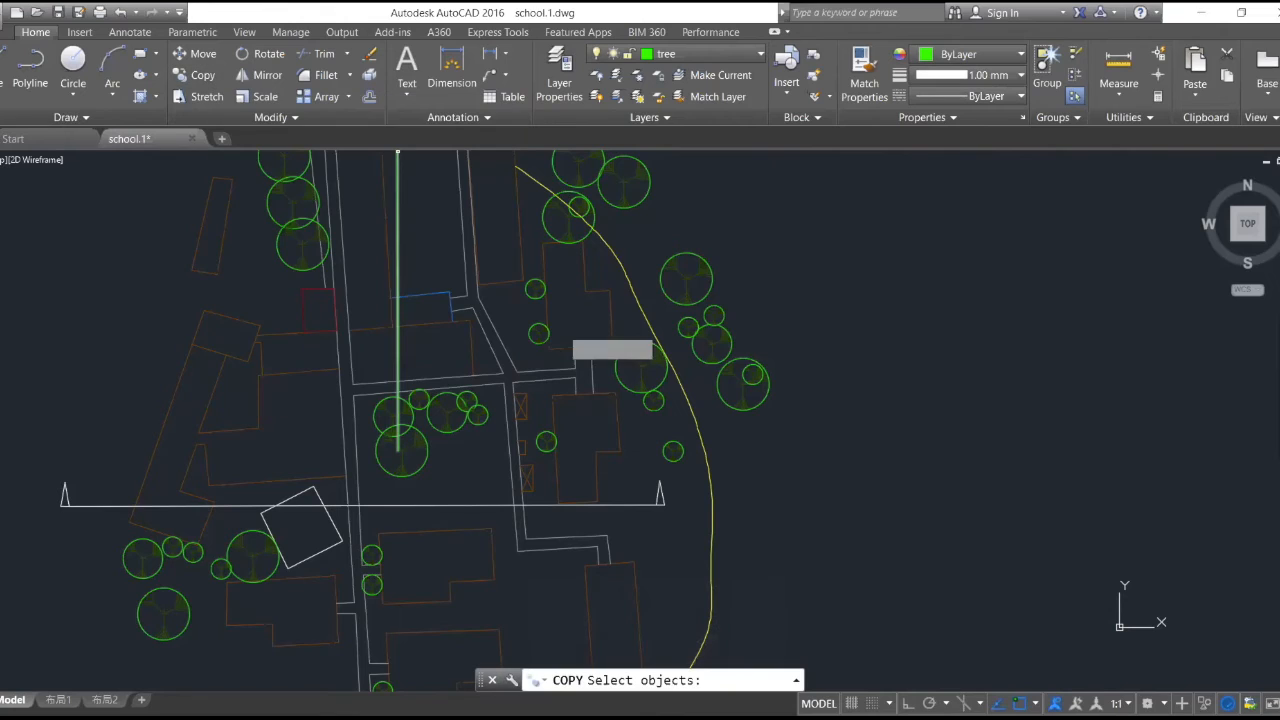
click(709, 482)
key(Return)
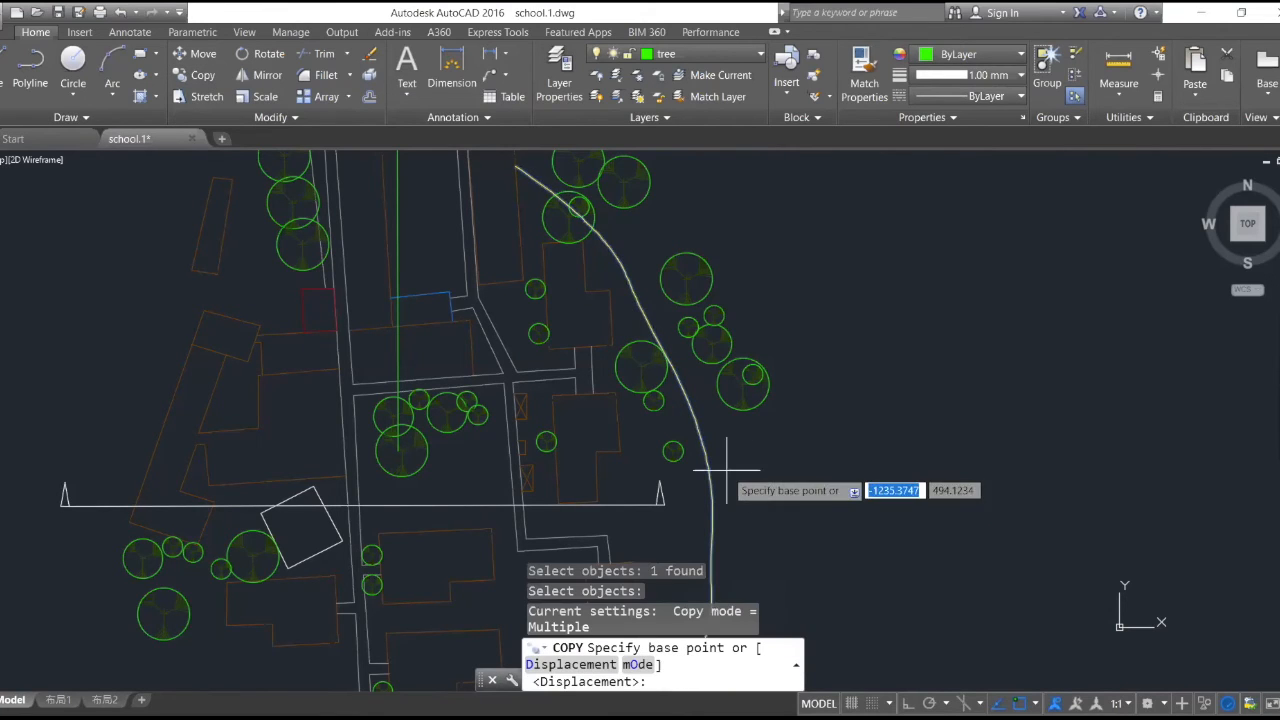
click(714, 463)
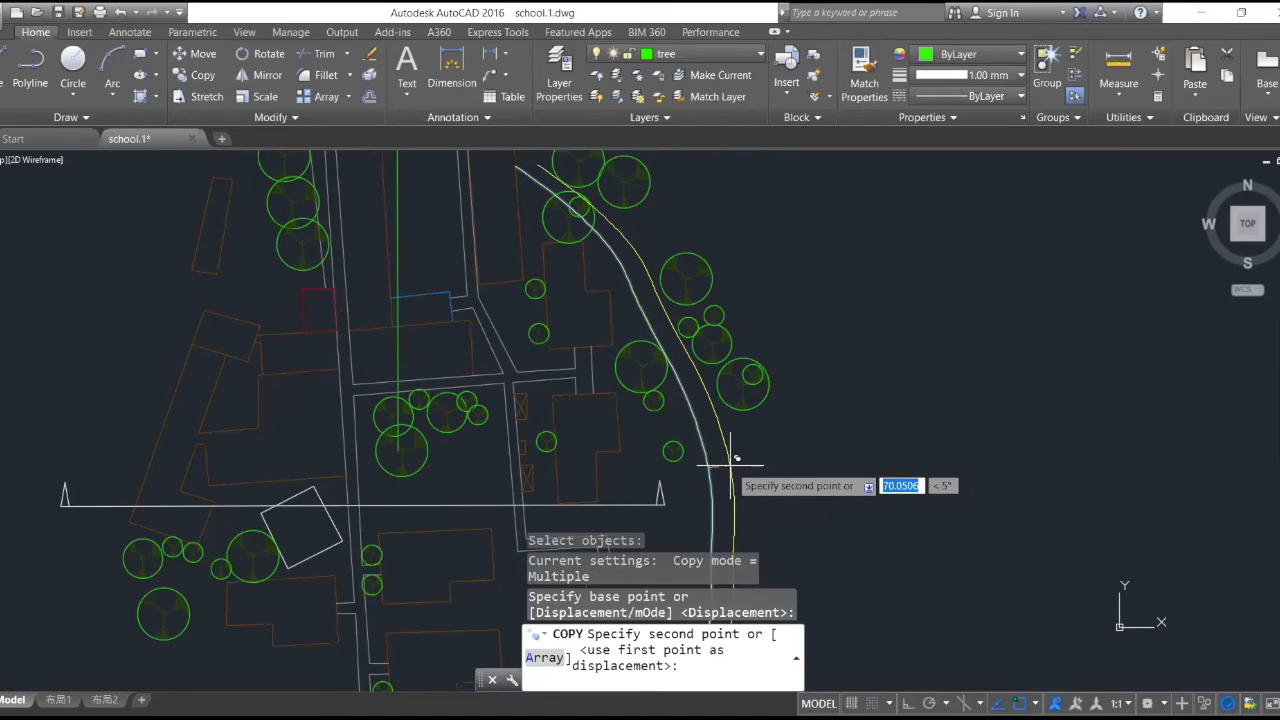
click(733, 458)
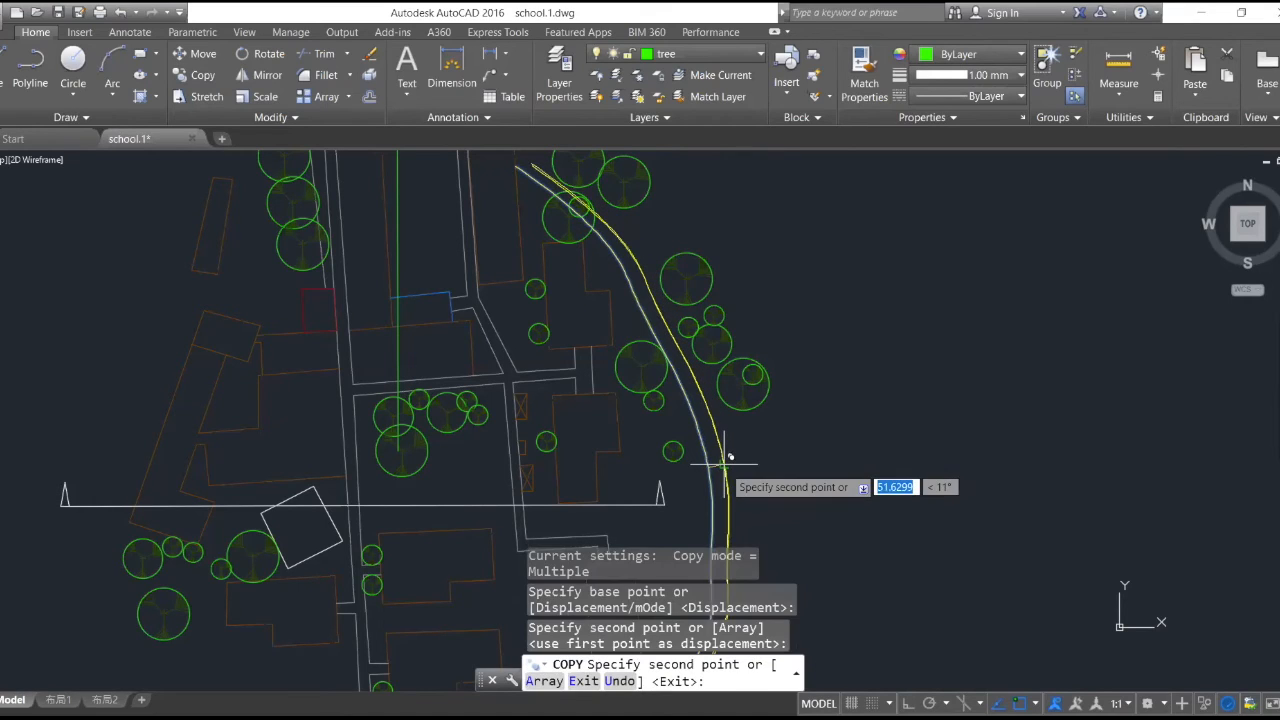
key(Escape)
- Turn Ortho on and draw lines from the outer walkway curve's south end, going south and then west below the eastern building
scroll(829, 309, down, 6)
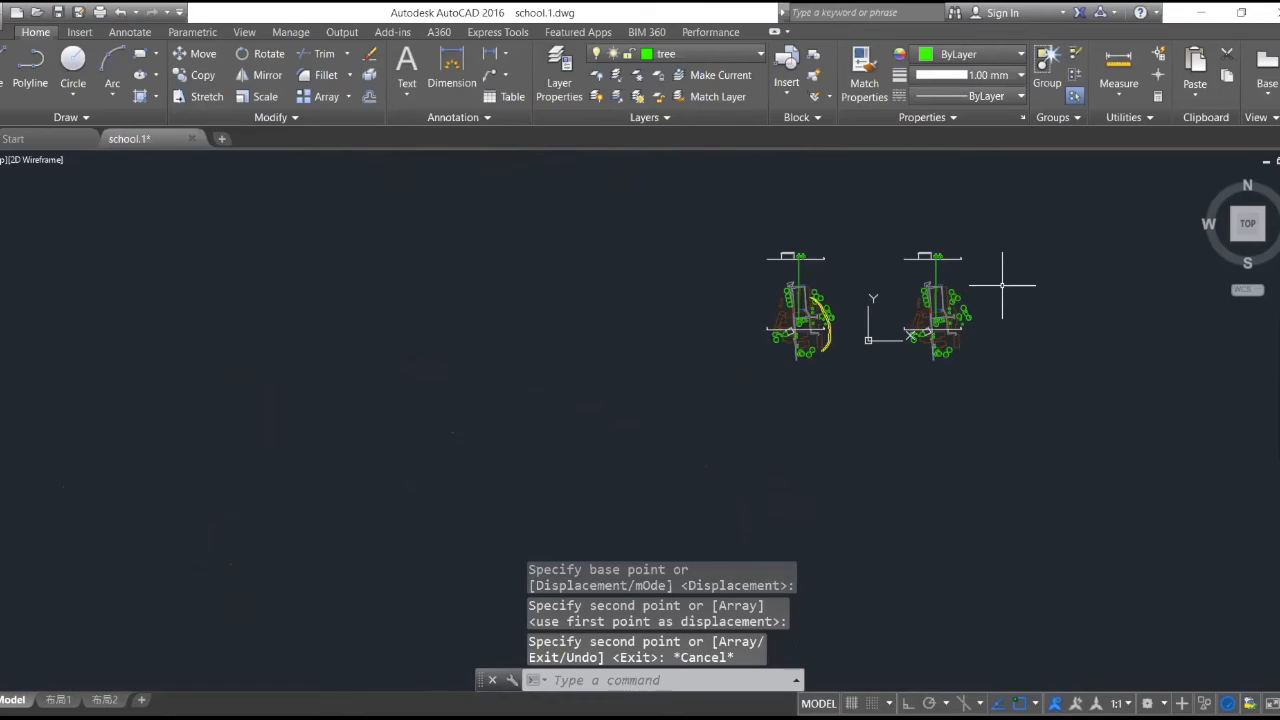
scroll(1002, 285, up, 4)
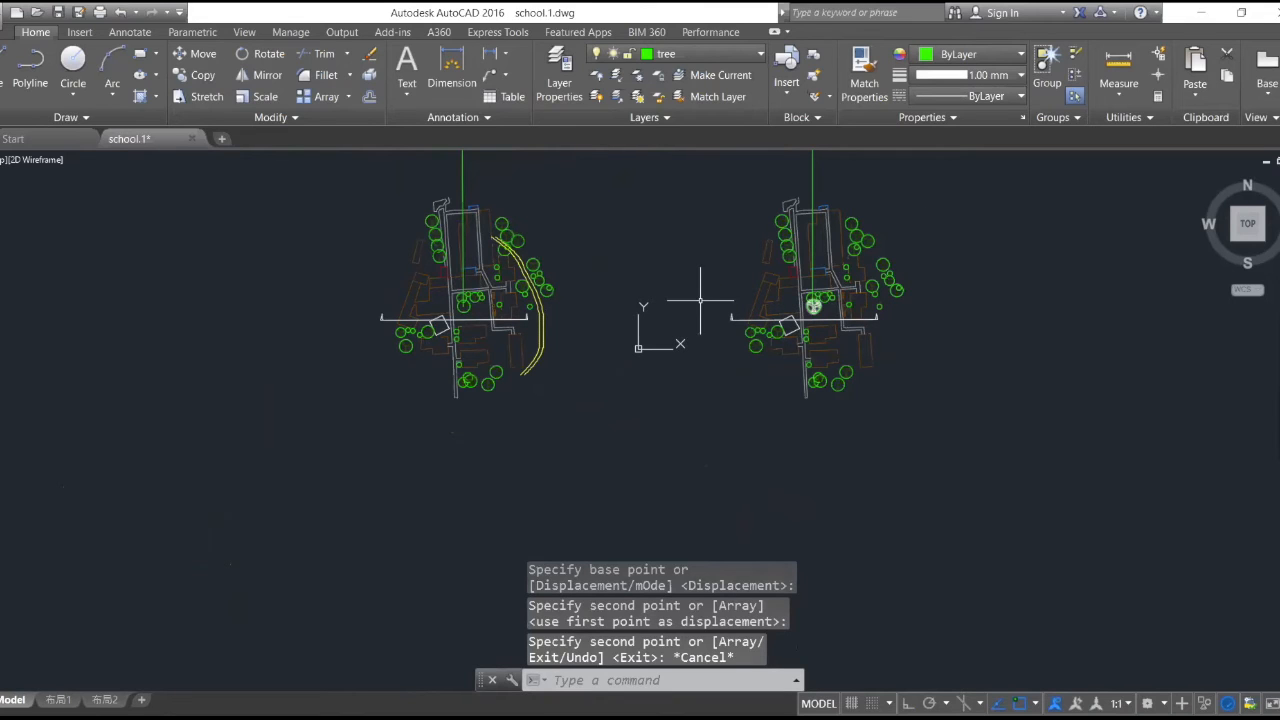
scroll(512, 267, up, 4)
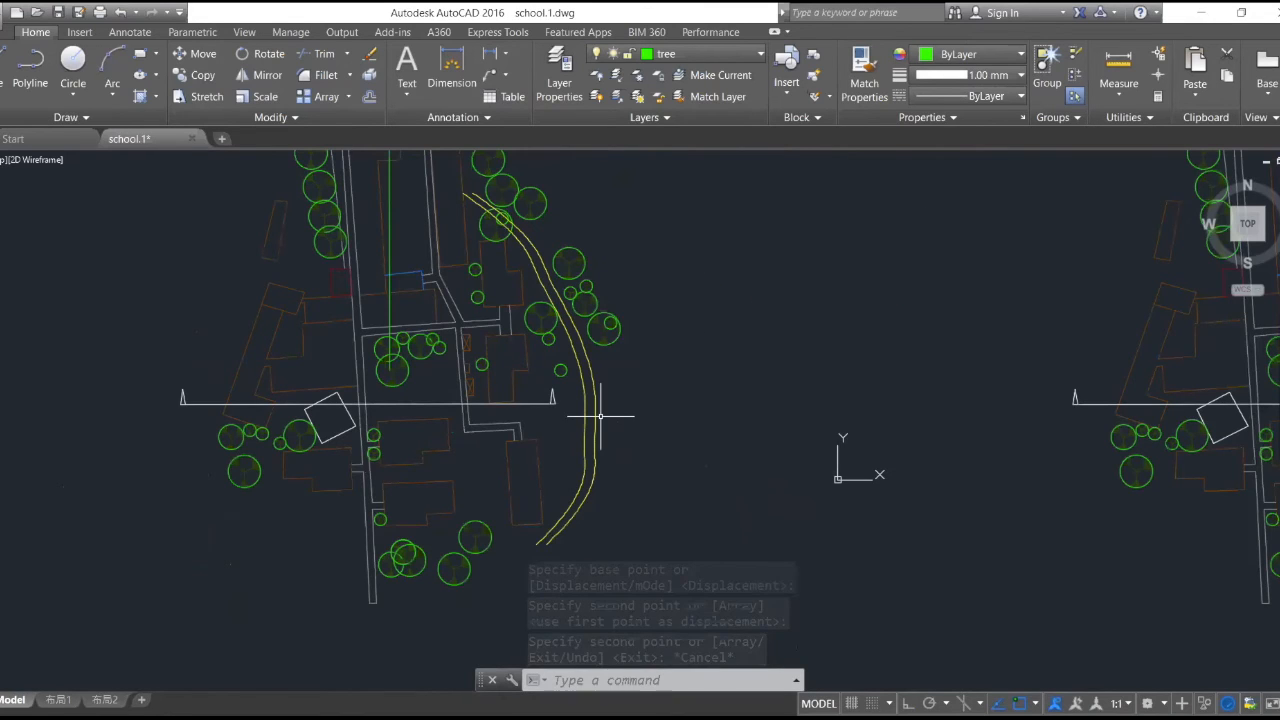
scroll(514, 533, up, 3)
click(5, 72)
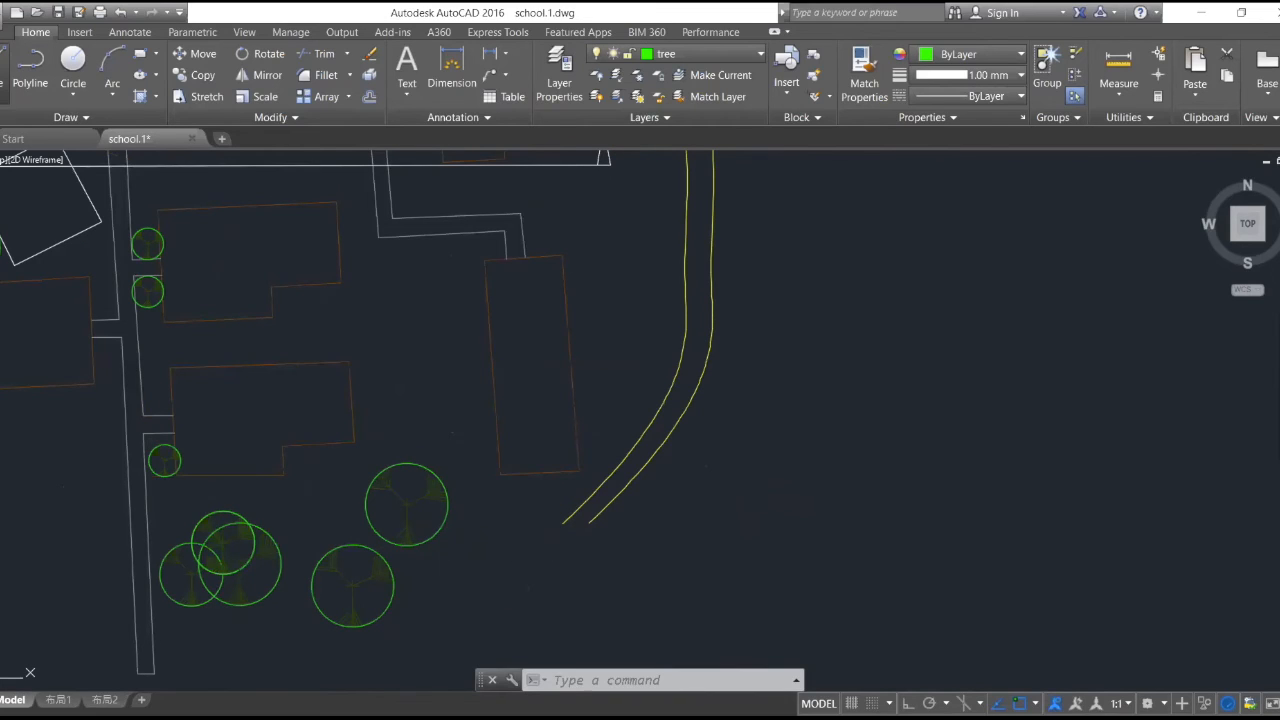
click(590, 522)
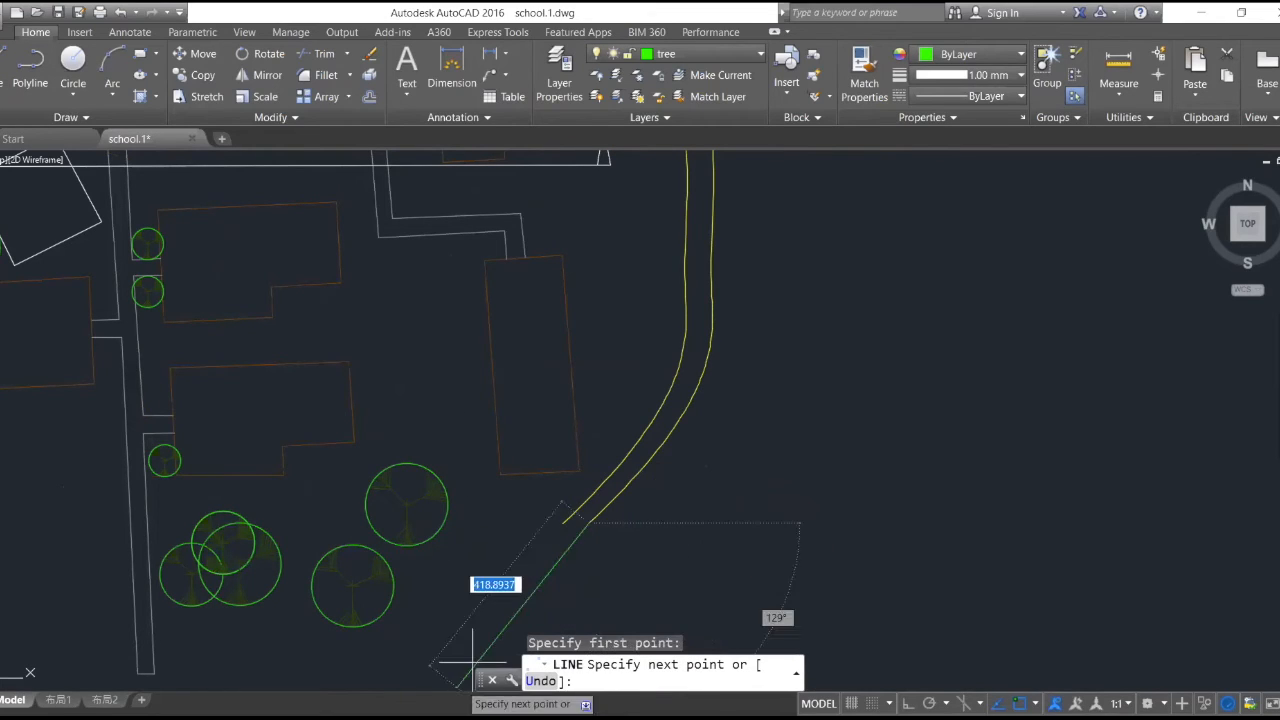
key(F8)
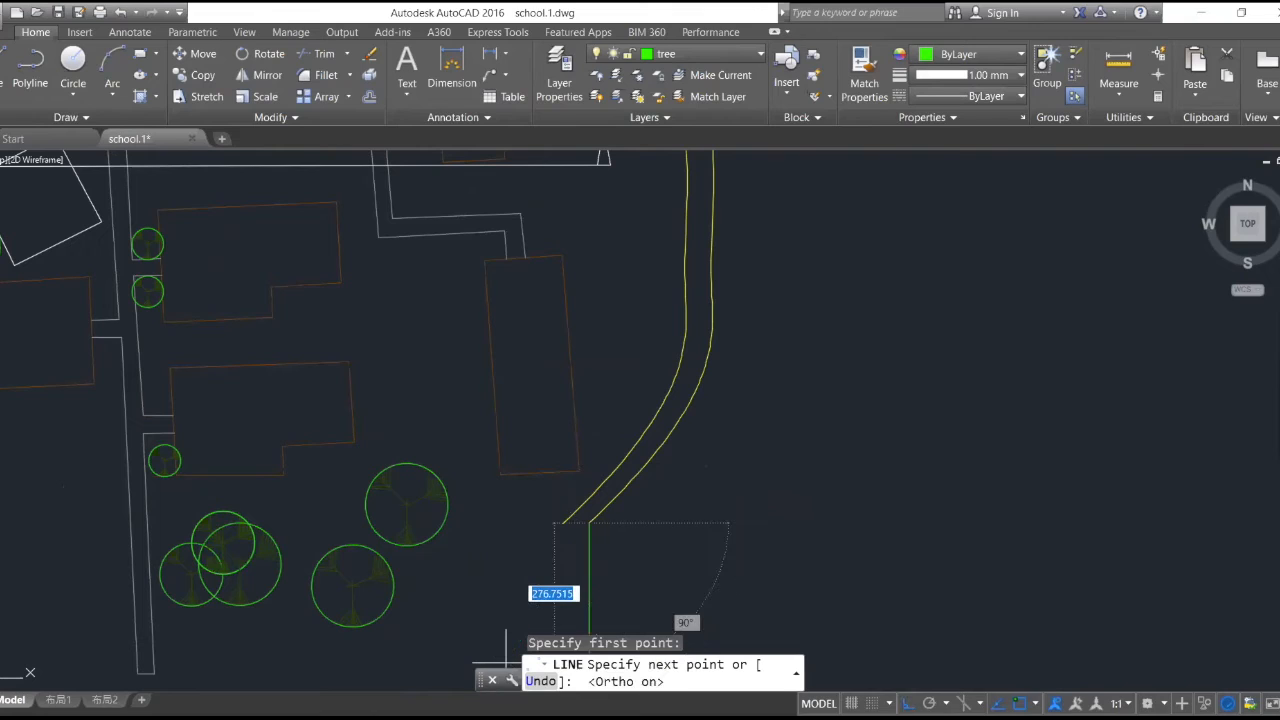
click(637, 590)
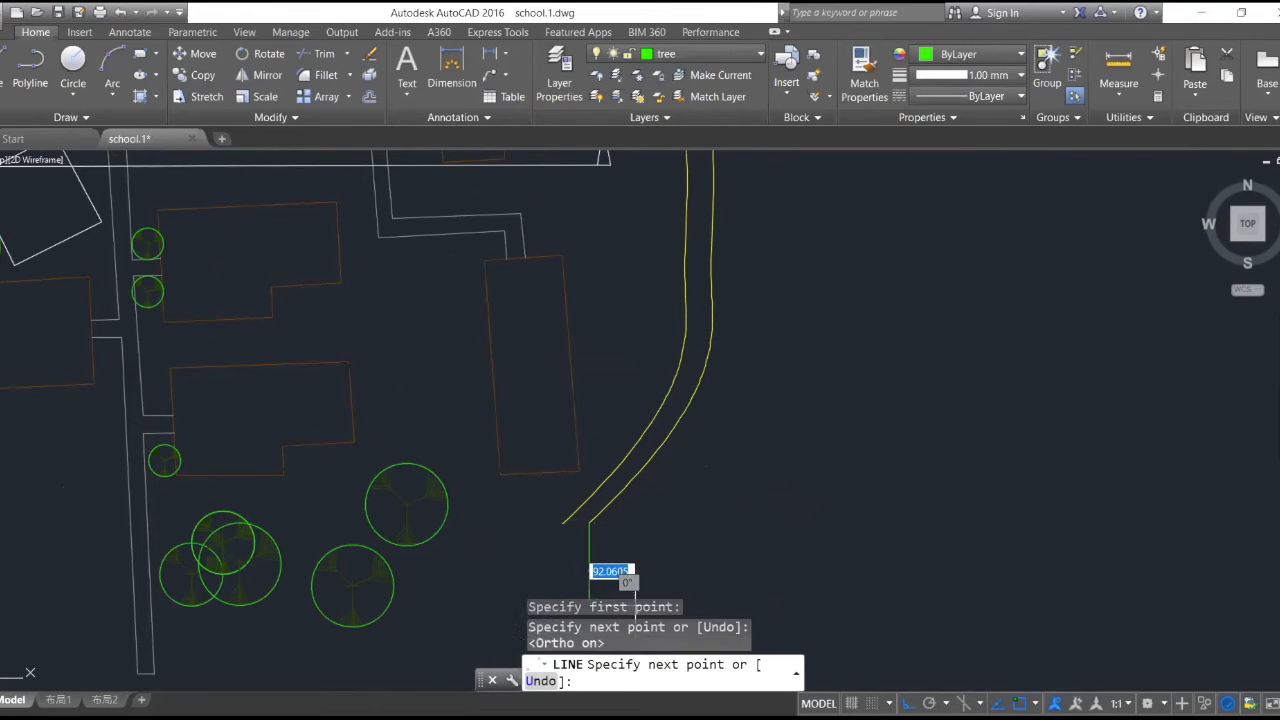
click(434, 590)
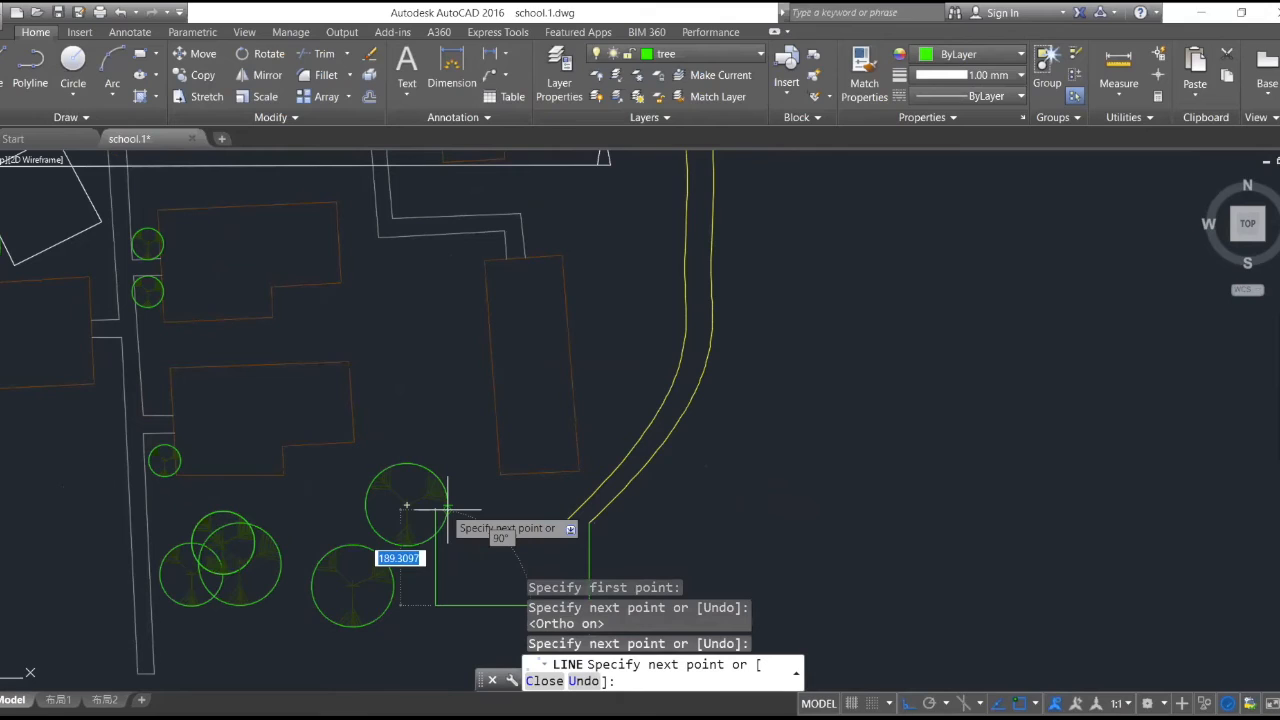
- Complete the outline with a side about 206 units north, one about 217 units east, and a diagonal to the inner curve's end
scroll(447, 510, up, 2)
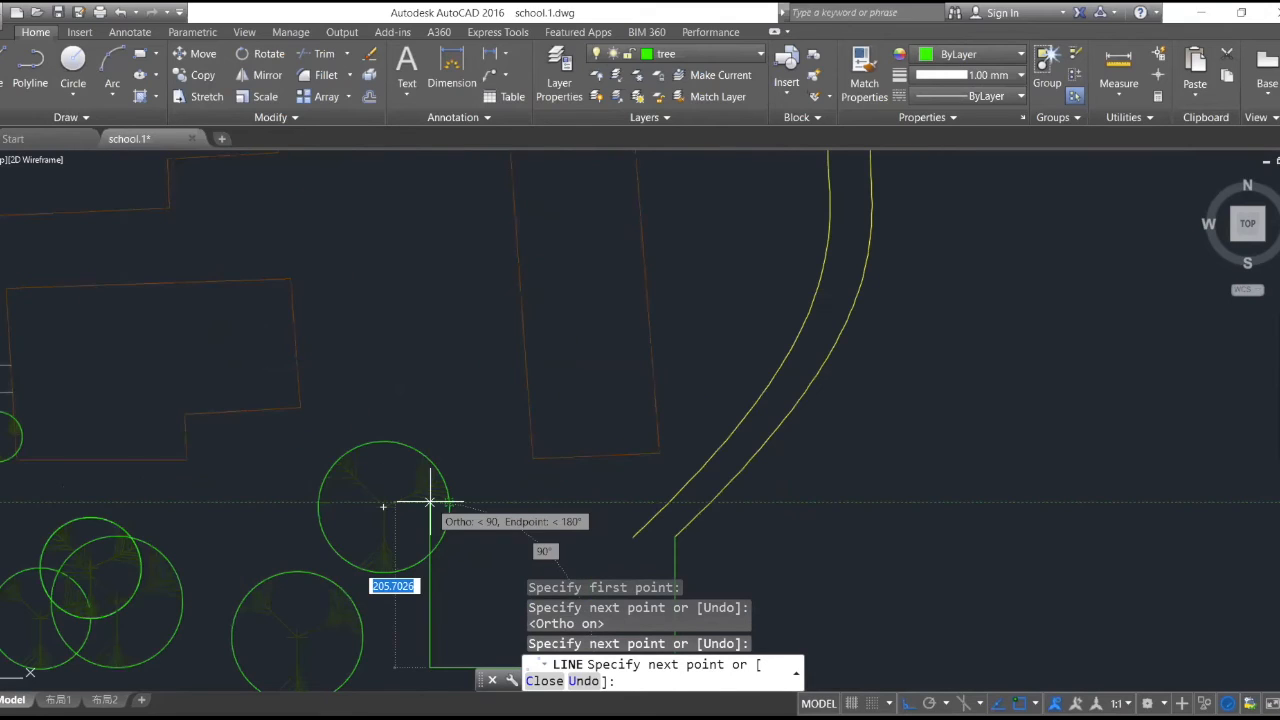
click(430, 503)
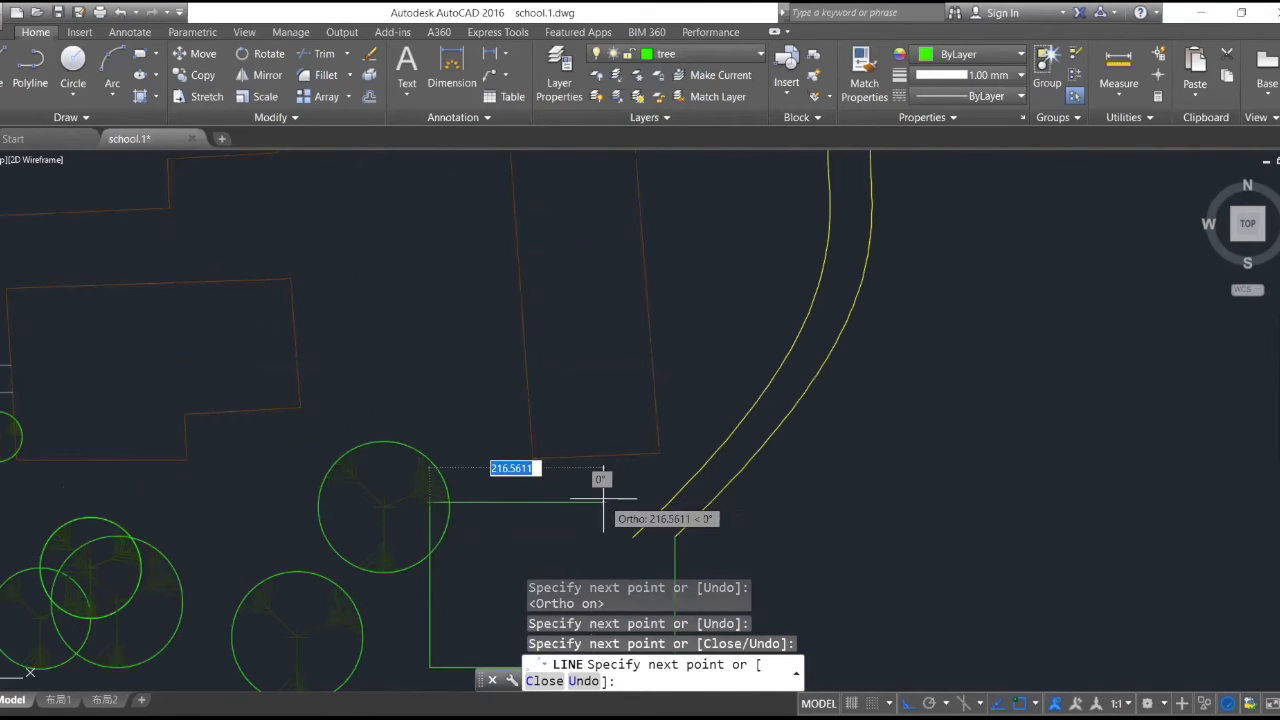
click(603, 500)
click(632, 538)
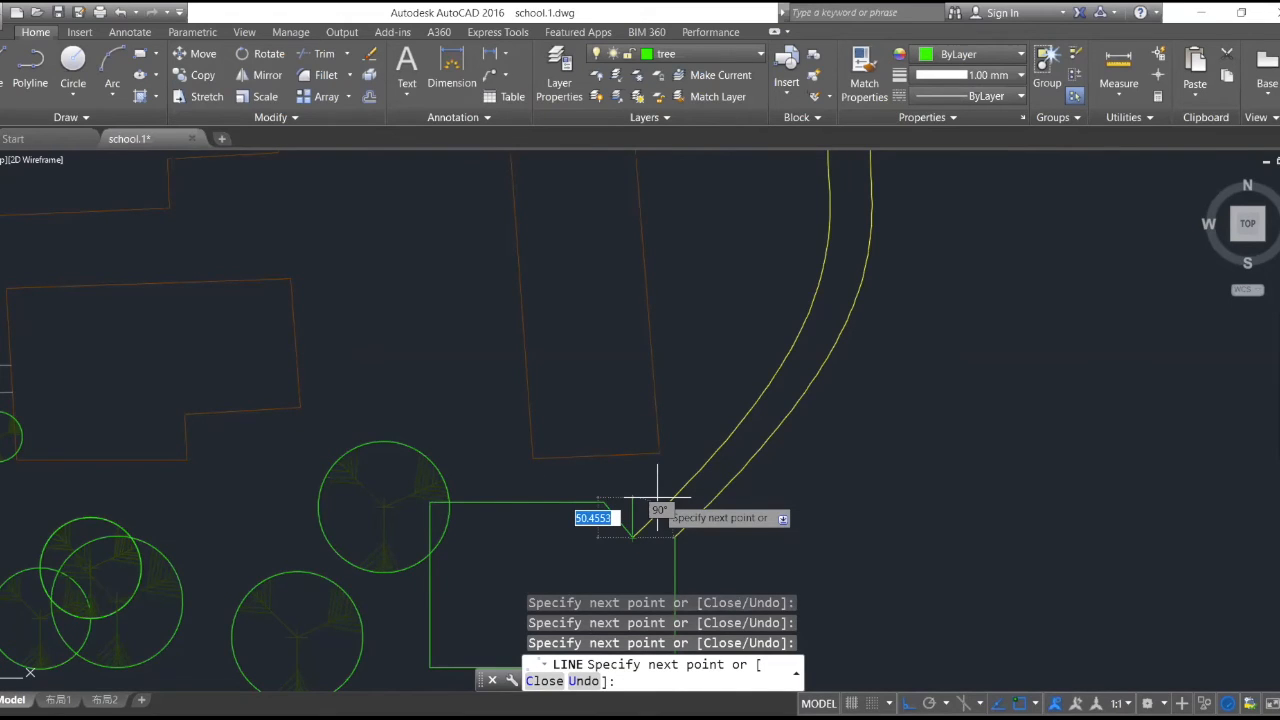
key(Return)
- Delete all the green outline lines at the walkway's south end
scroll(626, 602, down, 2)
middle_drag(626, 602, 730, 444)
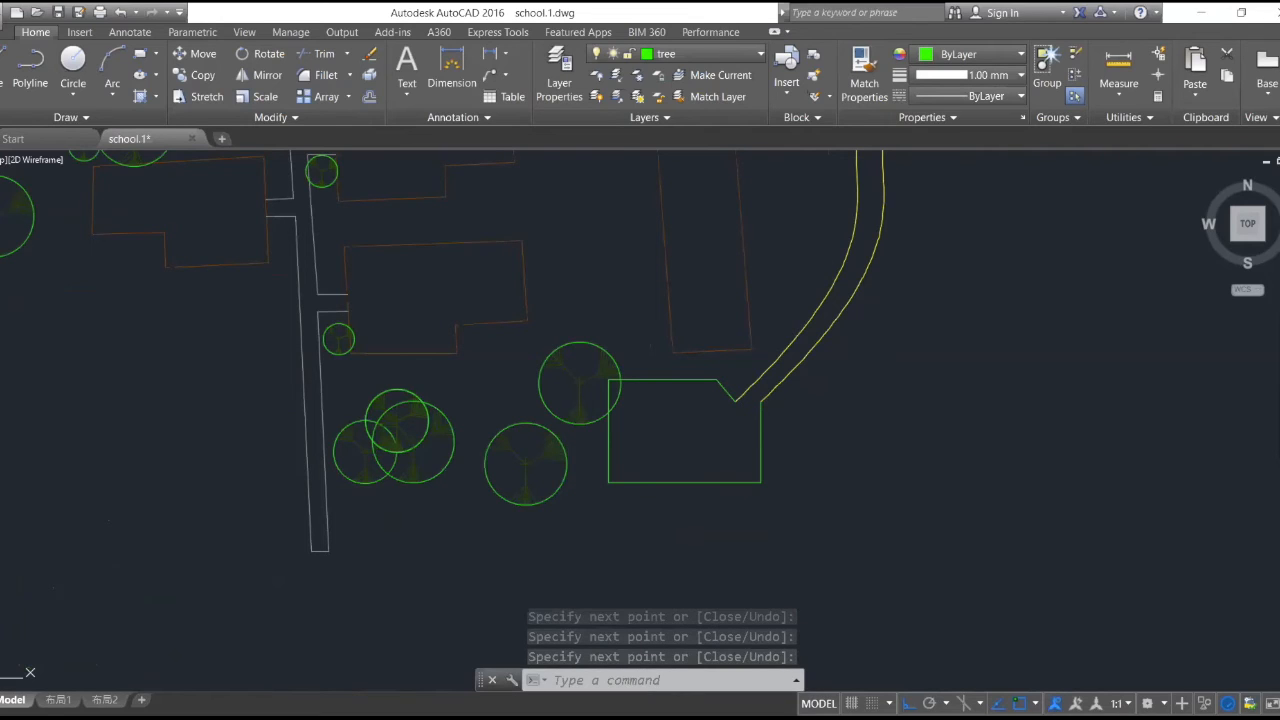
click(700, 380)
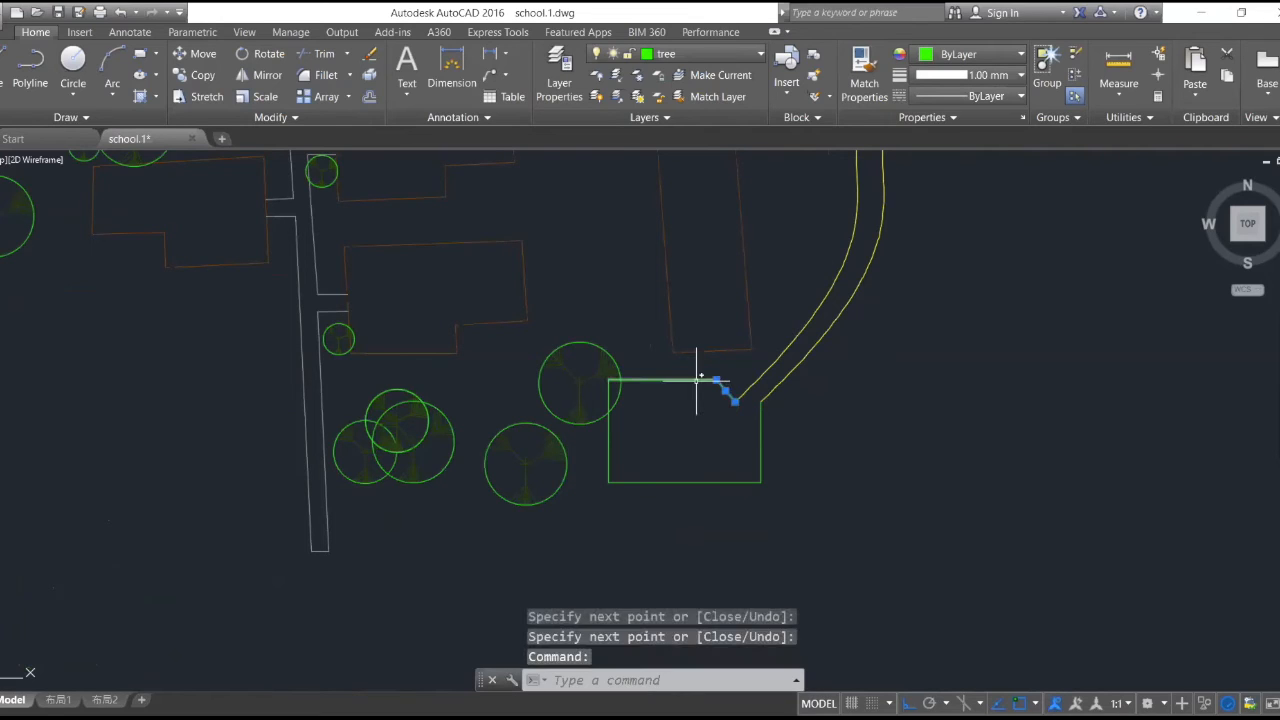
click(609, 428)
click(663, 483)
click(759, 448)
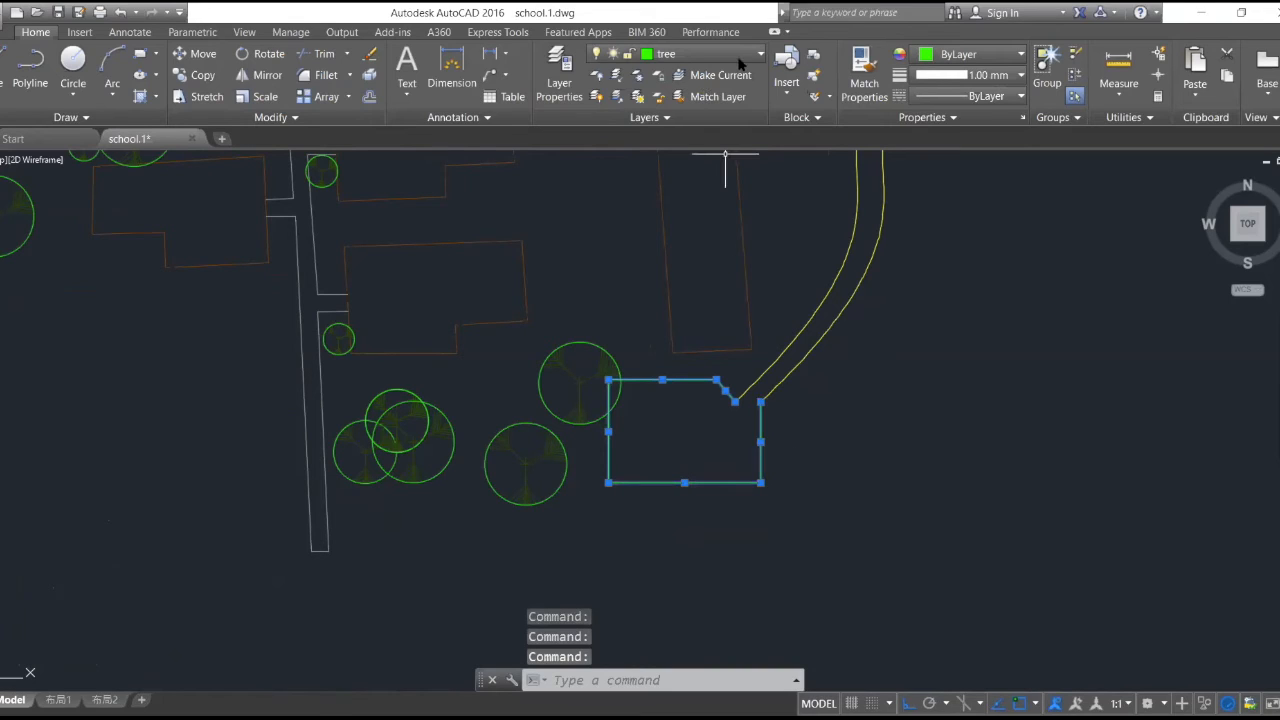
click(680, 53)
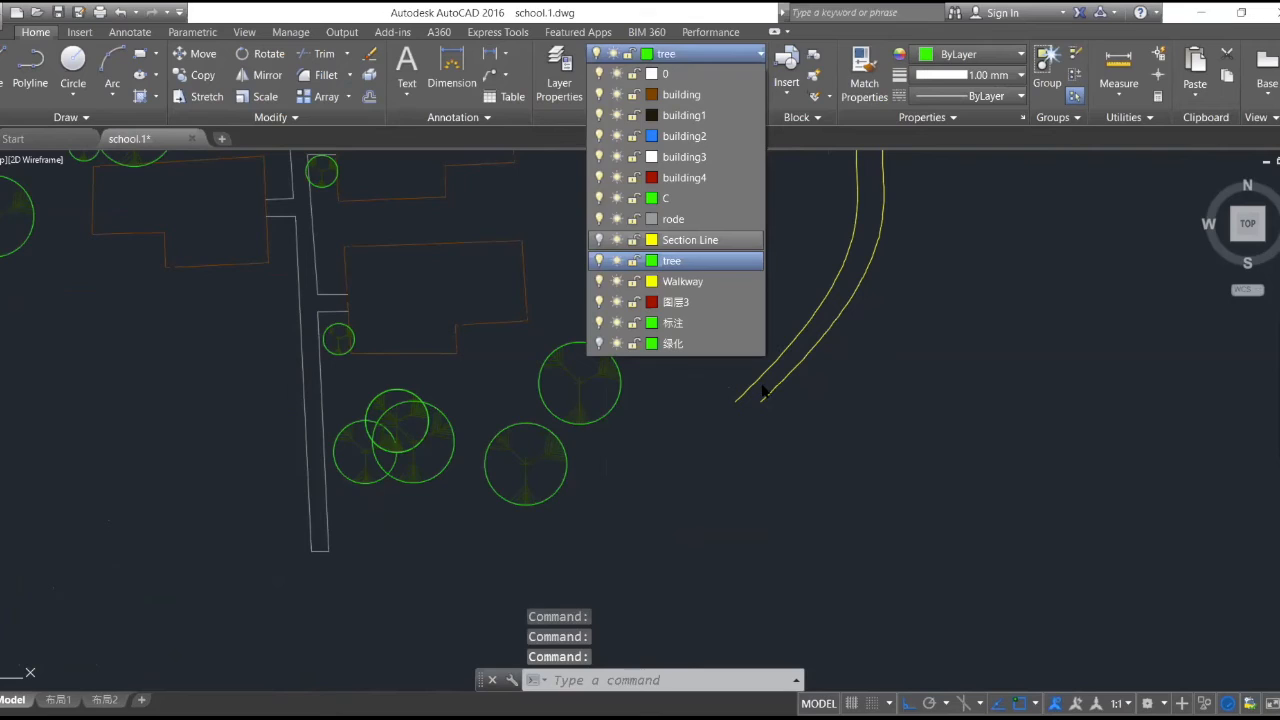
click(522, 219)
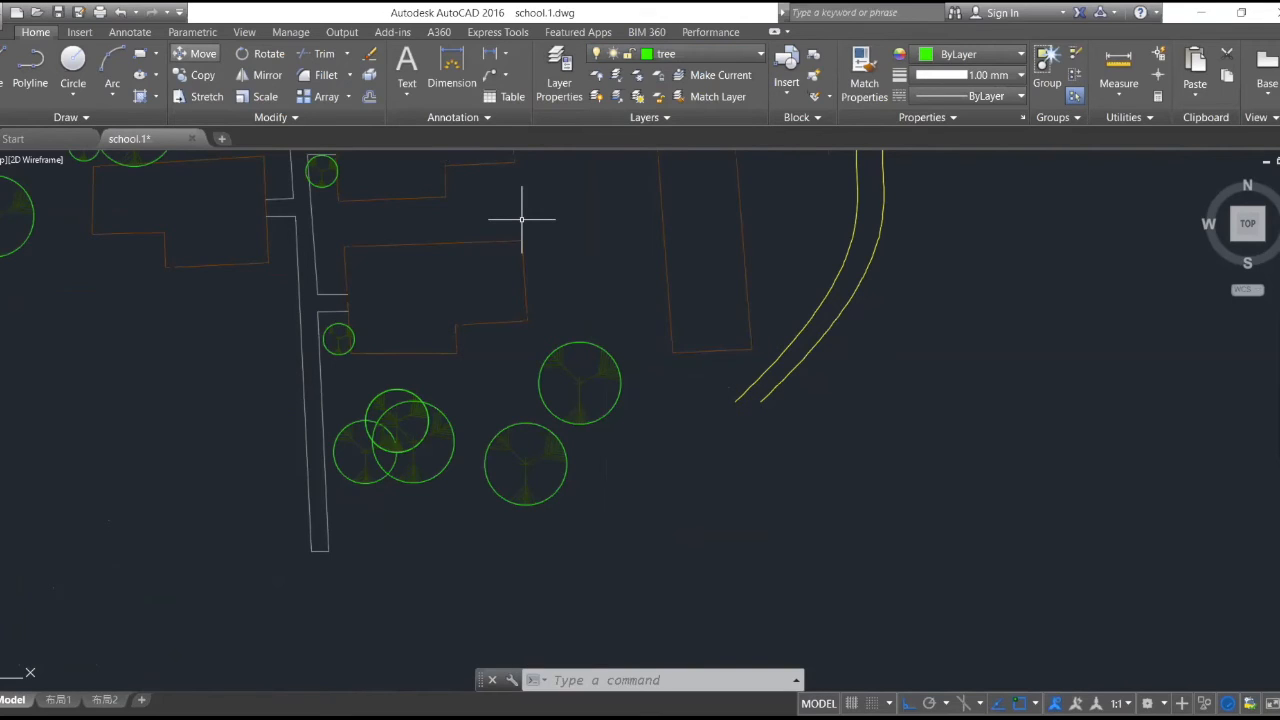
- Make Walkway the current layer and draw the plaza's east side south from the outer curve's end and its south side about 330 units west
scroll(520, 214, down, 2)
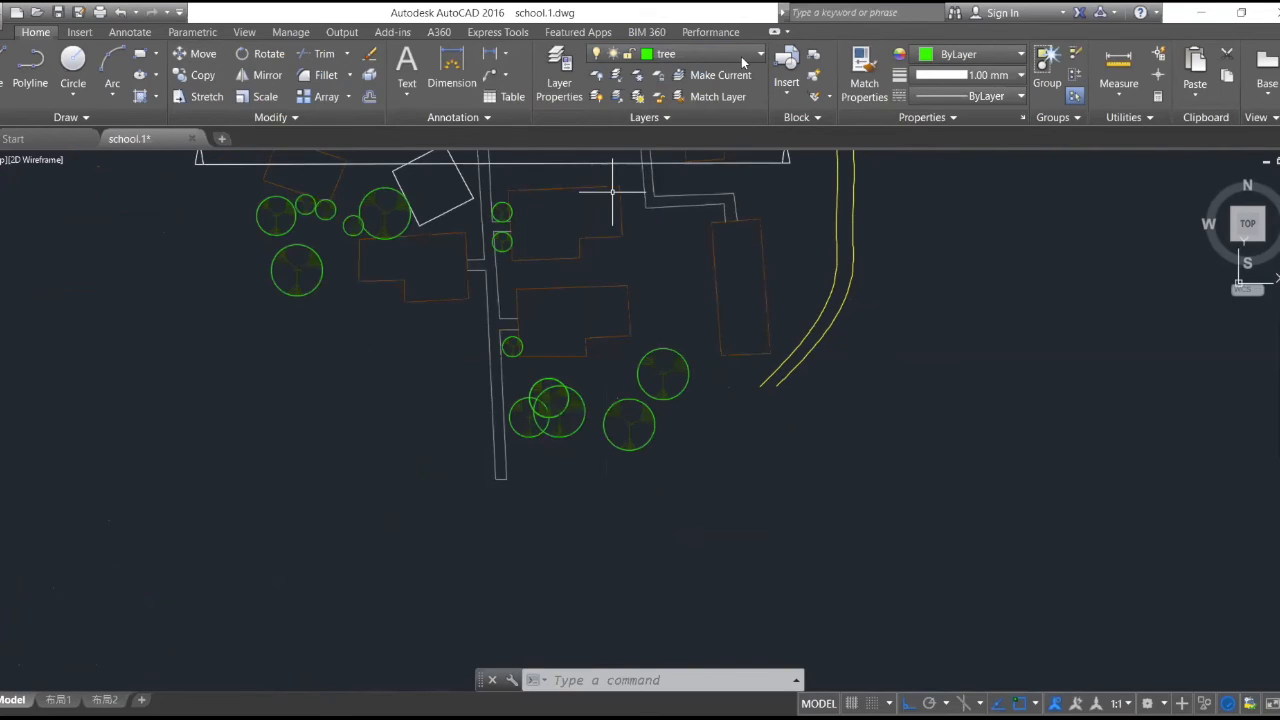
click(700, 54)
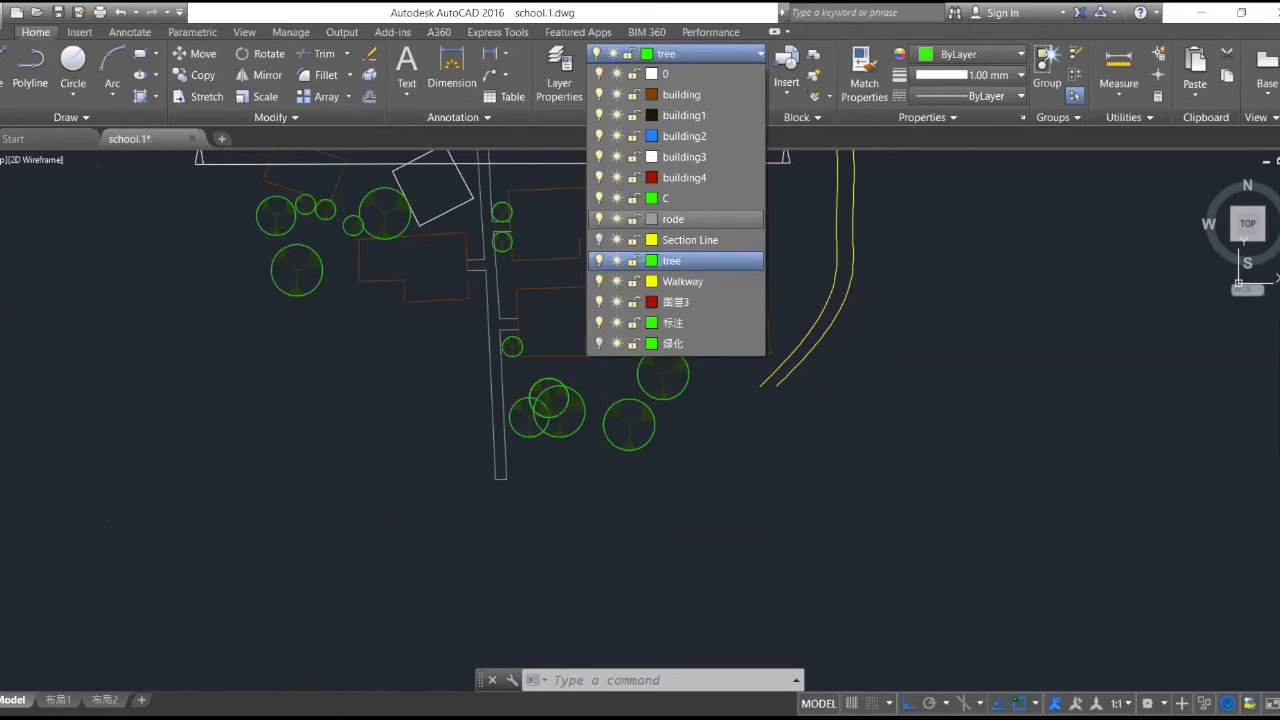
click(683, 281)
click(3, 68)
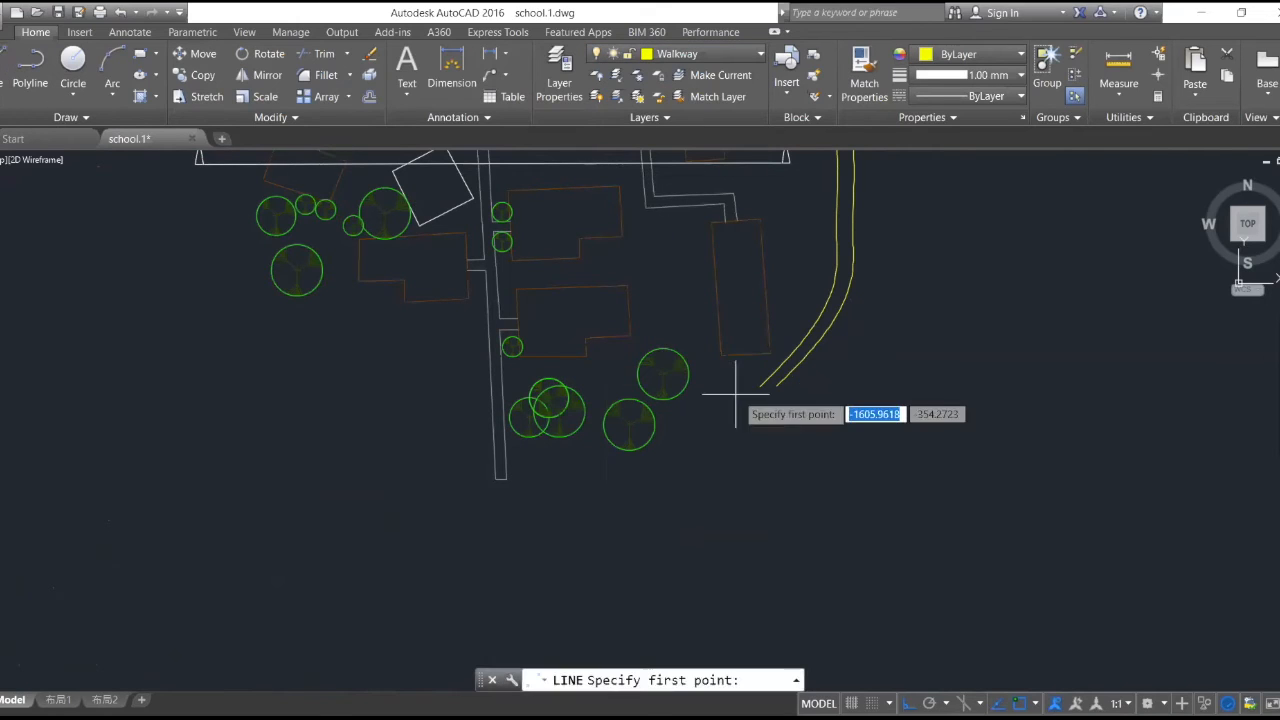
click(772, 384)
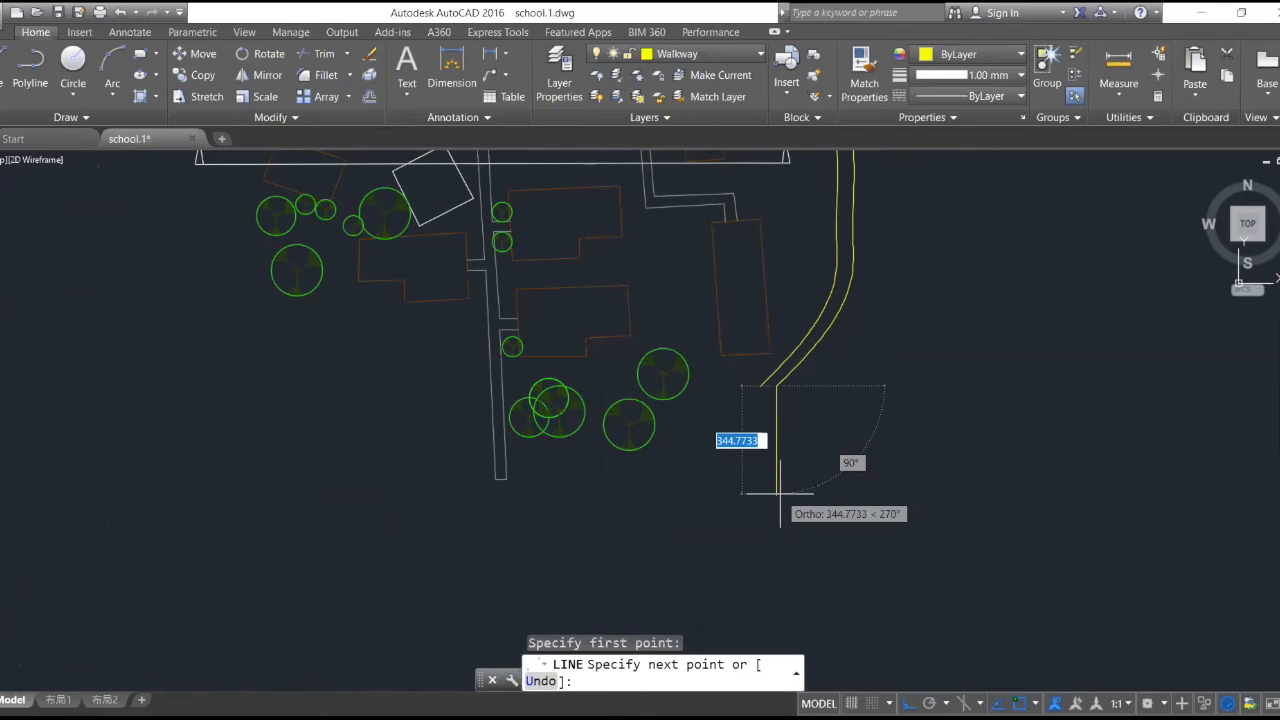
click(776, 472)
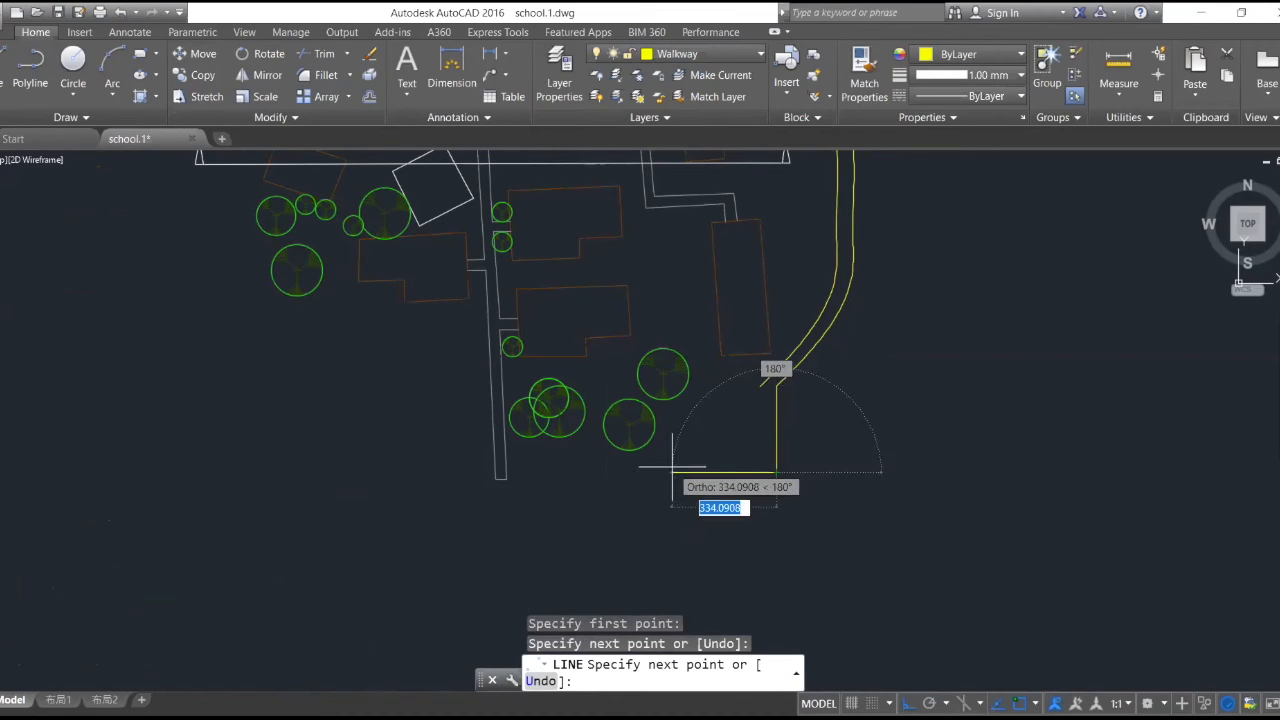
click(678, 471)
- Close the plaza with a west side about 293 units long, a north side running east, and a short diagonal to the inner curve's end
scroll(672, 430, up, 5)
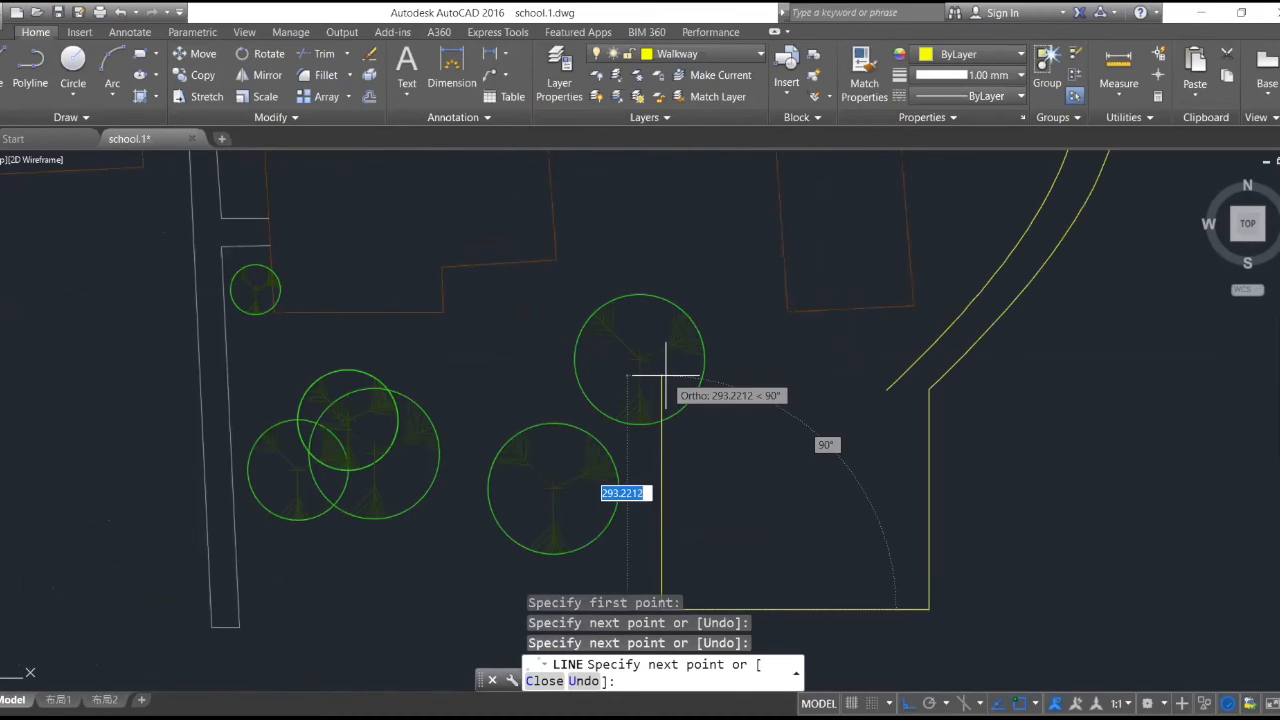
click(672, 380)
click(849, 373)
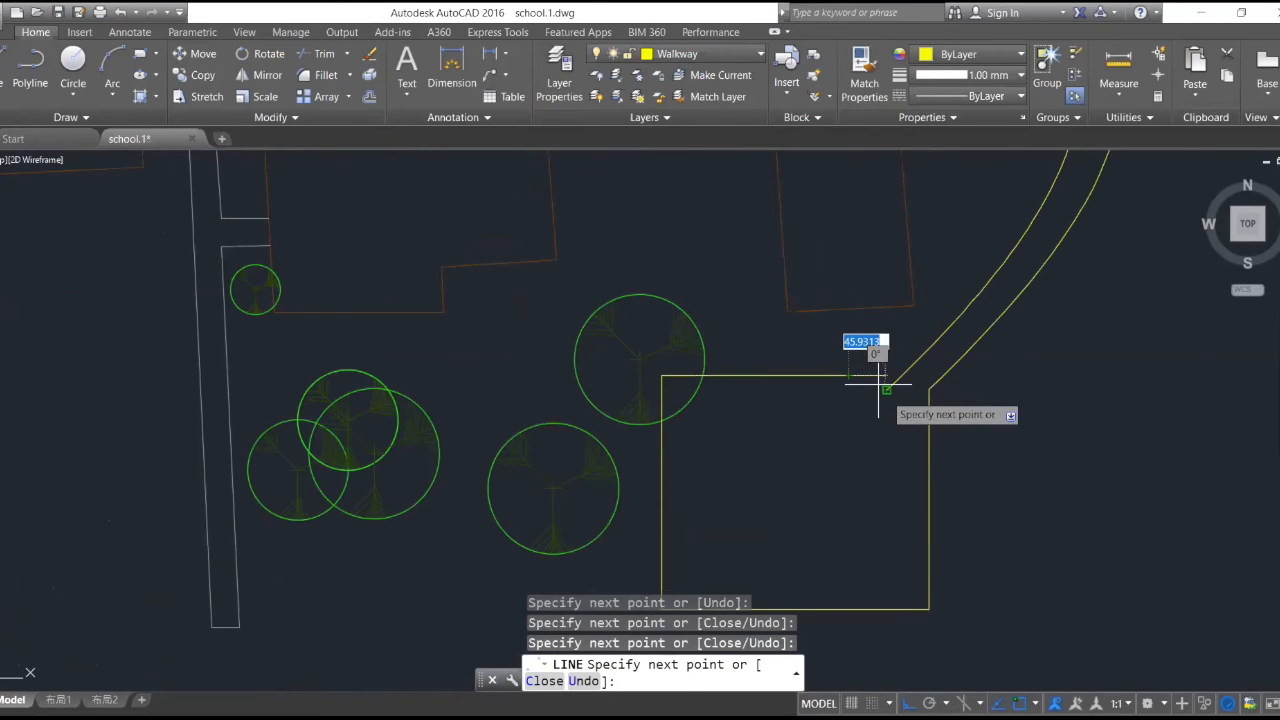
scroll(870, 360, up, 6)
click(876, 361)
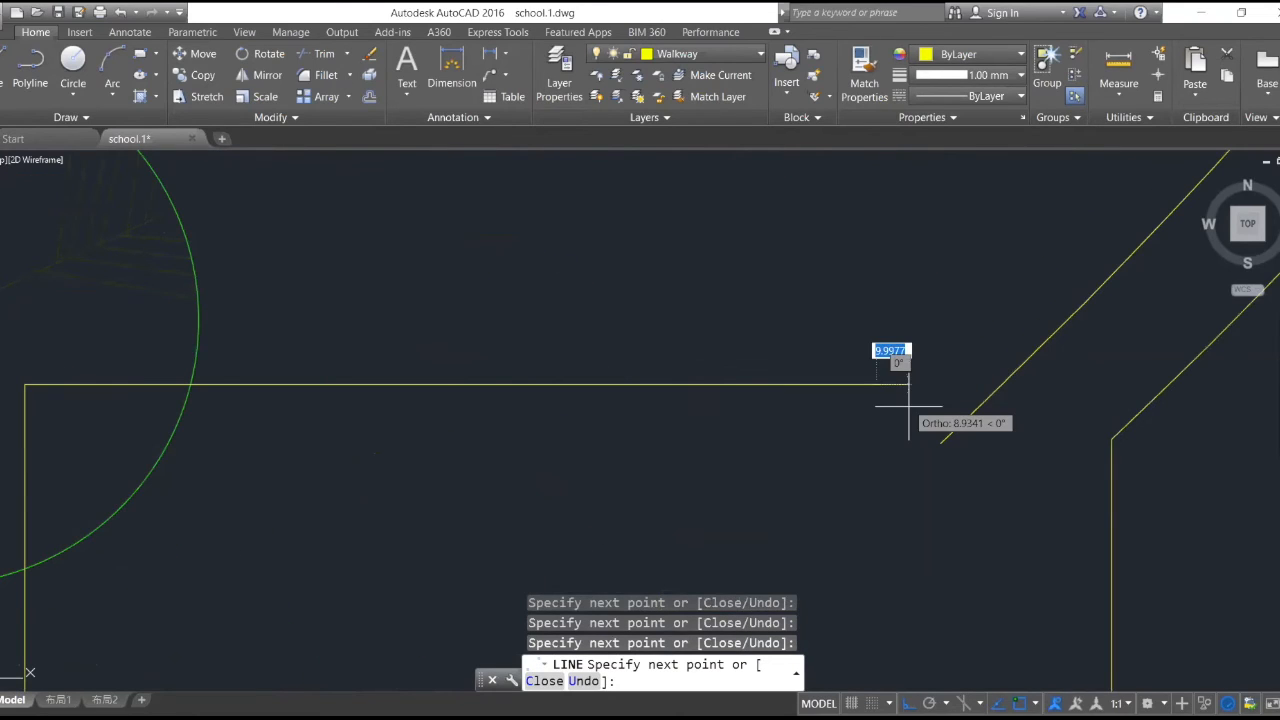
click(938, 442)
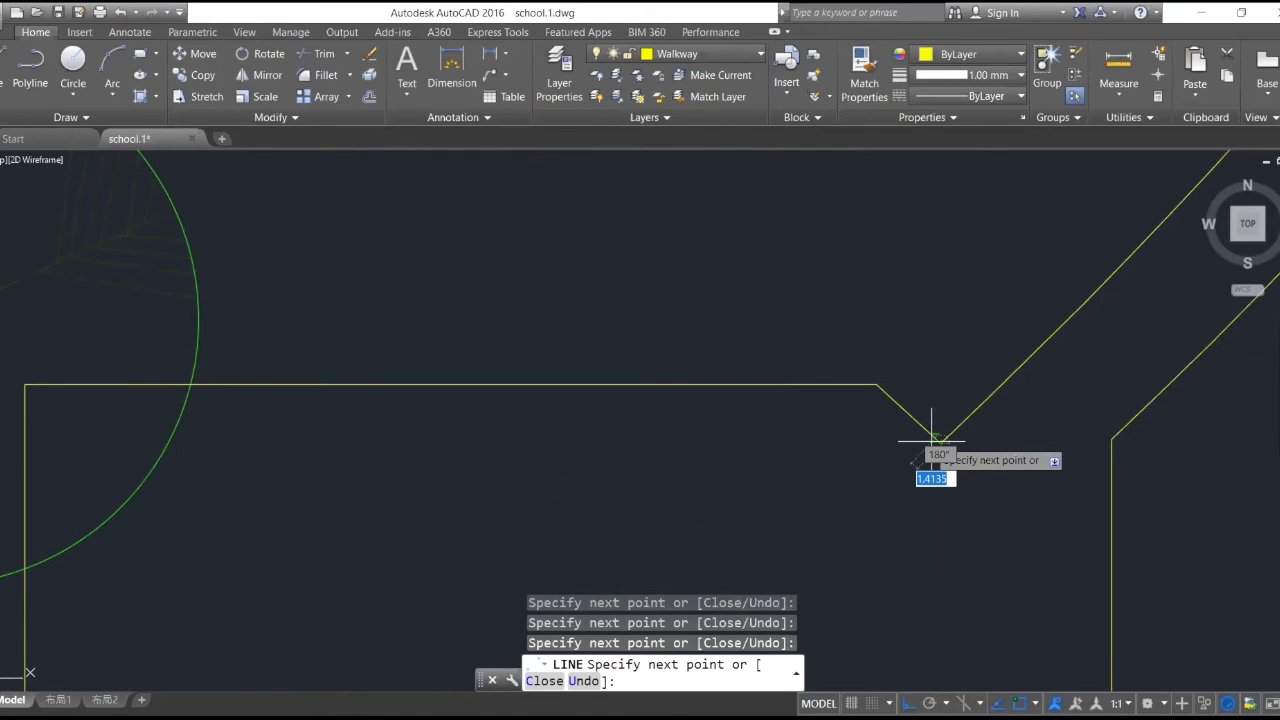
key(Return)
scroll(869, 345, down, 15)
scroll(896, 270, up, 2)
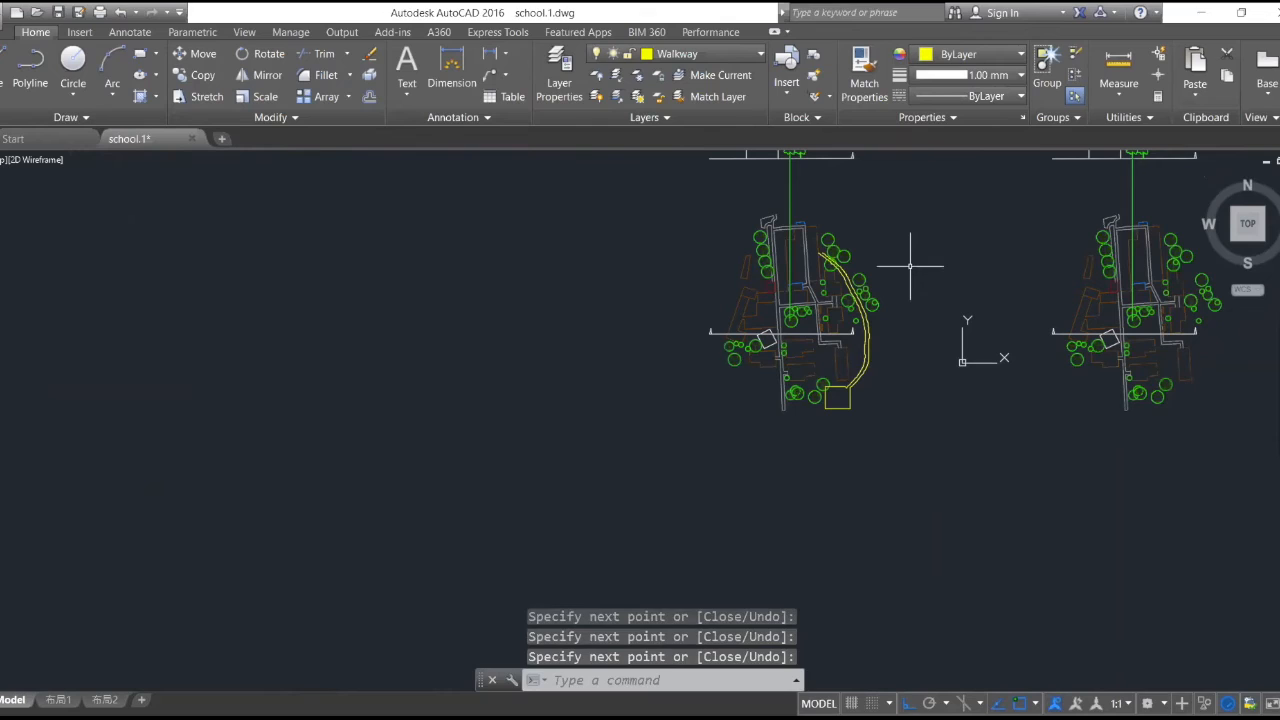
scroll(886, 317, down, 10)
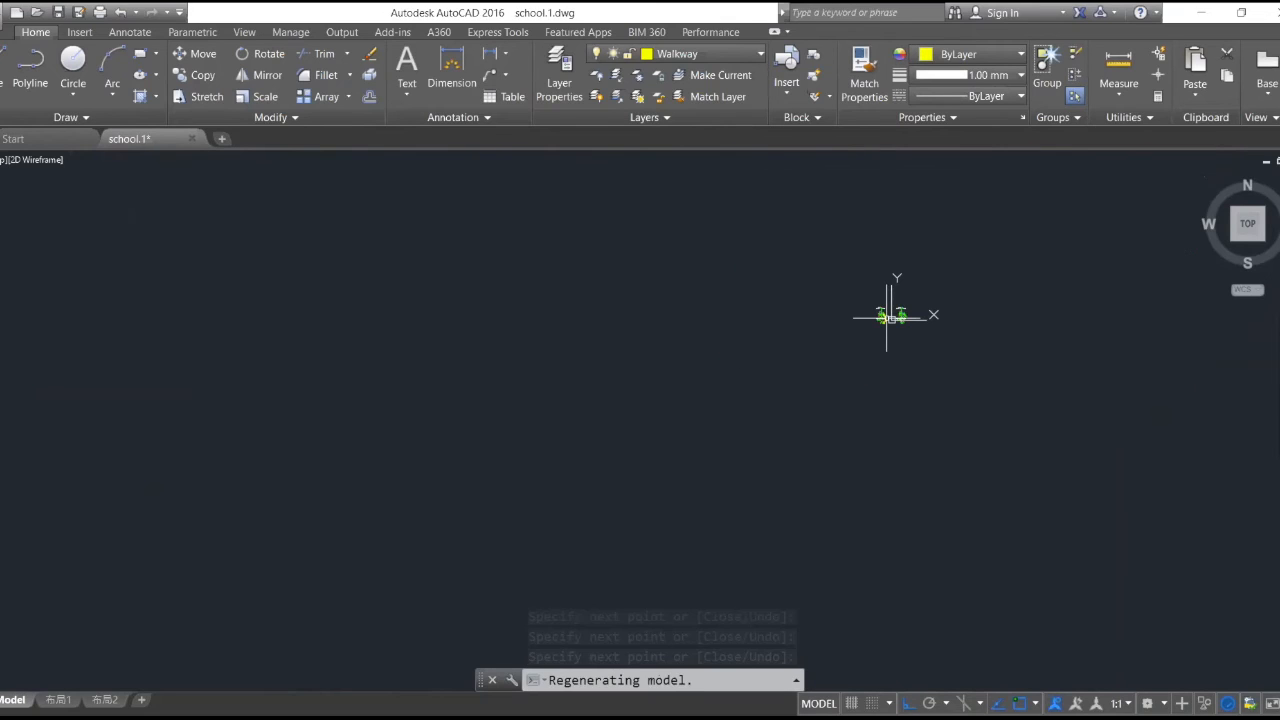
scroll(886, 317, up, 10)
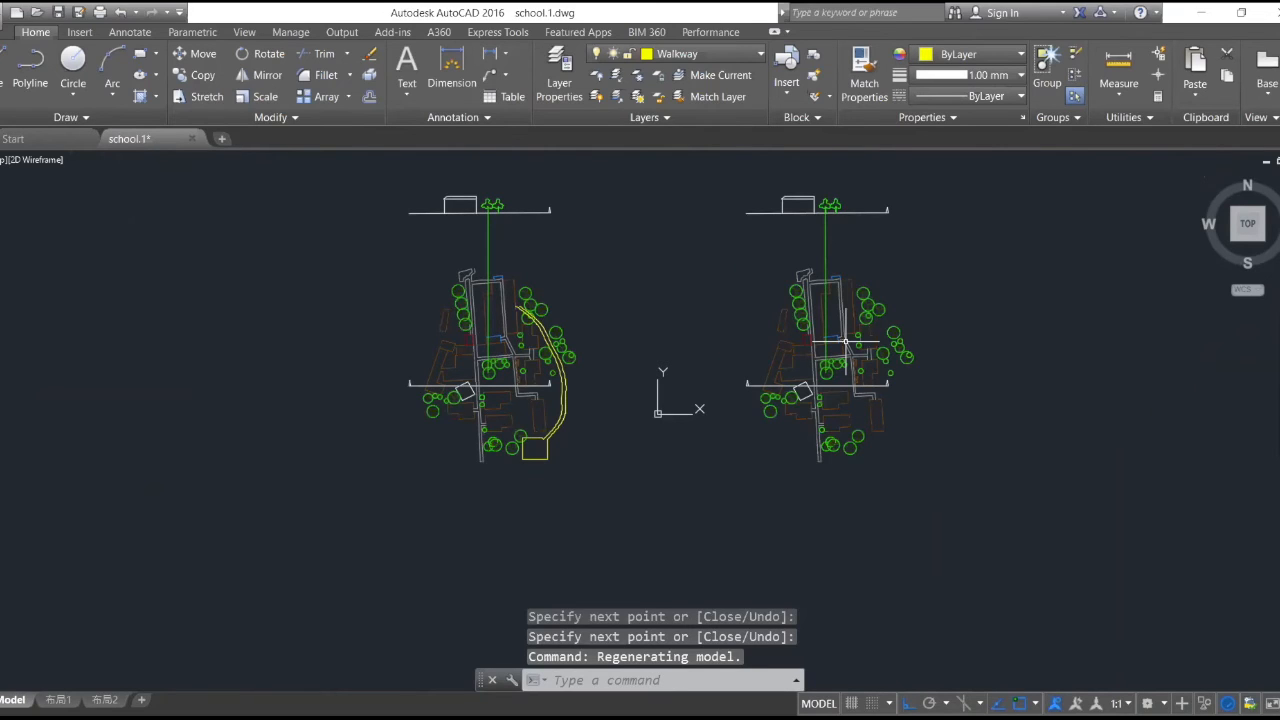
scroll(845, 341, up, 2)
scroll(860, 190, down, 2)
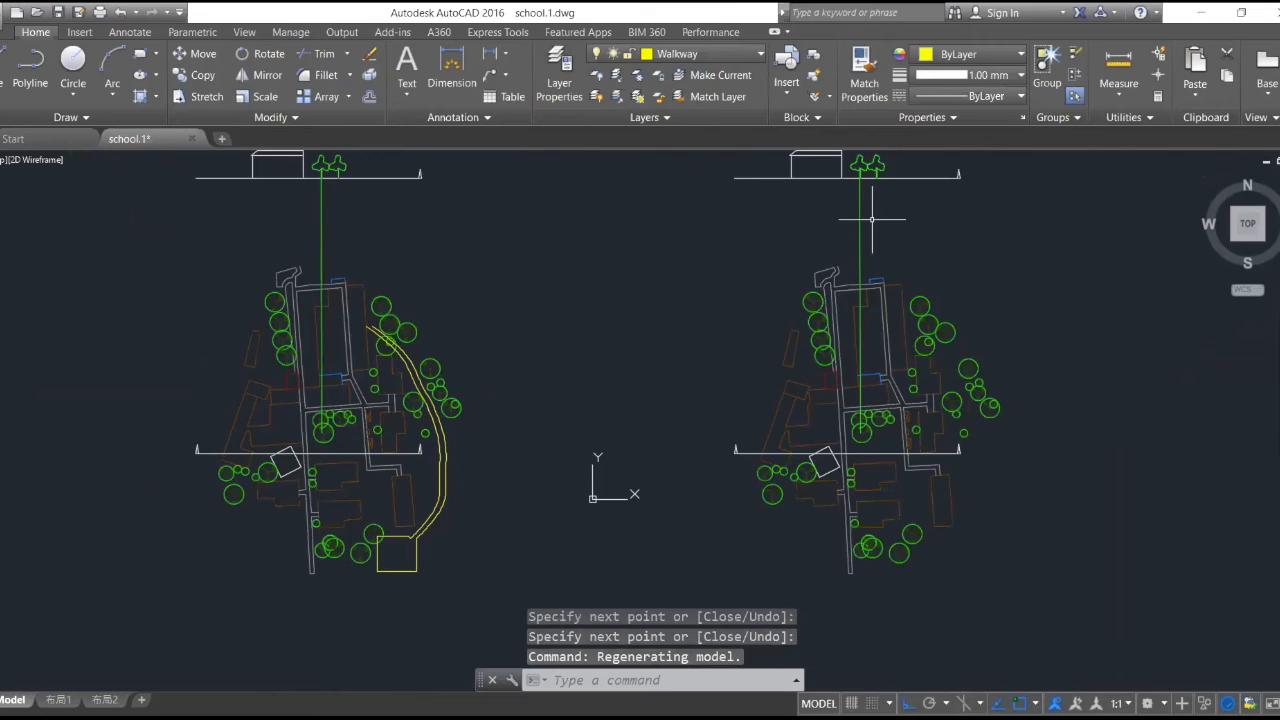
scroll(900, 184, up, 2)
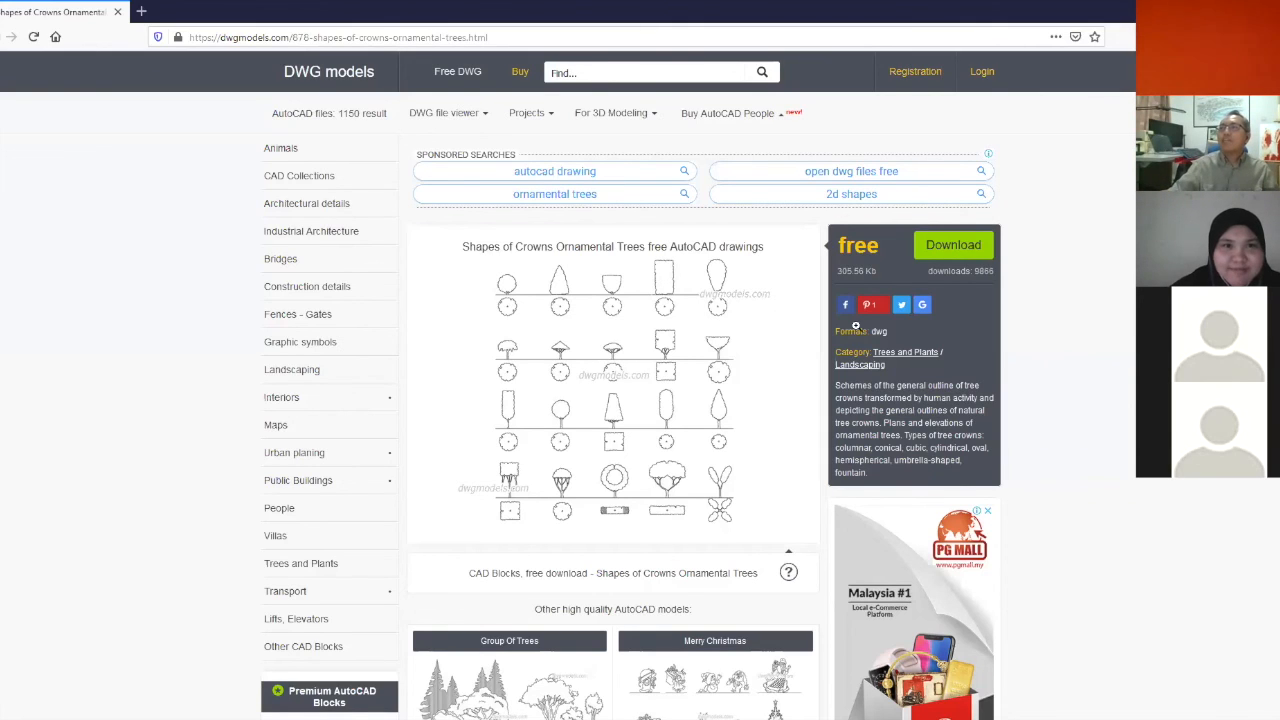
- In the browser on the DWG models site, open The Best Trees in Plan from the related models and examine its tree symbols
scroll(665, 306, down, 5)
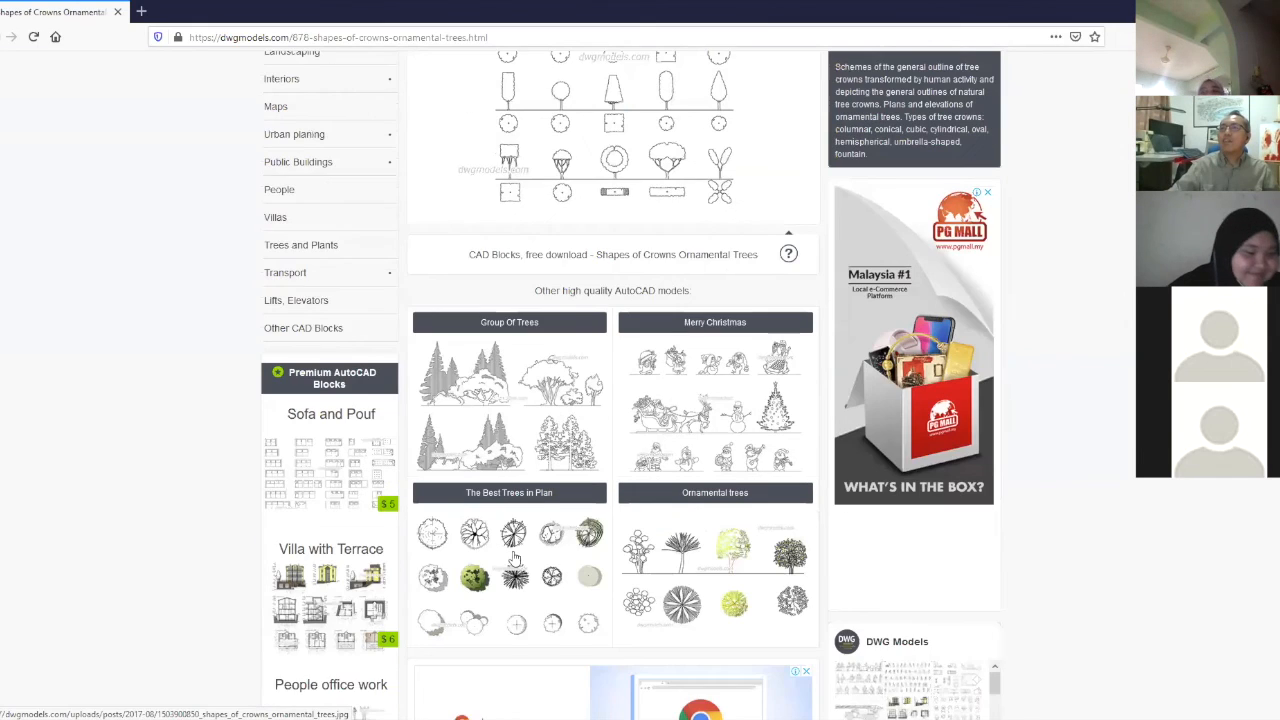
click(530, 543)
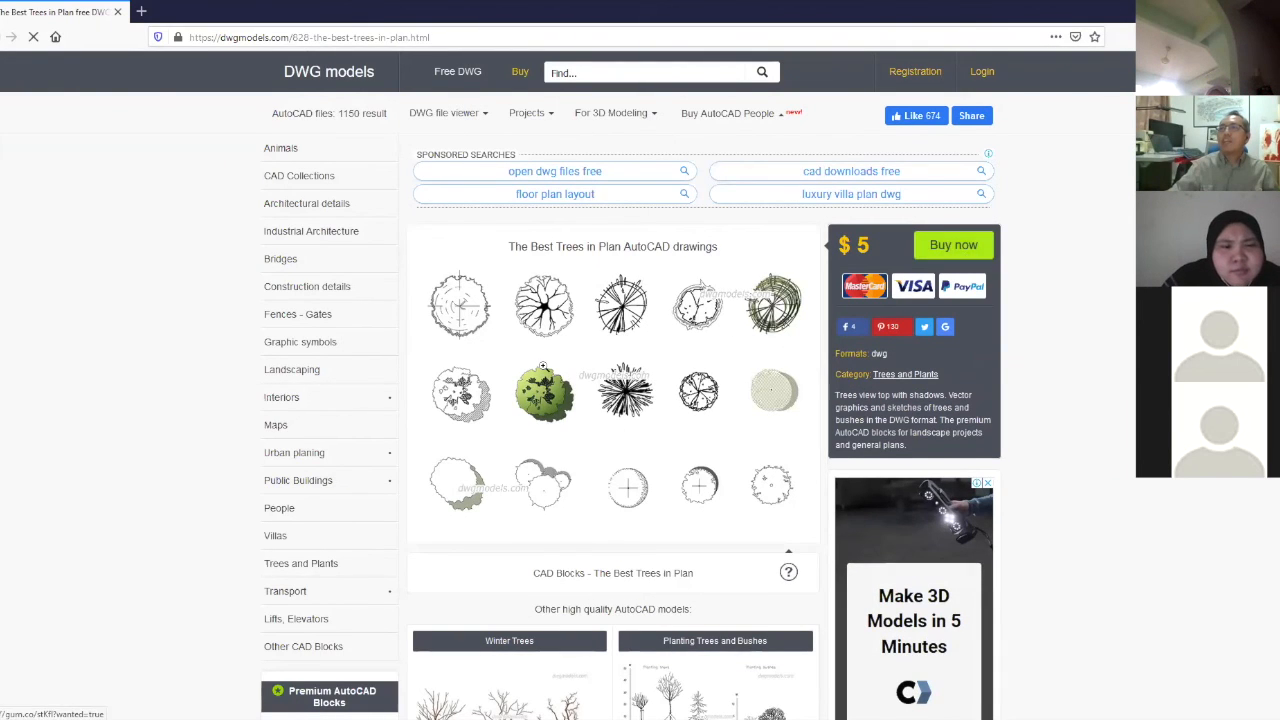
scroll(543, 366, down, 3)
scroll(477, 366, down, 2)
scroll(400, 337, up, 4)
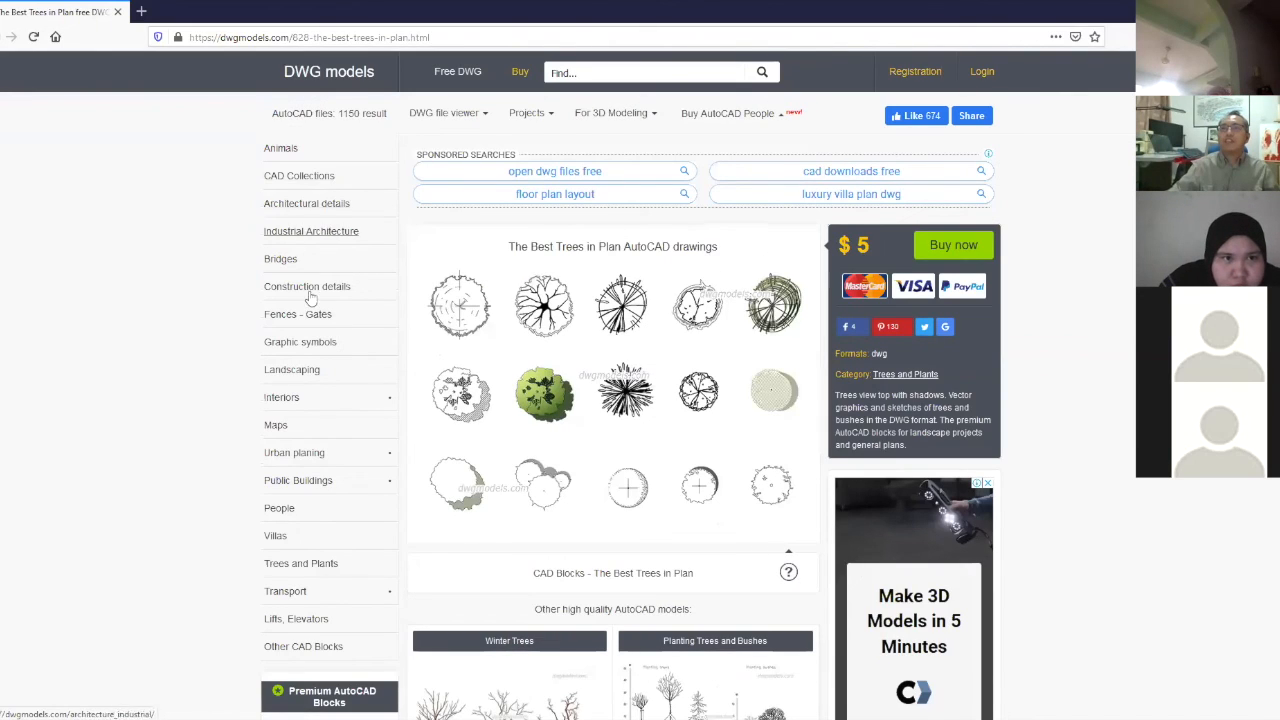
- Open the Landscaping category and look through the drawings on its first and second pages
click(292, 370)
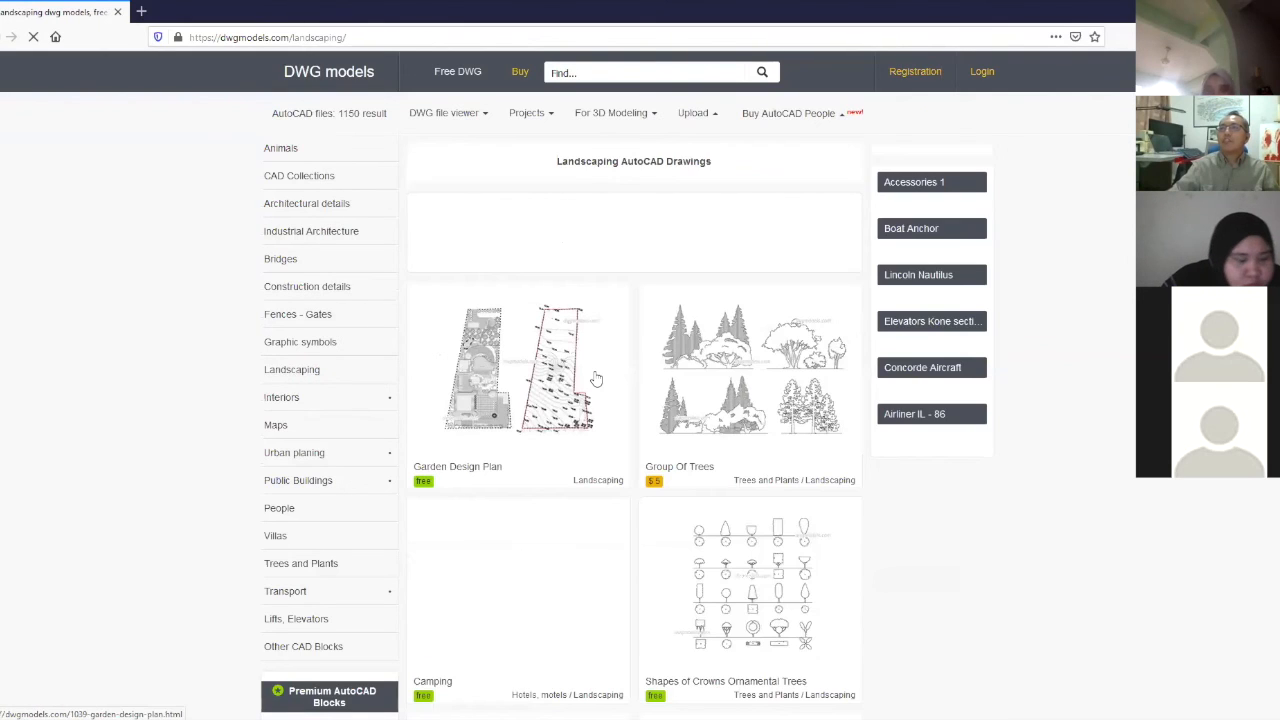
scroll(704, 424, down, 3)
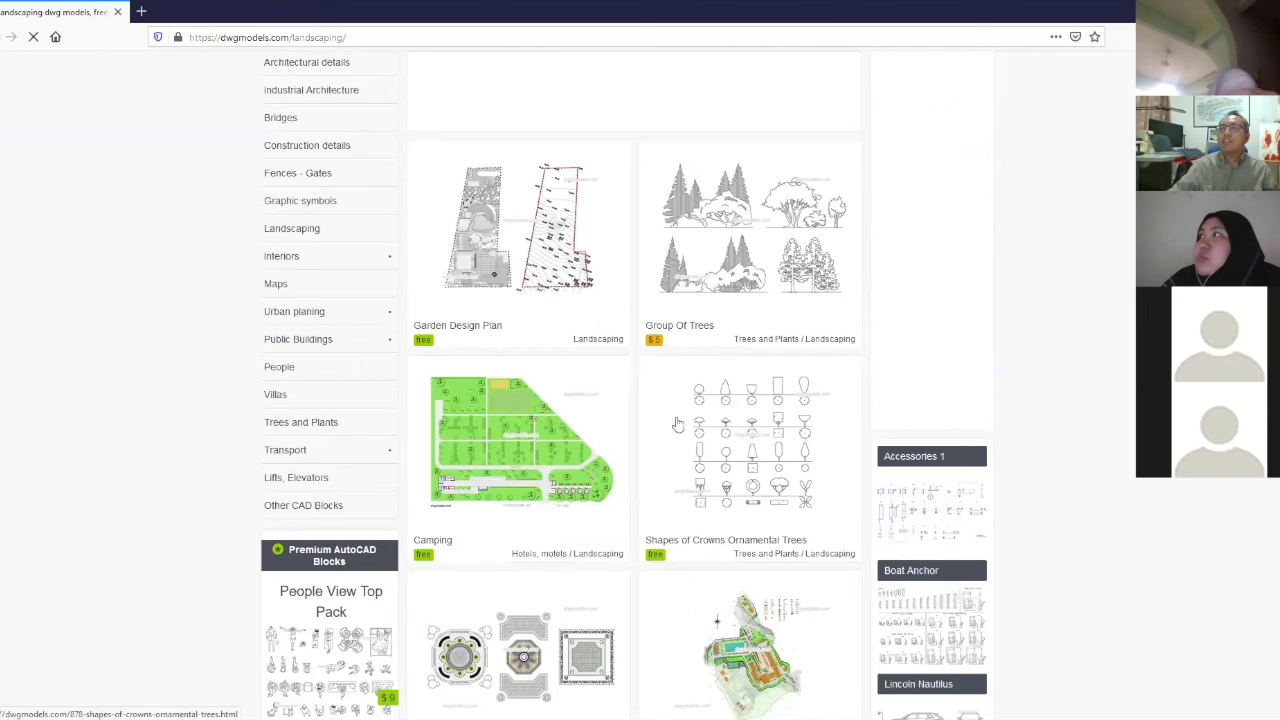
scroll(704, 424, down, 5)
scroll(678, 424, down, 3)
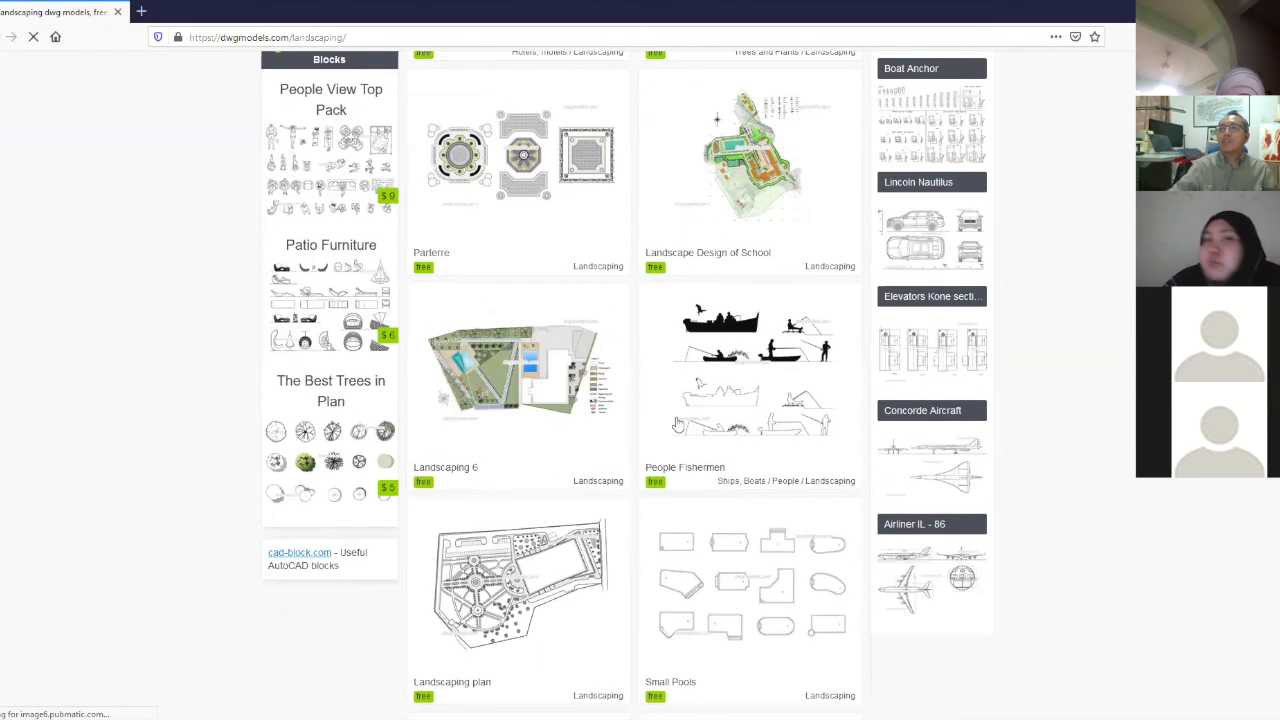
scroll(676, 424, down, 3)
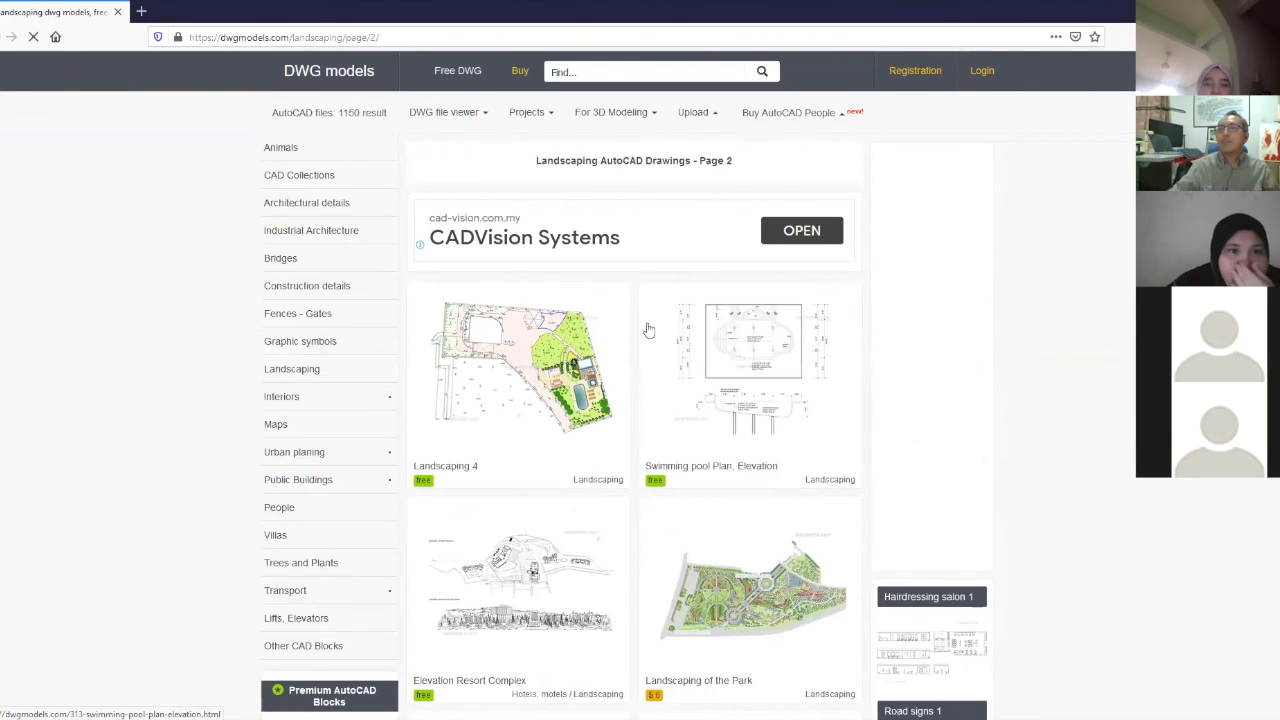
scroll(648, 330, down, 2)
scroll(648, 330, down, 1)
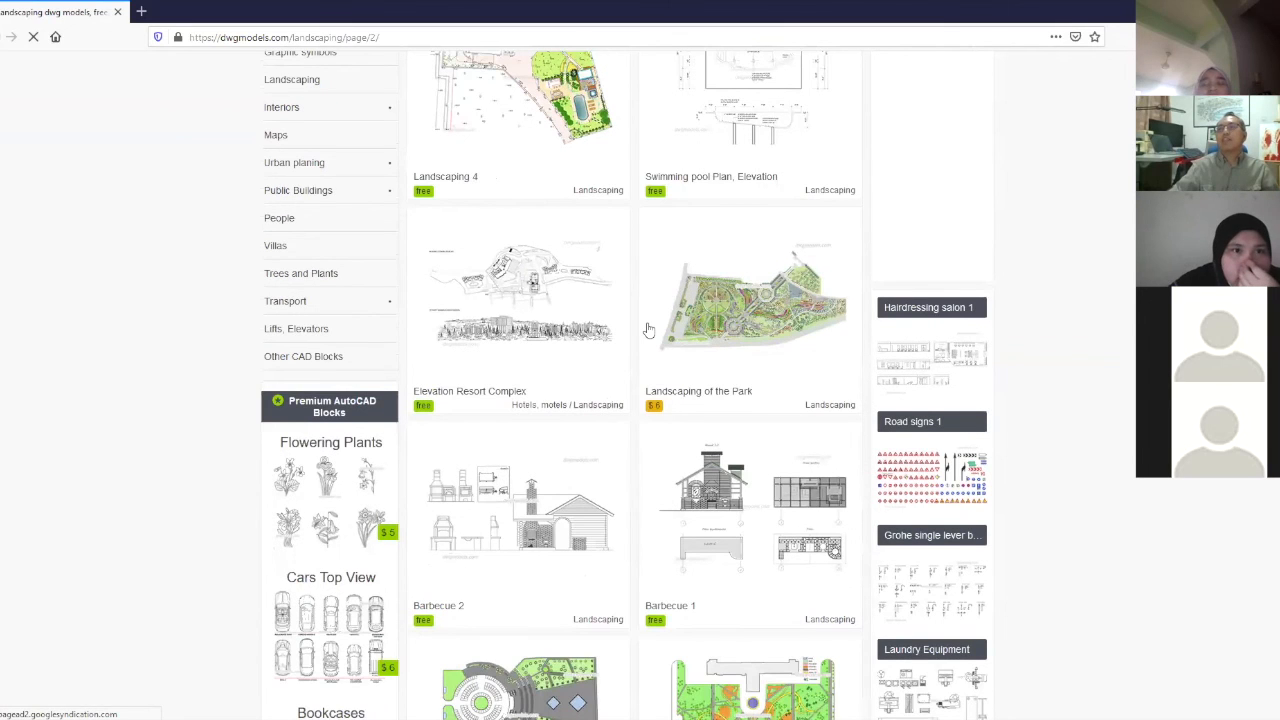
scroll(797, 372, down, 3)
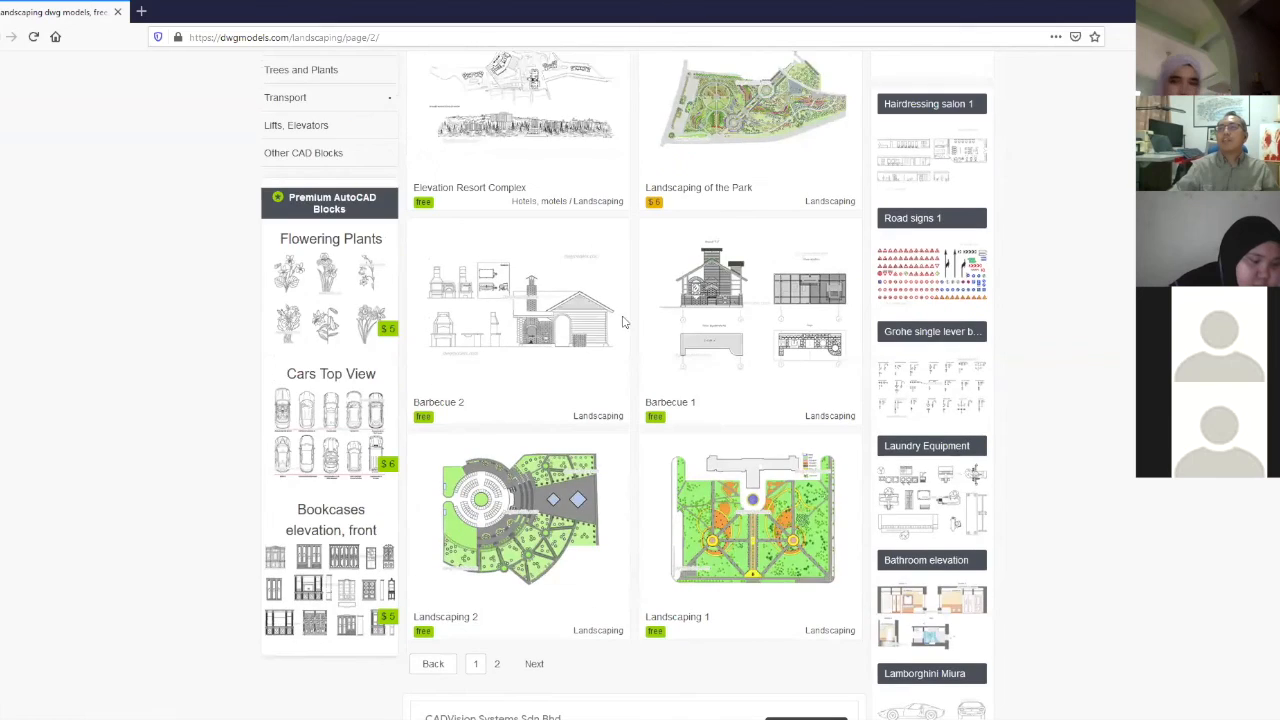
scroll(597, 309, up, 5)
scroll(286, 355, down, 1)
scroll(288, 364, down, 5)
- Open the Cars Top View block set and examine its car drawings and the related vehicle models
click(293, 281)
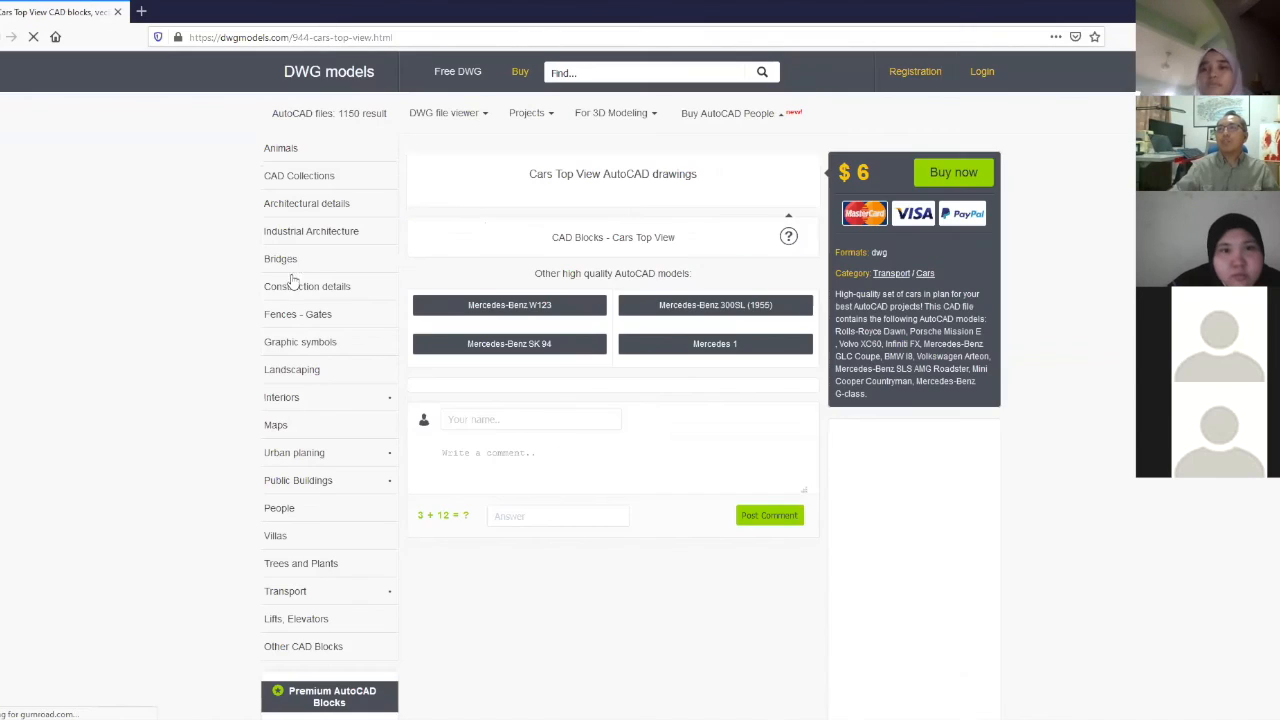
scroll(522, 327, down, 3)
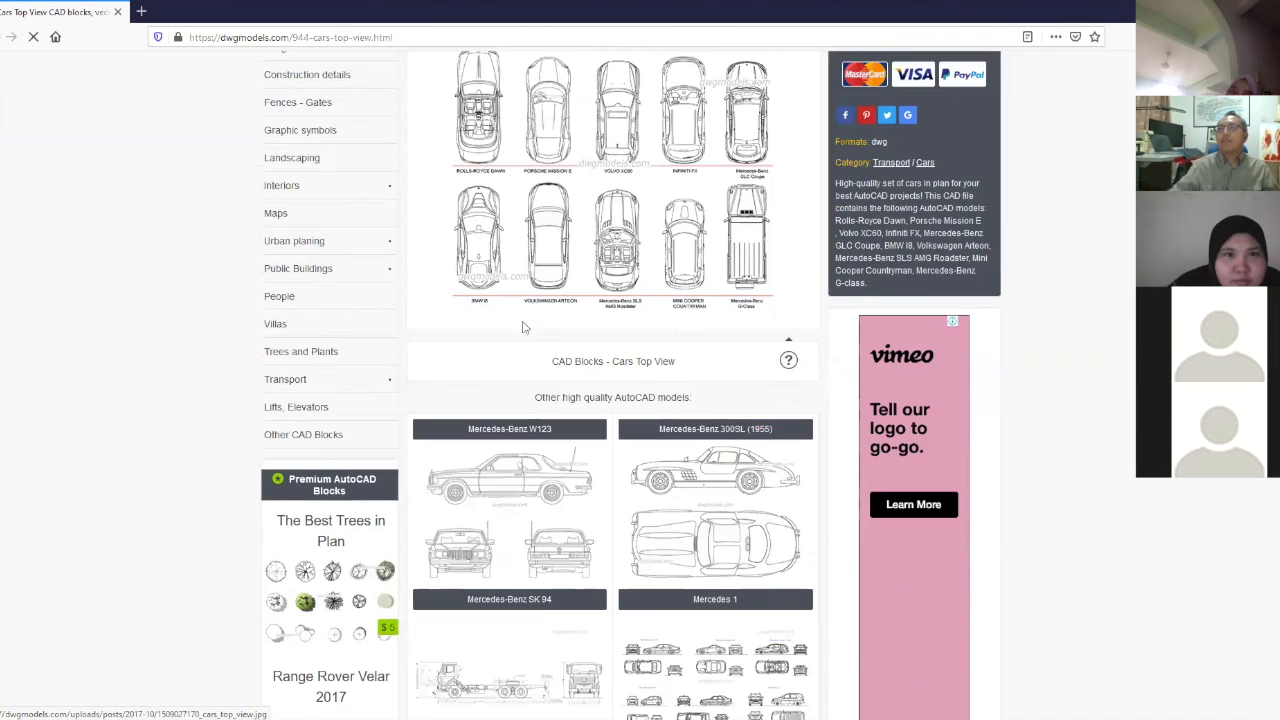
scroll(522, 327, down, 3)
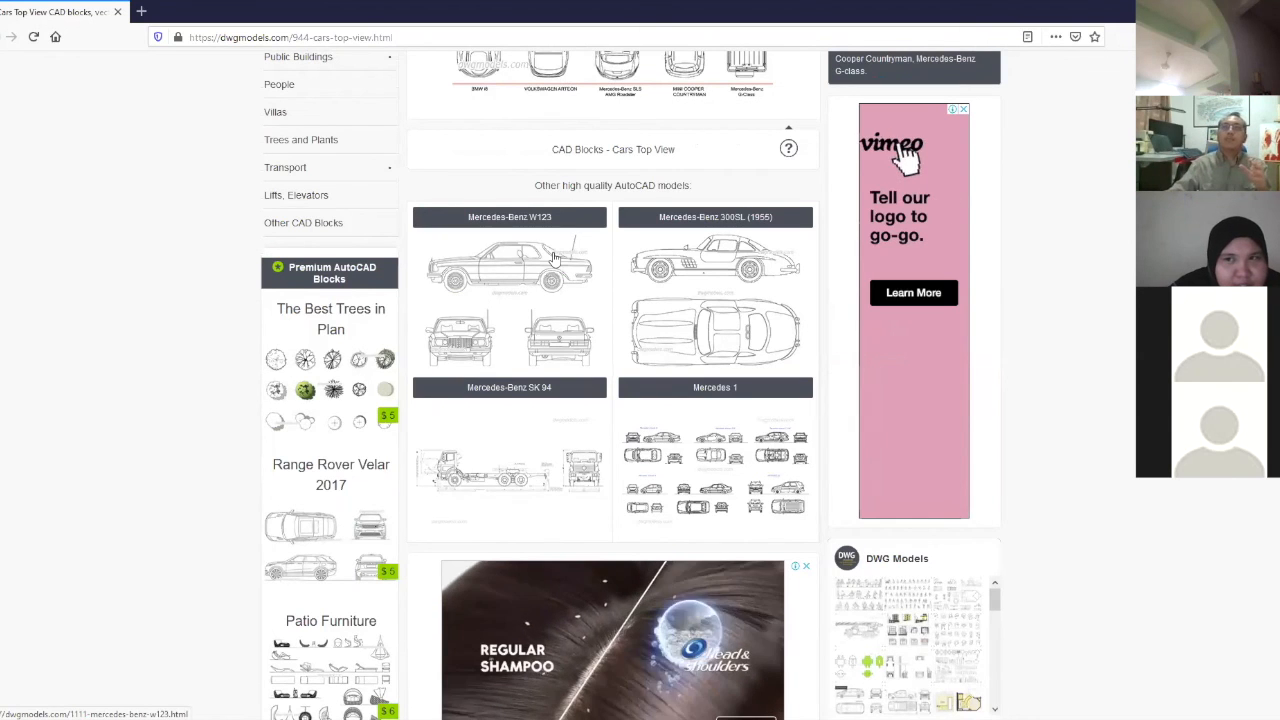
- Open the Sitting Person Set from the People category and examine its seated figures and the related people models
click(281, 88)
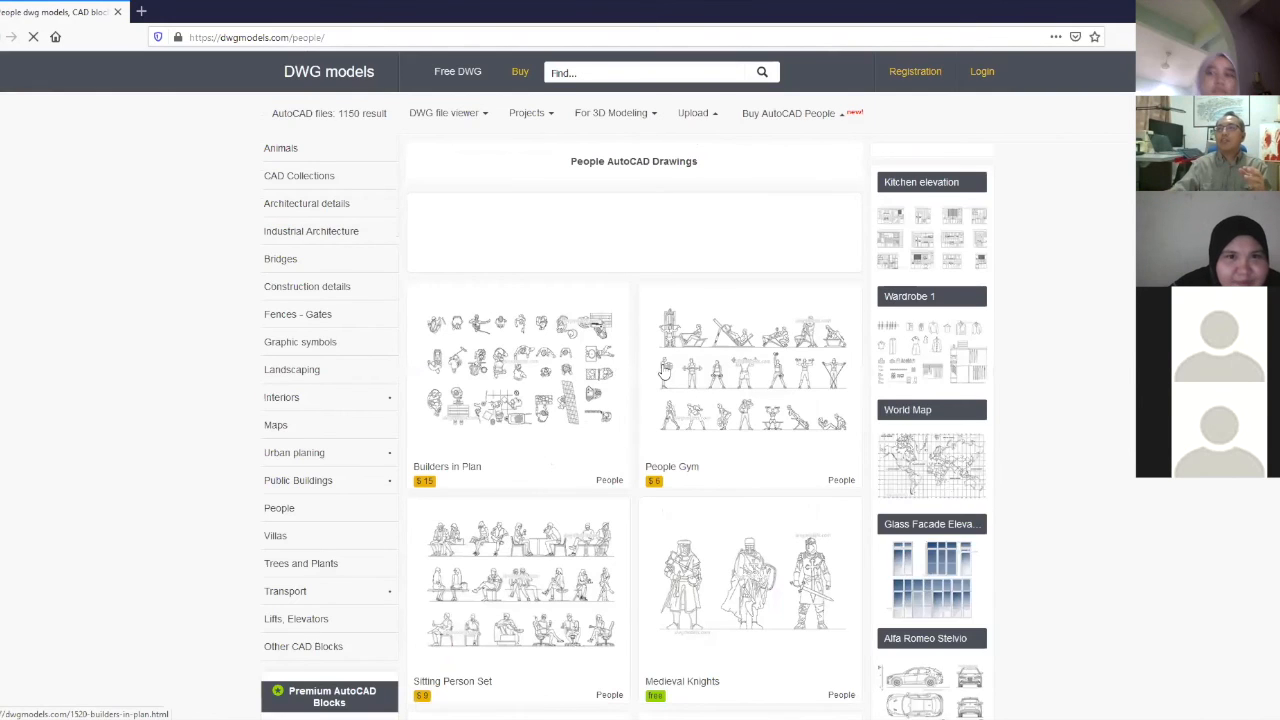
scroll(727, 242, down, 3)
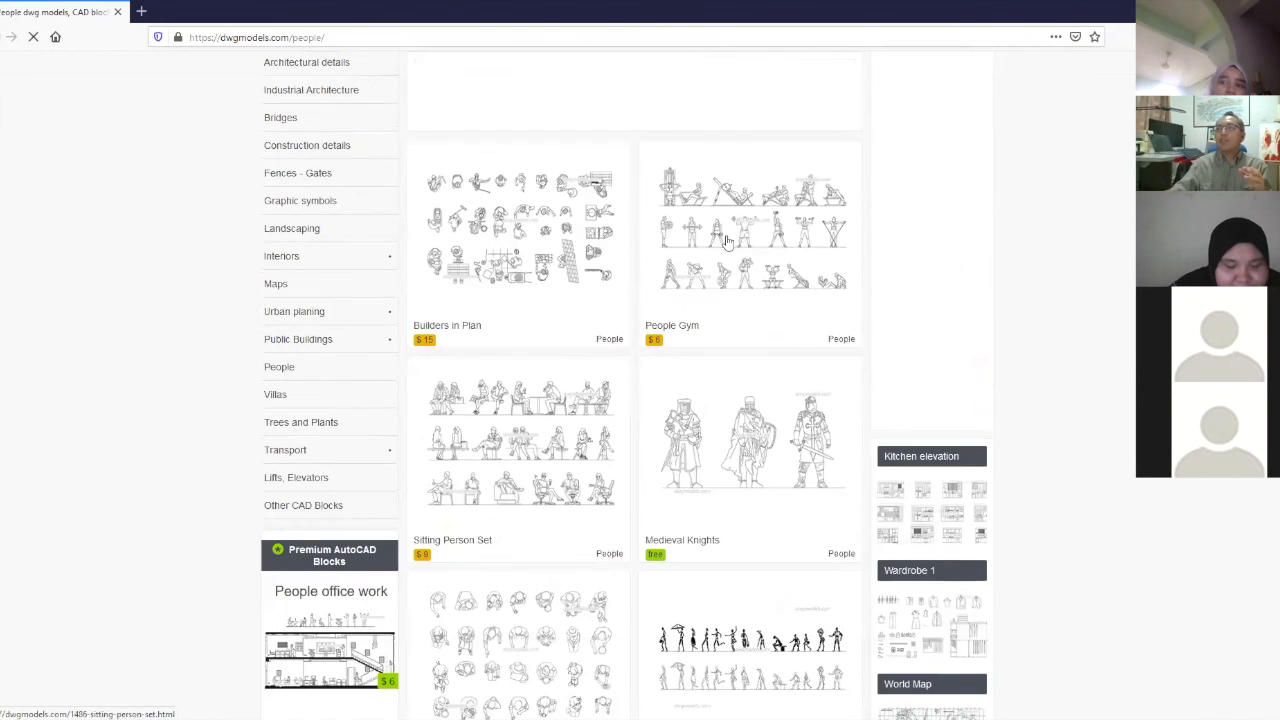
click(511, 432)
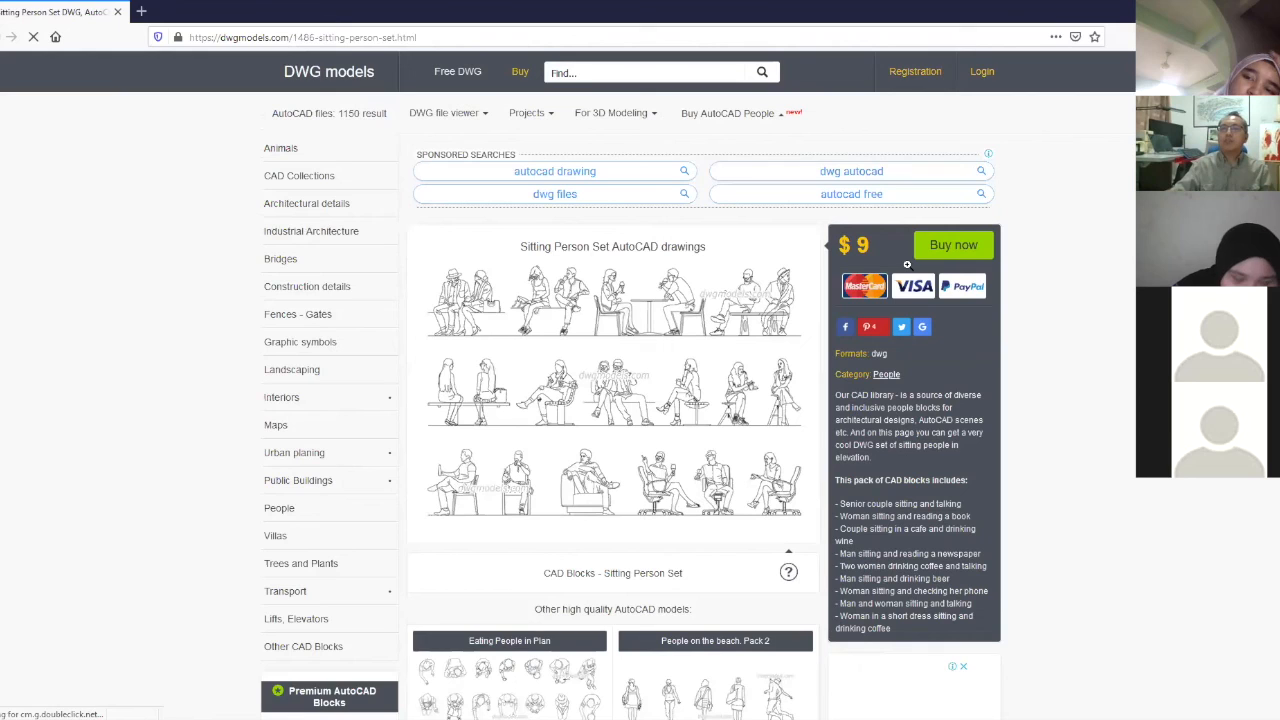
scroll(696, 370, down, 2)
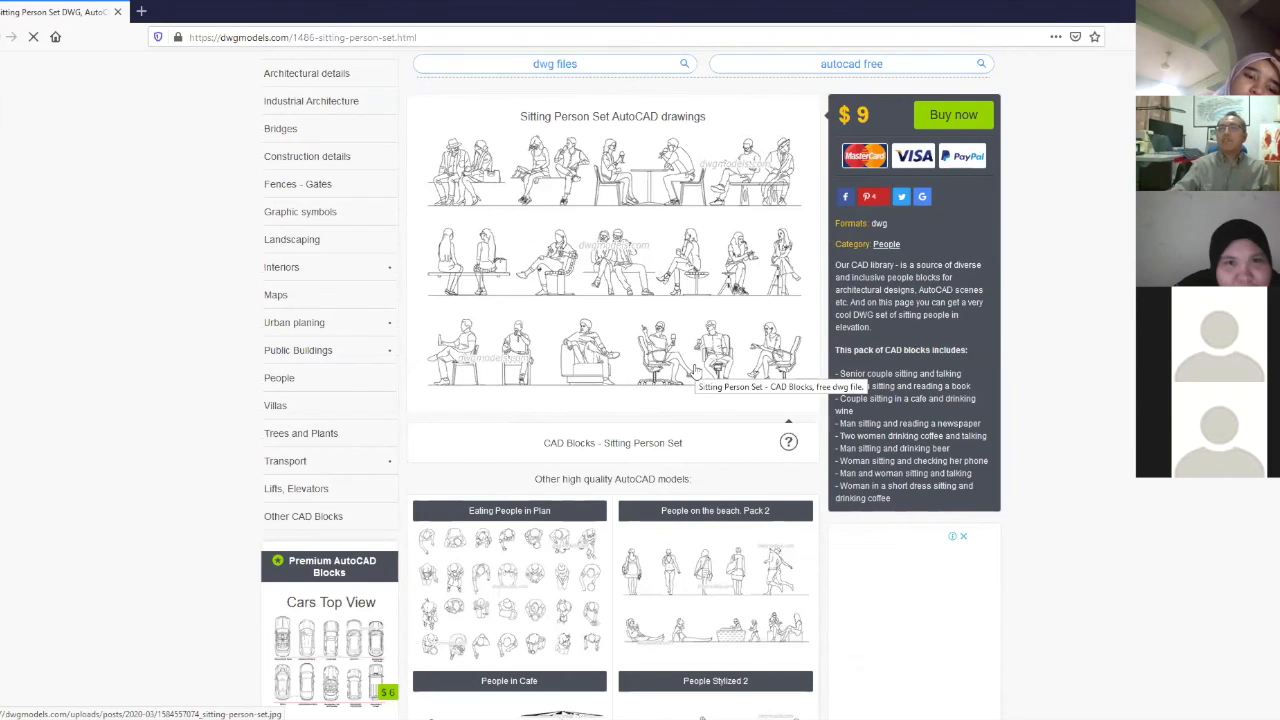
scroll(696, 370, down, 3)
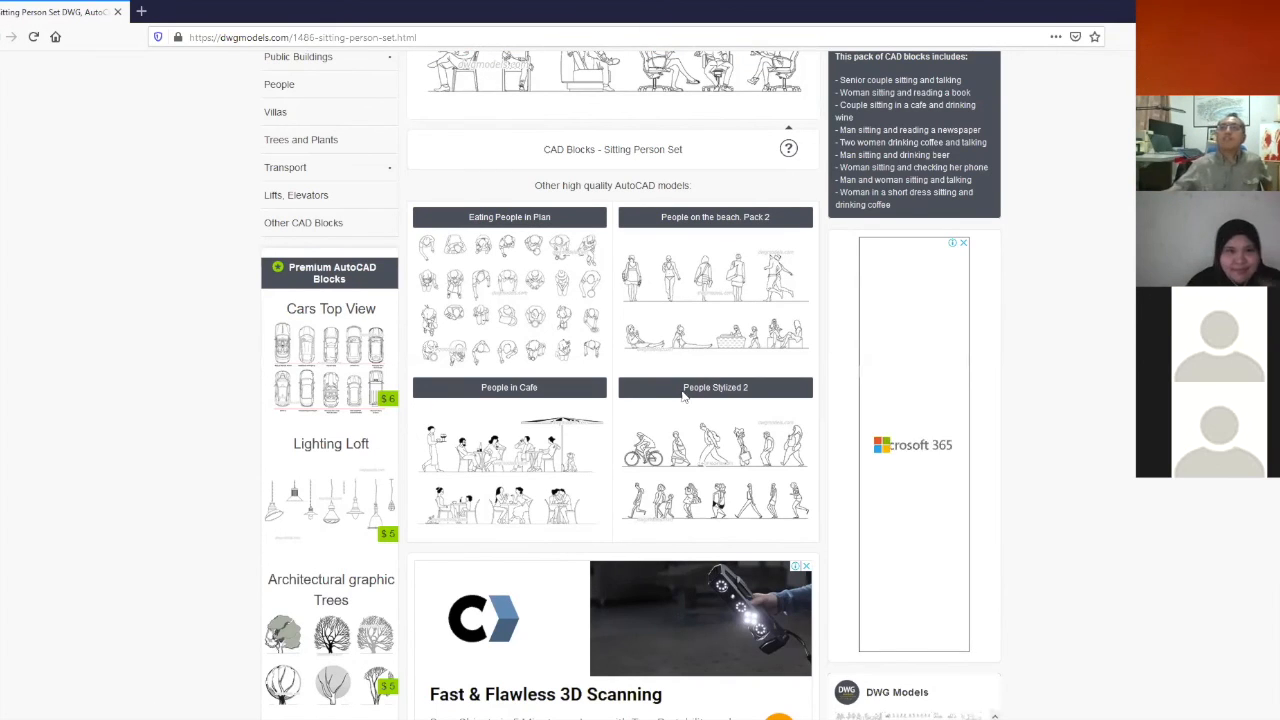
scroll(683, 396, up, 3)
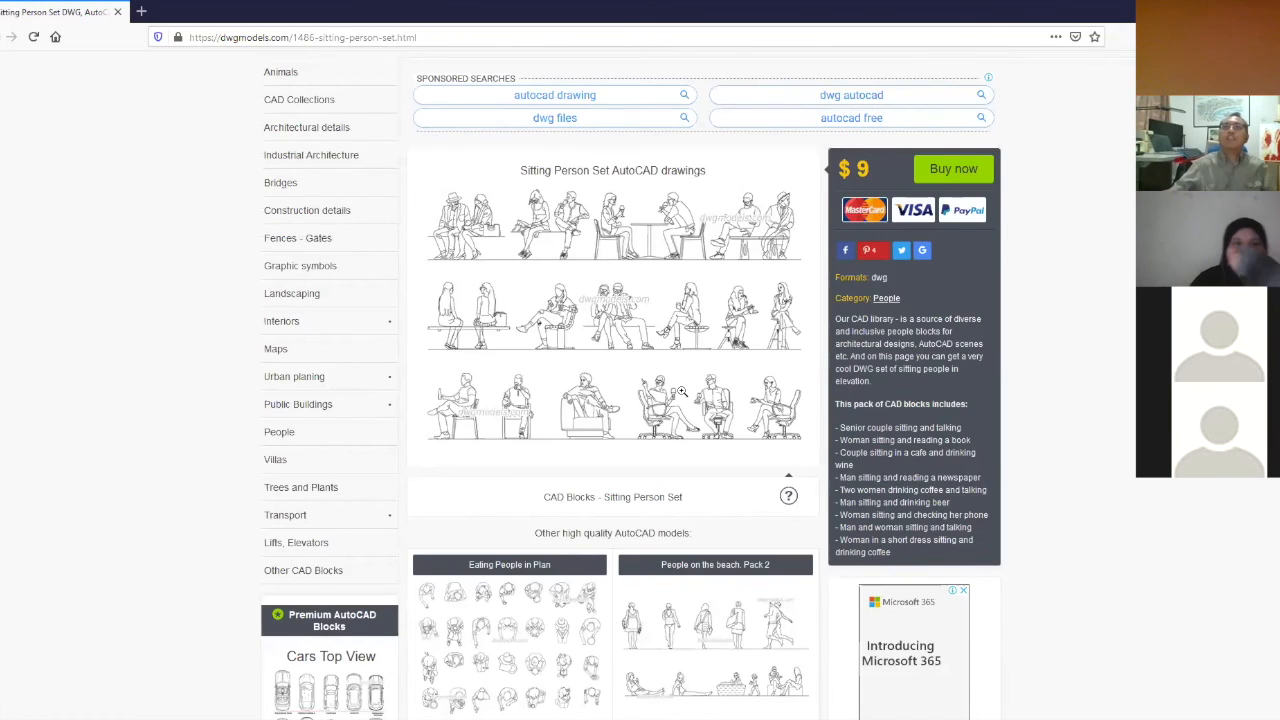
scroll(680, 392, up, 1)
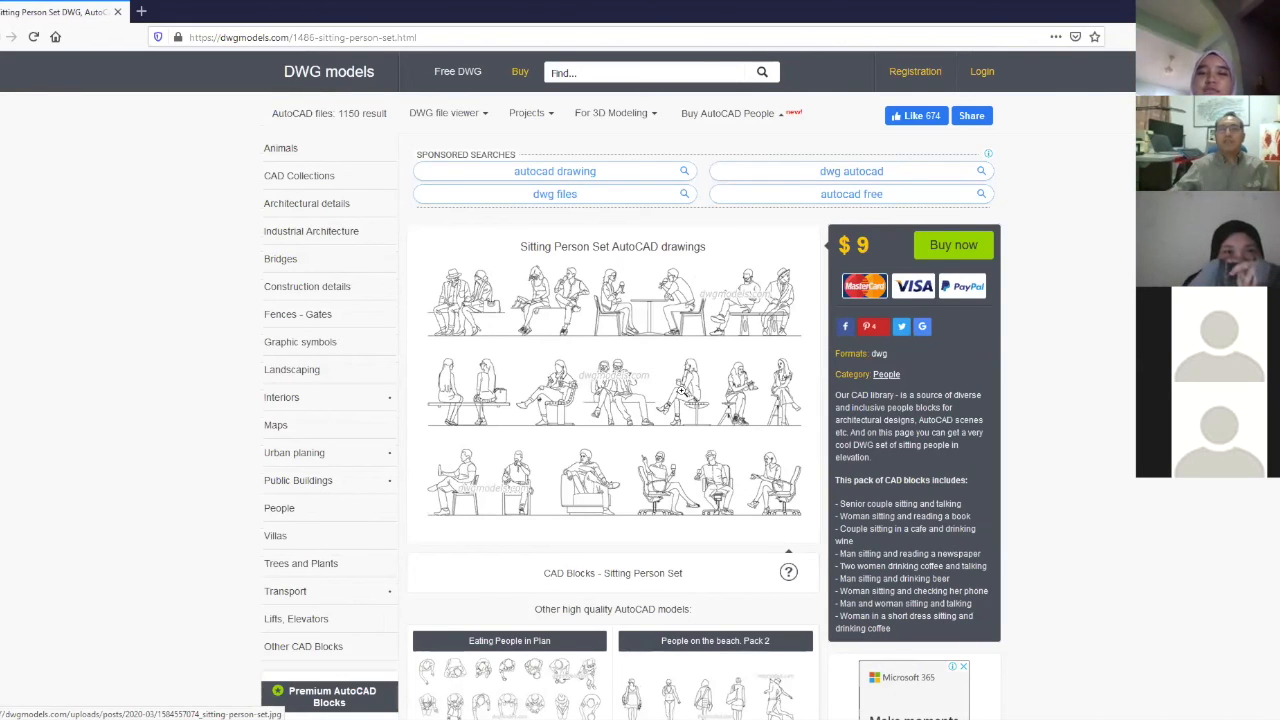
scroll(692, 381, down, 2)
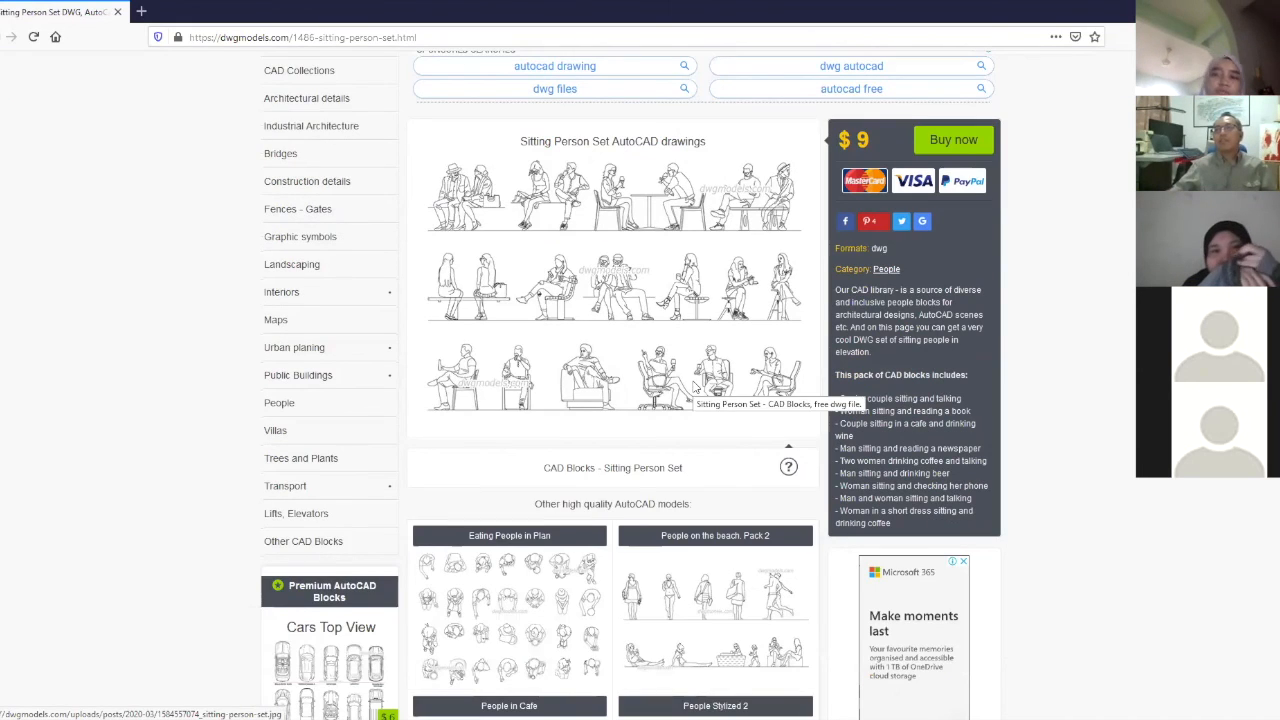
scroll(692, 384, down, 1)
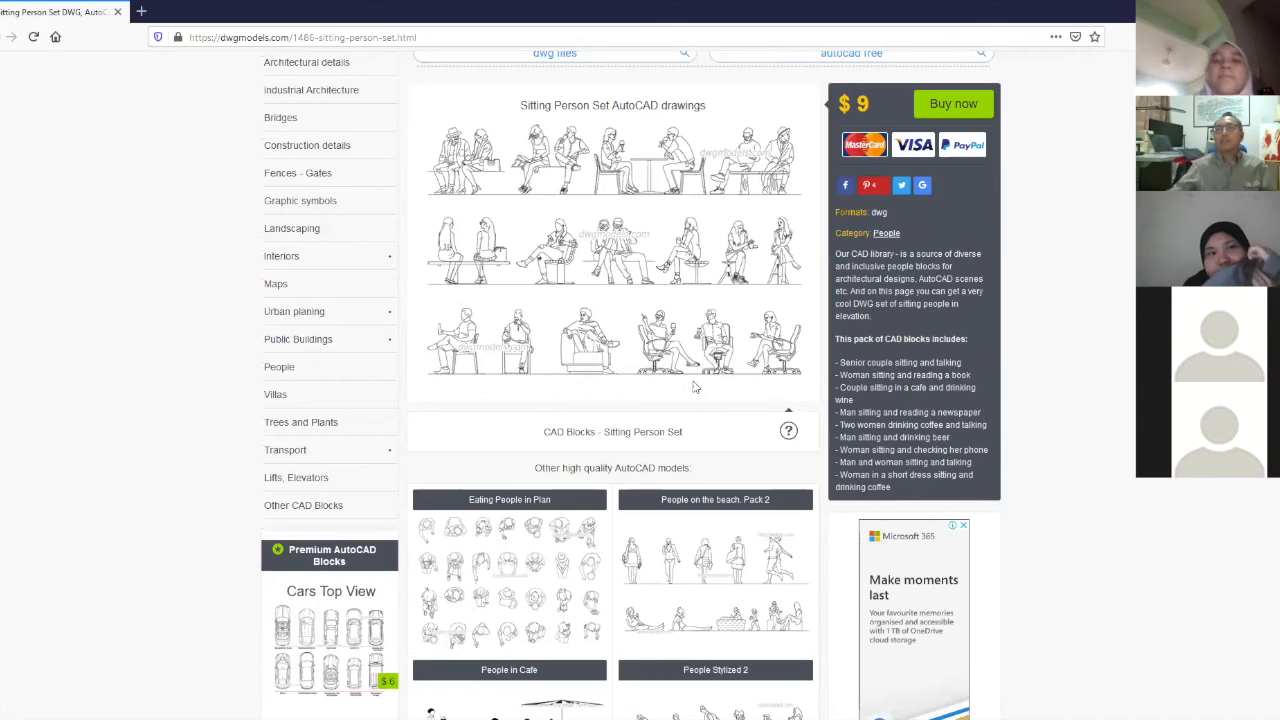